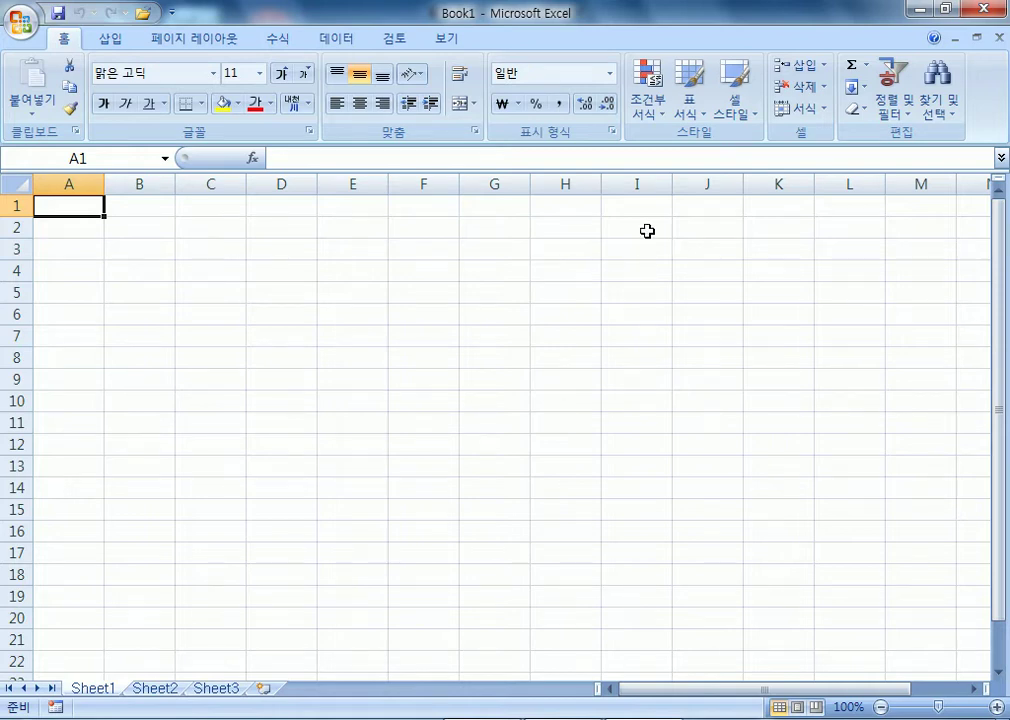
left_click(447, 40)
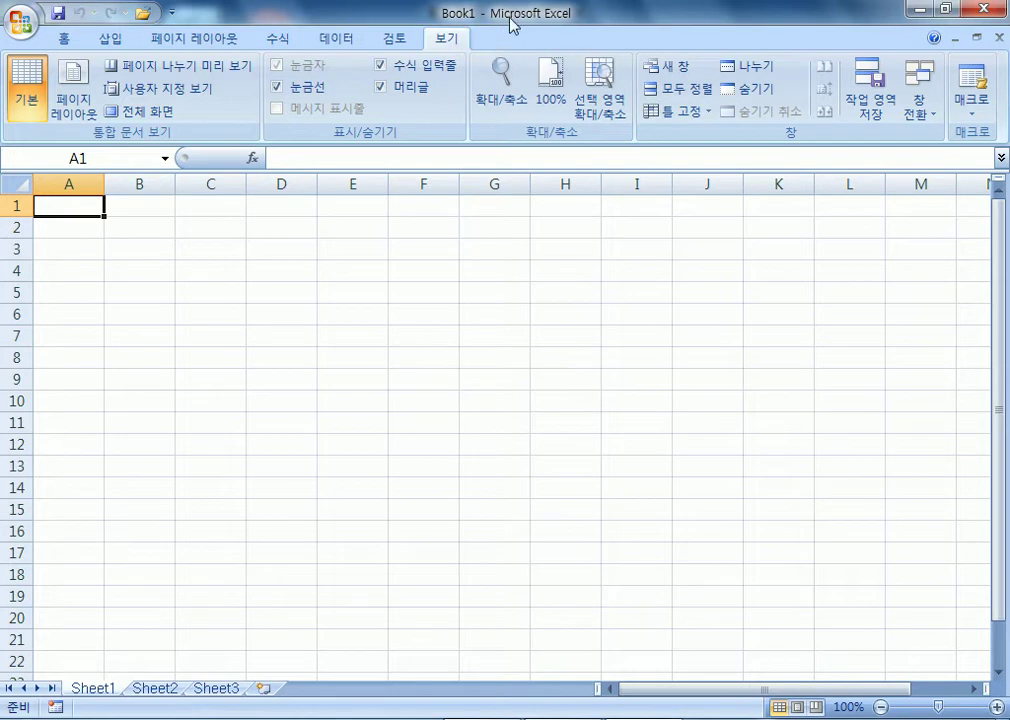
left_click(400, 40)
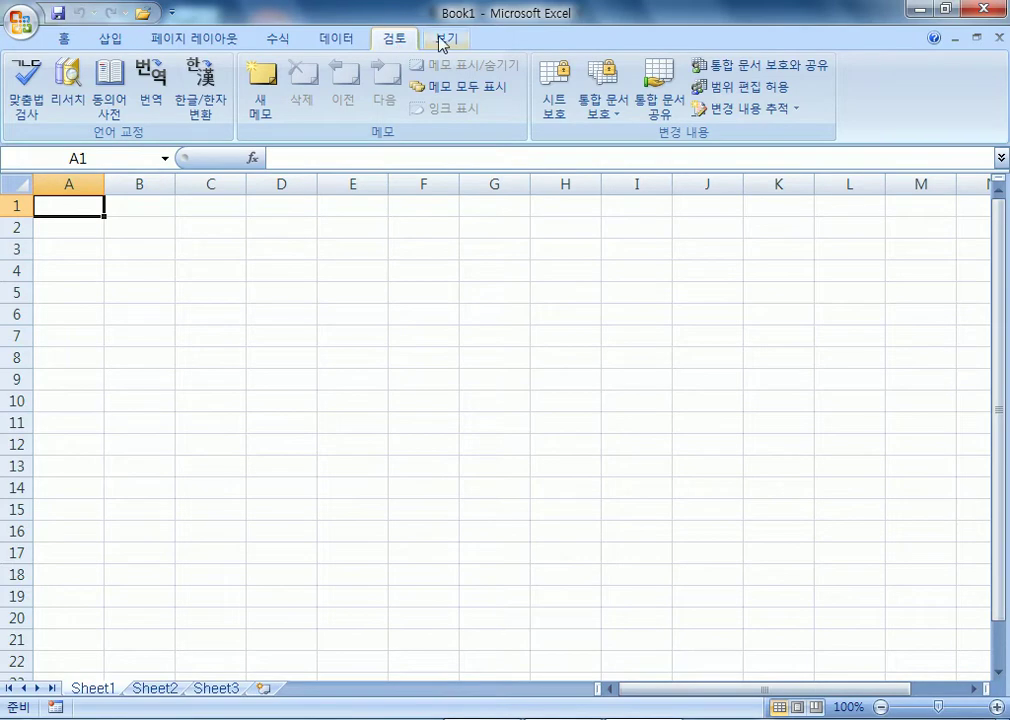
left_click(443, 40)
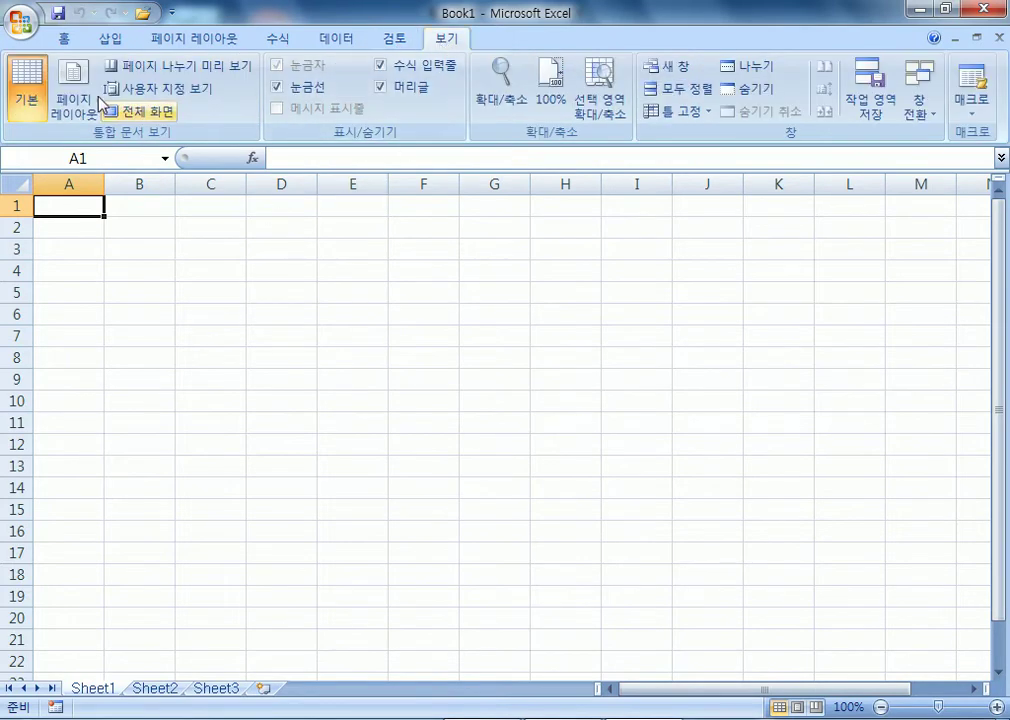
left_click(64, 38)
Enable the 개발 도구 (Developer) ribbon tab in the Excel options and display its commands.
left_click(27, 21)
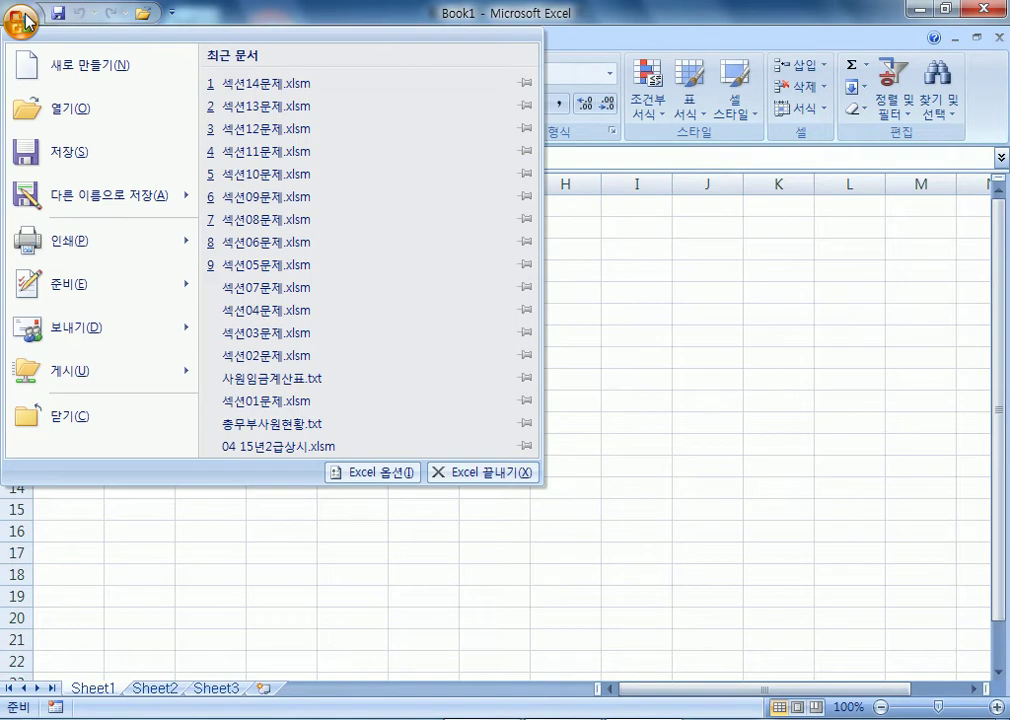
left_click(360, 473)
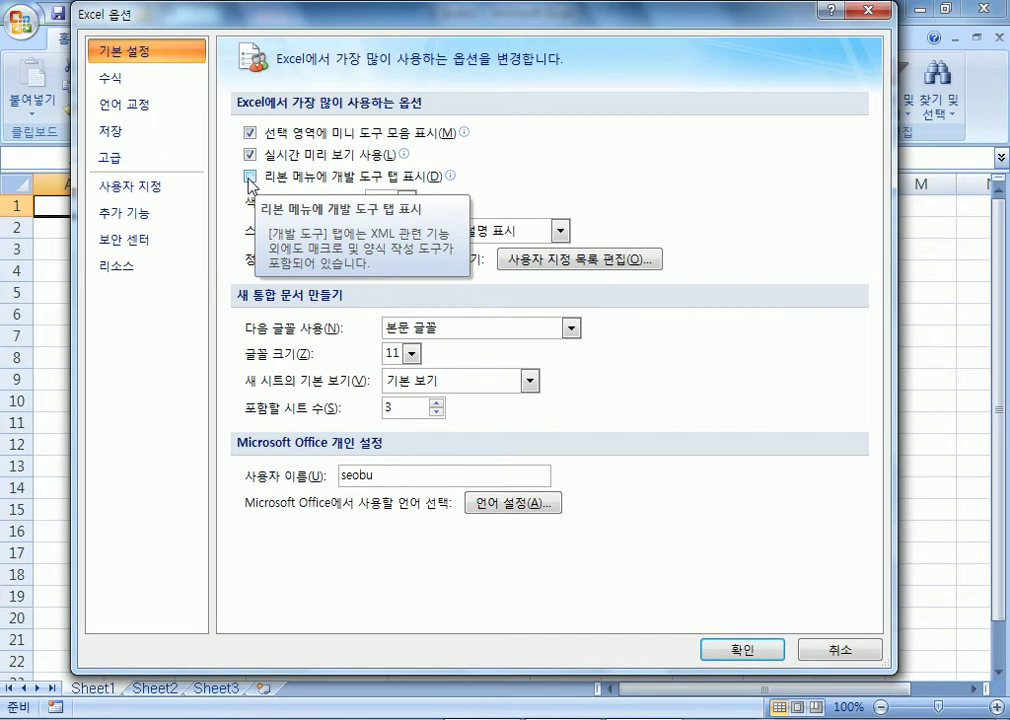
left_click(251, 178)
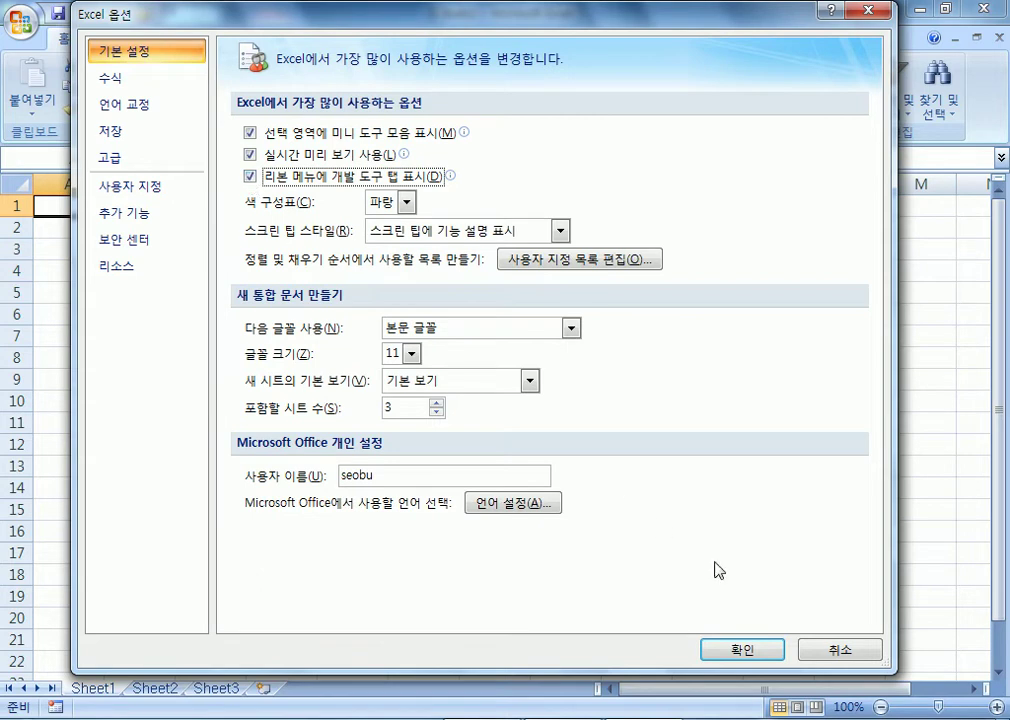
left_click(742, 649)
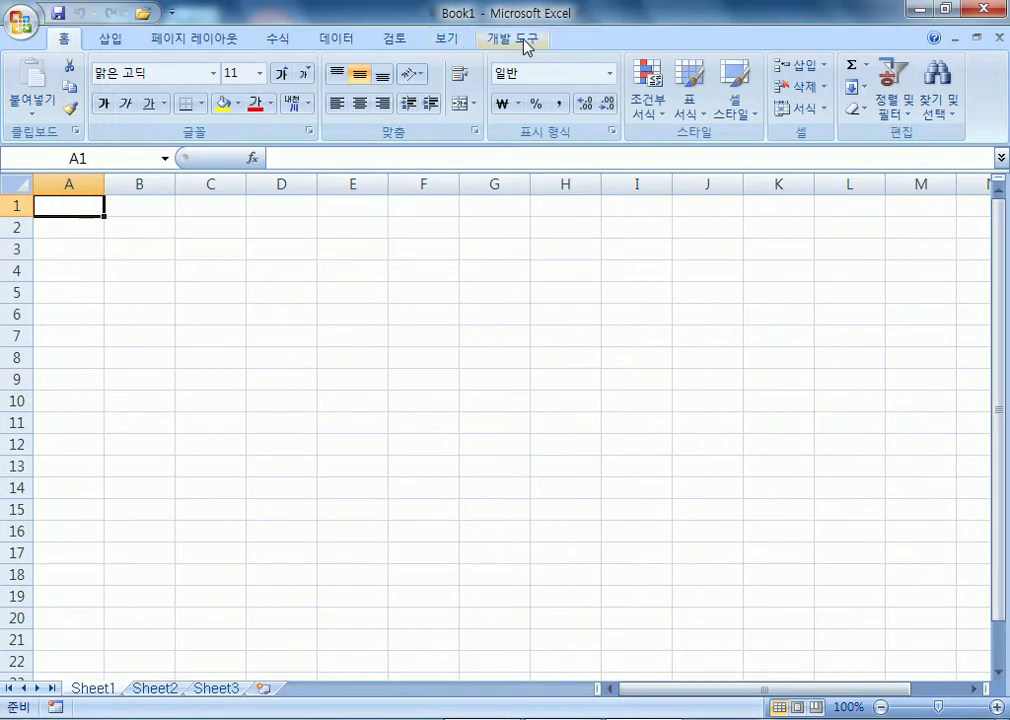
left_click(525, 44)
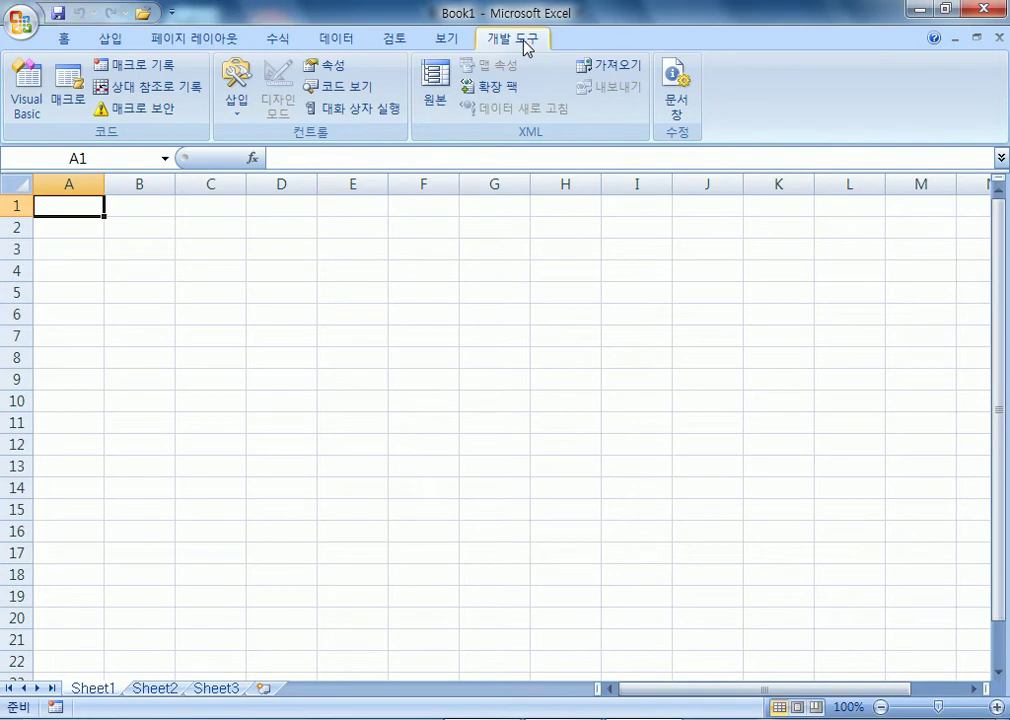
Turn off the display of the 개발 도구 (Developer) ribbon tab in the Excel options and apply the change.
left_click(20, 22)
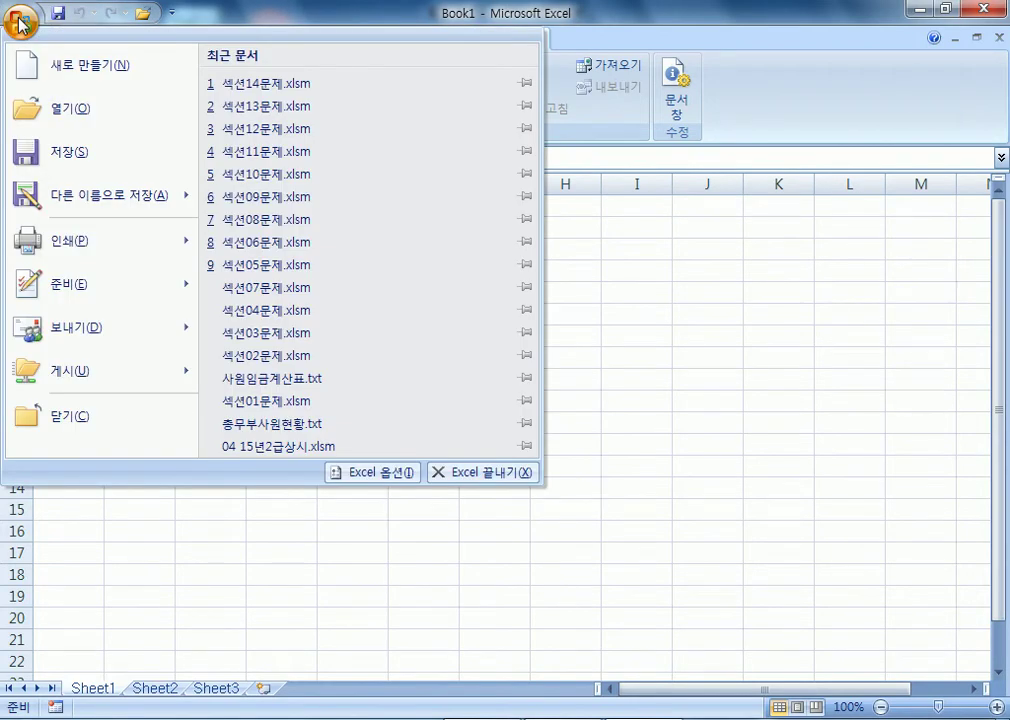
left_click(351, 473)
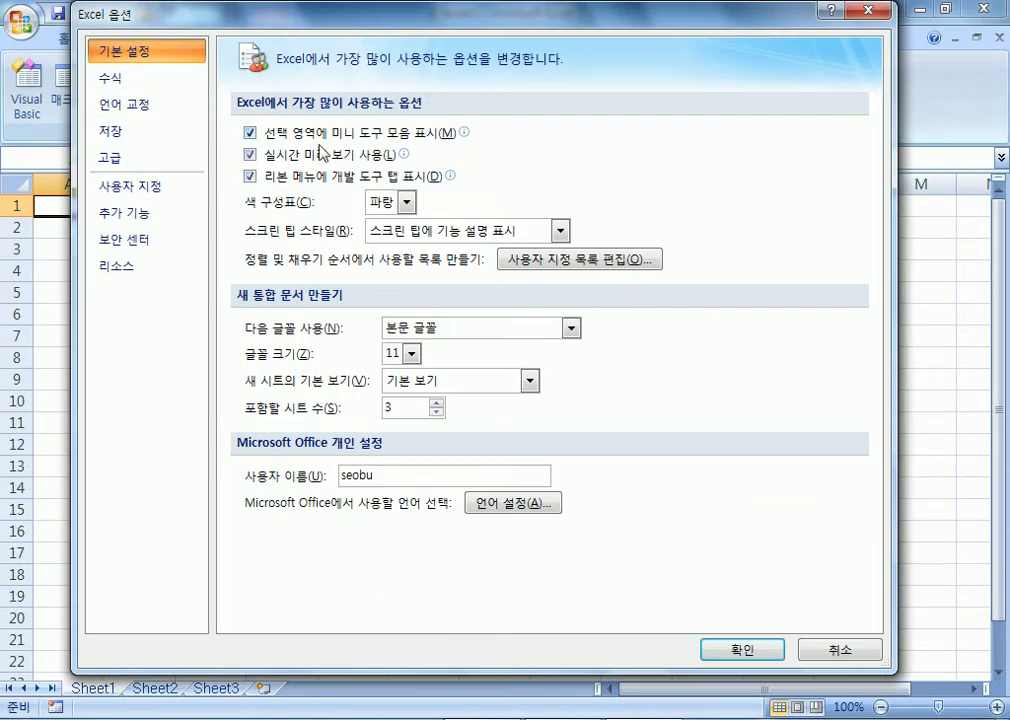
left_click(250, 177)
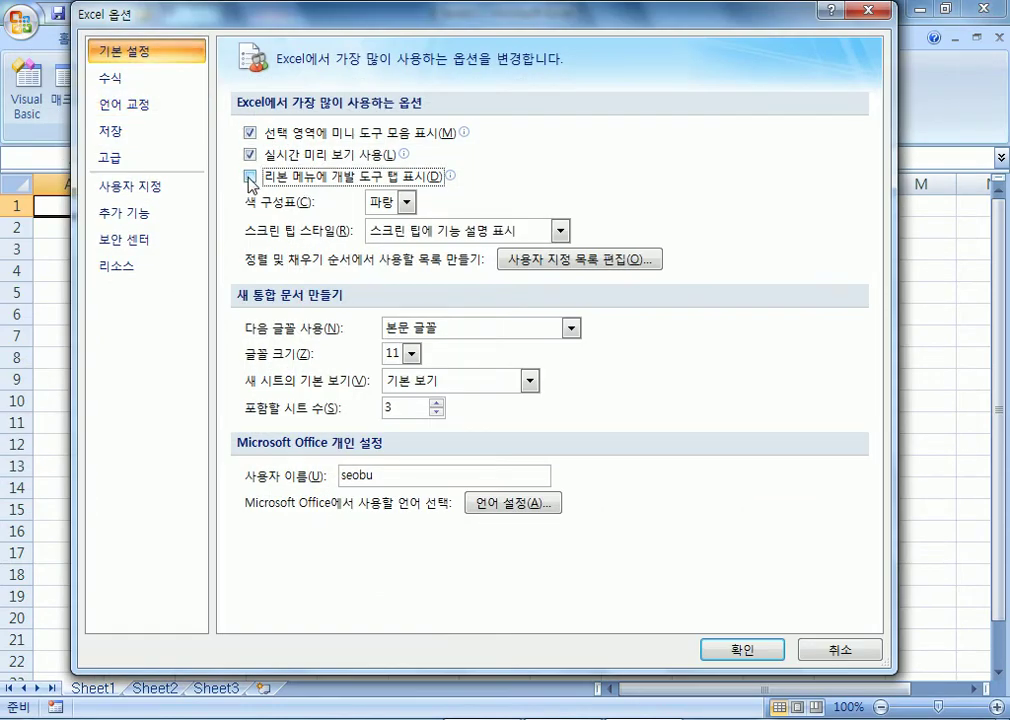
left_click(250, 177)
left_click(740, 651)
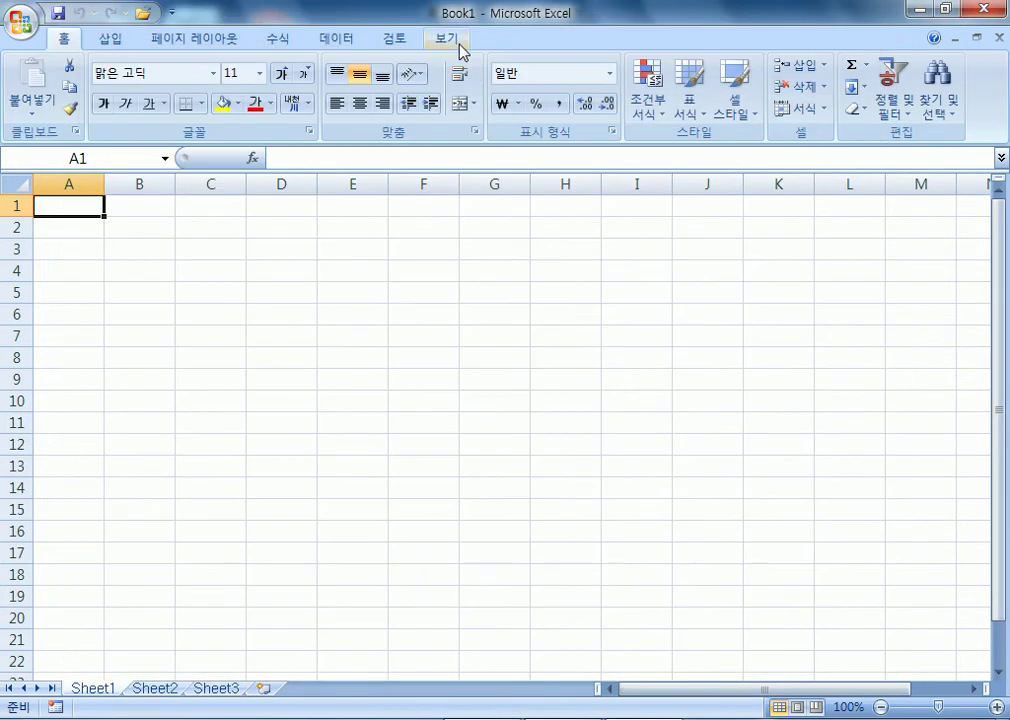
Turn the 개발 도구 (Developer) ribbon tab back on in the basic Excel options of Book1.
left_click(22, 20)
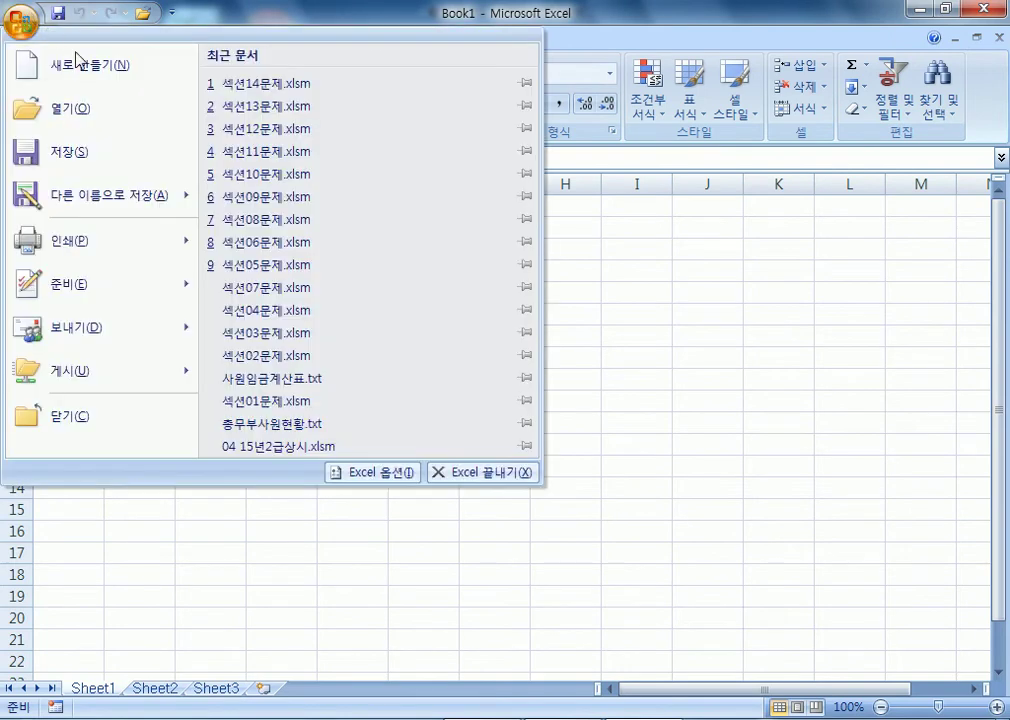
left_click(356, 476)
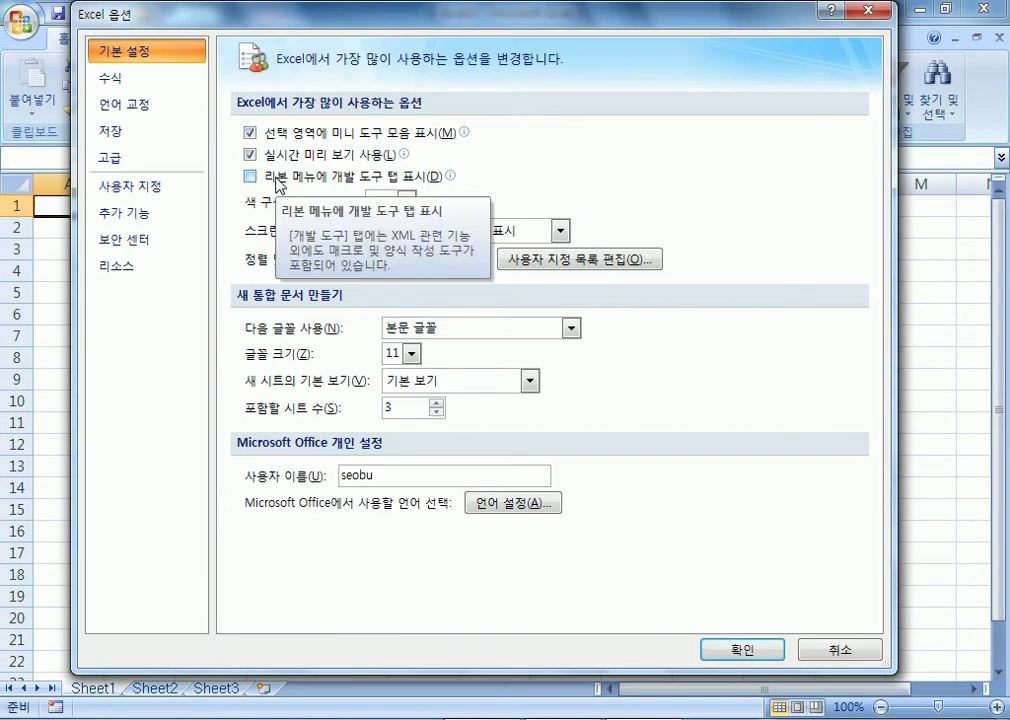
left_click(251, 177)
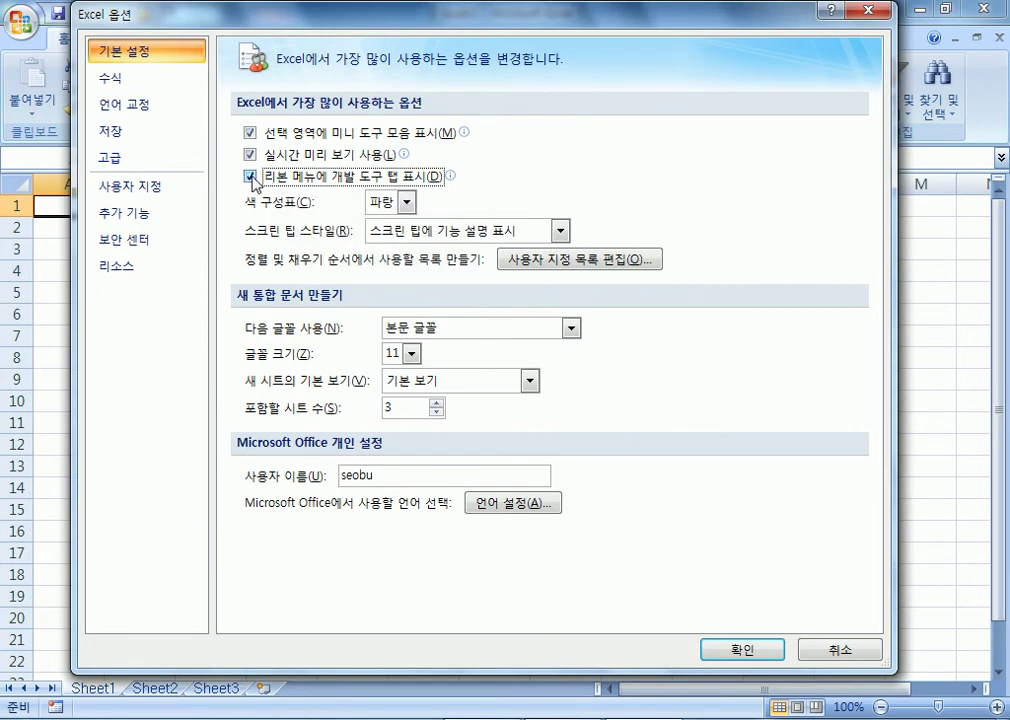
left_click(740, 648)
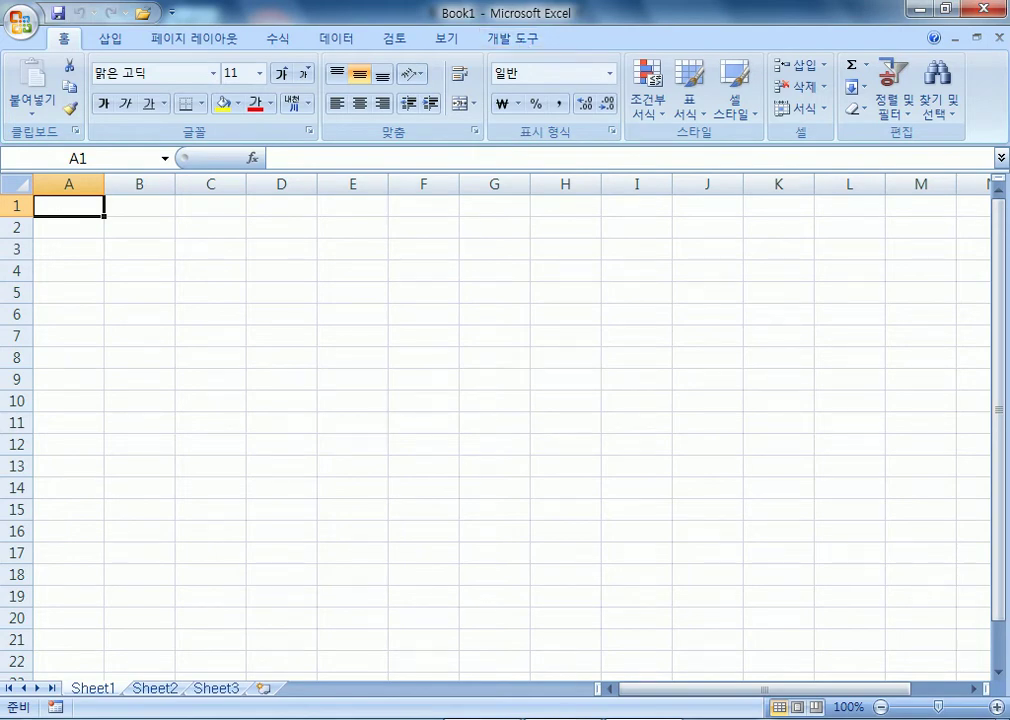
Switch to the 통합 문서1 Excel window, enable 개발 도구 (Developer) in its ribbon customization and show the tab's commands.
left_click(562, 719)
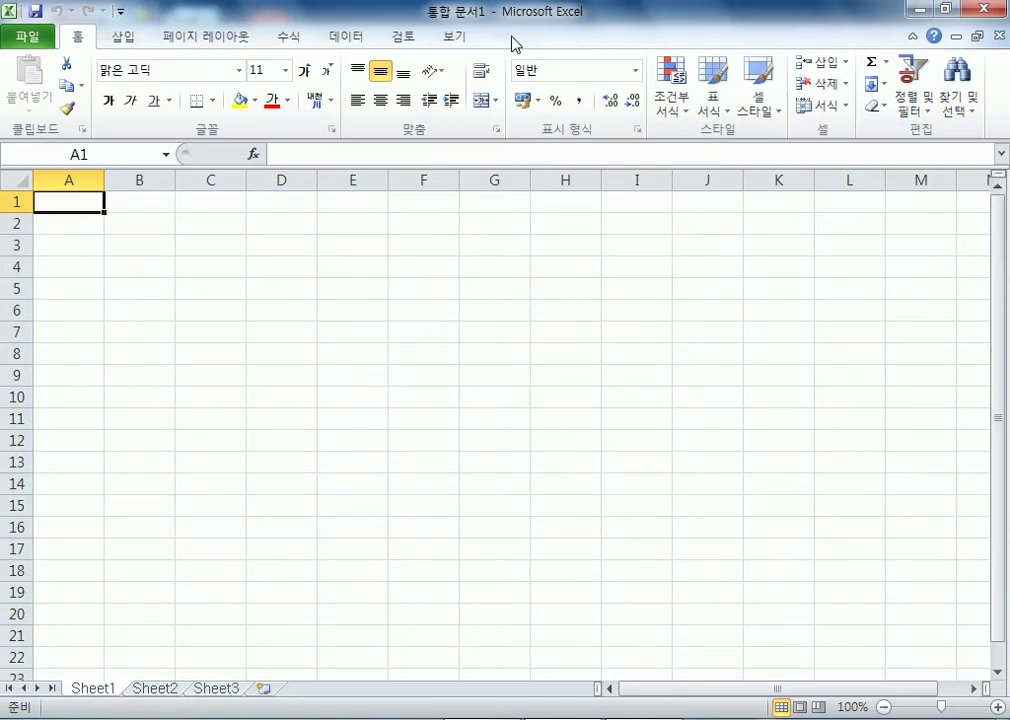
left_click(33, 38)
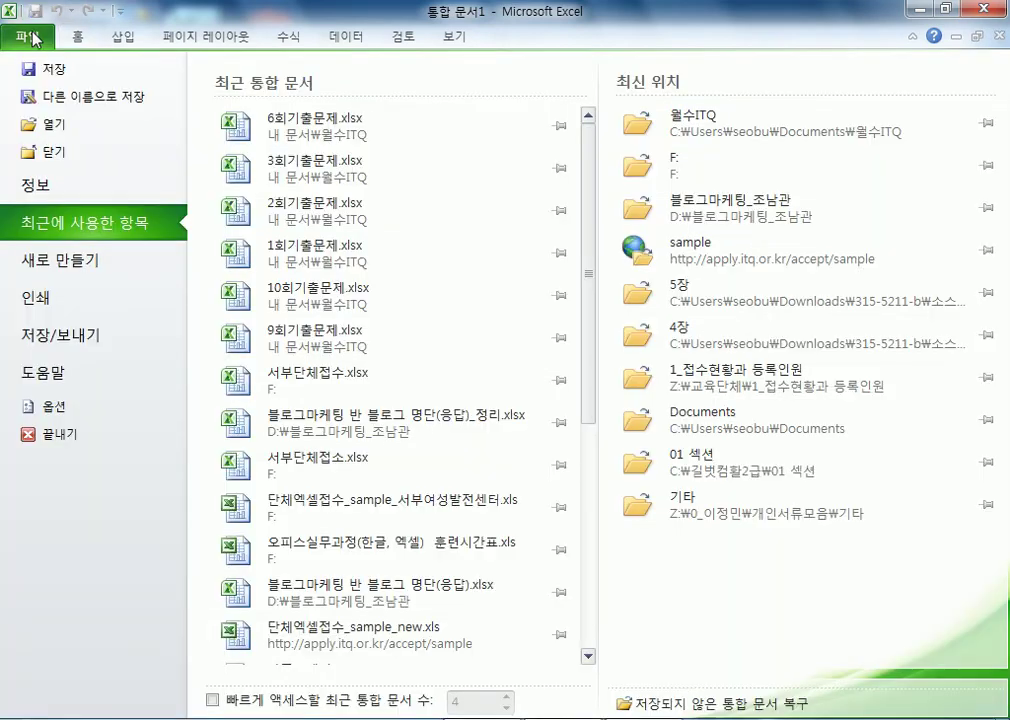
left_click(54, 408)
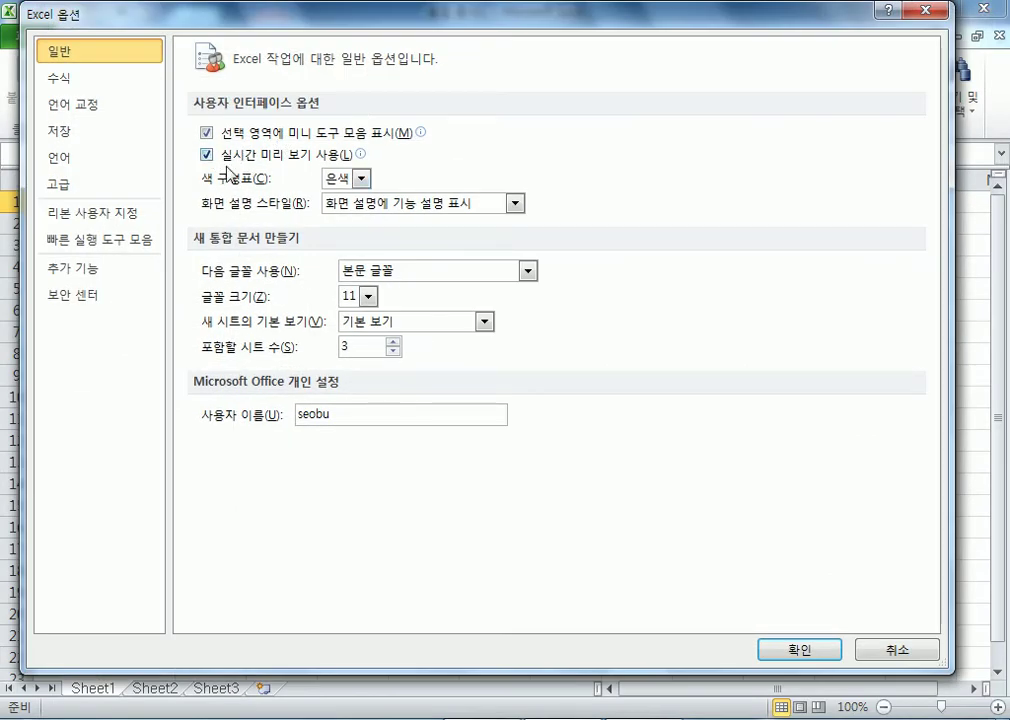
mouse_move(226, 171)
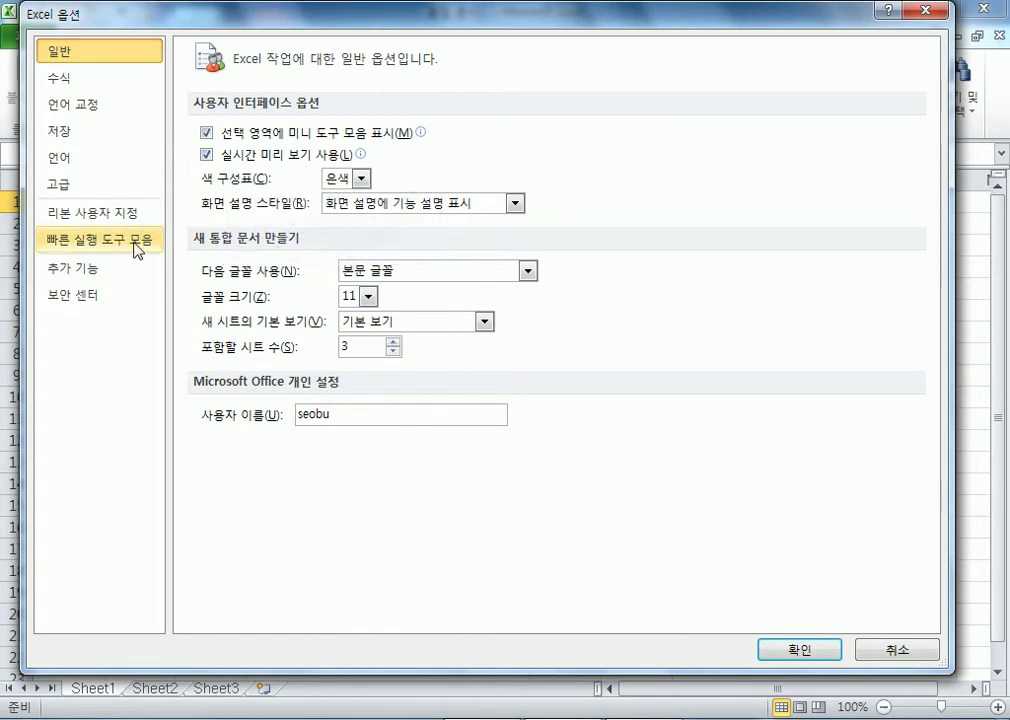
left_click(70, 222)
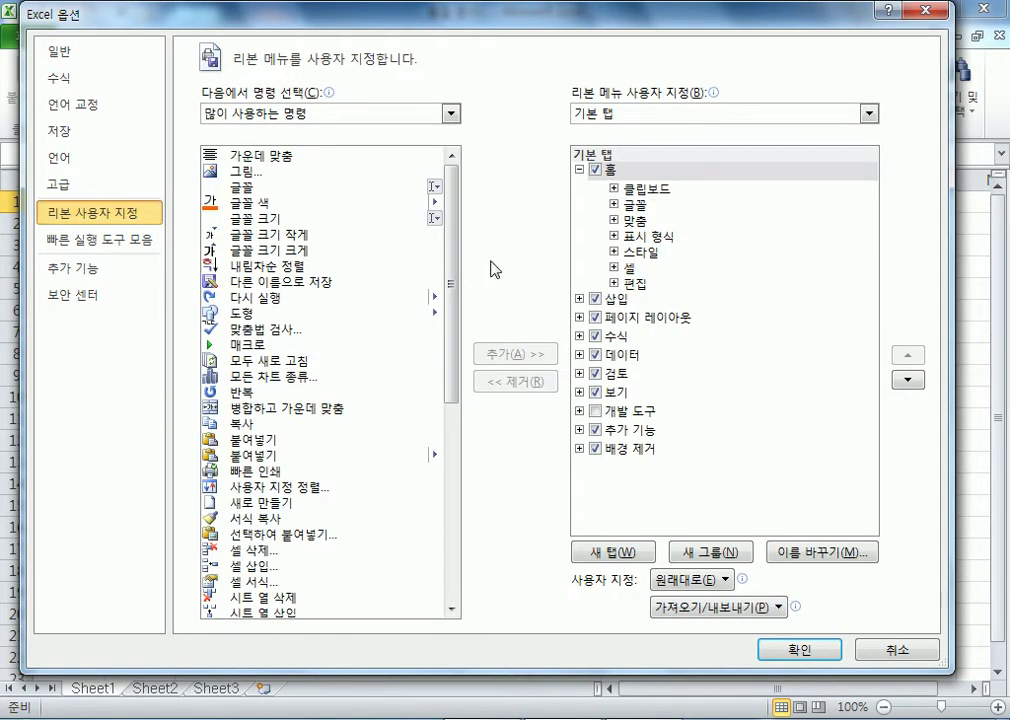
left_click(580, 171)
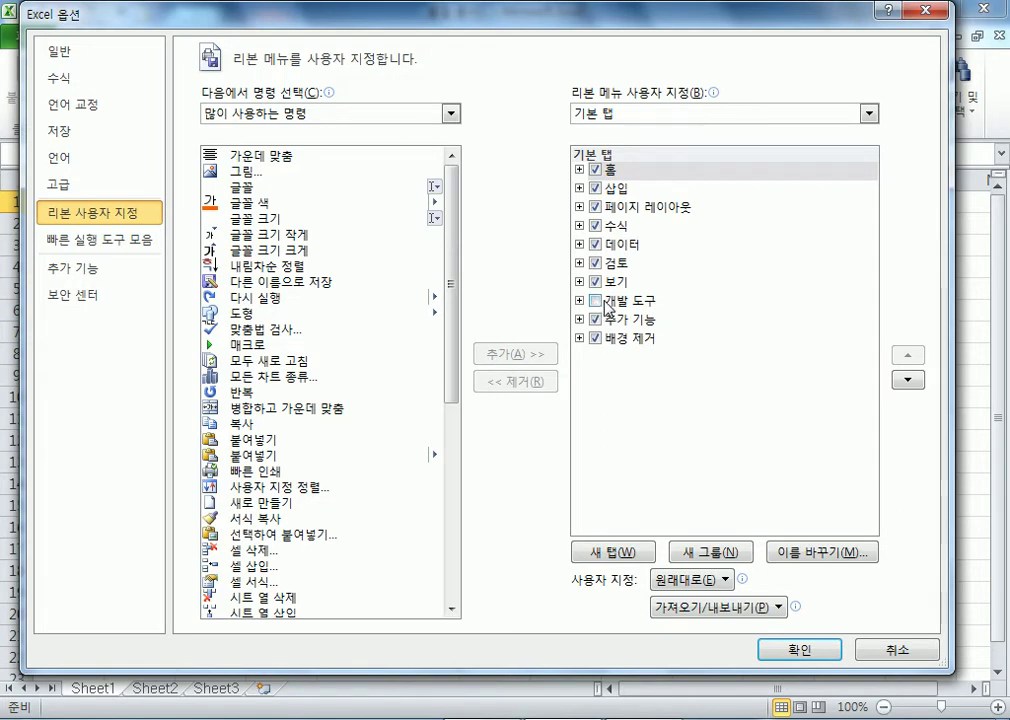
left_click(595, 300)
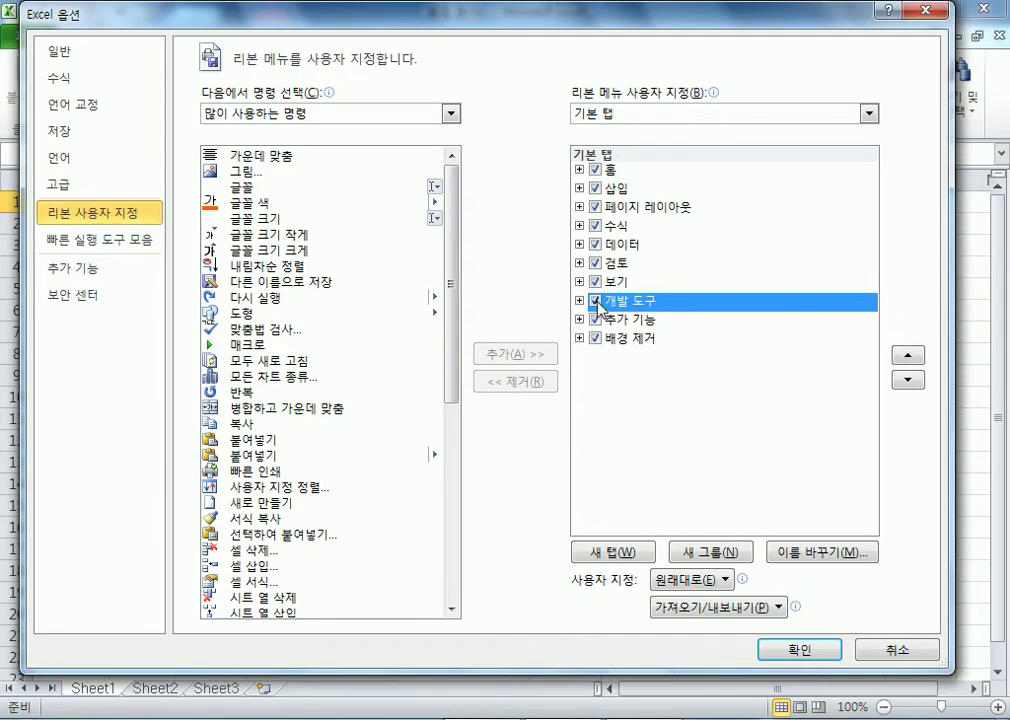
left_click(800, 651)
left_click(530, 47)
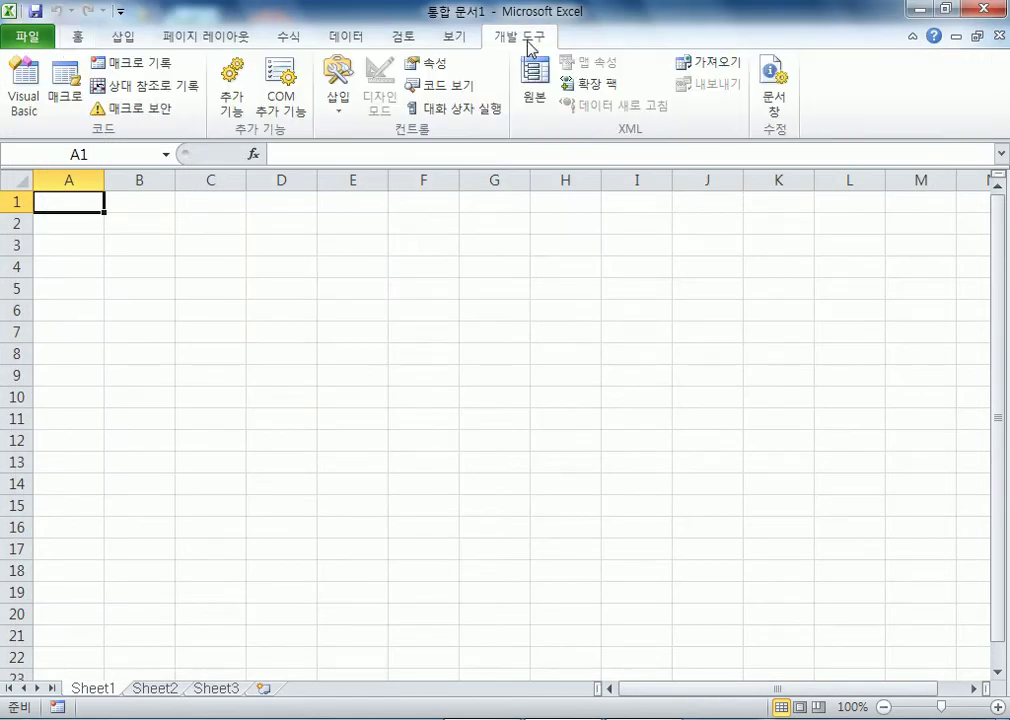
Inspect the command groups under 개발 도구 (Developer) in the ribbon customization of 통합 문서1 and remove that tab from the ribbon.
left_click(27, 37)
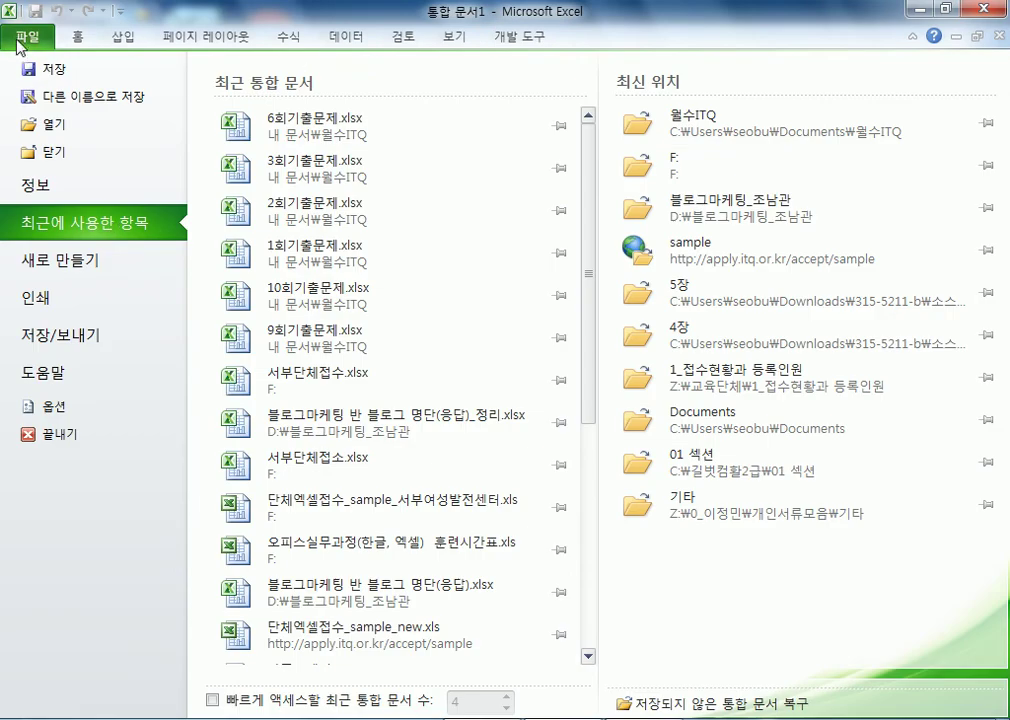
left_click(55, 408)
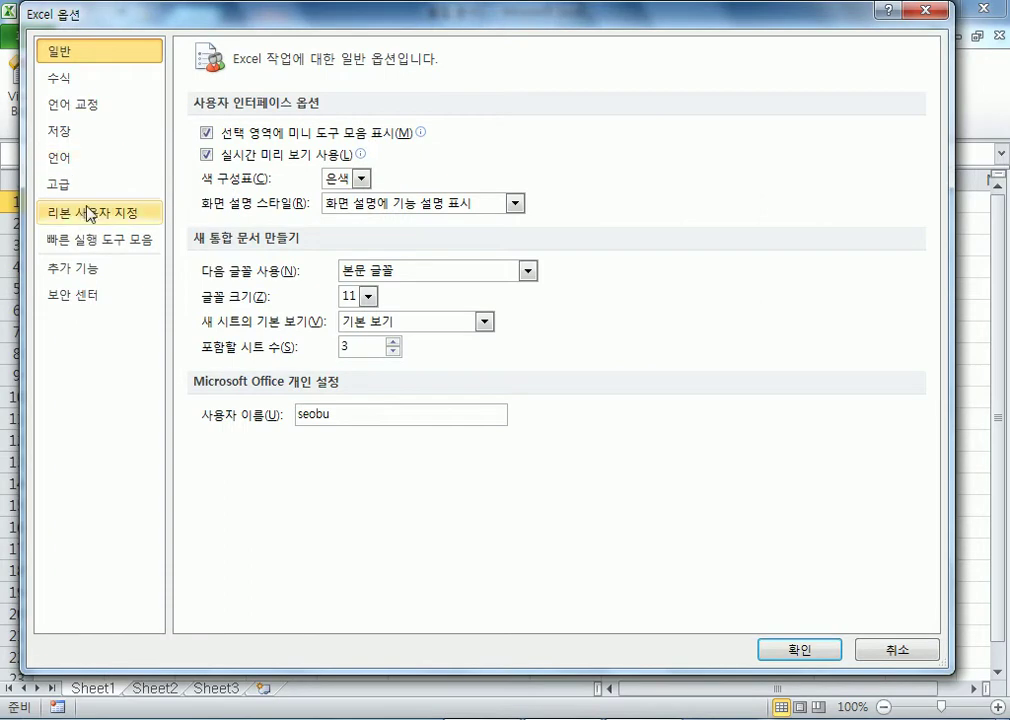
left_click(82, 222)
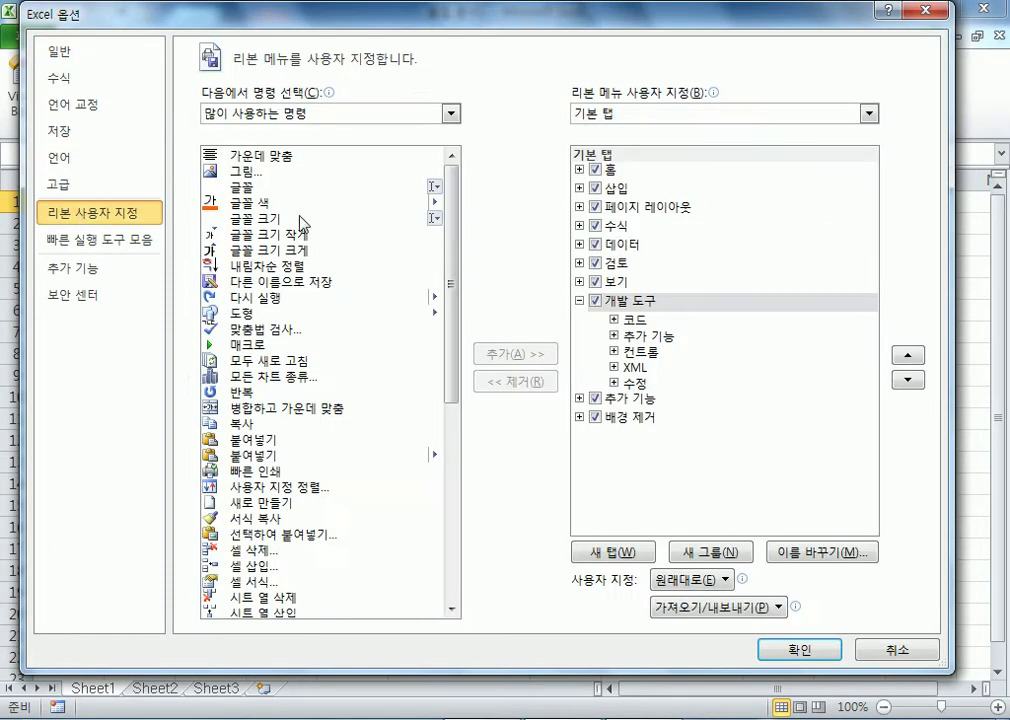
left_click(600, 303)
left_click(580, 301)
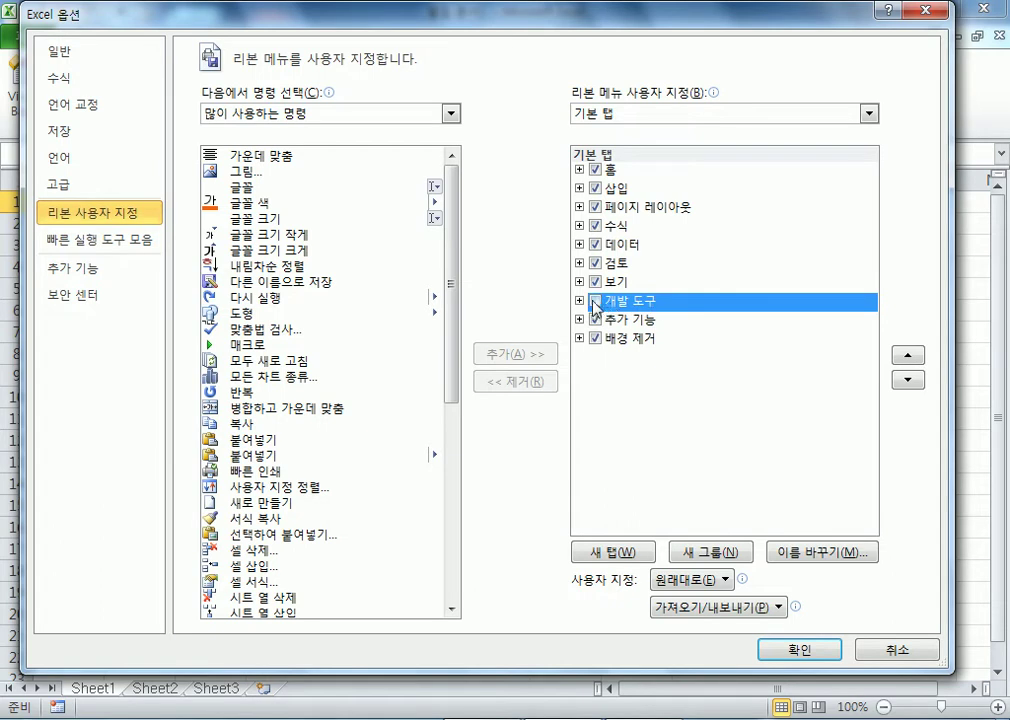
left_click(580, 301)
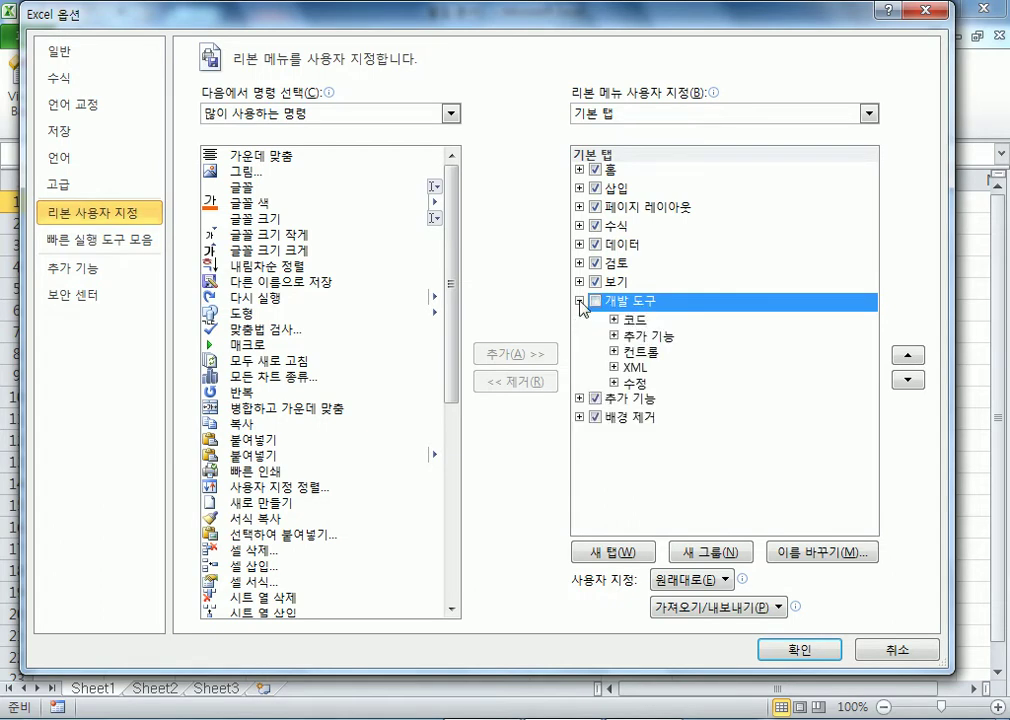
left_click(580, 301)
left_click(580, 301)
left_click(614, 320)
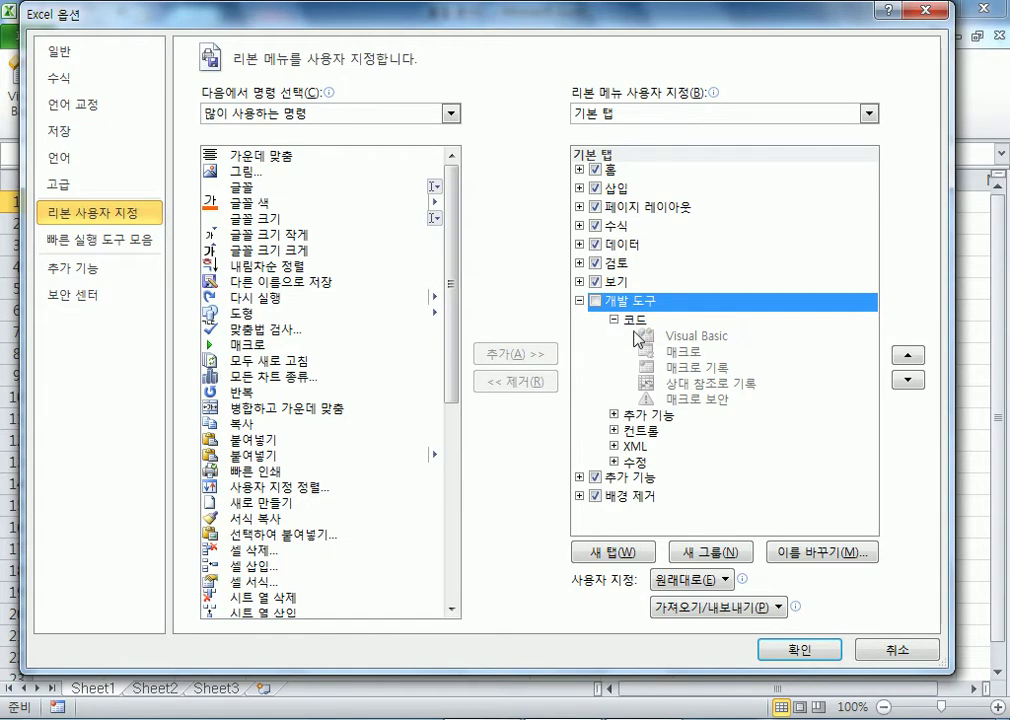
left_click(580, 301)
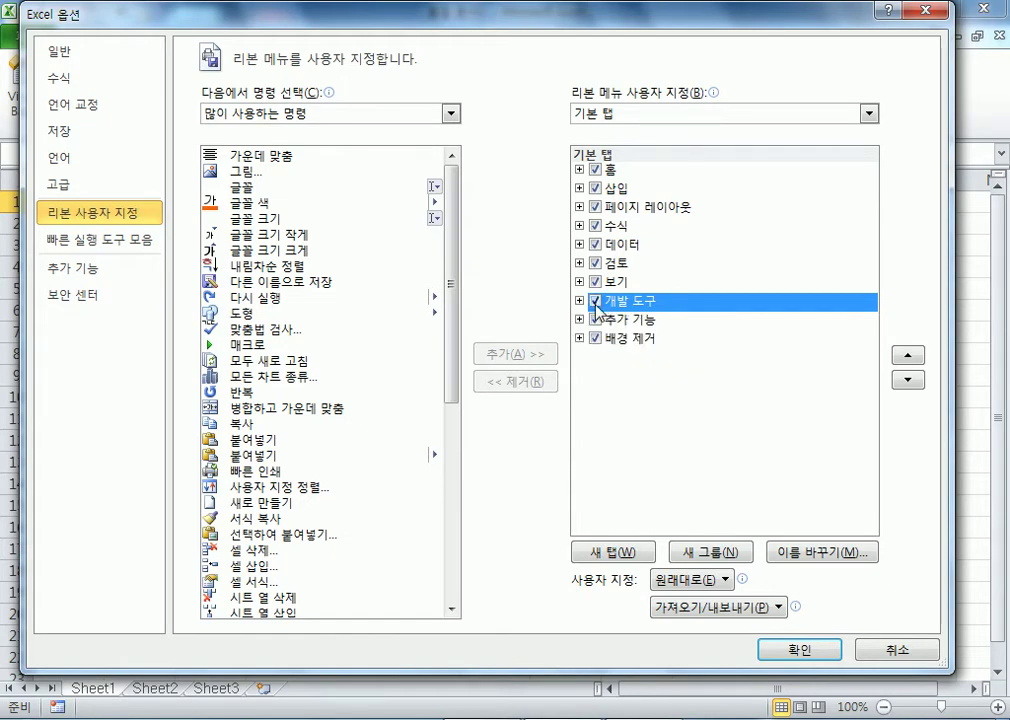
left_click_drag(460, 16, 431, 157)
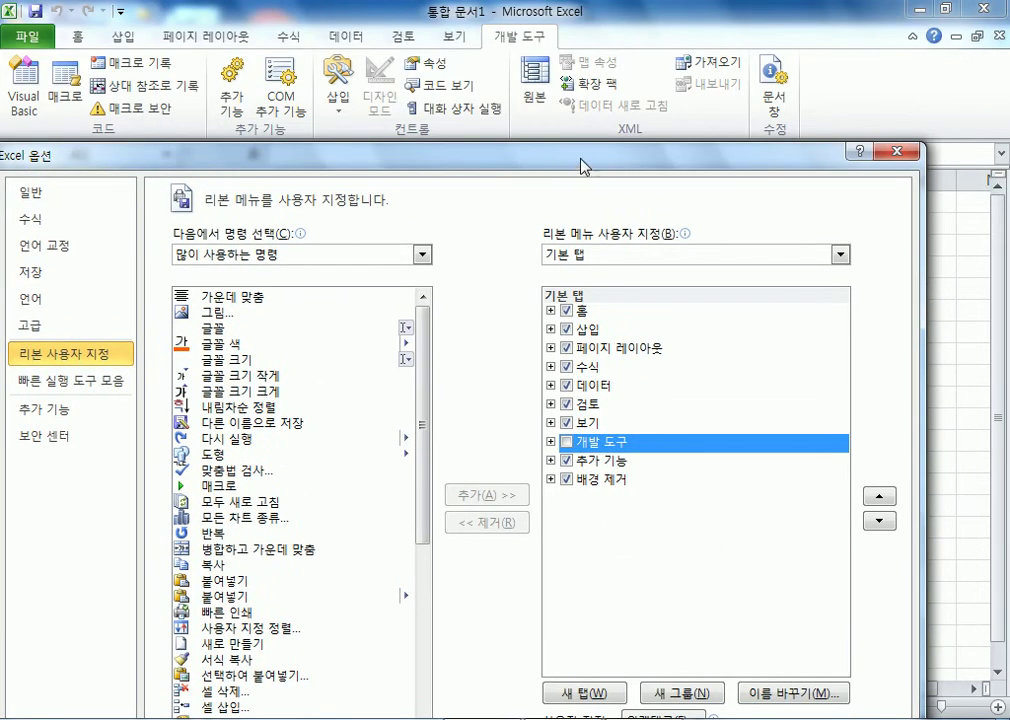
left_click_drag(578, 162, 605, 90)
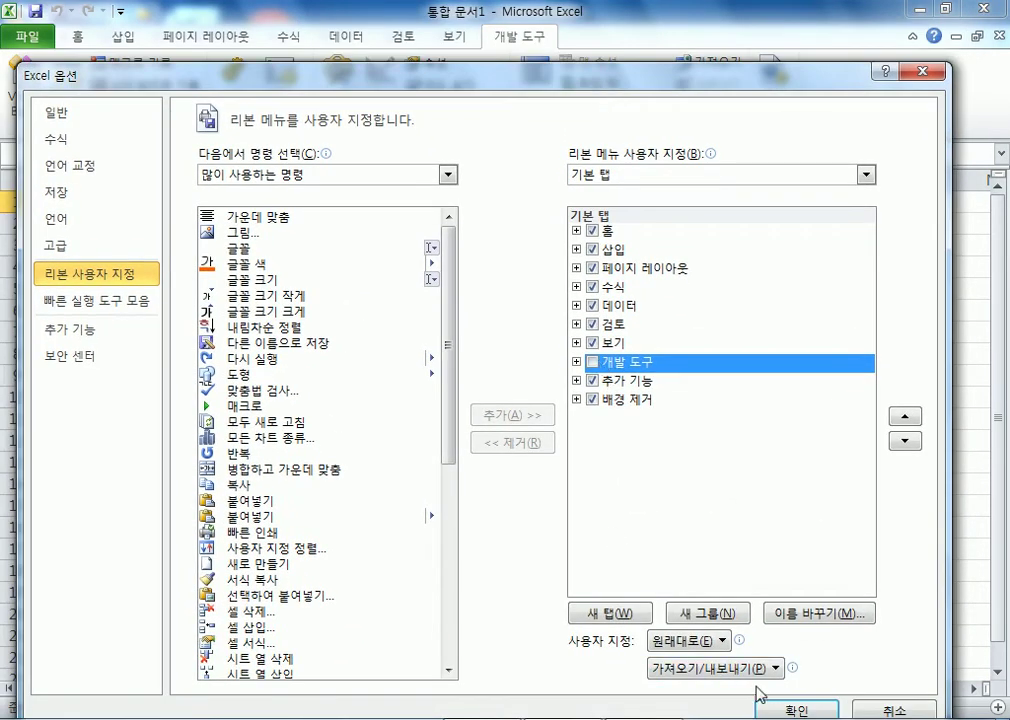
left_click(787, 709)
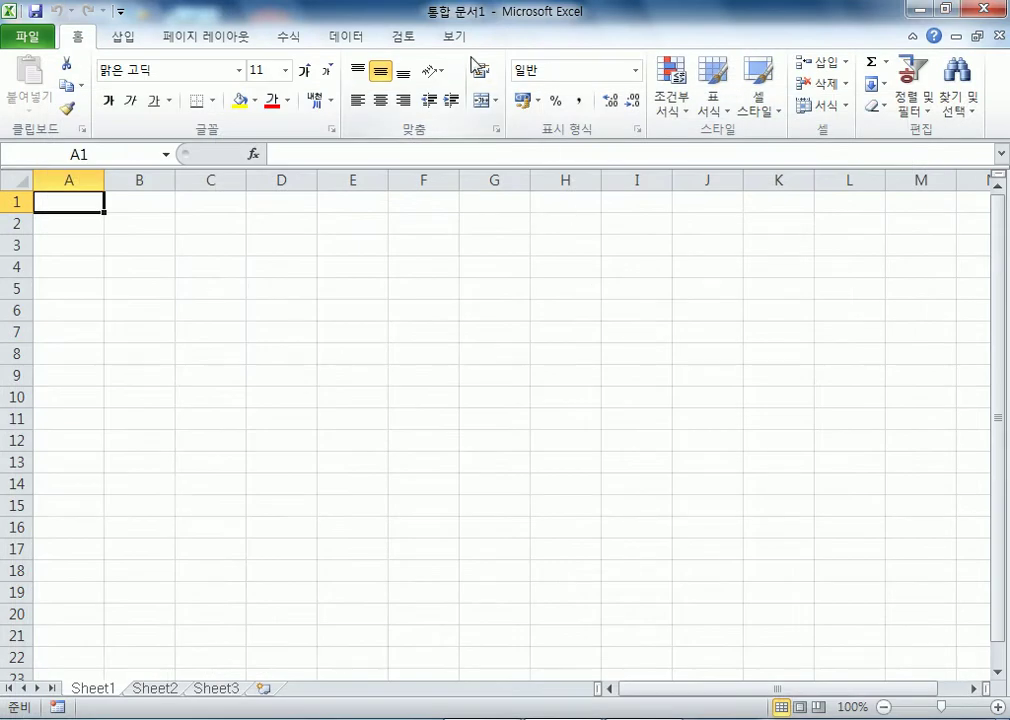
Close the 통합 문서1 window and check the 개발 도구 (Developer) tab setting in the basic Excel options of Book1.
left_click(988, 12)
left_click(20, 18)
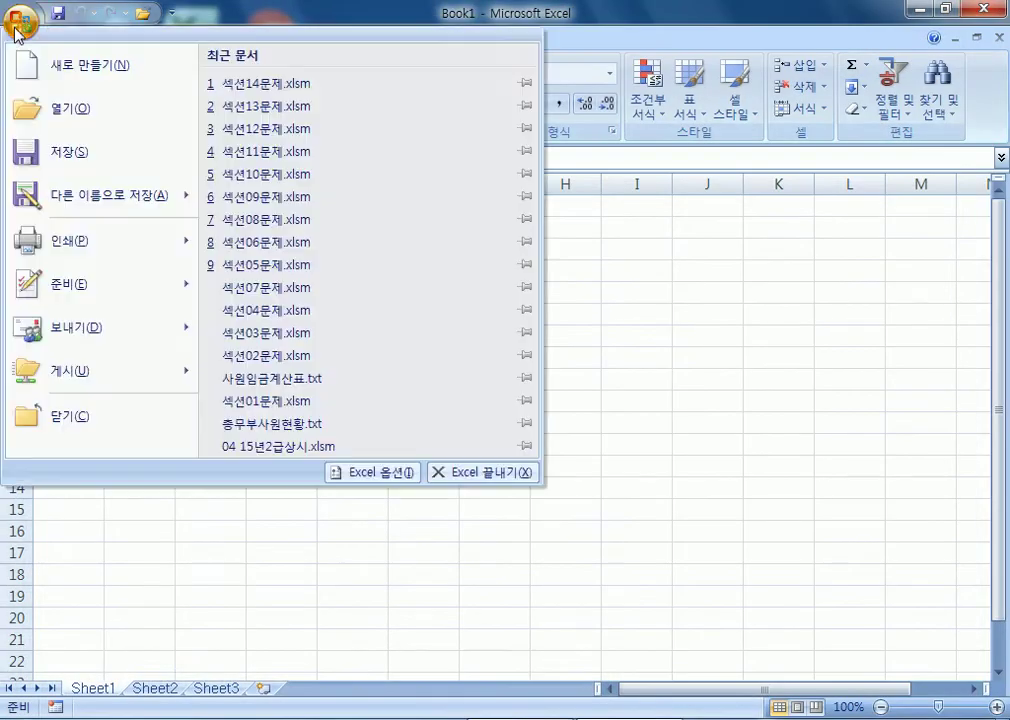
left_click(370, 472)
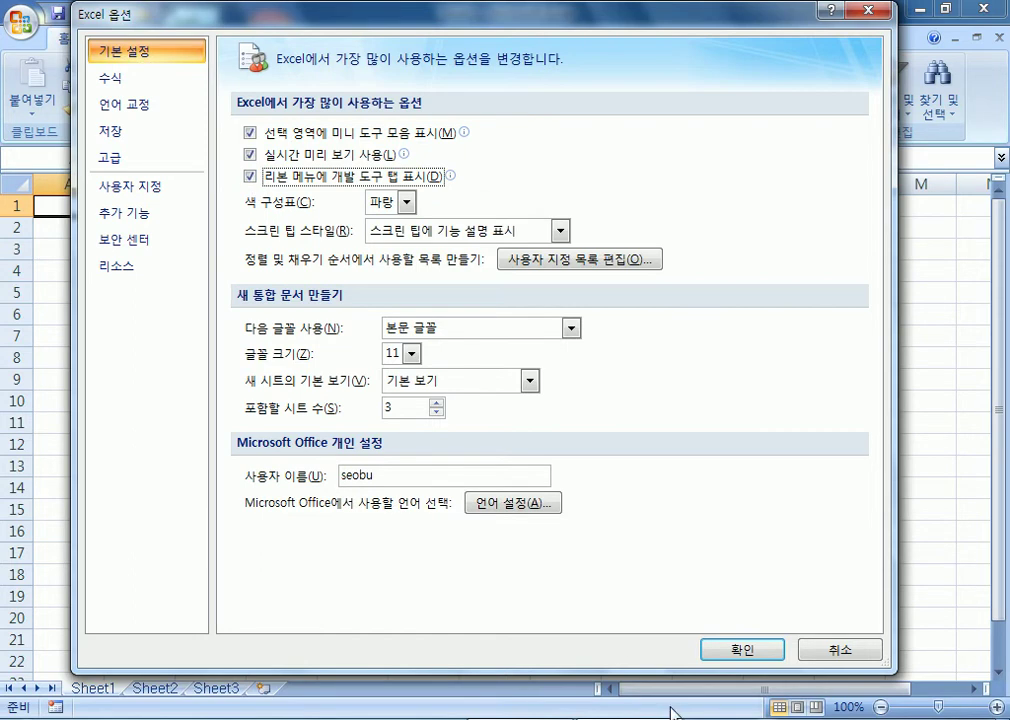
left_click(733, 650)
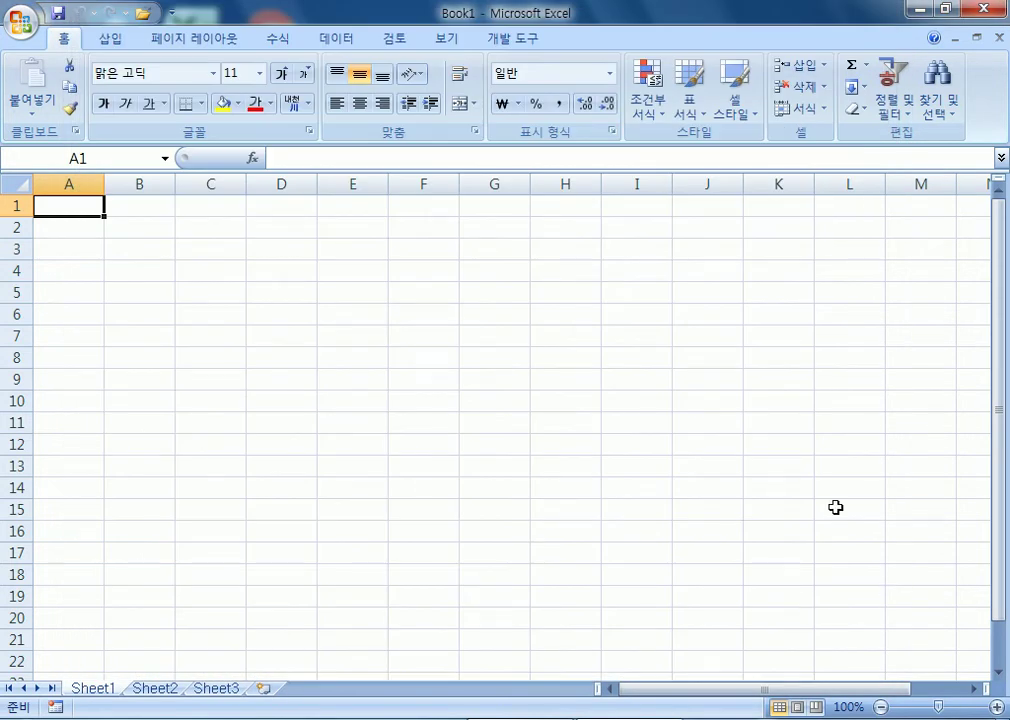
Open 섹션15문제.xlsm from the 01 섹션 folder of 길벗컴활2급 on drive C.
left_click(20, 24)
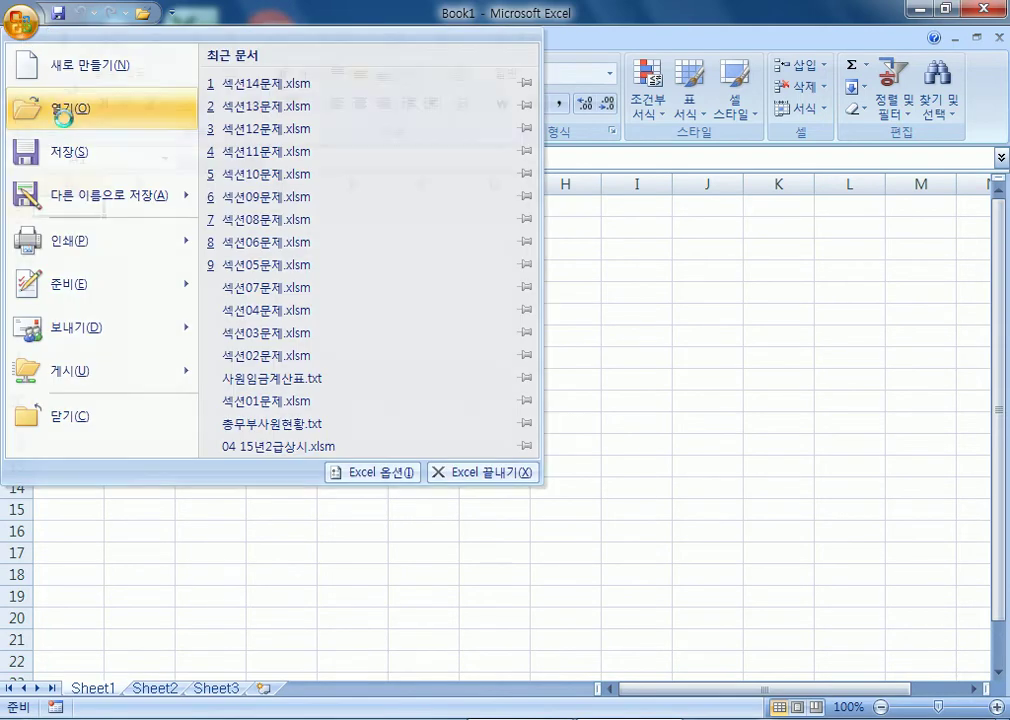
left_click(68, 126)
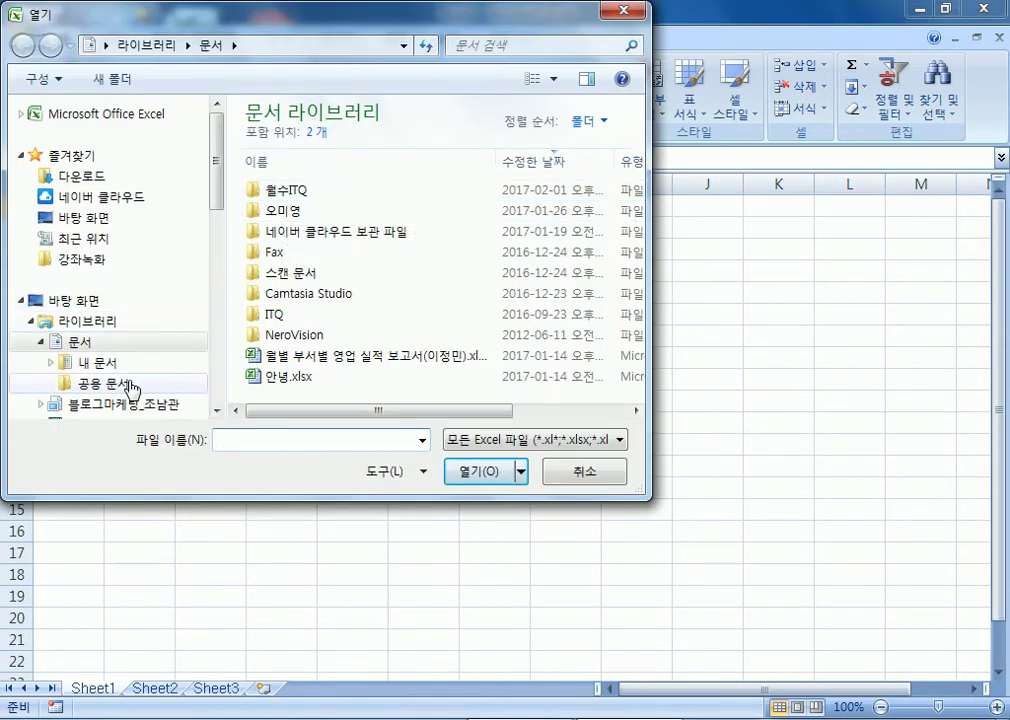
left_click(32, 322)
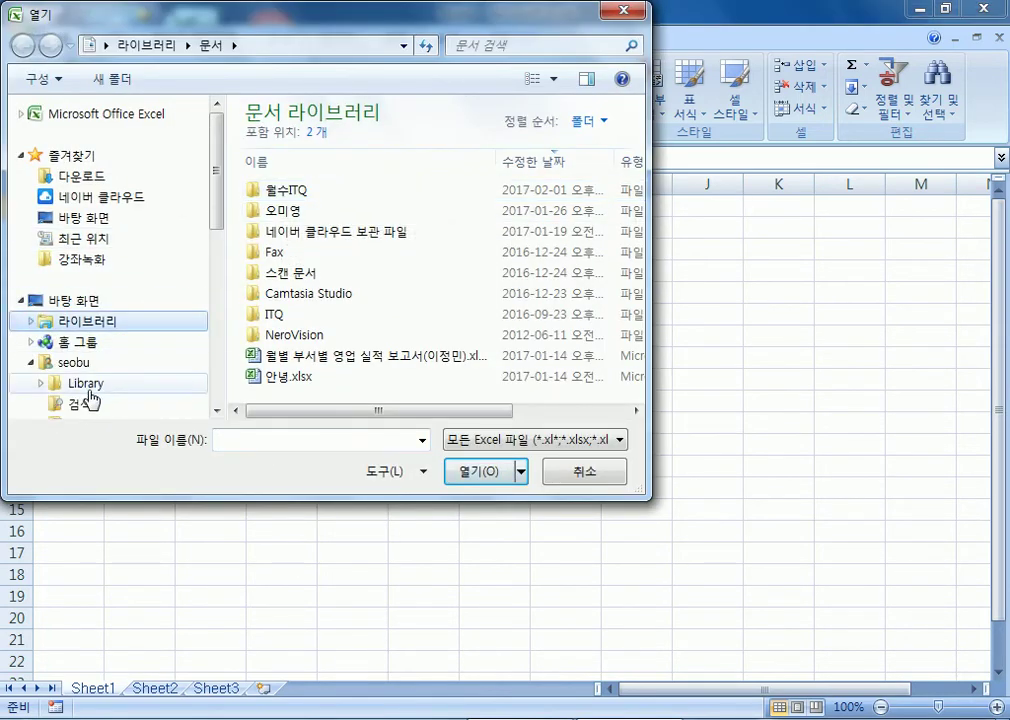
scroll(80, 390, "down", 5)
left_click(62, 375)
double_click(290, 322)
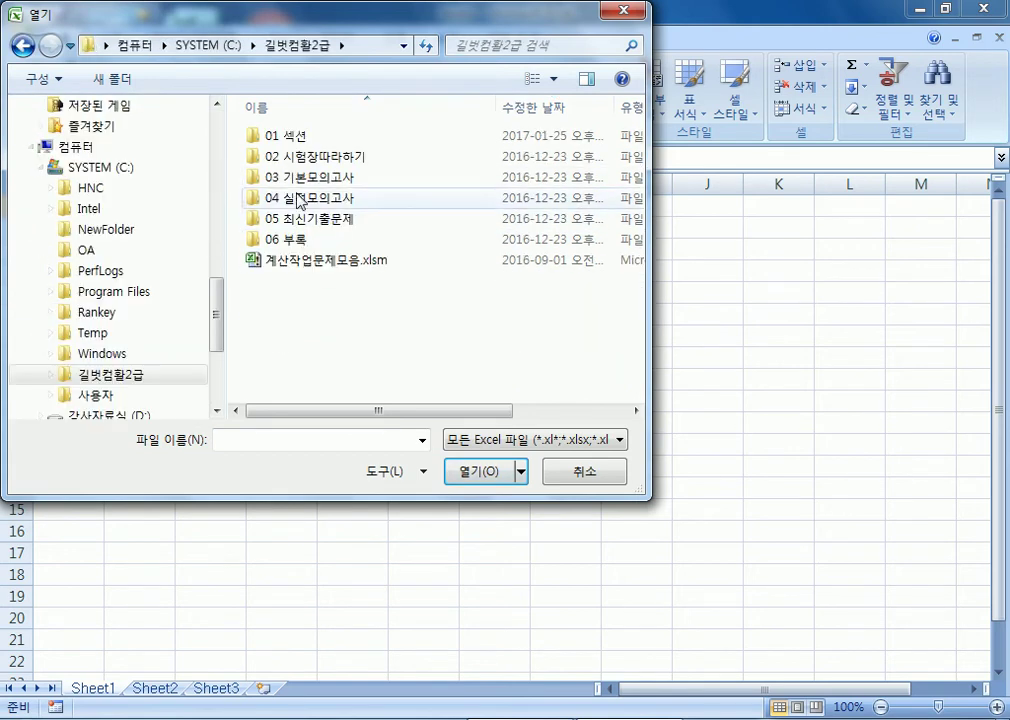
double_click(280, 136)
scroll(340, 308, "down", 5)
scroll(340, 310, "down", 2)
double_click(322, 332)
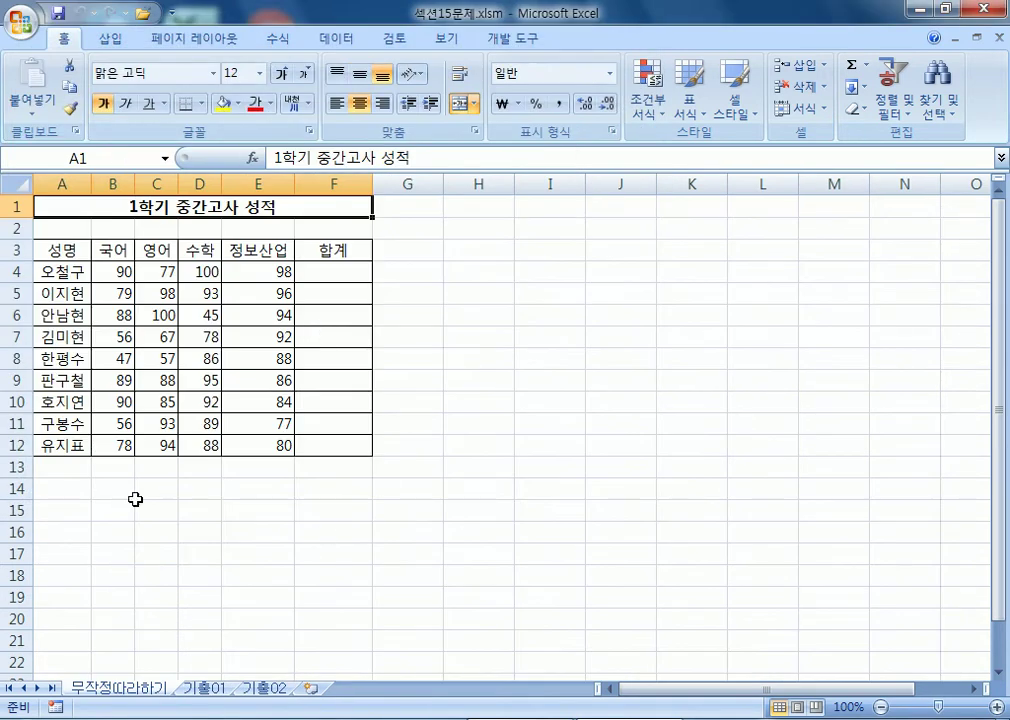
Examine the scores in B4:E12 and the 합계 cells F4:F12 of the 1학기 중간고사 성적 table.
left_click(341, 272)
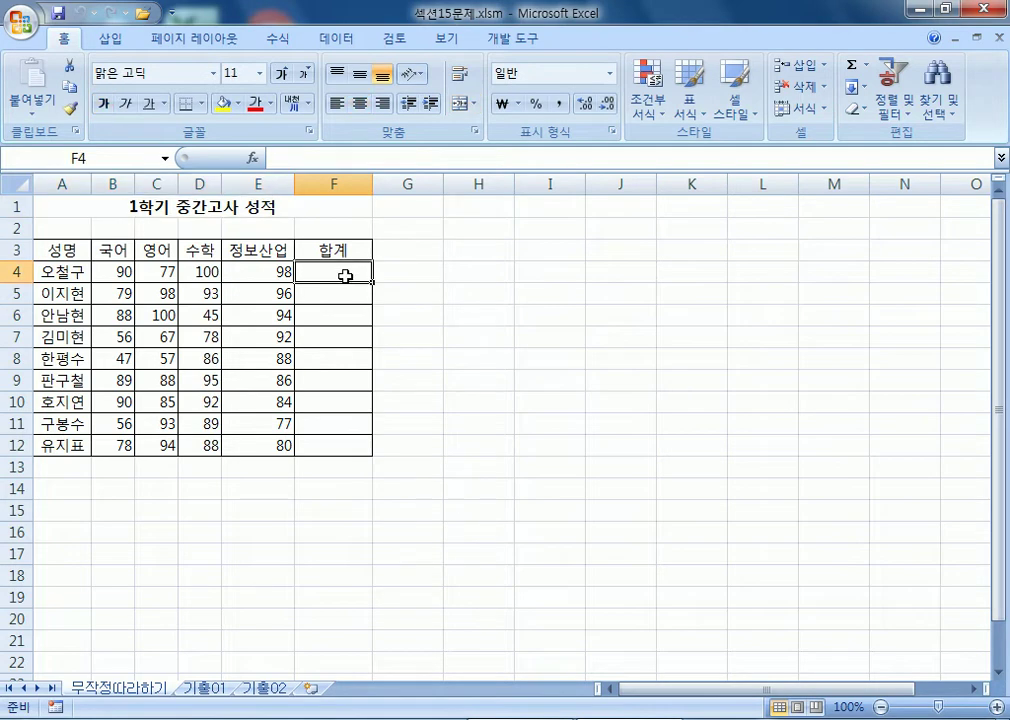
left_click_drag(95, 274, 275, 446)
left_click_drag(330, 276, 331, 446)
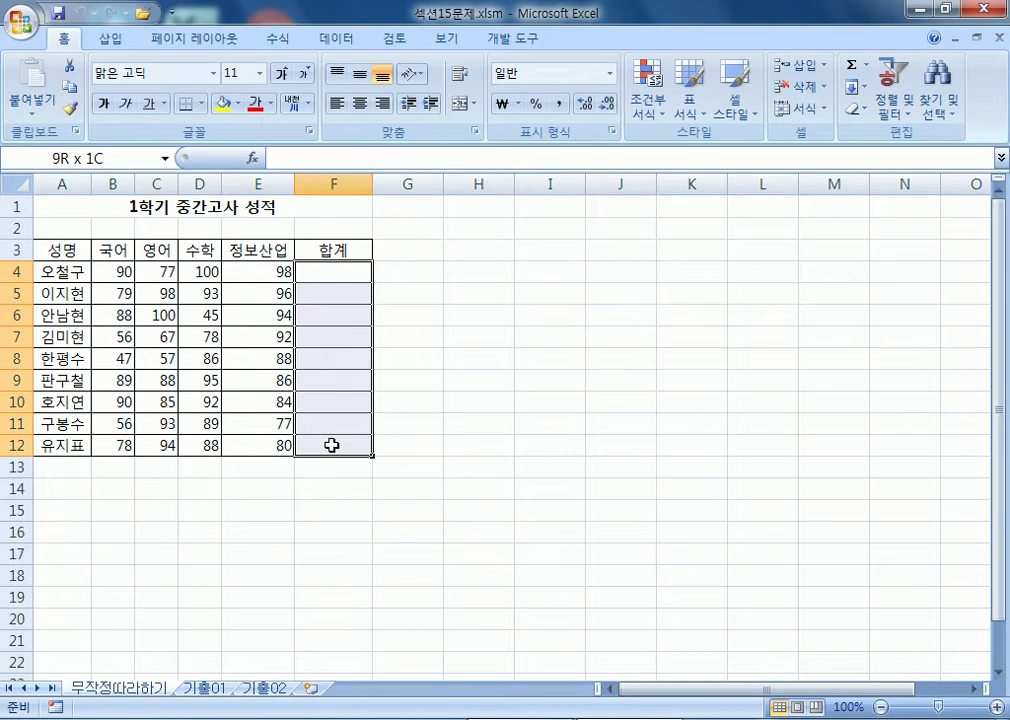
left_click(97, 210)
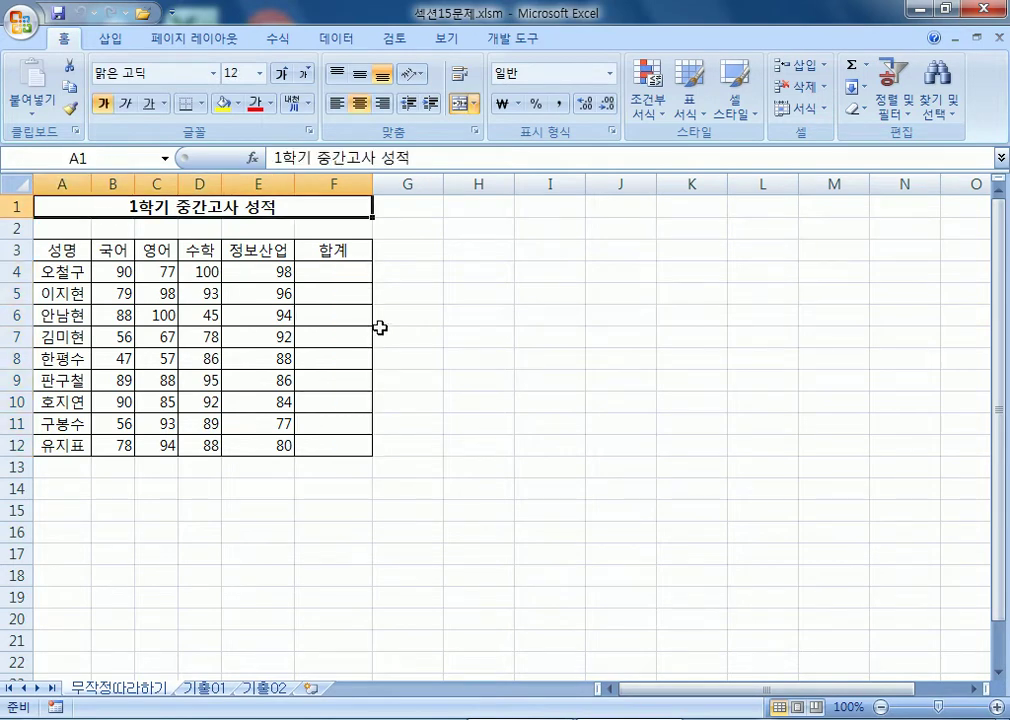
Enter the note "1. F4셀로 이동" in H3 and select cell F4.
scroll(467, 264, "up", 3)
left_click(645, 290)
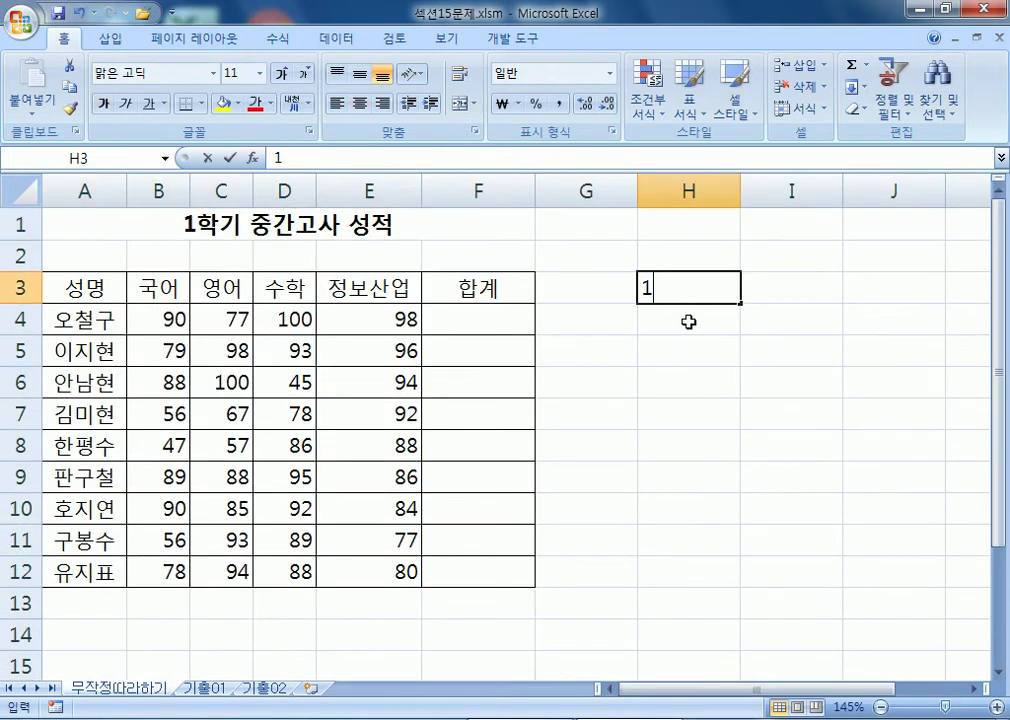
type("1. ㅎ")
key("BackSpace")
type("G")
key("BackSpace")
type("G")
key("BackSpace")
type("F4")
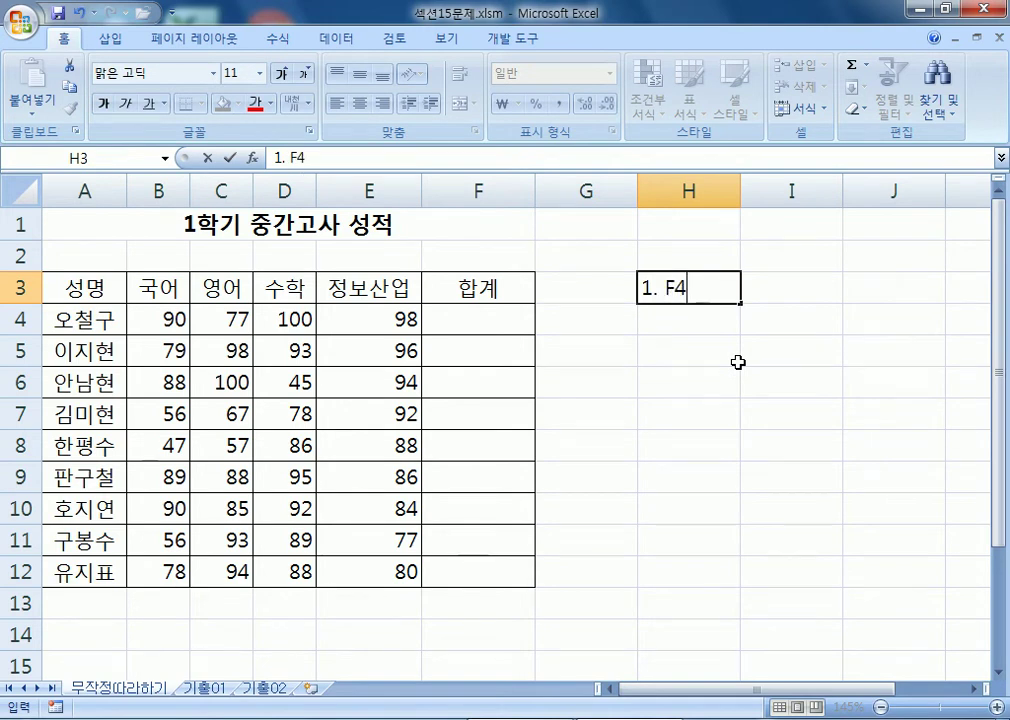
type("ㅅ셀로 이동")
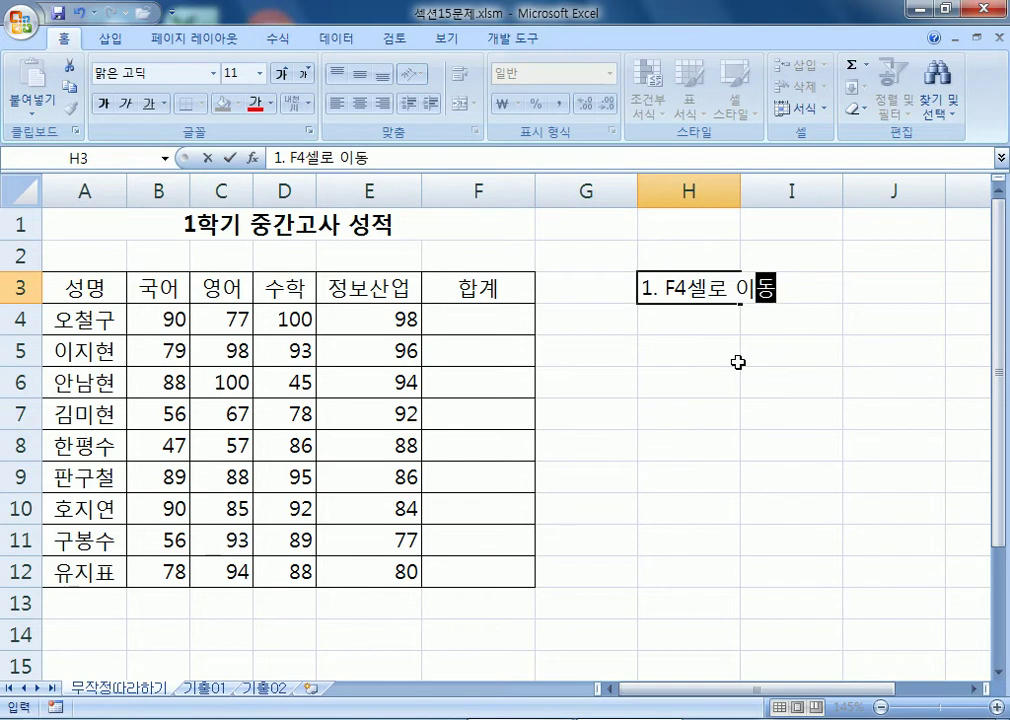
key("Return")
left_click(465, 319)
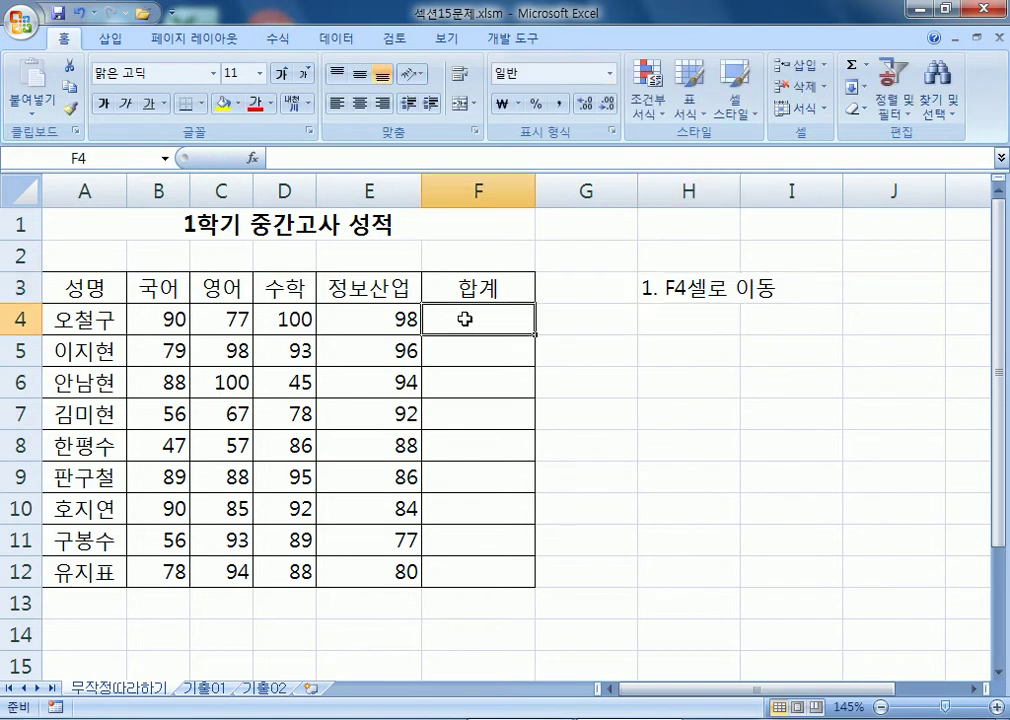
Add the notes "2. 합계 계산" in H4 and "3. 자동채우기" in H5.
left_click(700, 322)
type("2")
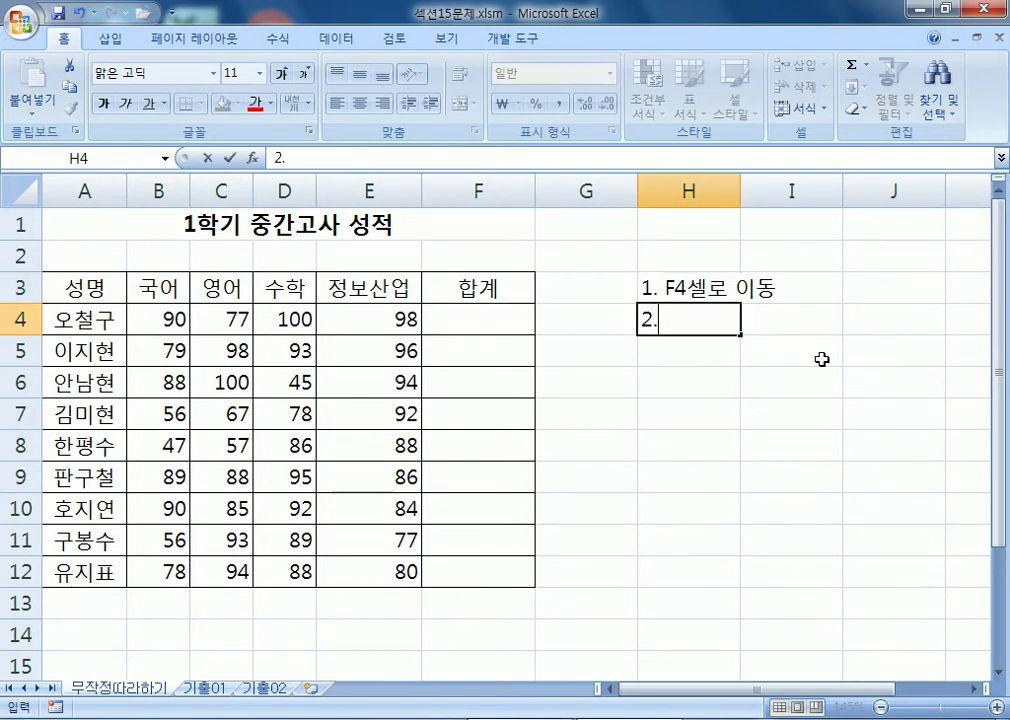
type(". 합계")
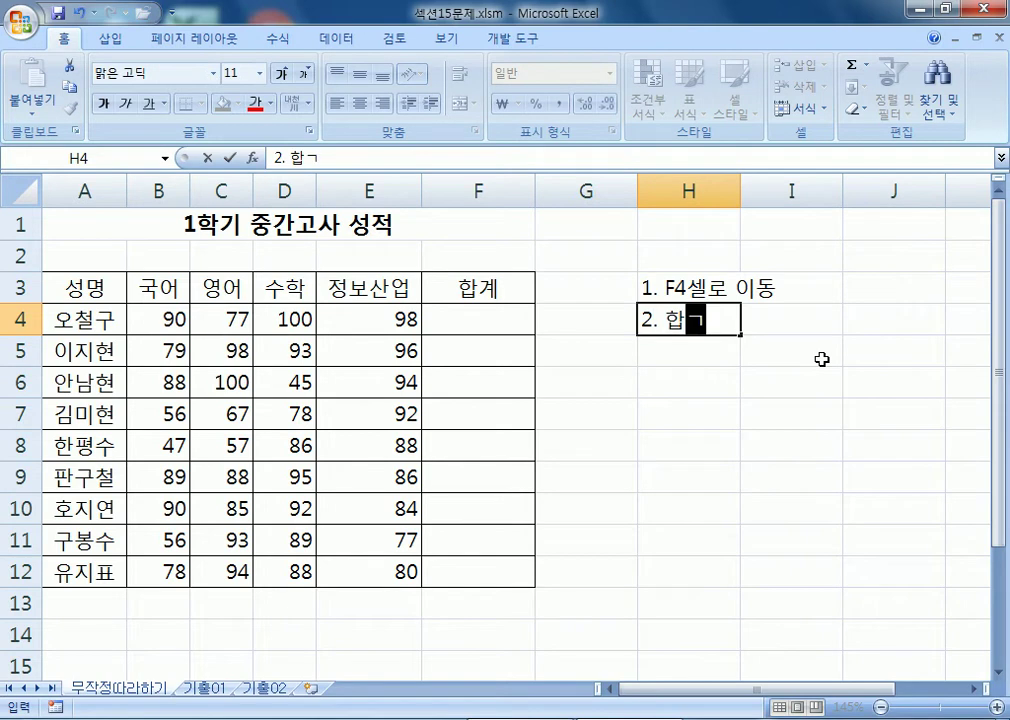
type(" 계산")
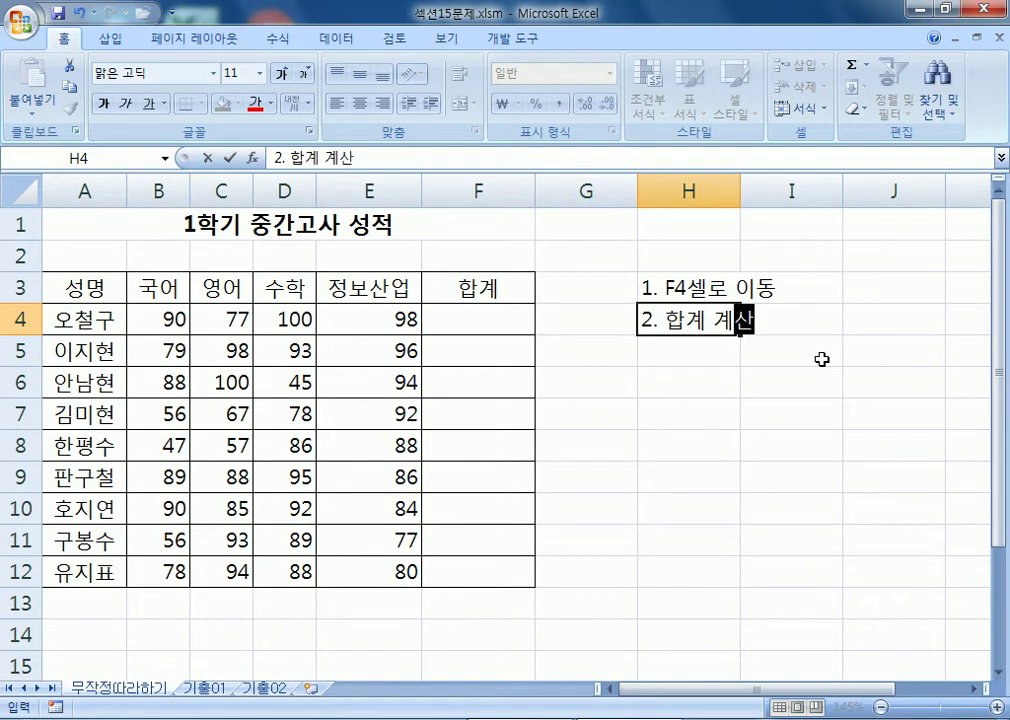
key("Return")
type("3.")
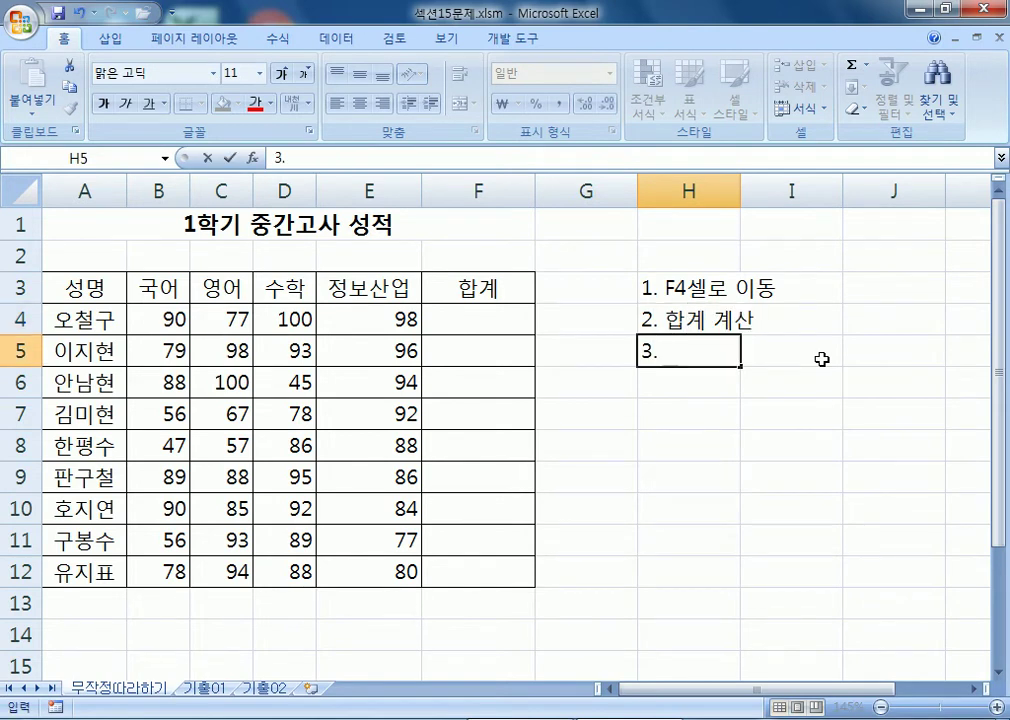
type(" 자동채우기")
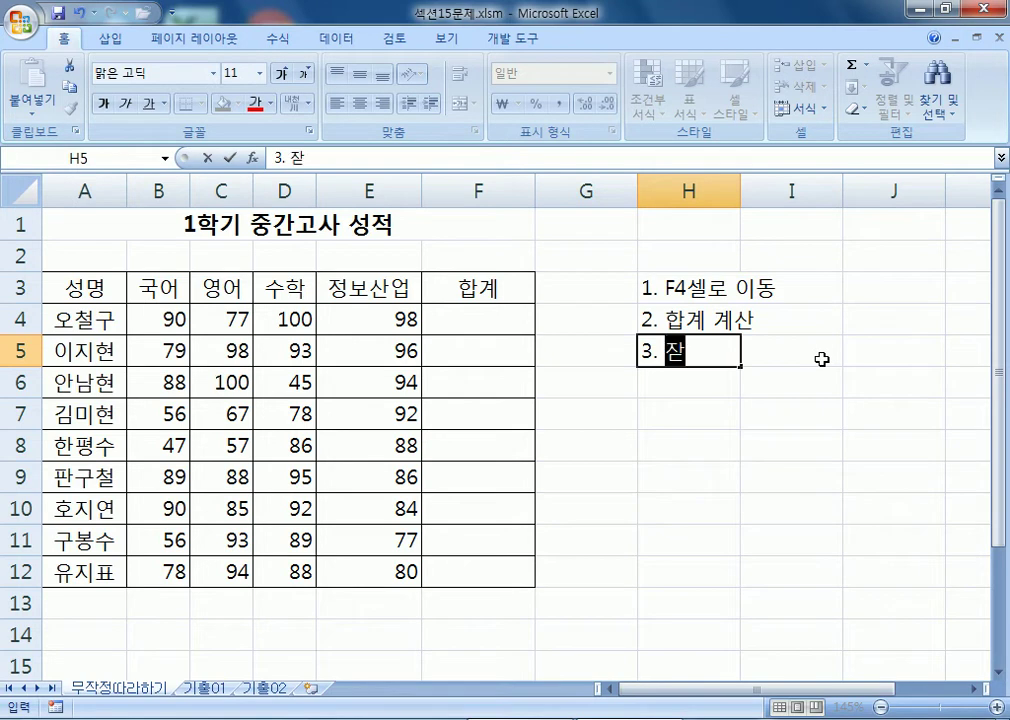
key("Return")
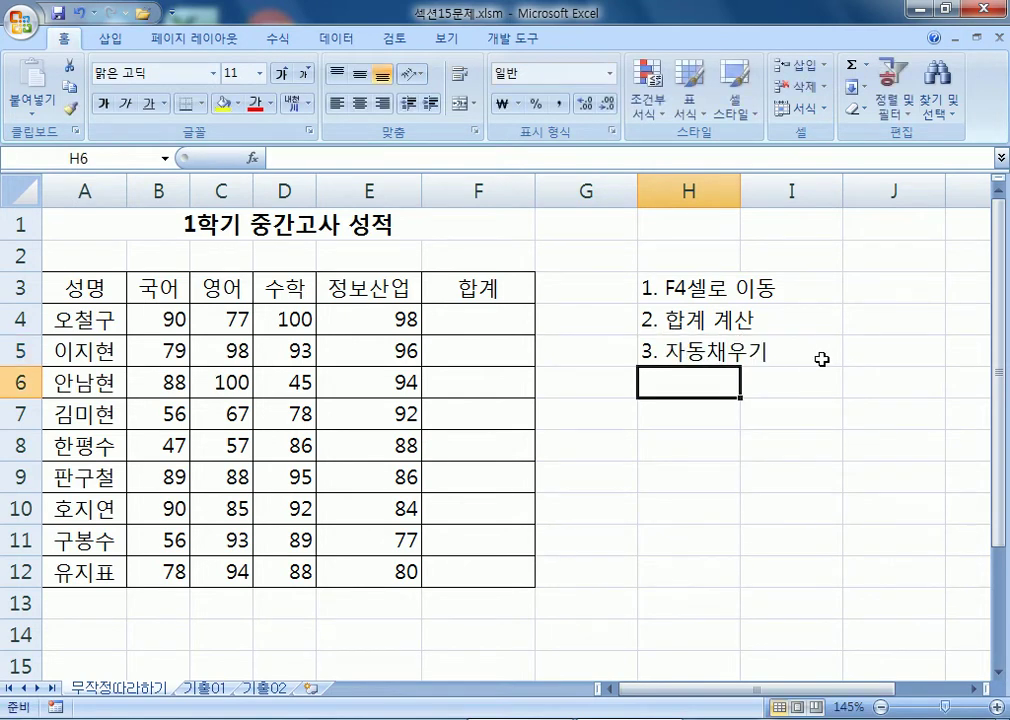
Calculate the total in F4 with =SUM(B4:E4) and fill the formula down to F12.
left_click(525, 320)
left_click_drag(190, 307, 470, 322)
left_click(487, 322)
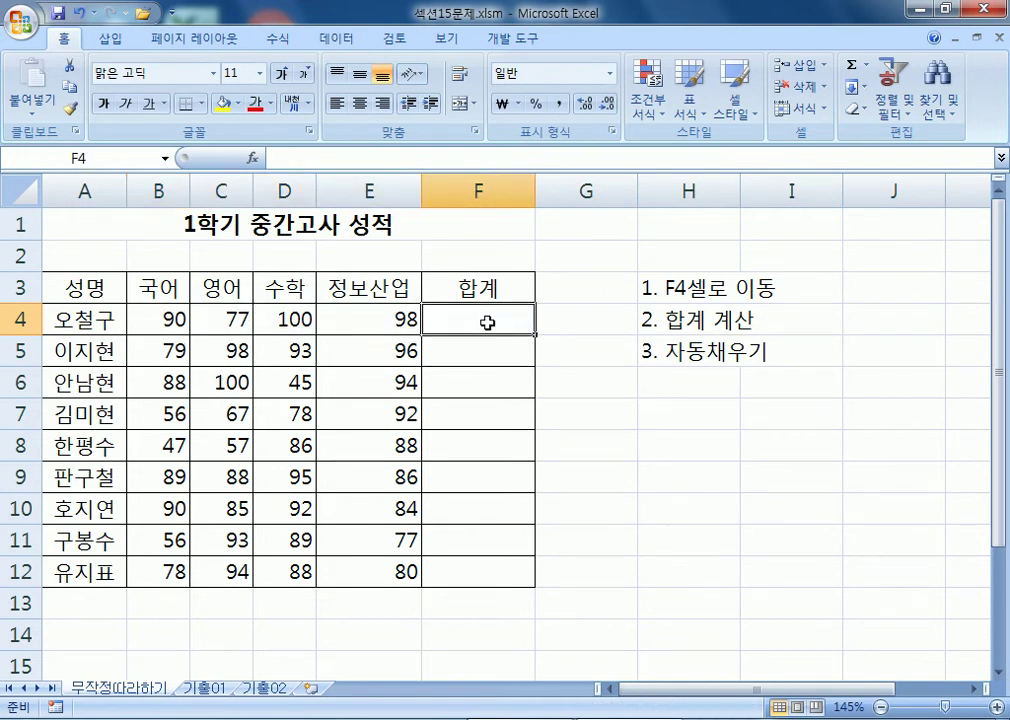
type("=SUM(")
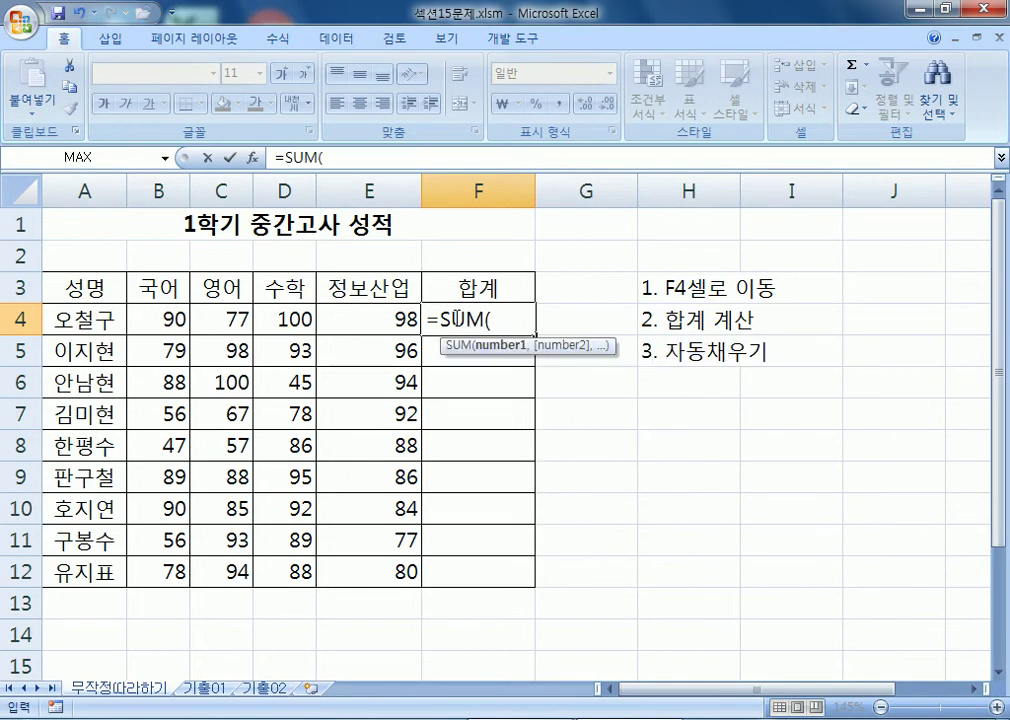
left_click_drag(142, 325, 410, 312)
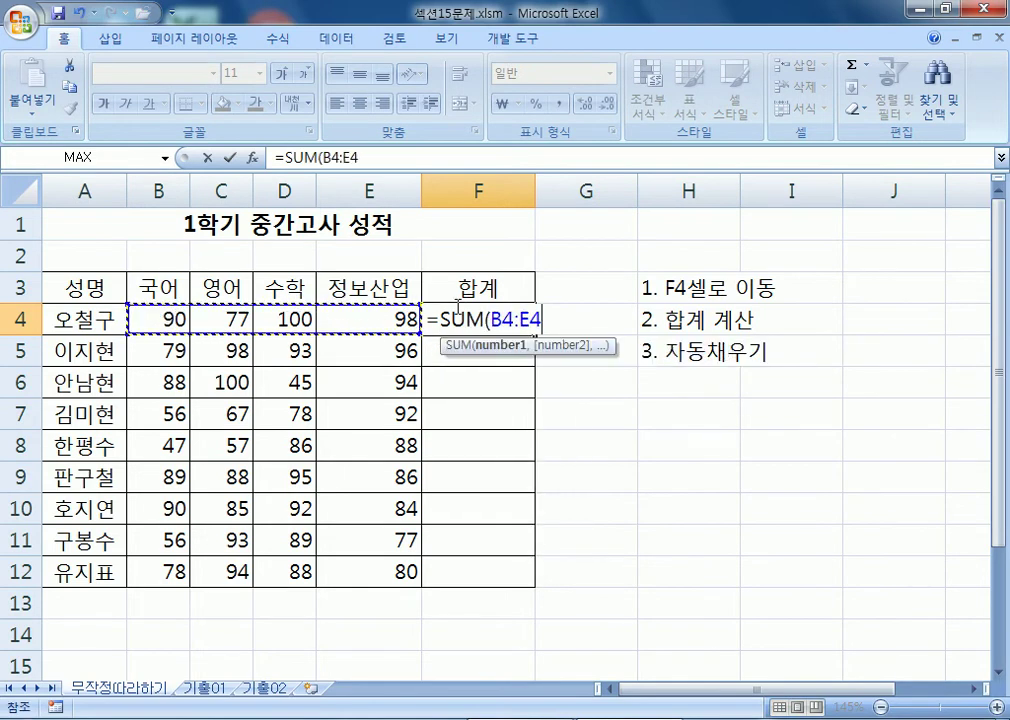
key("Return")
left_click(470, 315)
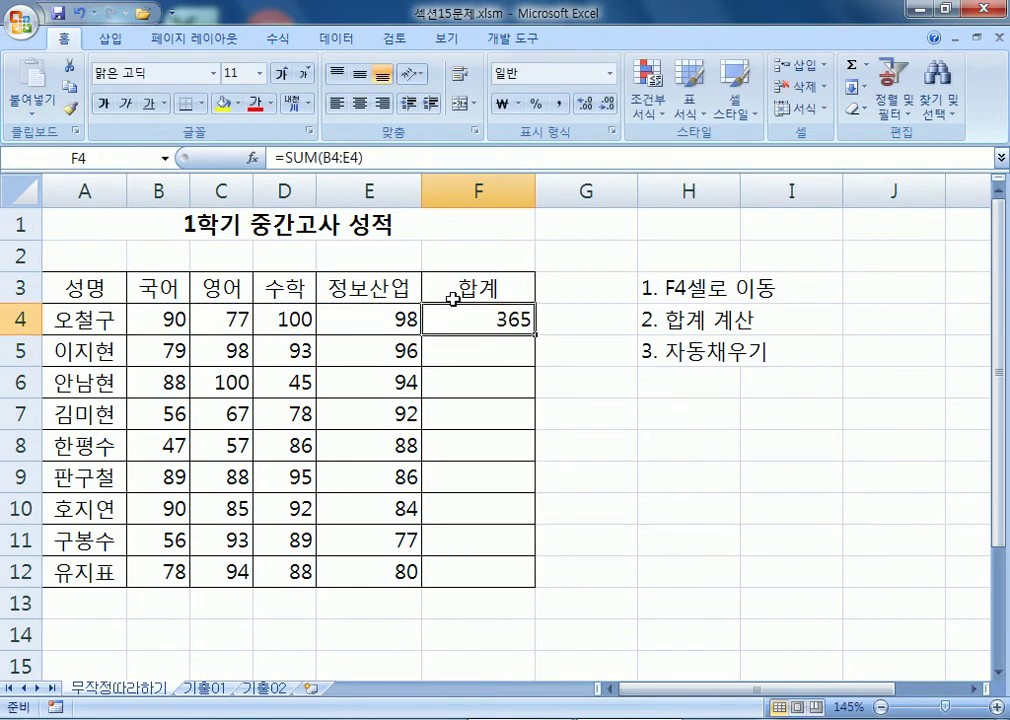
left_click_drag(535, 339, 535, 588)
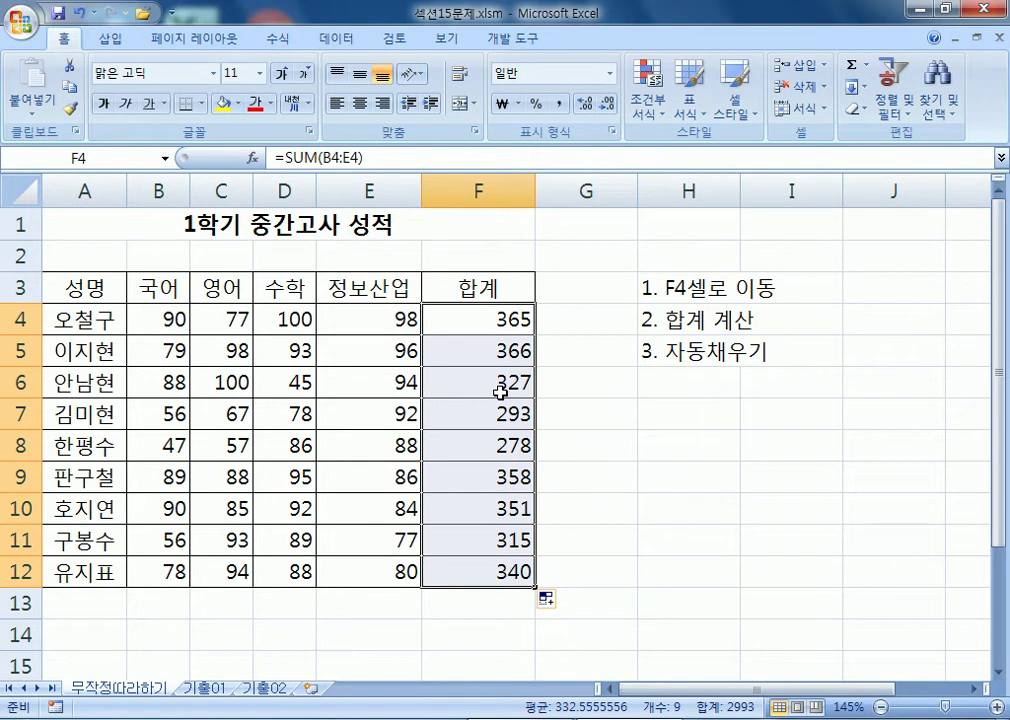
left_click(165, 225)
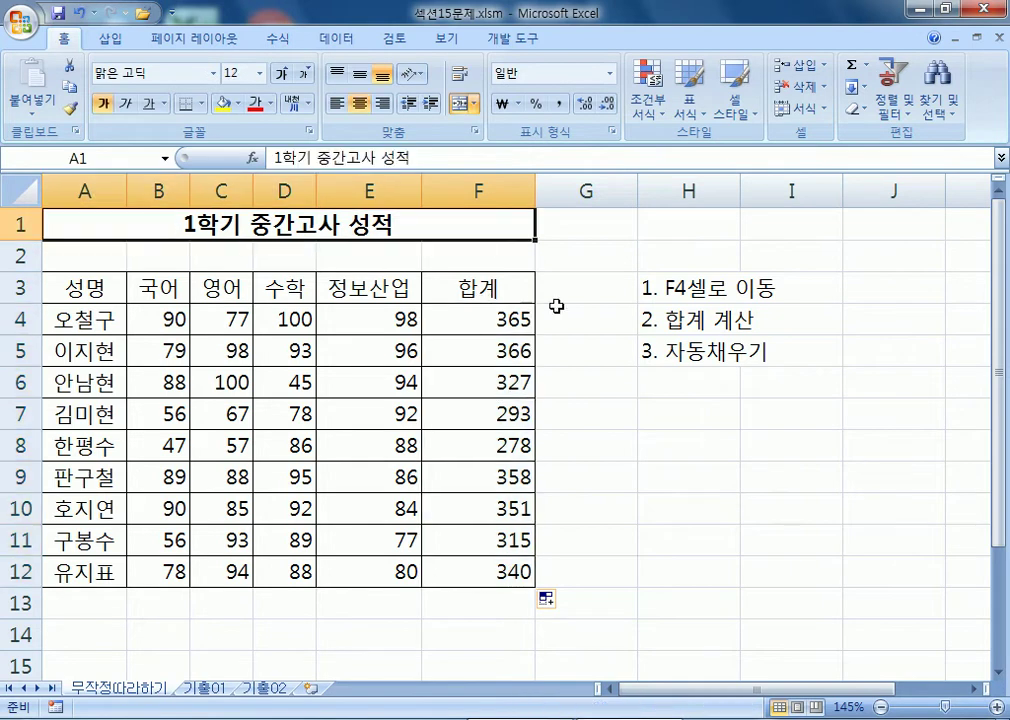
Clear the totals in F4:F12 and select the title cell A1.
left_click_drag(480, 320, 521, 571)
key("Delete")
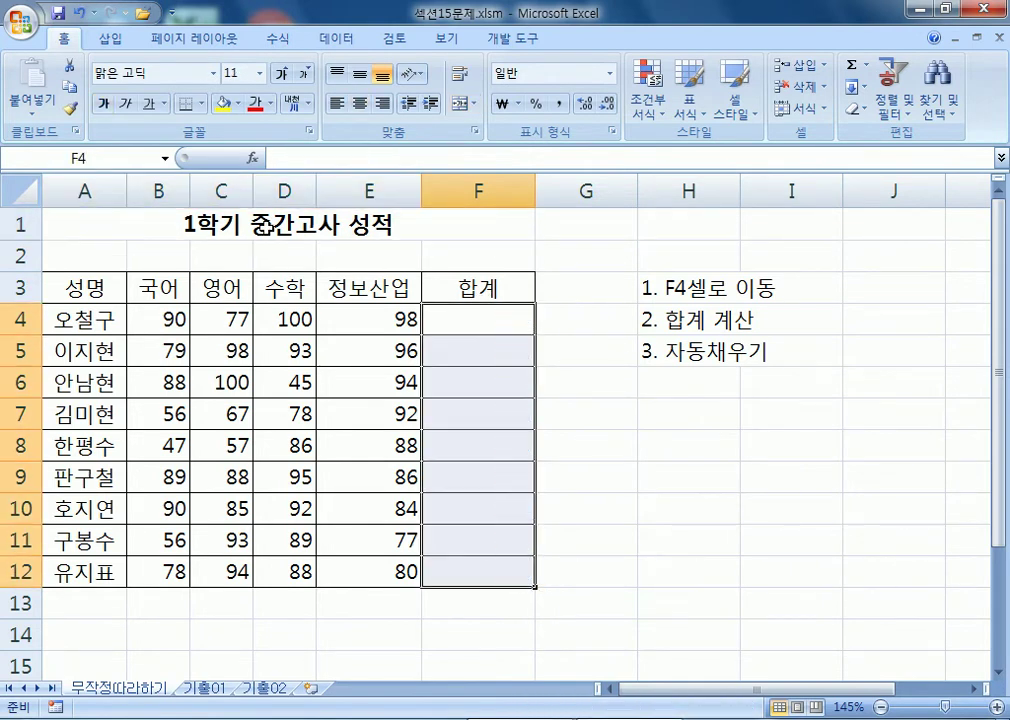
left_click(275, 230)
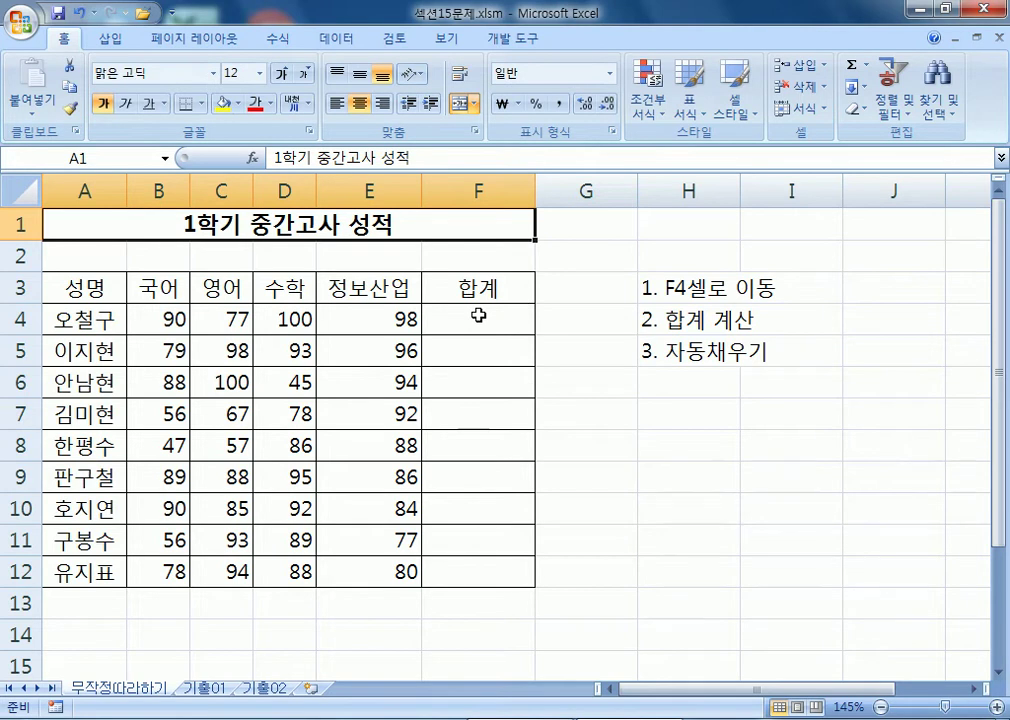
Draw an ellipse below the notes, spanning about cells H6 to I9, and deselect it.
left_click(124, 44)
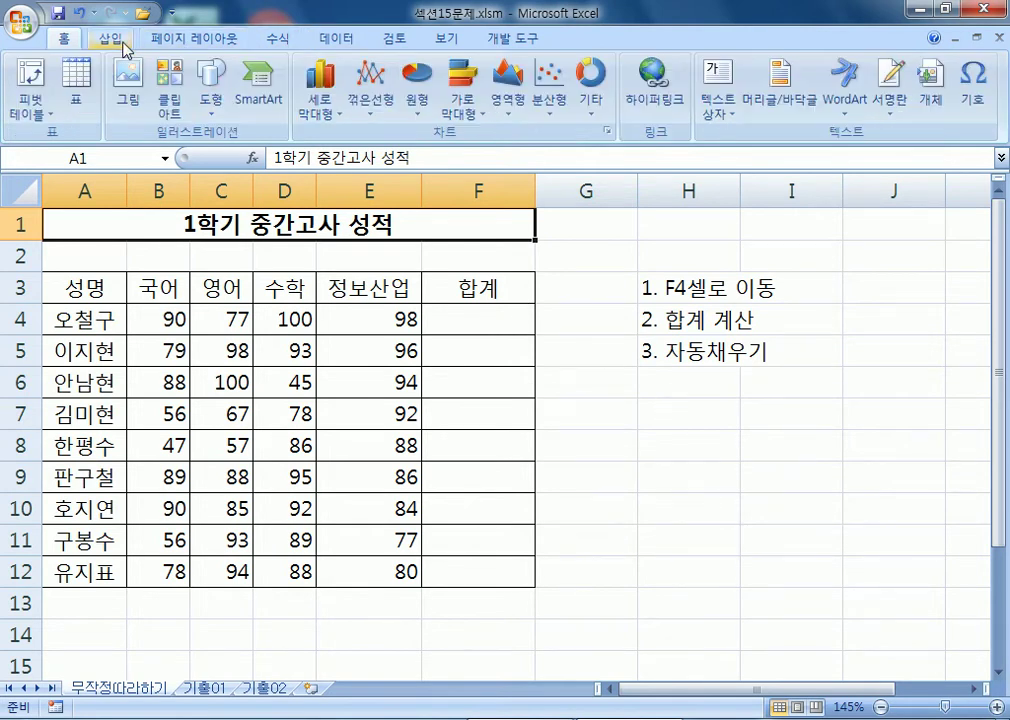
left_click(210, 88)
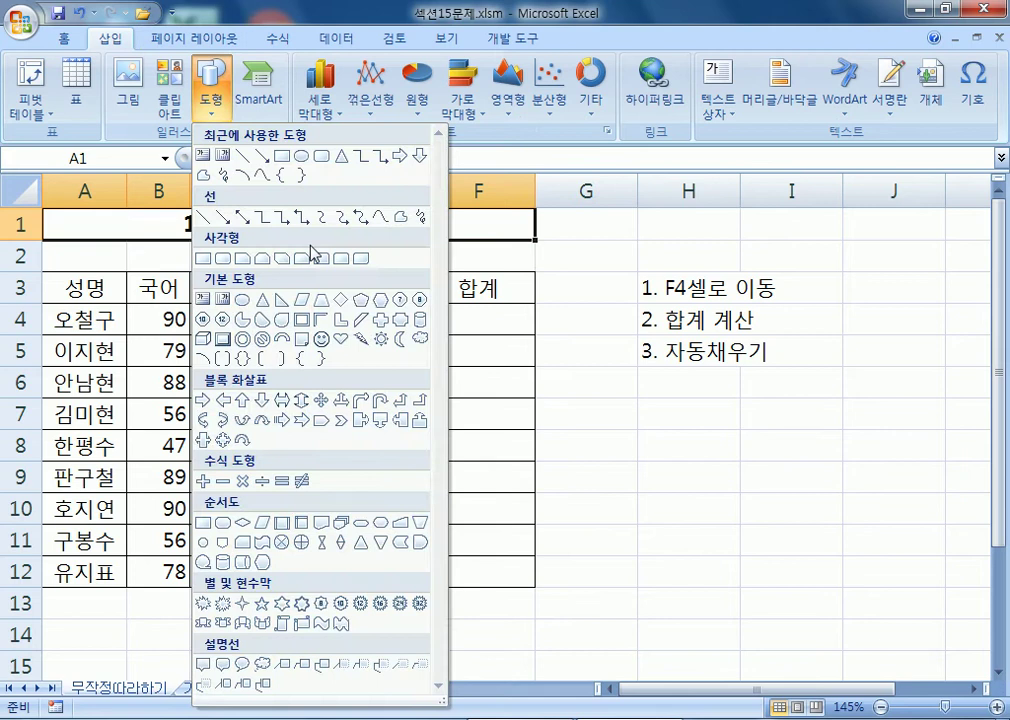
left_click(242, 298)
left_click_drag(628, 389, 780, 474)
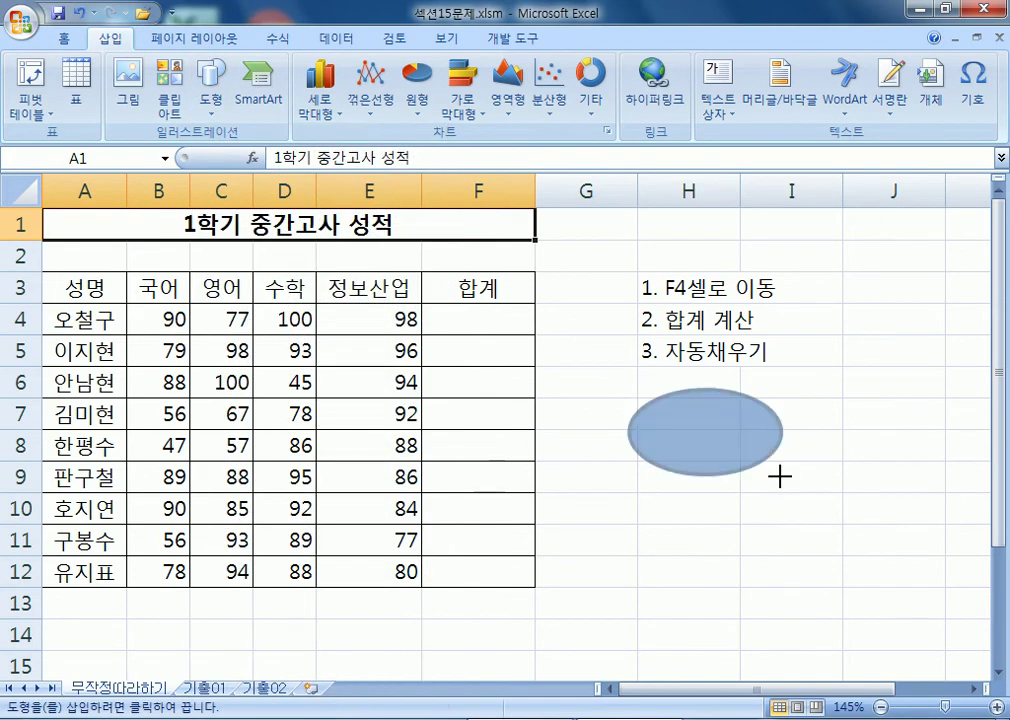
left_click(805, 541)
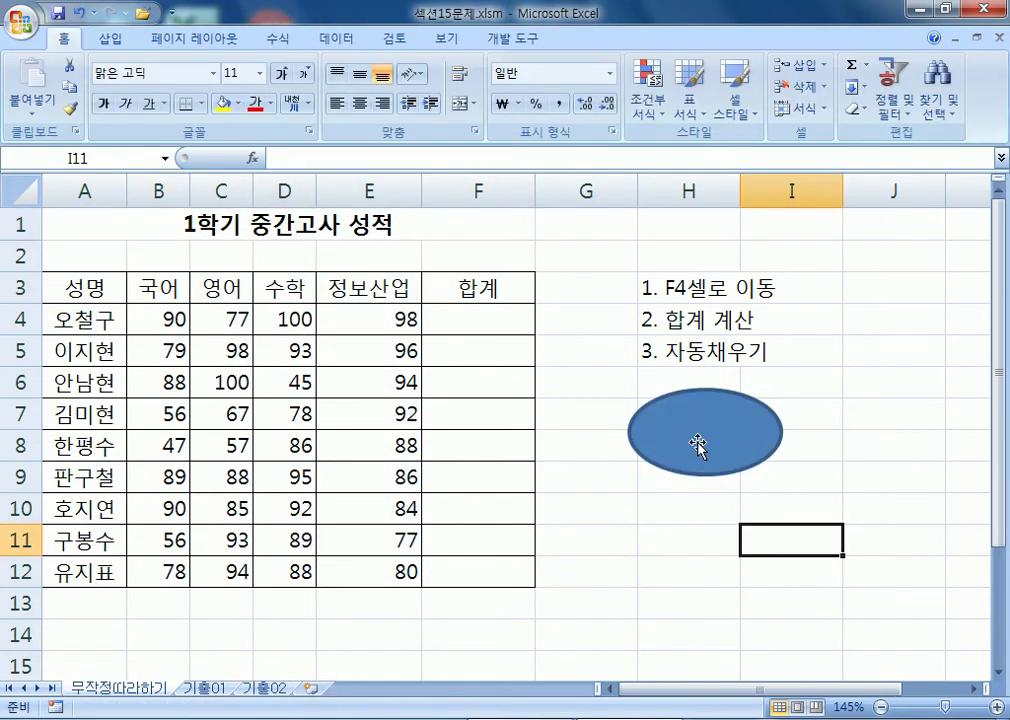
Indicate the 합계 range F4:F12 and select the ellipse below the notes.
double_click(697, 444)
left_click_drag(478, 330, 482, 572)
left_click(684, 570)
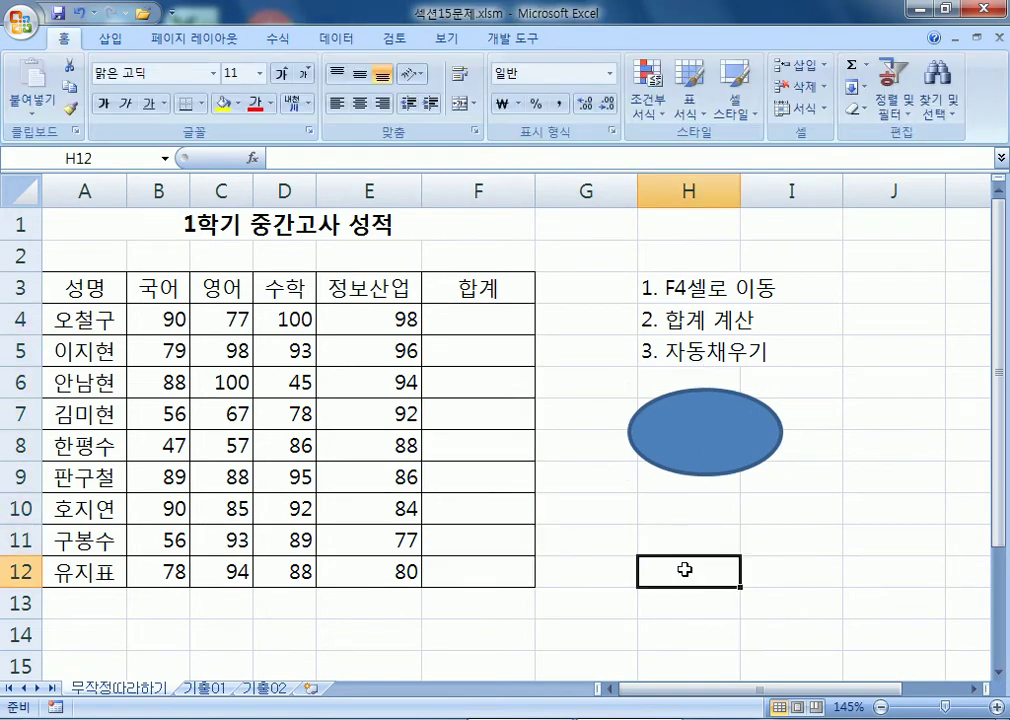
left_click(682, 438)
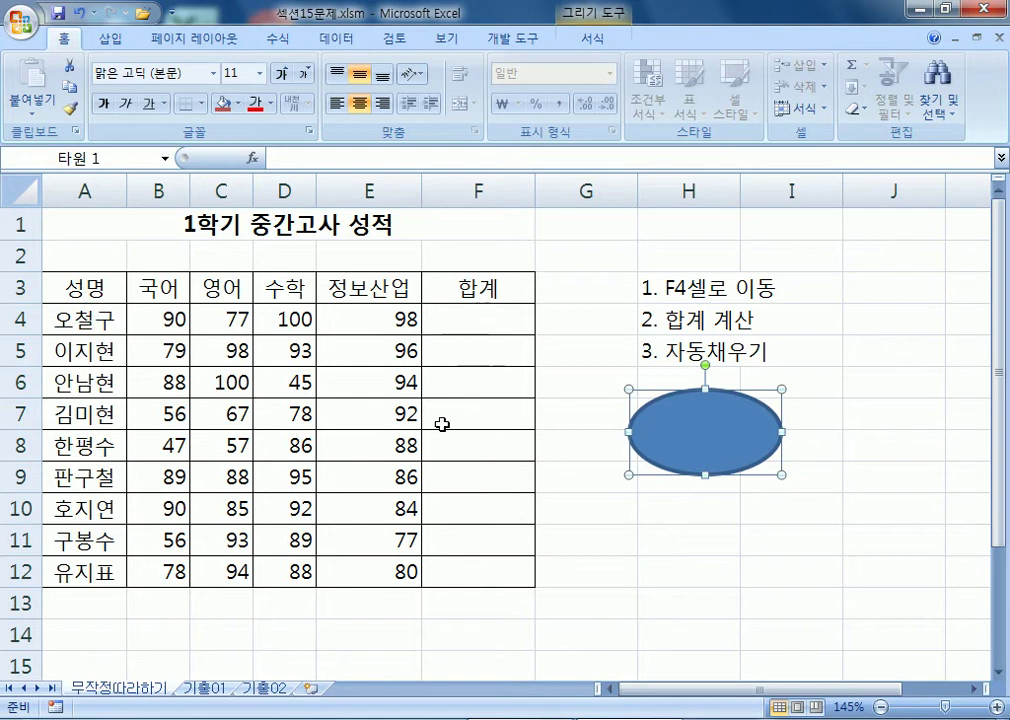
Set up an ascending sort of the table A3:F12 by 성명, then cancel the sort settings.
left_click_drag(63, 294, 487, 564)
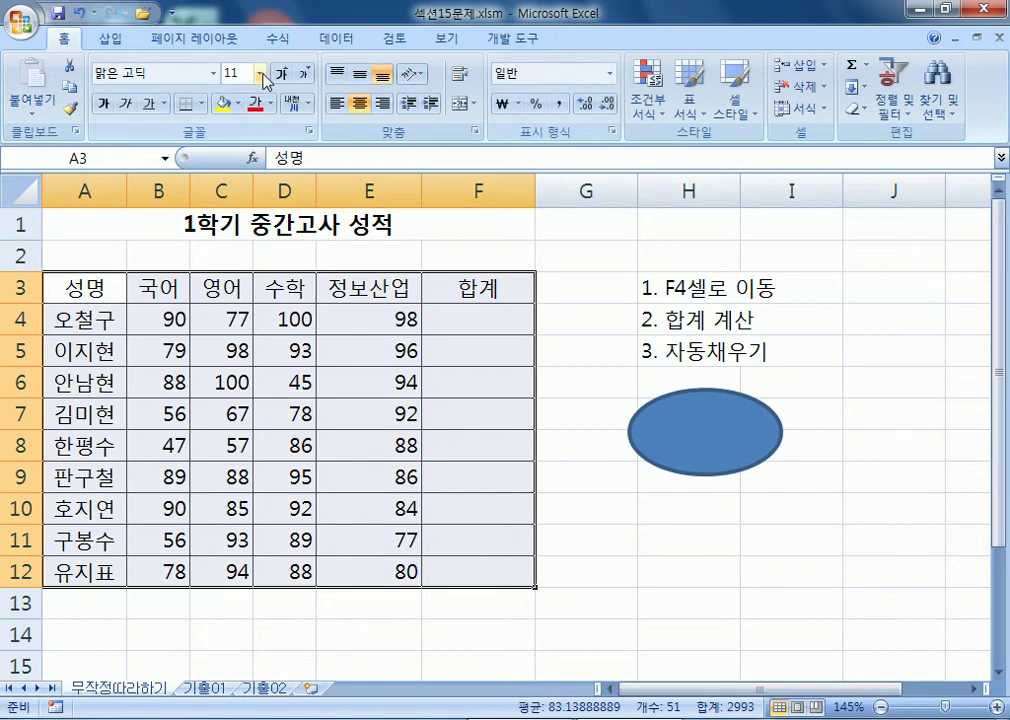
left_click(338, 39)
left_click(419, 90)
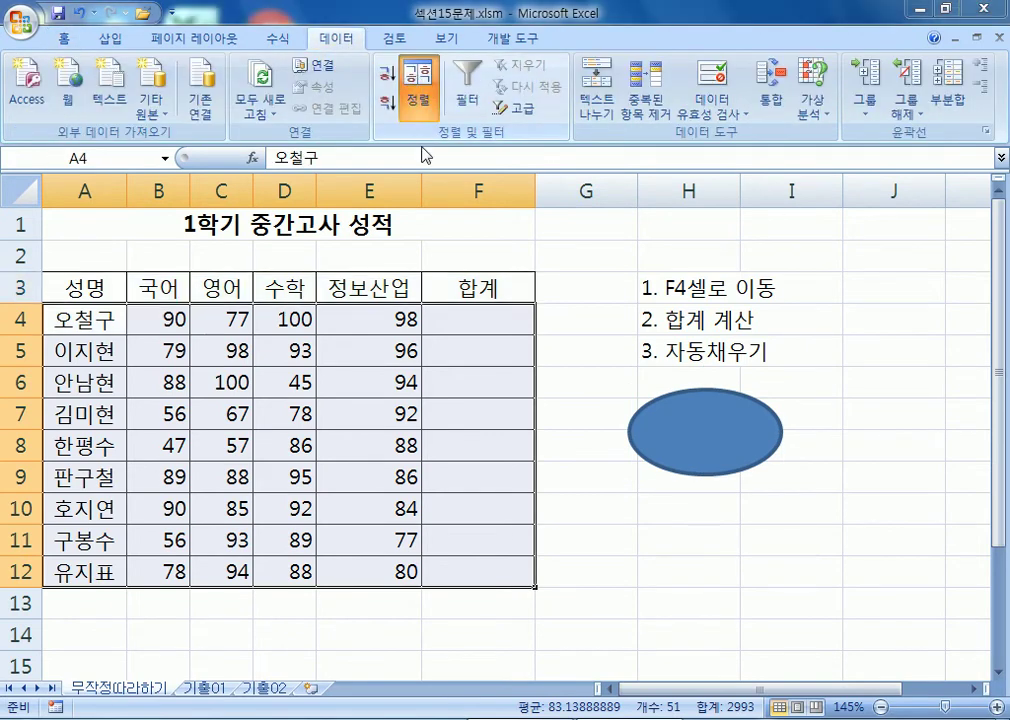
left_click(460, 295)
left_click(395, 309)
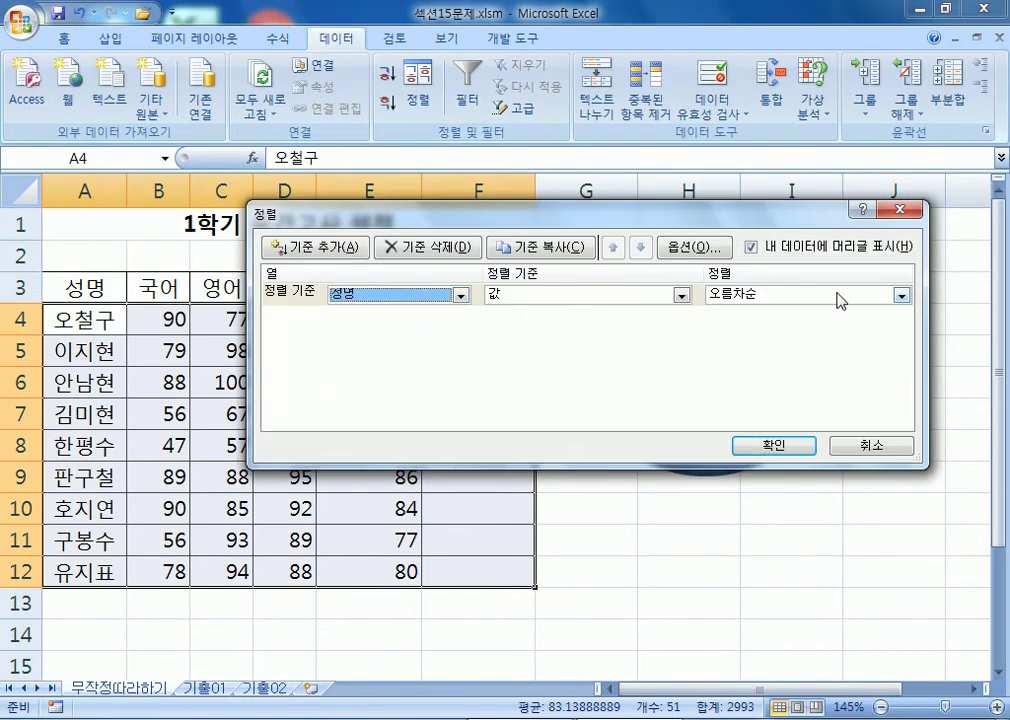
left_click(866, 447)
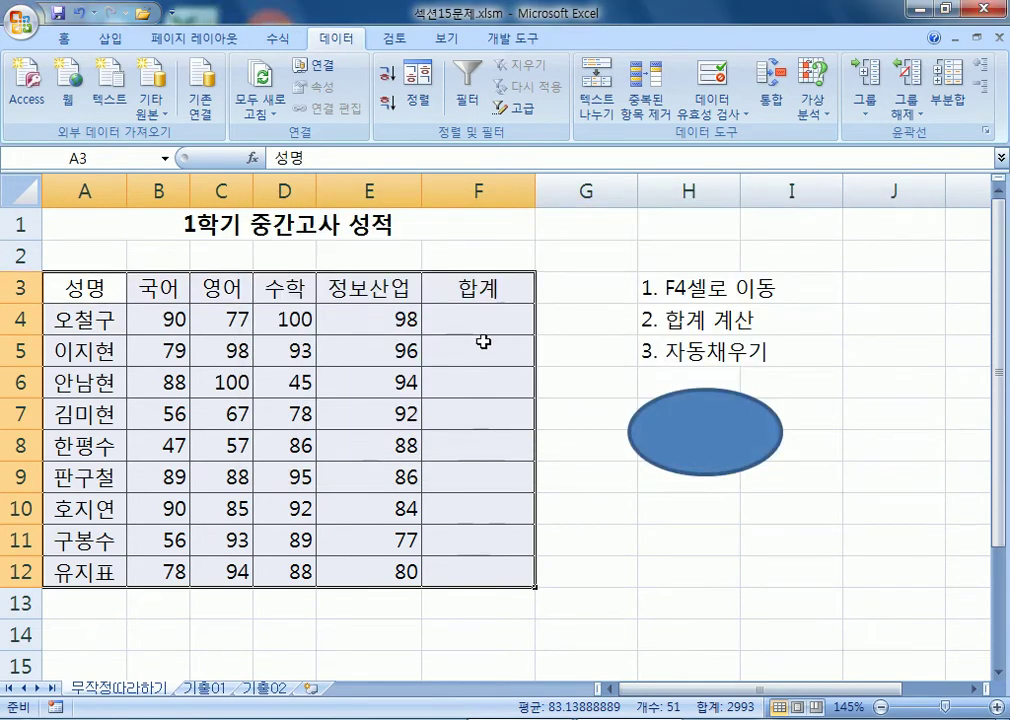
Choose 합계 as the sort column for the table, cancel the sort settings and select the title cell A1.
left_click(427, 94)
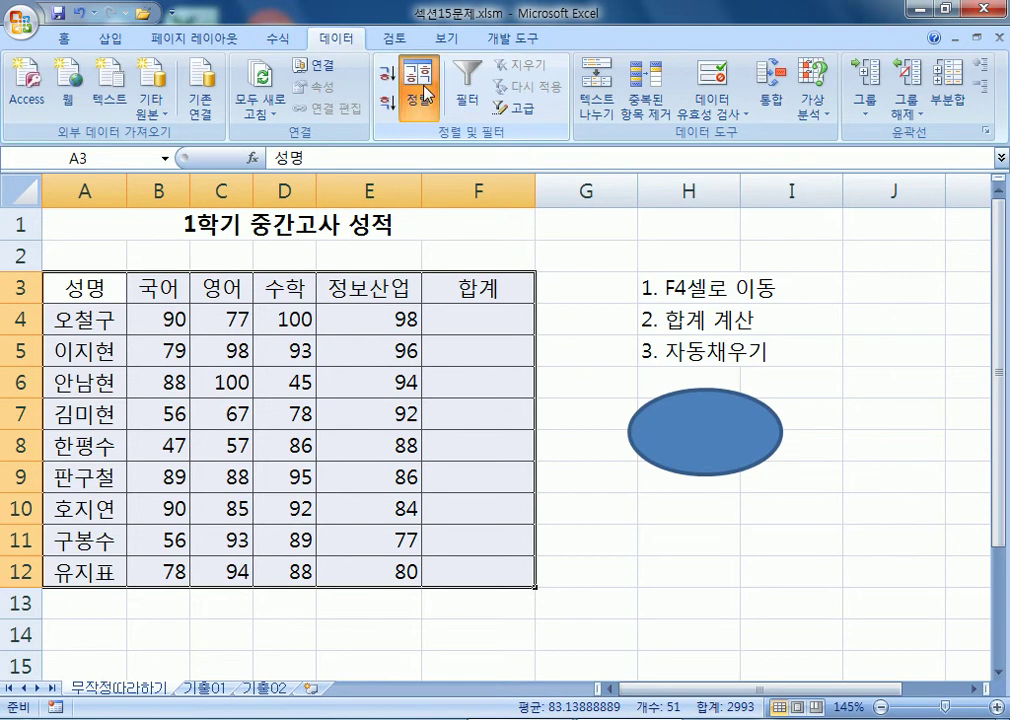
left_click(460, 297)
left_click(430, 381)
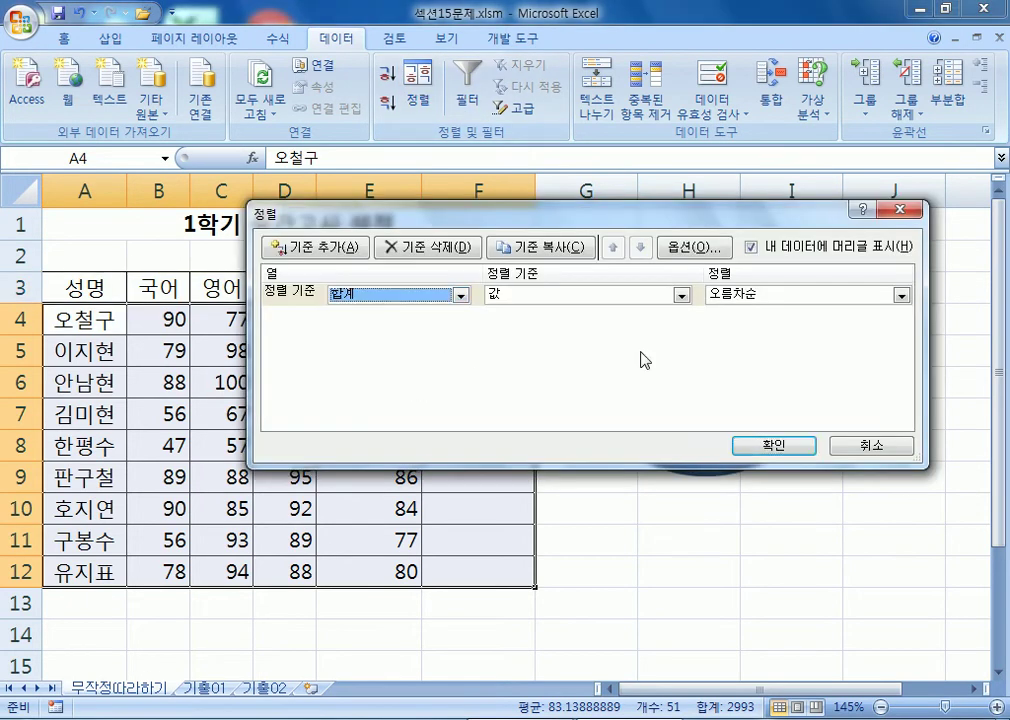
left_click(882, 448)
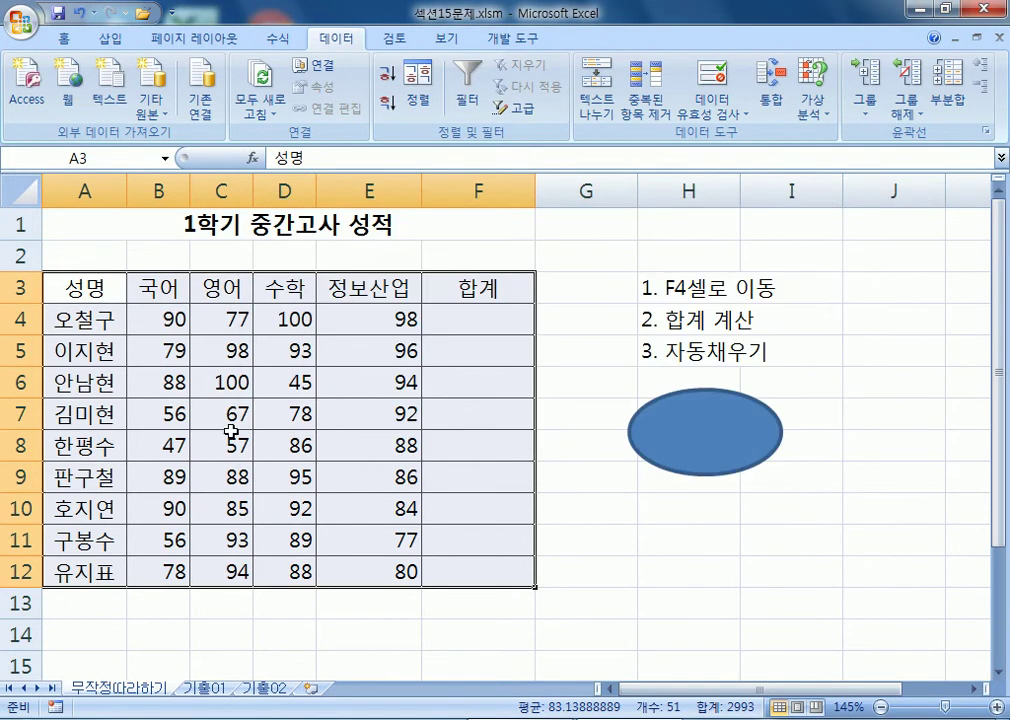
left_click(76, 228)
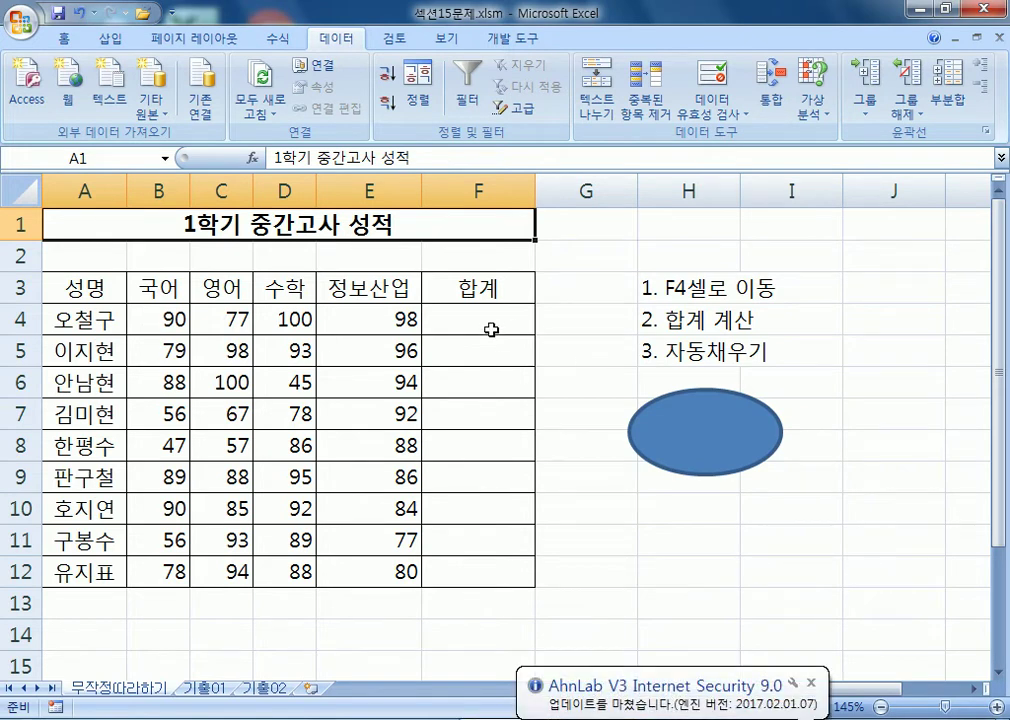
Shrink the ellipse below the notes to about half its width and height.
left_click(697, 434)
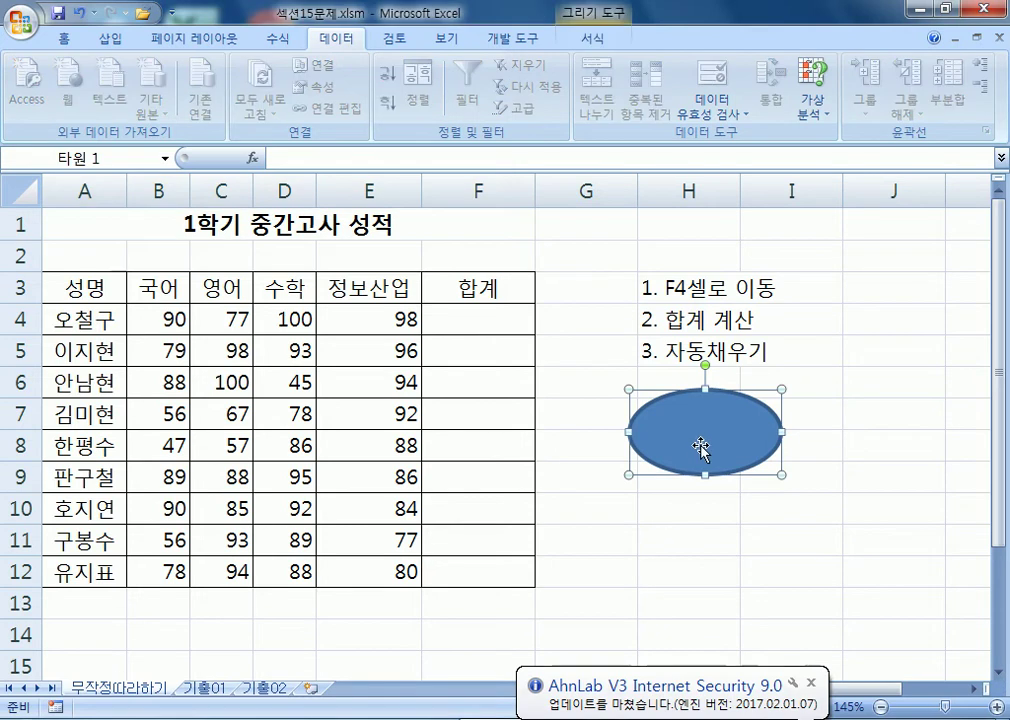
left_click_drag(781, 474, 705, 435)
left_click(697, 477)
left_click(669, 421)
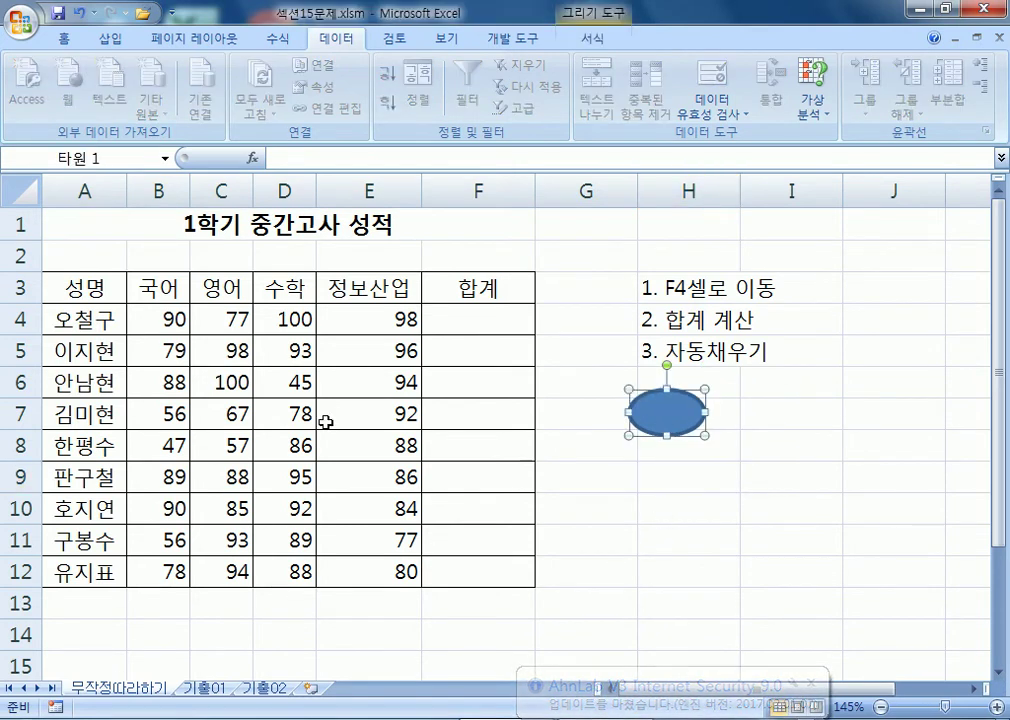
left_click_drag(80, 297, 85, 509)
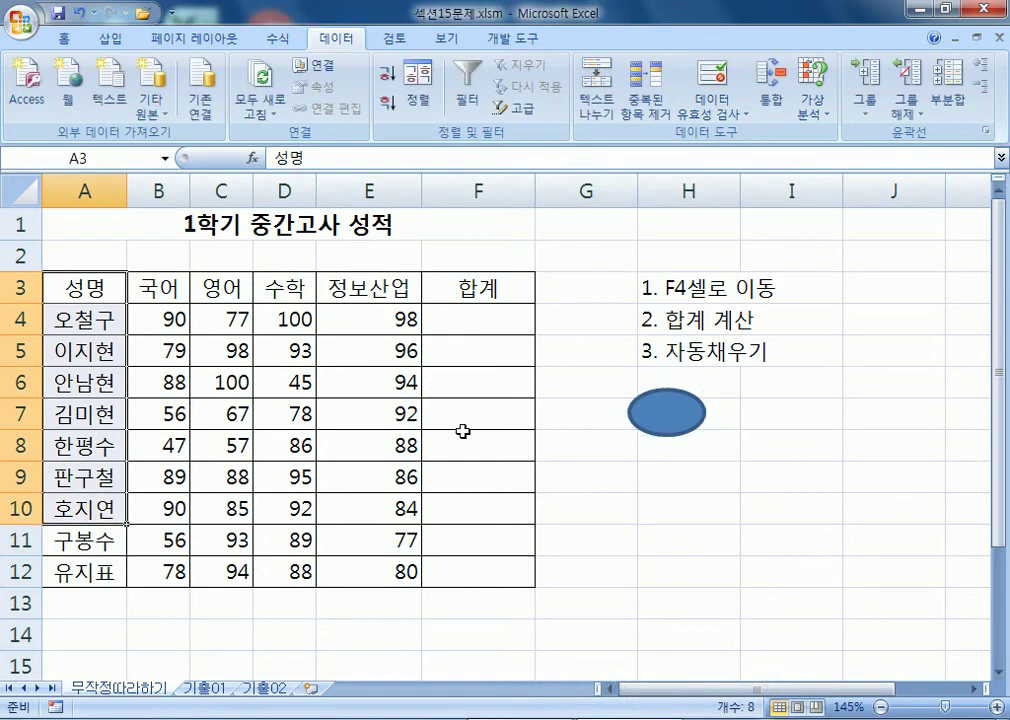
left_click(757, 408)
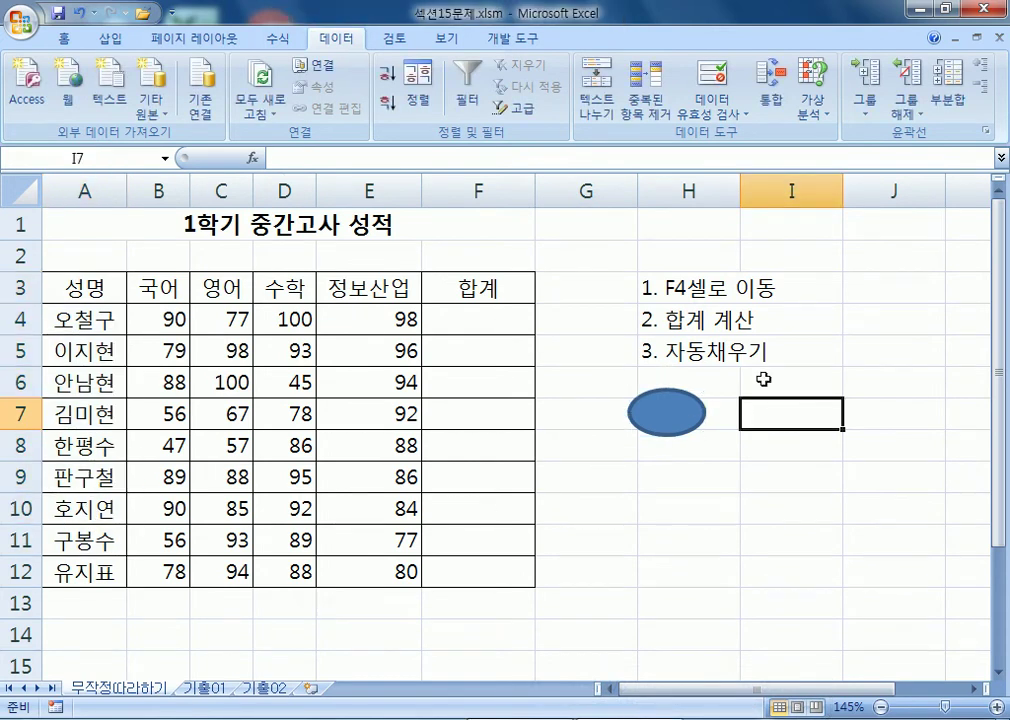
left_click(651, 471)
left_click_drag(482, 322, 471, 570)
Delete the ellipse below the notes.
left_click(457, 237)
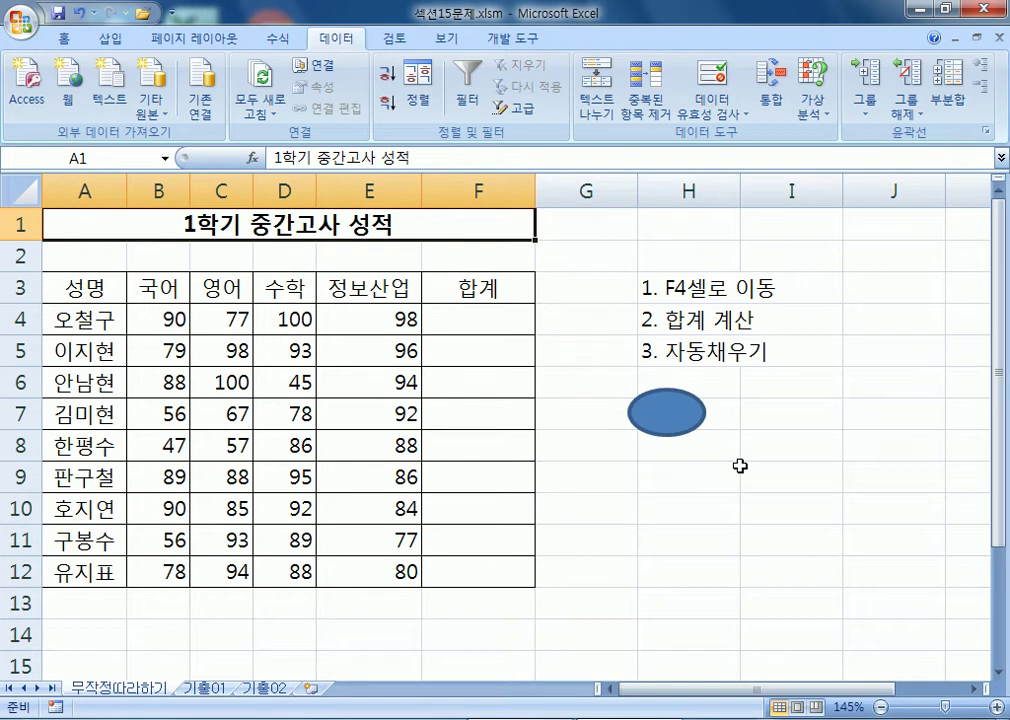
left_click(688, 413)
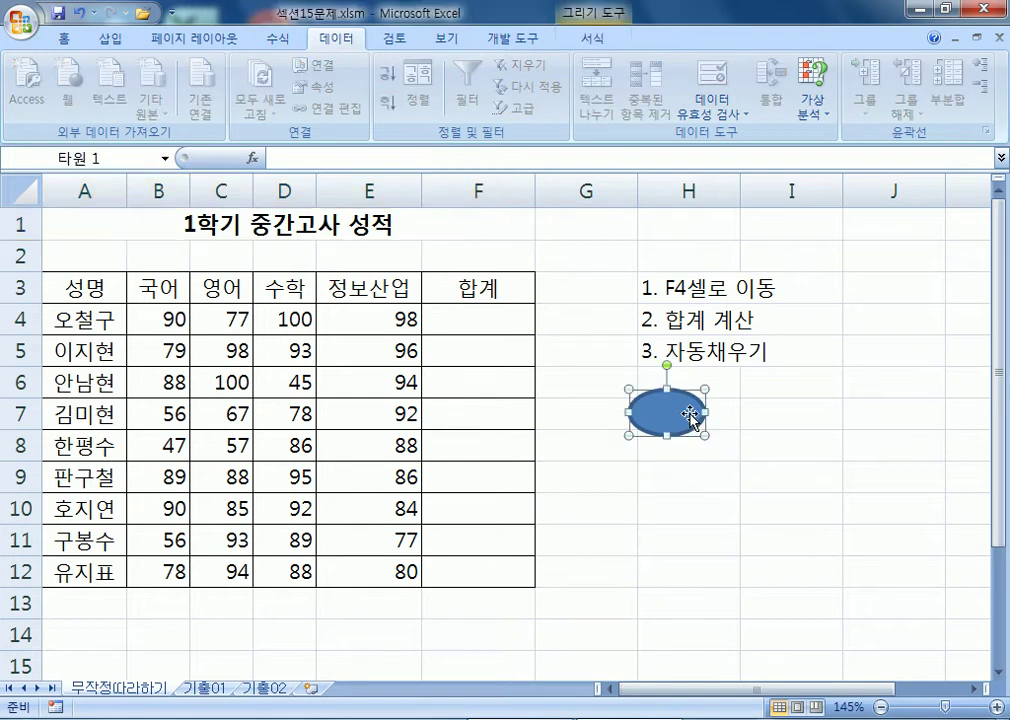
key("Delete")
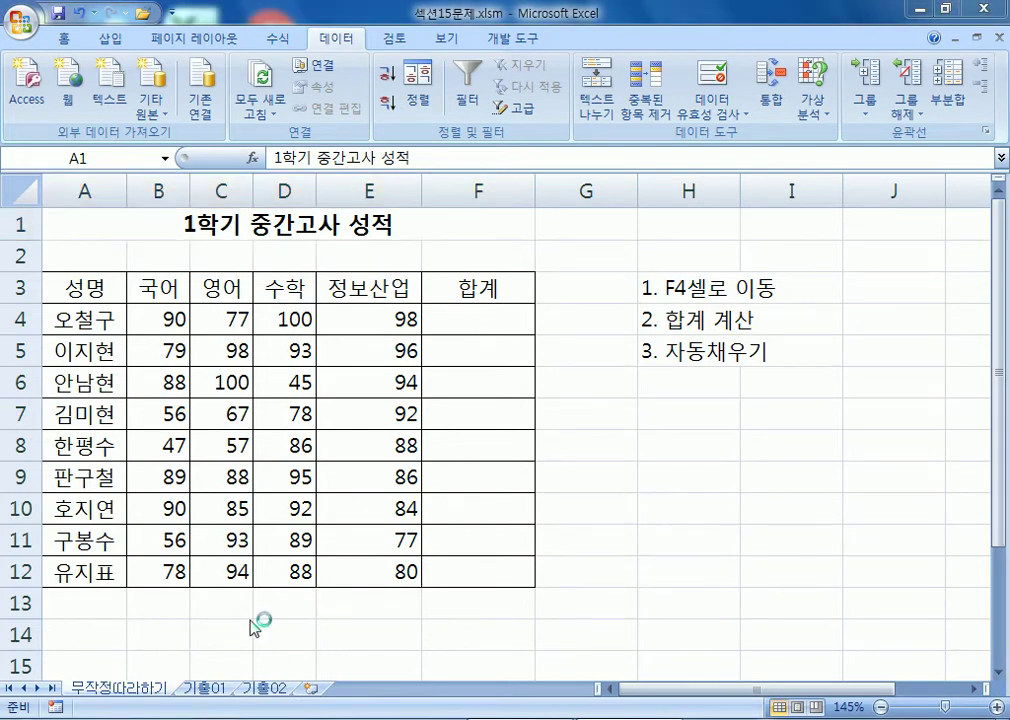
Switch to a blank Notepad document, enter 매크로 and set the font style to 보통 at size 20.
left_click_drag(284, 117, 303, 70)
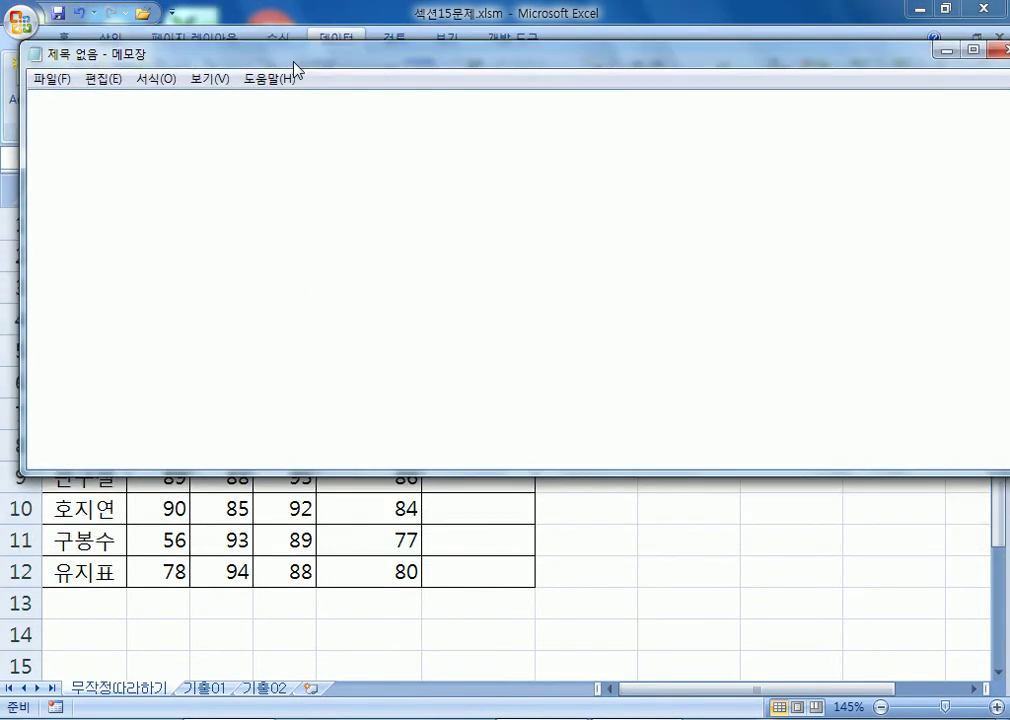
type("매크로")
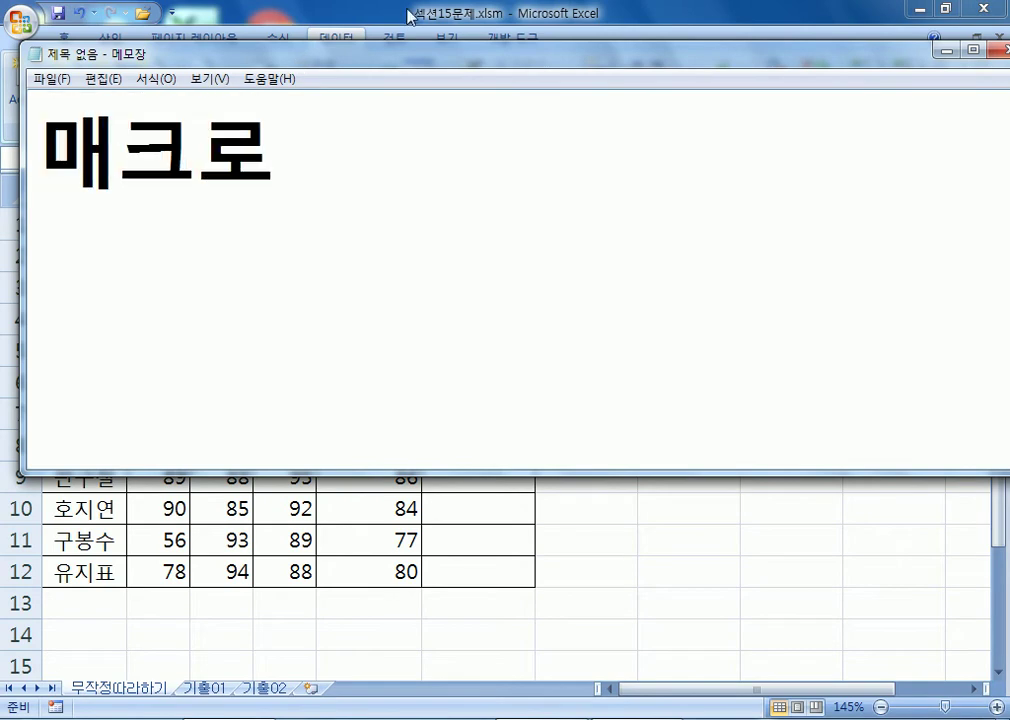
left_click(155, 79)
left_click(187, 123)
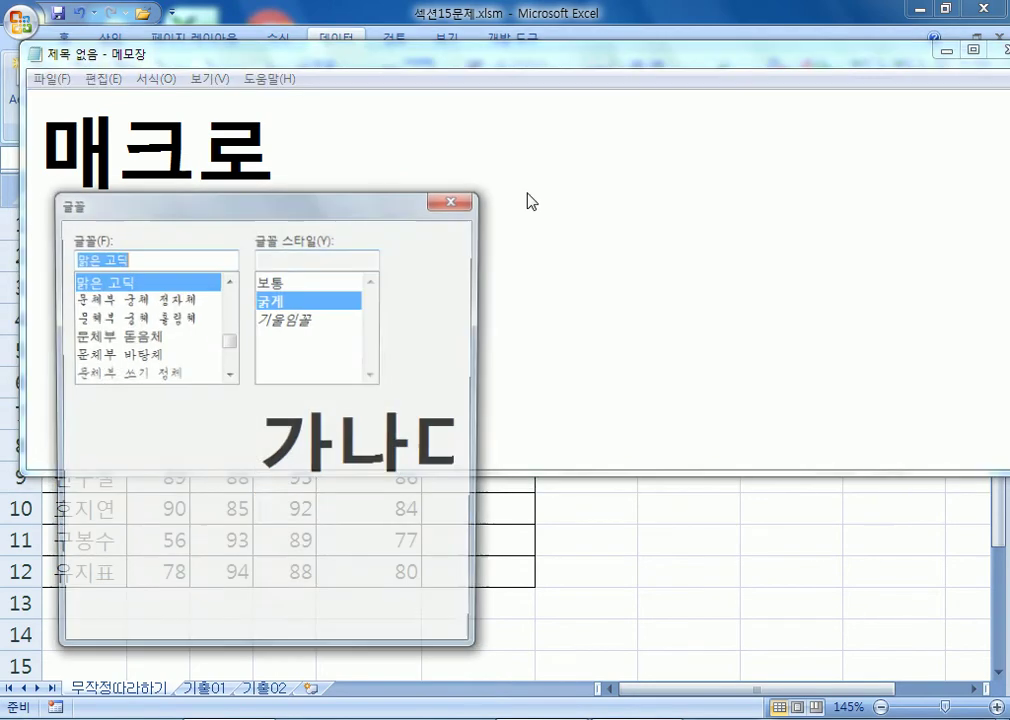
scroll(449, 331, "down", 2)
left_click(409, 323)
left_click(271, 282)
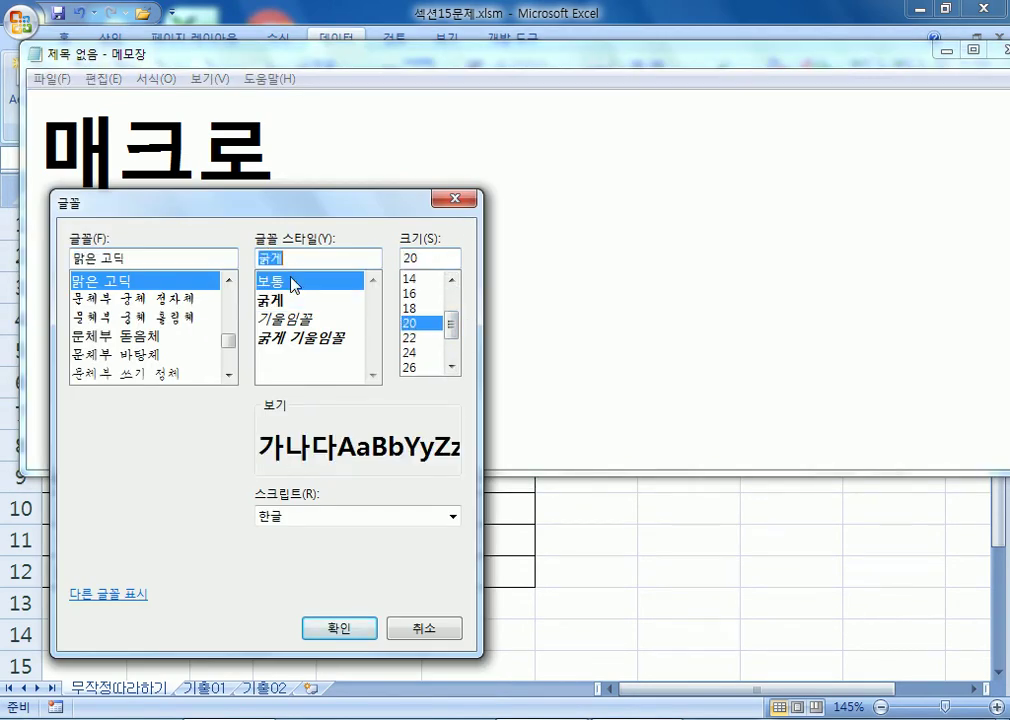
left_click(339, 628)
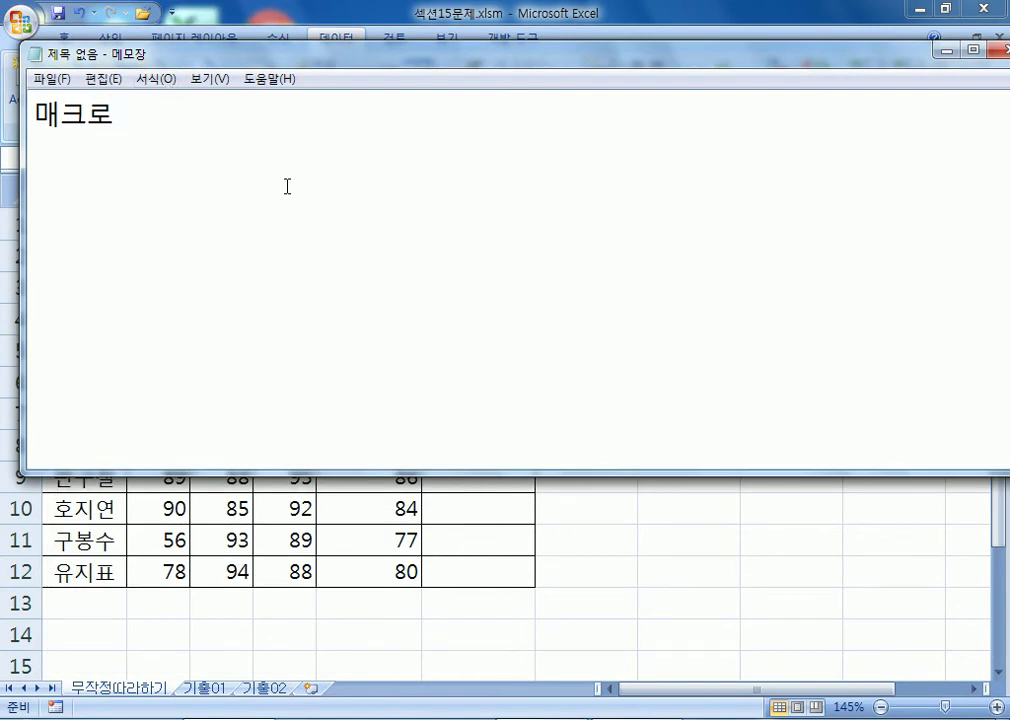
Complete the definition line so that it reads "매크로 : 순서대로 명령을 실행하는 것".
type("TNS")
key("BackSpace")
key("BackSpace")
key("BackSpace")
key("Hangul")
type("순서")
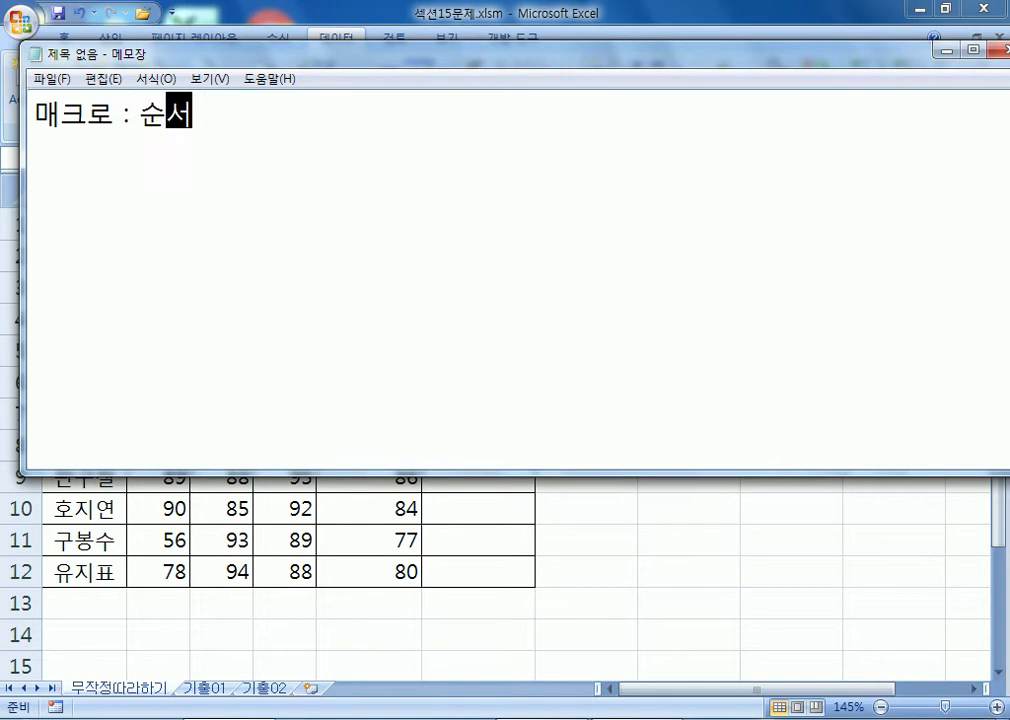
type("대로 명령ㅇ을 실행하는 ")
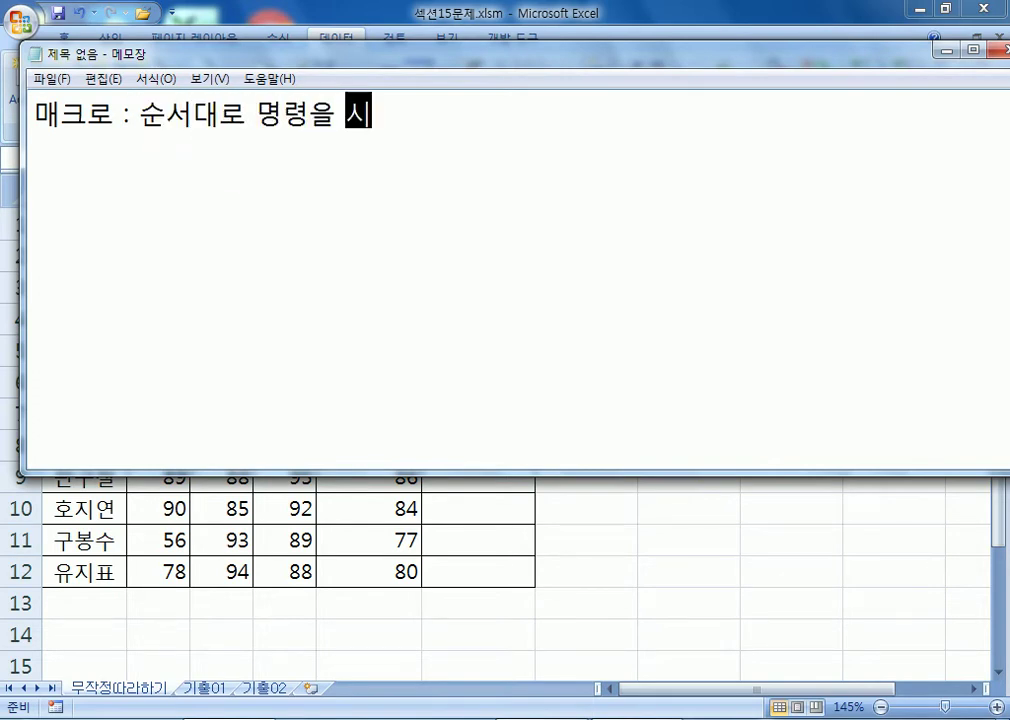
type("것")
key("Return")
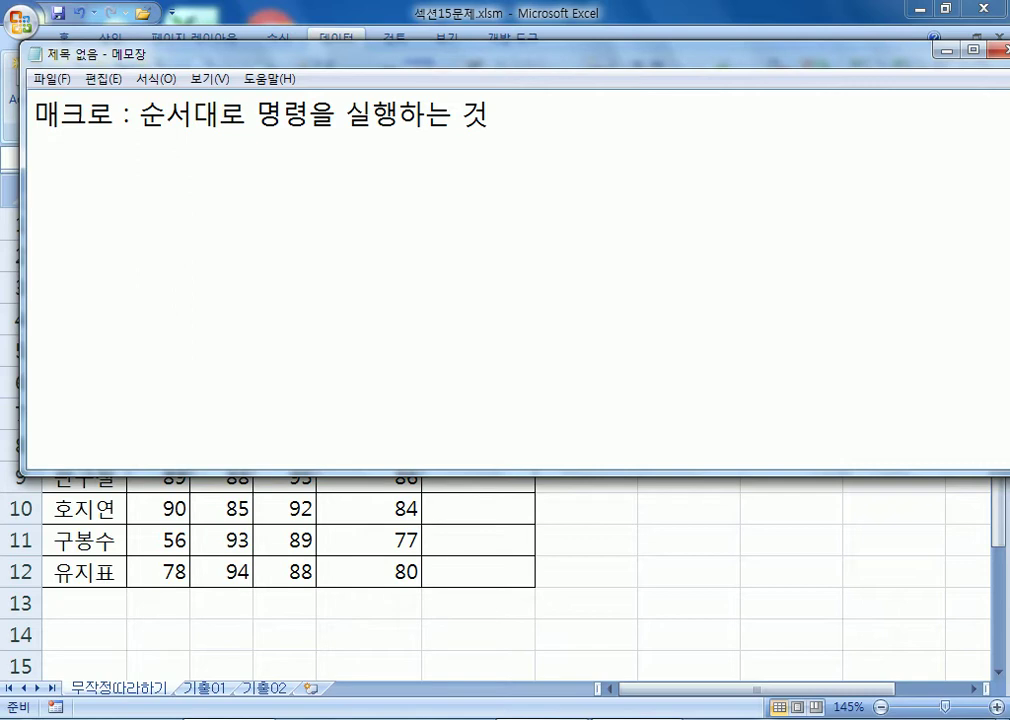
Add the heading "유치원 가는 아침 일과" after a blank line below the macro definition.
type("유")
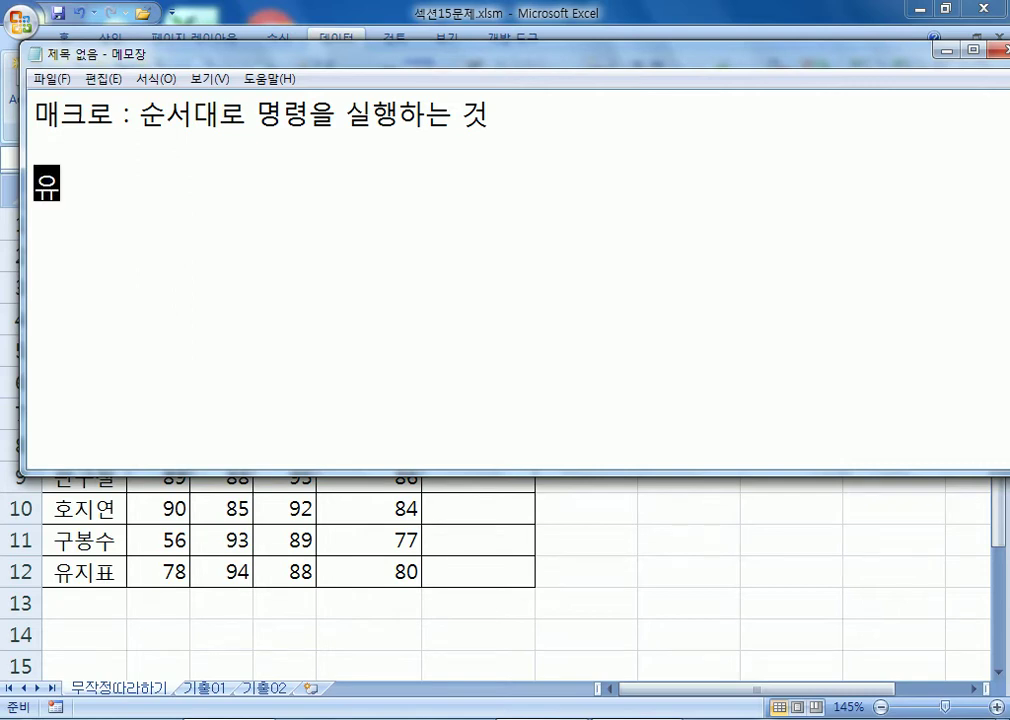
type("치원 가는 ")
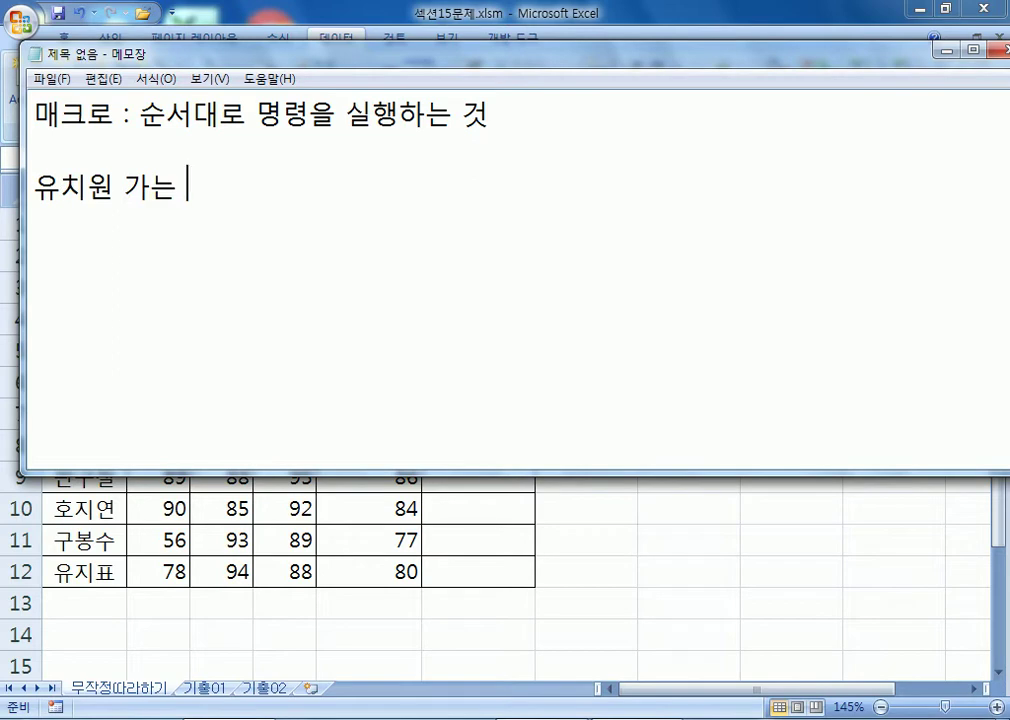
type("아침 일과")
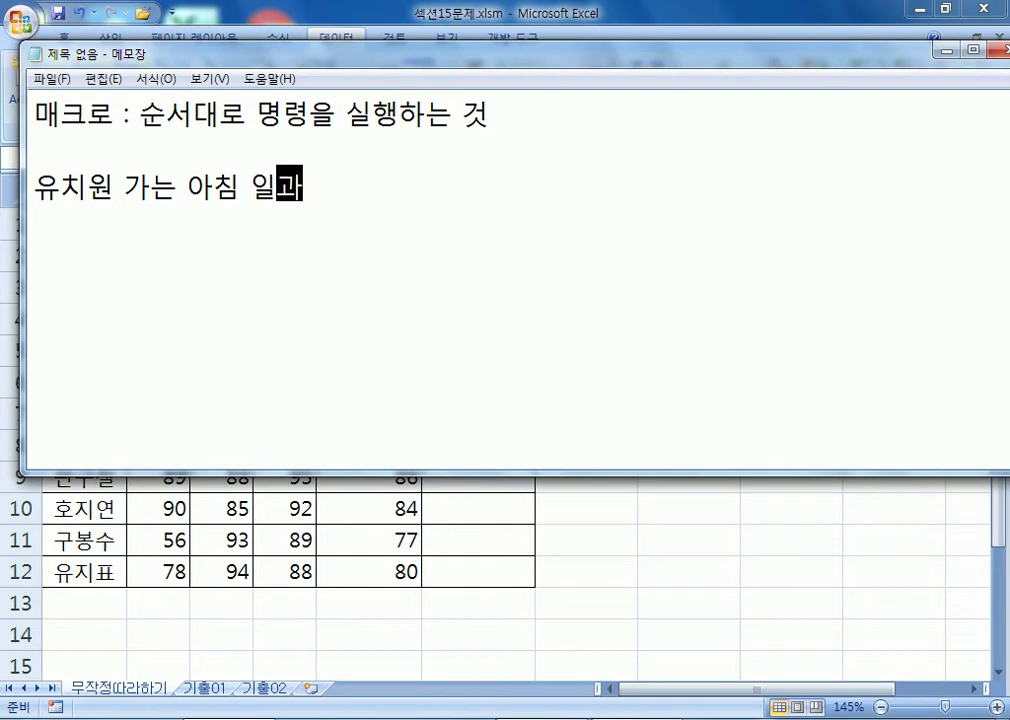
key("Return")
List the first two morning routine items: "1. 둥근해" and "2. 자리에서 일어나는 것".
type("1. 둥근해")
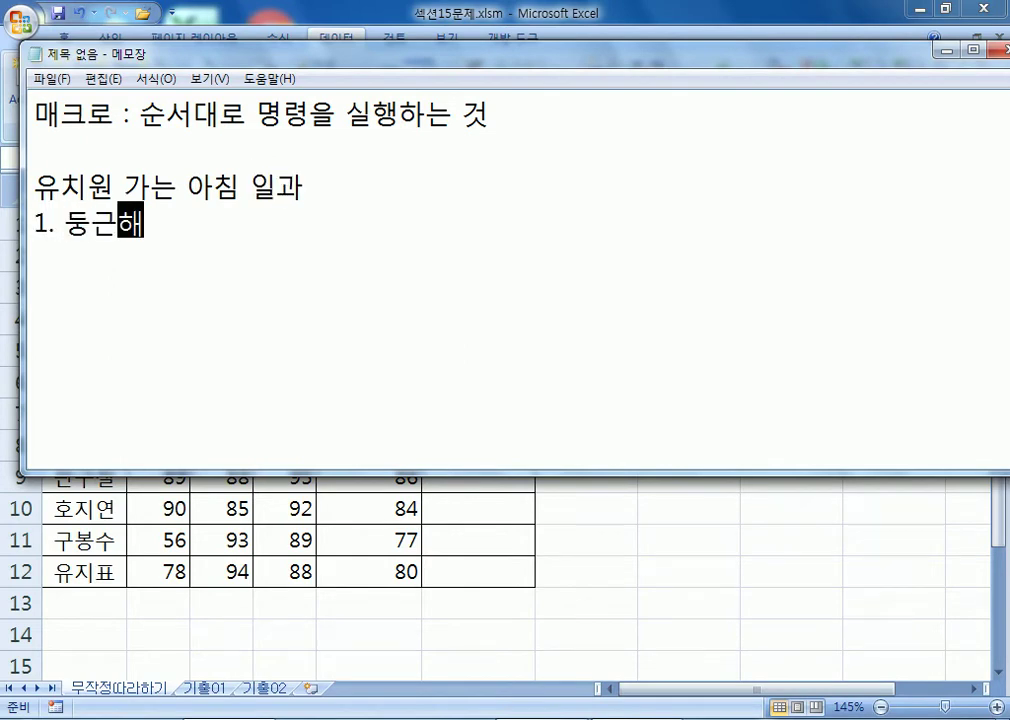
key("Return")
type("2.")
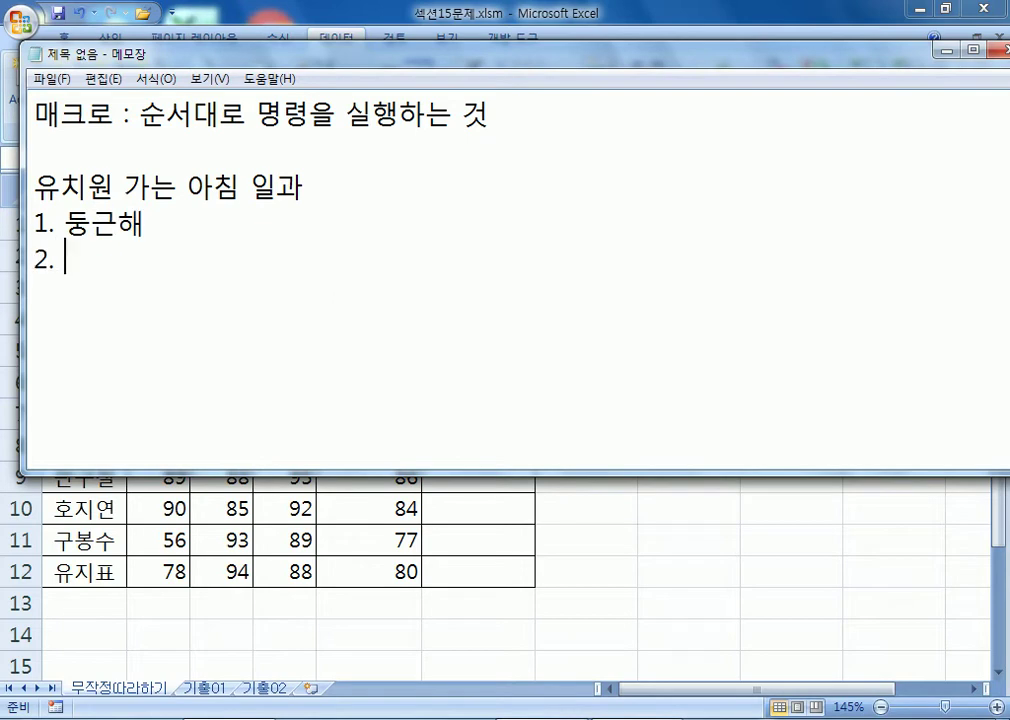
type(" 자리에서 일")
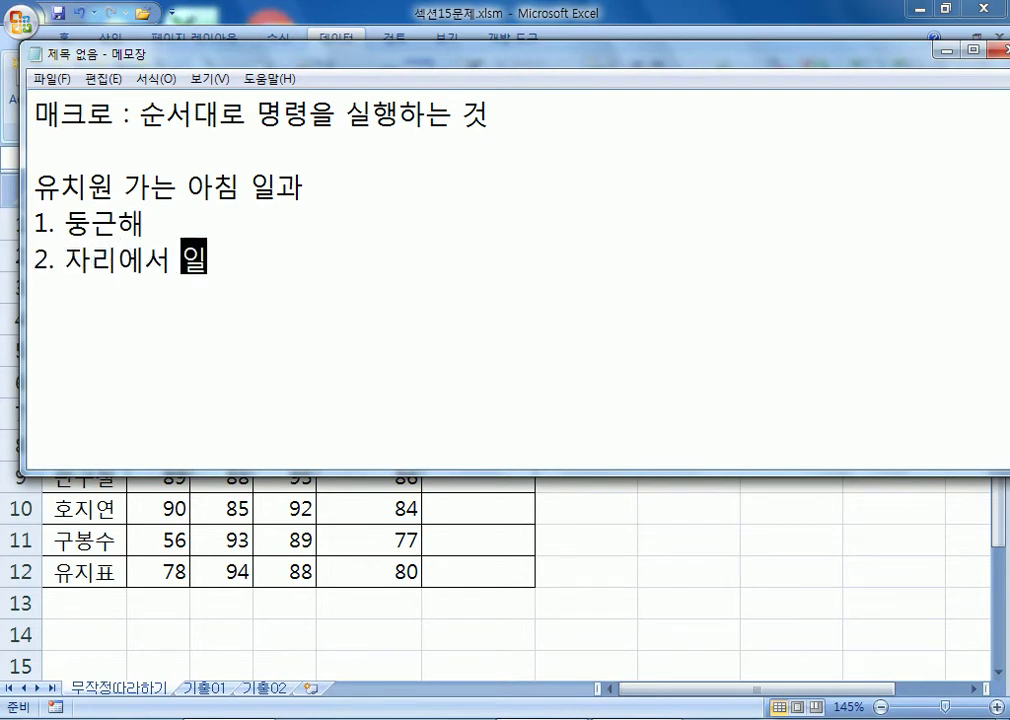
type("어나는")
type("것")
key("Return")
Add the third and fourth routine items: "3. 밥을 먹는다" and "4. 양치, 세수".
type("3. ")
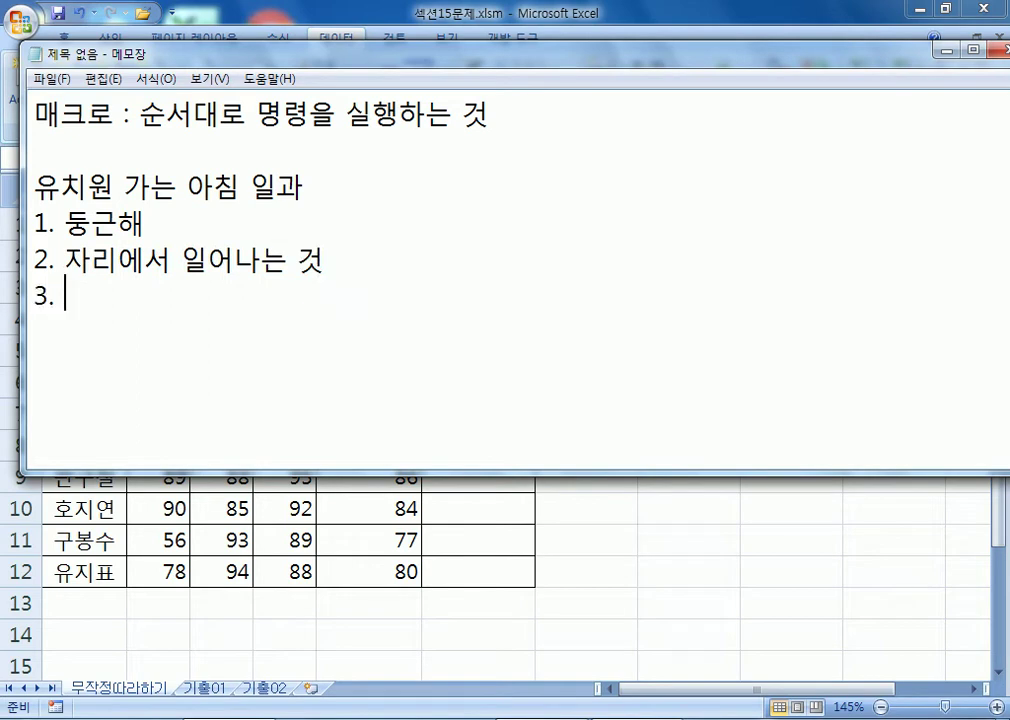
type("밥을")
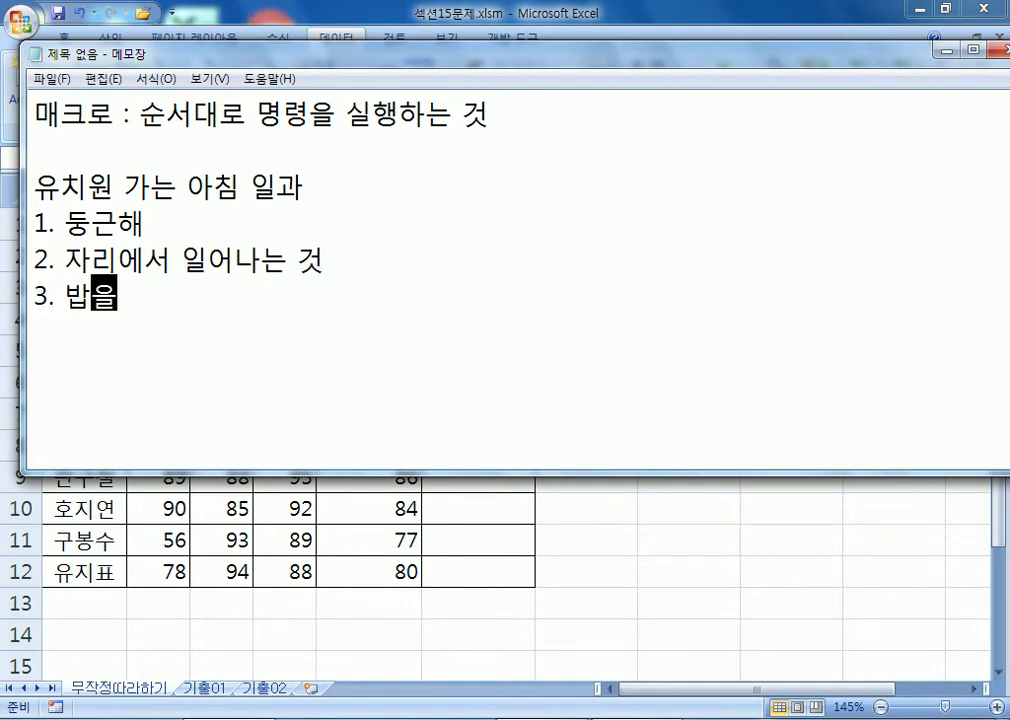
type(" 먹는다")
key("Return")
type("4. 양치, 세수")
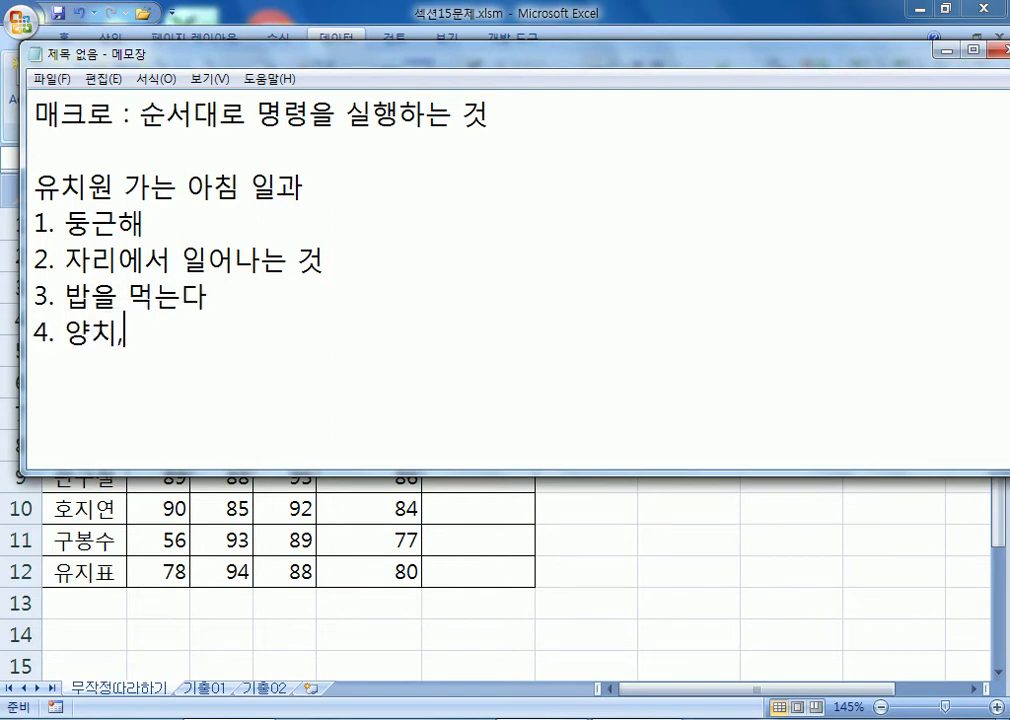
key("Return")
Add the fifth routine item, "5. 옷을 갈아입는 것", correcting the mistyped characters.
type("65")
key("BackSpace")
key("BackSpace")
type("5.,")
key("BackSpace")
type("옷을")
key("BackSpace")
key("BackSpace")
type("을 ")
type("갈아입느")
type("는 것")
key("Return")
Add the sixth morning routine item, "6. 가방을 메고".
type("6. ")
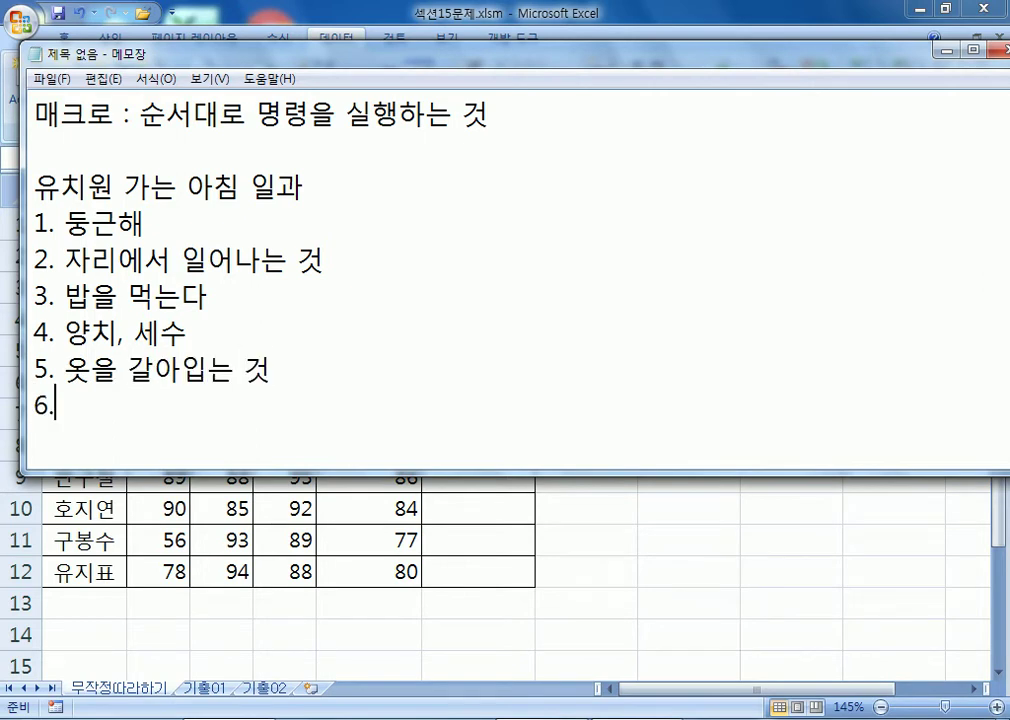
type("가방을 멕")
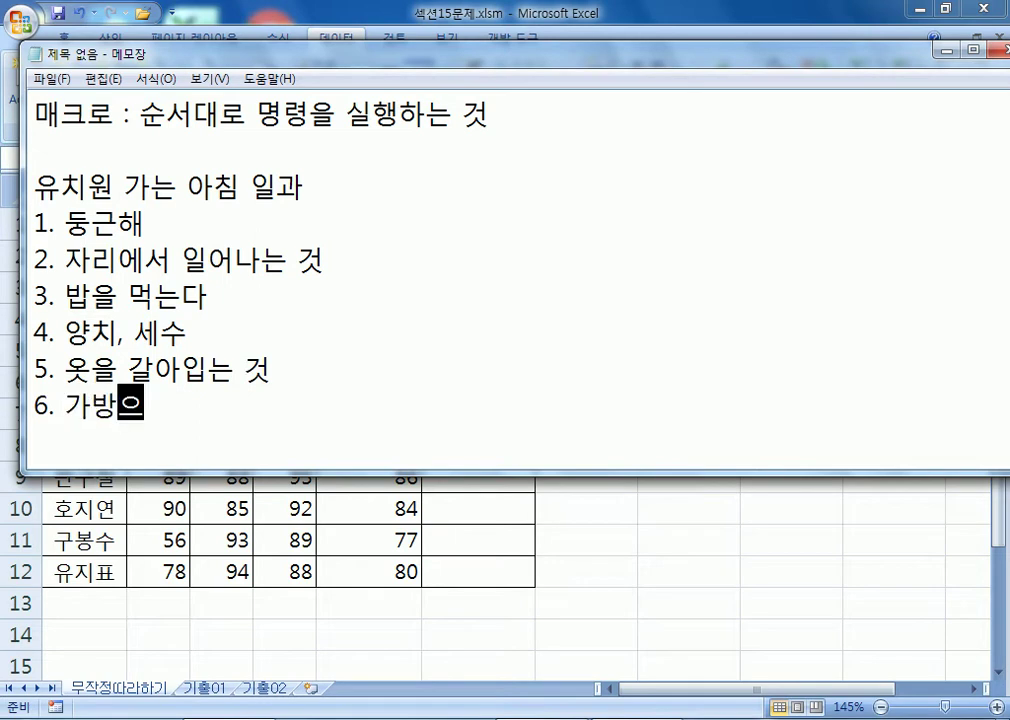
type("고")
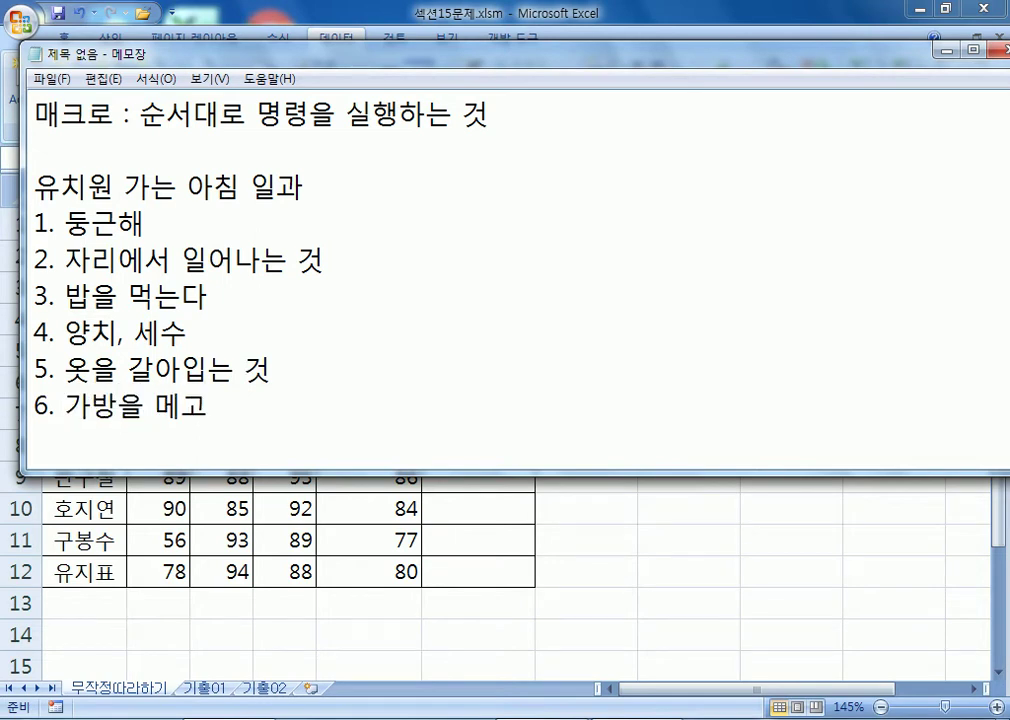
Add the seventh routine item, "7. 유치원 차를 타고 등원", and make the Notepad window taller to fit the list.
key("Return")
type("7. 유치원")
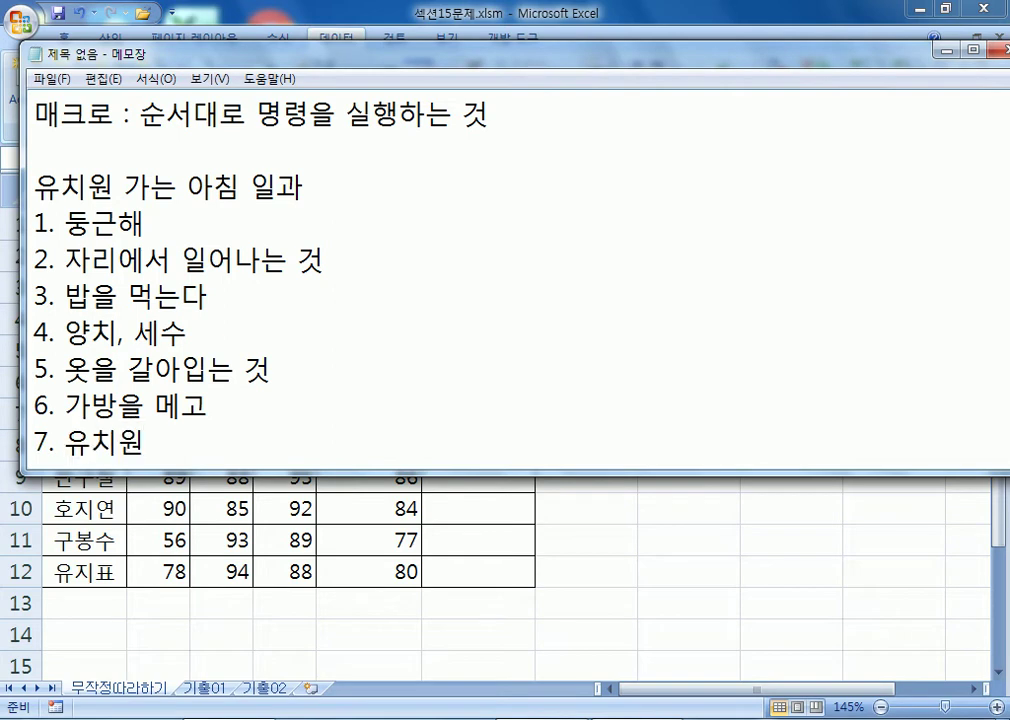
key("Return")
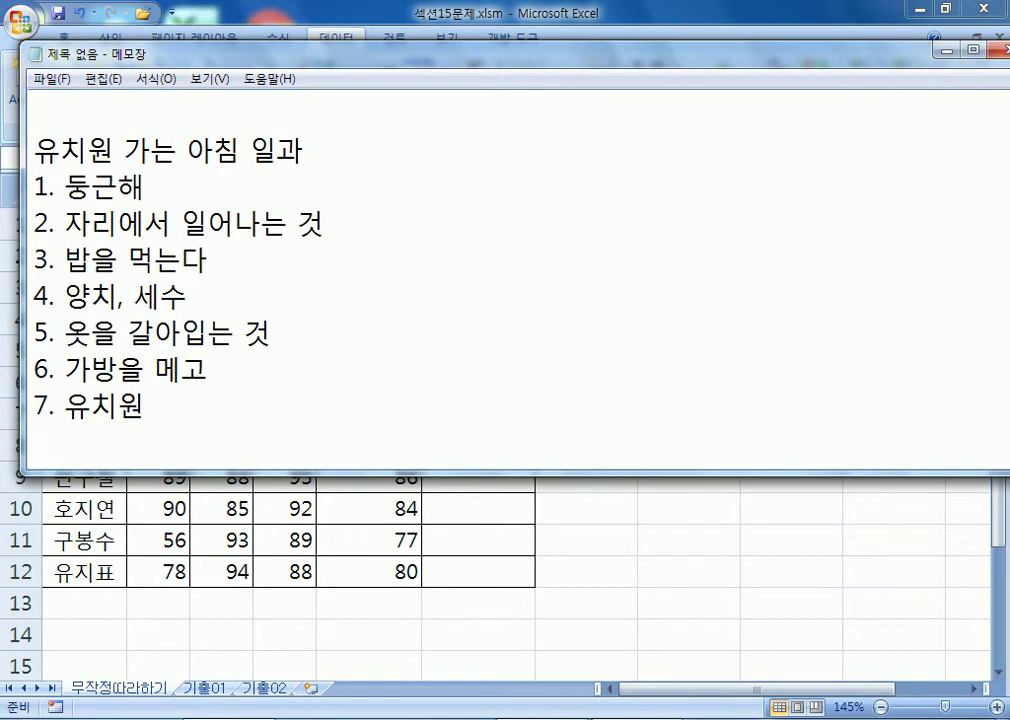
type("차를 ")
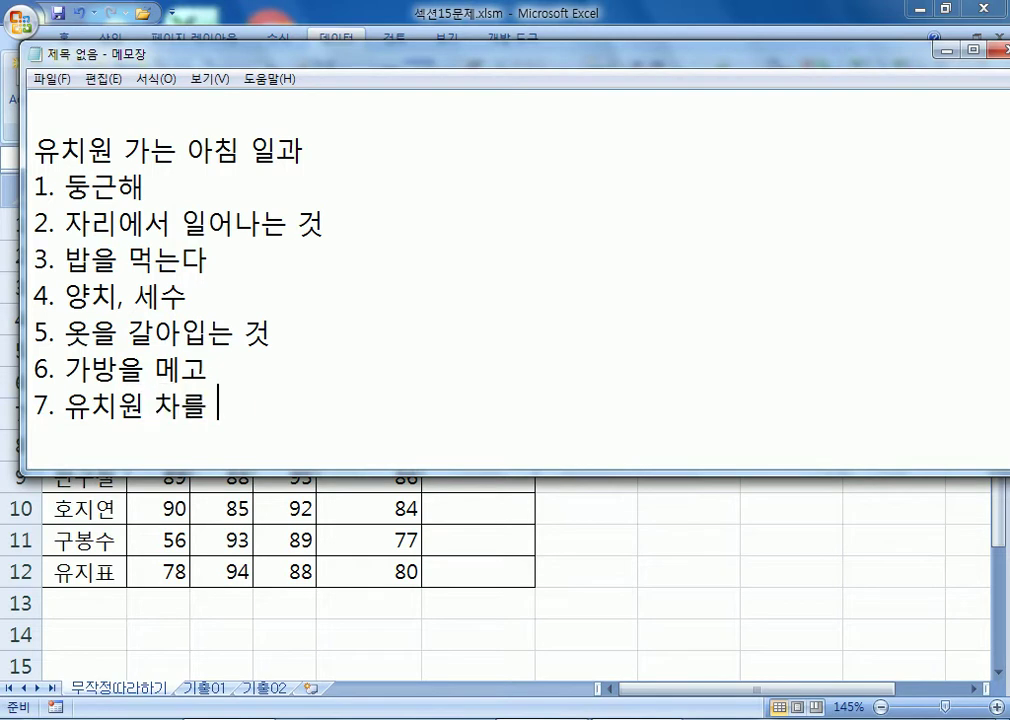
type("타고 등원")
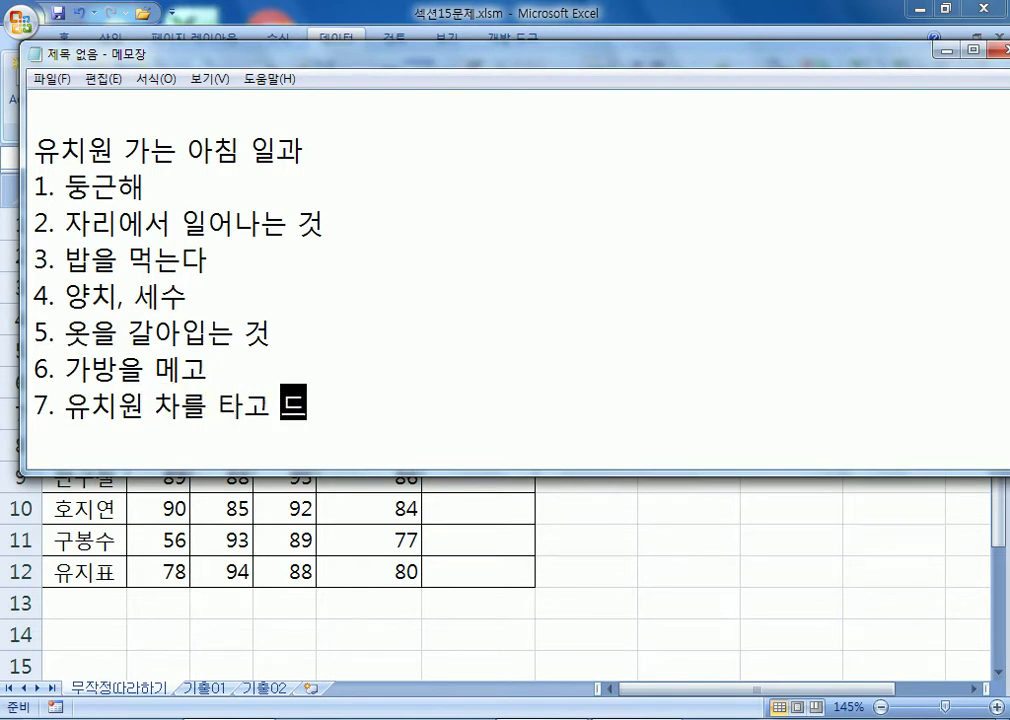
scroll(240, 460, "up", 1)
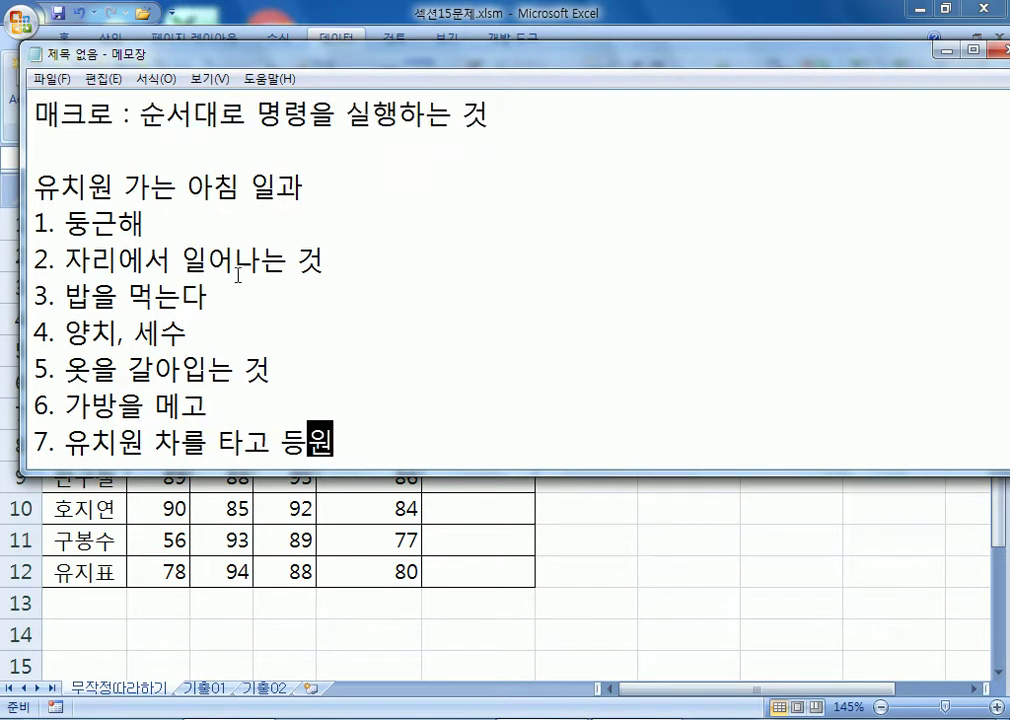
left_click_drag(240, 470, 226, 558)
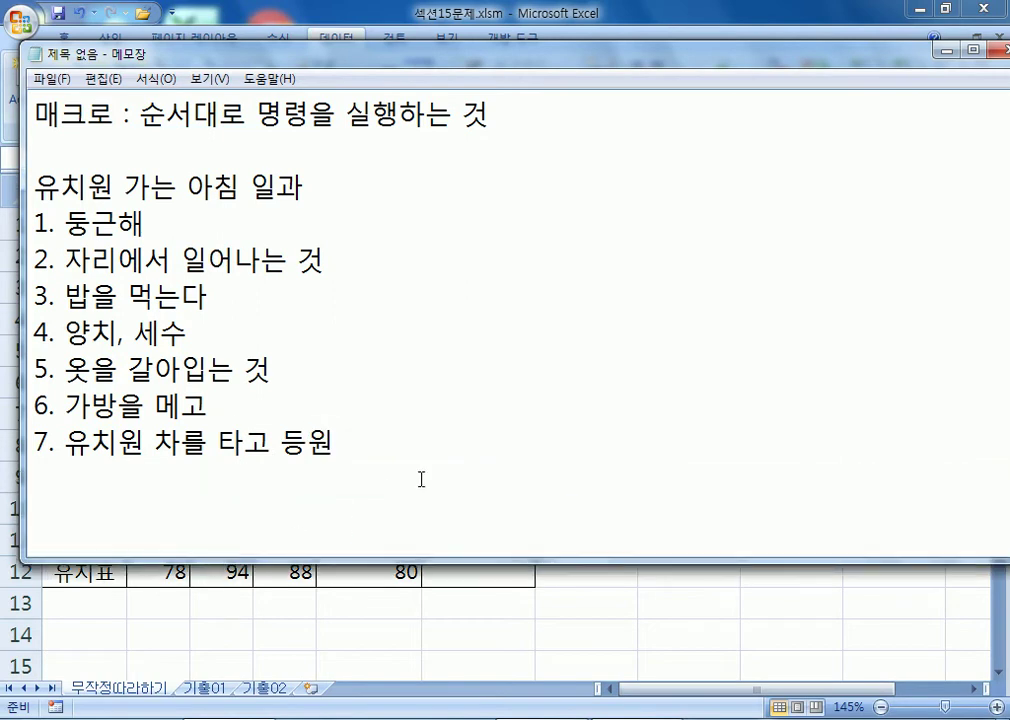
key("Return")
Review the whole numbered routine as a block, followed by items 2 to 7 one at a time in the text.
left_click_drag(34, 215, 336, 447)
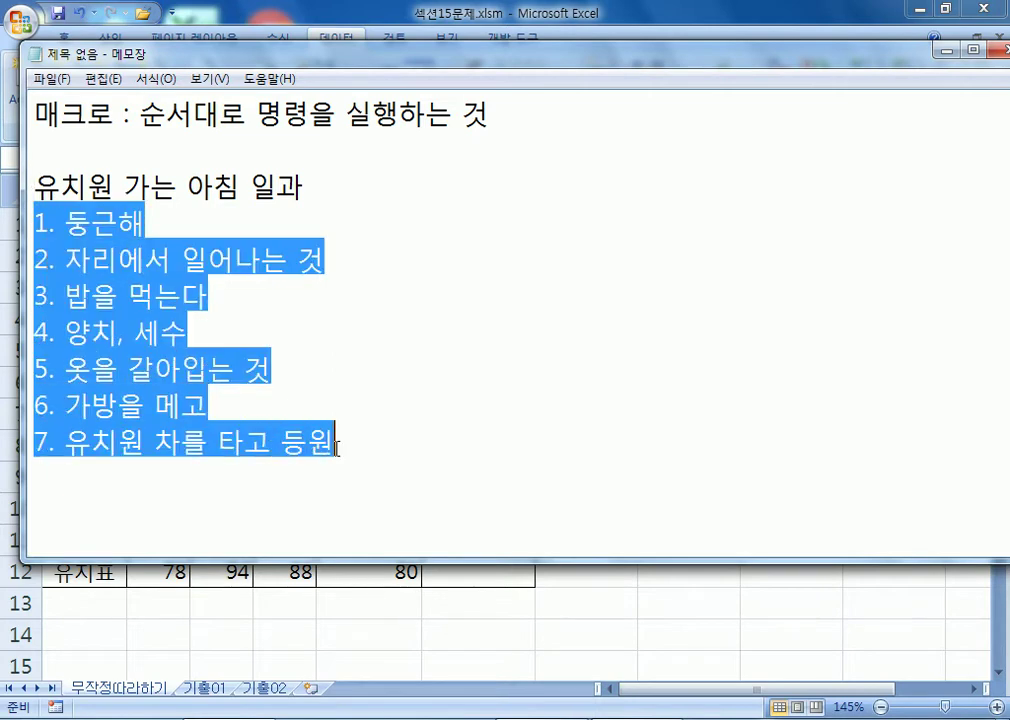
left_click(354, 472)
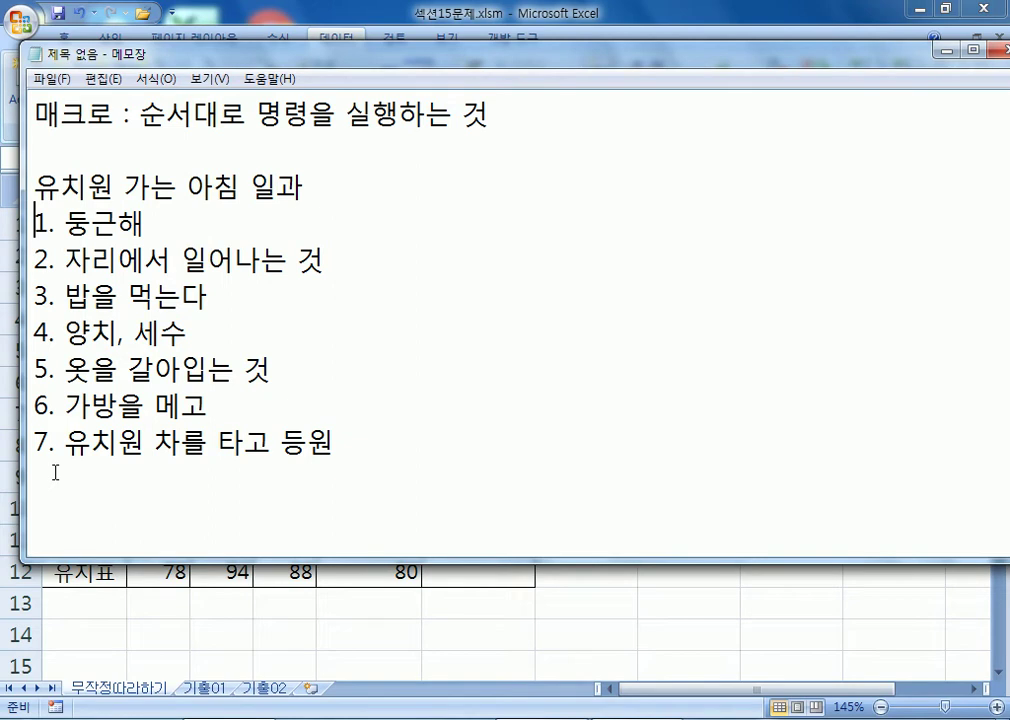
left_click_drag(91, 260, 261, 260)
left_click_drag(66, 294, 185, 296)
left_click_drag(49, 333, 462, 331)
left_click_drag(65, 370, 234, 370)
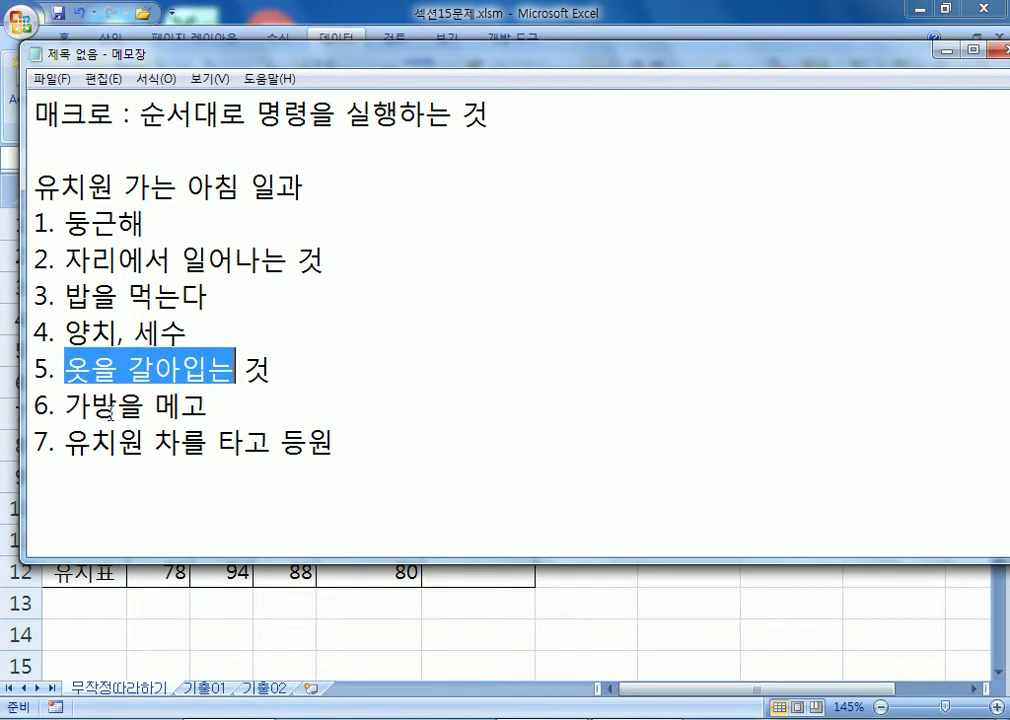
left_click_drag(91, 405, 208, 405)
left_click_drag(91, 441, 229, 447)
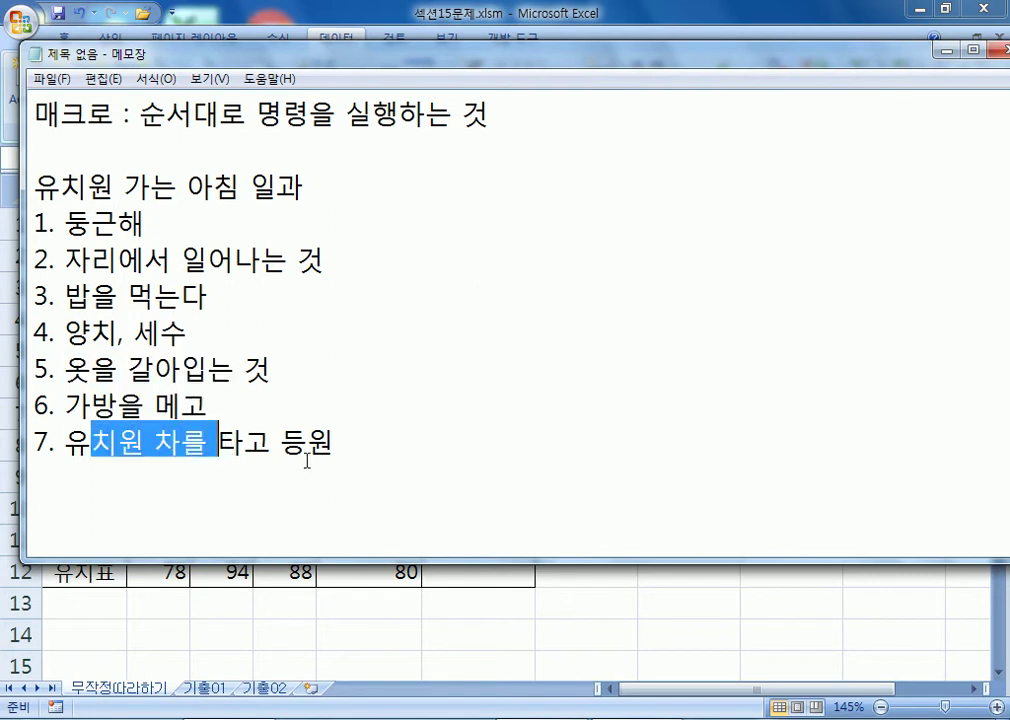
left_click(196, 489)
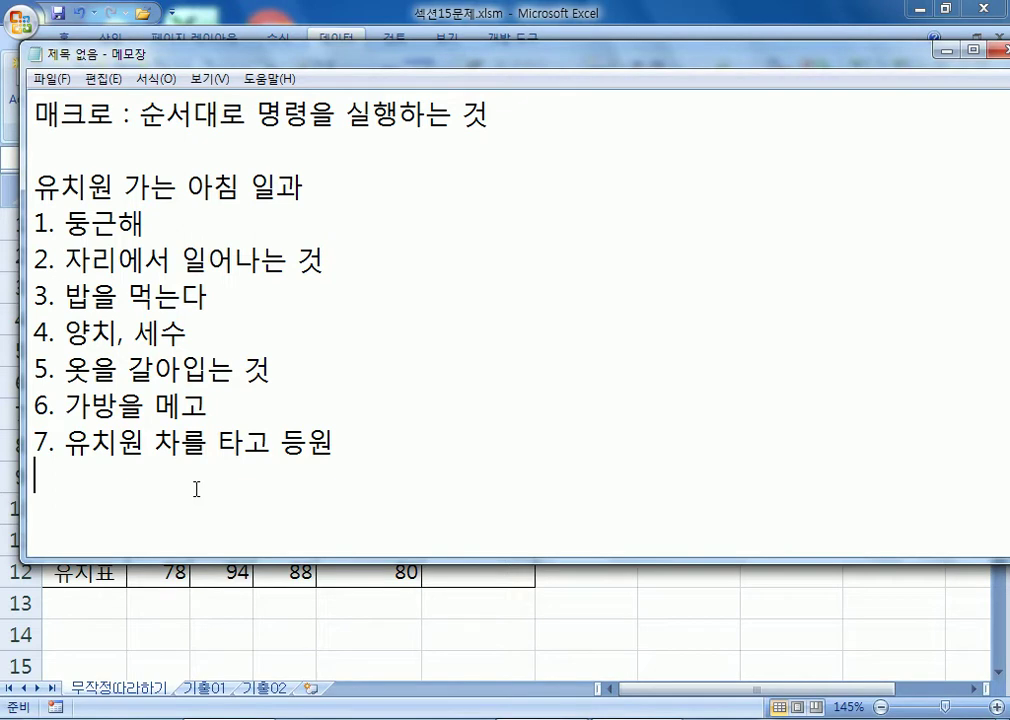
Go through the routine items once more in order, from "1. 둥근해" to "7. 유치원 차를 타고 등원".
left_click_drag(58, 224, 202, 223)
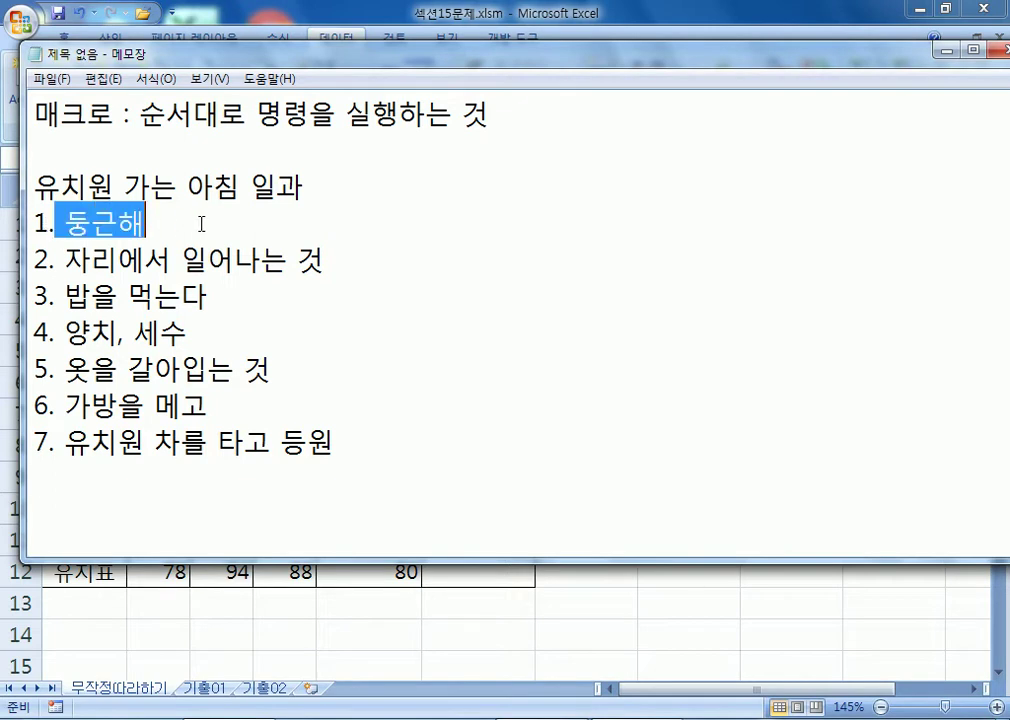
left_click_drag(64, 260, 236, 260)
left_click_drag(84, 291, 205, 296)
left_click_drag(33, 332, 232, 327)
left_click_drag(92, 369, 240, 369)
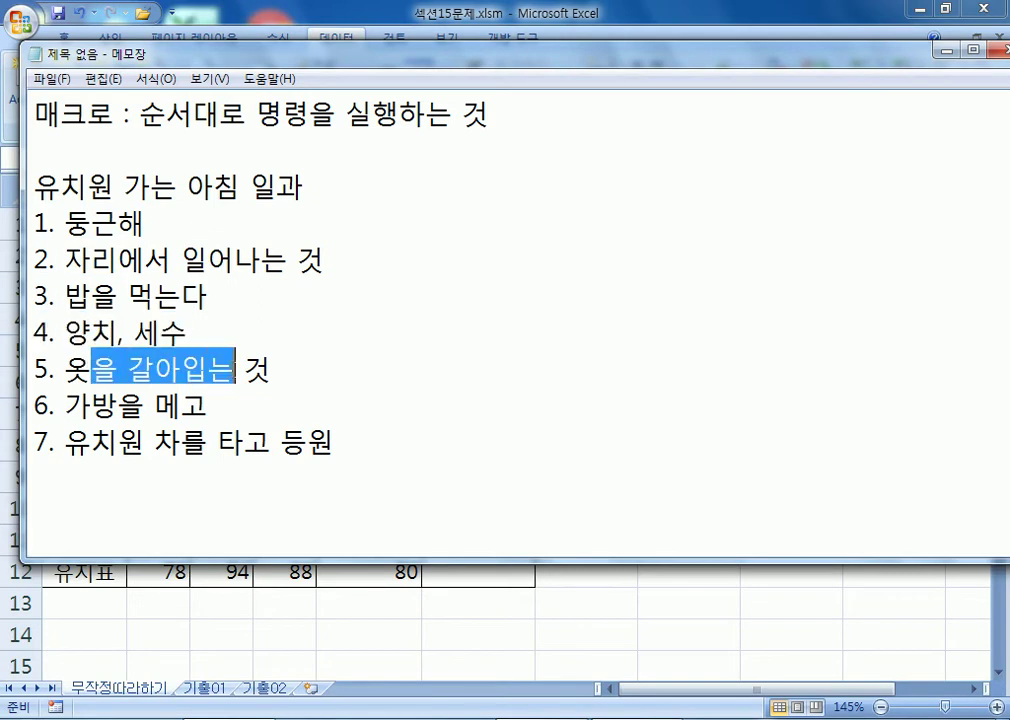
left_click_drag(88, 441, 272, 441)
left_click(165, 481)
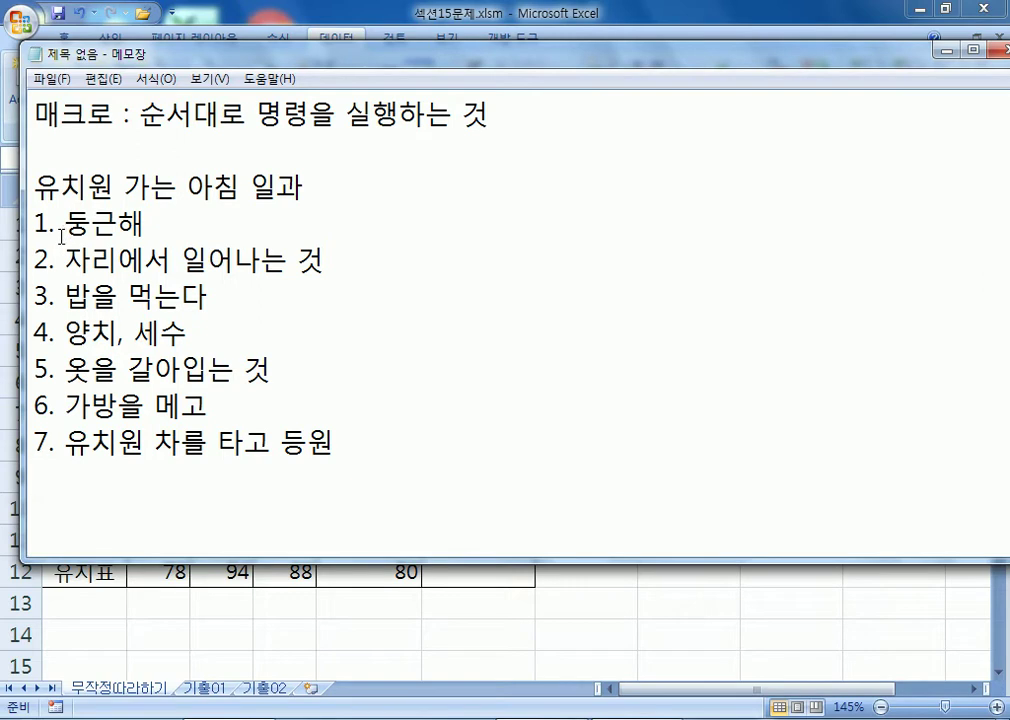
Highlight the seven routine items and the heading "유치원 가는 아침 일과" to examine how the list belongs to its title.
left_click_drag(36, 214, 334, 441)
left_click(32, 473)
left_click_drag(34, 186, 334, 192)
left_click(342, 192)
left_click_drag(34, 210, 353, 470)
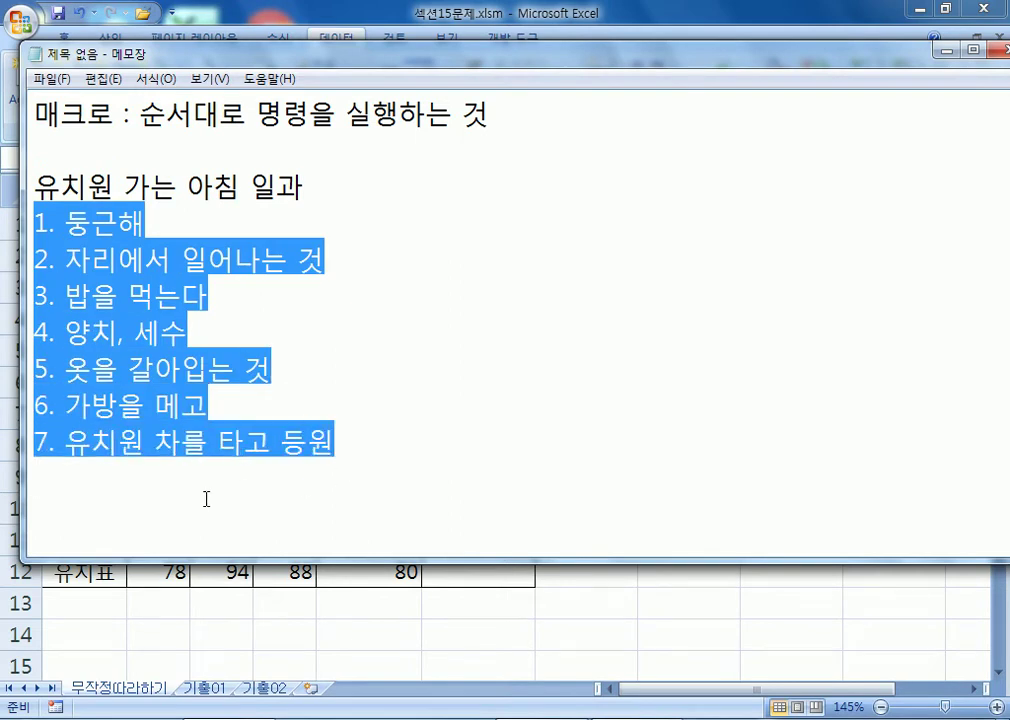
left_click(97, 458)
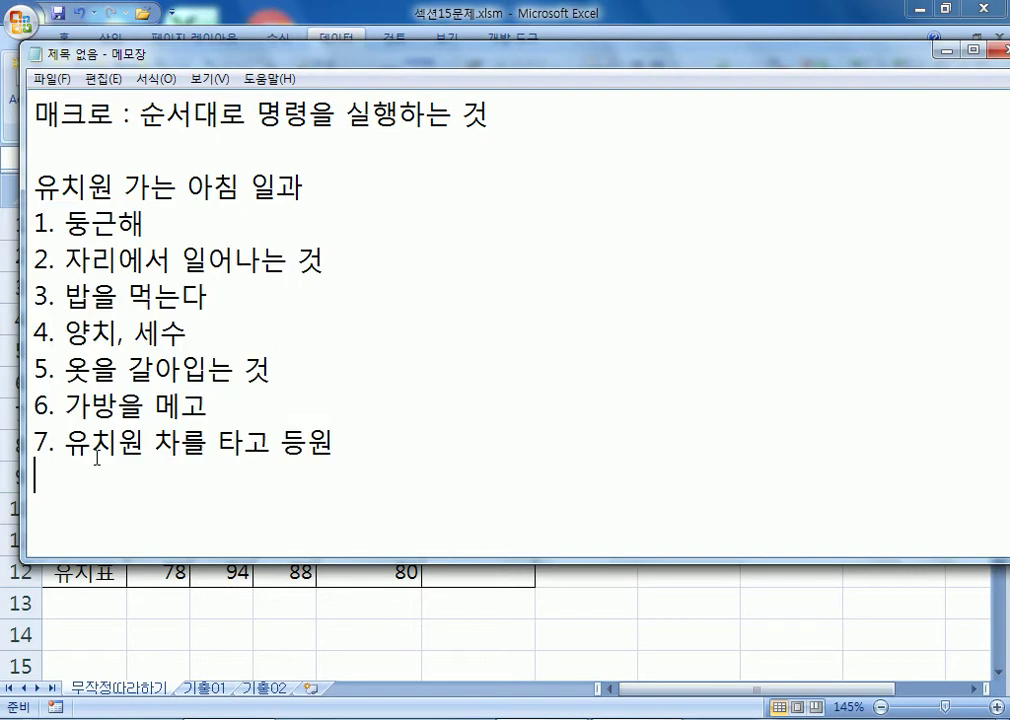
Compare the heading "유치원 가는 아침 일과" with the complete block of seven items below it again.
left_click_drag(28, 180, 255, 205)
left_click_drag(329, 207, 325, 190)
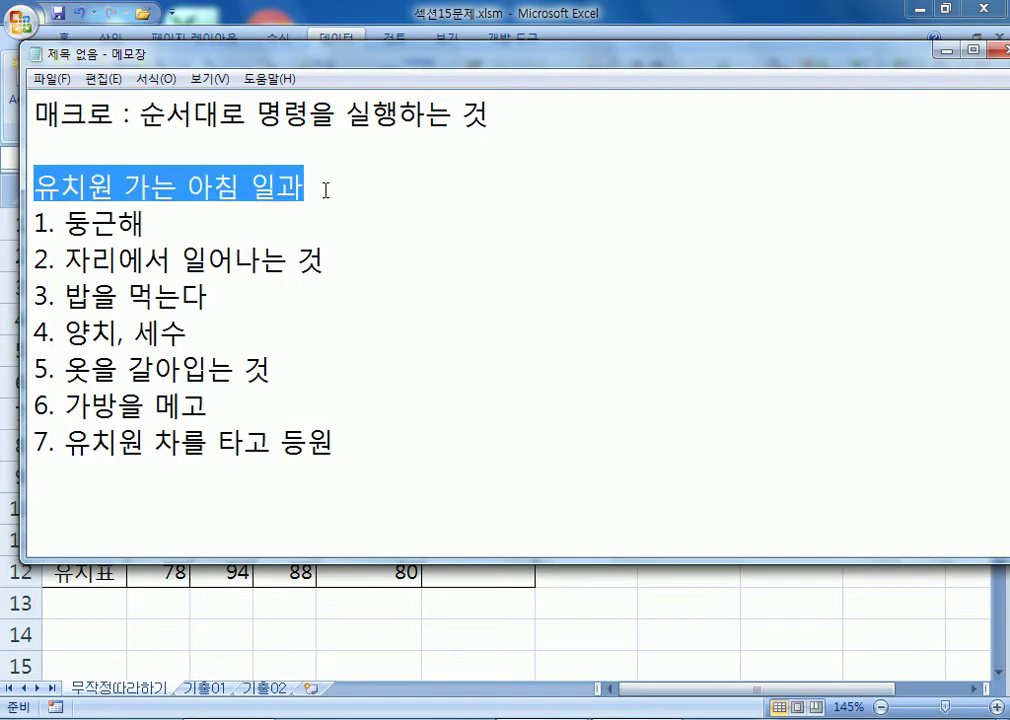
left_click(33, 186)
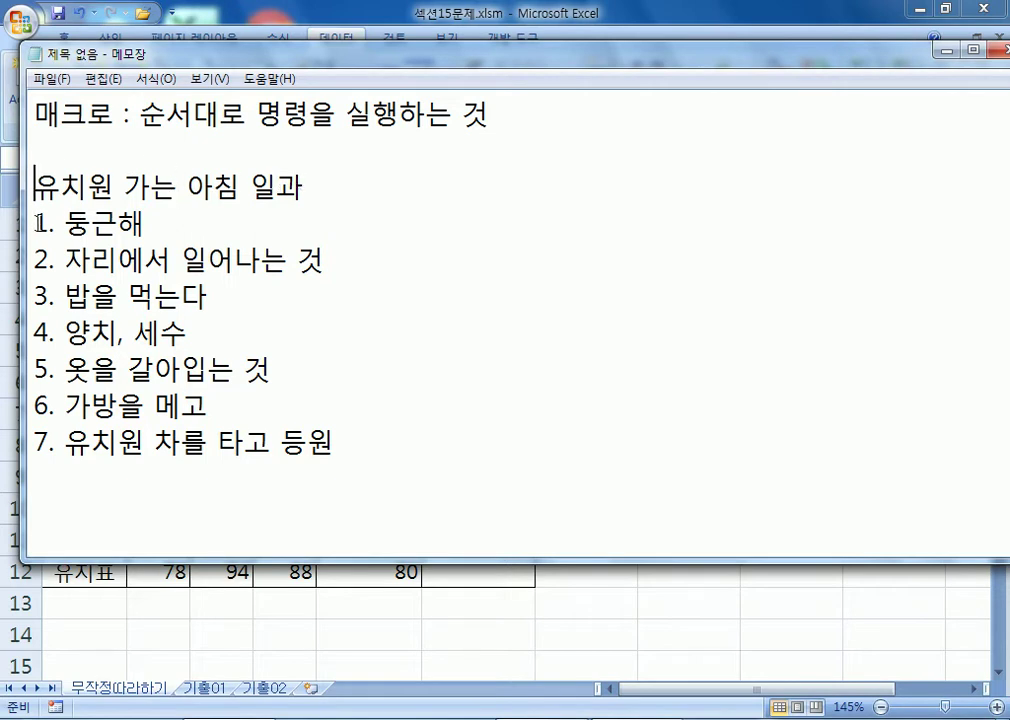
left_click_drag(35, 220, 47, 500)
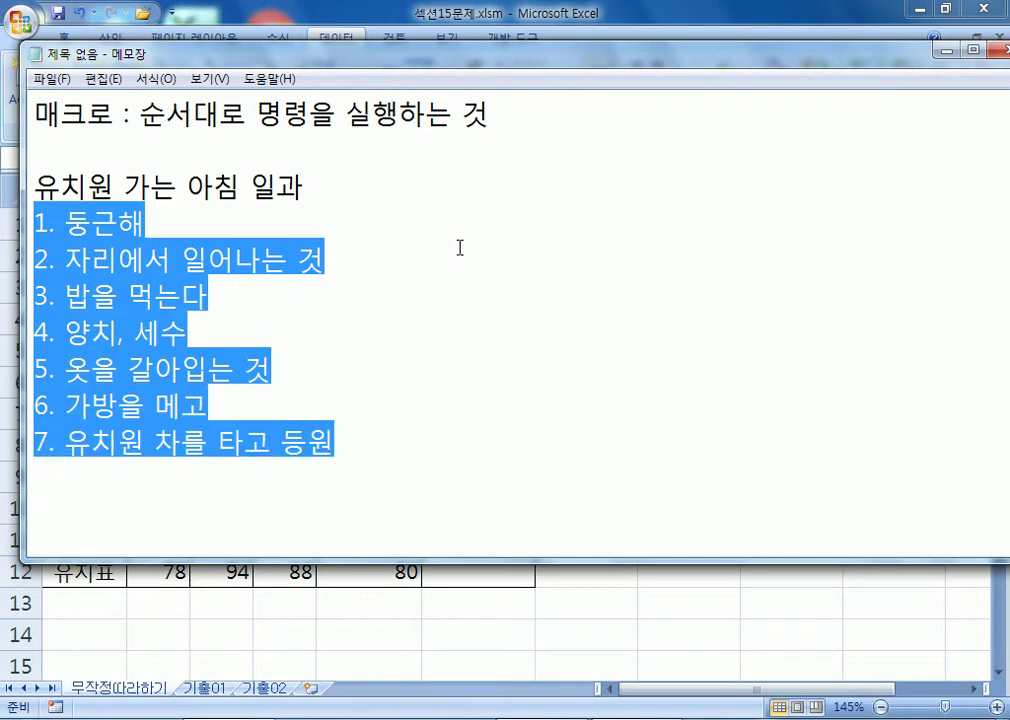
left_click(310, 188)
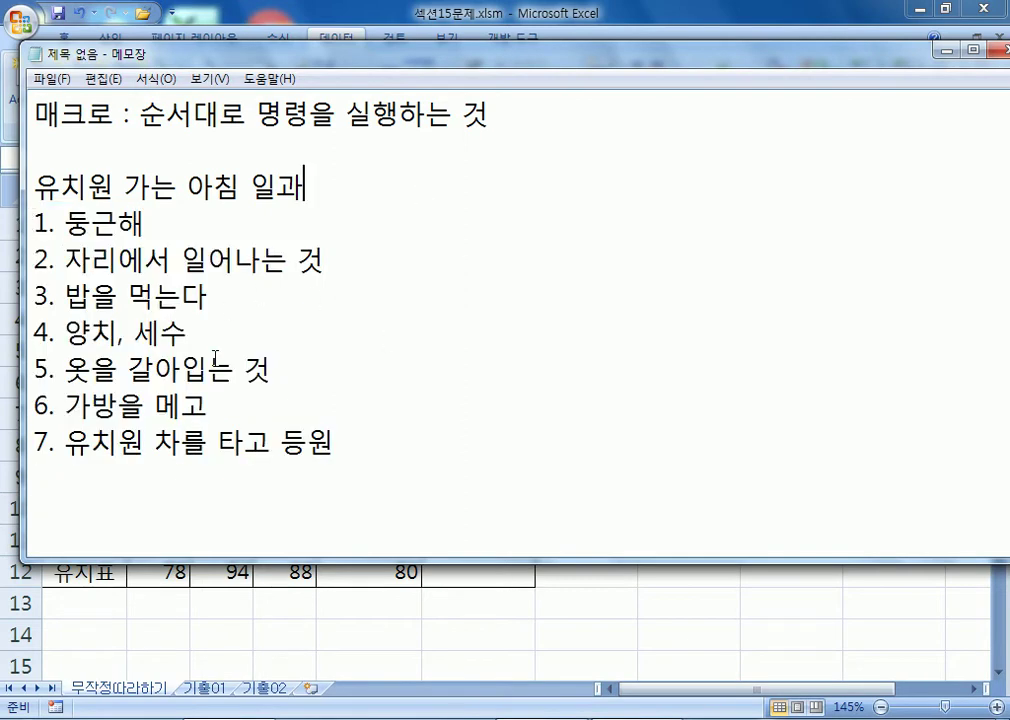
left_click_drag(35, 222, 356, 461)
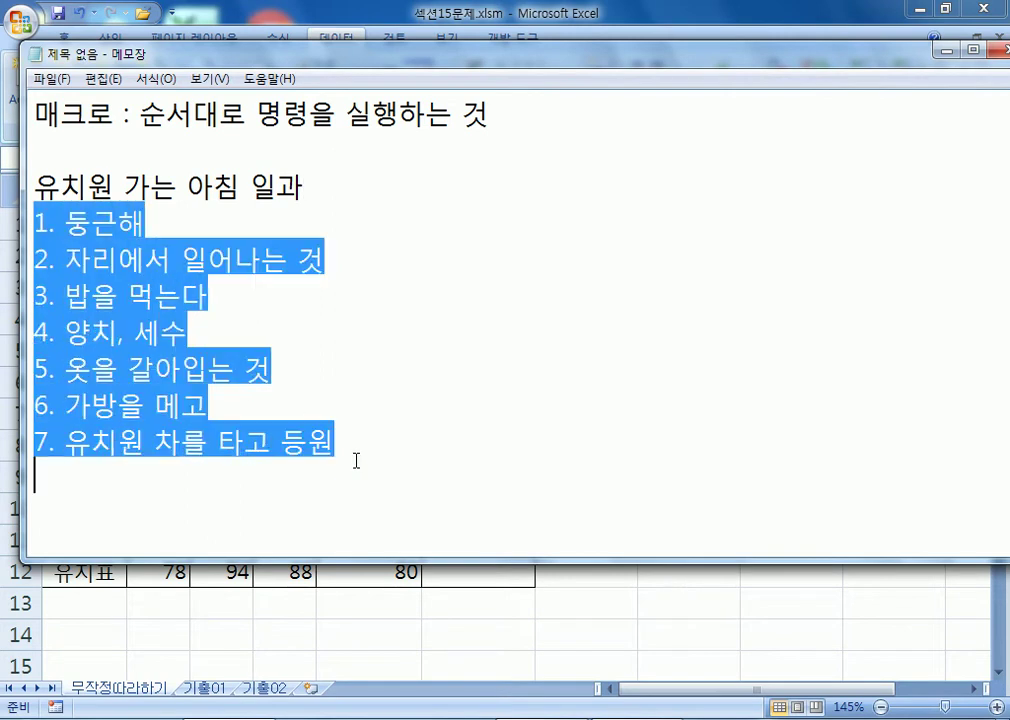
left_click(110, 467)
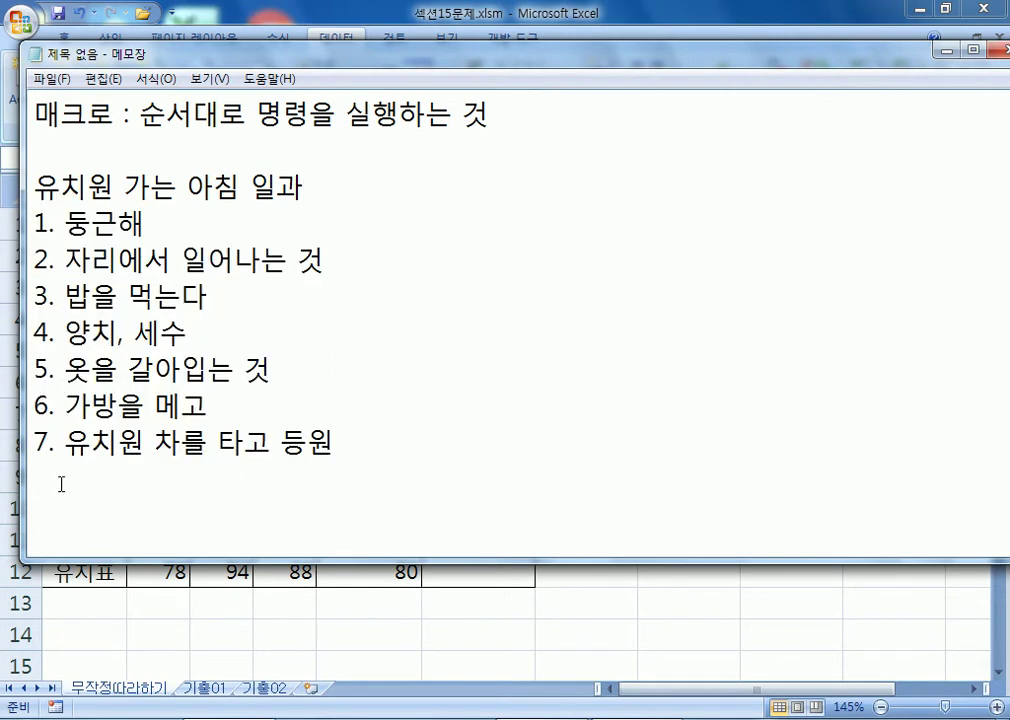
Switch to Excel and examine the three listed macro steps in cells H3:H5.
key("alt+Tab")
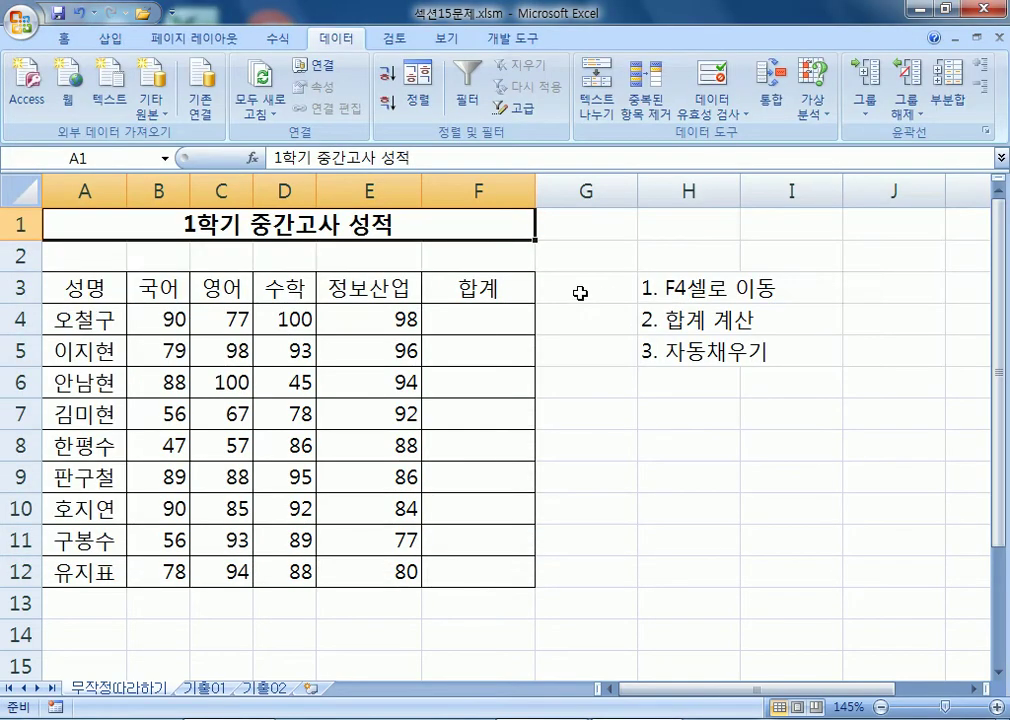
left_click(679, 297)
left_click_drag(679, 297, 679, 343)
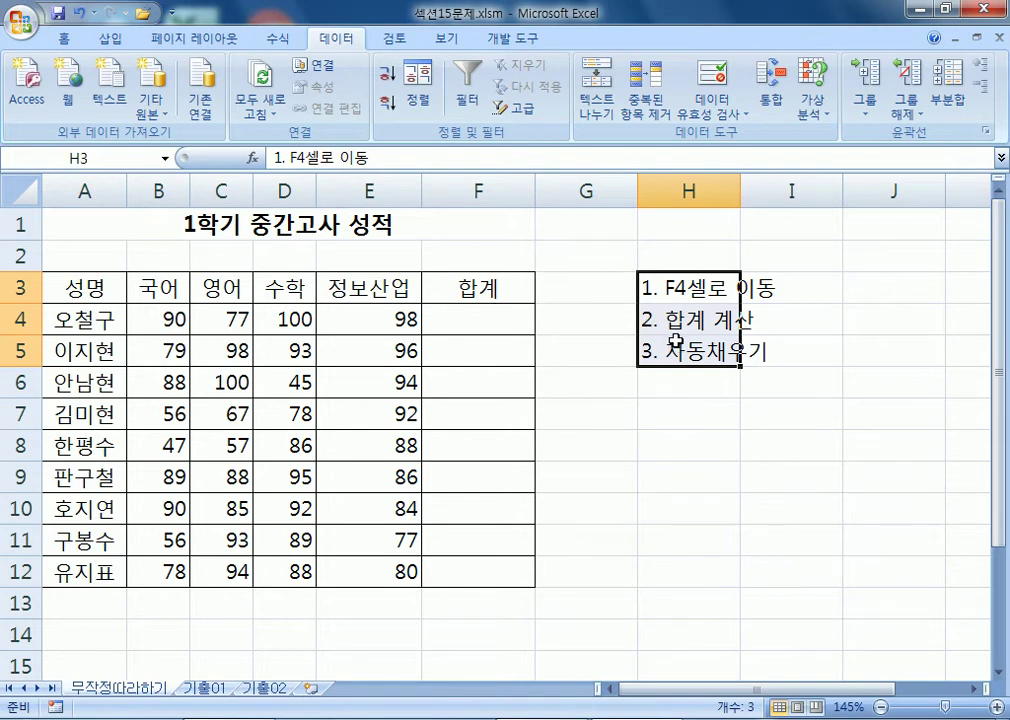
Switch back to Notepad and highlight the seven routine items and their heading for comparison with the Excel steps.
key("alt+Tab")
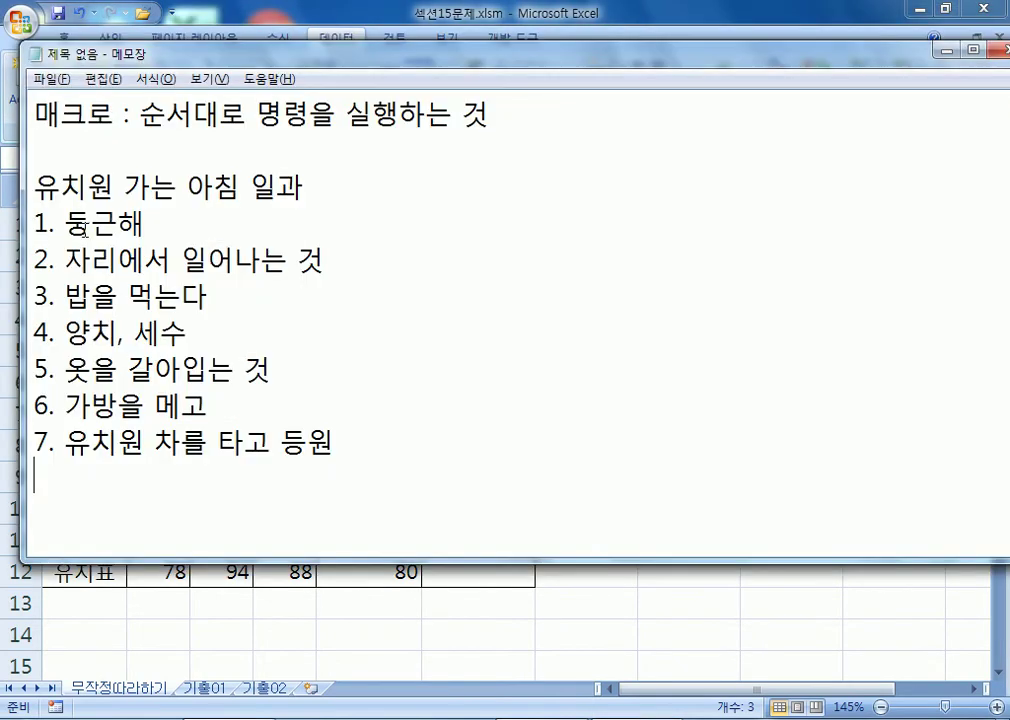
left_click_drag(37, 220, 39, 466)
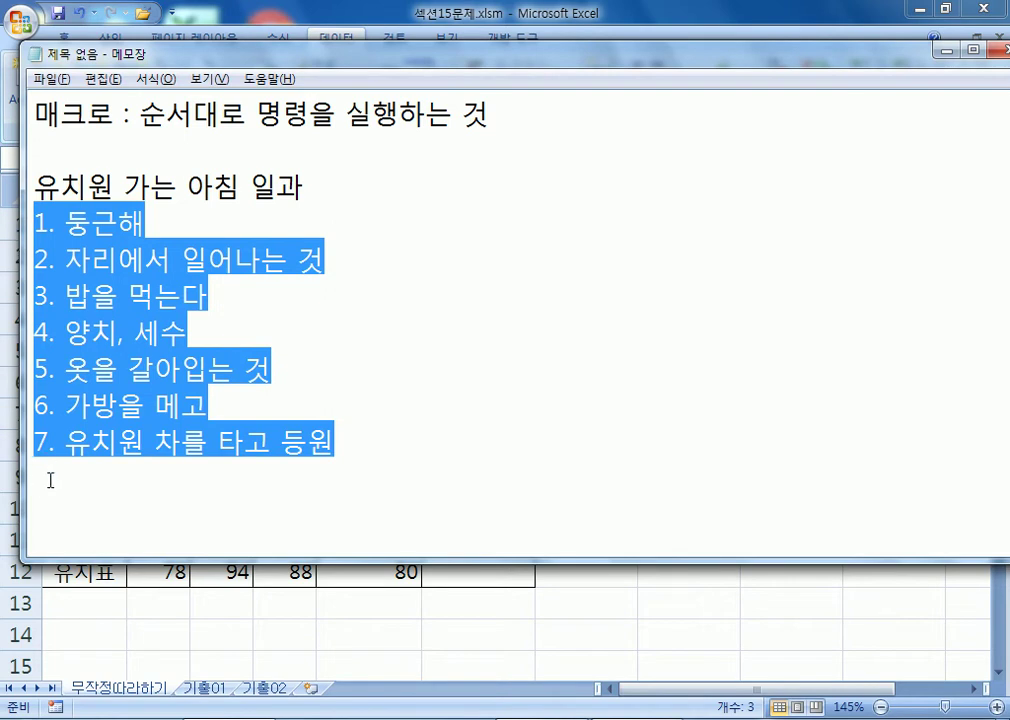
left_click(45, 476)
left_click_drag(34, 185, 307, 189)
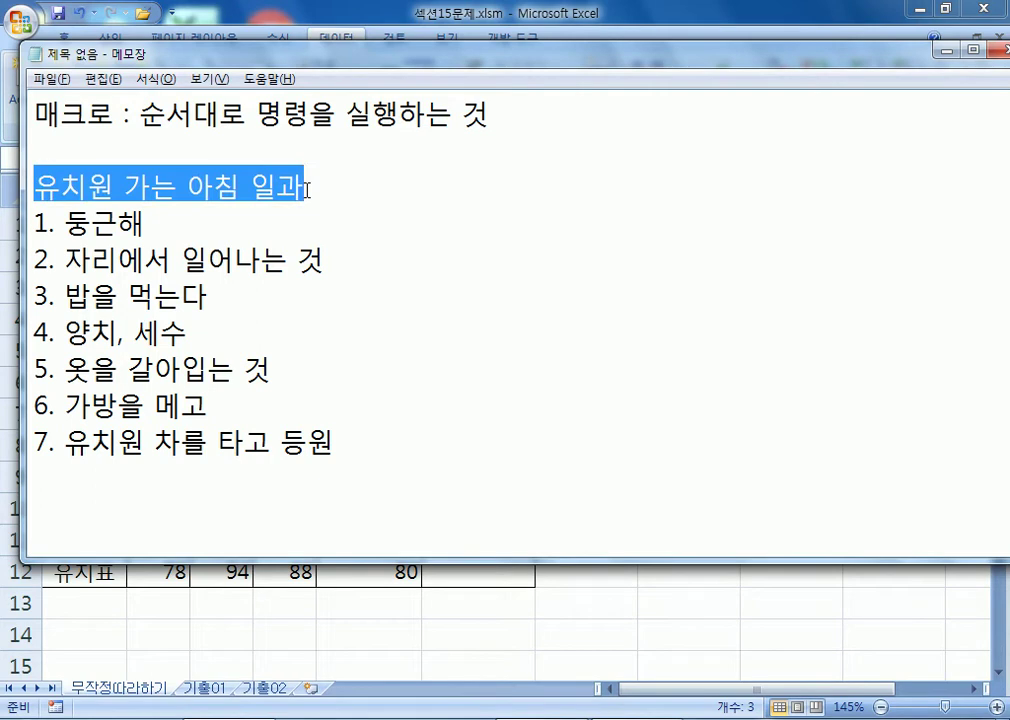
left_click(327, 186)
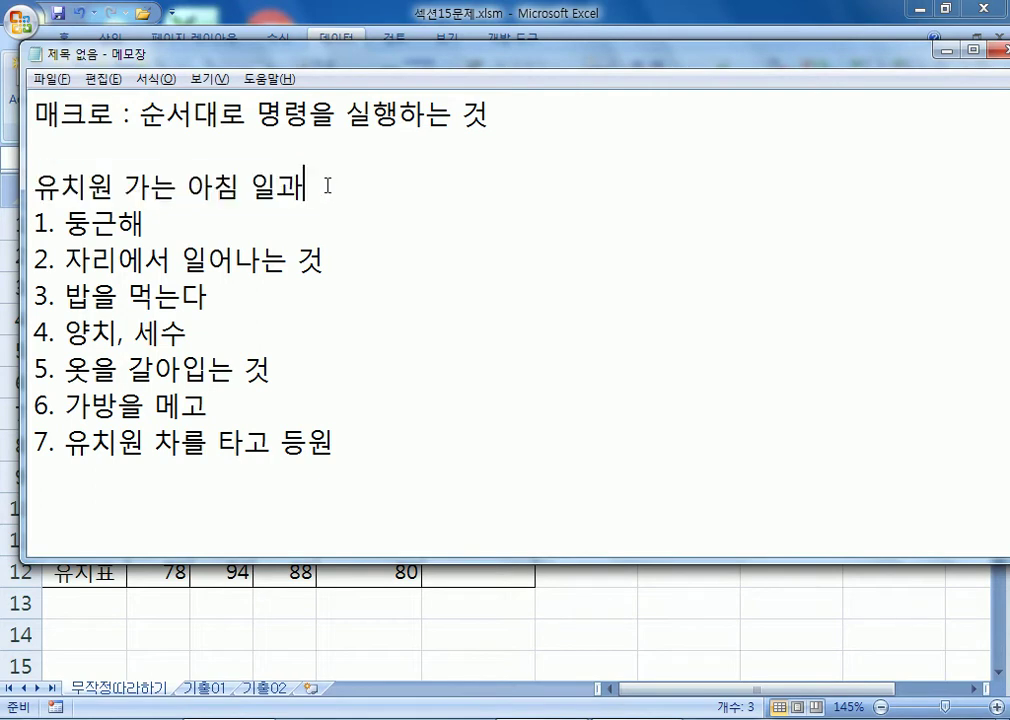
Leave blank space below the seventh item and extend the Notepad window to the full screen height.
left_click(113, 487)
key("Return")
key("Return")
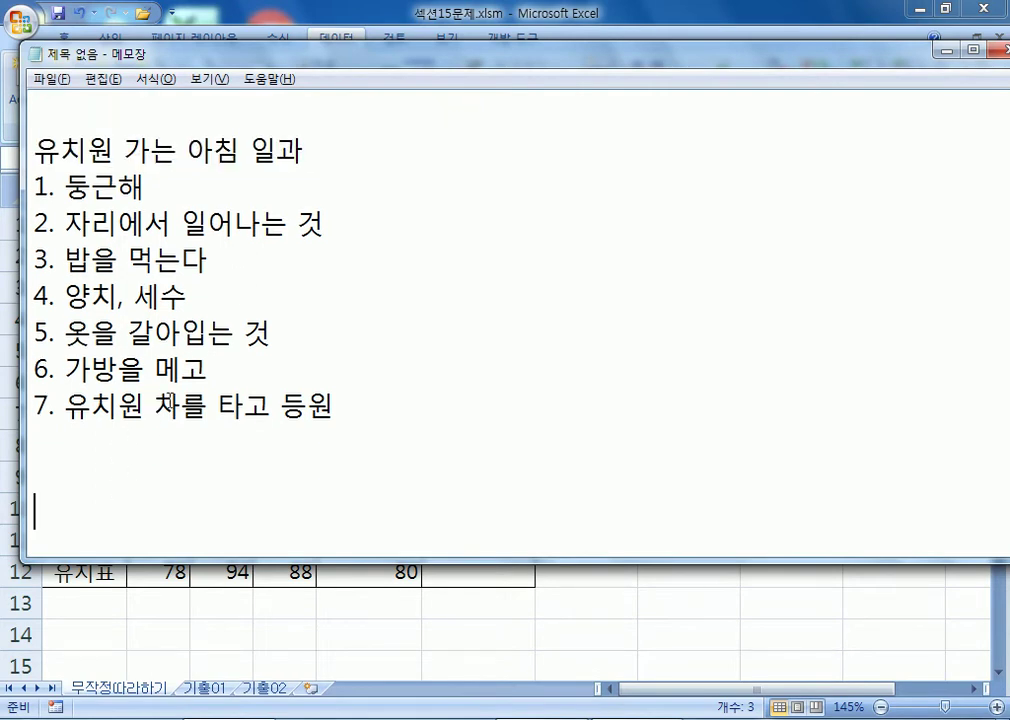
double_click(217, 40)
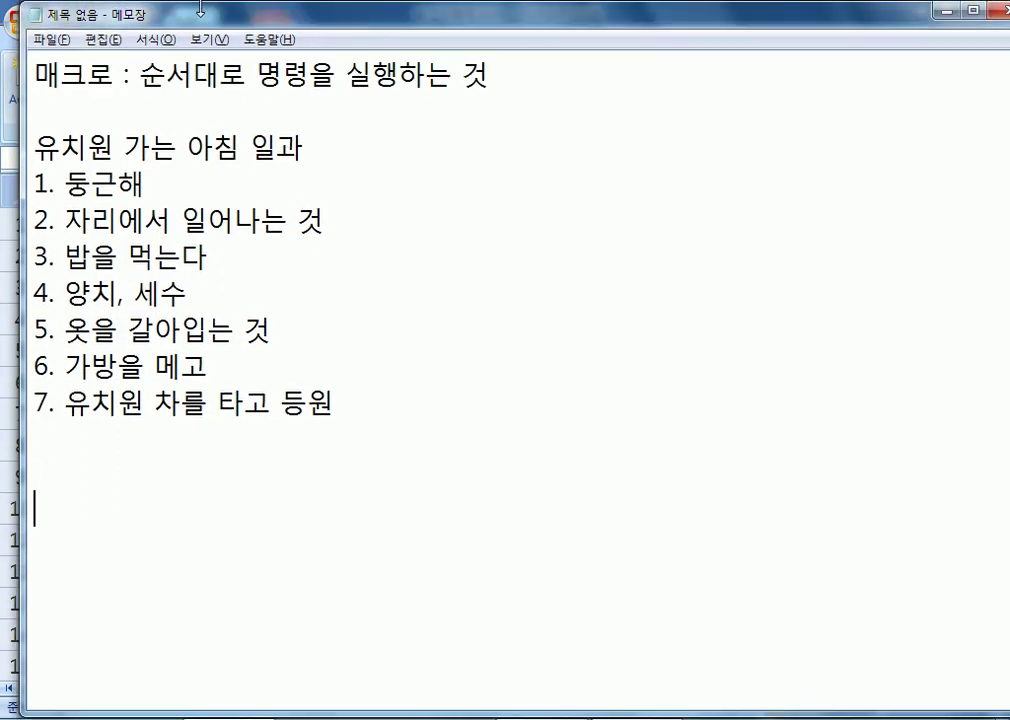
Add the note "* 7가지 행동을 실행시키는 작업" on its own line below the seven routine items.
type("* 7가지")
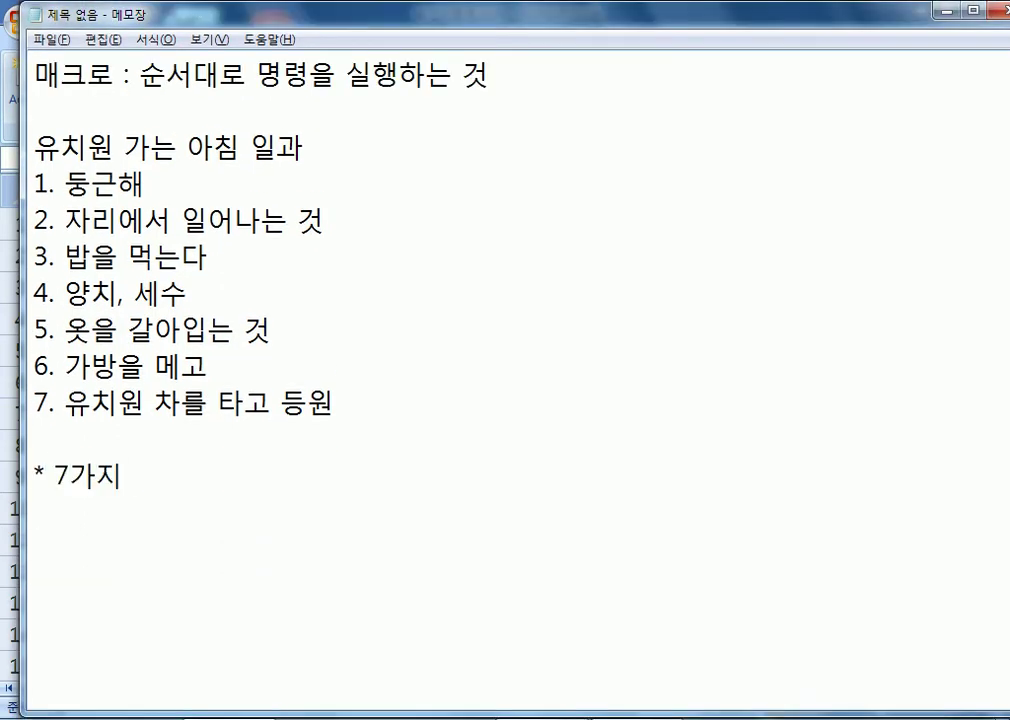
type(" 일")
key("BackSpace")
key("BackSpace")
key("BackSpace")
type("행동을 실")
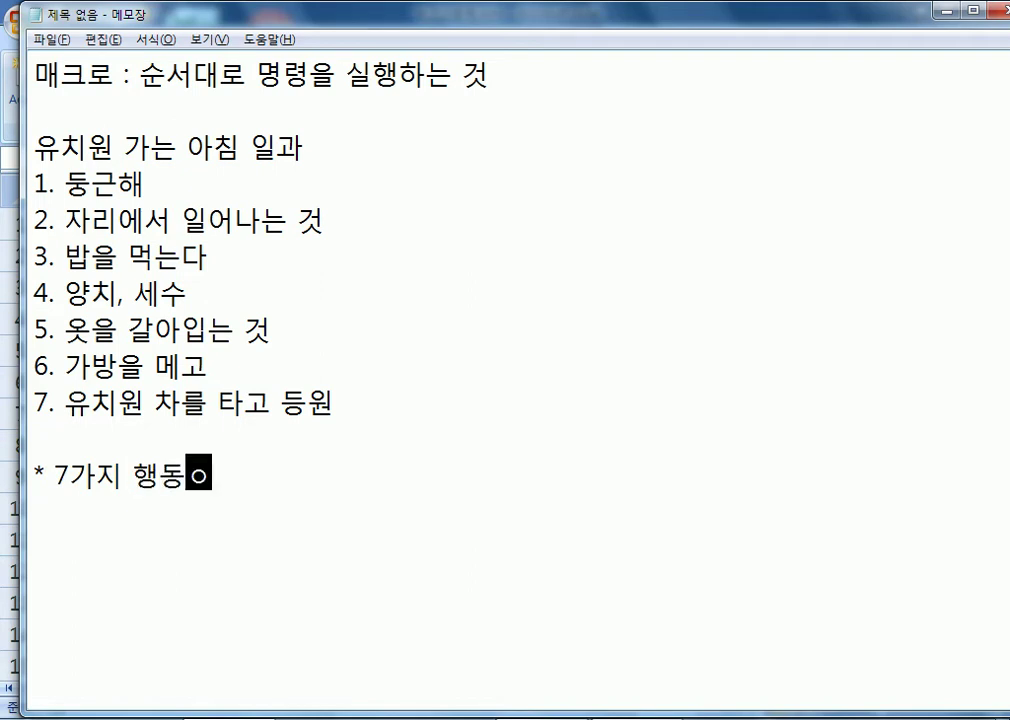
type("행시ㅋ")
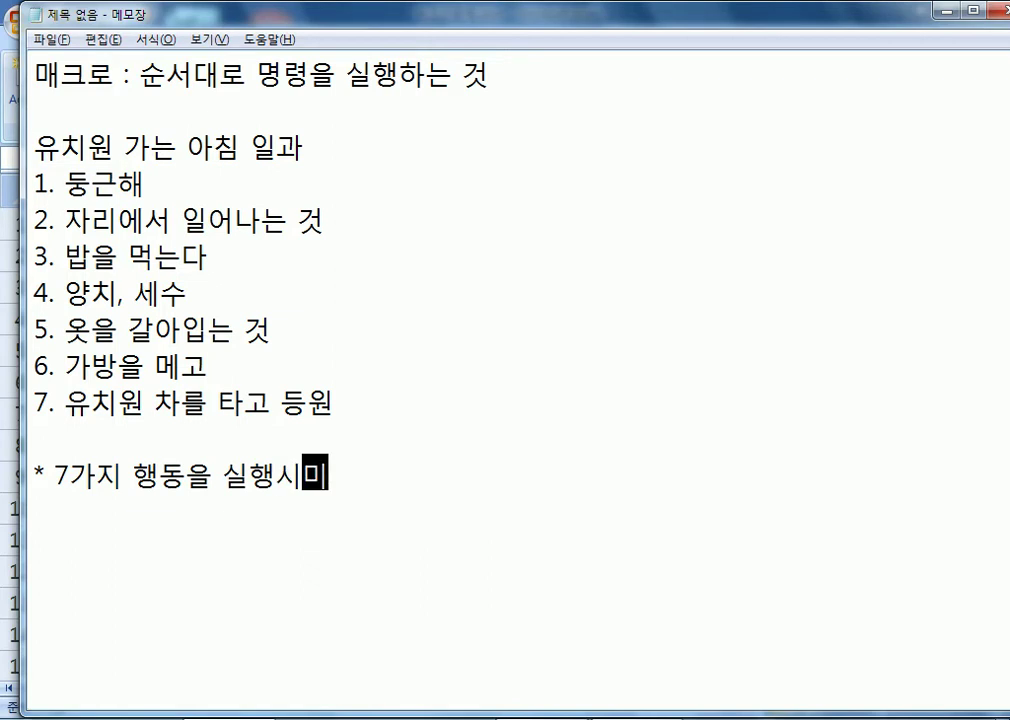
type("ㅣ는 작업")
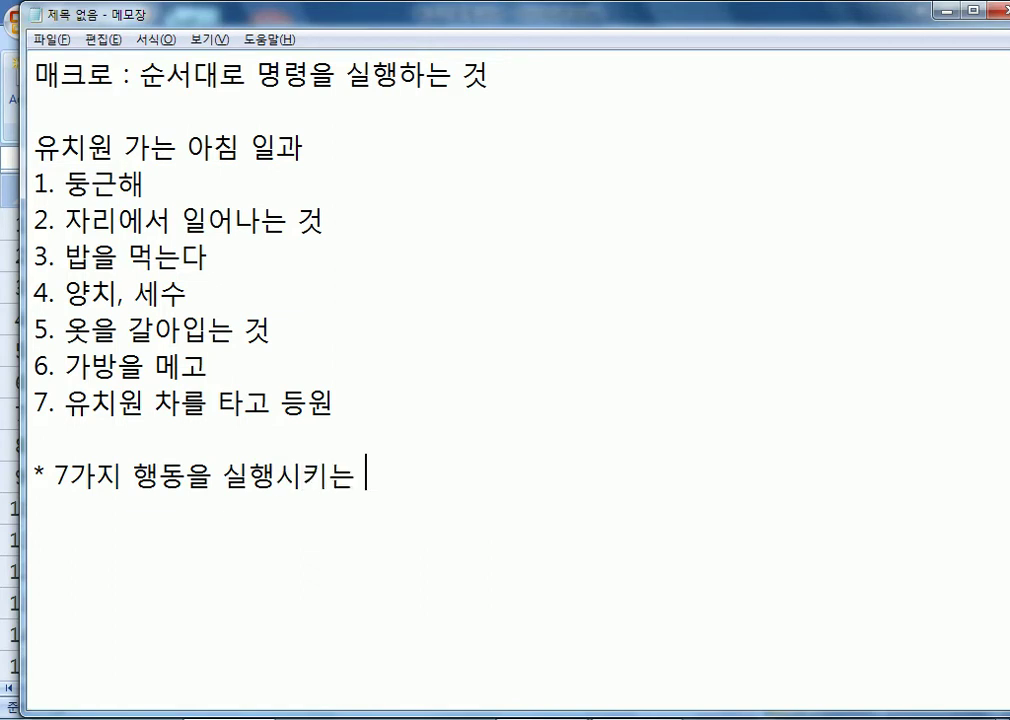
key("Return")
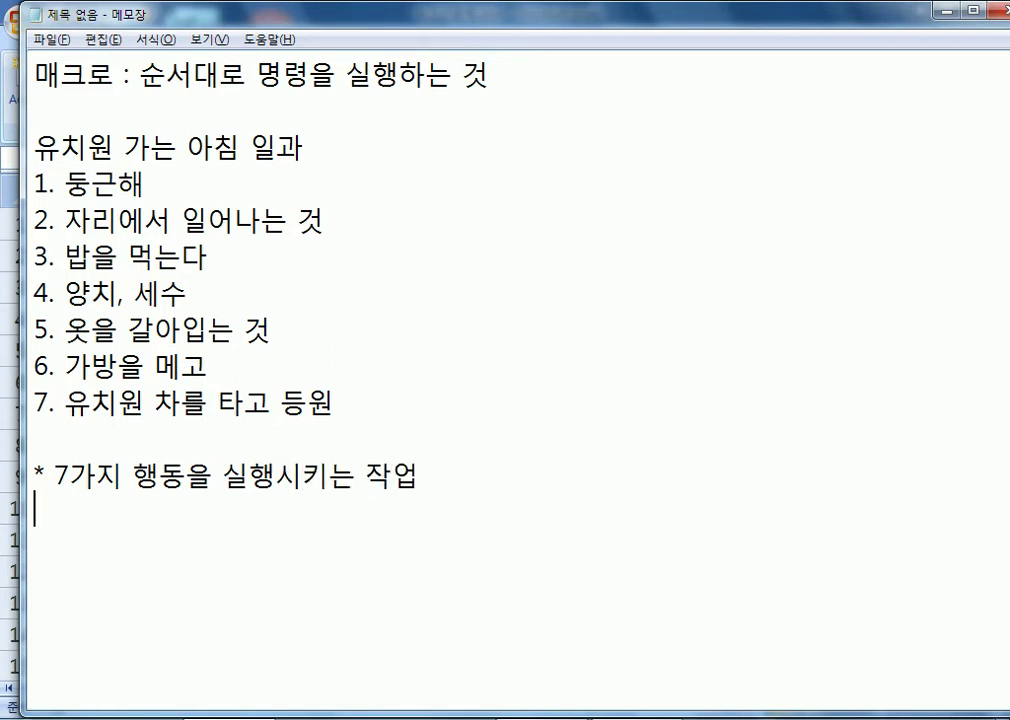
Add a second note line reading "* 위의 작업을 이름(유치원가는아침일과)을 설정".
type("* 위의 작업")
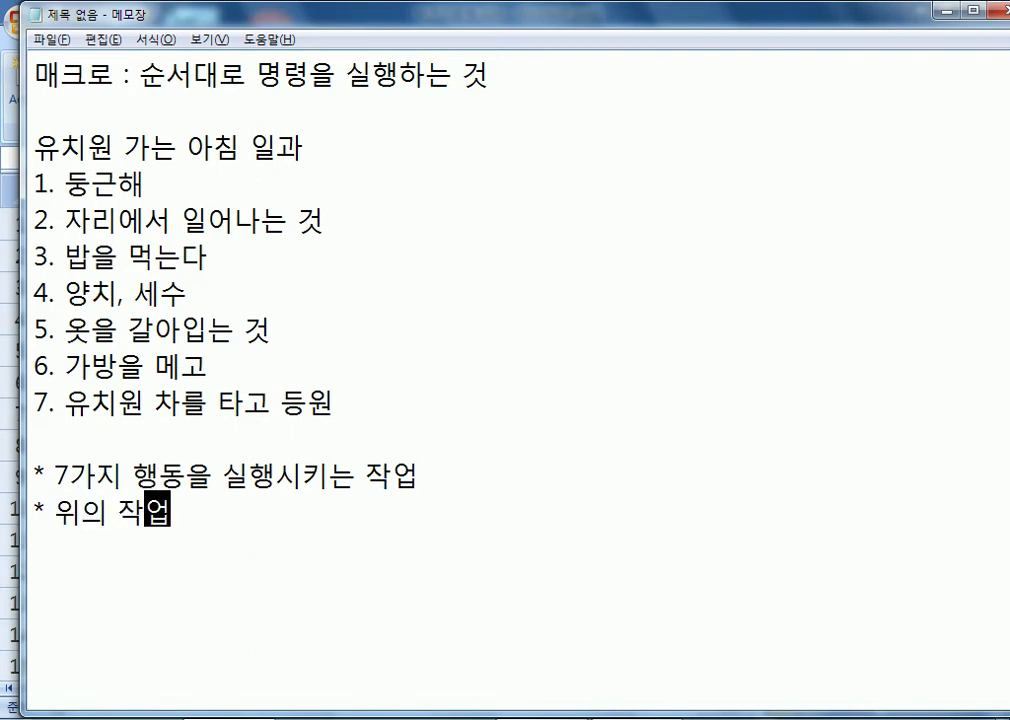
type("을 일")
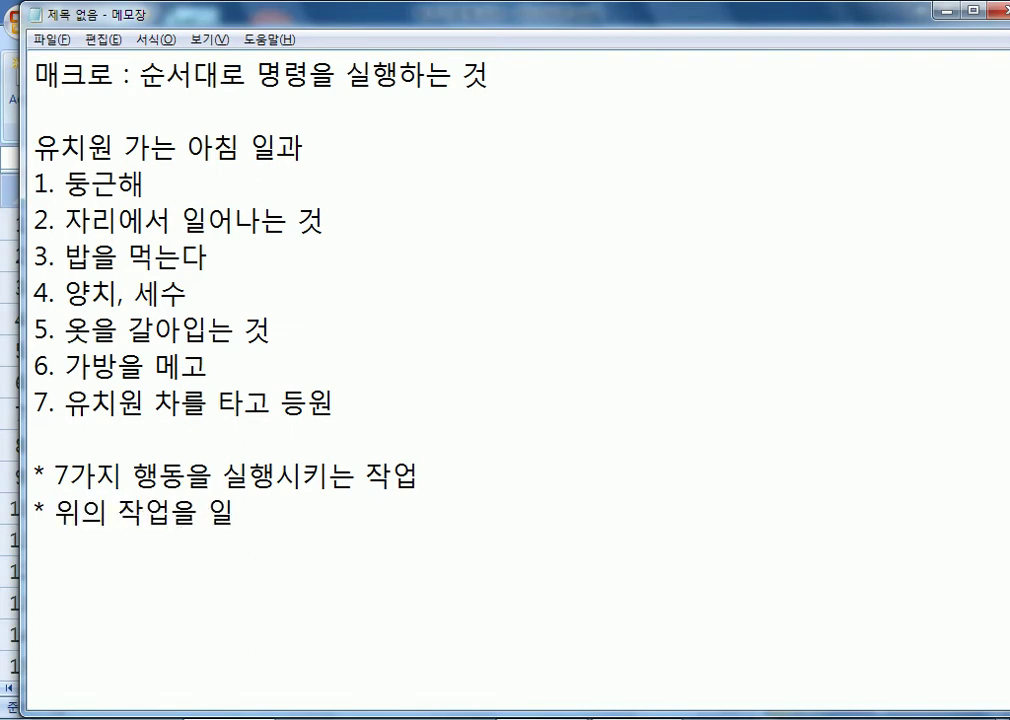
key("BackSpace")
type("이를")
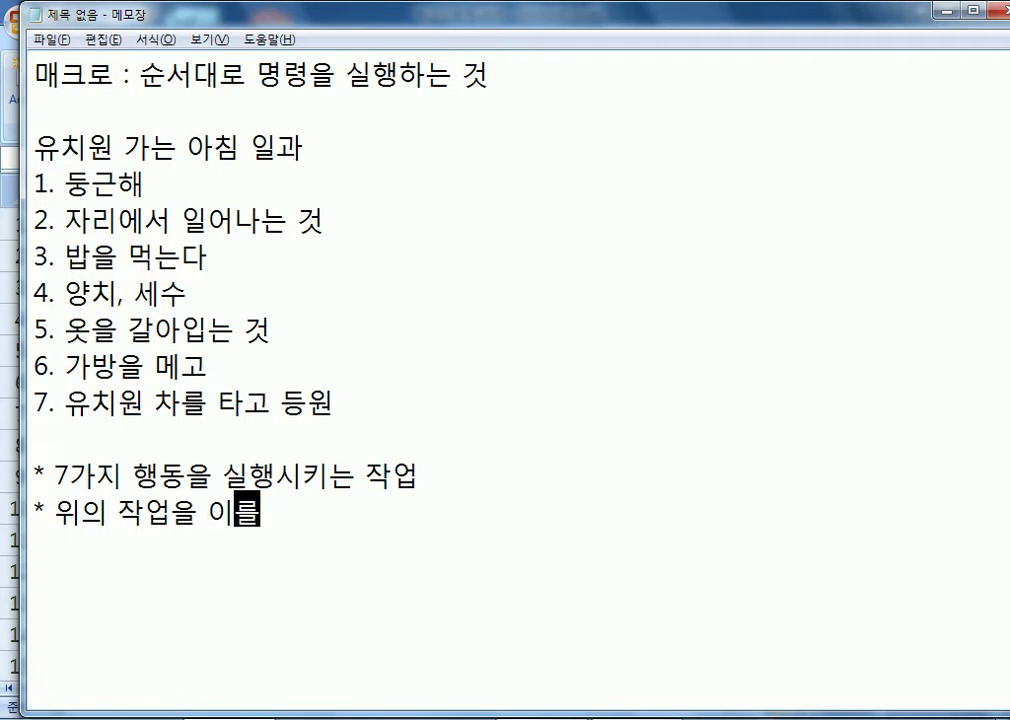
key("BackSpace")
type("름(아침")
key("Left")
key("Left")
type("유칭")
type("원가")
type("는")
type("일과)")
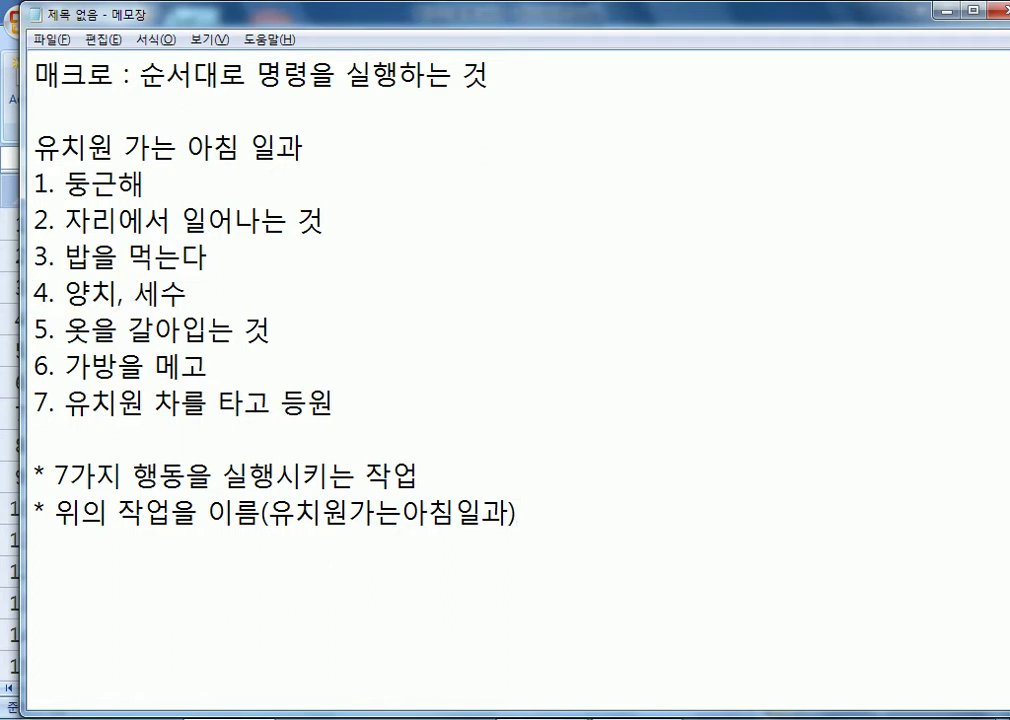
type("을 설")
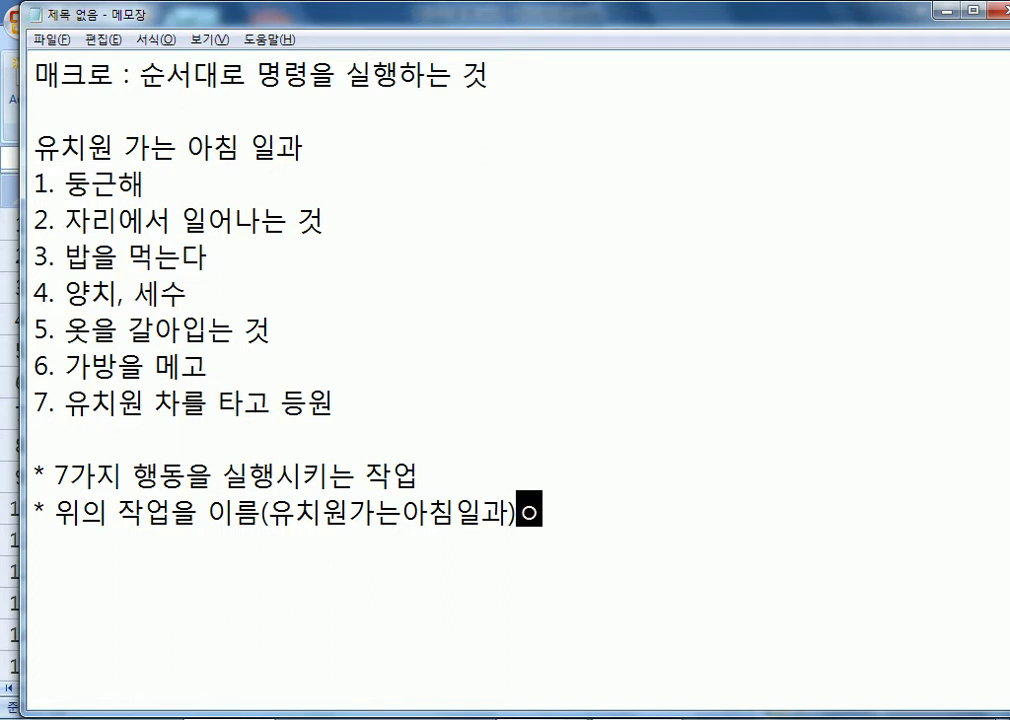
type("정")
key("Return")
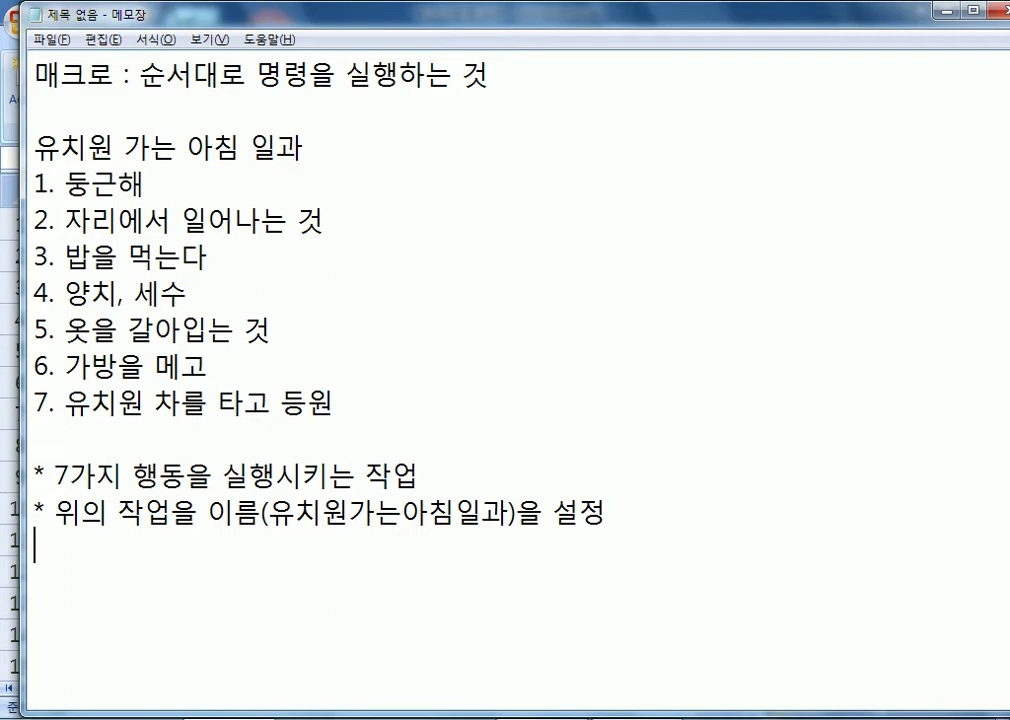
Add a third note line reading "* 7가지 행동을 순차적으로 실행시키는 것이 아니라, 매크로 이름을 실행".
type("* 7가지 행동을 순차적으로 실행시ㅁ")
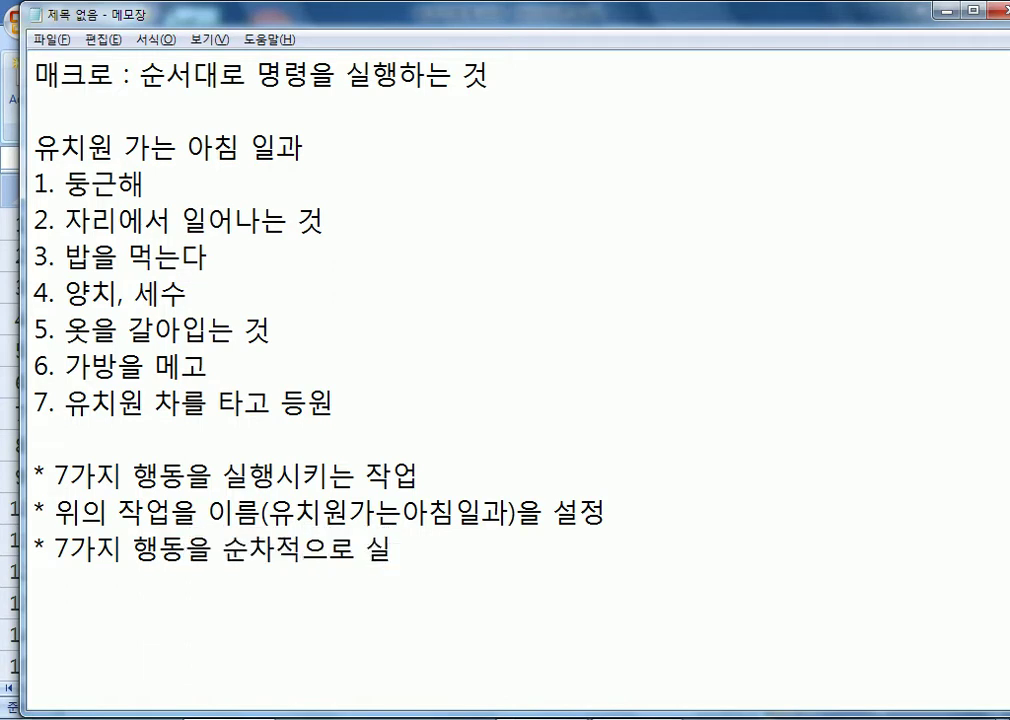
key("BackSpace")
type("키는 것이 아니라, ")
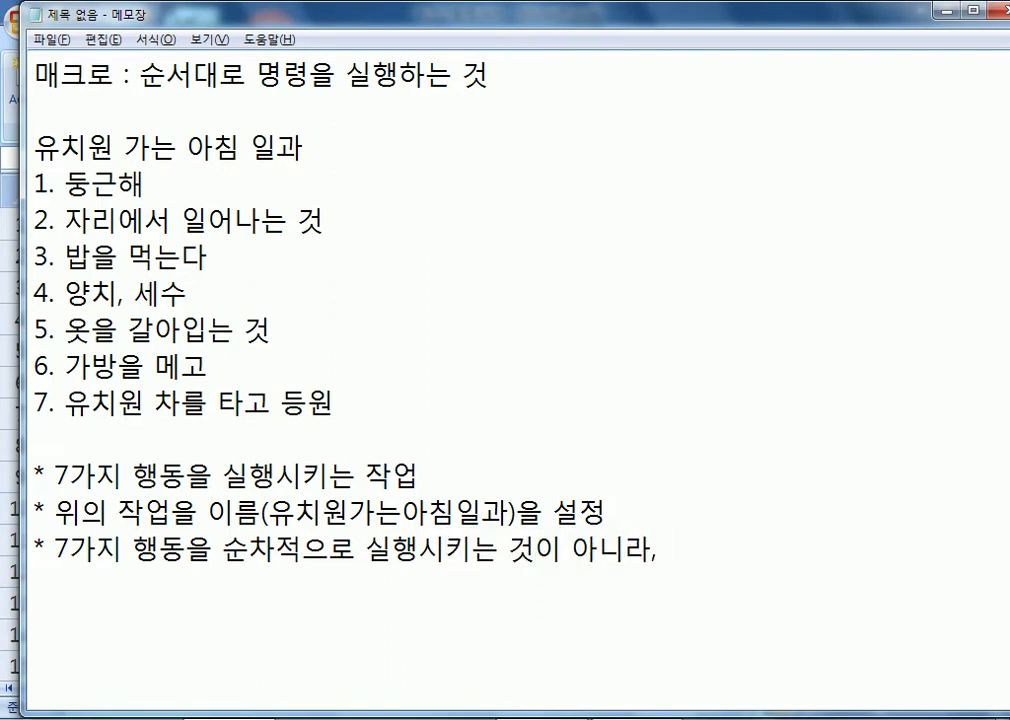
type("이름")
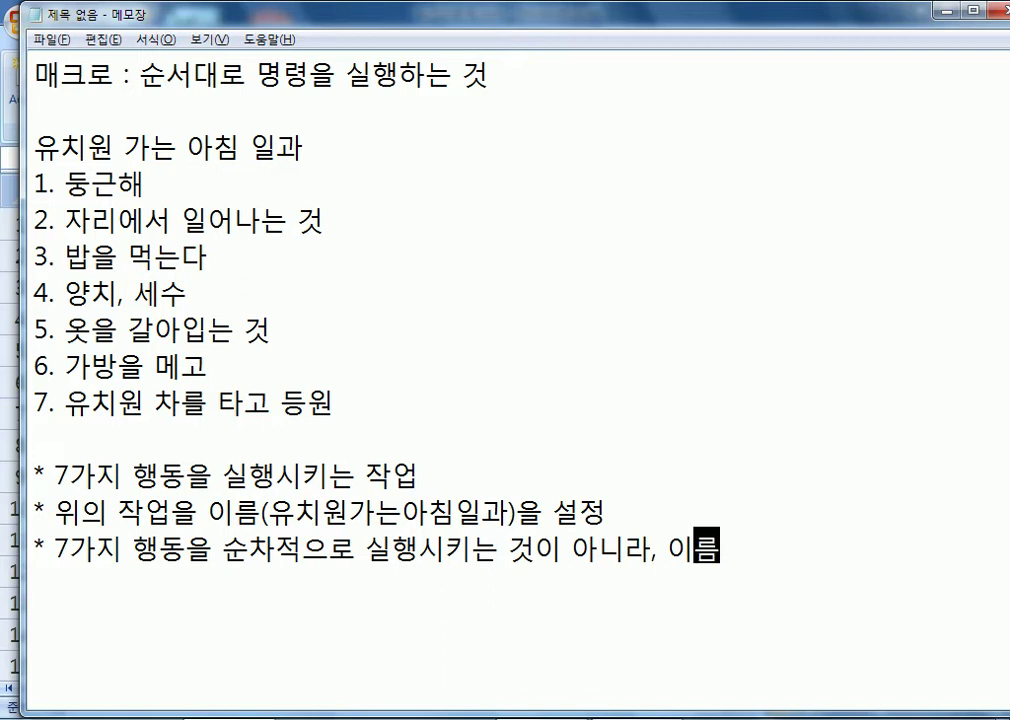
left_click(671, 549)
type("매크로")
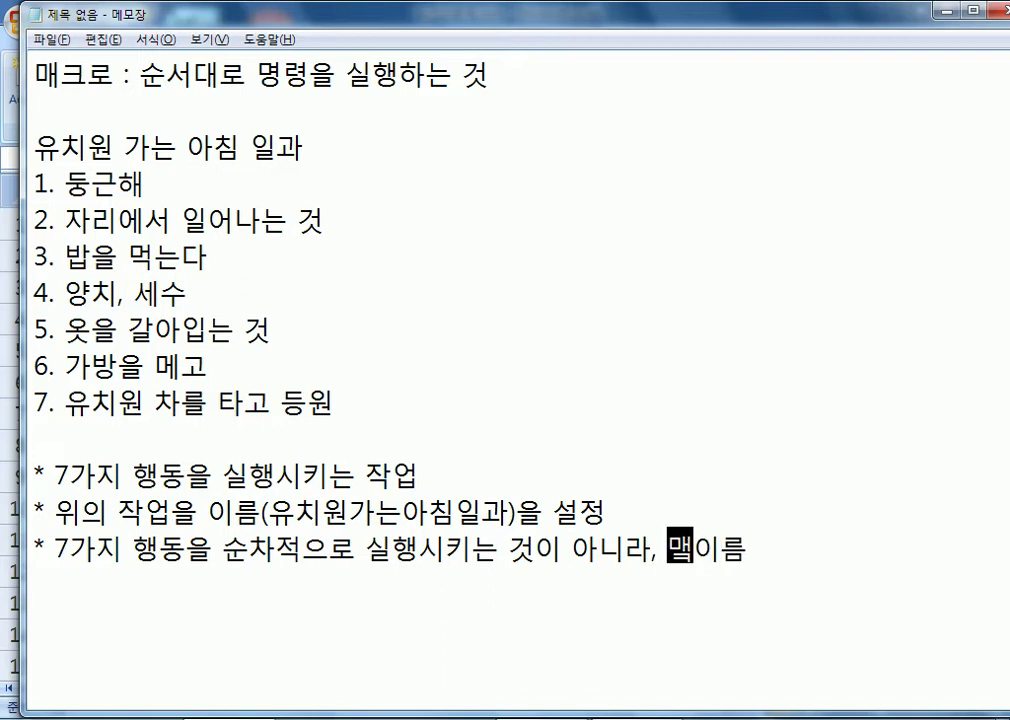
key("End")
type("을 실행")
key("Return")
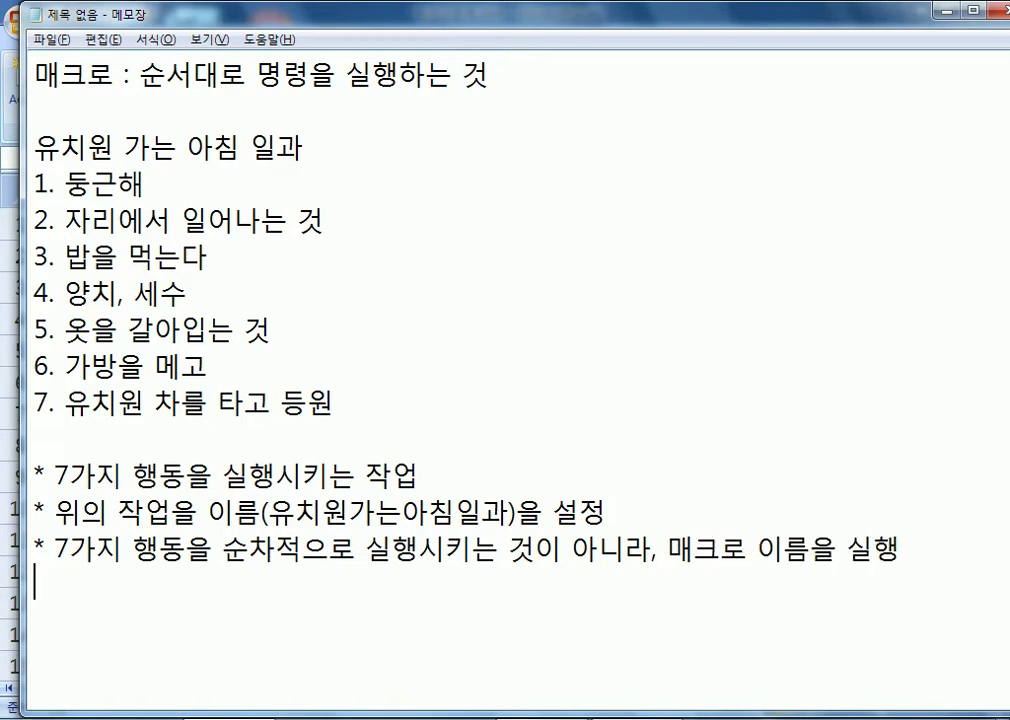
Insert "매크로" before "이름" in the second note and move the Notepad window fully onto the screen.
left_click(213, 514)
type("매크로")
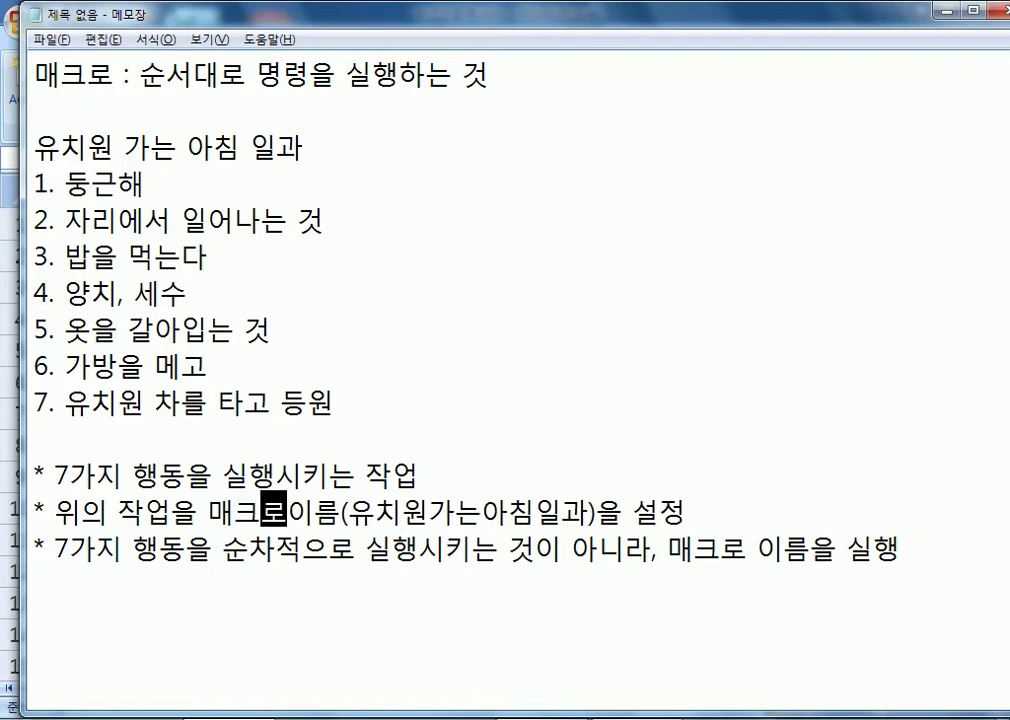
left_click_drag(23, 166, 50, 245)
left_click_drag(248, 20, 226, 22)
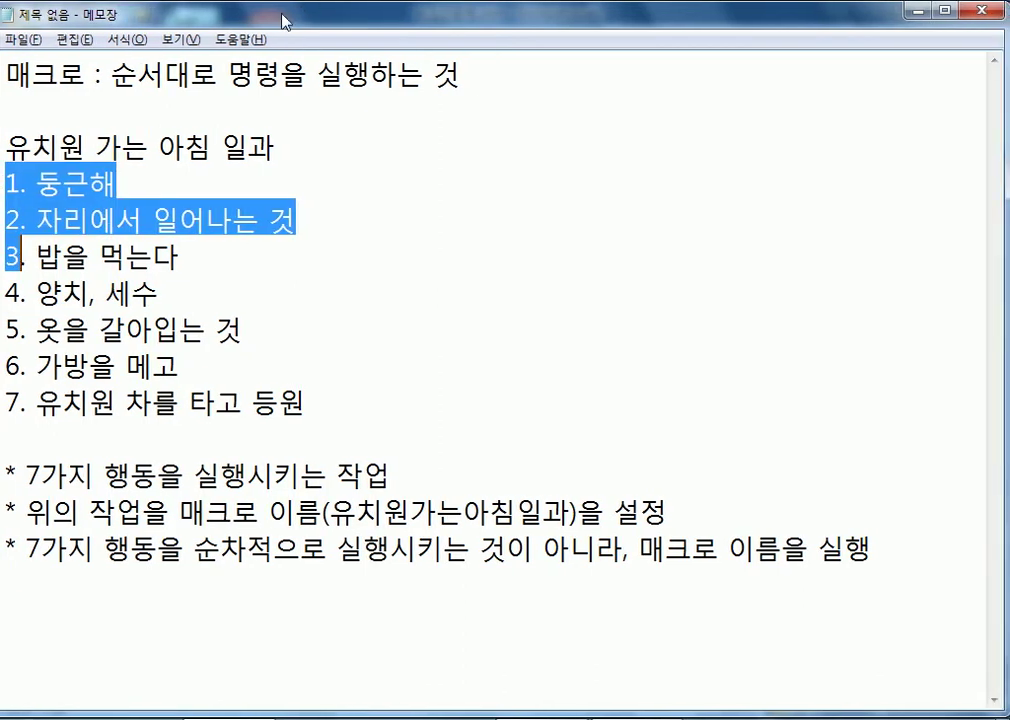
Highlight the macro name "(유치원가는아침일과)" and compare it with the block of seven routine items.
left_click_drag(330, 512, 583, 512)
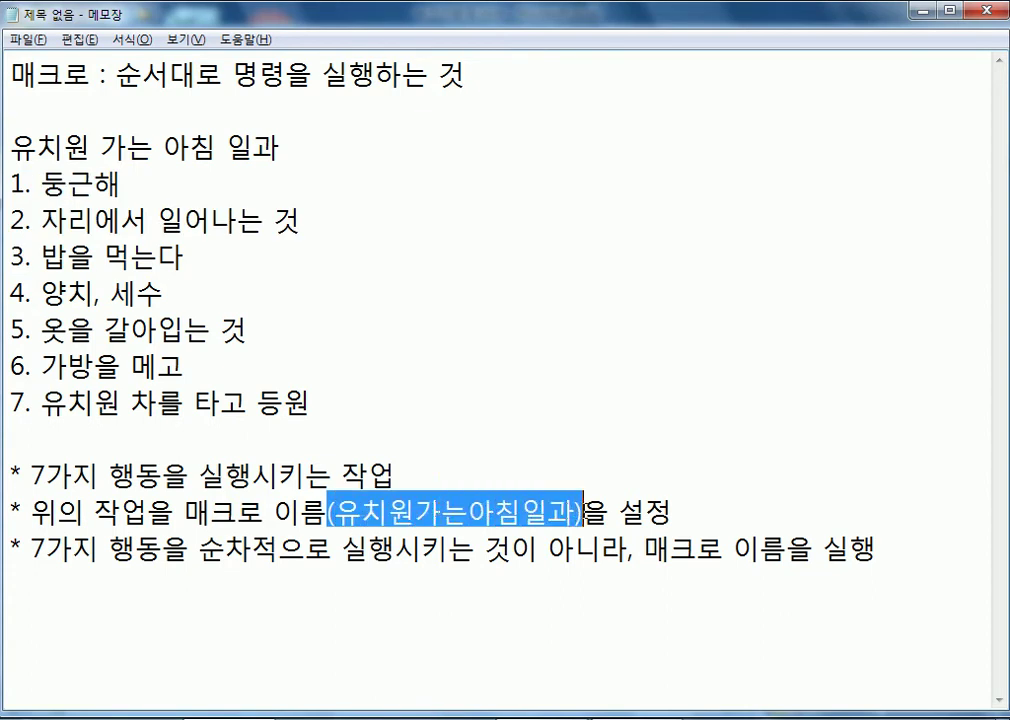
left_click_drag(12, 196, 314, 423)
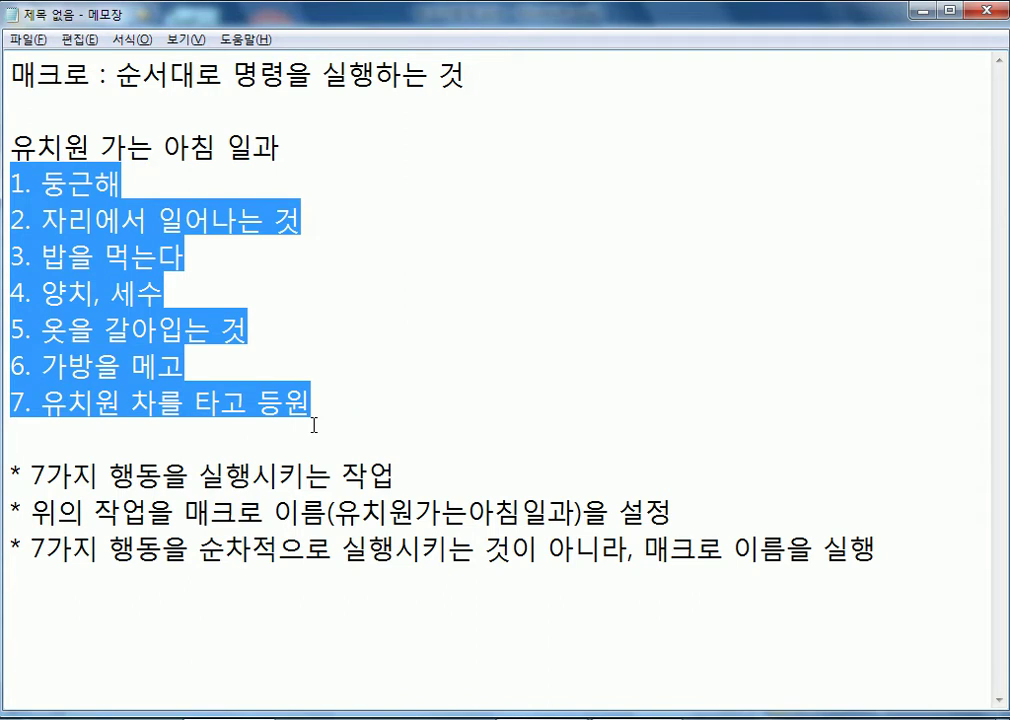
left_click(24, 443)
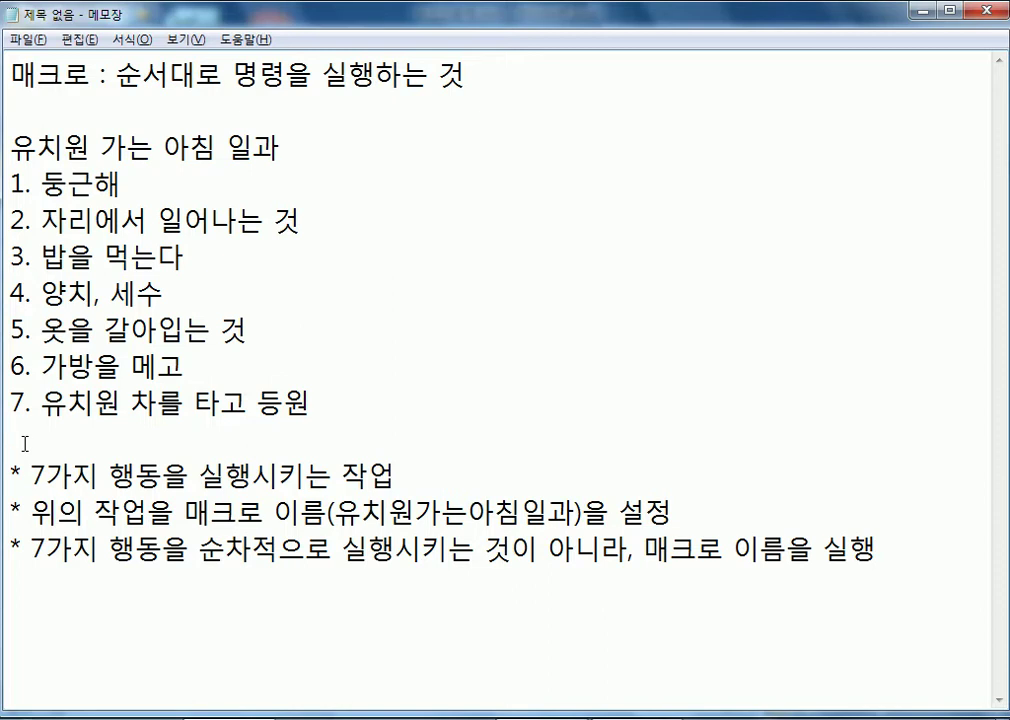
left_click(93, 637)
Switch to Excel and demonstrate the listed move to cell F4, starting over from title cell A1.
key("alt+Tab")
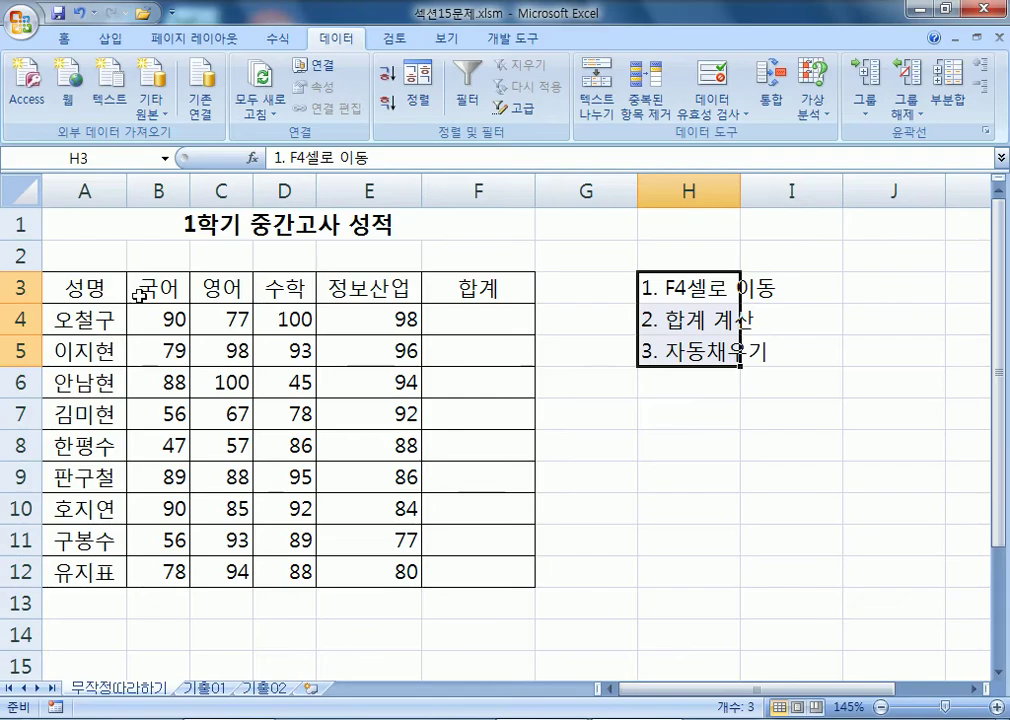
scroll(140, 305, "down", 2)
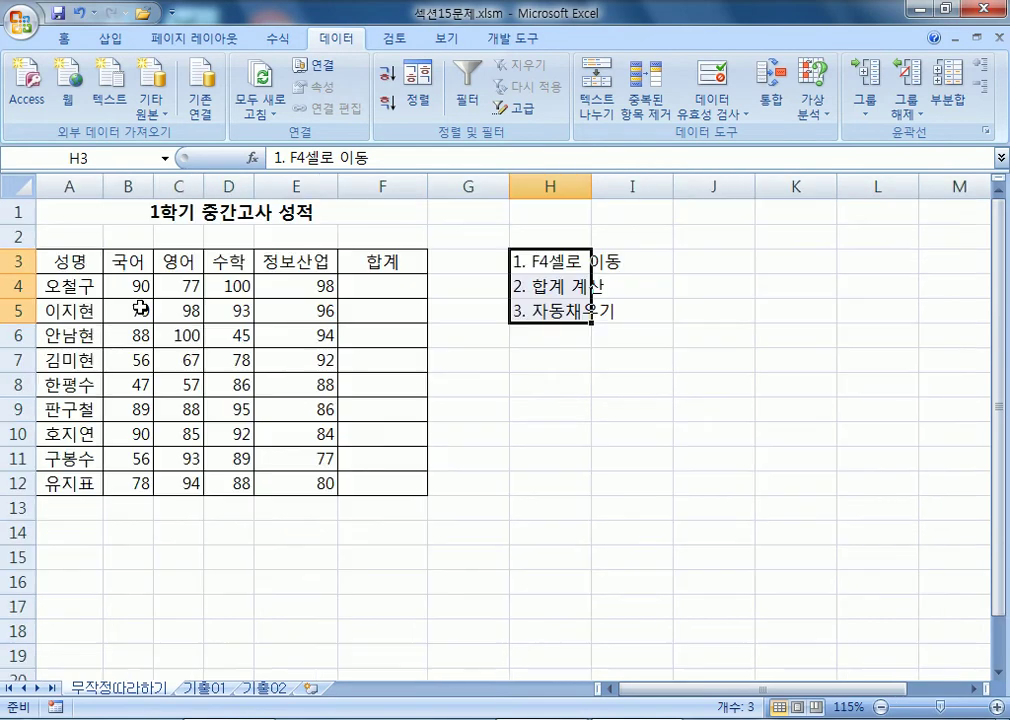
left_click(362, 288)
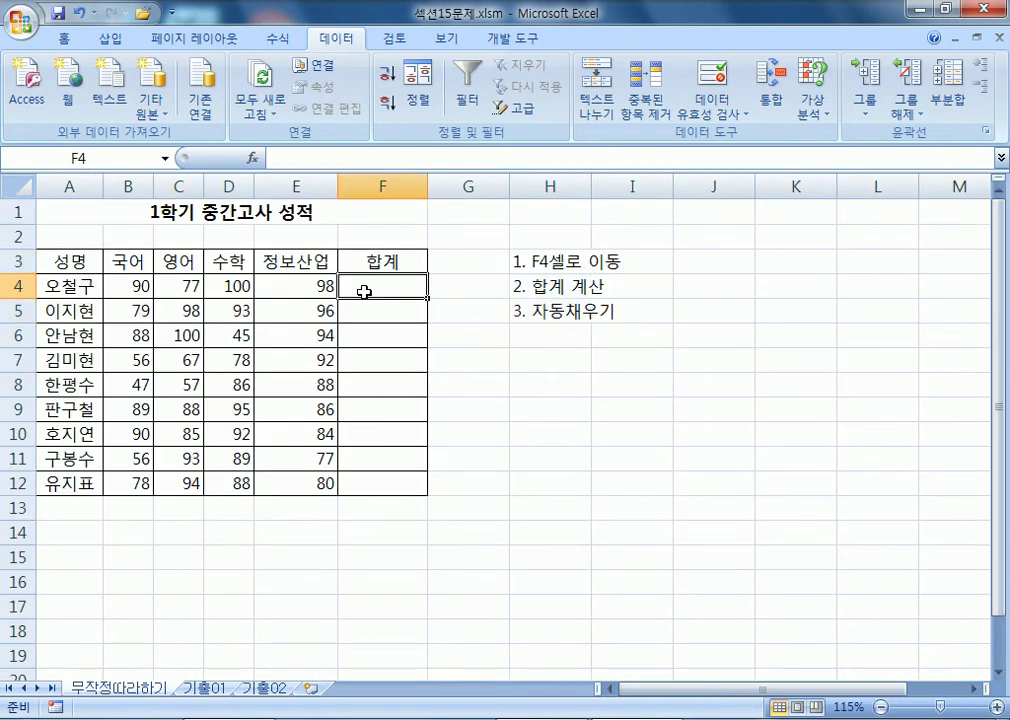
left_click(67, 212)
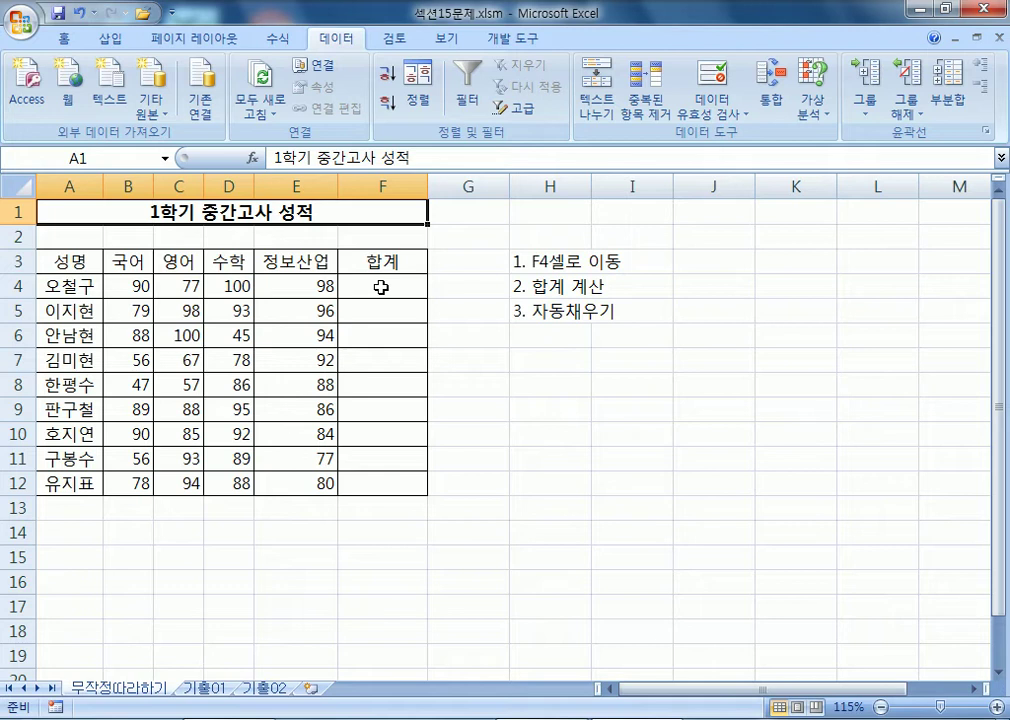
Total the scores in B4:F12 with AutoSum, undo the totals, and return to cell F4.
left_click_drag(141, 286, 394, 482)
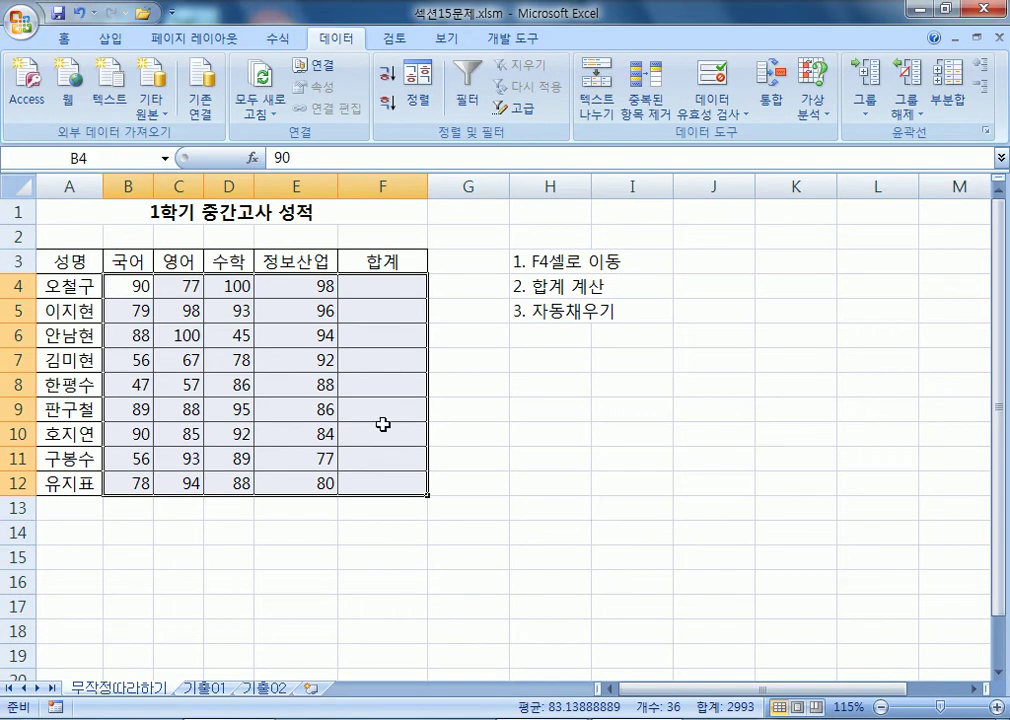
left_click(276, 40)
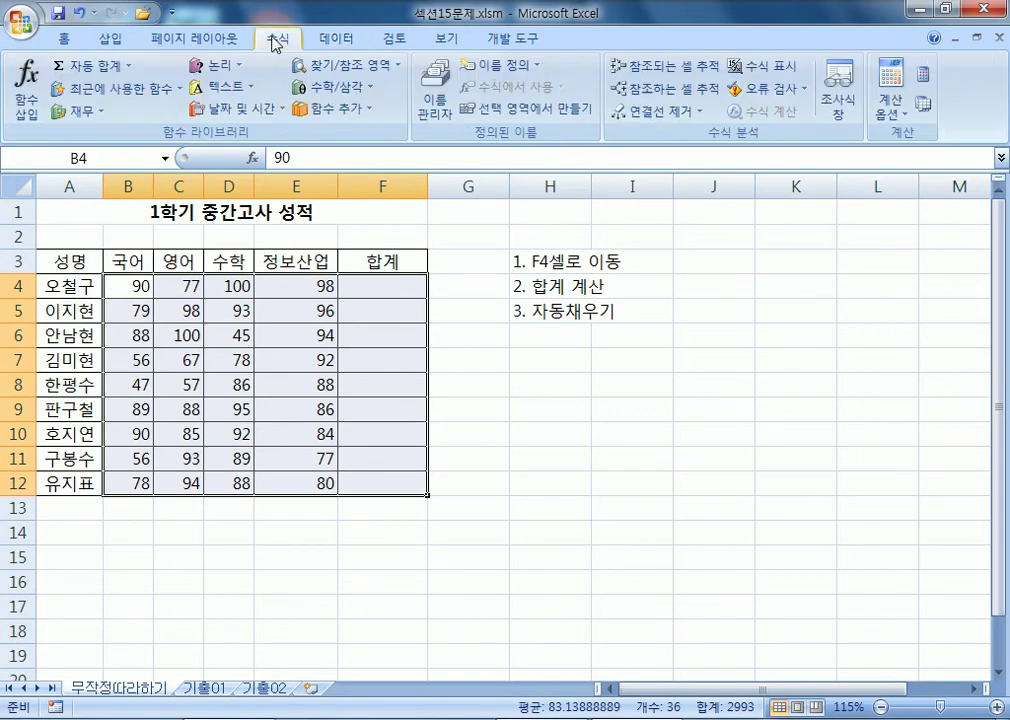
left_click(86, 66)
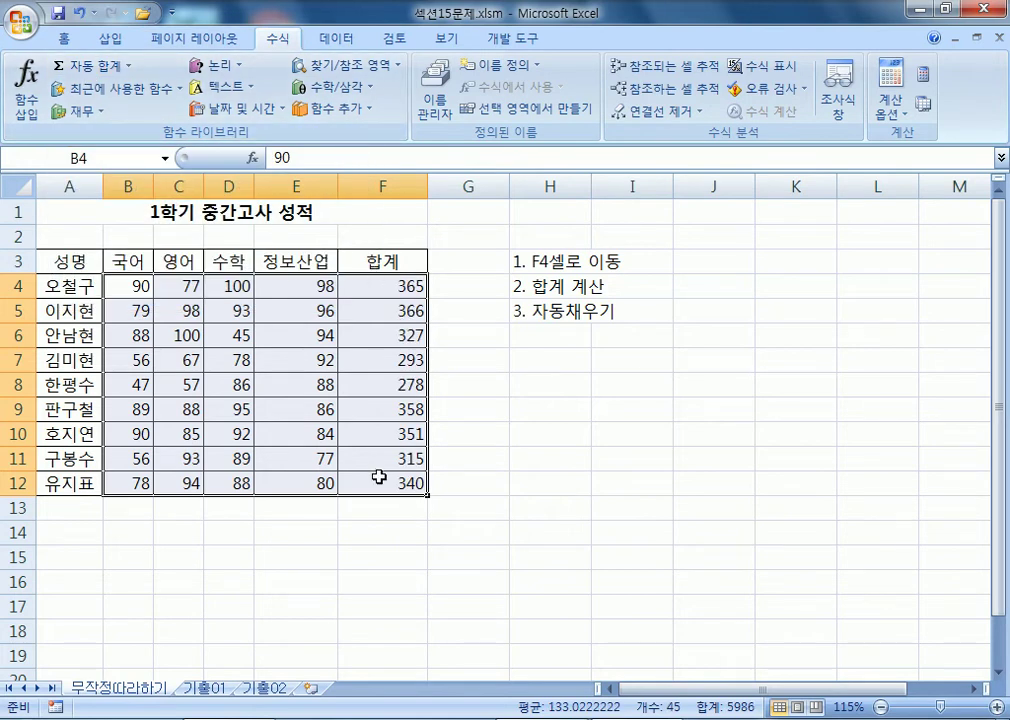
key("Delete")
left_click(378, 291)
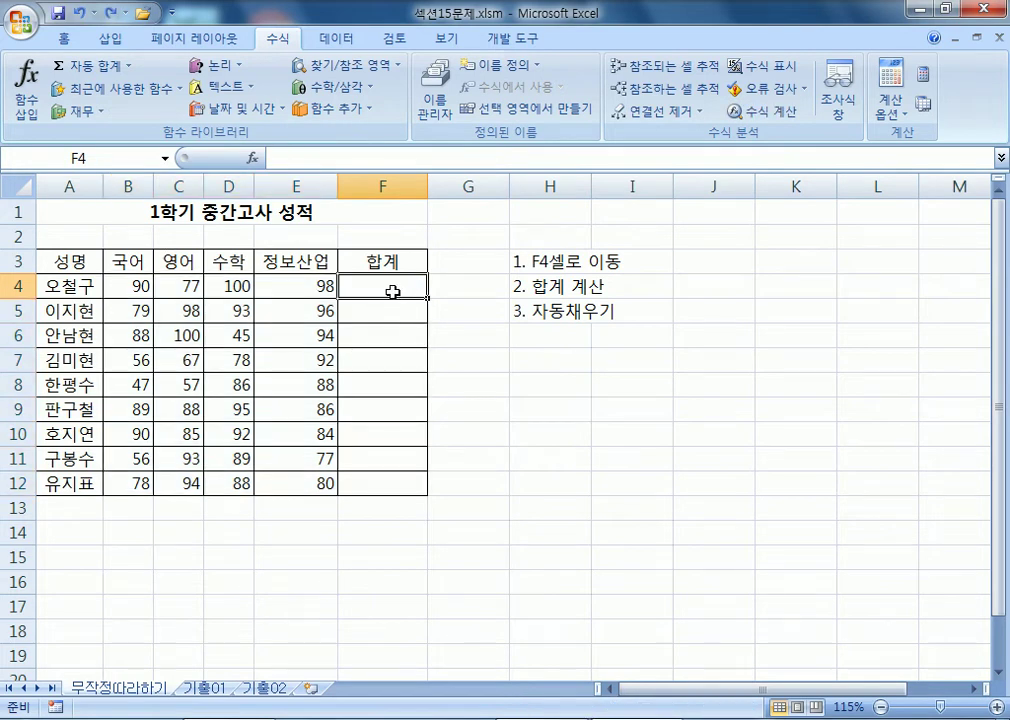
Try AutoSum on the range B4:F12 once more and undo the totals it enters.
left_click_drag(140, 286, 380, 289)
left_click(382, 289)
left_click_drag(130, 290, 383, 489)
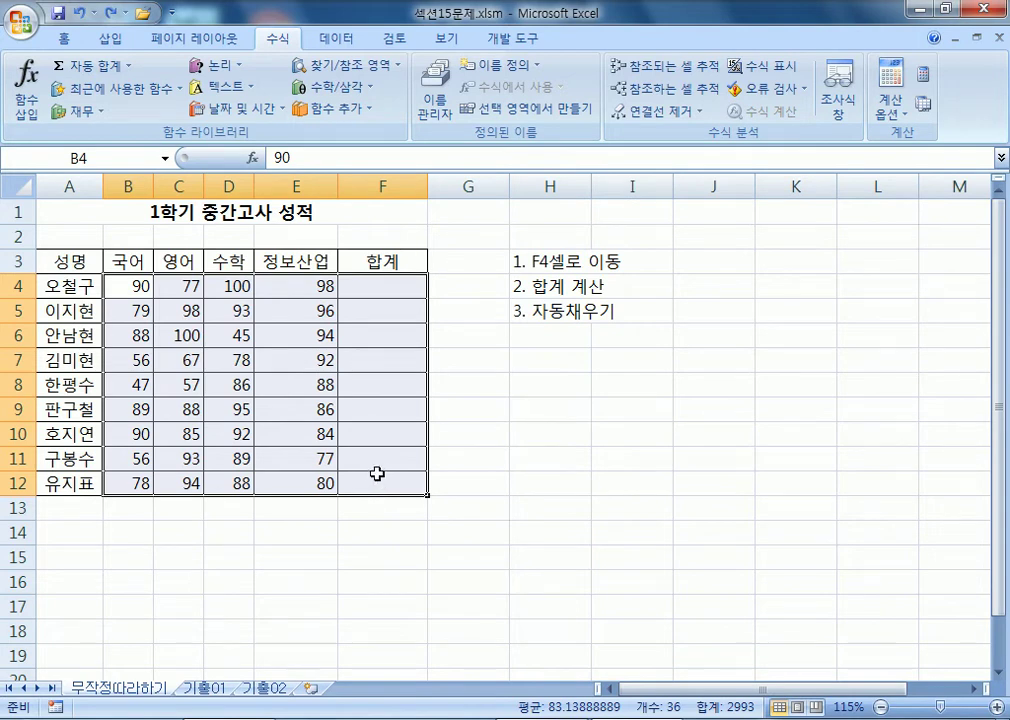
left_click(82, 66)
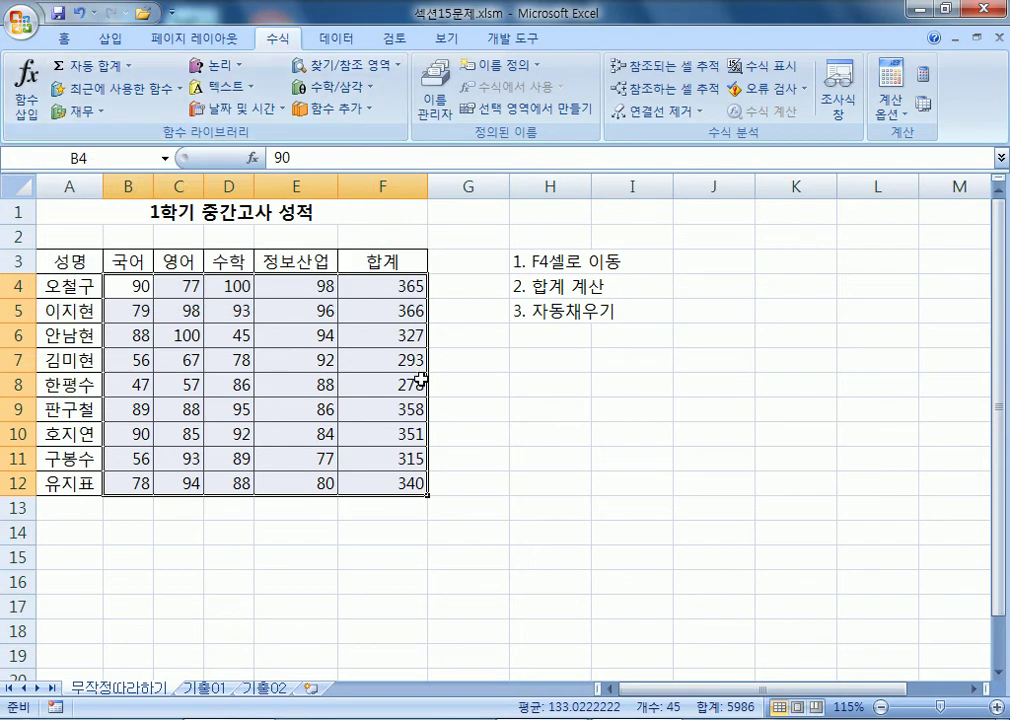
key("ctrl+z")
Starting over from title cell A1, move to F4 and total the first student's scores with =SUM(B4:E4).
left_click(549, 267)
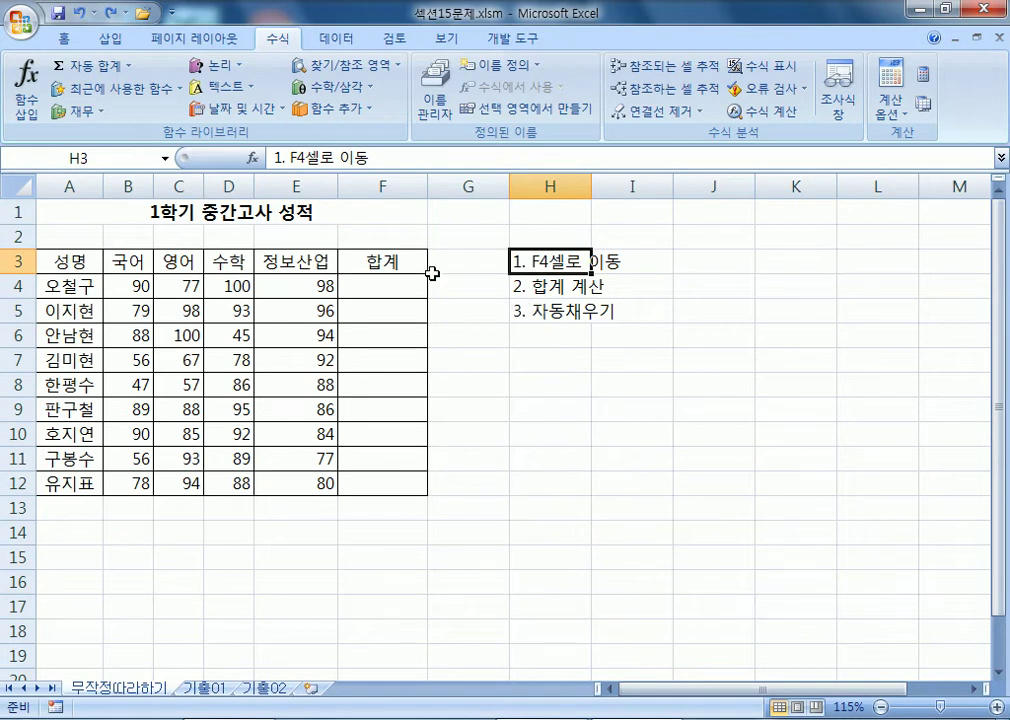
left_click(81, 214)
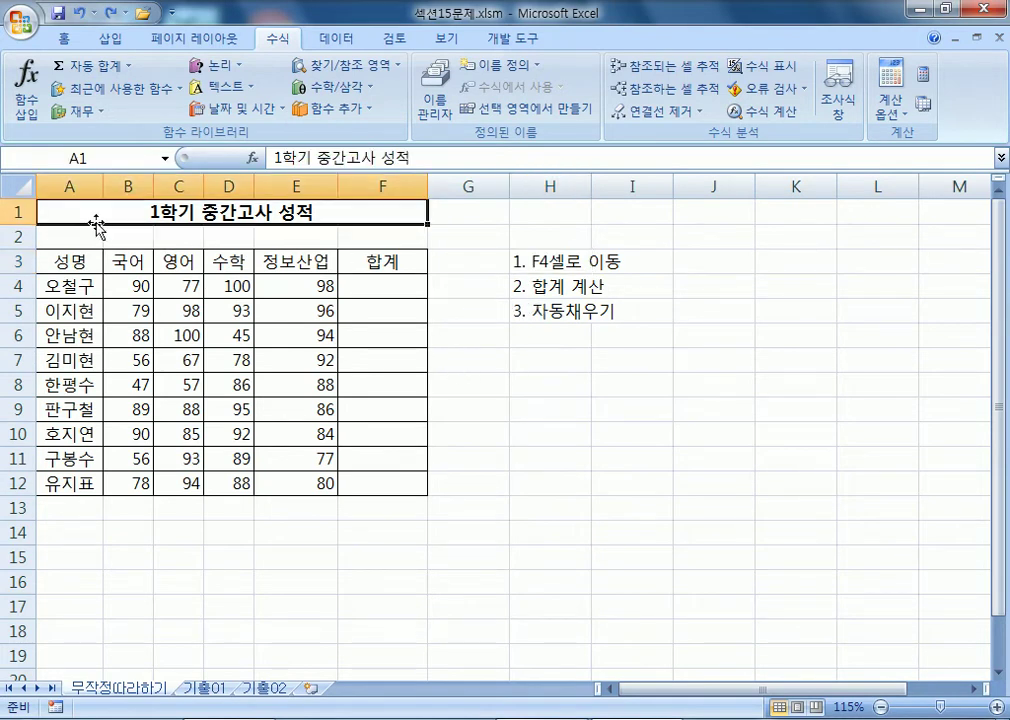
left_click(380, 286)
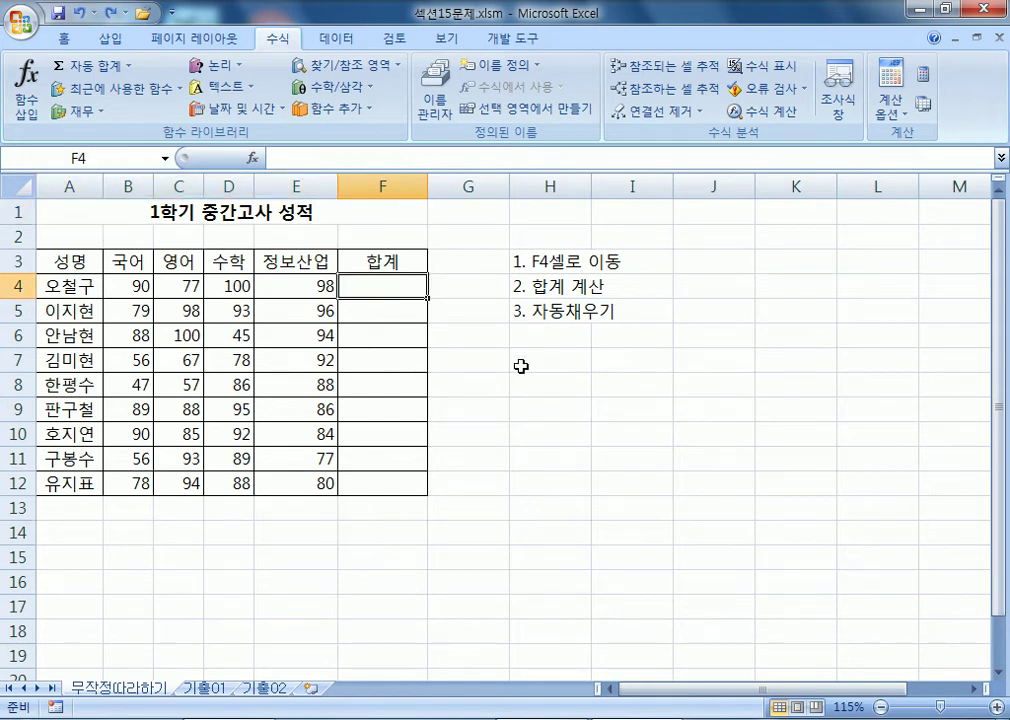
type("=SUM")
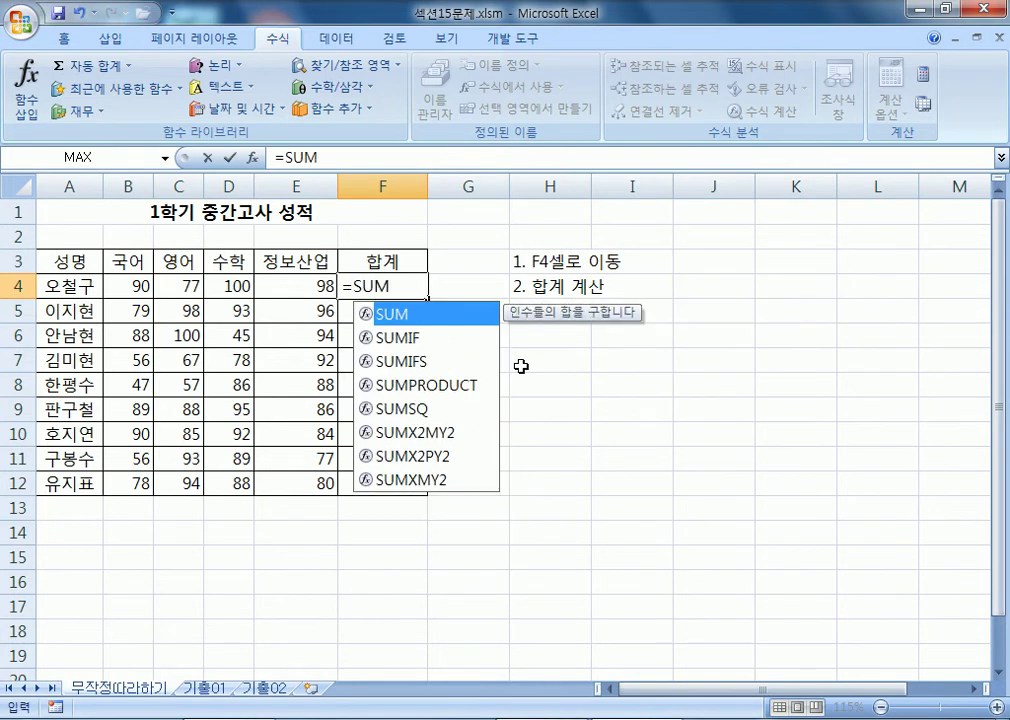
type("(")
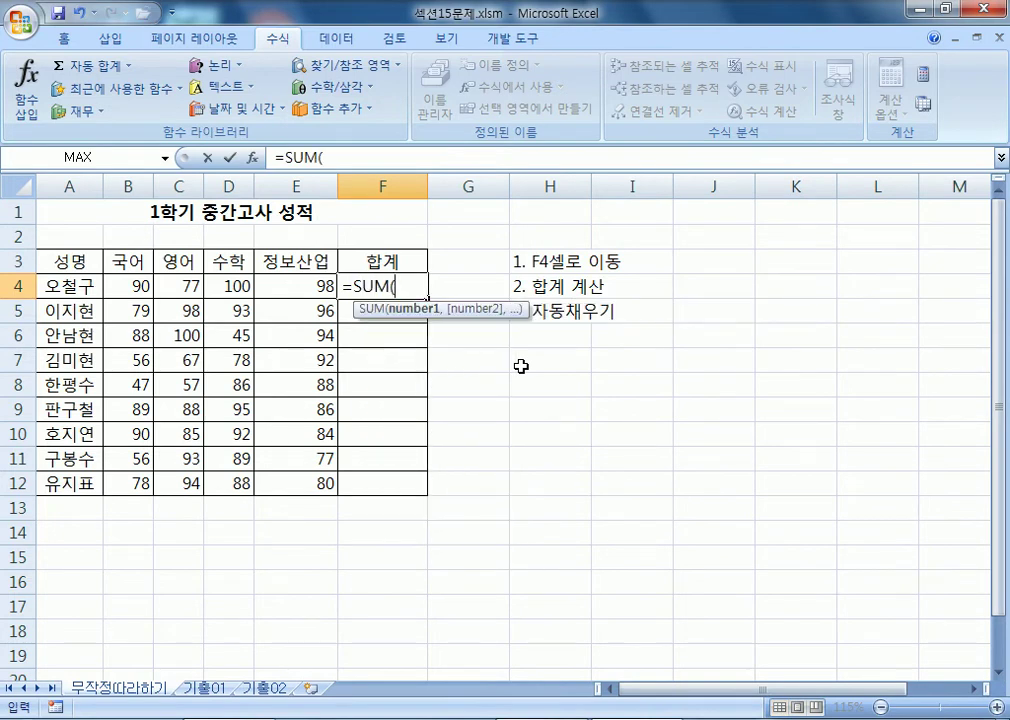
left_click(125, 286)
left_click_drag(125, 286, 286, 287)
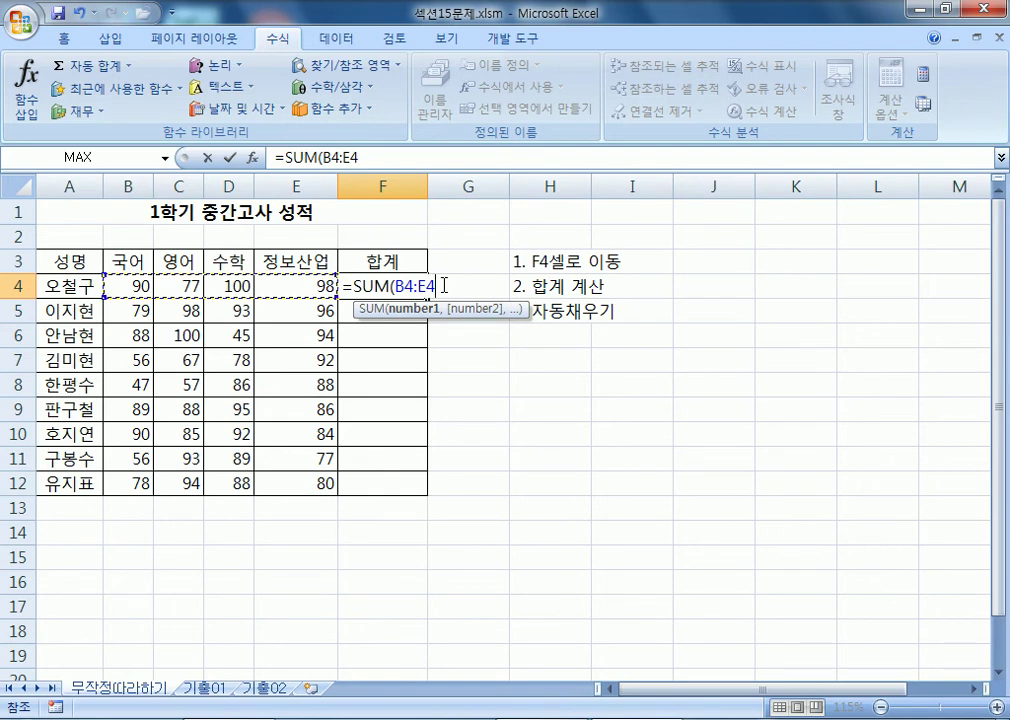
key("Return")
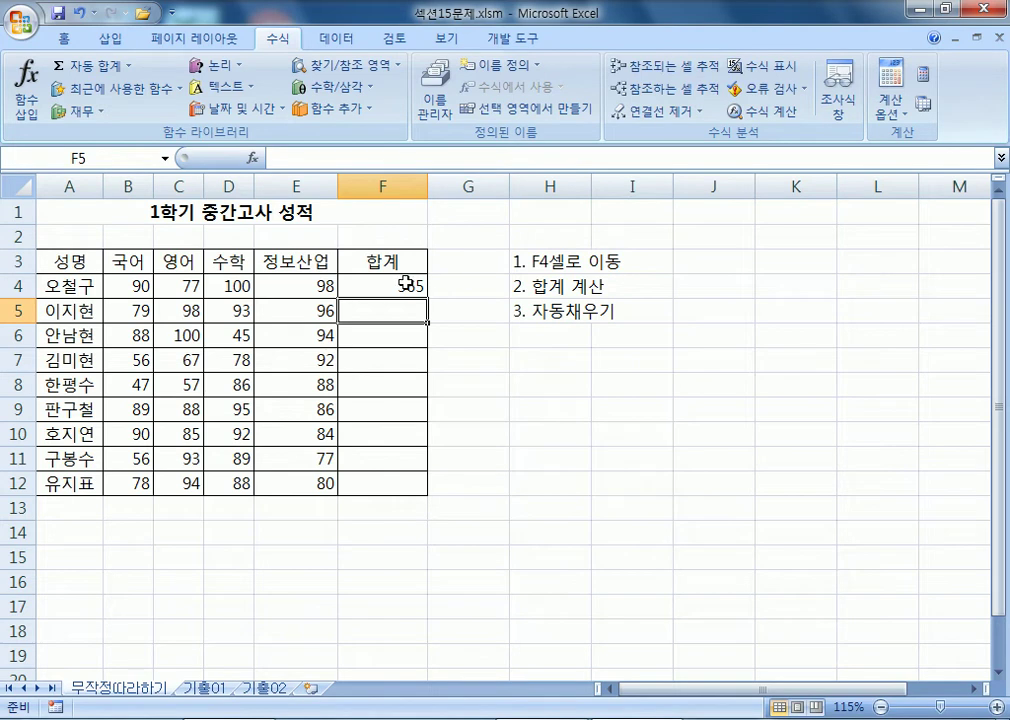
AutoFill the SUM formula from F4 down through F12.
left_click(375, 283)
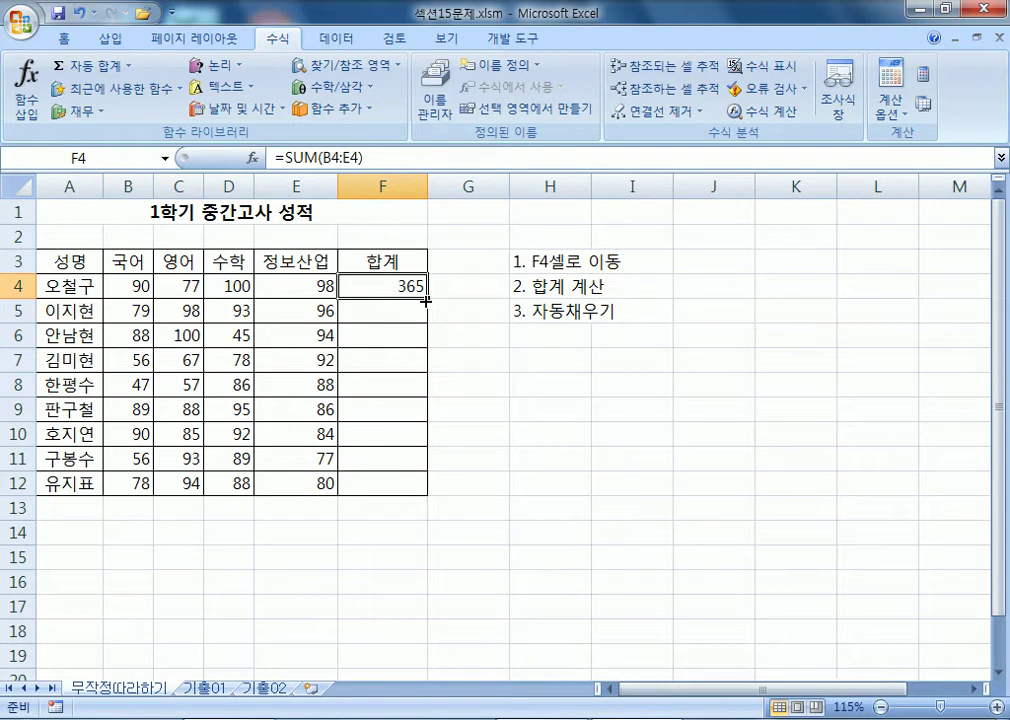
left_click_drag(426, 298, 426, 492)
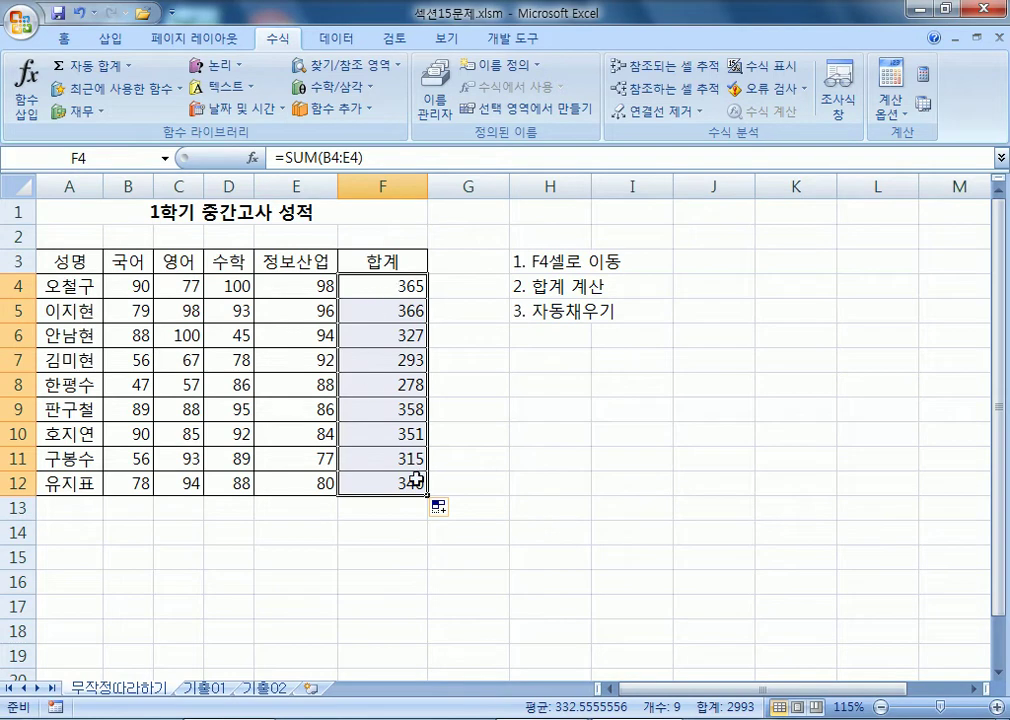
left_click(470, 316)
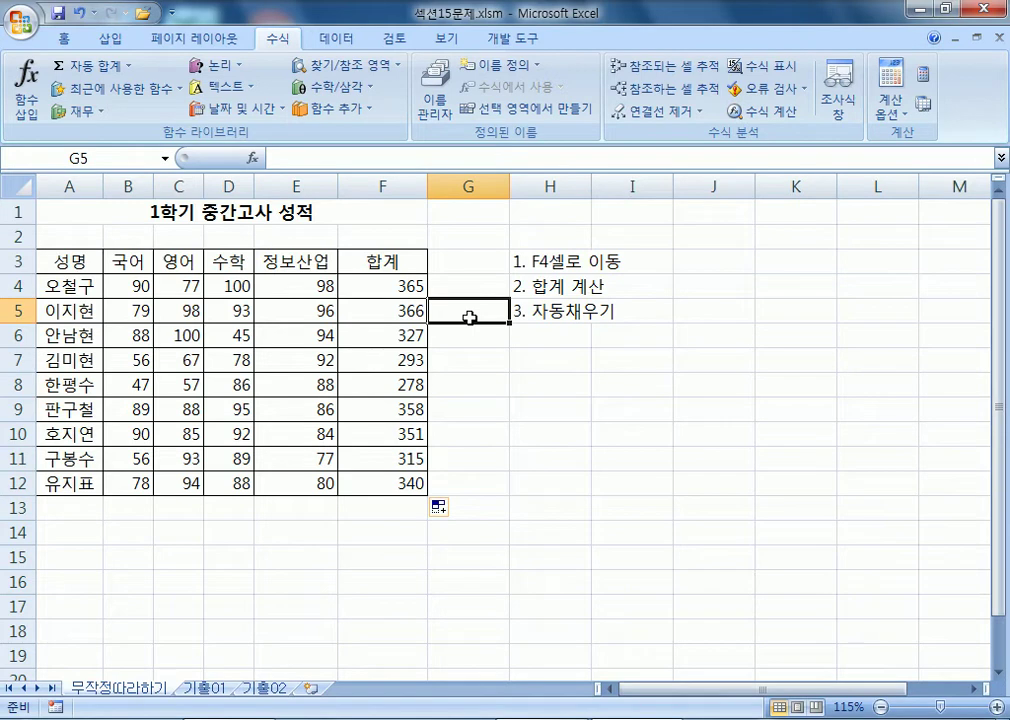
Highlight the subject score columns and the totals in F4:F12 to review what was calculated.
left_click_drag(125, 286, 120, 438)
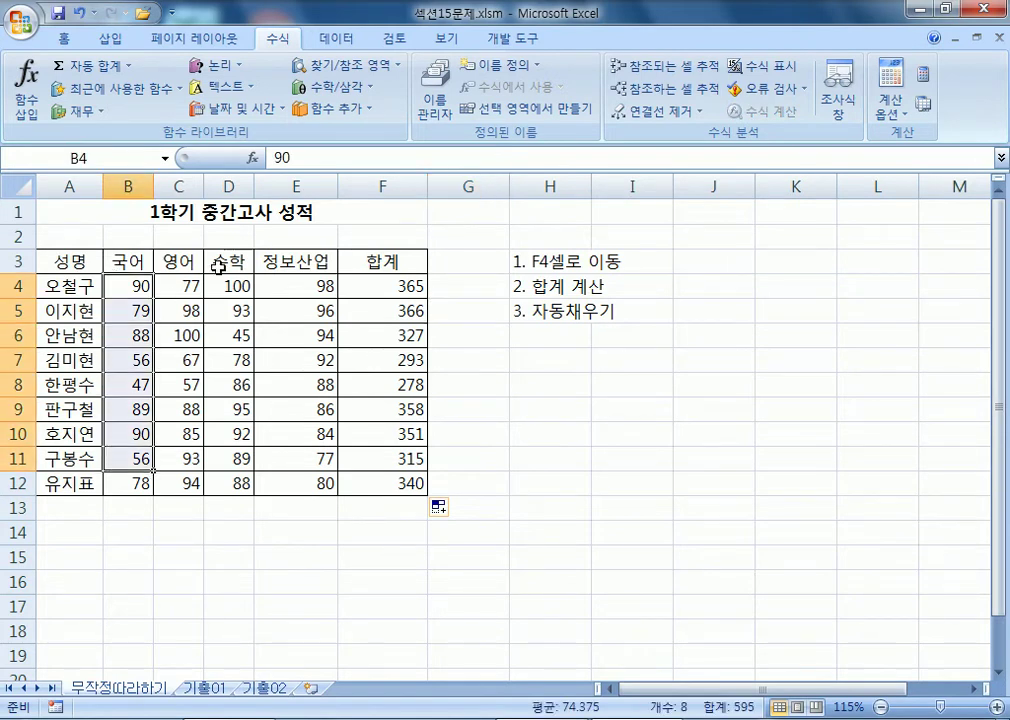
left_click_drag(214, 283, 310, 436)
left_click_drag(171, 212, 420, 489)
left_click(420, 289)
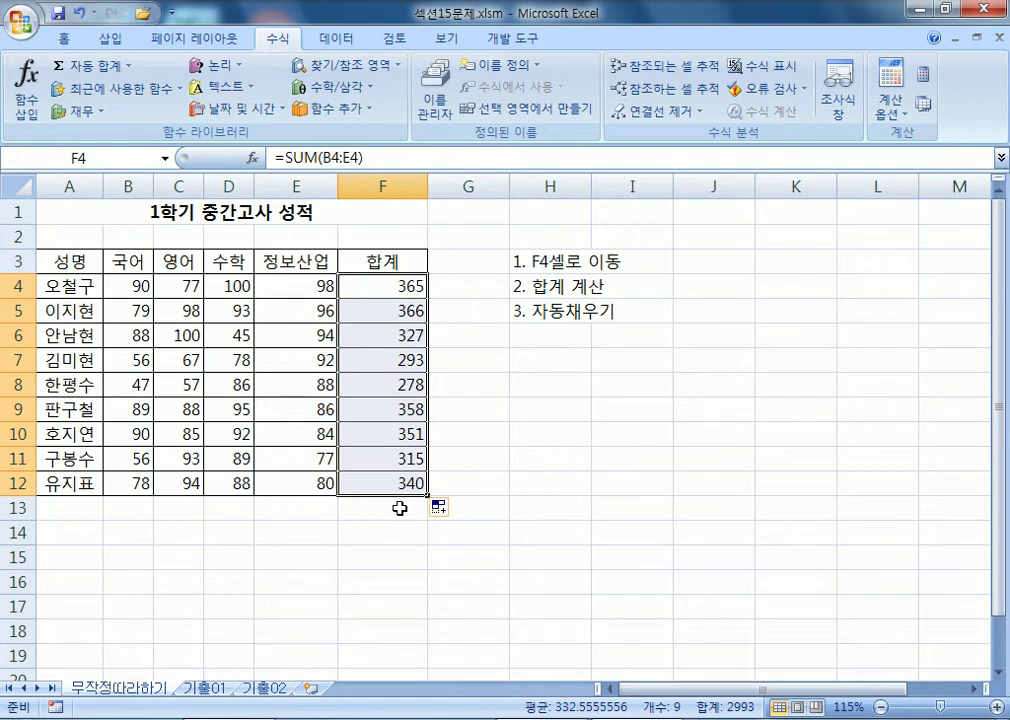
Clear the totals from F4:F12.
left_click(397, 506)
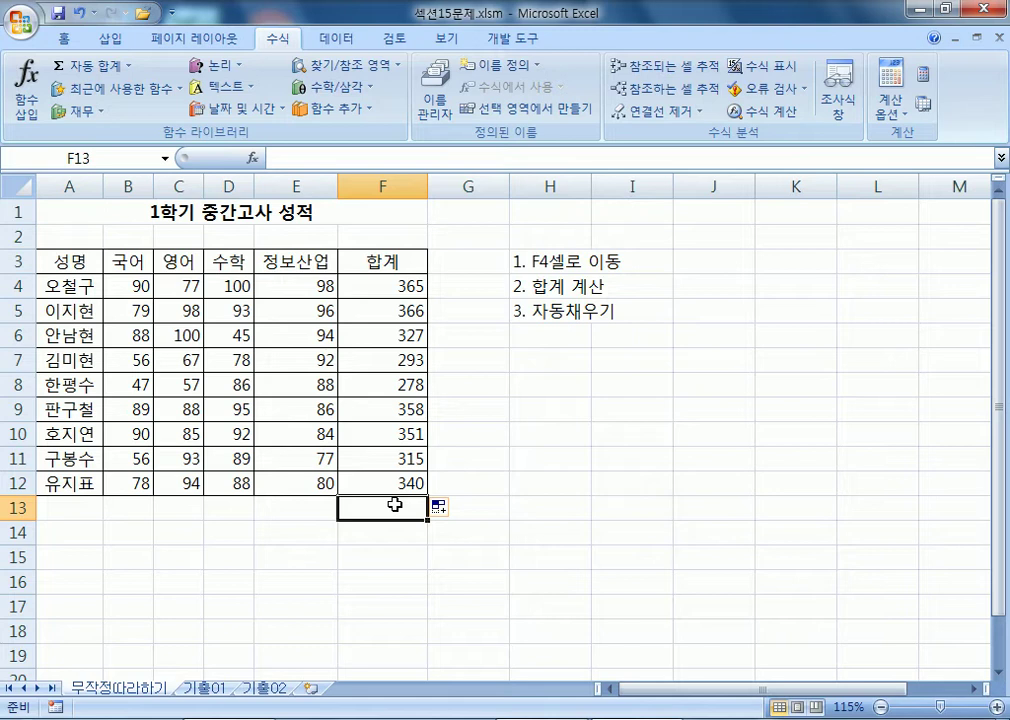
left_click_drag(395, 285, 397, 482)
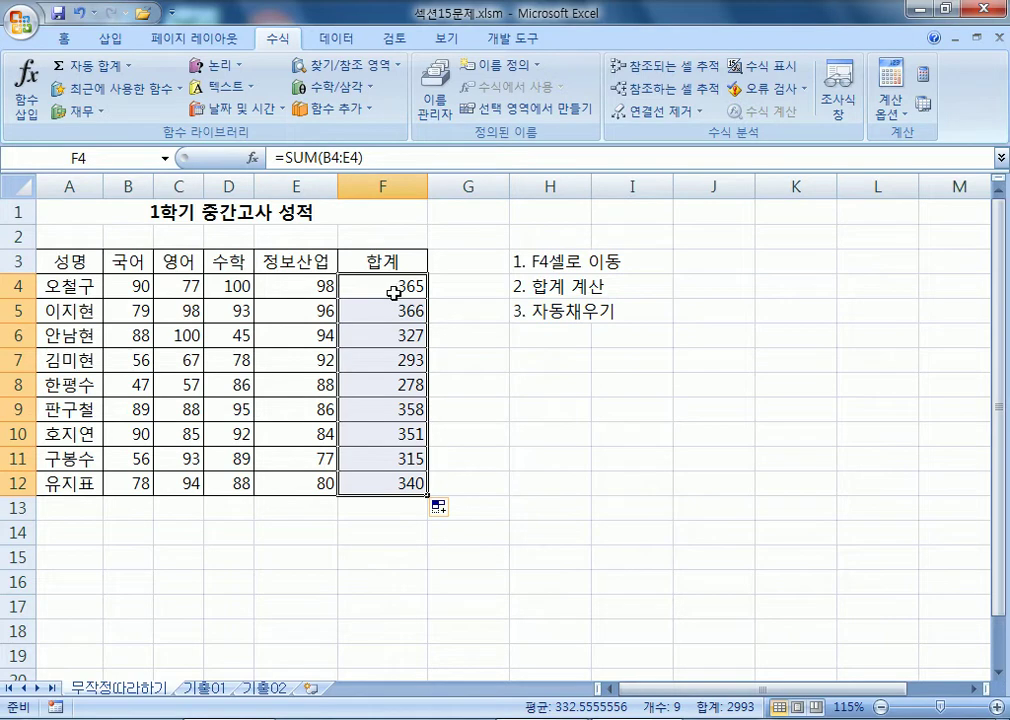
key("Delete")
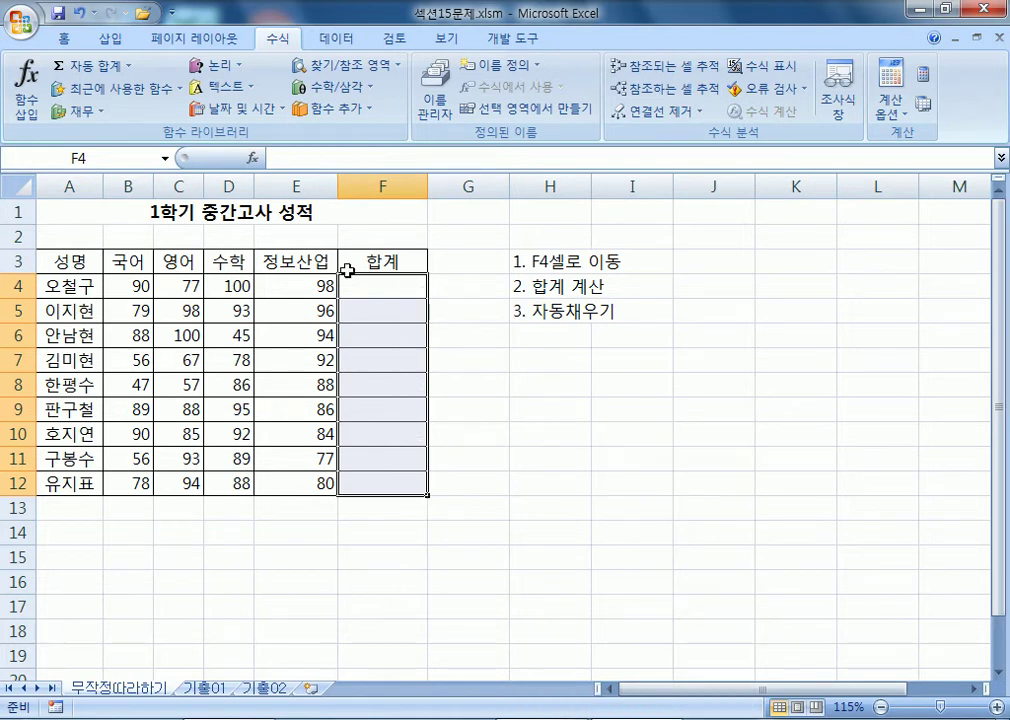
From title cell A1, start recording a macro named 합계, stored in the current workbook (현재 통합 문서).
left_click(185, 219)
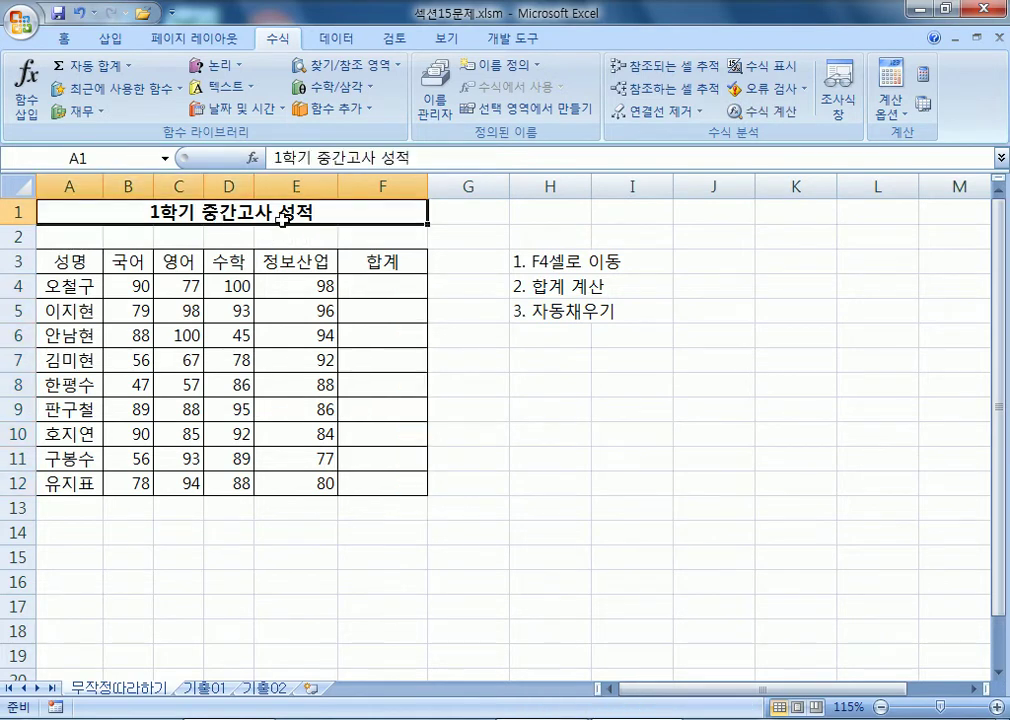
left_click(519, 40)
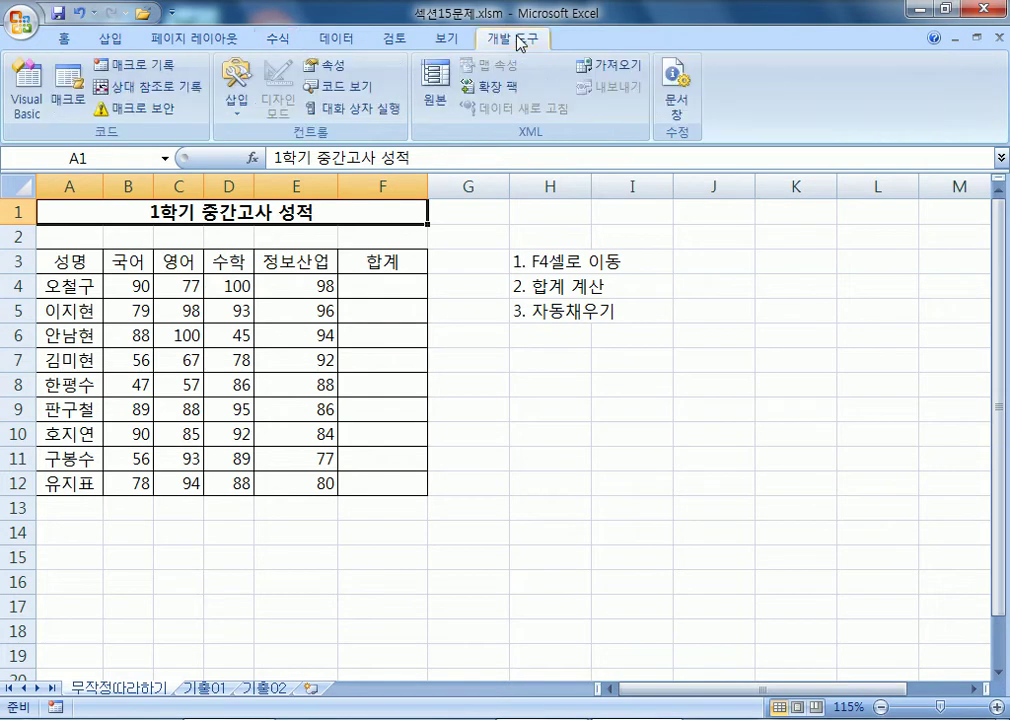
left_click(144, 72)
left_click_drag(483, 207, 536, 173)
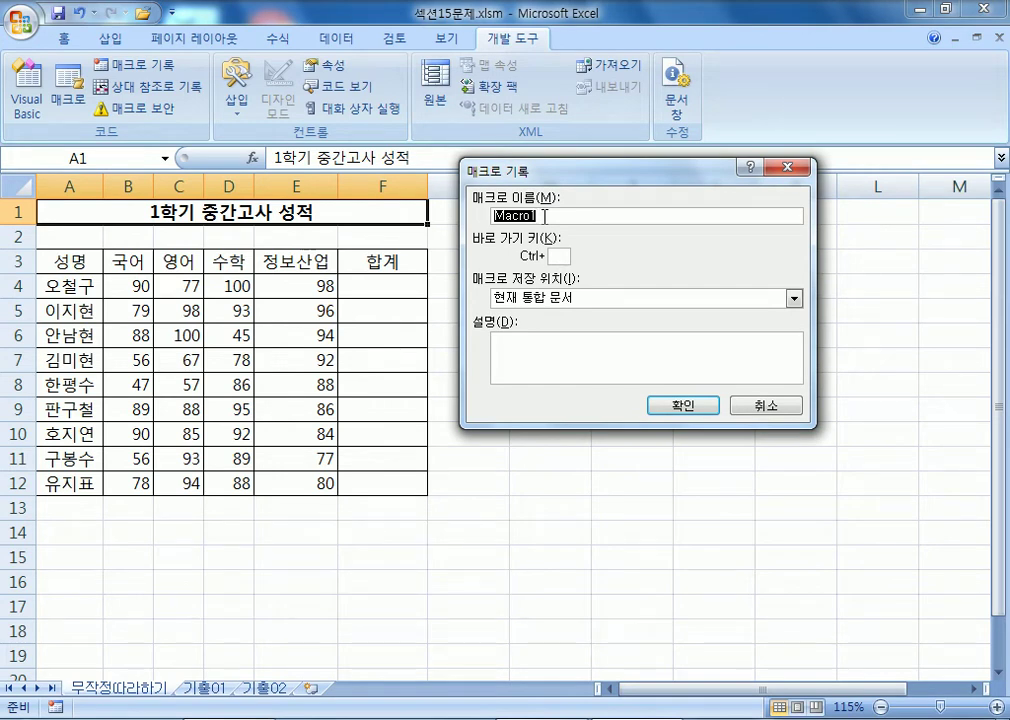
type("합ㄱㅖ")
key("BackSpace")
key("BackSpace")
key("BackSpace")
type("합ㄱㅖ")
left_click_drag(551, 171, 577, 98)
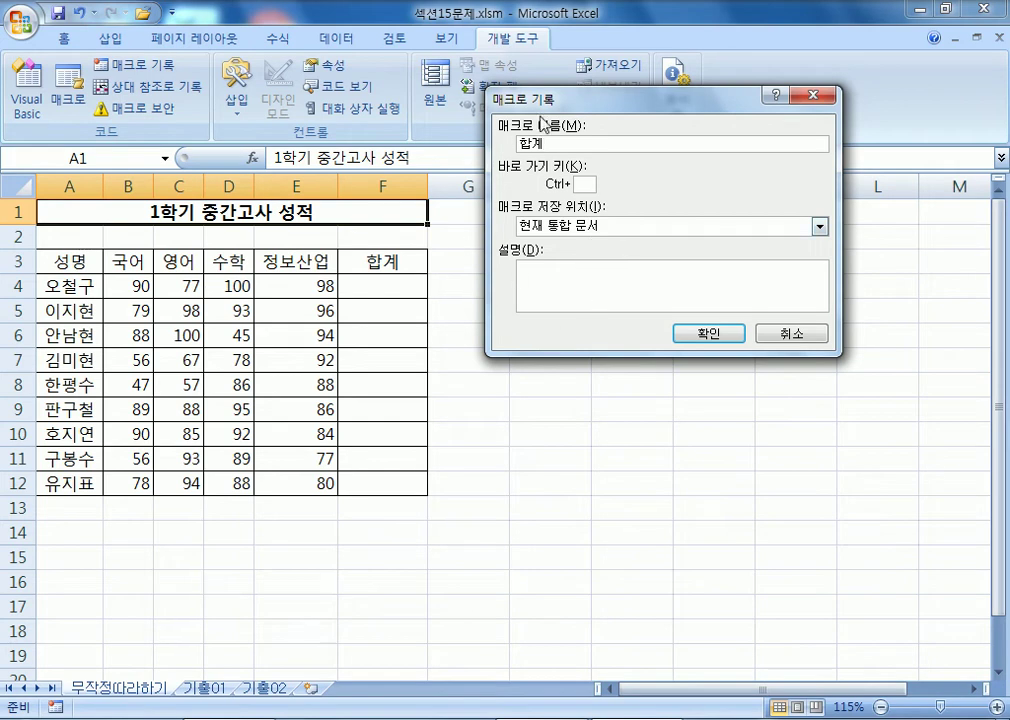
left_click(710, 334)
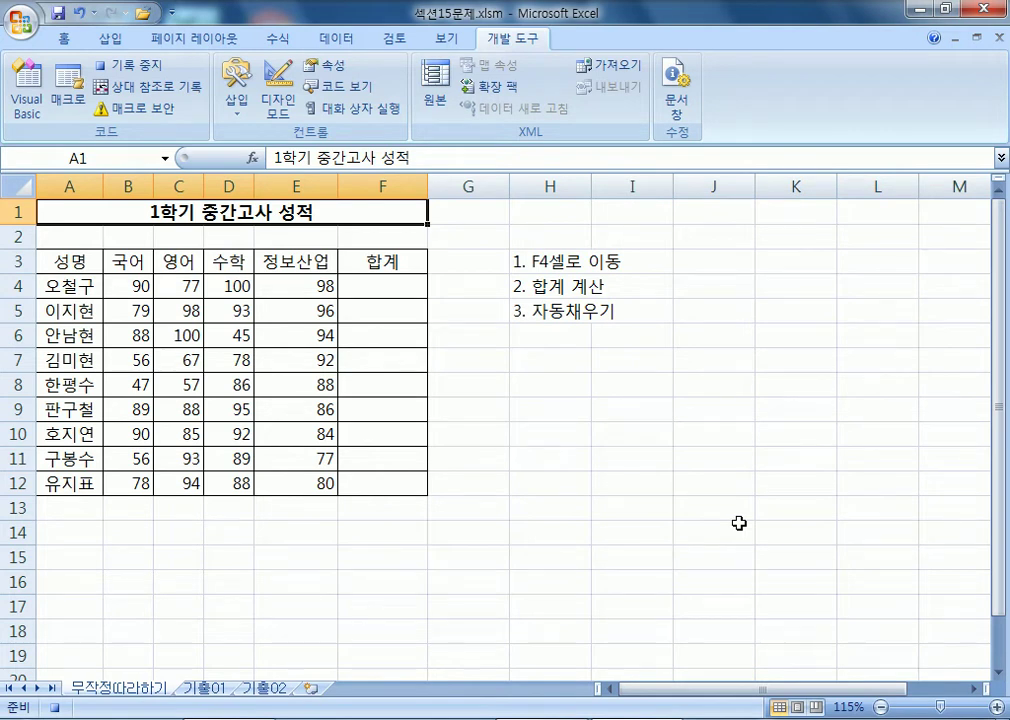
While recording, go to cell F4 and enter the formula =SUM(B4:E4).
left_click(380, 285)
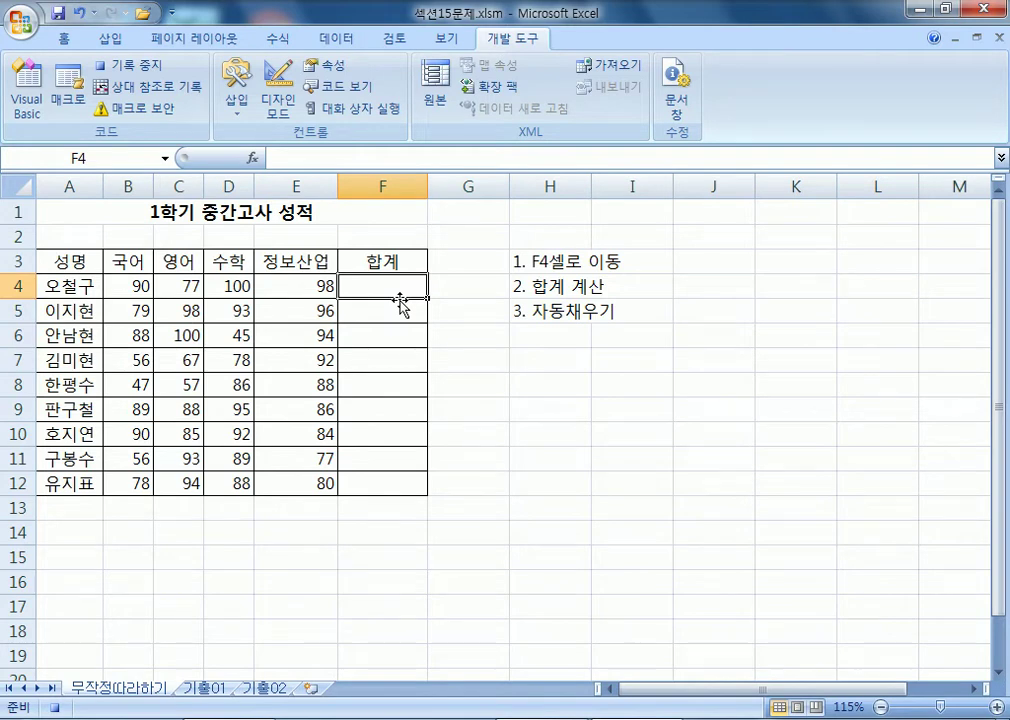
type("=")
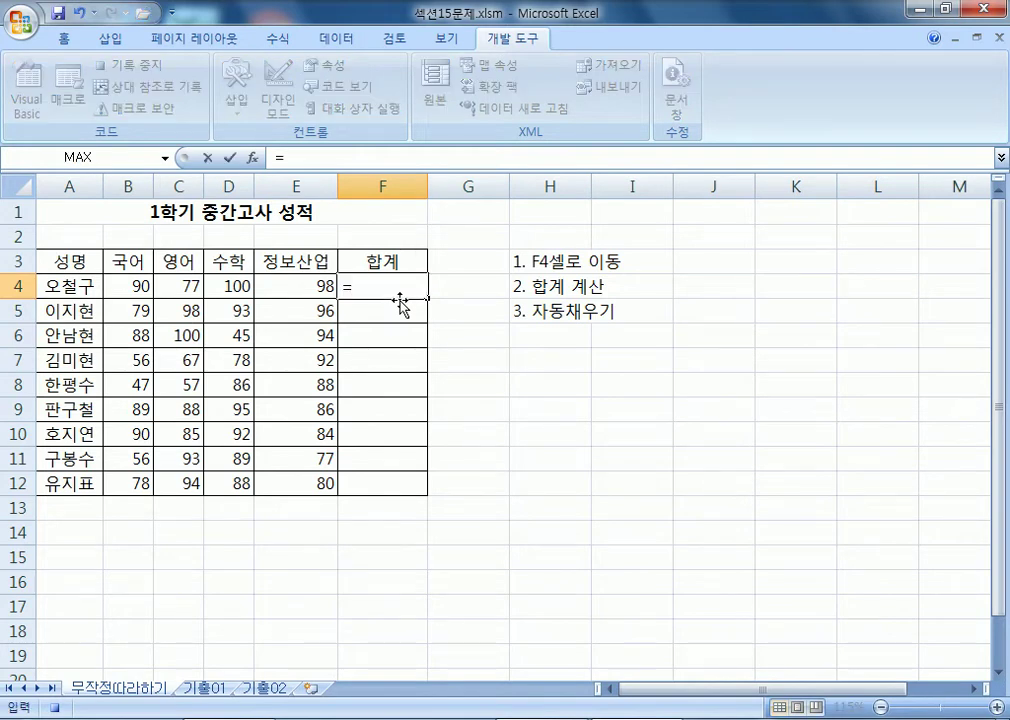
type("SUM")
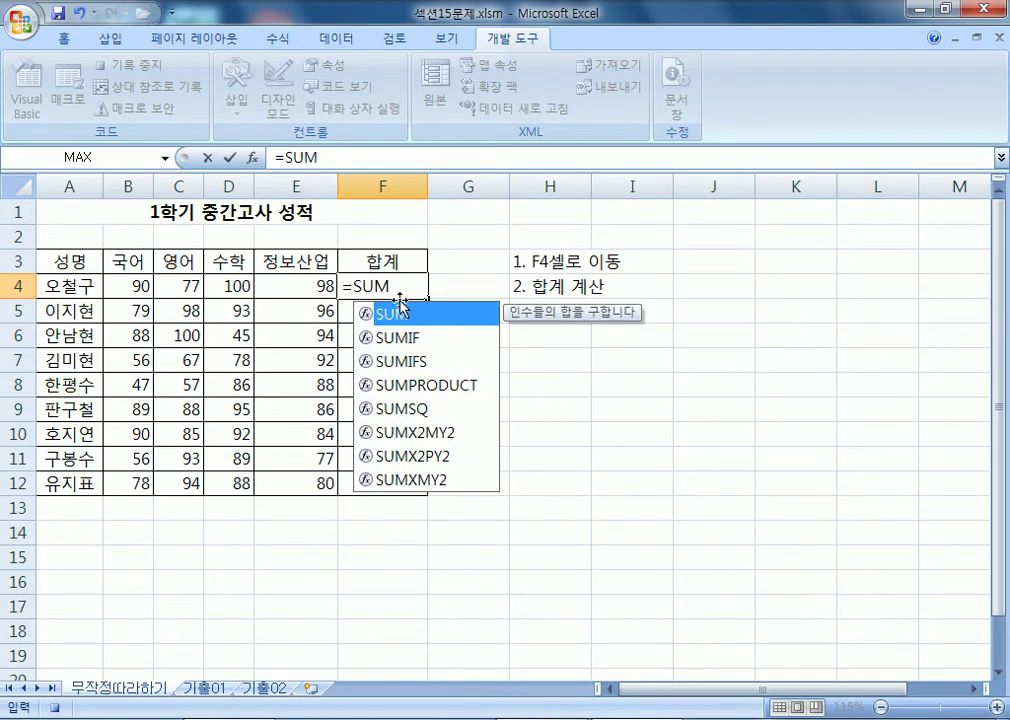
type("(")
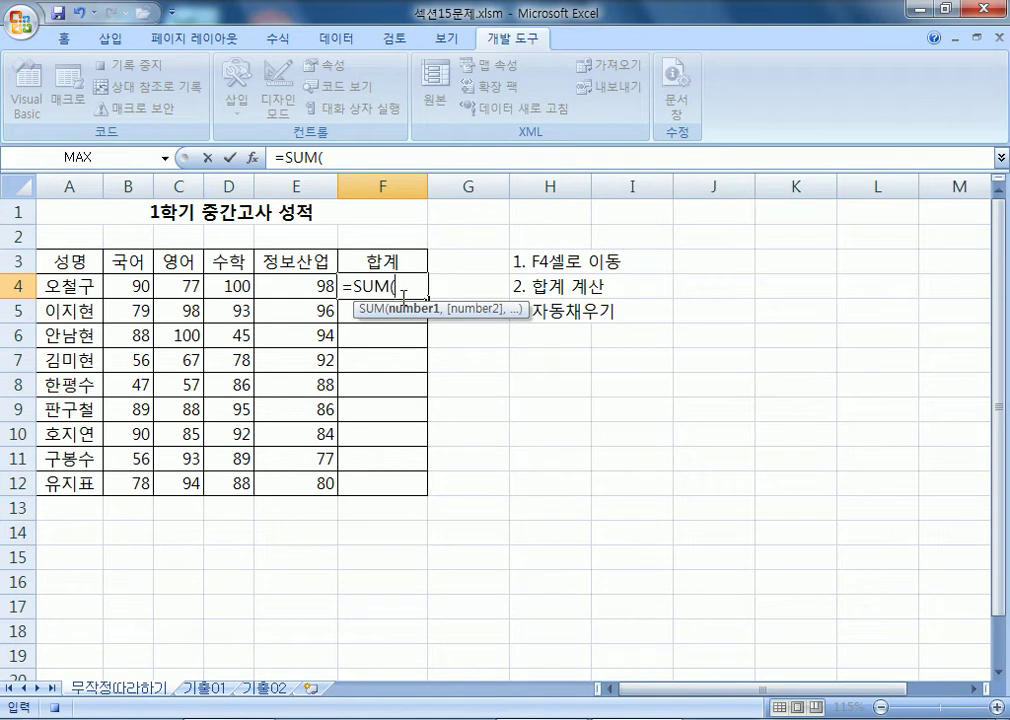
left_click_drag(121, 287, 286, 288)
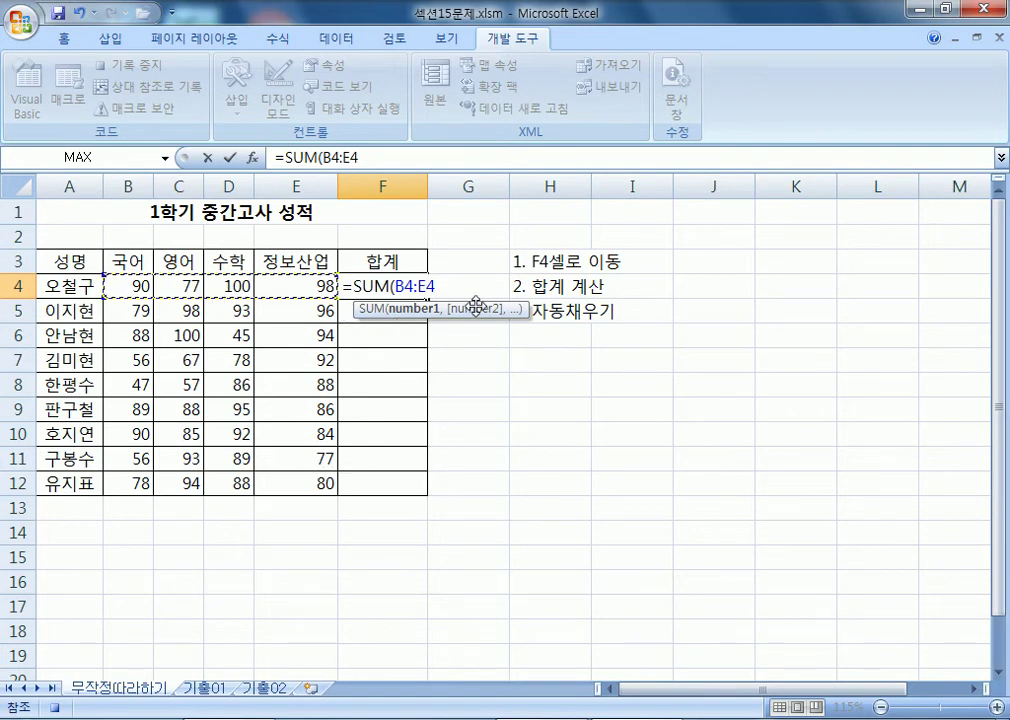
type(")")
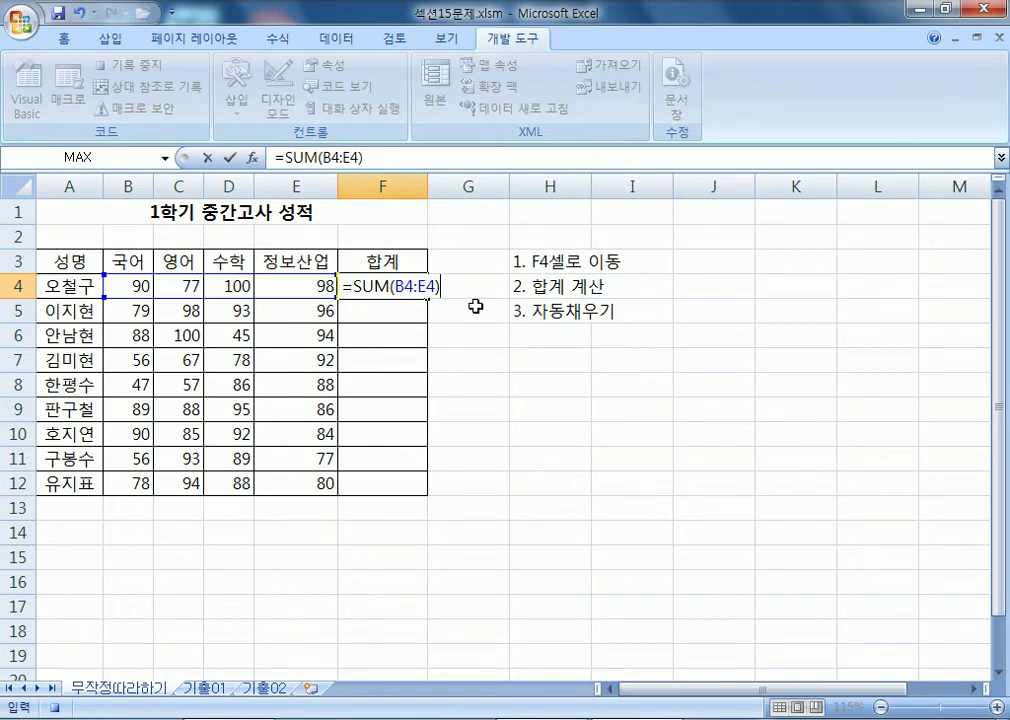
key("Return")
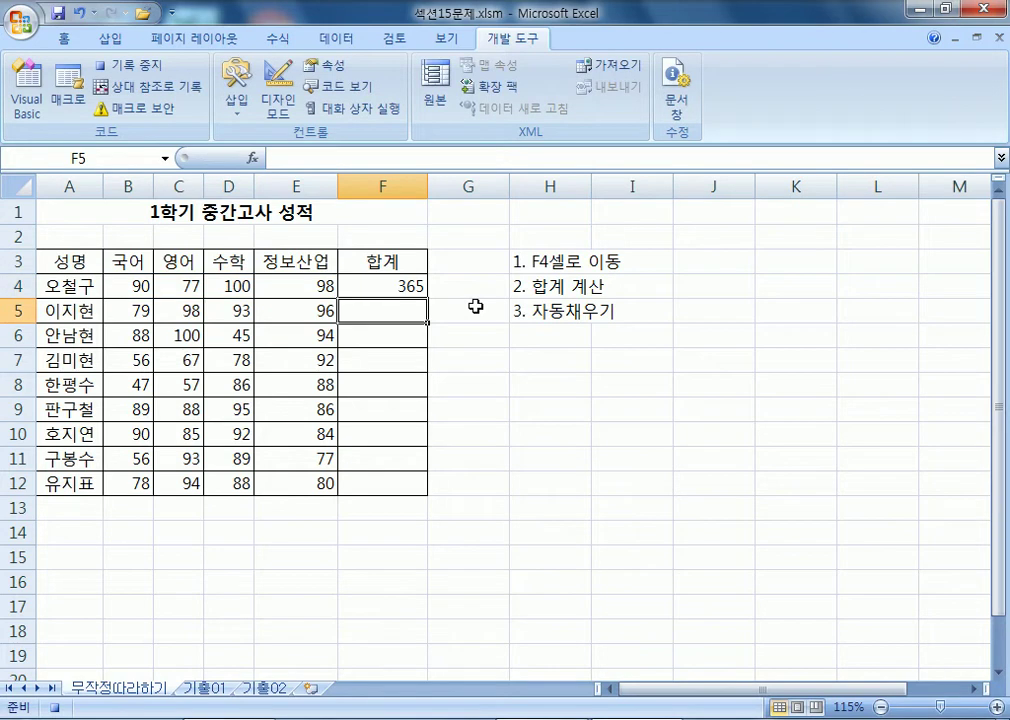
Fill the F4 total down through F12 and stop the macro recording.
left_click(395, 285)
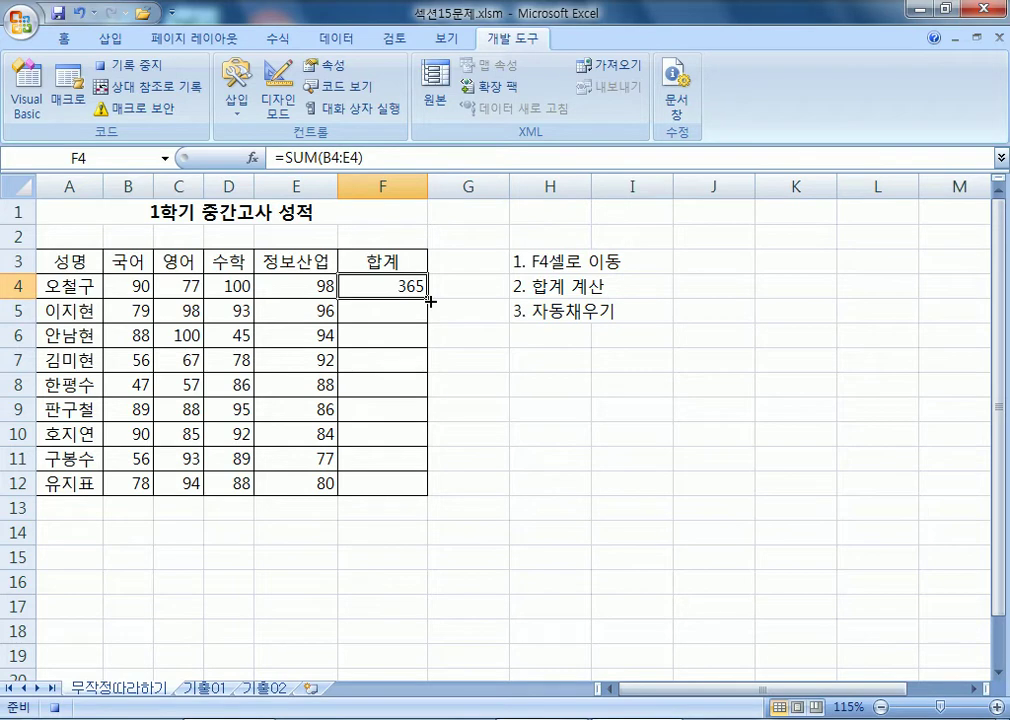
left_click_drag(429, 300, 431, 492)
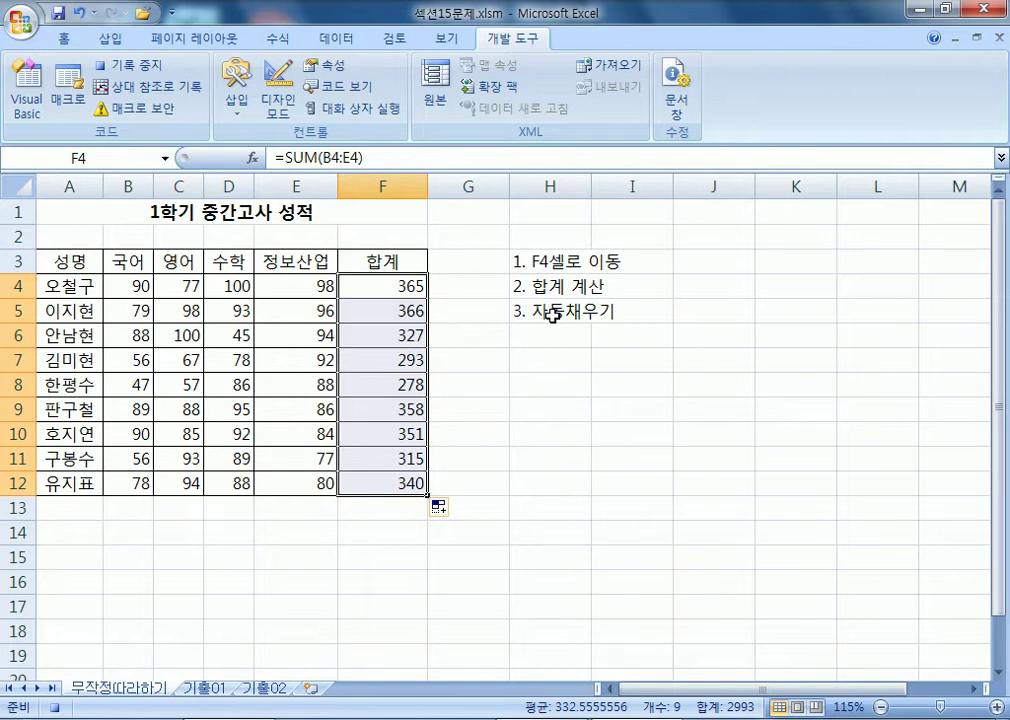
left_click(150, 68)
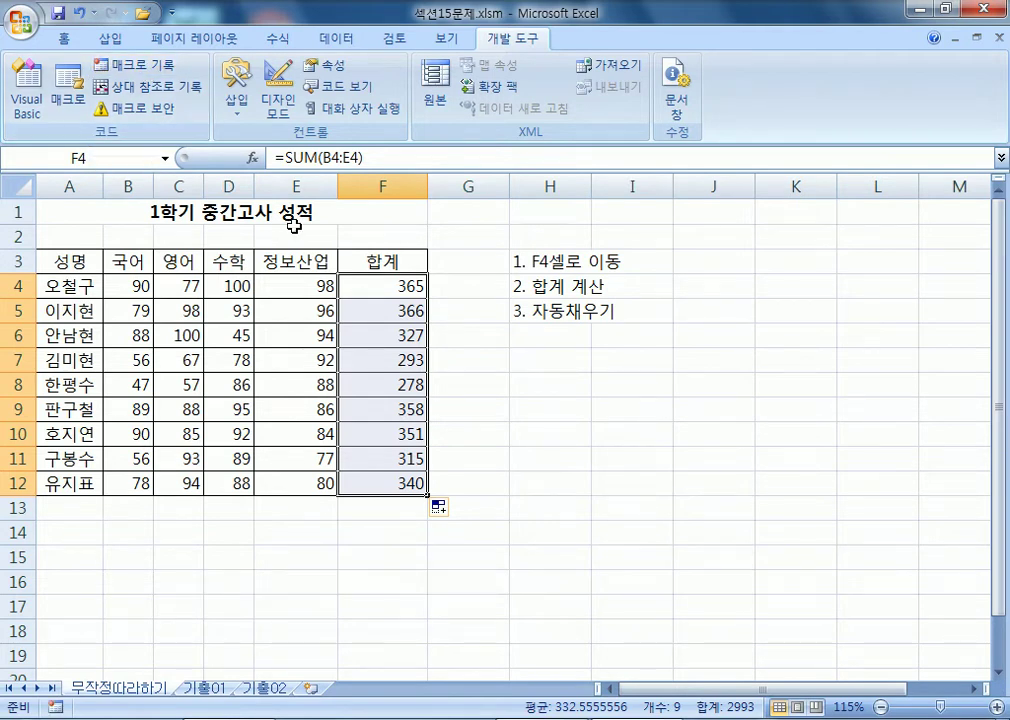
Enter the heading "구분 동작" in cell H2, above the three listed steps.
left_click(548, 238)
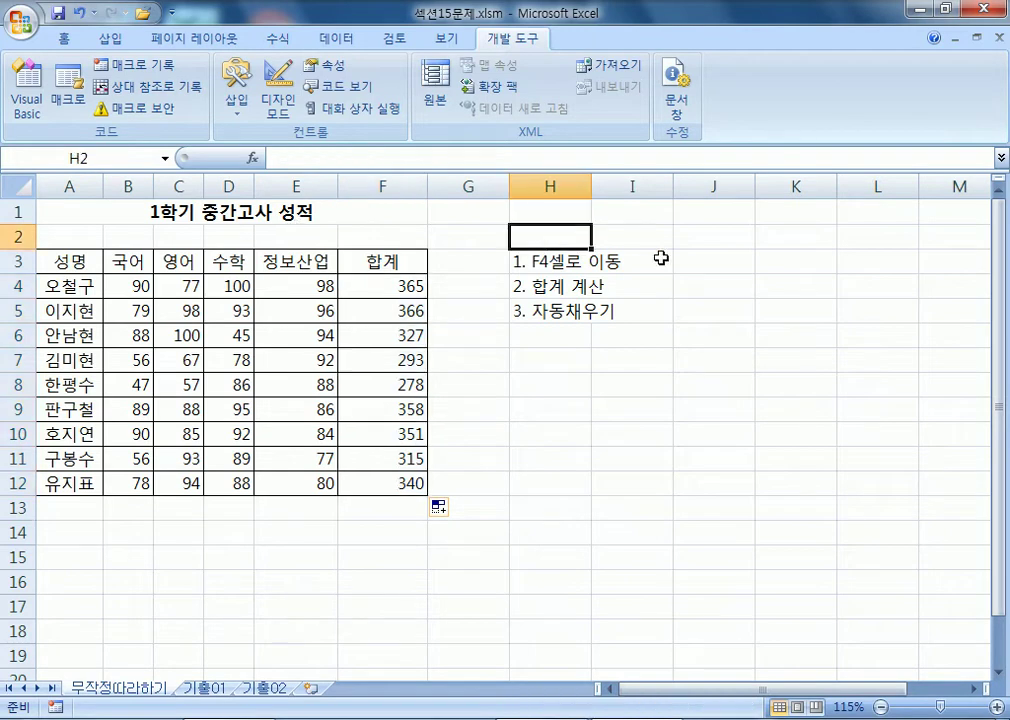
type("RNQNS")
key("BackSpace")
key("BackSpace")
key("BackSpace")
key("BackSpace")
key("BackSpace")
key("Hangul")
type("구분 ")
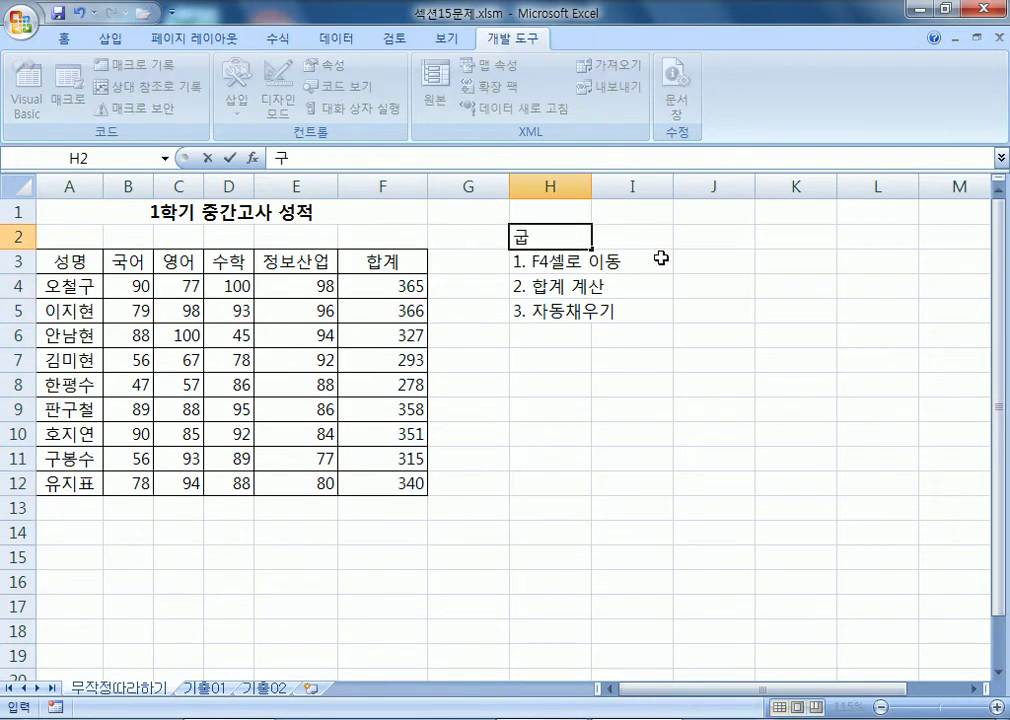
type("동작")
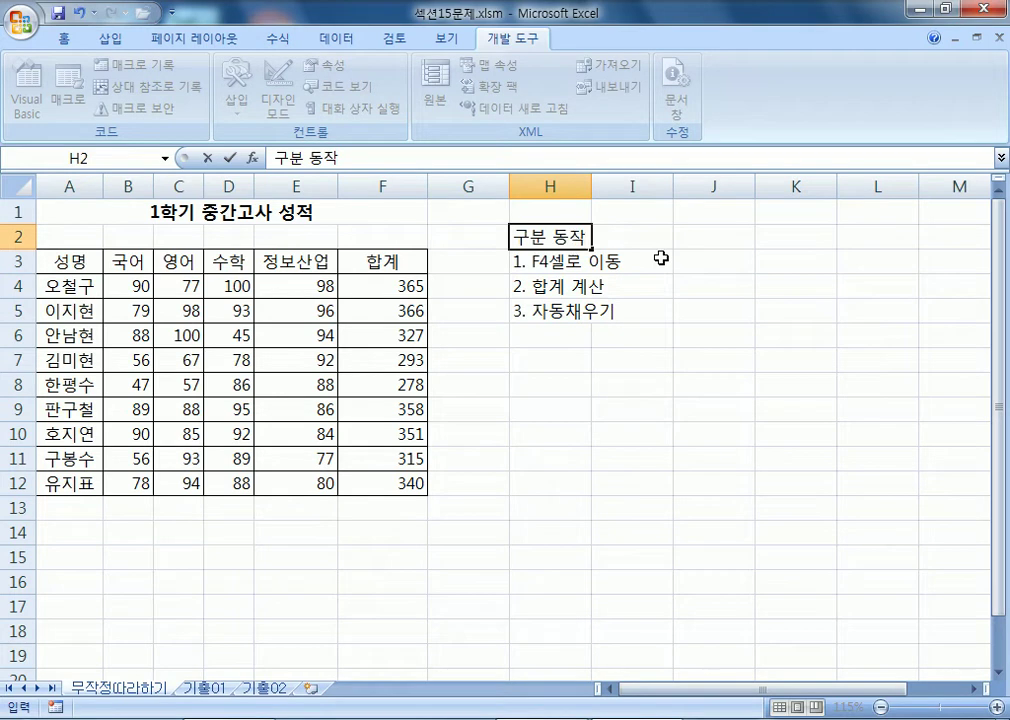
key("Return")
Enter the heading "연속 동작" in cell H7 and "매크로" in cell H8, below the three listed steps.
key("Return")
key("Return")
key("Return")
key("Return")
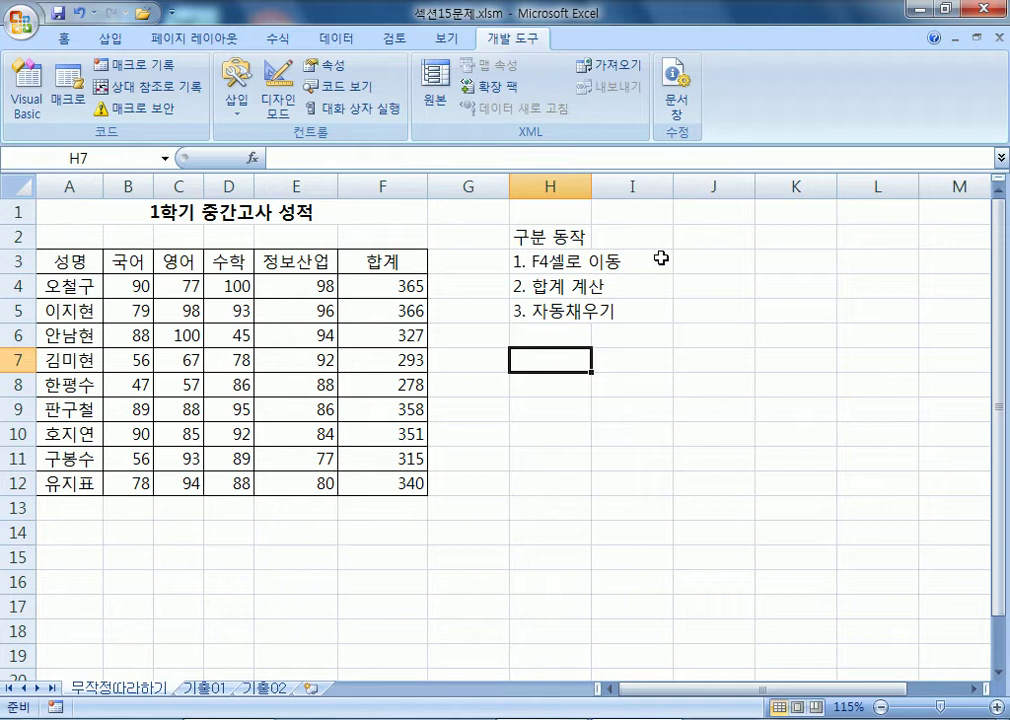
type("연속동작")
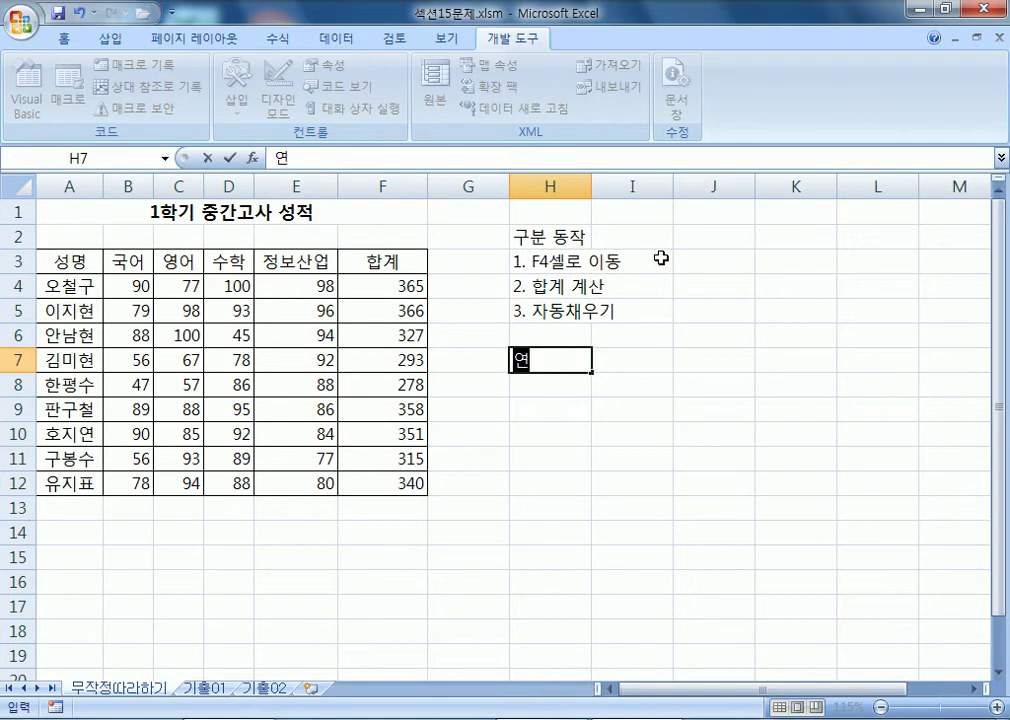
key("Left")
key("Left")
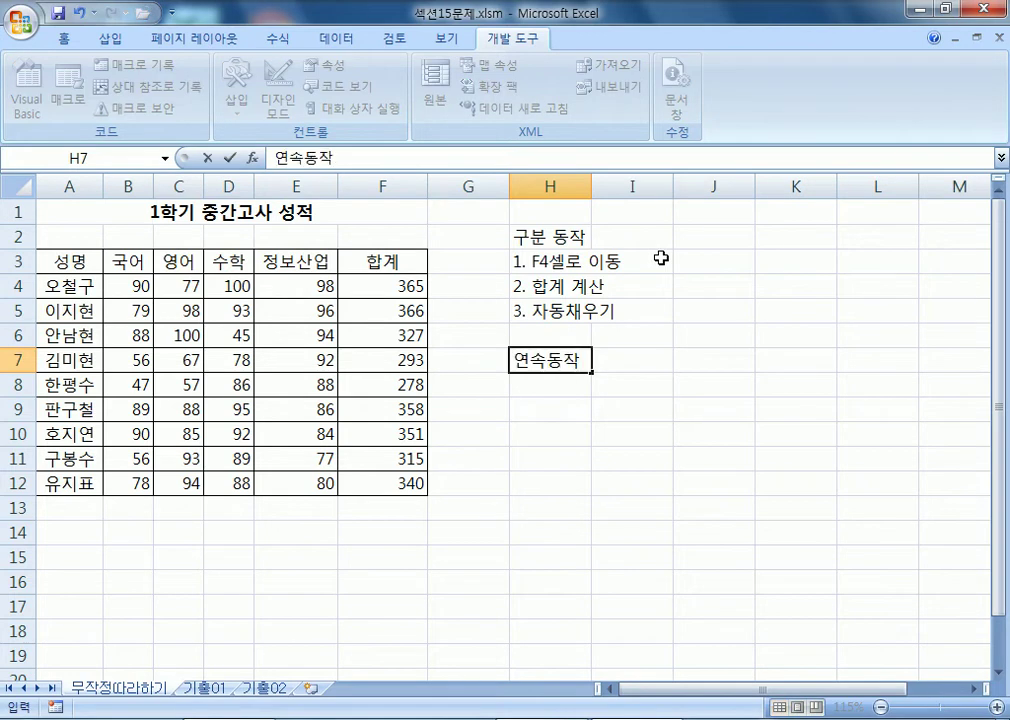
key("Return")
type("매크로")
key("Return")
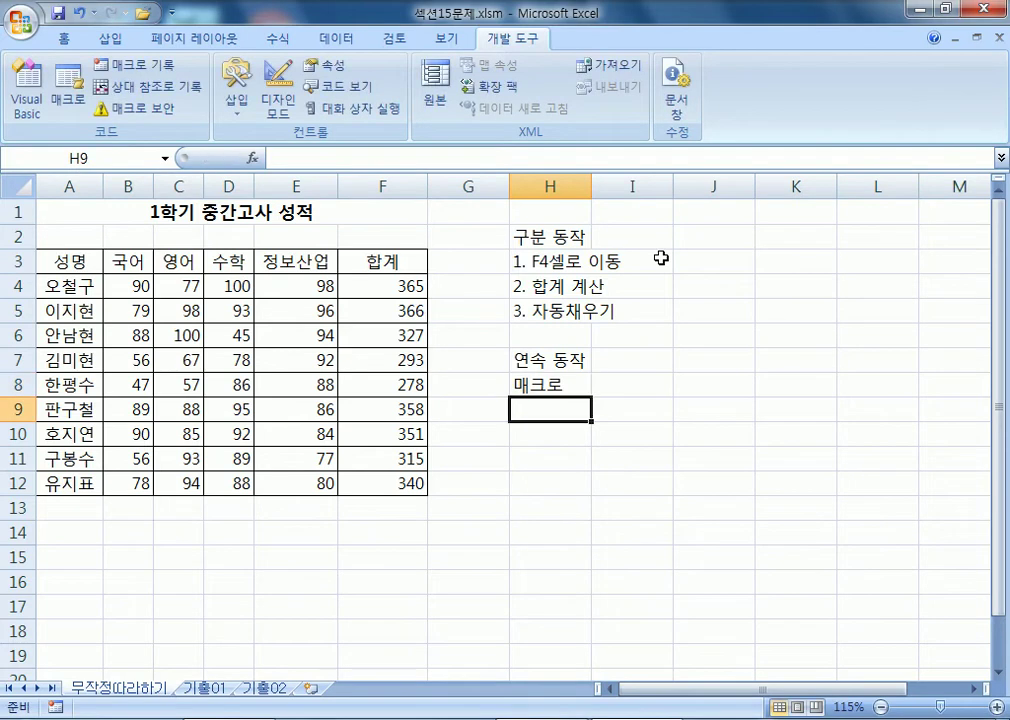
Clear the totals in F4:F12 and move to the empty cell J4.
left_click_drag(401, 289, 408, 482)
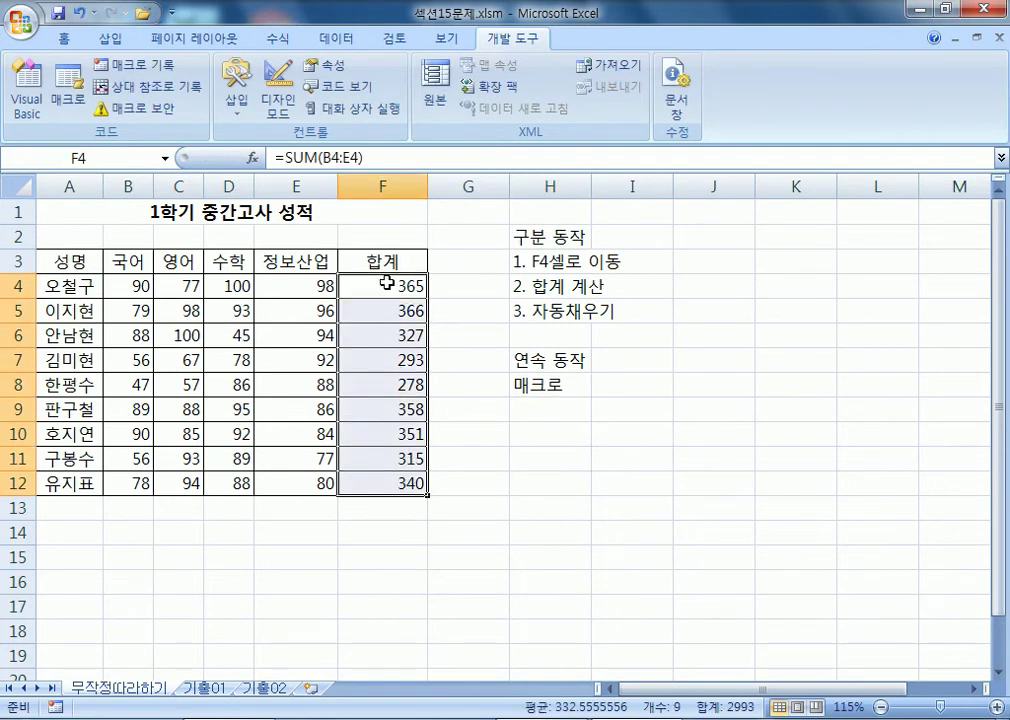
key("Delete")
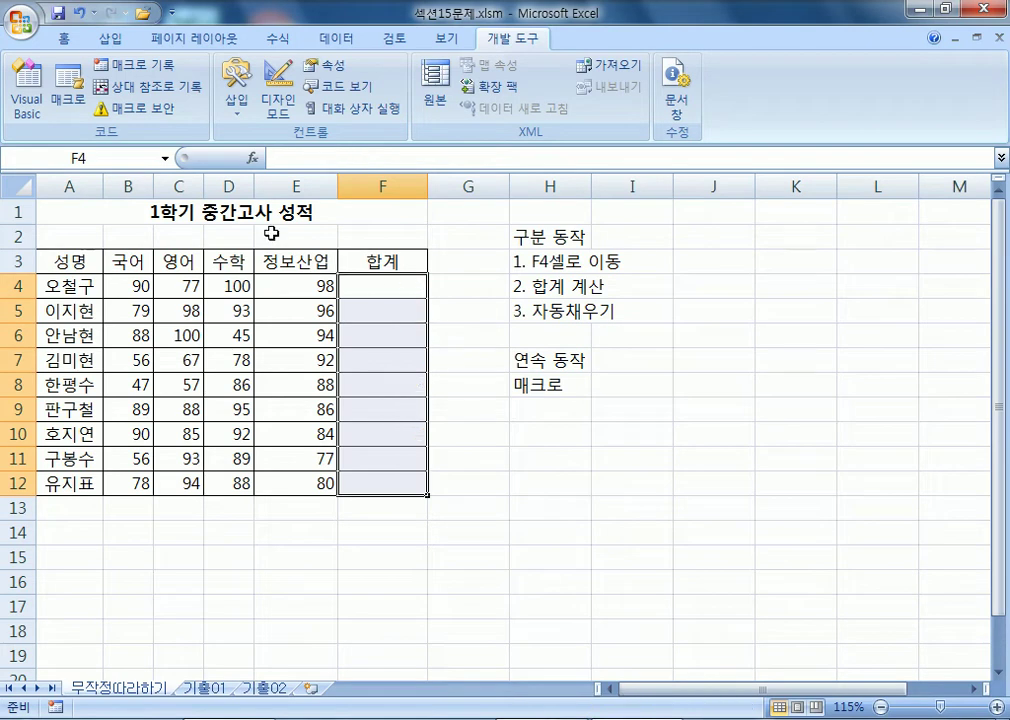
left_click(131, 210)
left_click(832, 478)
left_click(468, 581)
left_click(762, 356)
left_click(683, 285)
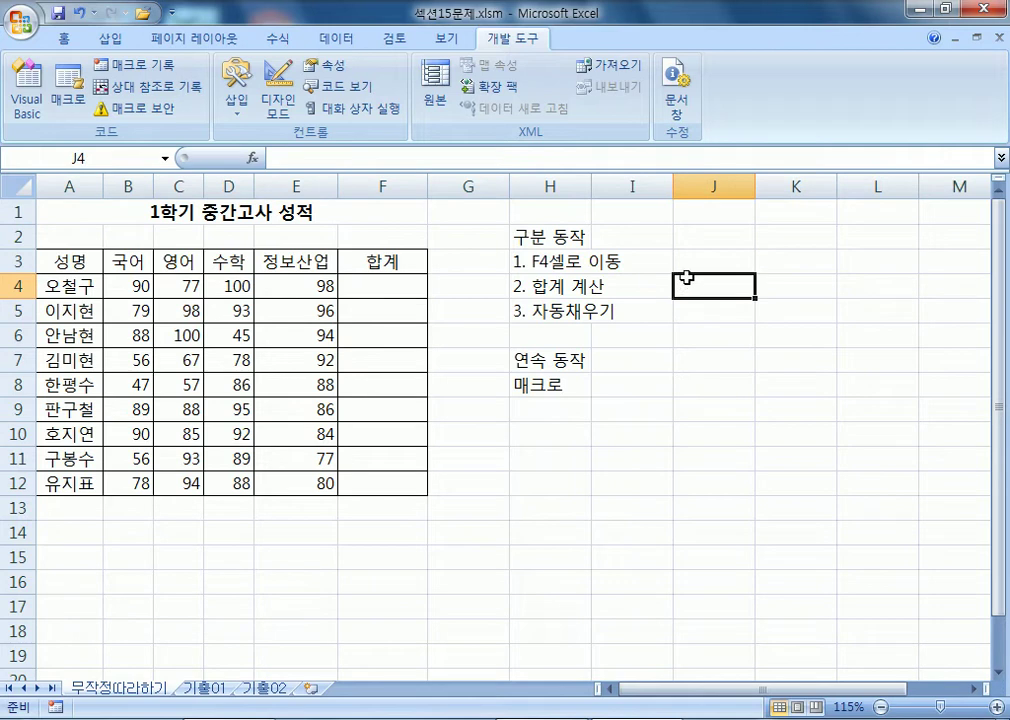
Run the 합계 macro from cell J4 and clear the totals it fills into F4:F12.
left_click(76, 80)
left_click(468, 127)
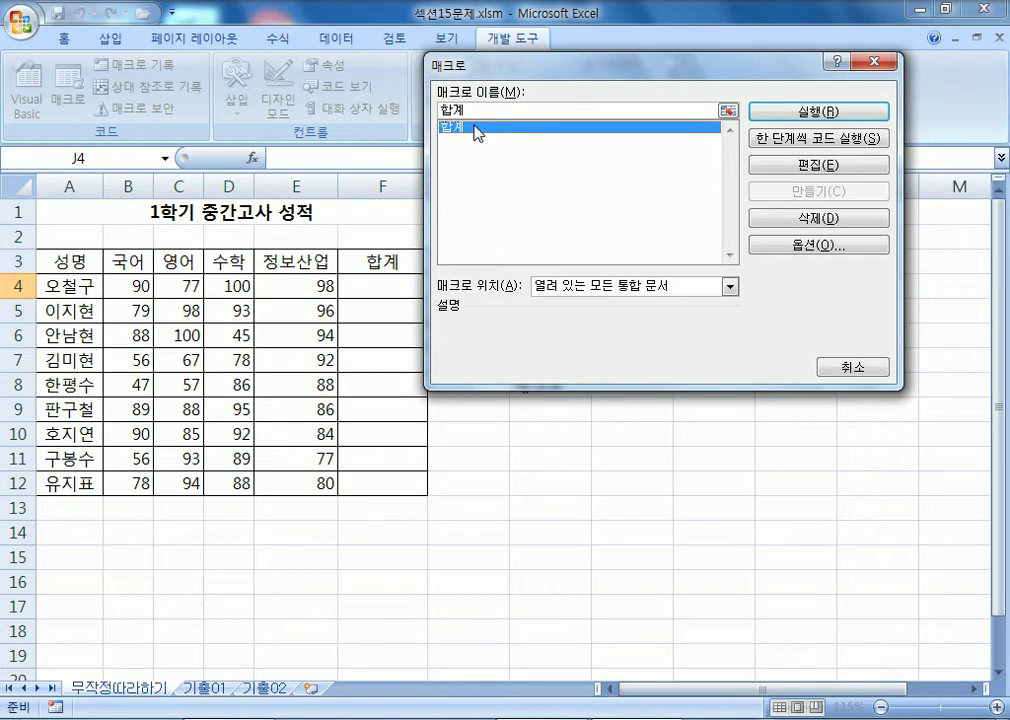
left_click(789, 112)
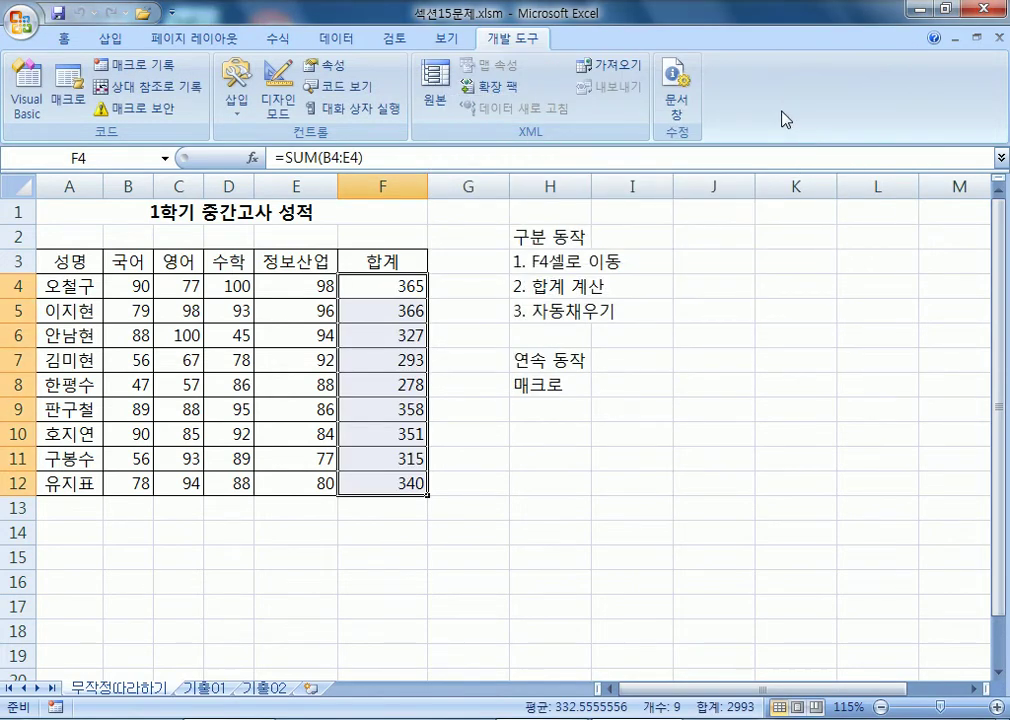
key("Delete")
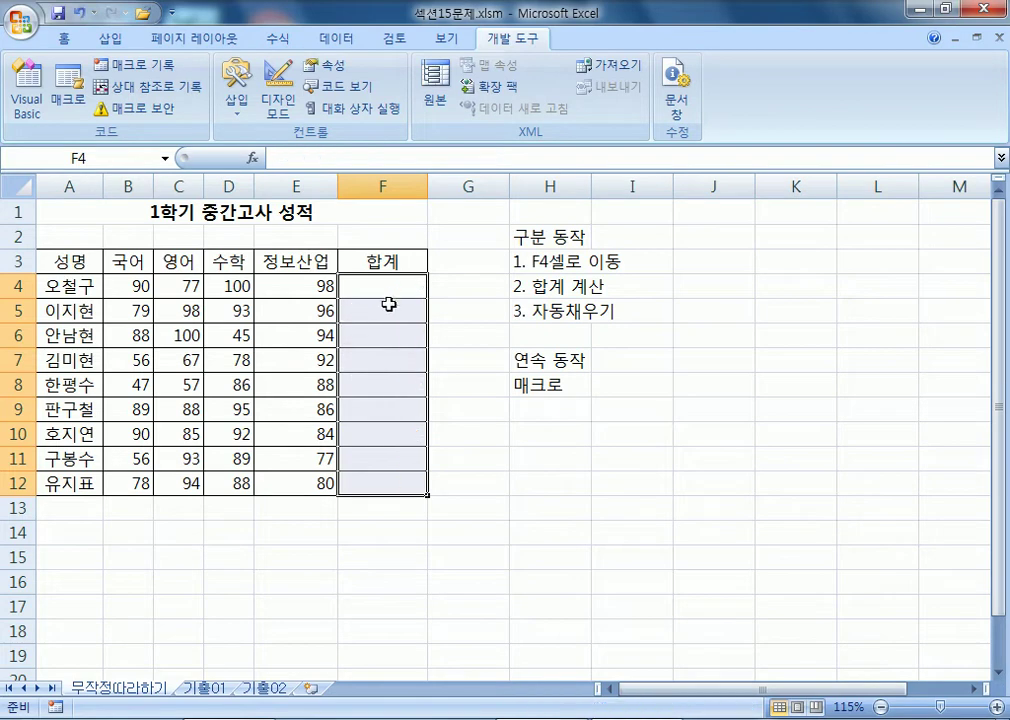
Run the 합계 macro with F4:F12 selected, clear the totals again and move to cell K16.
left_click(68, 92)
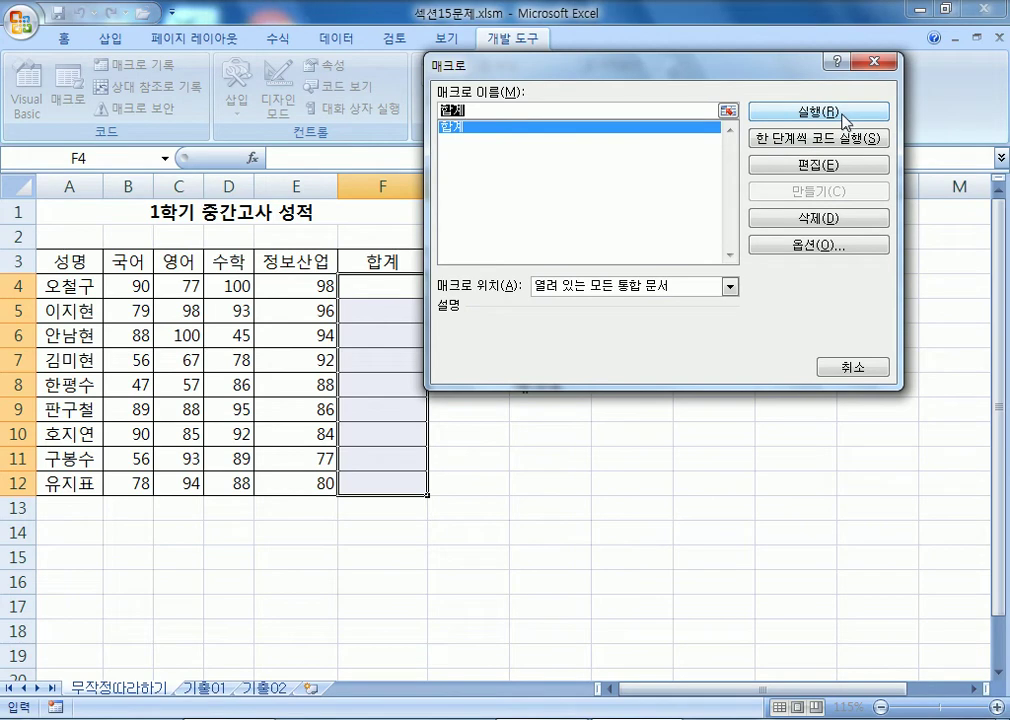
left_click(843, 113)
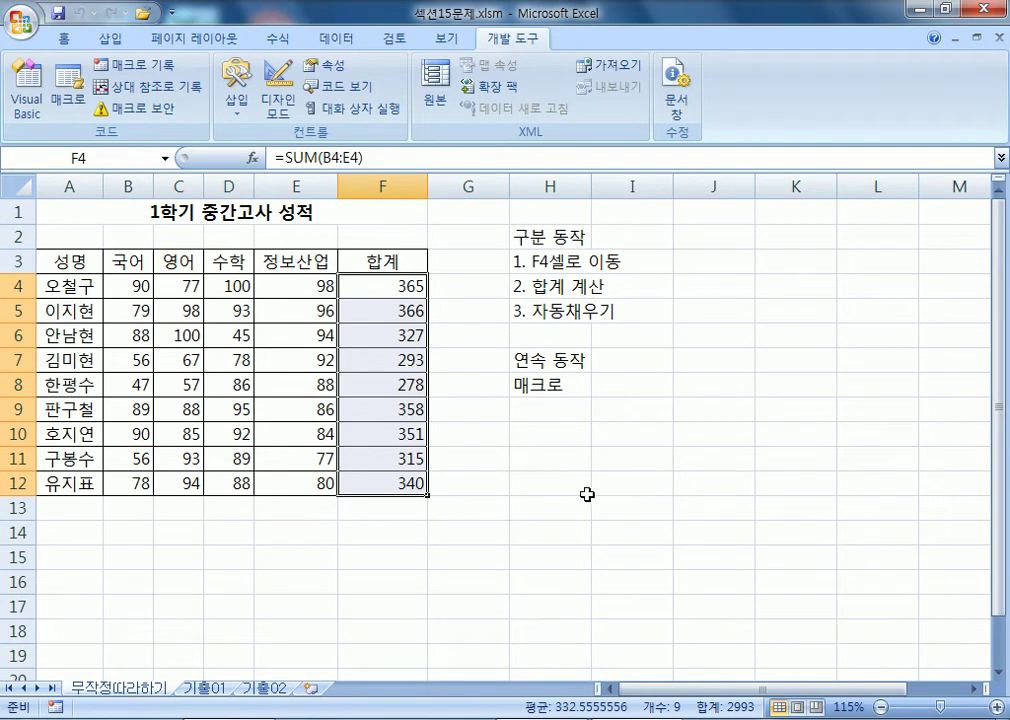
key("Delete")
left_click(809, 580)
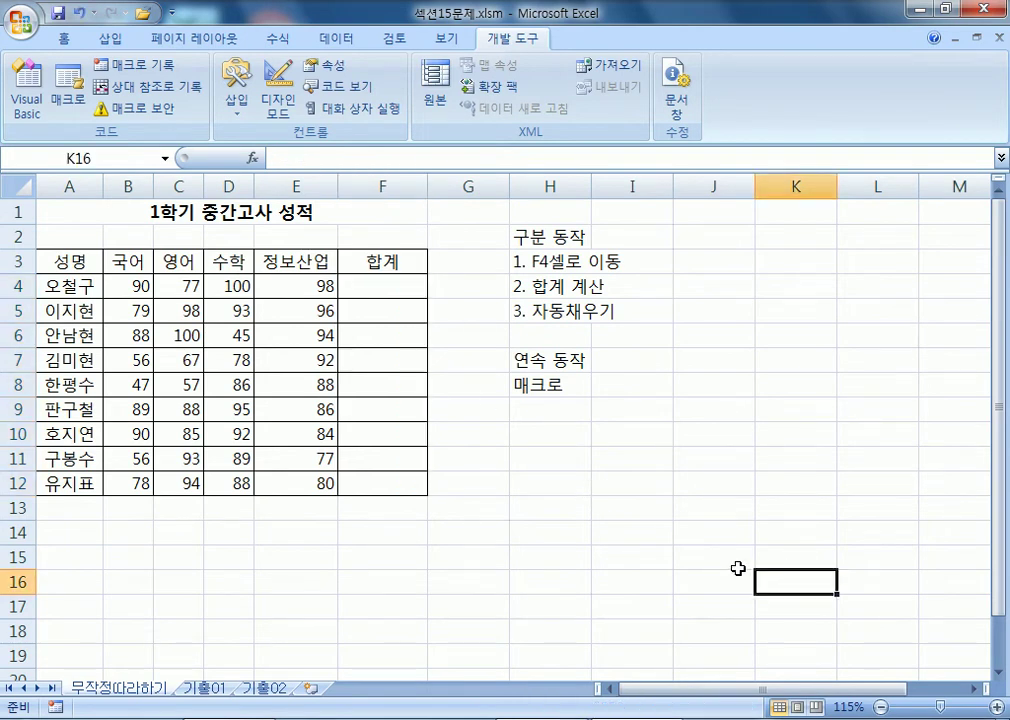
Run the 합계 macro from cell K16 and clear the totals in F4:F12.
left_click(77, 92)
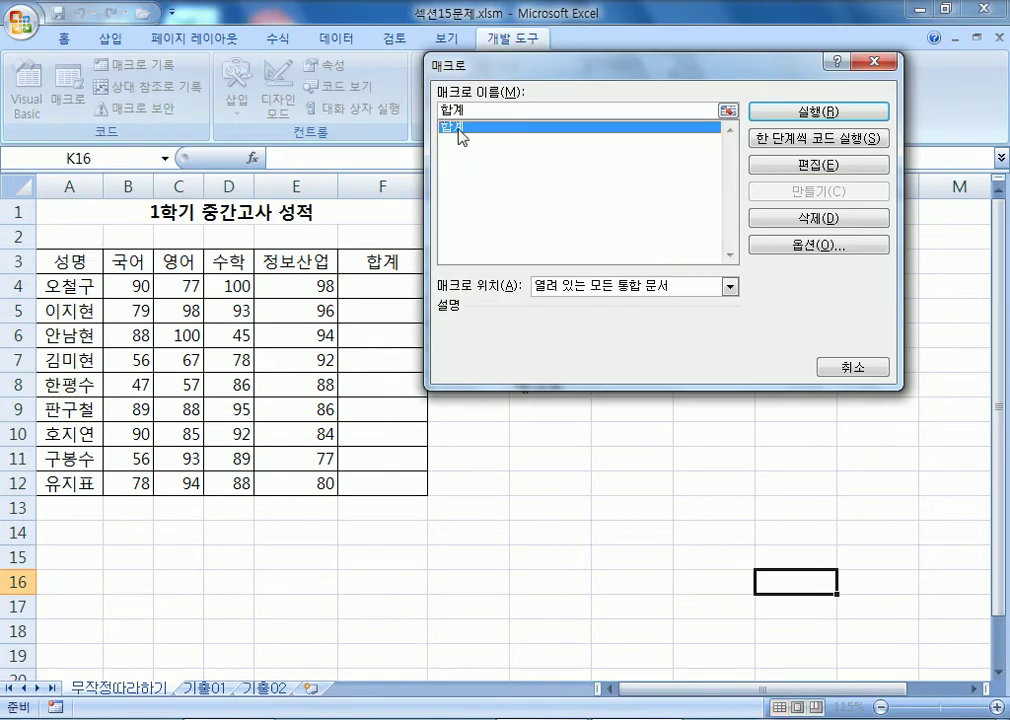
left_click(828, 114)
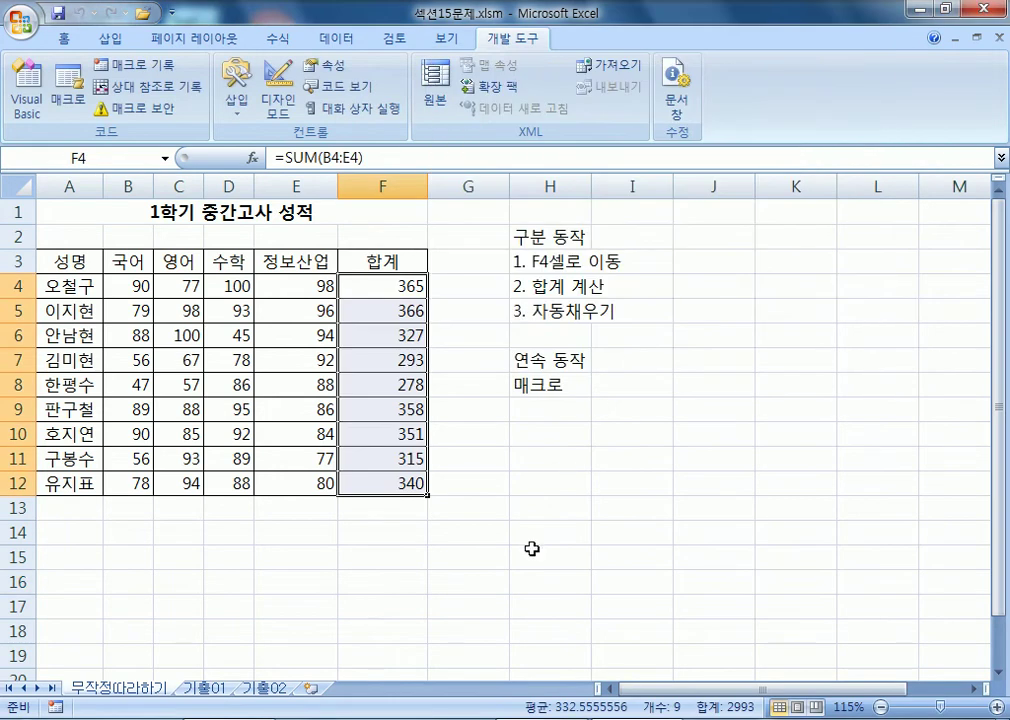
key("Delete")
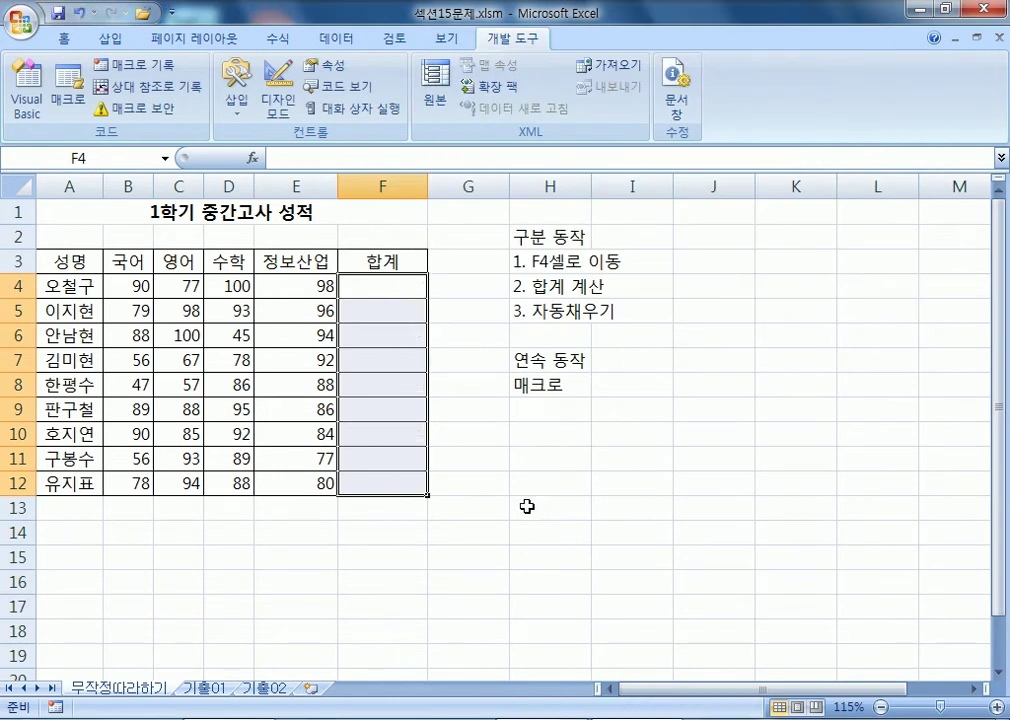
left_click(531, 507)
Draw an ellipse shape freehand over cells K2:K3, without aligning it to the cell borders.
left_click_drag(742, 236, 712, 235)
left_click(110, 42)
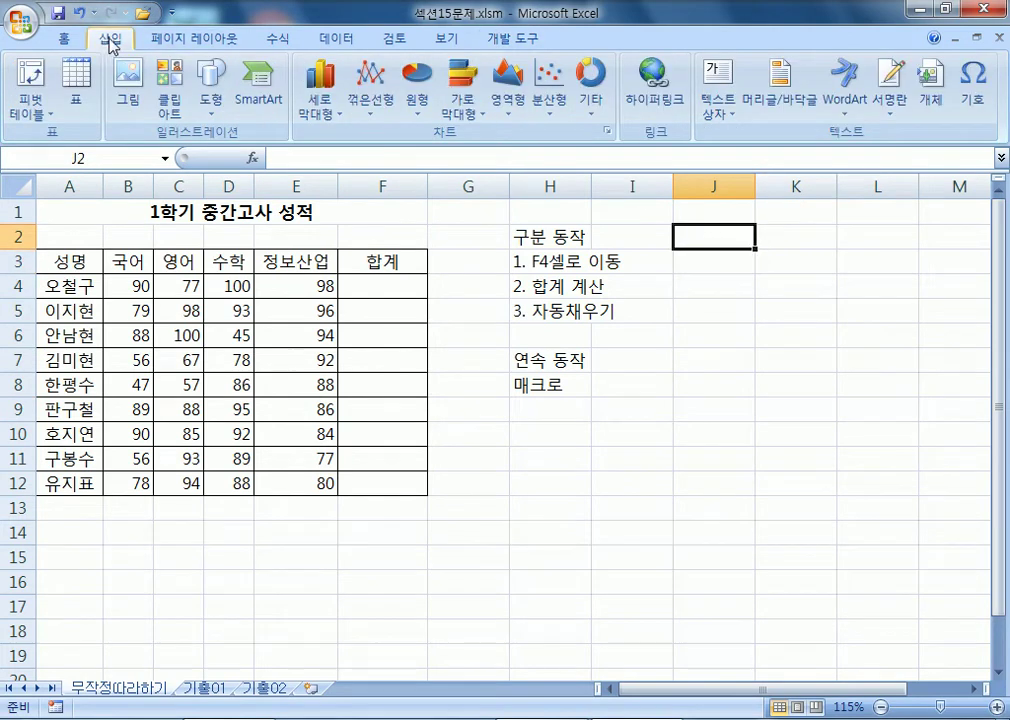
left_click(227, 85)
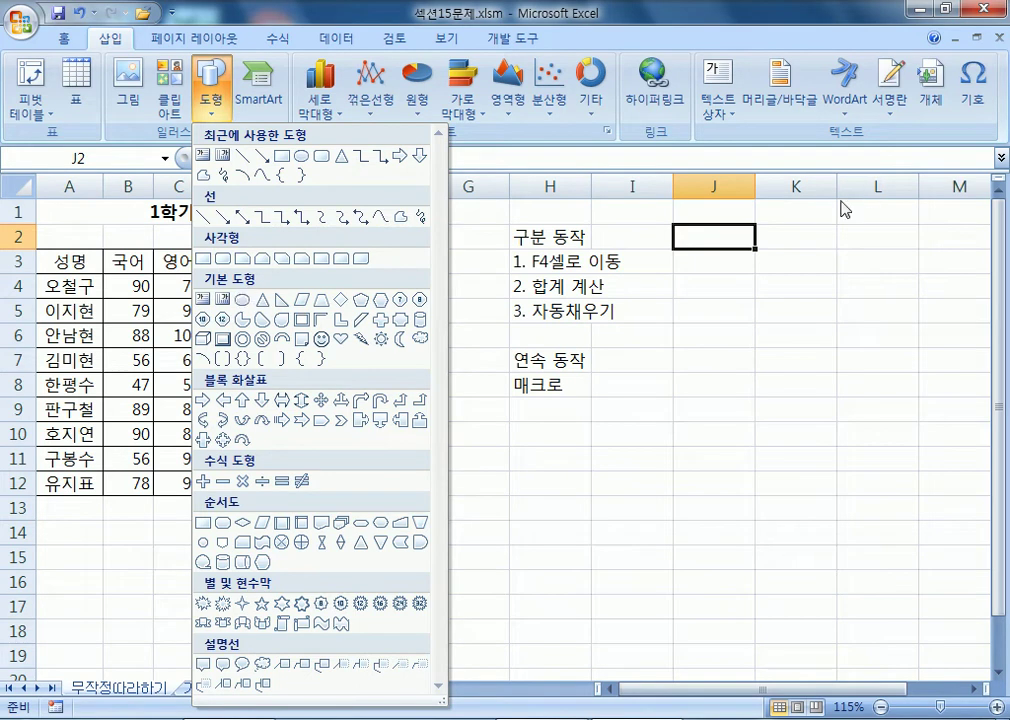
left_click(243, 299)
mouse_move(676, 227)
left_mouse_down()
mouse_move(739, 234)
mouse_move(754, 268)
mouse_move(794, 255)
left_mouse_up()
left_click(726, 334)
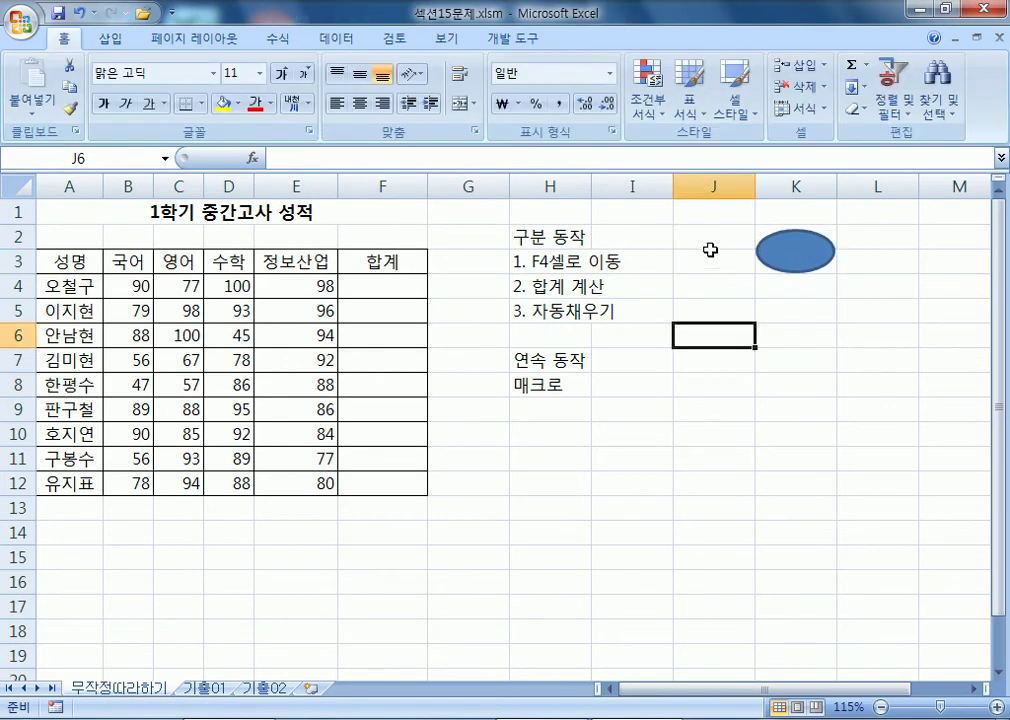
left_click(761, 232)
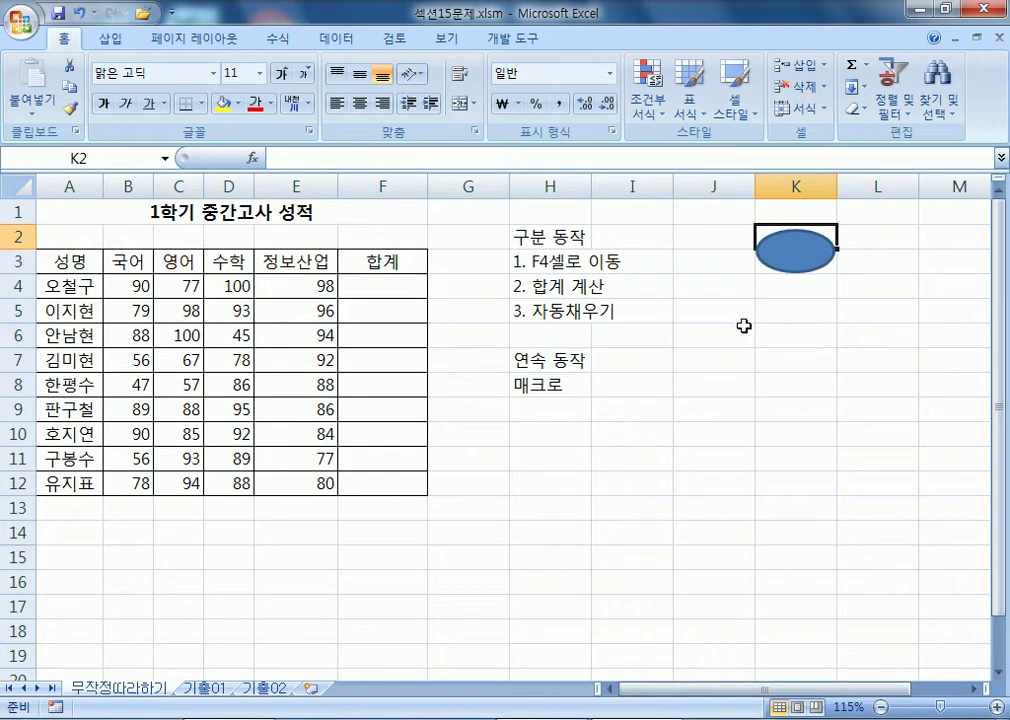
left_click(703, 330)
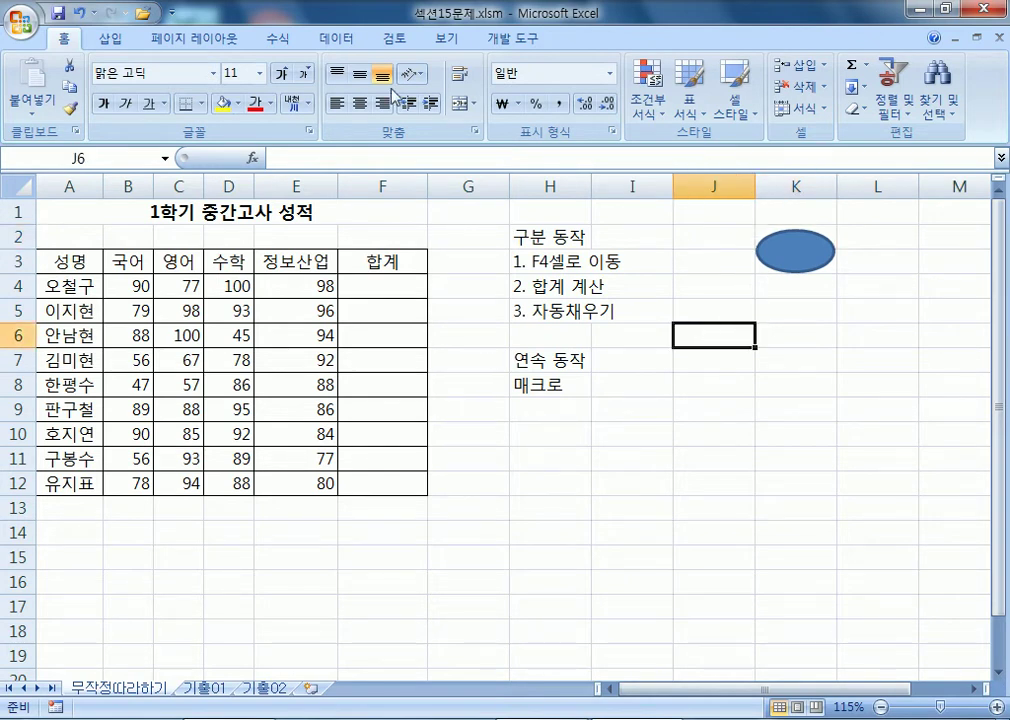
Draw a rounded rectangle snapped to the cell borders of J5:K6, about 1.15 cm high and 3.82 cm wide.
left_click(111, 40)
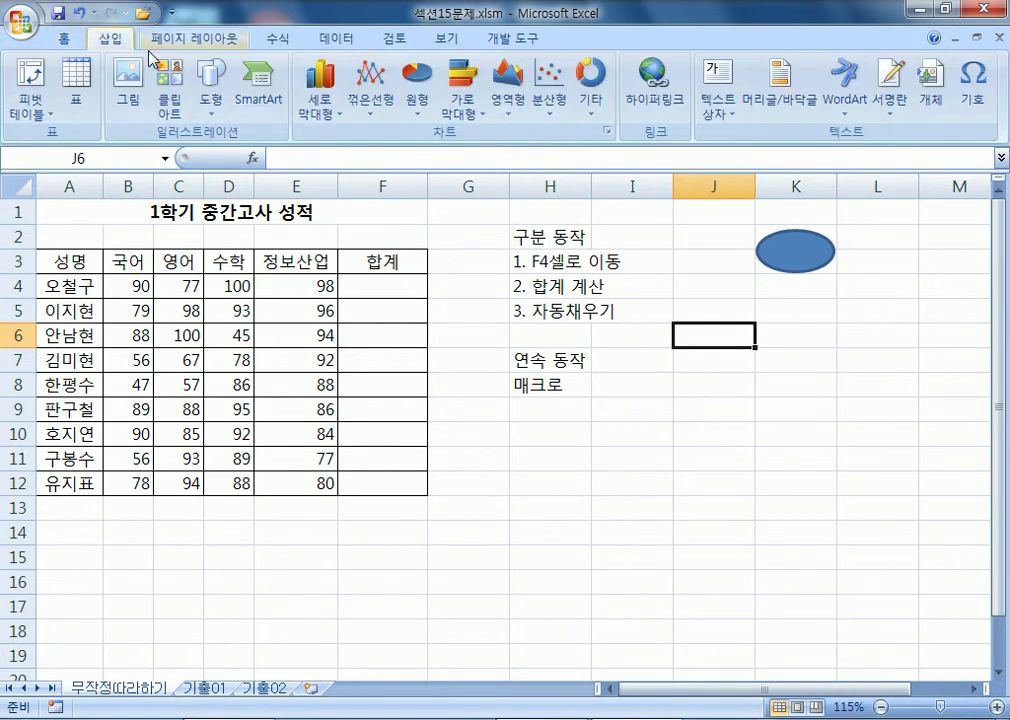
left_click(211, 88)
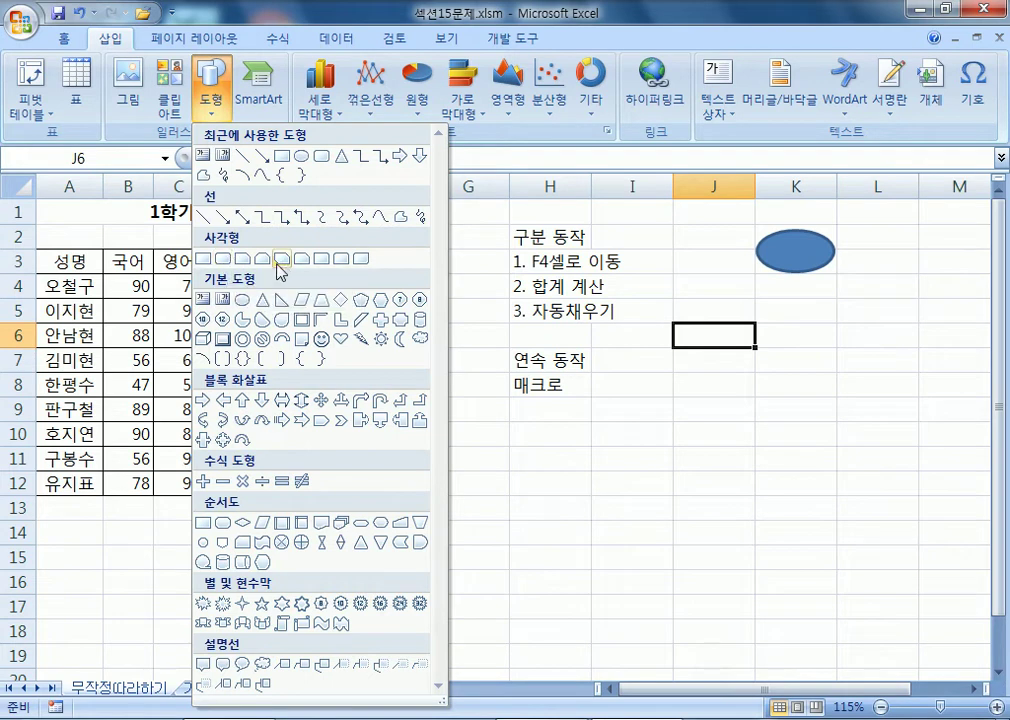
left_click(223, 260)
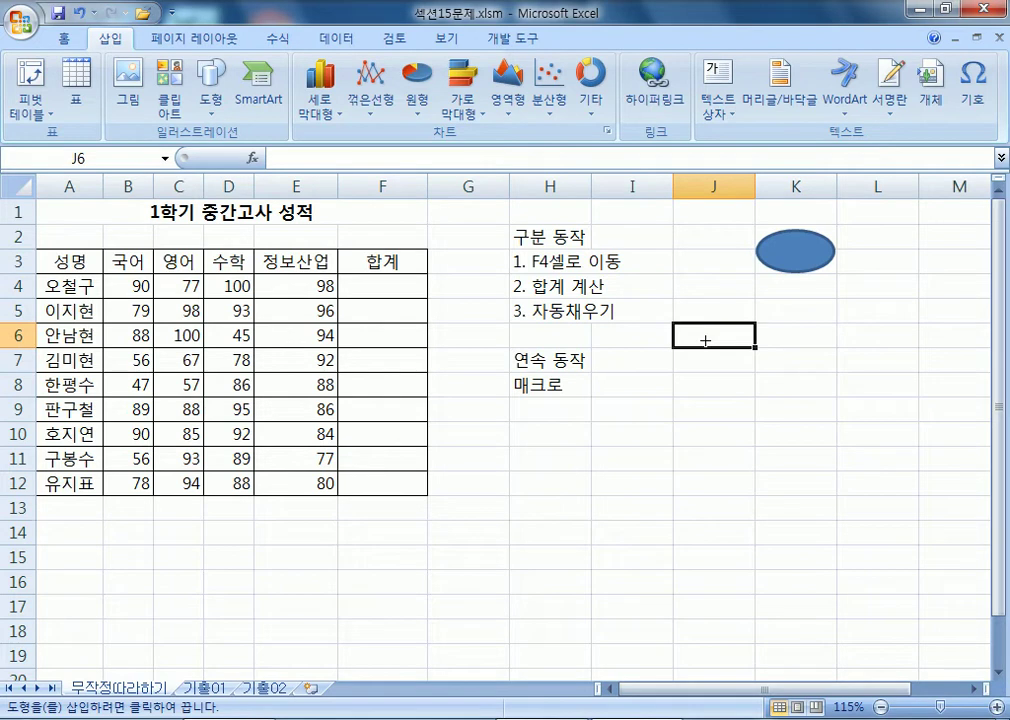
key("alt")
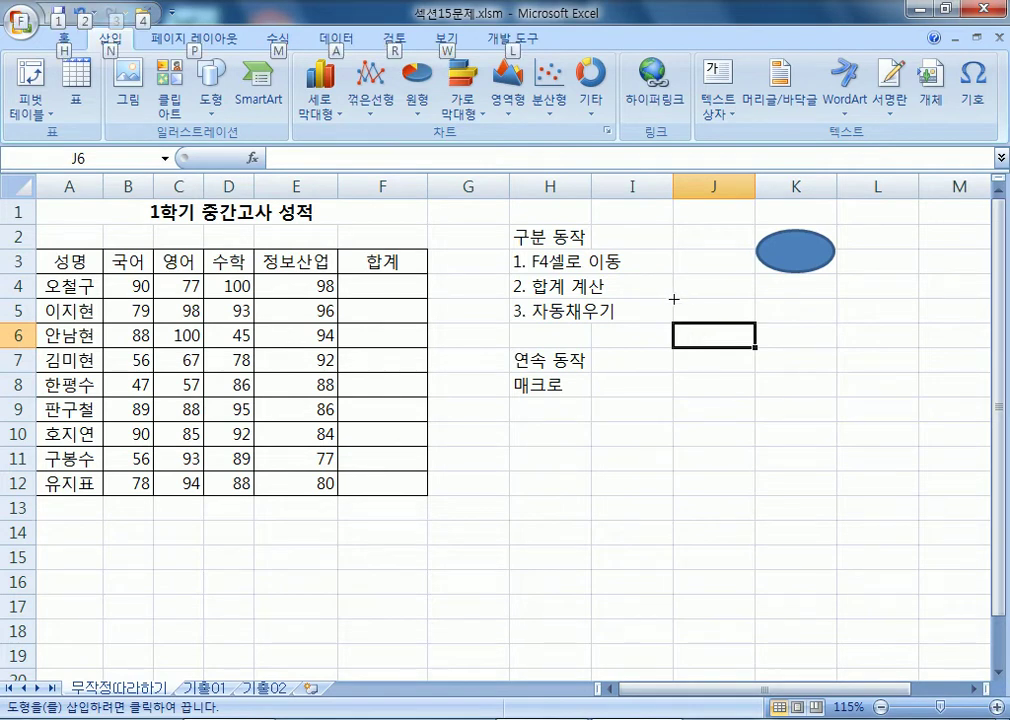
left_click_drag(674, 299, 825, 352)
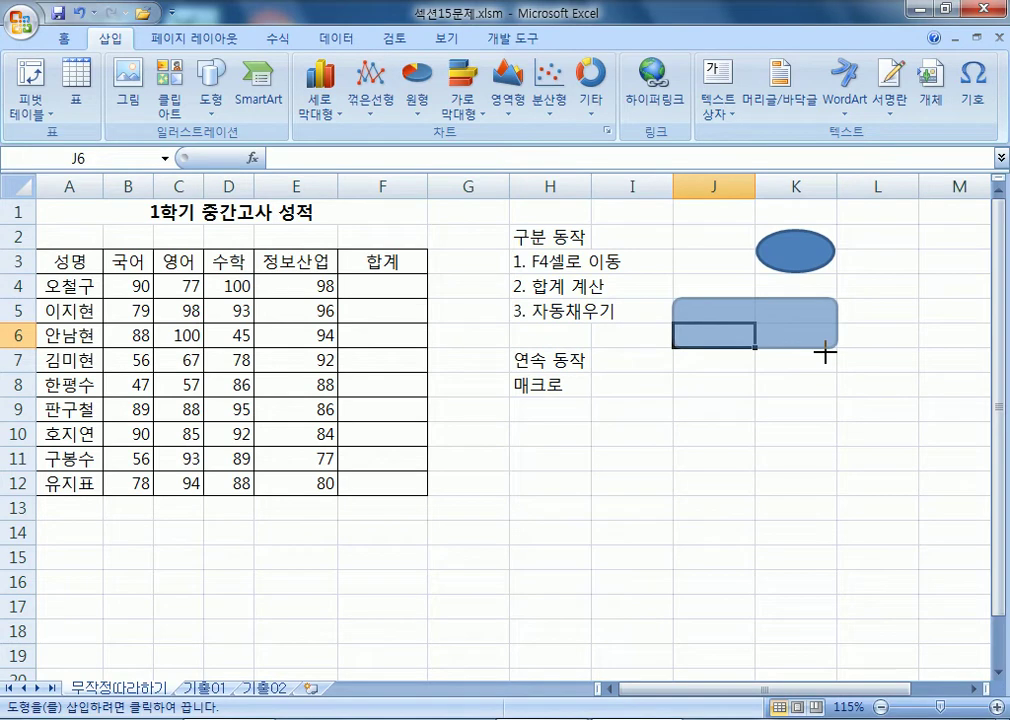
left_click_drag(825, 352, 826, 350)
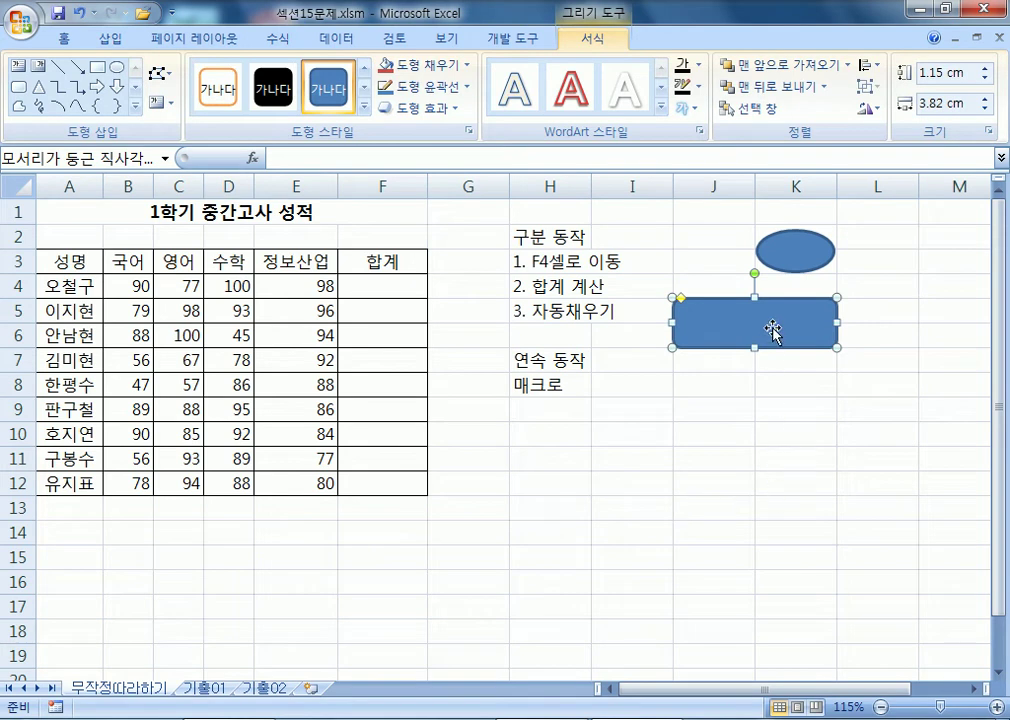
Label the rounded rectangle "합계" and deselect it.
type("합계")
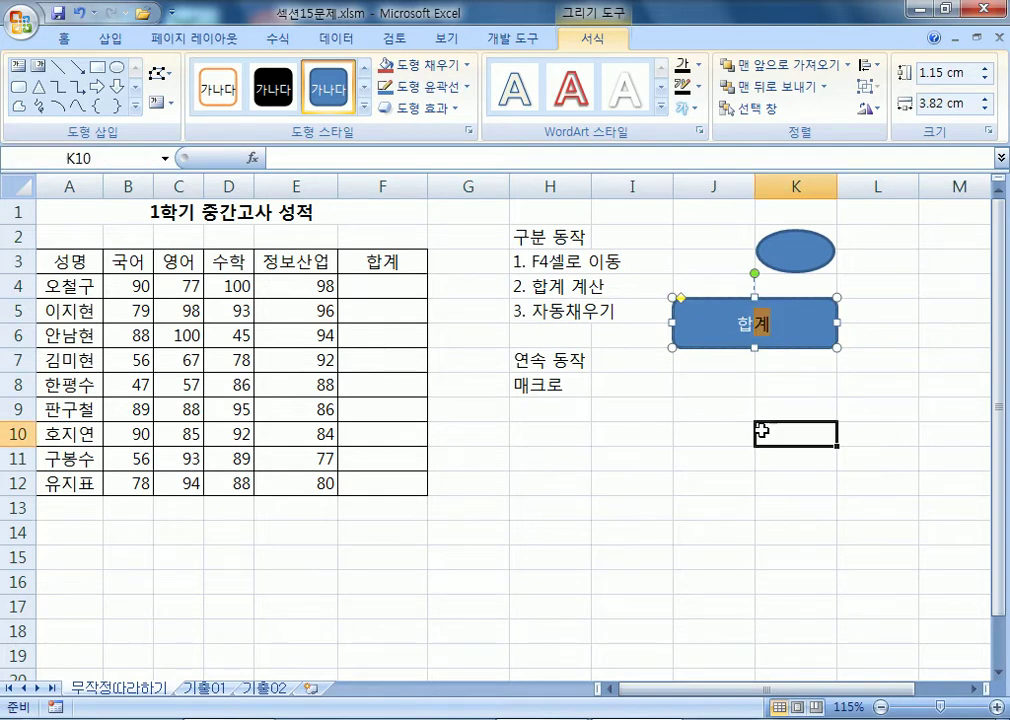
left_click(762, 430)
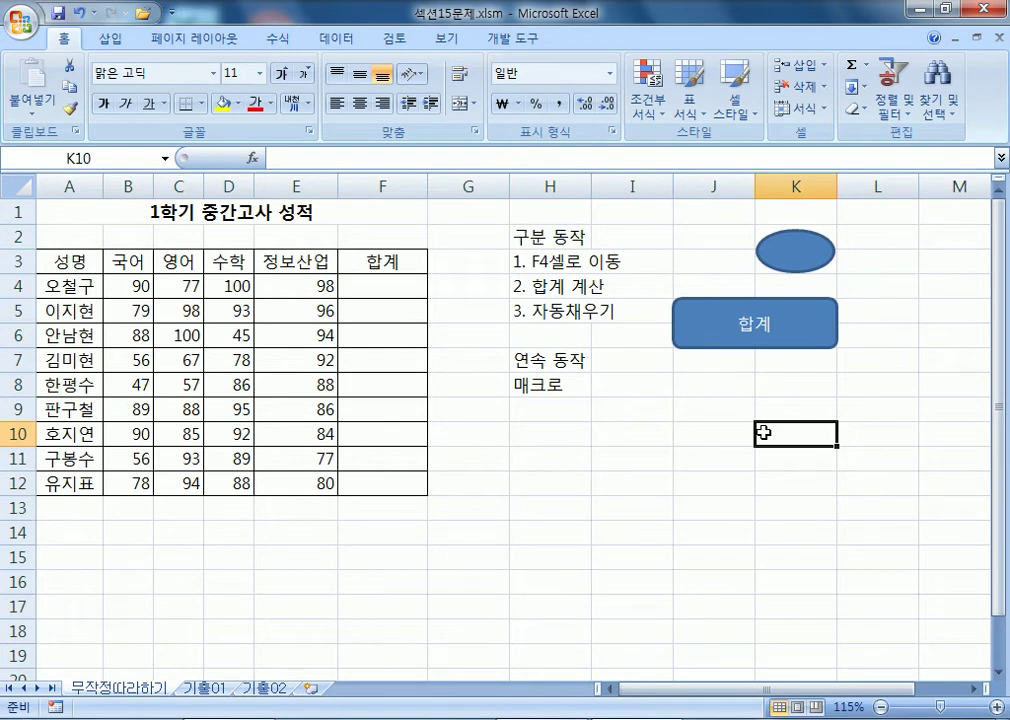
left_click(720, 328)
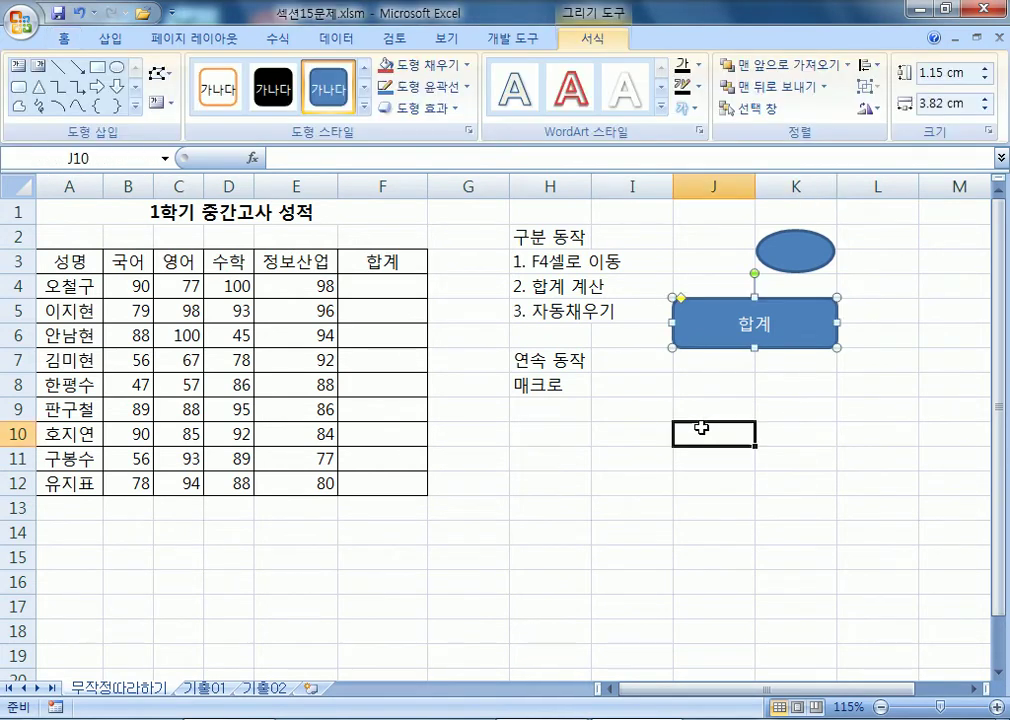
left_click(701, 426)
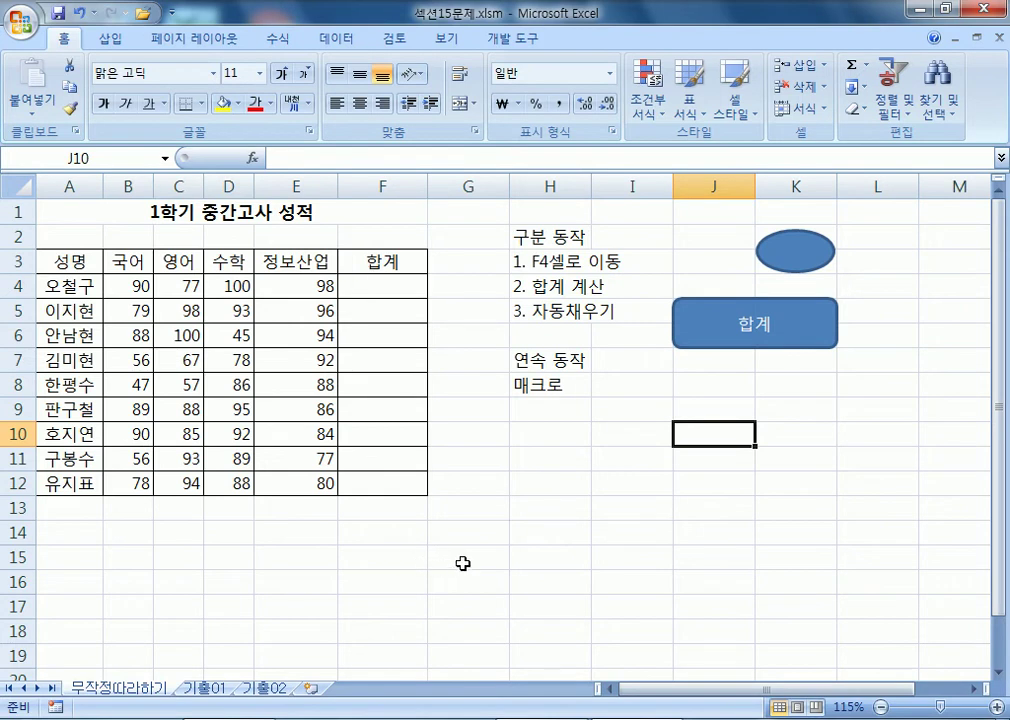
left_click(712, 460)
left_click(712, 329)
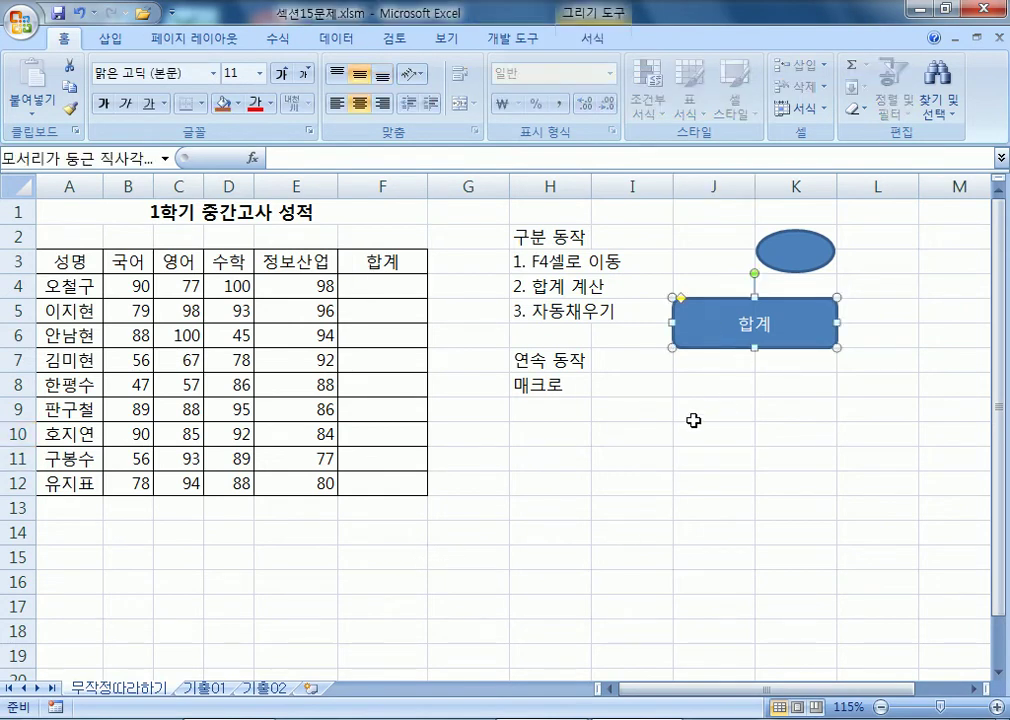
left_click(697, 412)
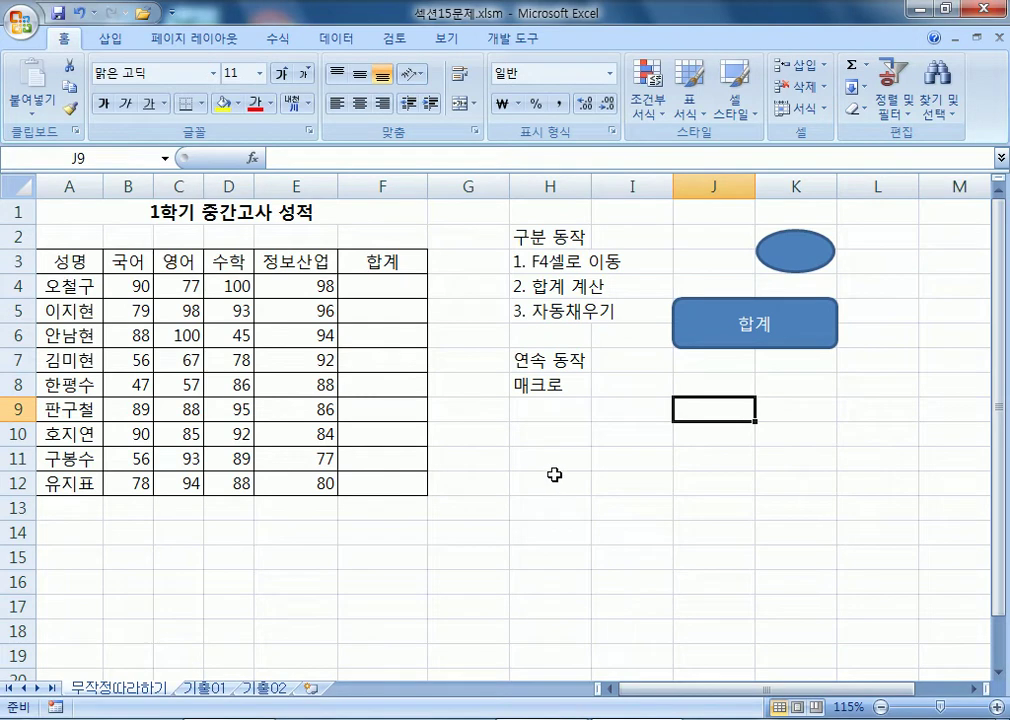
Assign the 합계 macro to the rounded rectangle over J5:K6 and deselect the shape.
right_click(720, 328)
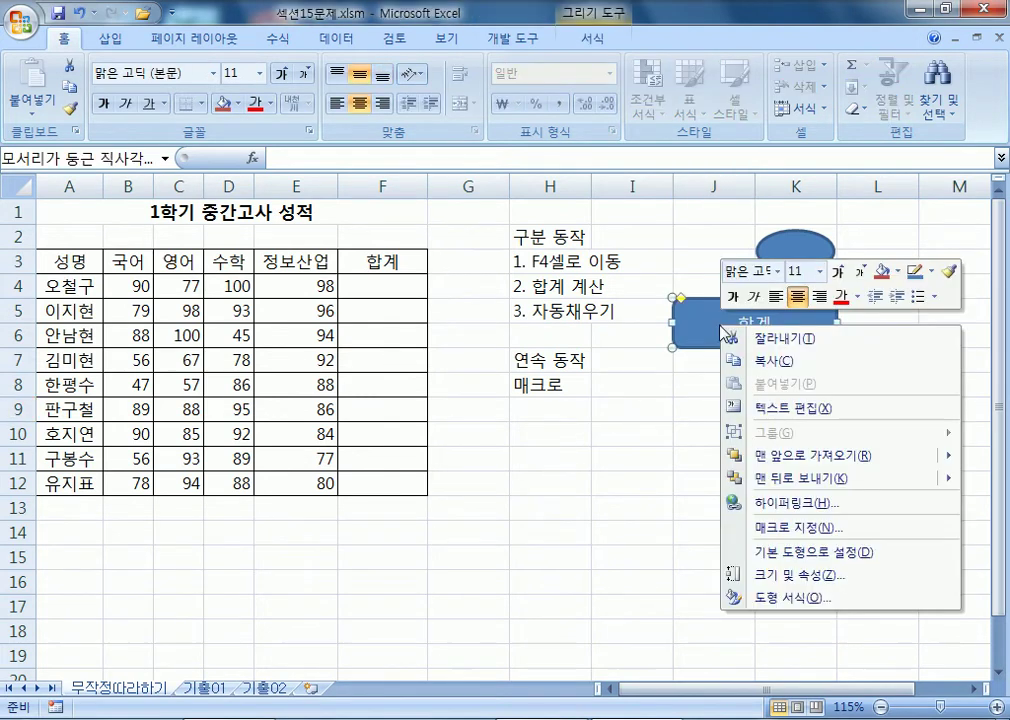
left_click(777, 530)
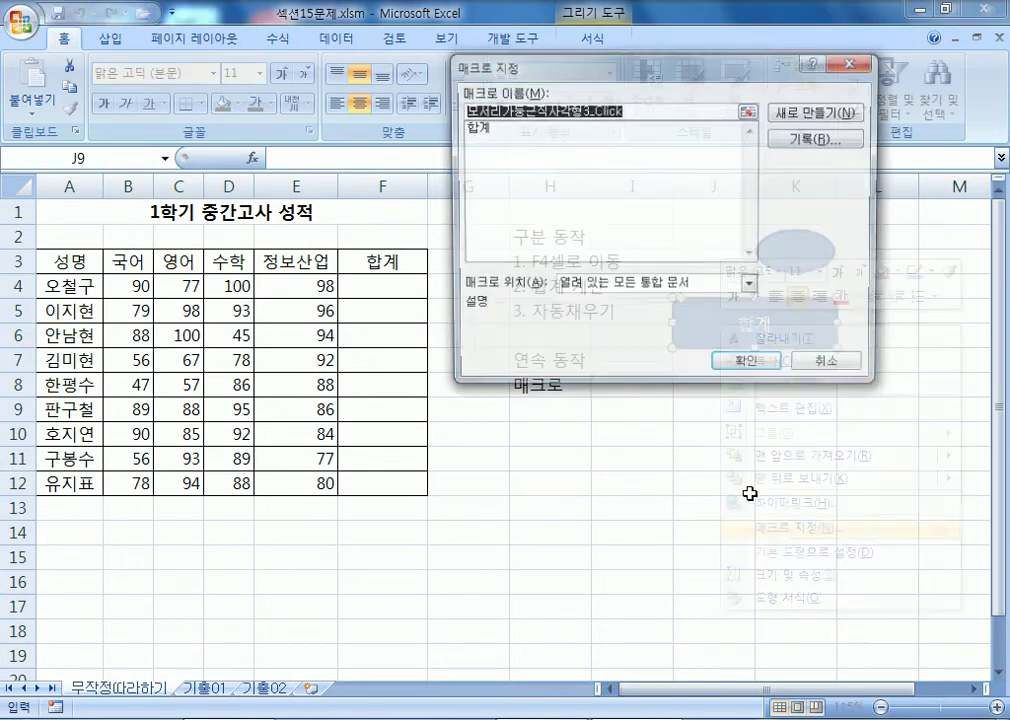
left_click(474, 128)
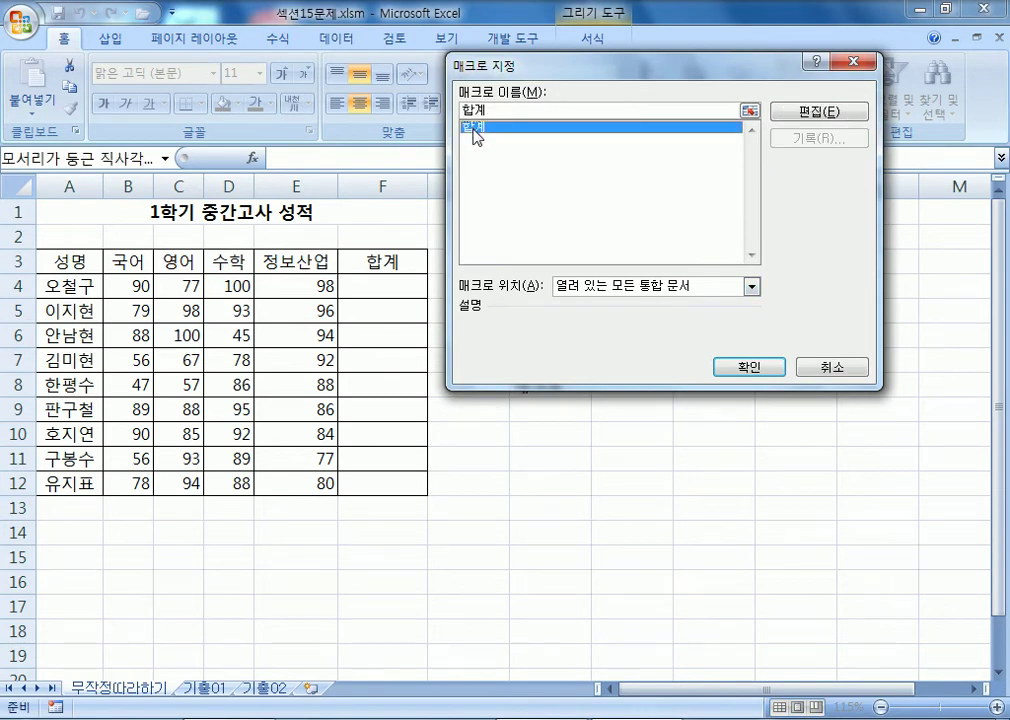
left_click(751, 377)
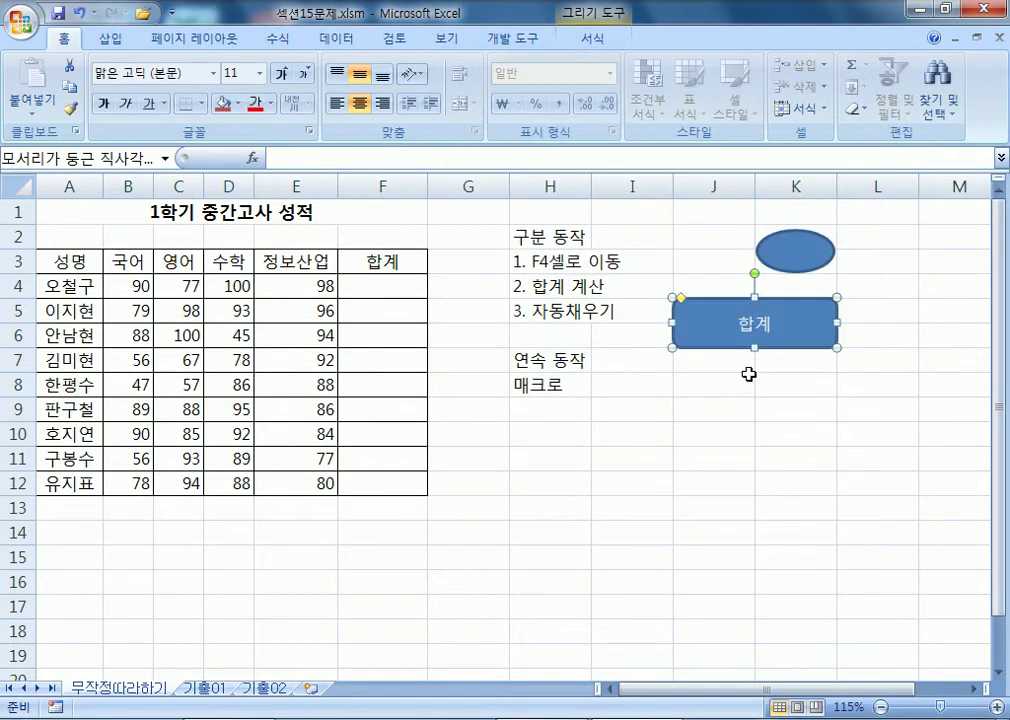
left_click(609, 538)
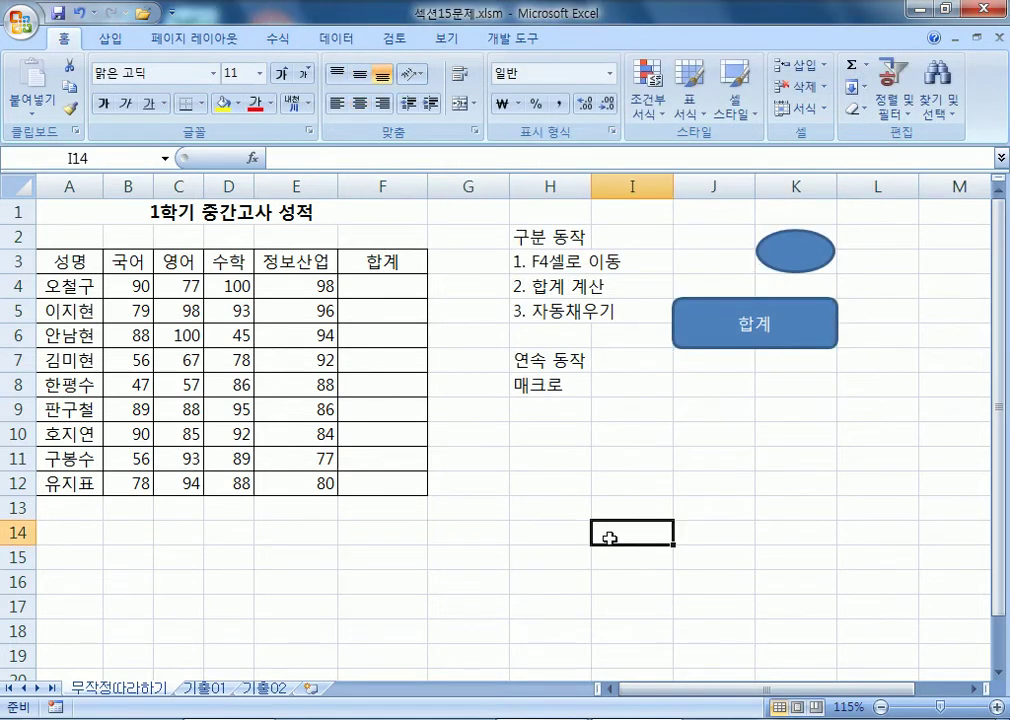
left_click(701, 412)
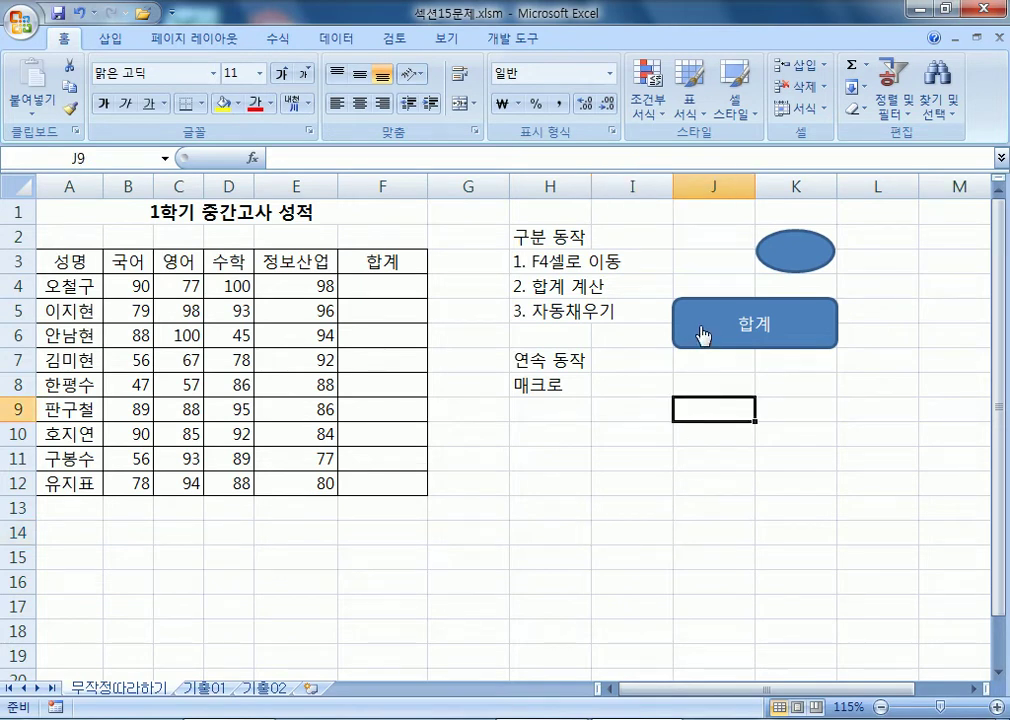
left_click(781, 243)
left_click(712, 255)
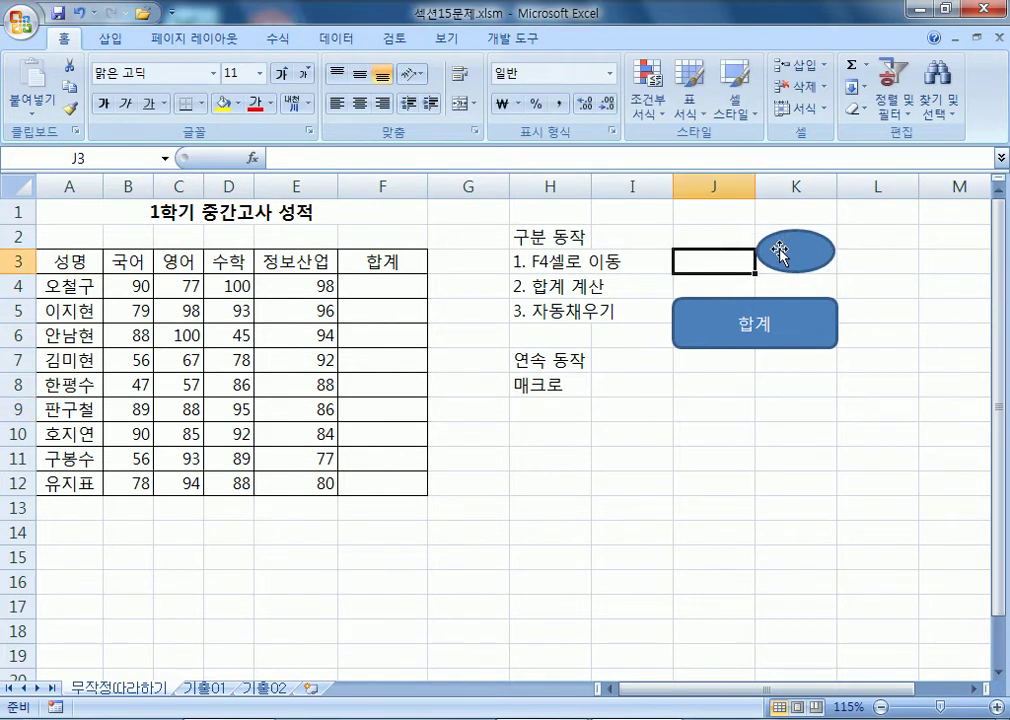
left_click(684, 414)
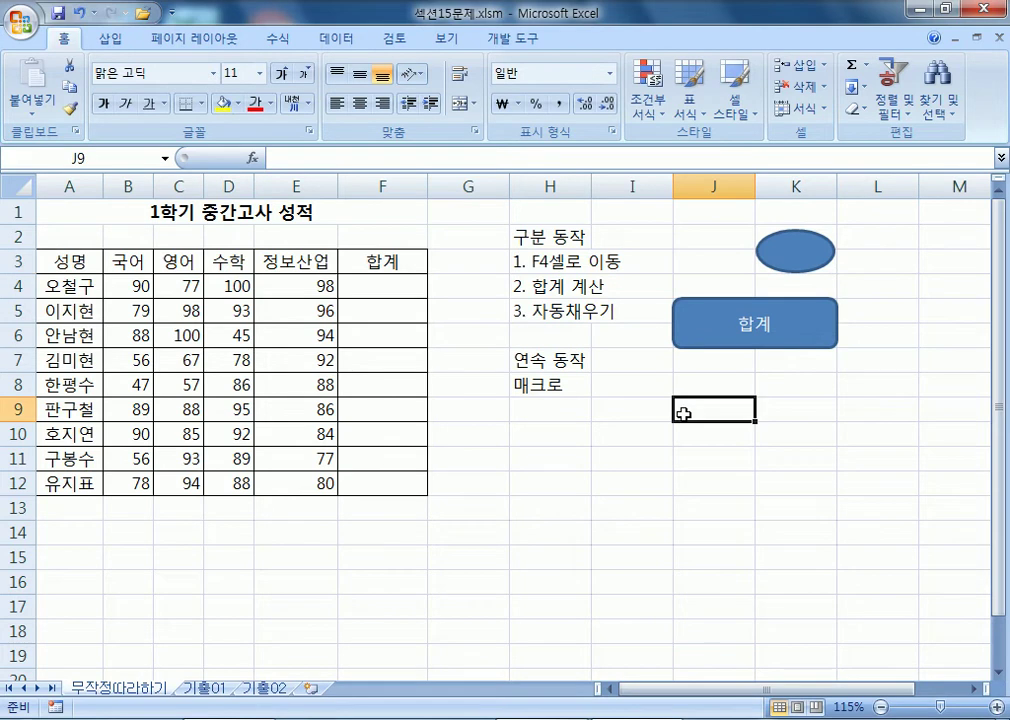
Test the rounded rectangle by running its 합계 macro twice, clearing the totals in F4:F12 between the runs.
left_click(700, 333)
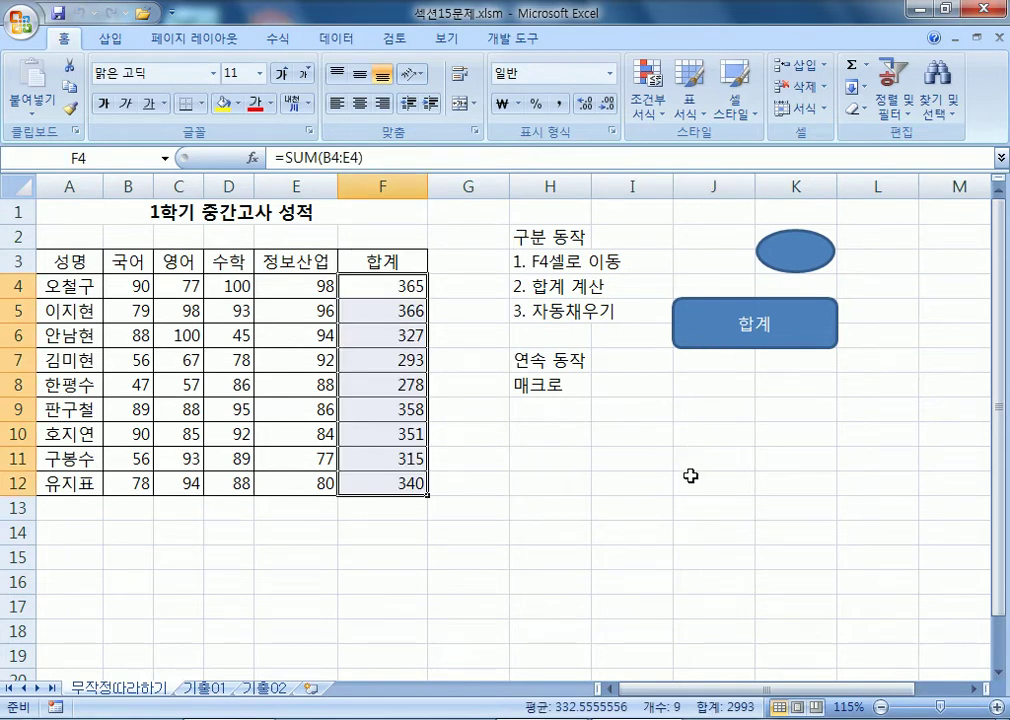
key("Delete")
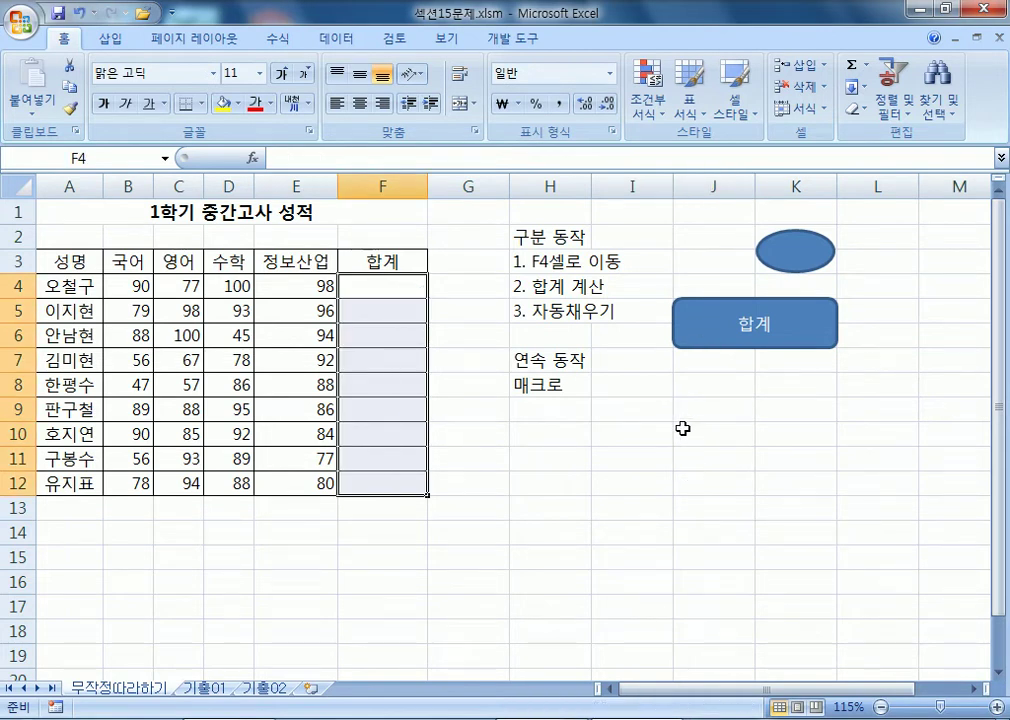
left_click(698, 500)
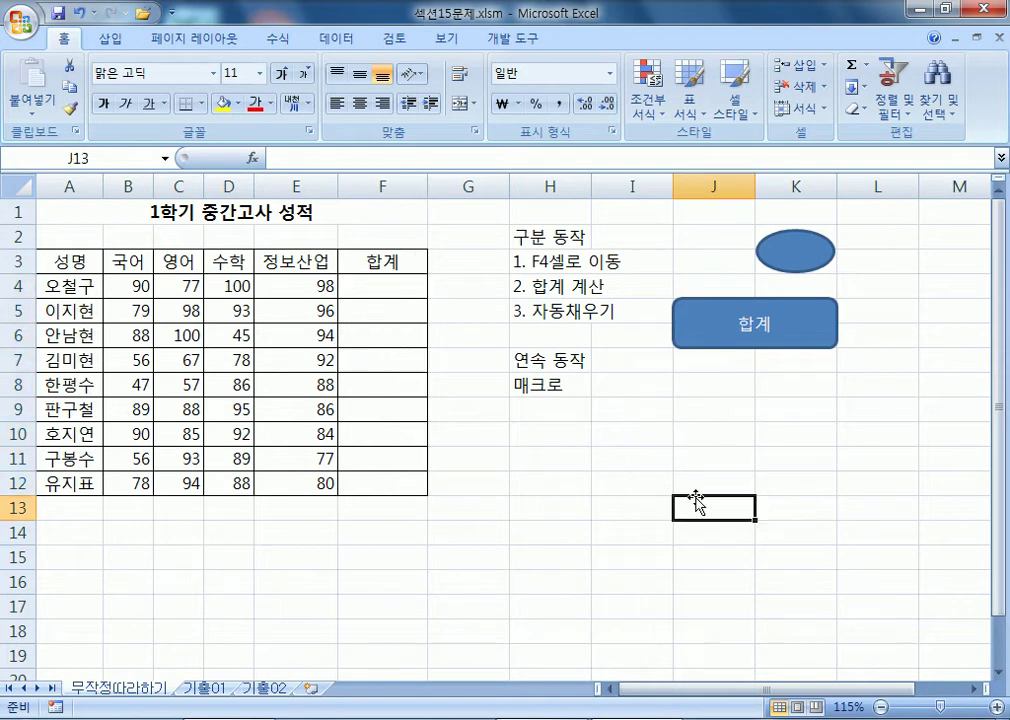
left_click(722, 344)
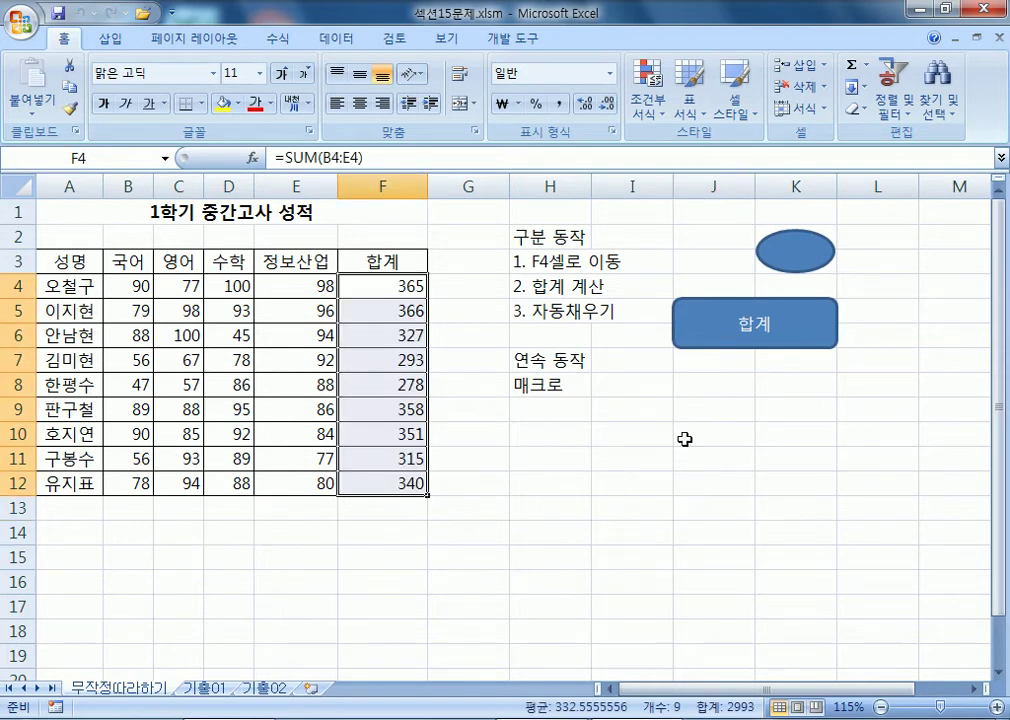
left_click(659, 511)
Switch to the Notepad notes and add blank lines below the existing text as space for a new note.
left_click(230, 718)
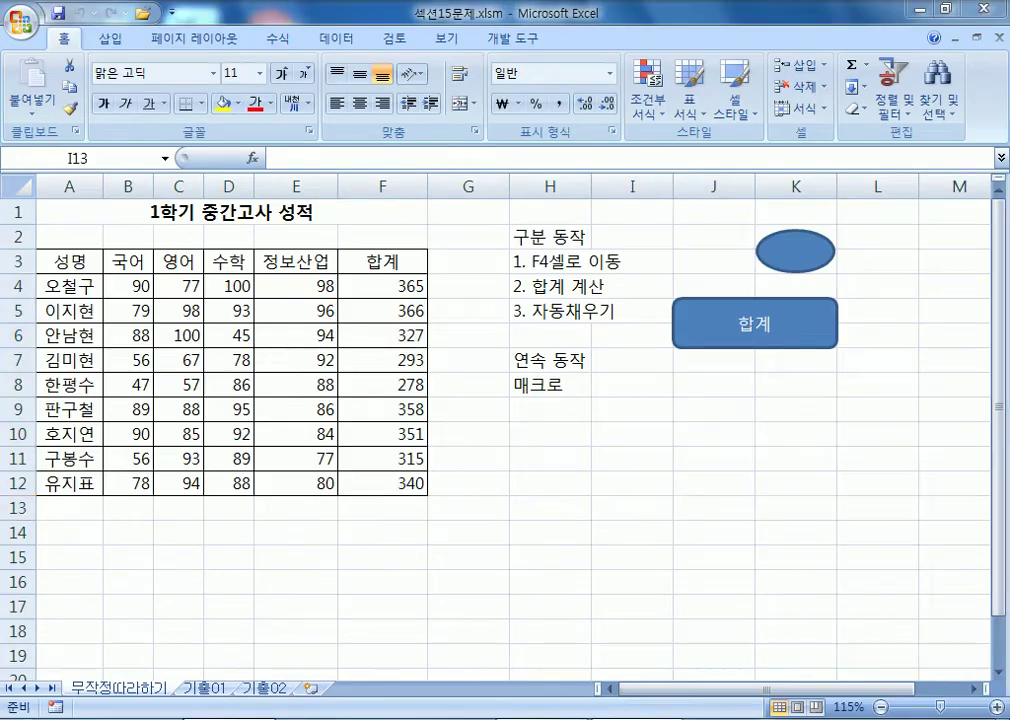
key("Return")
key("Return")
key("Return")
key("Return")
key("Return")
key("Return")
key("Return")
key("Return")
key("Return")
key("Return")
key("Return")
key("Return")
key("Return")
key("Return")
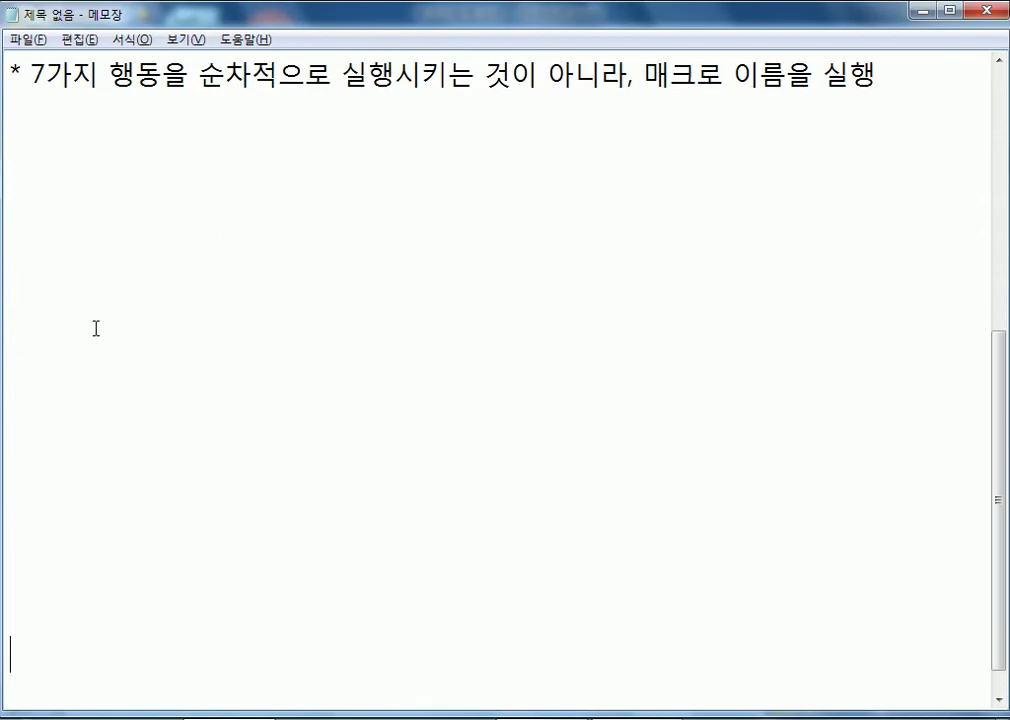
left_click(29, 142)
key("Down")
key("Down")
scroll(45, 264, "down", 1)
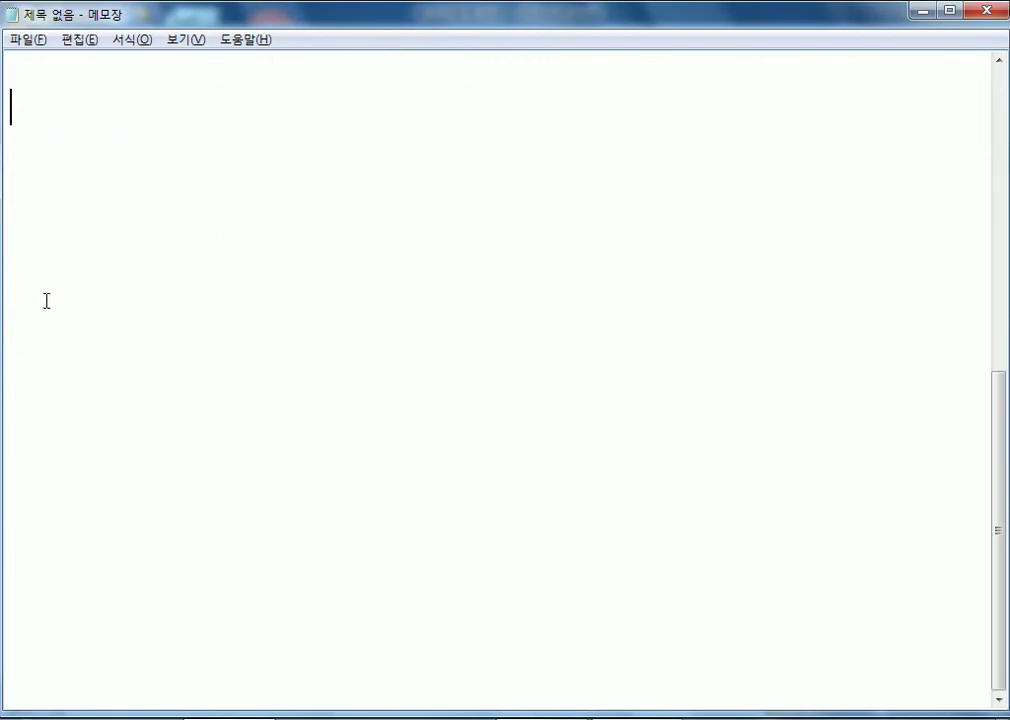
Write the first numbered note line as "1. 매크로를 작성" in the blank space.
type("* 맥트로")
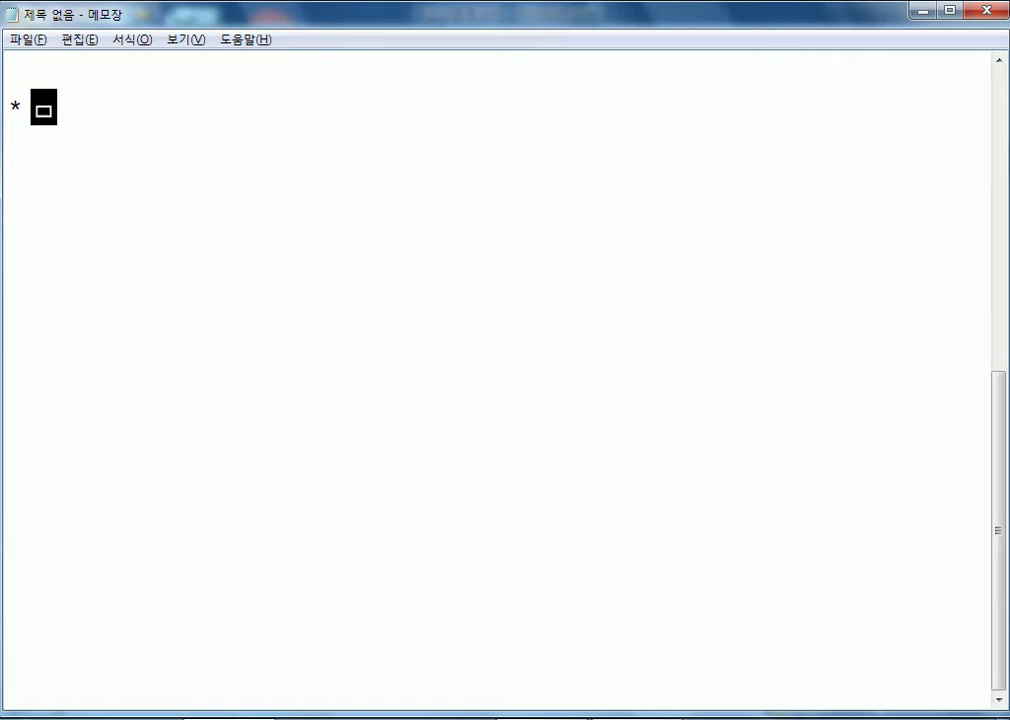
key("BackSpace")
key("BackSpace")
key("BackSpace")
type("매크로를 작성")
key("Return")
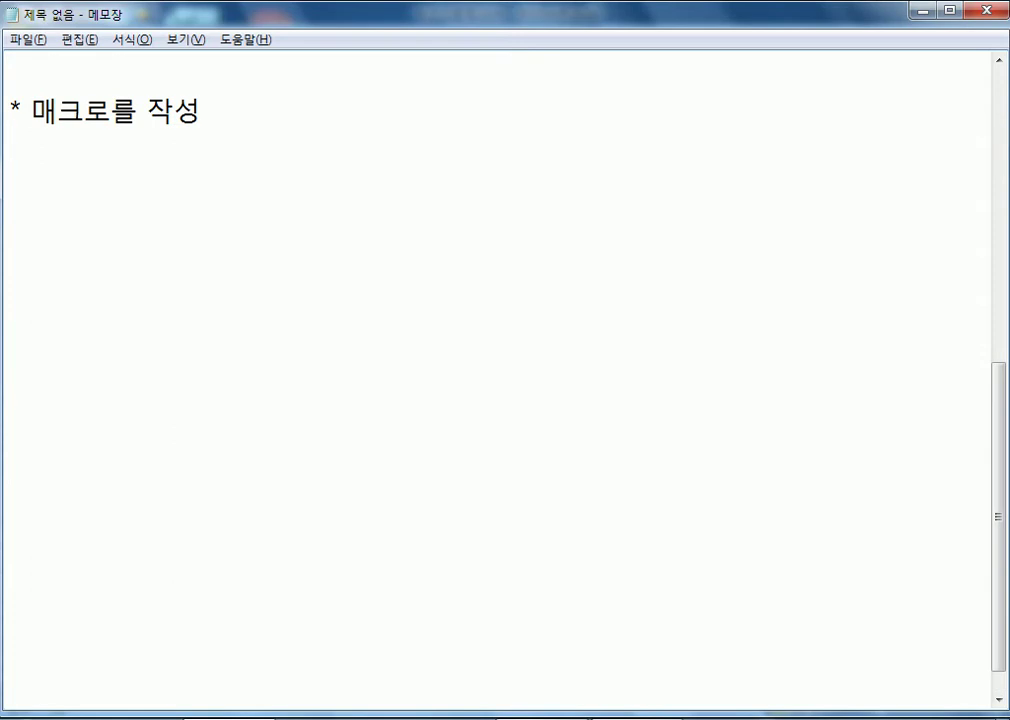
key("Up")
key("shift+Right")
type("1.")
key("Down")
Add the second note line "2. 도형을 그린다. (ALT 키를 누른 상태에서 그린다)".
type("2")
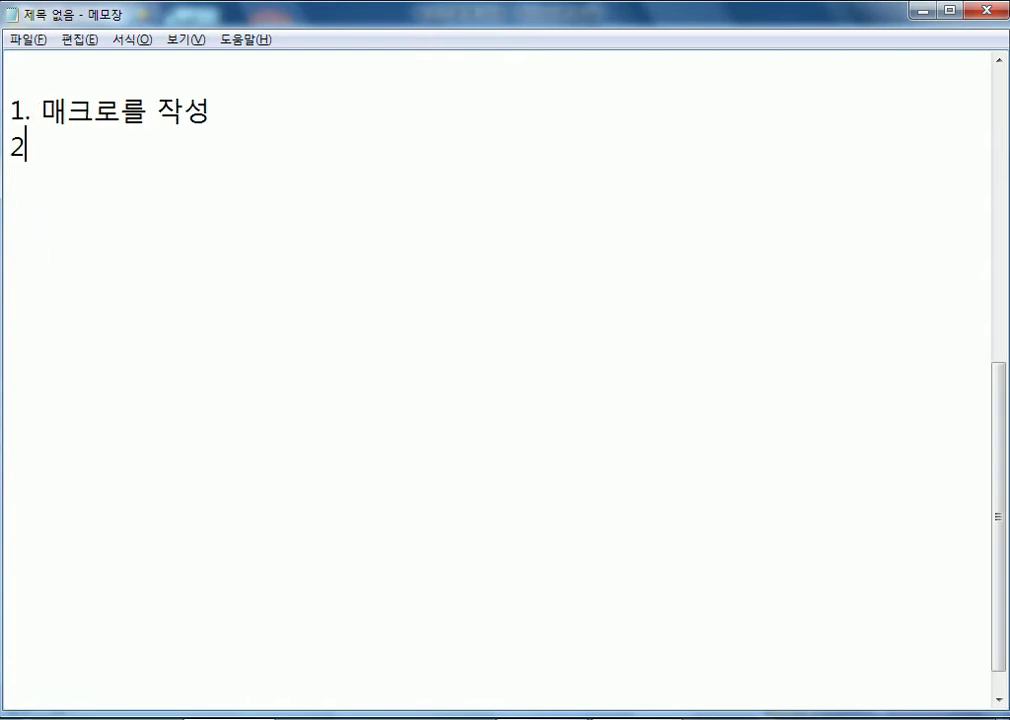
type(". 도형ㅇ을 그린다.")
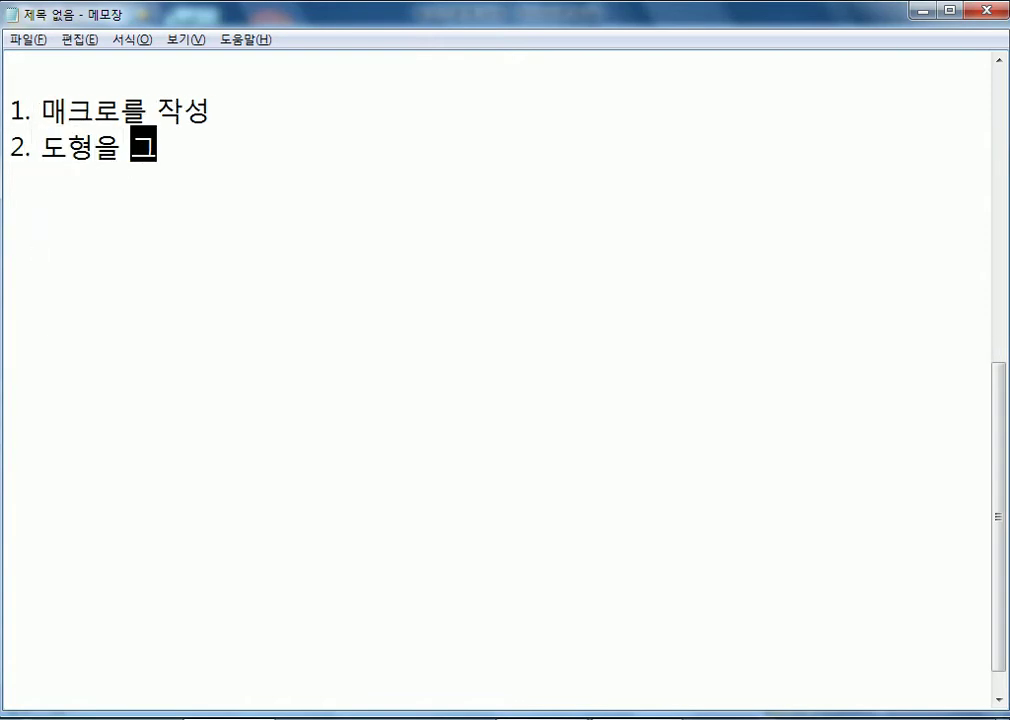
type(" )(")
key("BackSpace")
key("BackSpace")
type("(aL")
key("BackSpace")
key("BackSpace")
type("a")
key("BackSpace")
type("AKT")
key("BackSpace")
key("BackSpace")
type("LT 키를 누른")
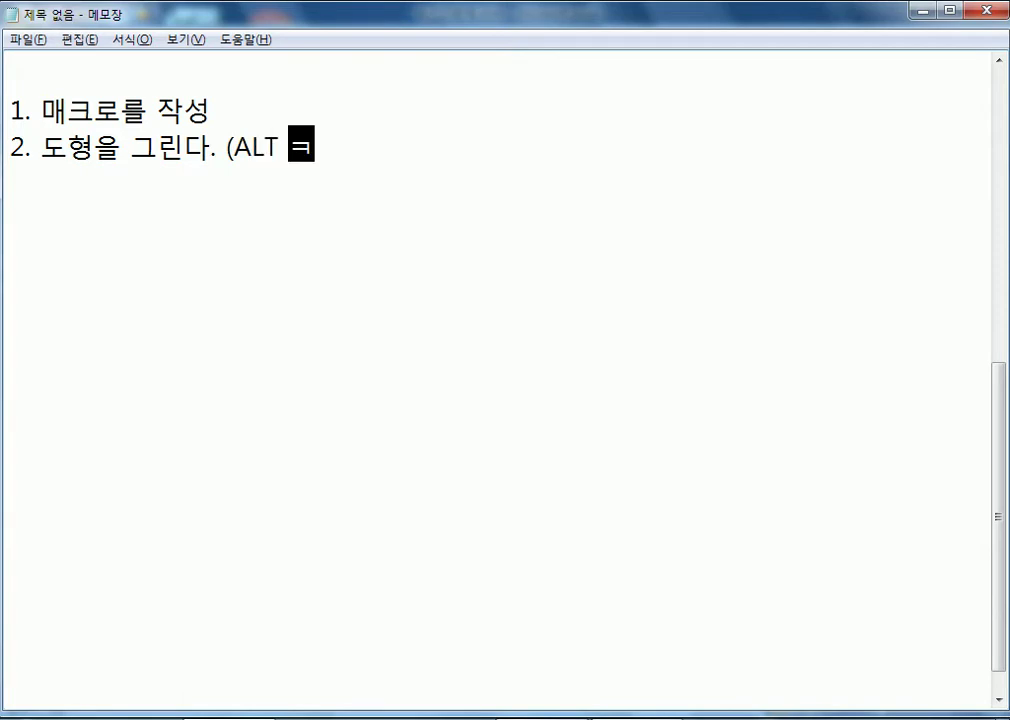
type(" 상탱")
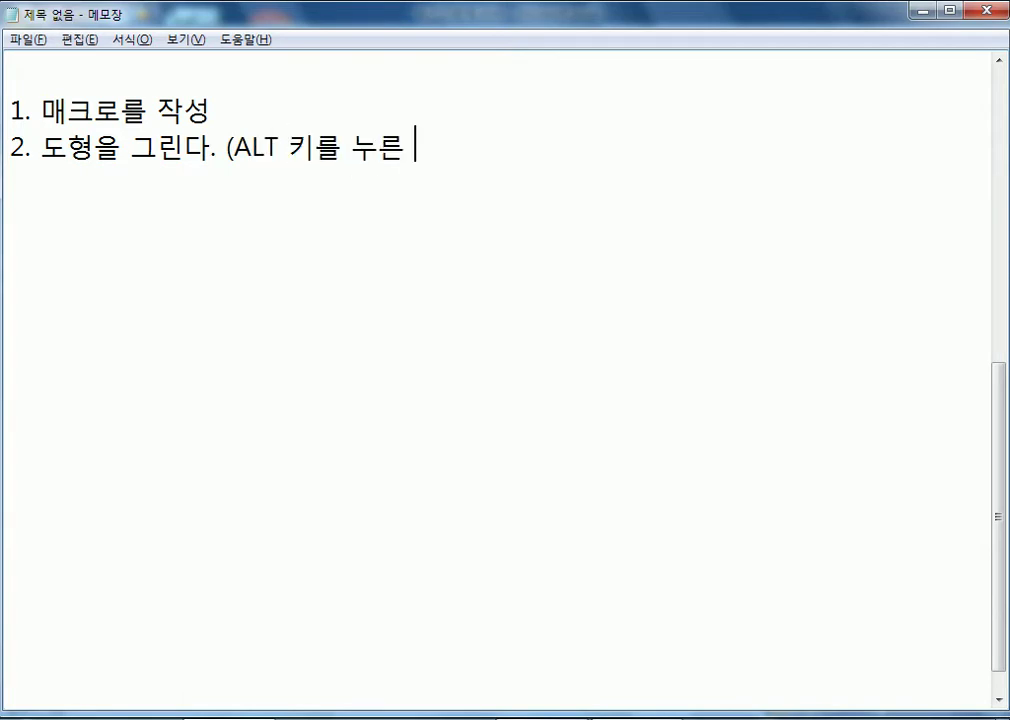
type("에서 ")
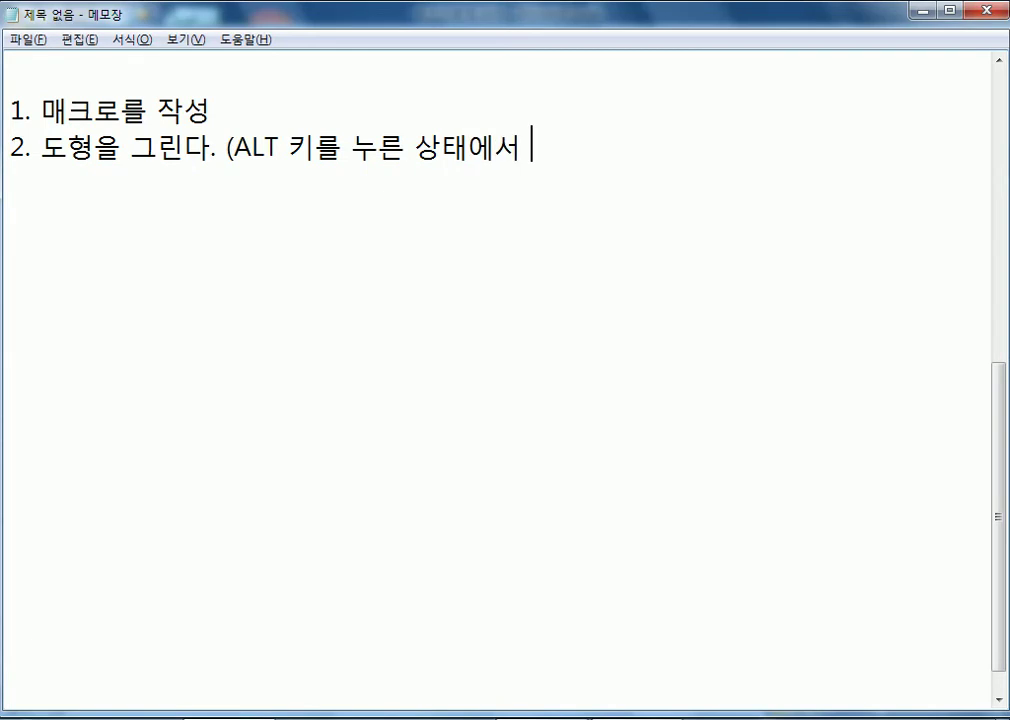
type("그린ㄷㅏ)")
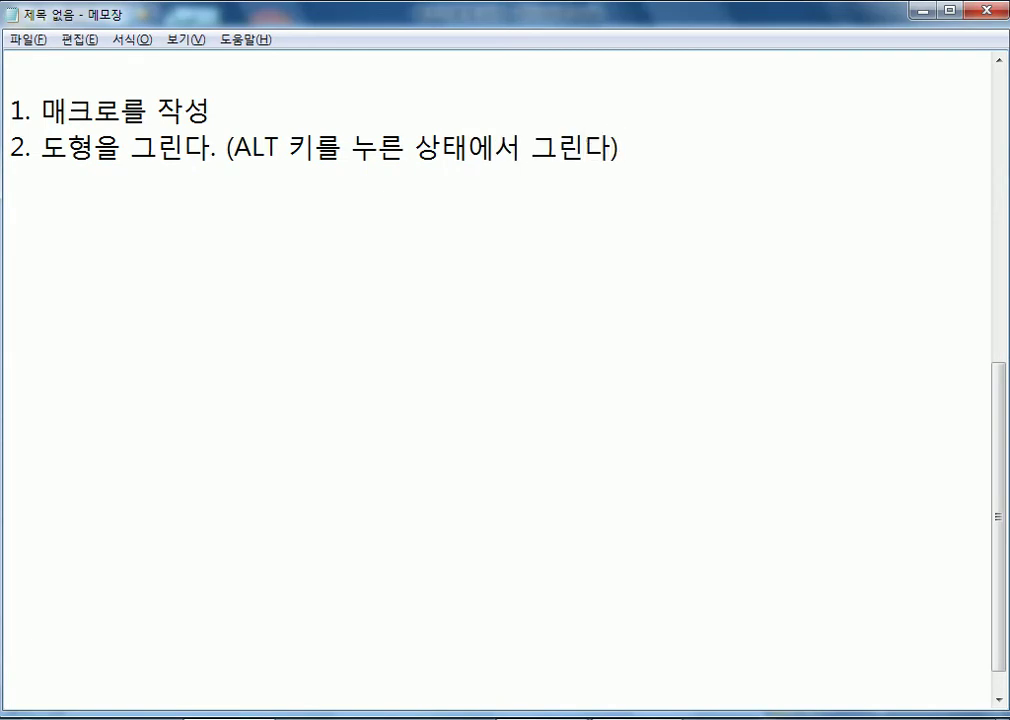
Extend the parenthesised remark in line 2 with "= 셀의 크기만큼 똑같이" before its closing bracket.
type(" = ㅅㅔㄹ의 크기만")
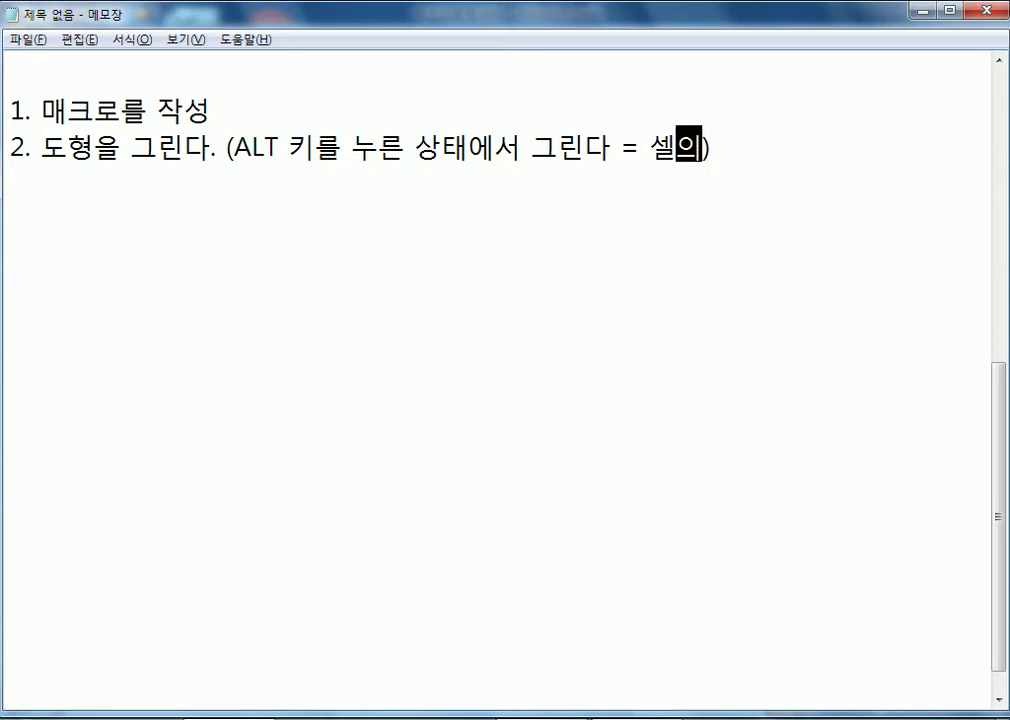
type("큼 ")
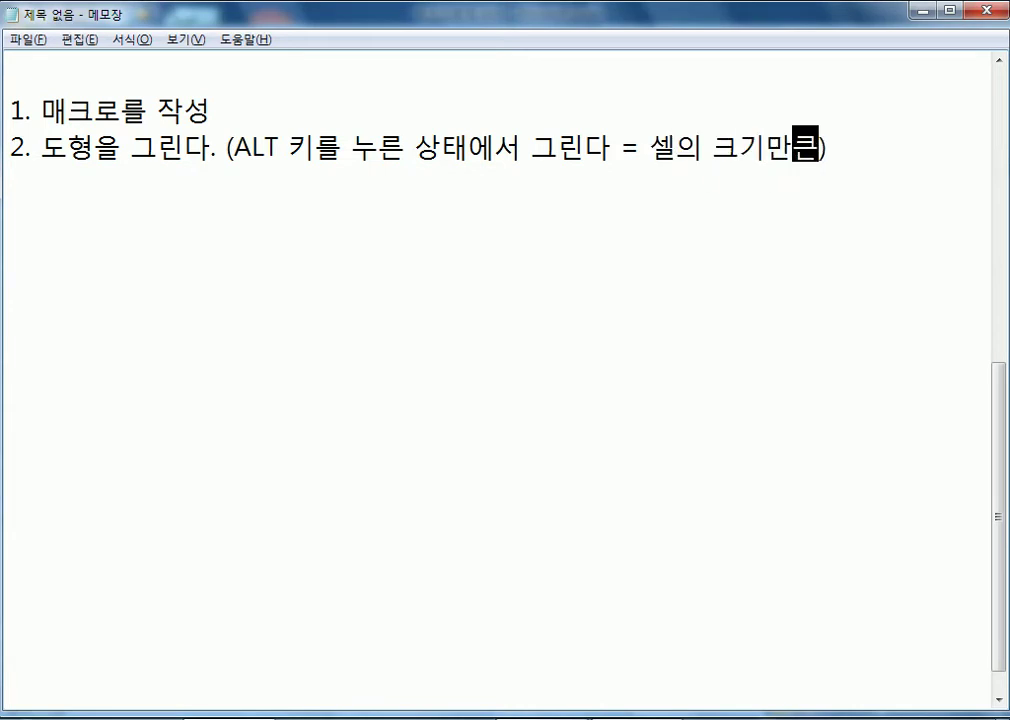
type("똑같ㅇㅣ")
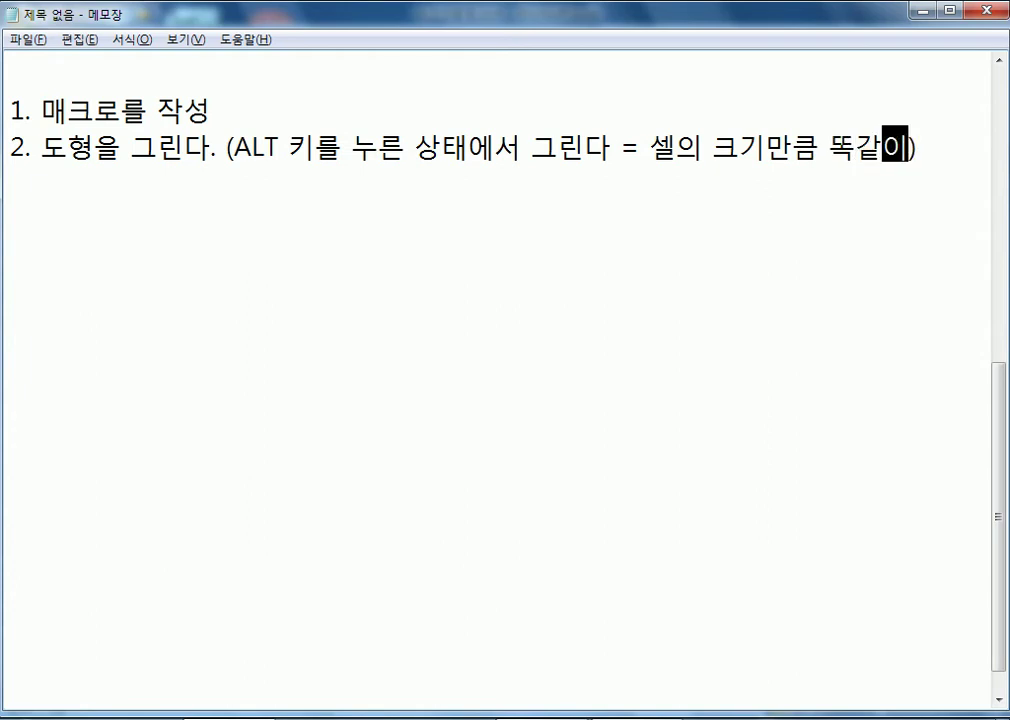
left_click(37, 256)
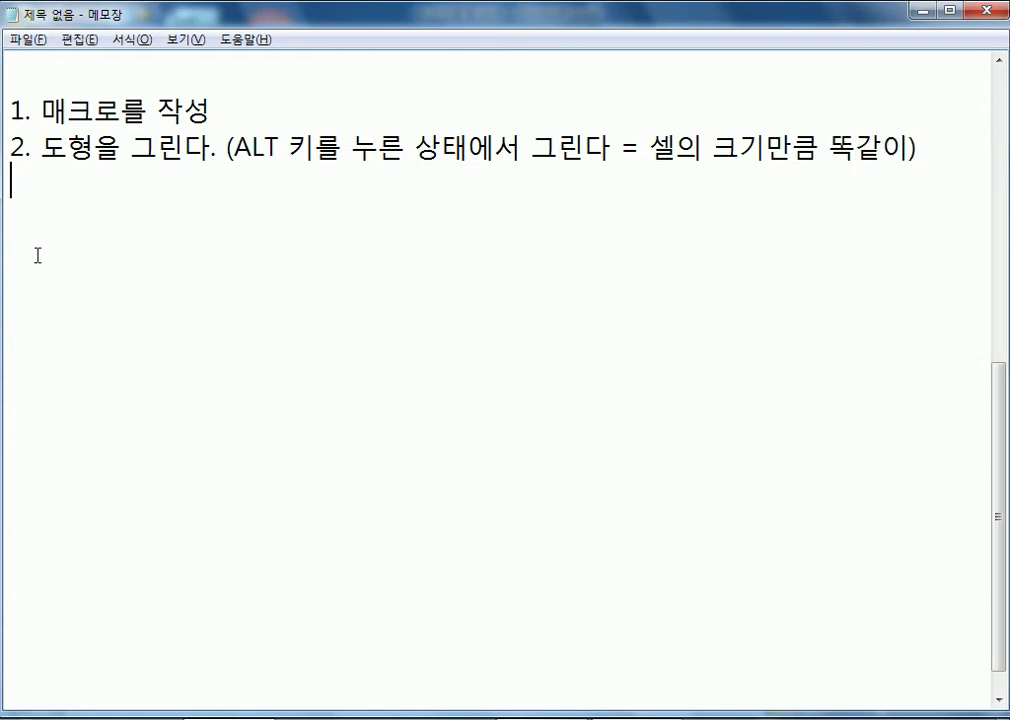
Add the third note line "3. 도형 > 마/오 > 매크로를 지정".
type("3. 도형 > 마/오 > ")
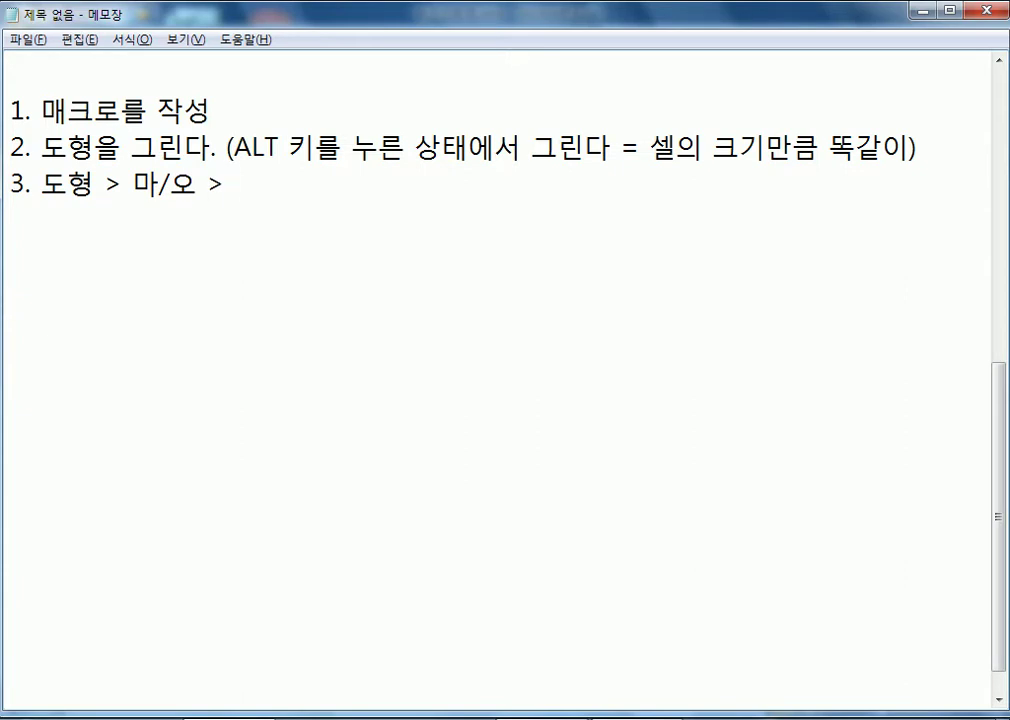
type("맥")
type("크로를 지정")
key("Return")
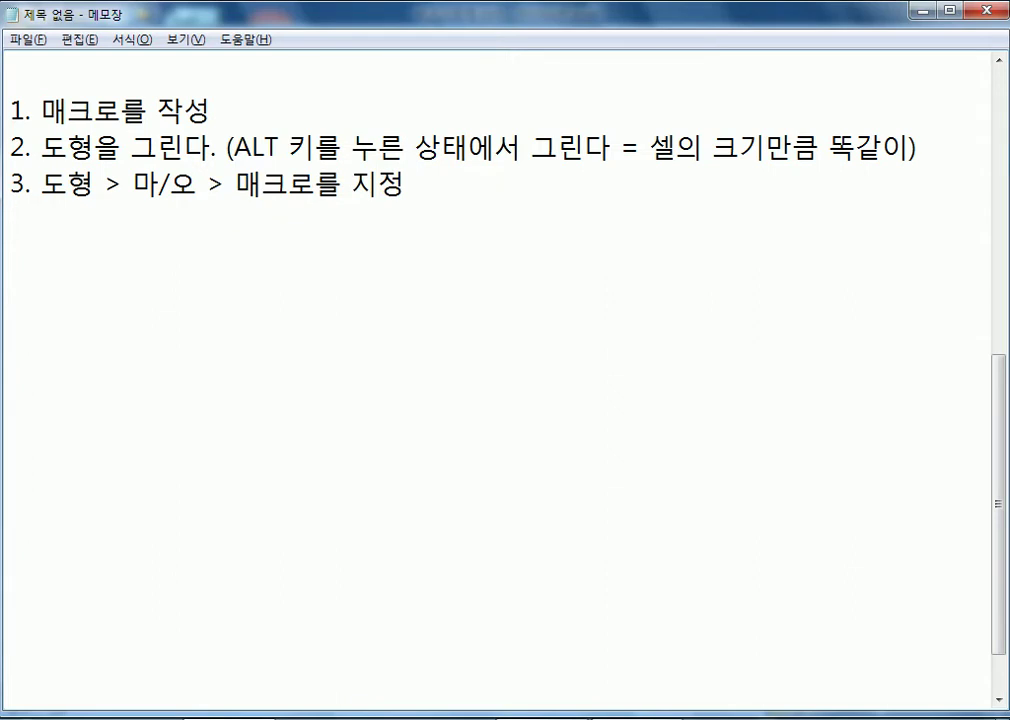
Switch back to the Excel workbook and clear the totals in F4:F12.
key("alt+Tab")
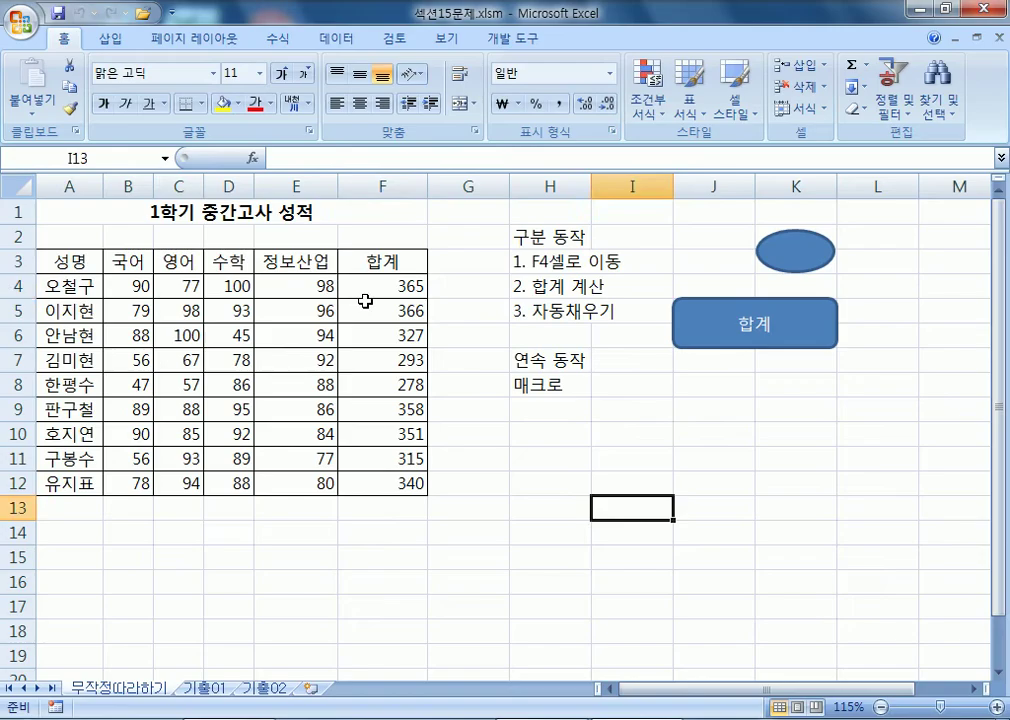
left_click_drag(388, 288, 380, 484)
key("Delete")
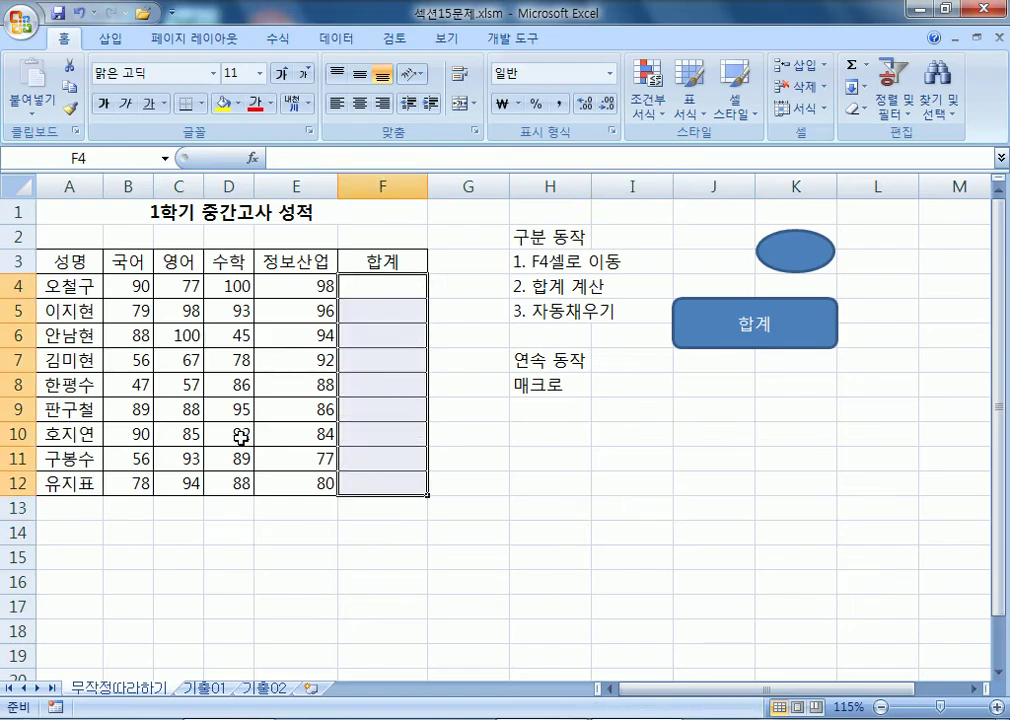
left_click(446, 546)
left_click(795, 250)
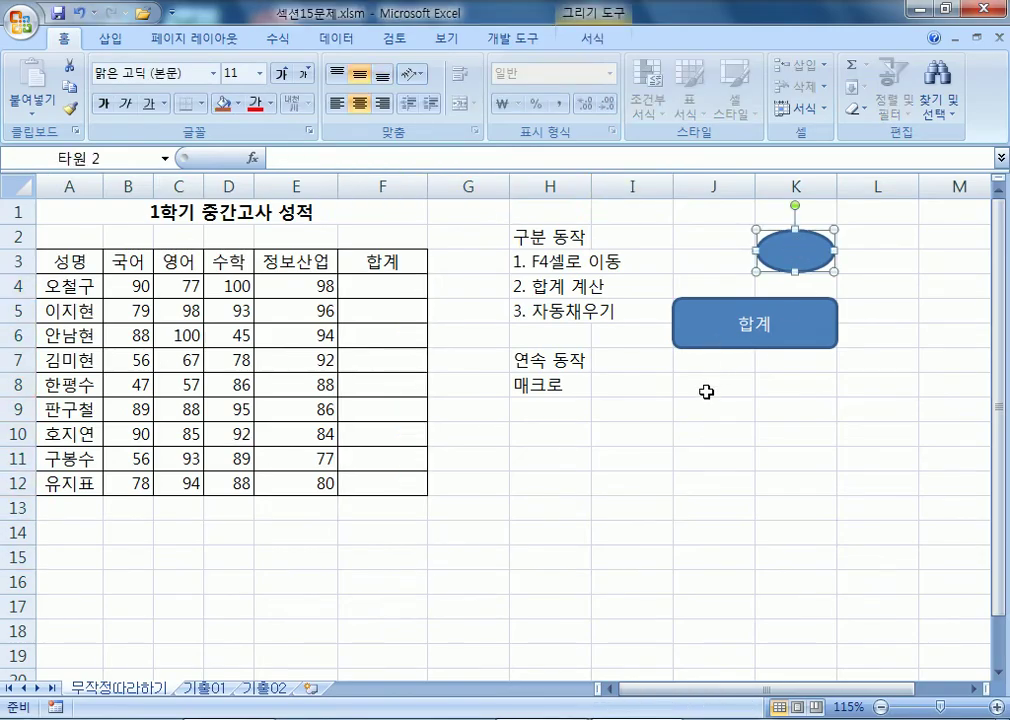
right_click(767, 250)
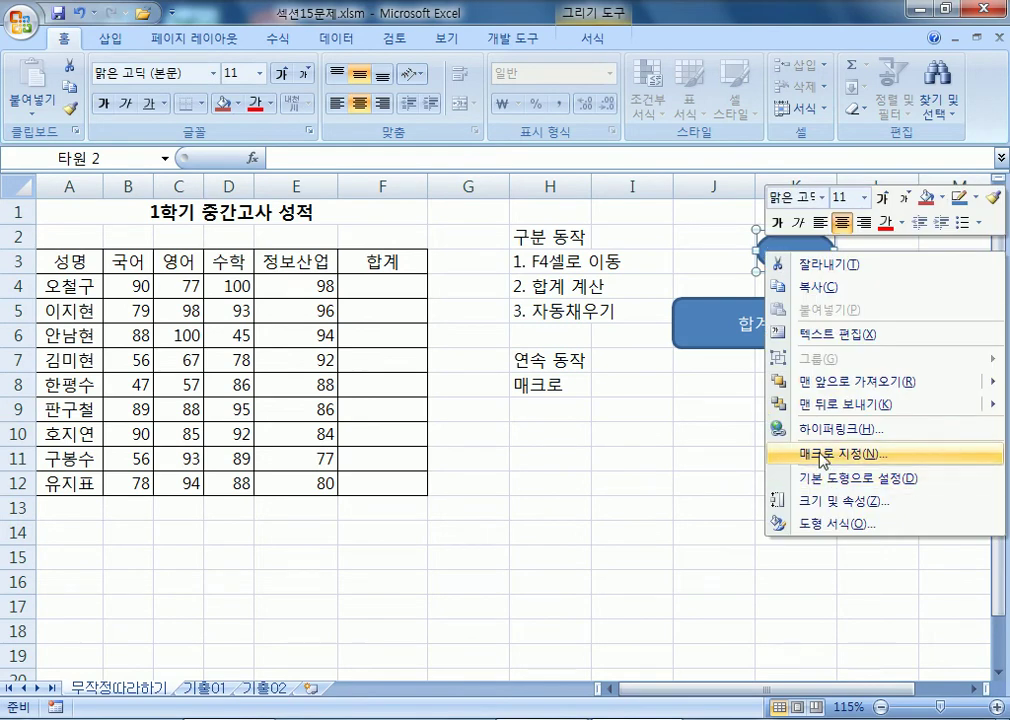
key("Escape")
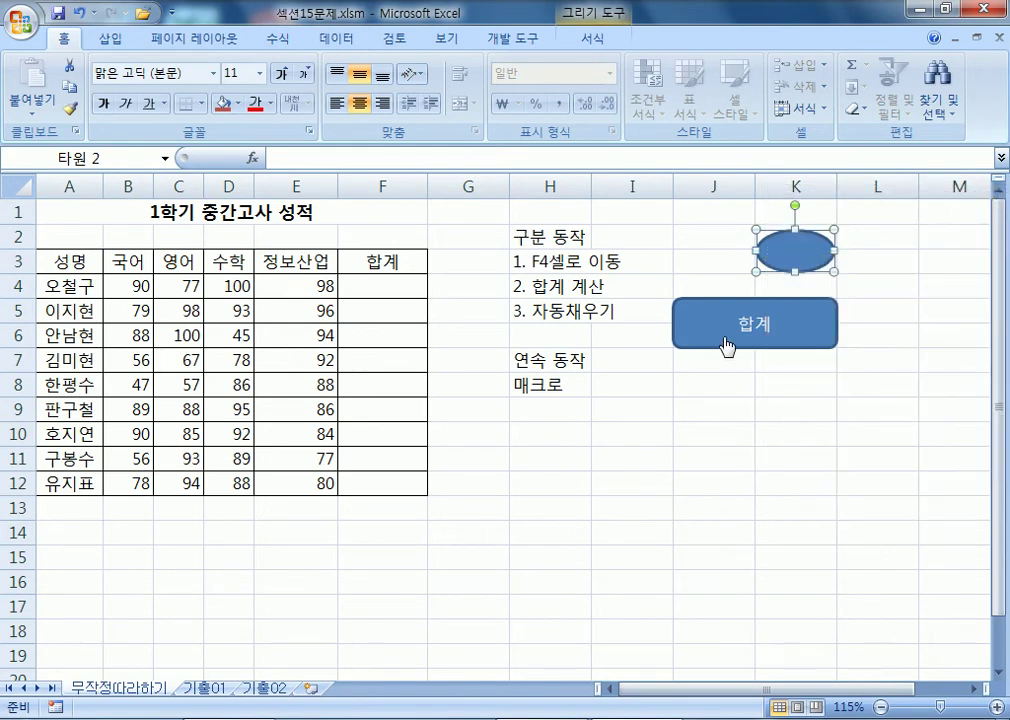
Run the 합계 macro from the rounded rectangle to fill the totals in F4:F12.
left_click(706, 410)
left_click(733, 346)
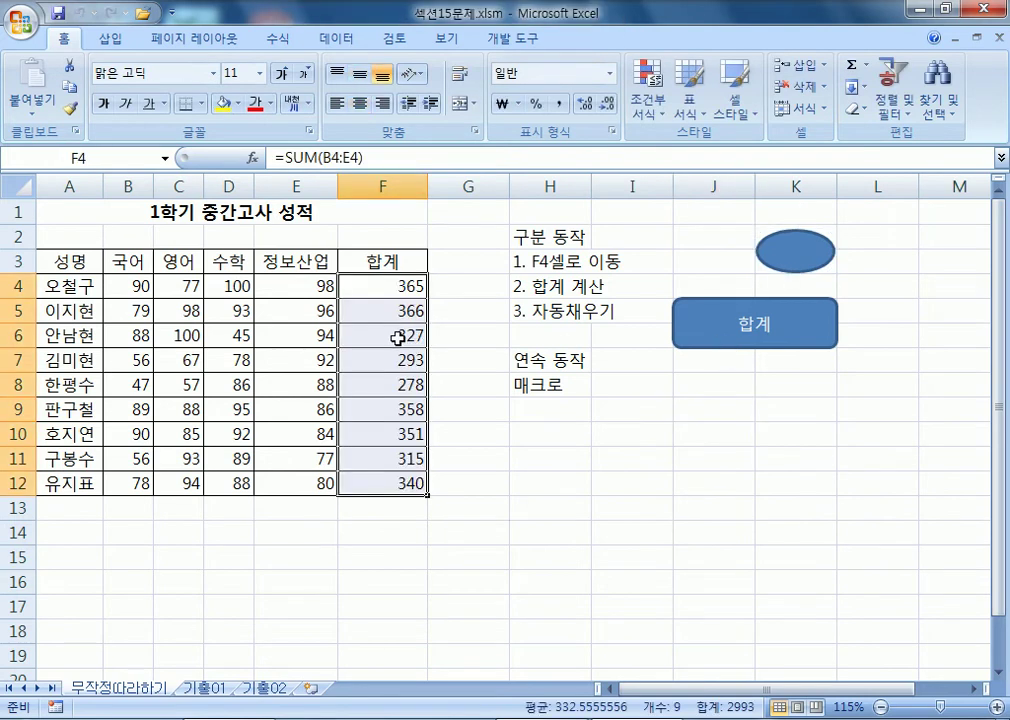
Switch to Notepad and remove the extra blank lines between the starred notes and the numbered macro procedure.
key("alt+Tab")
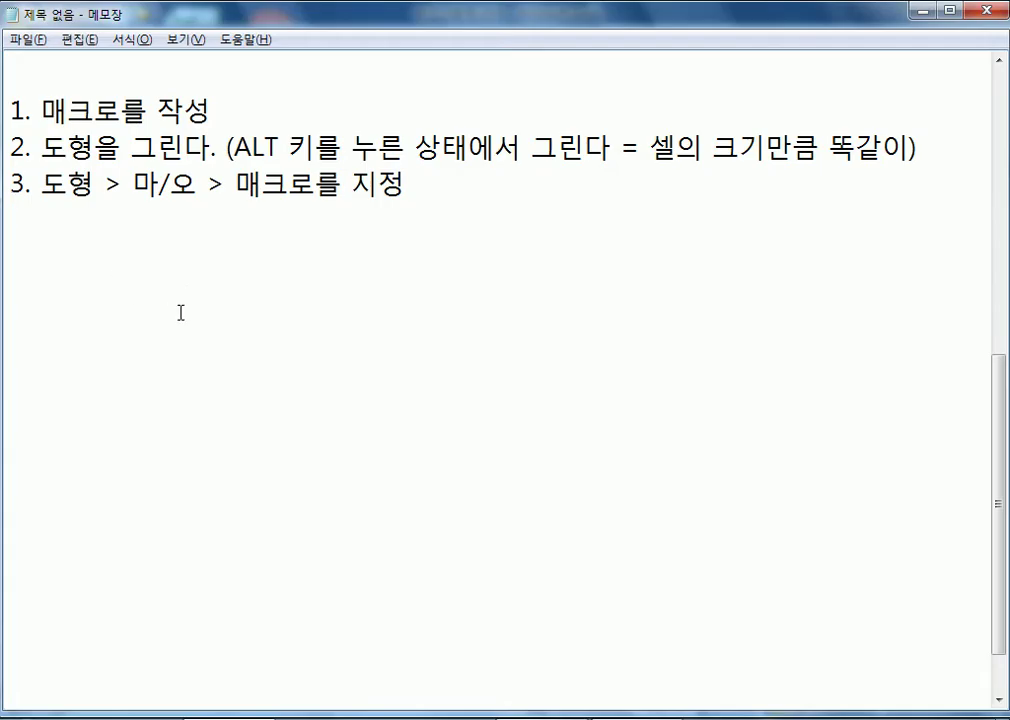
scroll(176, 298, "up", 3)
left_click(99, 218)
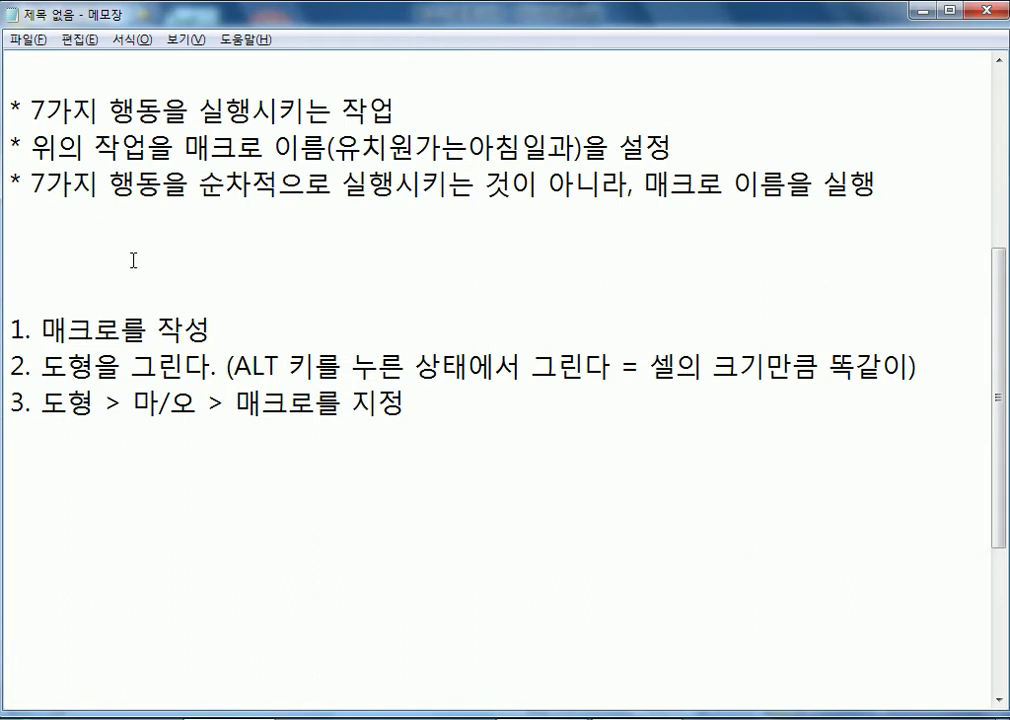
key("Delete")
key("Delete")
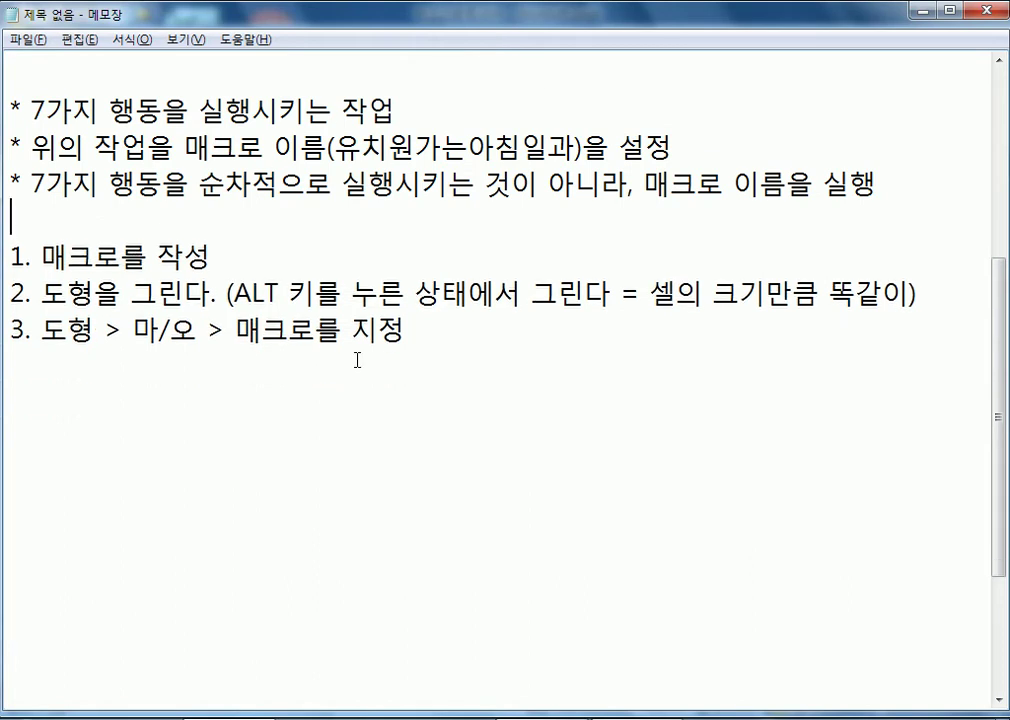
scroll(337, 415, "down", 1)
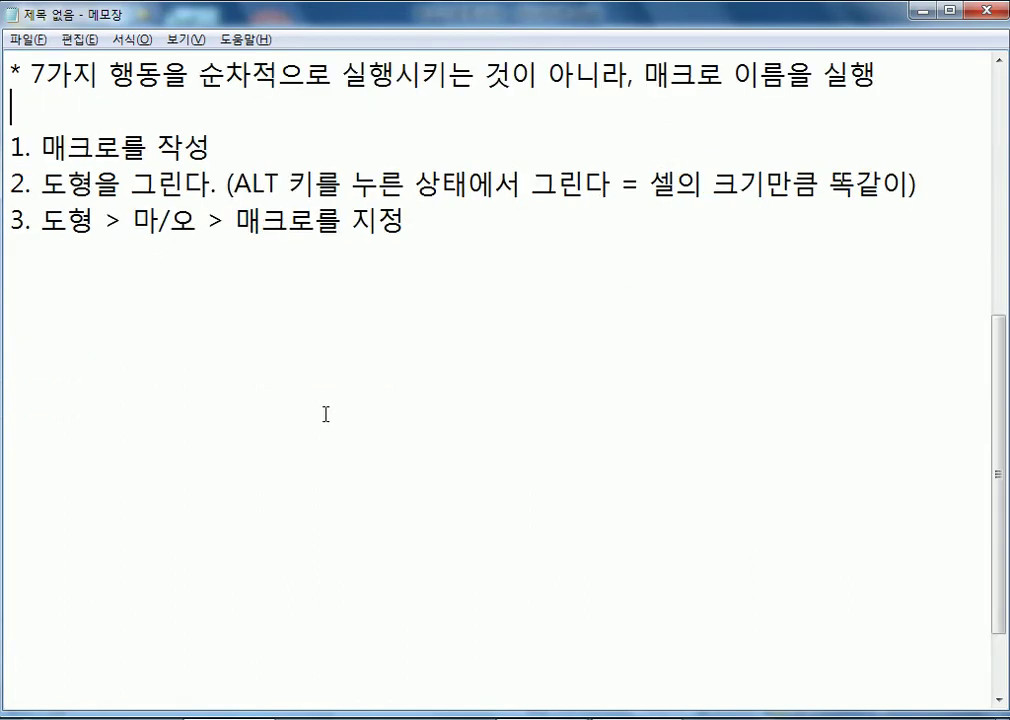
left_click(1002, 700)
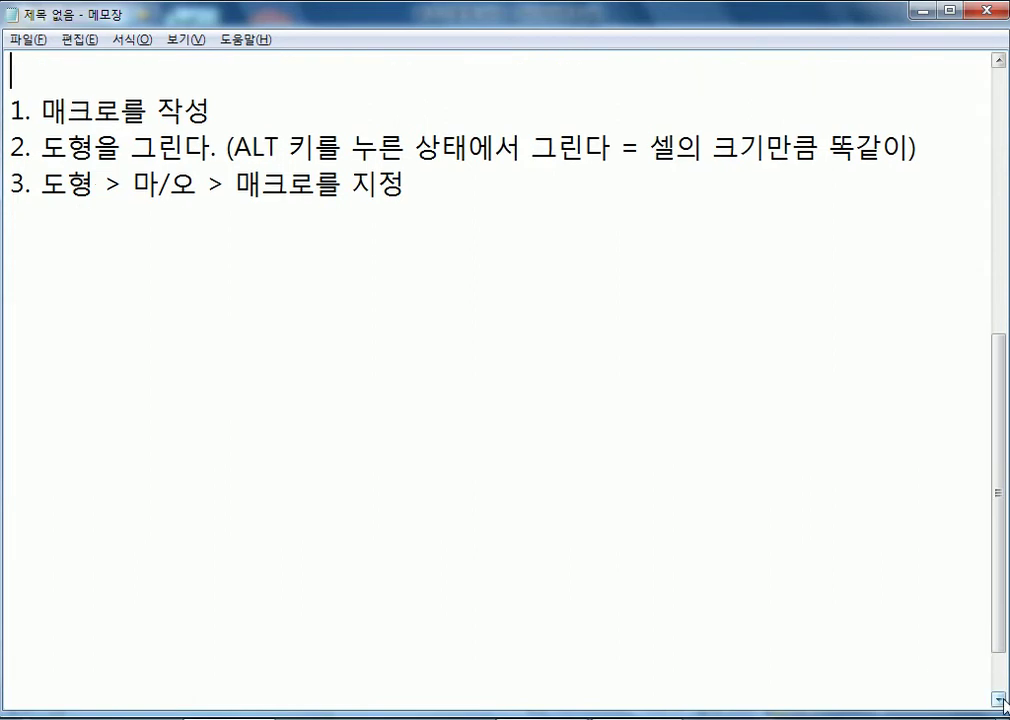
left_click(60, 268)
Switch back to the Excel workbook and mark out the range C14:D15 below the score table.
key("alt+Tab")
left_click_drag(157, 540, 231, 569)
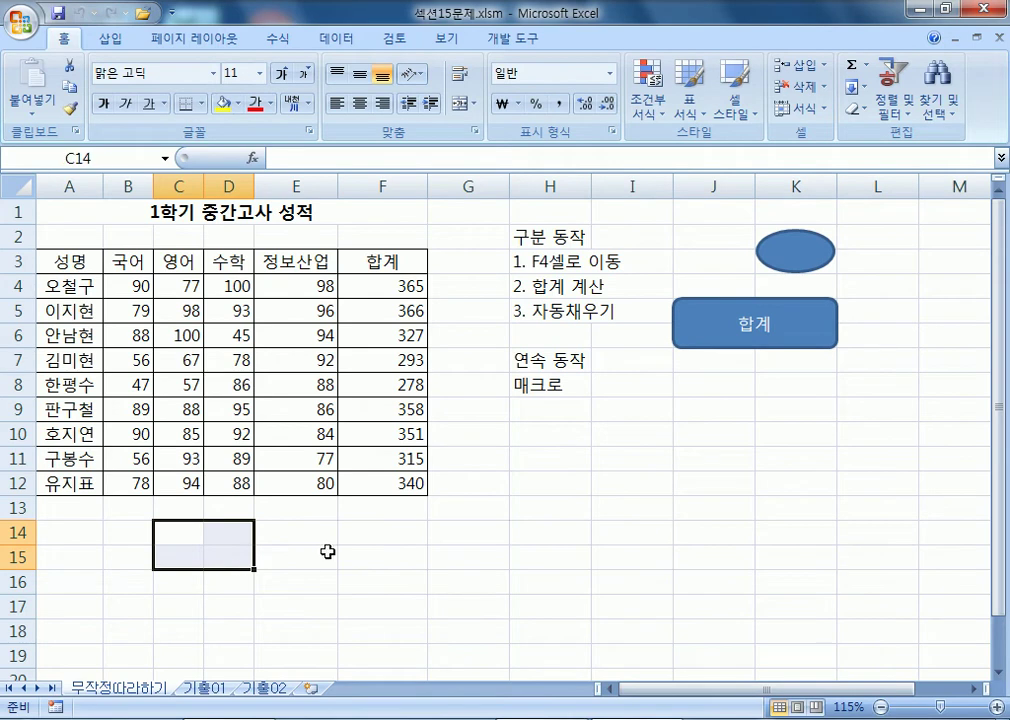
left_click_drag(354, 528, 363, 566)
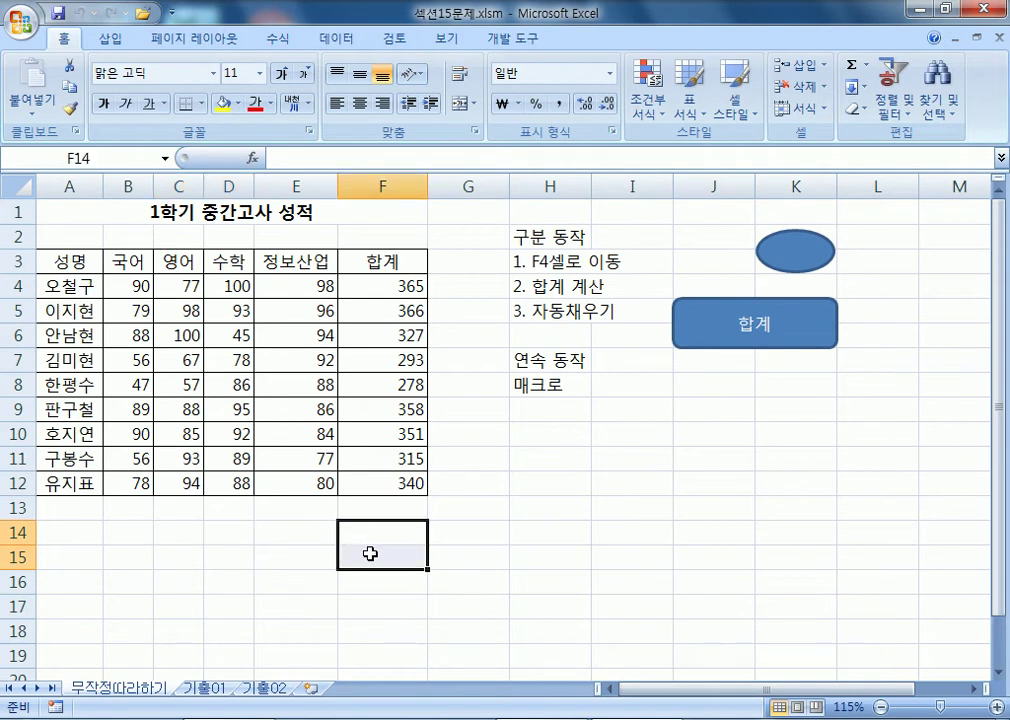
scroll(372, 548, "down", 2)
left_click_drag(196, 378, 230, 404)
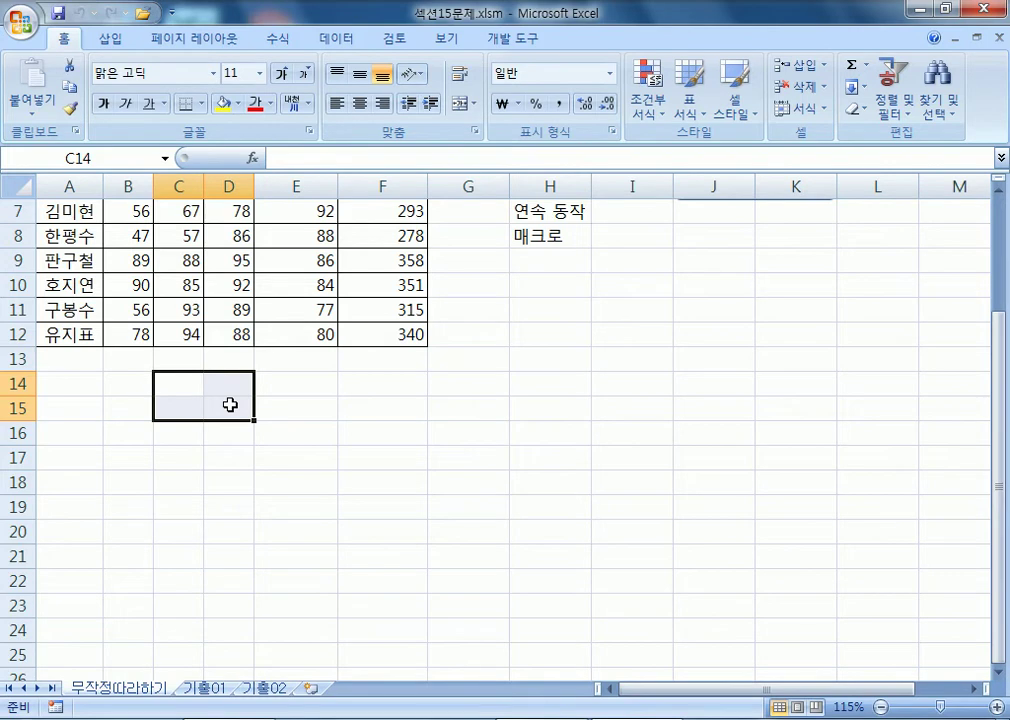
scroll(381, 492, "up", 2)
scroll(198, 497, "down", 3)
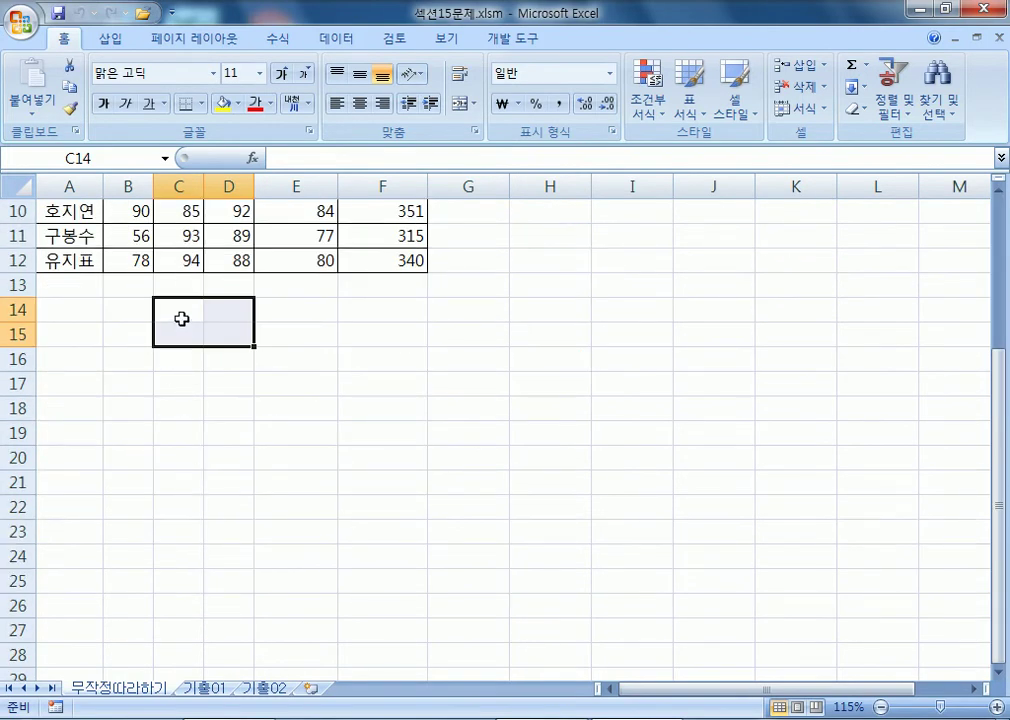
left_click(113, 40)
left_click(209, 85)
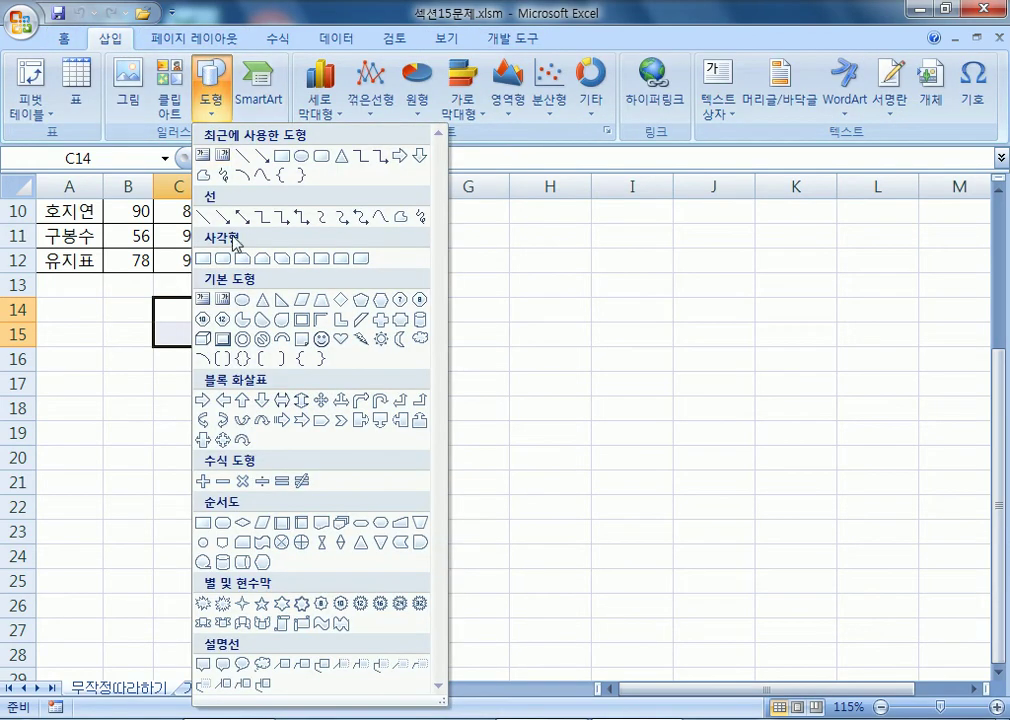
left_click(140, 311)
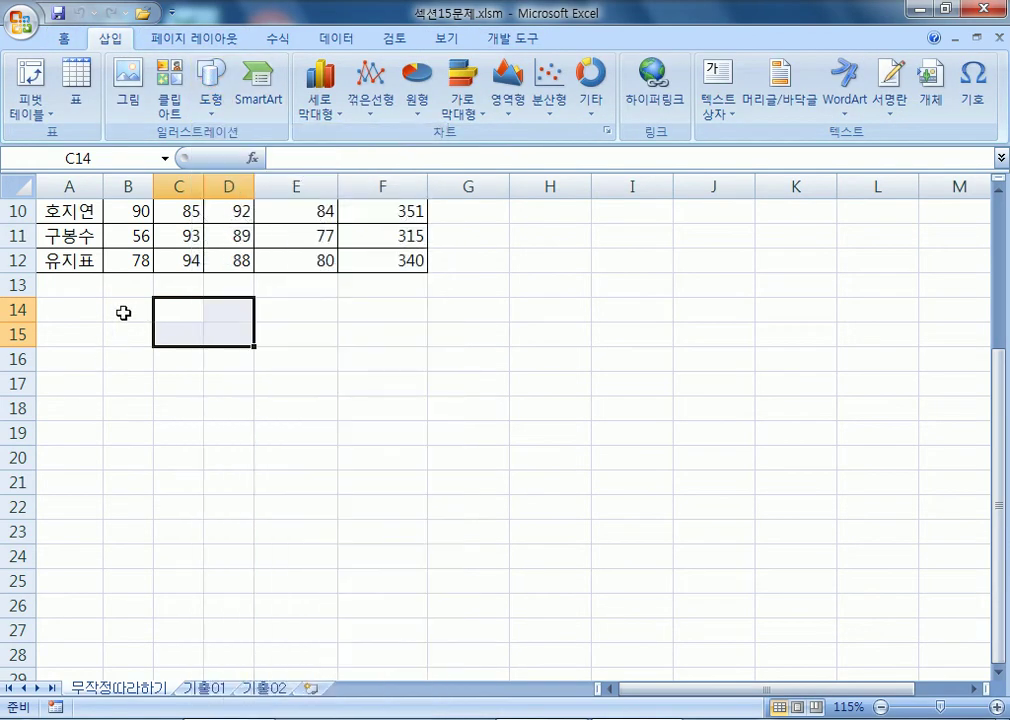
left_click(120, 318)
scroll(124, 351, "up", 1)
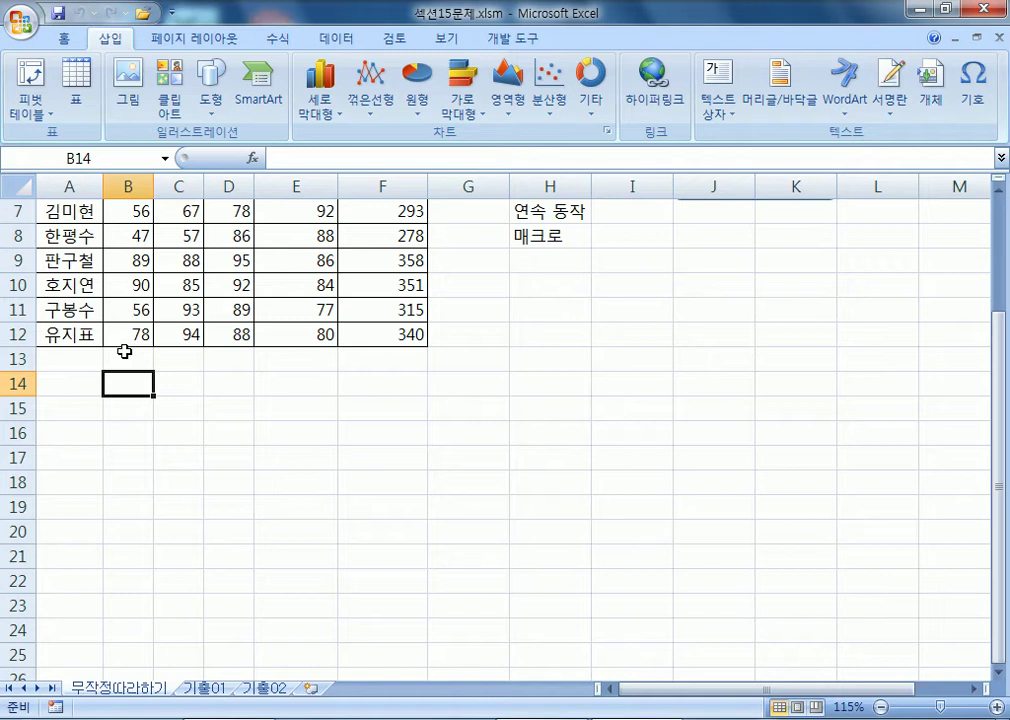
Insert a form-control button exactly over C14:D15 and assign the 합계 macro to it.
left_click(524, 39)
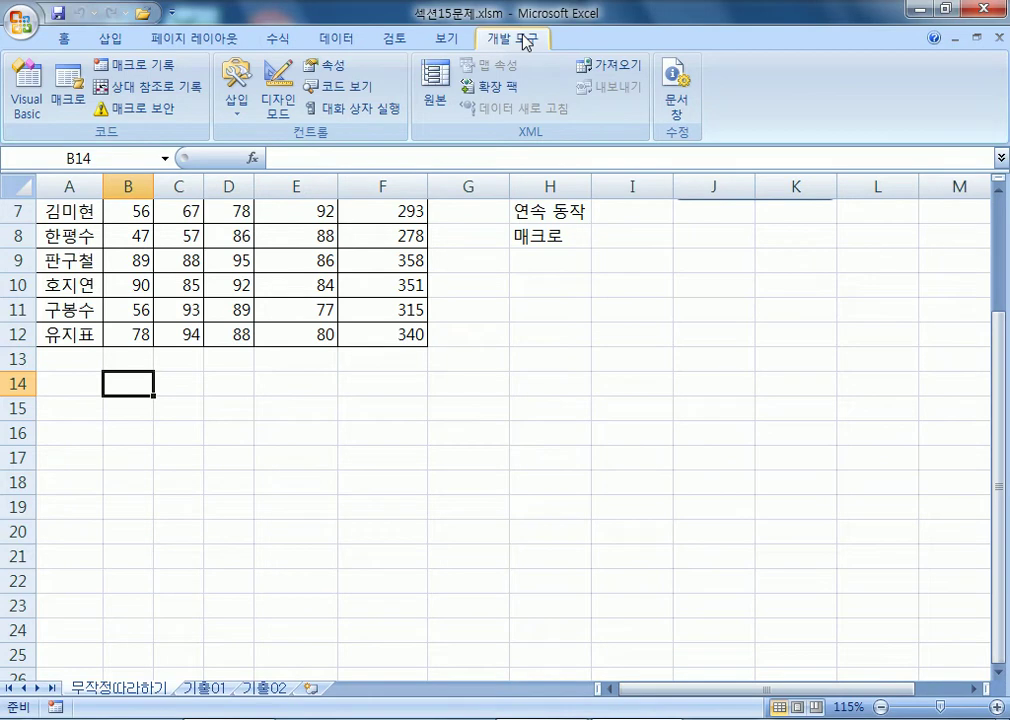
left_click(290, 115)
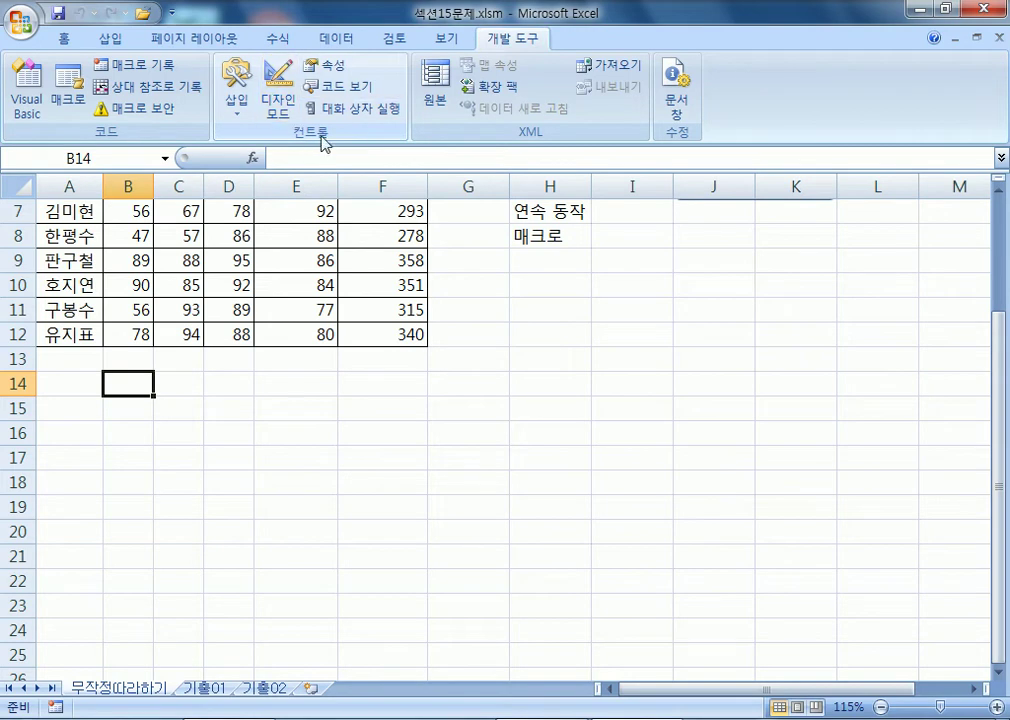
left_click(245, 106)
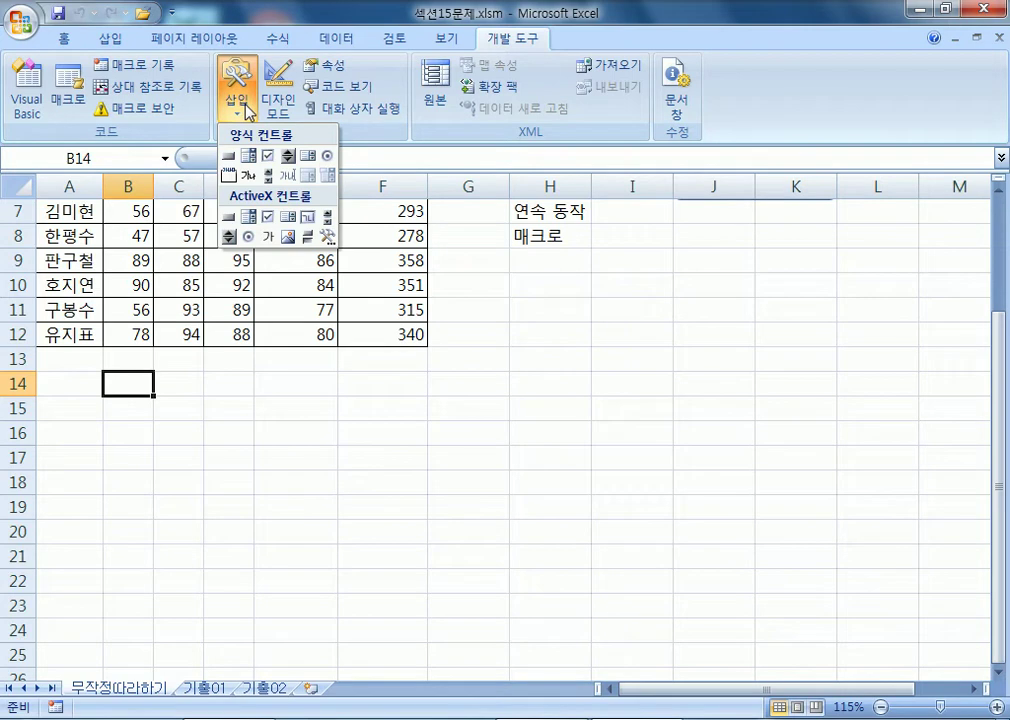
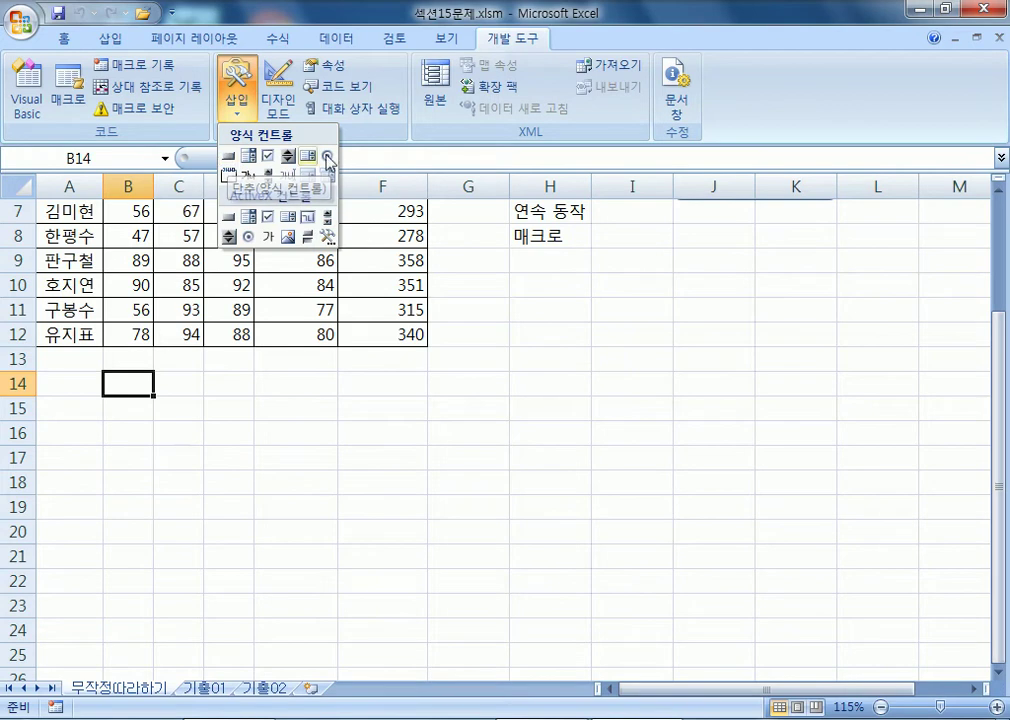
left_click(230, 156)
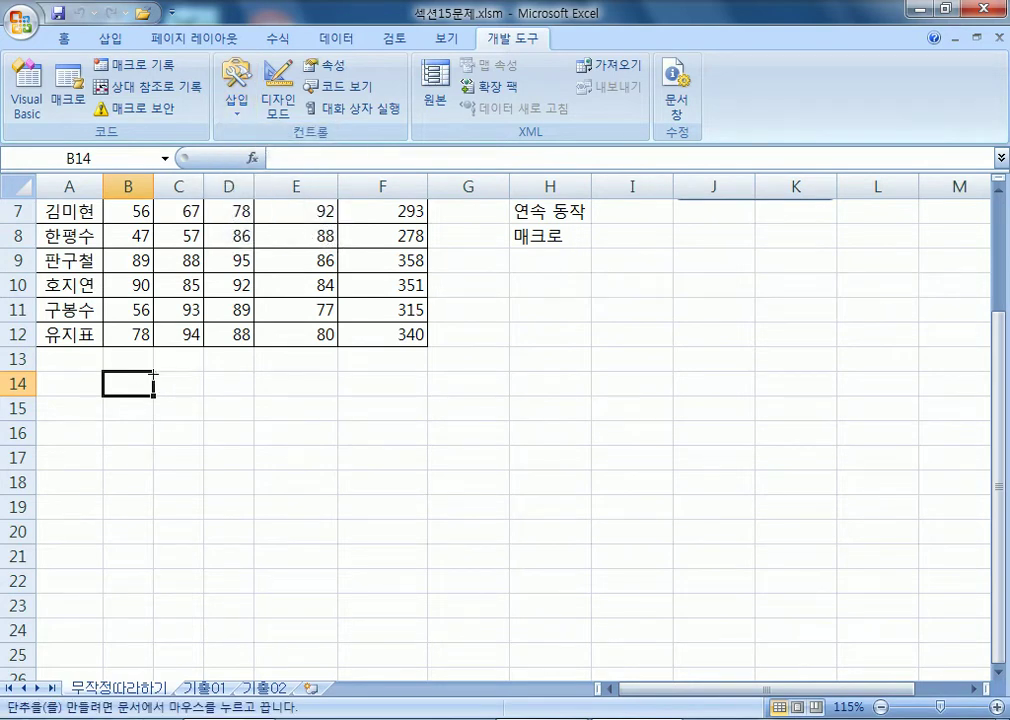
left_click_drag(162, 376, 255, 423)
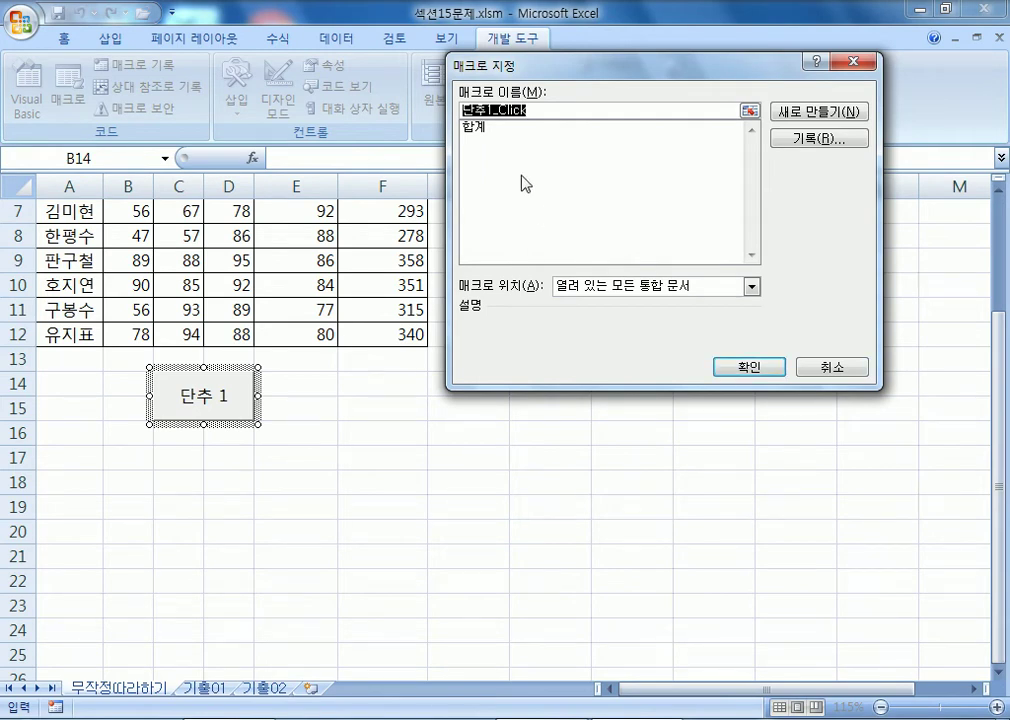
left_click(478, 130)
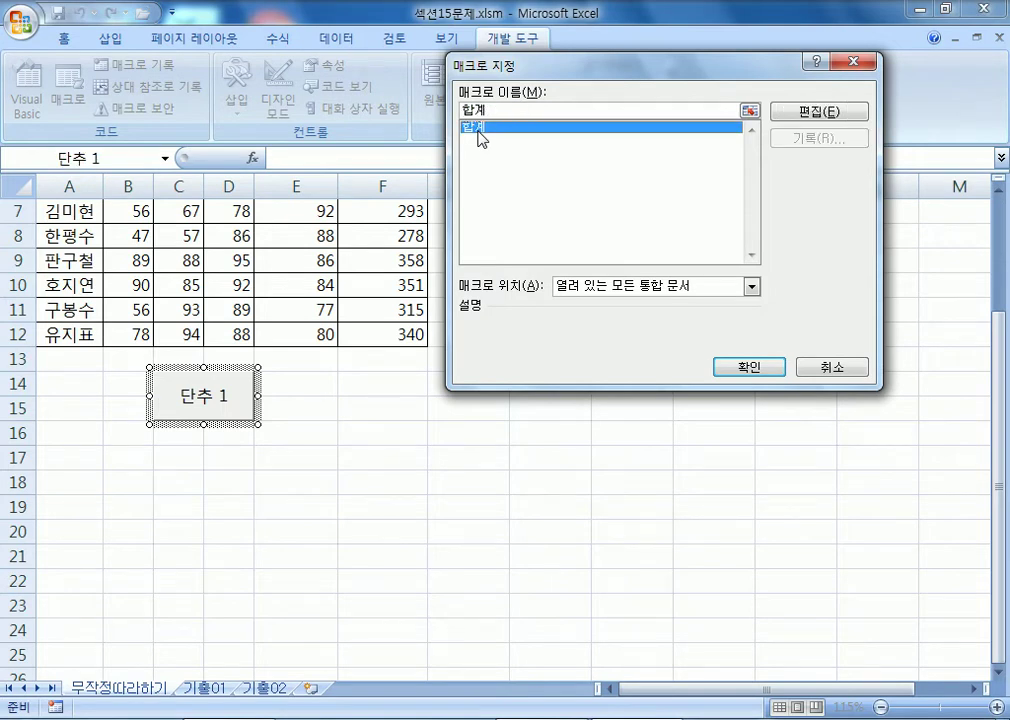
left_click(745, 367)
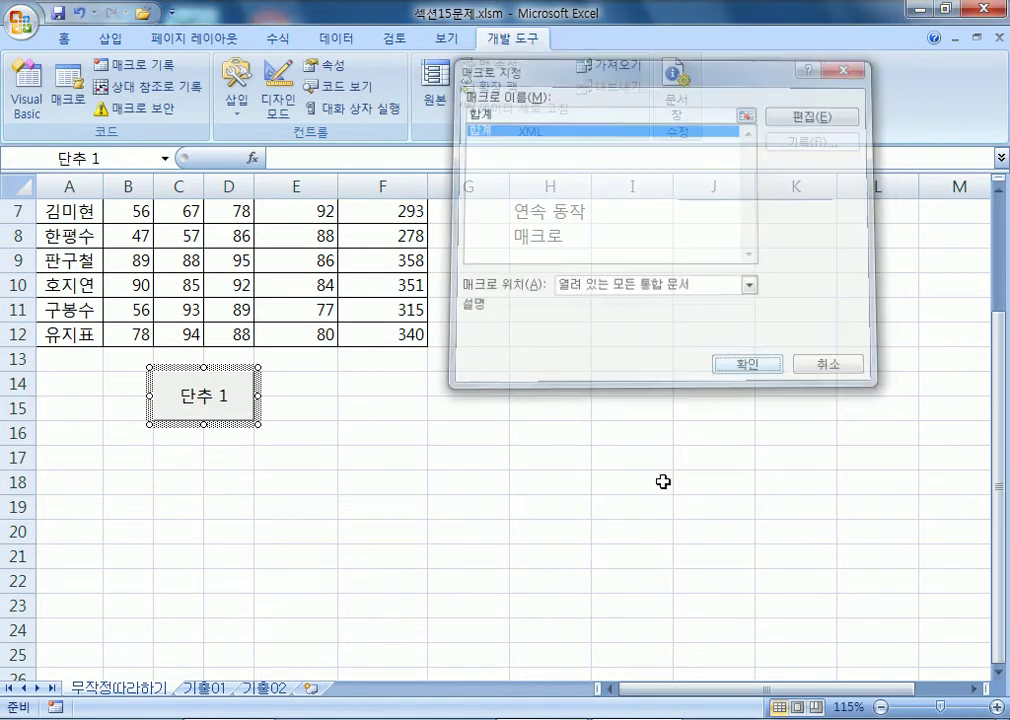
left_click(560, 410)
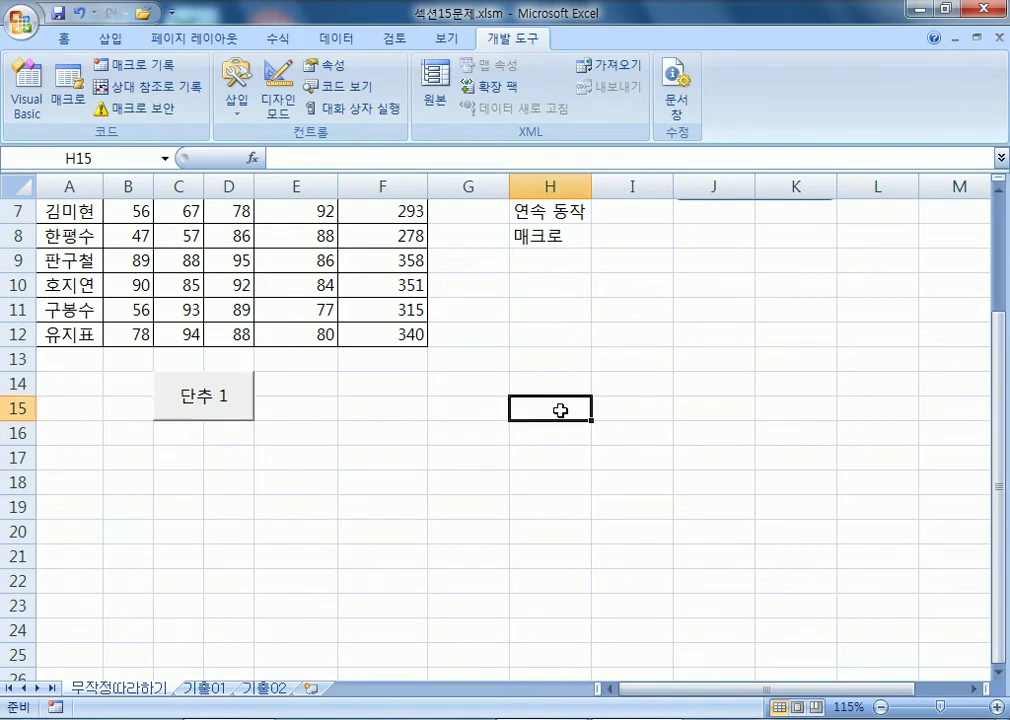
Run the macro from the new button under the table, and clear the totals in F4:F12.
left_click(230, 399)
scroll(389, 360, "down", 2)
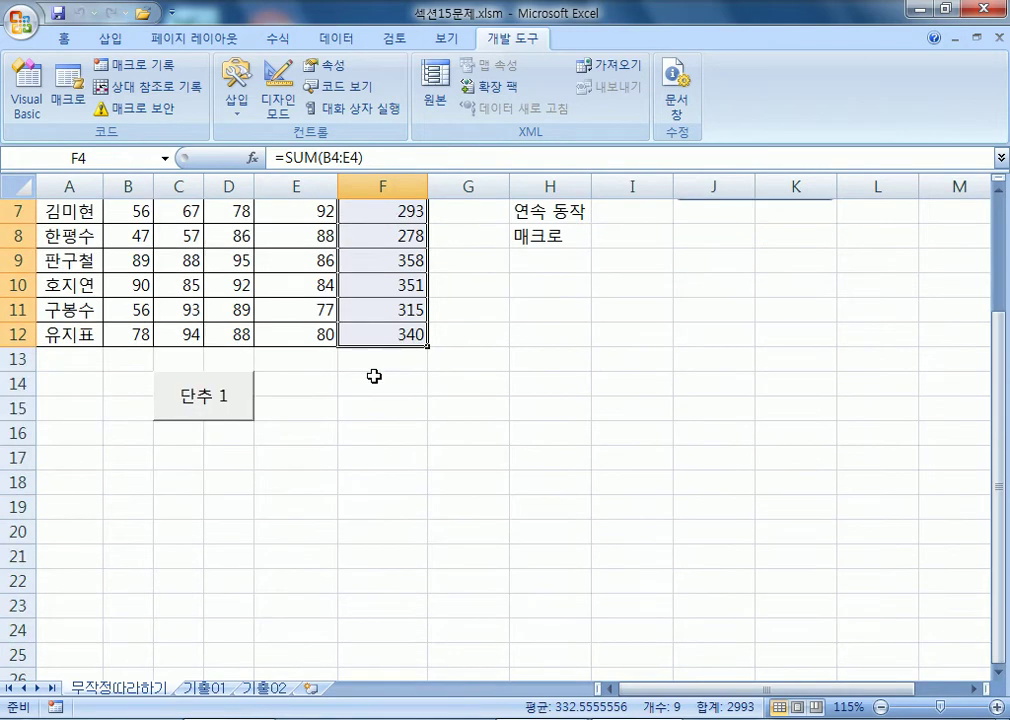
key("Delete")
left_click_drag(480, 624, 466, 608)
scroll(300, 462, "down", 3)
Replace the caption of the button over C14:D15 with 합계.
right_click(231, 331)
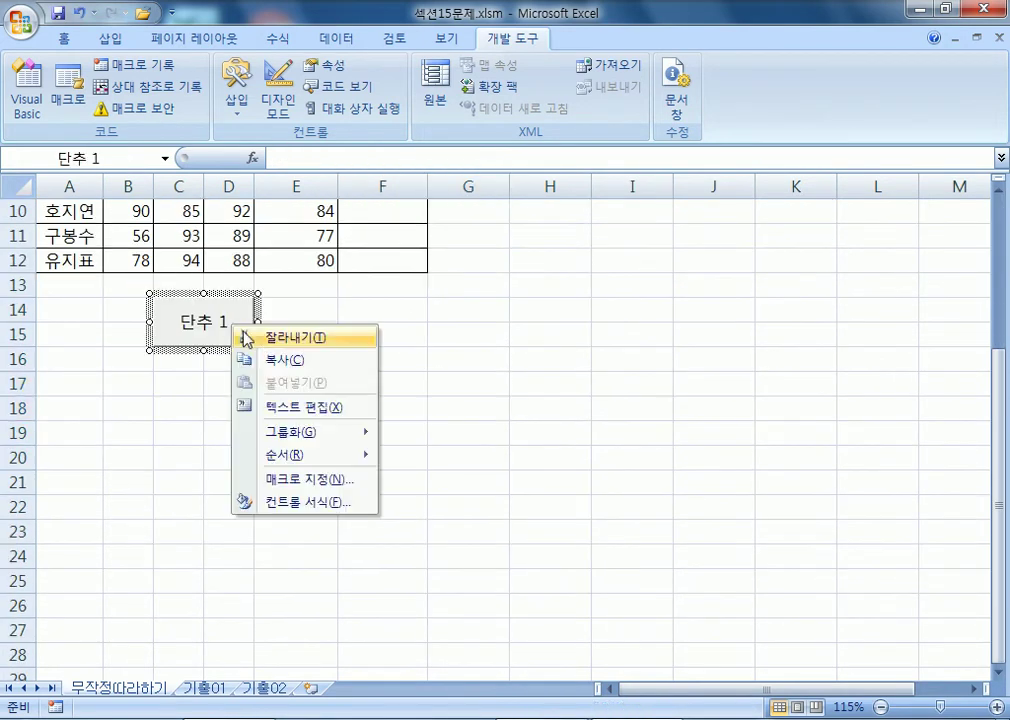
left_click(302, 409)
type("합계")
key("Delete")
key("Delete")
key("Delete")
key("Delete")
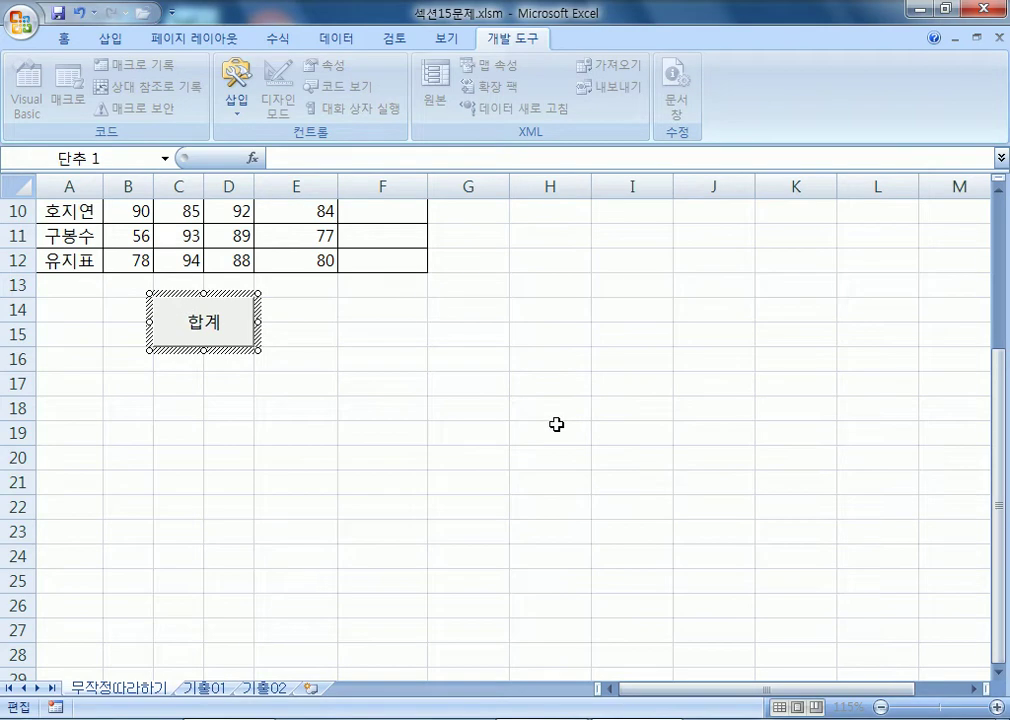
left_click(556, 424)
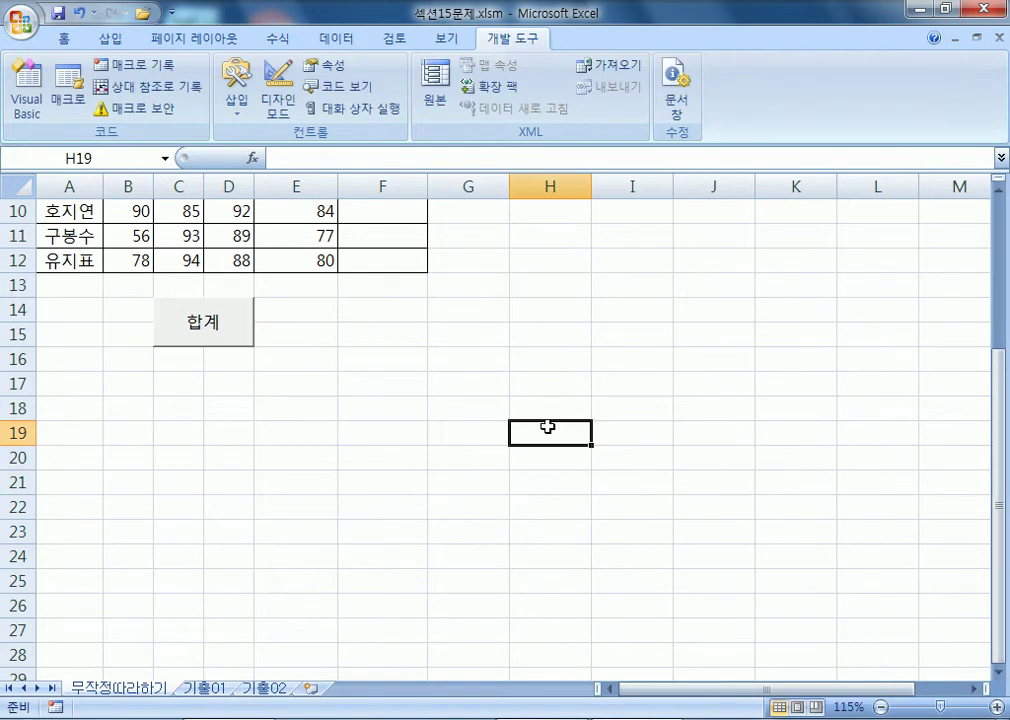
right_click(236, 341)
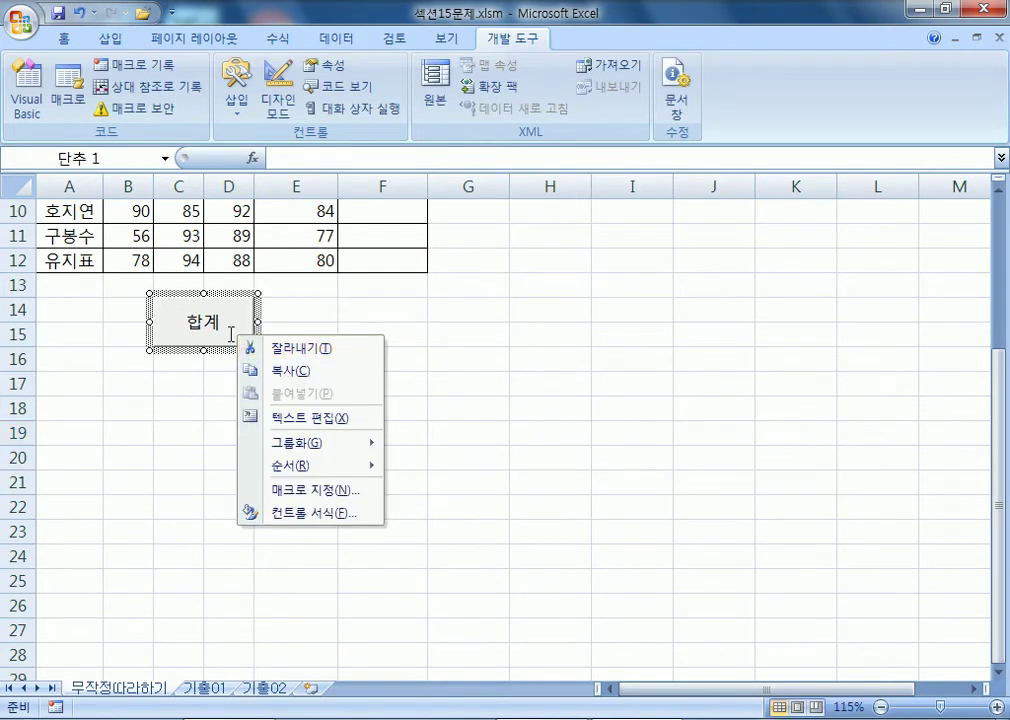
left_click(300, 418)
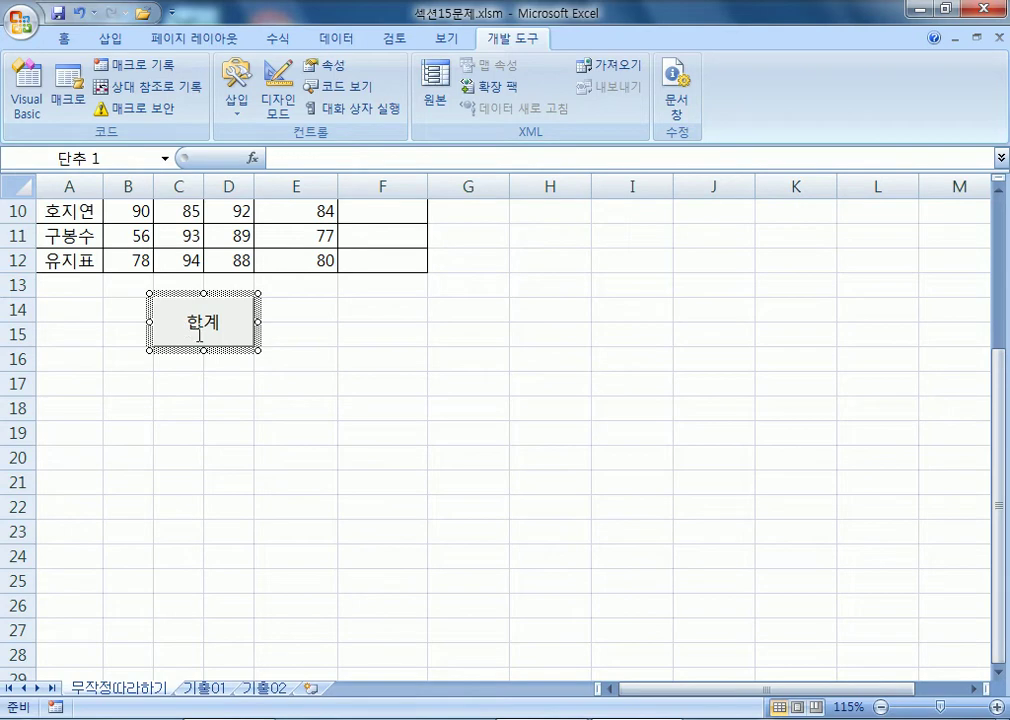
left_click(548, 363)
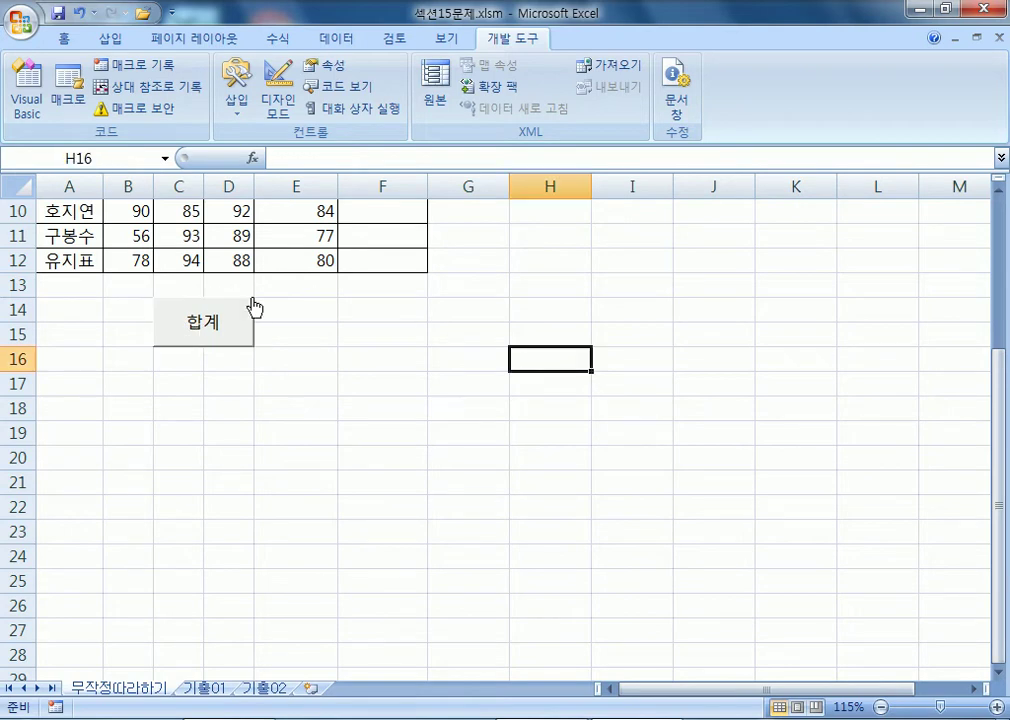
Run the 합계 macro from the captioned button to fill the totals in F4:F12.
left_click(203, 322)
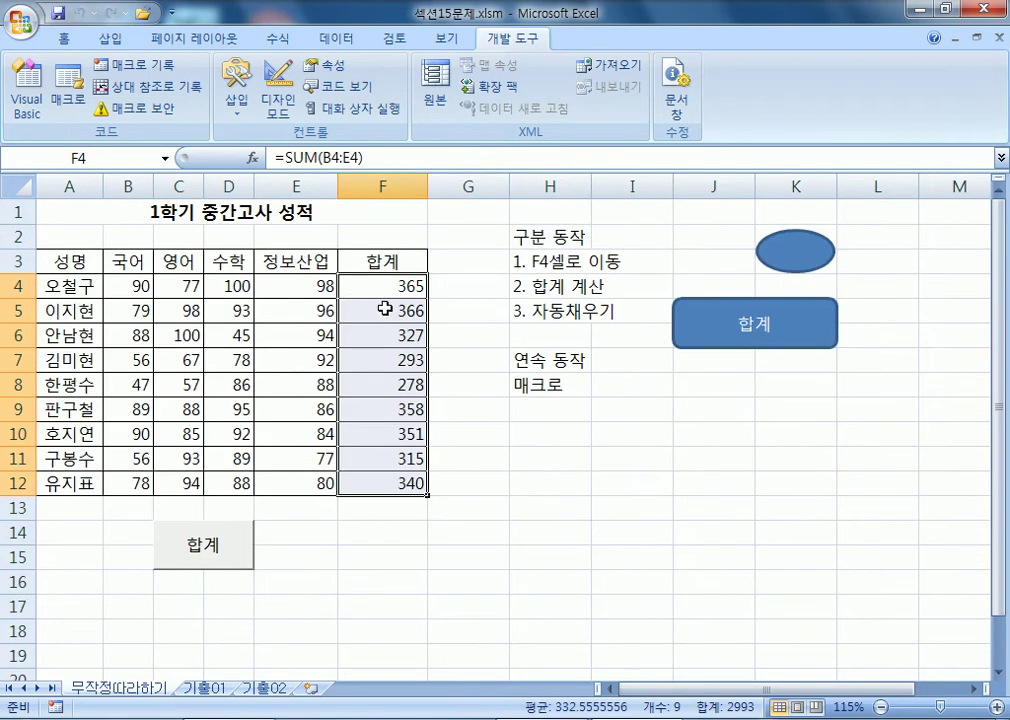
scroll(178, 563, "down", 3)
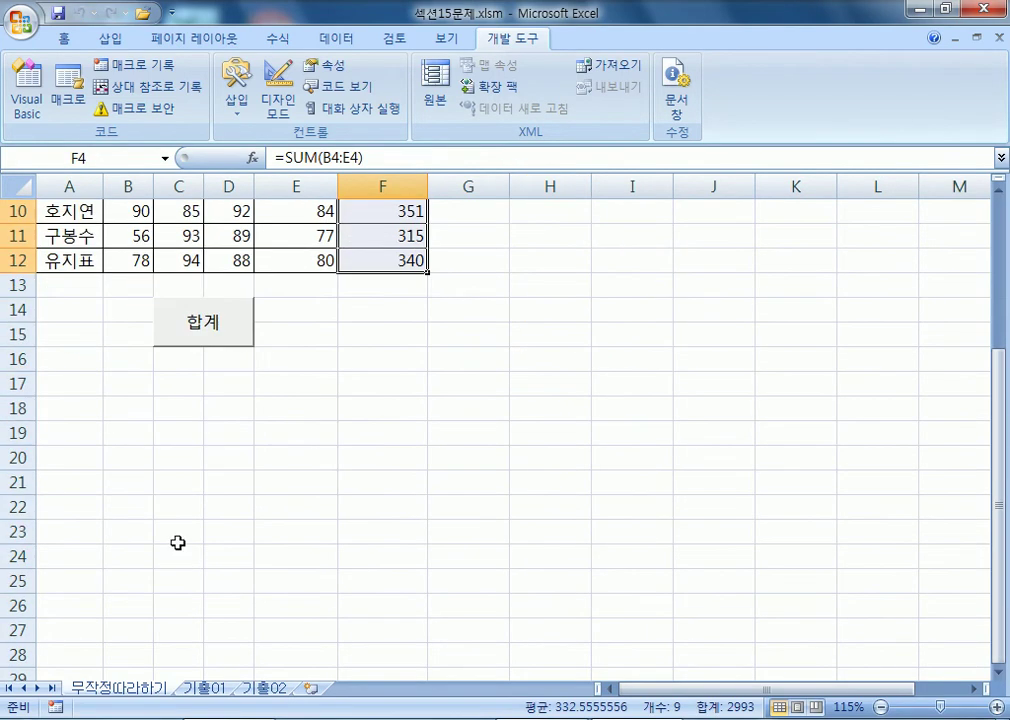
Open the 합계 button's caption for editing and end the text editing without changing it.
right_click(205, 342)
left_click(205, 333)
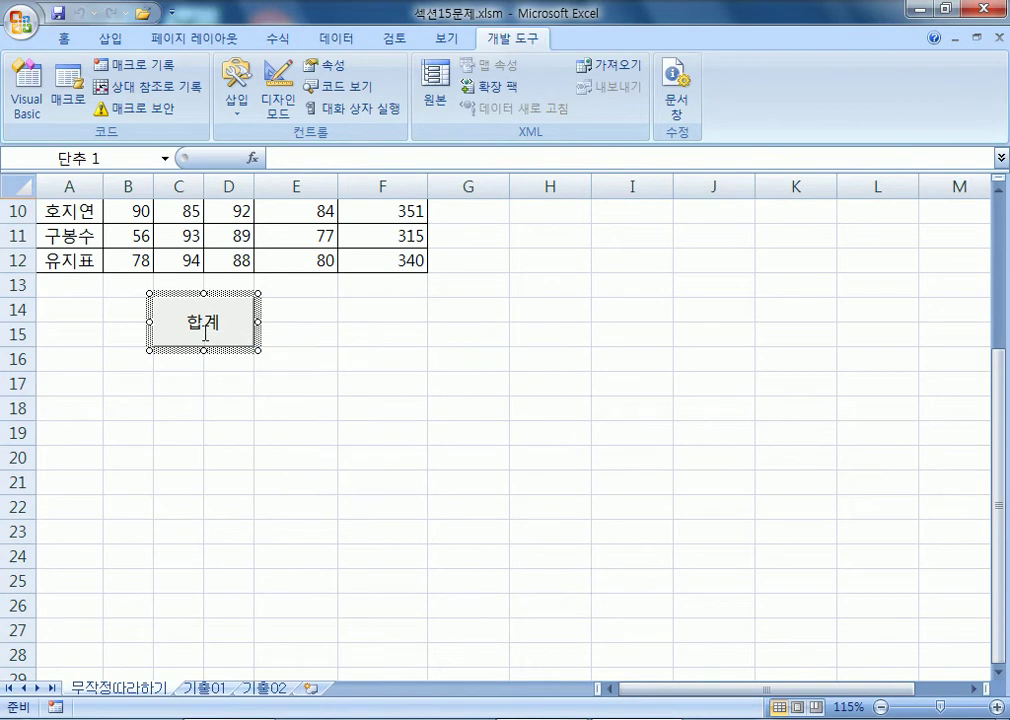
right_click(221, 345)
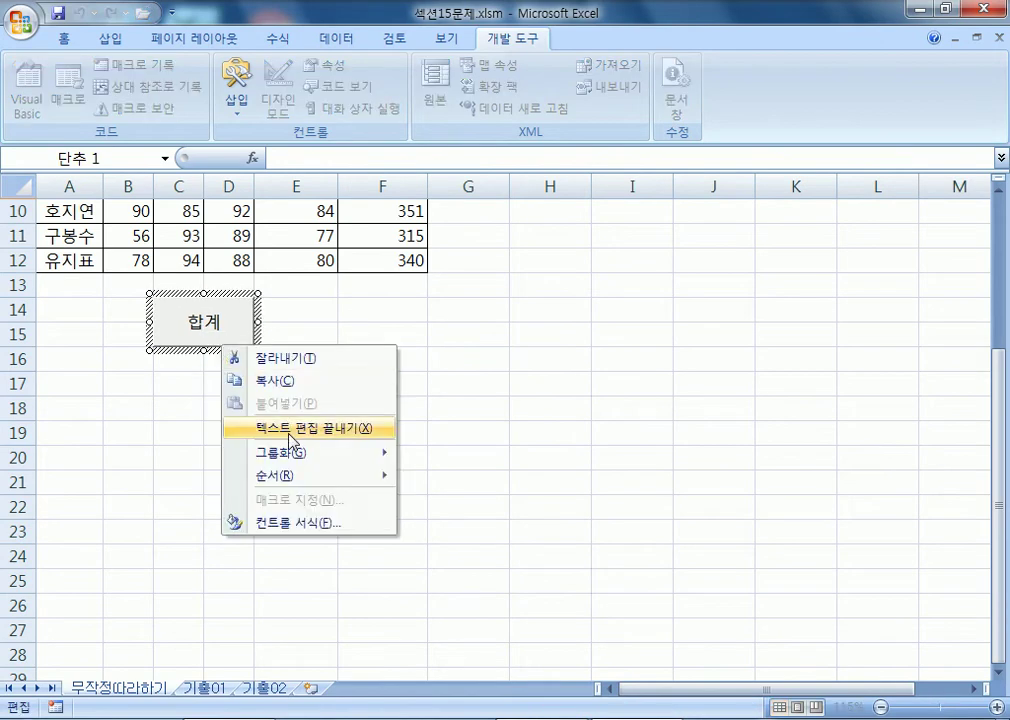
left_click(289, 430)
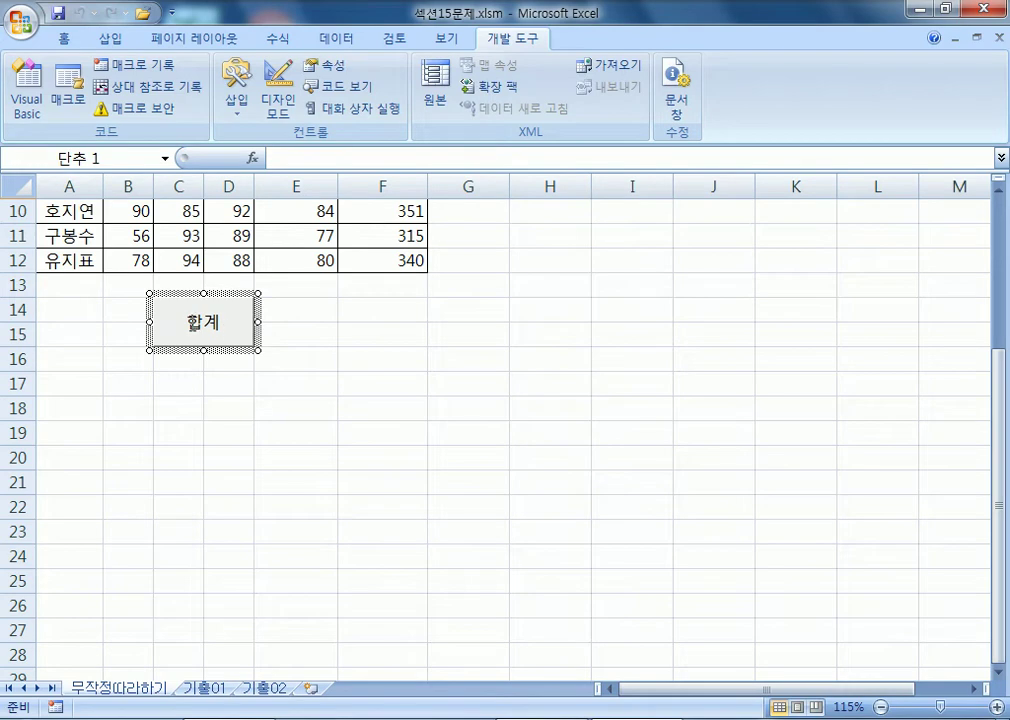
Deselect the 합계 button and run its macro again to recalculate the totals in F4:F12.
left_click(199, 322)
left_click(457, 370)
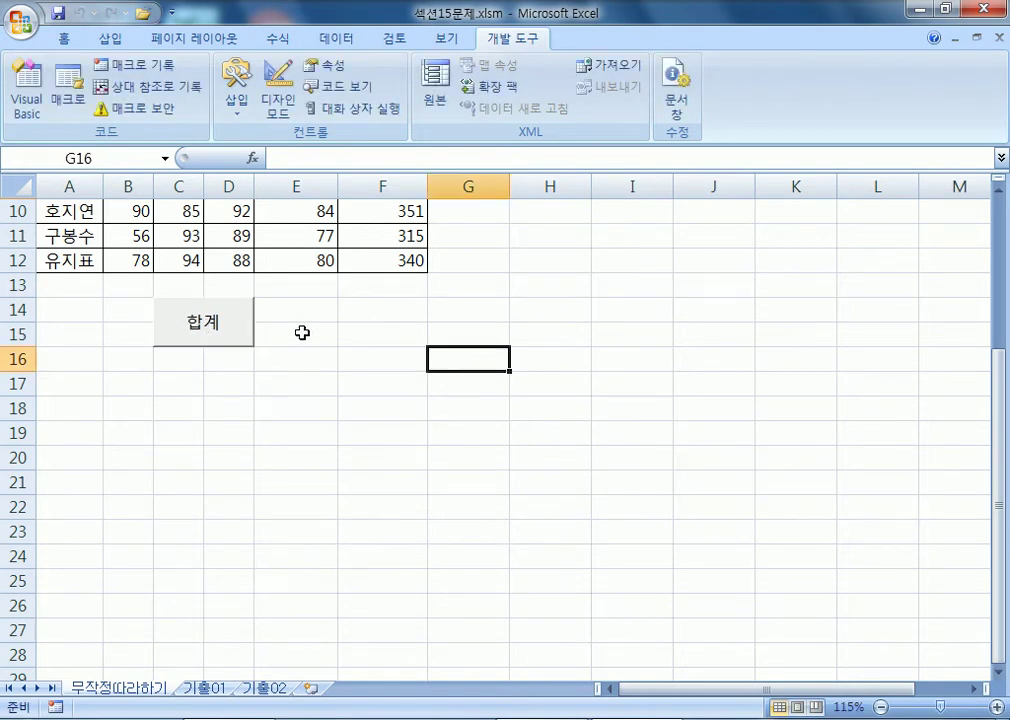
left_click(237, 328)
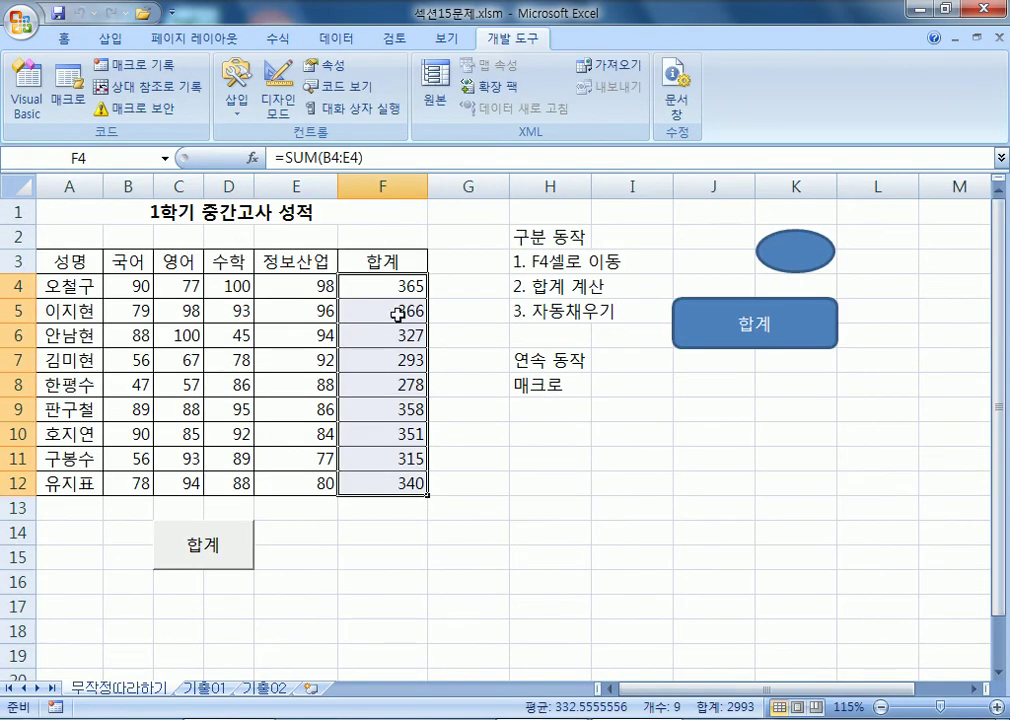
Clear the totals in F4:F12 and refill them by running the 합계 macro from the button below the table.
key("Delete")
left_click(503, 476)
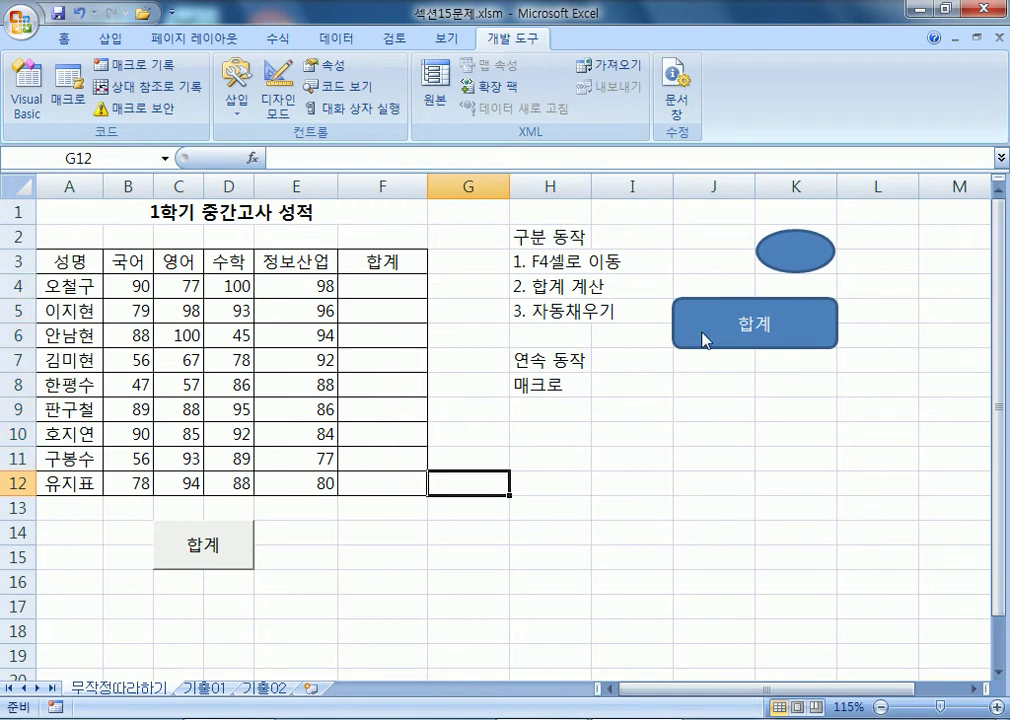
left_click(226, 543)
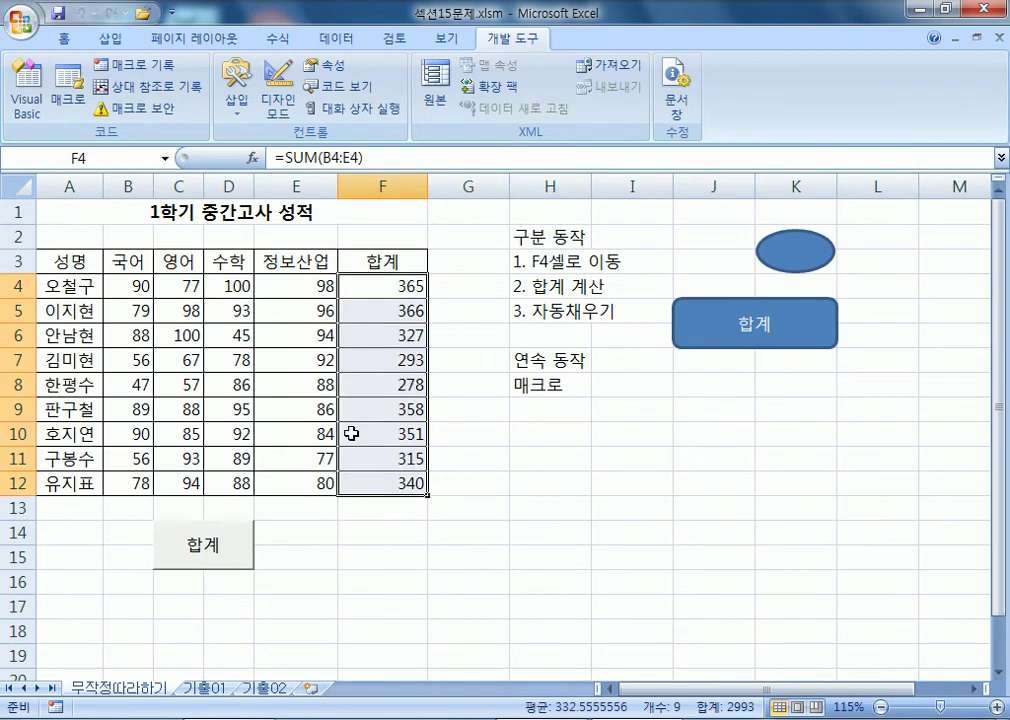
Clear F4:F12 and refill the totals by running the 합계 macro from the rounded rectangle.
key("Delete")
left_click(613, 445)
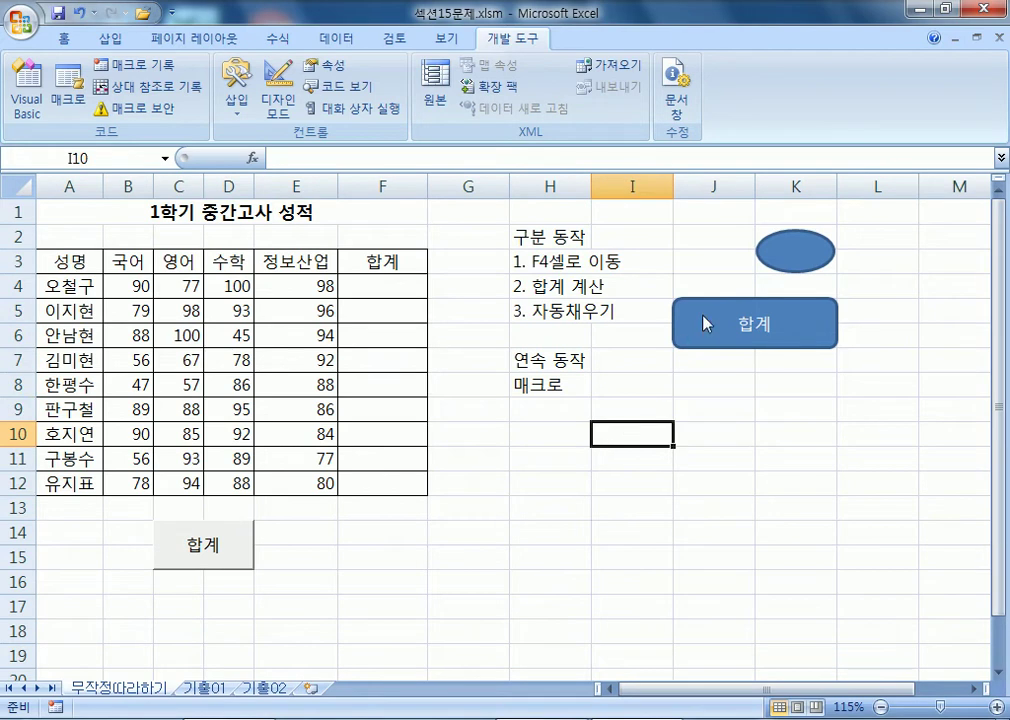
left_click(707, 325)
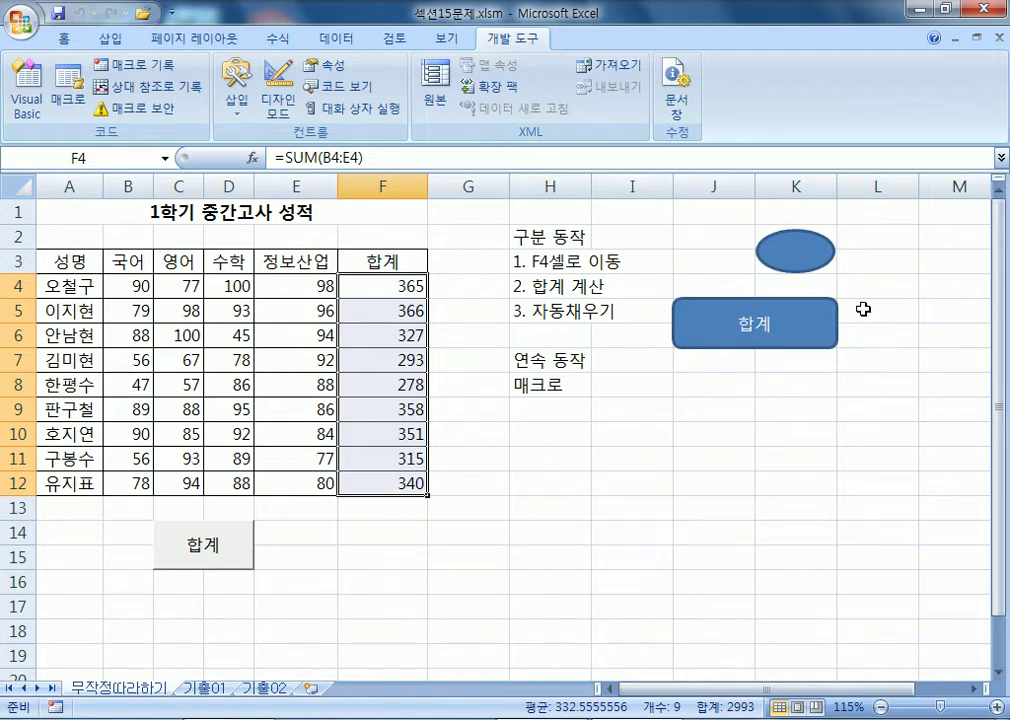
Empty F4:F12, rerun the 합계 macro from the rounded rectangle, and leave the totals cleared.
key("Delete")
left_click(712, 322)
key("Delete")
left_click(470, 580)
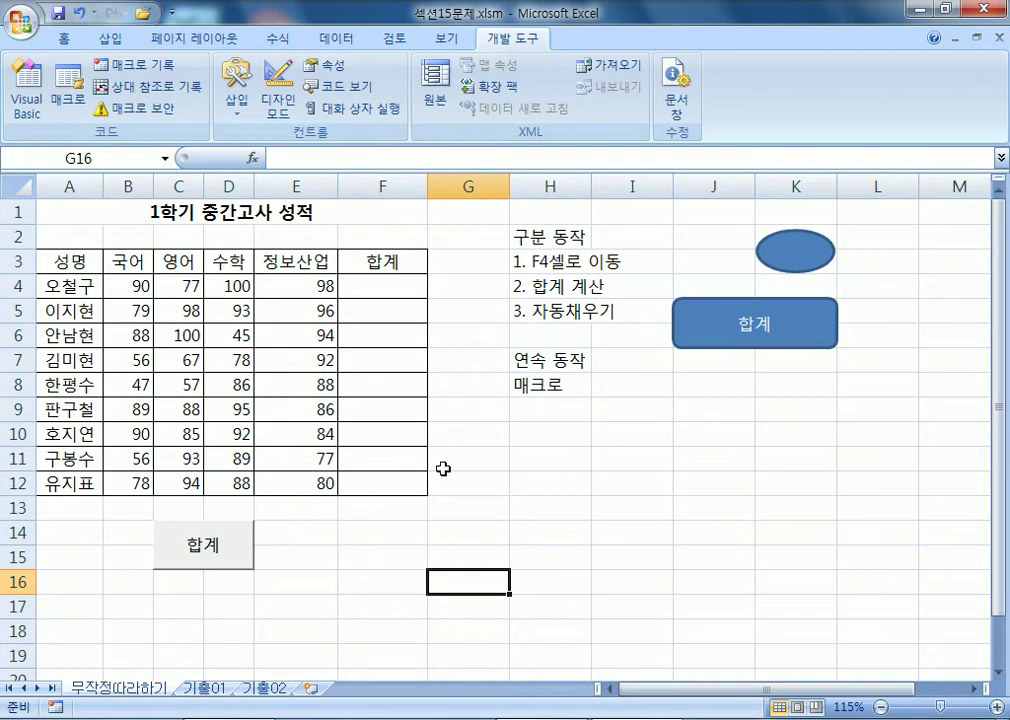
Delete the blue ellipse and the rounded rectangle labelled 합계 from the sheet.
left_click(785, 248)
key("Delete")
right_click(713, 346)
key("Escape")
left_click(598, 384)
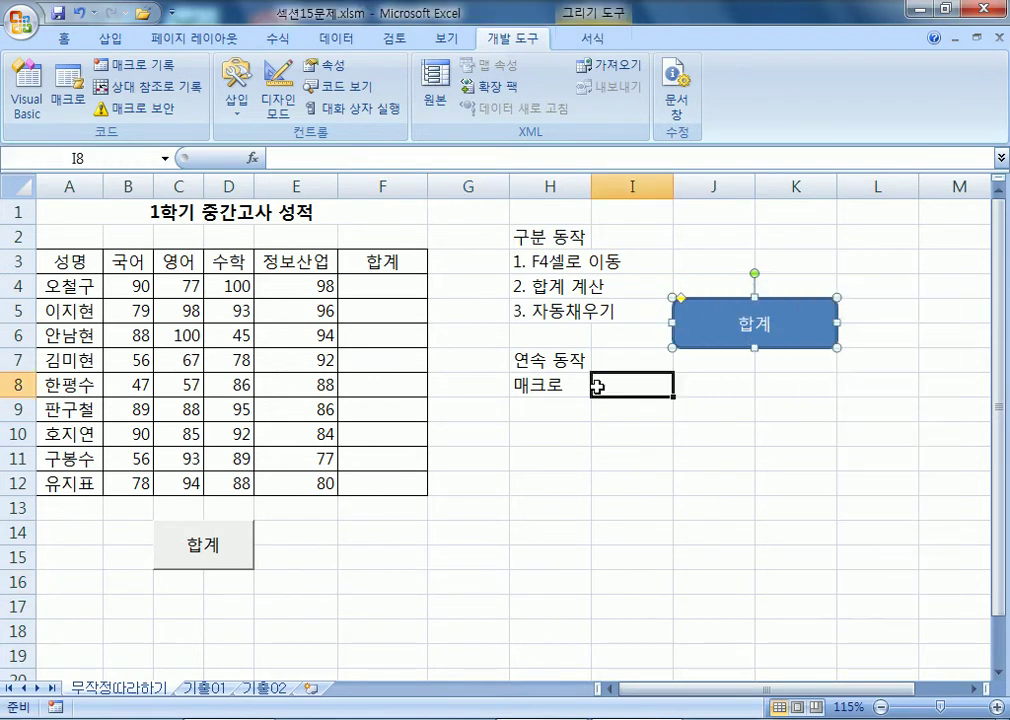
right_click(706, 320)
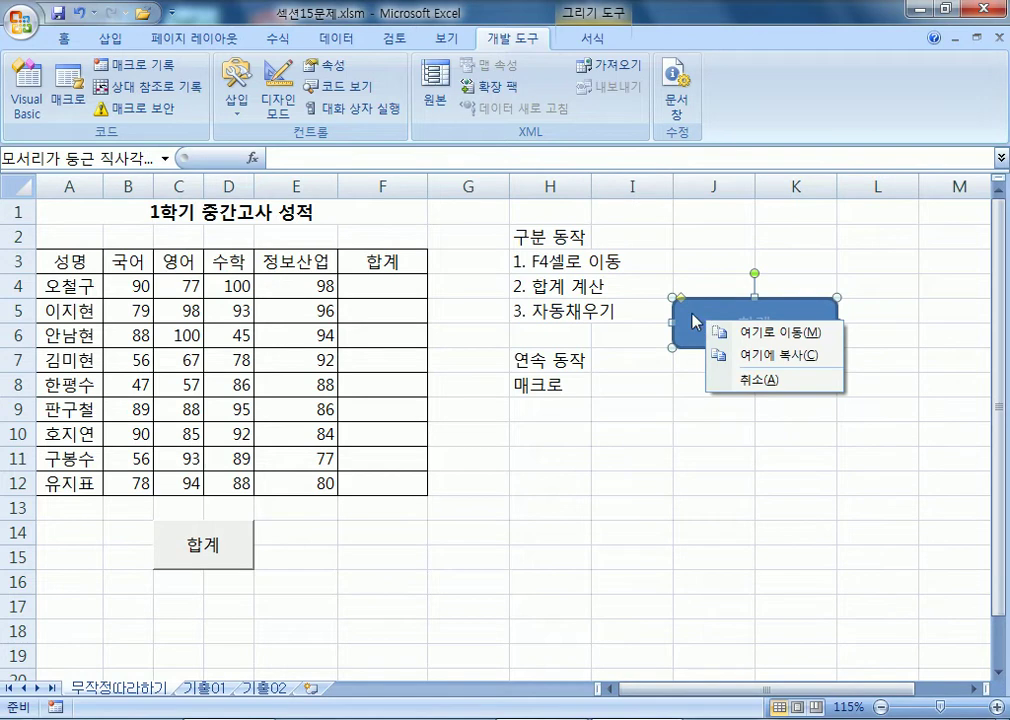
key("Escape")
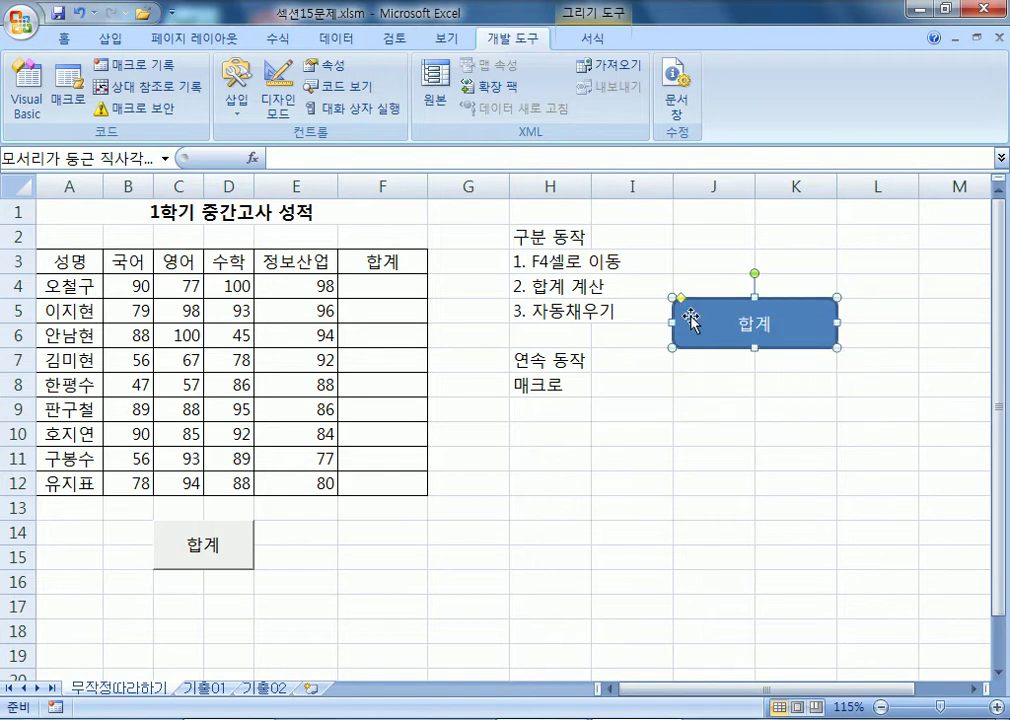
left_click(630, 384)
Delete the 합계 form-control button over C14:D15.
left_click(236, 565)
right_click(236, 566)
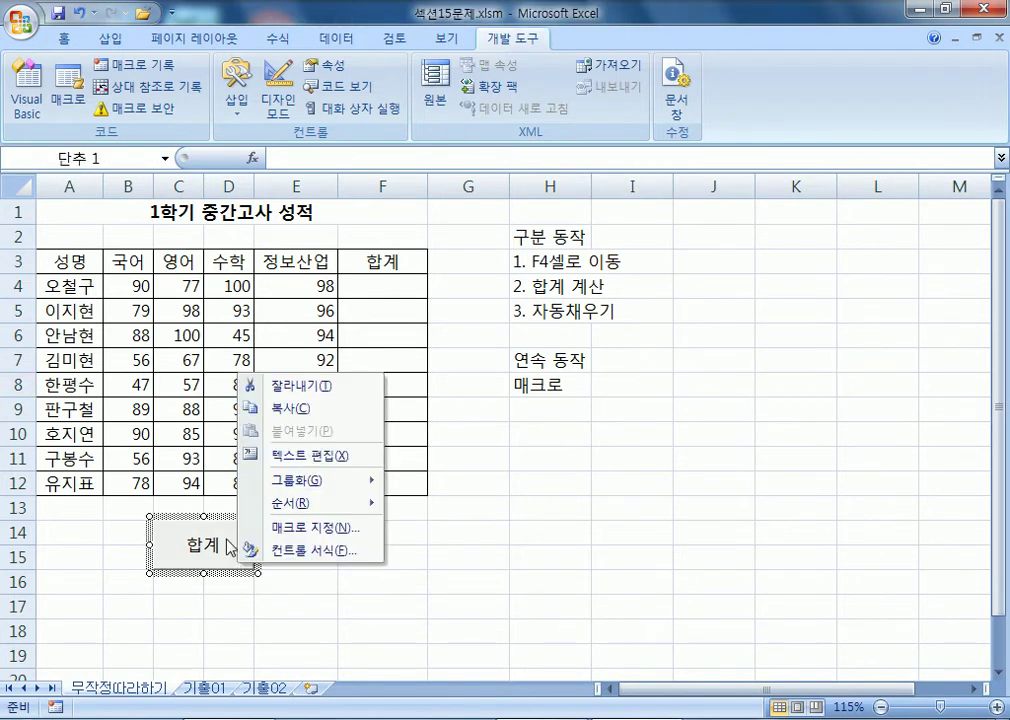
key("Escape")
key("Delete")
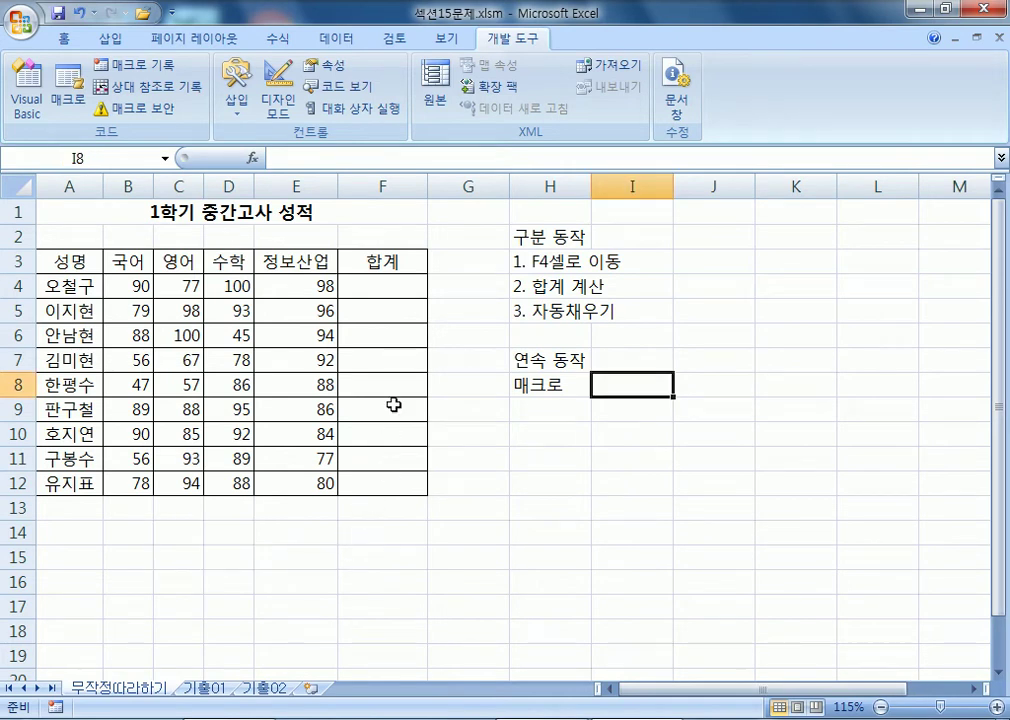
View the recorded code of the 합계 macro in the Visual Basic editor and close the editor.
left_click(172, 213)
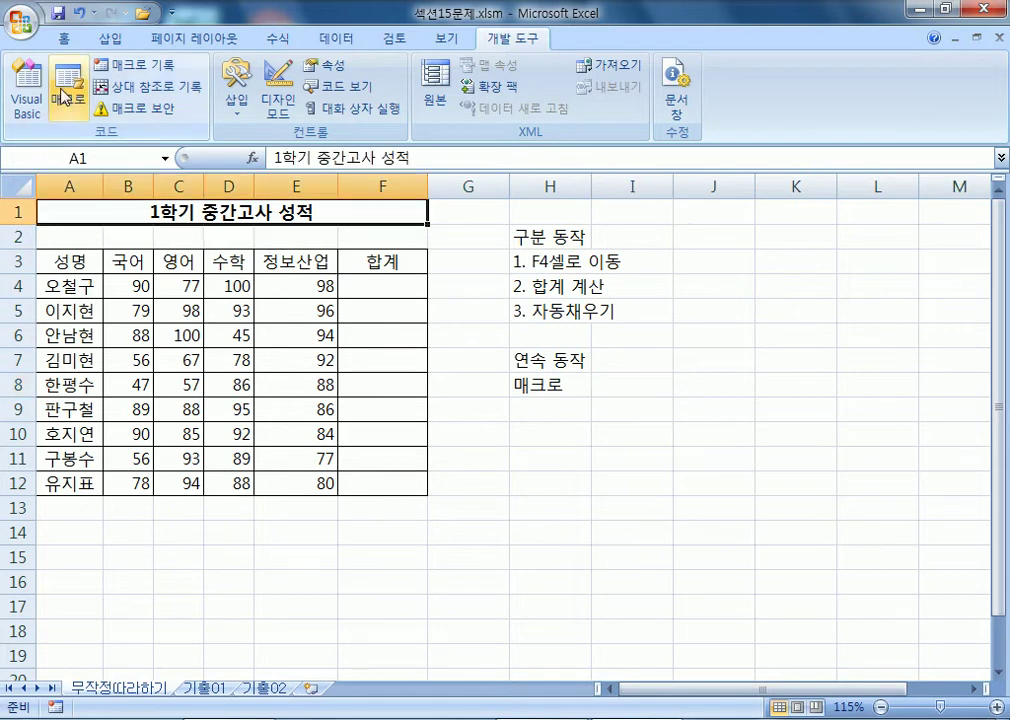
left_click(67, 92)
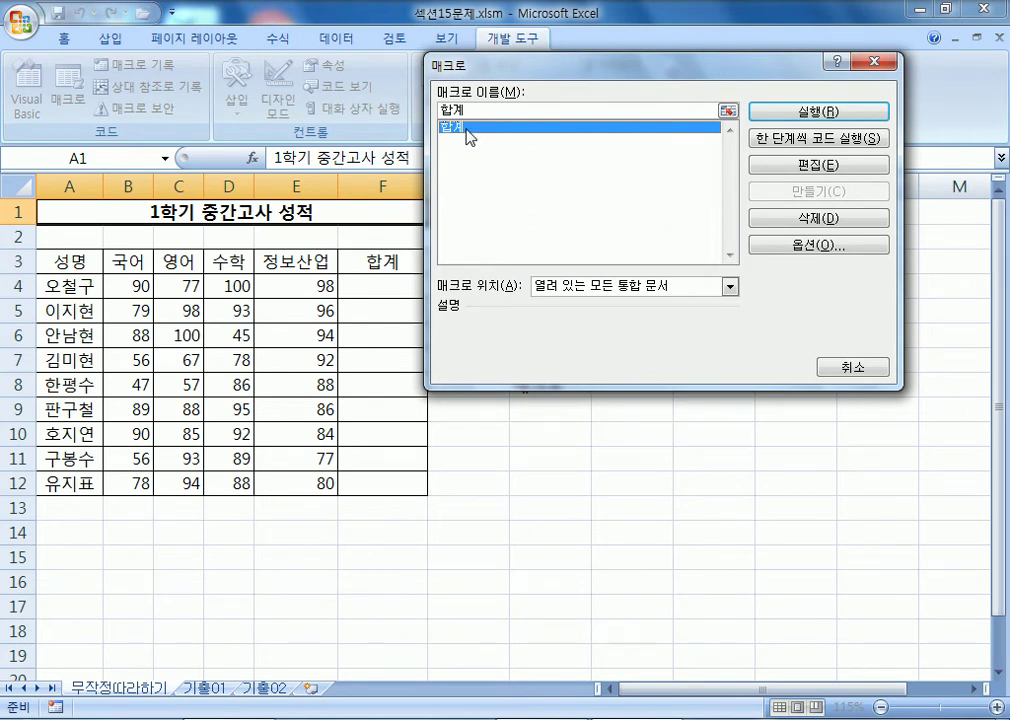
left_click(808, 166)
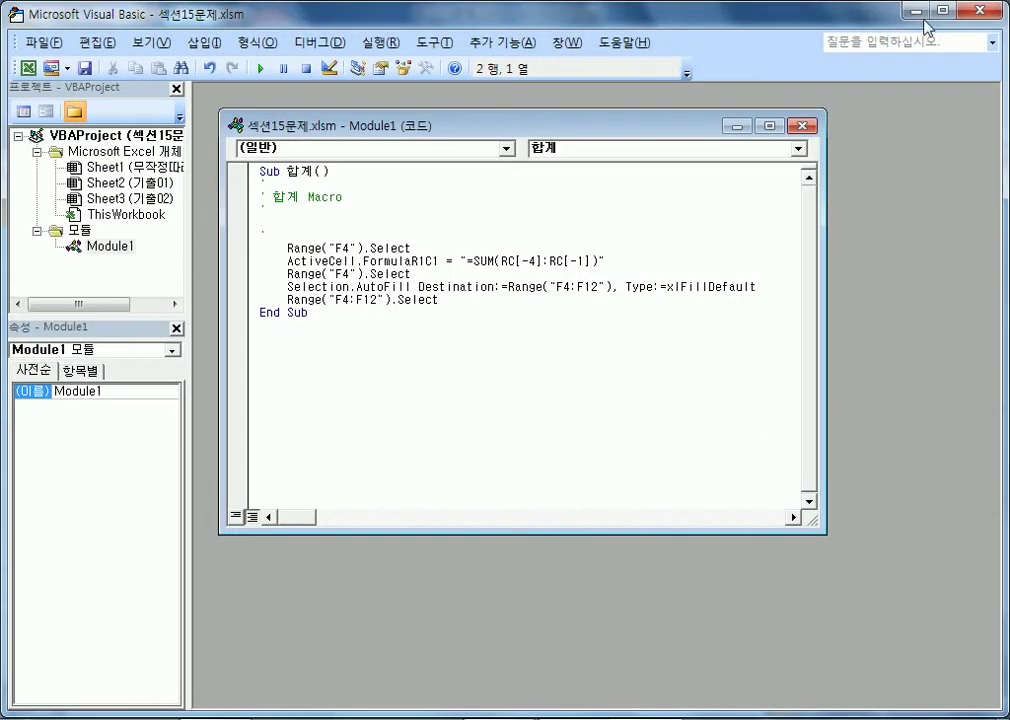
left_click(982, 12)
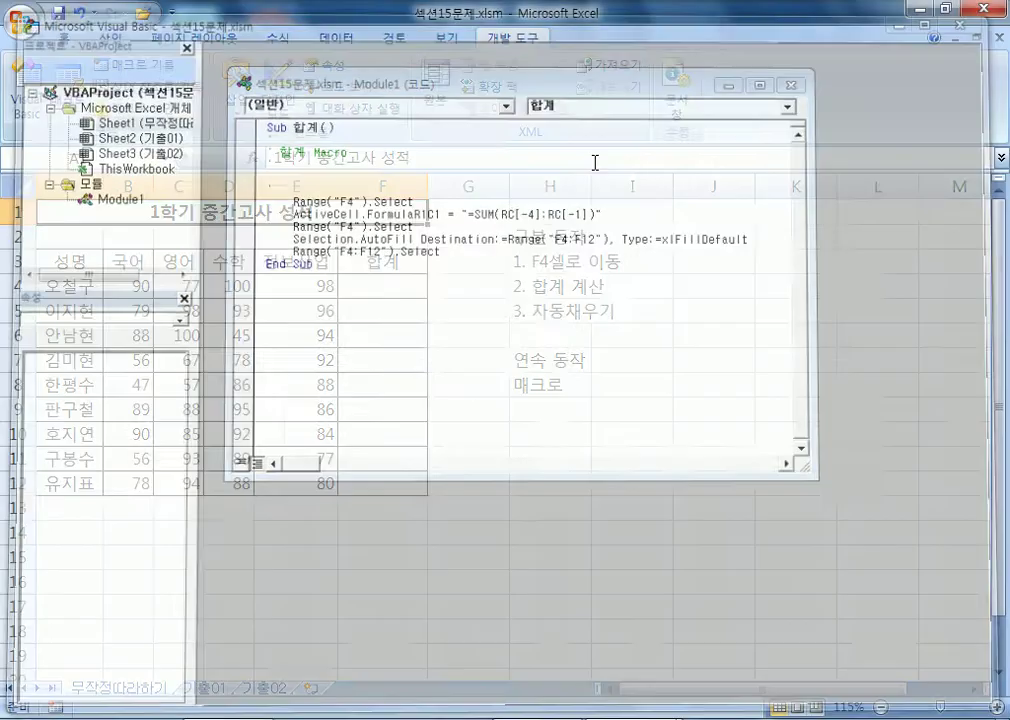
Delete the 합계 macro from the workbook and check the macro list.
left_click(67, 95)
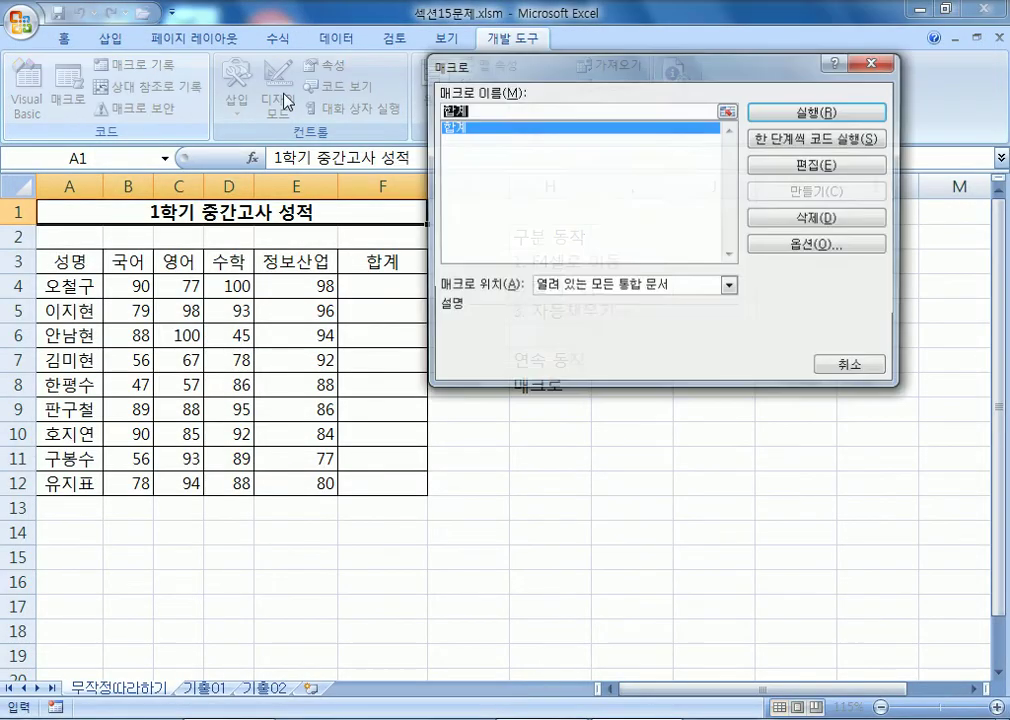
left_click(446, 128)
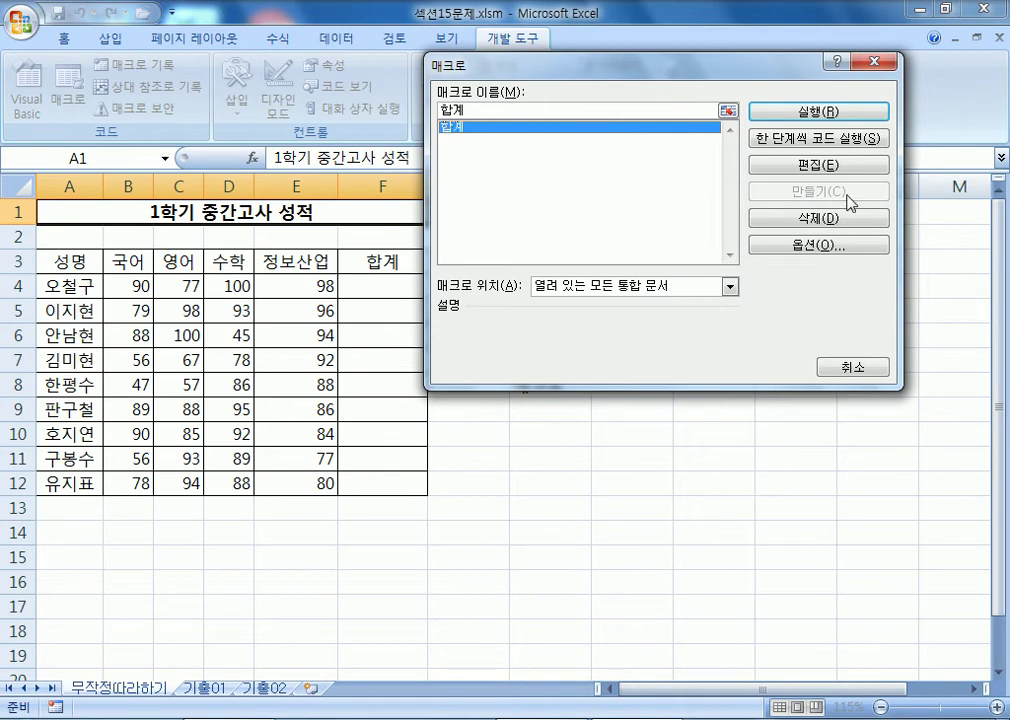
left_click(825, 219)
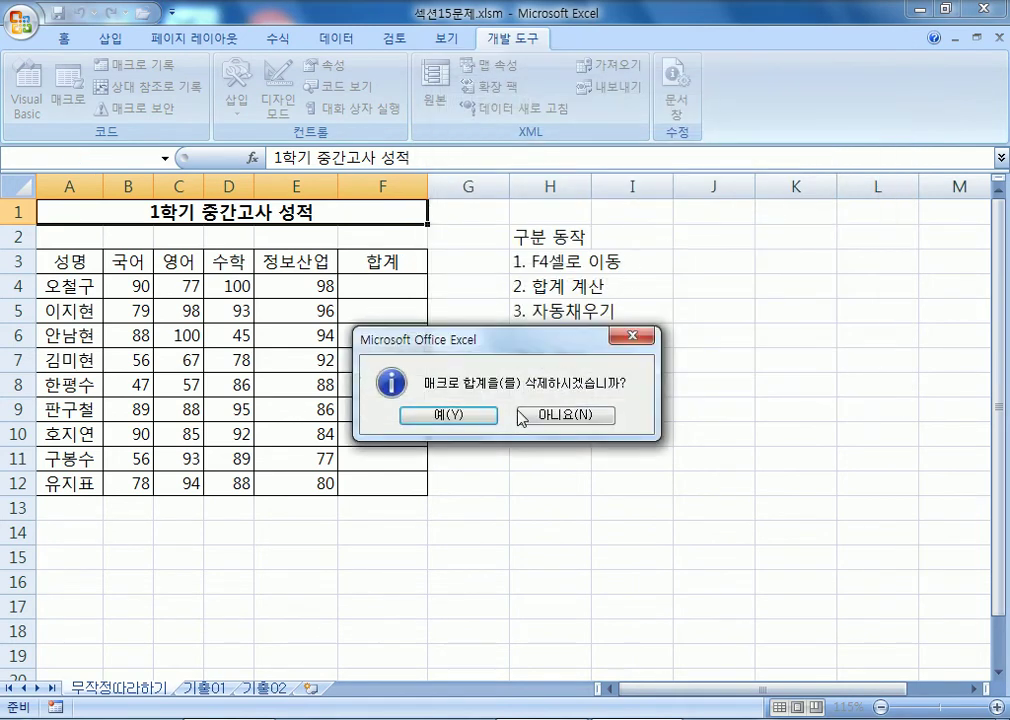
left_click(477, 428)
left_click(67, 95)
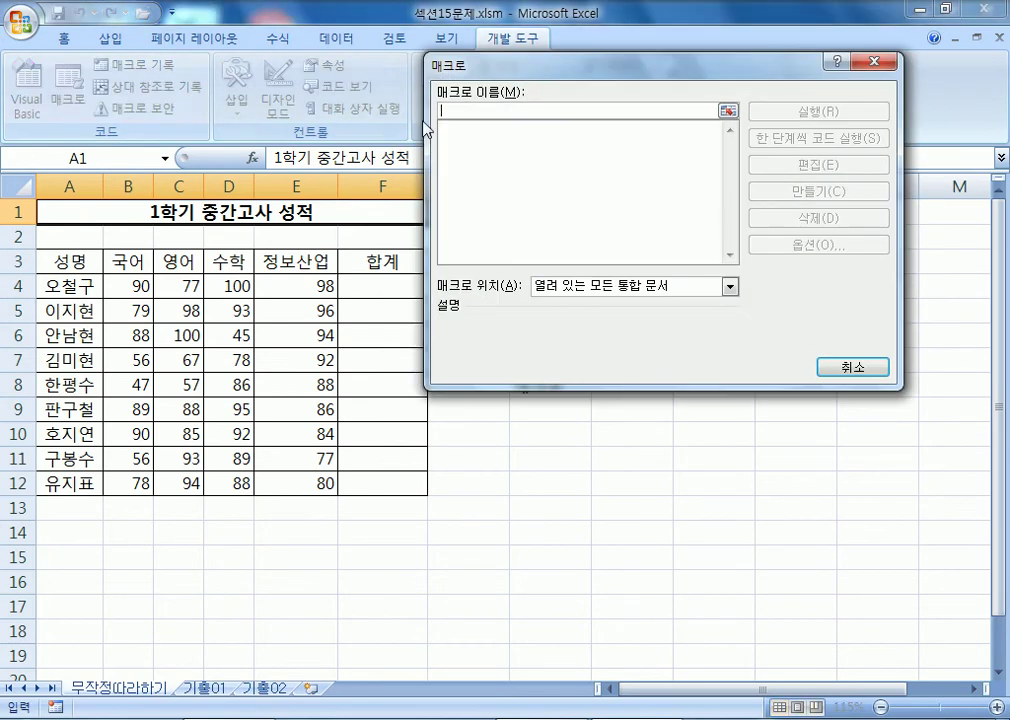
left_click(845, 367)
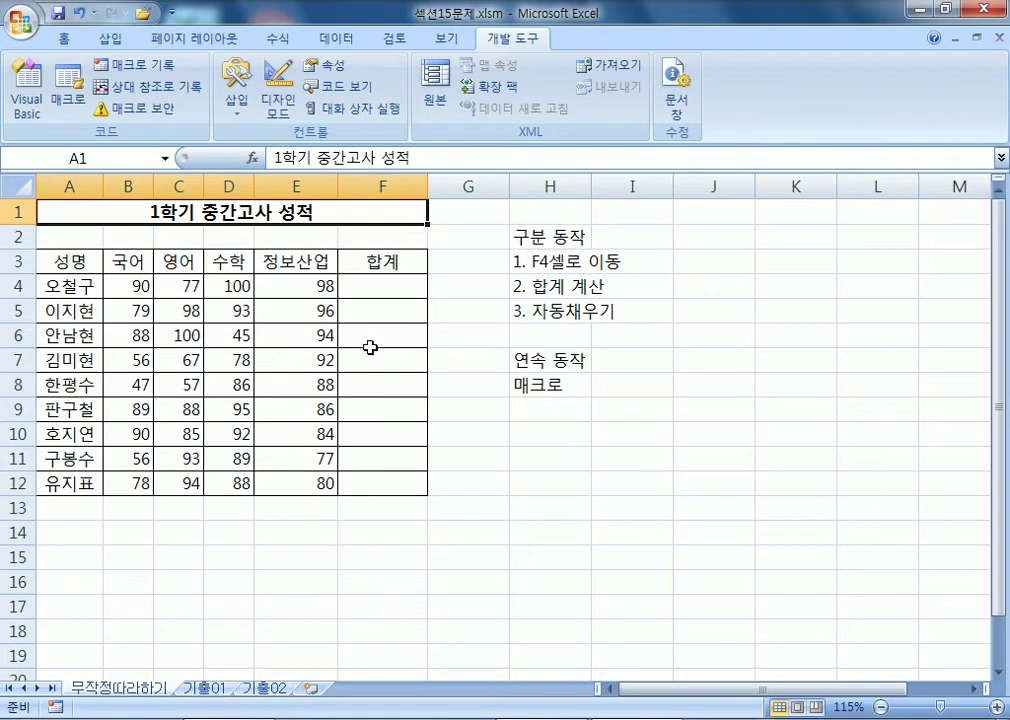
left_click_drag(379, 287, 383, 484)
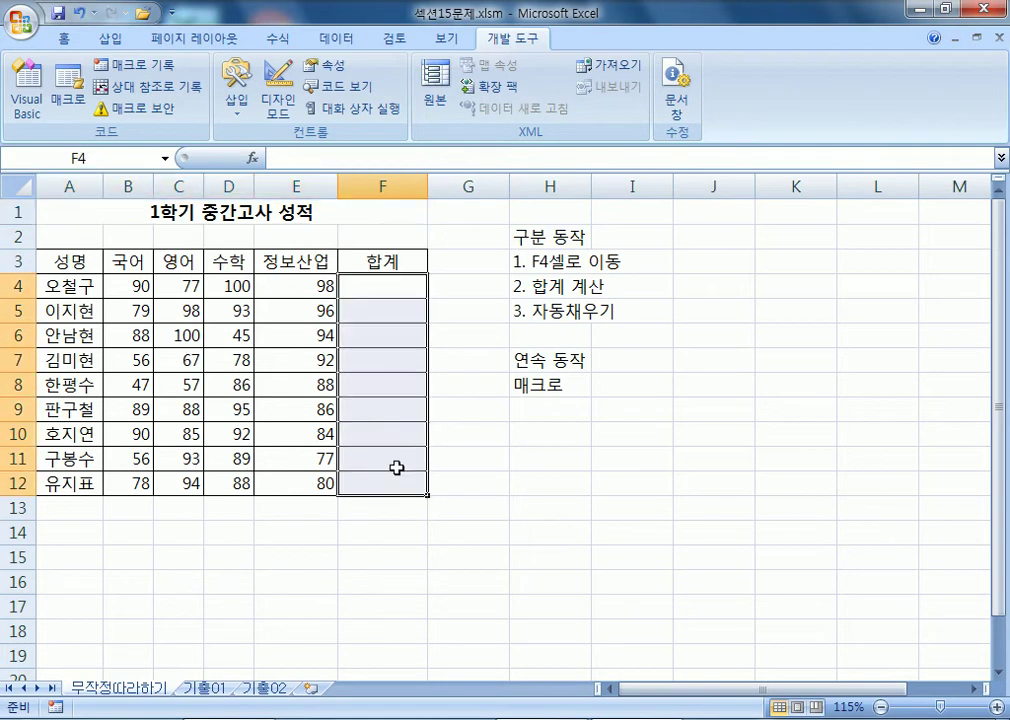
left_click(193, 227)
left_click(185, 215)
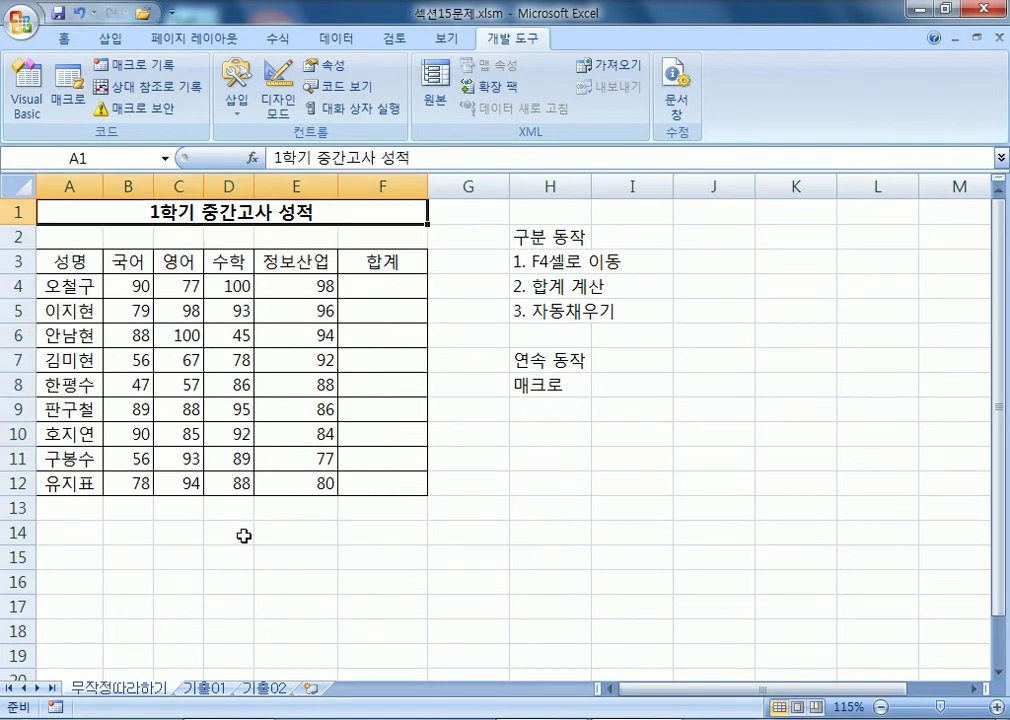
left_click_drag(176, 517, 337, 584)
left_click(549, 558)
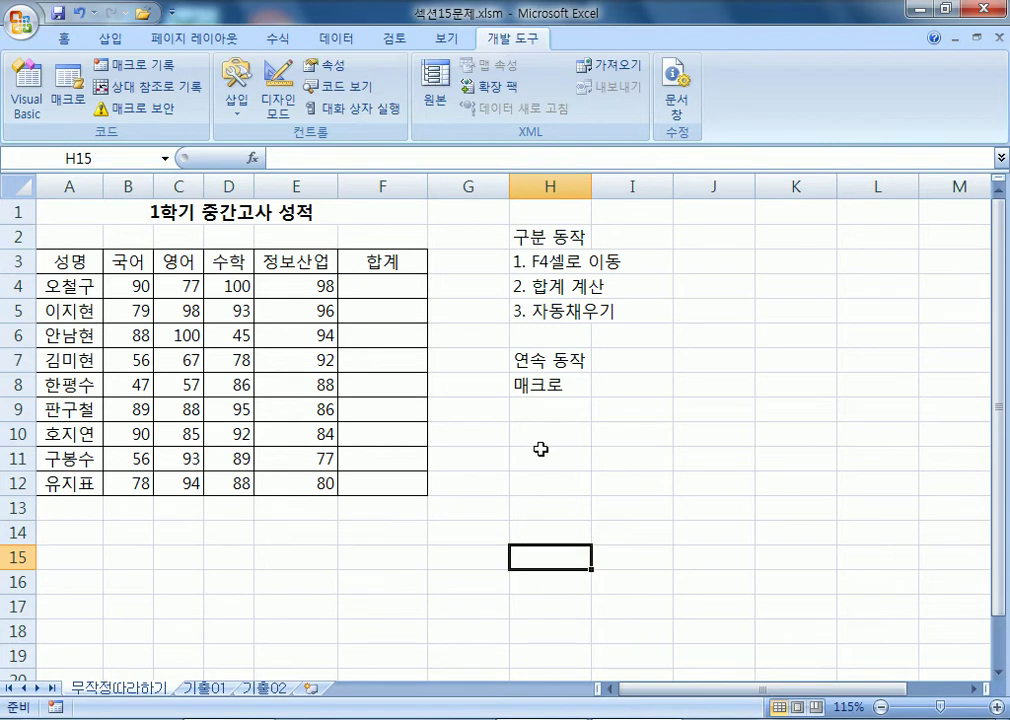
scroll(331, 462, "down", 2)
scroll(160, 385, "up", 2)
left_click_drag(342, 292, 392, 482)
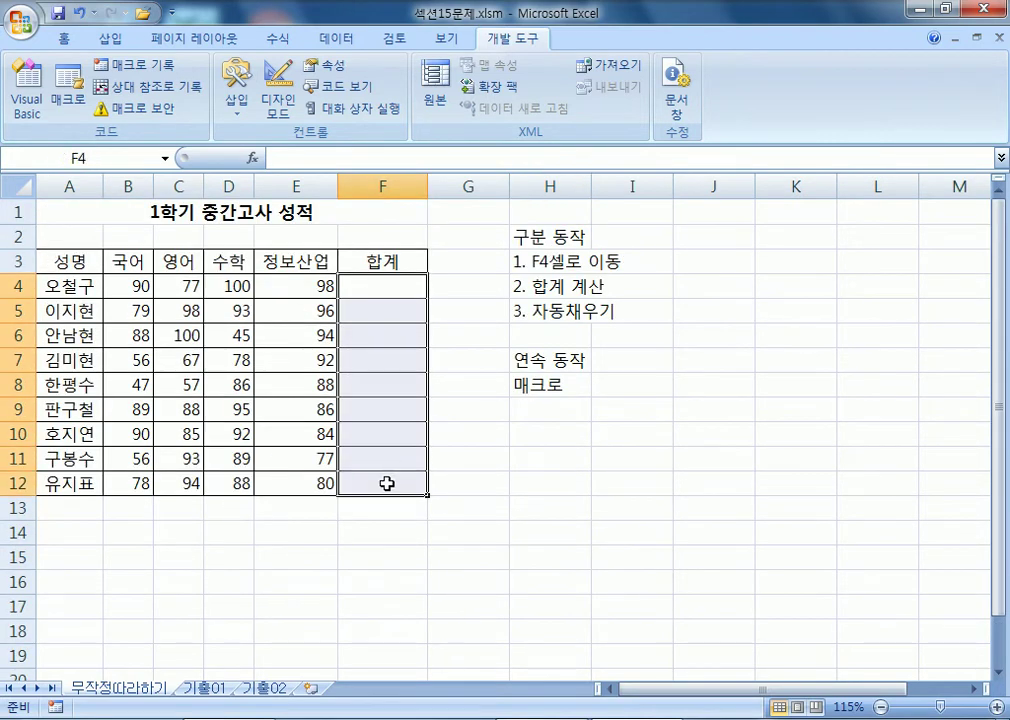
left_click(216, 221)
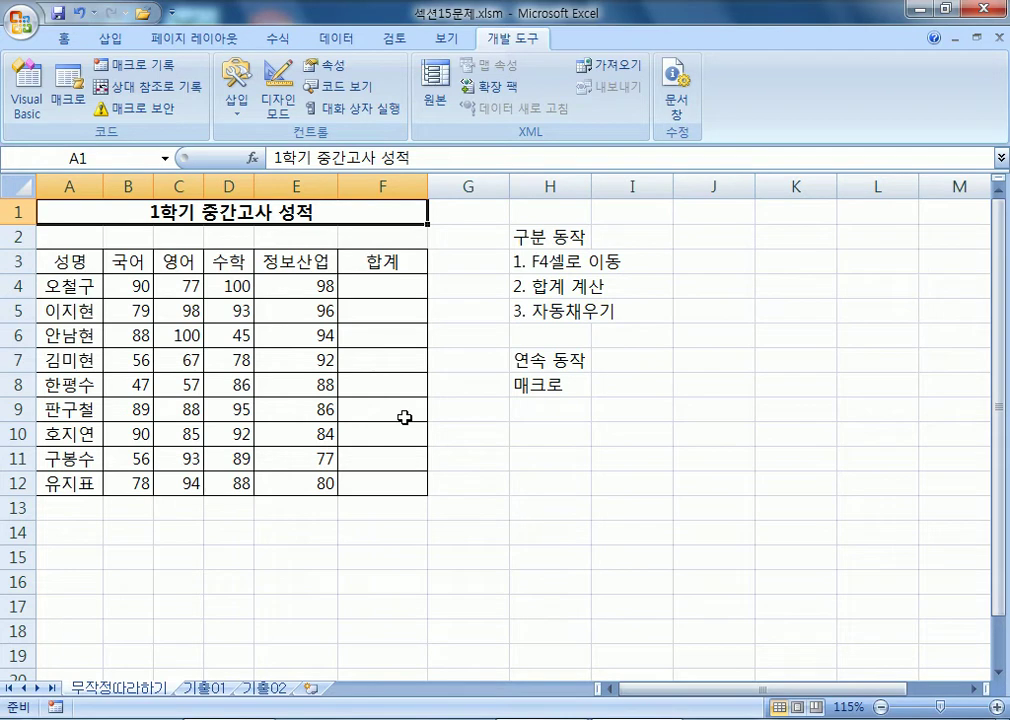
Insert a form-control button covering C14:D15 below the table.
left_click(236, 100)
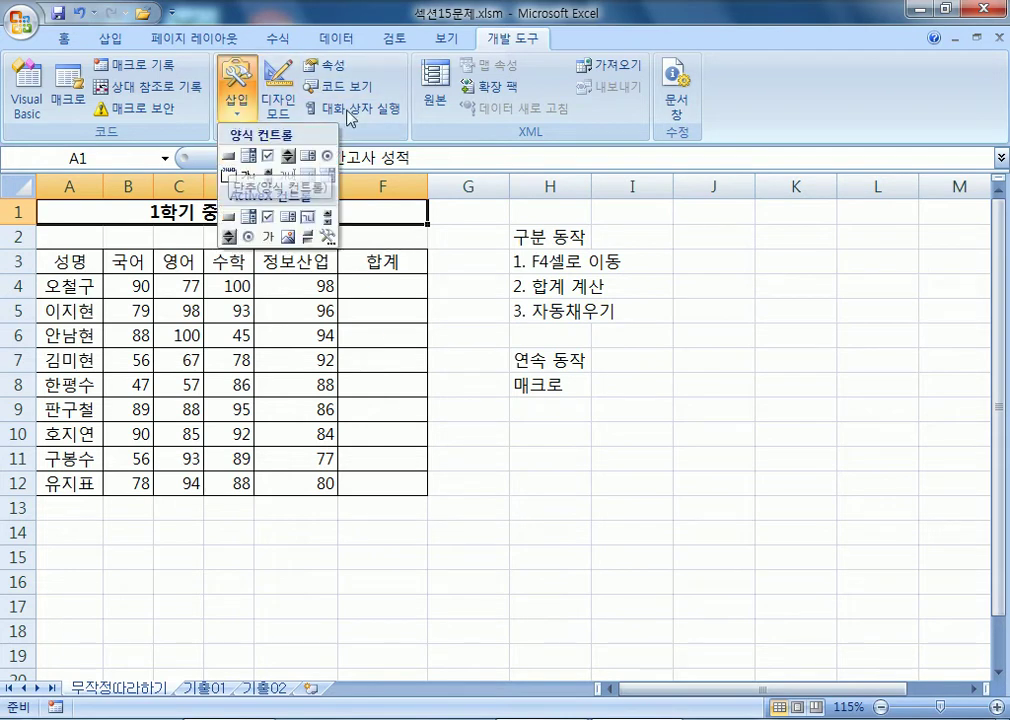
left_click(242, 106)
left_click(240, 101)
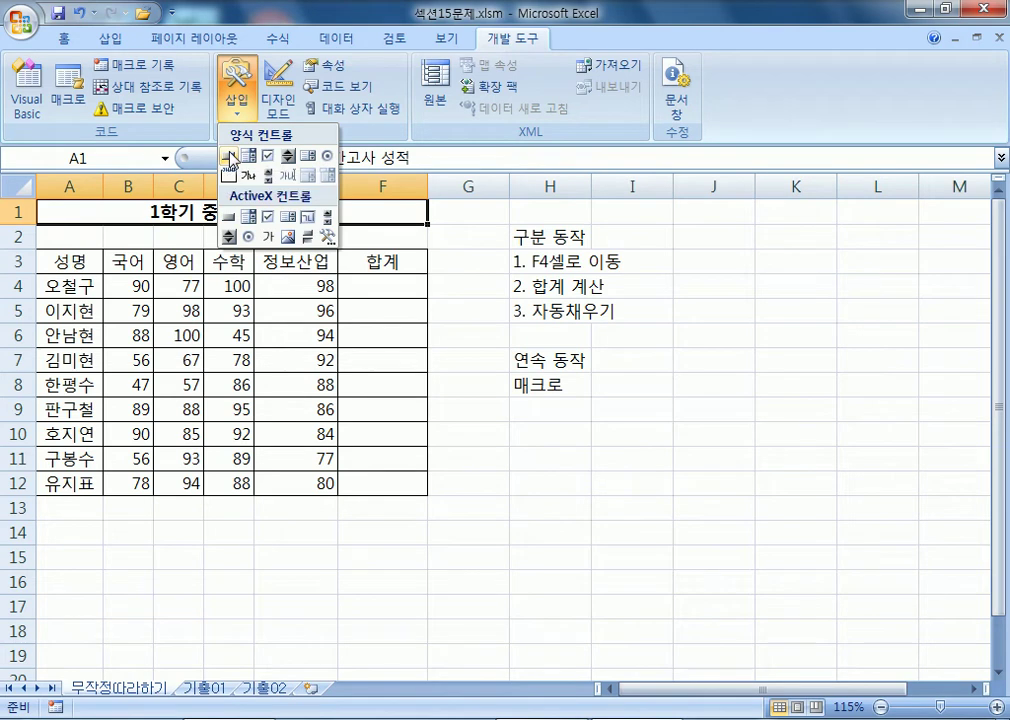
left_click(231, 158)
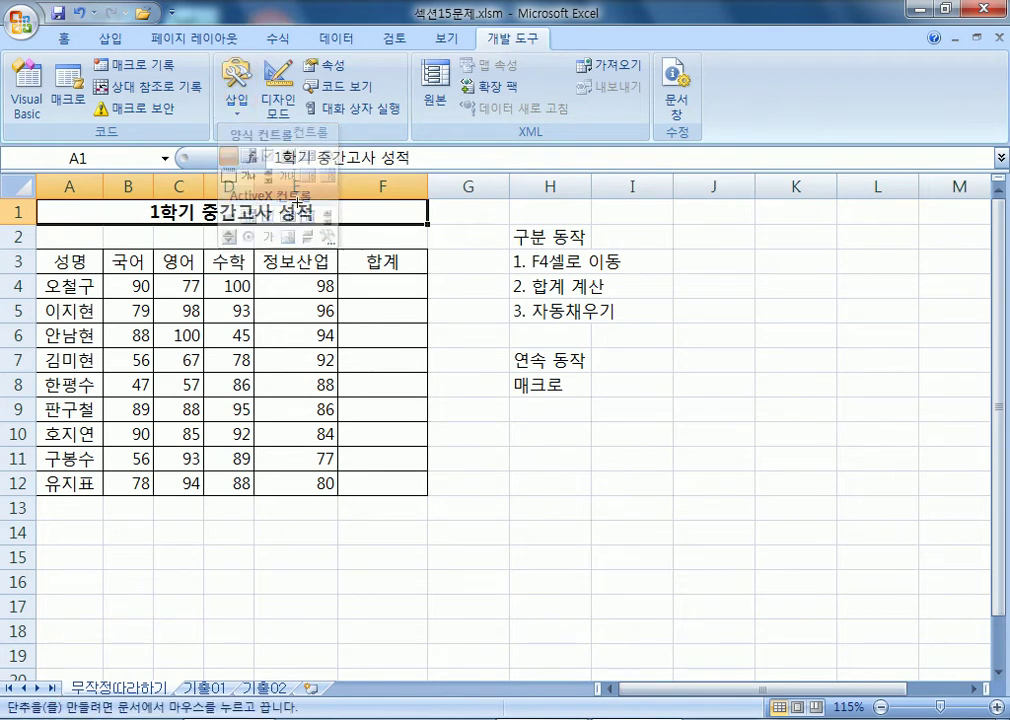
scroll(446, 334, "down", 3)
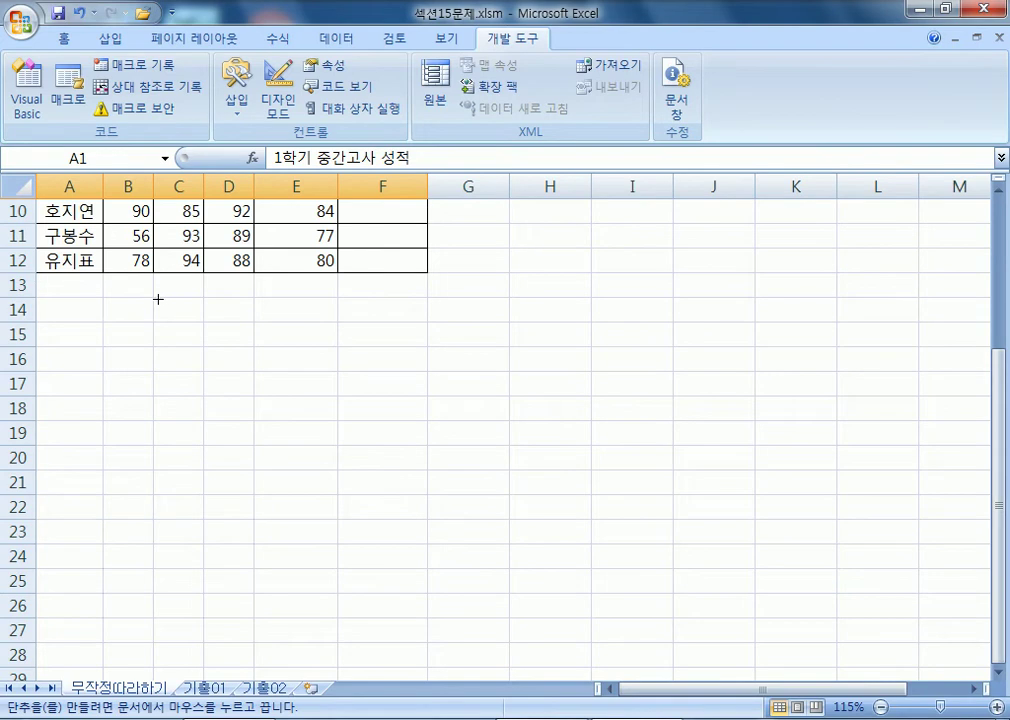
mouse_move(158, 300)
left_mouse_down()
mouse_move(248, 314)
mouse_move(252, 342)
left_mouse_up()
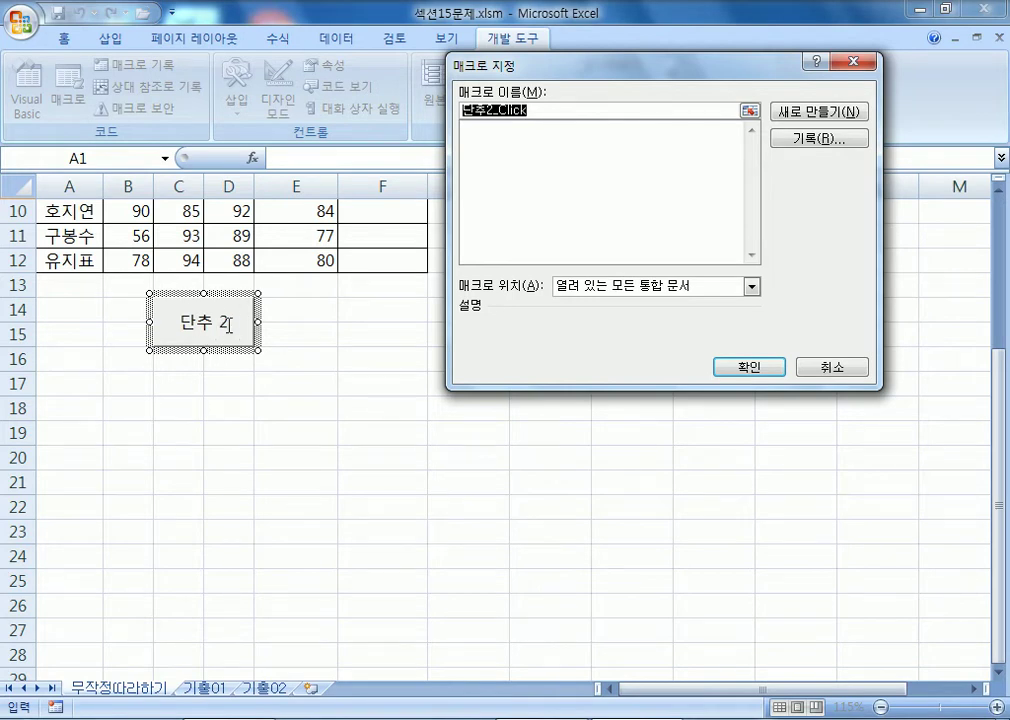
Name the new button's macro 합계 and start recording it in the current workbook.
left_click_drag(538, 68, 450, 130)
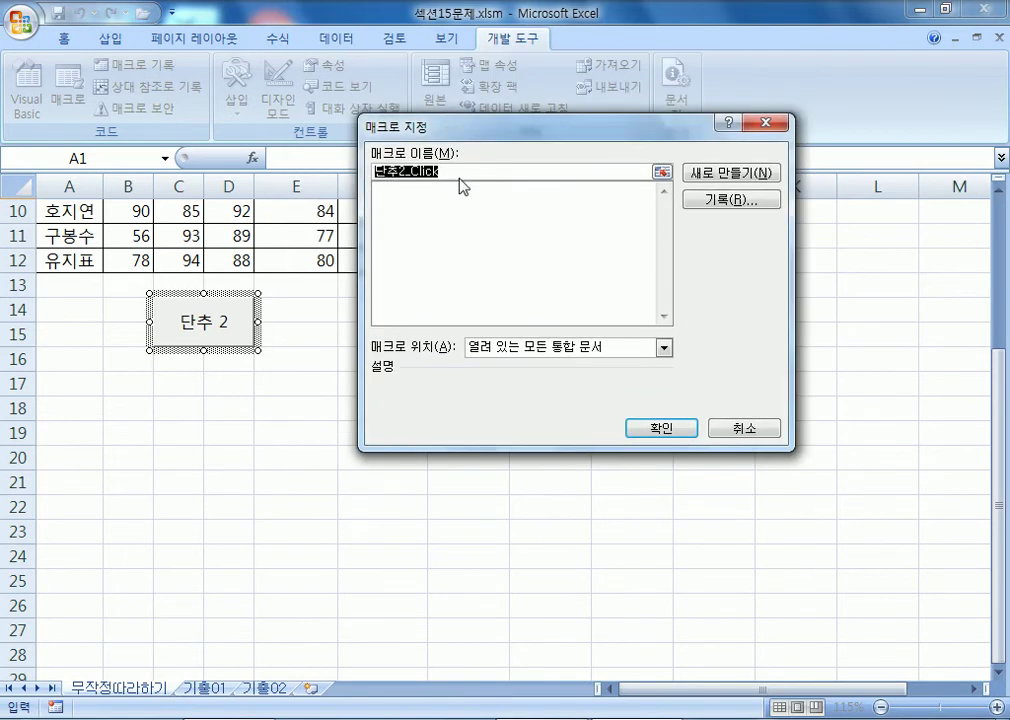
type("합계")
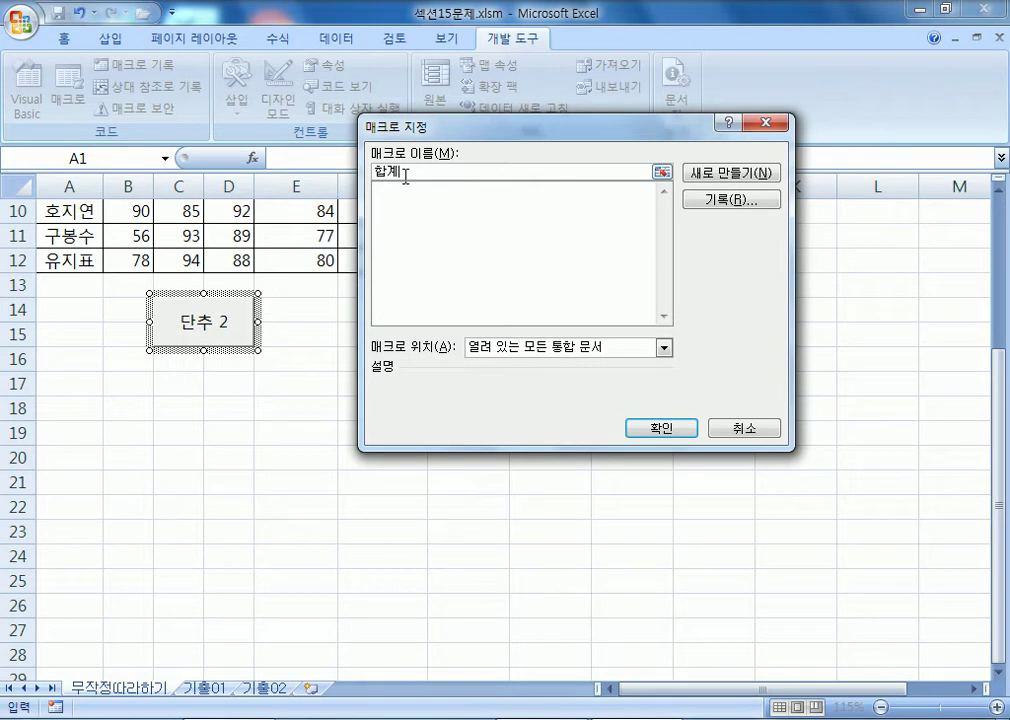
left_click(731, 205)
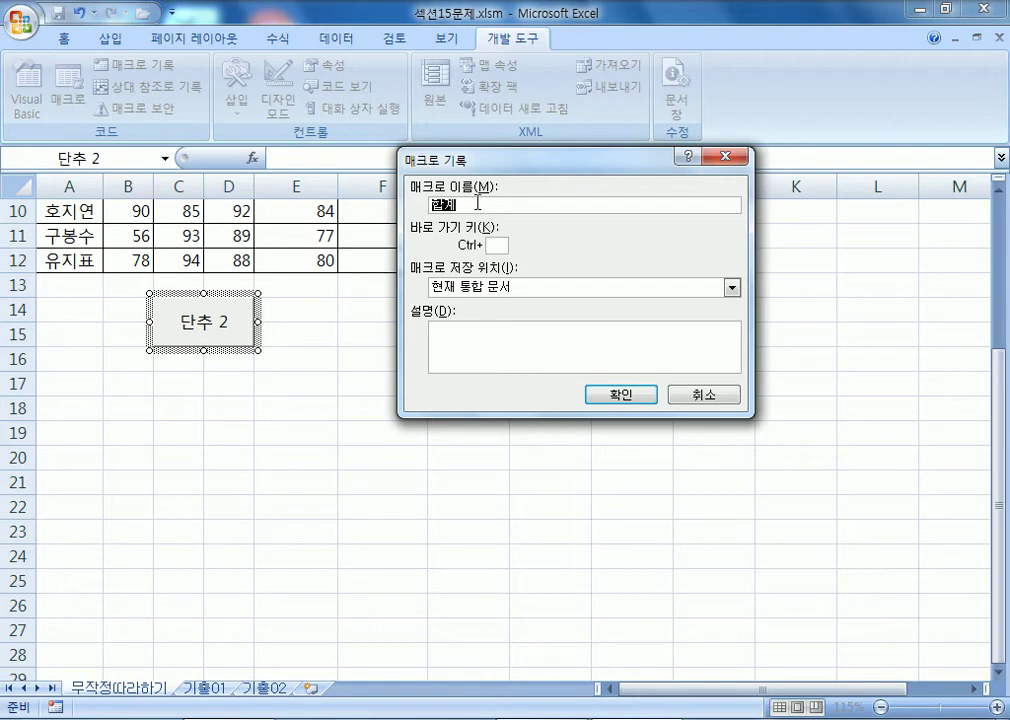
left_click(632, 397)
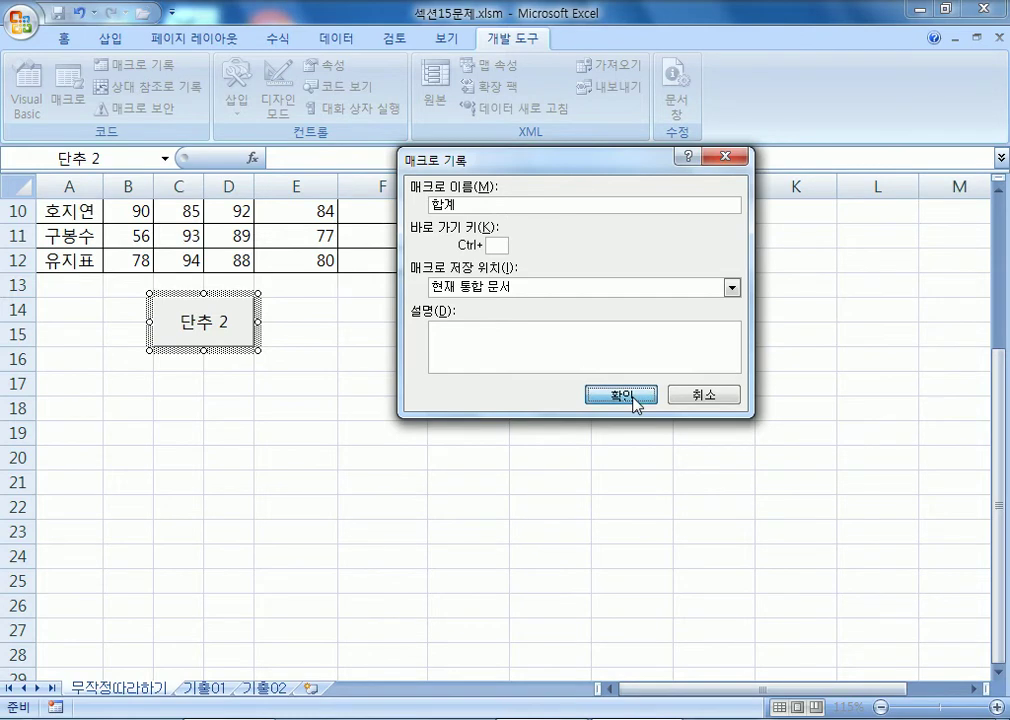
Enter the formula =SUM(B4:E4) in F4 while the macro is recording.
scroll(407, 418, "up", 3)
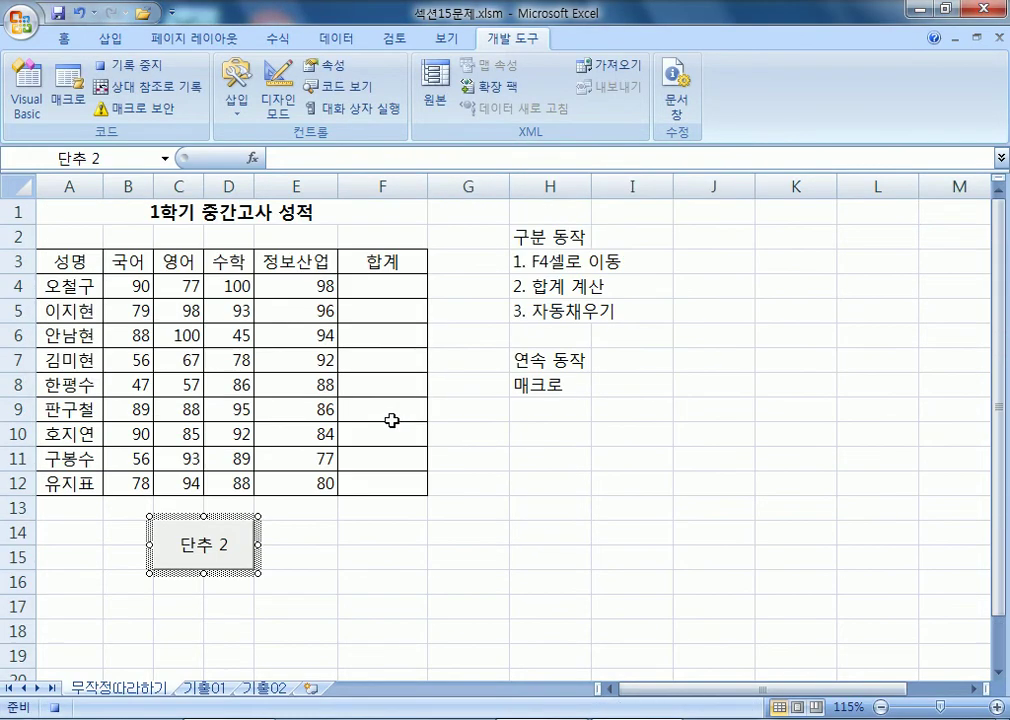
left_click(389, 287)
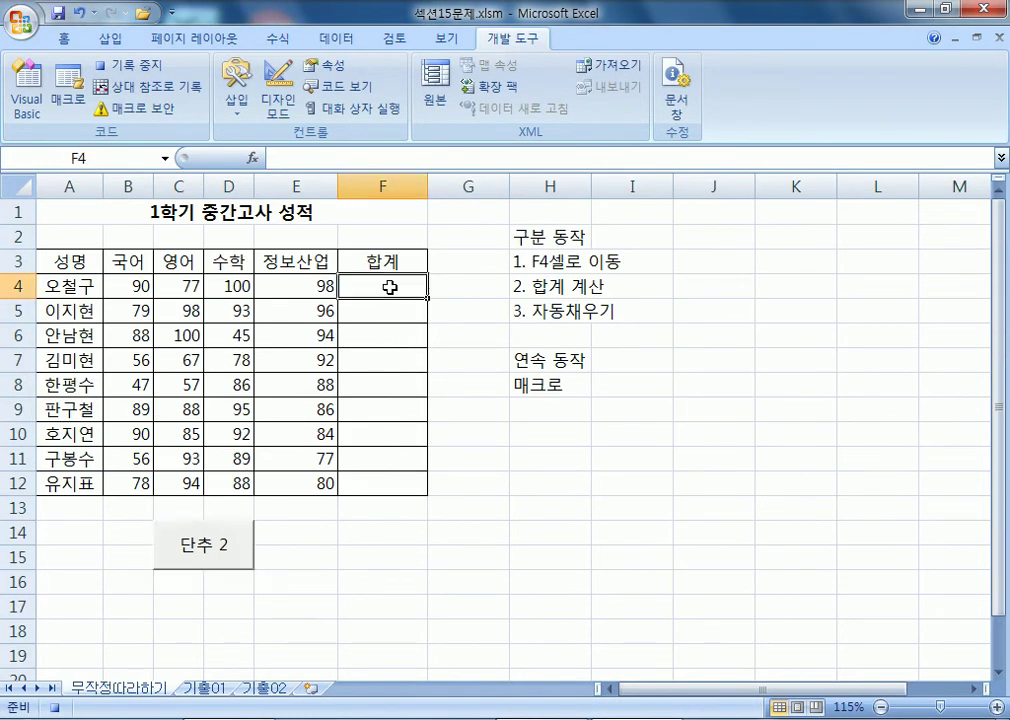
type("=")
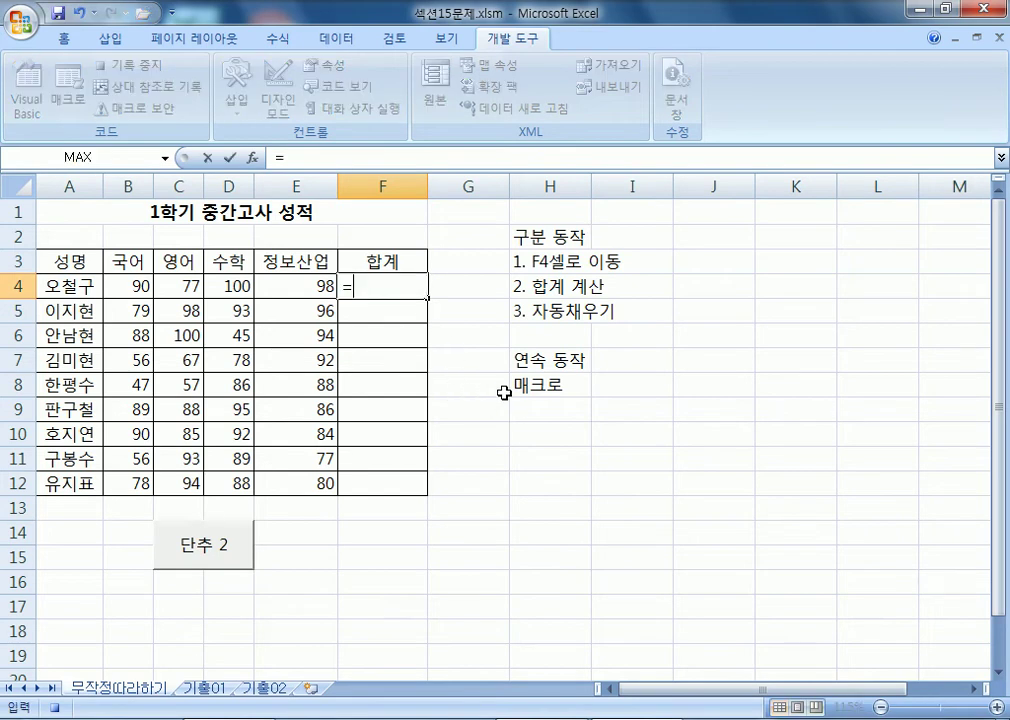
type("SUM(")
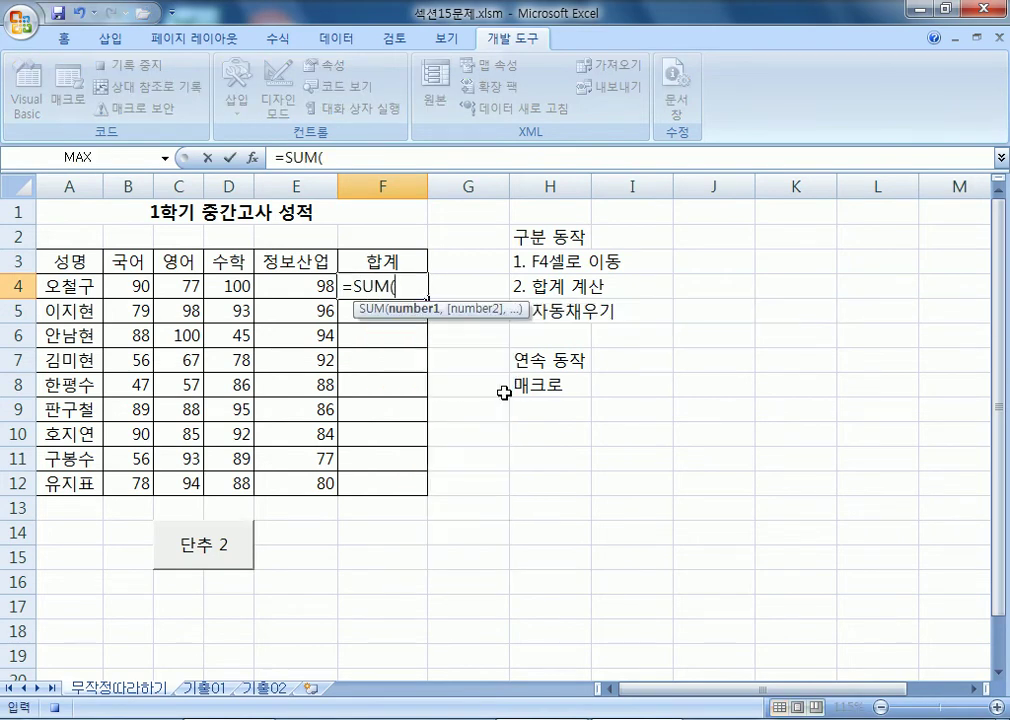
left_click_drag(140, 287, 295, 294)
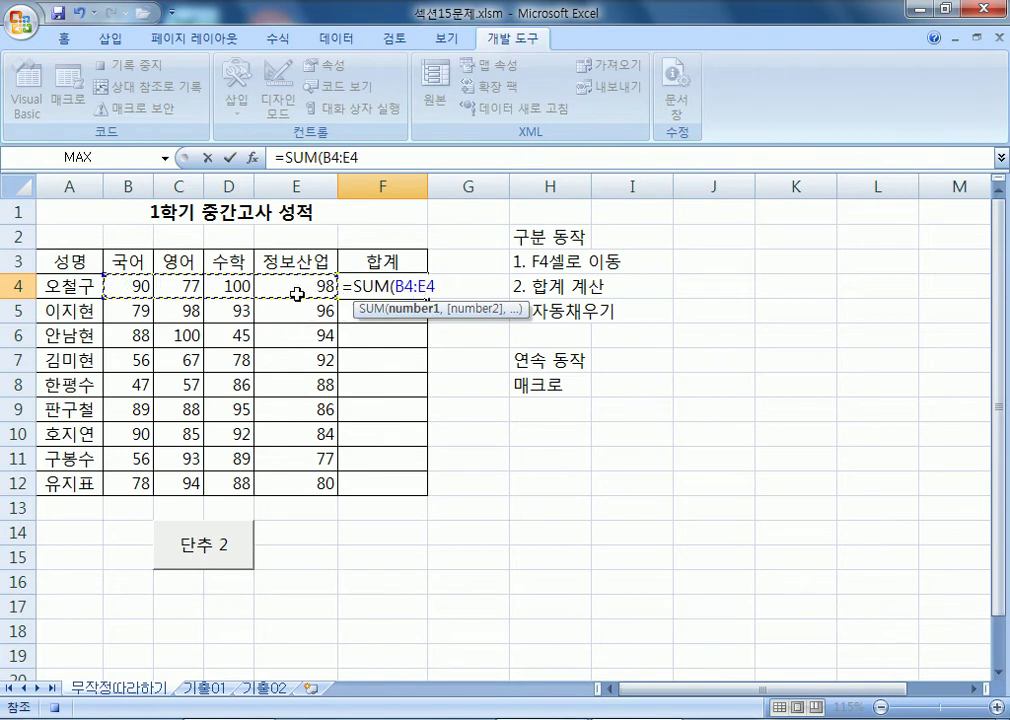
type(")")
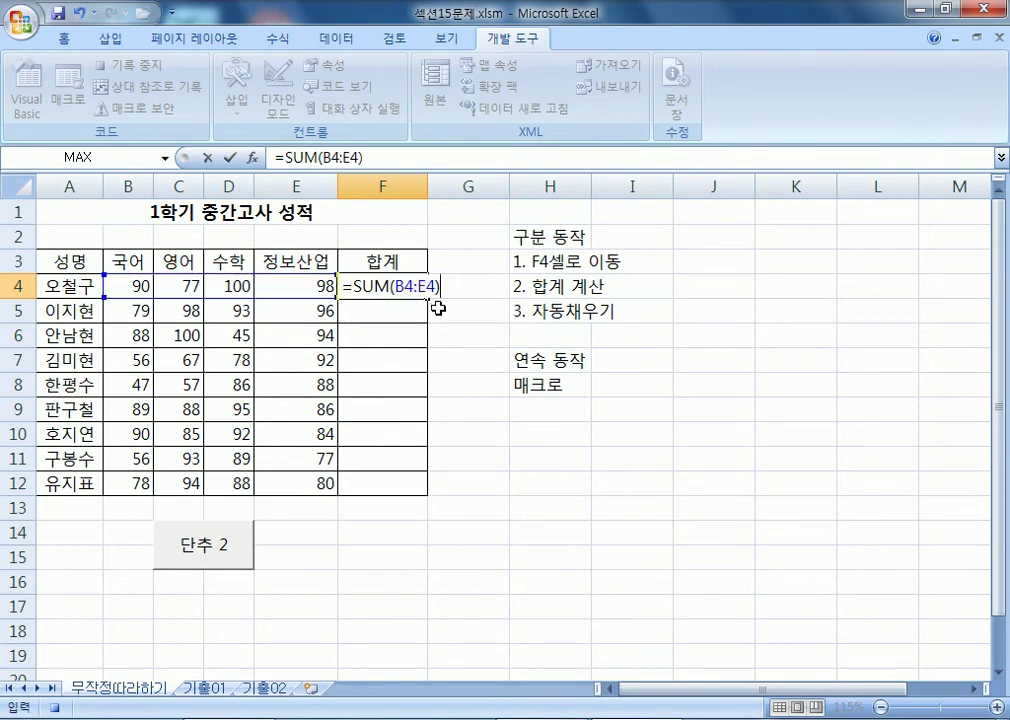
Complete the =SUM(B4:E4) formula in F4, fill it down to F12, and end the macro recording.
key("Return")
left_click(416, 286)
left_click_drag(429, 298, 433, 496)
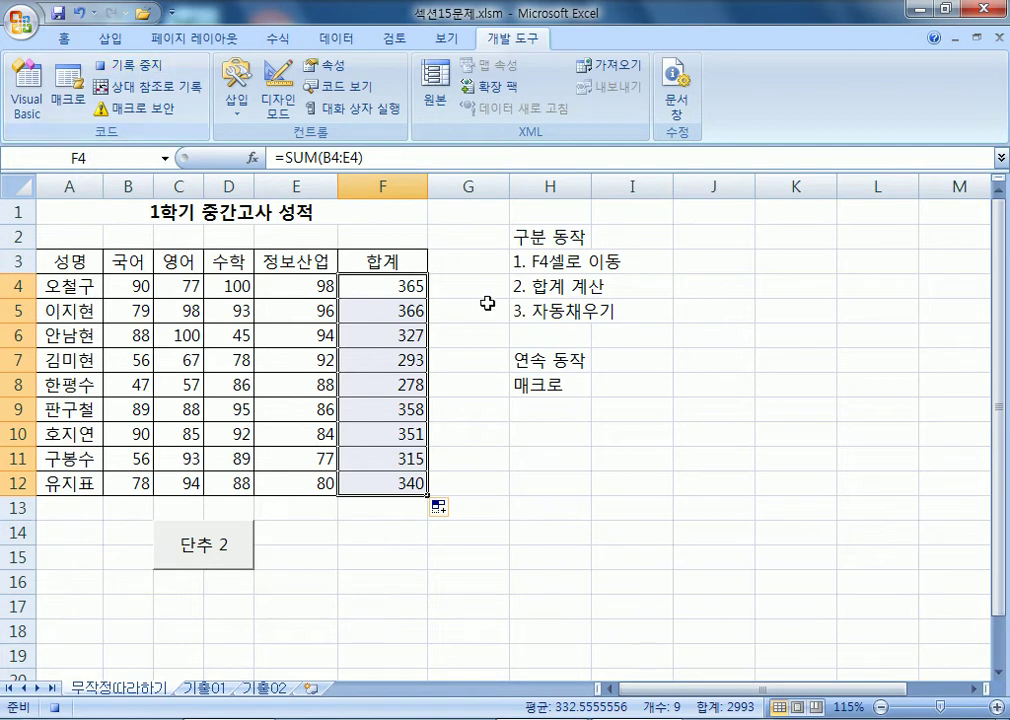
left_click(157, 80)
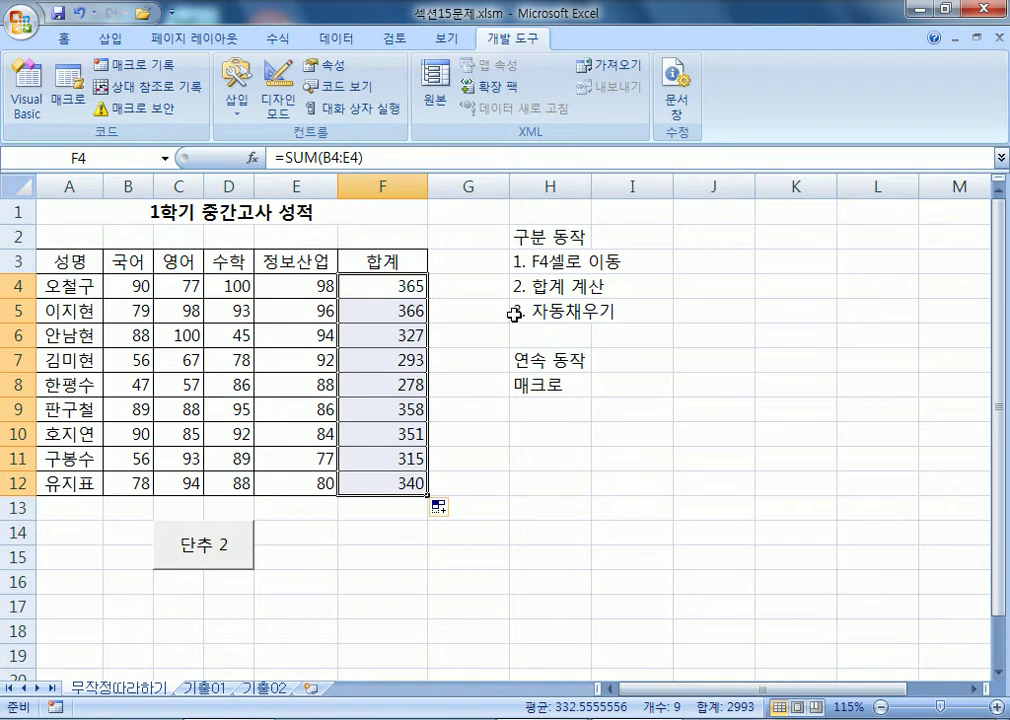
Change the caption of the button below the score table to 합계.
scroll(510, 316, "down", 2)
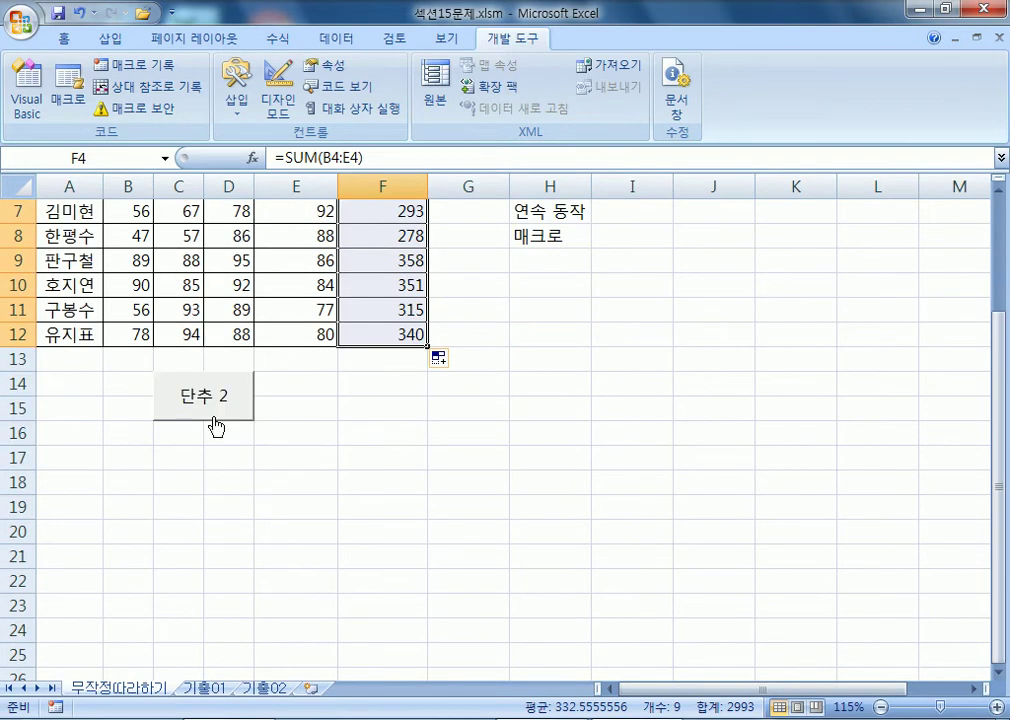
scroll(228, 370, "down", 1)
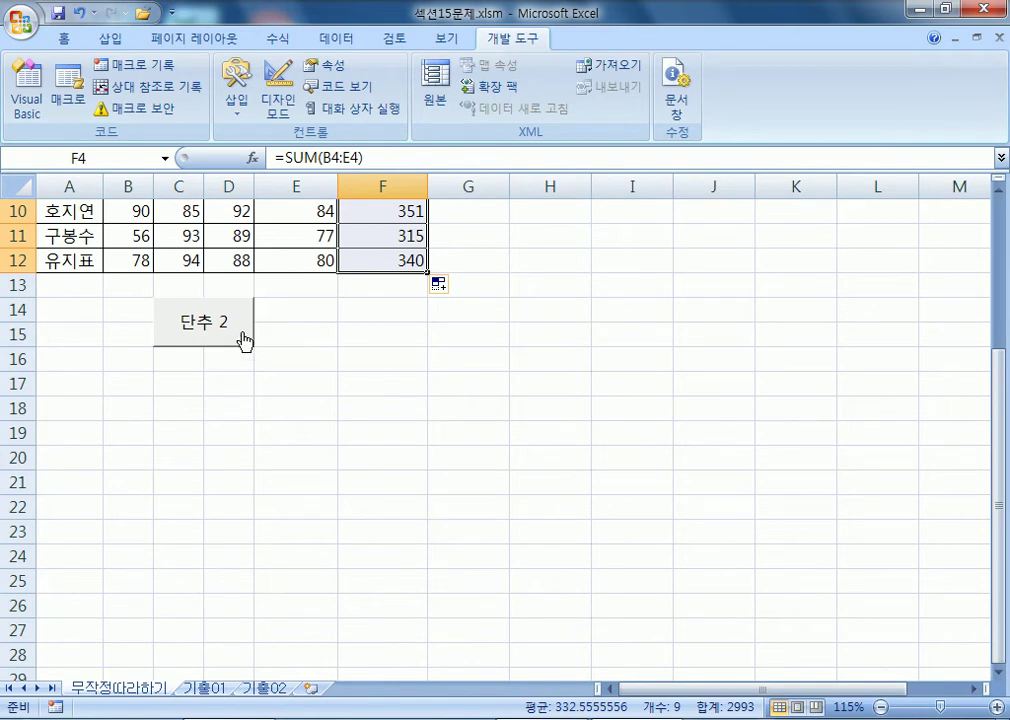
right_click(243, 334)
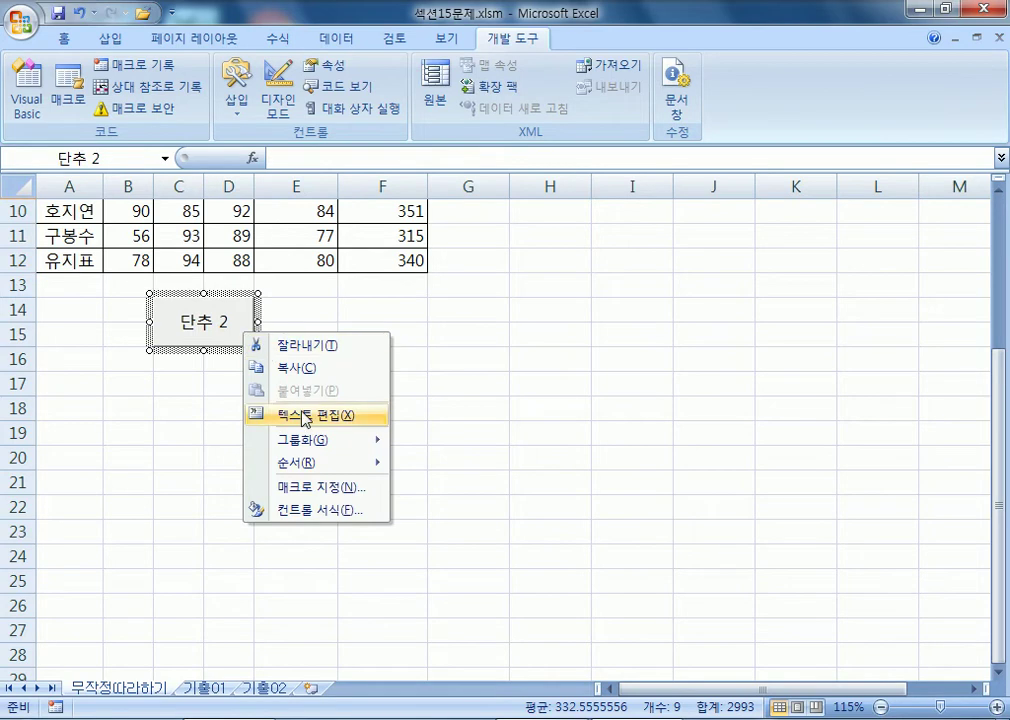
left_click(305, 416)
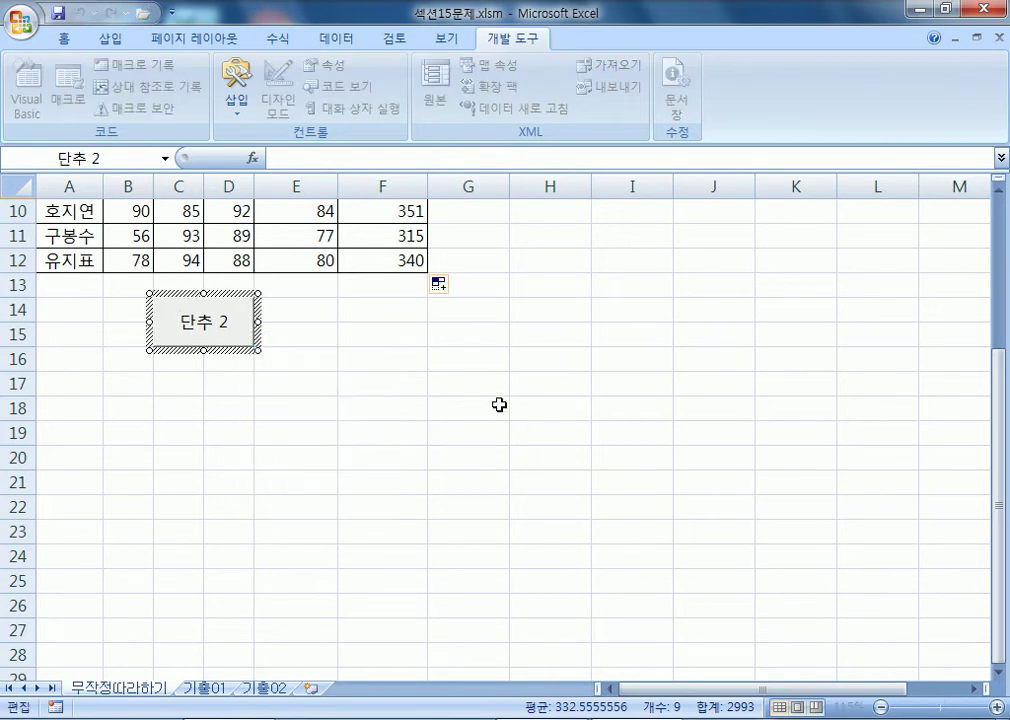
type("GKQ")
key("BackSpace")
key("BackSpace")
key("BackSpace")
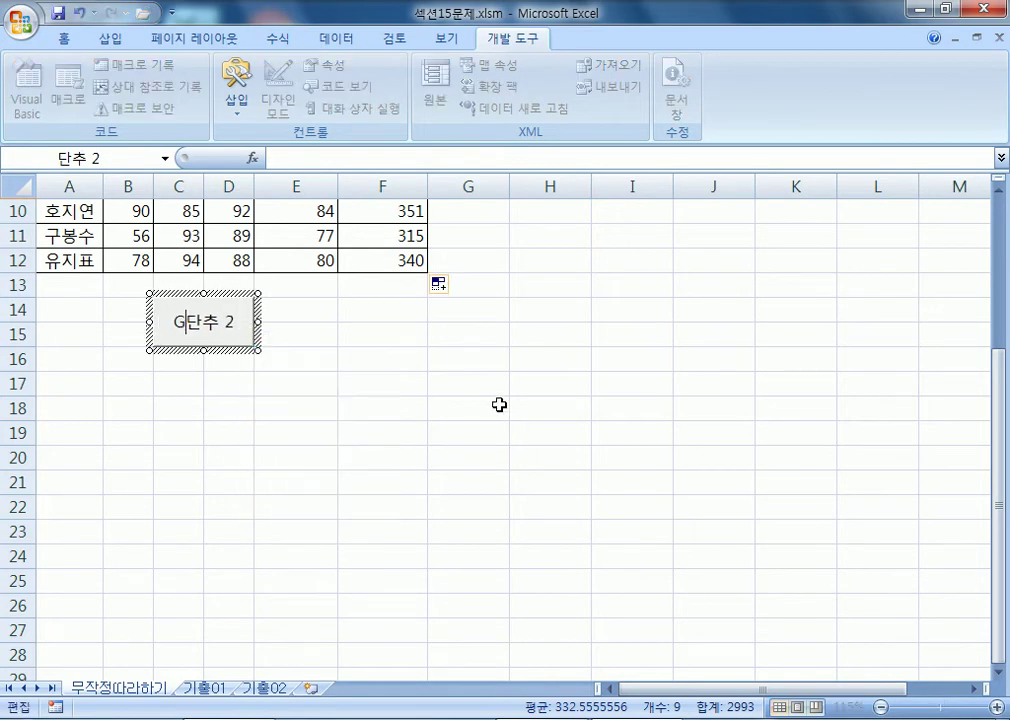
type("합계")
key("Delete")
key("Delete")
key("Delete")
key("Delete")
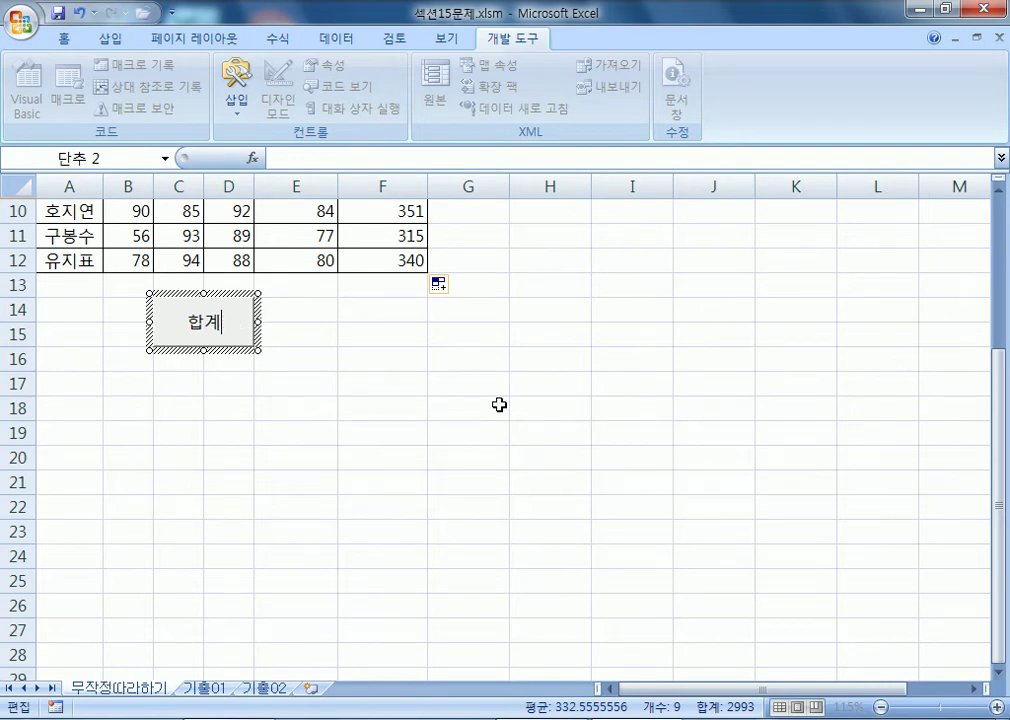
left_click(430, 379)
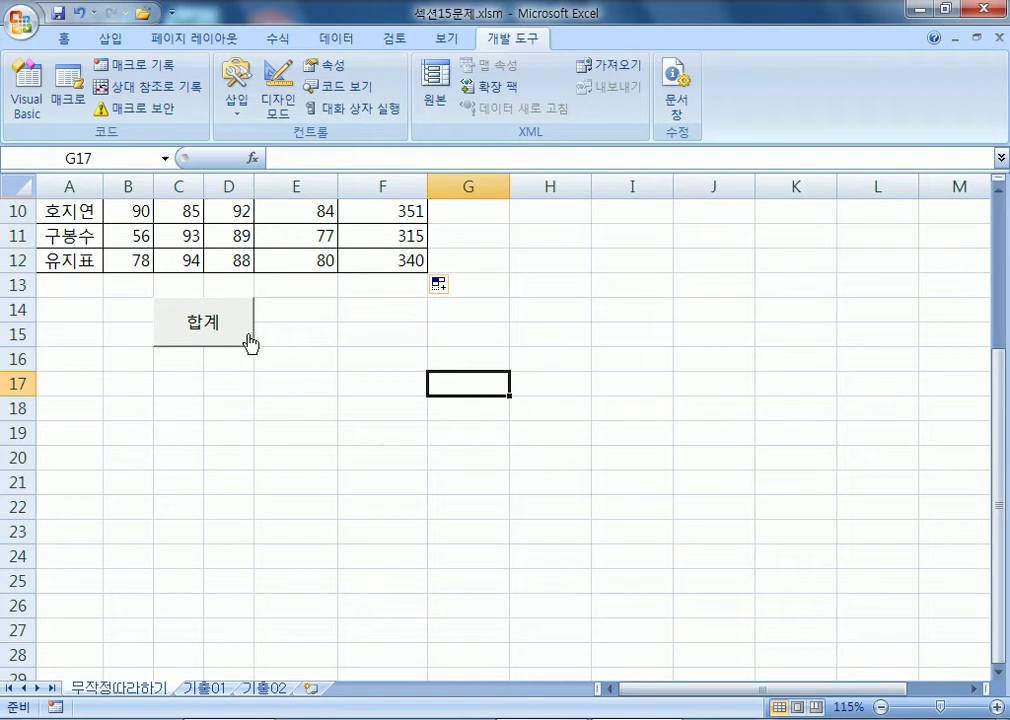
Clear the totals in F4:F12 and test the macro with the 합계 button.
scroll(543, 354, "up", 3)
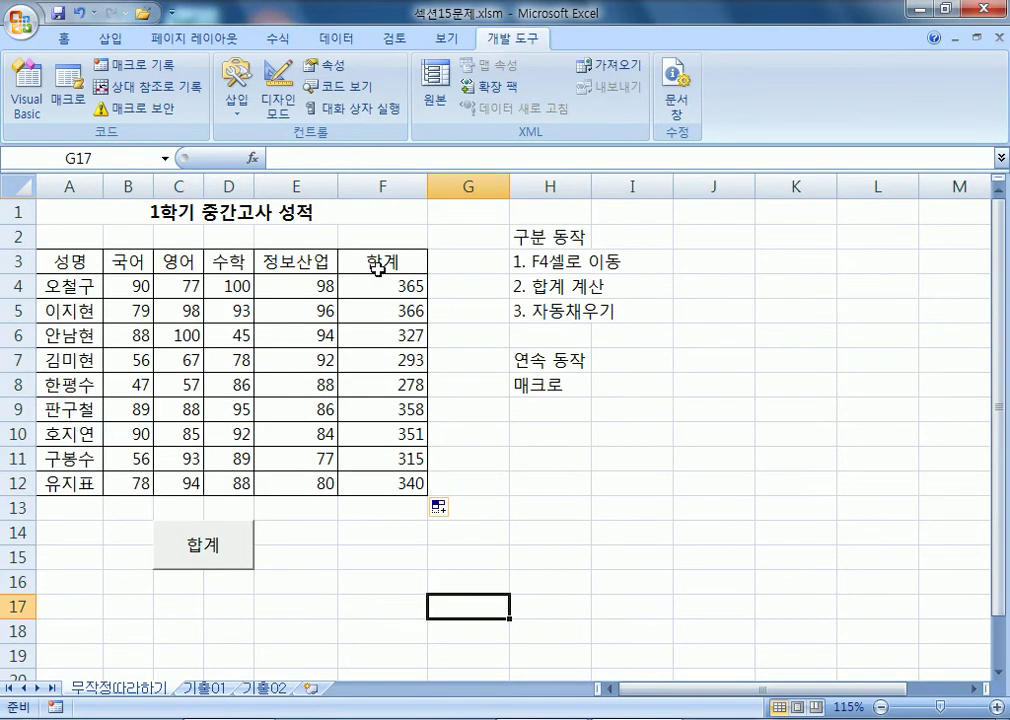
left_click_drag(370, 283, 381, 482)
key("Delete")
left_click(593, 481)
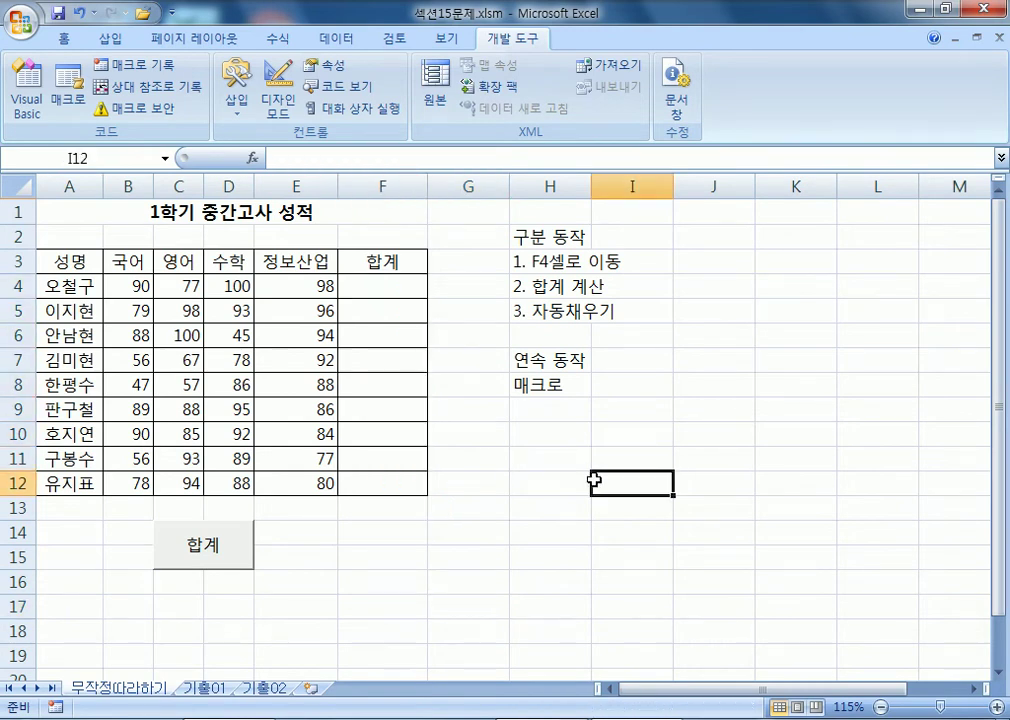
left_click(227, 553)
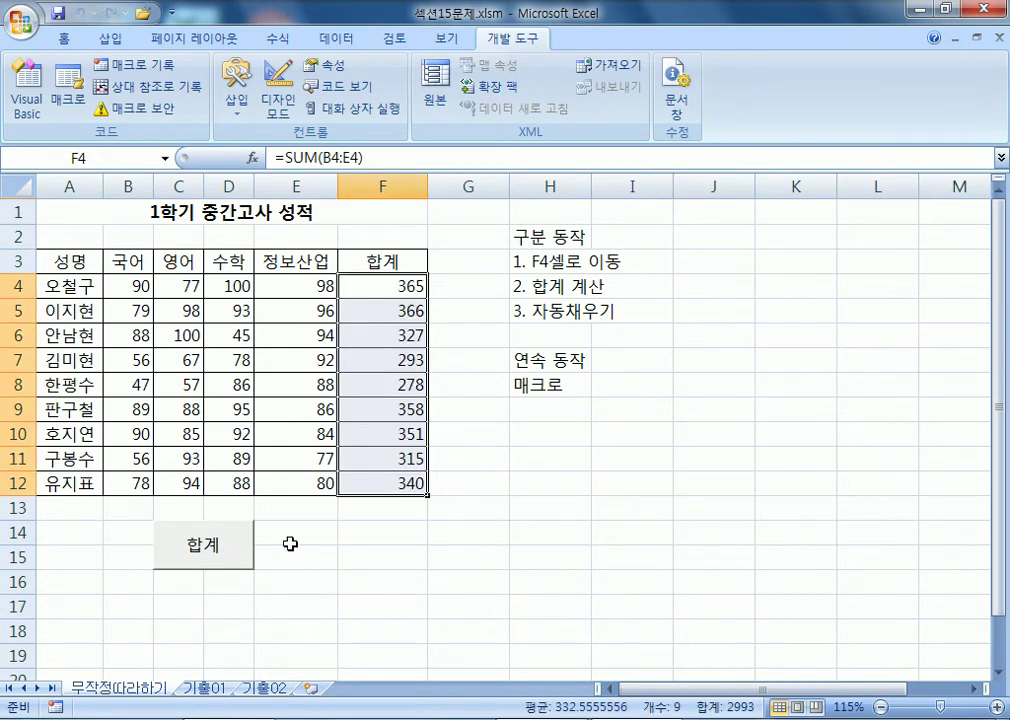
Repeat the 합계 button test from other cell selections such as G14:G15 and K4:L13, clearing F4:F12 between runs.
left_click_drag(450, 532, 435, 545)
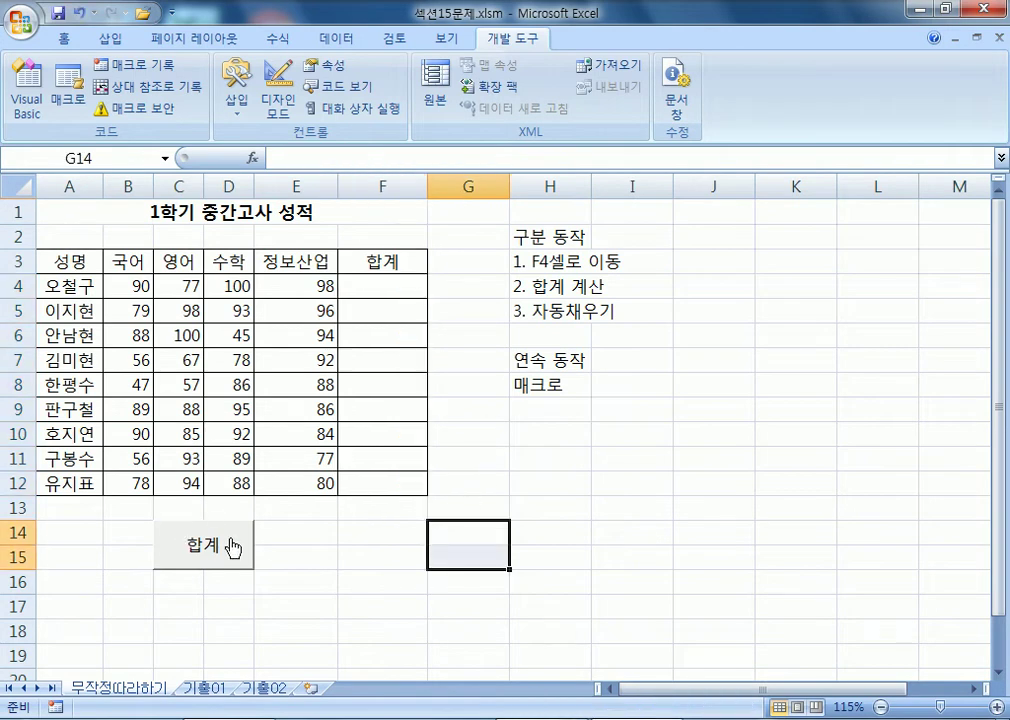
scroll(237, 480, "down", 3)
left_click(237, 325)
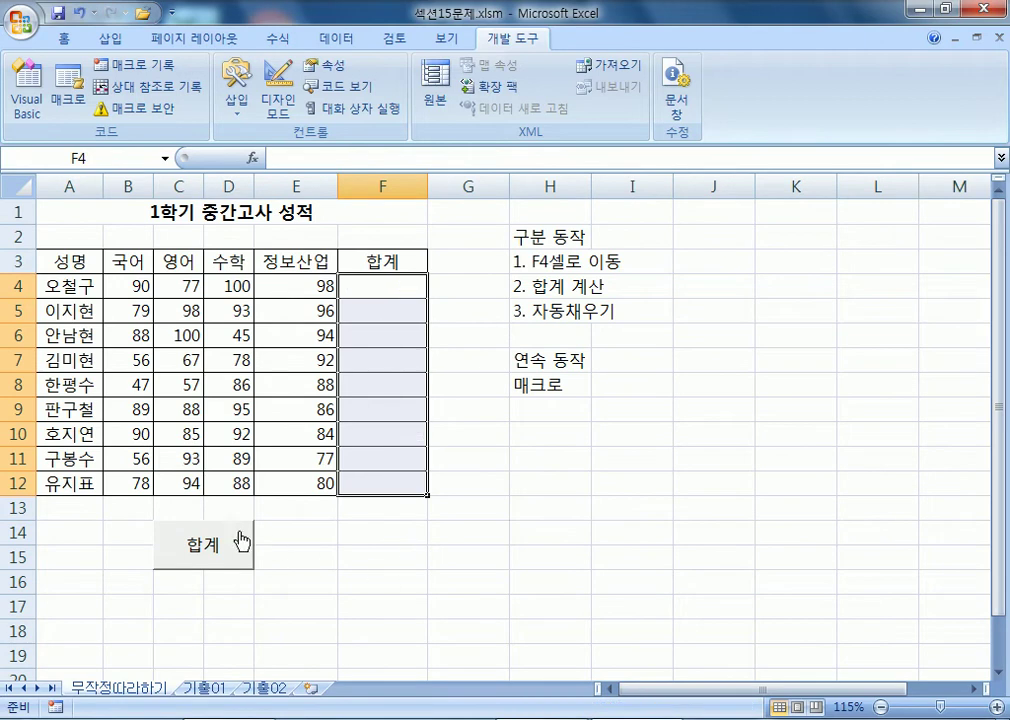
left_click(241, 540)
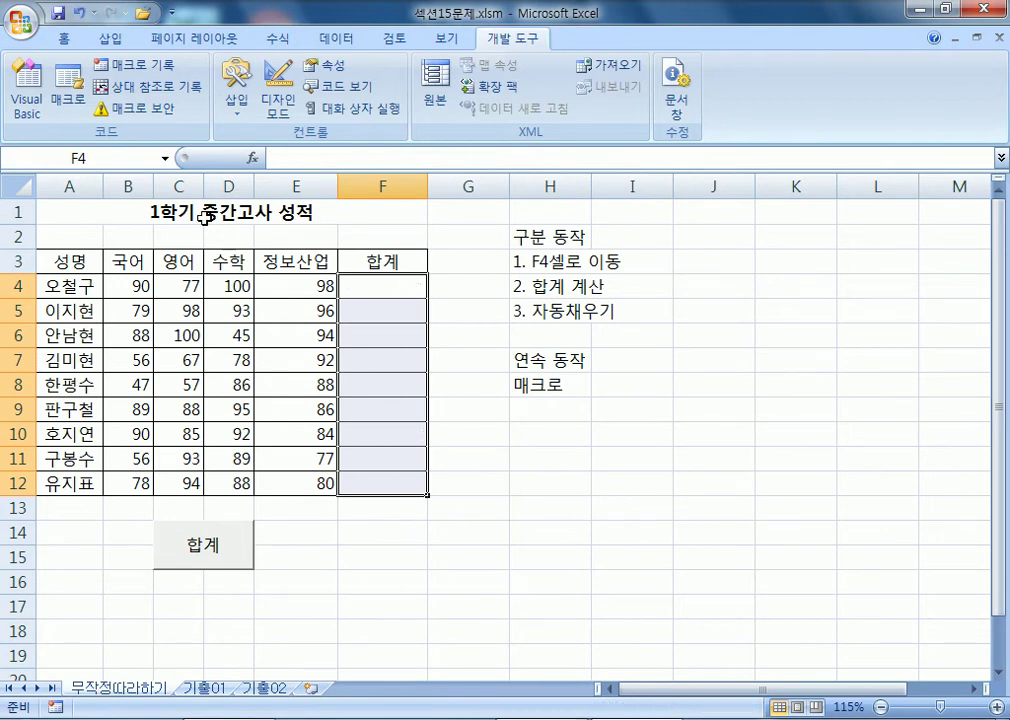
left_click(207, 216)
left_click_drag(811, 274, 880, 510)
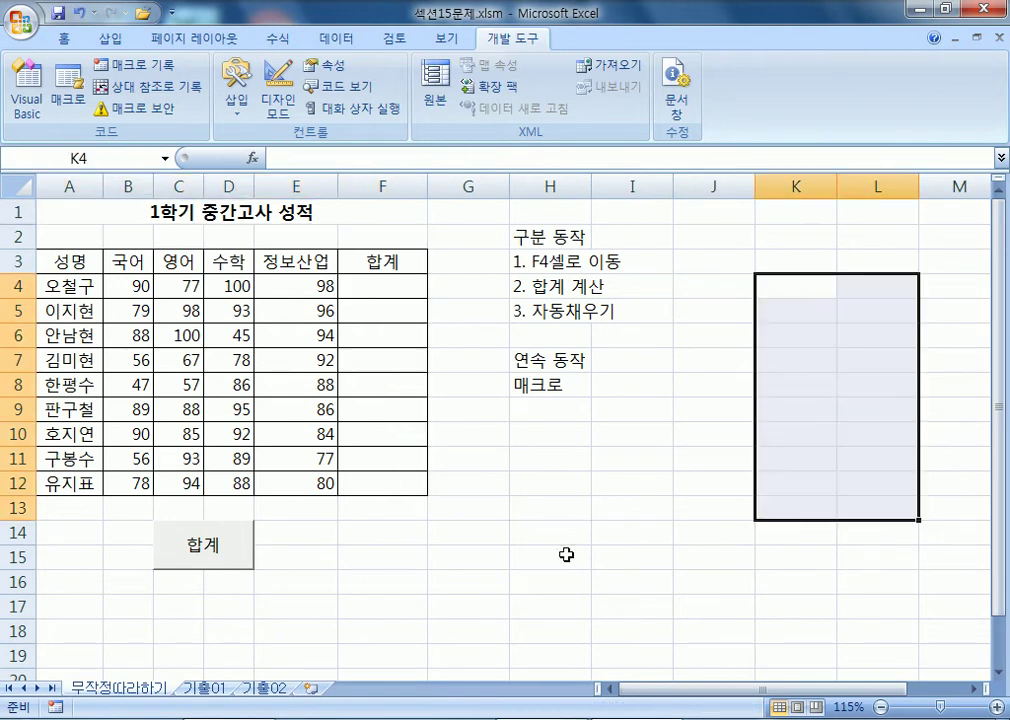
left_click(240, 553)
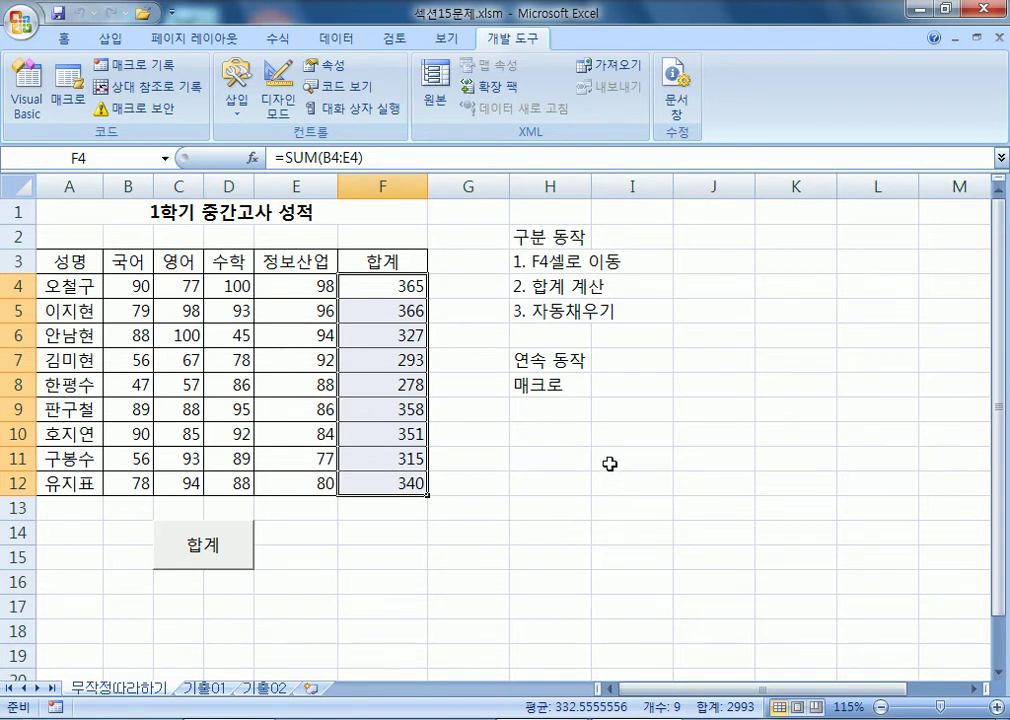
Run the 합계 button's macro once more and clear the totals in F4:F12, leaving the title cell A1 selected.
scroll(611, 464, "down", 2)
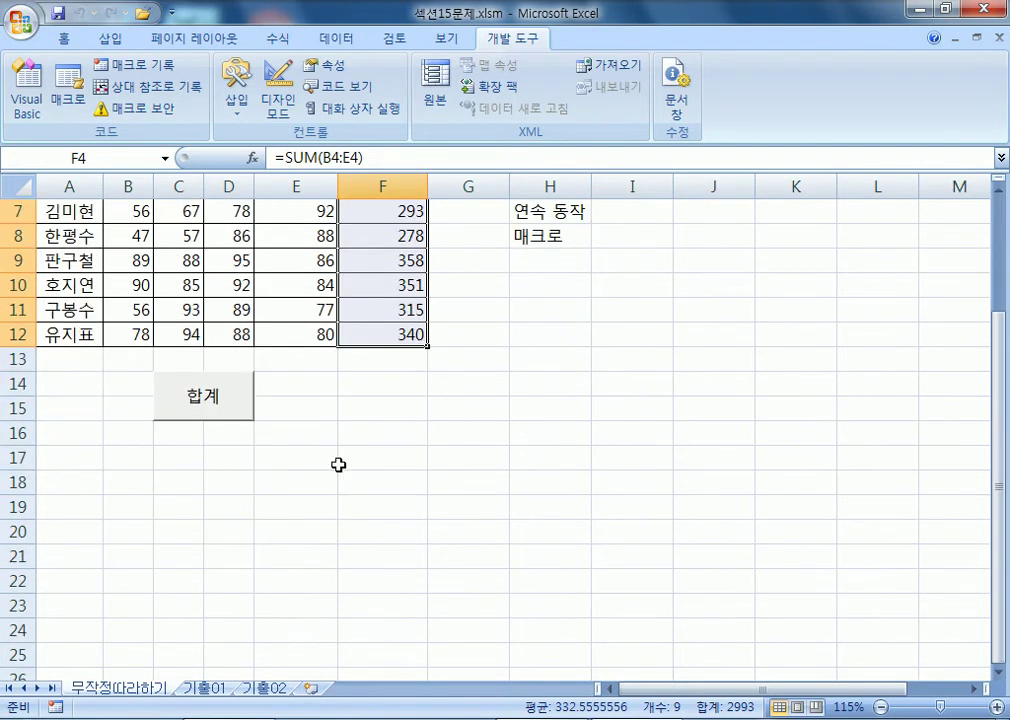
left_click(233, 402)
scroll(255, 420, "down", 3)
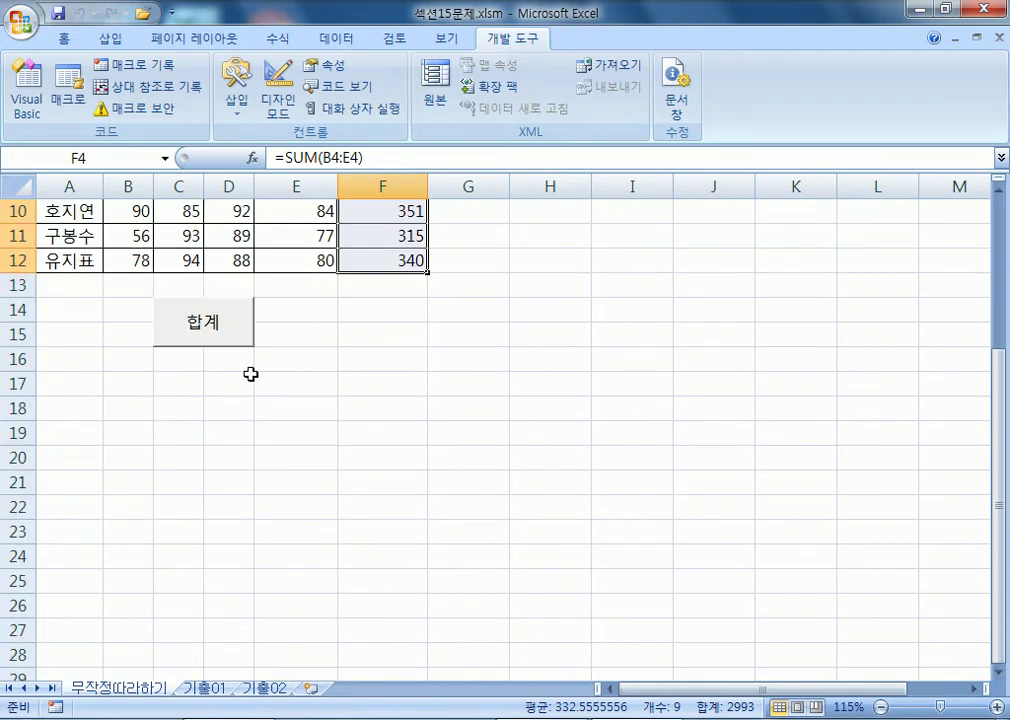
scroll(318, 428, "up", 3)
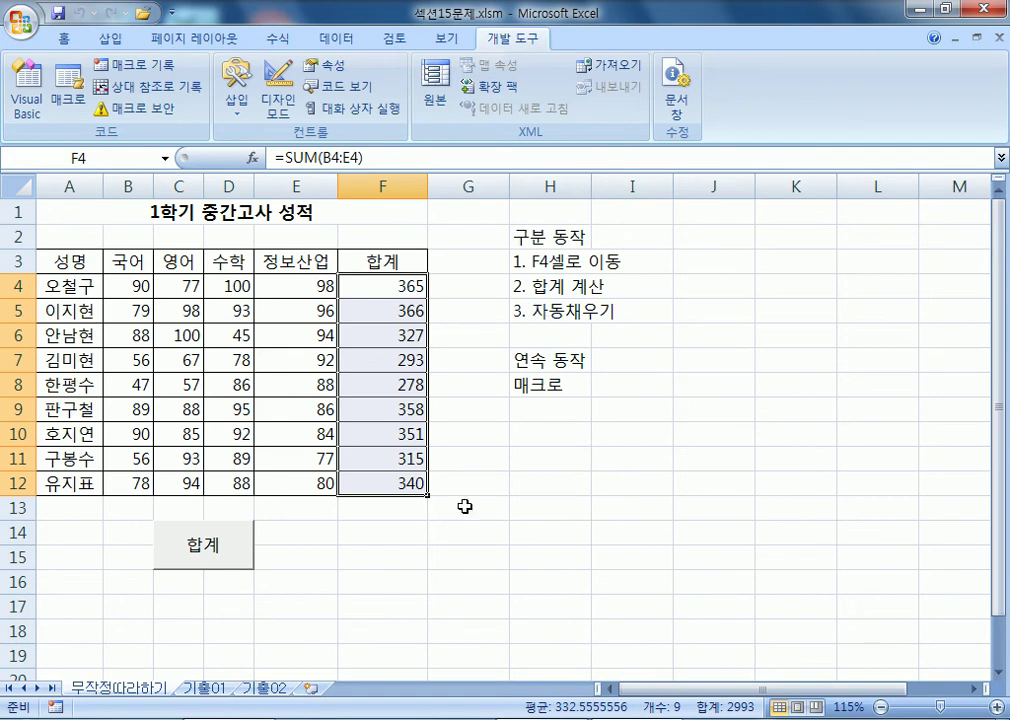
key("Delete")
left_click(194, 217)
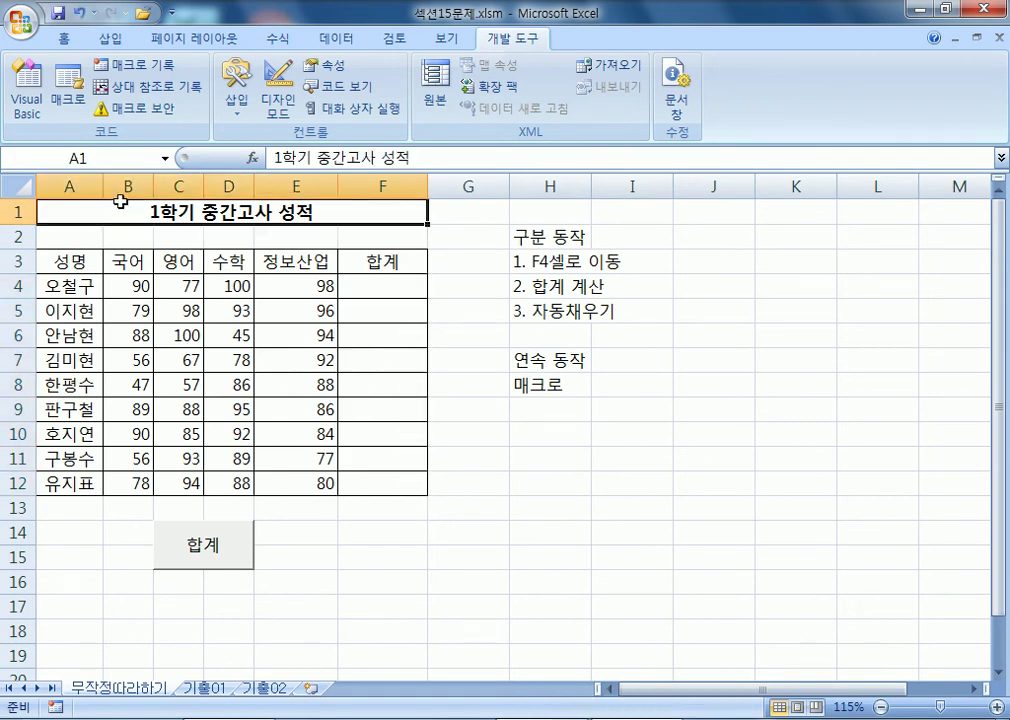
Open the 합계 macro for editing to view its code, and examine the macro list's management commands.
left_click(74, 97)
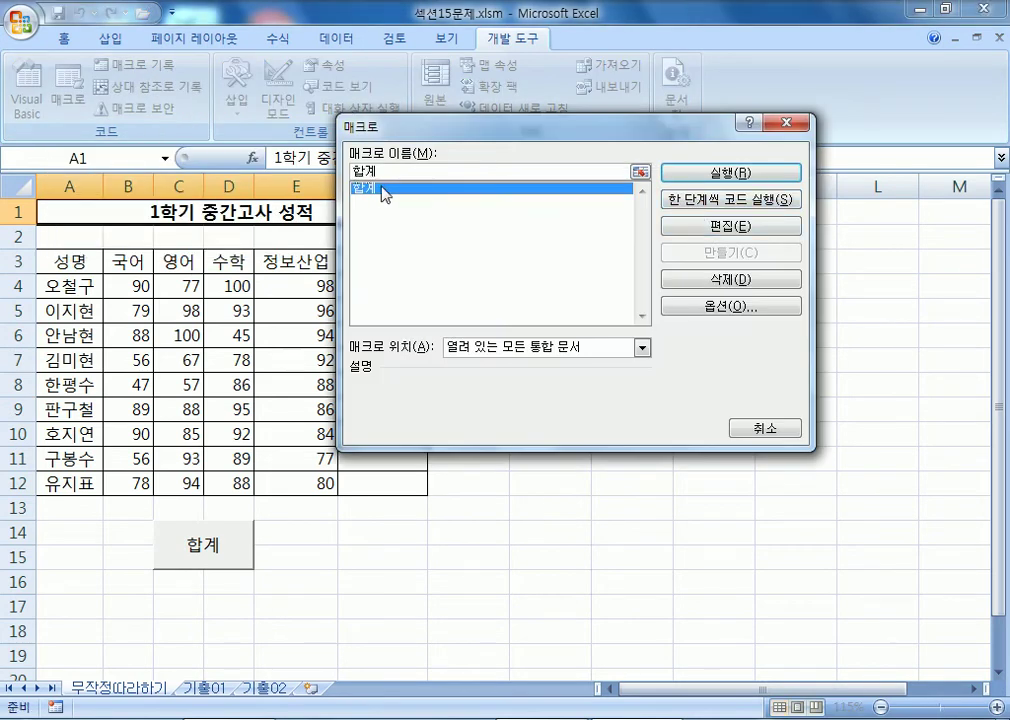
left_click(738, 230)
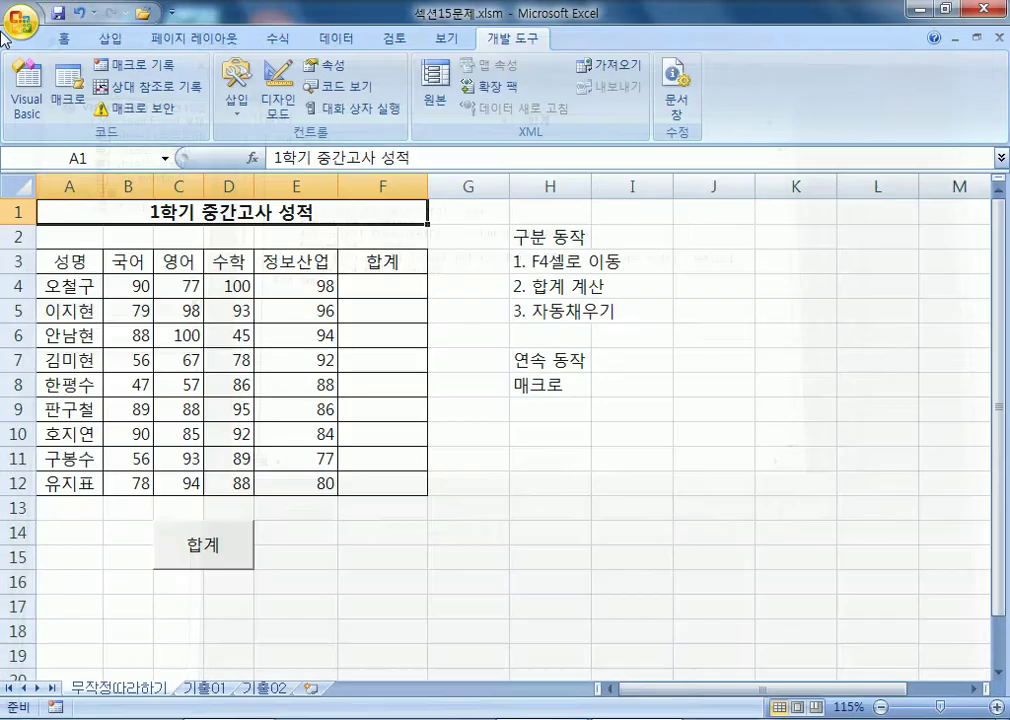
left_click(67, 90)
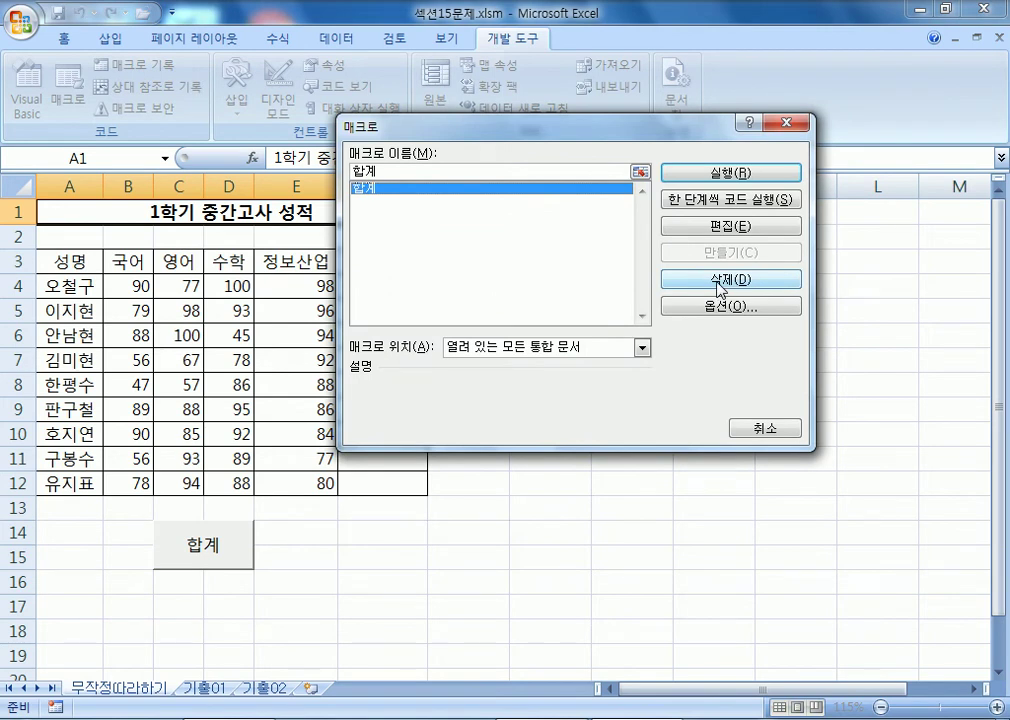
left_click(765, 428)
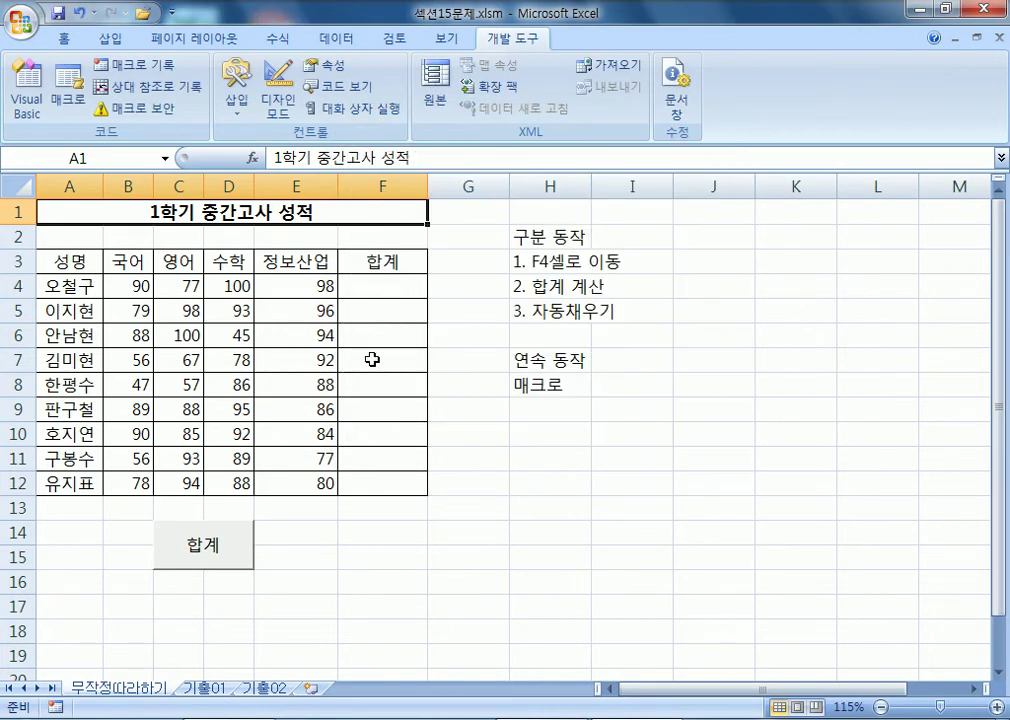
Refill the totals in F4:F12 by running the macro from the 합계 button, and deselect the range.
scroll(388, 329, "down", 3)
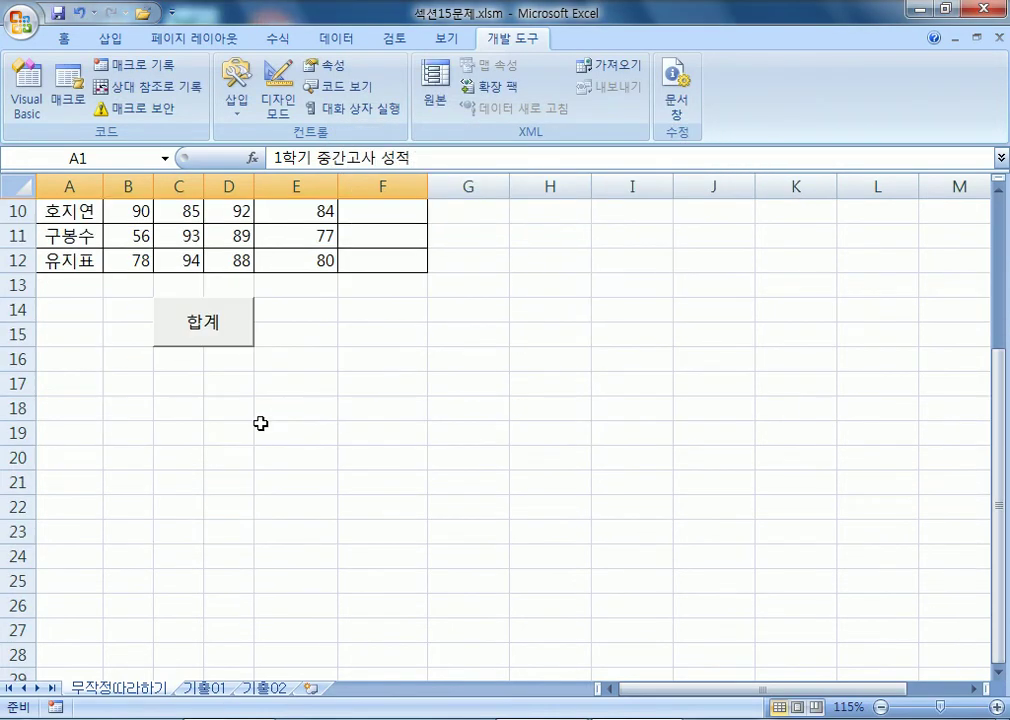
left_click(229, 343)
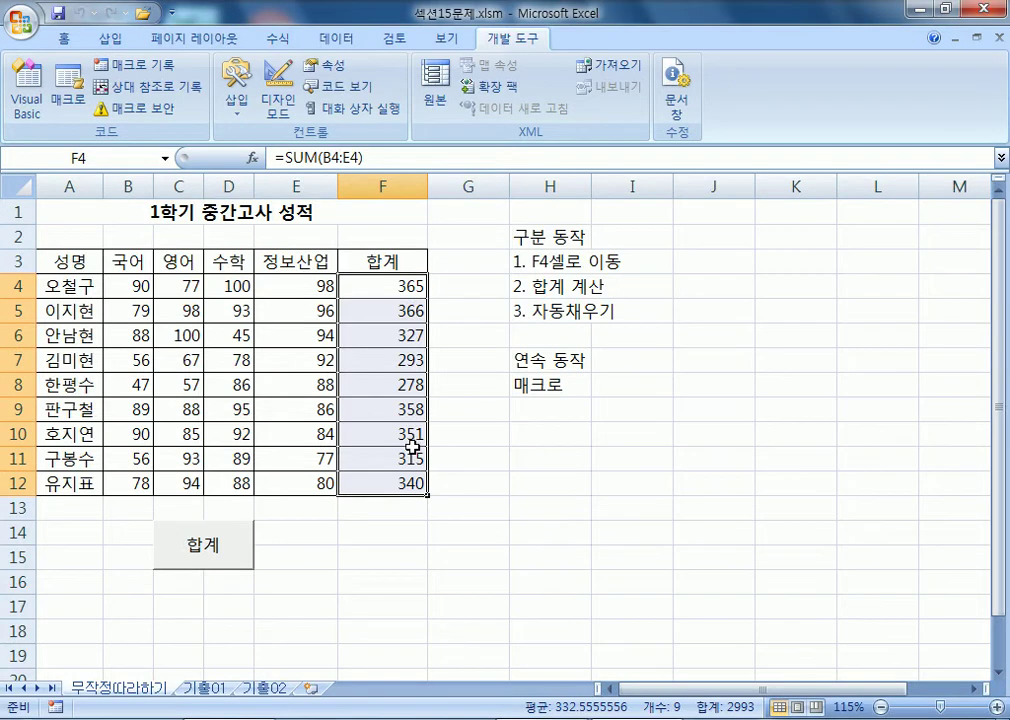
left_click(366, 549)
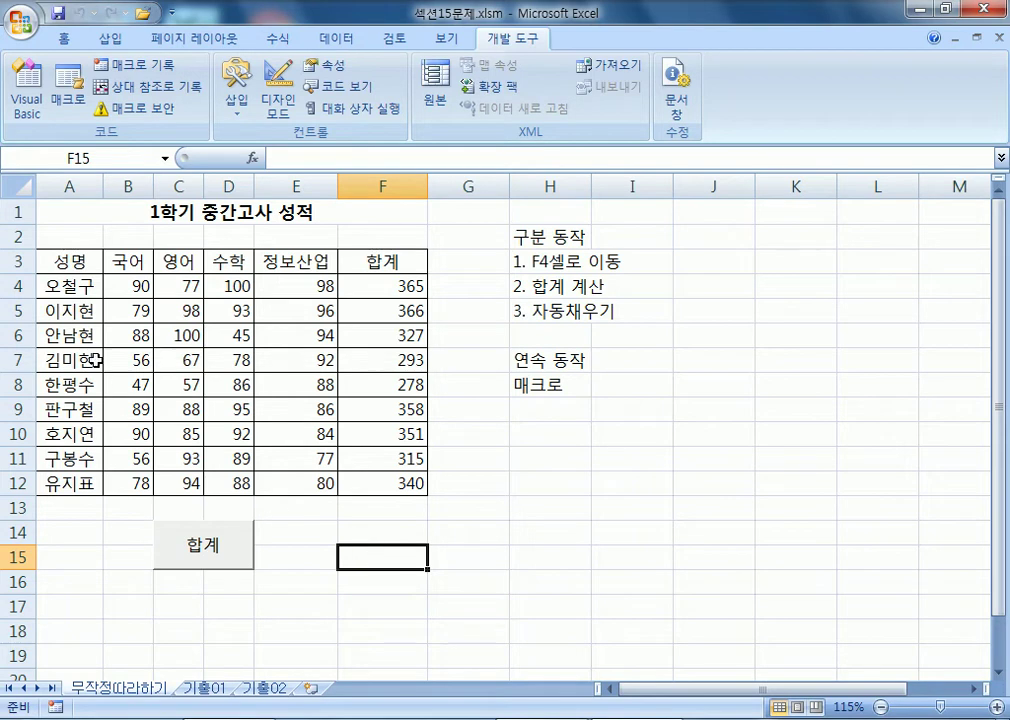
Preview fill colours such as red on the header cells A3:F3 without applying any.
left_click(68, 261)
left_click_drag(68, 261, 377, 262)
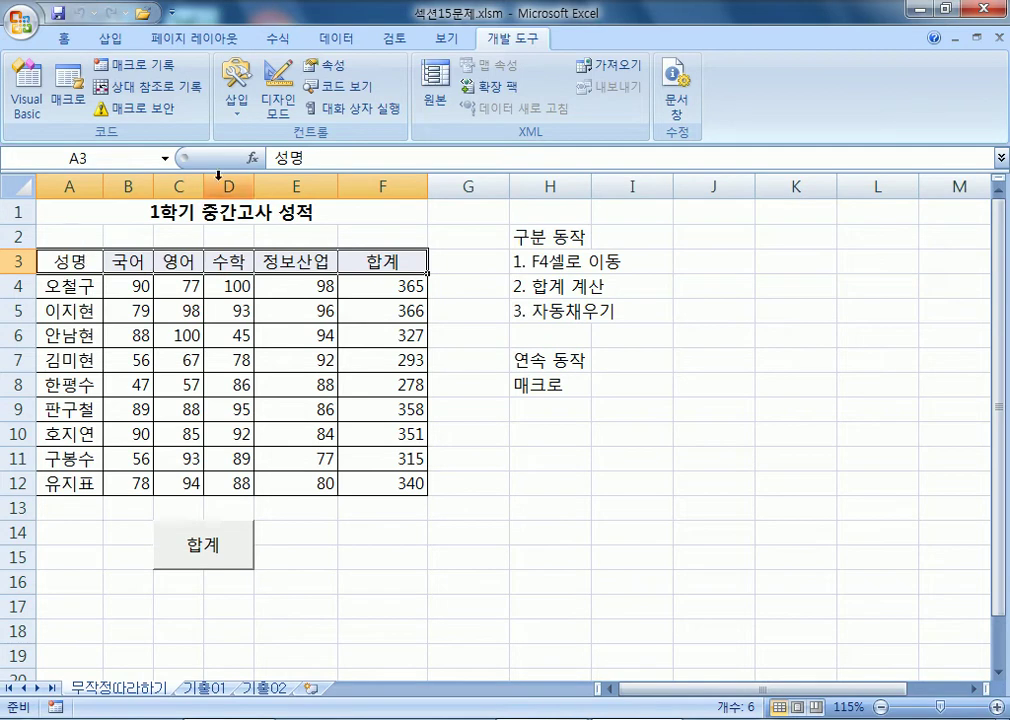
left_click(65, 39)
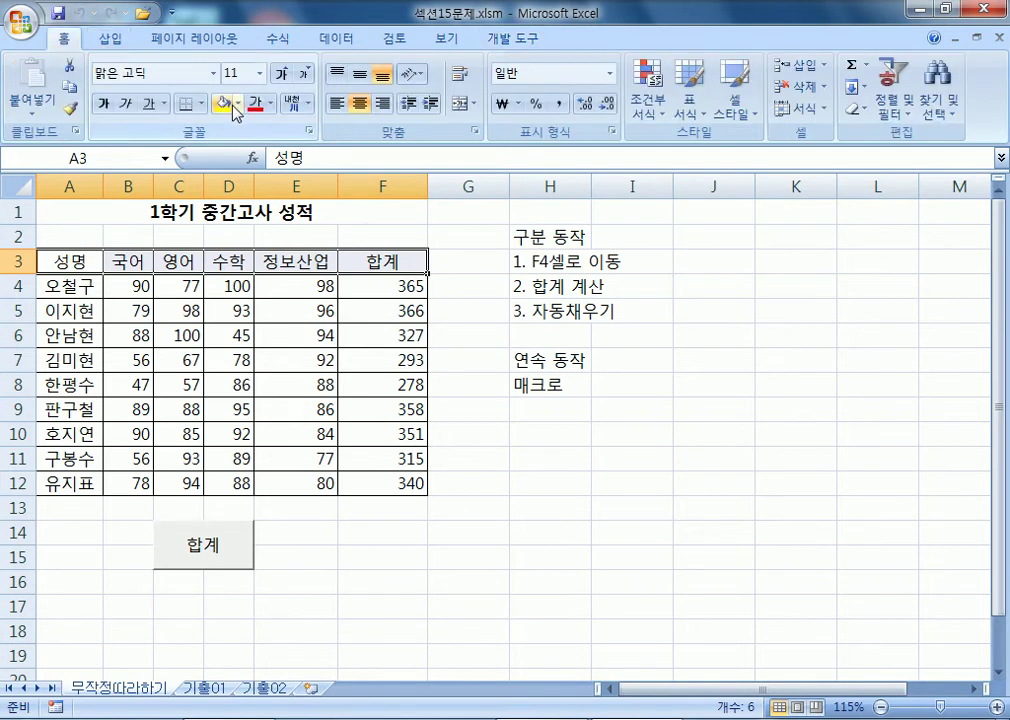
left_click(239, 104)
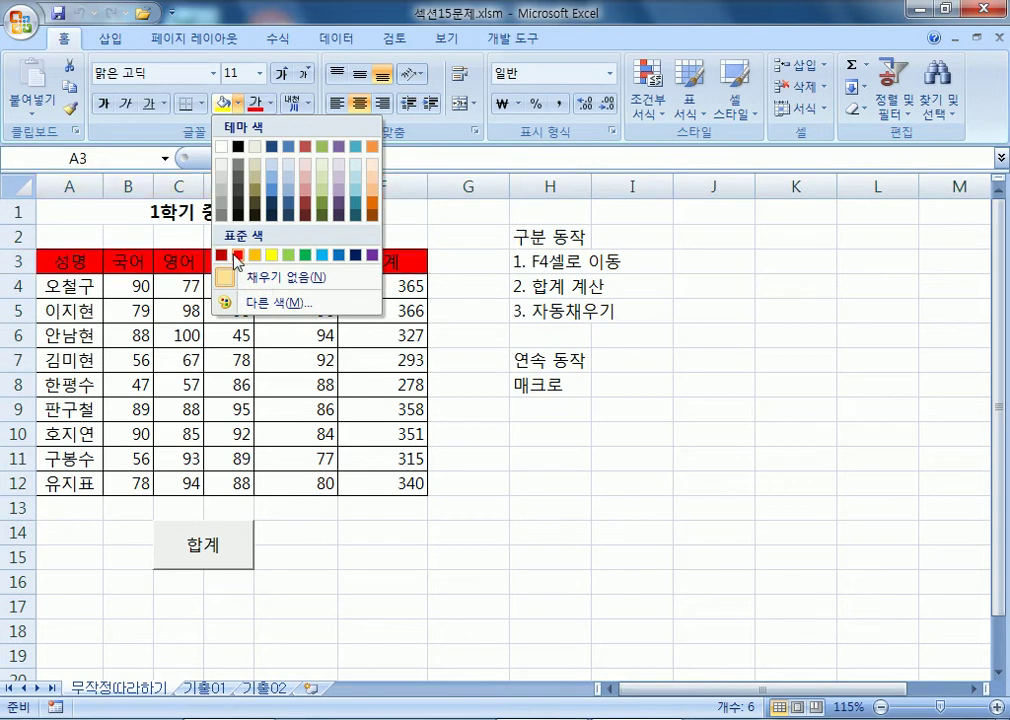
left_click(238, 104)
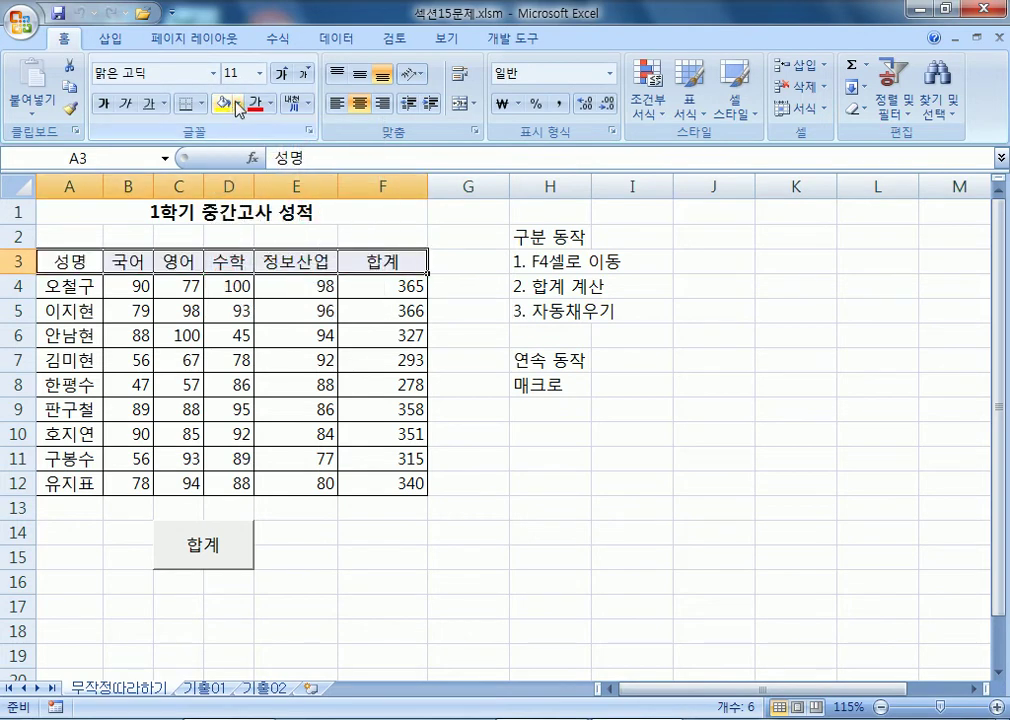
left_click(238, 104)
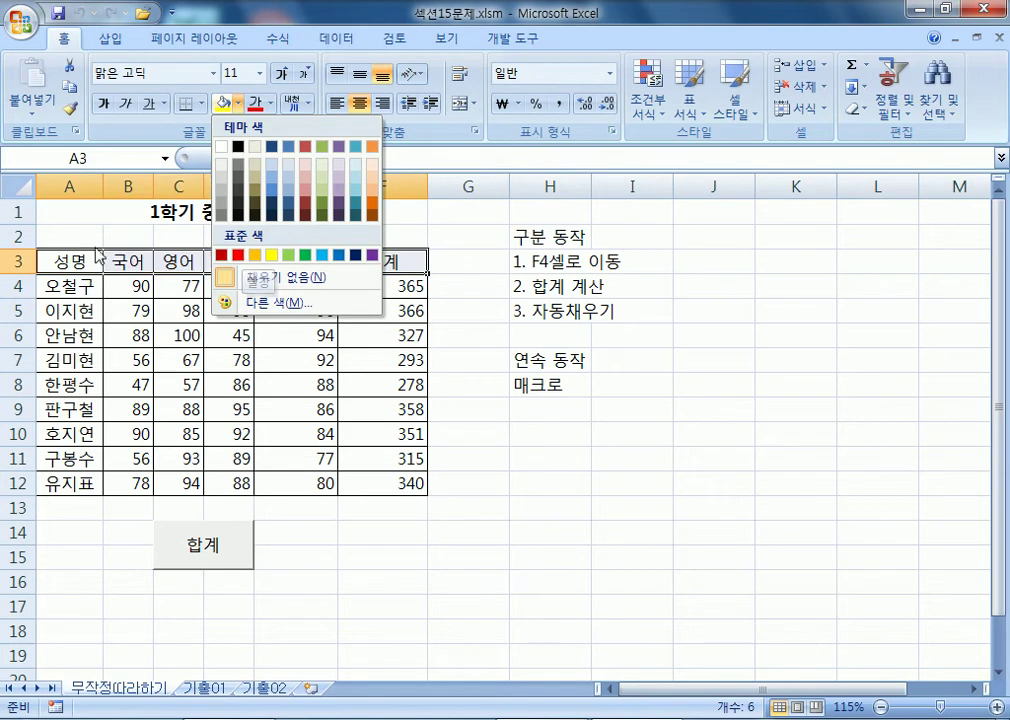
left_click(68, 208)
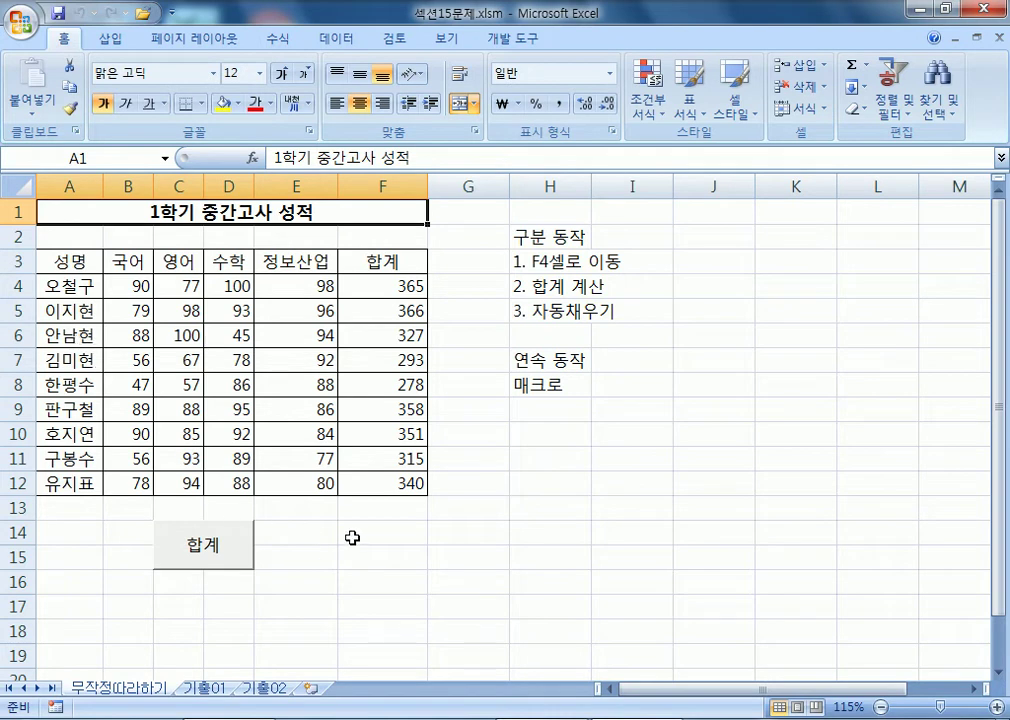
Draw a form-control button covering cells F14:F15, to the right of the 합계 button.
scroll(349, 530, "down", 2)
left_click_drag(349, 378, 375, 406)
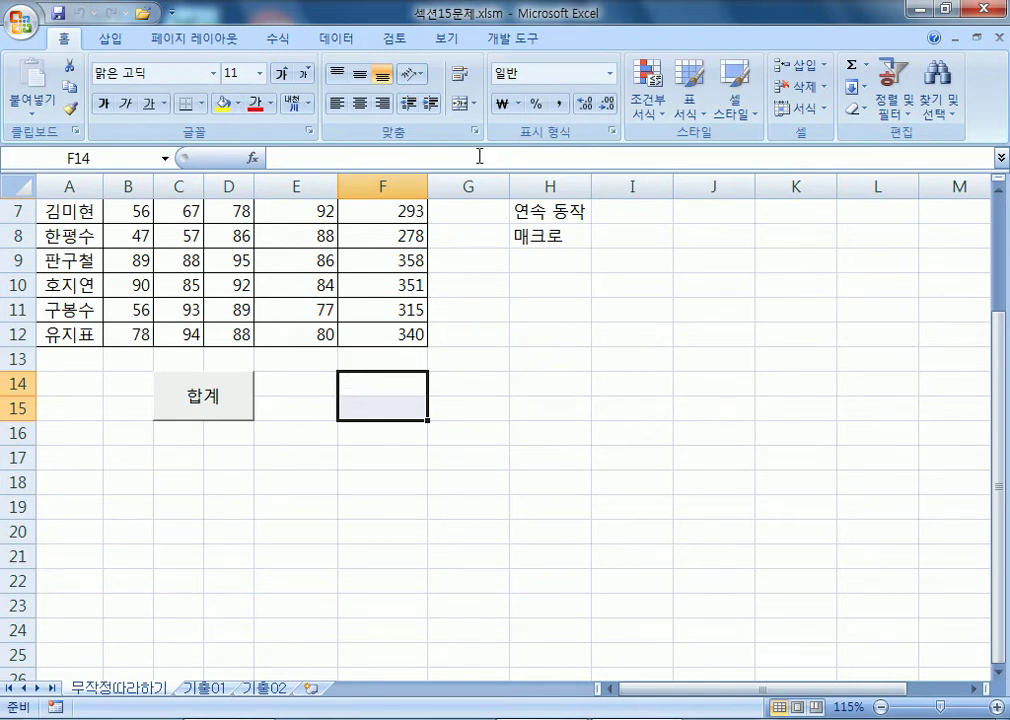
left_click(519, 40)
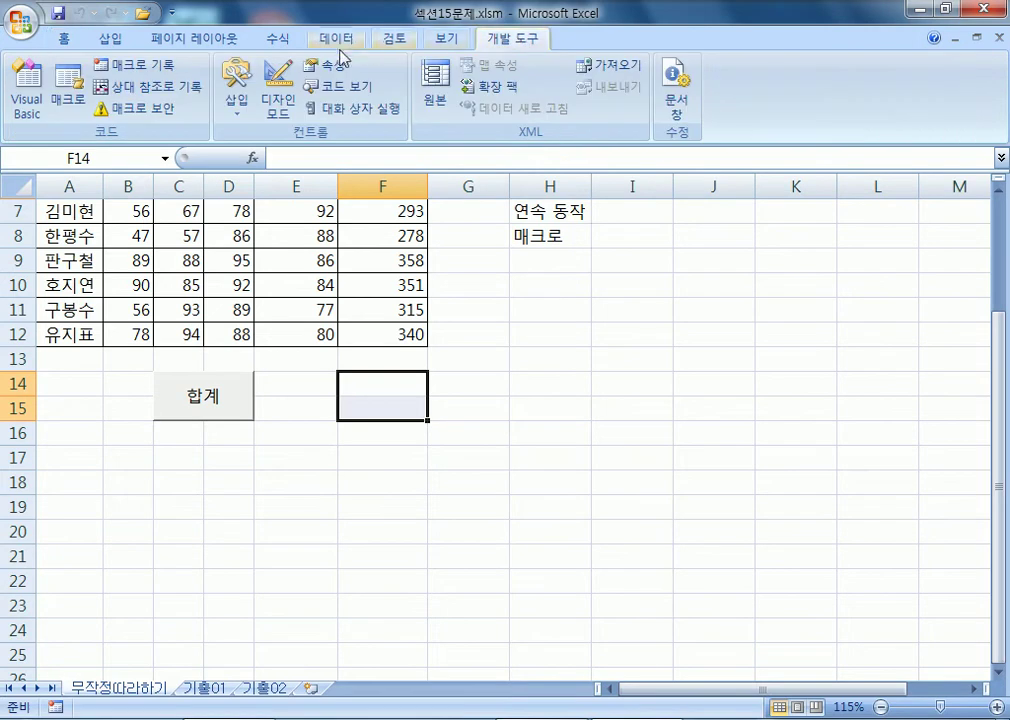
left_click(237, 95)
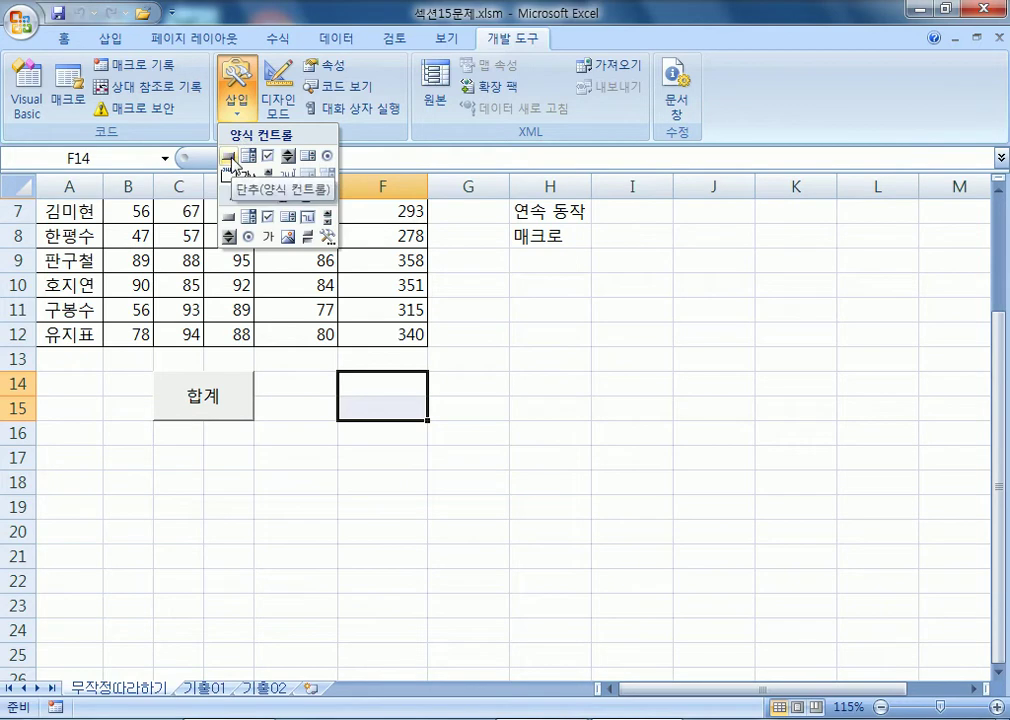
left_click(230, 157)
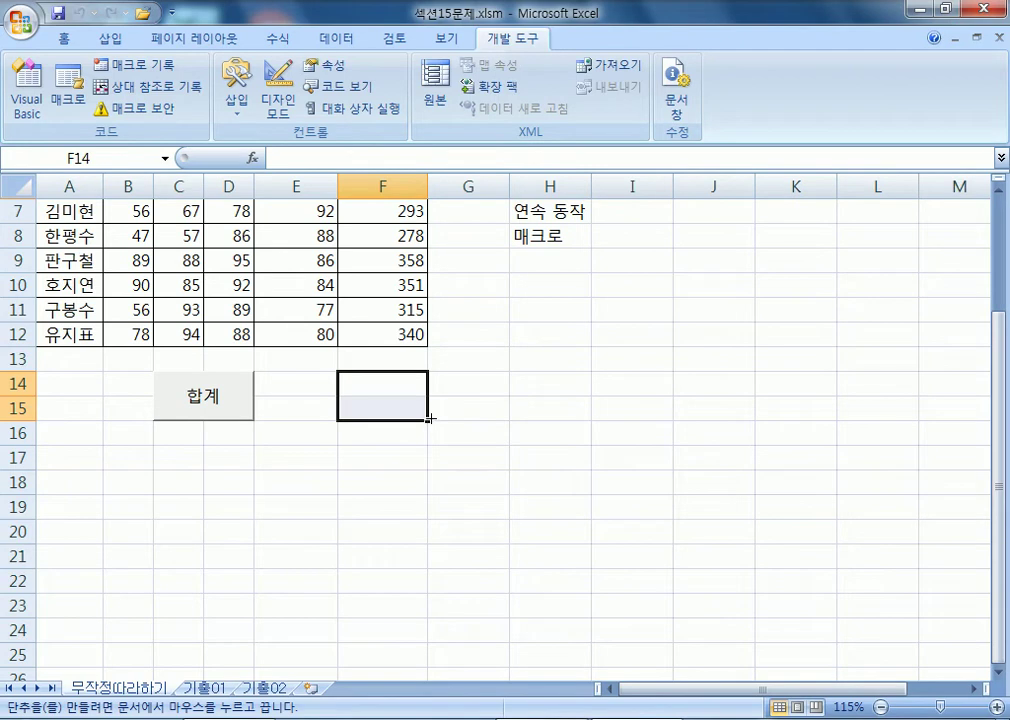
left_click_drag(335, 374, 412, 419)
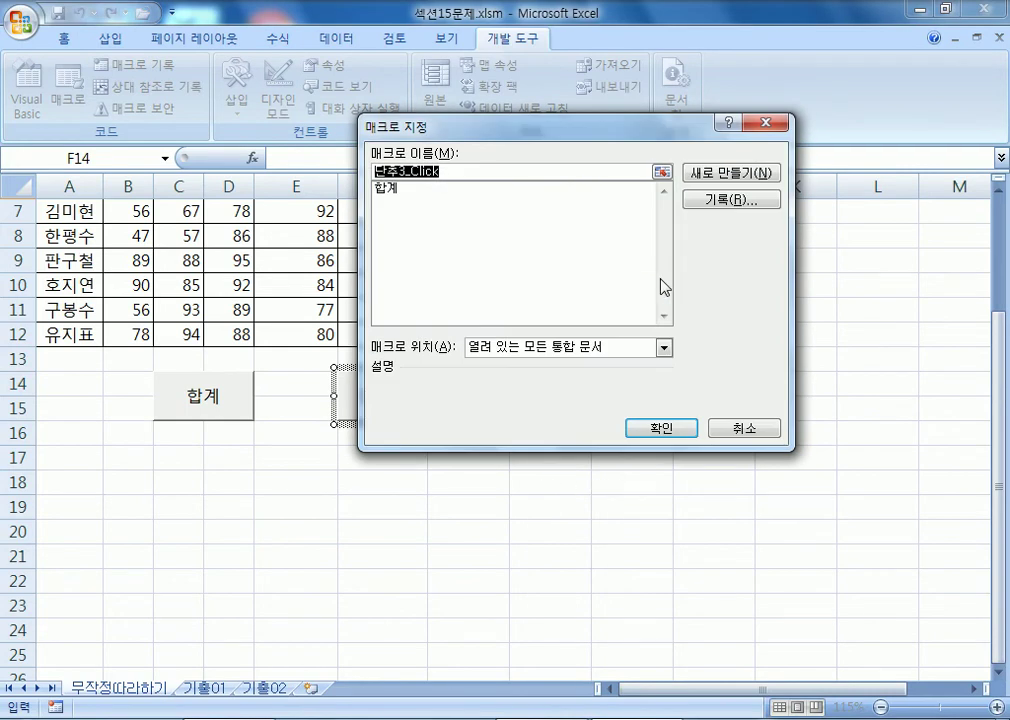
Assign the new button a macro named 셀음영 and start recording it in the current workbook.
left_click_drag(510, 135, 636, 125)
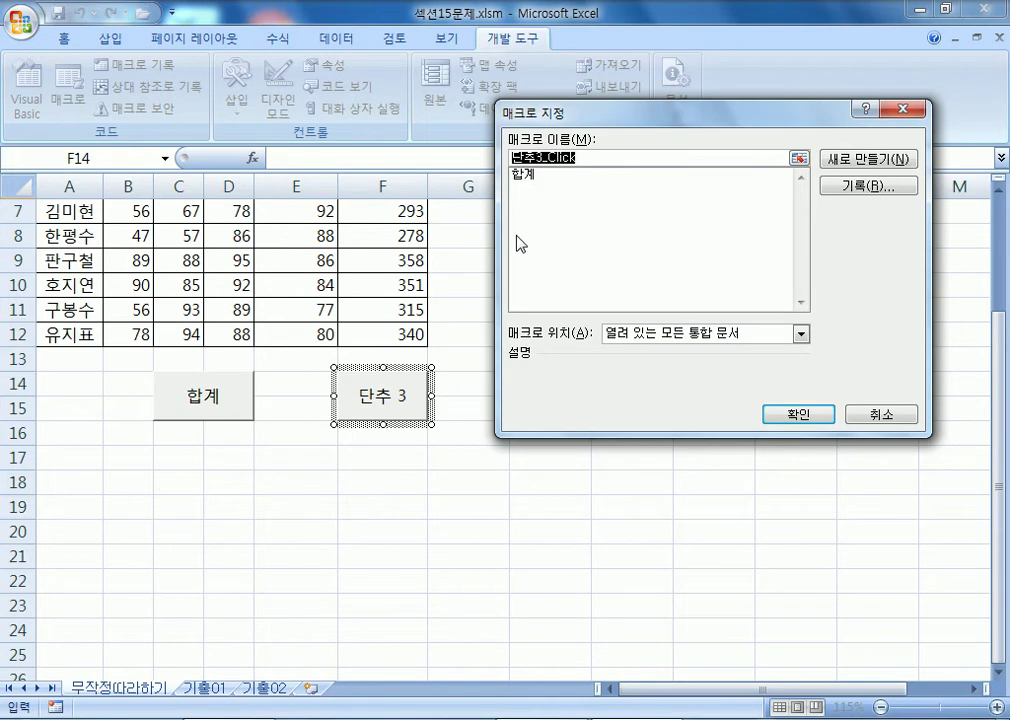
left_click_drag(544, 121, 441, 90)
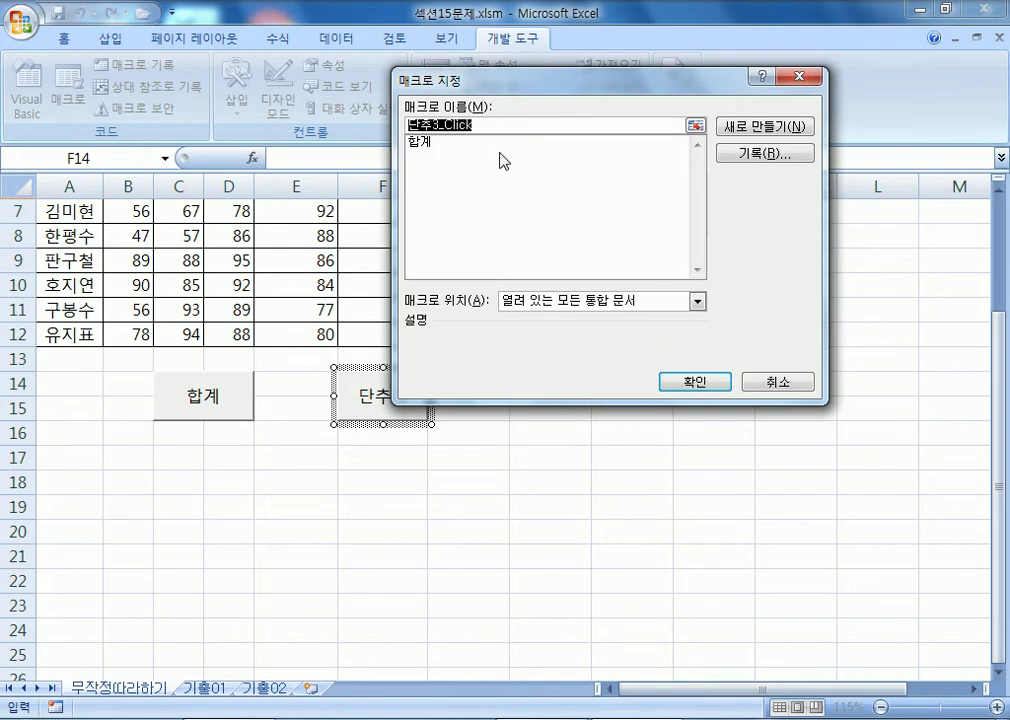
type("ㅅ셀음영")
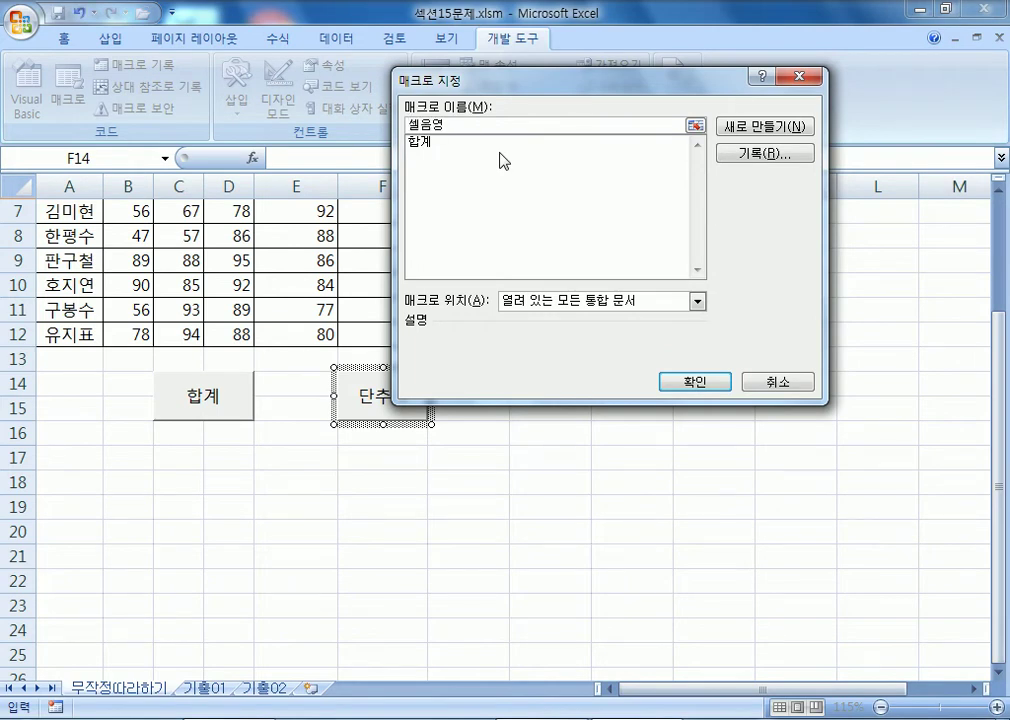
left_click_drag(528, 90, 599, 97)
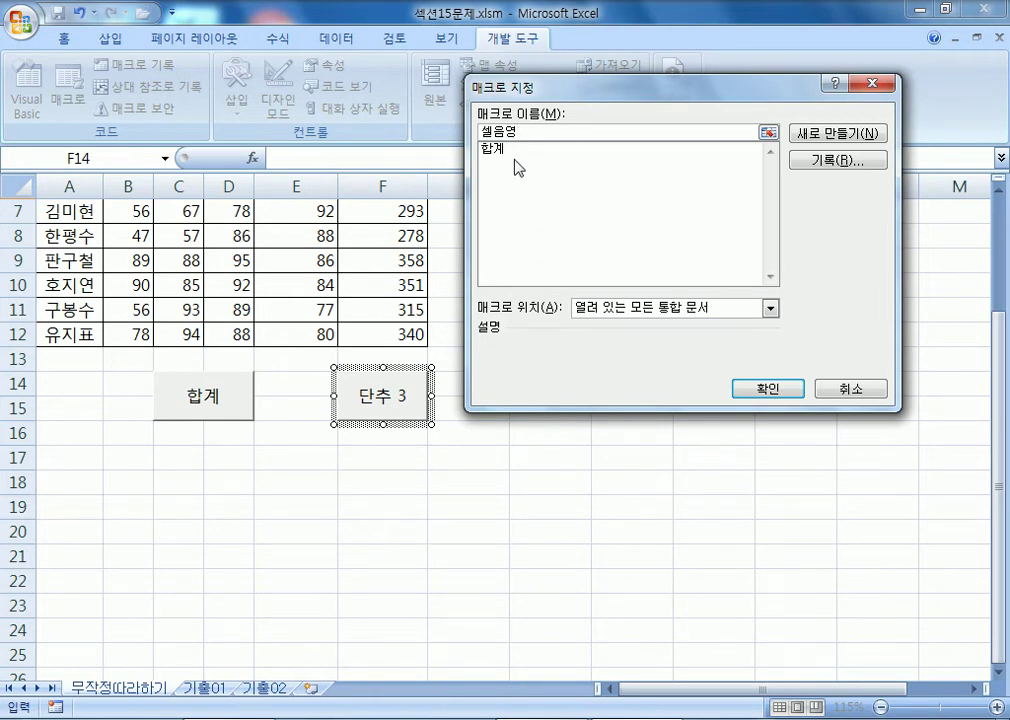
left_click(826, 176)
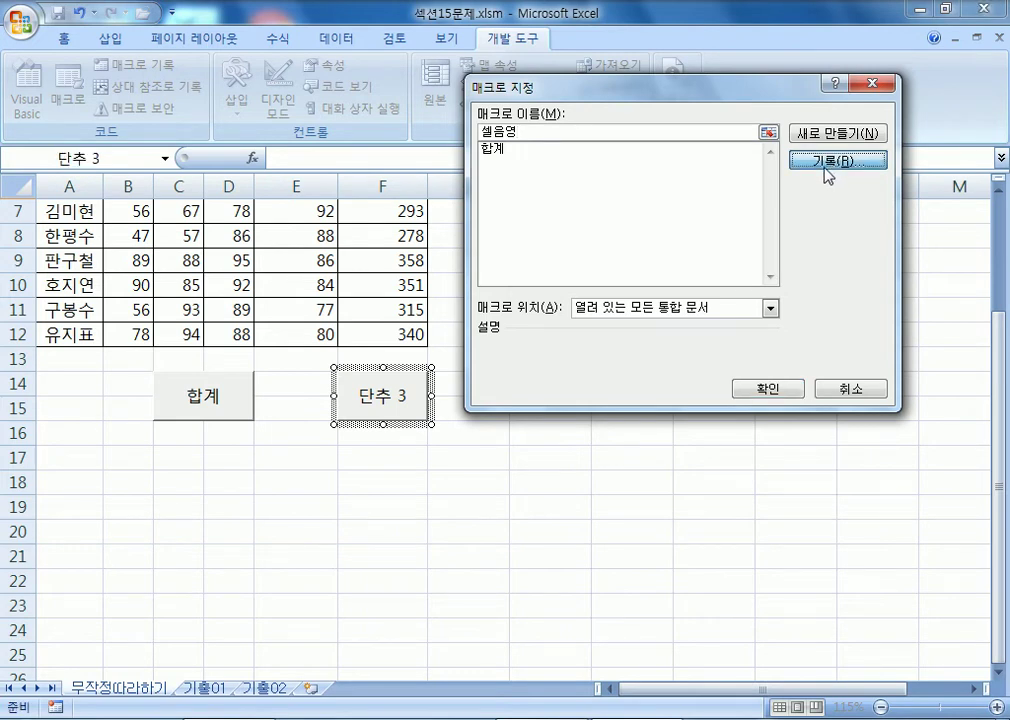
left_click(588, 167)
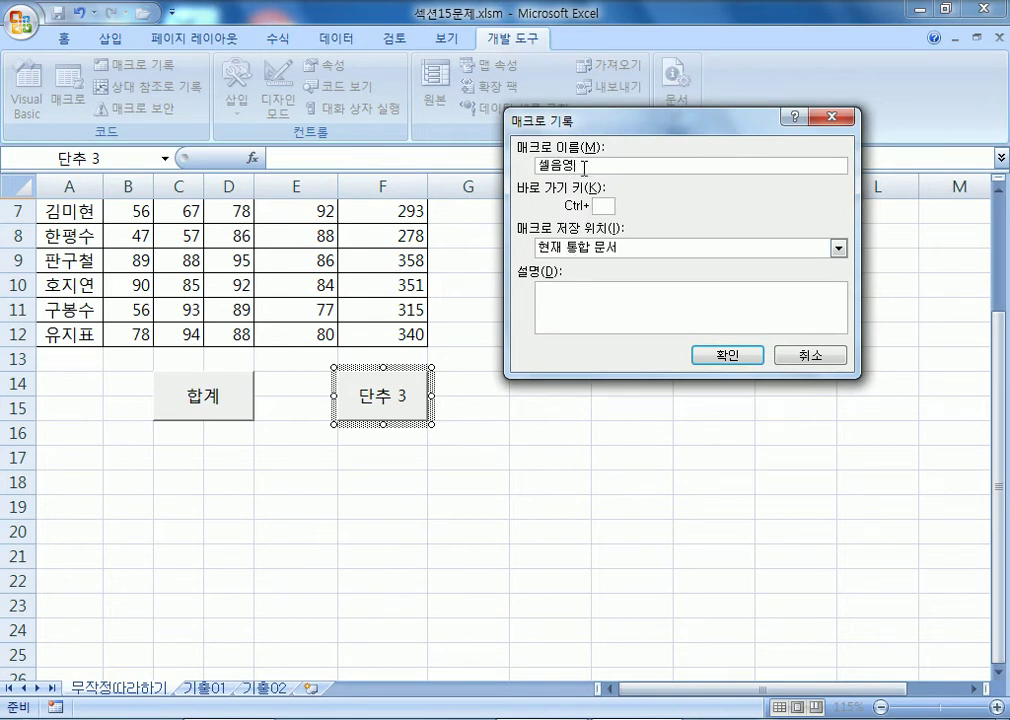
left_click(725, 356)
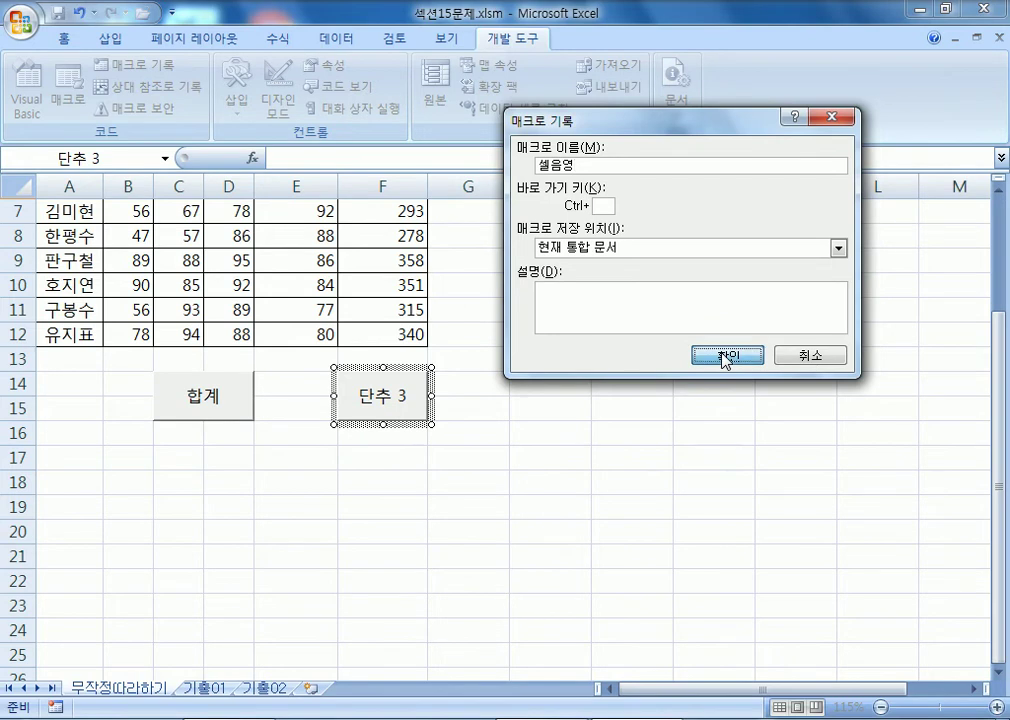
Fill the header cells A3:F3 with standard red and stop recording the macro.
scroll(361, 451, "up", 2)
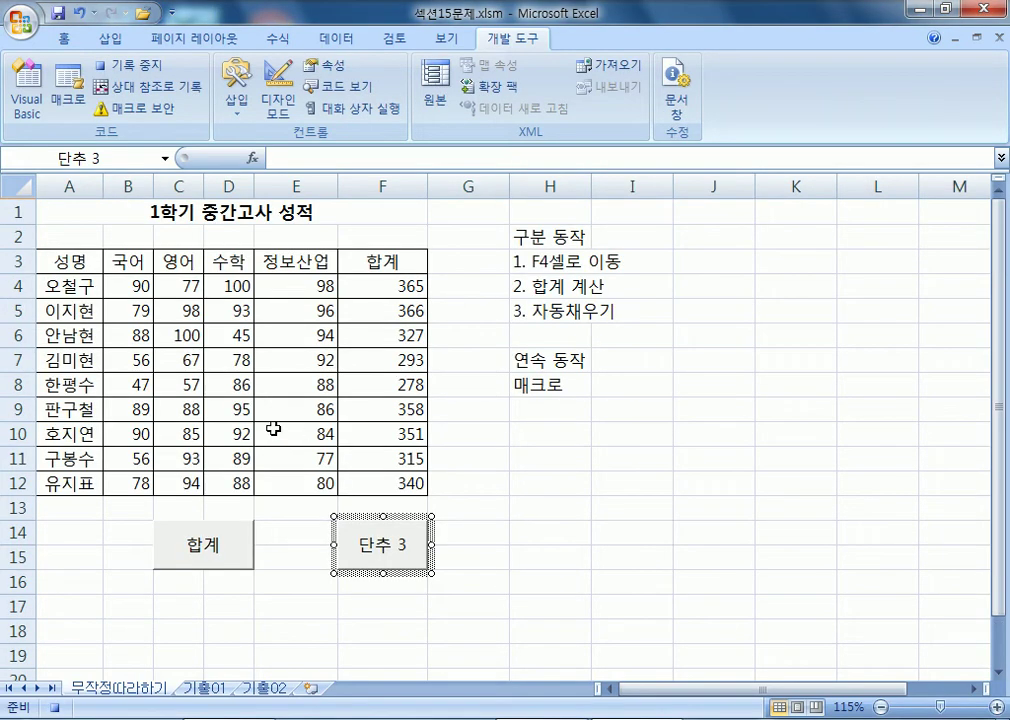
left_click_drag(80, 258, 372, 265)
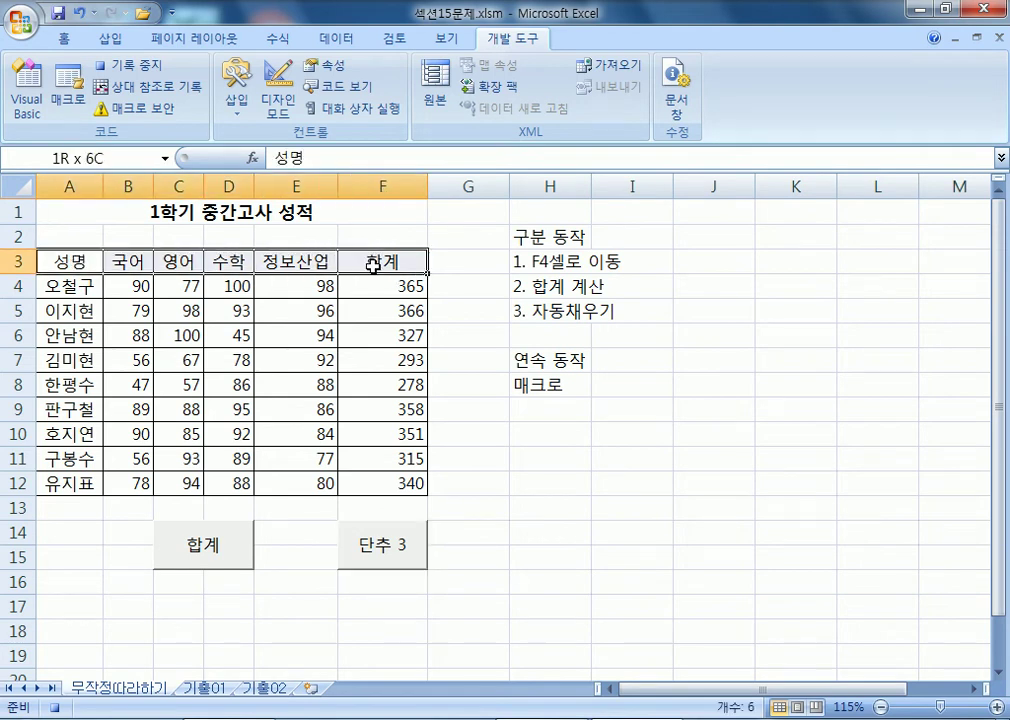
left_click_drag(372, 265, 372, 266)
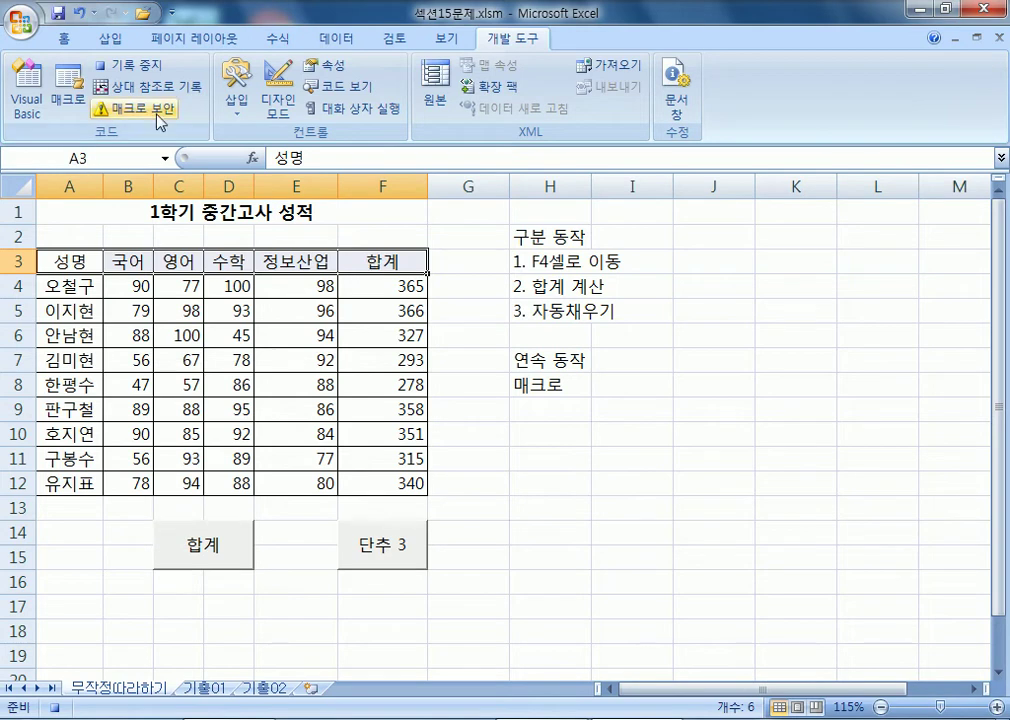
left_click(65, 40)
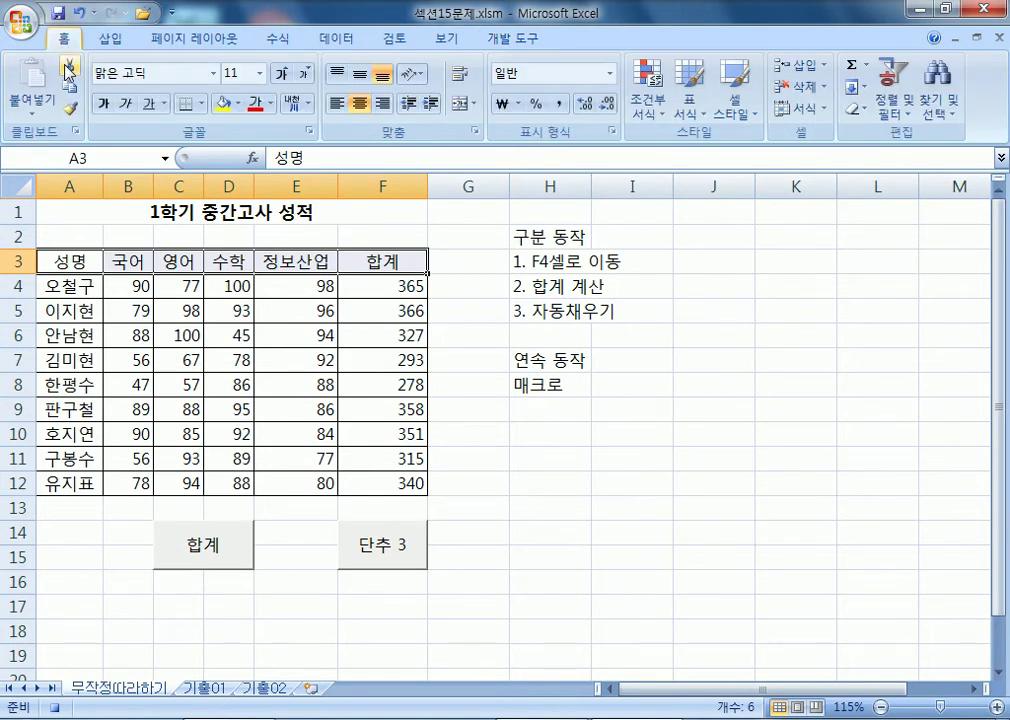
left_click(239, 108)
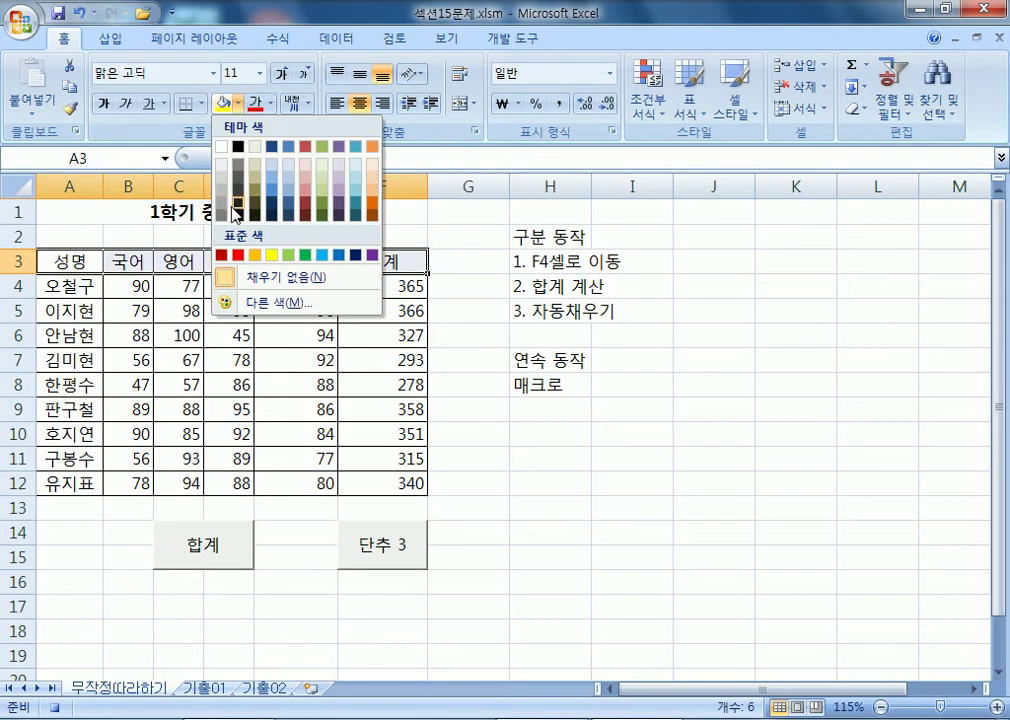
left_click(239, 255)
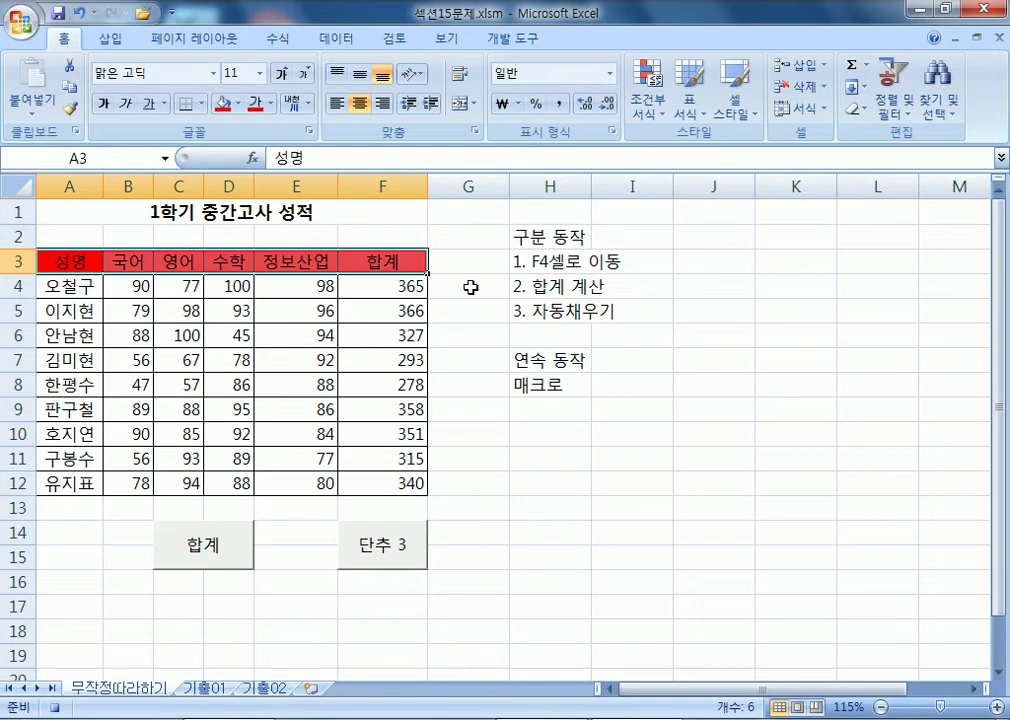
left_click(515, 39)
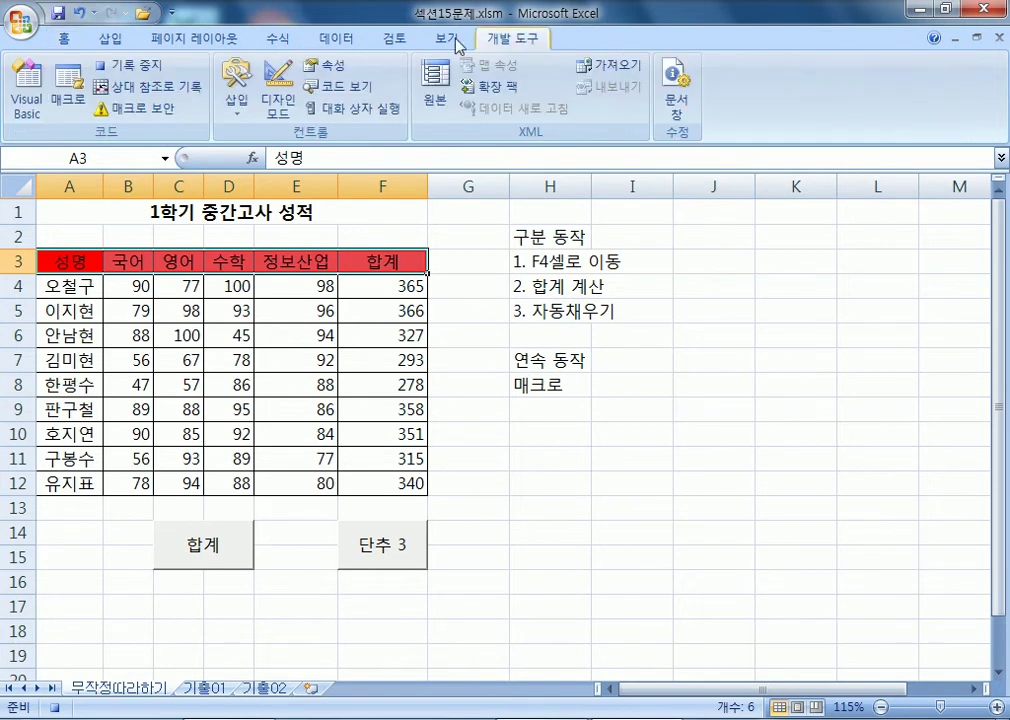
left_click(131, 65)
Move the notes in H7:H8 down one row and enter "4. 기록중지" in H6.
left_click_drag(540, 362, 546, 404)
left_click(521, 338)
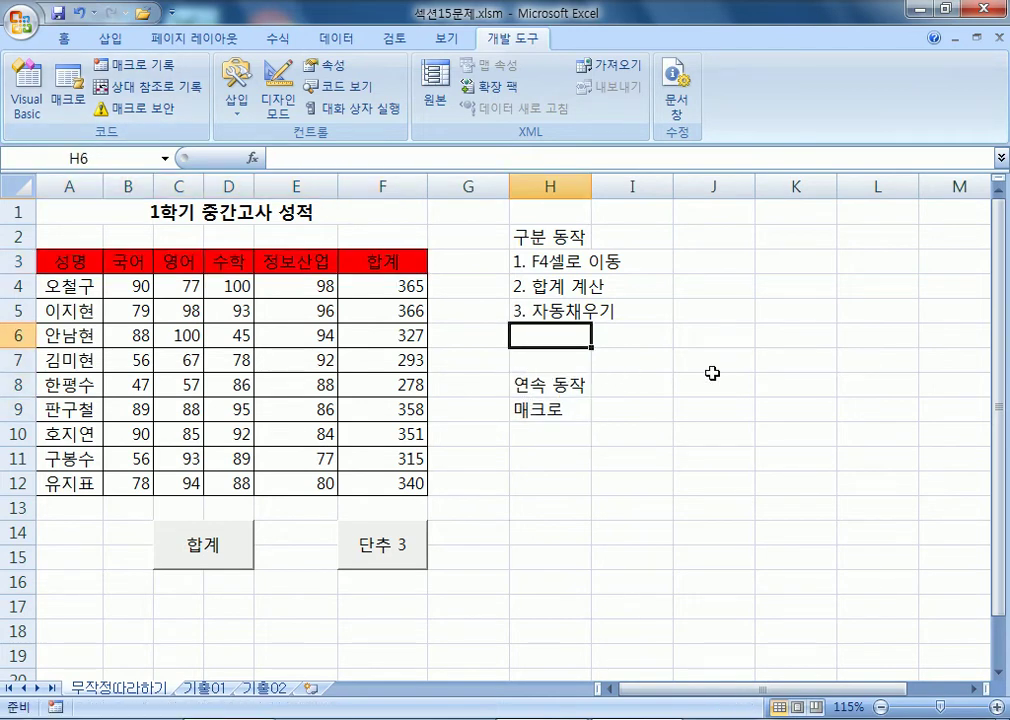
type("4. 기록중지")
key("Return")
left_click(543, 330)
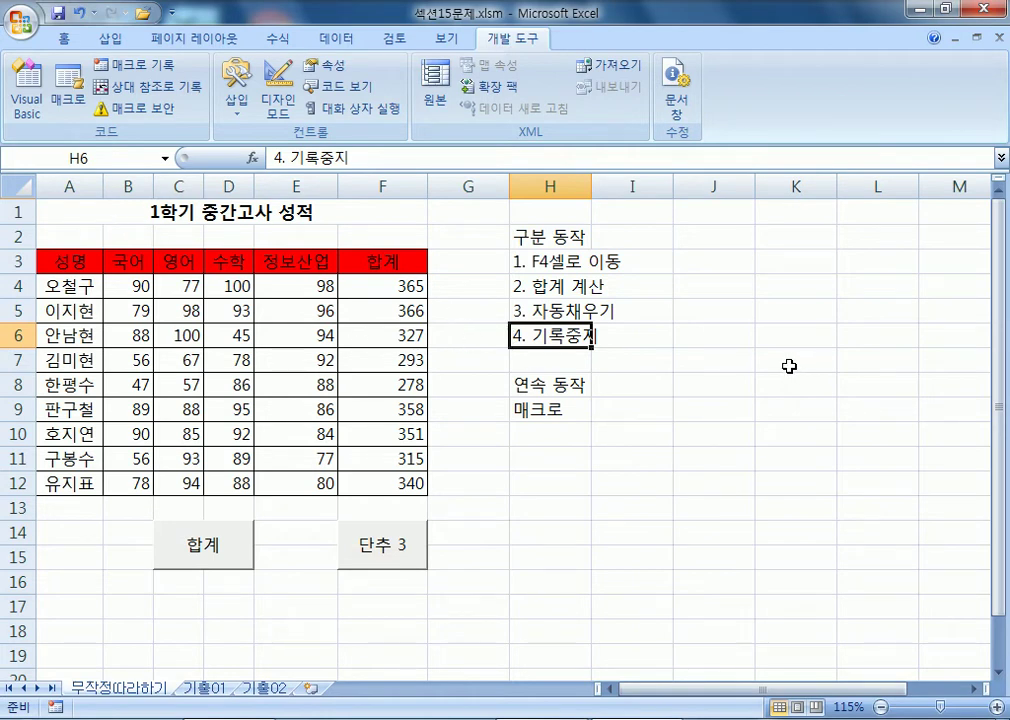
Run the recorded shading macro from the new button over F14:F15.
left_click(128, 210)
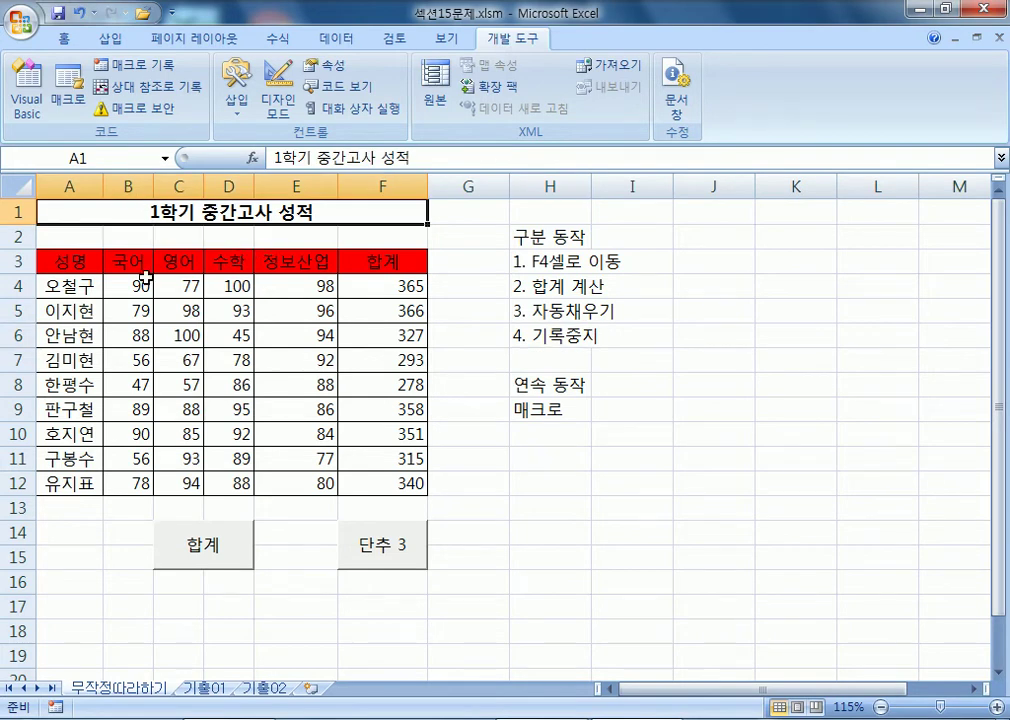
scroll(250, 330, "down", 3)
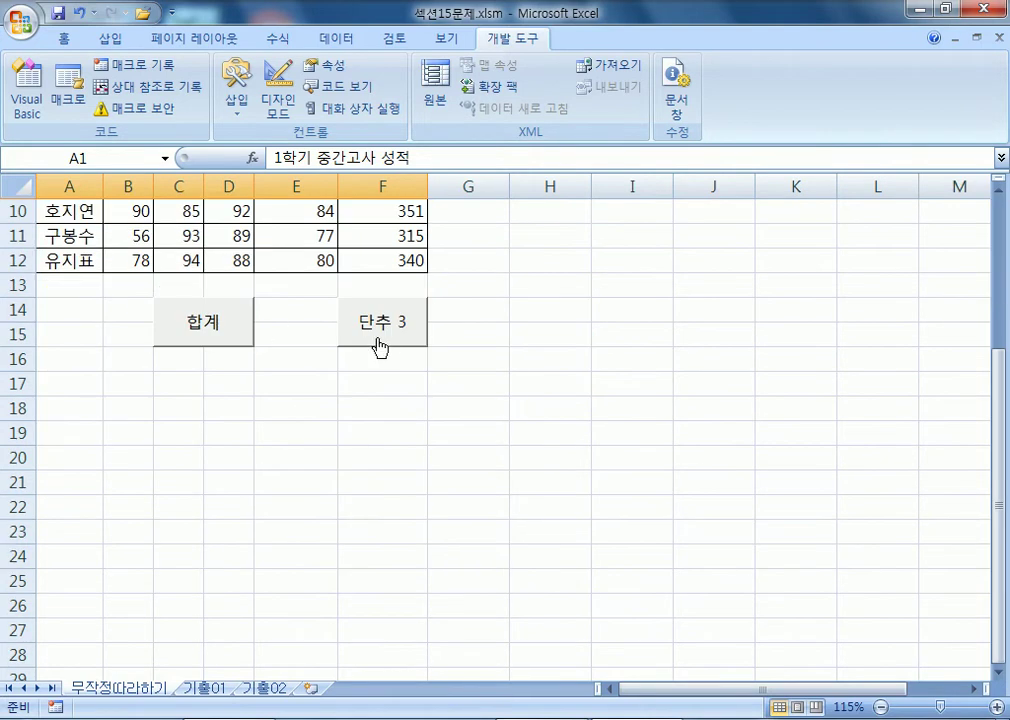
scroll(360, 347, "up", 3)
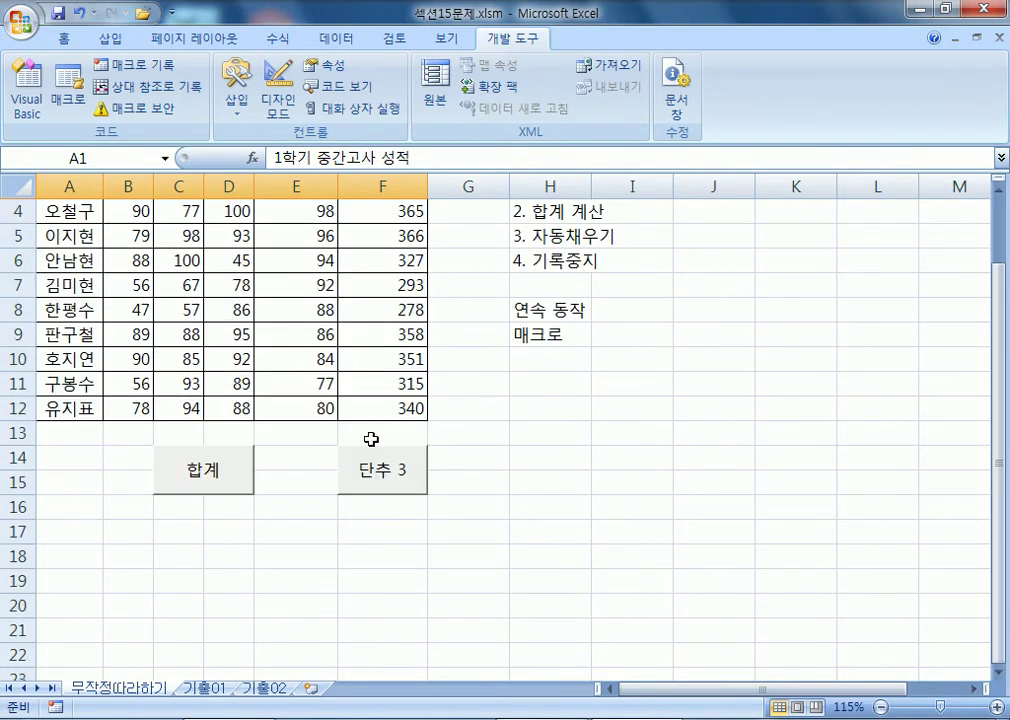
scroll(372, 450, "down", 1)
scroll(380, 487, "down", 1)
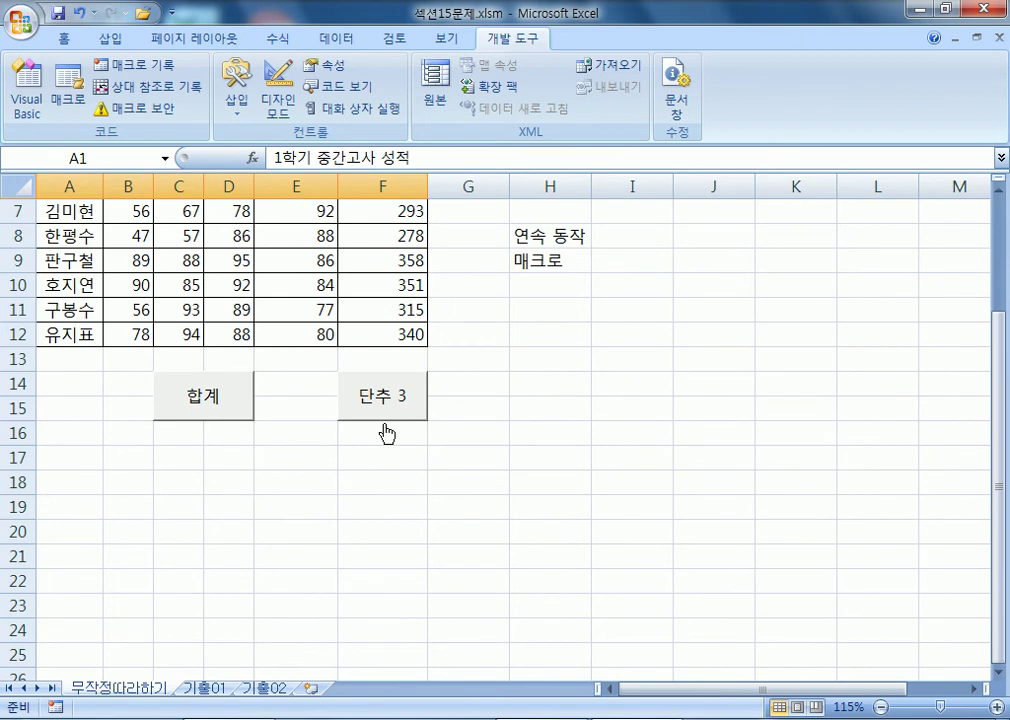
scroll(360, 400, "up", 2)
left_click(354, 541)
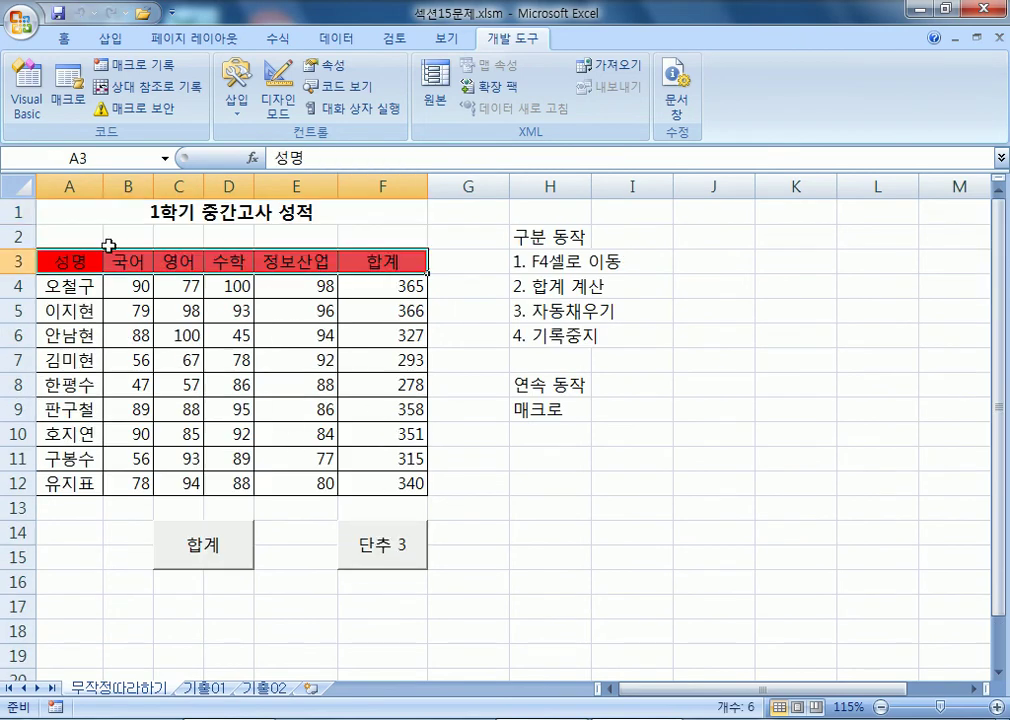
Change the label of the 단추 3 button to 셀음영 and deselect the button.
scroll(275, 298, "down", 4)
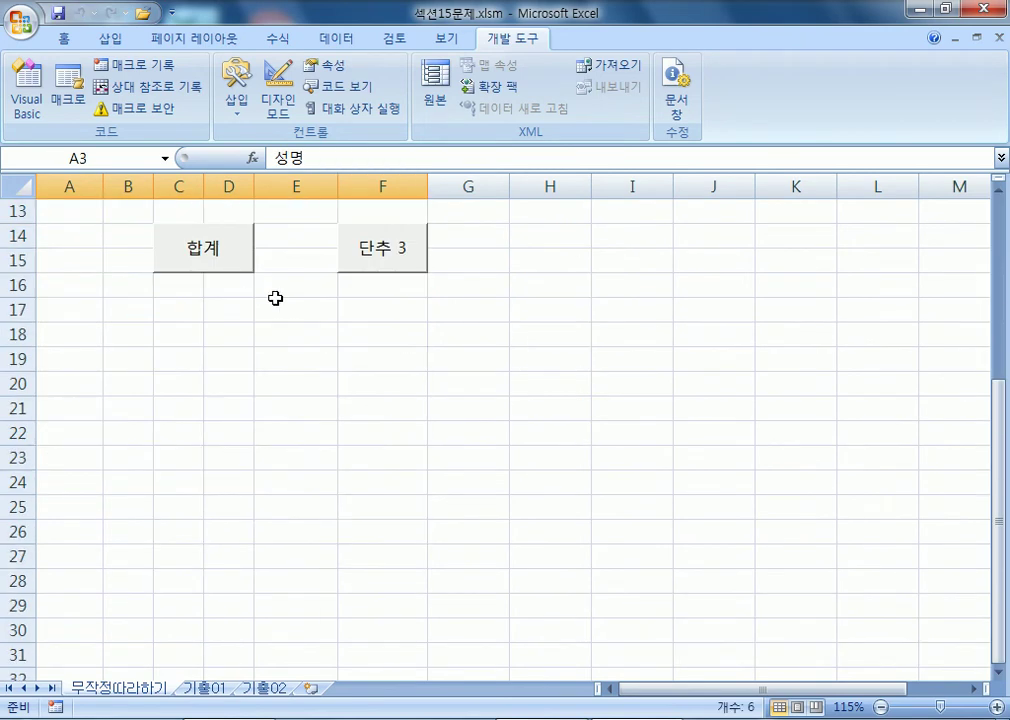
right_click(377, 264)
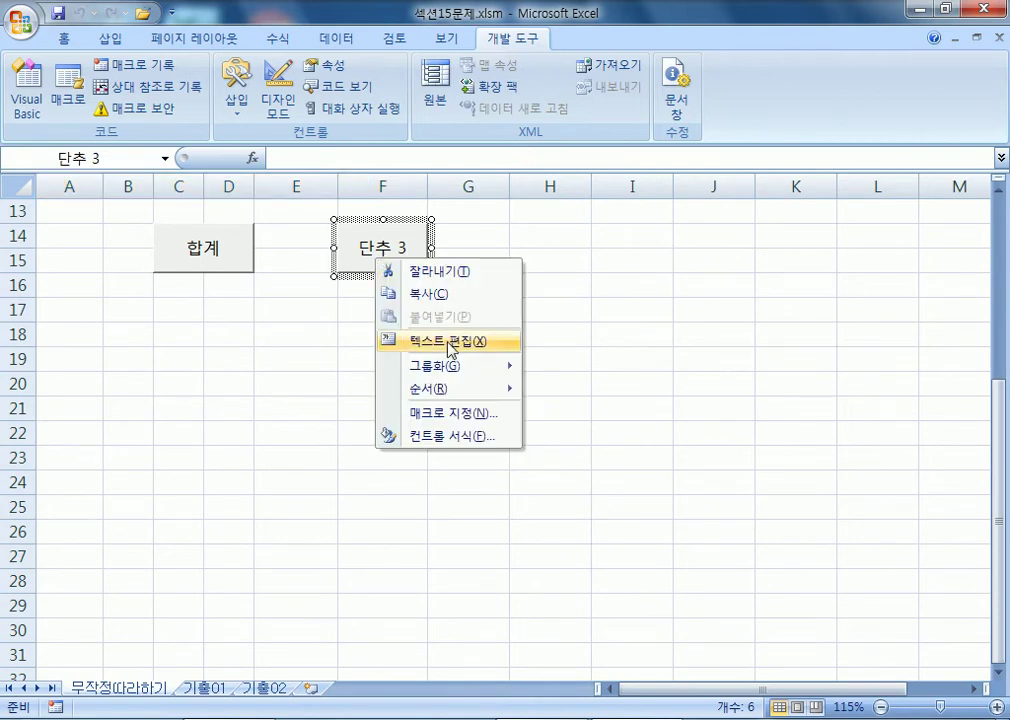
left_click(451, 345)
type("새")
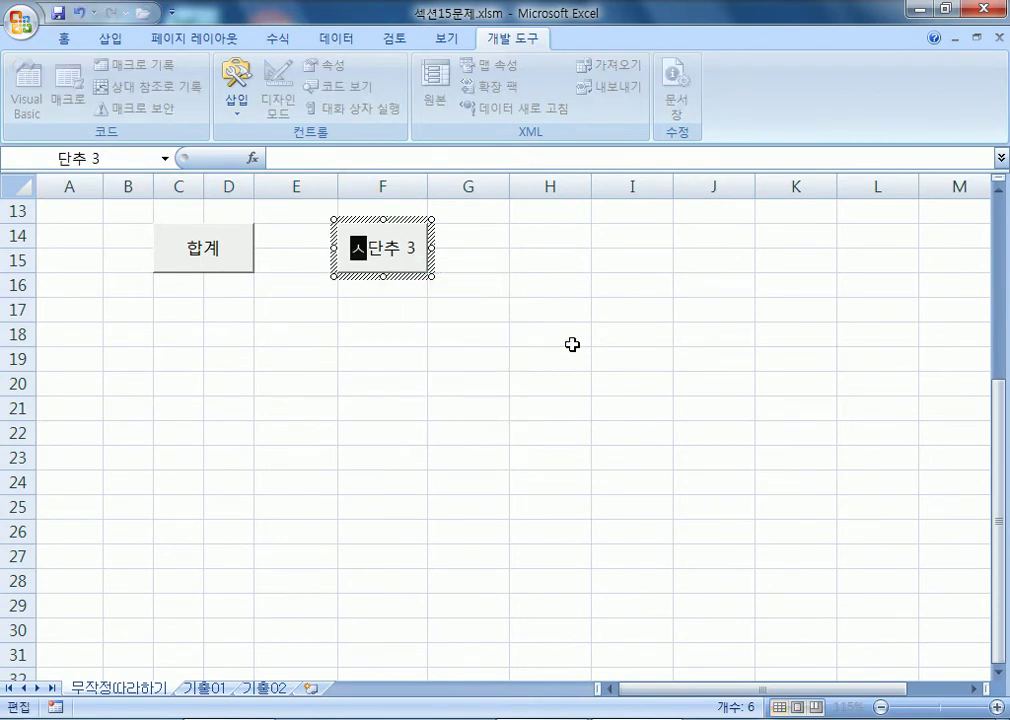
key("BackSpace")
key("BackSpace")
type("세")
type("음영")
key("Delete")
key("Delete")
key("Delete")
key("Delete")
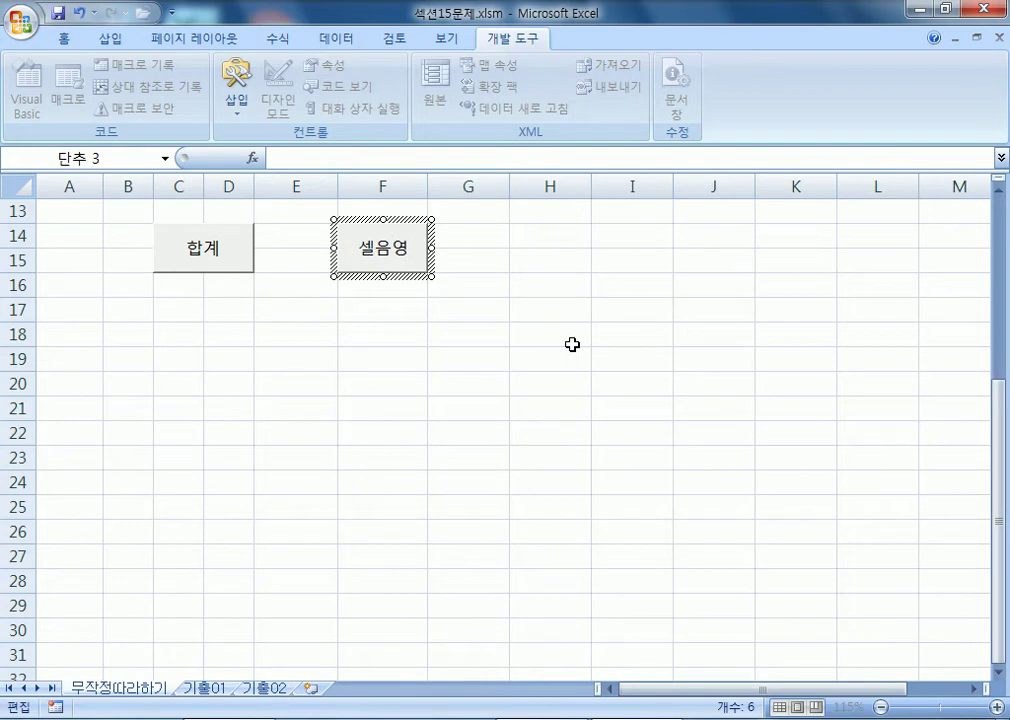
left_click(572, 344)
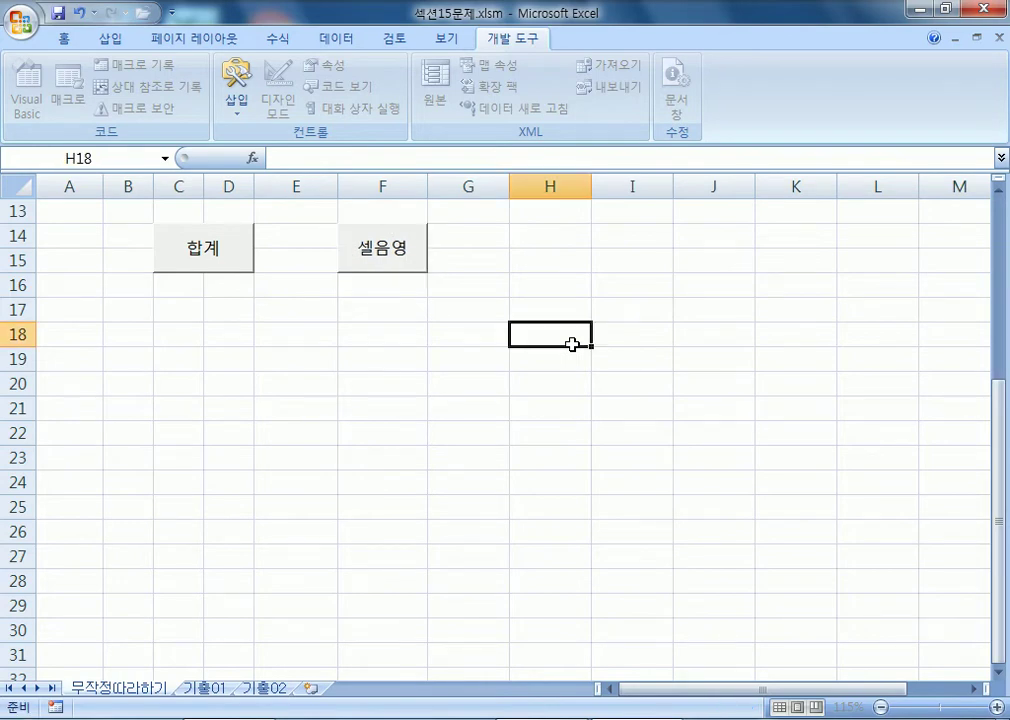
Change the fill of the header cells A3:F3 to standard yellow.
scroll(572, 346, "up", 4)
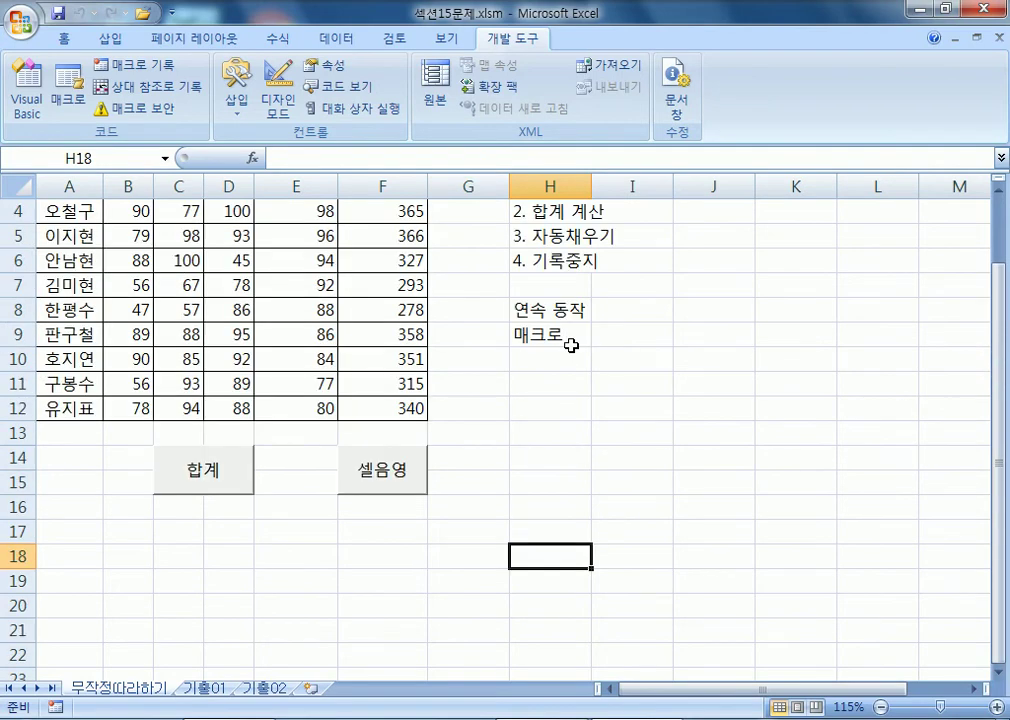
left_click(62, 263)
left_click_drag(62, 263, 390, 262)
left_click(66, 38)
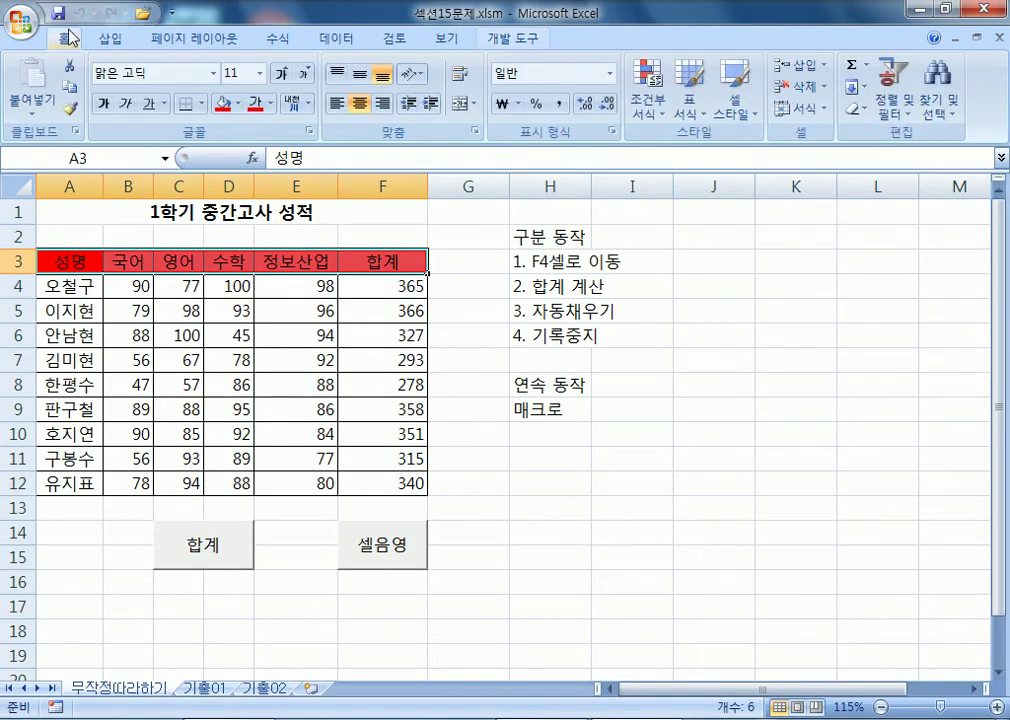
left_click(240, 103)
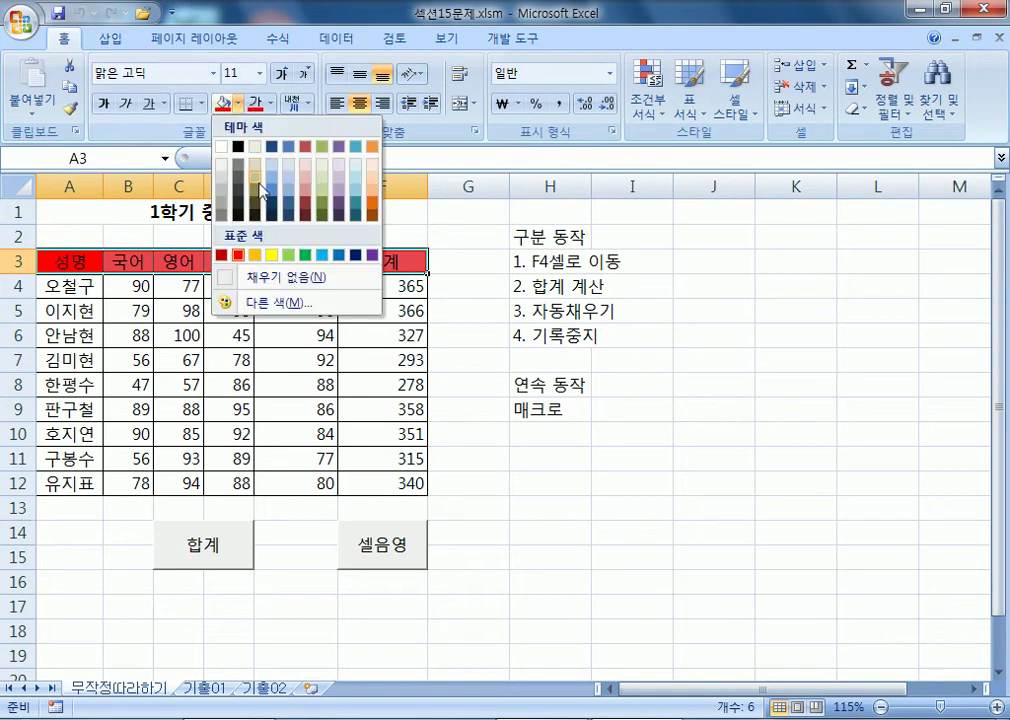
left_click(273, 258)
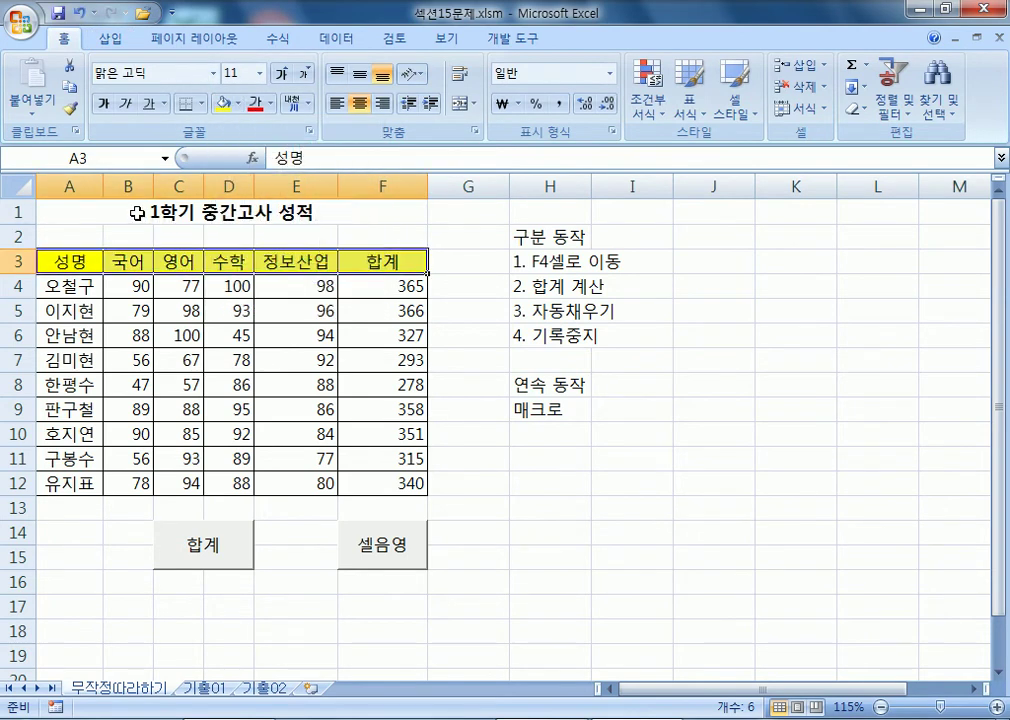
Run the shading macro from the 셀음영 button and select the title cell A1.
left_click(146, 214)
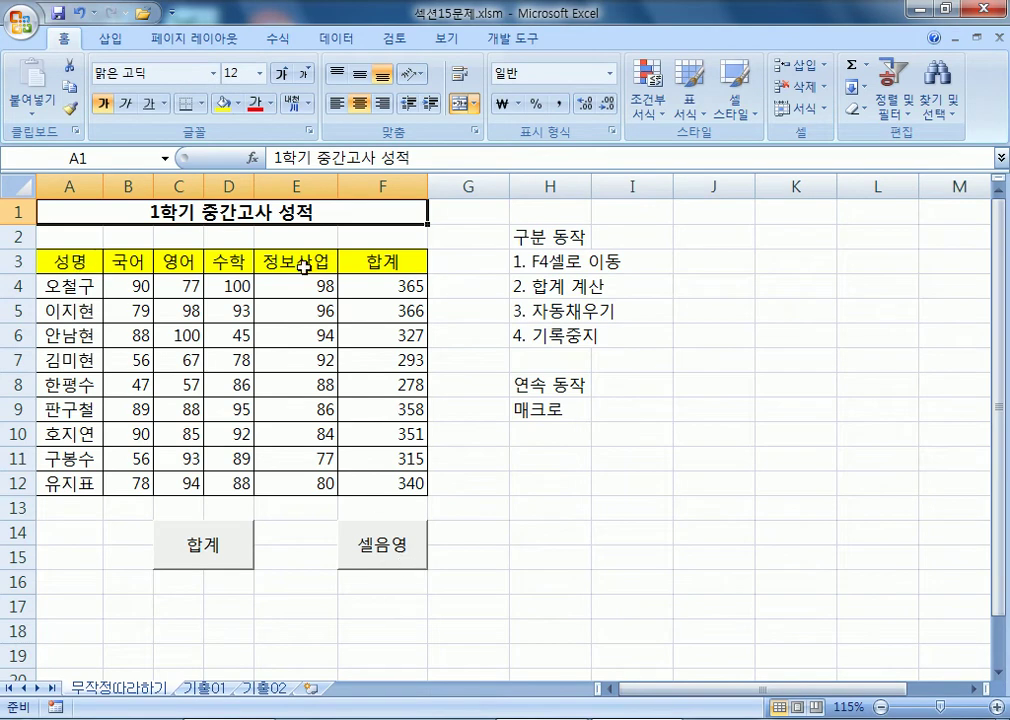
left_click(417, 553)
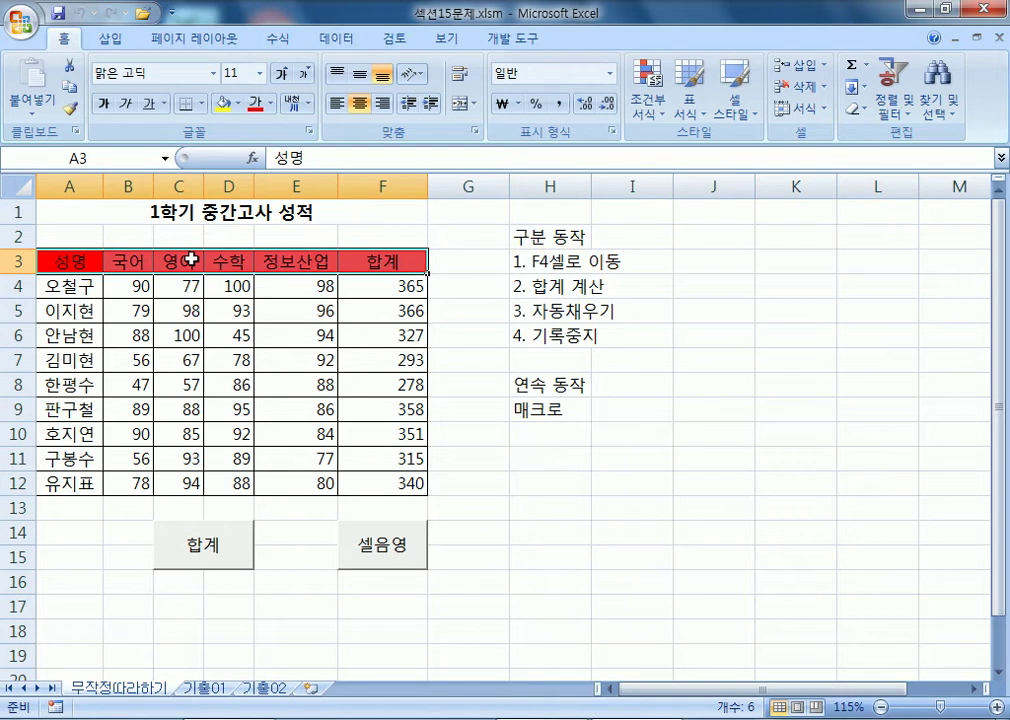
left_click(176, 209)
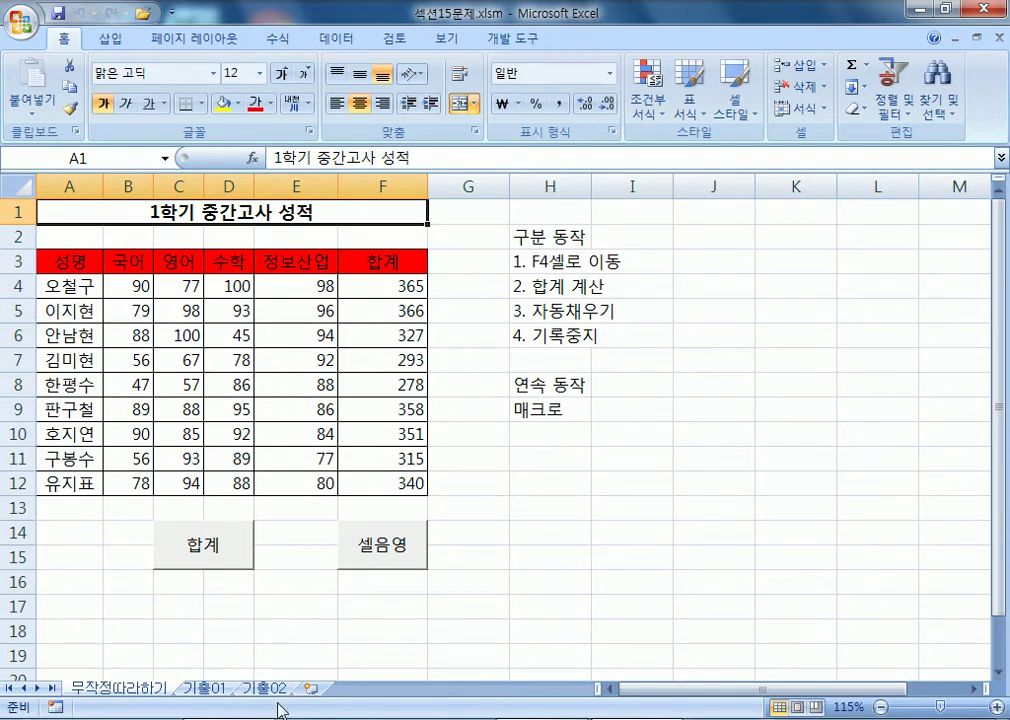
Switch to Notepad and append ", 묶음처리" to the macro definition on the first line.
left_click(229, 717)
scroll(270, 338, "up", 5)
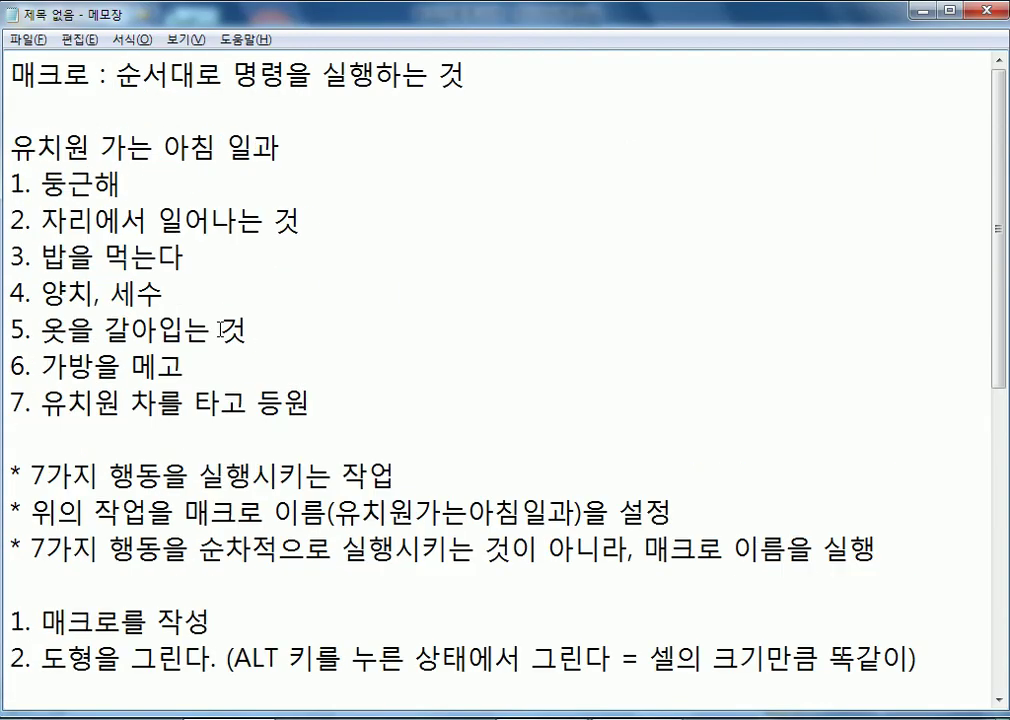
left_click_drag(112, 77, 493, 81)
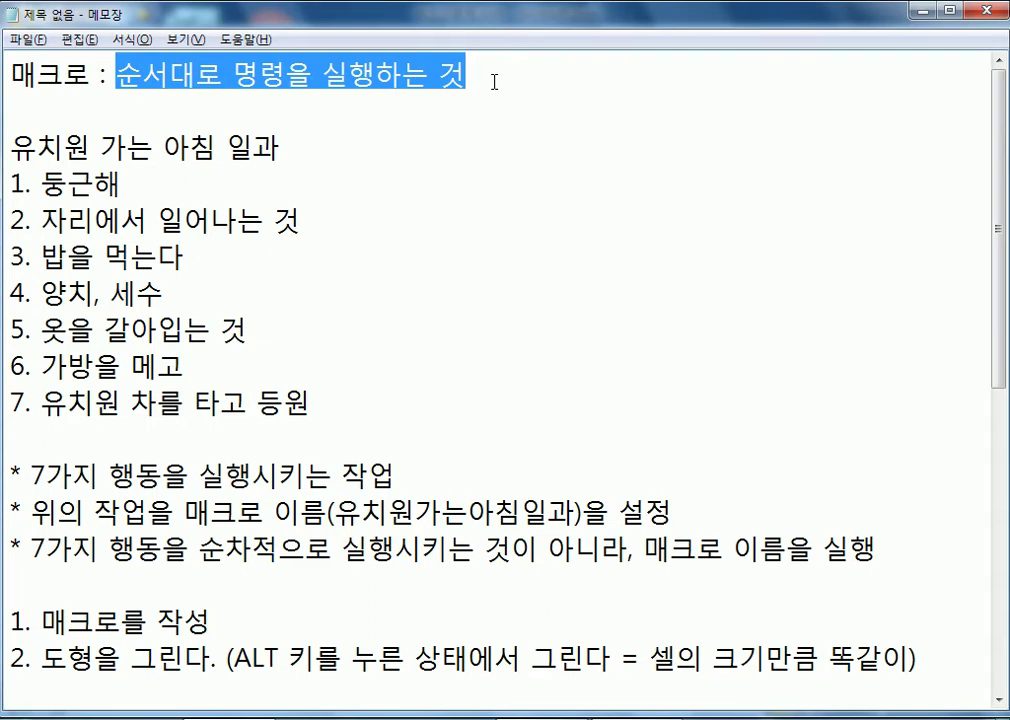
left_click(493, 81)
type(", ")
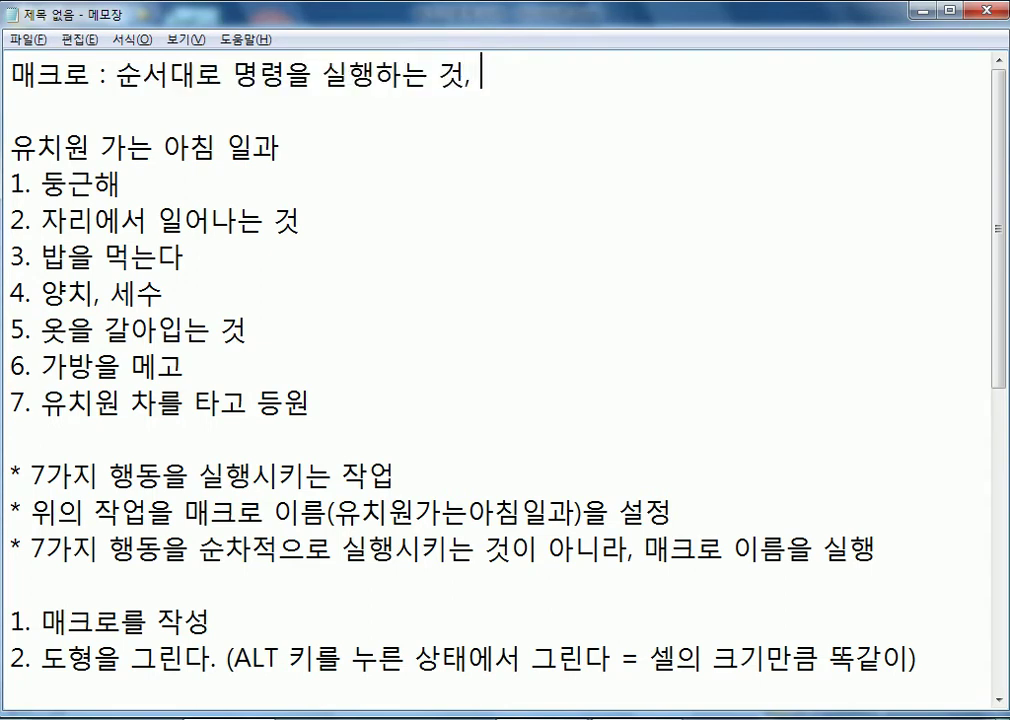
type("묶음ㅊㅓ리")
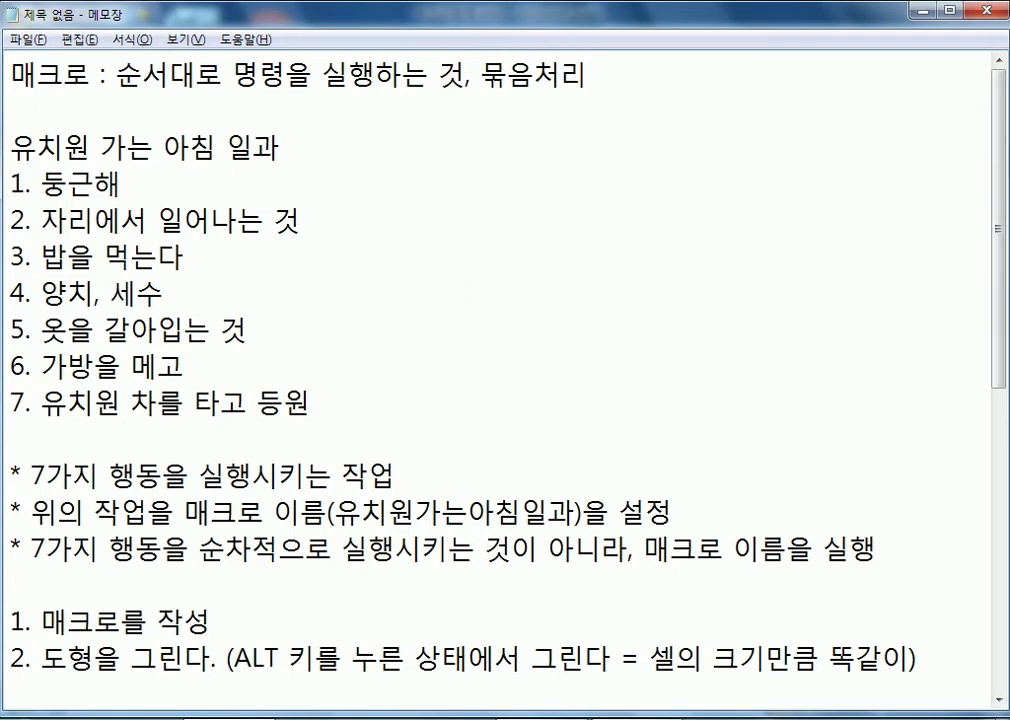
Review the seven morning-routine items and the notes on running them in sequence through a macro name.
left_click_drag(11, 185, 8, 435)
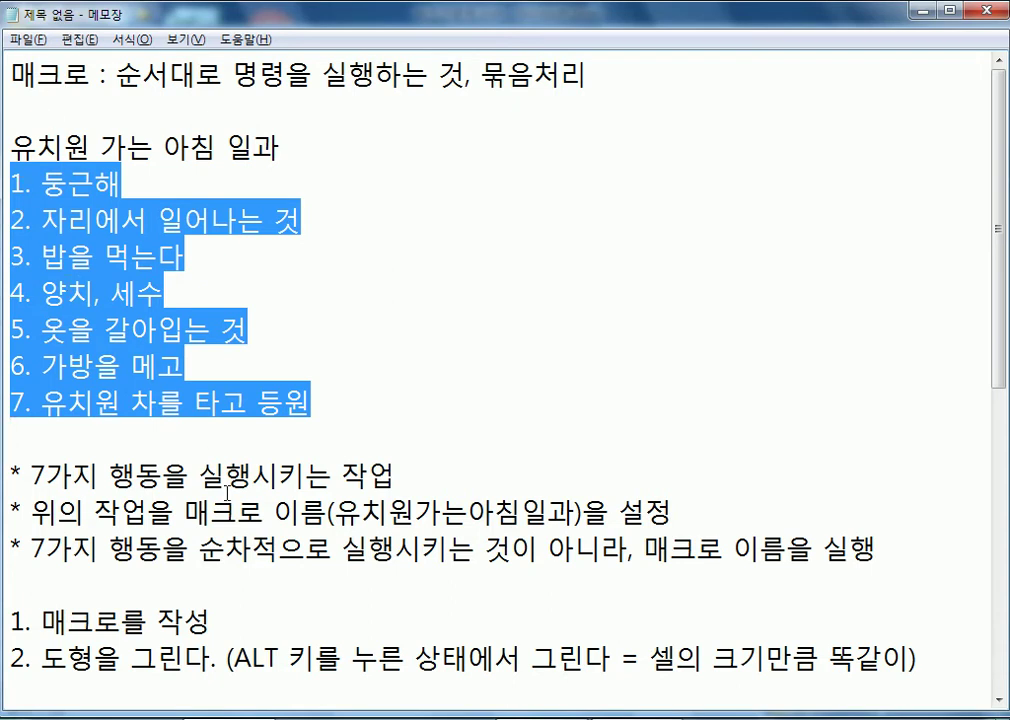
left_click_drag(199, 548, 418, 548)
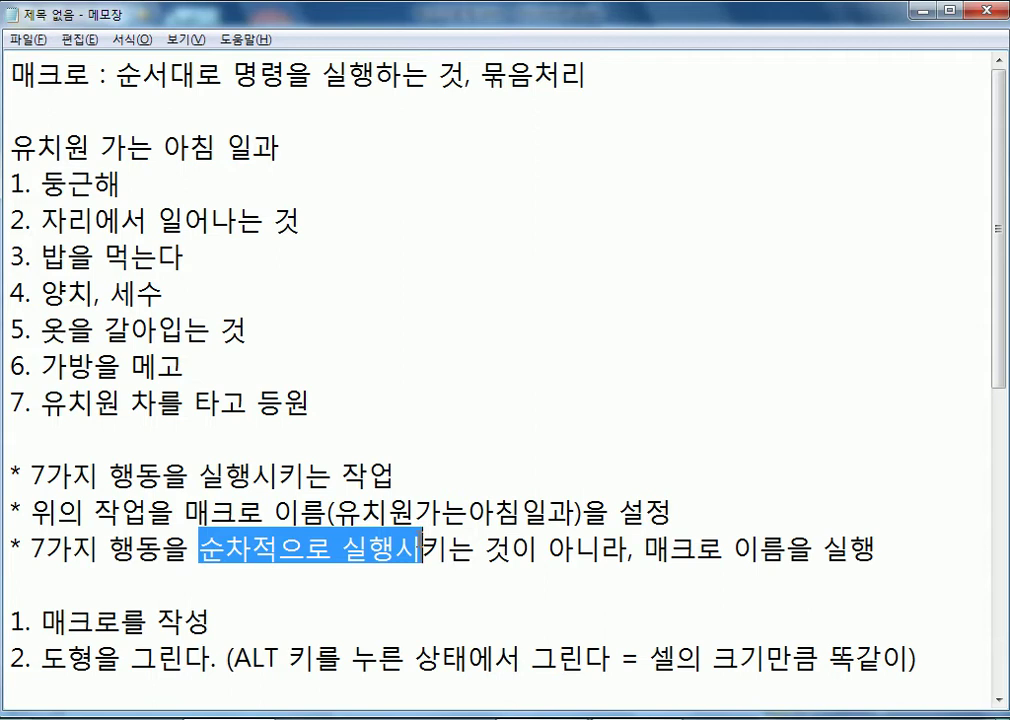
left_click_drag(12, 183, 135, 183)
left_click_drag(12, 219, 349, 219)
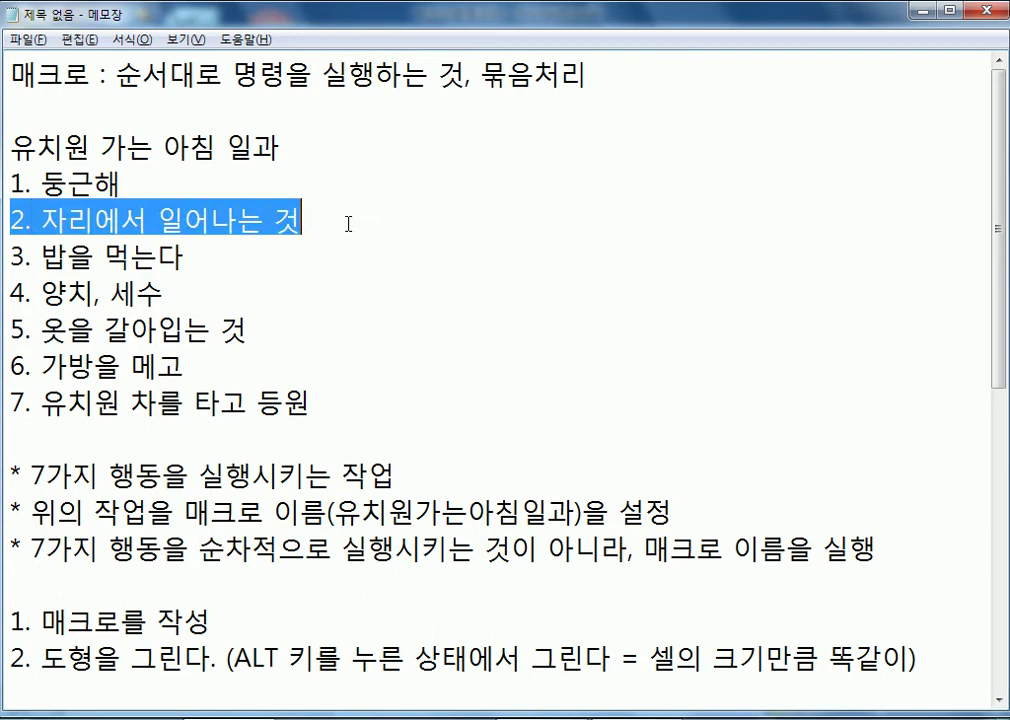
left_click(210, 365)
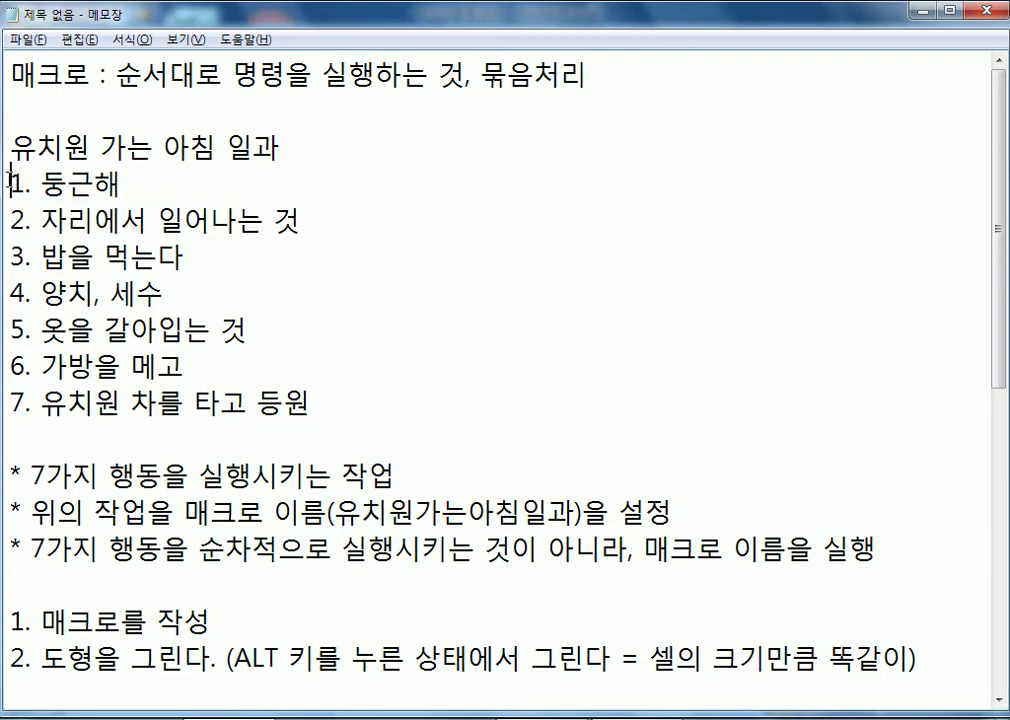
left_click_drag(11, 184, 4, 437)
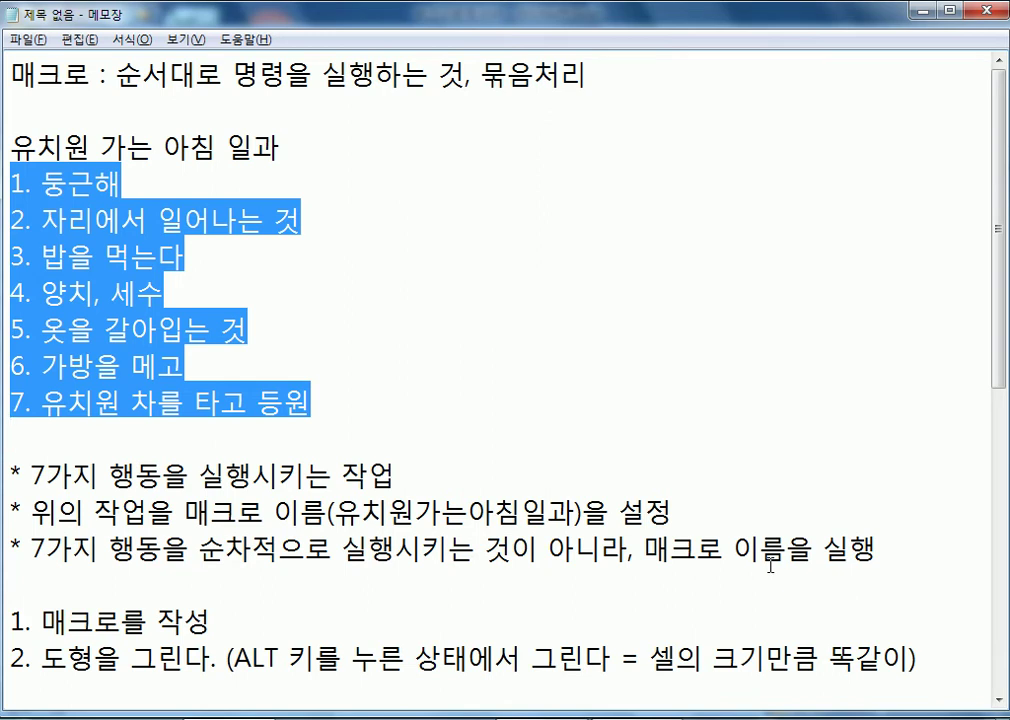
scroll(770, 566, "down", 4)
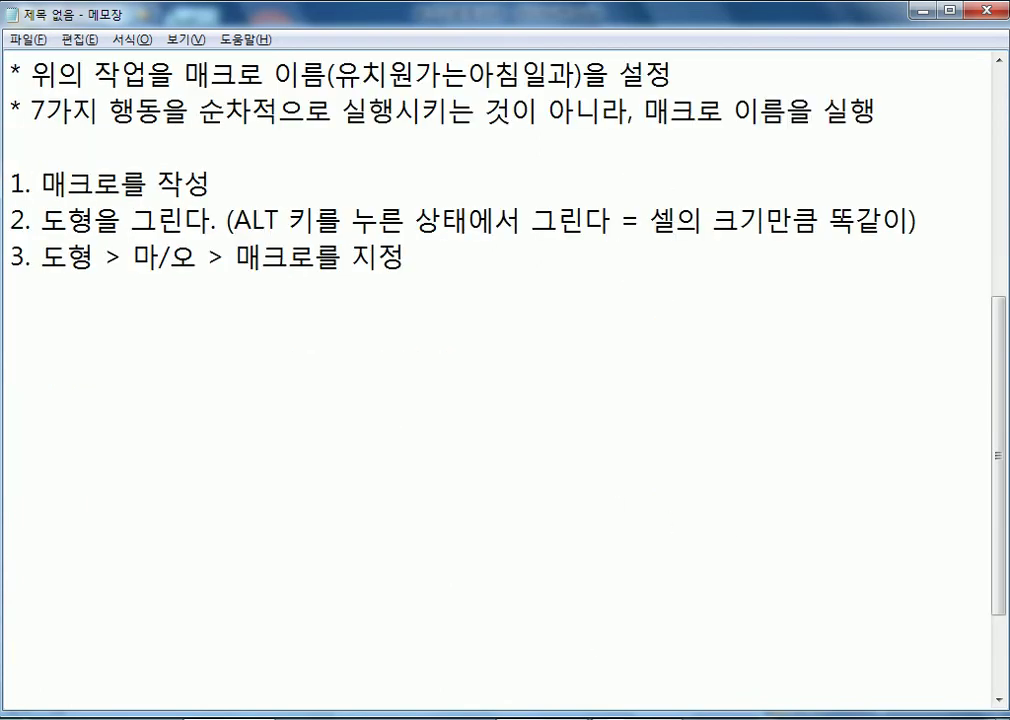
Switch back to Excel and clear the totals in F4:F12.
key("alt+Tab")
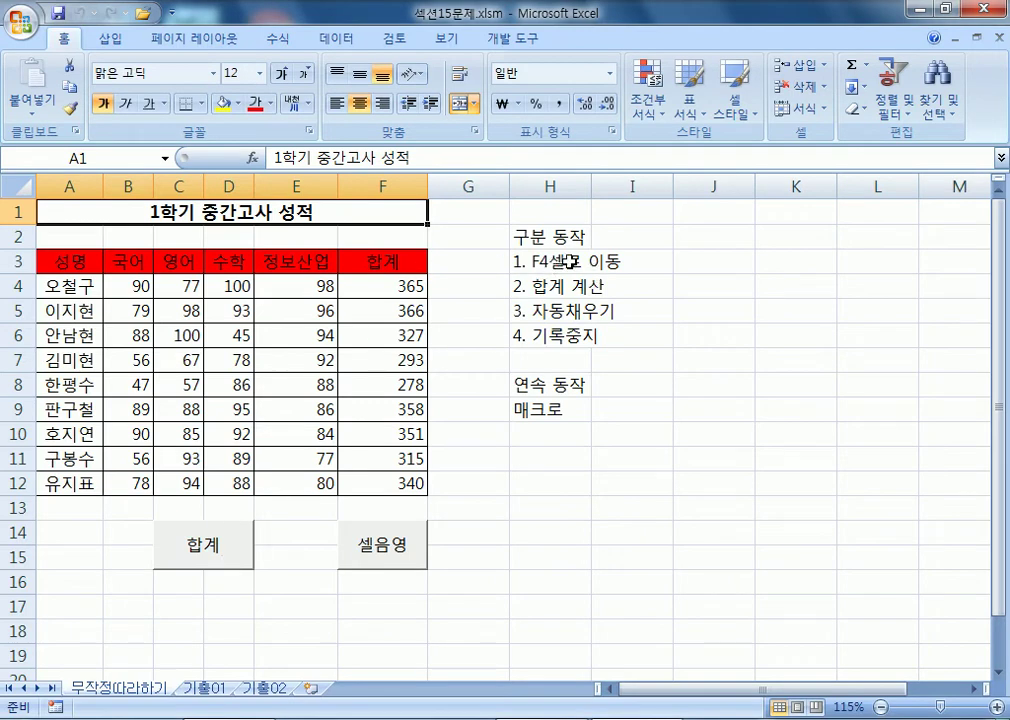
left_click(388, 286)
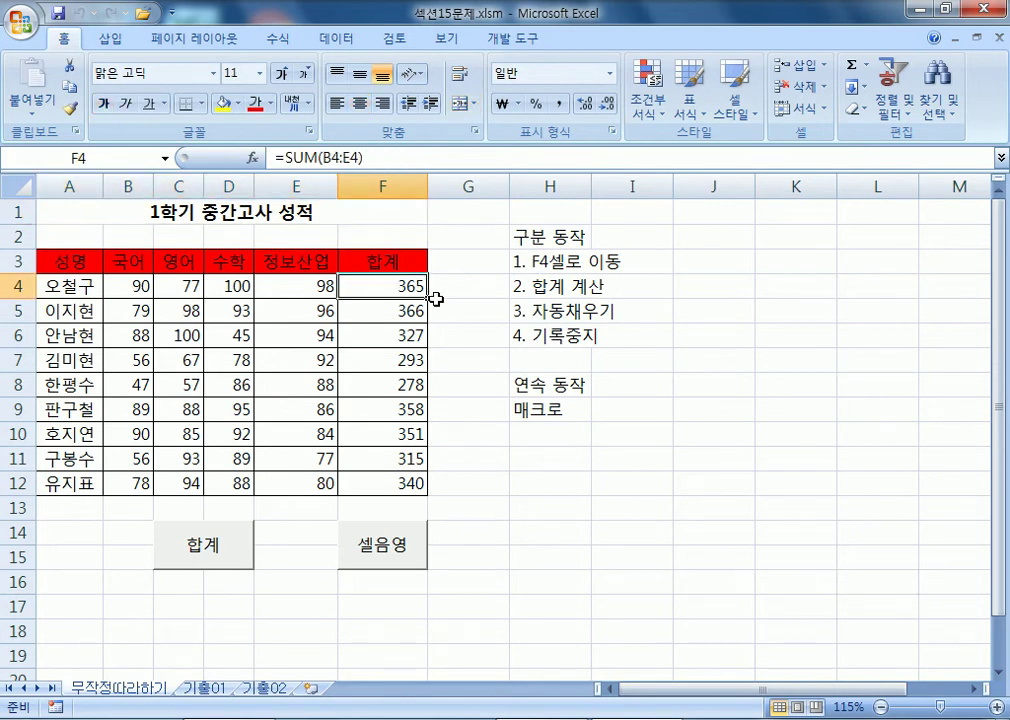
left_click_drag(394, 286, 395, 480)
key("Delete")
left_click(540, 334)
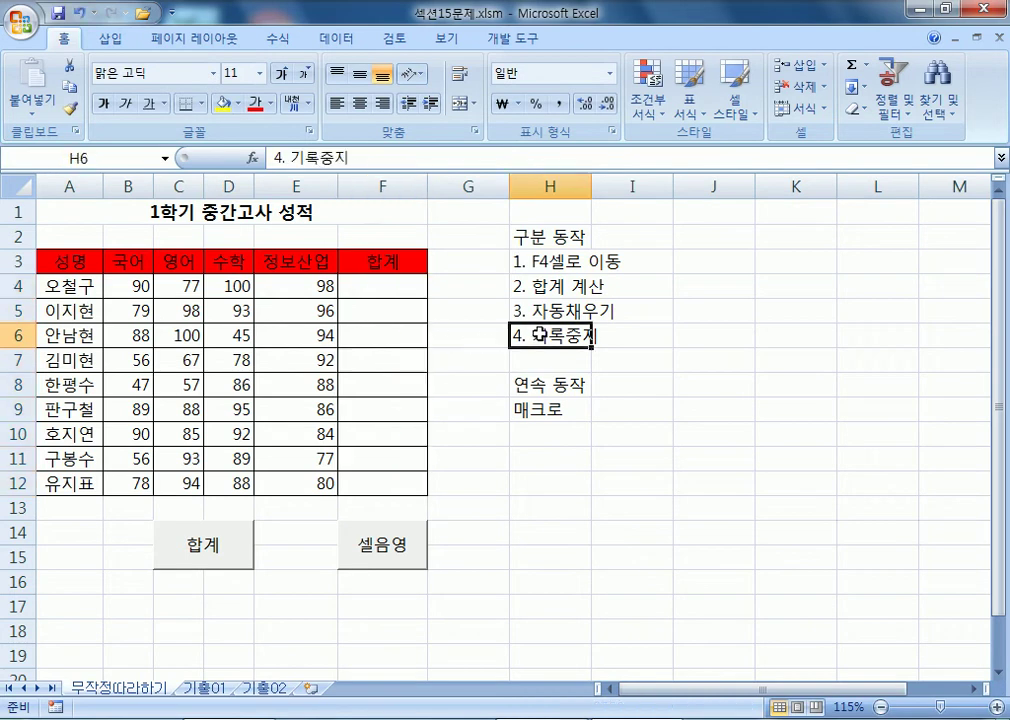
left_click(514, 38)
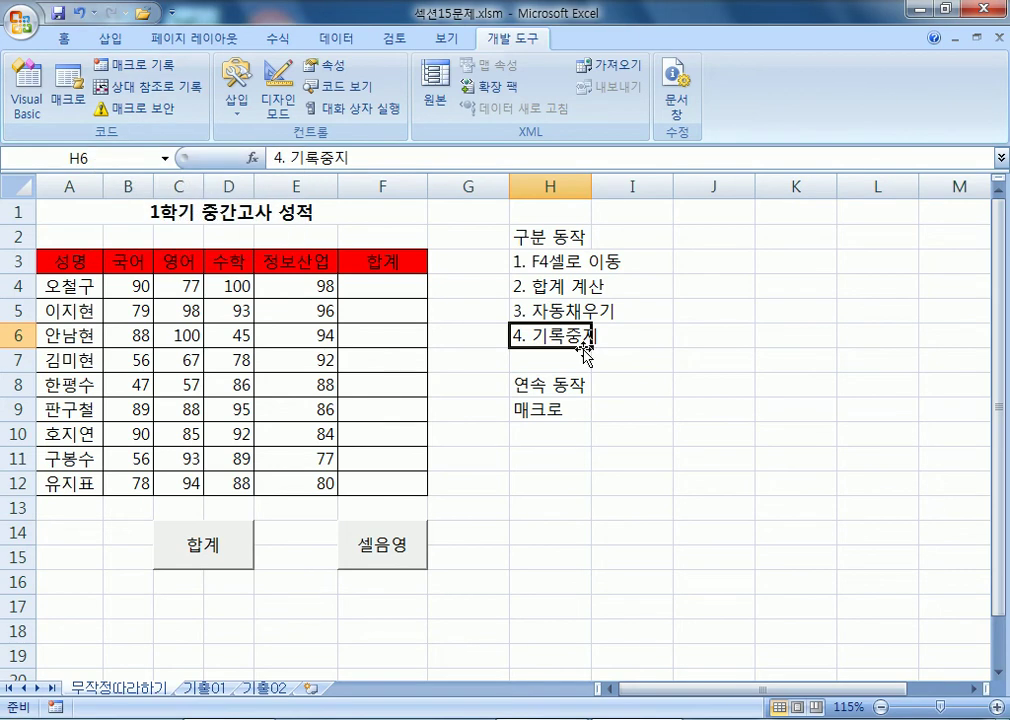
left_click(310, 216)
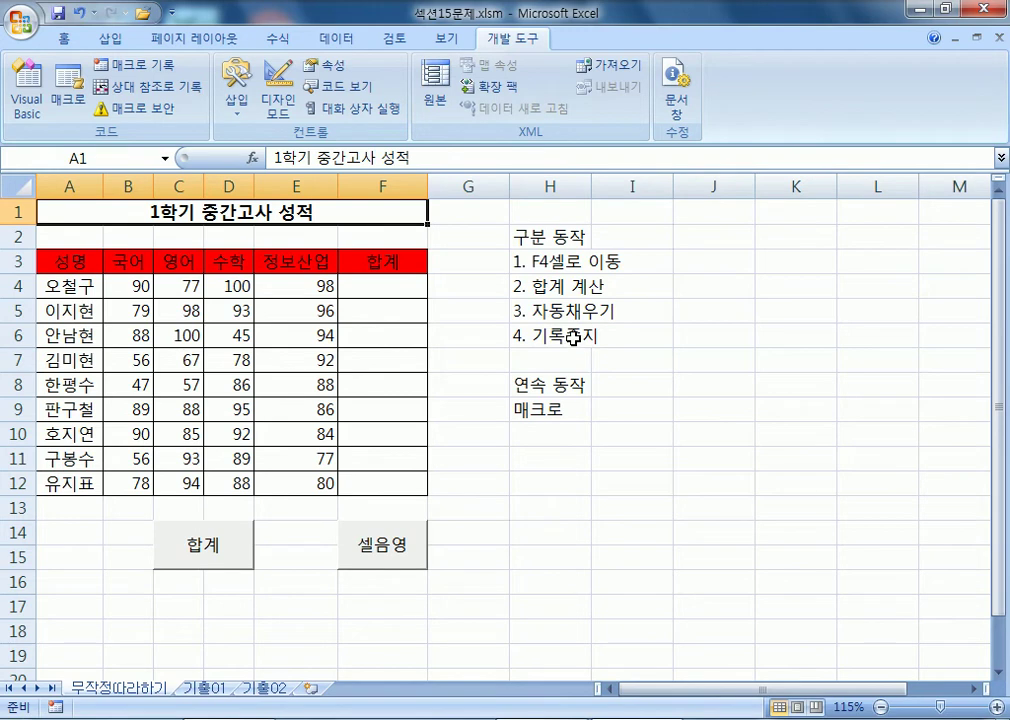
Check which macro is assigned to the 합계 button and deselect the button.
right_click(248, 547)
left_click(292, 504)
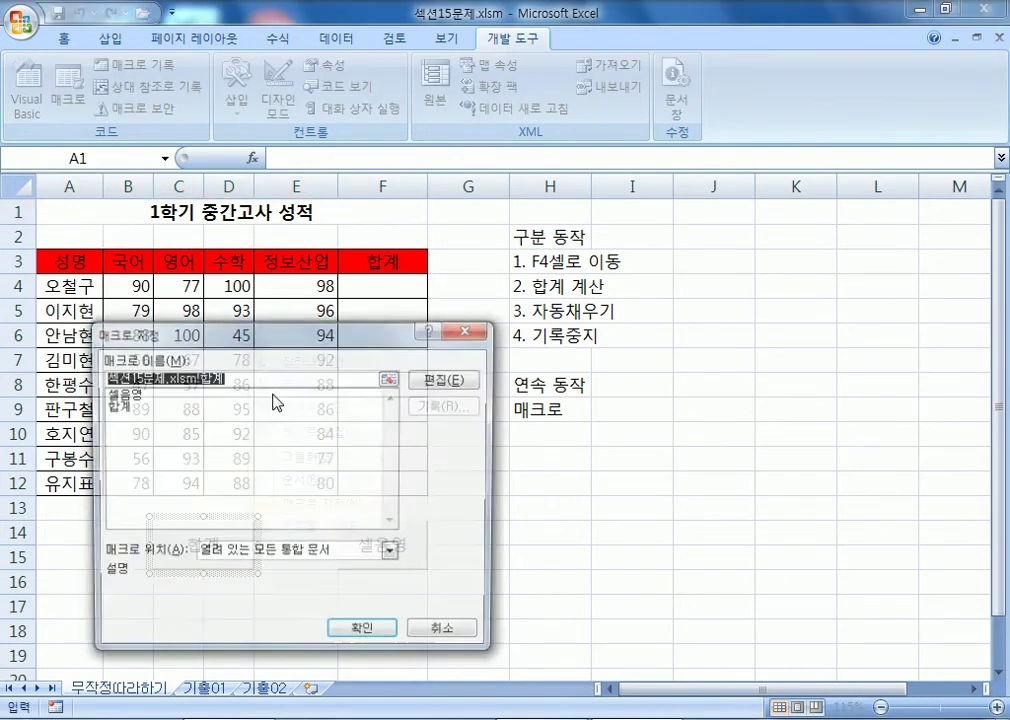
key("Return")
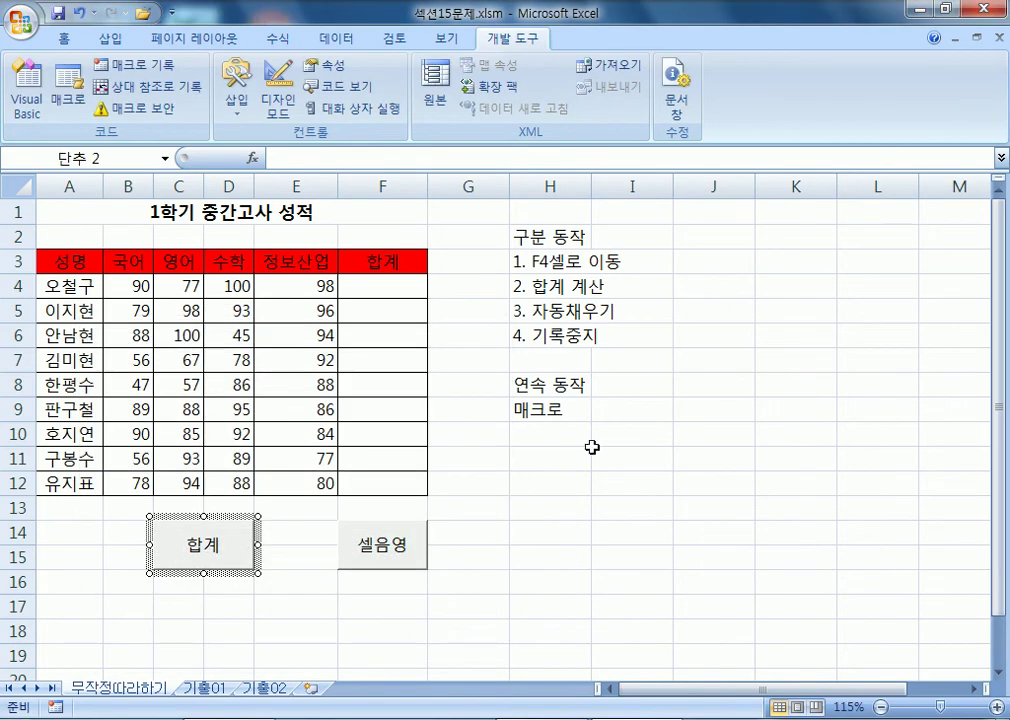
left_click(844, 364)
left_click_drag(694, 289, 755, 370)
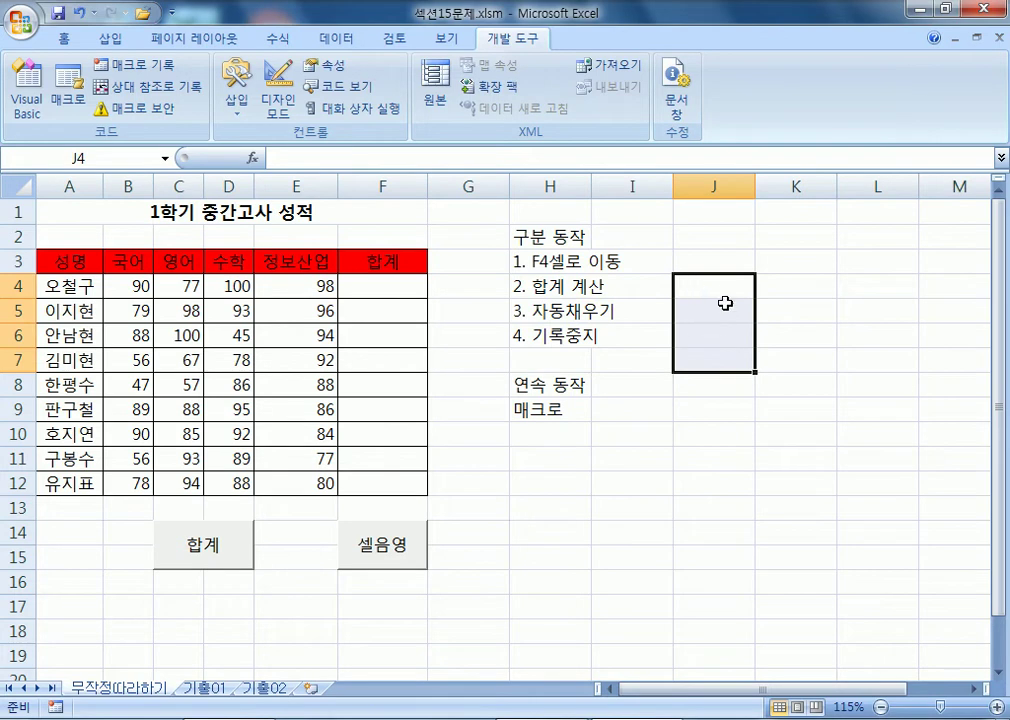
right_click(236, 540)
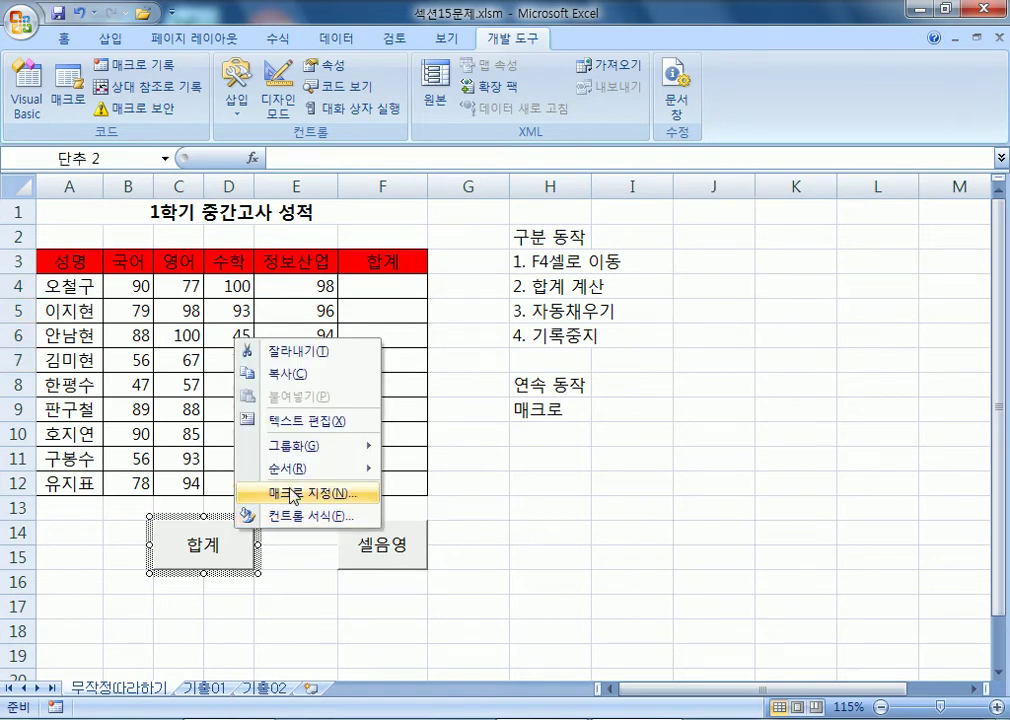
left_click(300, 494)
left_click(117, 396)
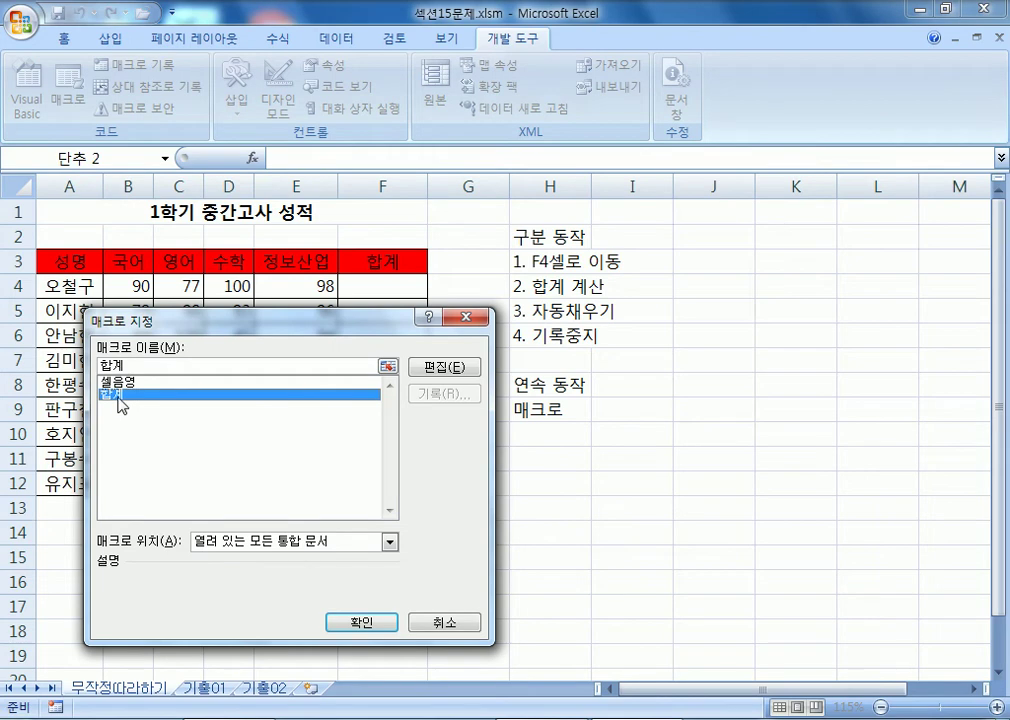
left_click_drag(149, 367, 88, 372)
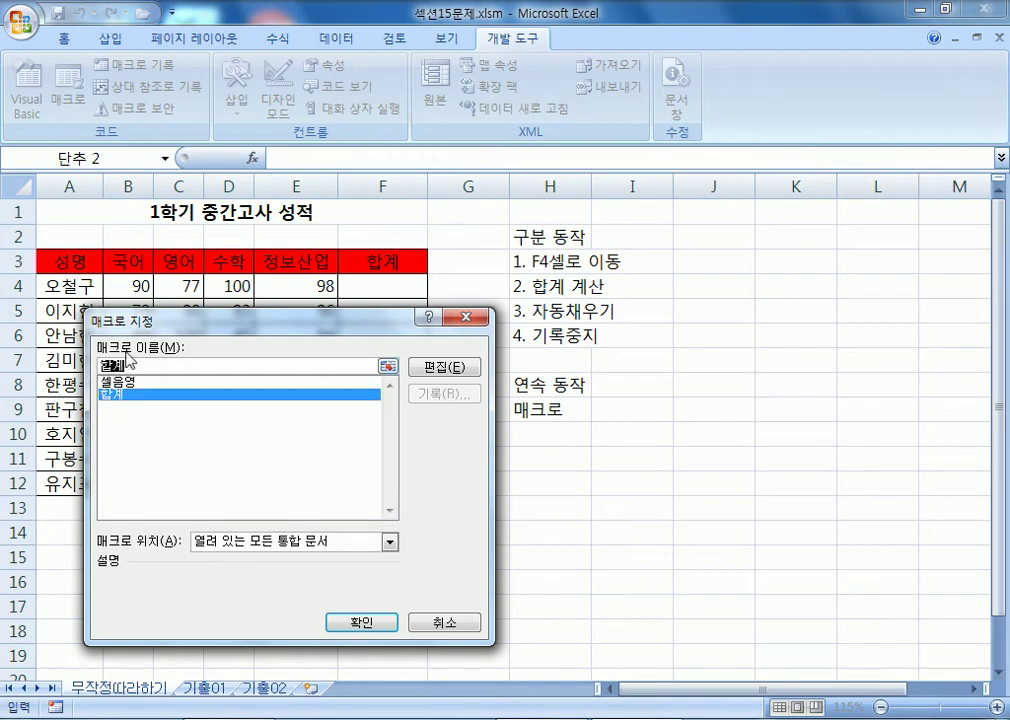
type("연습")
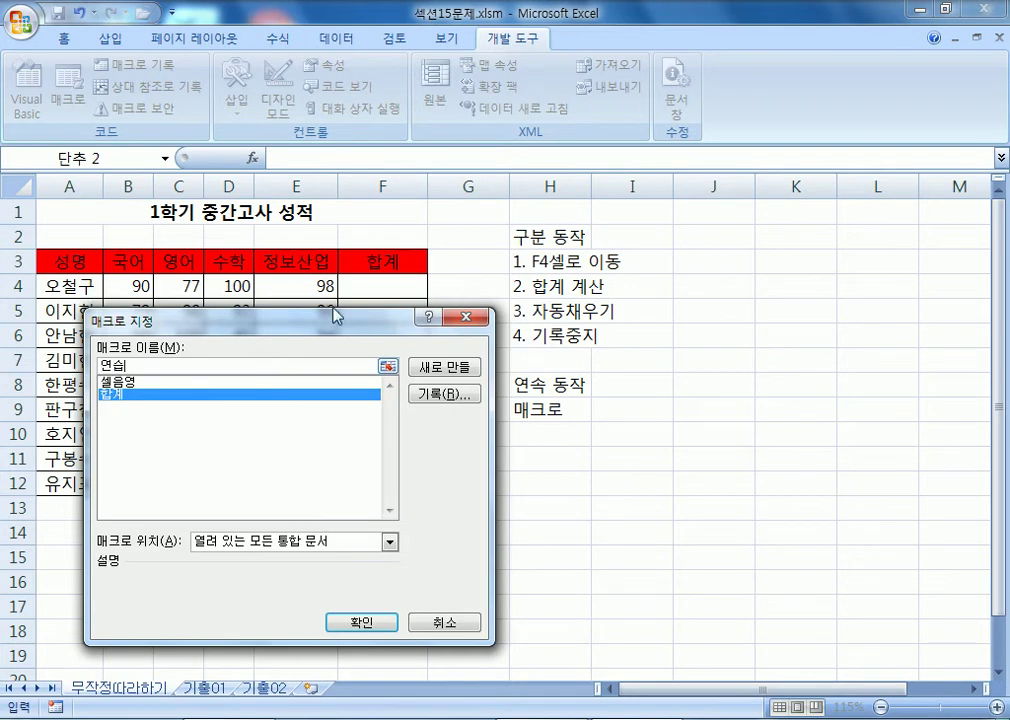
left_click_drag(335, 312, 553, 131)
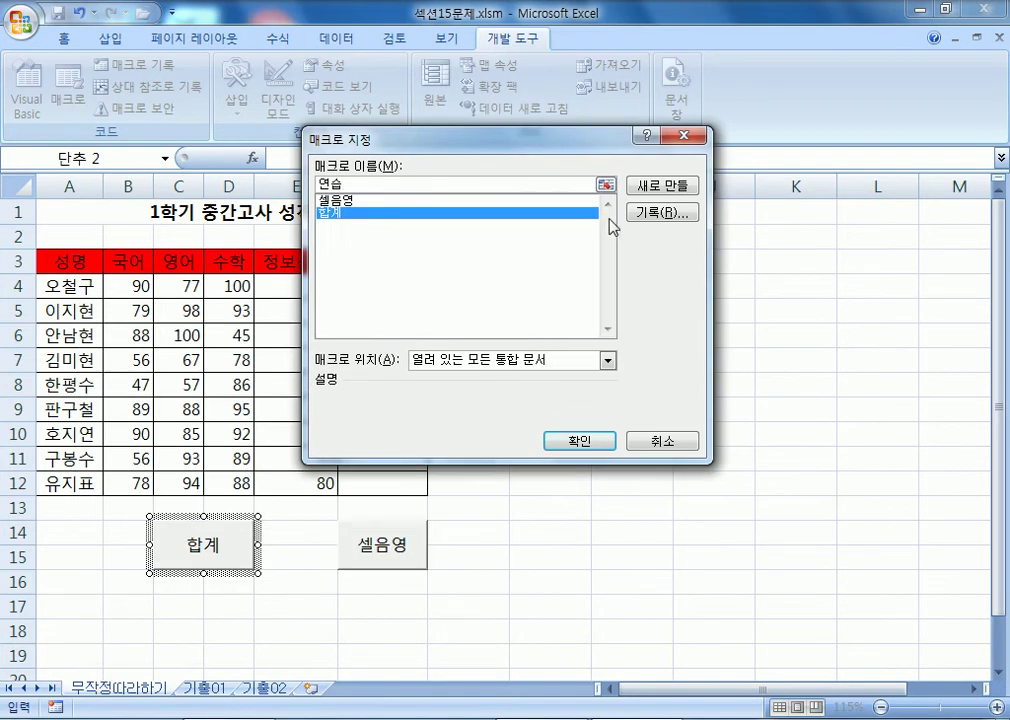
left_click(662, 213)
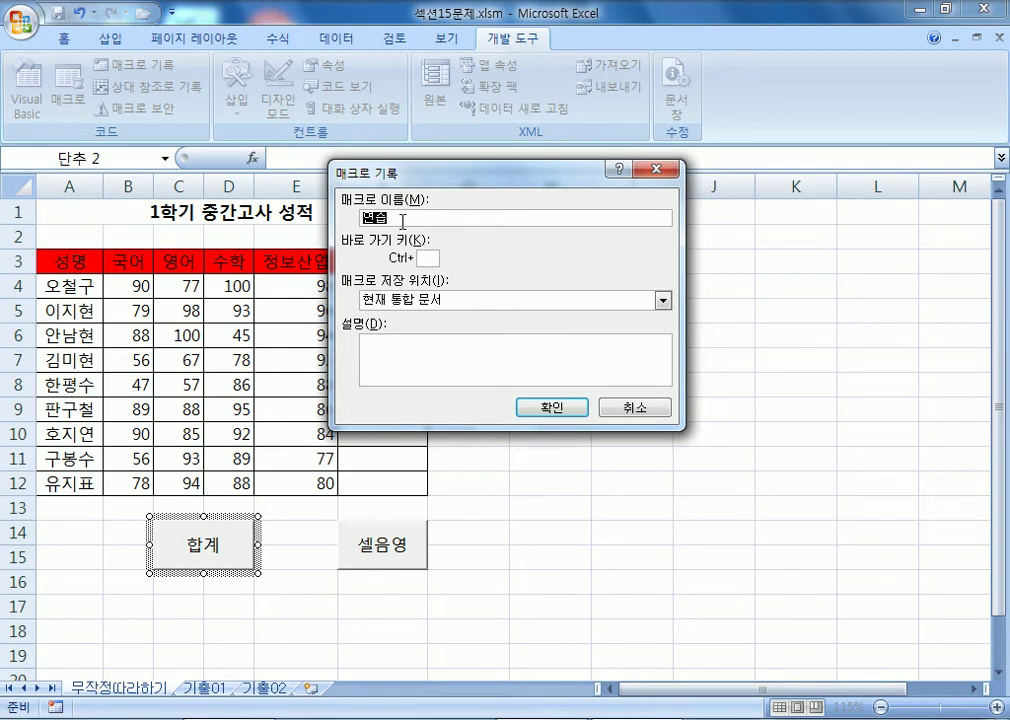
left_click(630, 410)
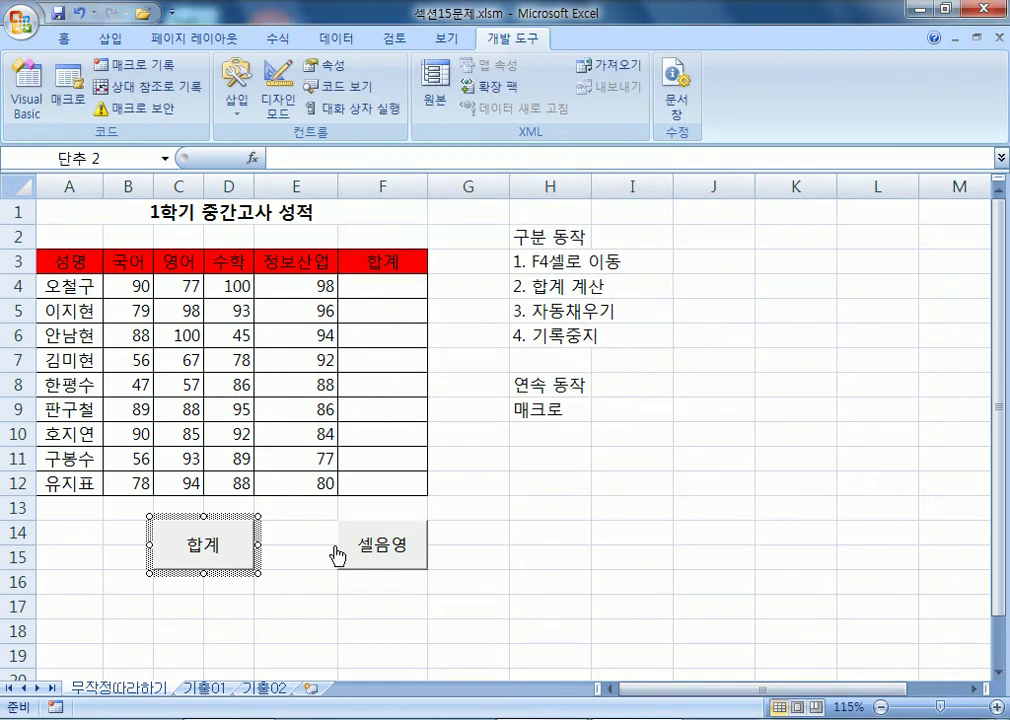
left_click(361, 604)
Run the macros from the 합계 and 셀음영 buttons and select the title cell A1.
left_click(193, 542)
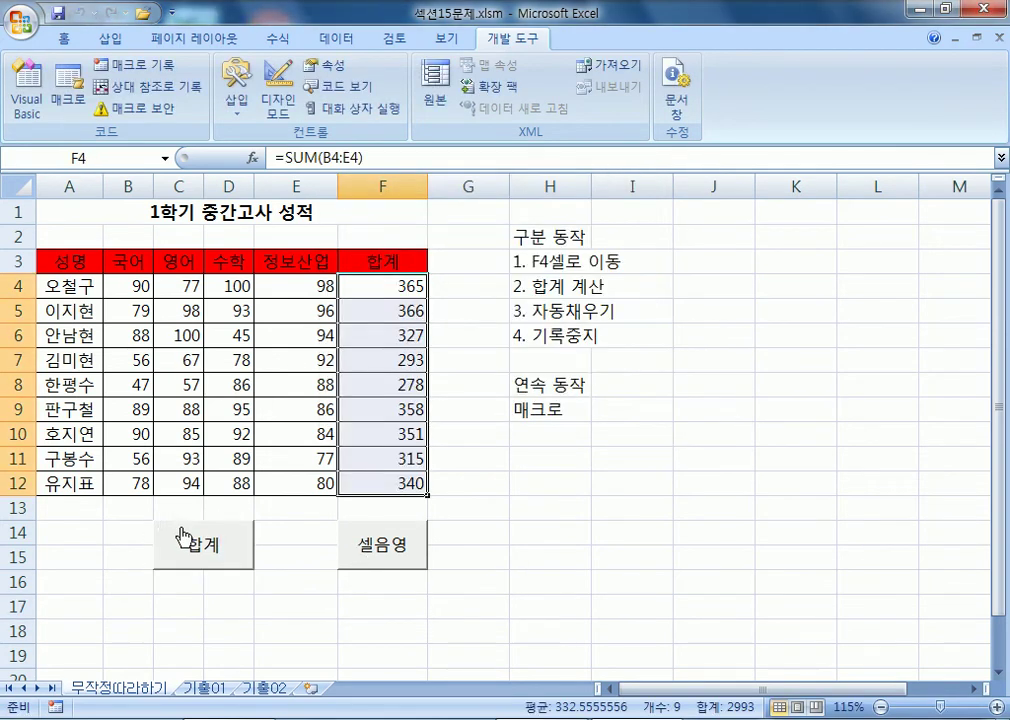
left_click(397, 550)
left_click(295, 218)
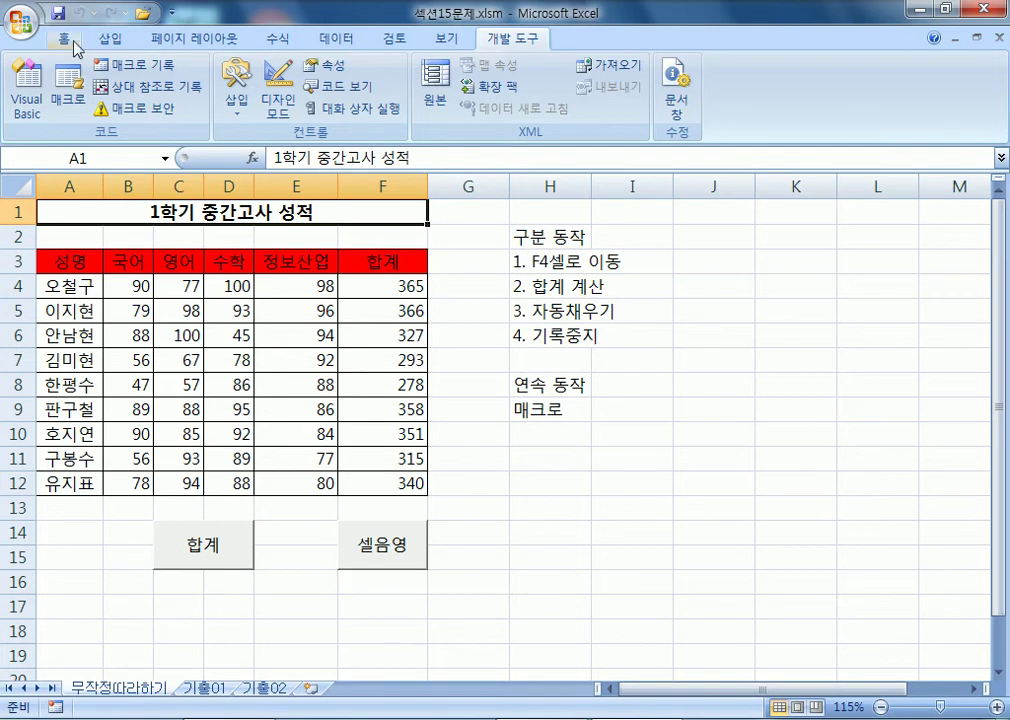
Check the Excel option for showing the Developer tab without changing it, and view the form controls available for insertion.
left_click(21, 25)
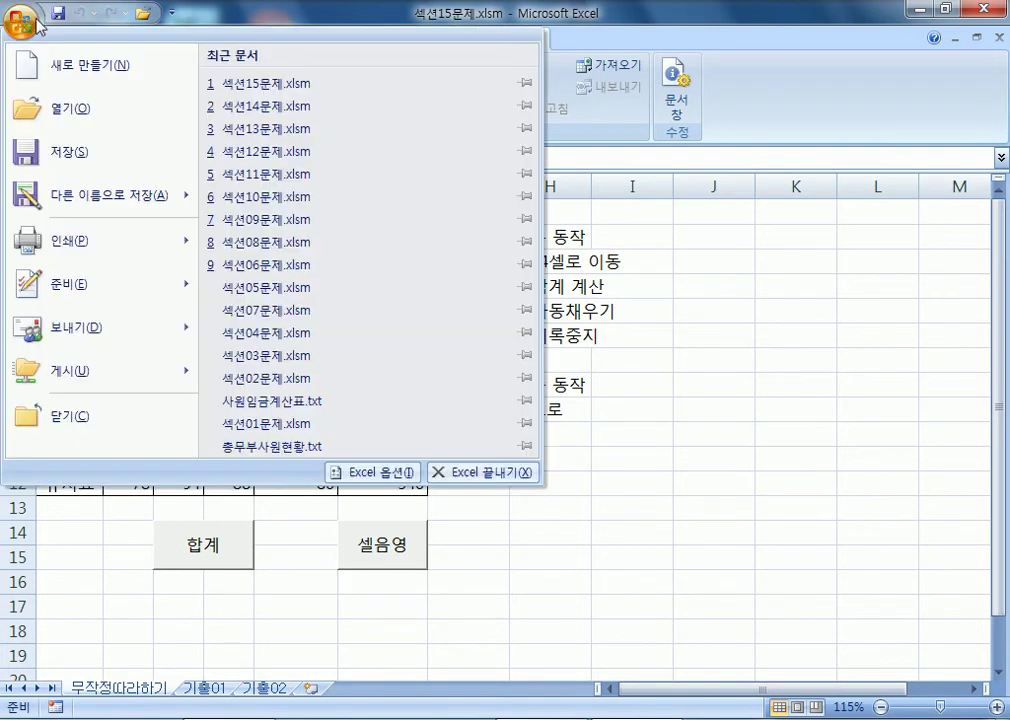
left_click(362, 472)
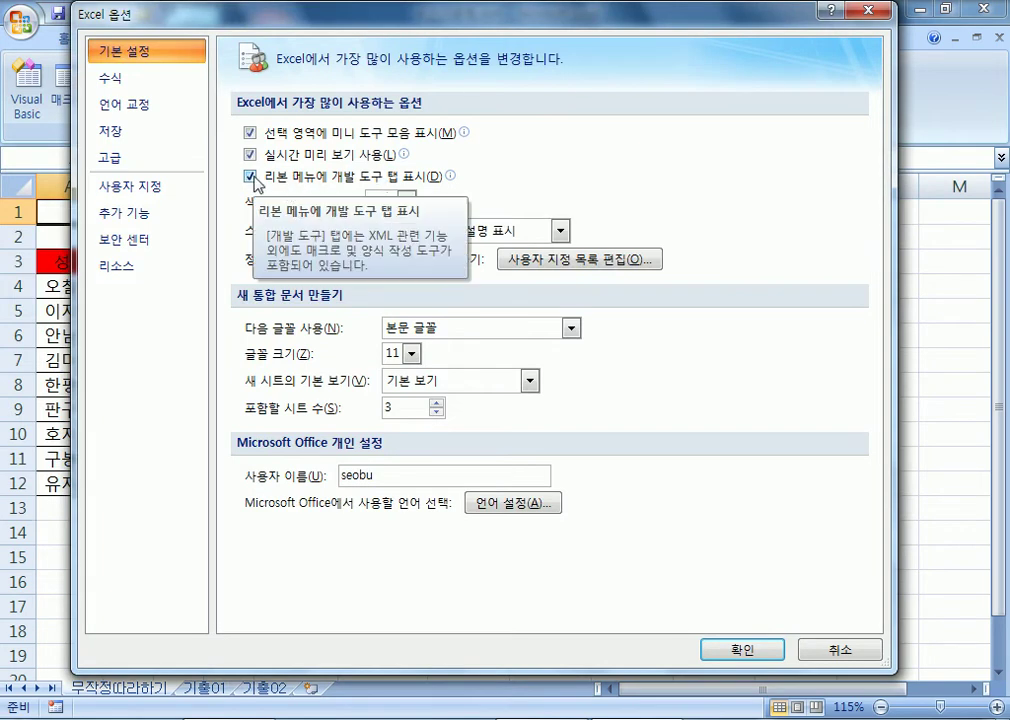
left_click_drag(352, 25, 378, 53)
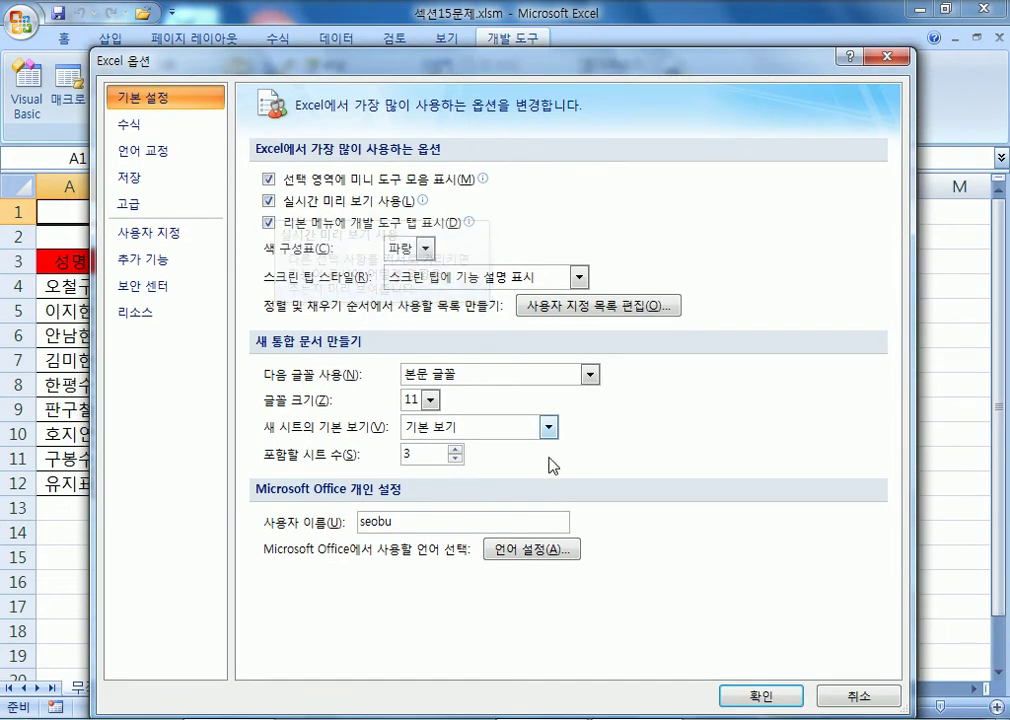
left_click(853, 692)
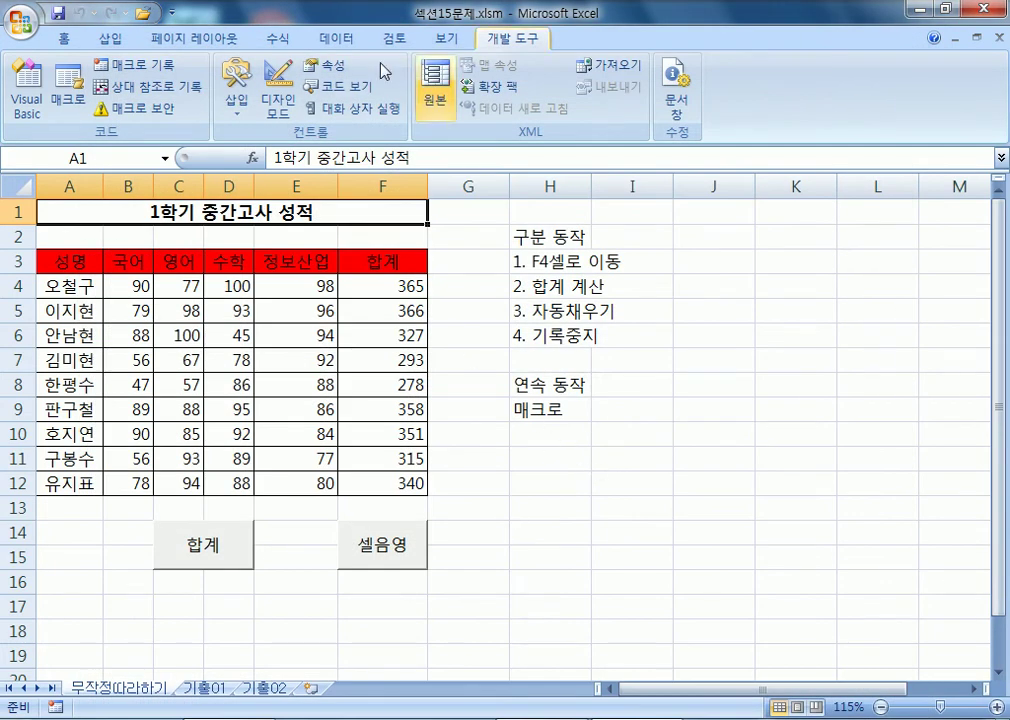
left_click(231, 110)
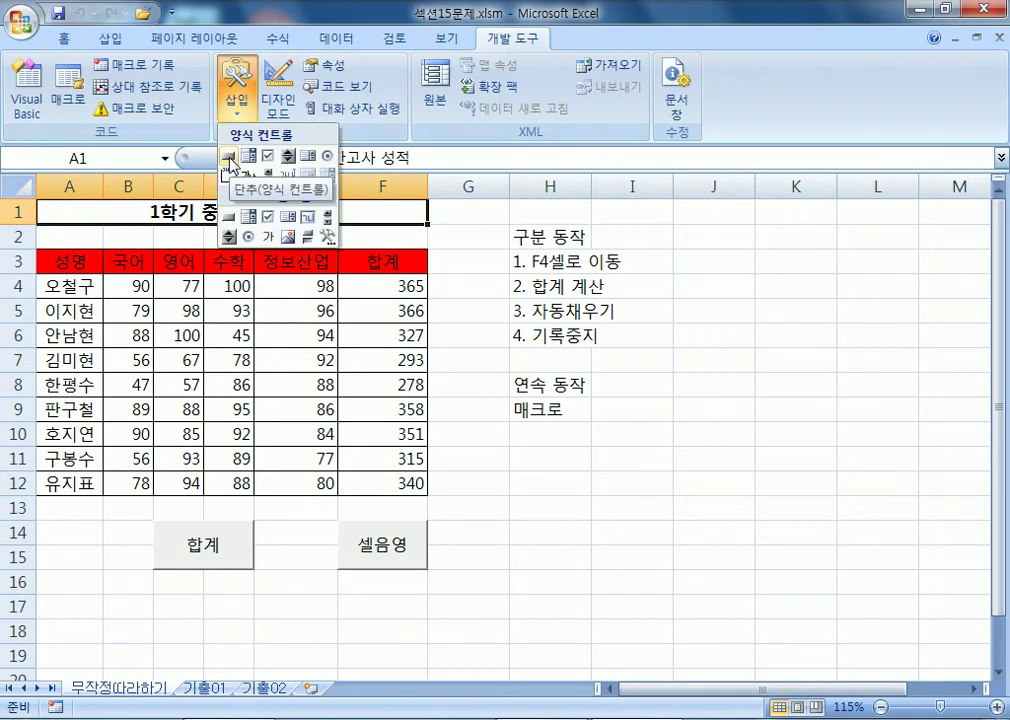
Insert a form-control button beside the notes around J3:K6 and shorten it to about two rows high.
left_click(229, 160)
left_click_drag(688, 254, 790, 333)
left_click(838, 386)
left_click(737, 361)
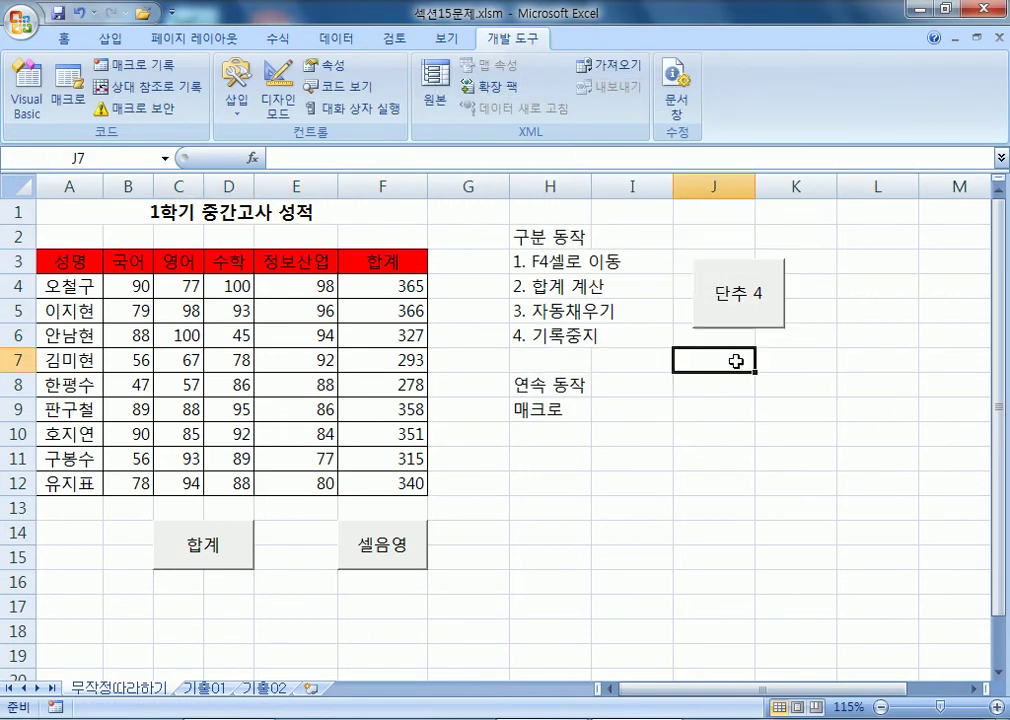
left_click(751, 320, "ctrl")
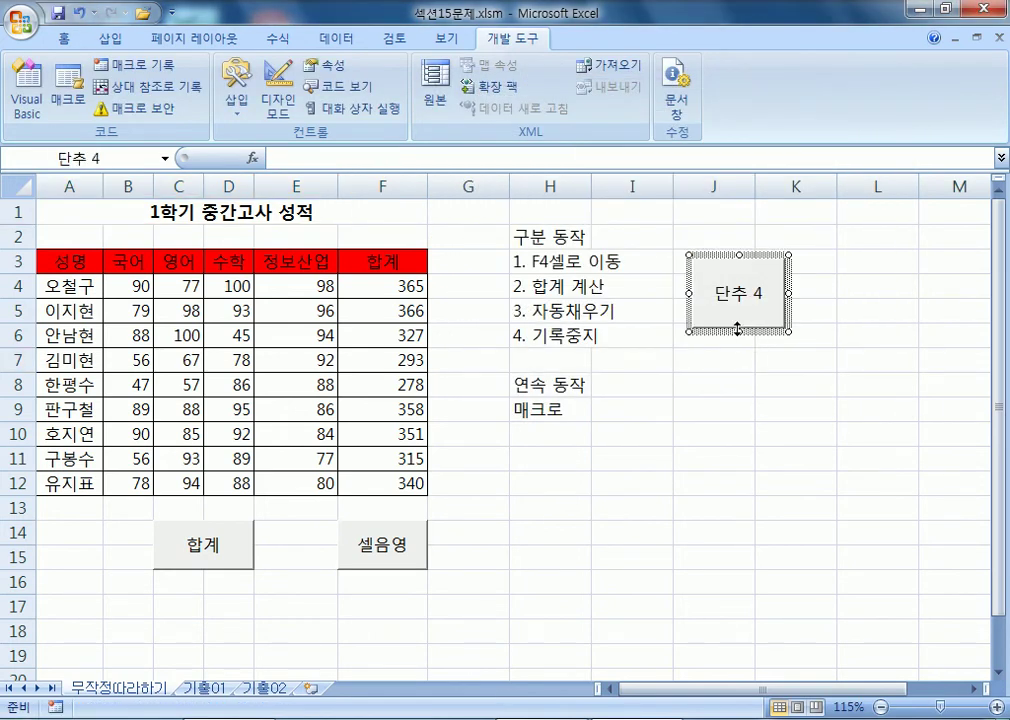
left_click_drag(739, 332, 739, 307)
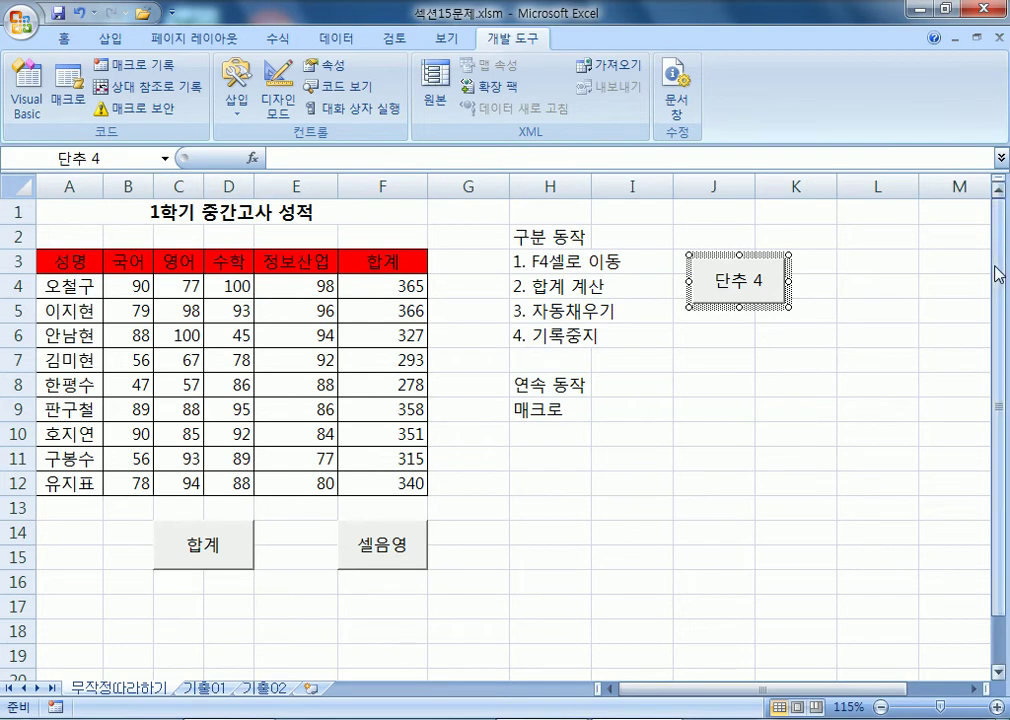
left_click(833, 370)
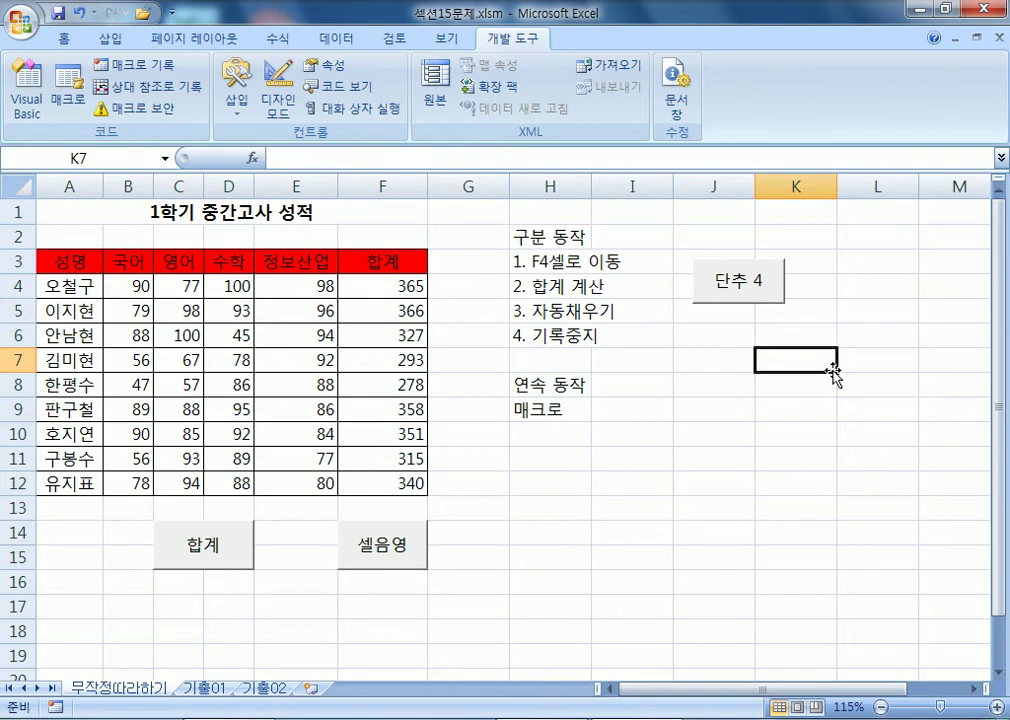
left_click(764, 294, "ctrl")
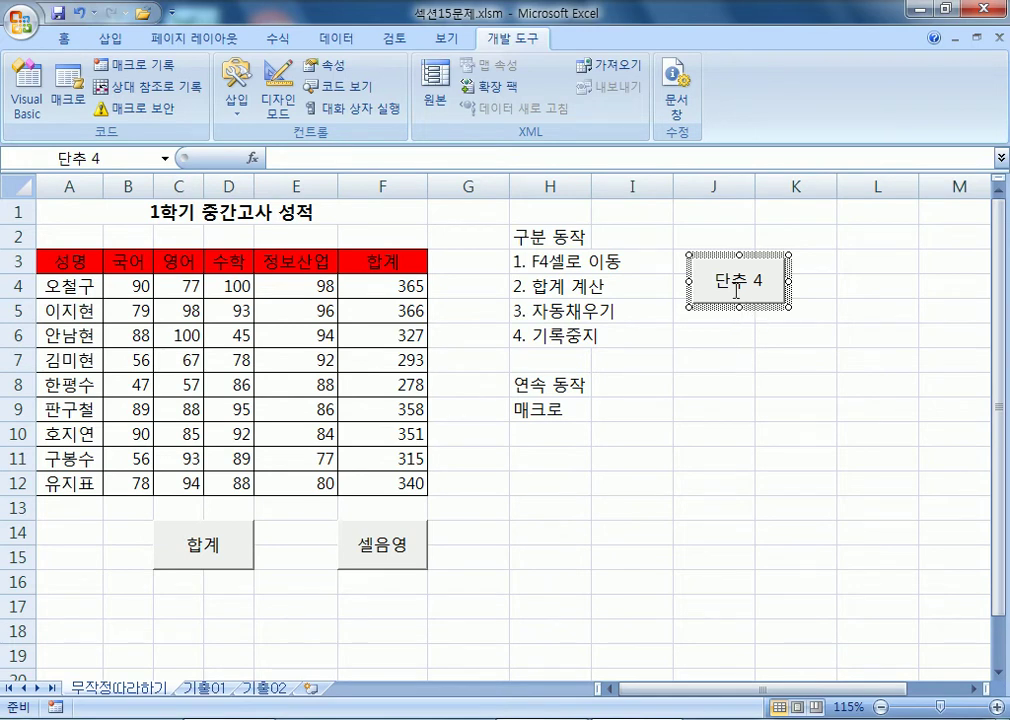
left_click(733, 485)
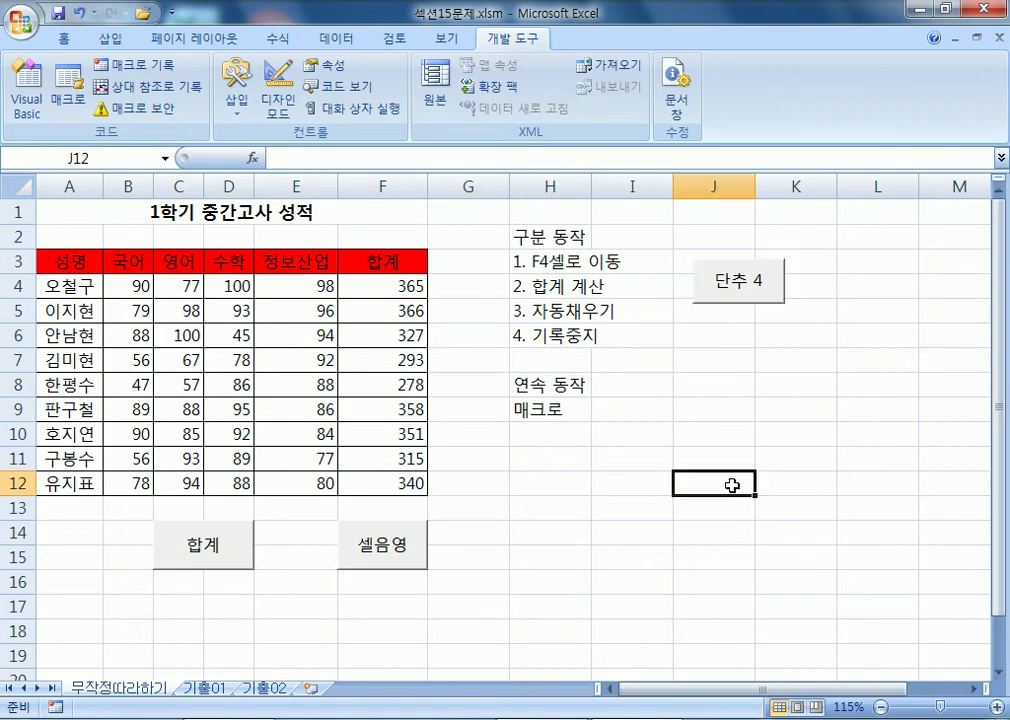
left_click(770, 289, "ctrl")
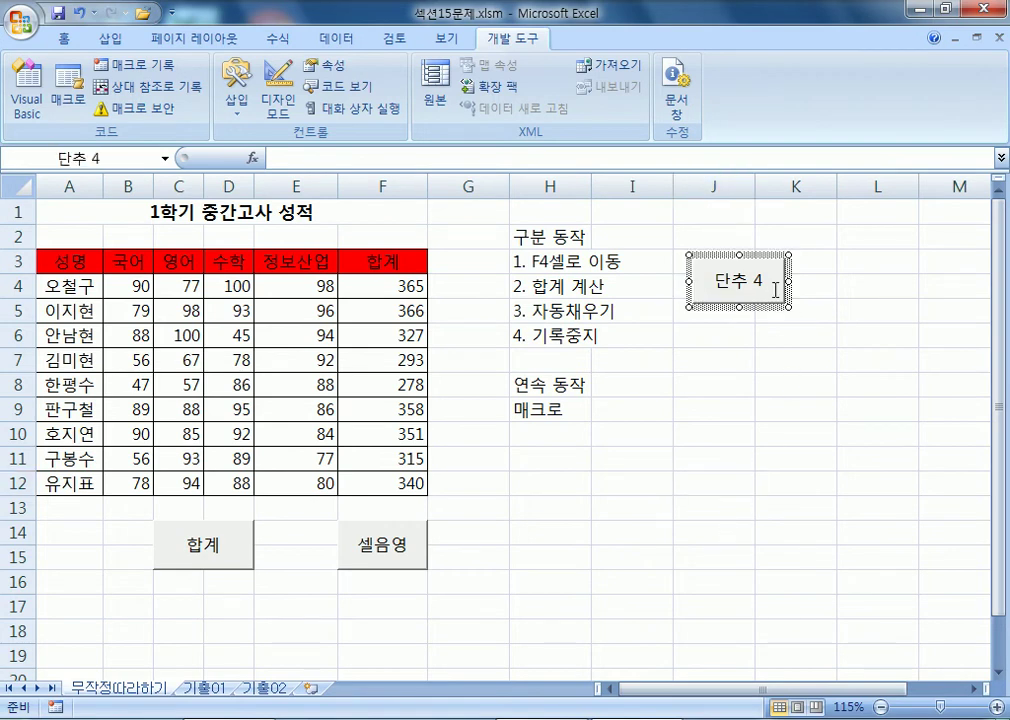
left_click(236, 95)
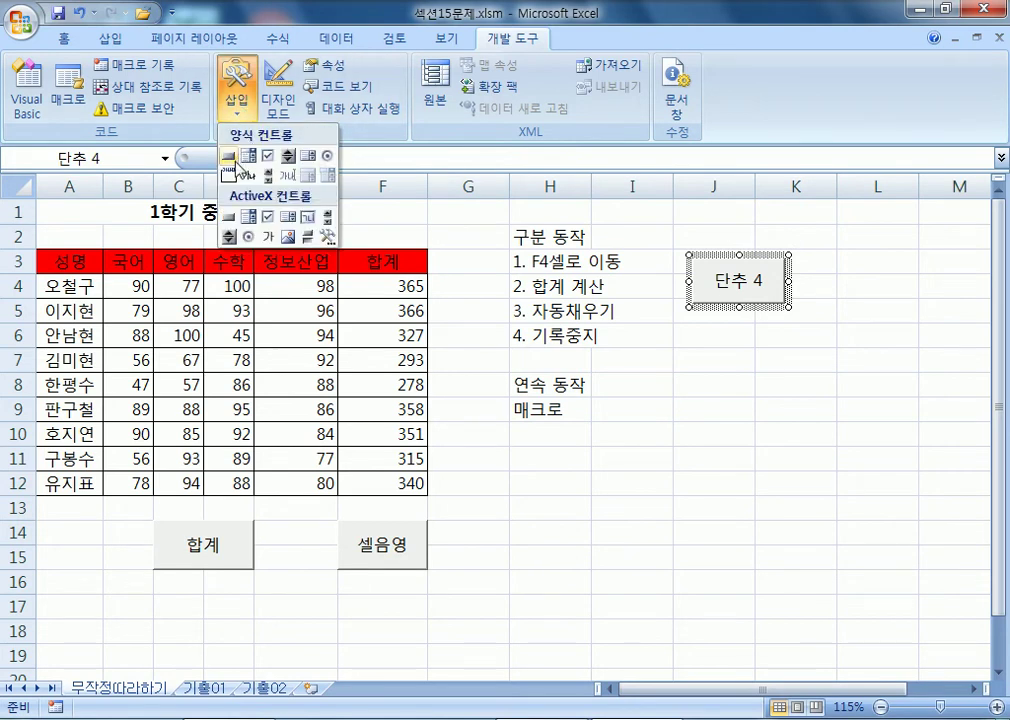
left_click(724, 400)
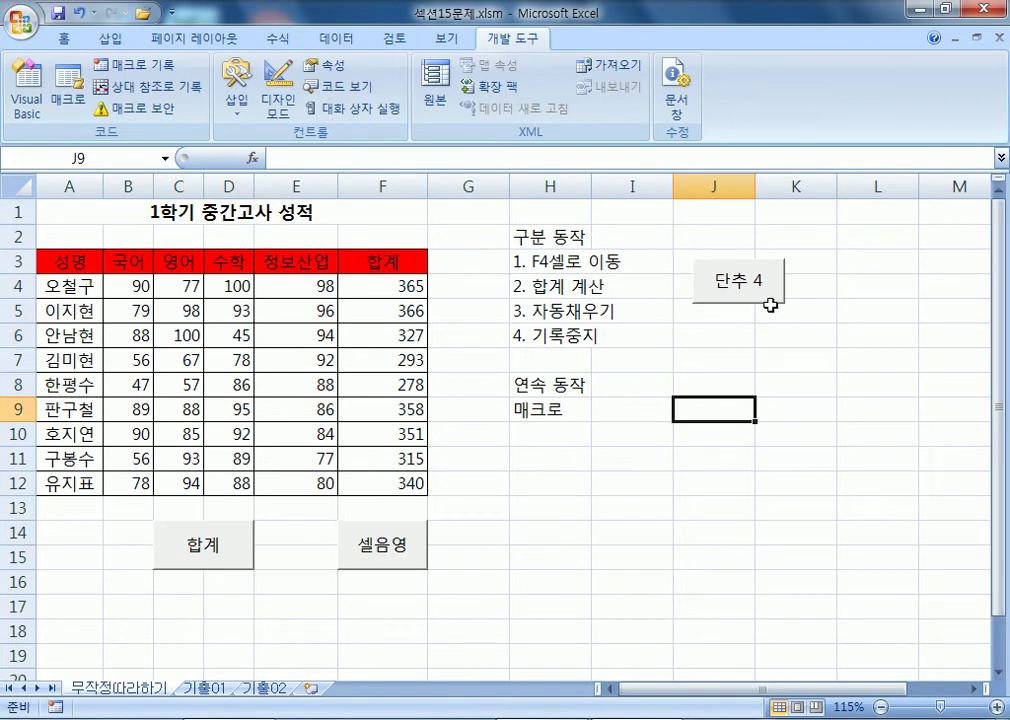
Insert a form-control combo box around J7:K10 and a check box around I11:J12.
left_click(236, 92)
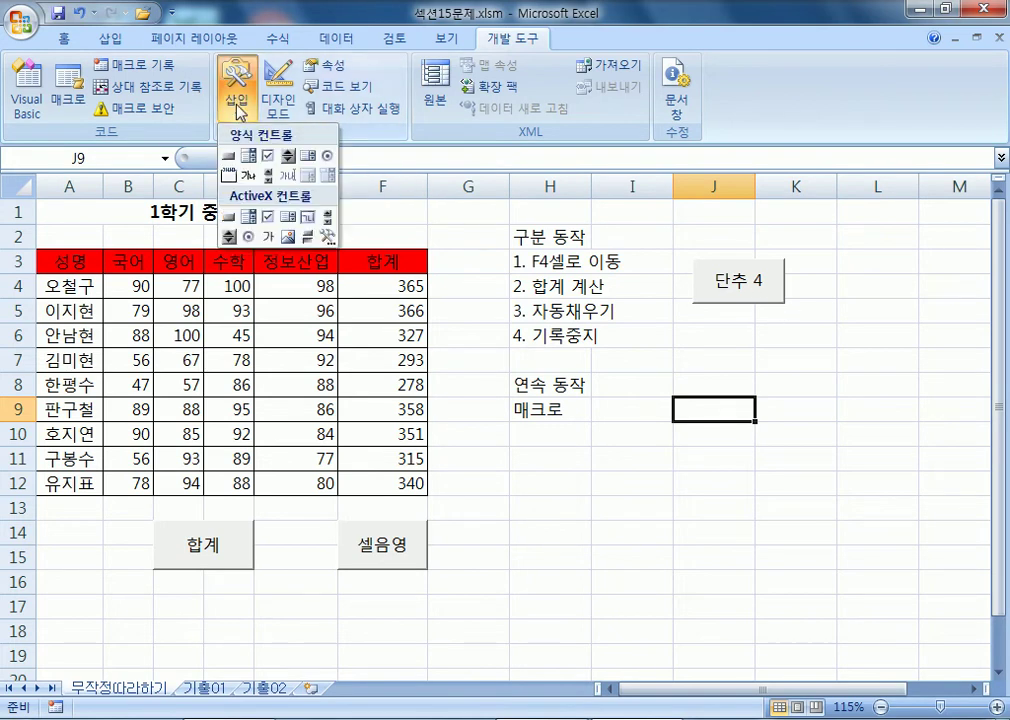
left_click(247, 156)
left_click_drag(665, 361, 828, 440)
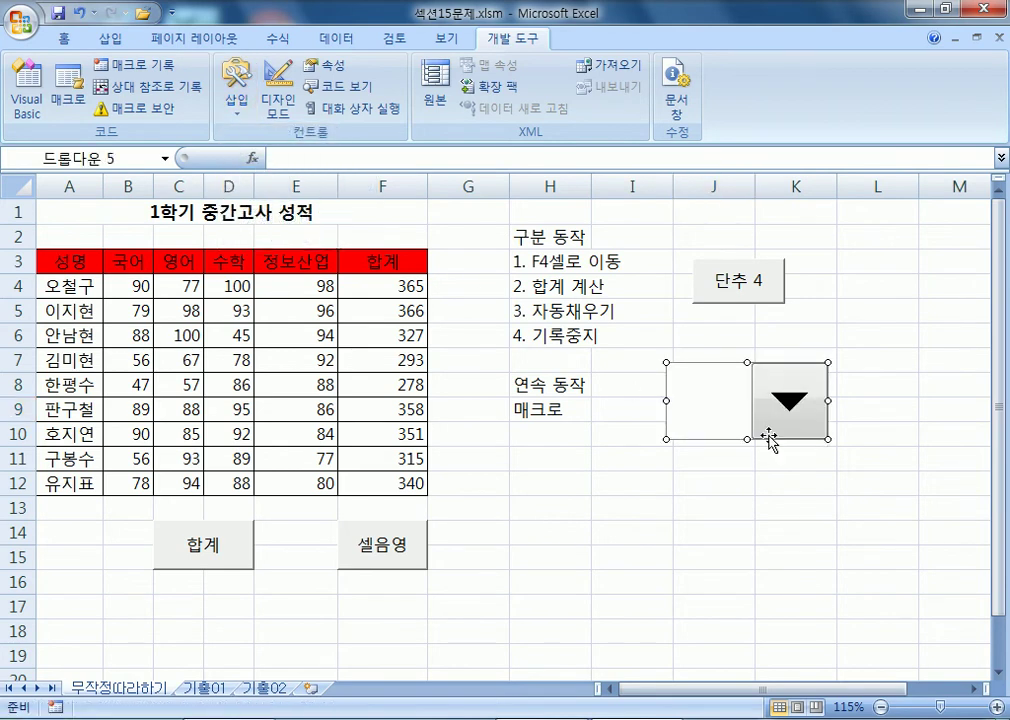
left_click(257, 112)
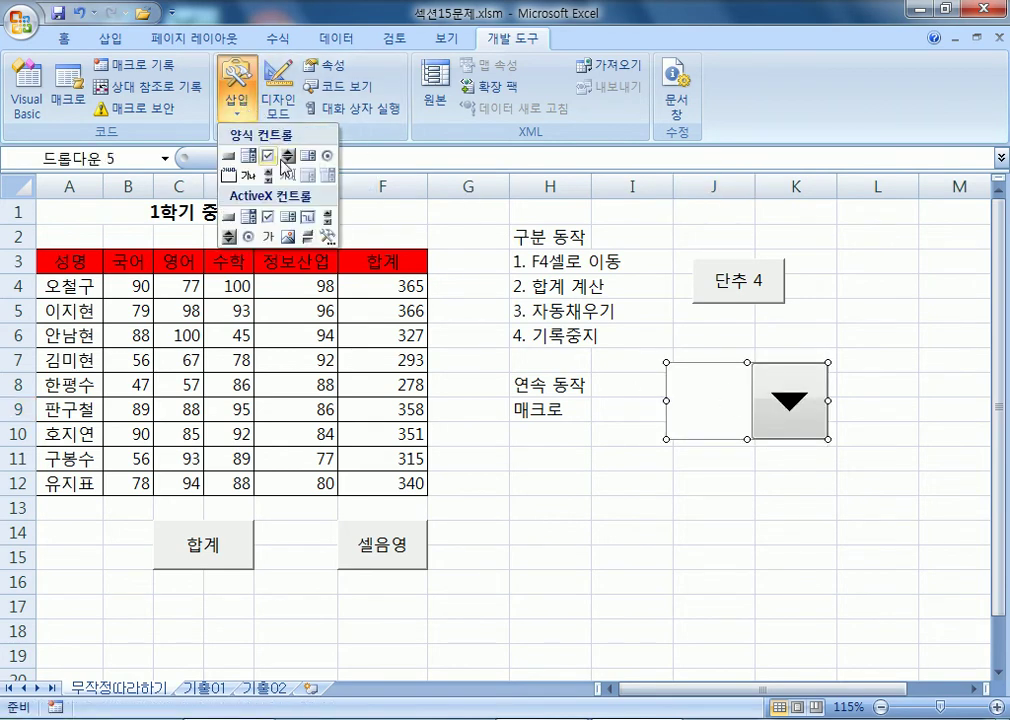
left_click(268, 156)
left_click_drag(616, 462, 716, 487)
Insert a form-control spin button around H11:H12 and tick the check box beside it.
left_click(237, 101)
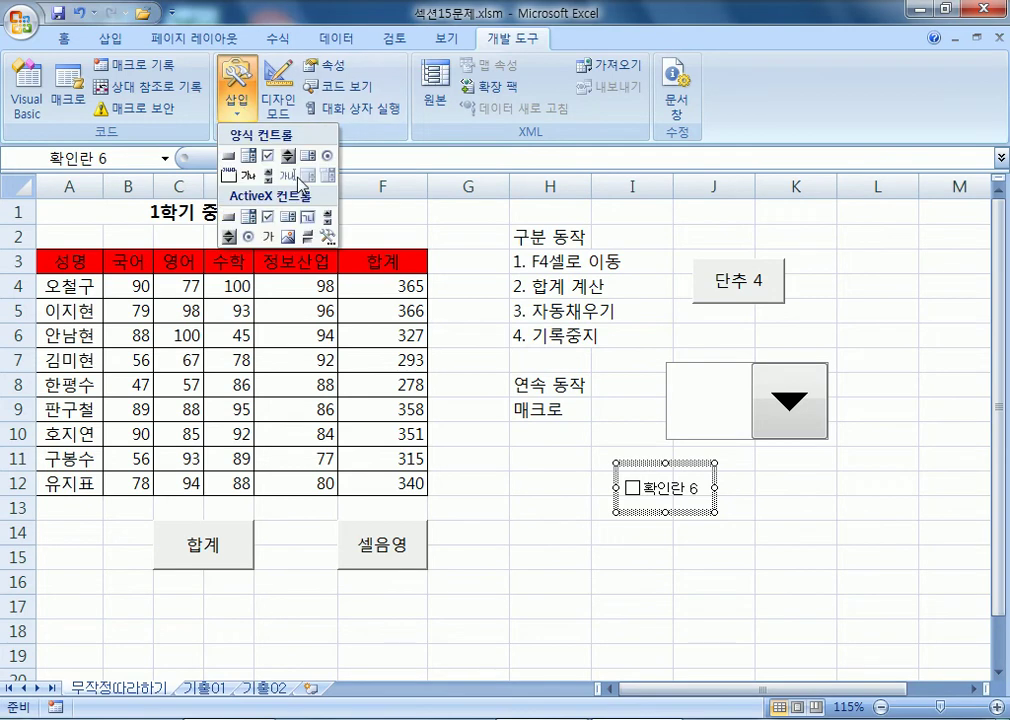
left_click(287, 156)
left_click_drag(498, 452, 538, 512)
left_click(545, 555)
left_click(641, 493)
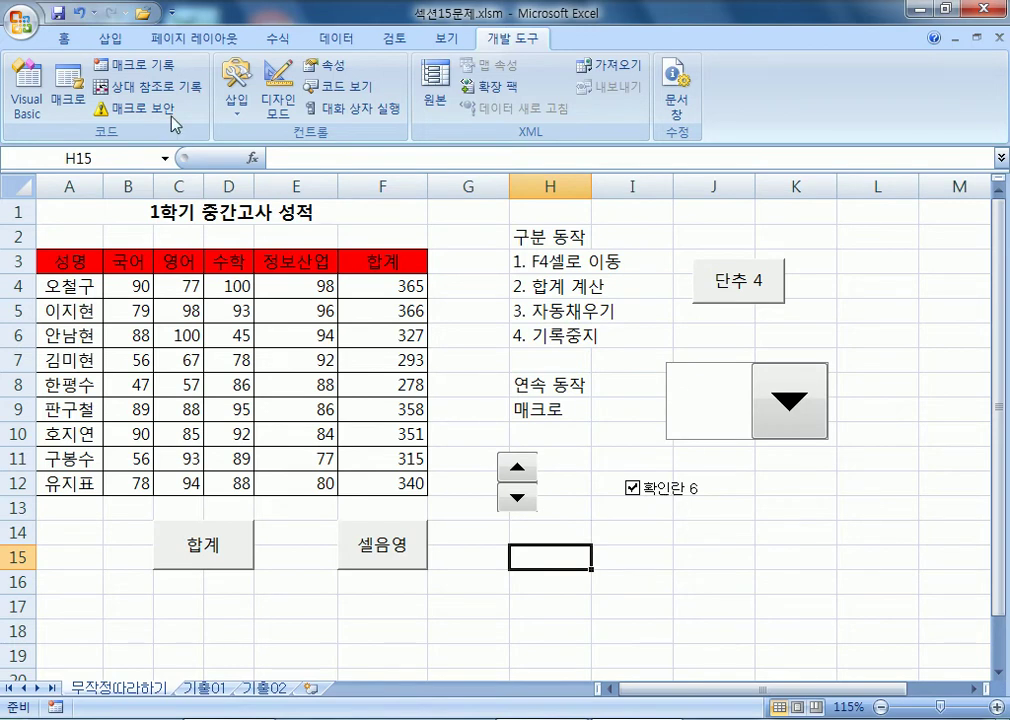
Check the Excel option for showing the Developer tab in the ribbon, leaving it enabled, and close the options.
left_click(30, 20)
left_click(351, 482)
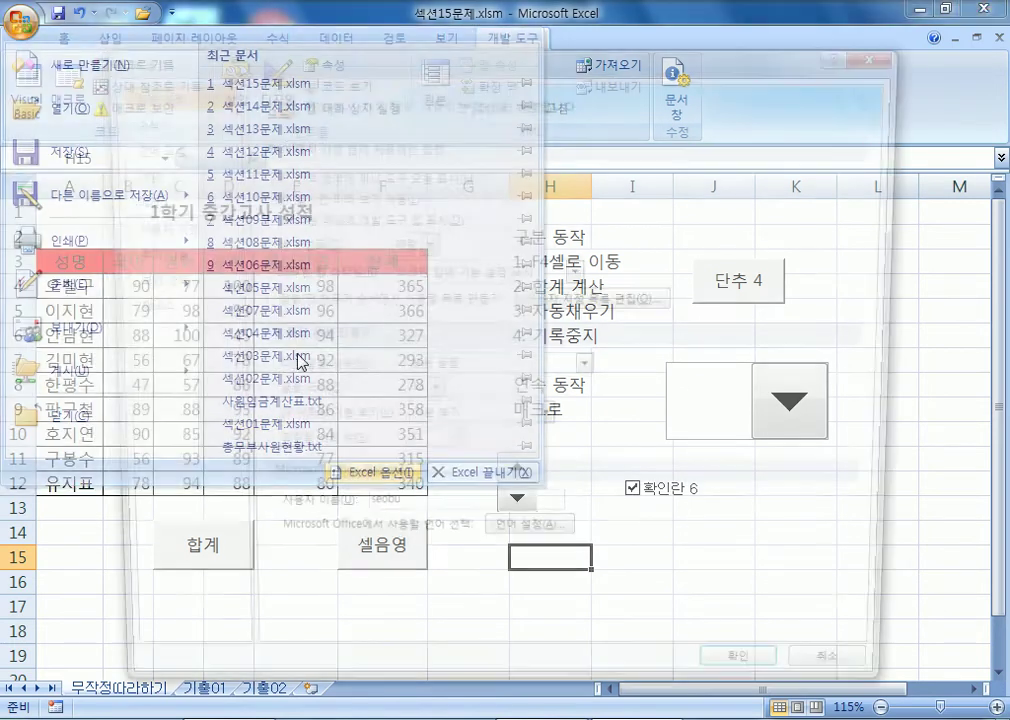
left_click(268, 218)
left_click(268, 218)
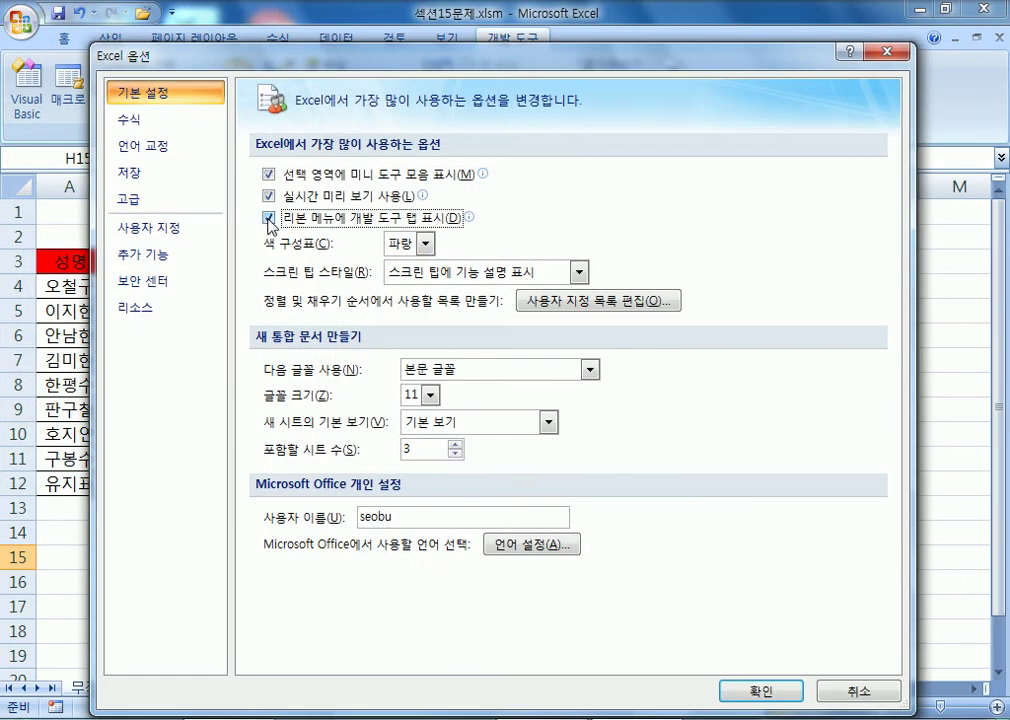
left_click(758, 691)
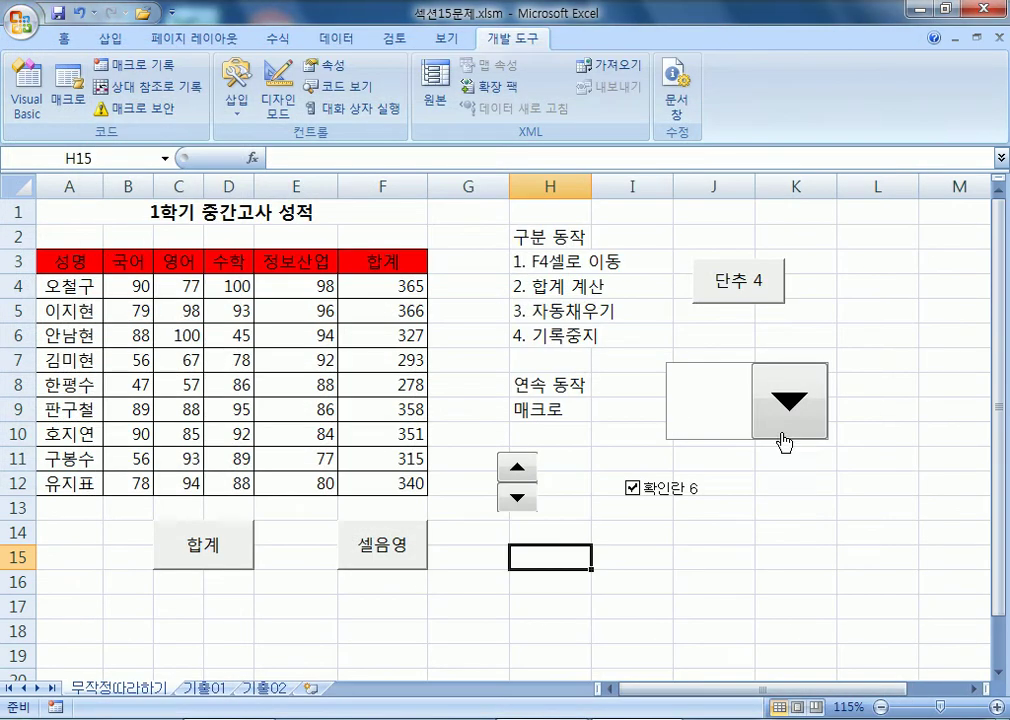
Toggle the check box, insert a form-control option button around K2:L2, and select that option.
left_click(633, 489)
left_click(236, 92)
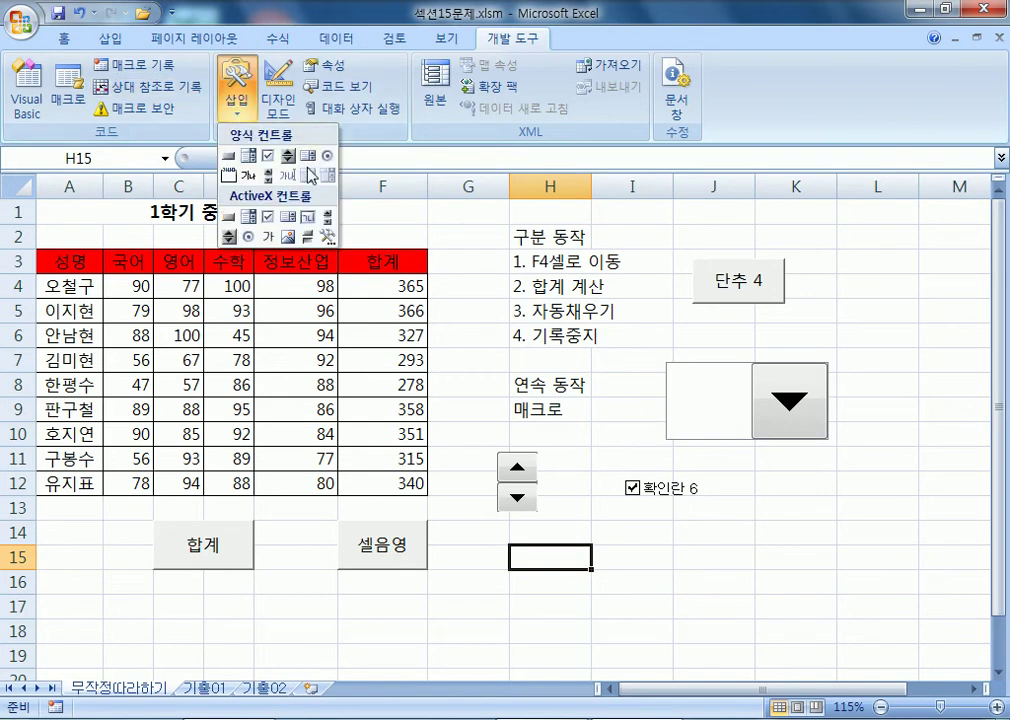
left_click(328, 160)
left_click_drag(778, 234, 853, 256)
left_click(848, 280)
left_click(815, 242)
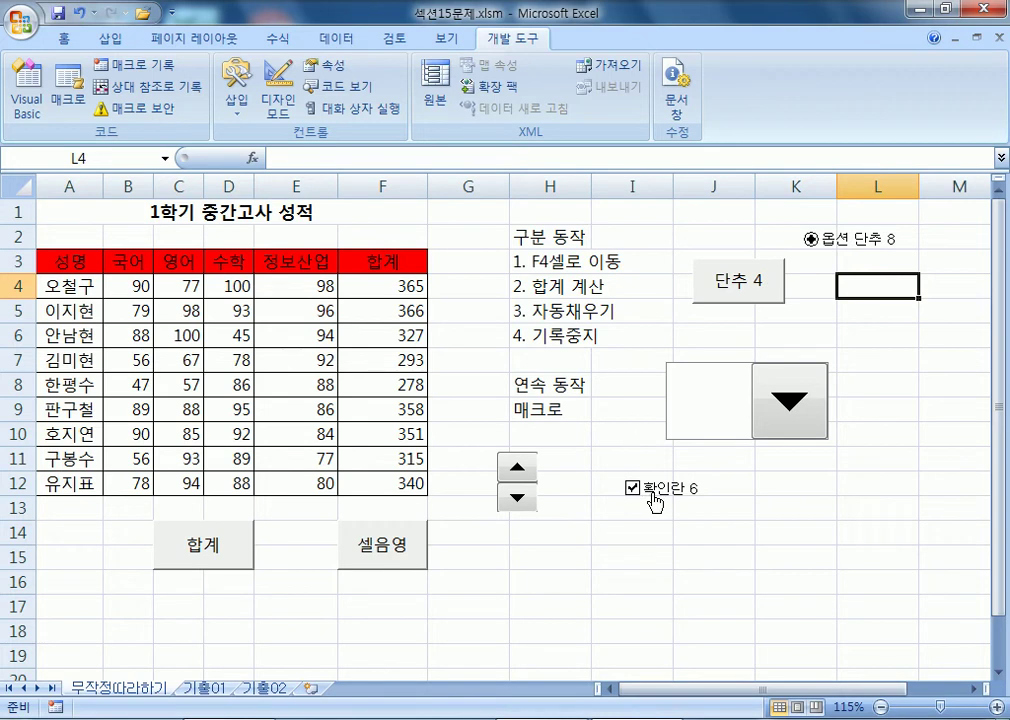
Open the inserted combo box's list and compare it with the font name list.
left_click(789, 408)
left_click(790, 415)
left_click(789, 412)
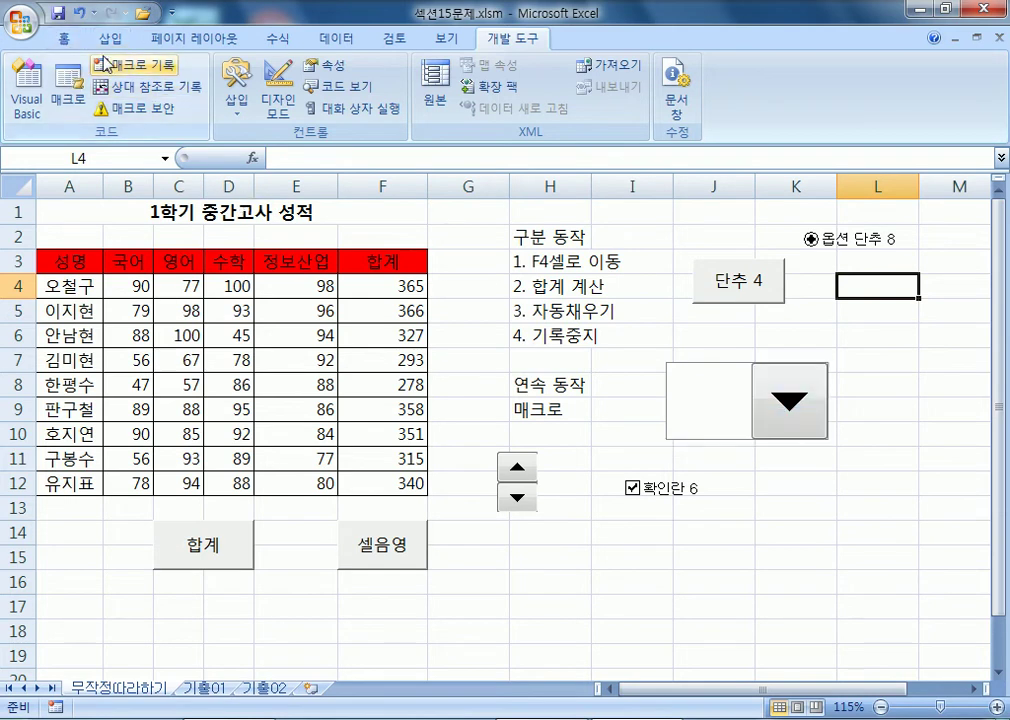
left_click(64, 38)
left_click(213, 73)
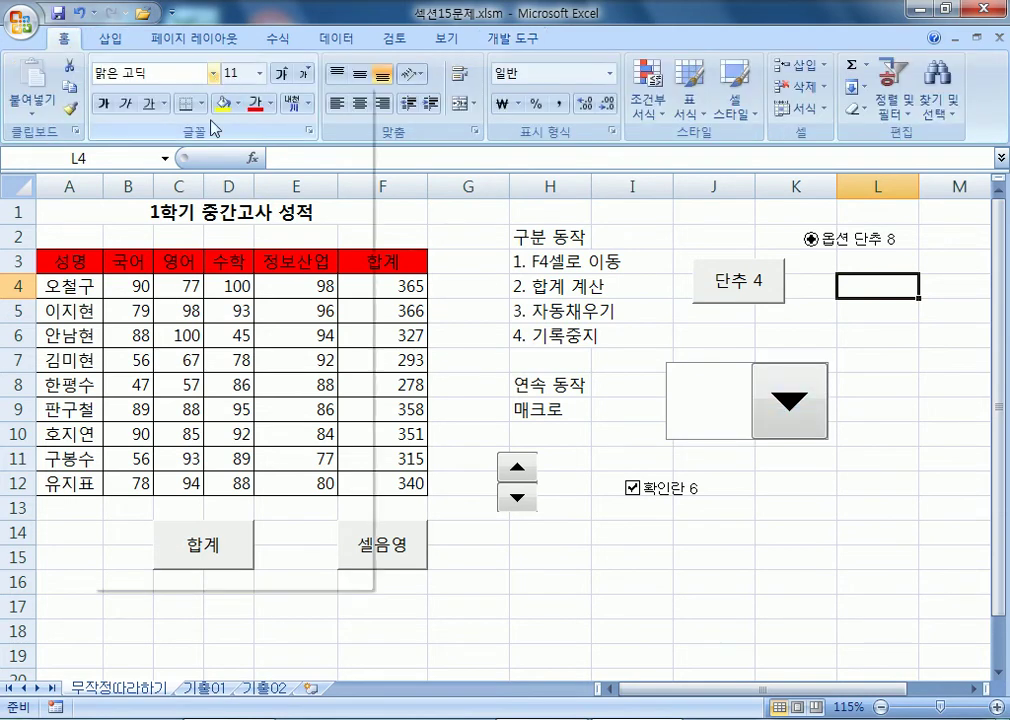
left_click(721, 420)
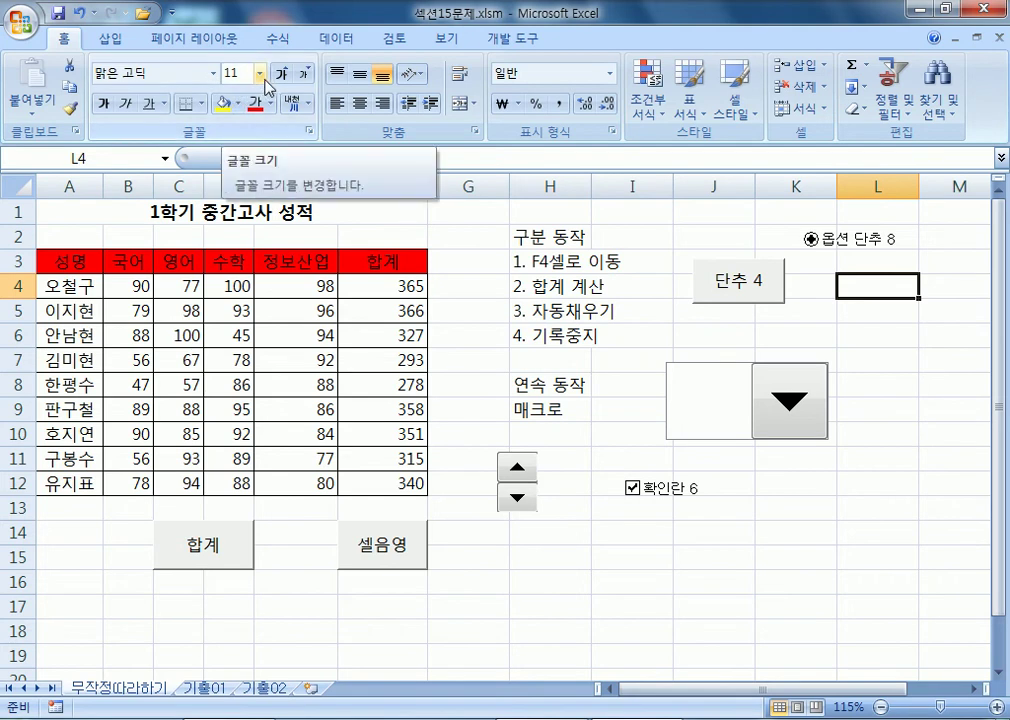
Delete the practice button beside the notes, the option button and the combo box.
right_click(770, 302)
key("Escape")
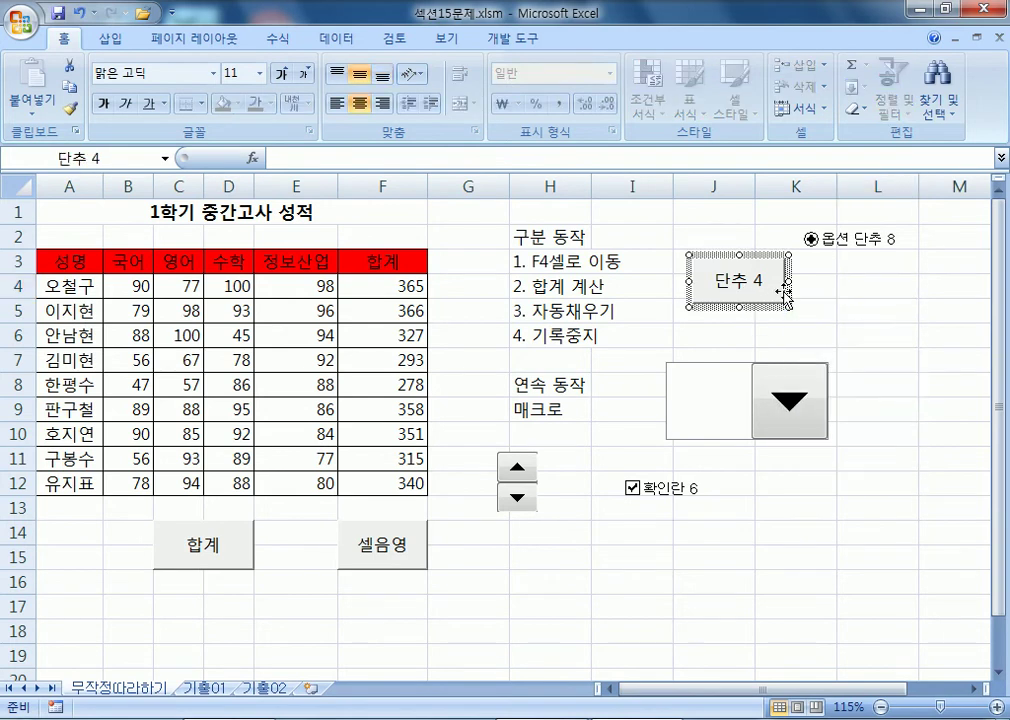
key("Escape")
right_click(881, 241)
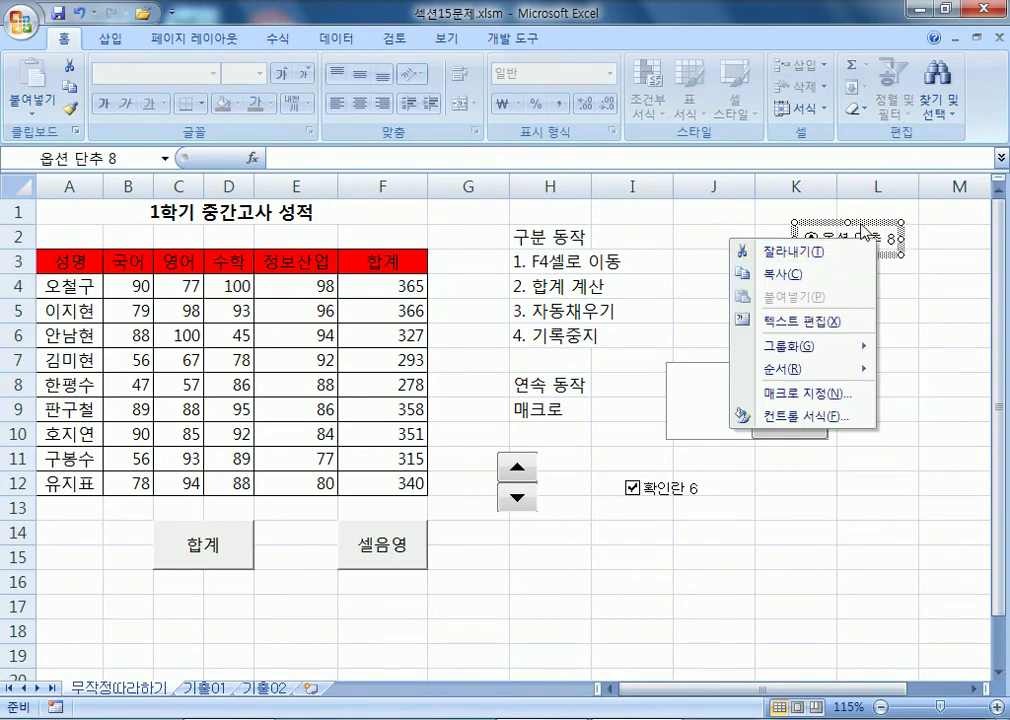
key("Escape")
key("Escape")
right_click(726, 385)
key("Escape")
key("Escape")
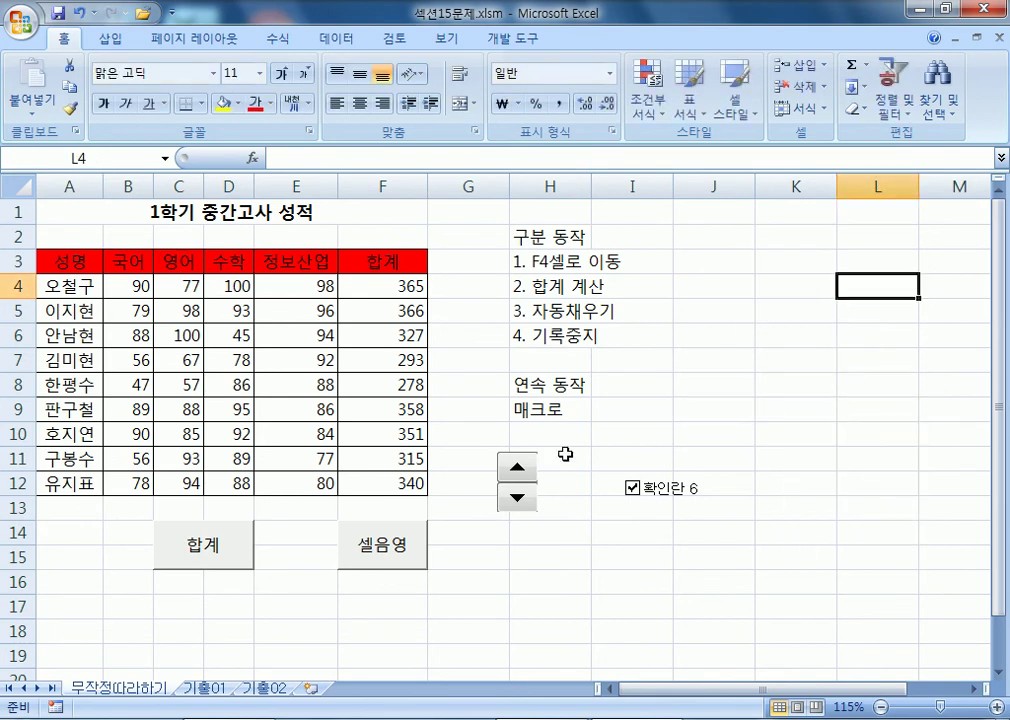
Delete the practice check box and spin button.
right_click(636, 498)
key("Escape")
key("Escape")
right_click(516, 466)
key("Escape")
key("Escape")
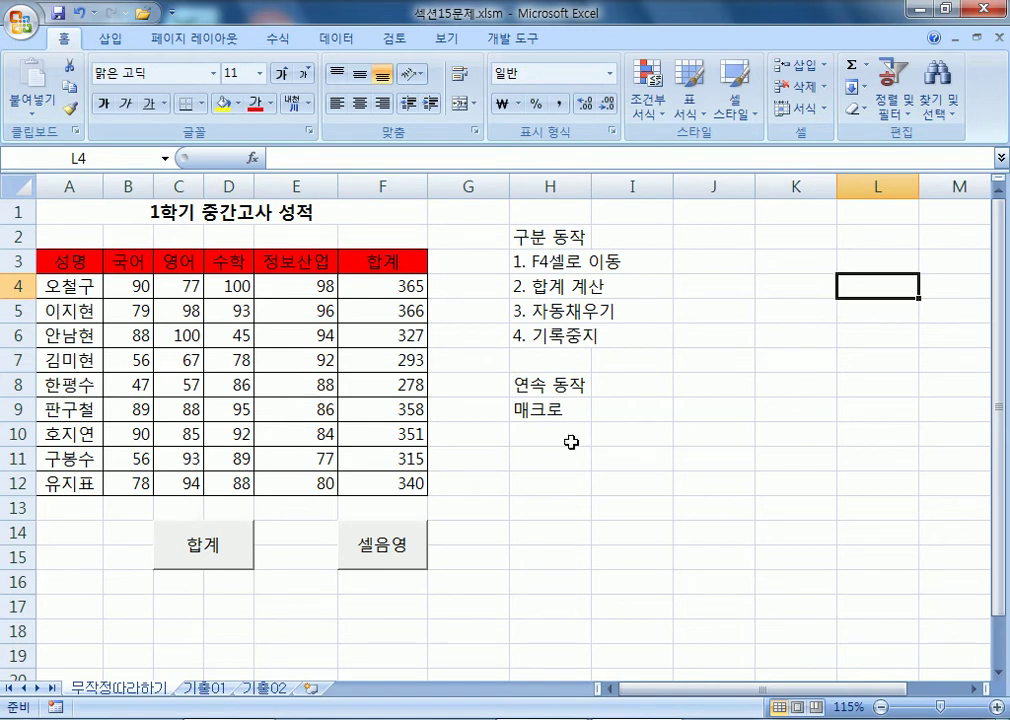
left_click_drag(699, 329, 772, 363)
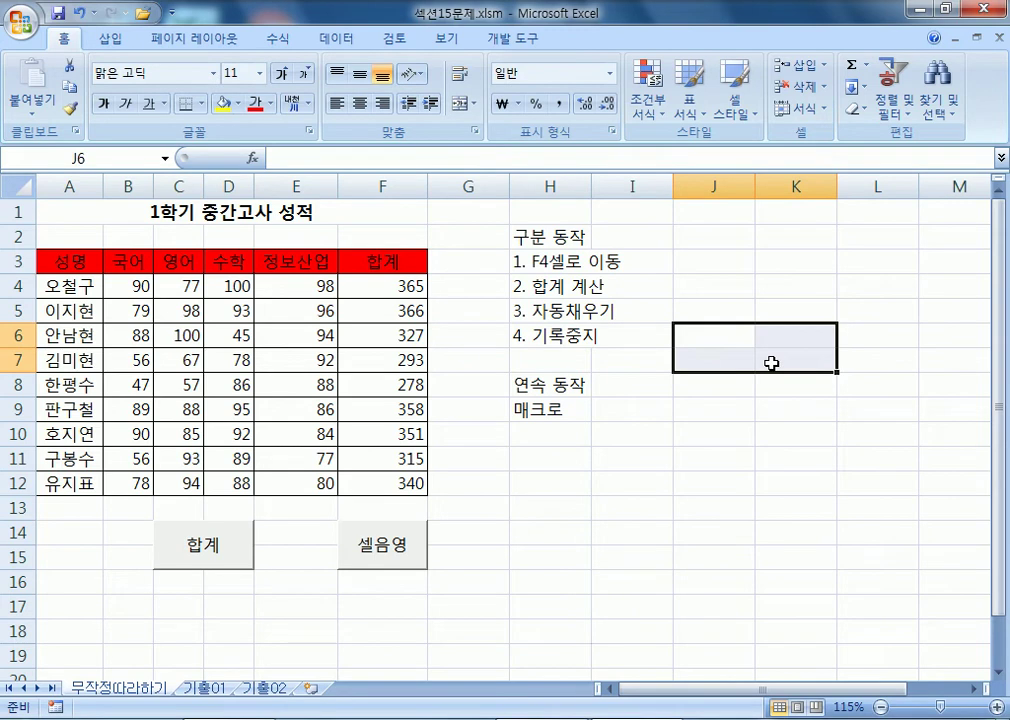
left_click(676, 283)
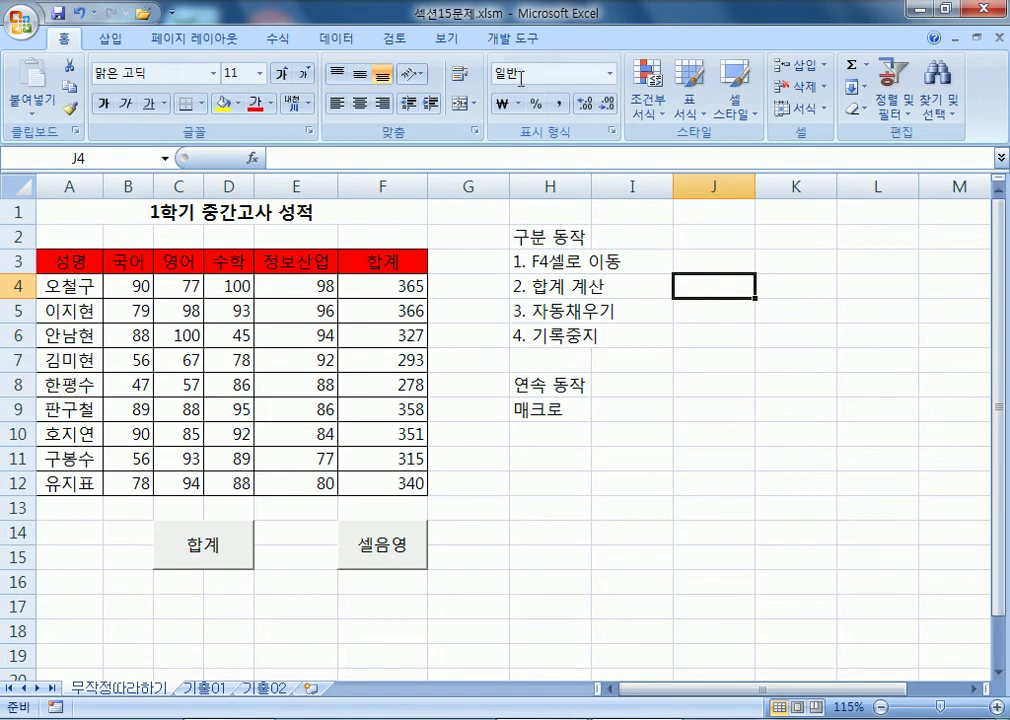
left_click(726, 490)
left_click(380, 434)
left_click(451, 268)
left_click(800, 434)
left_click(729, 558)
left_click(790, 336)
left_click(570, 603)
left_click(790, 590)
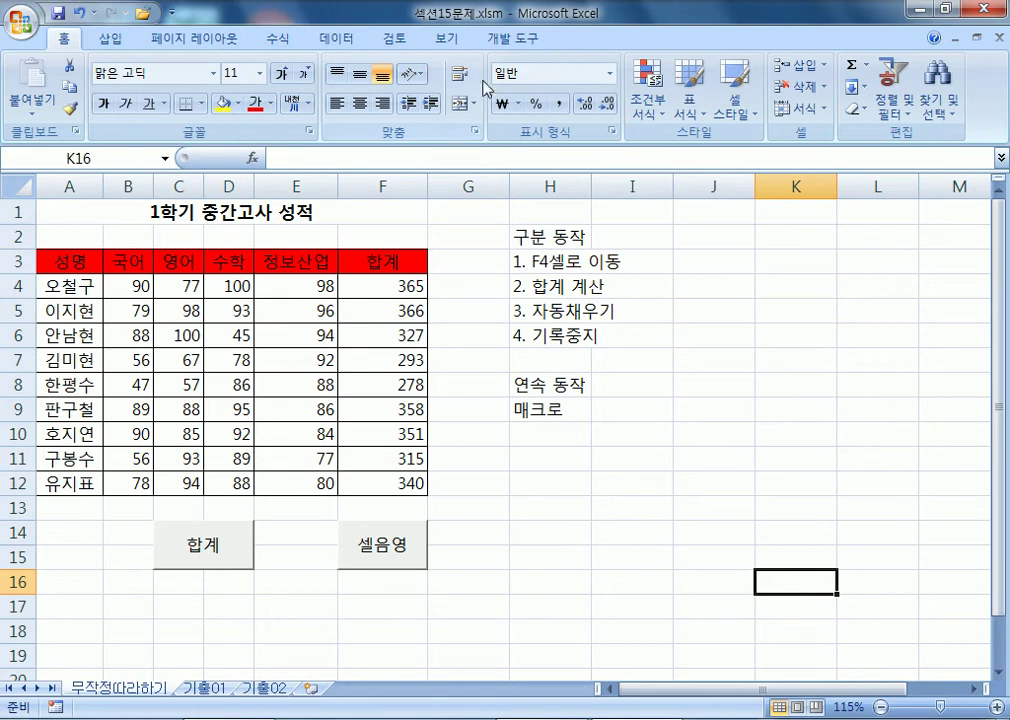
left_click(512, 38)
left_click(446, 38)
left_click(394, 39)
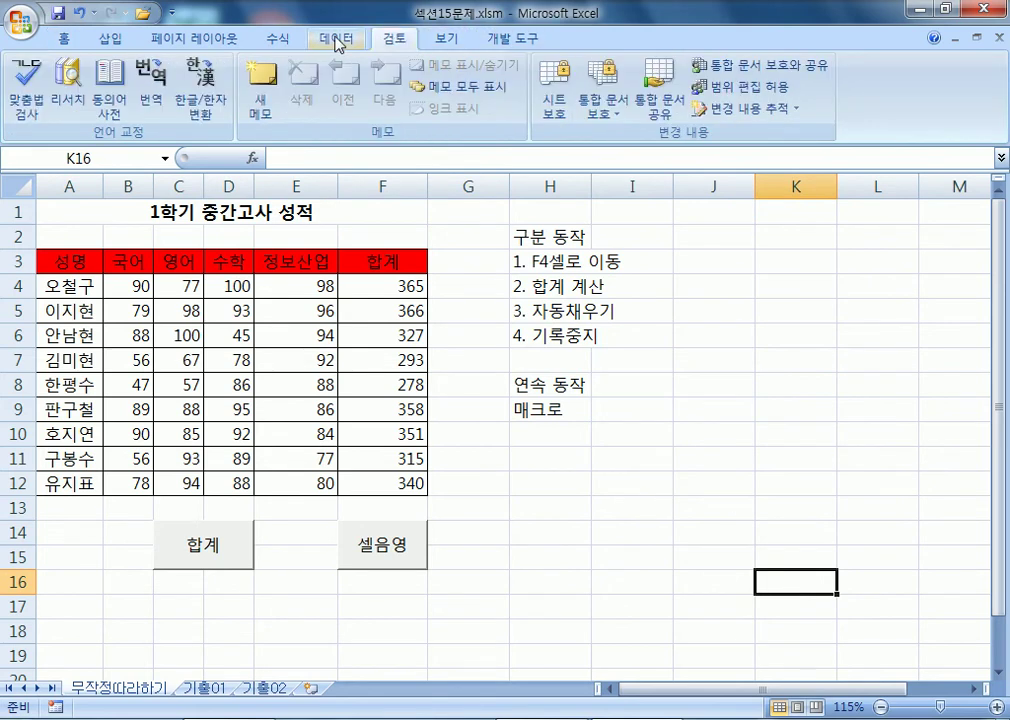
left_click(336, 39)
left_click(277, 39)
left_click(192, 39)
left_click(108, 40)
left_click(66, 40)
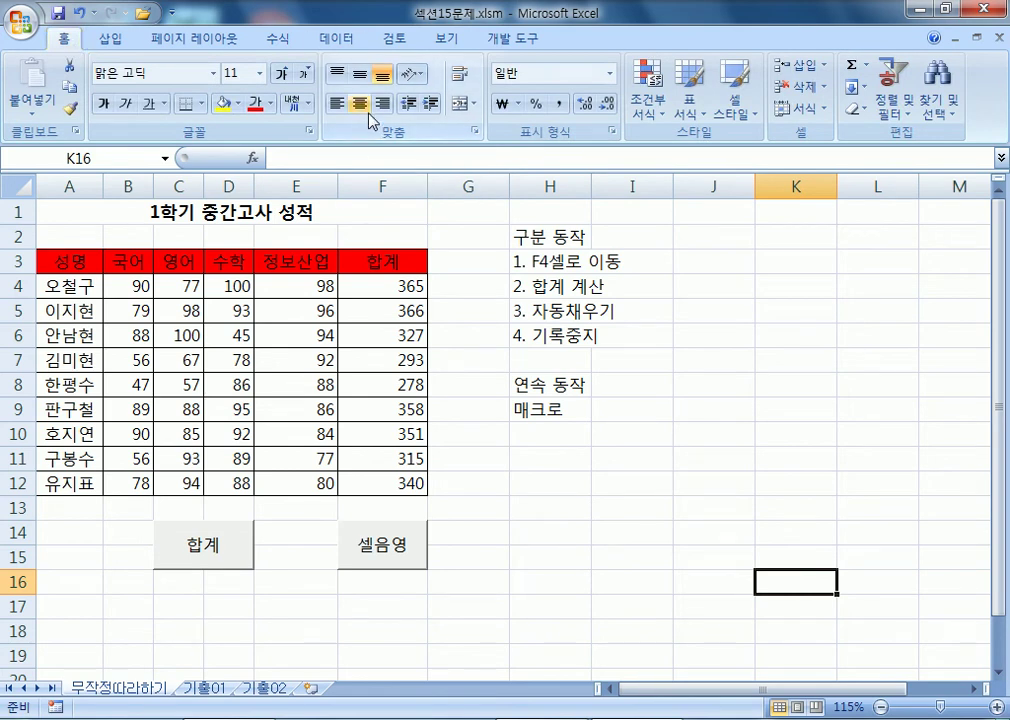
left_click(550, 237)
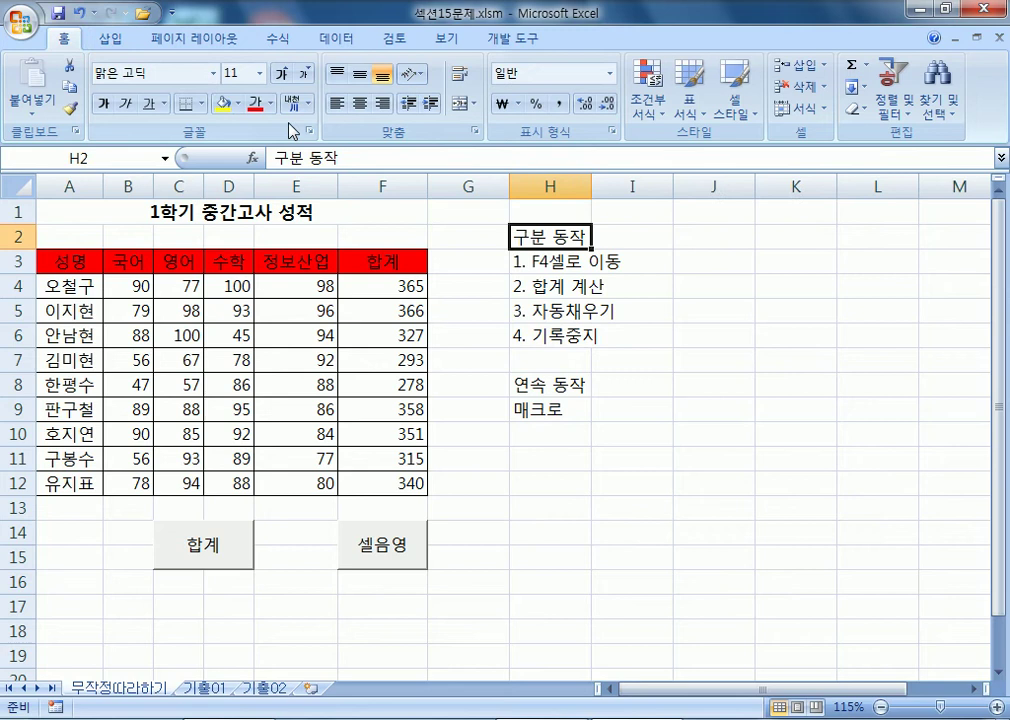
Try right and left alignment on the 합계 heading in F3, then centre it again.
left_click(379, 261)
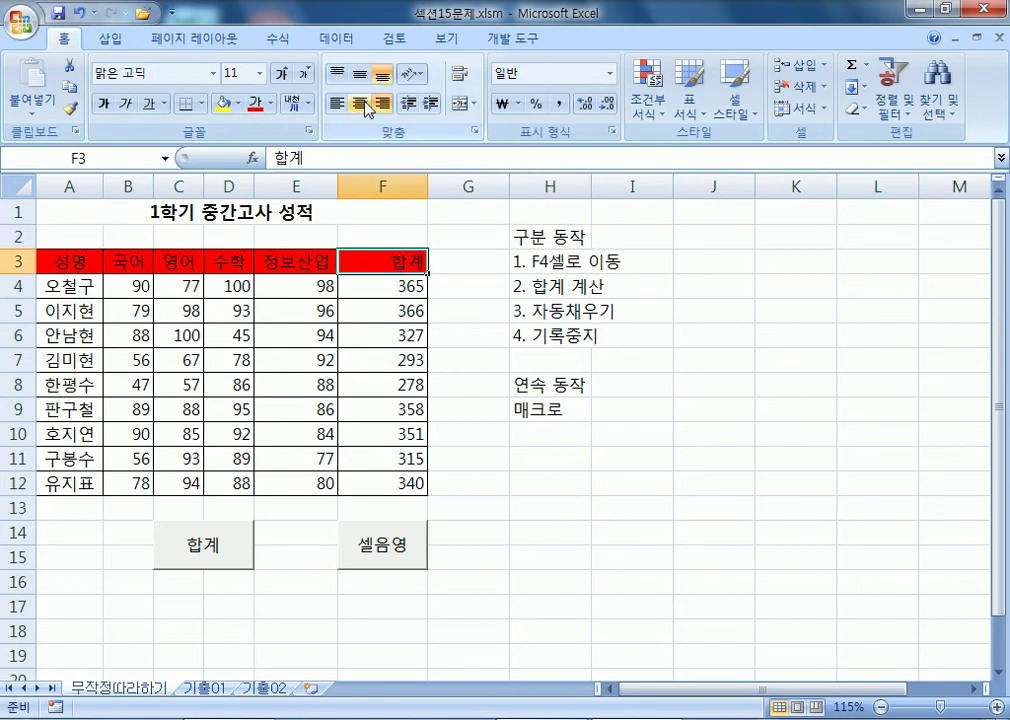
left_click(336, 104)
left_click(362, 105)
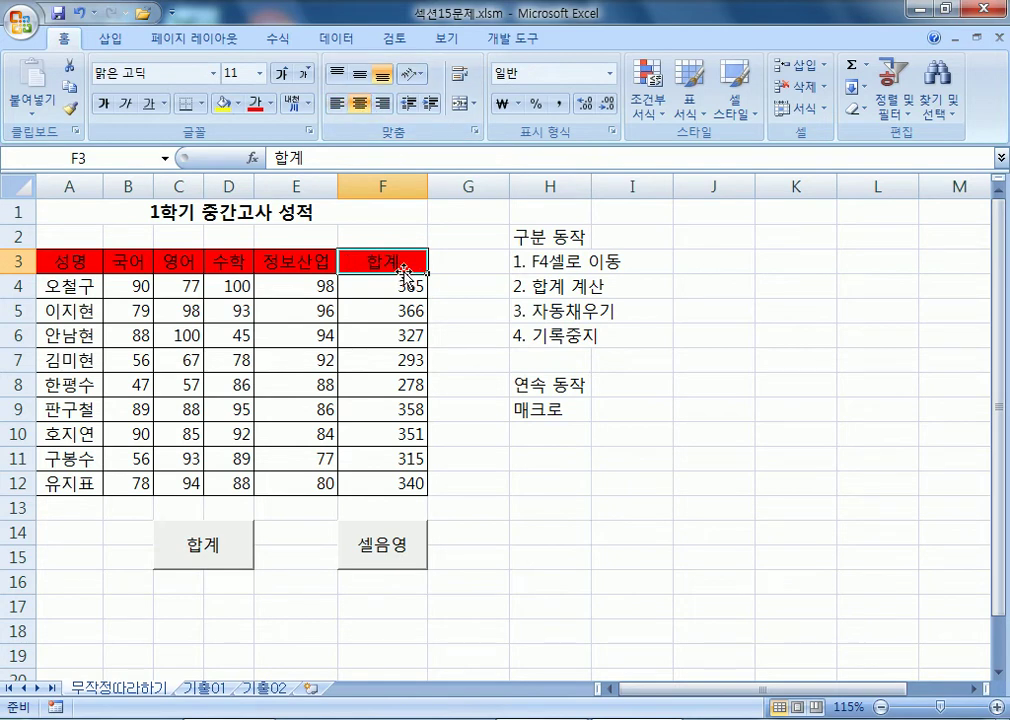
left_click(395, 39)
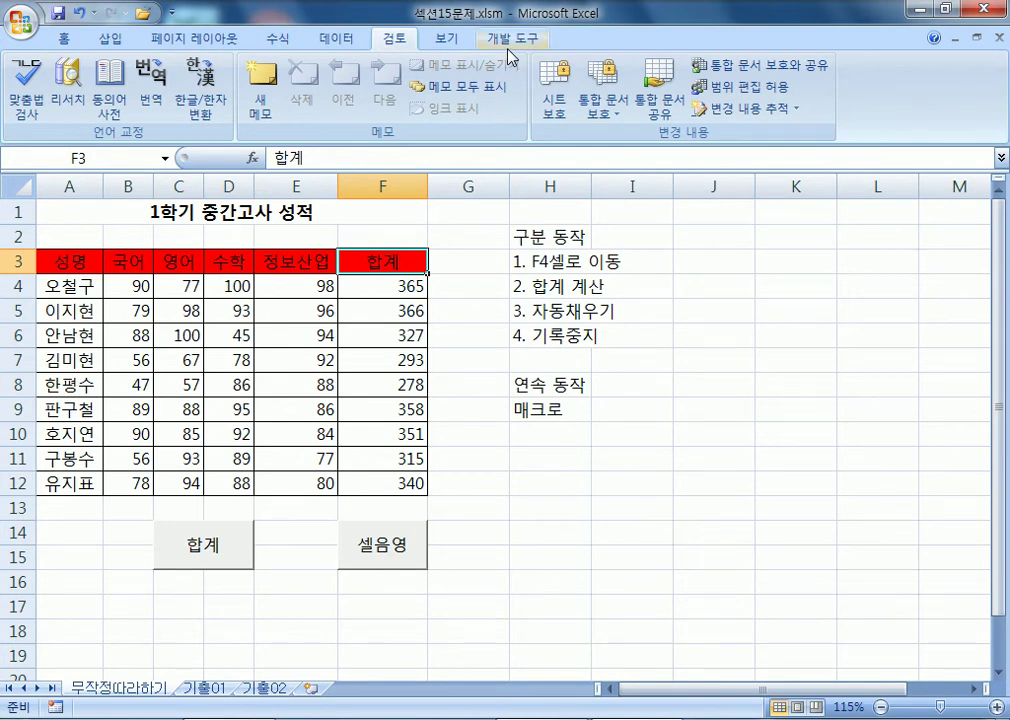
Clear the totals in F4:F12 and select F4.
left_click_drag(393, 288, 379, 487)
key("Delete")
left_click(393, 290)
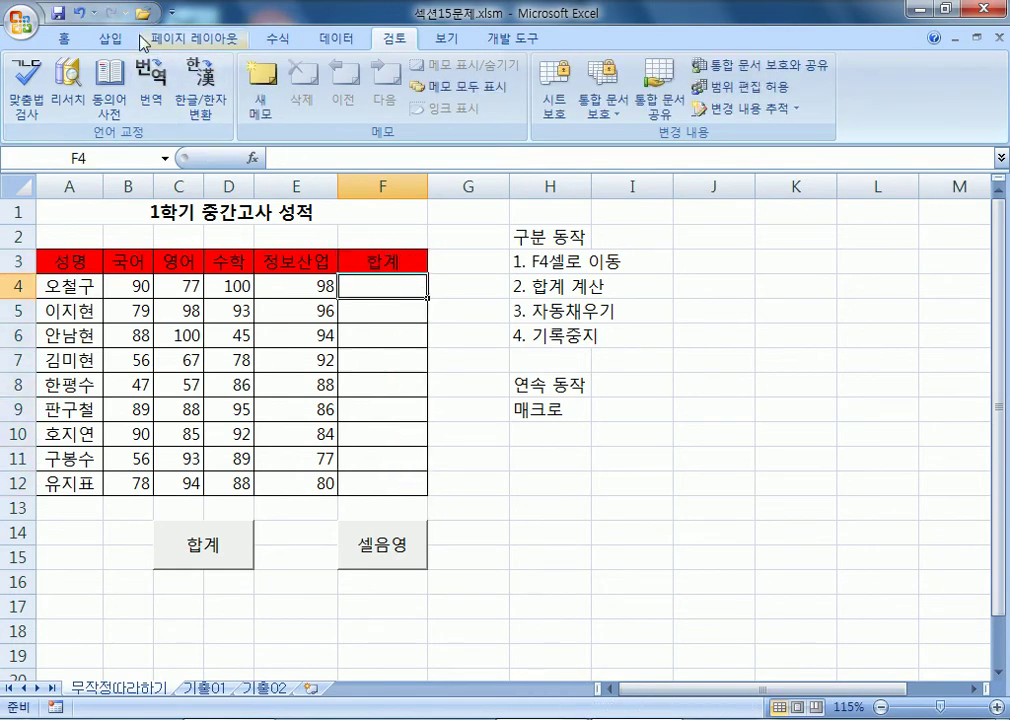
Total B4:E4 in F4 with AutoSum and fill the formula down to F12.
left_click(65, 39)
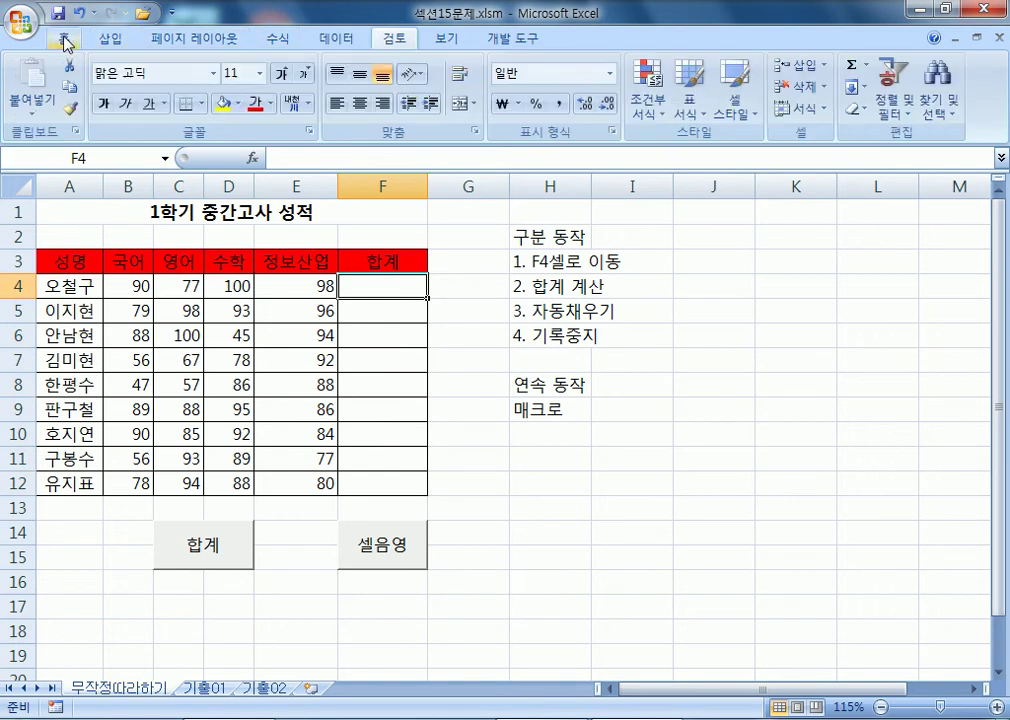
left_click(865, 64)
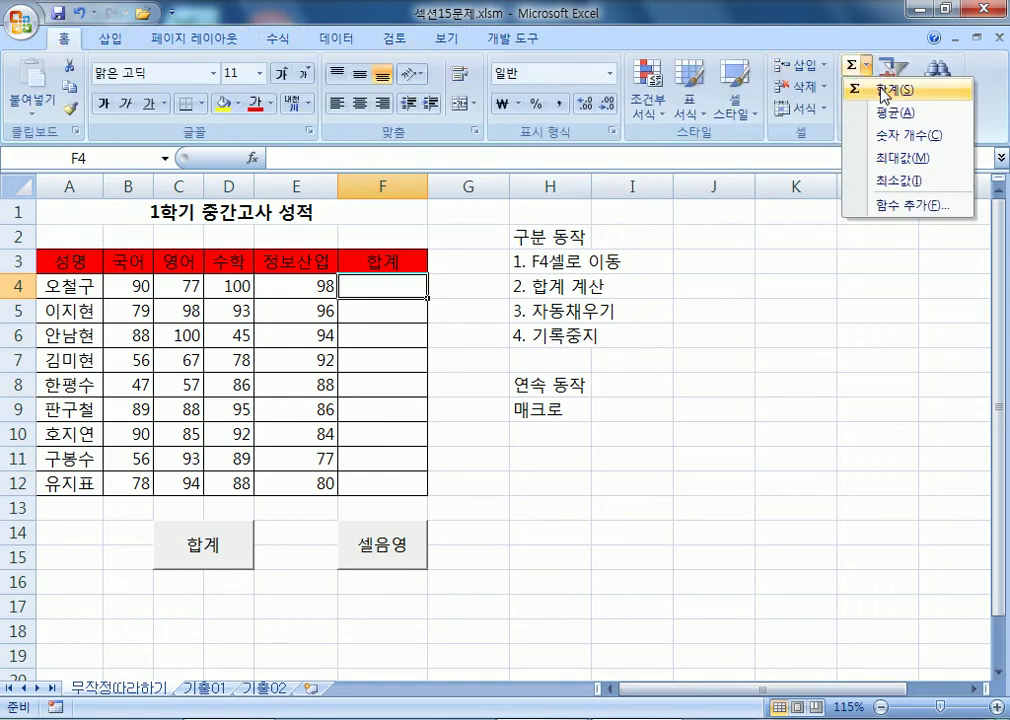
left_click(276, 38)
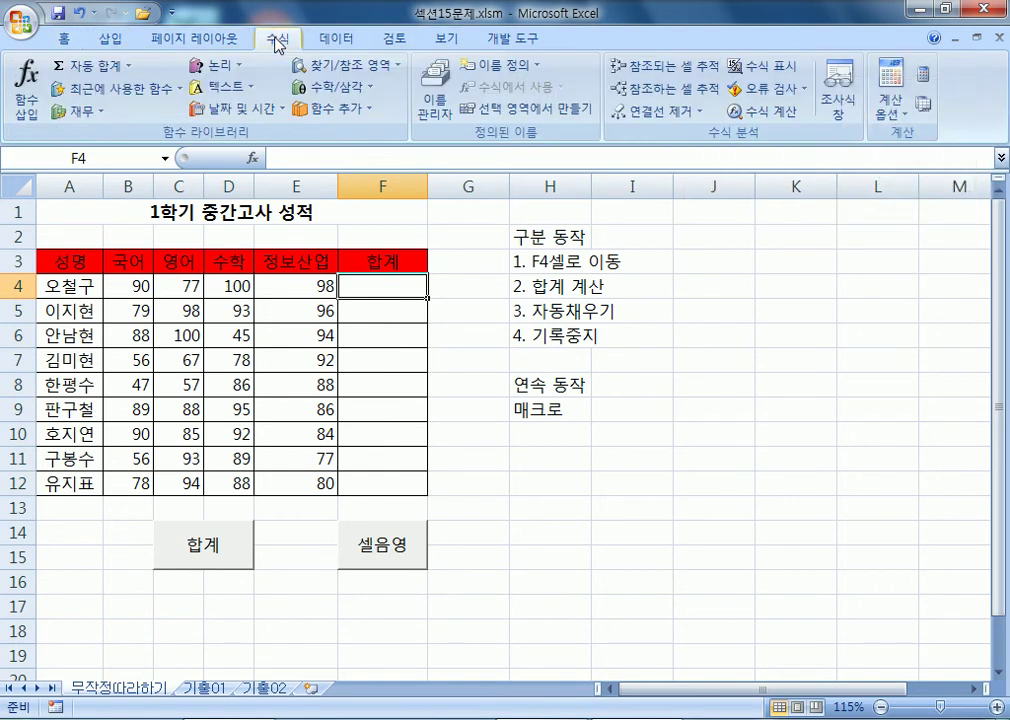
left_click(82, 68)
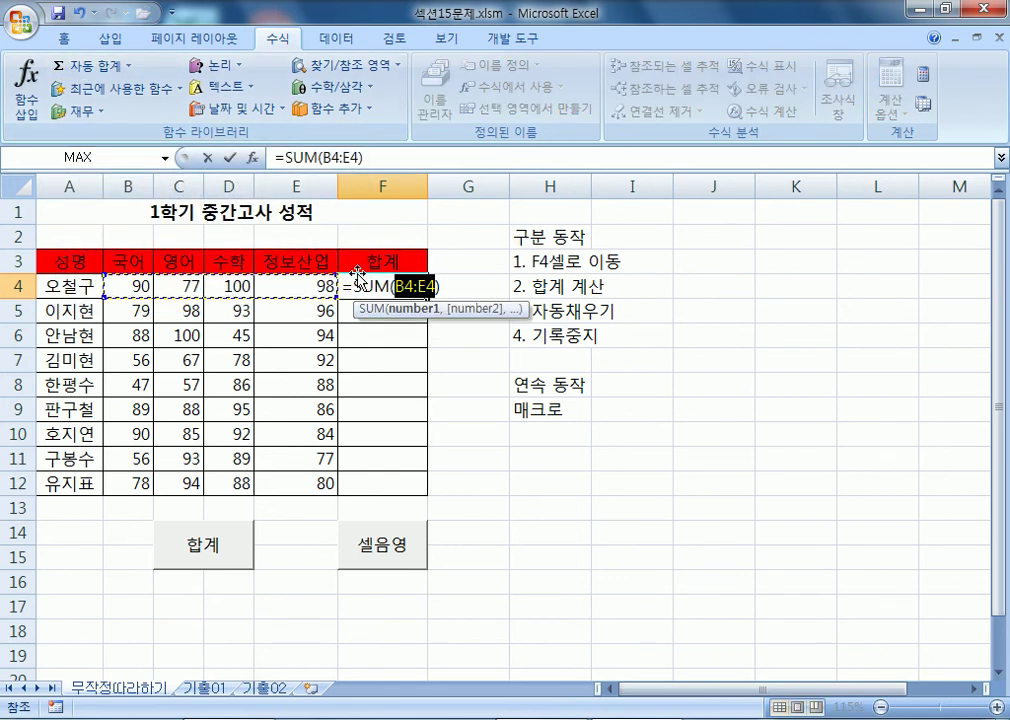
key("Return")
left_click(418, 287)
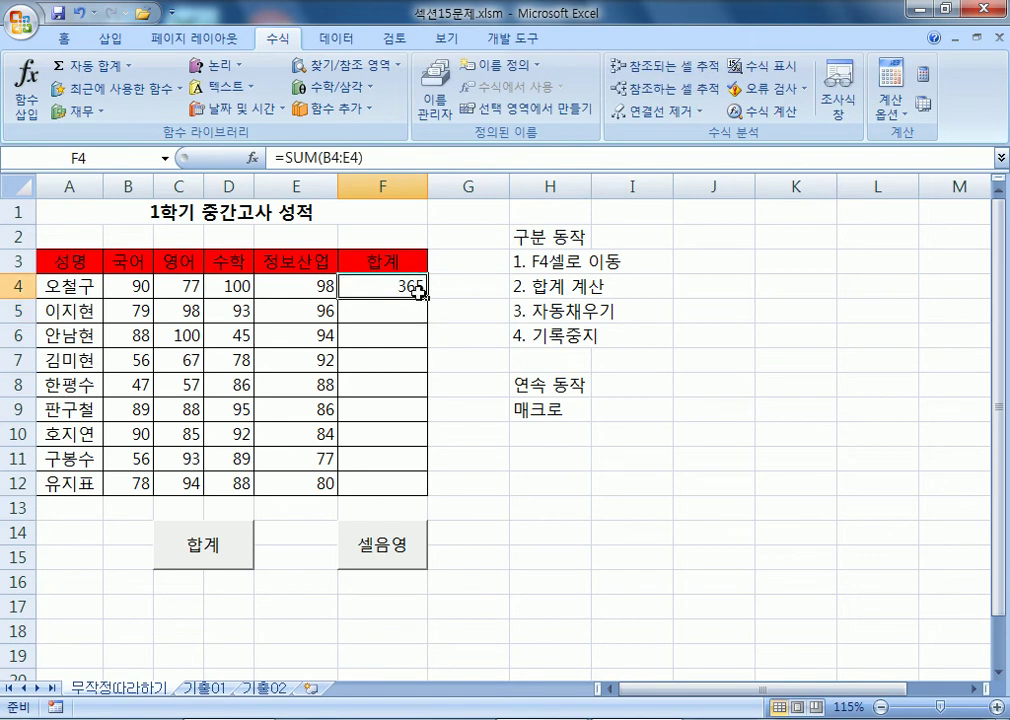
left_click_drag(427, 289, 412, 490)
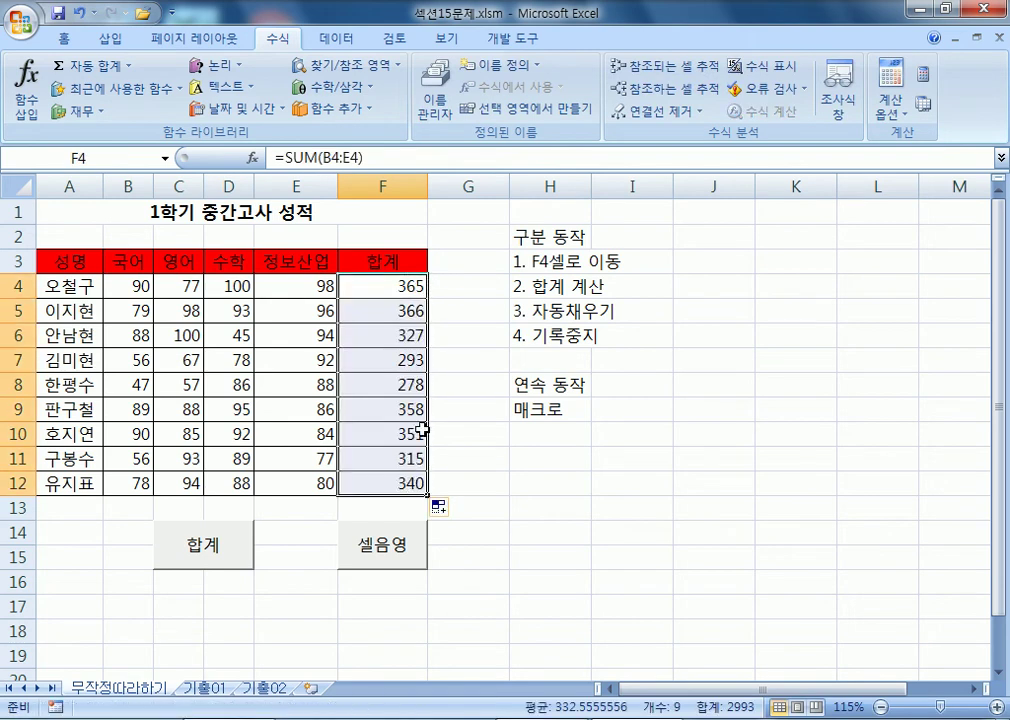
Clear the totals and recalculate them all at once by applying AutoSum to the range B4:F12.
key("Delete")
left_click_drag(138, 287, 412, 487)
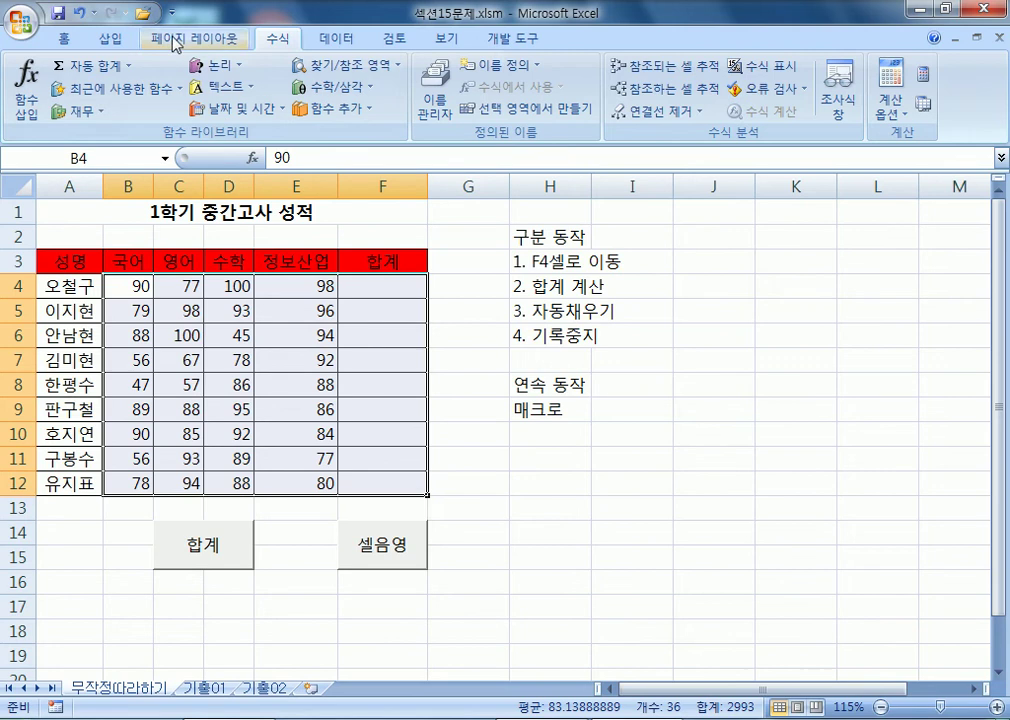
left_click(84, 70)
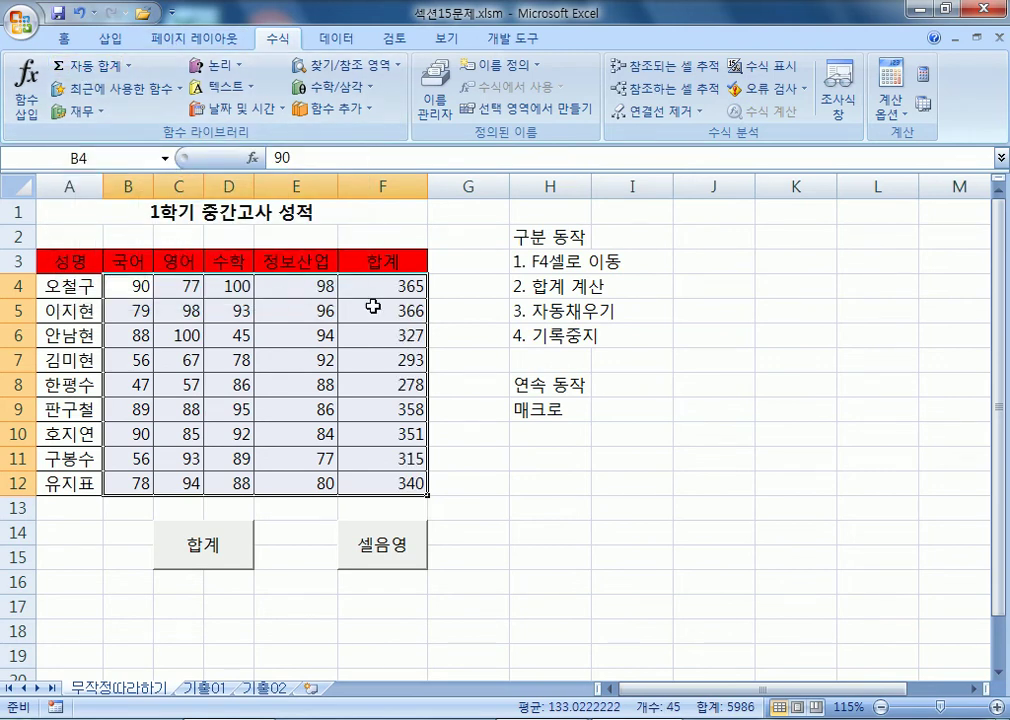
Clear the totals in F4:F12 again and refill them by running the macro from the 합계 button.
left_click_drag(388, 284, 405, 484)
key("Delete")
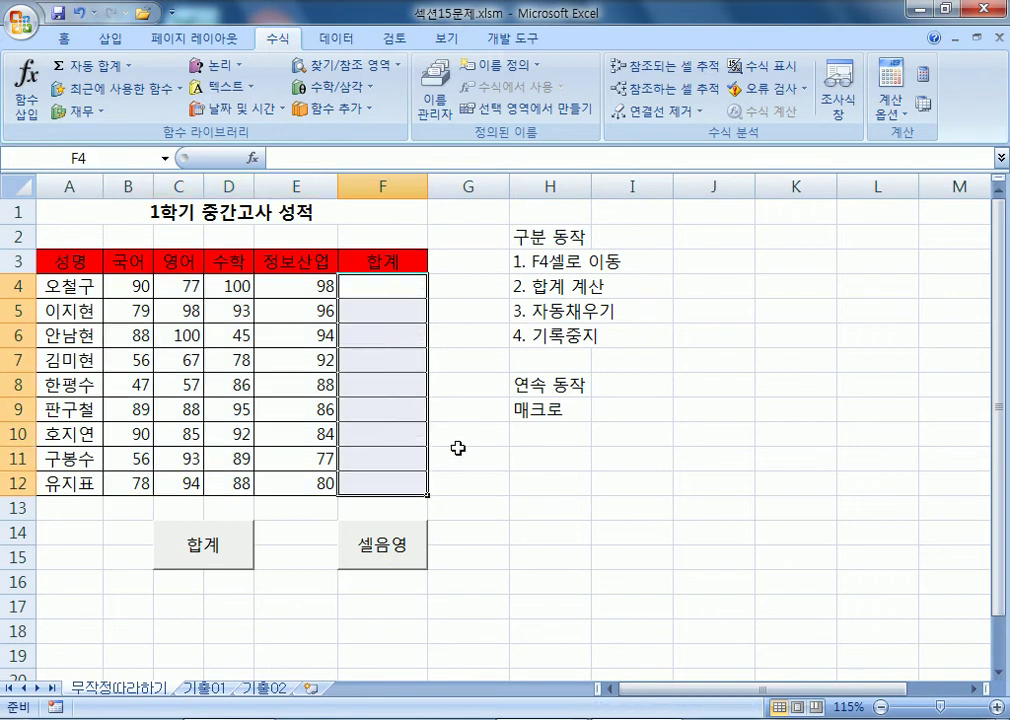
left_click(388, 286)
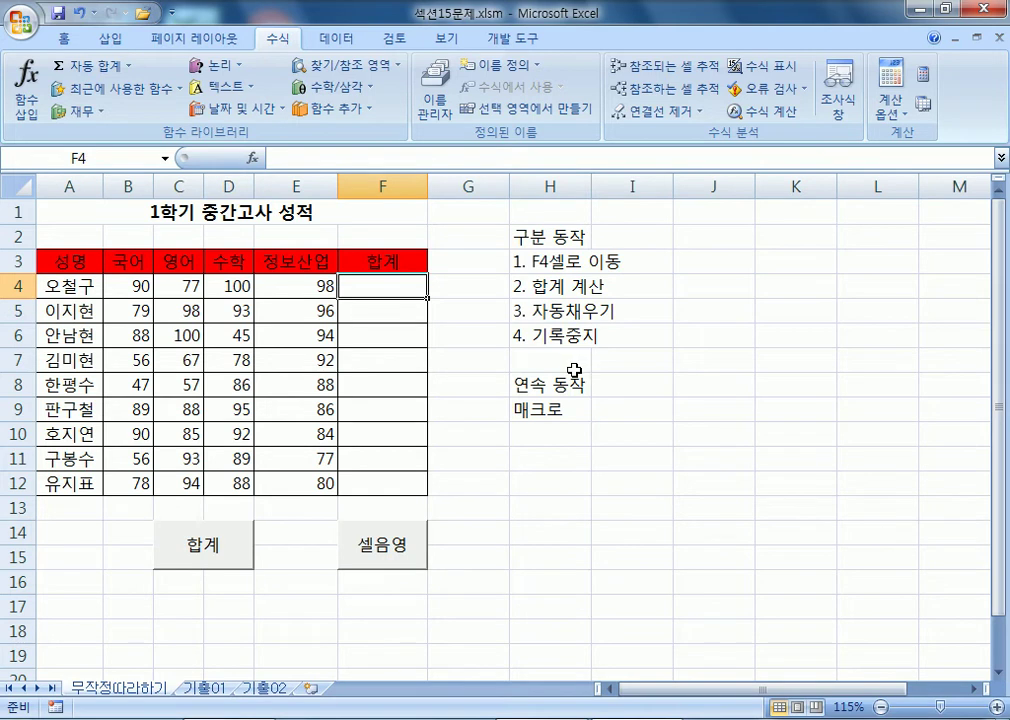
left_click(230, 546)
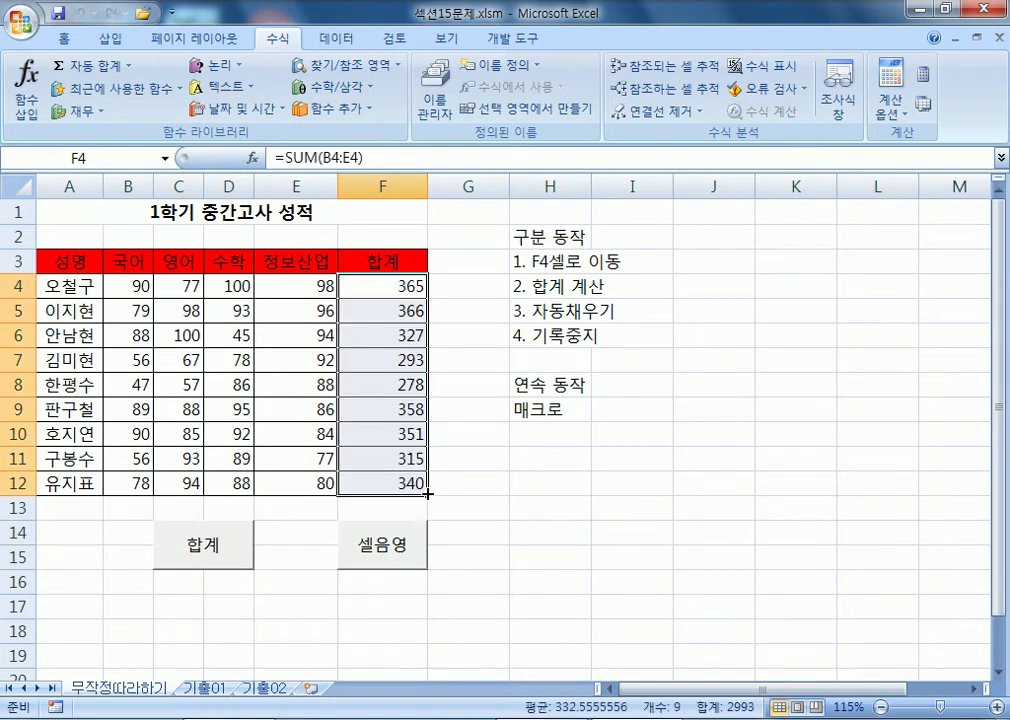
Open the 합계 button's label for text editing, select its text and leave the edit.
left_click(508, 38)
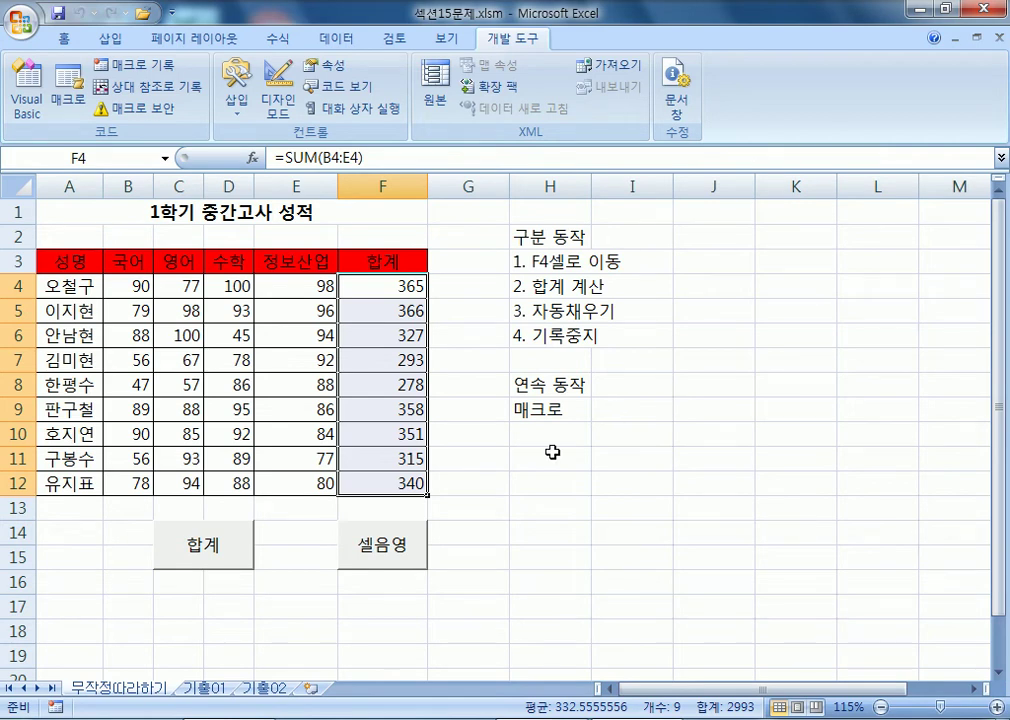
scroll(148, 588, "down", 2)
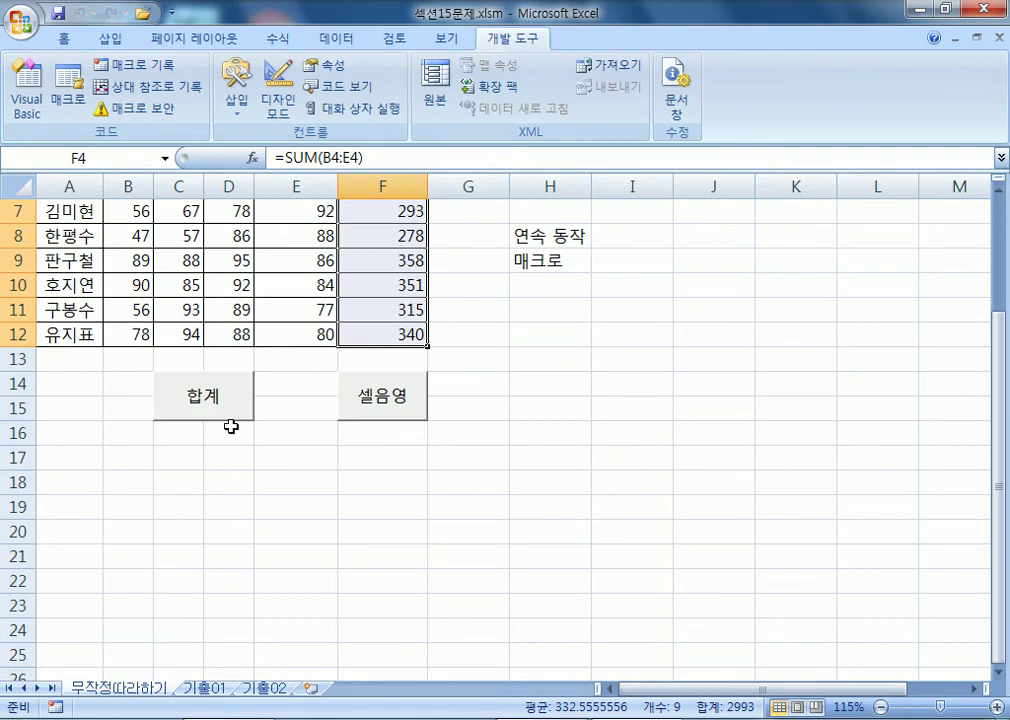
right_click(240, 418)
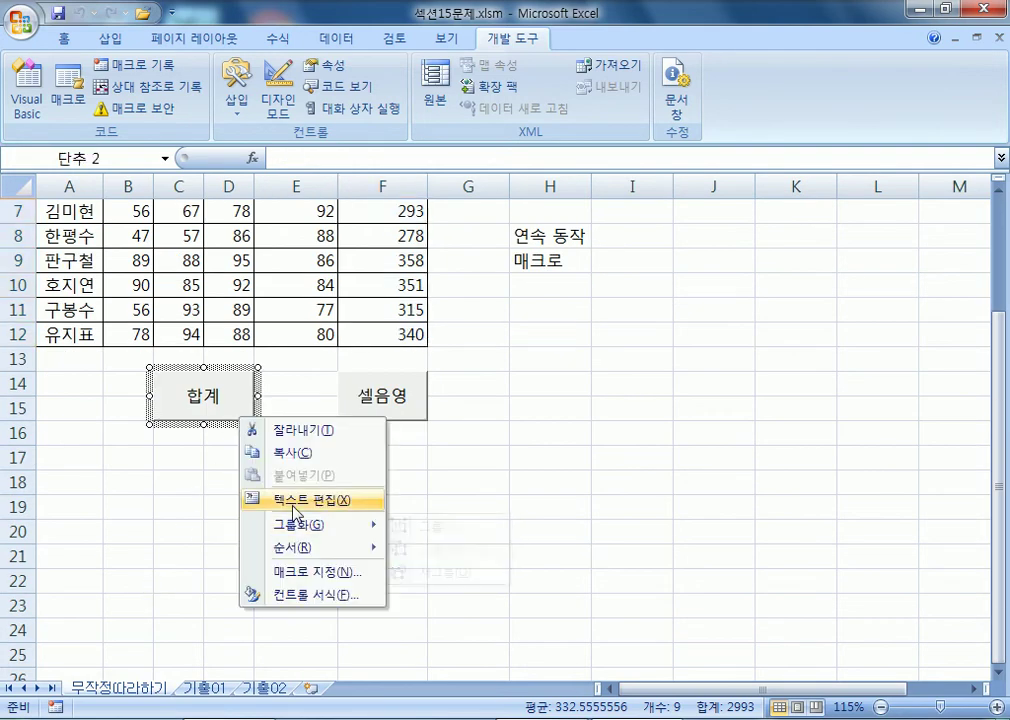
left_click(300, 500)
left_click_drag(157, 396, 245, 400)
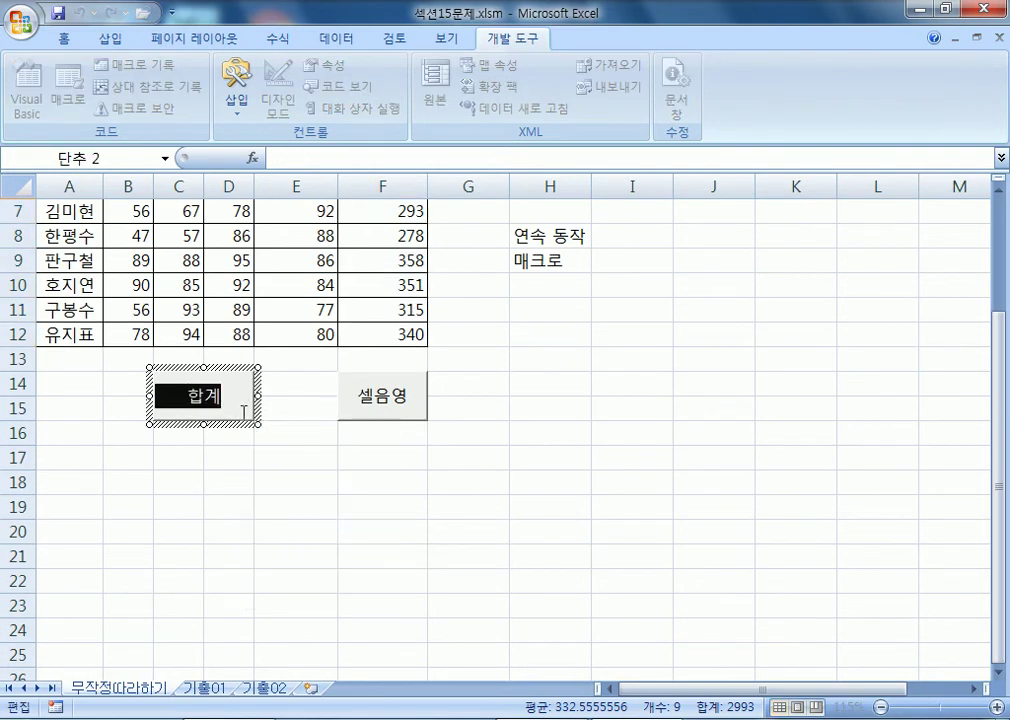
left_click(240, 422)
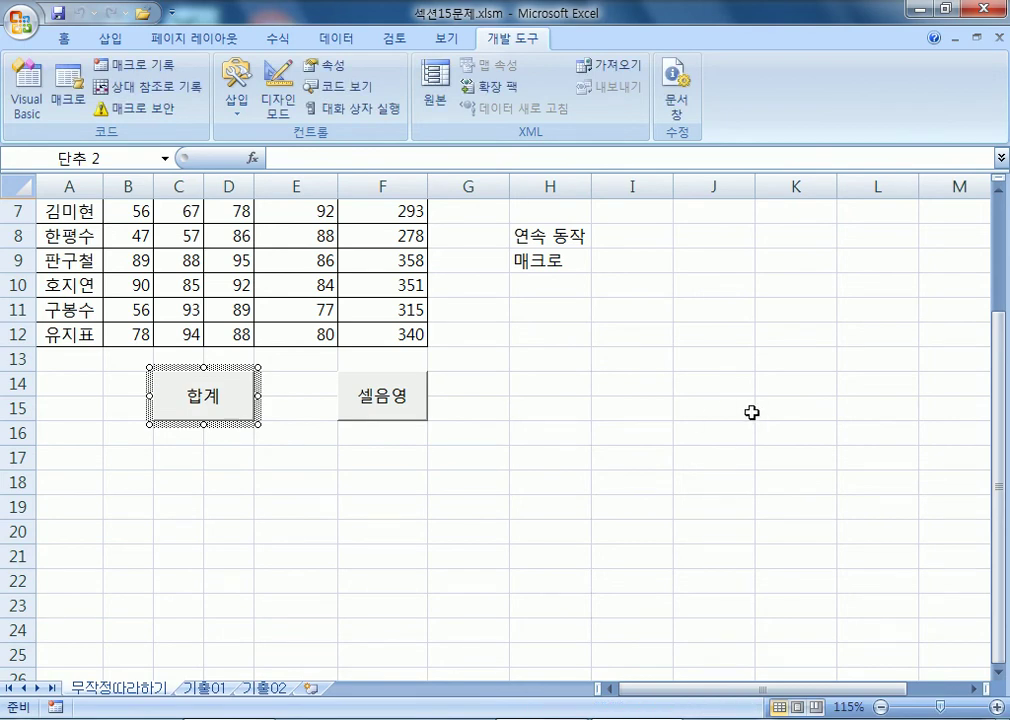
left_click(633, 388)
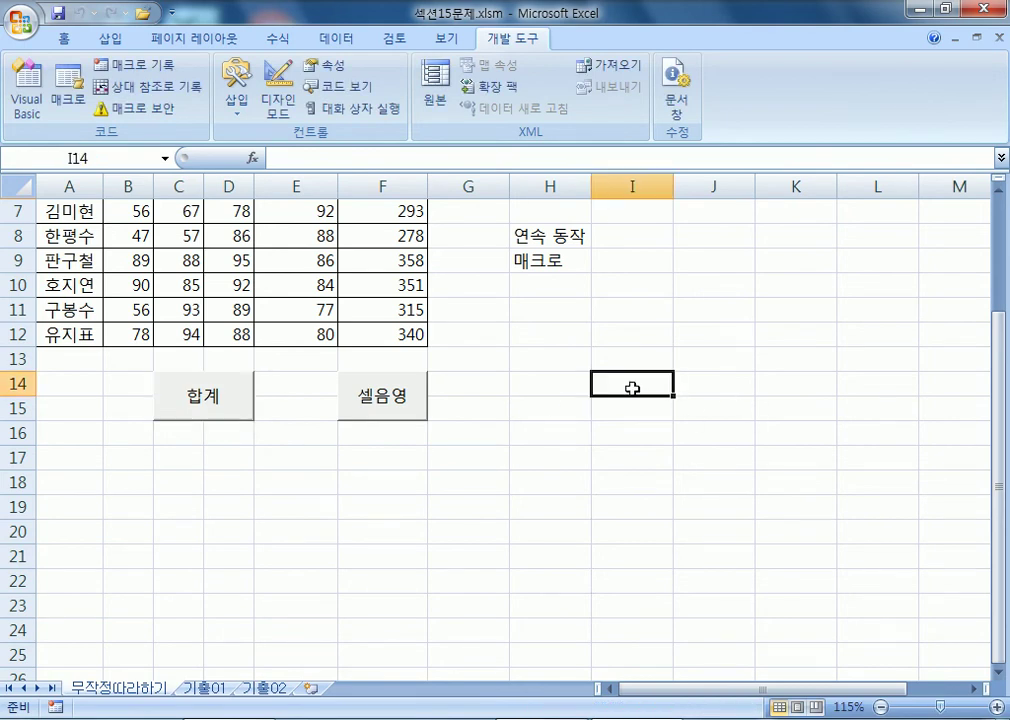
Insert a form button over about I10:J11 without assigning a macro to it.
left_click(236, 85)
left_click(228, 153)
left_click_drag(591, 275, 752, 325)
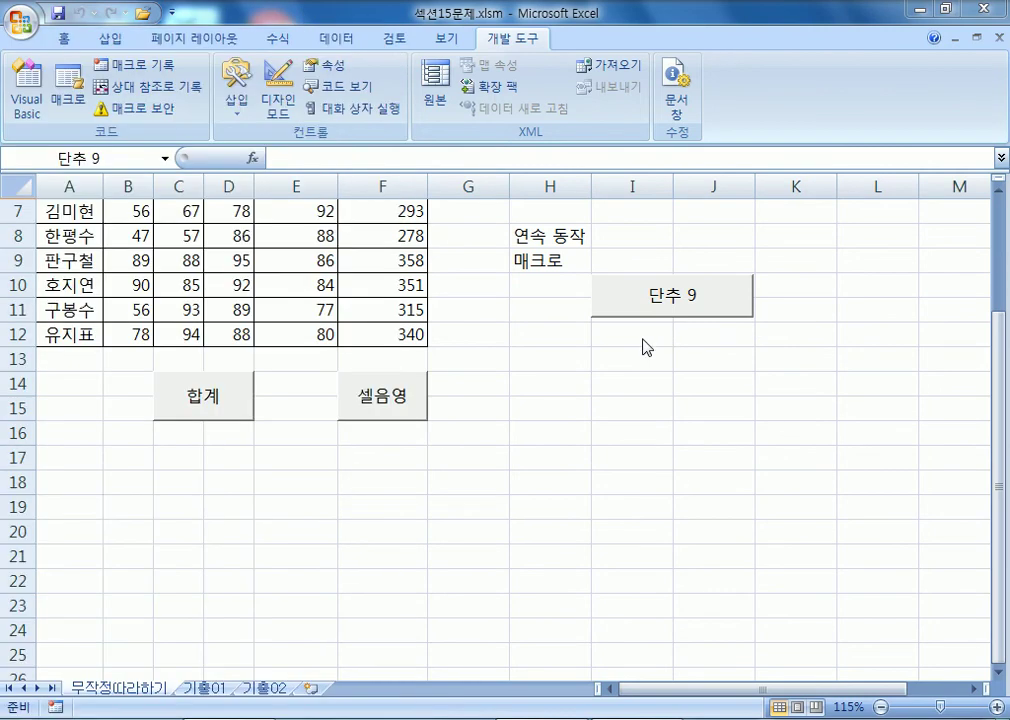
key("Escape")
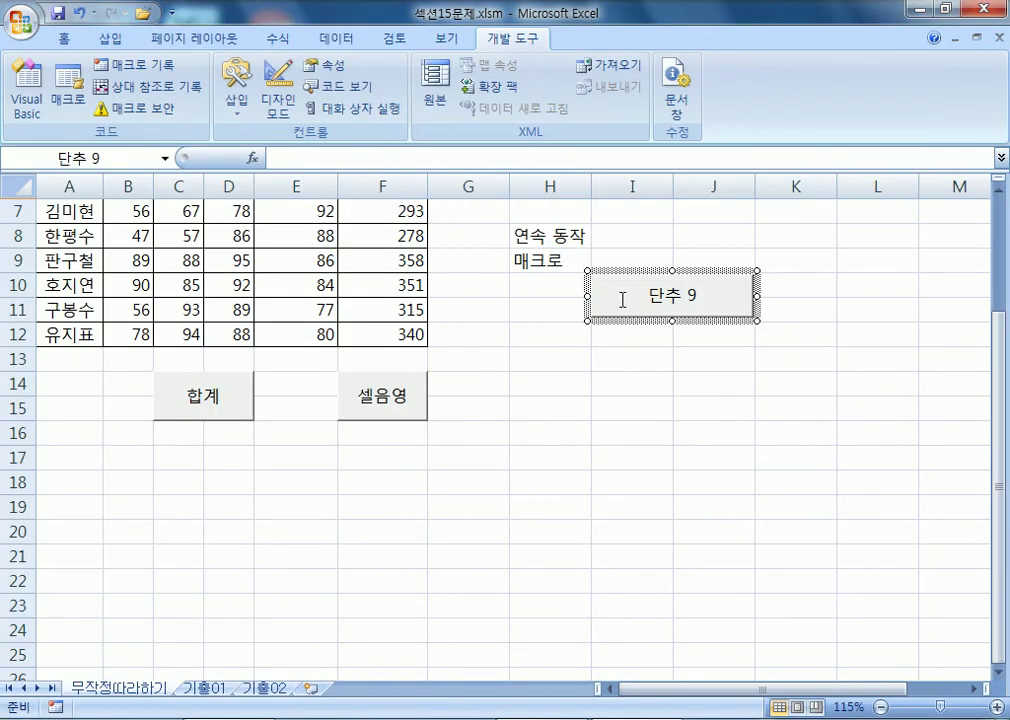
Label the new form button 덧셈.
left_click(633, 360)
left_click(633, 298)
key("ctrl+a")
type("덧셈")
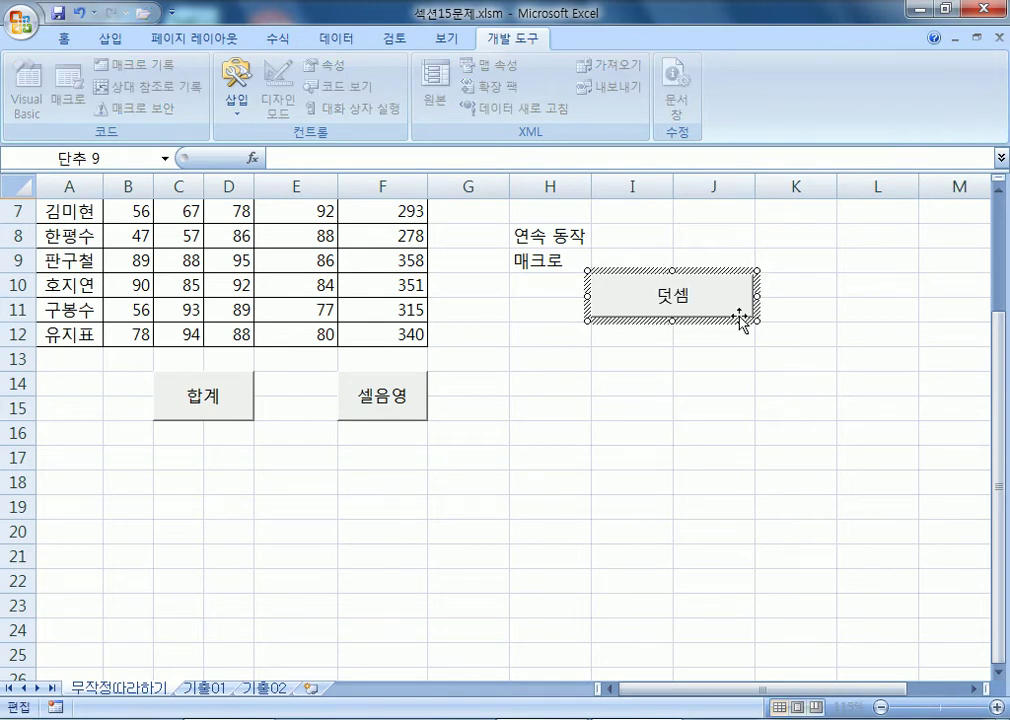
left_click(643, 380)
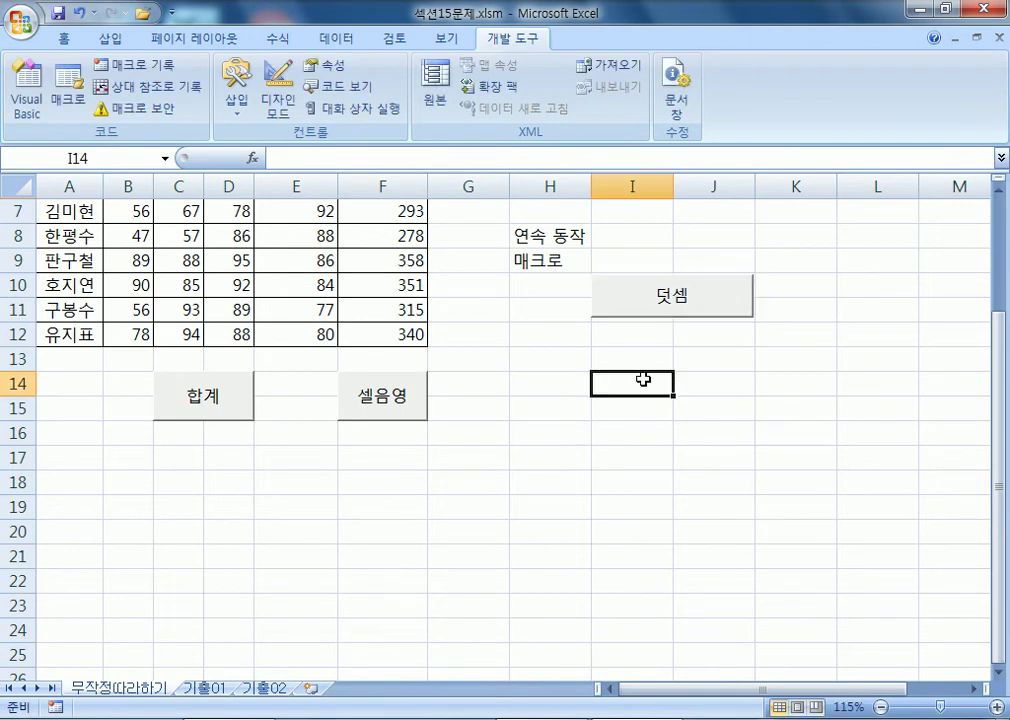
Start assigning a newly recorded macro named 덧셈 to the 덧셈 button, and cancel the recording.
right_click(631, 305)
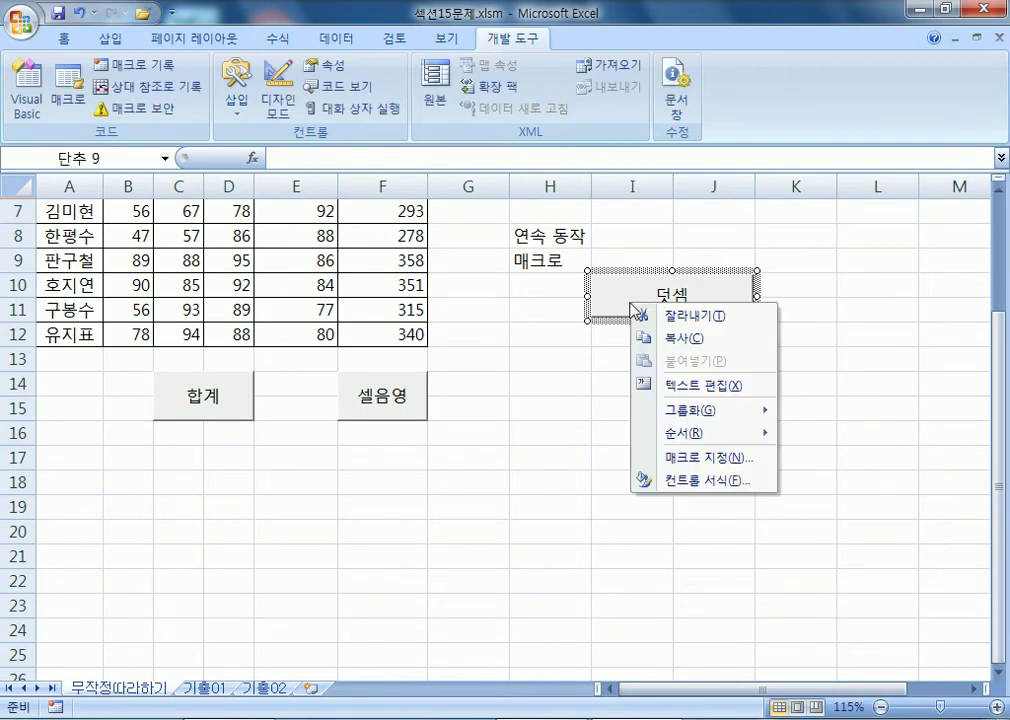
left_click(701, 458)
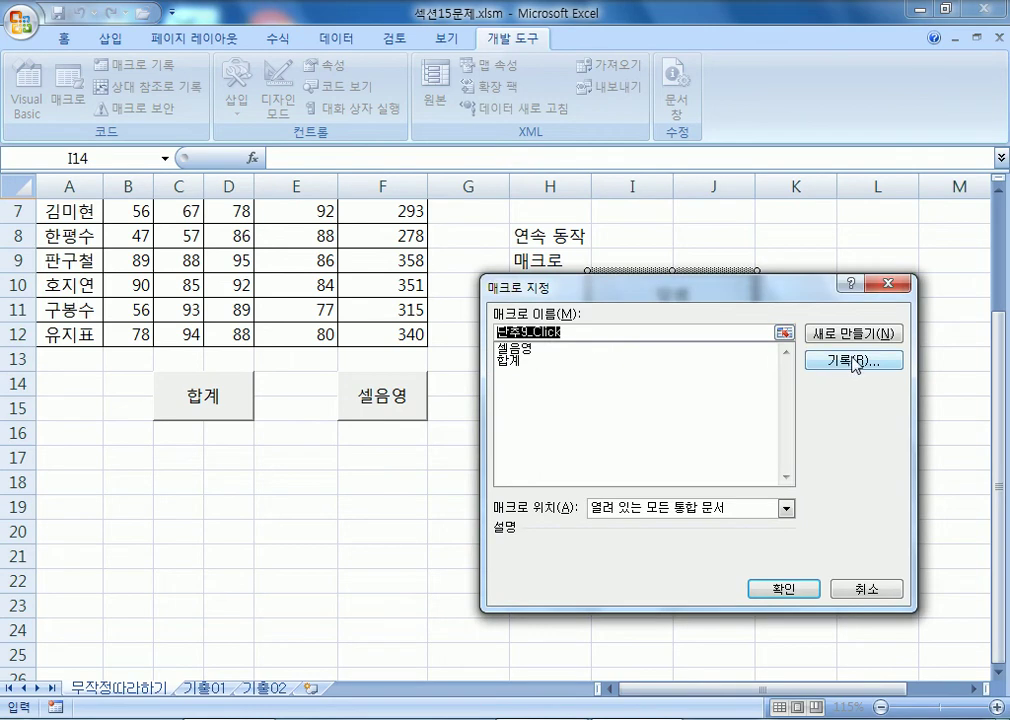
type("덧셈")
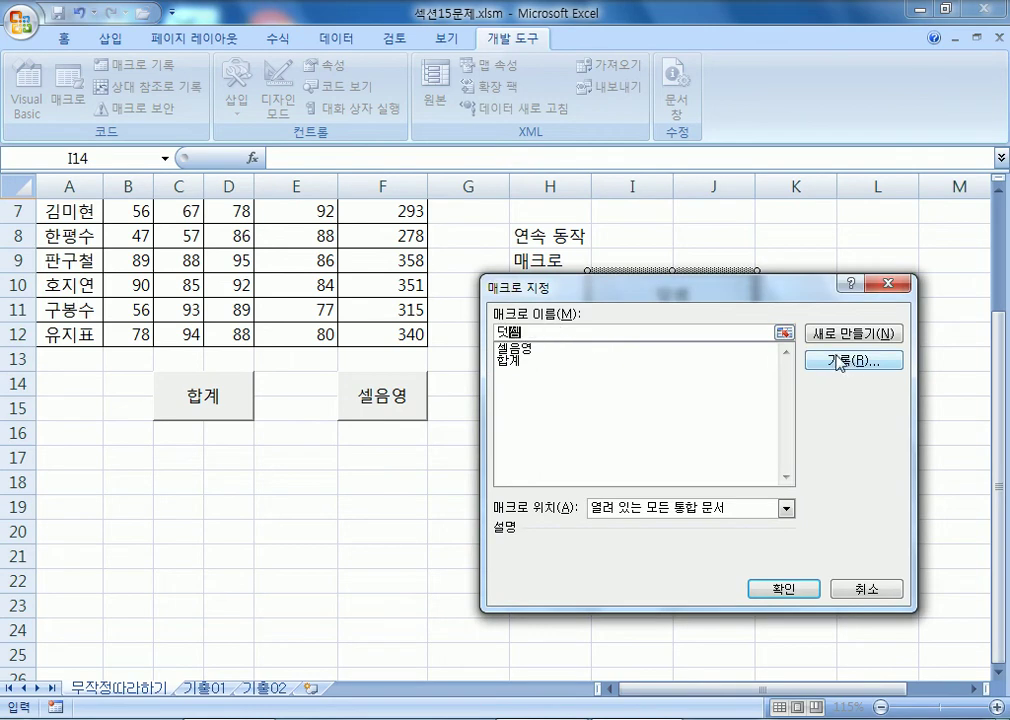
left_click(820, 362)
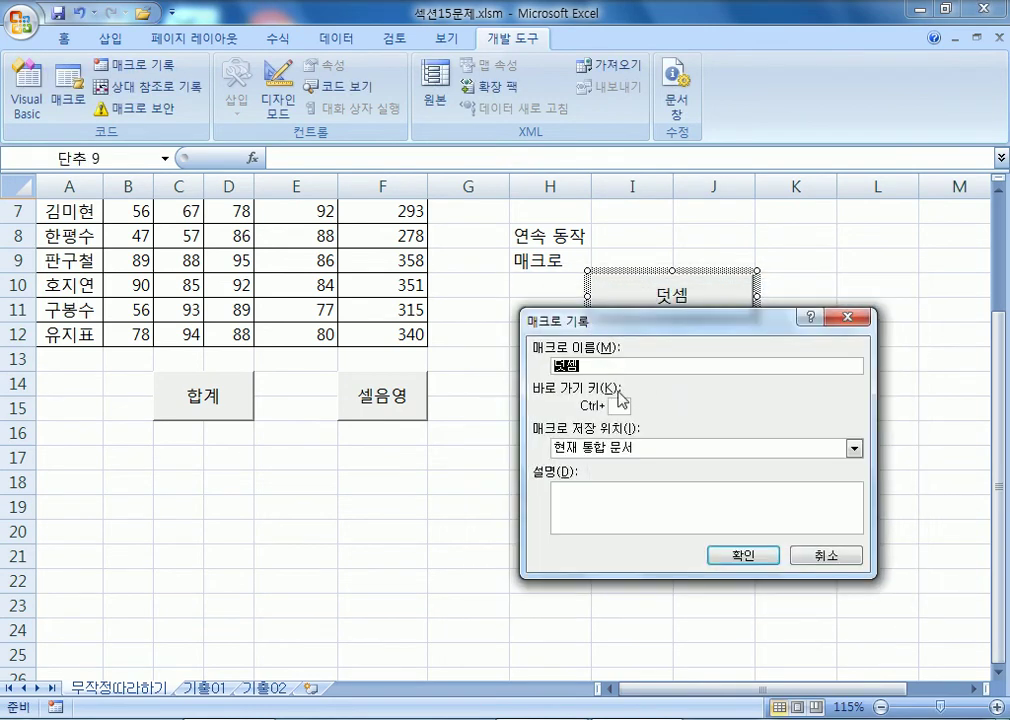
left_click(816, 557)
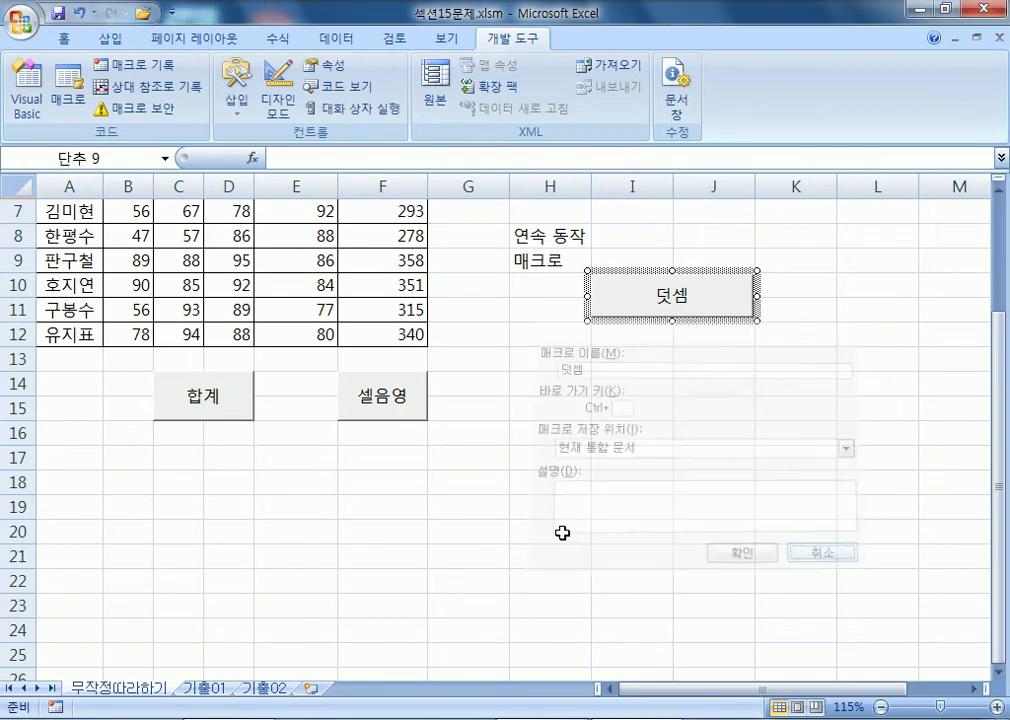
left_click(545, 530)
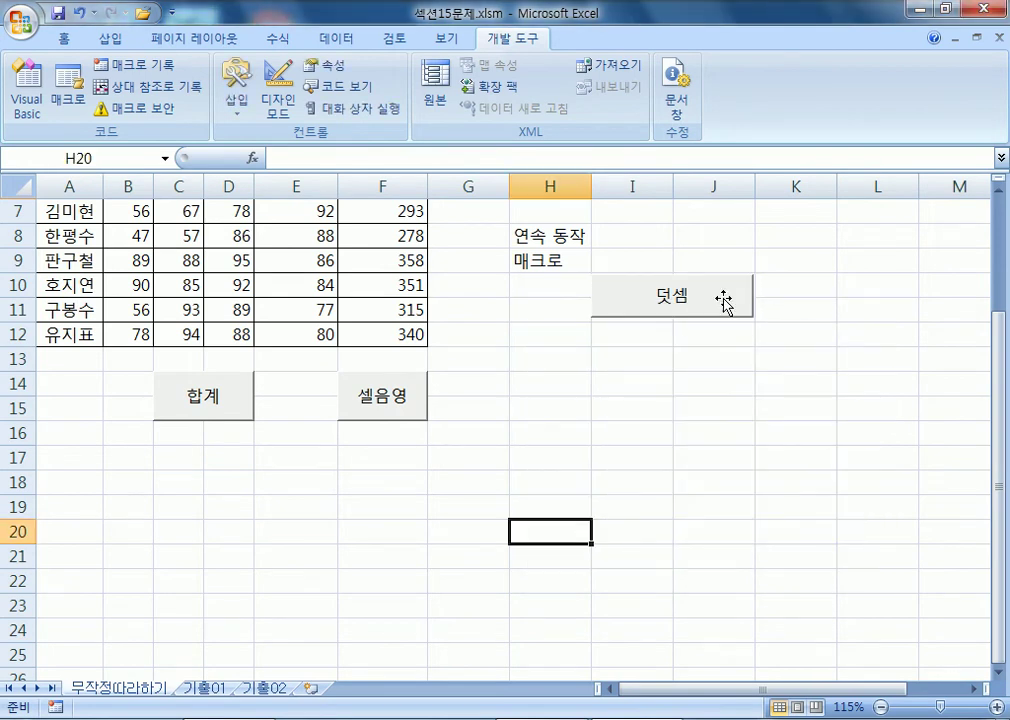
Reopen the macro assignment for the 덧셈 button, cancel it and delete the button.
right_click(613, 312)
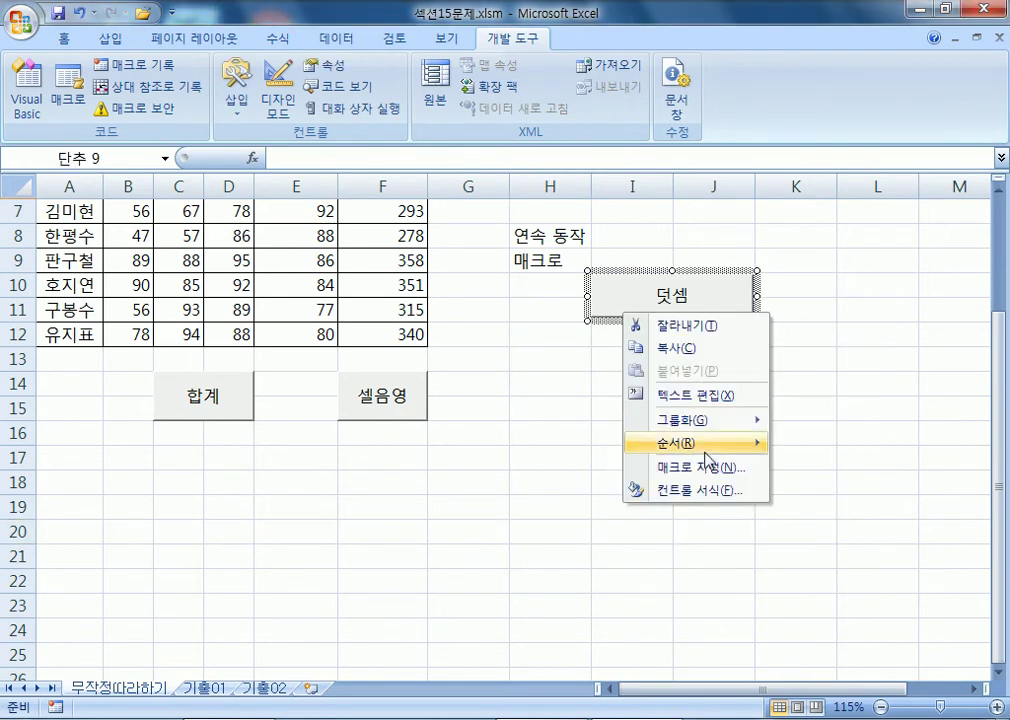
left_click(669, 467)
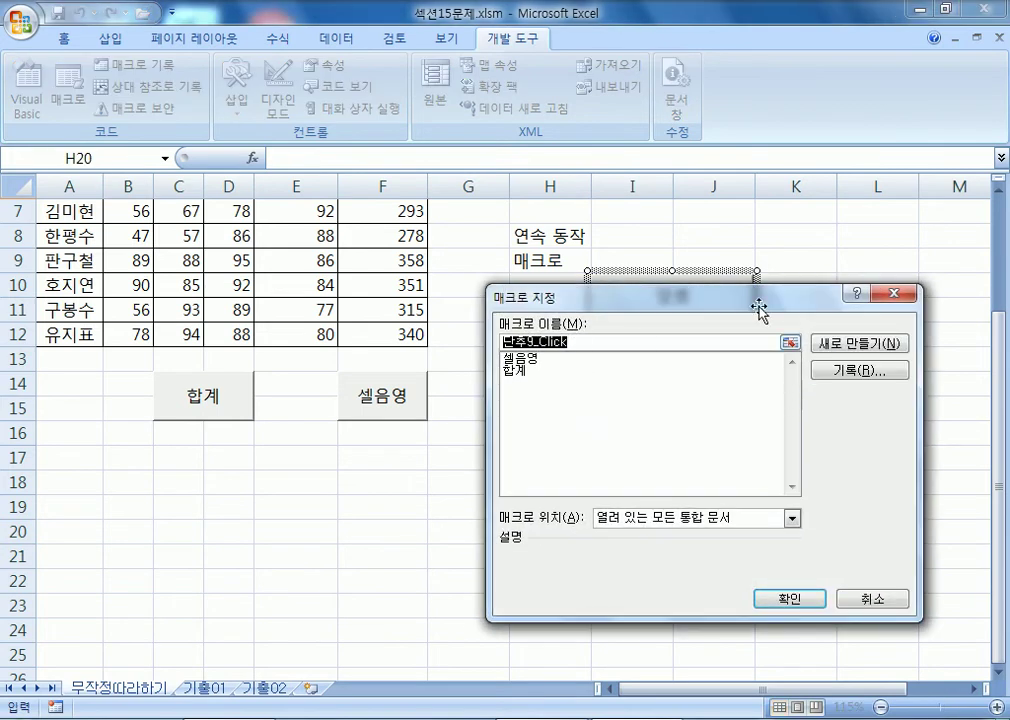
left_click(818, 344)
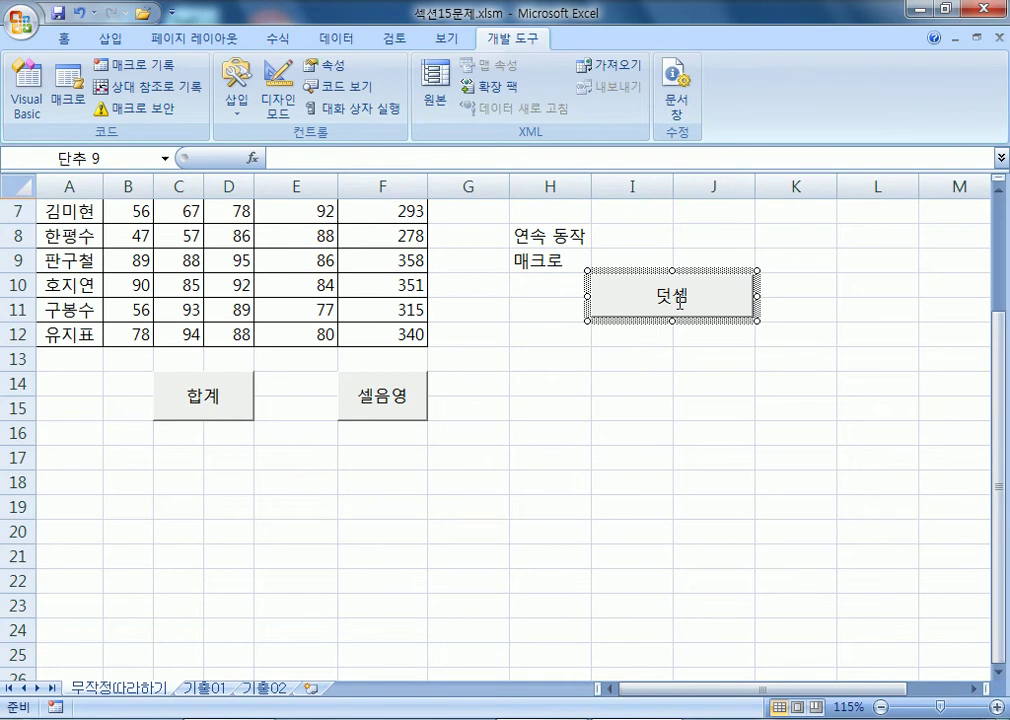
key("Escape")
left_click(642, 296, "ctrl")
key("Escape")
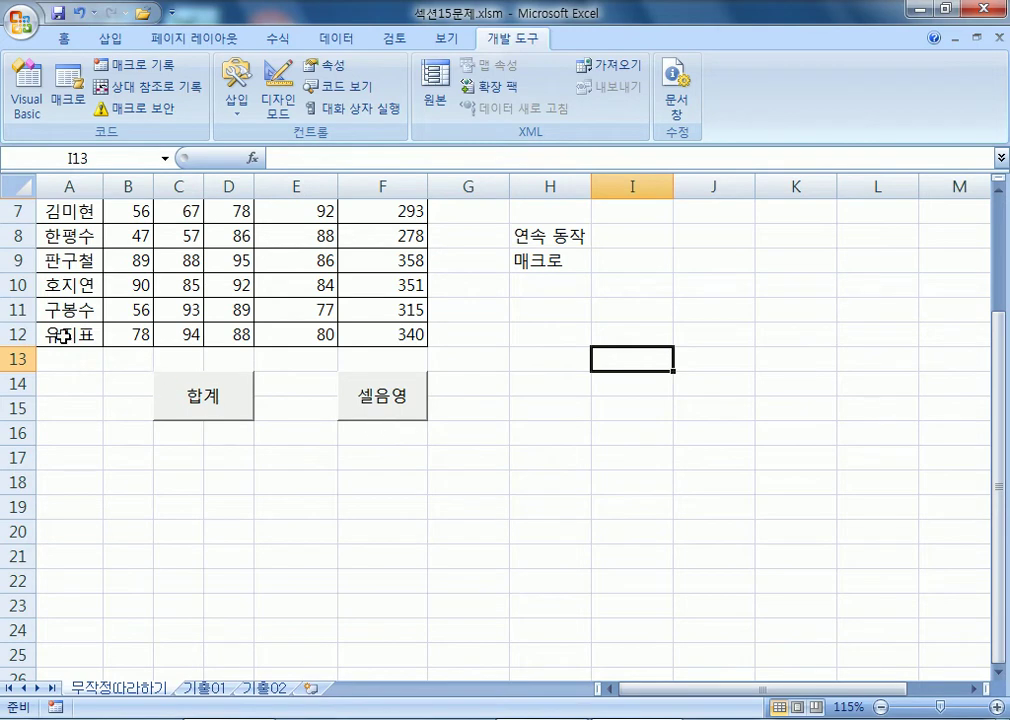
Run the total and header shading macros from the 합계 and 셀음영 buttons.
left_click(147, 541)
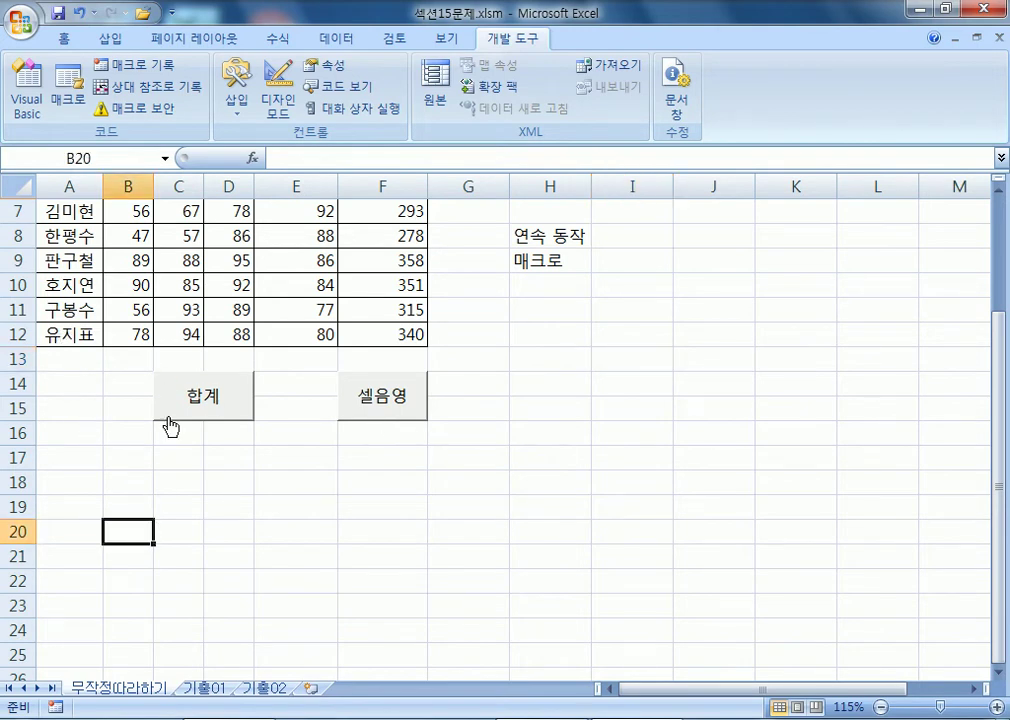
left_click(230, 401)
left_click(392, 546)
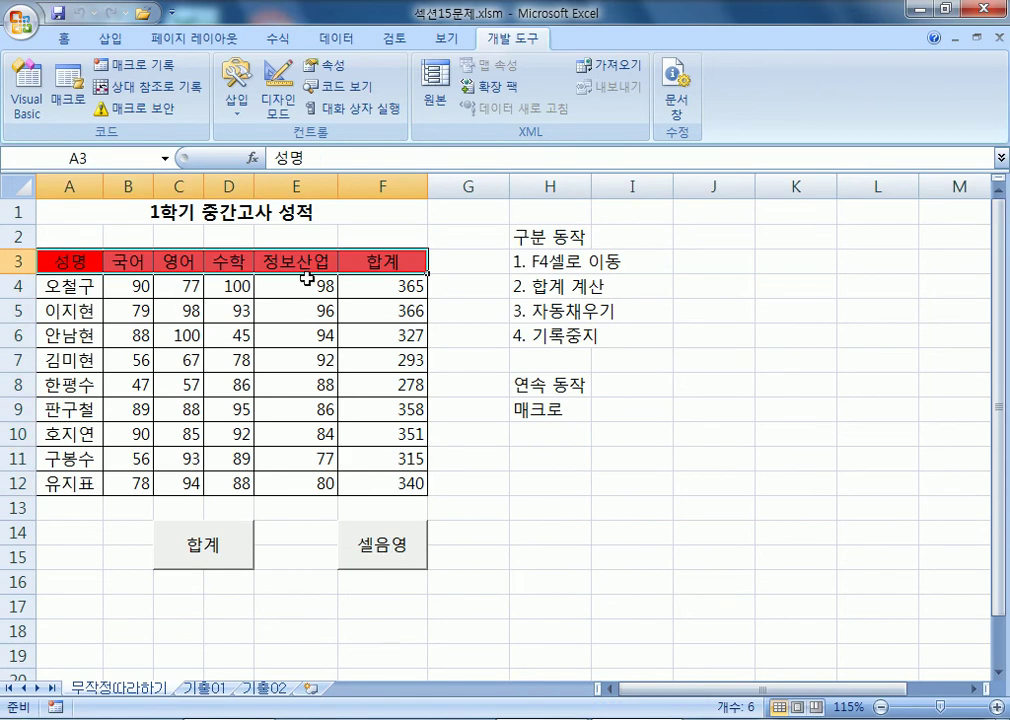
Fill the header cells A3:F3 yellow and run the header shading macro from the 셀음영 button.
left_click(60, 37)
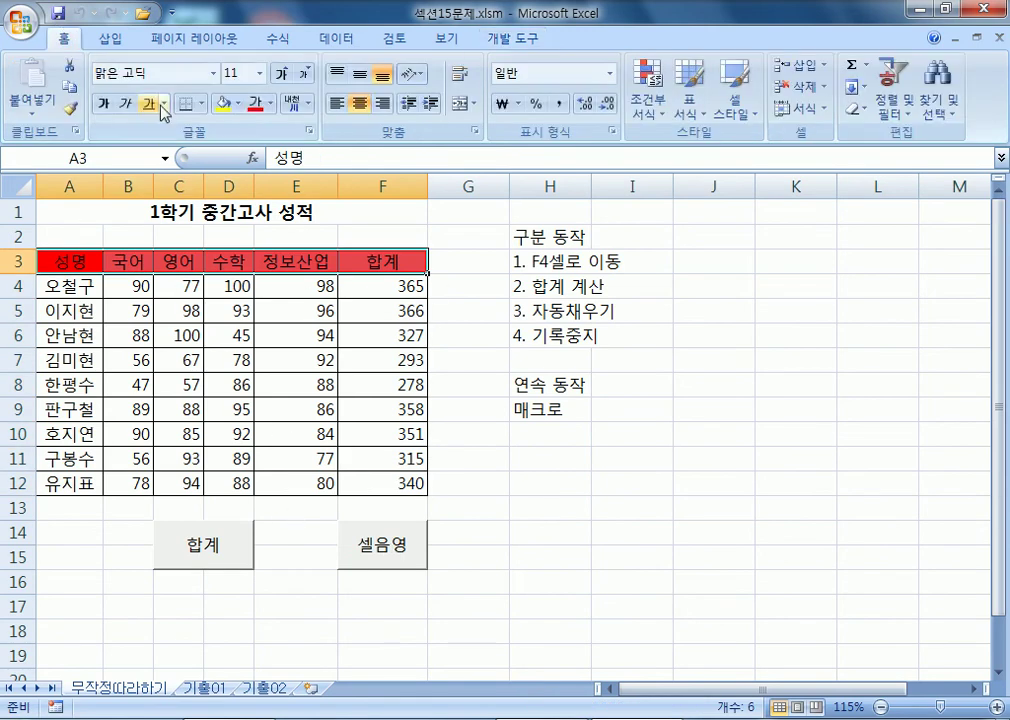
left_click(225, 105)
left_click(487, 564)
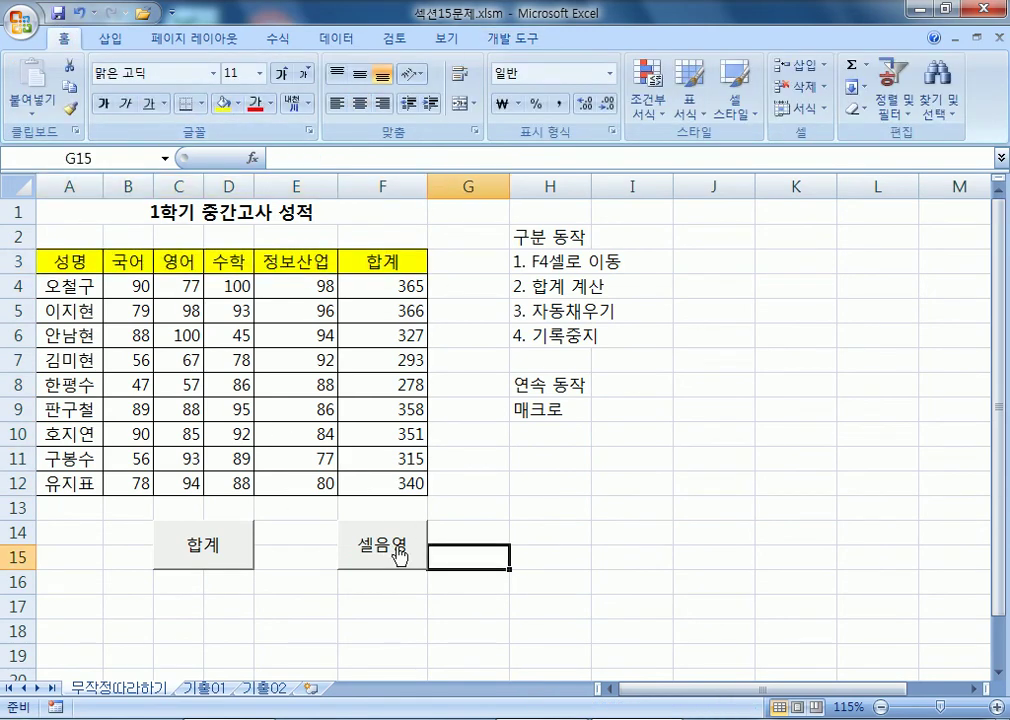
left_click(397, 555)
left_click(209, 206)
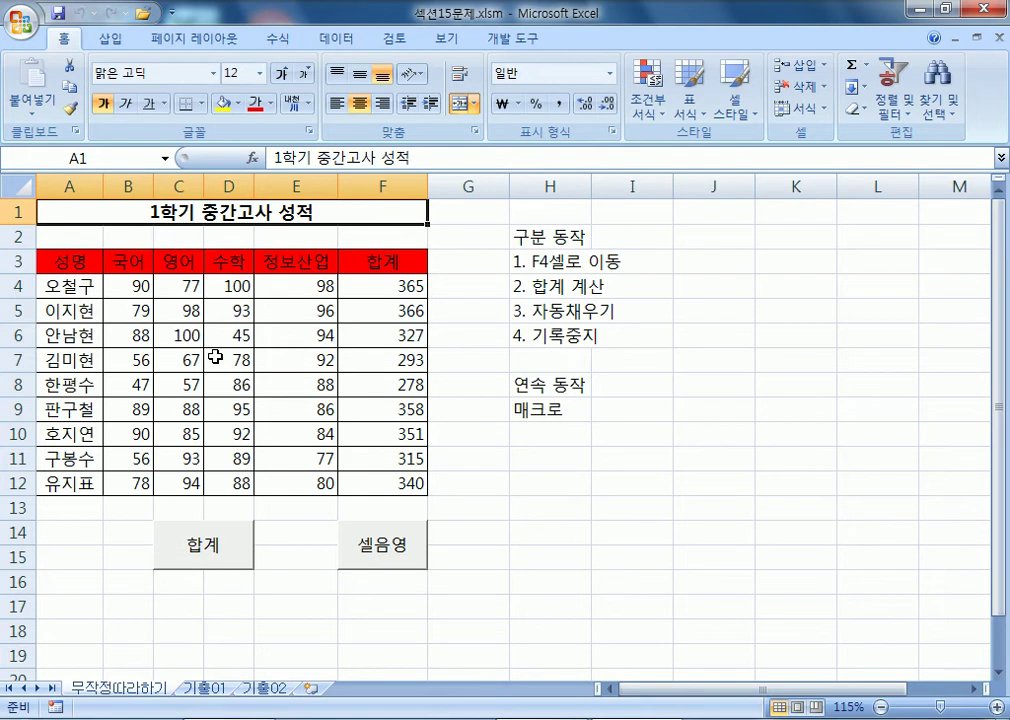
left_click(24, 20)
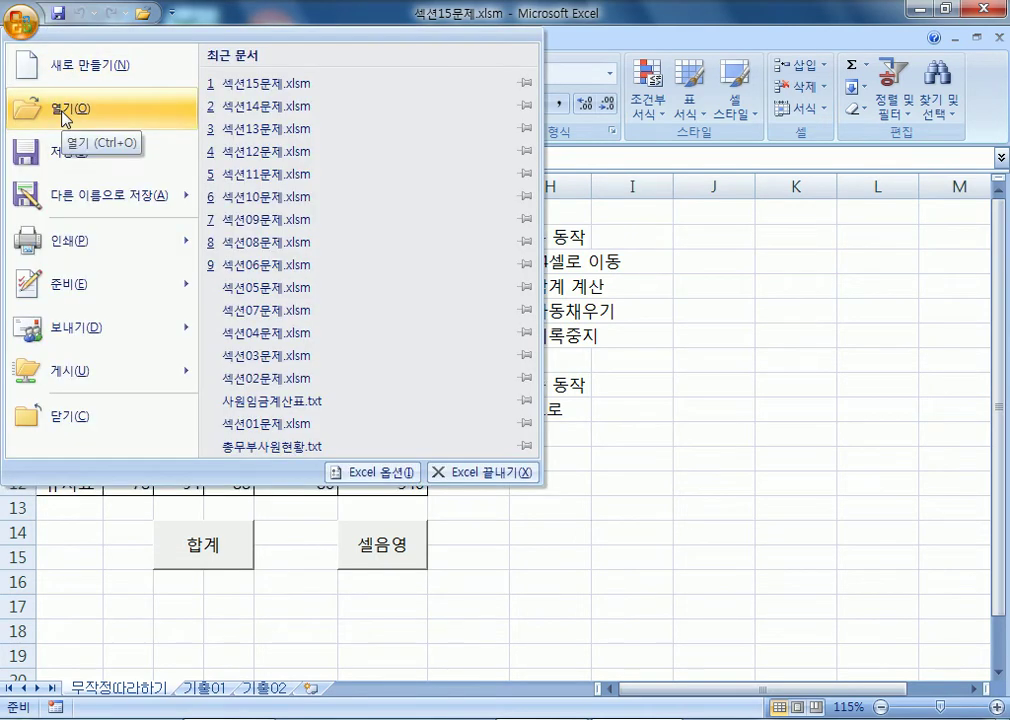
left_click(668, 369)
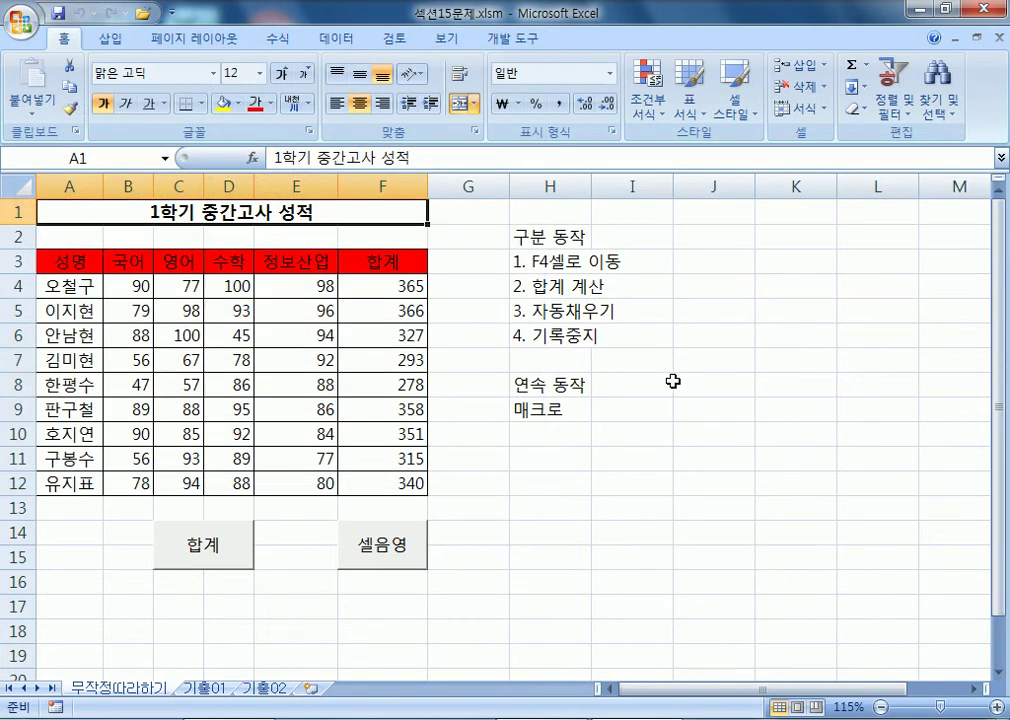
left_click(672, 383)
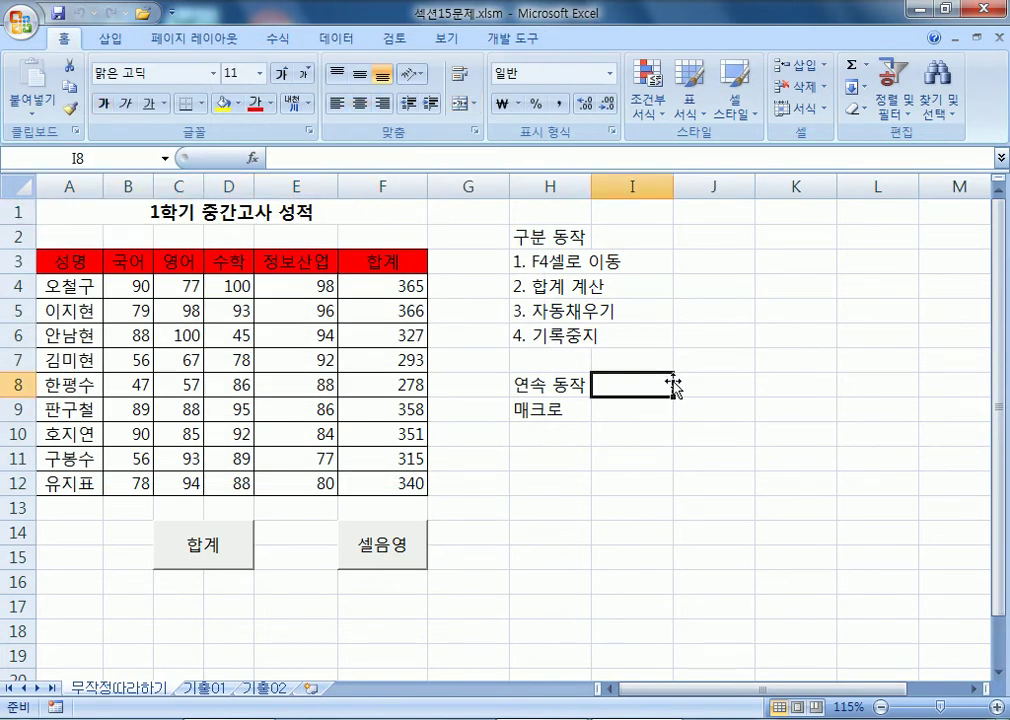
Open the workbook 섹션15정답.xlsm from the 01 섹션 folder.
left_click(22, 22)
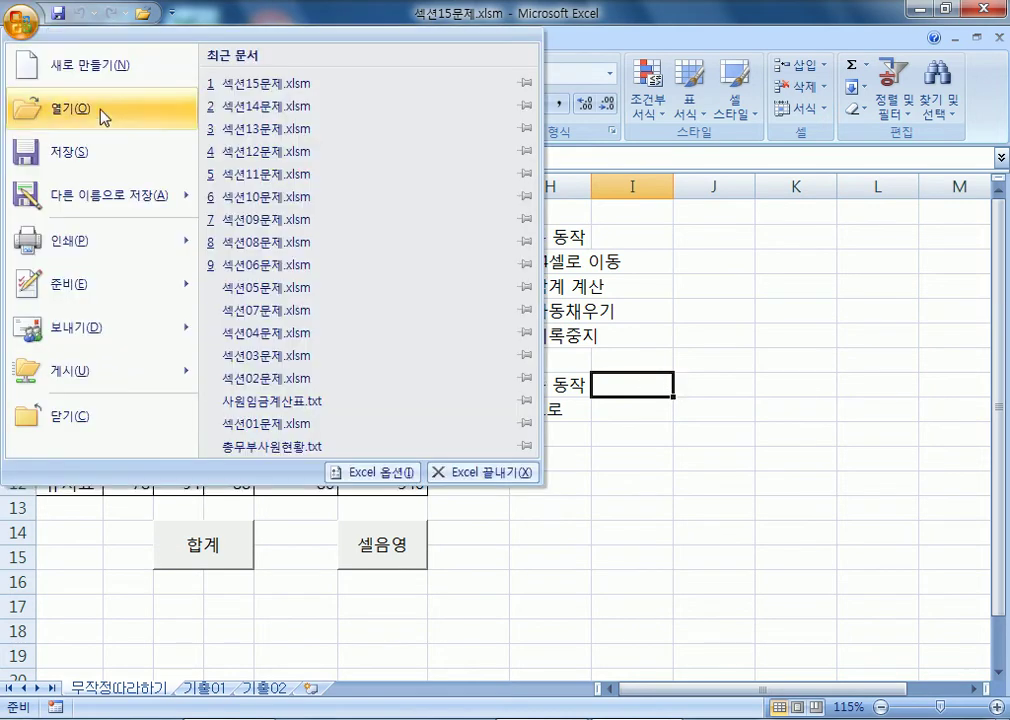
left_click(96, 122)
left_click_drag(640, 196, 656, 341)
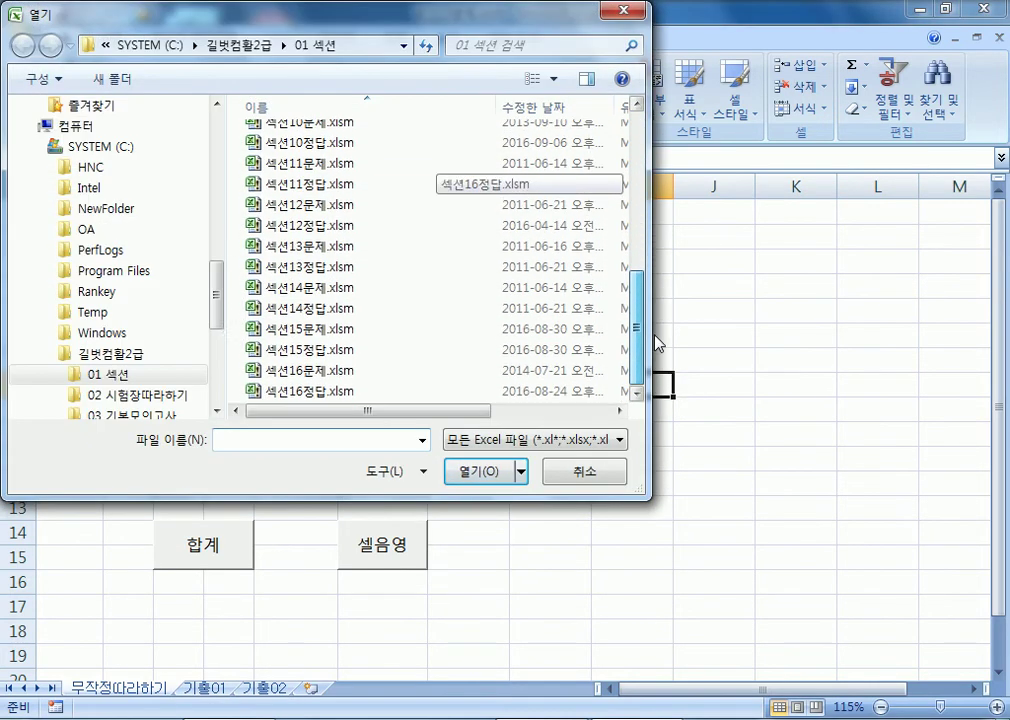
left_click(291, 330)
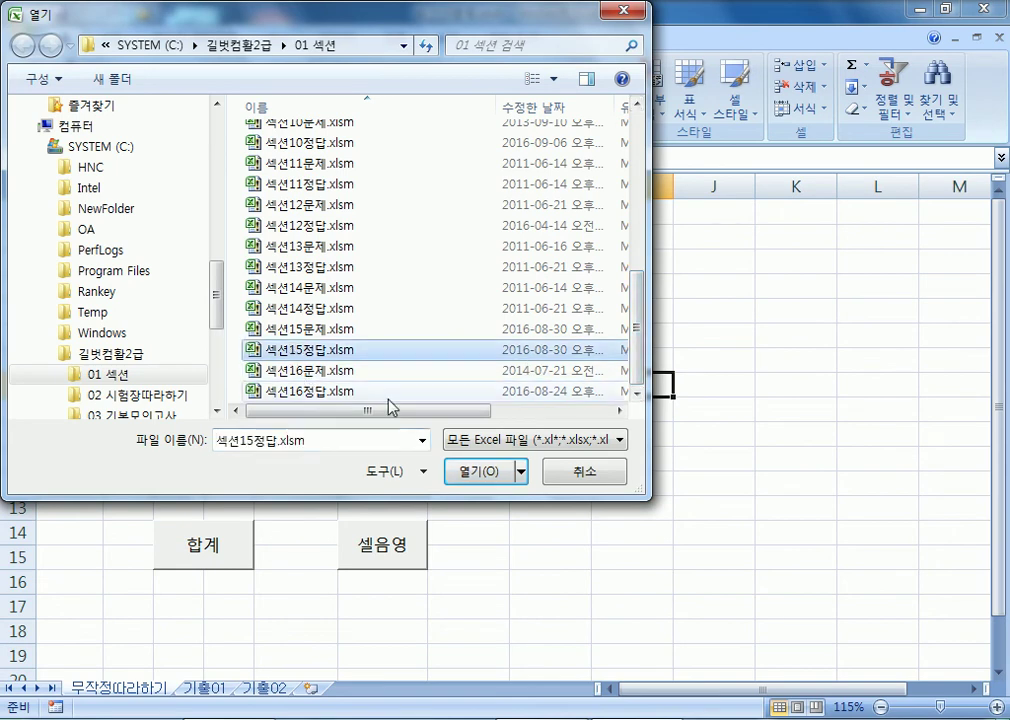
left_click(466, 471)
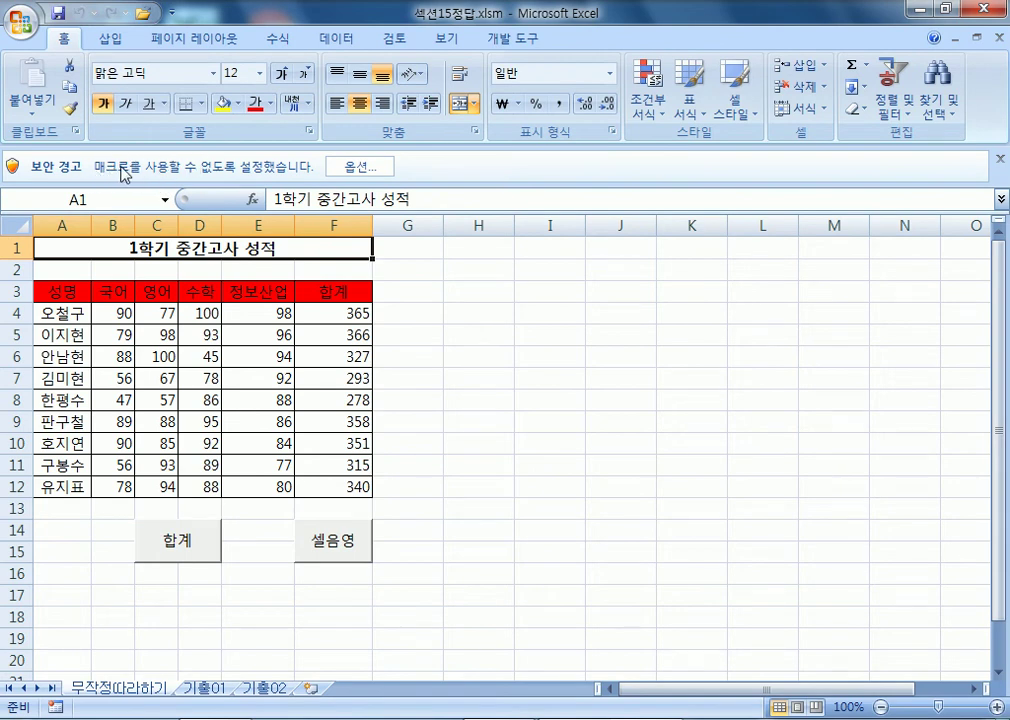
Allow the blocked macros in 섹션15정답.xlsm with the 이 콘텐츠 사용 security option.
left_click(353, 172)
left_click(356, 402)
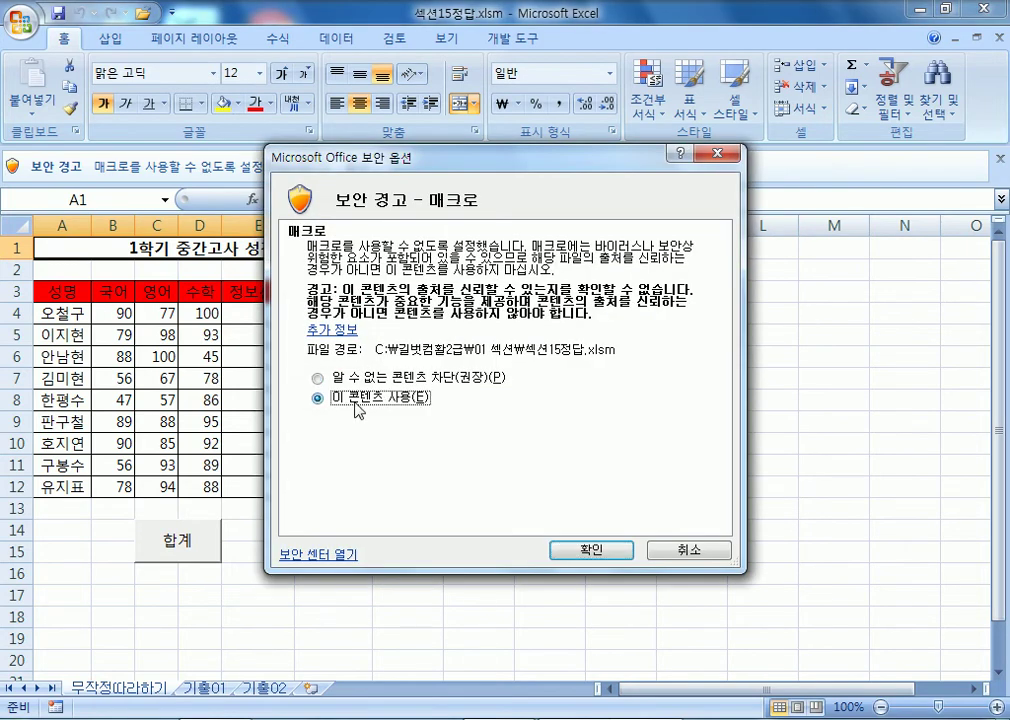
left_click_drag(359, 155, 409, 53)
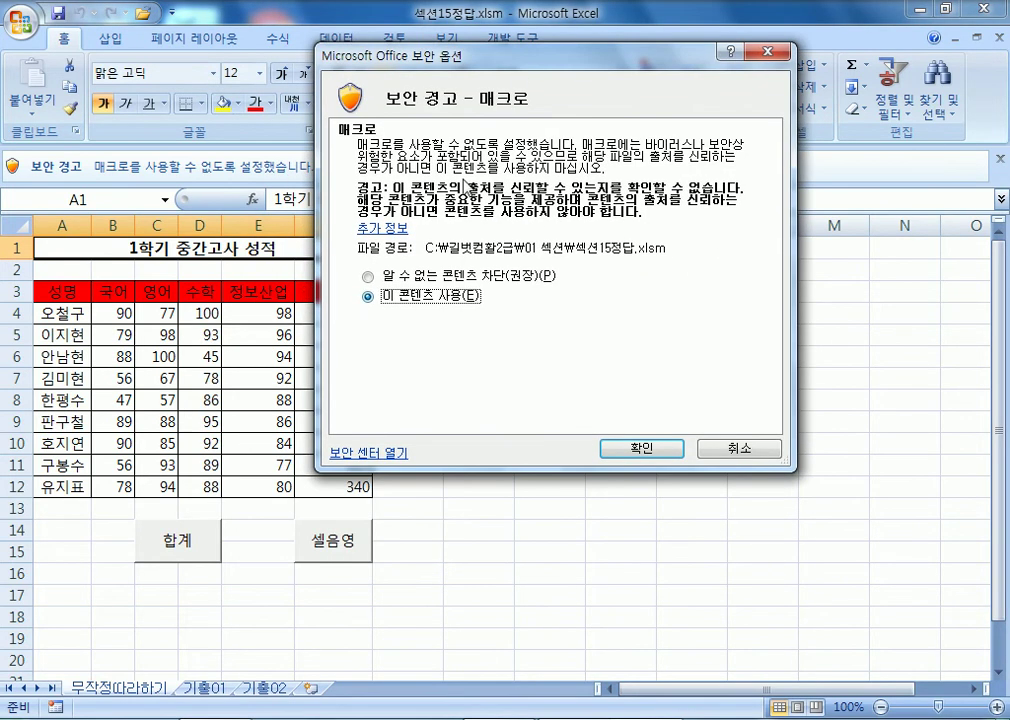
left_click(640, 448)
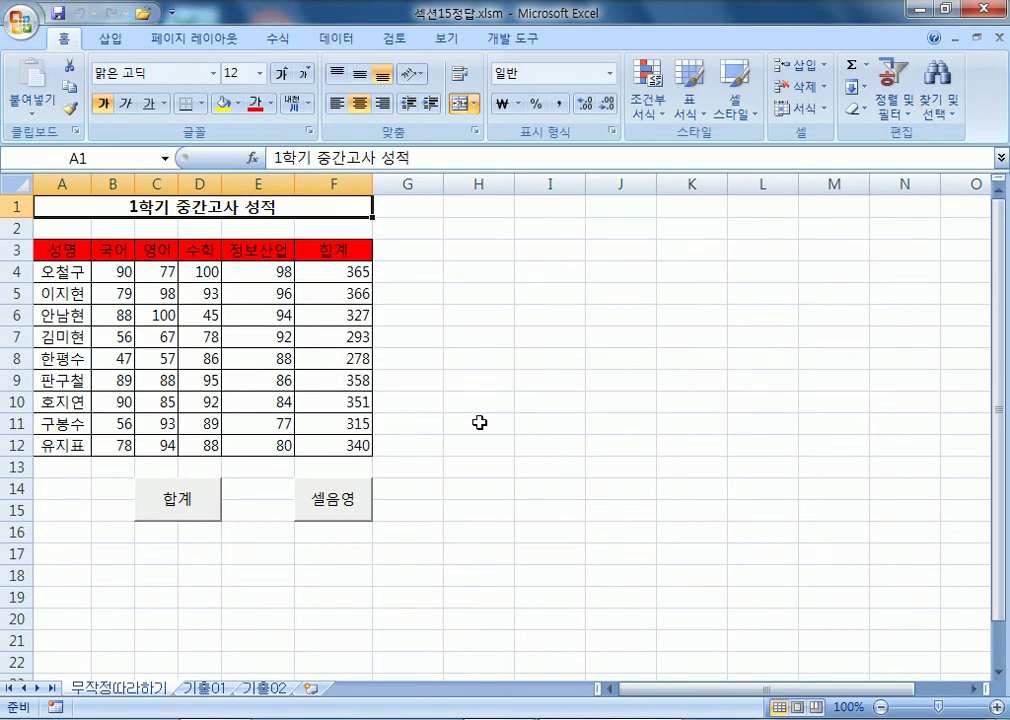
left_click(21, 18)
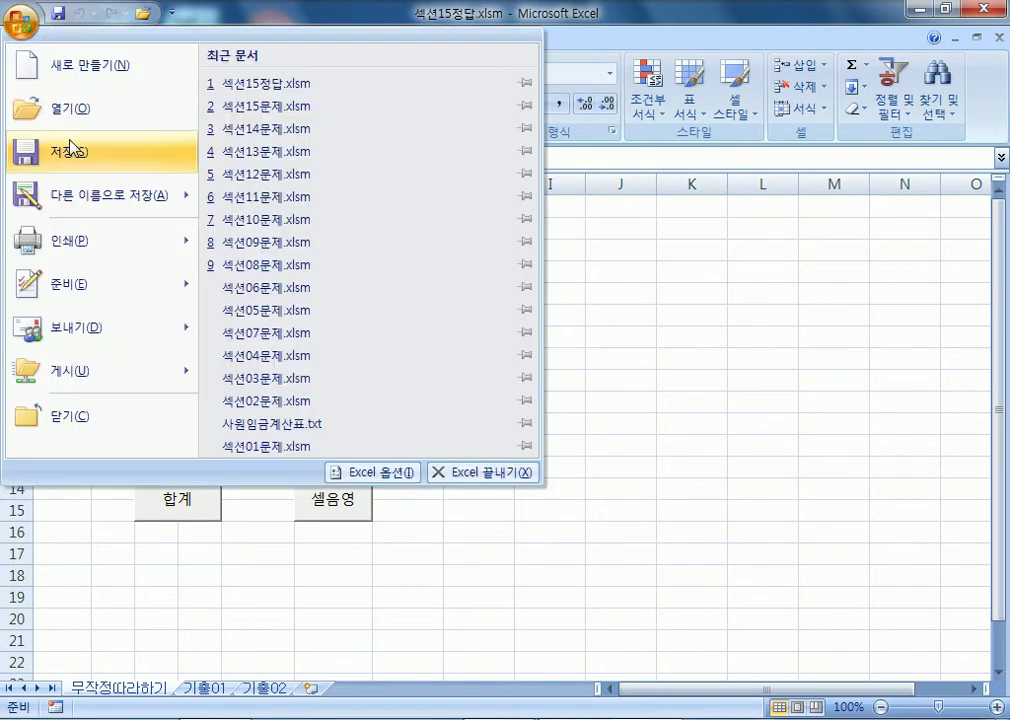
left_click(70, 110)
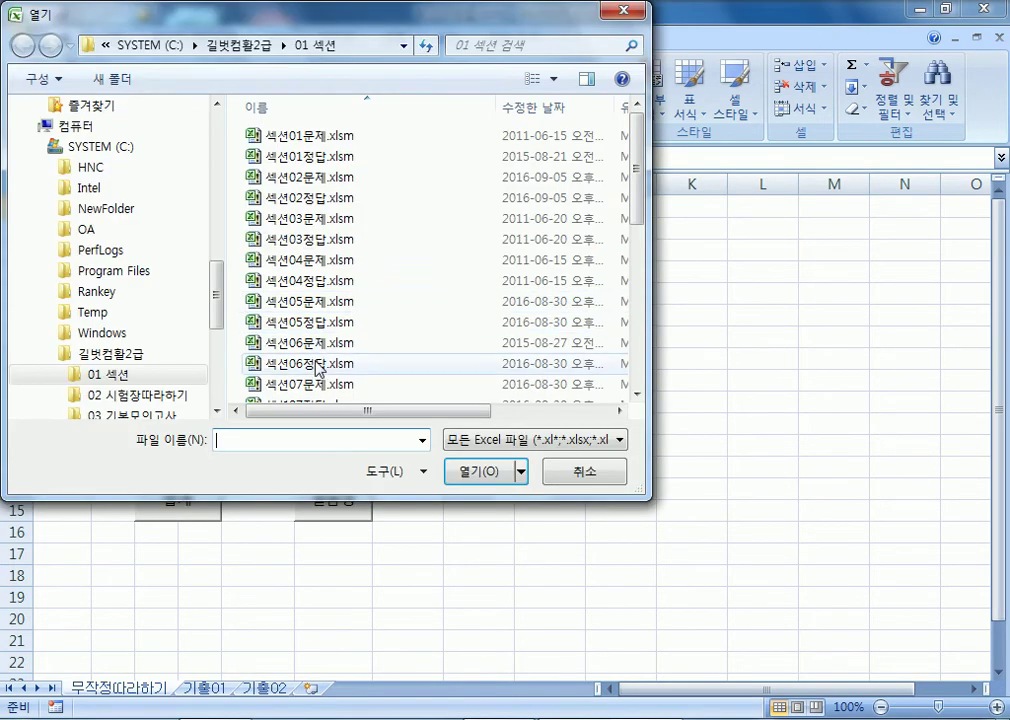
left_click(580, 471)
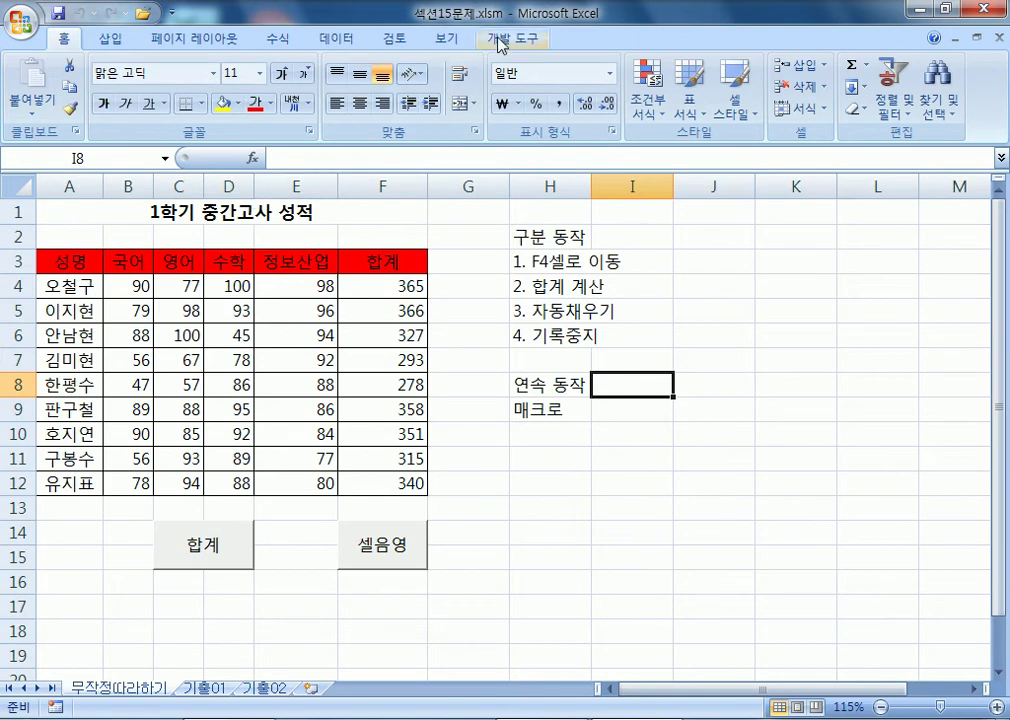
Review the no-notification option in the macro security settings and apply 모든 매크로 제외(알림 표시).
left_click(502, 40)
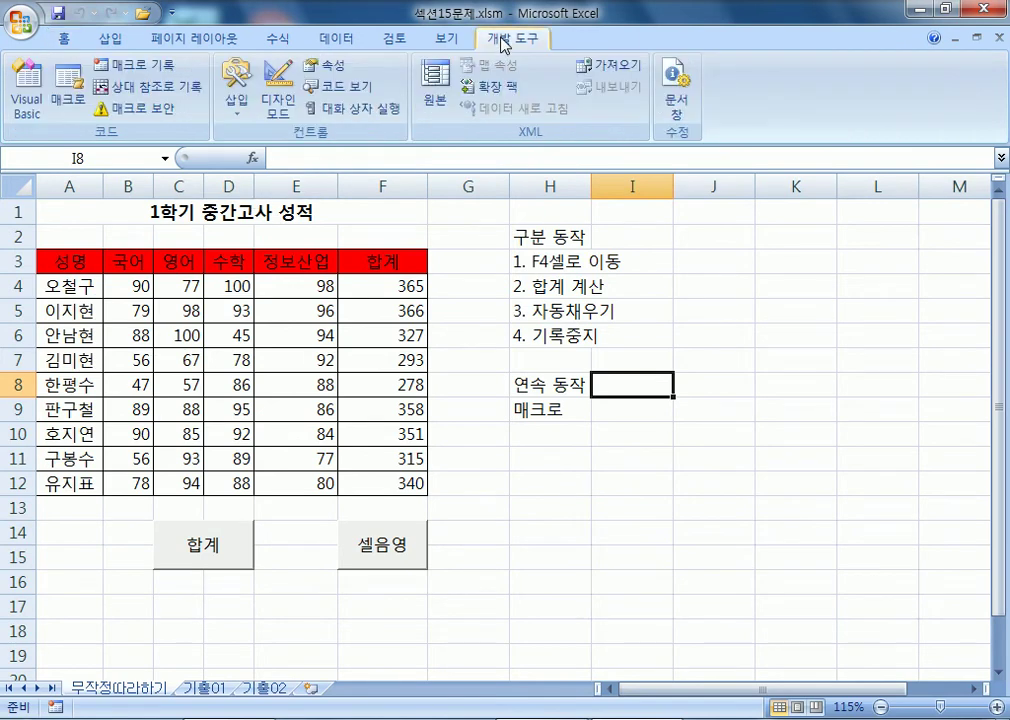
left_click(145, 110)
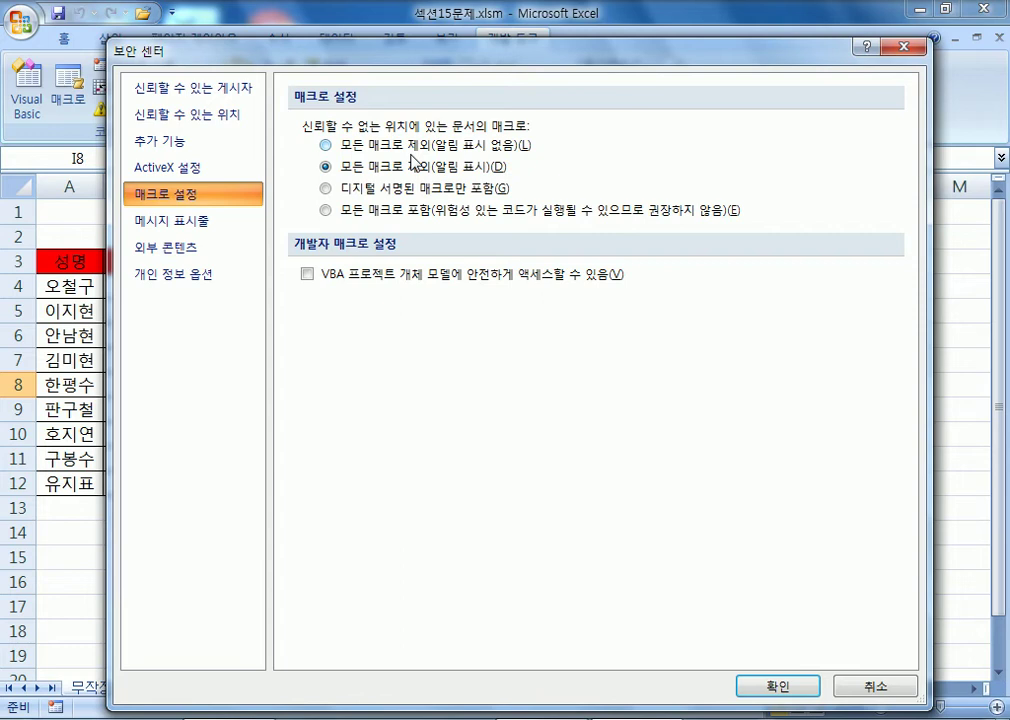
left_click(402, 150)
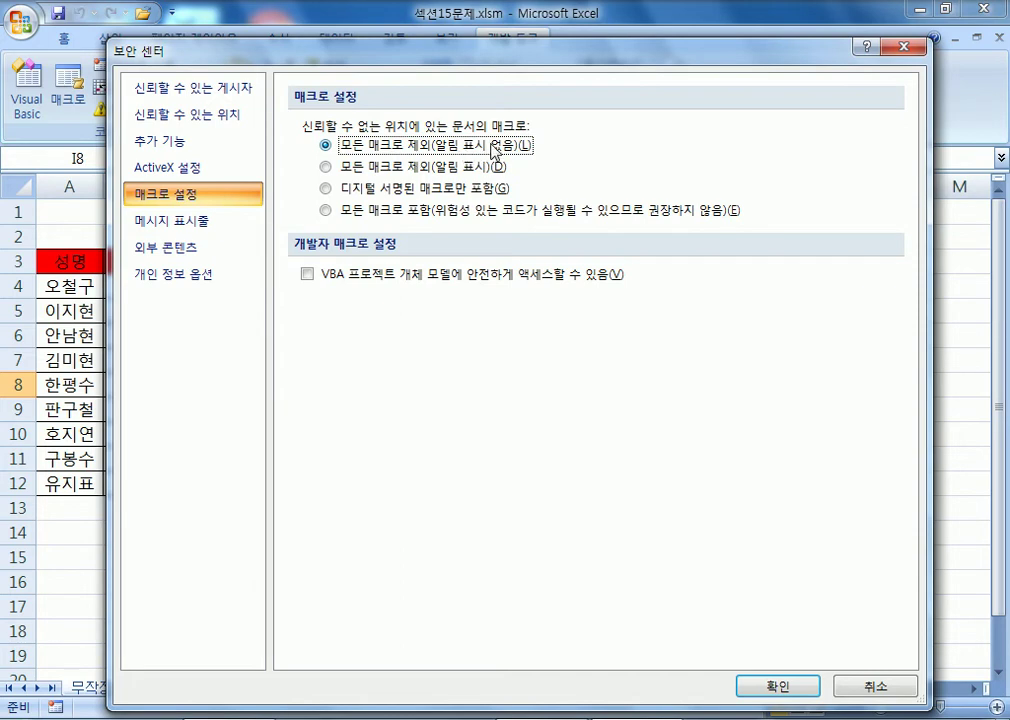
left_click(326, 166)
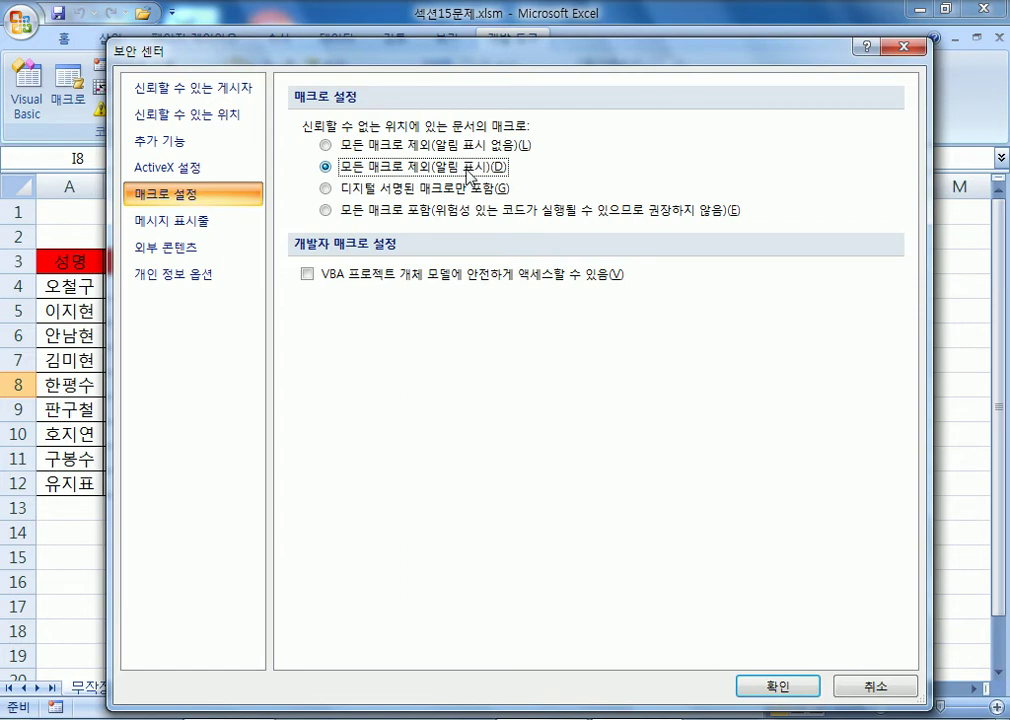
key("Return")
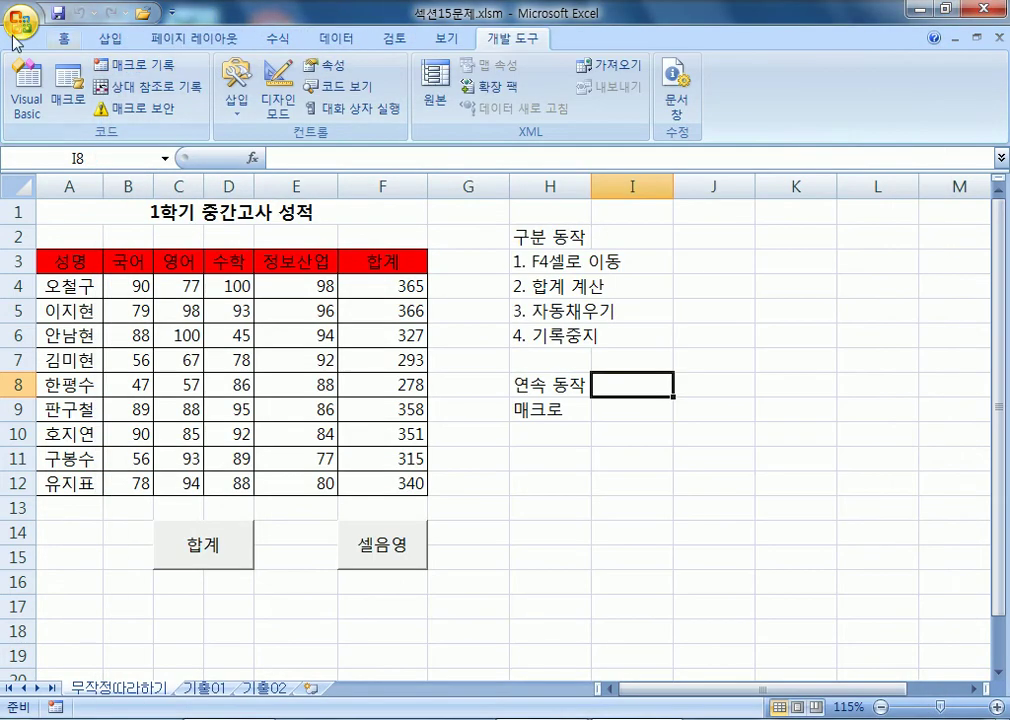
Reopen the workbook 섹션15정답.xlsm from the 01 섹션 folder.
left_click(21, 36)
left_click(60, 106)
left_click(361, 302)
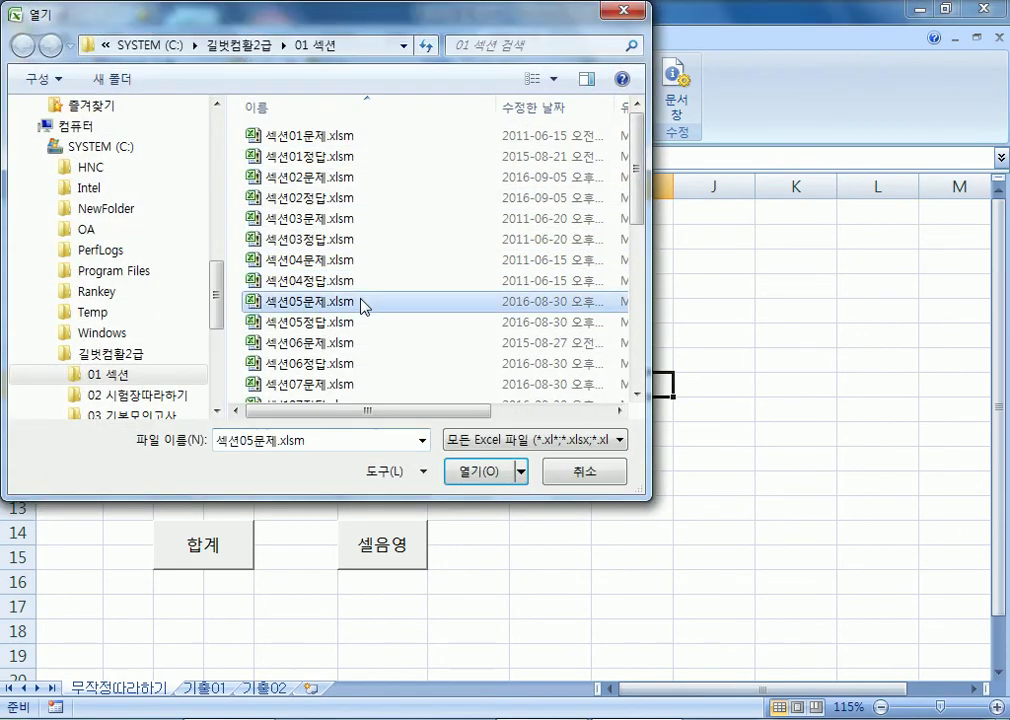
scroll(363, 305, "down", 6)
left_click(321, 352)
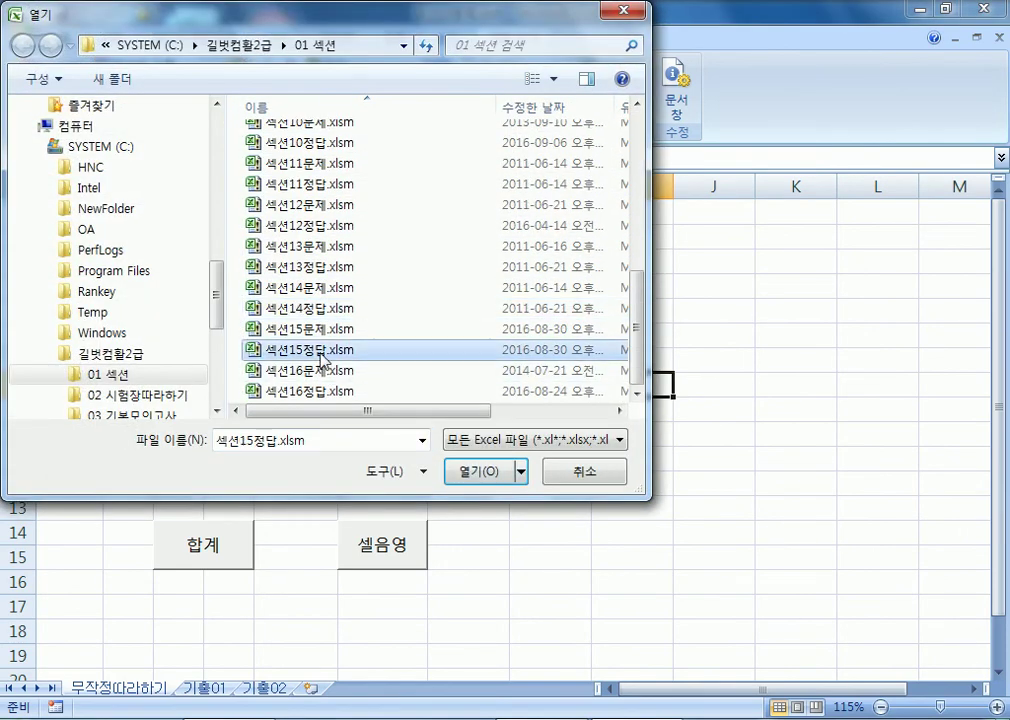
double_click(320, 355)
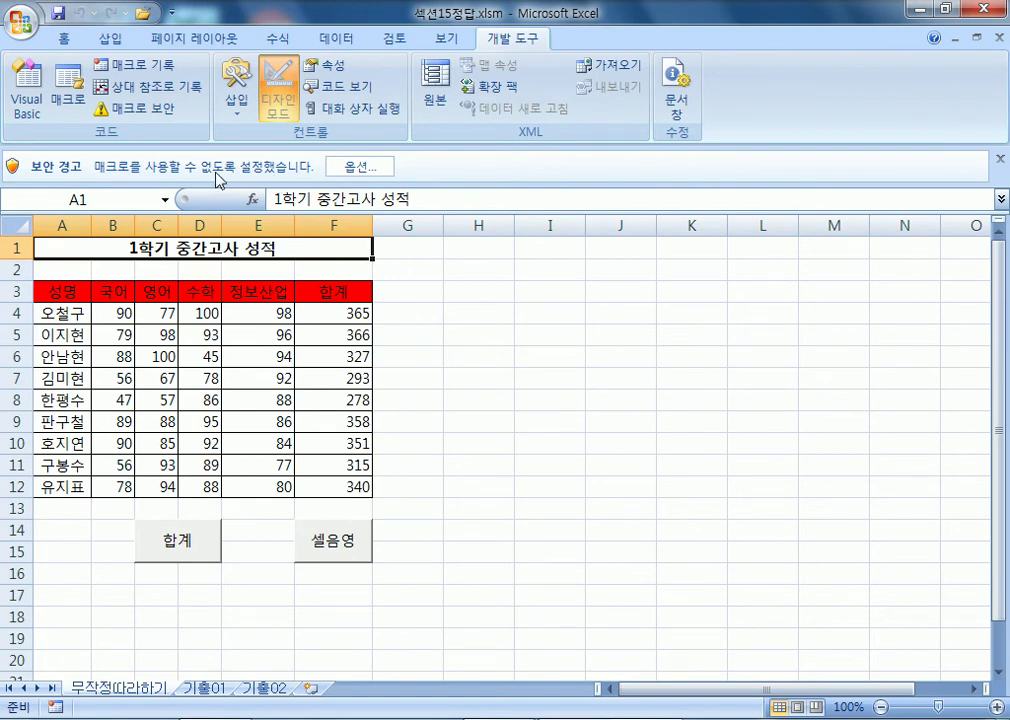
Enable the reopened workbook's macro content by choosing 이 콘텐츠 사용 in the security options.
left_click(349, 167)
left_click(334, 399)
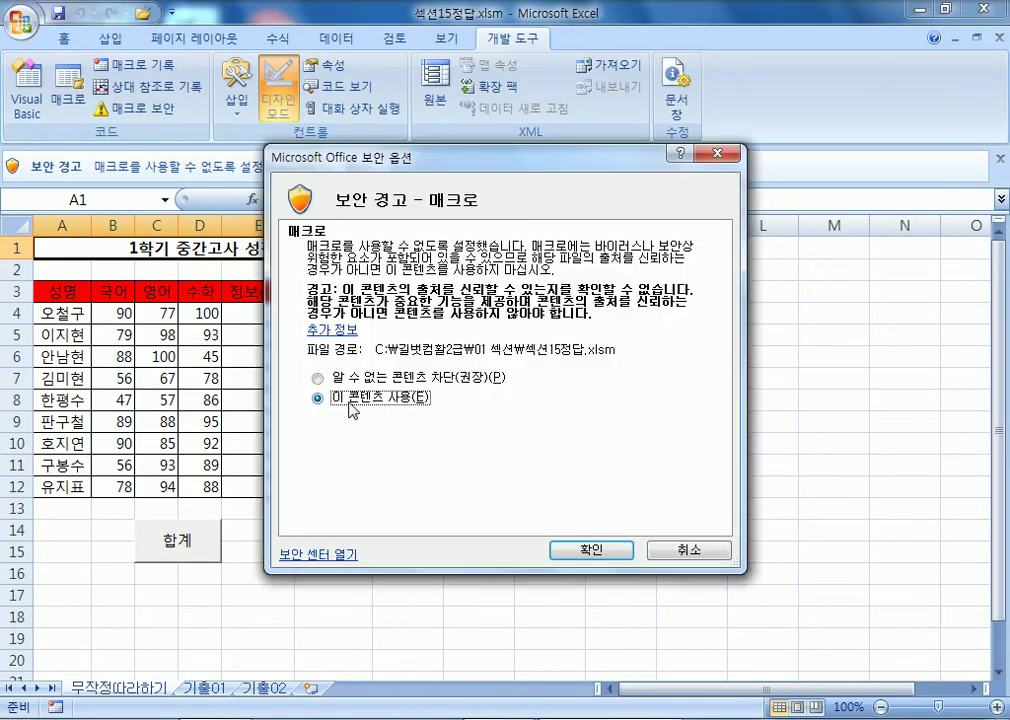
key("Return")
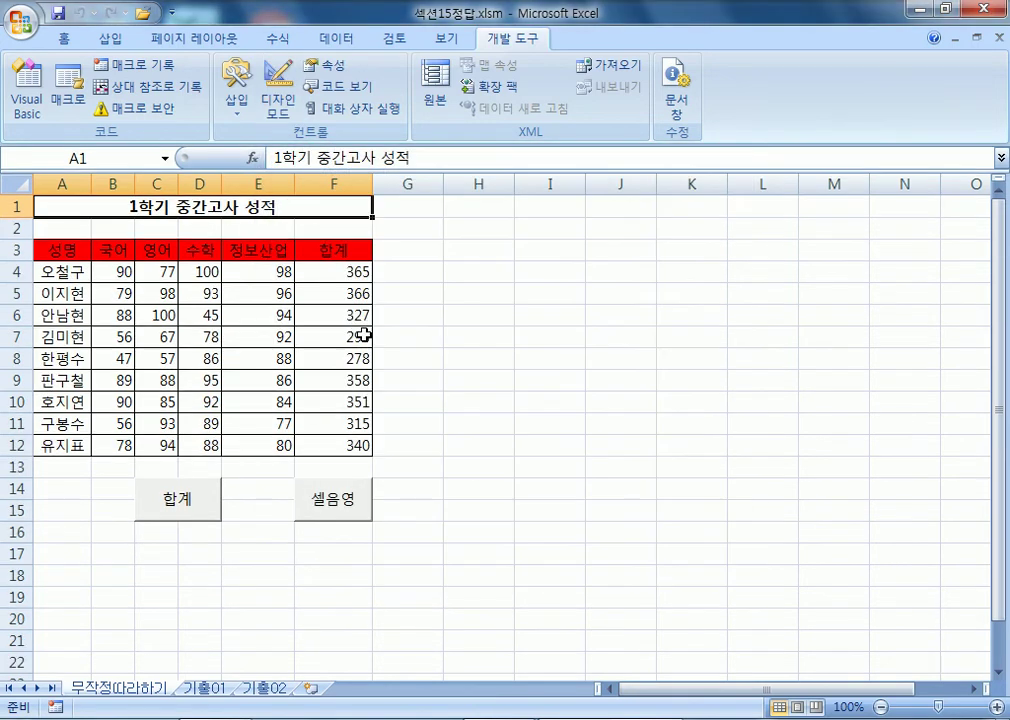
Run the macros from the 합계 and 셀음영 buttons in 섹션15정답.xlsm and close the workbook.
left_click(185, 508)
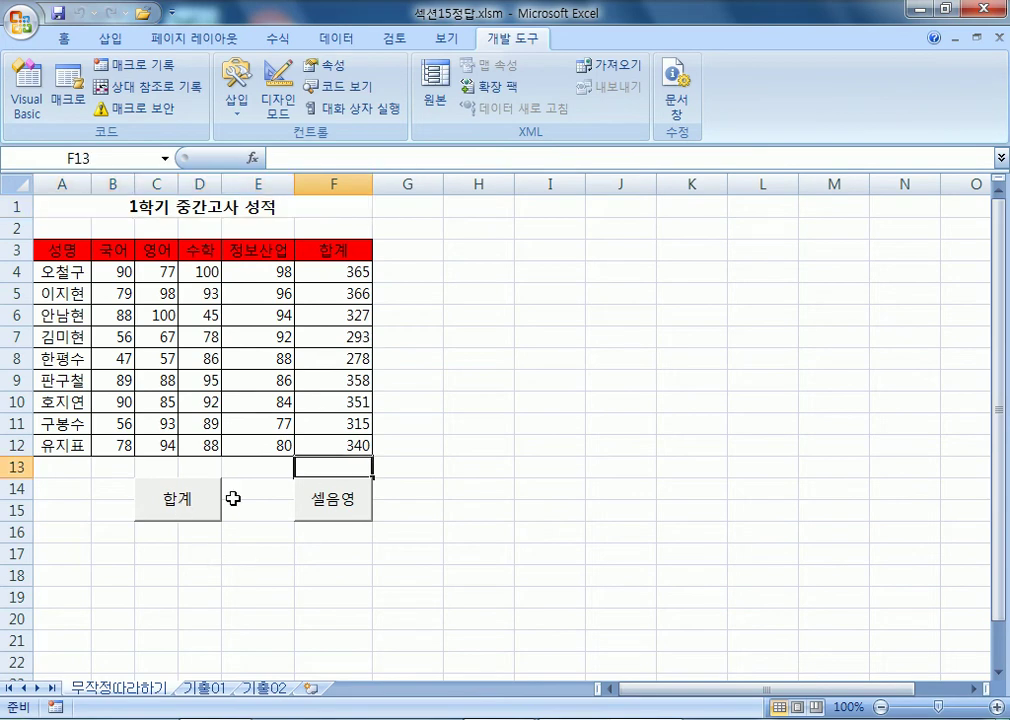
left_click(345, 505)
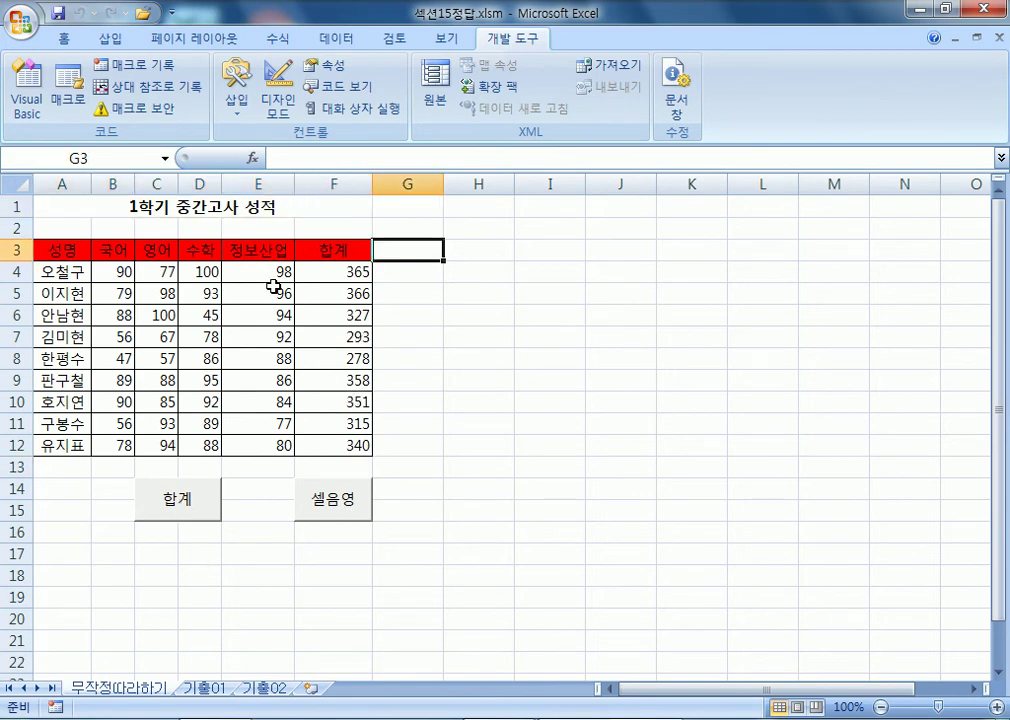
left_click(997, 37)
left_click(517, 428)
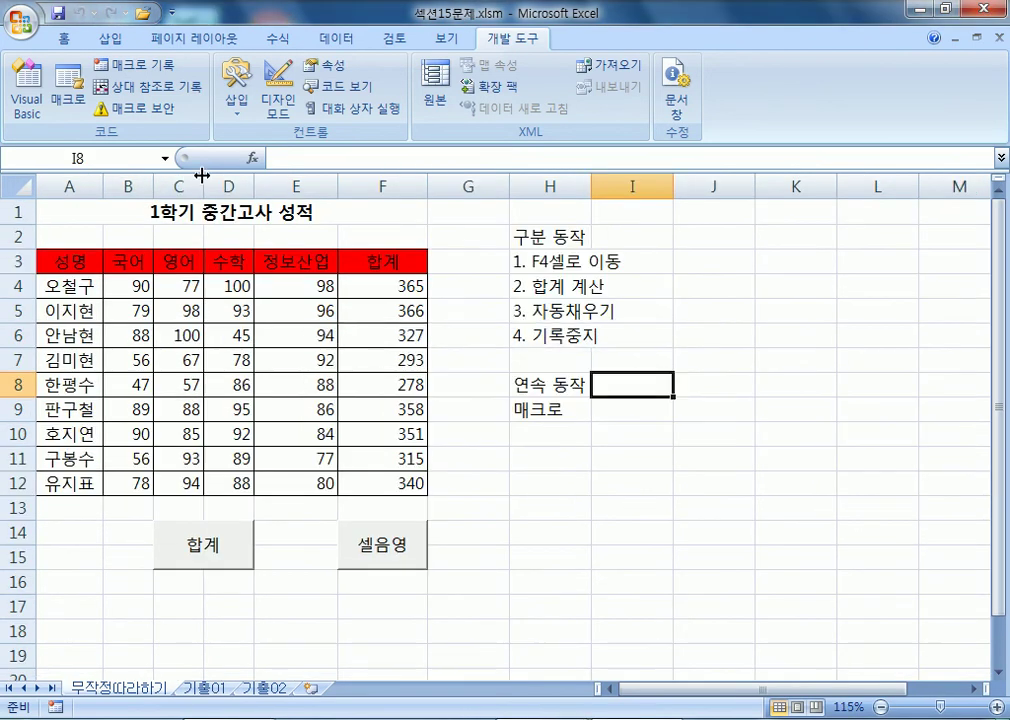
Review the macro security options 디지털 서명된 매크로만 포함 and 모든 매크로 포함, and cancel the settings.
left_click(133, 108)
left_click(347, 192)
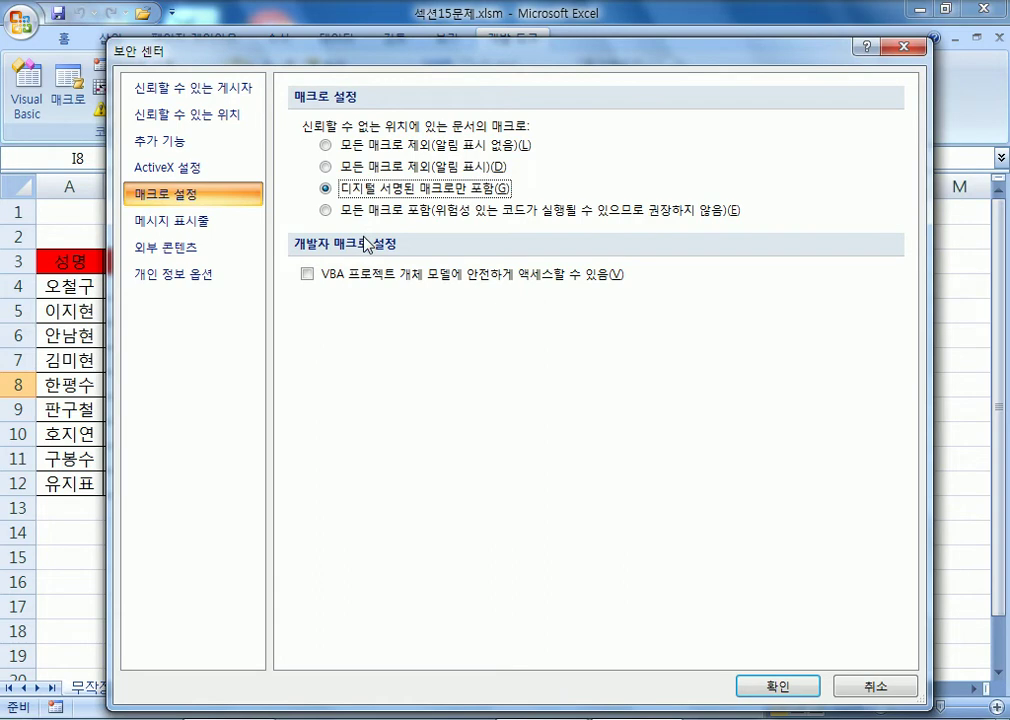
left_click(355, 212)
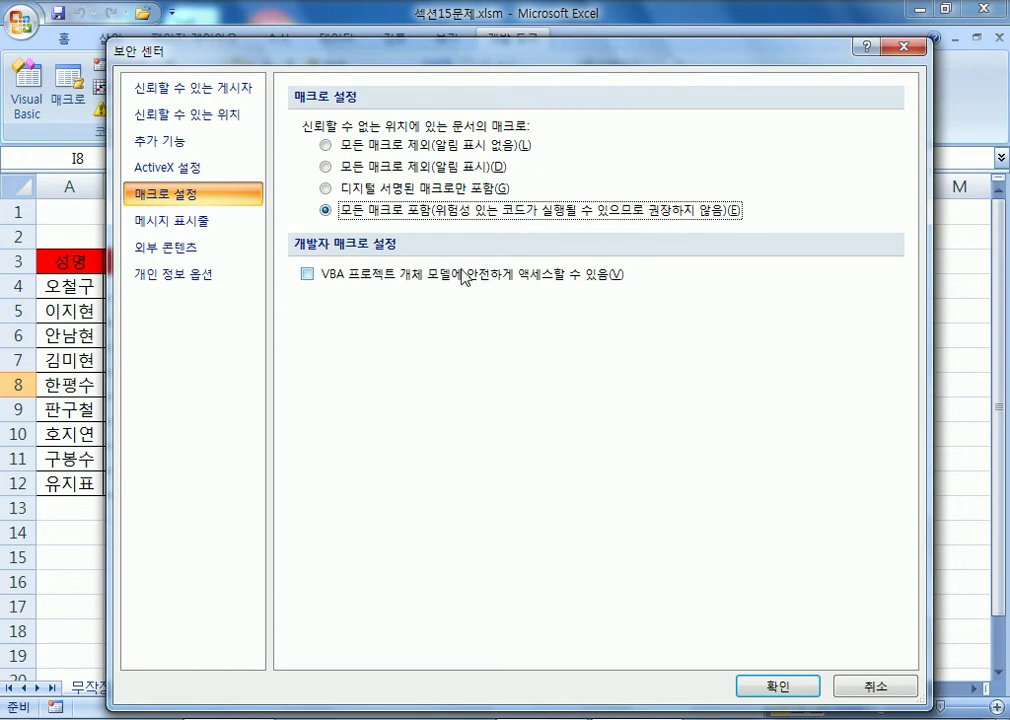
left_click(860, 688)
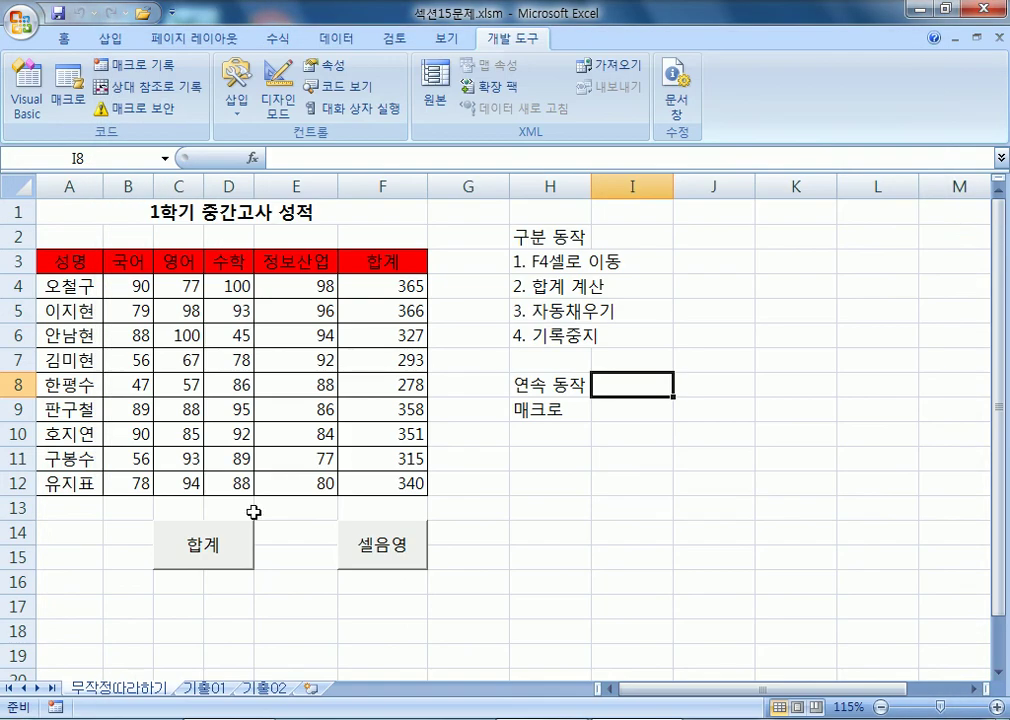
View the recorded VBA code of the 셀음영 macro and close its code window.
left_click(68, 95)
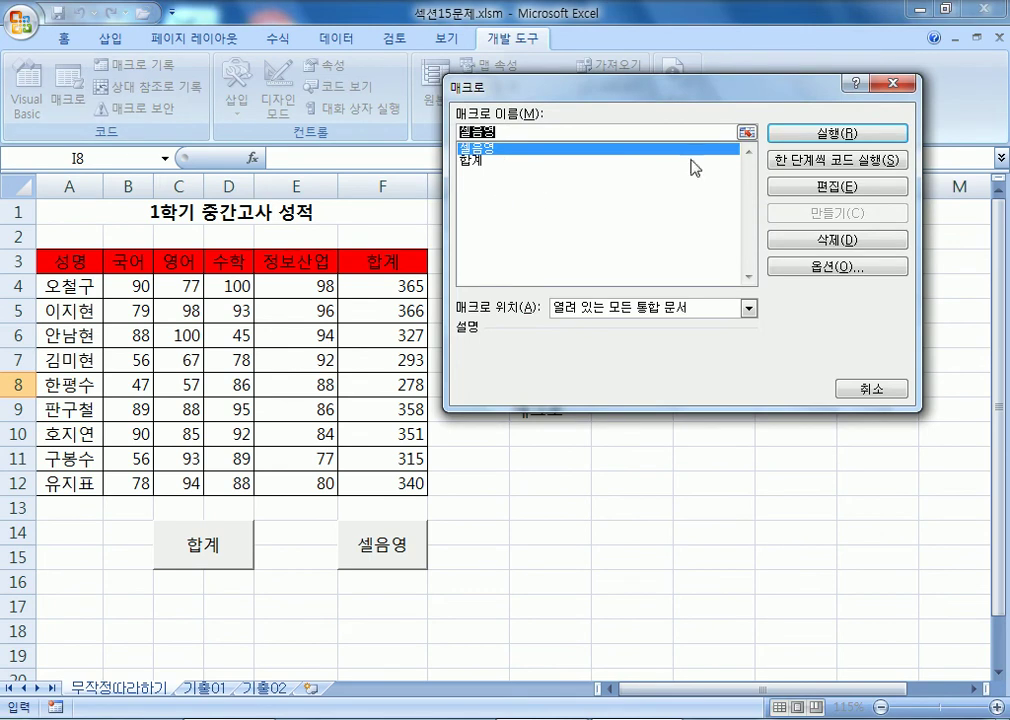
left_click(847, 190)
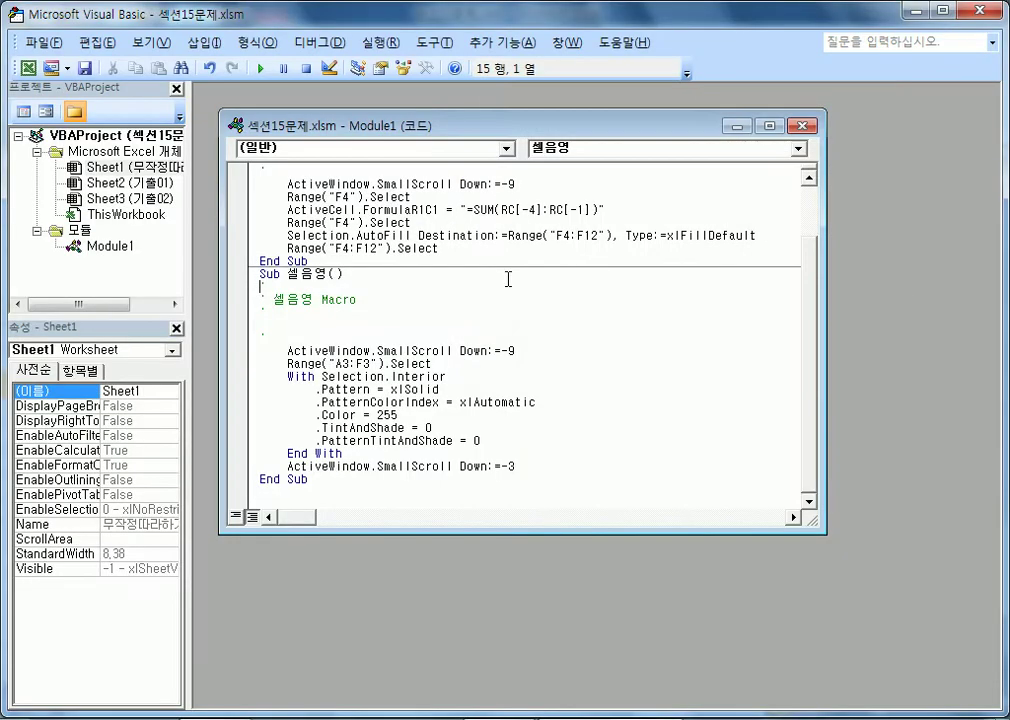
left_click(802, 126)
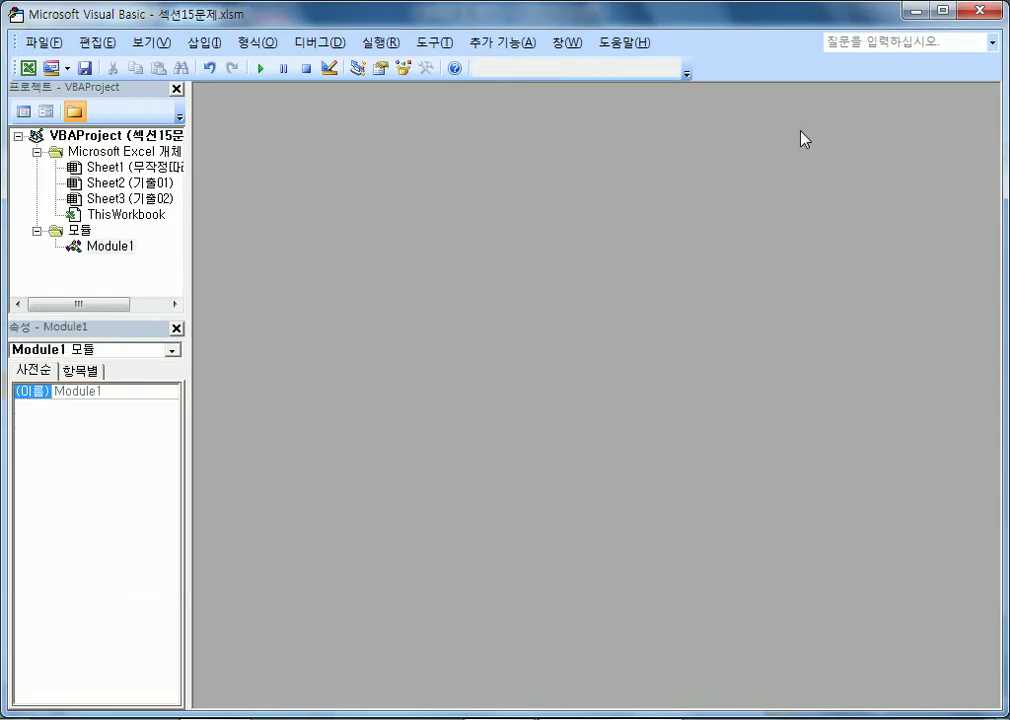
Open the recorded VBA code of the 합계 macro and enlarge its code window to show both macros.
left_click(985, 10)
left_click(68, 95)
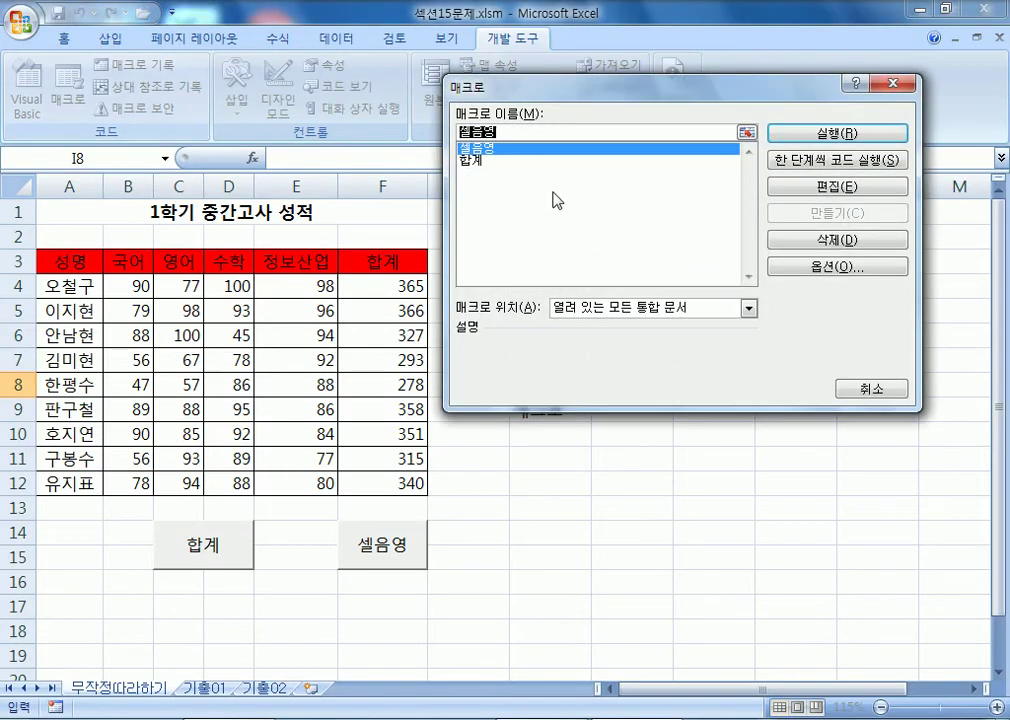
left_click(477, 161)
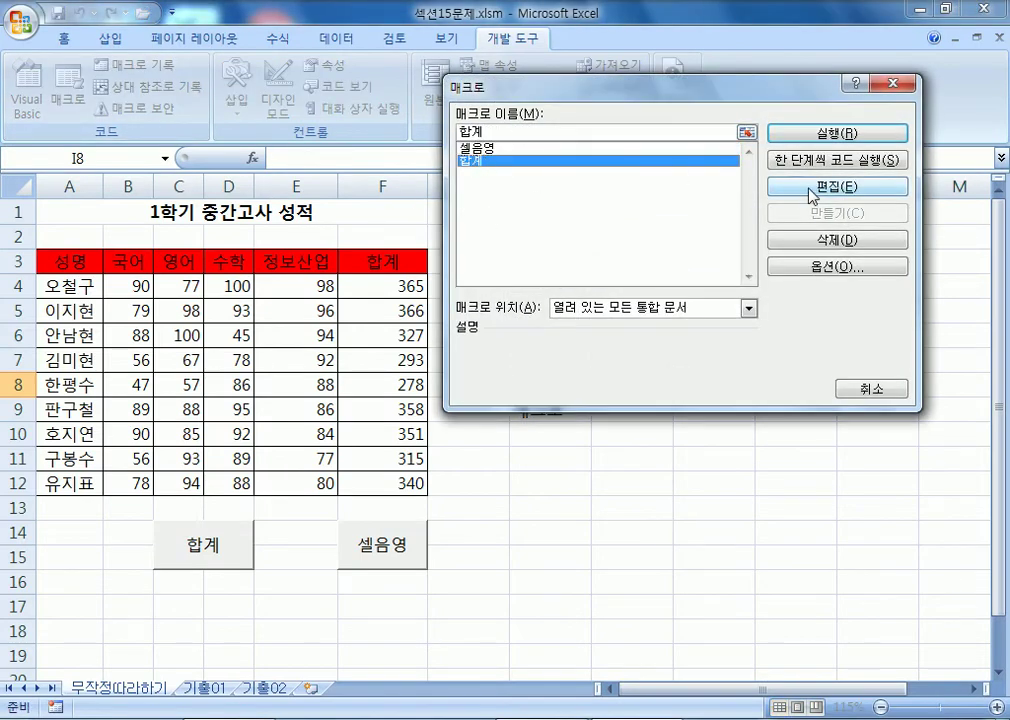
left_click(812, 187)
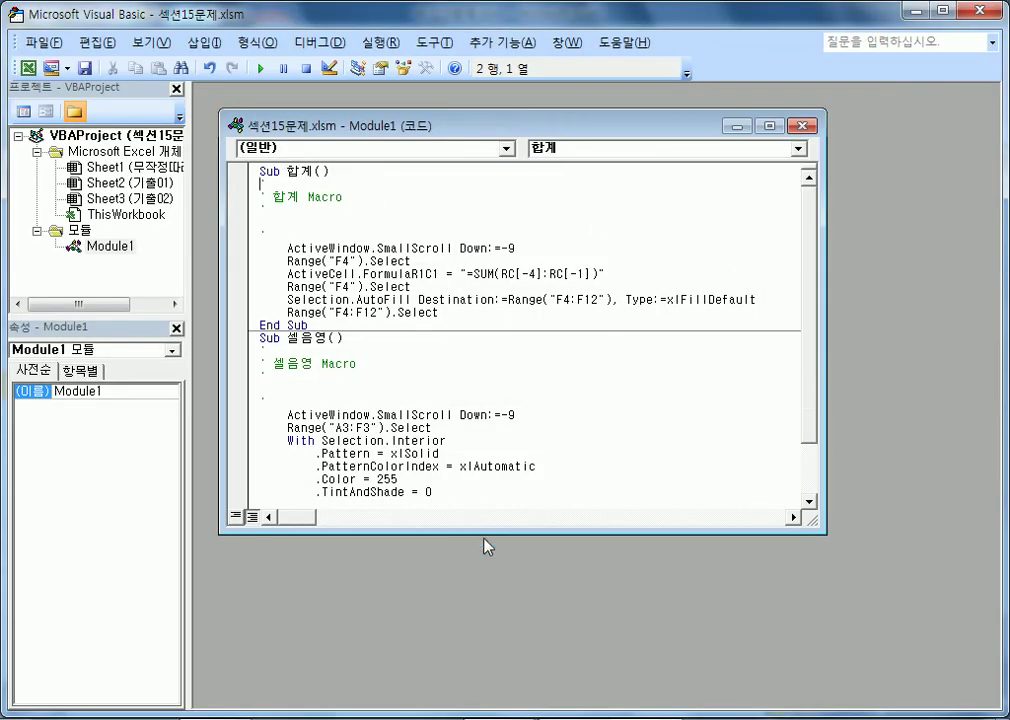
left_click_drag(484, 530, 471, 684)
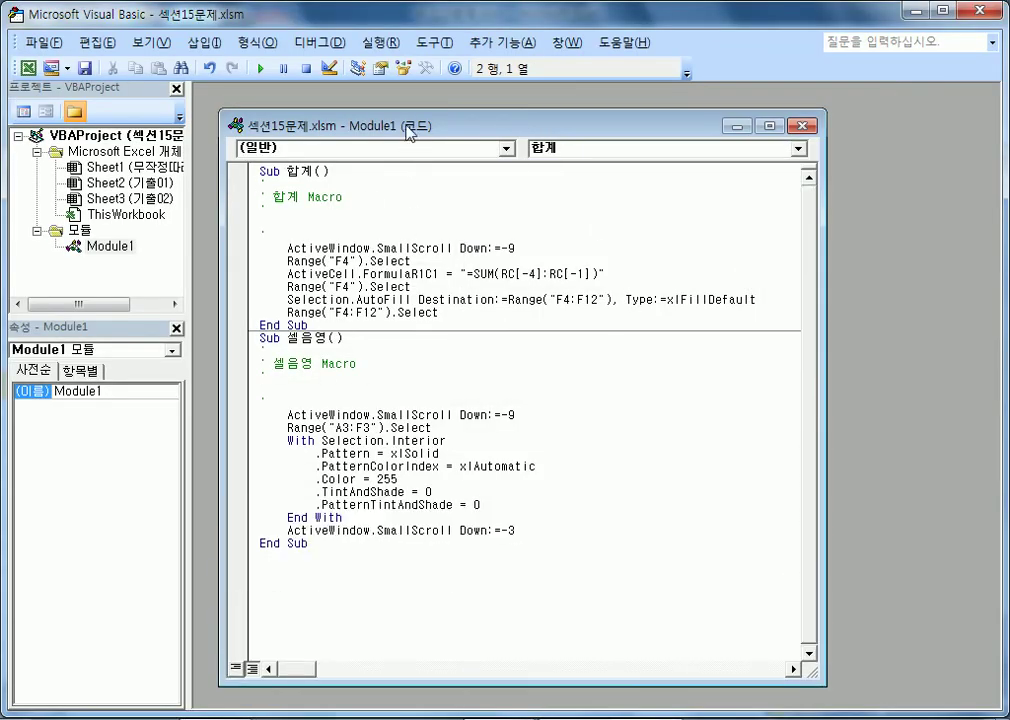
left_click_drag(408, 133, 383, 108)
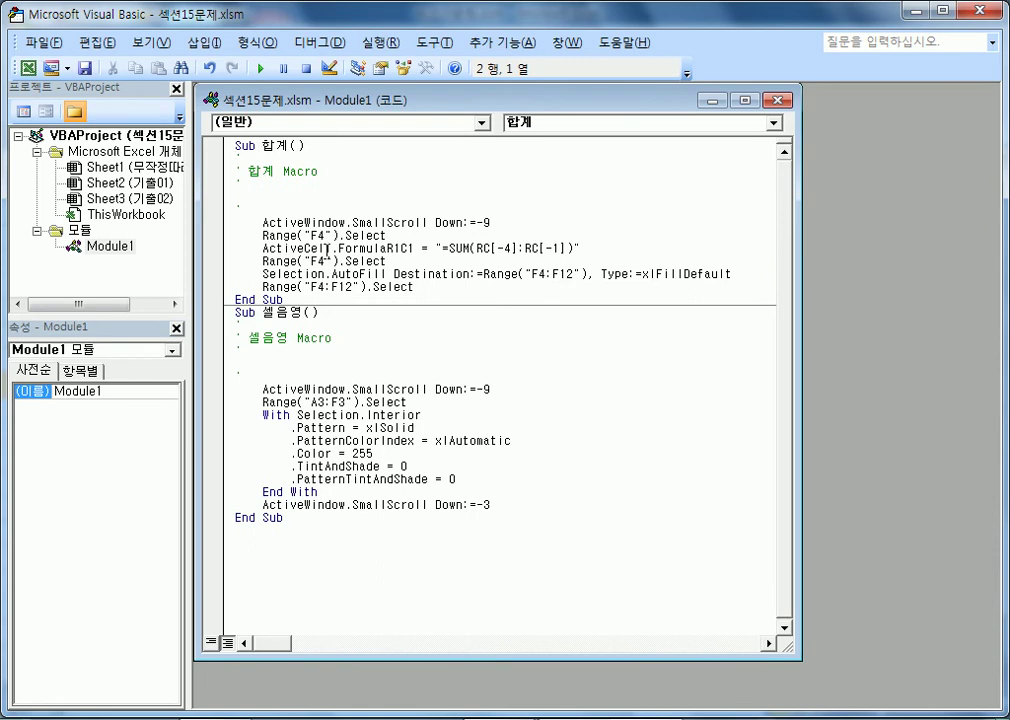
Rename the 합계 procedure in the VBA code as 덧셈 and return to the worksheet.
left_click(263, 145)
double_click(274, 145)
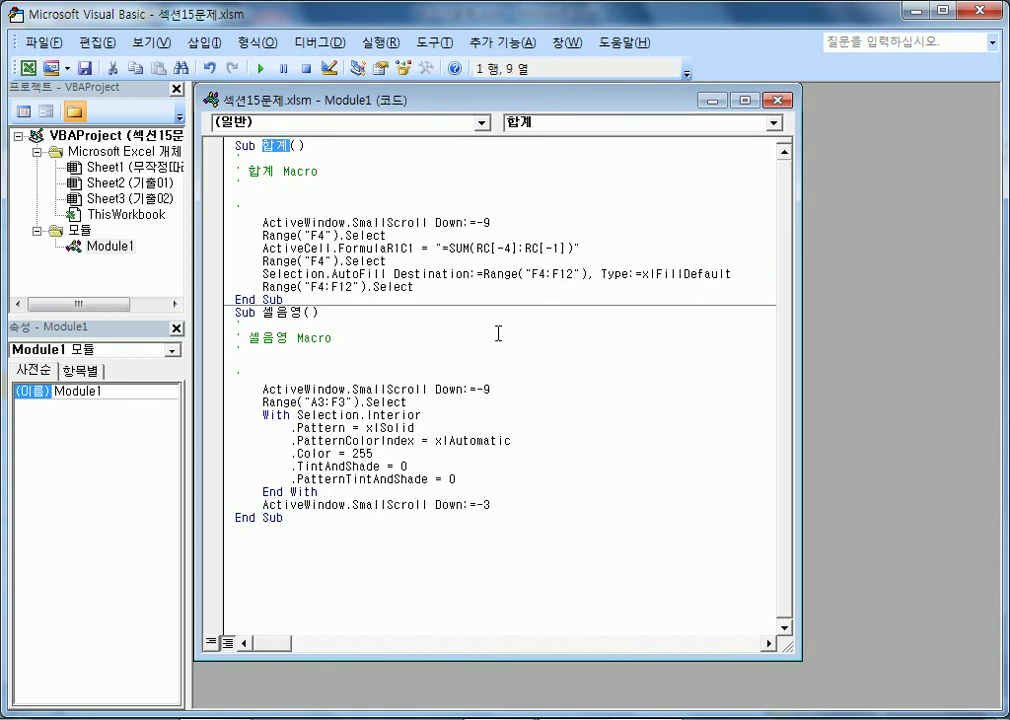
type("EJTT")
key("BackSpace")
key("BackSpace")
key("BackSpace")
key("BackSpace")
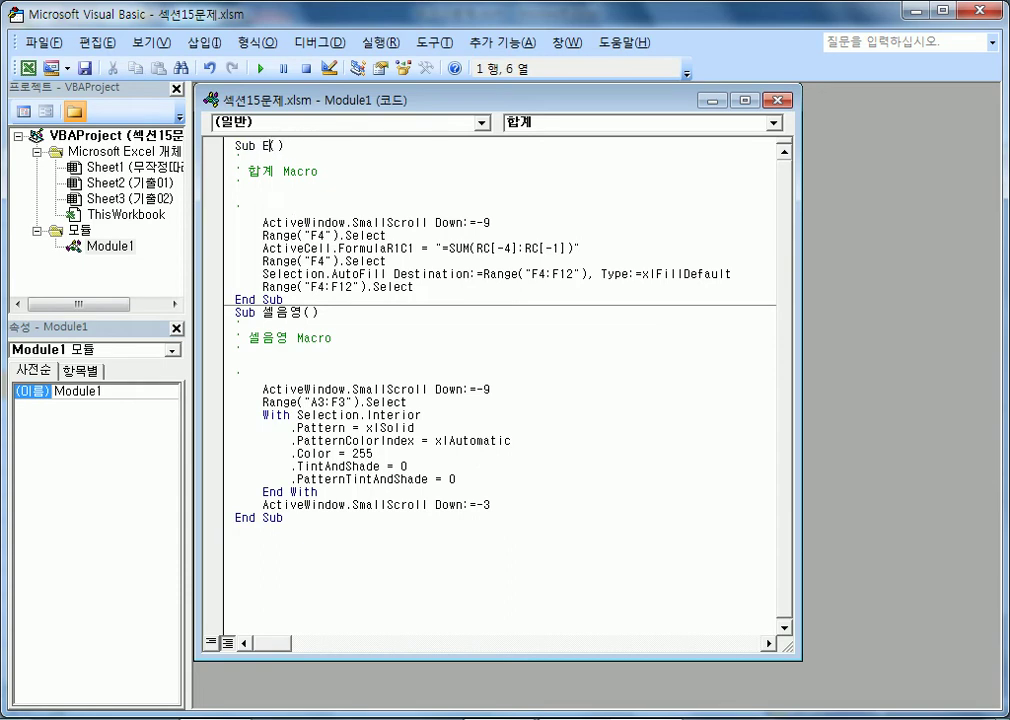
type("덧셈")
key("alt+F11")
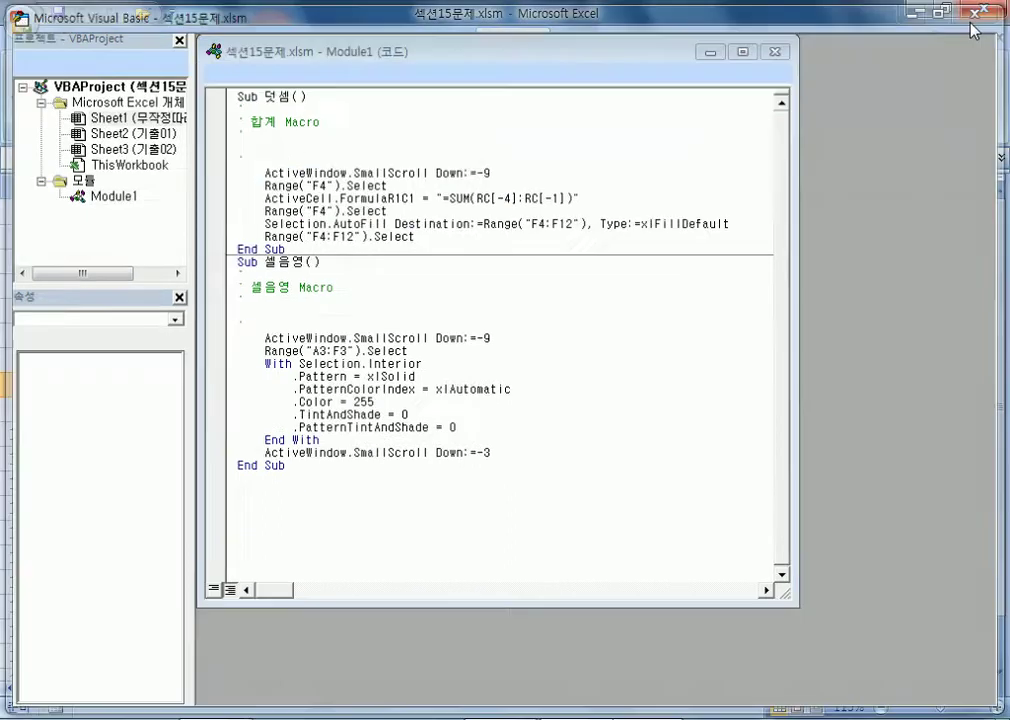
Check the renamed macro in the macro list and try to run the total macro from the 합계 button.
left_click(68, 100)
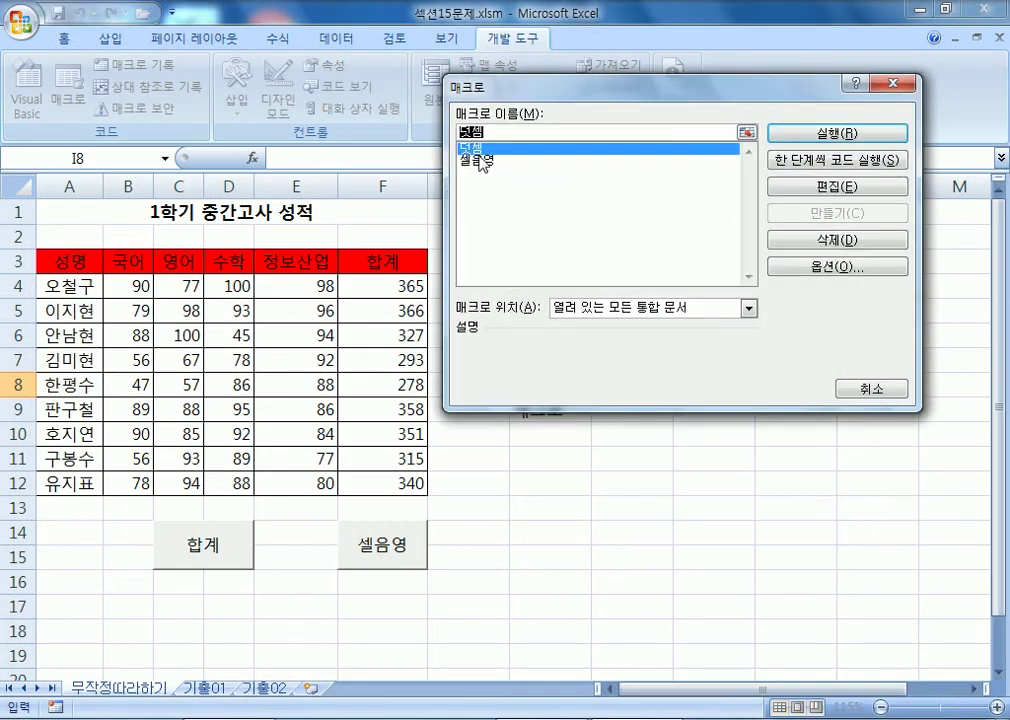
left_click(872, 389)
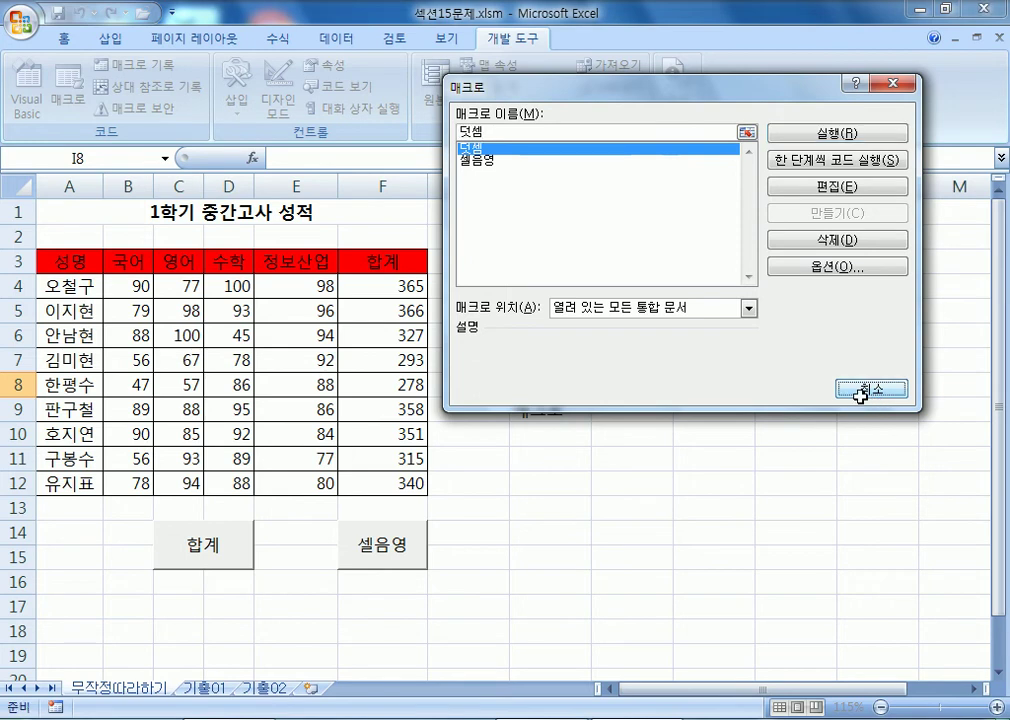
left_click(220, 546)
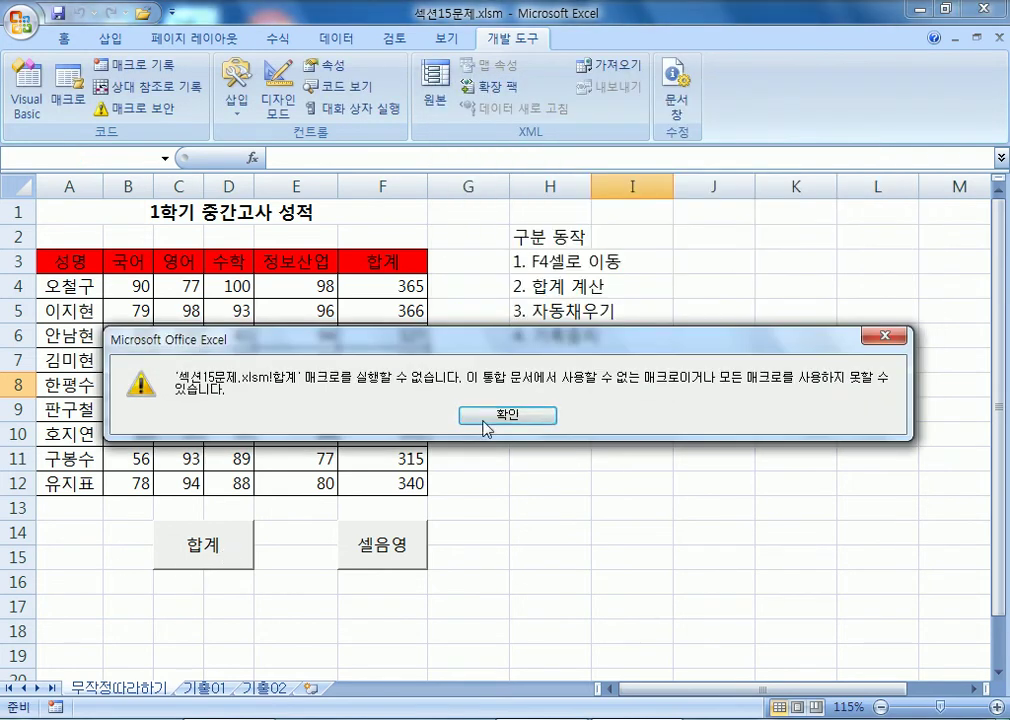
left_click(503, 415)
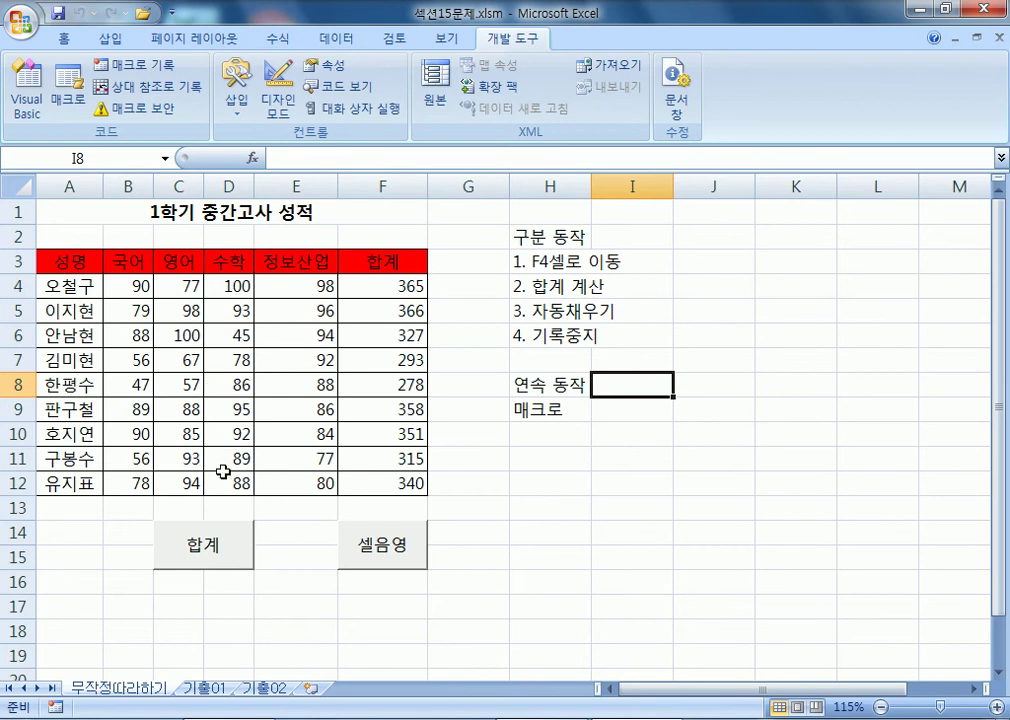
left_click(241, 548)
left_click(507, 414)
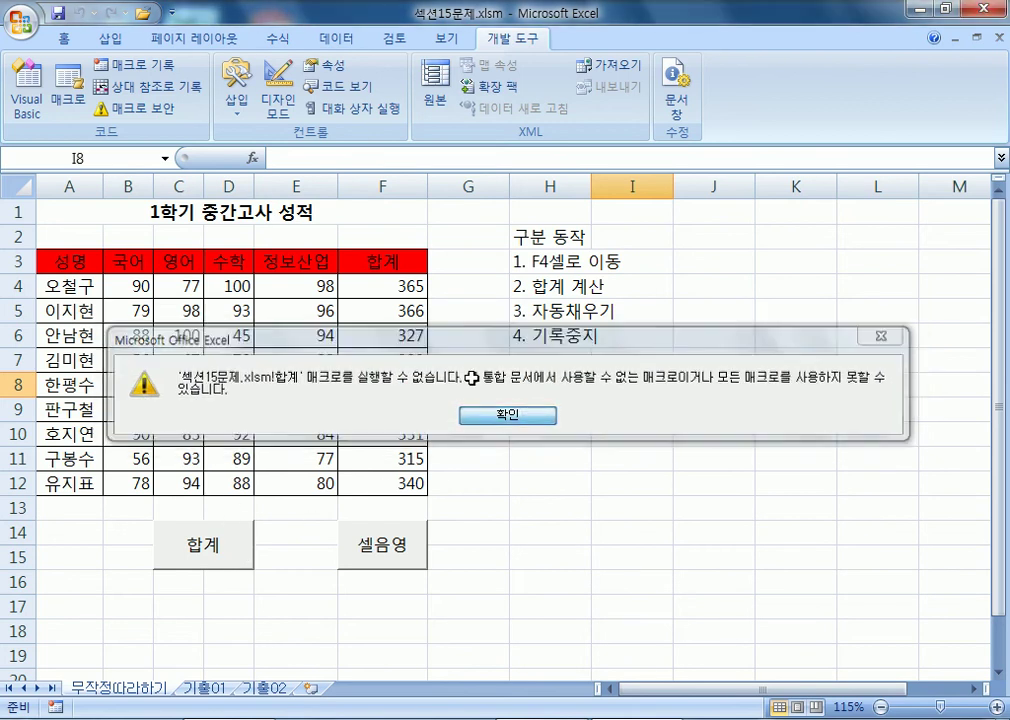
Open the code of the 덧셈 macro and rename the procedure as 합계.
left_click(68, 88)
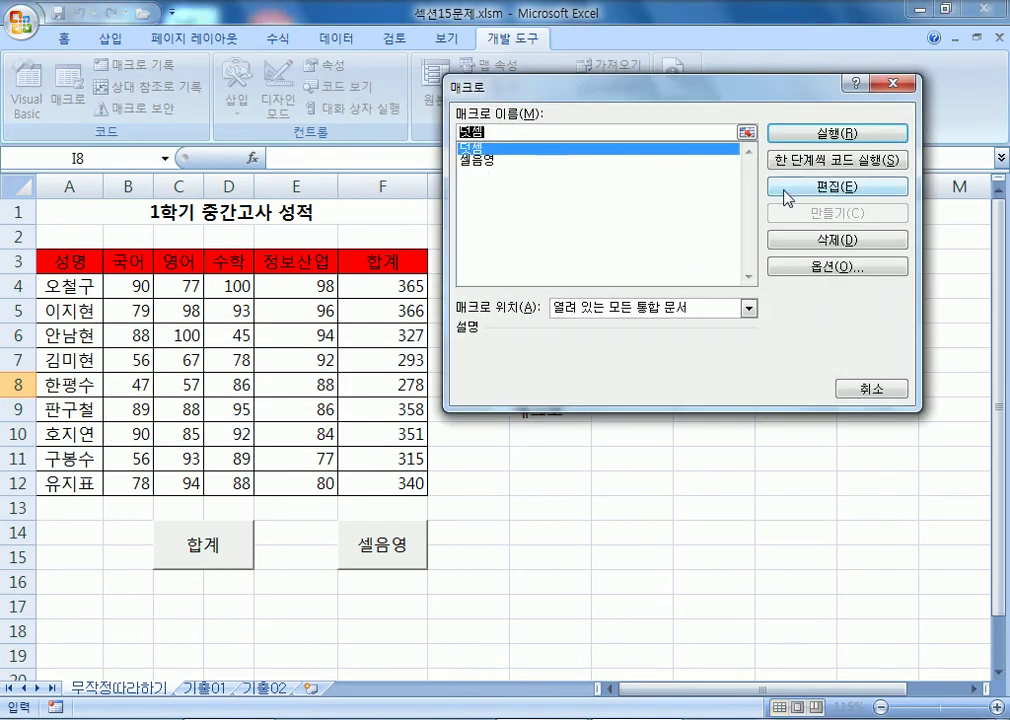
left_click(796, 194)
double_click(274, 146)
type("ㅎ")
type("합계(")
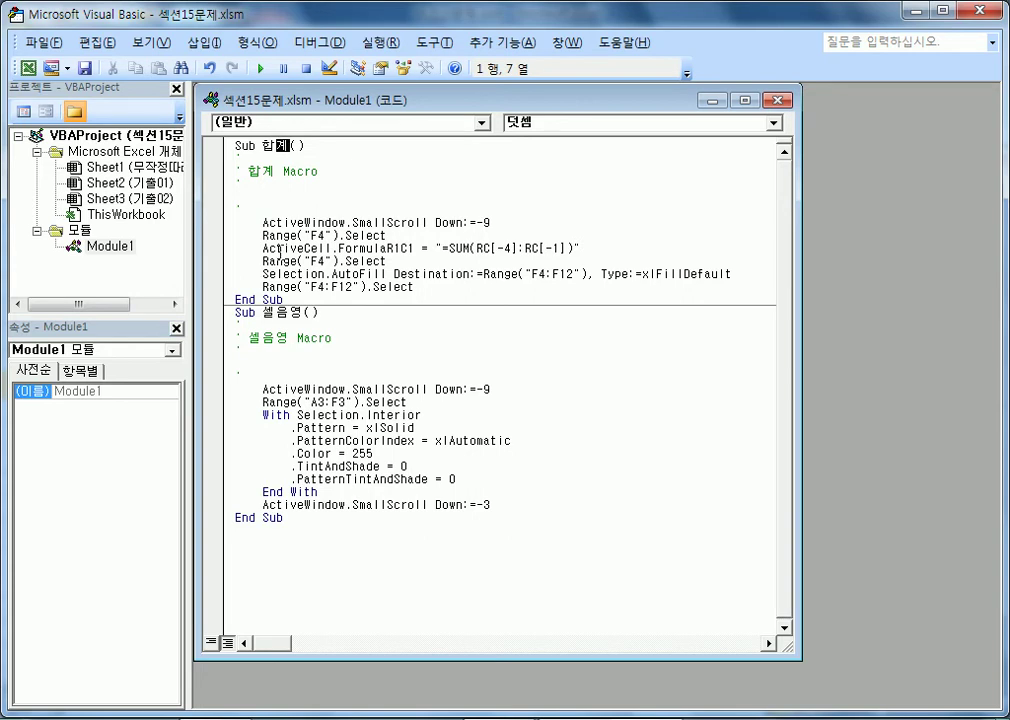
Close the Visual Basic editor and run the 합계 macro from its worksheet button.
left_click_drag(234, 148, 370, 535)
left_click(365, 247)
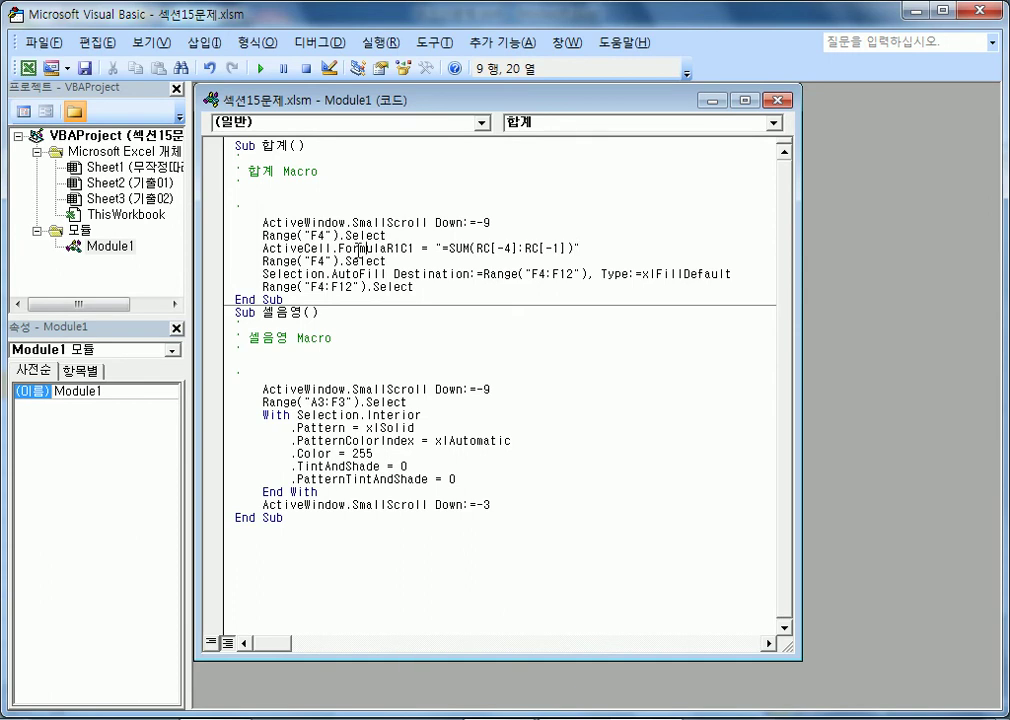
left_click(979, 11)
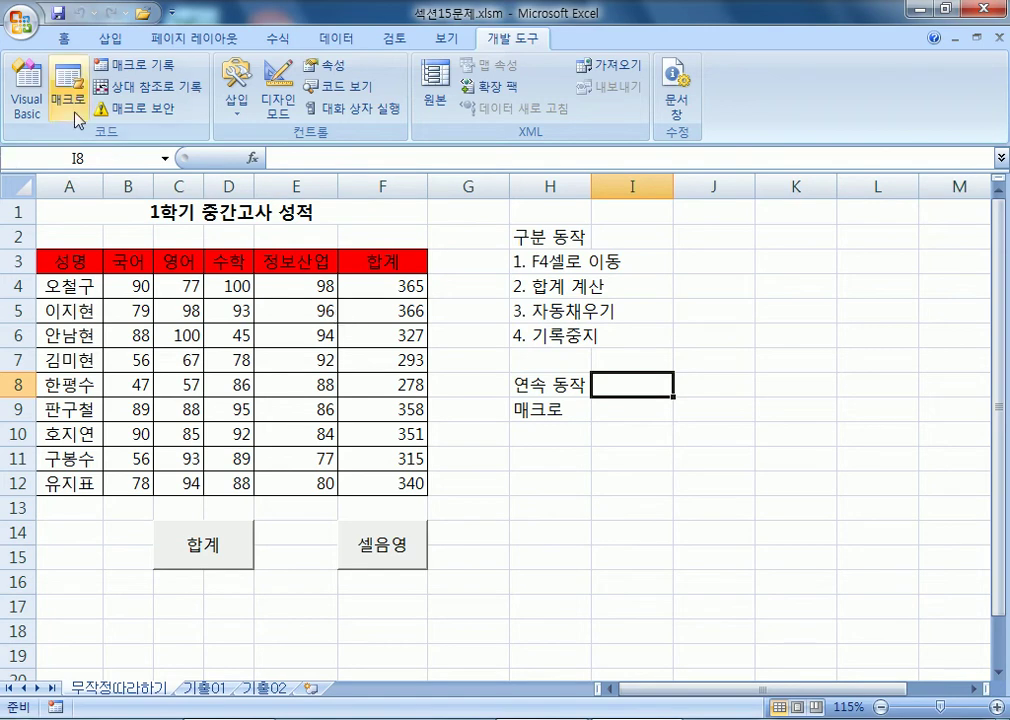
left_click(216, 556)
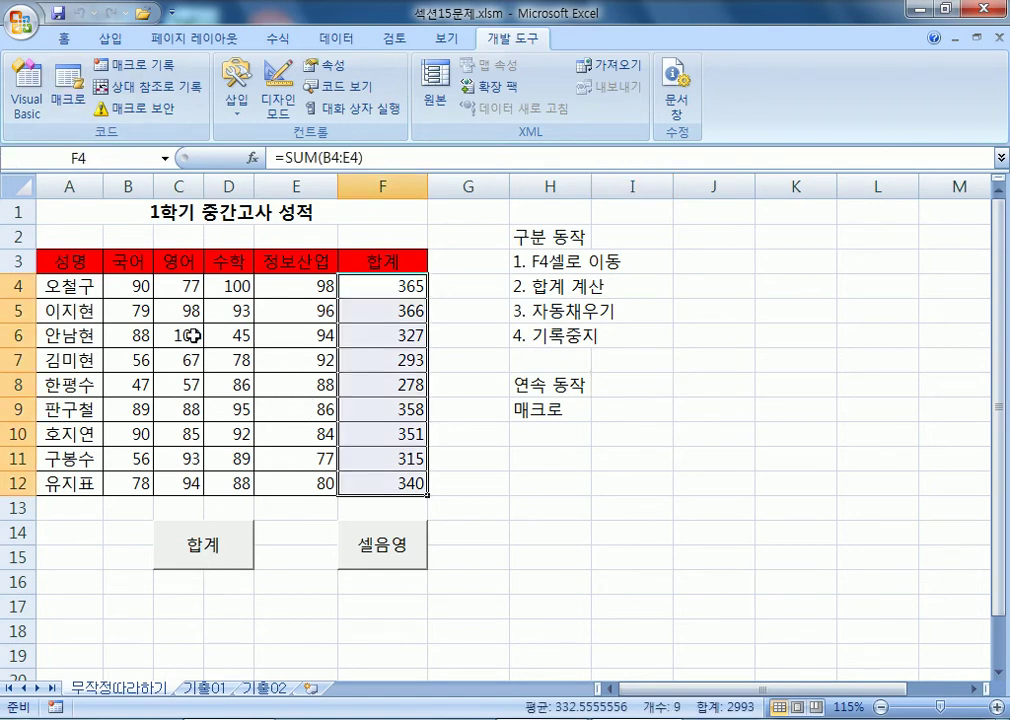
left_click(117, 214)
Review the macro security settings for documents in untrusted locations and close them without changes.
mouse_move(229, 719)
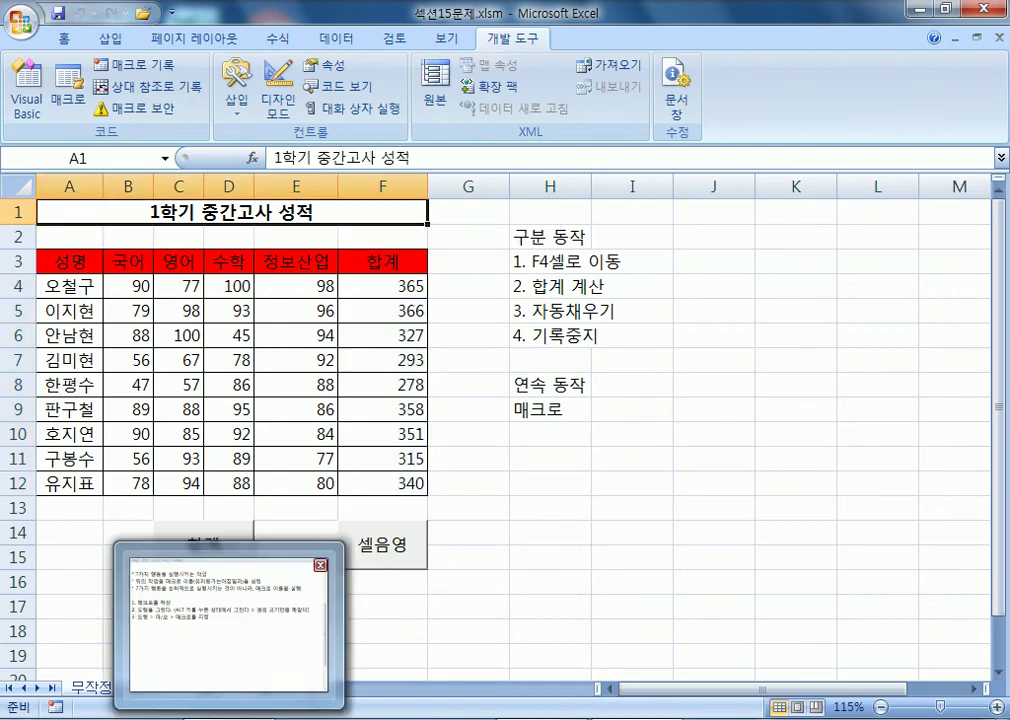
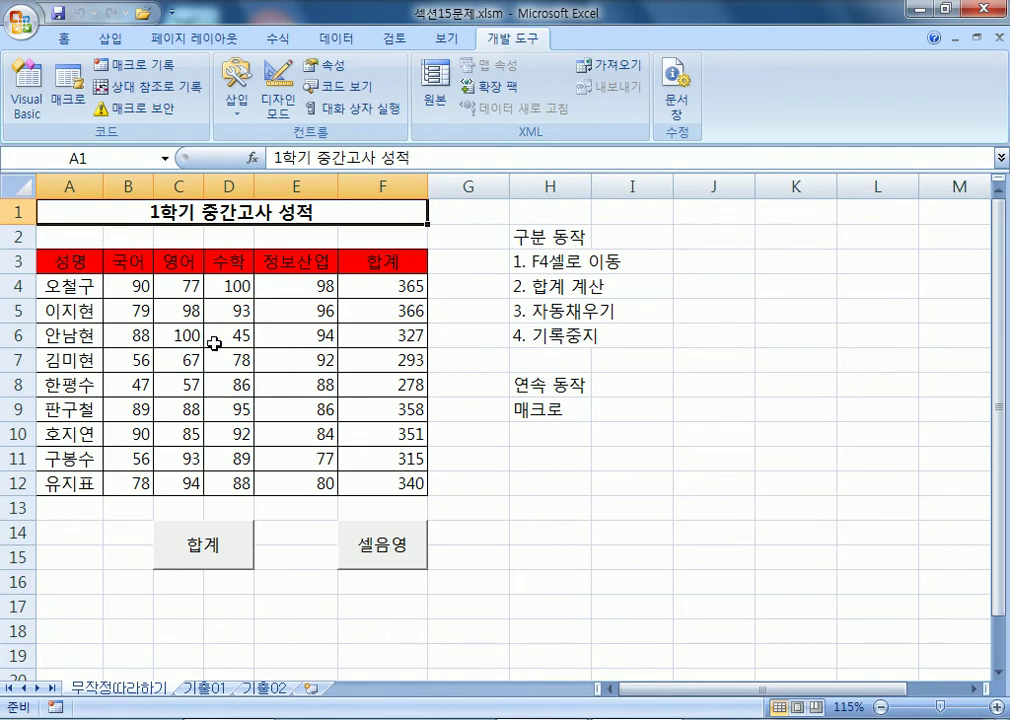
left_click(140, 116)
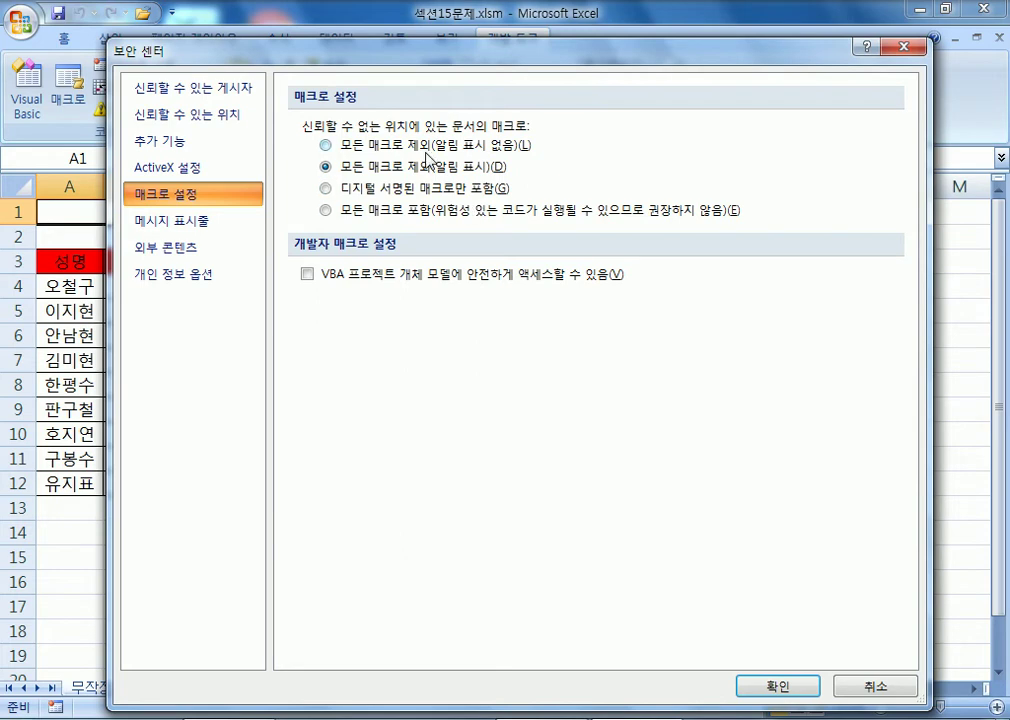
left_click(906, 48)
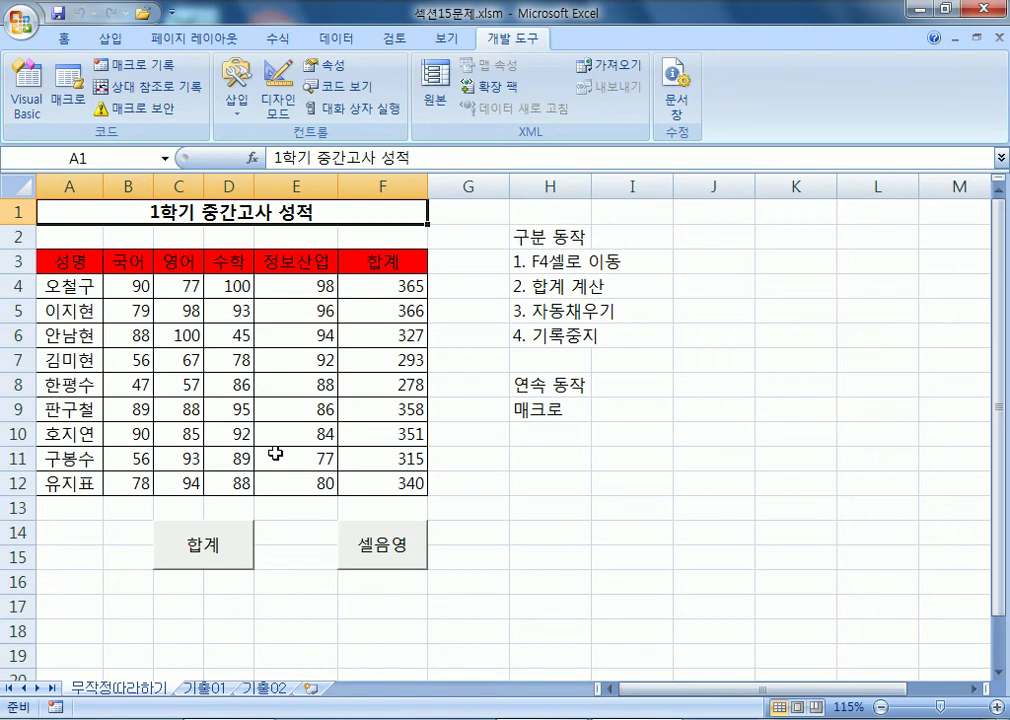
On sheet 기출01, enter the formula =C3+D3-E3 in cell F3 to calculate the first 수령액.
left_click(219, 690)
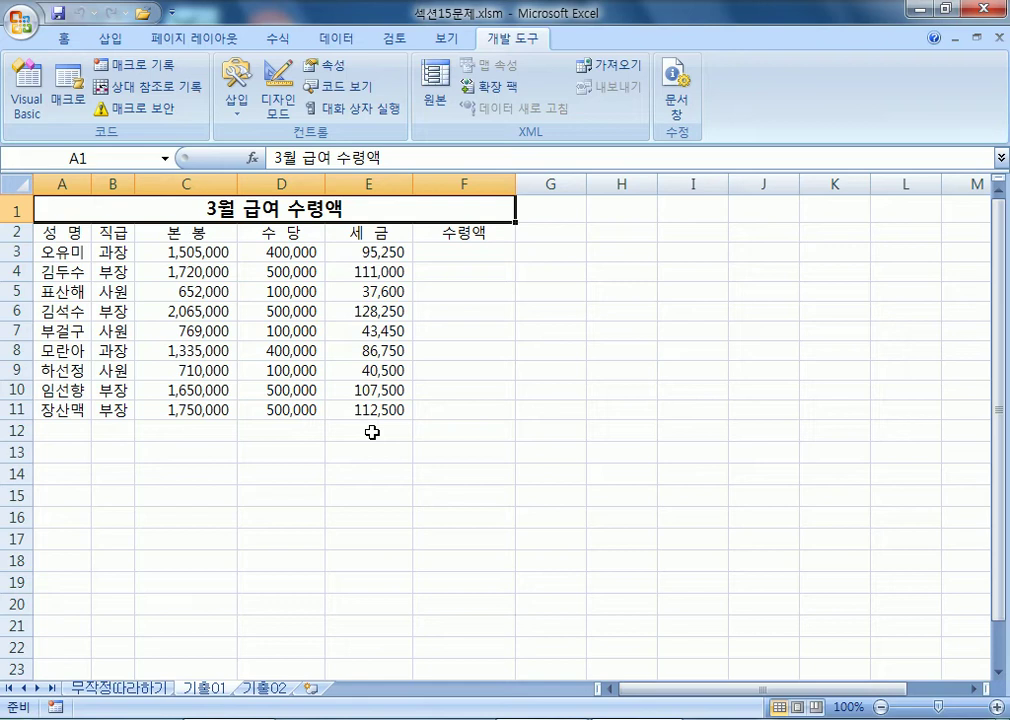
left_click(469, 252)
mouse_move(469, 252)
left_mouse_down()
mouse_move(460, 316)
mouse_move(481, 254)
left_mouse_up()
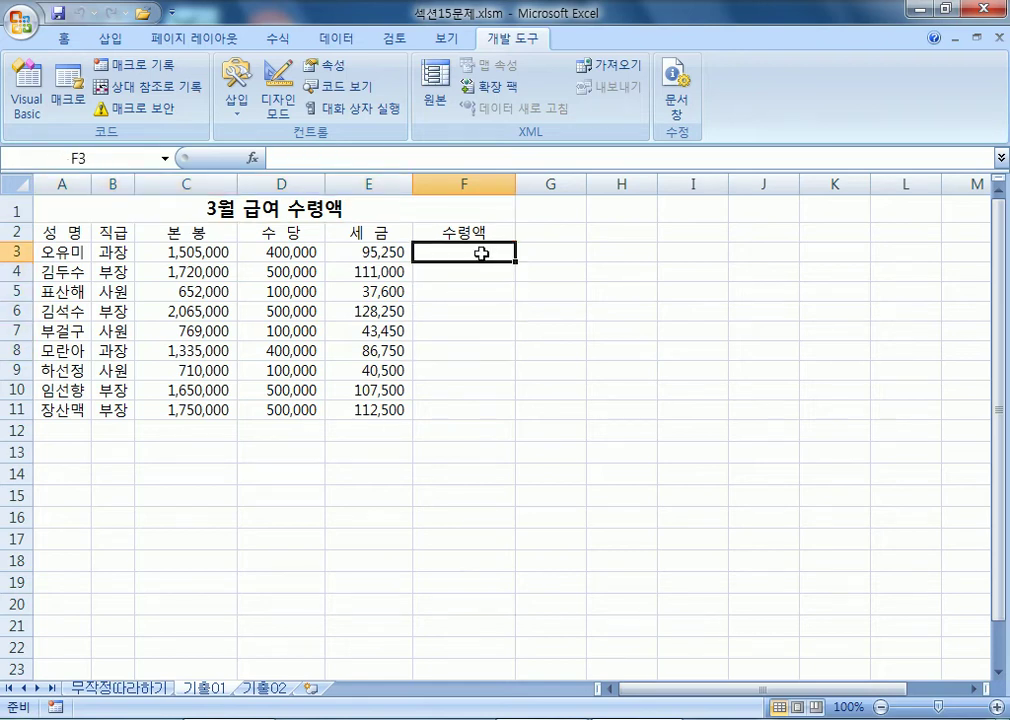
scroll(330, 395, "up", 3)
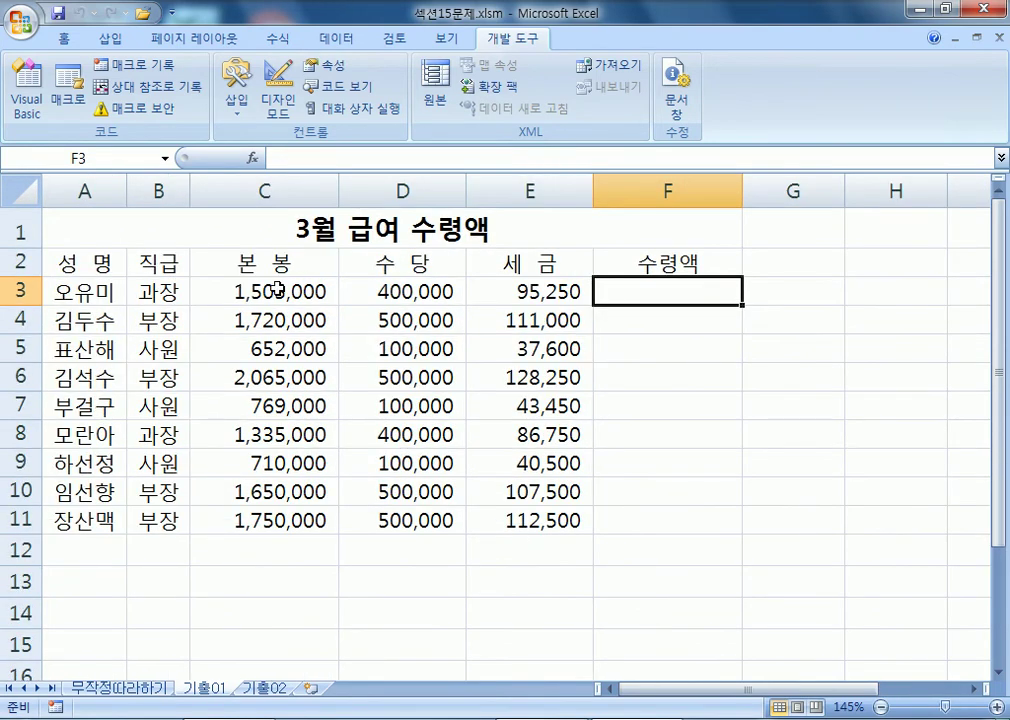
type("=")
left_click(262, 291)
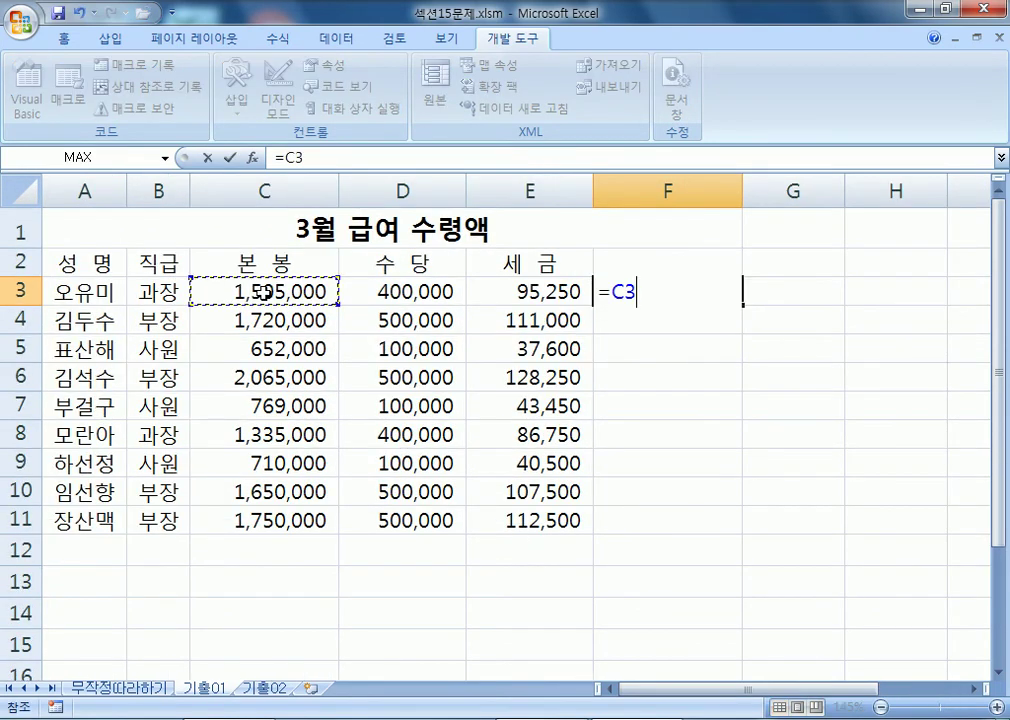
type("+")
left_click(397, 290)
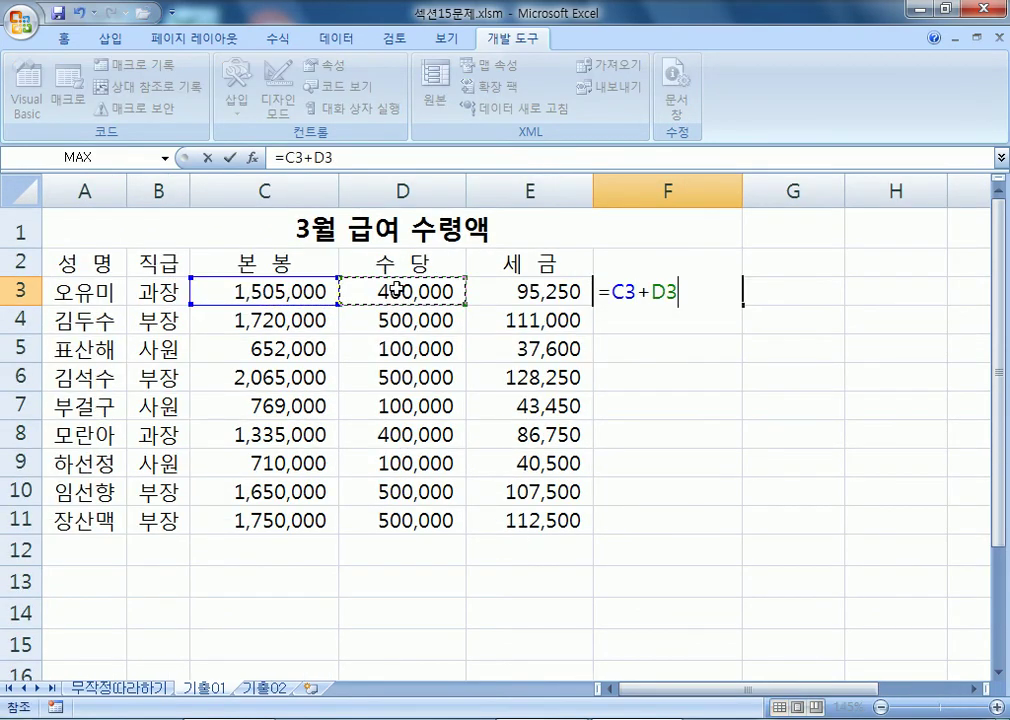
type("-")
left_click(501, 291)
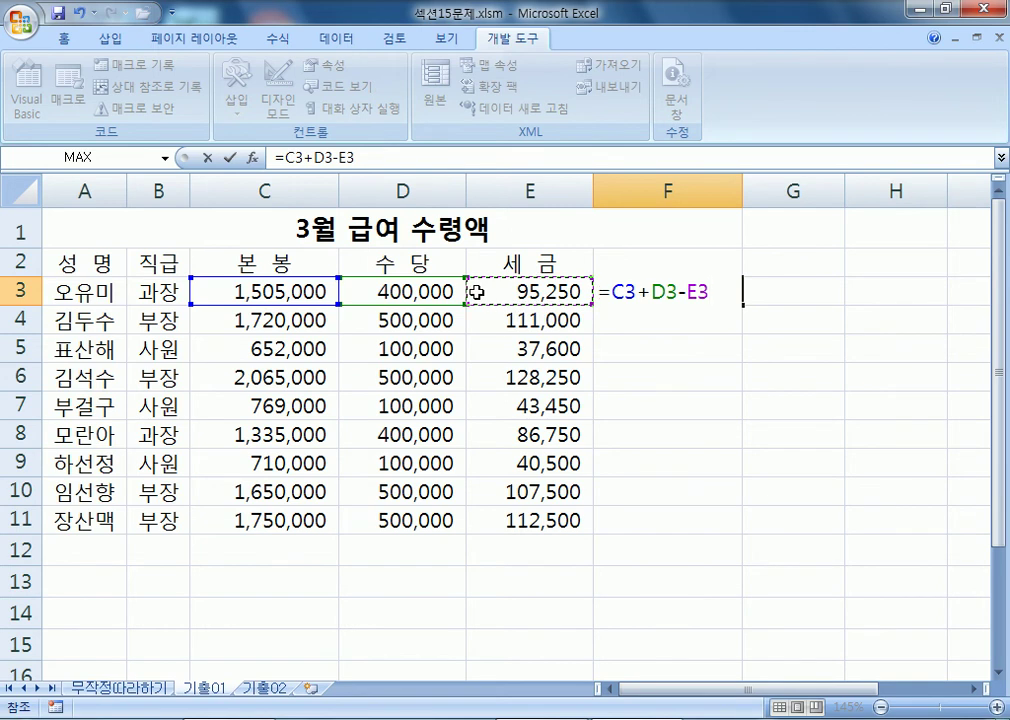
key("Return")
Fill the 수령액 formula from F3 down to F11, and clear the contents of F3:F11.
left_click(658, 297)
left_click_drag(741, 315, 728, 530)
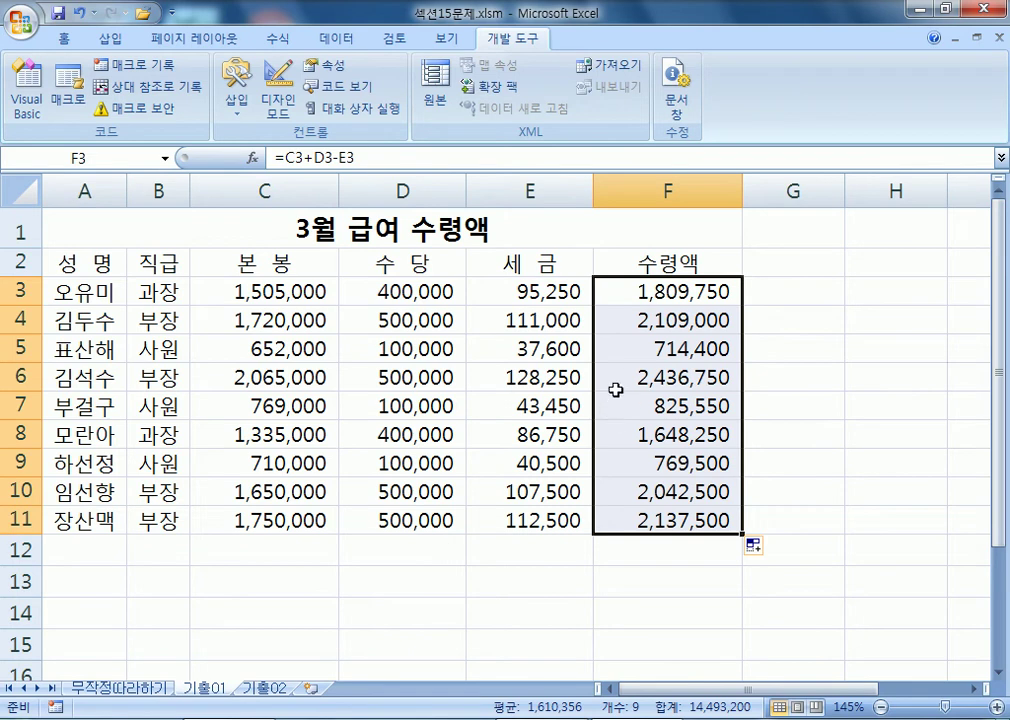
key("Delete")
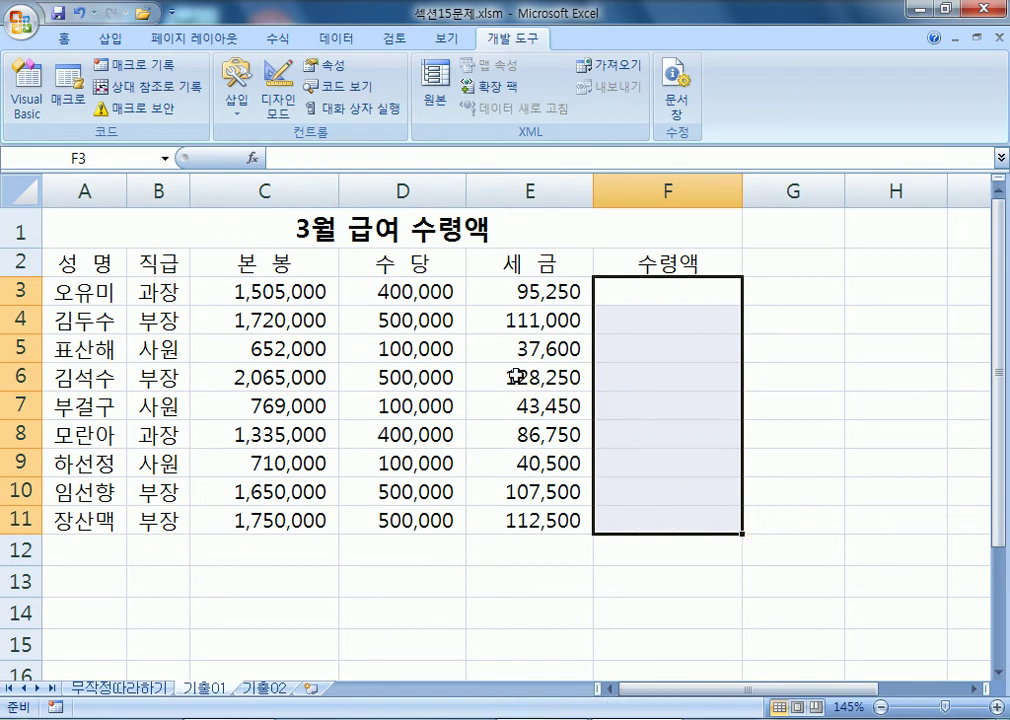
Apply 모든 테두리 borders to the salary table range A2:F11.
left_click_drag(79, 262, 656, 526)
left_click(64, 39)
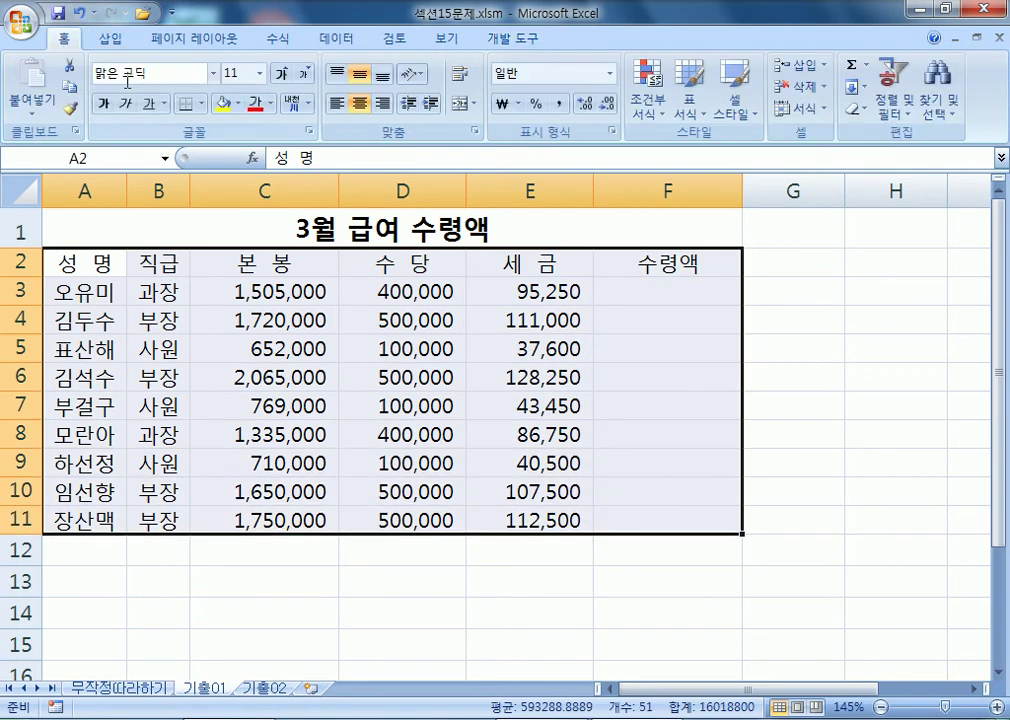
left_click(201, 104)
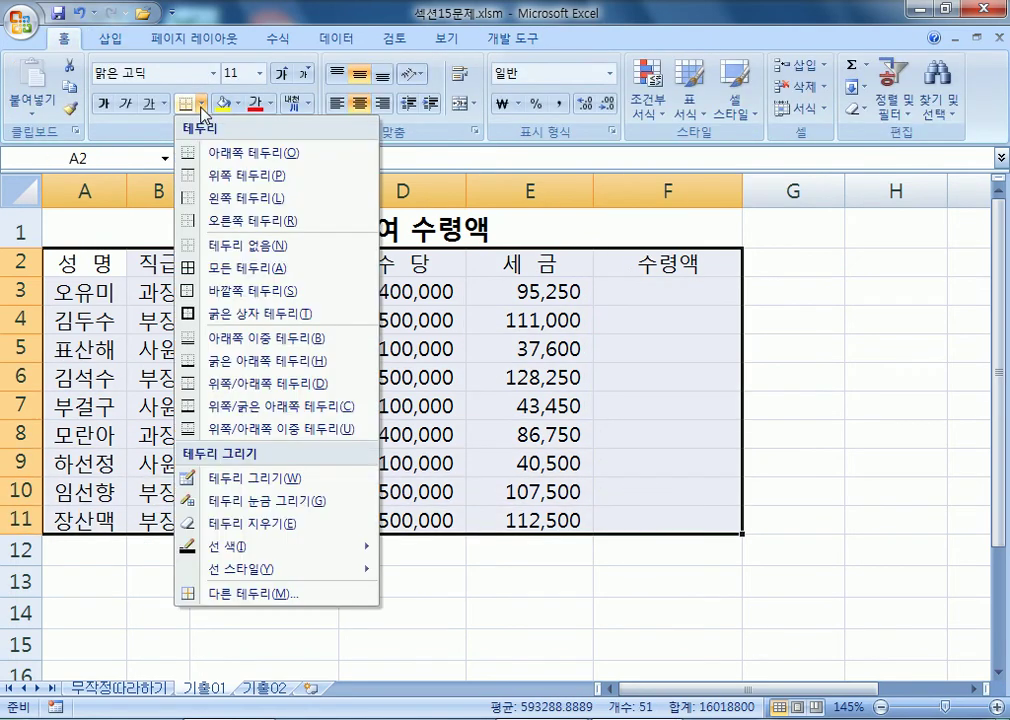
left_click(229, 280)
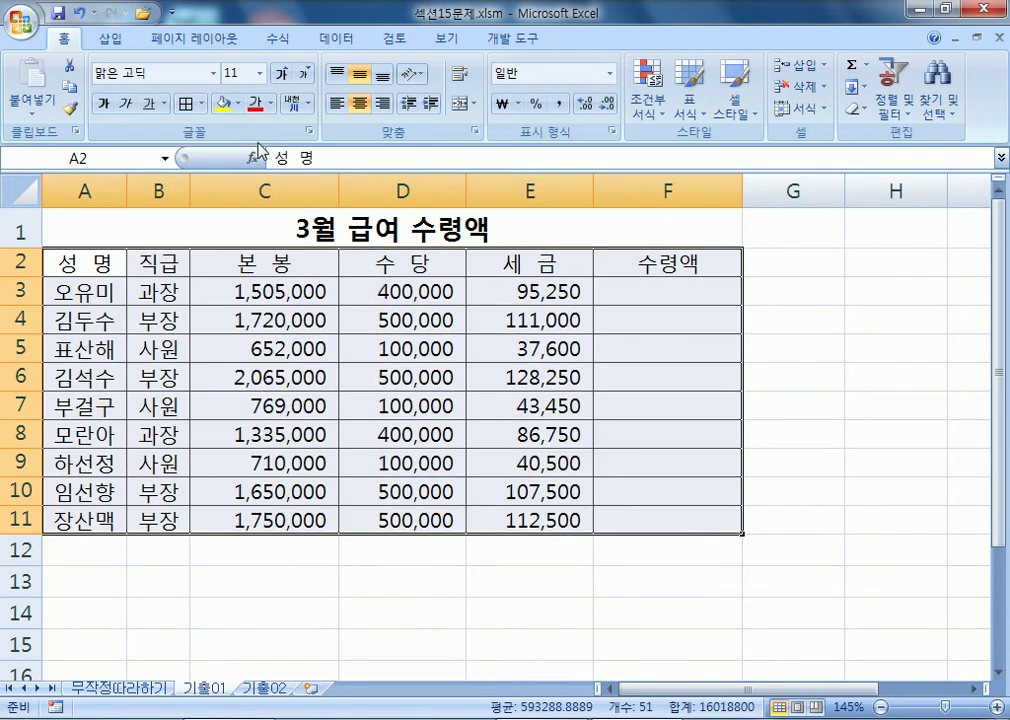
Remove the borders from the salary table A2:F11 with 테두리 없음, and select the title cell.
left_click(201, 104)
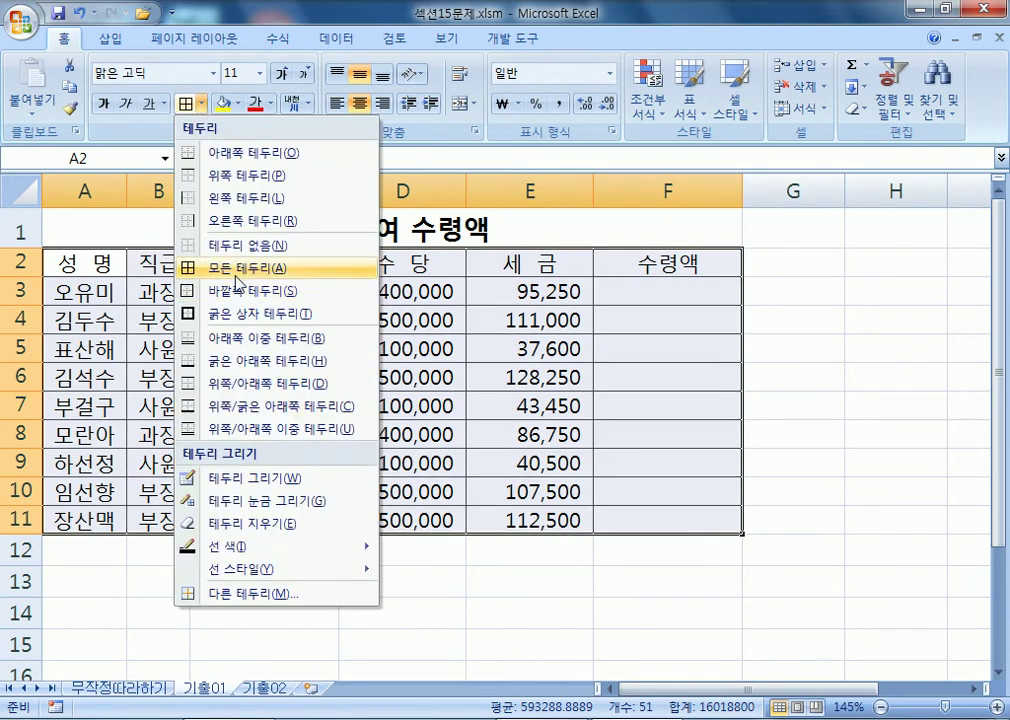
left_click(282, 247)
left_click(243, 230)
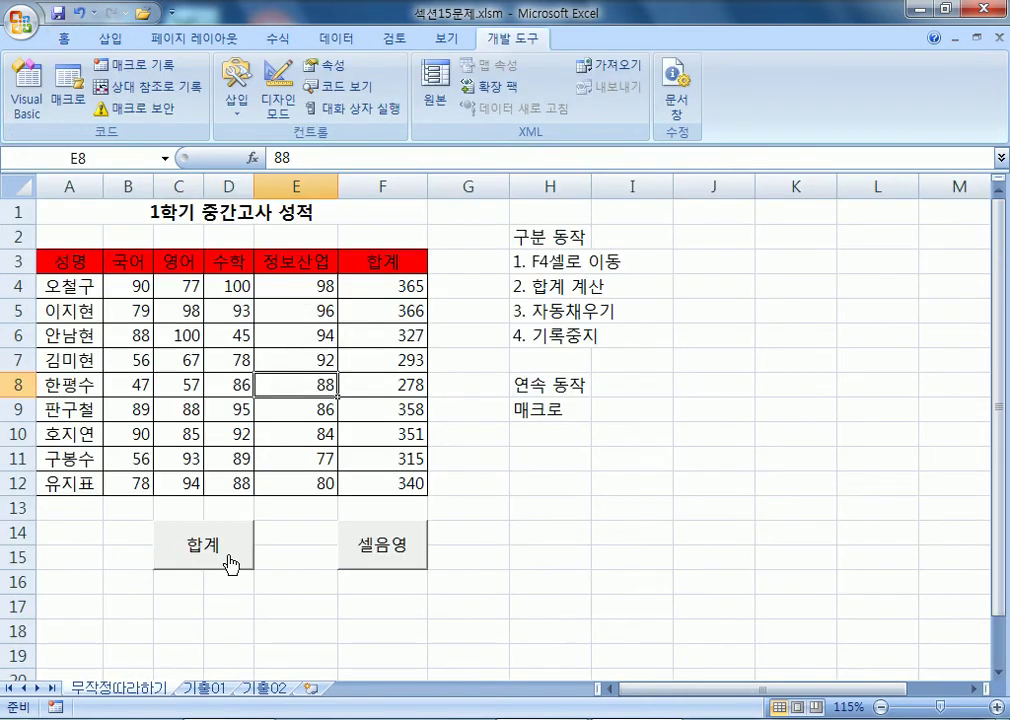
Run the 합계 macro from its sheet button, and set macro security to include all macros (모든 매크로 포함).
left_click(226, 567)
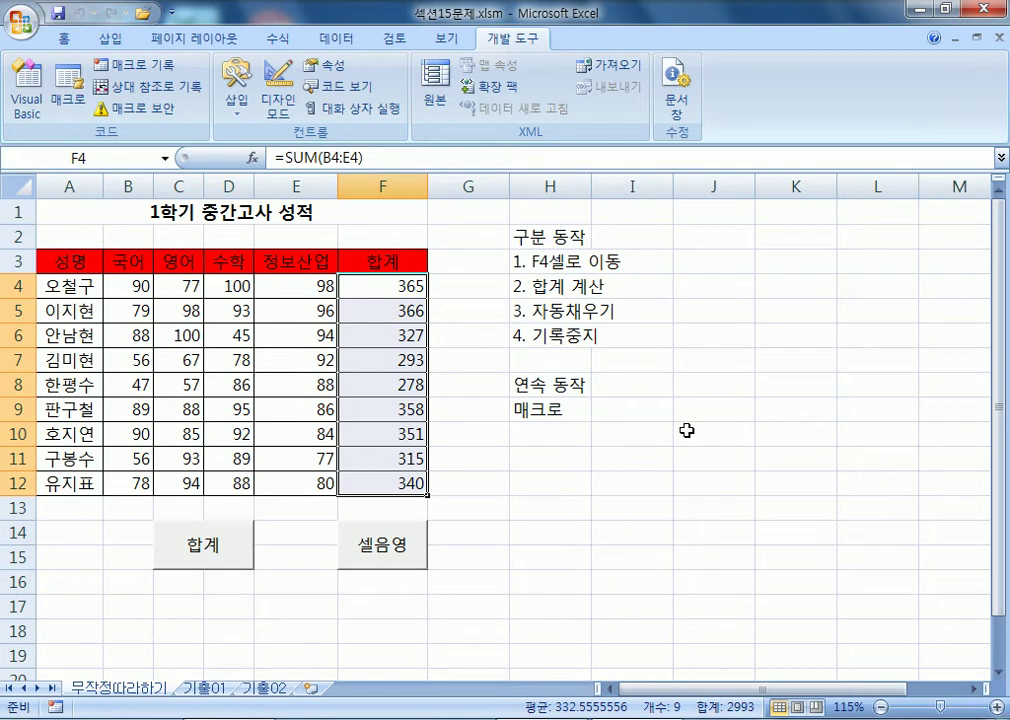
left_click(500, 458)
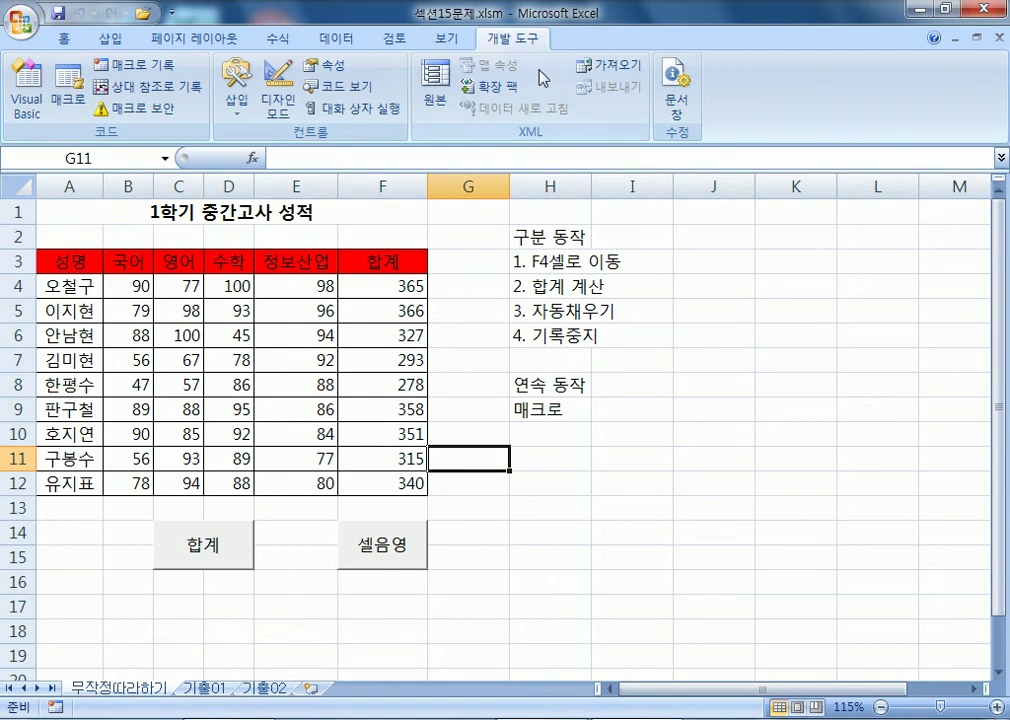
left_click(163, 119)
left_click(326, 210)
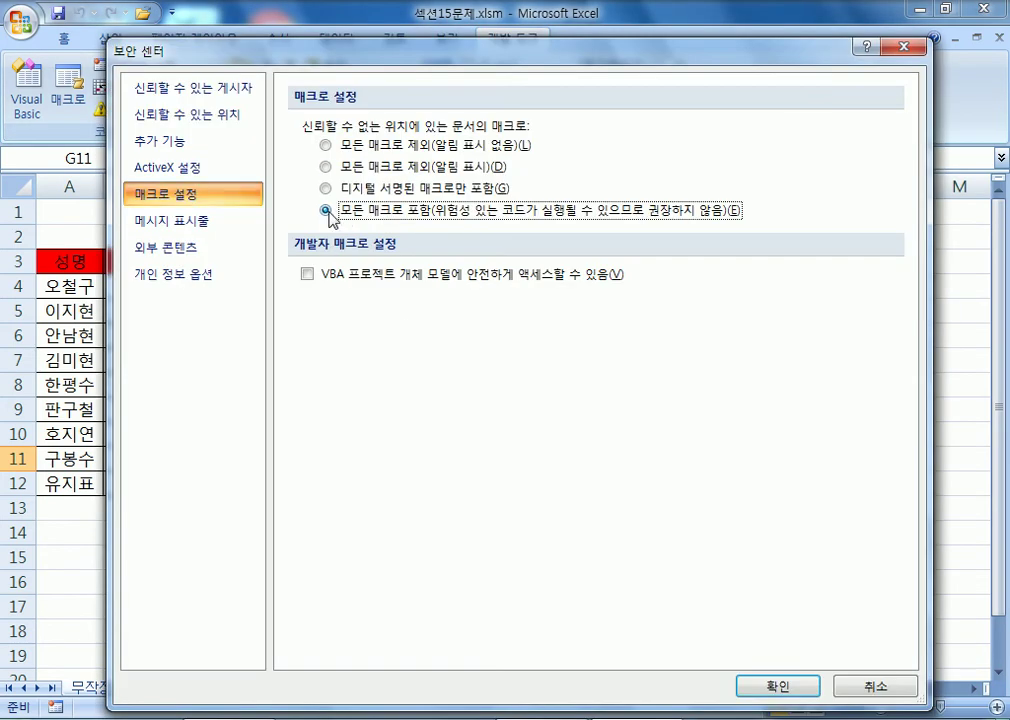
left_click(775, 686)
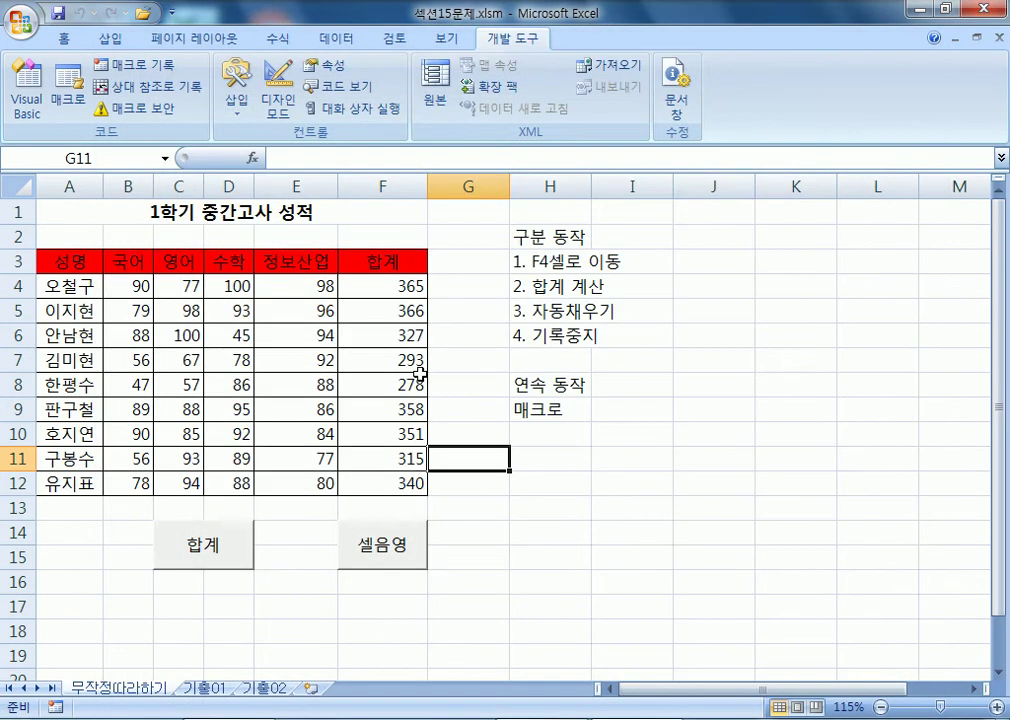
Close the 섹션15문제.xlsm workbook without saving its changes, and start Microsoft Office Excel 2007 again.
left_click(986, 12)
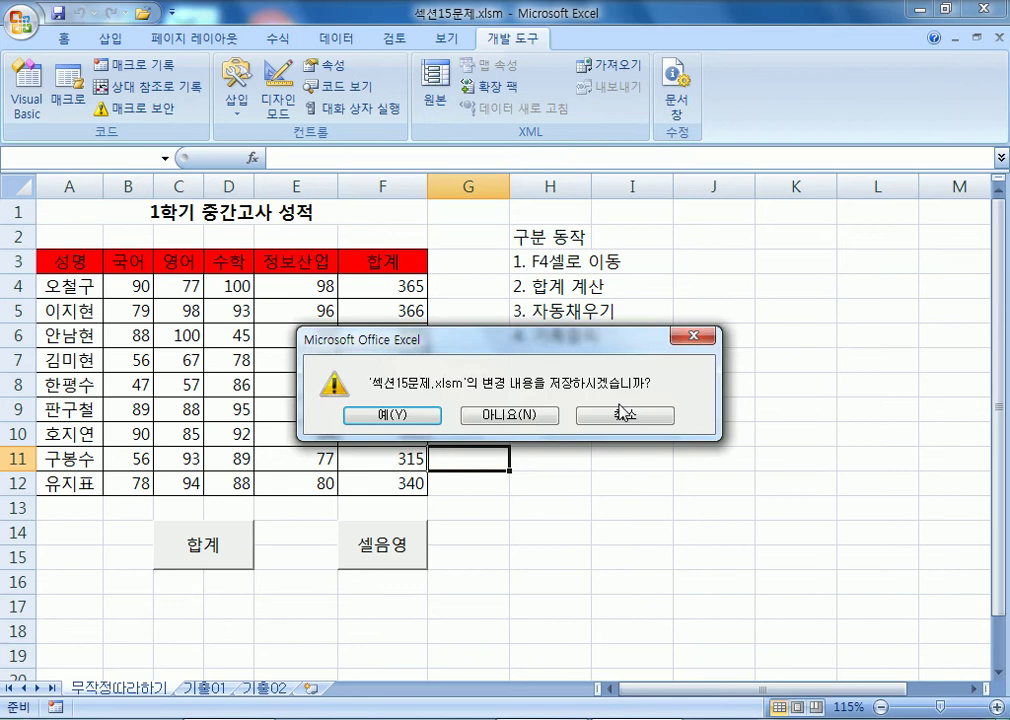
left_click(515, 421)
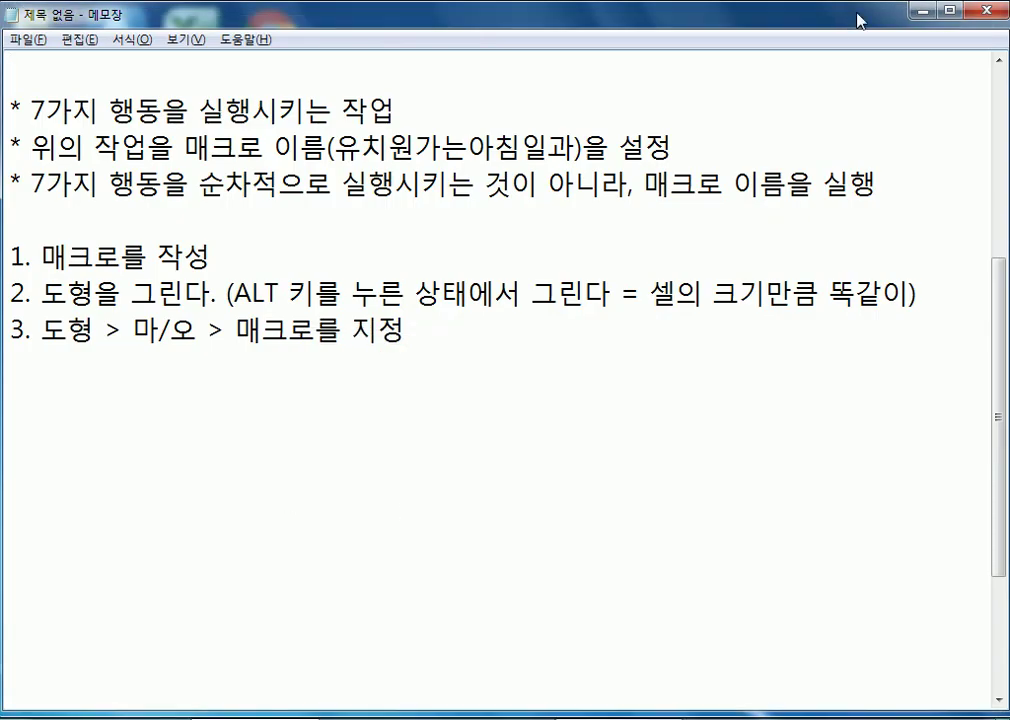
left_click(922, 22)
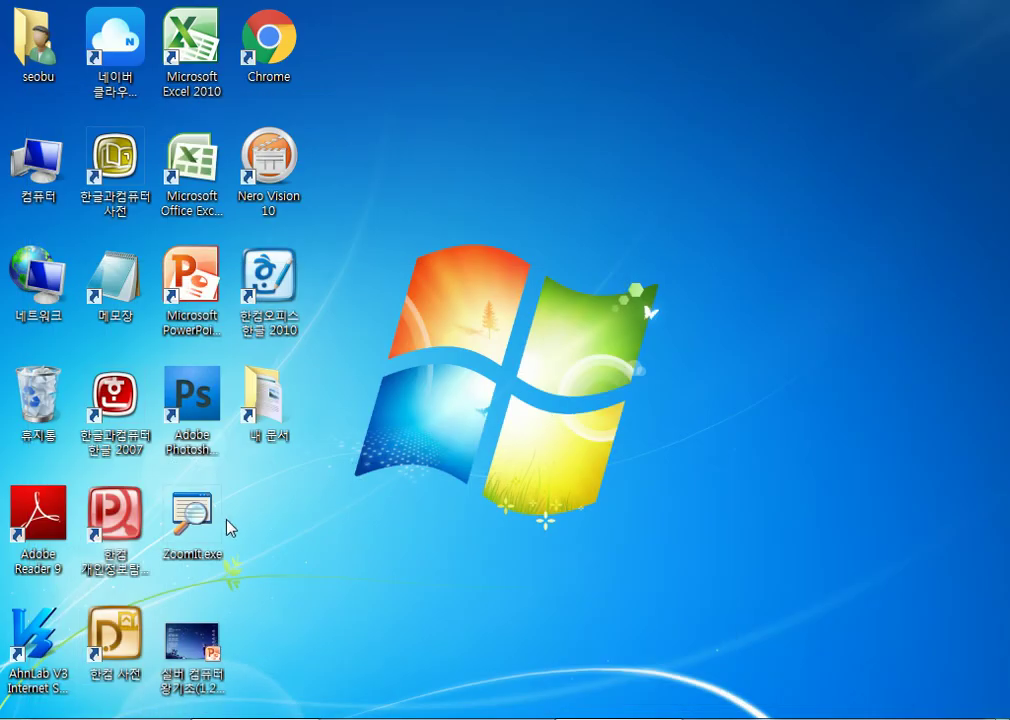
left_click(24, 719)
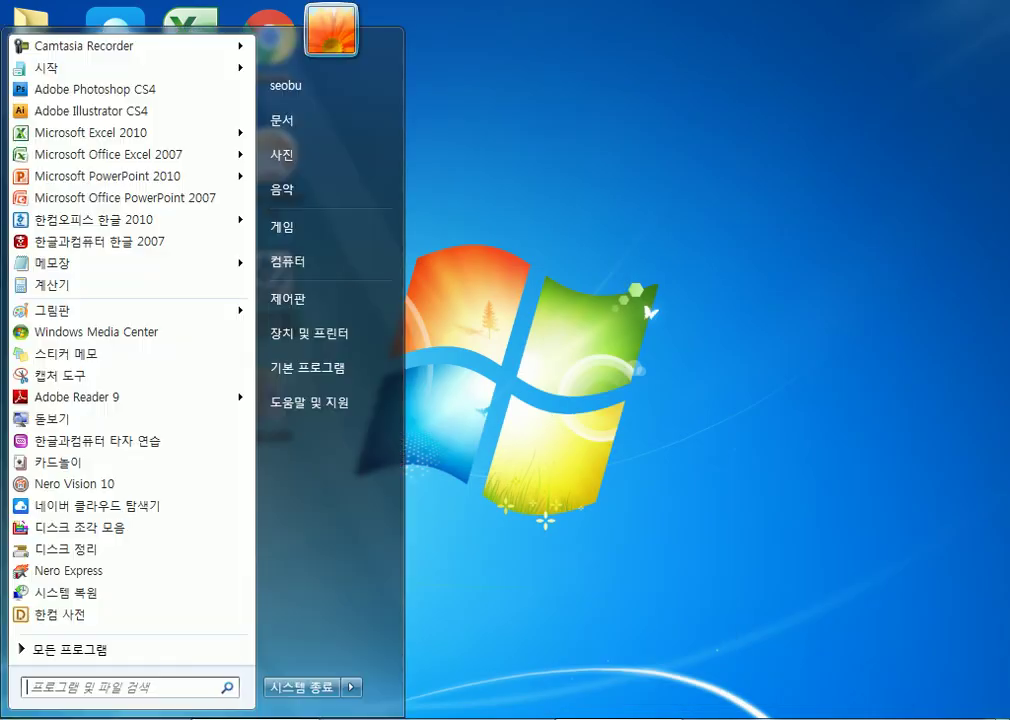
left_click(113, 154)
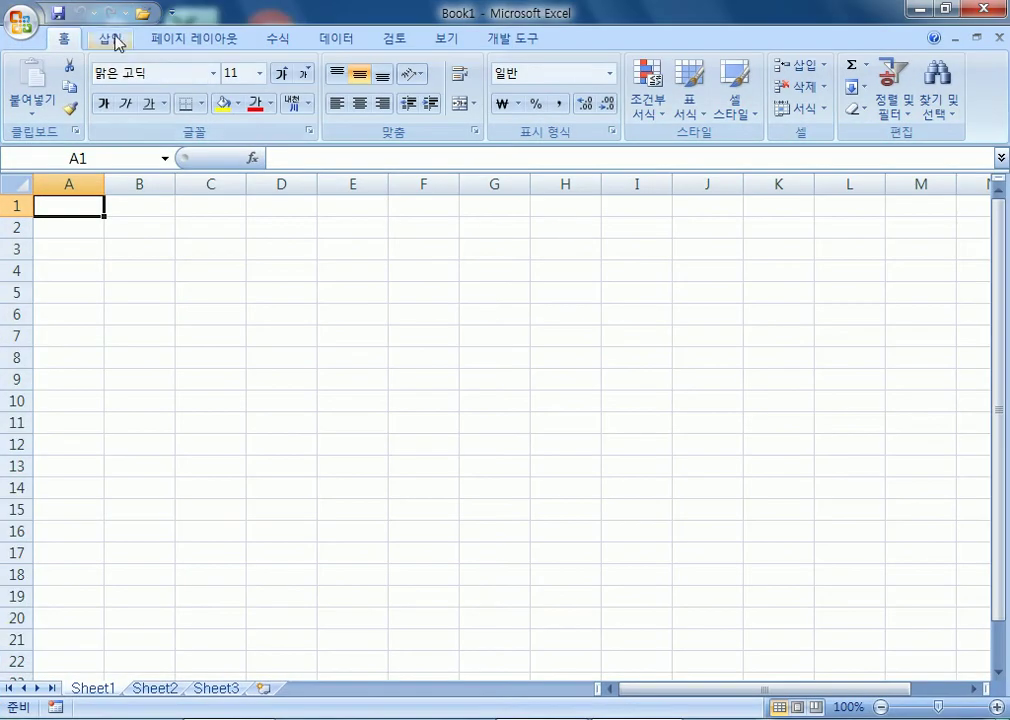
Open the recent workbook 섹션15정답.xlsm and run its 합계 macro from the sheet button.
left_click(22, 22)
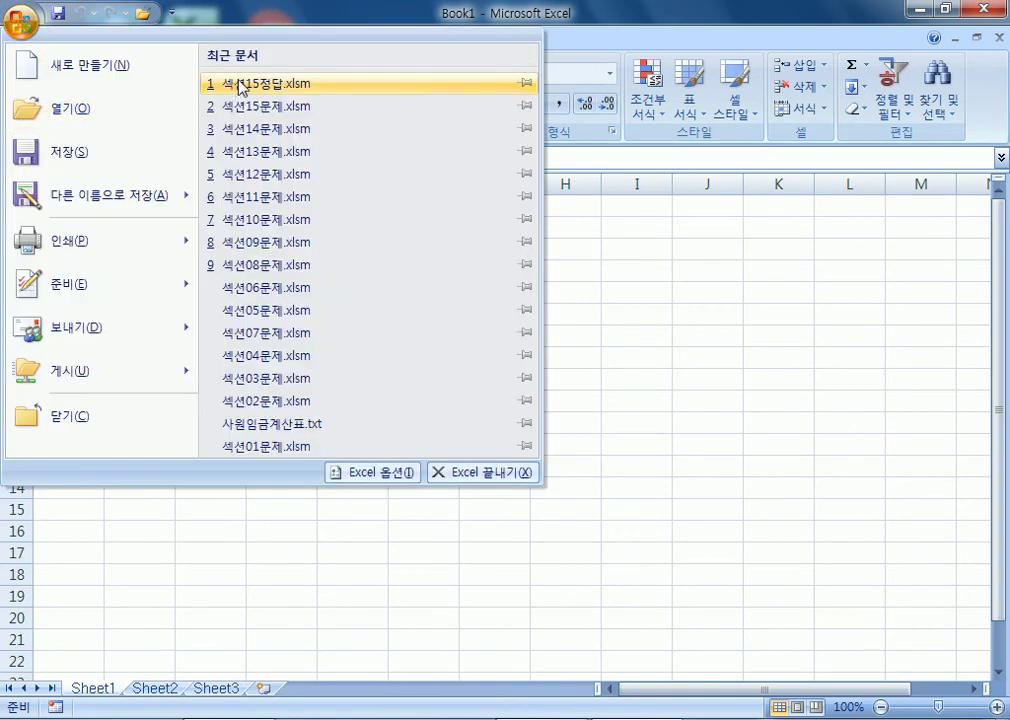
left_click(218, 82)
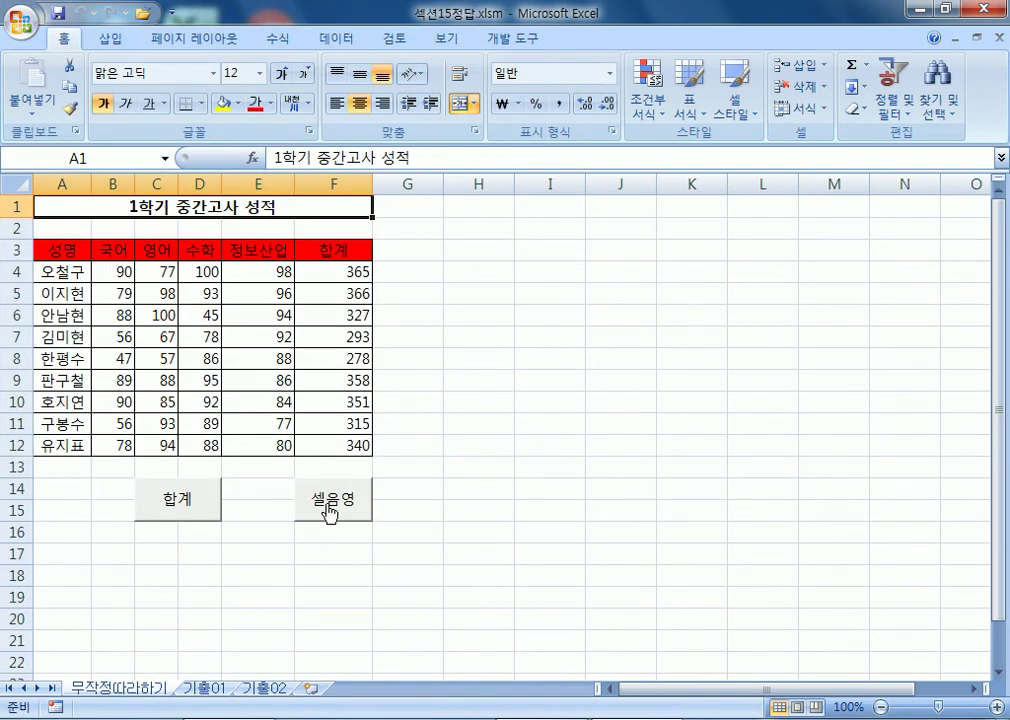
left_click(211, 511)
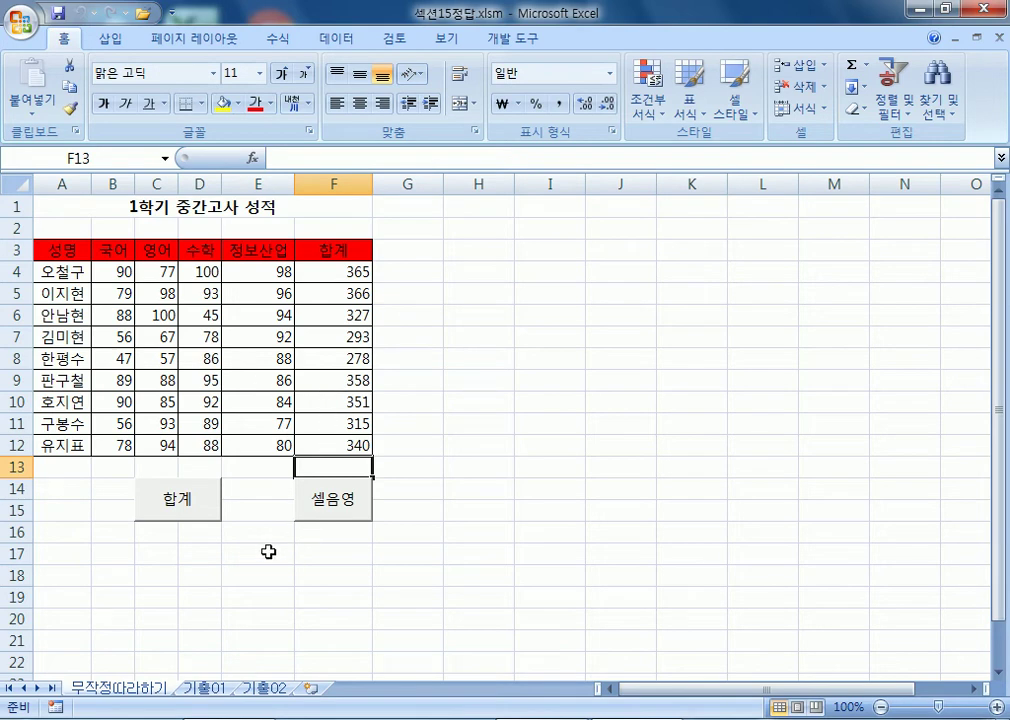
Close 섹션15정답.xlsm without saving, and open 섹션15문제.xlsm from the folder C:\길벗컴활2급\01 섹션.
left_click(999, 38)
left_click(530, 414)
left_click(28, 26)
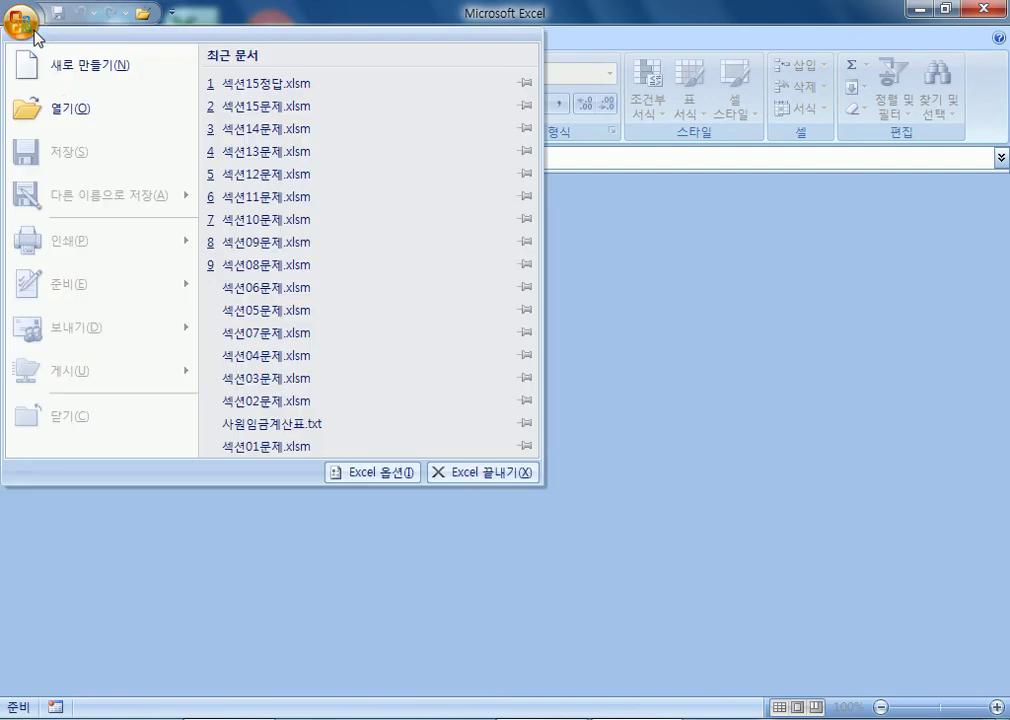
left_click(85, 108)
left_click_drag(216, 188, 226, 366)
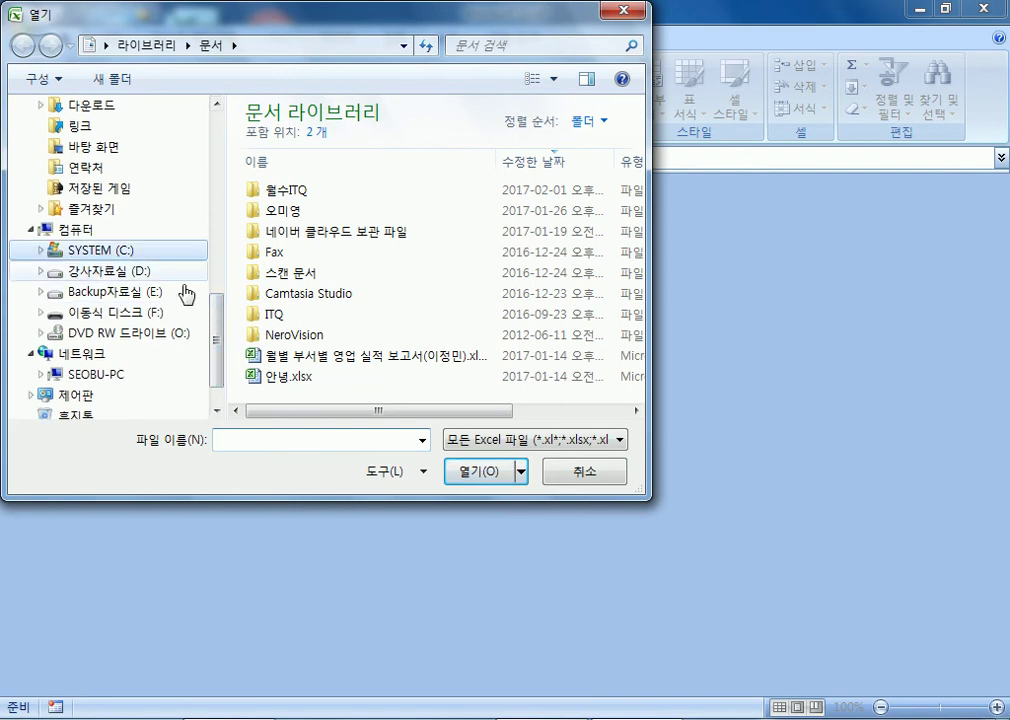
left_click(100, 258)
double_click(338, 324)
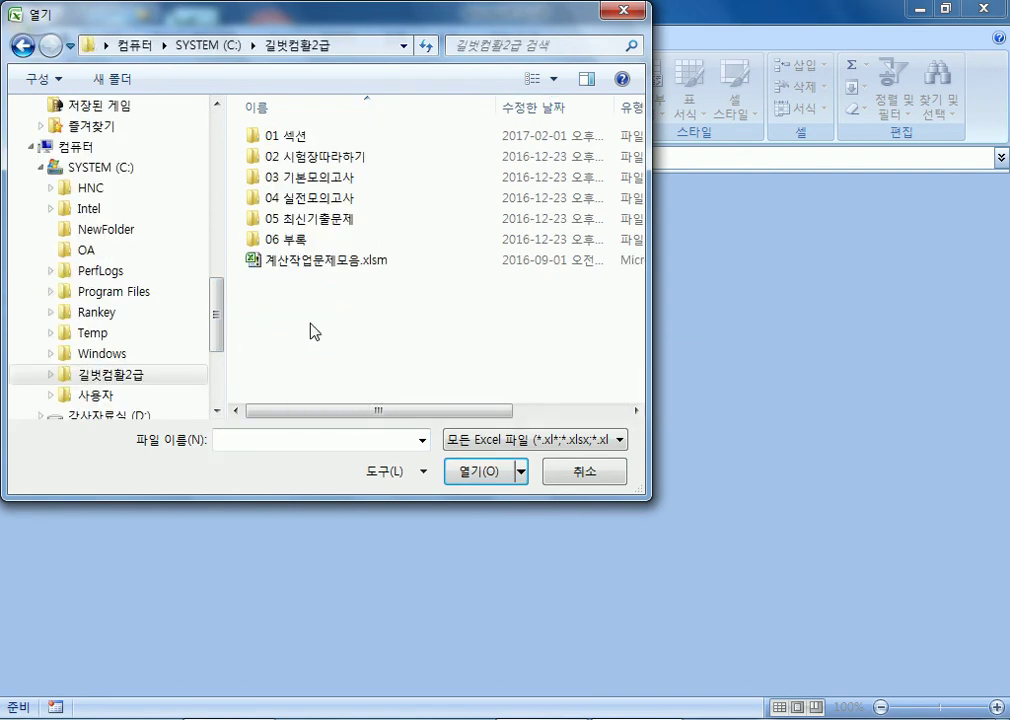
double_click(305, 136)
scroll(367, 300, "down", 6)
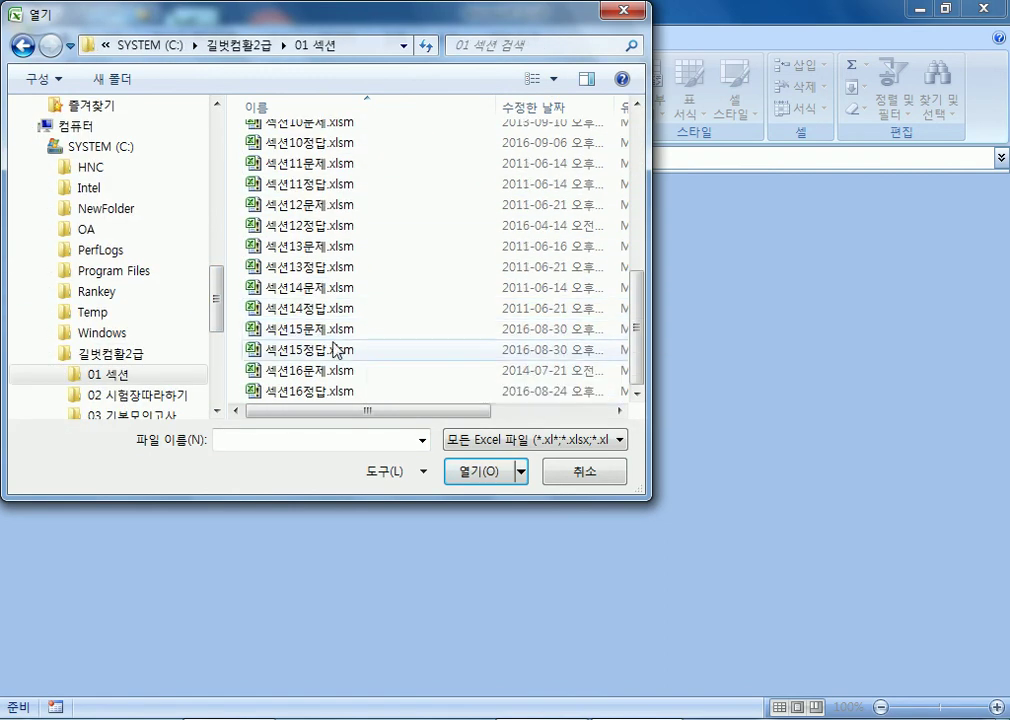
double_click(345, 332)
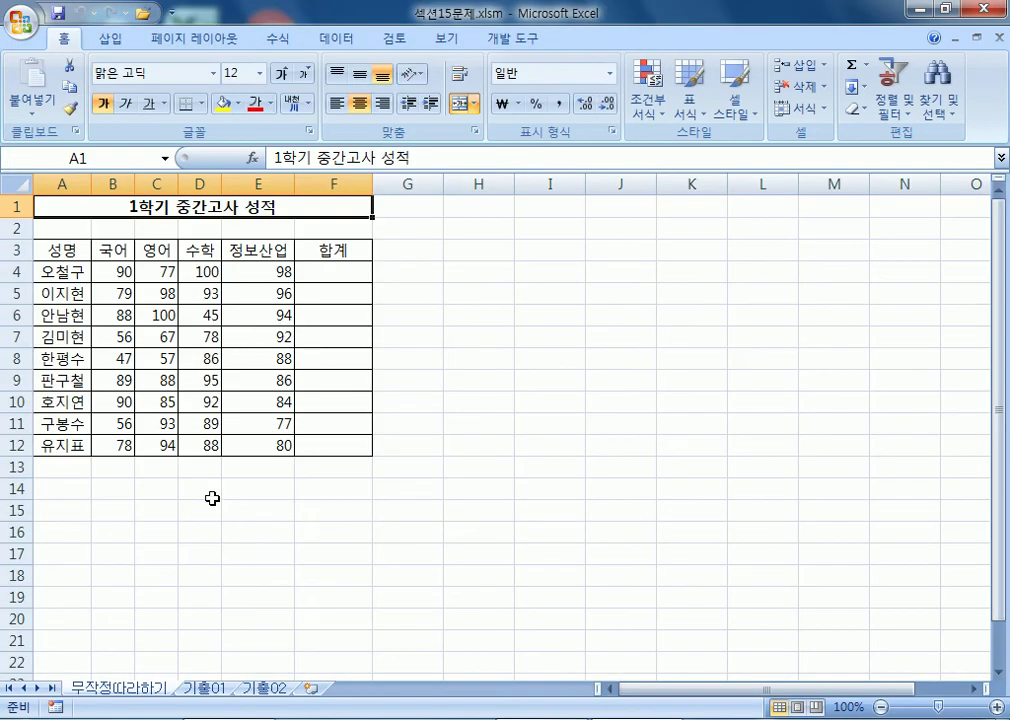
On sheet 기출01, enter the formula =C3+D3-E3 in cell F3 to calculate the first 수령액.
left_click(204, 688)
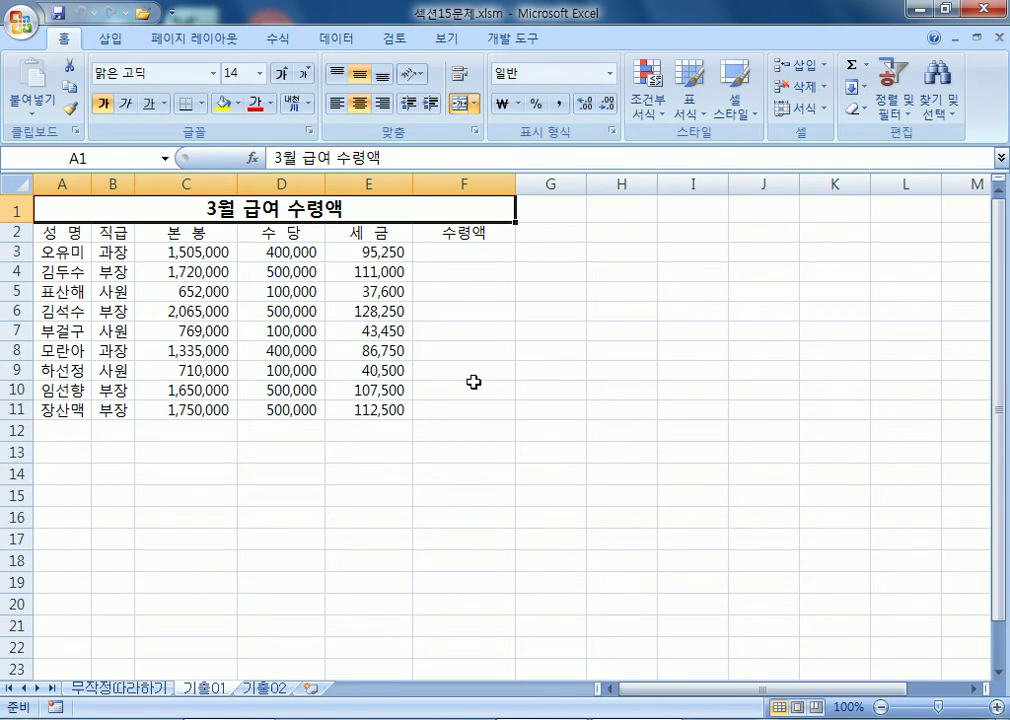
scroll(444, 316, "up", 3, "ctrl")
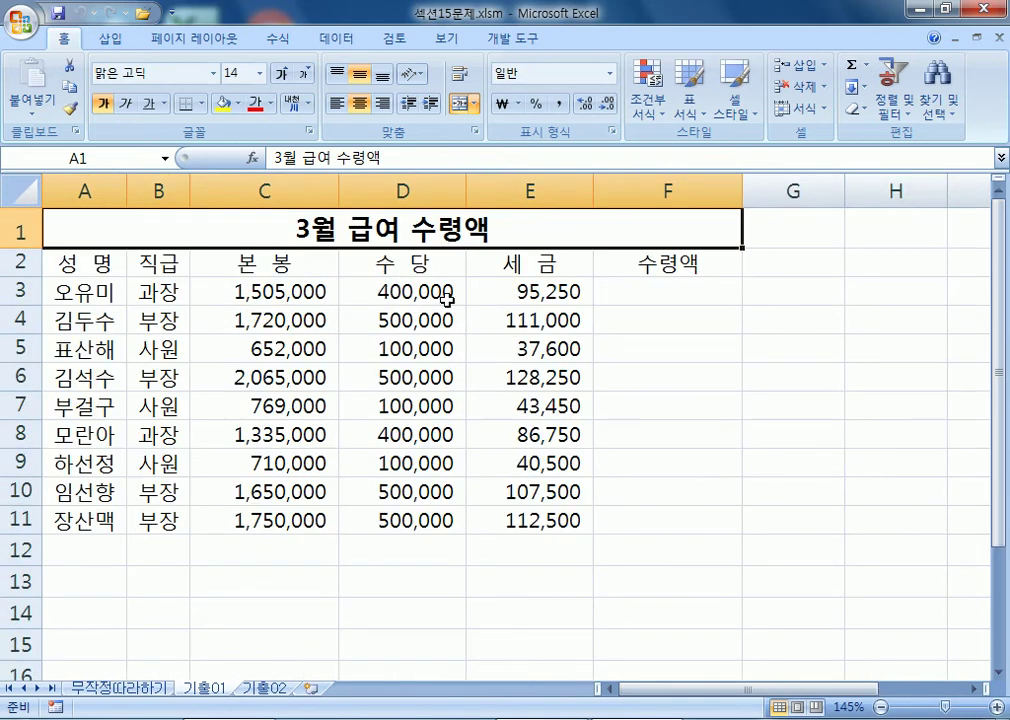
left_click(645, 293)
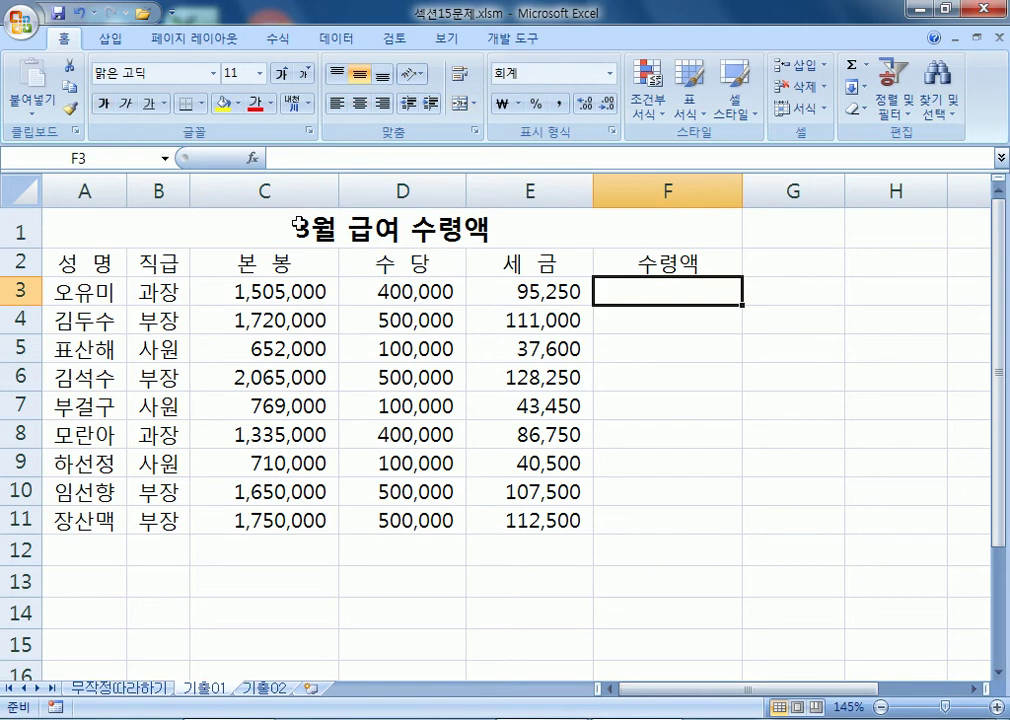
type("=")
left_click(237, 290)
type("+")
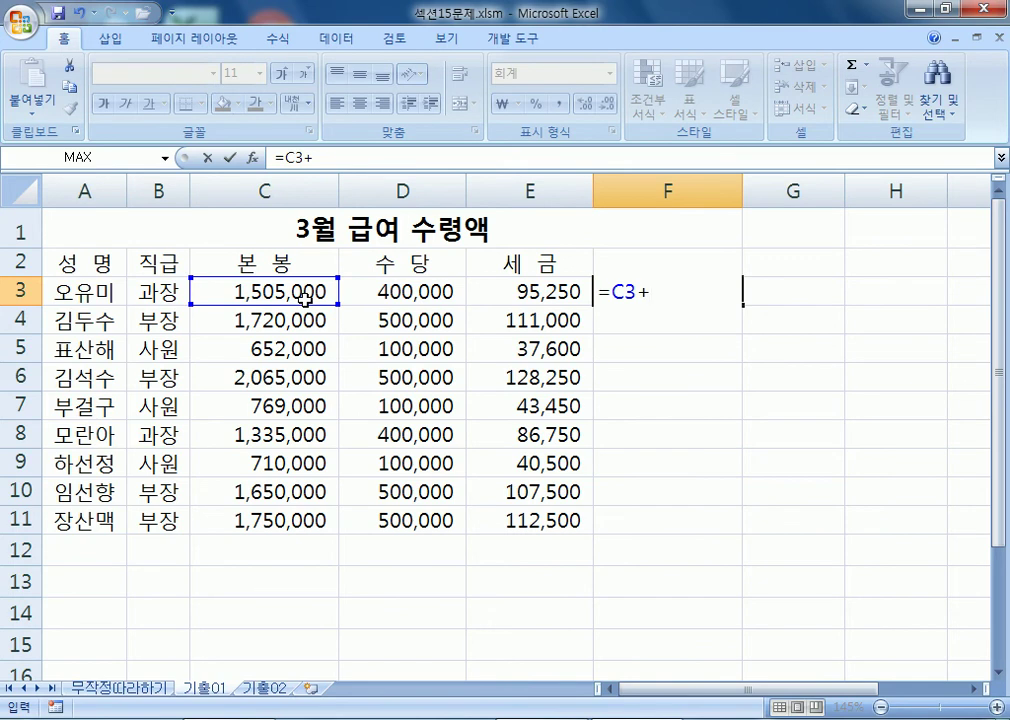
key("Left")
key("Left")
type("-")
key("Left")
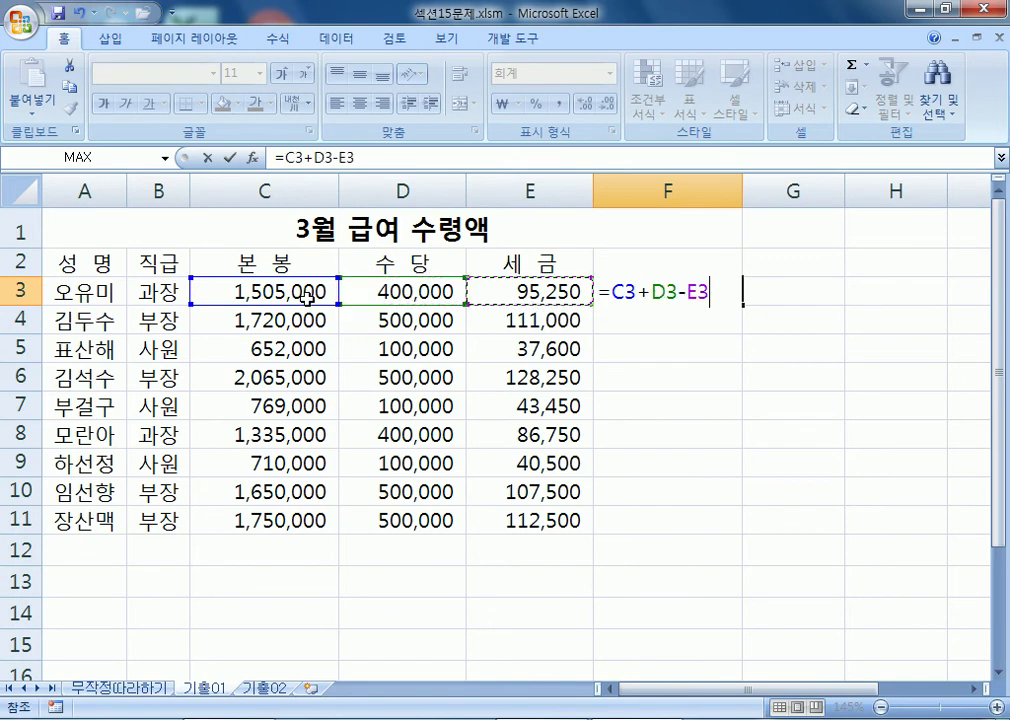
key("Return")
Fill the 수령액 formula from F3 down to F11, clear F3:F11, and select the title cell A1.
left_click(640, 289)
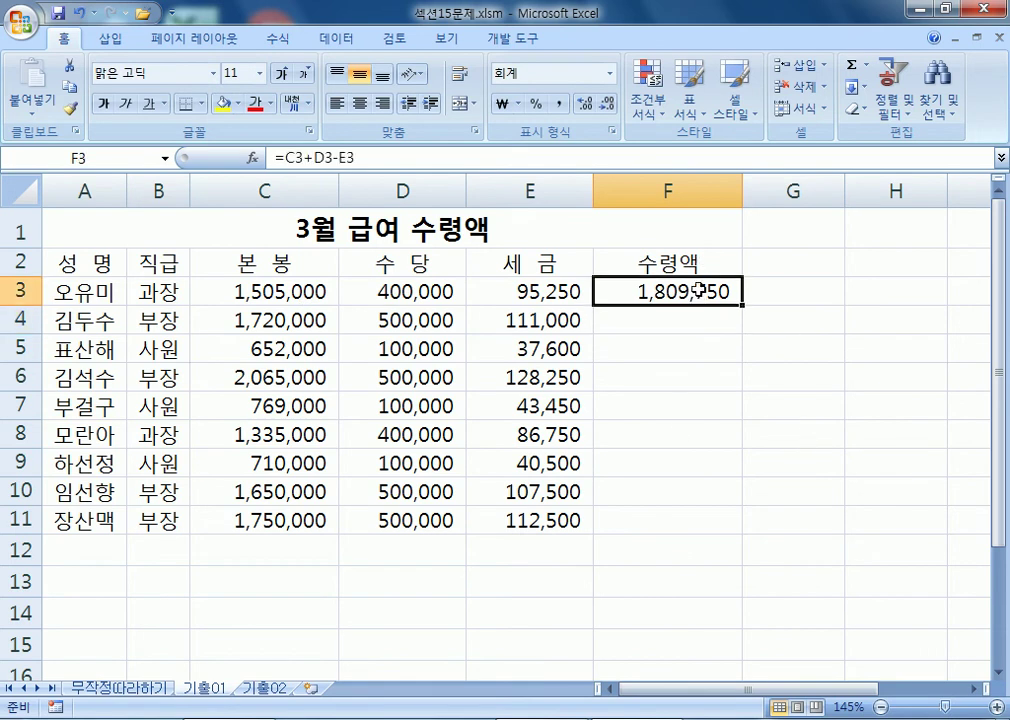
left_click_drag(742, 304, 735, 541)
key("Delete")
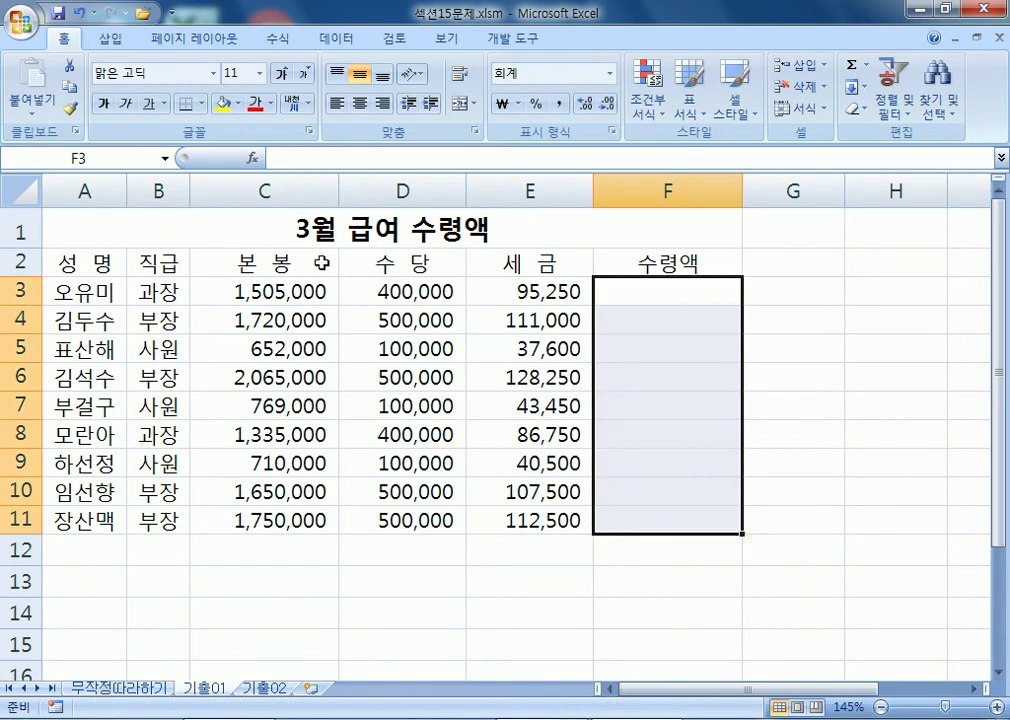
left_click(260, 262)
left_click(161, 232)
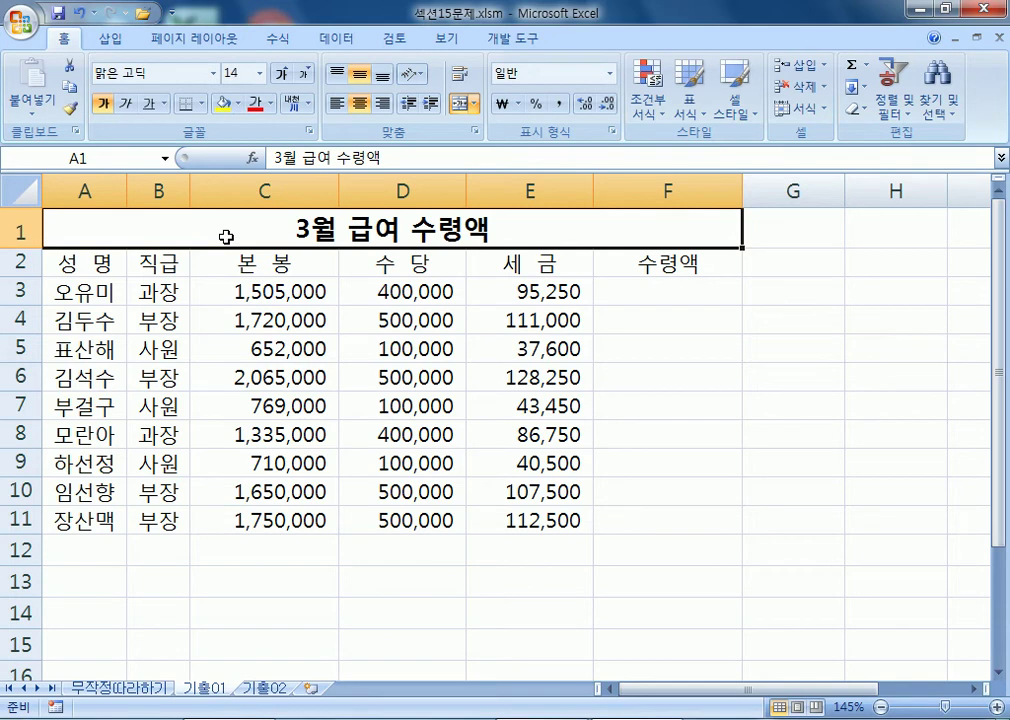
Draw a sun (해) shape fitted exactly to cells A13:A14, about 1.57 cm wide and 1.17 cm high.
left_click(72, 578)
left_click_drag(90, 584, 108, 614)
scroll(246, 478, "down", 2)
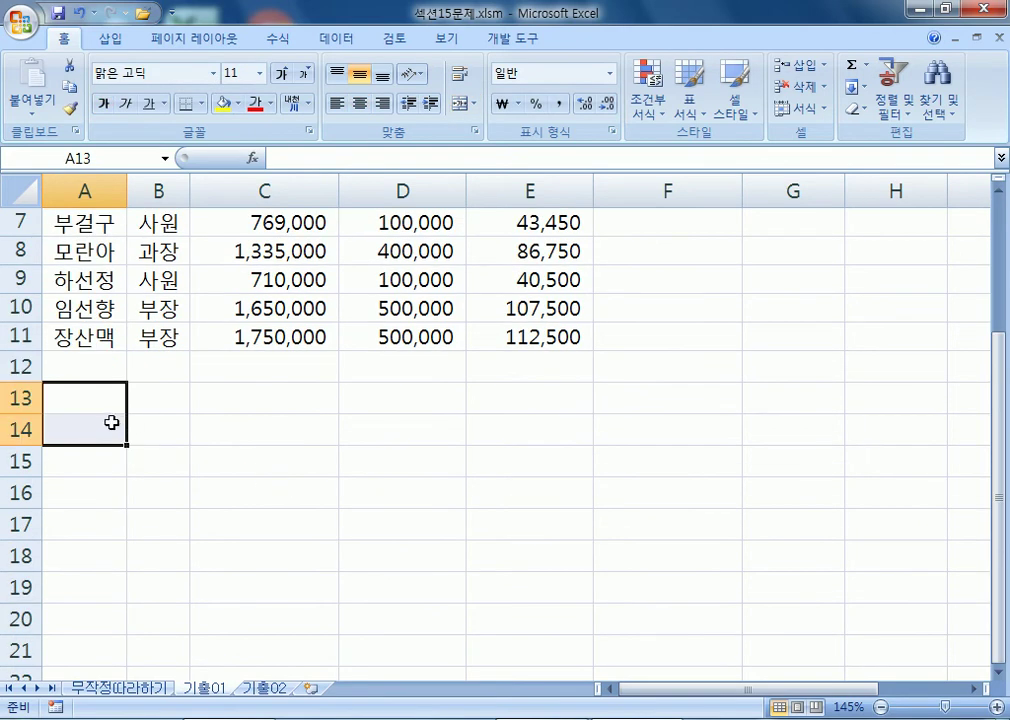
scroll(111, 423, "up", 2)
scroll(109, 420, "down", 3)
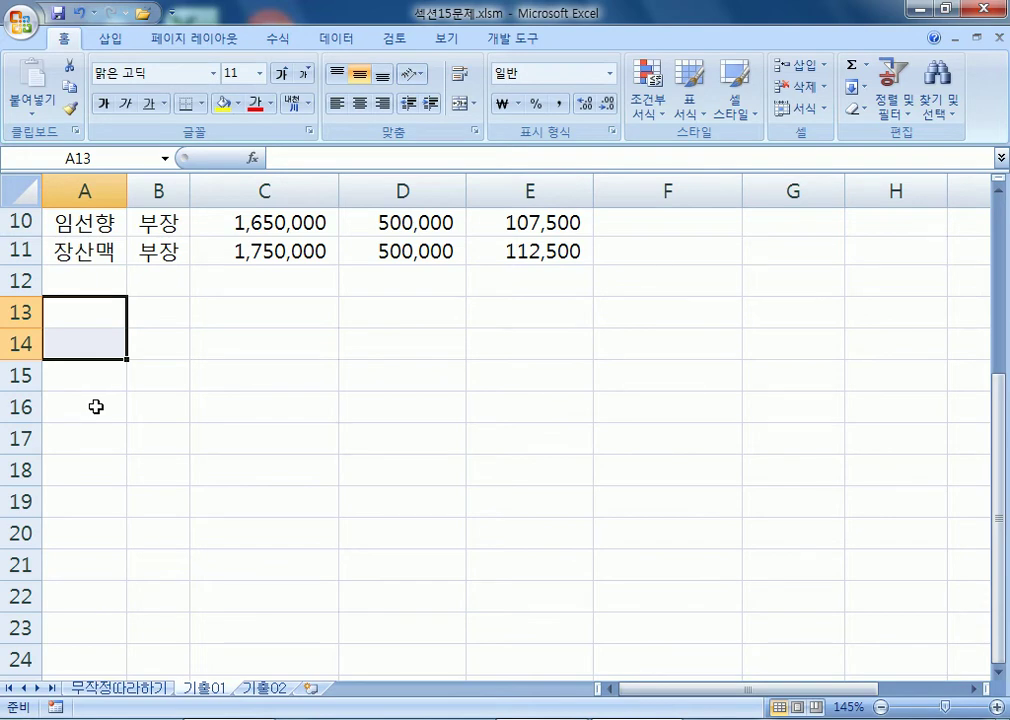
left_click(118, 43)
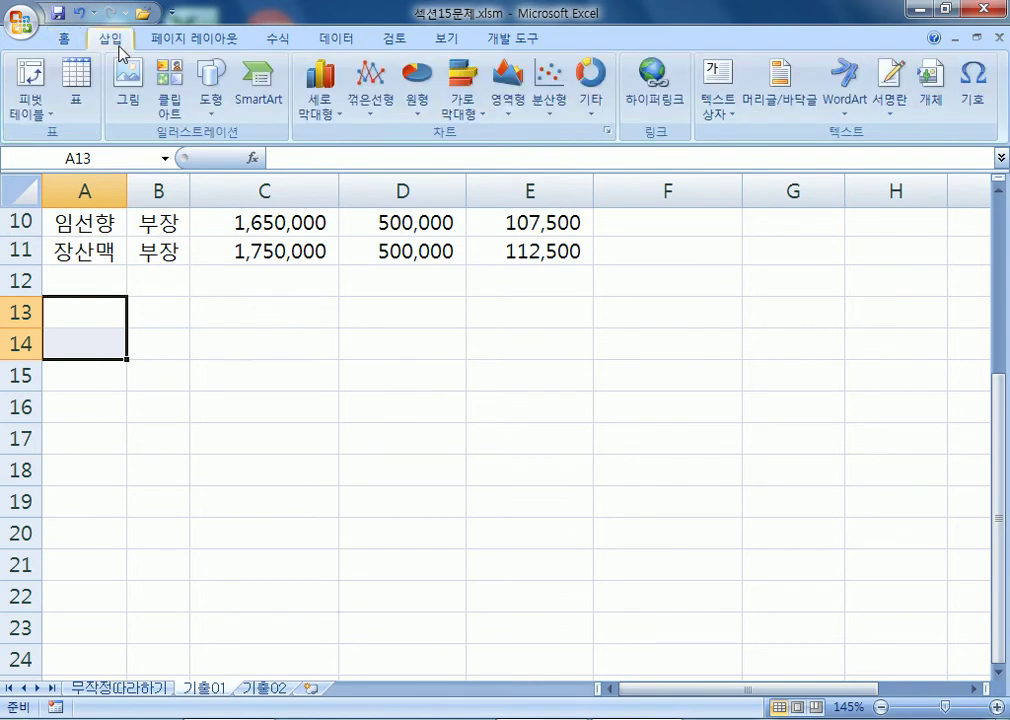
left_click(214, 106)
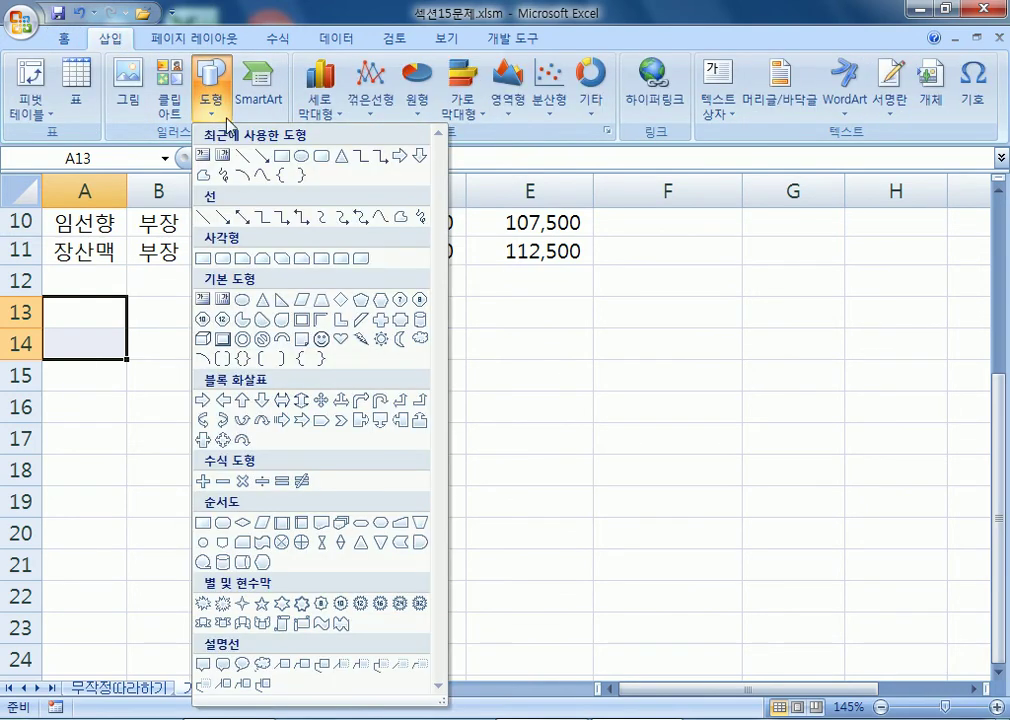
left_click(382, 341)
left_click_drag(44, 297, 127, 358)
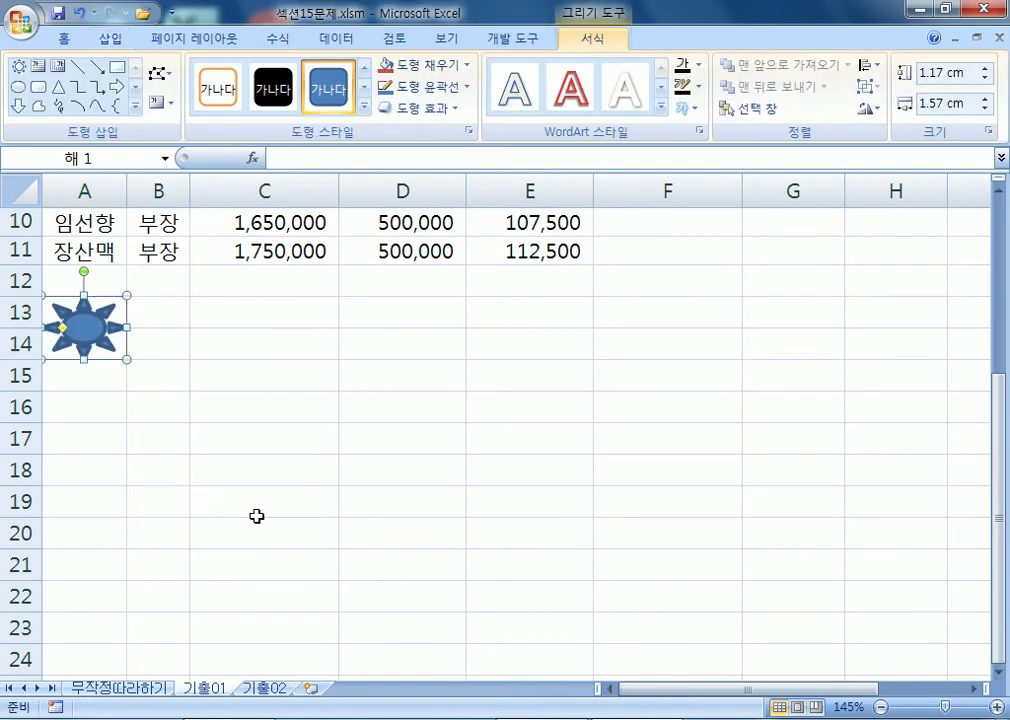
Locate the 매크로 지정 command for the sun shape, and dismiss the command list without choosing anything.
scroll(204, 496, "up", 3)
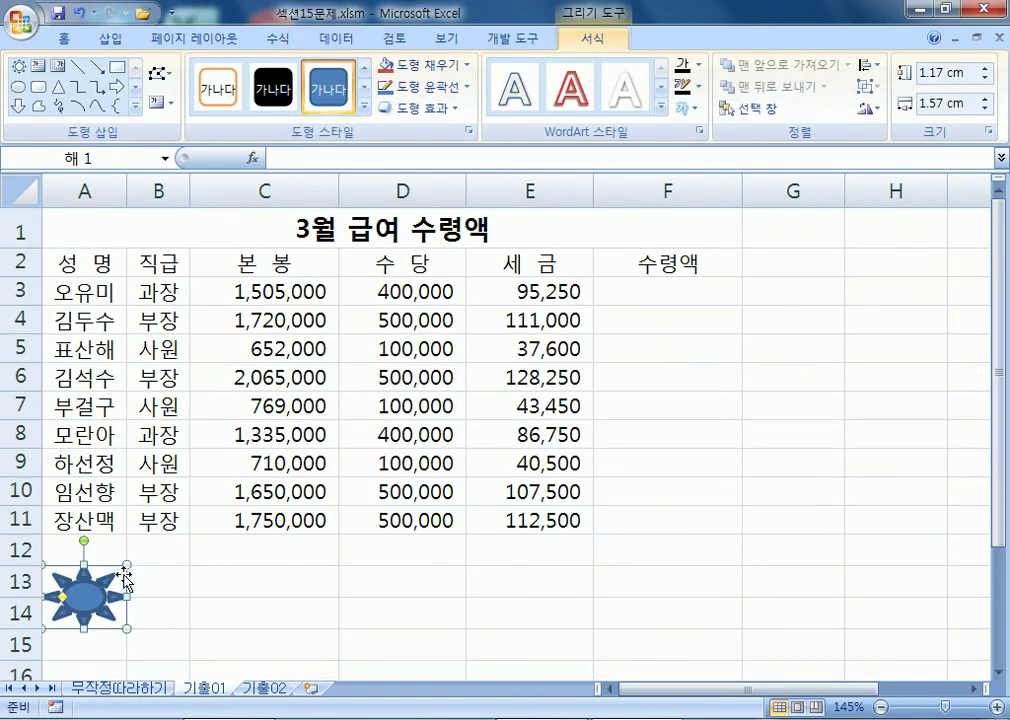
scroll(133, 523, "down", 3)
scroll(131, 518, "up", 2)
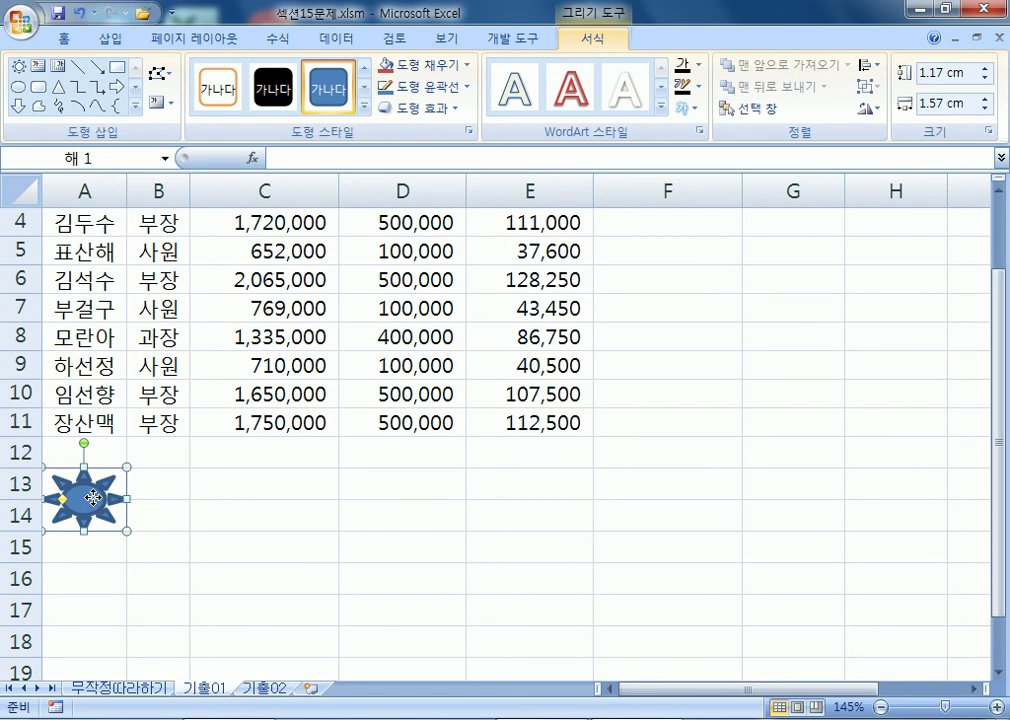
right_click(93, 498)
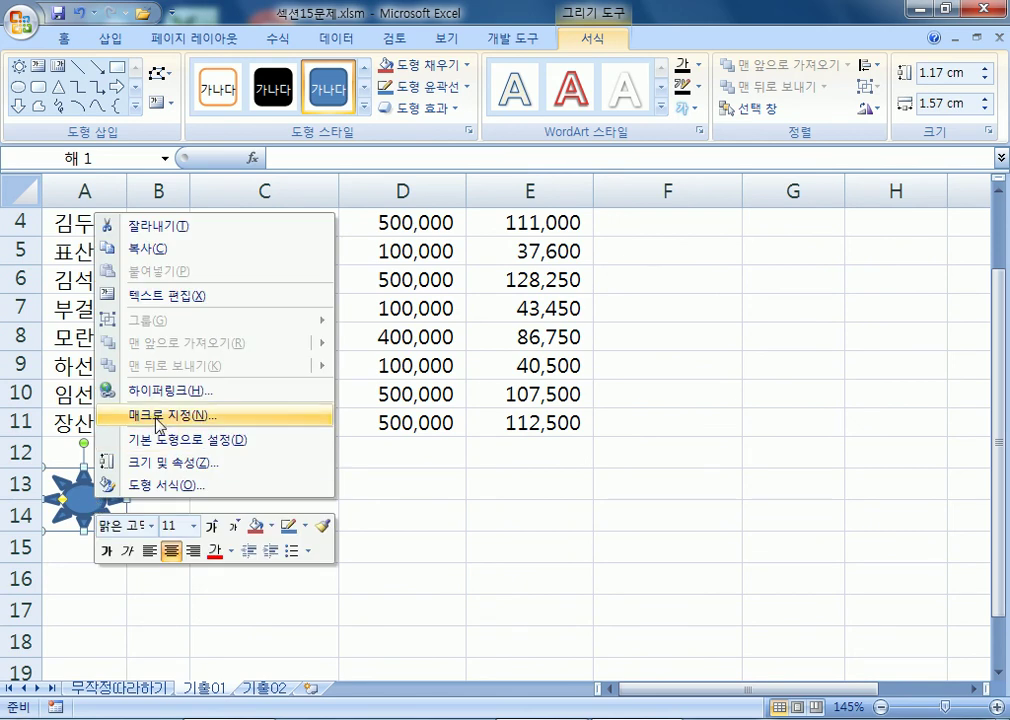
left_click(417, 506)
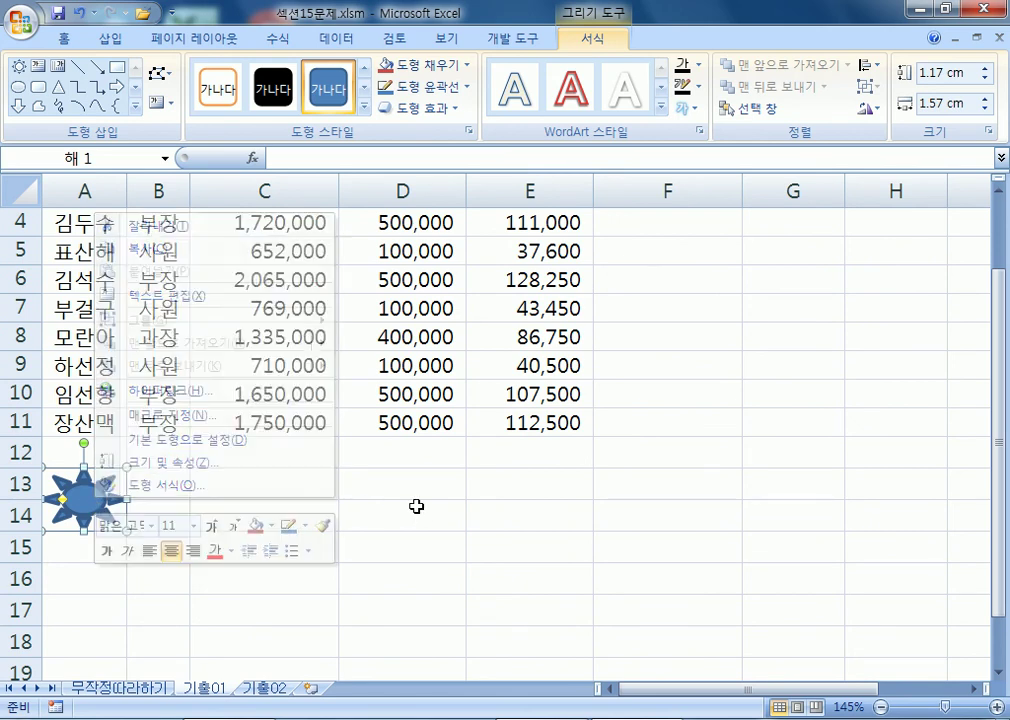
scroll(327, 523, "up", 1)
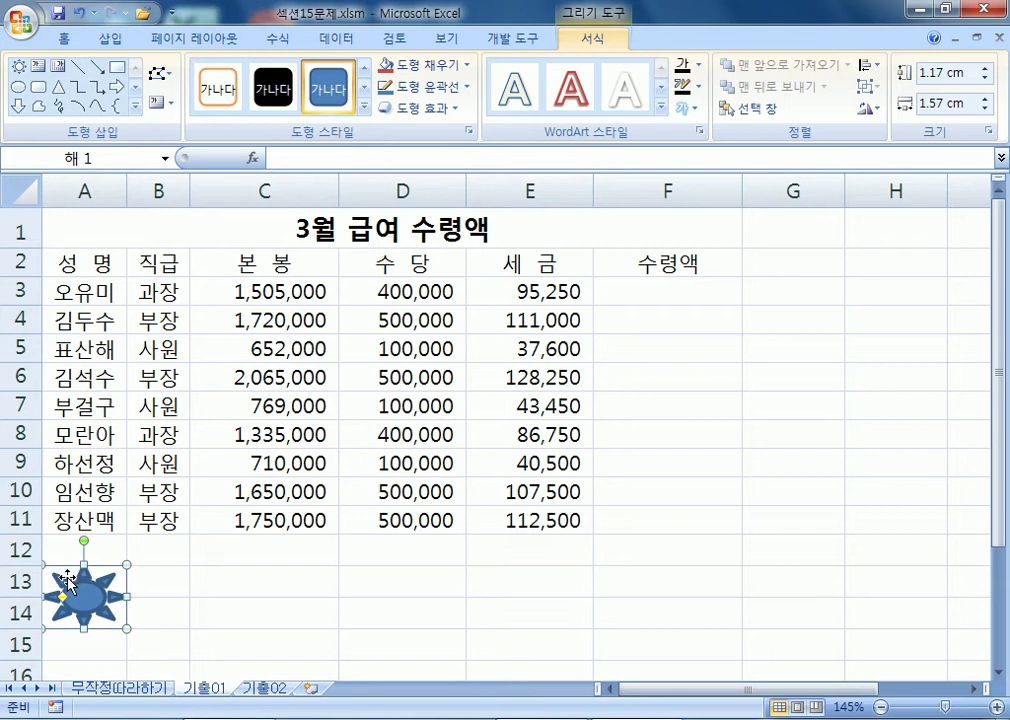
Assign a new macro named 수령액 to the sun shape and start recording it in the current workbook (현재 통합 문서).
right_click(87, 598)
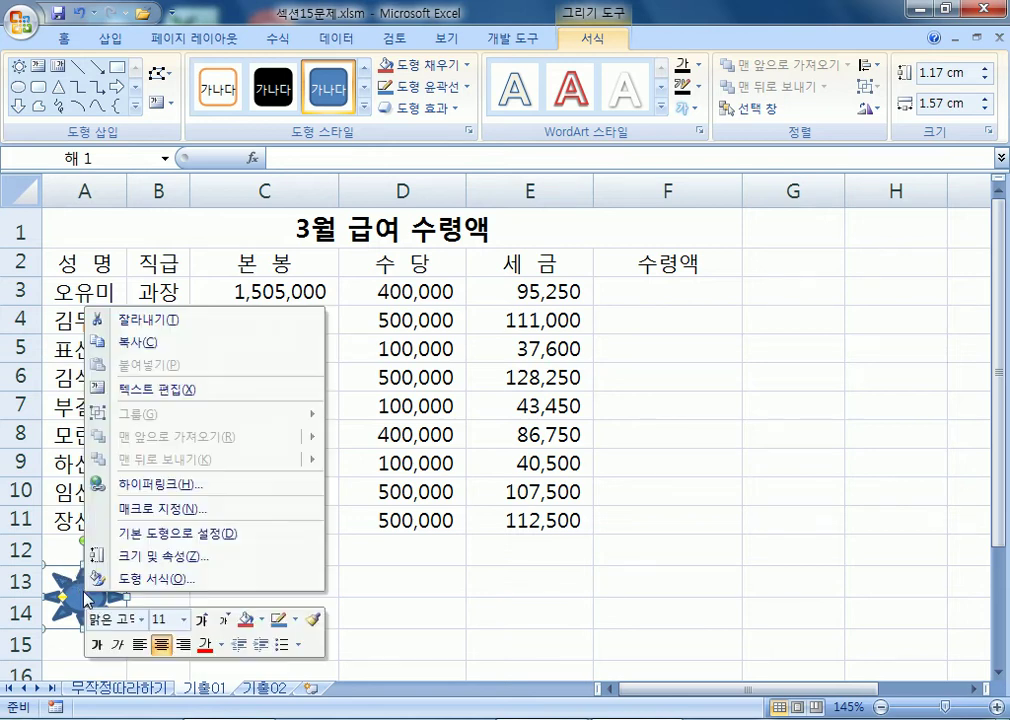
left_click(152, 517)
type("G")
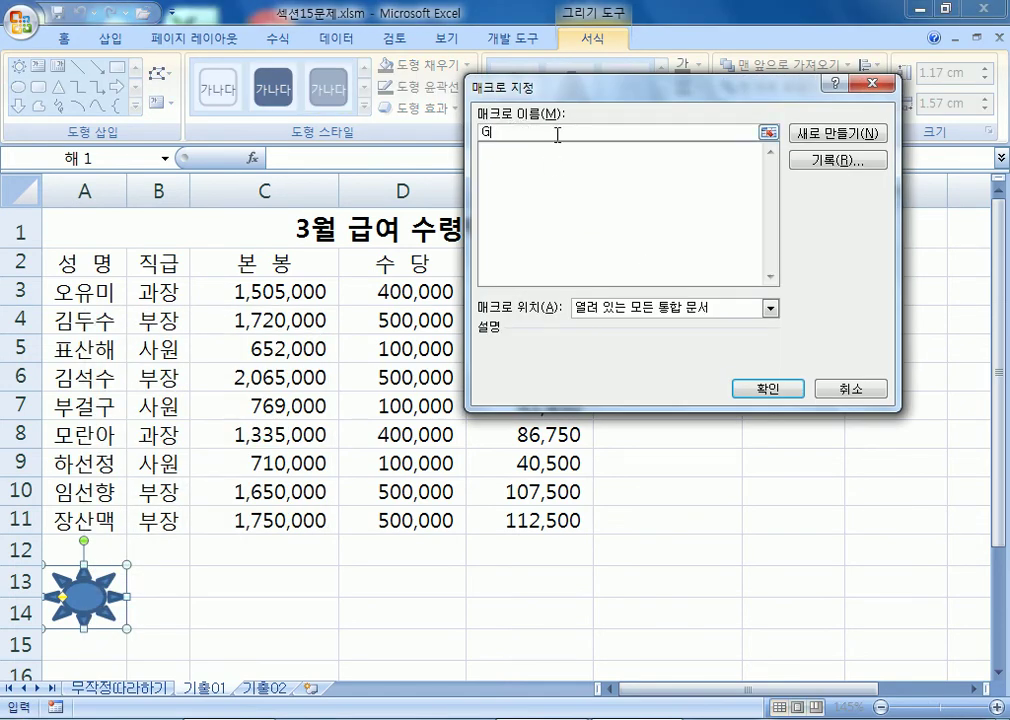
key("BackSpace")
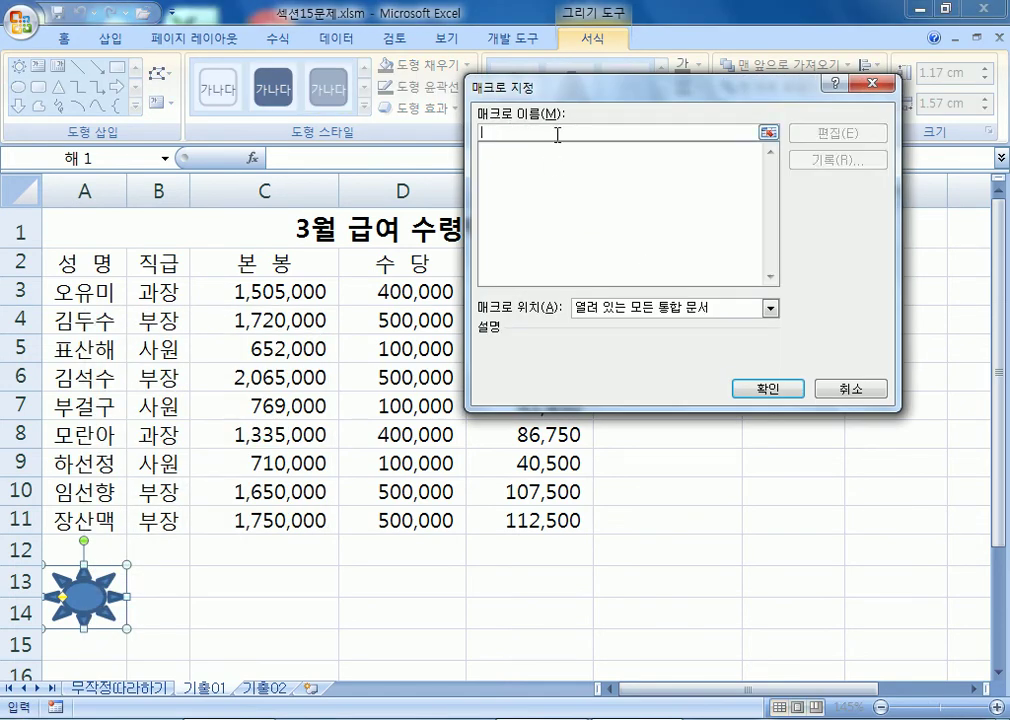
type("수령액")
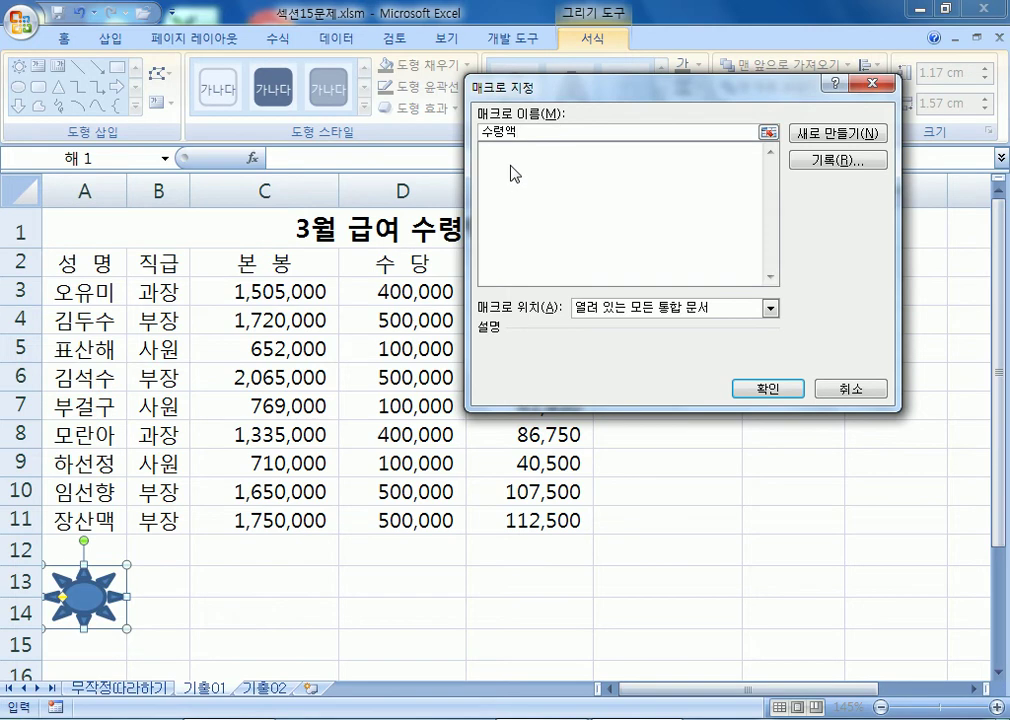
left_click(847, 166)
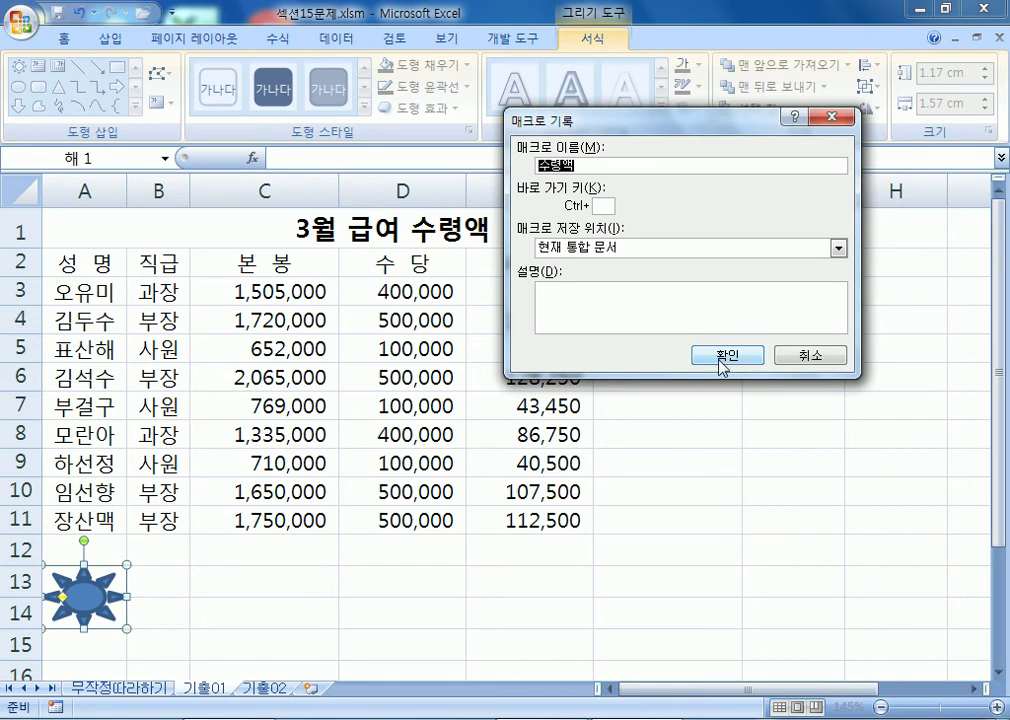
left_click(722, 357)
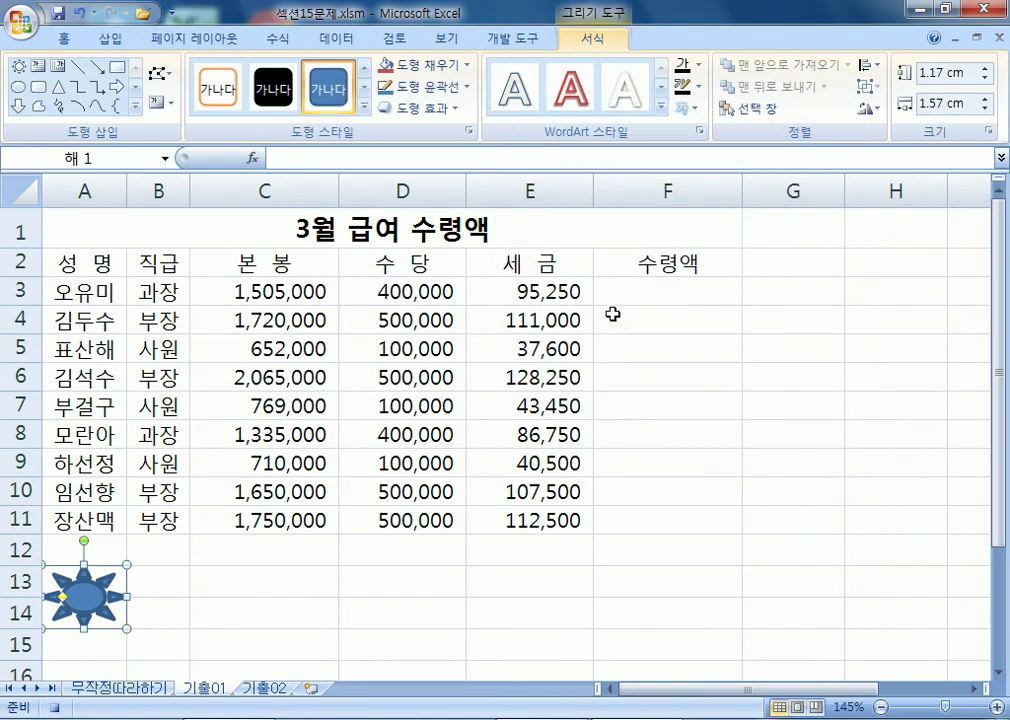
While recording, enter the formula =C3+D3-E3 in cell F3 to calculate the first 수령액.
left_click(641, 288)
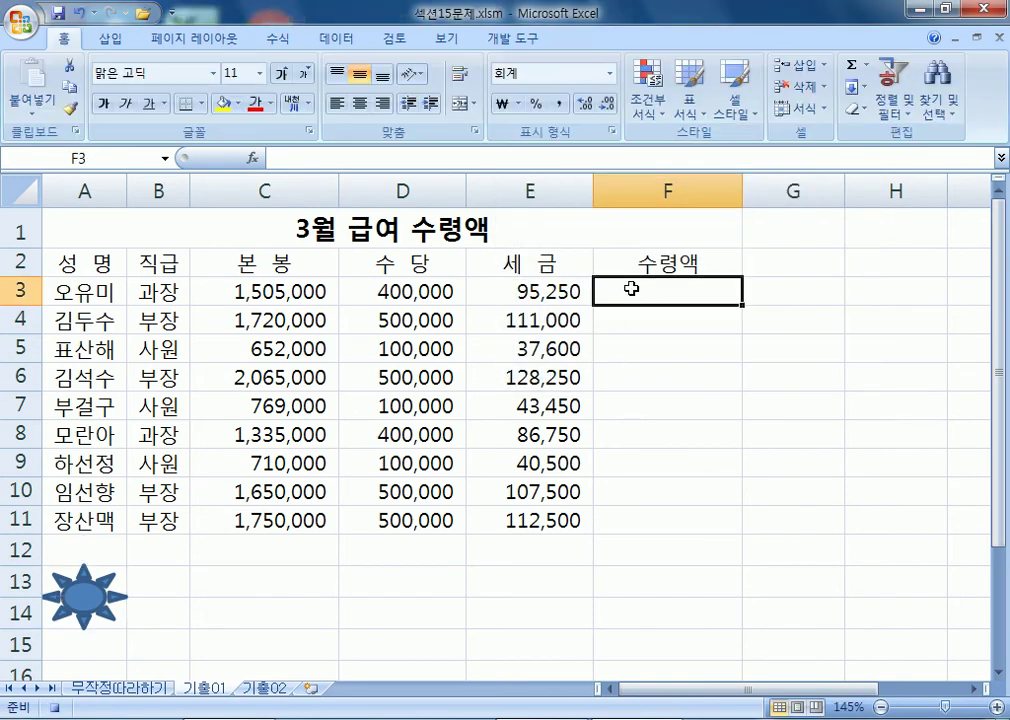
type("=")
left_click(304, 292)
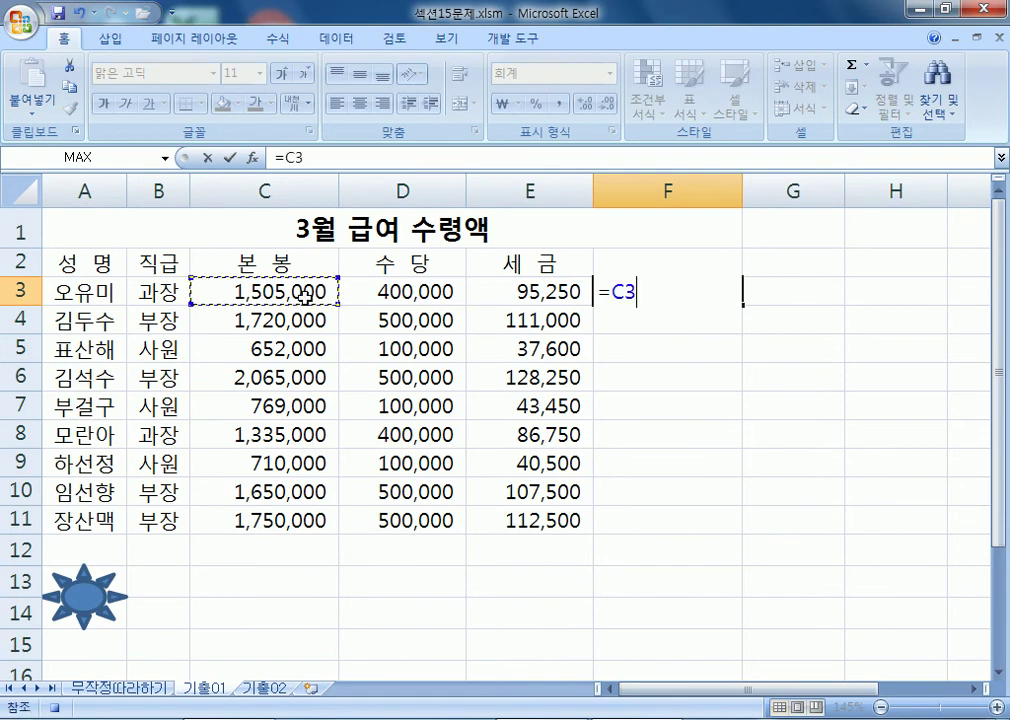
type("+")
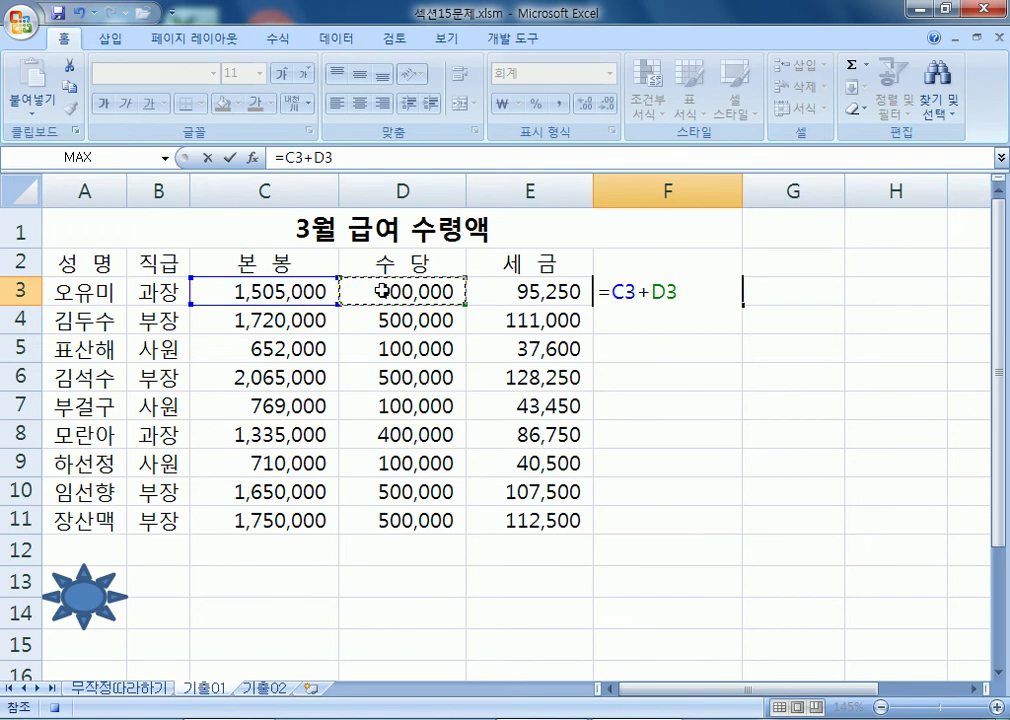
type("-")
left_click(505, 292)
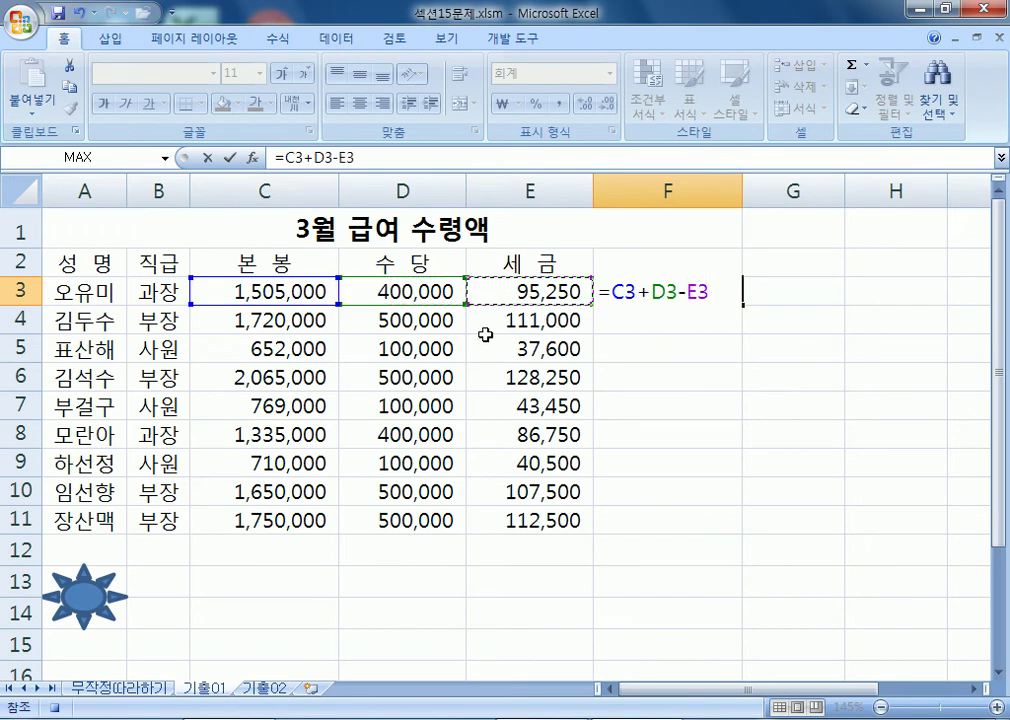
key("Return")
Fill the 수령액 formula from F3 down to F11 and stop the macro recording.
left_click(708, 288)
left_click_drag(745, 307, 740, 530)
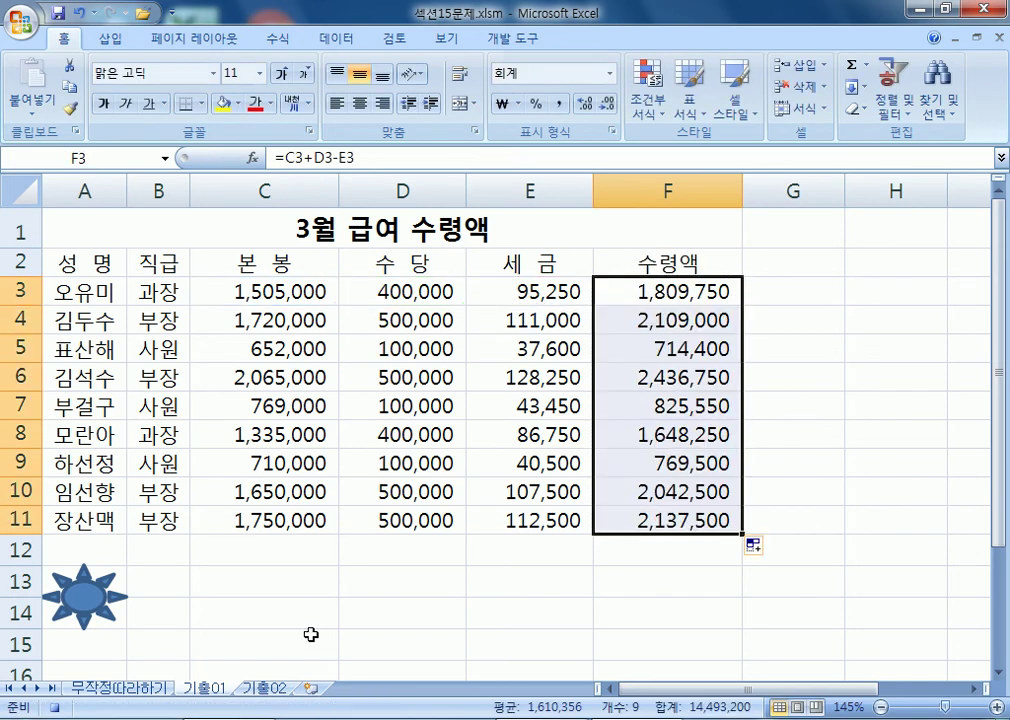
left_click(510, 45)
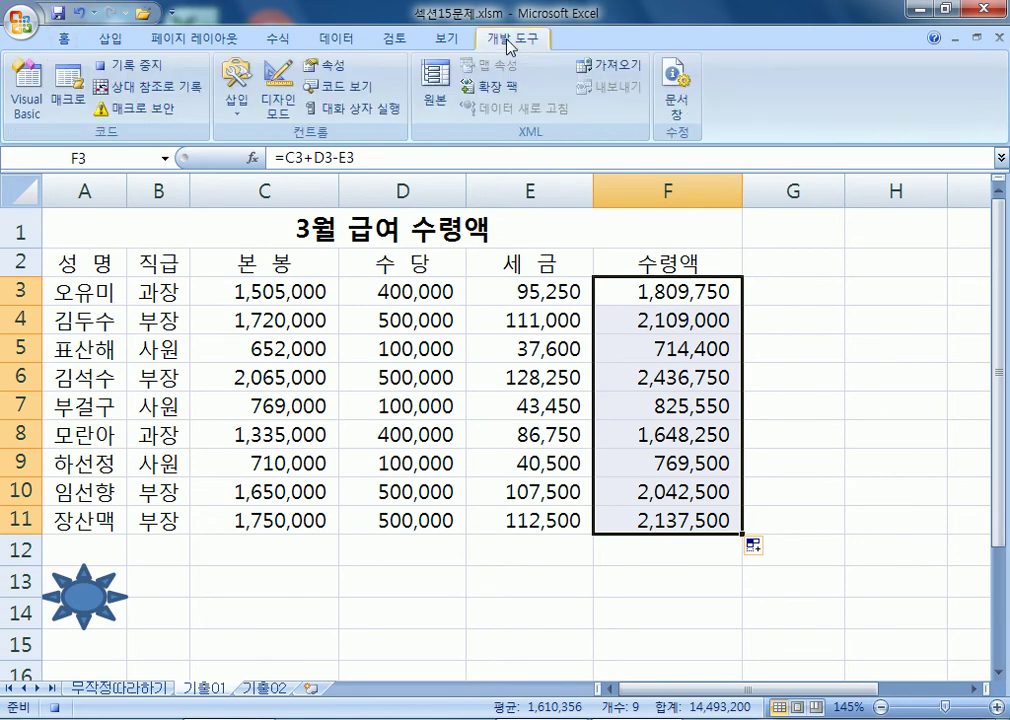
left_click(146, 72)
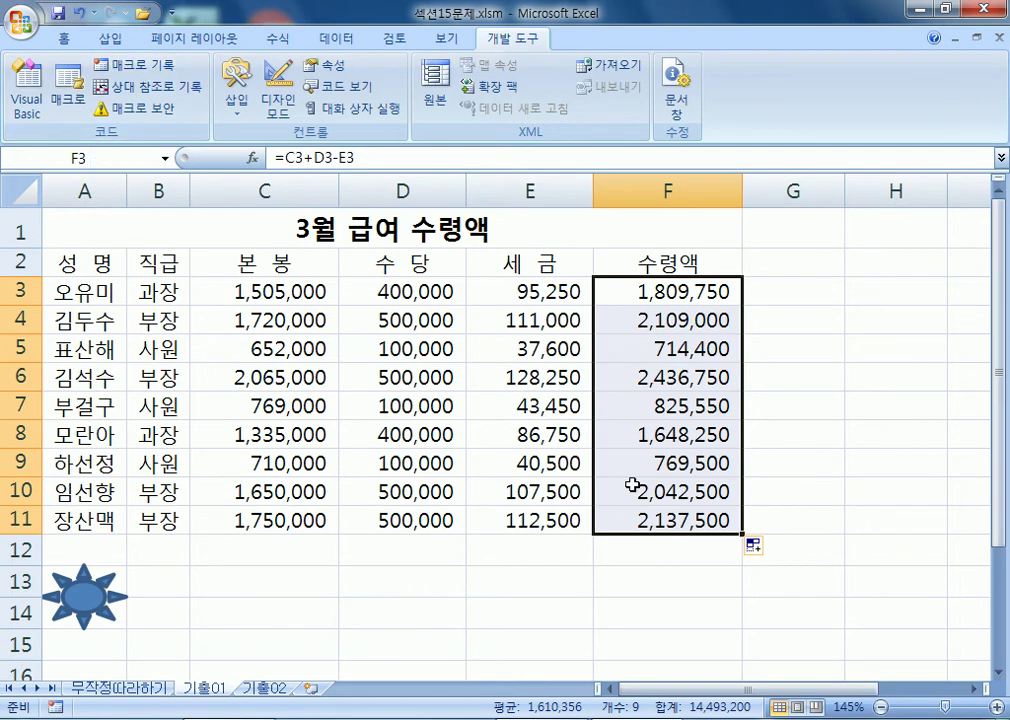
Test the 수령액 macro twice by clearing the 수령액 column values and running the macro from the sun shape.
left_click_drag(650, 292, 664, 537)
key("Delete")
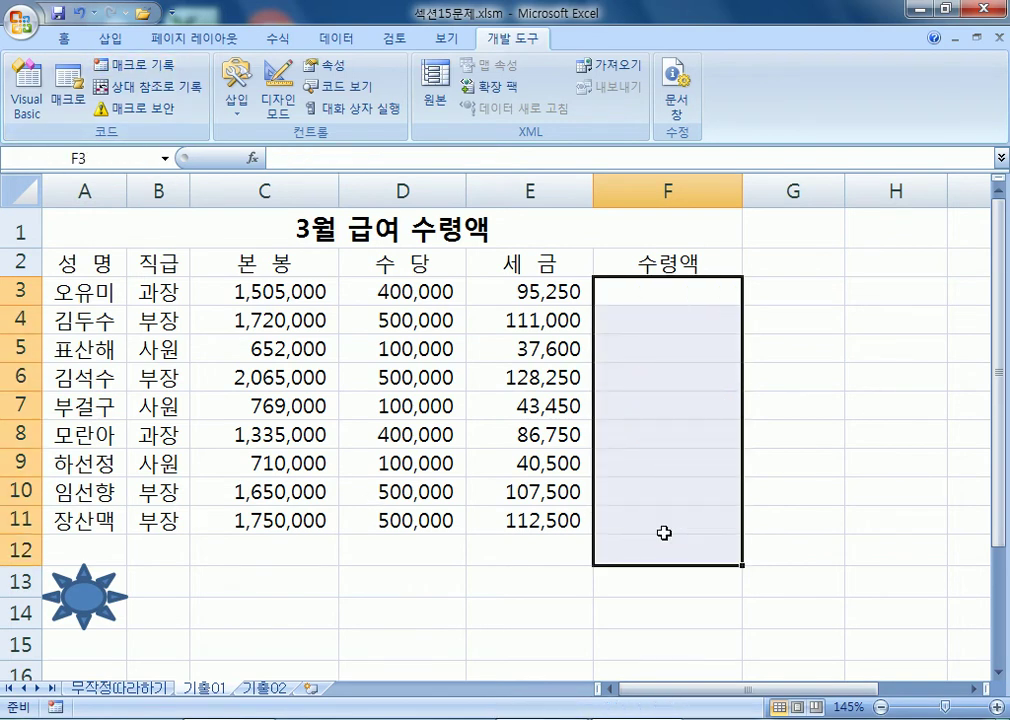
left_click(293, 596)
scroll(158, 507, "down", 3)
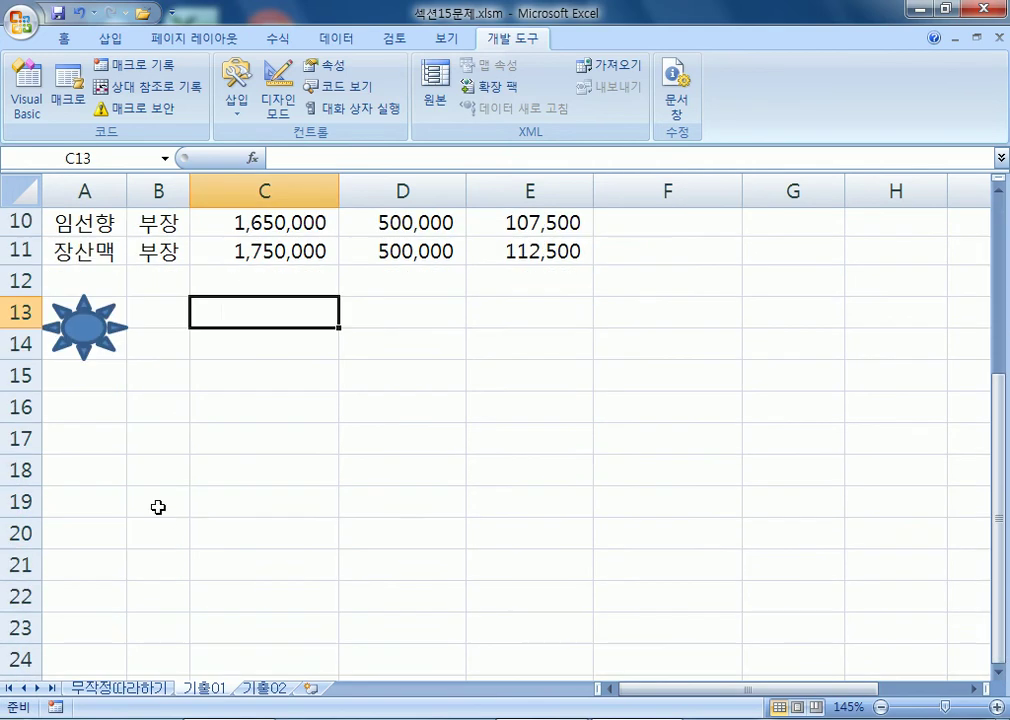
left_click(80, 312)
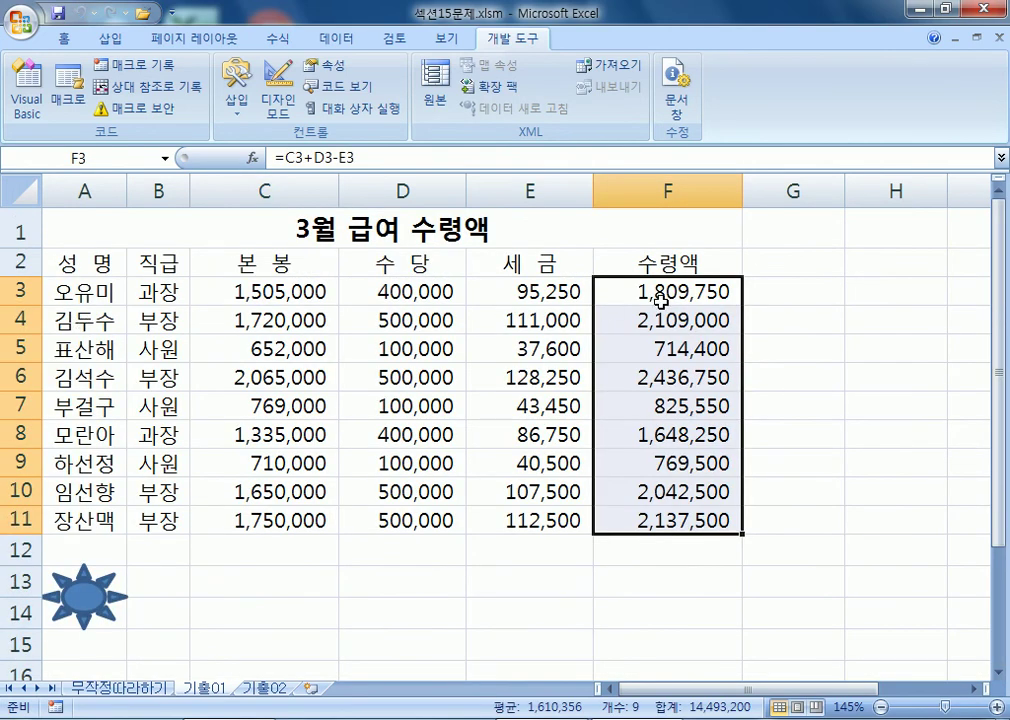
key("Delete")
left_click(98, 598)
left_click(406, 567)
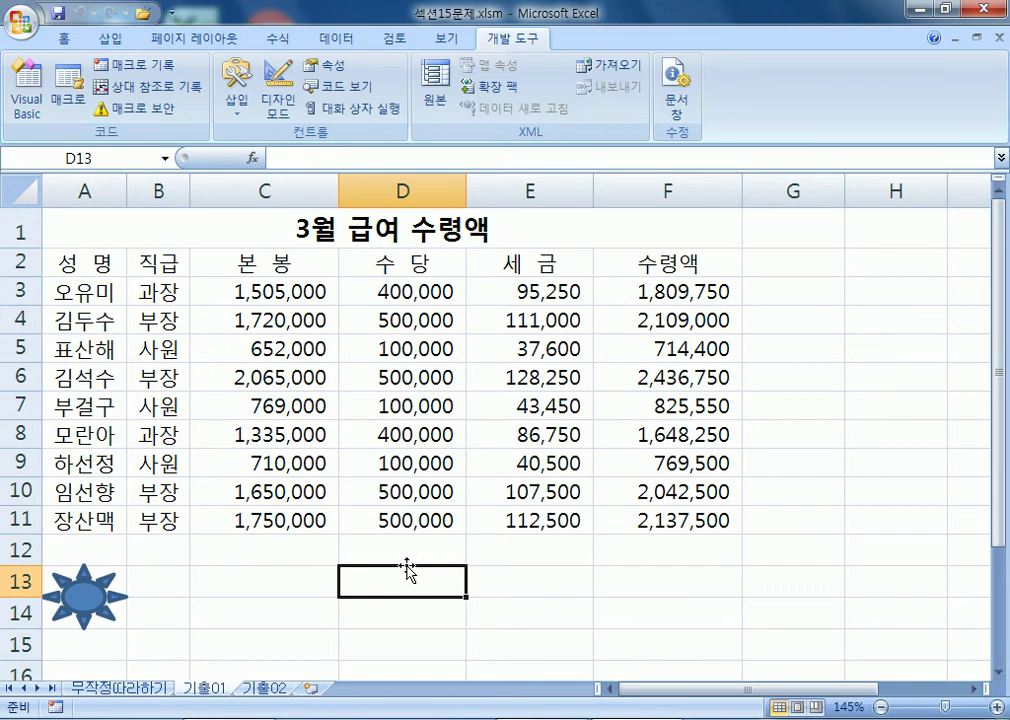
Review the macro security settings, close them without changes, and check the 수령액 range F3:F11.
left_click(140, 108)
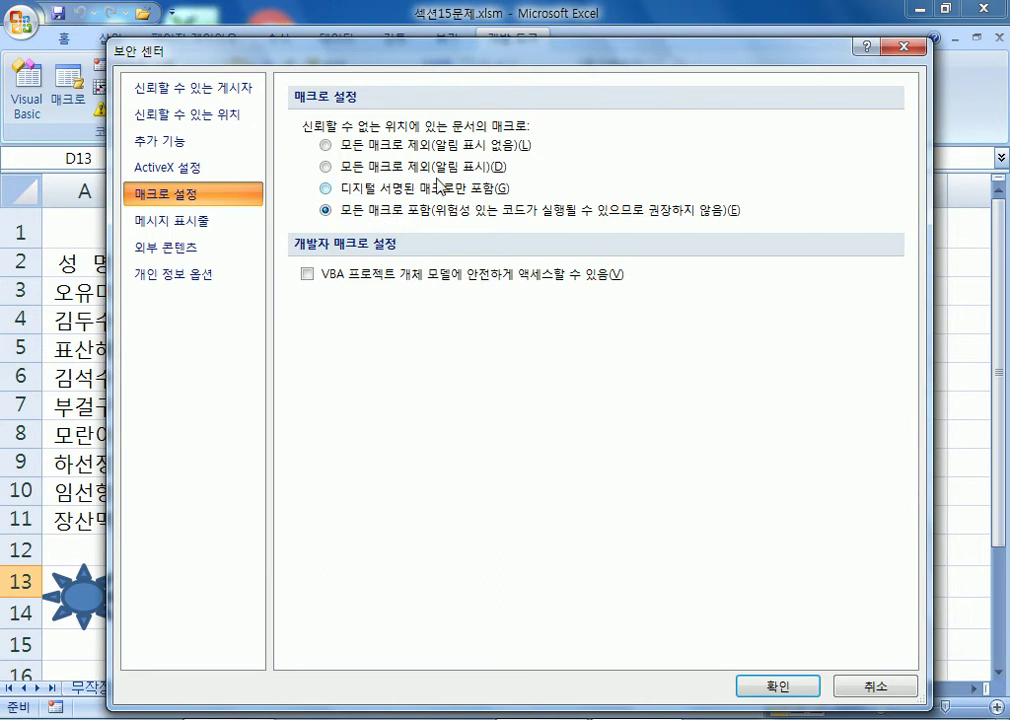
left_click(905, 47)
left_click_drag(668, 291, 668, 520)
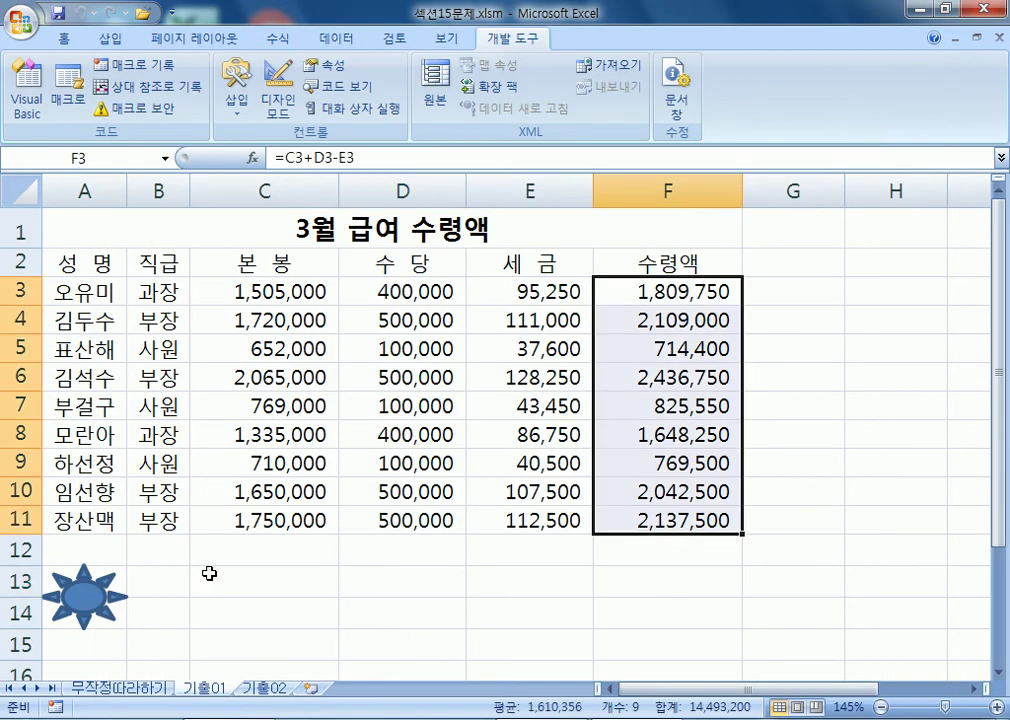
left_click(210, 574)
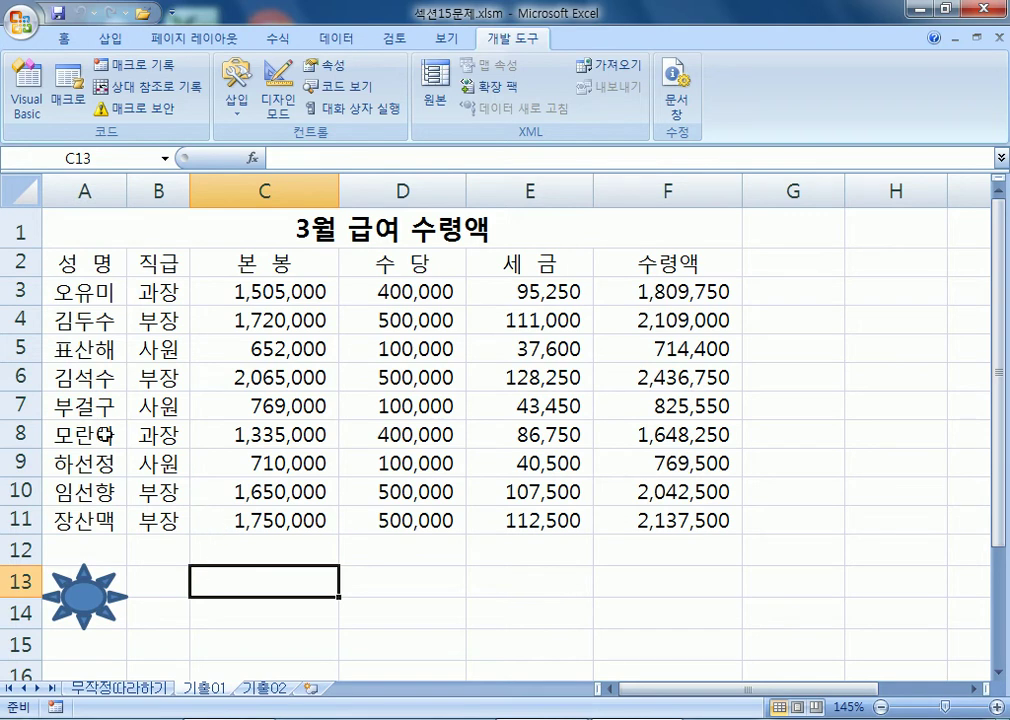
Try applying all borders (모든 테두리) to the table A2:F11, and undo the borders.
left_click_drag(101, 262, 667, 518)
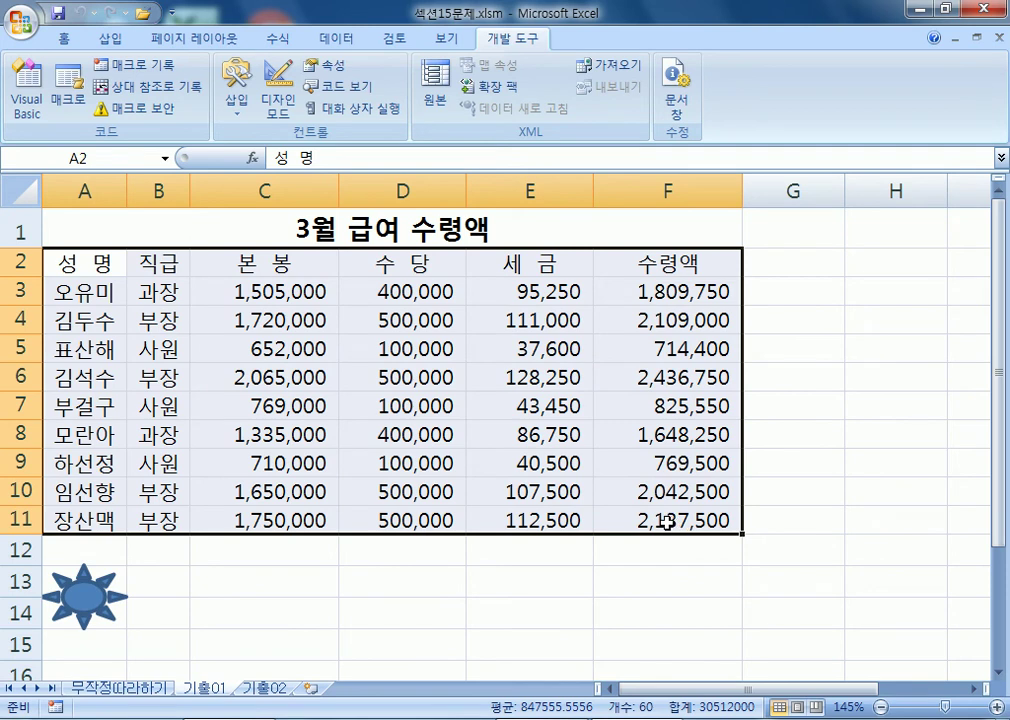
left_click(65, 39)
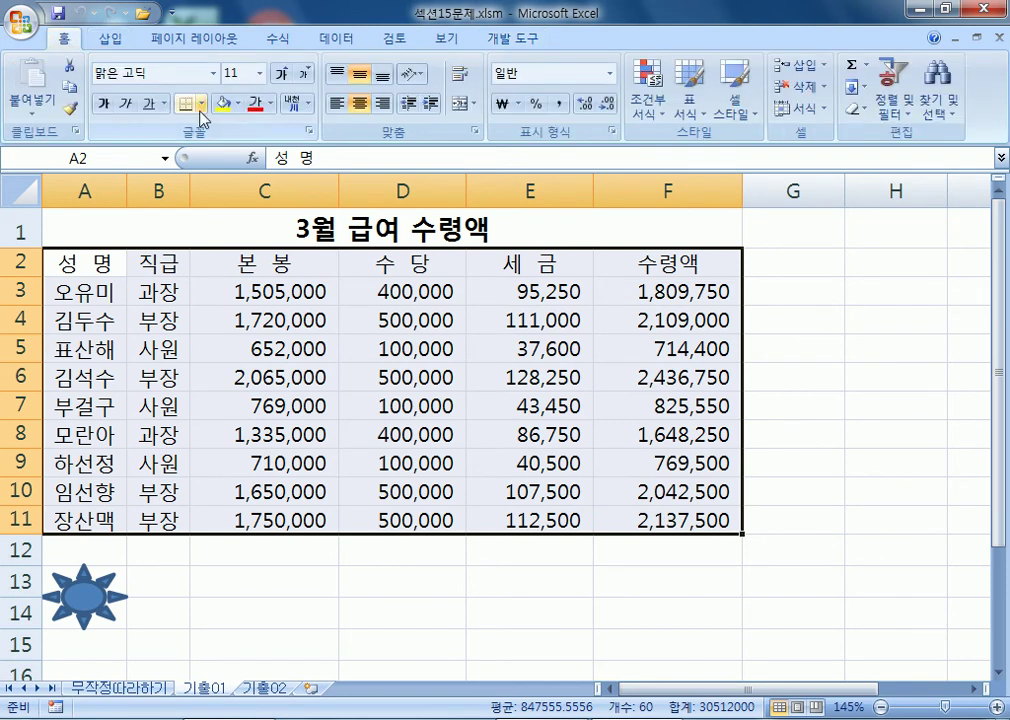
left_click(202, 104)
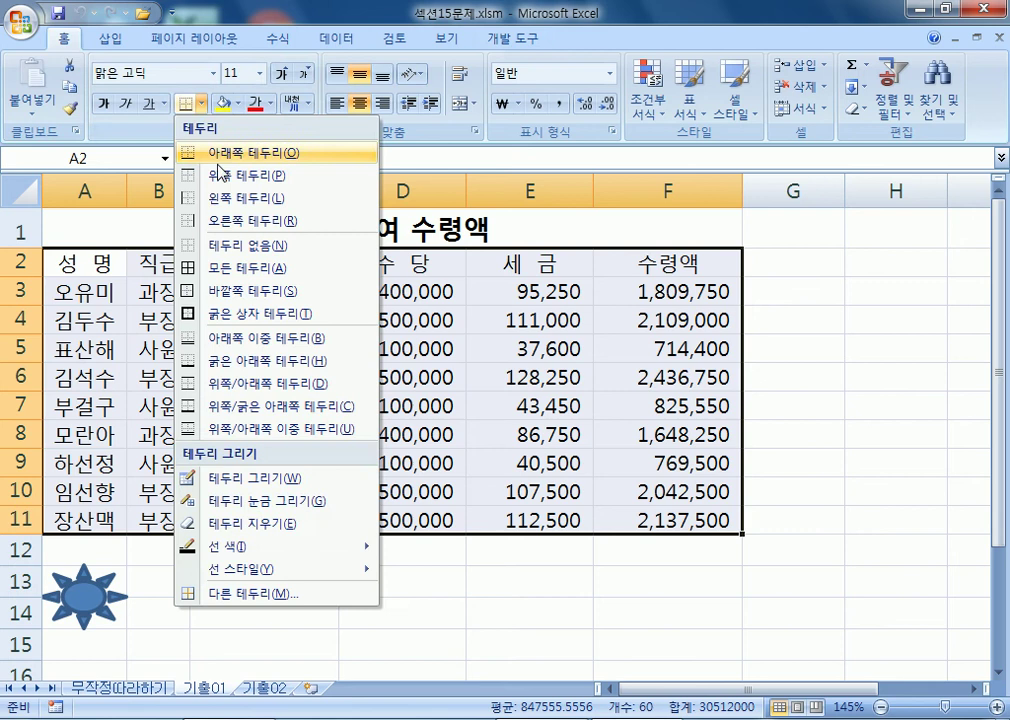
left_click(228, 272)
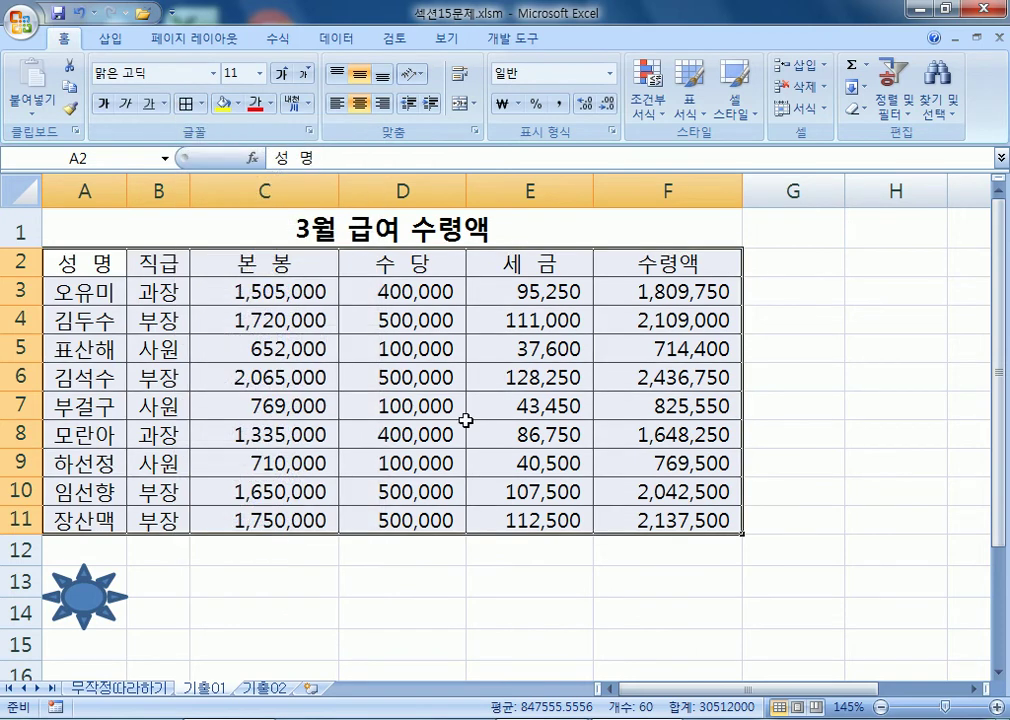
left_click(79, 14)
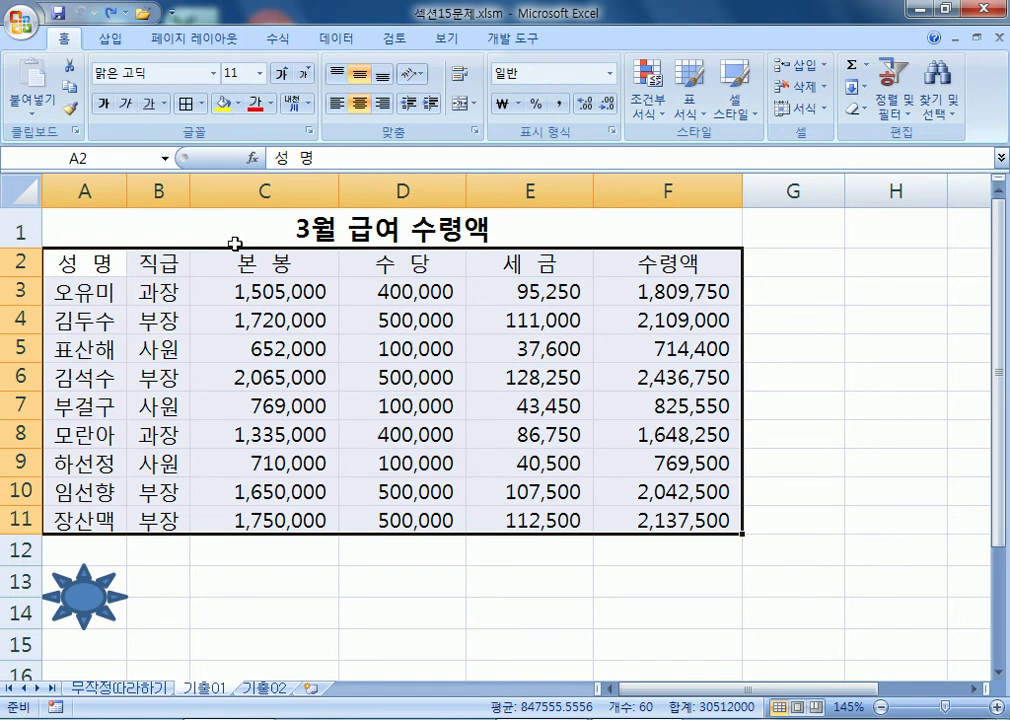
Apply thin solid inside and outline borders to A2:F11 through the cell format settings.
key("ctrl+1")
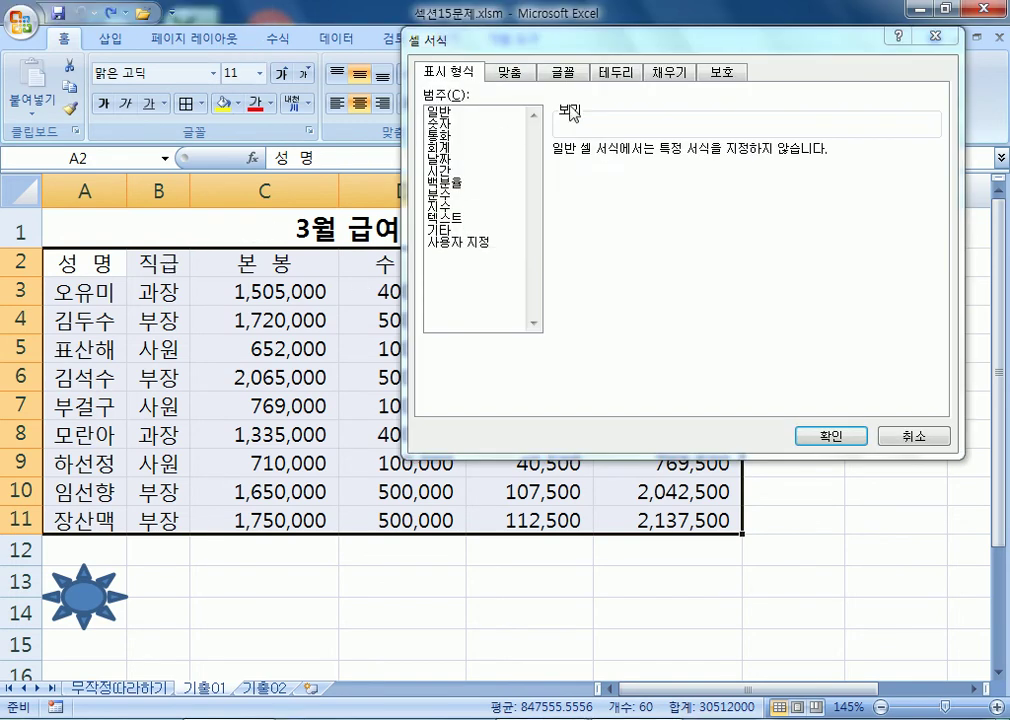
left_click(615, 72)
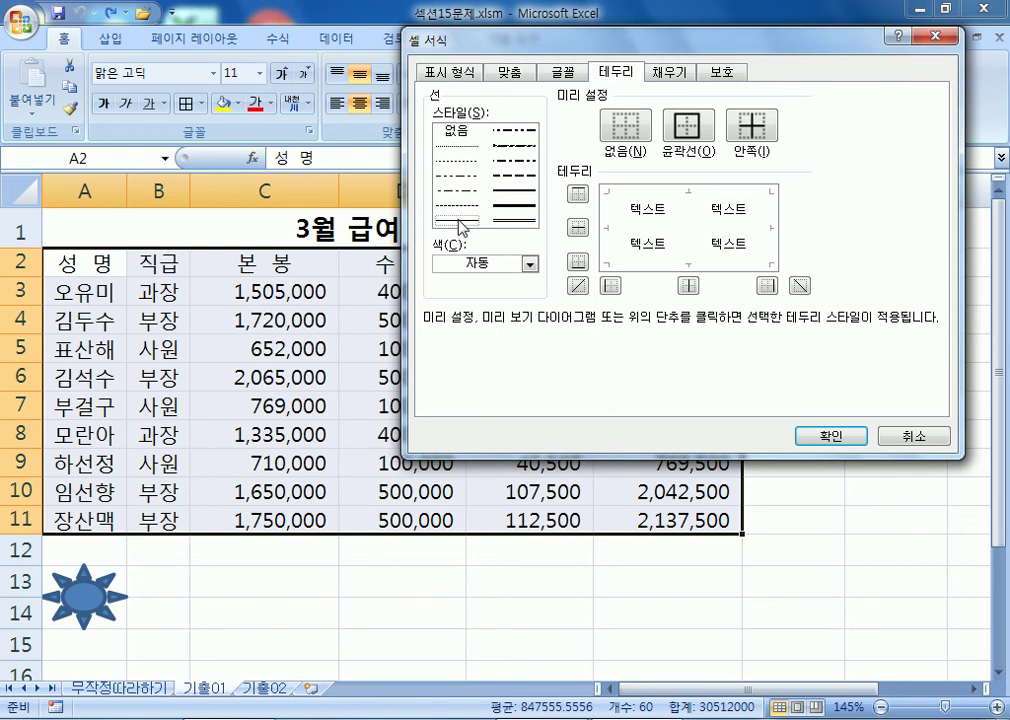
left_click(752, 125)
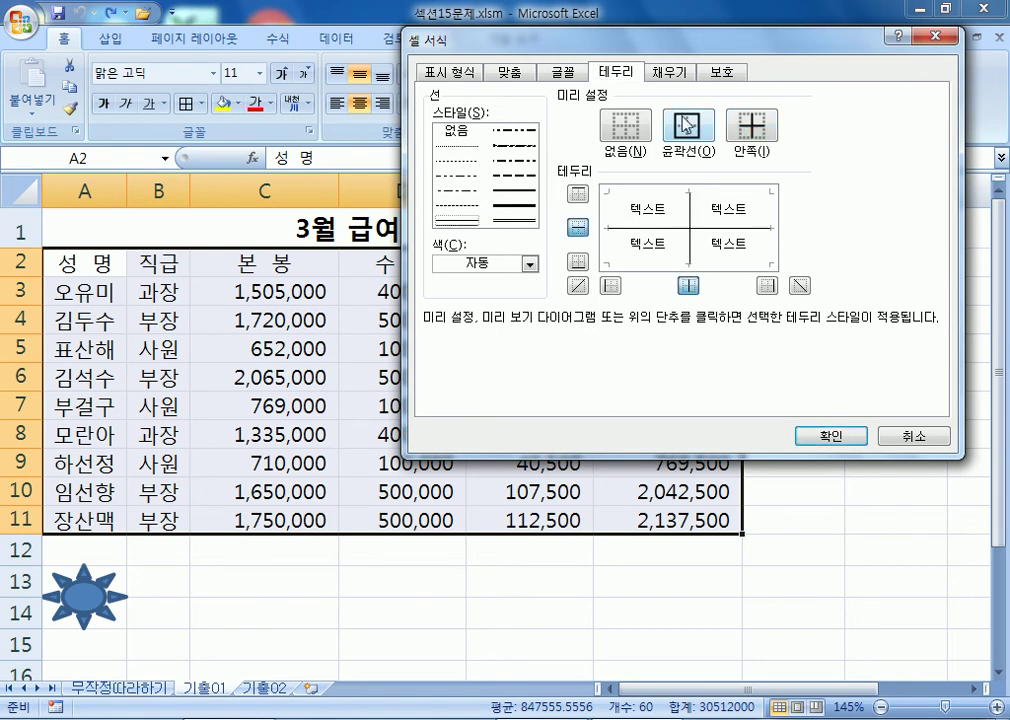
left_click(686, 124)
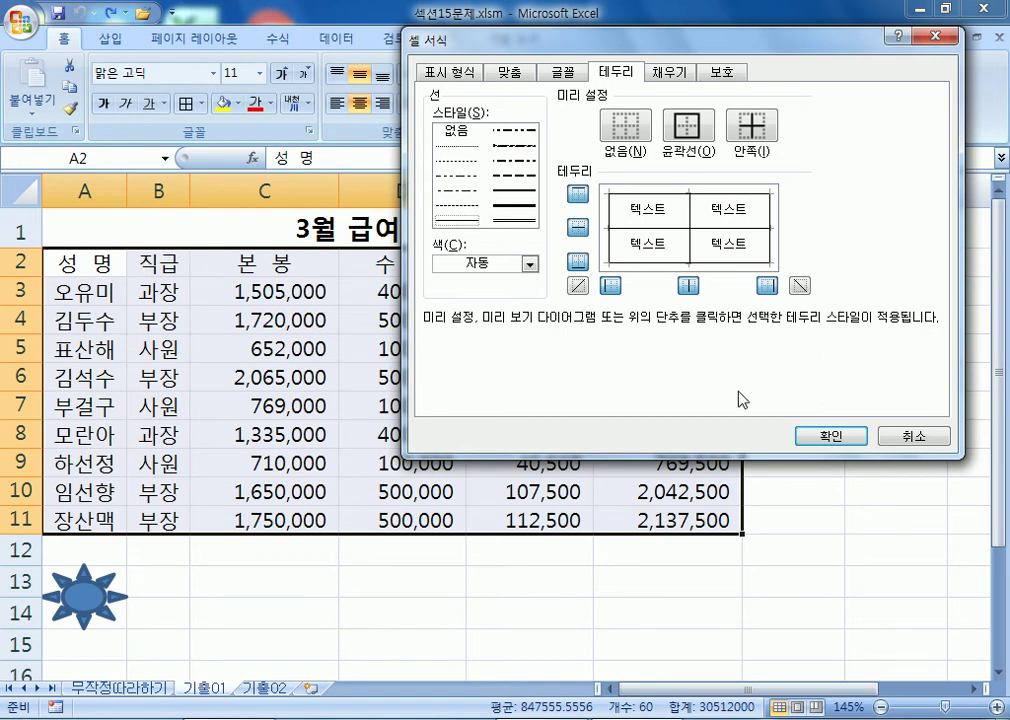
left_click(806, 436)
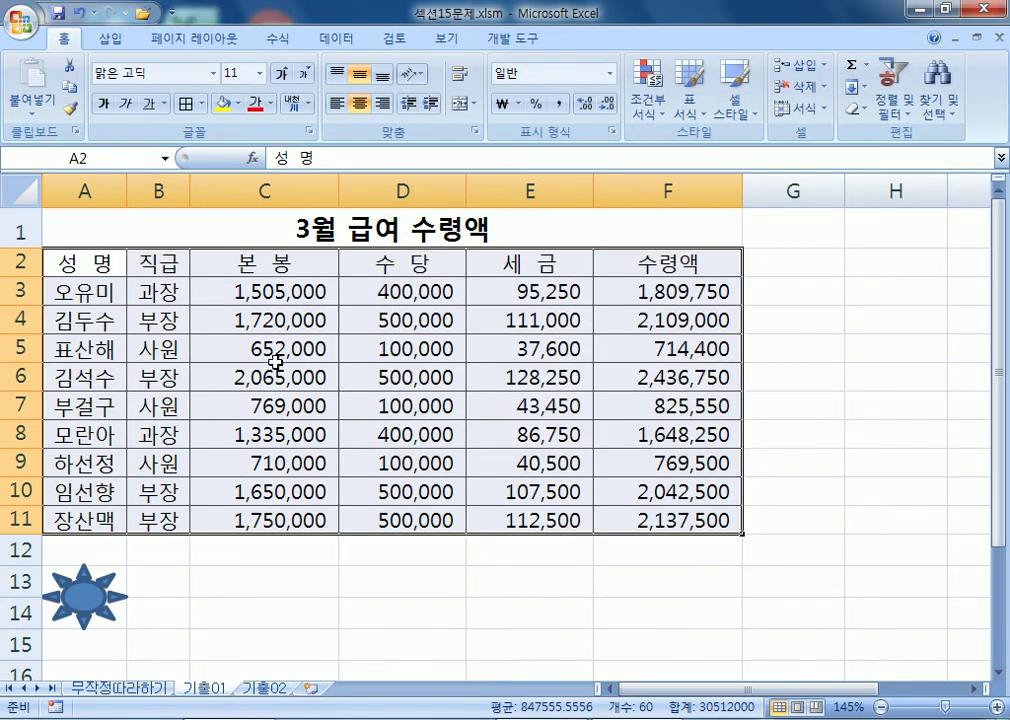
left_click(143, 218)
Apply all borders (모든 테두리) to A2:F11 and remove them again with No Border (테두리 없음).
left_click_drag(83, 261, 642, 520)
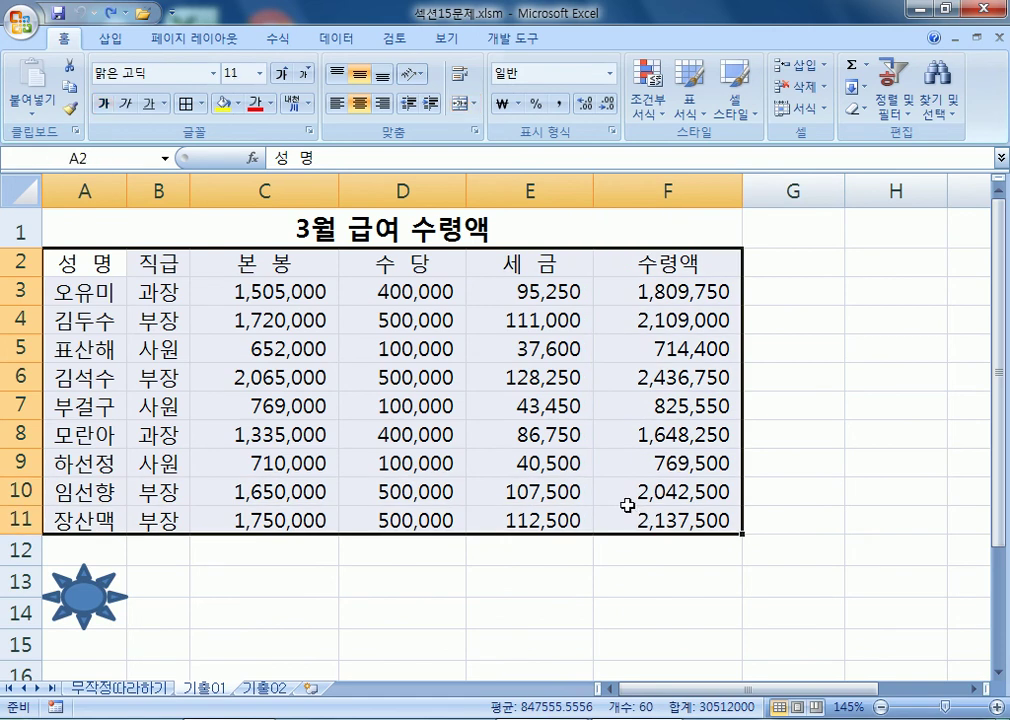
left_click(202, 103)
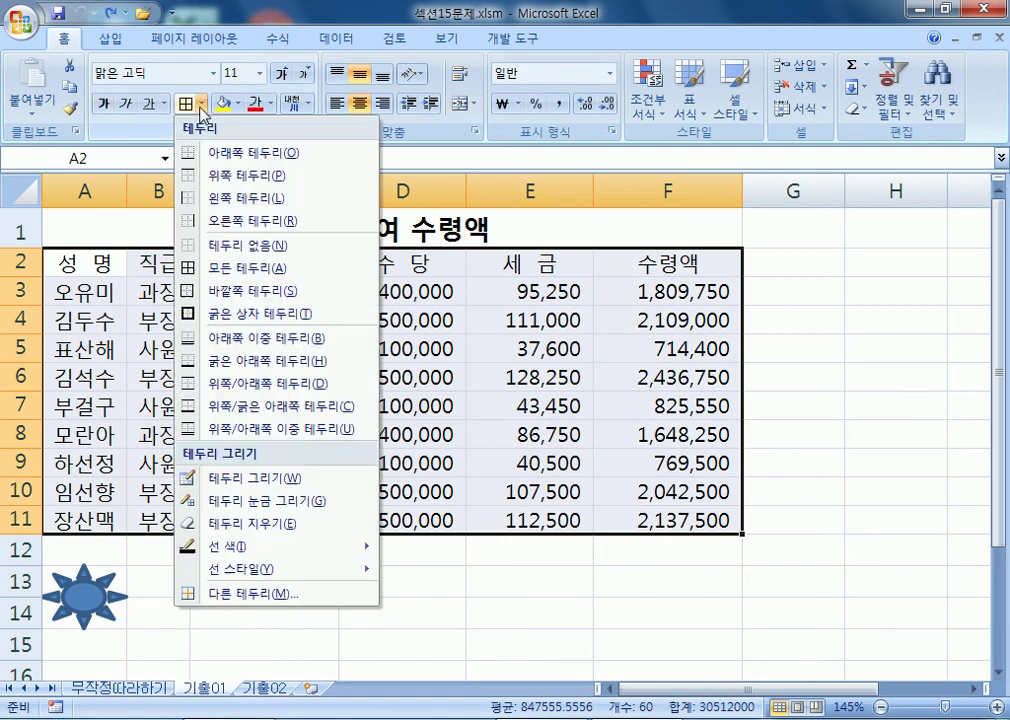
left_click(219, 272)
left_click(202, 103)
left_click(229, 244)
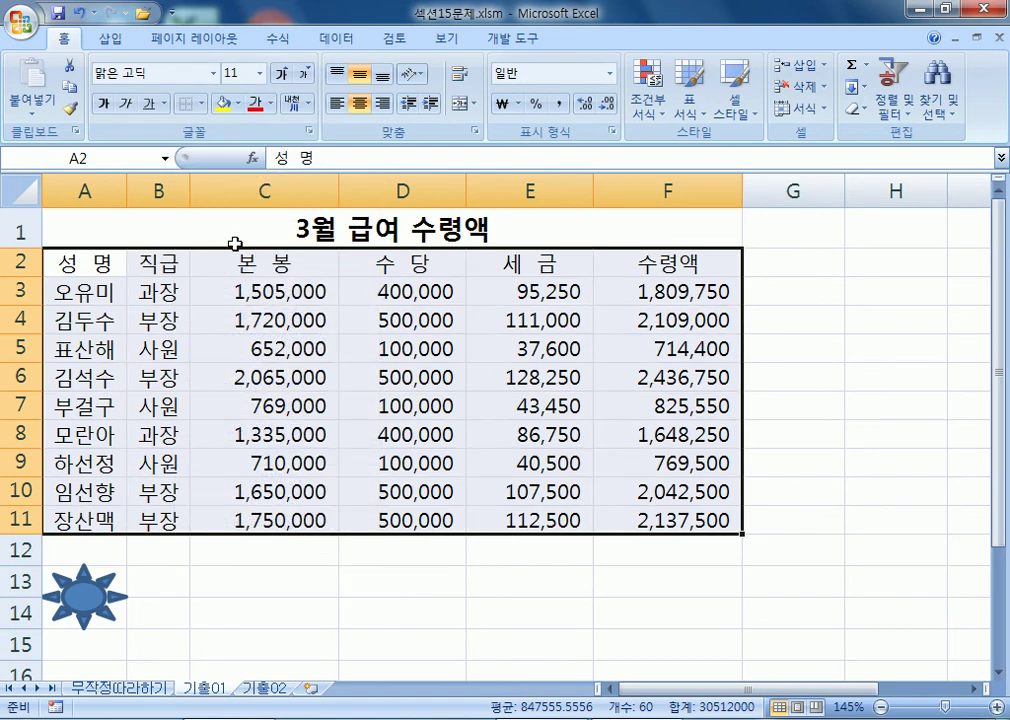
left_click(125, 224)
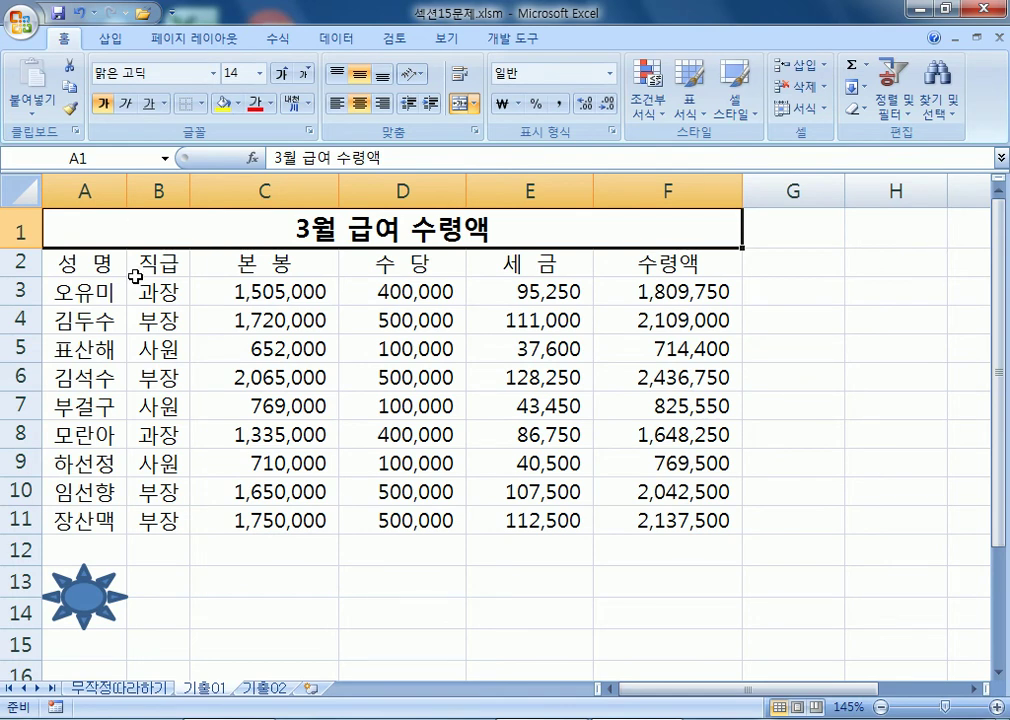
Draw a bevel (빗면) shape fitted to cells C13:C14, about 1.17 cm high and 2.76 cm wide.
scroll(107, 220, "down", 1)
scroll(137, 281, "up", 1)
left_click(115, 38)
left_click(211, 90)
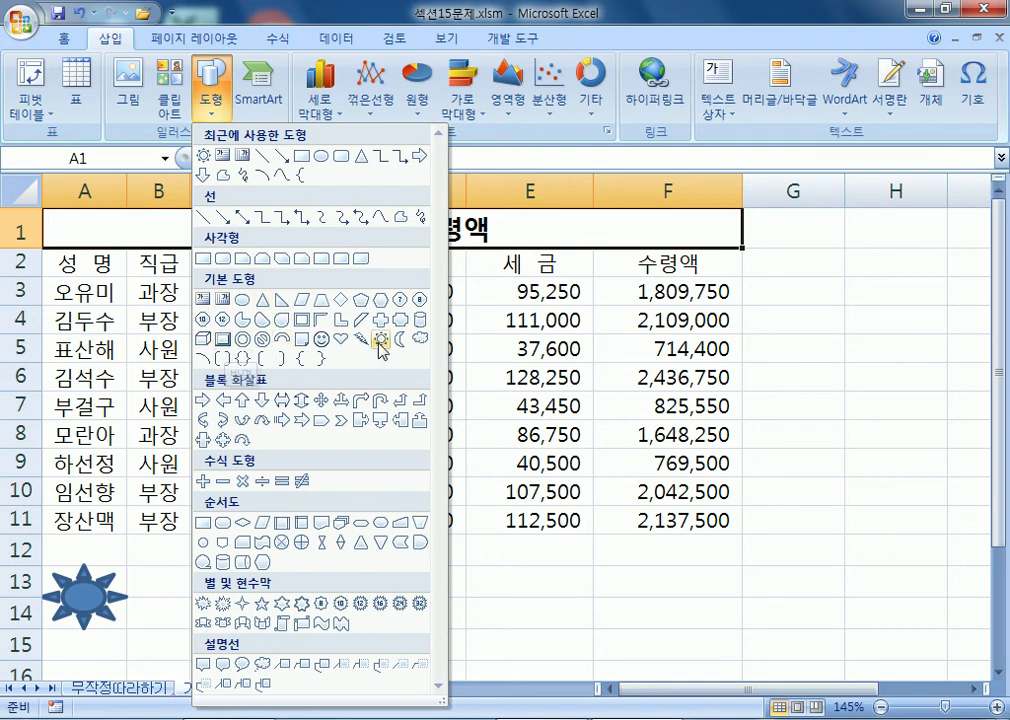
left_click(223, 341)
scroll(270, 352, "down", 3)
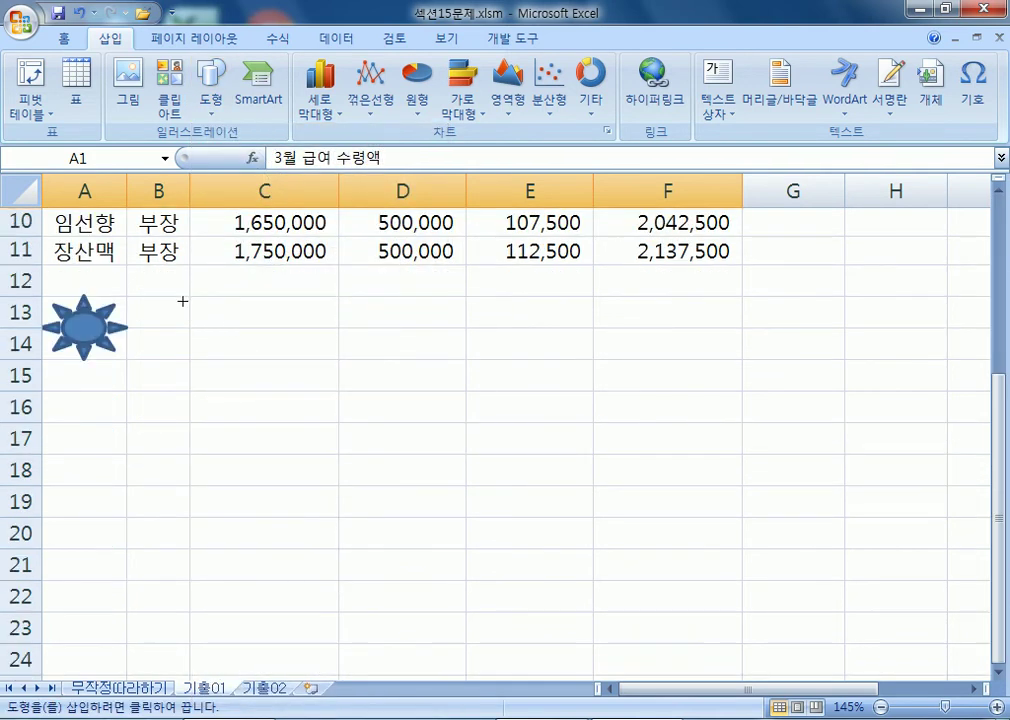
left_click_drag(195, 301, 334, 350)
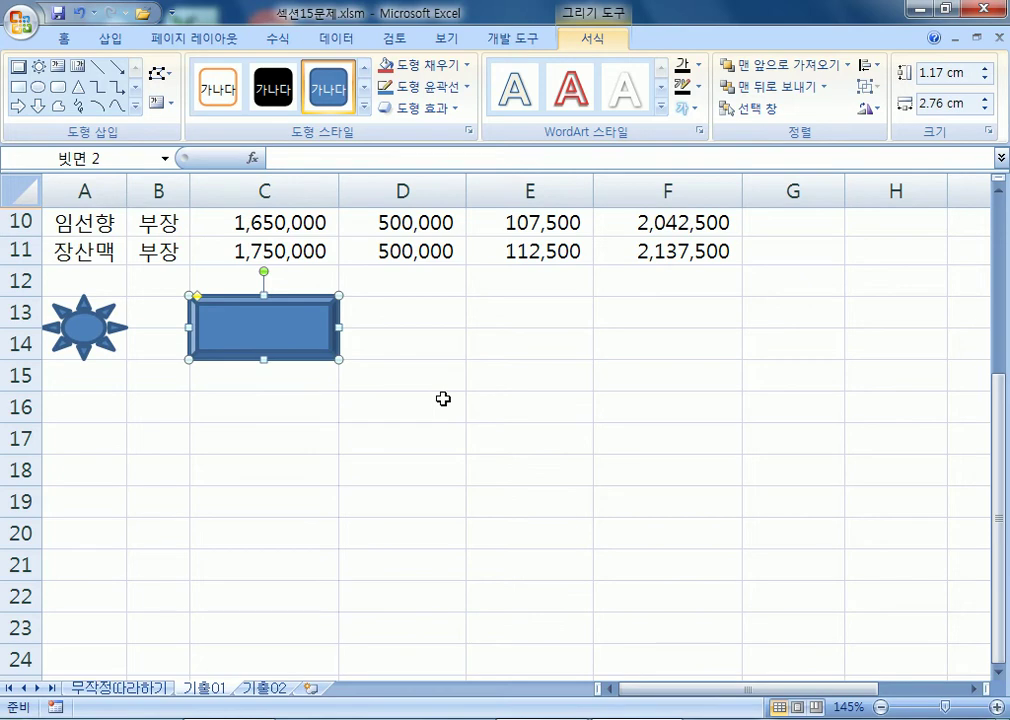
Assign a new macro named 서식 to the bevel shape and start recording it in the current workbook.
scroll(390, 394, "up", 3)
scroll(300, 550, "down", 1)
scroll(286, 545, "down", 1)
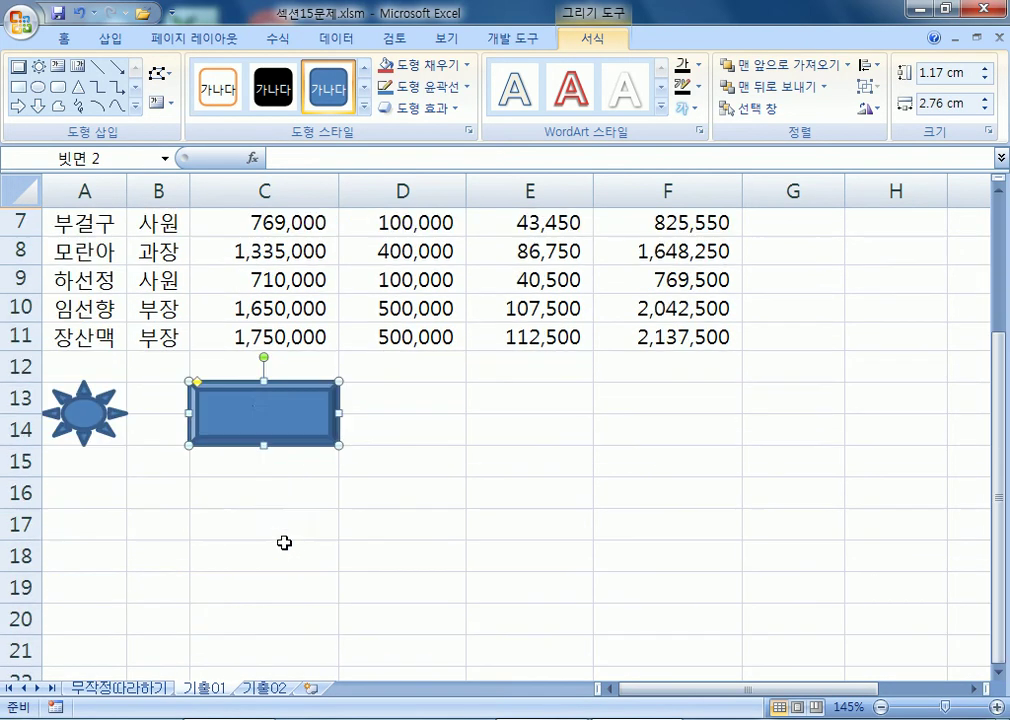
right_click(243, 398)
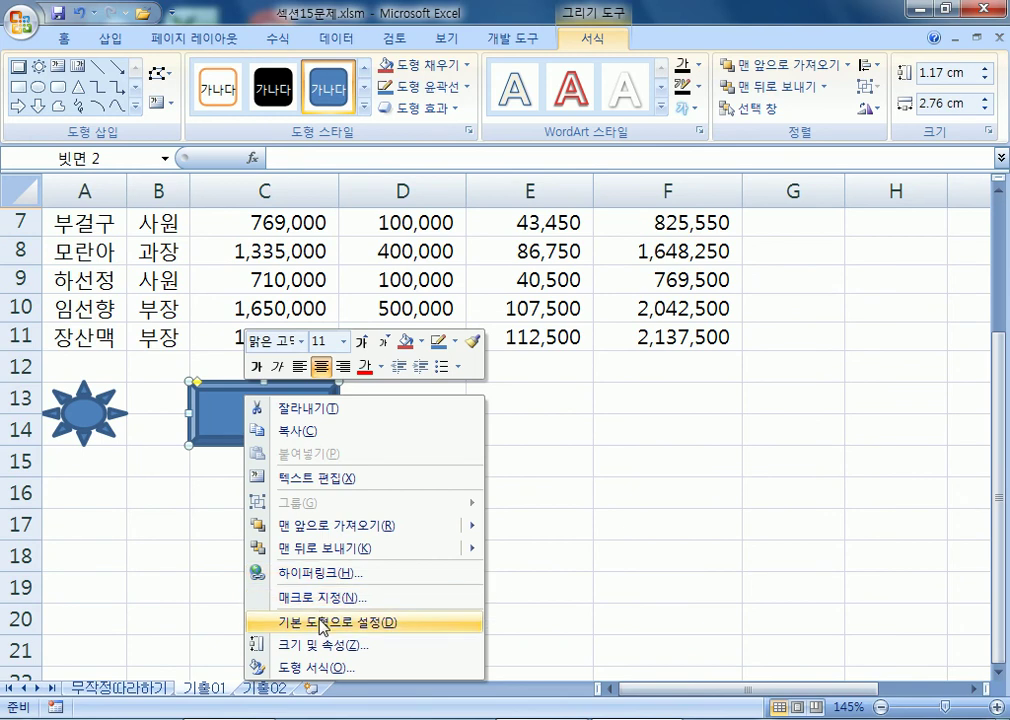
left_click(319, 598)
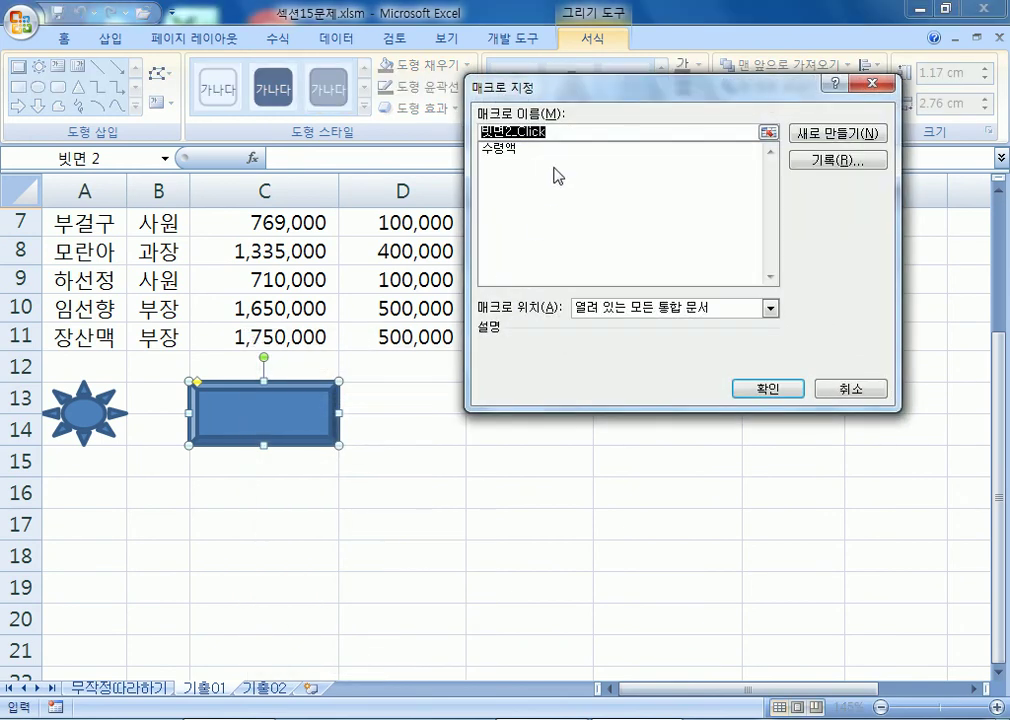
type("서시")
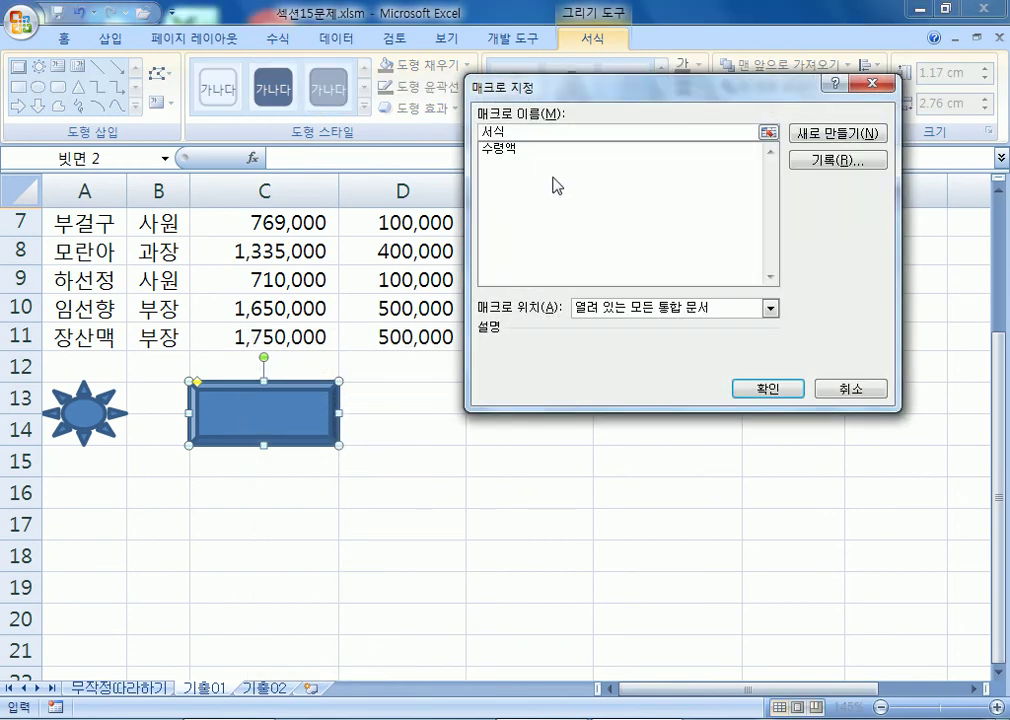
scroll(320, 225, "up", 2)
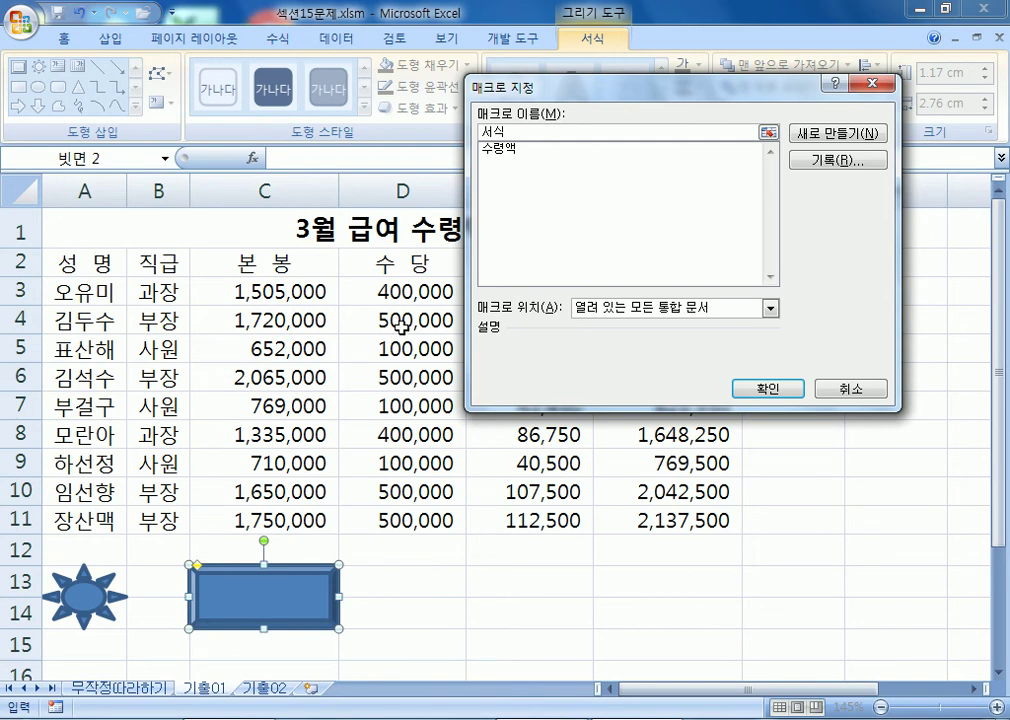
left_click(519, 131)
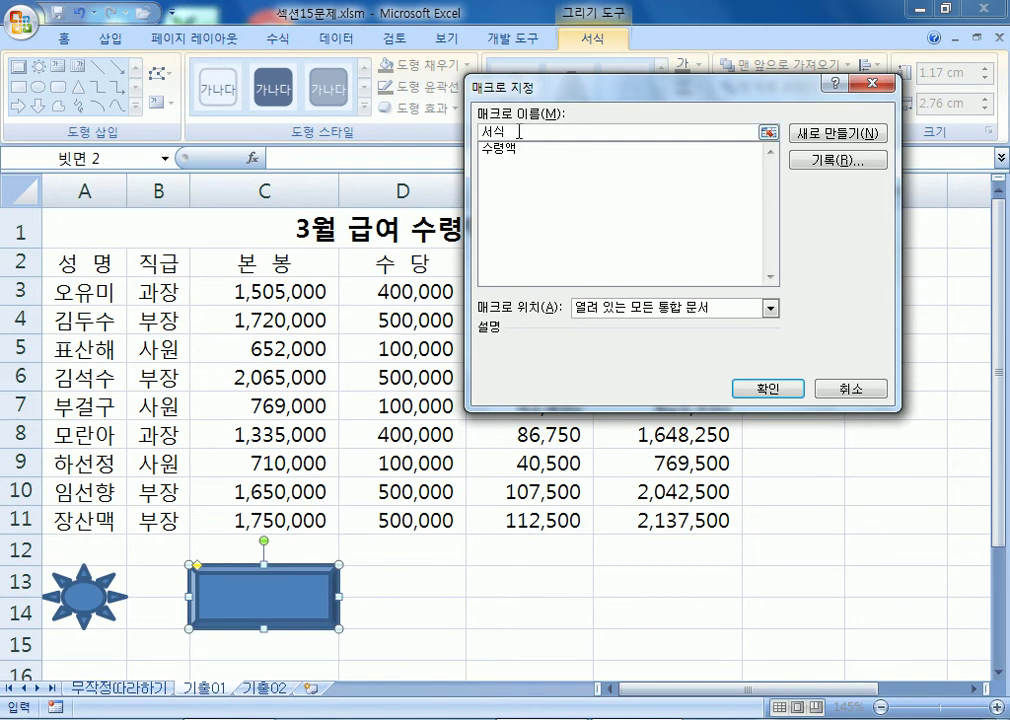
left_click(850, 165)
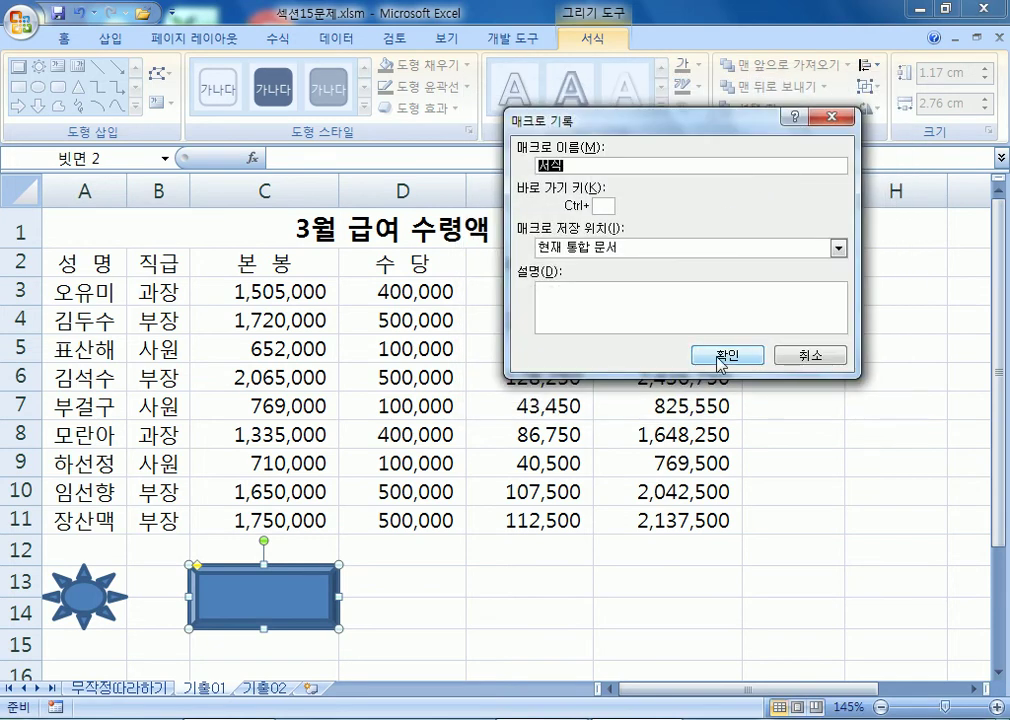
left_click(722, 356)
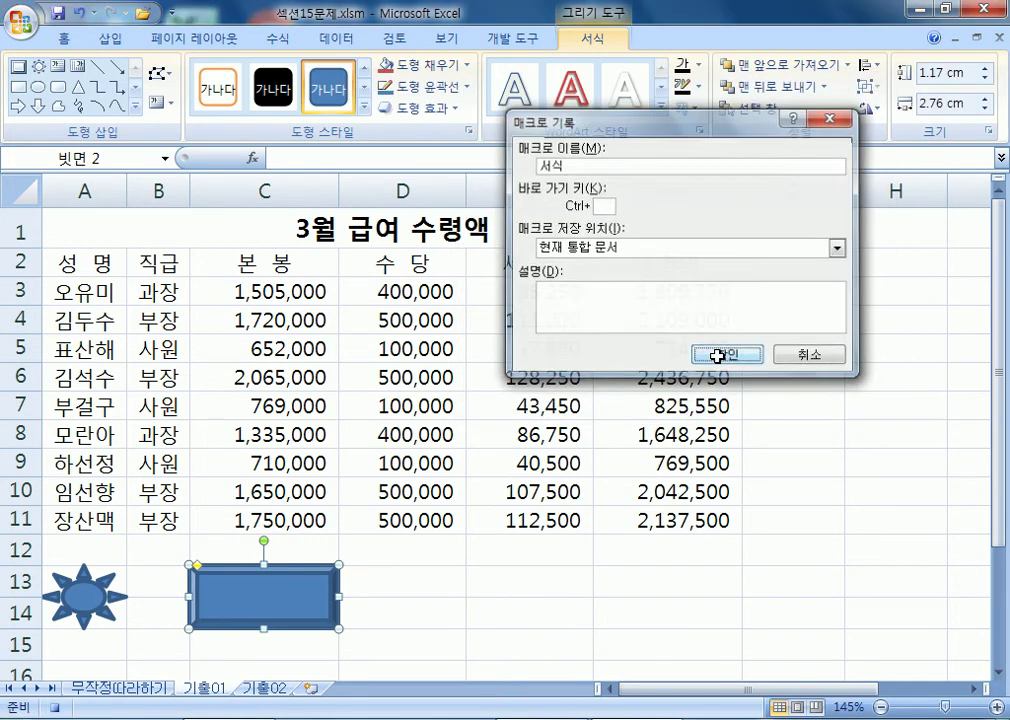
Apply all borders (모든 테두리) to A2:F11 for the macro and stop the recording.
left_click_drag(78, 263, 706, 517)
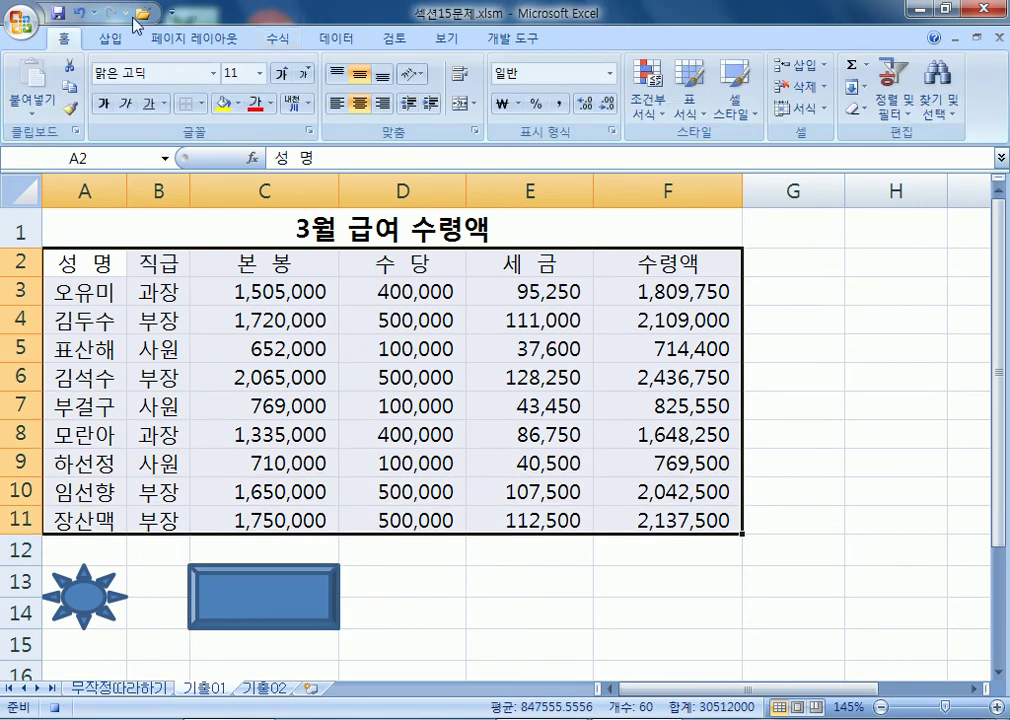
left_click(201, 103)
left_click(240, 268)
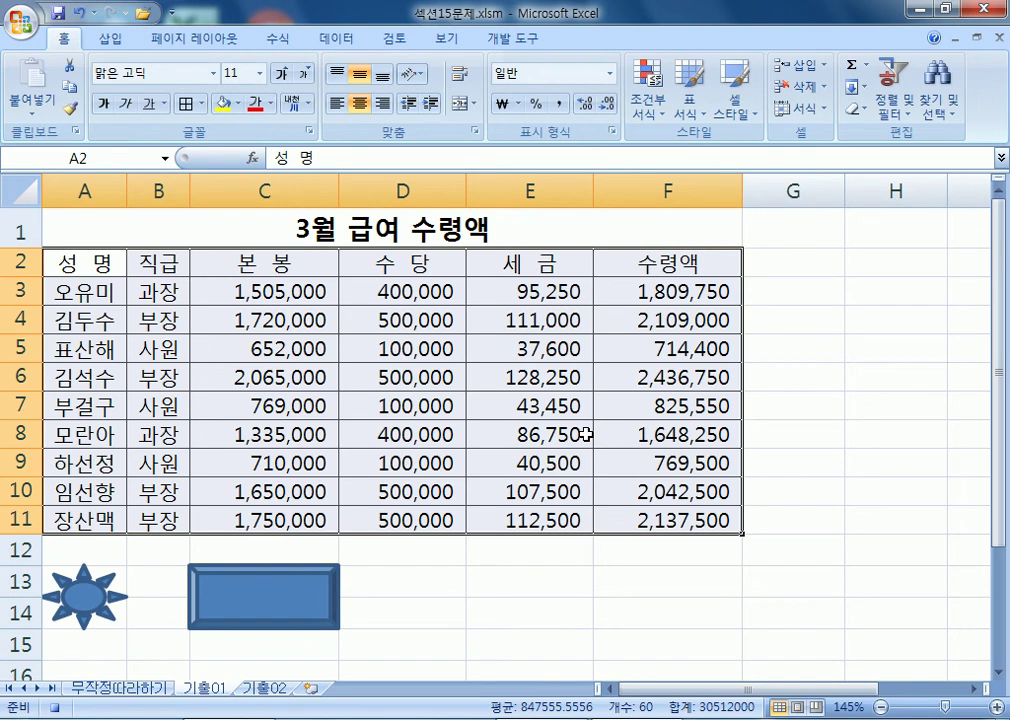
left_click(512, 38)
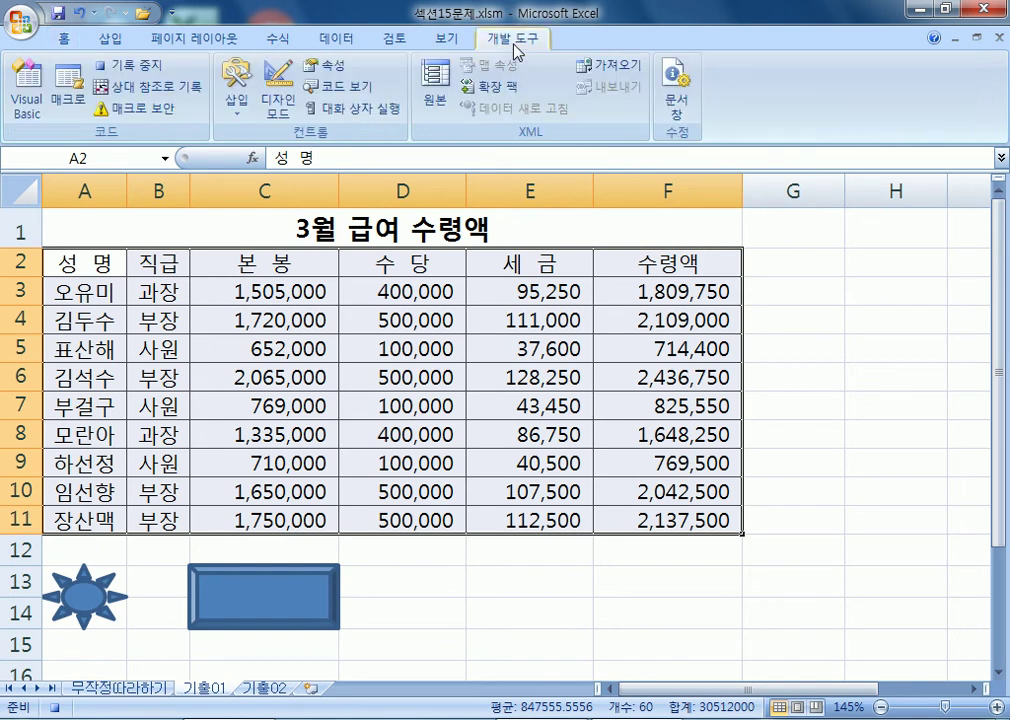
left_click(143, 72)
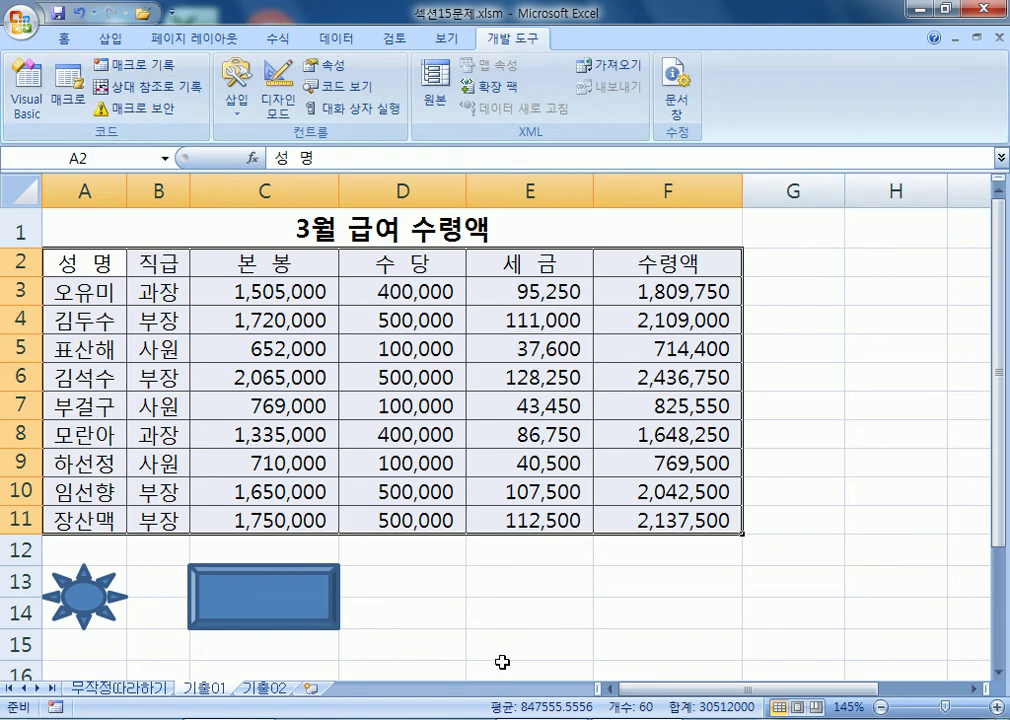
Clear the borders of A2:F11 with No Border (테두리 없음) and test the macro by running it from the bevel shape.
left_click(64, 38)
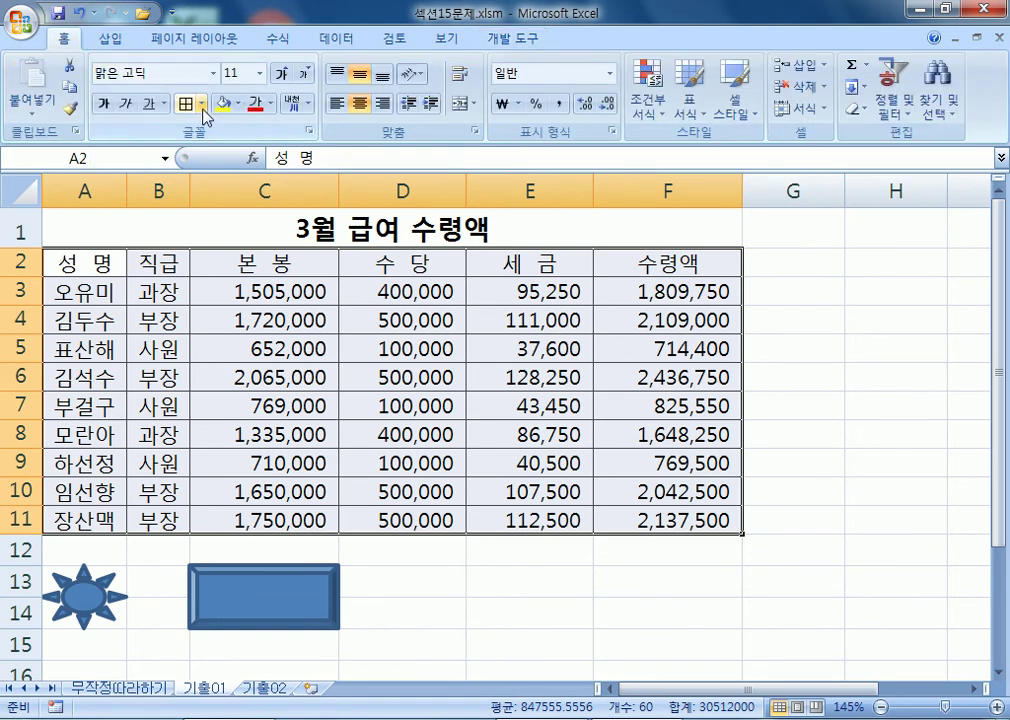
left_click(201, 103)
left_click(226, 244)
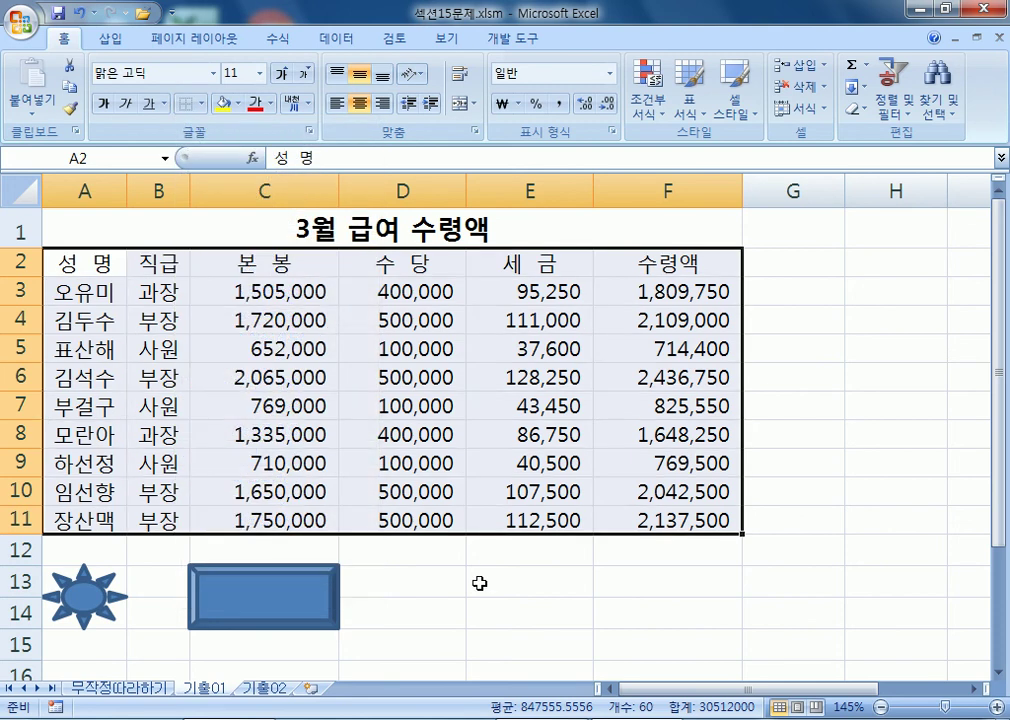
left_click(480, 588)
scroll(384, 481, "down", 3)
left_click(291, 347)
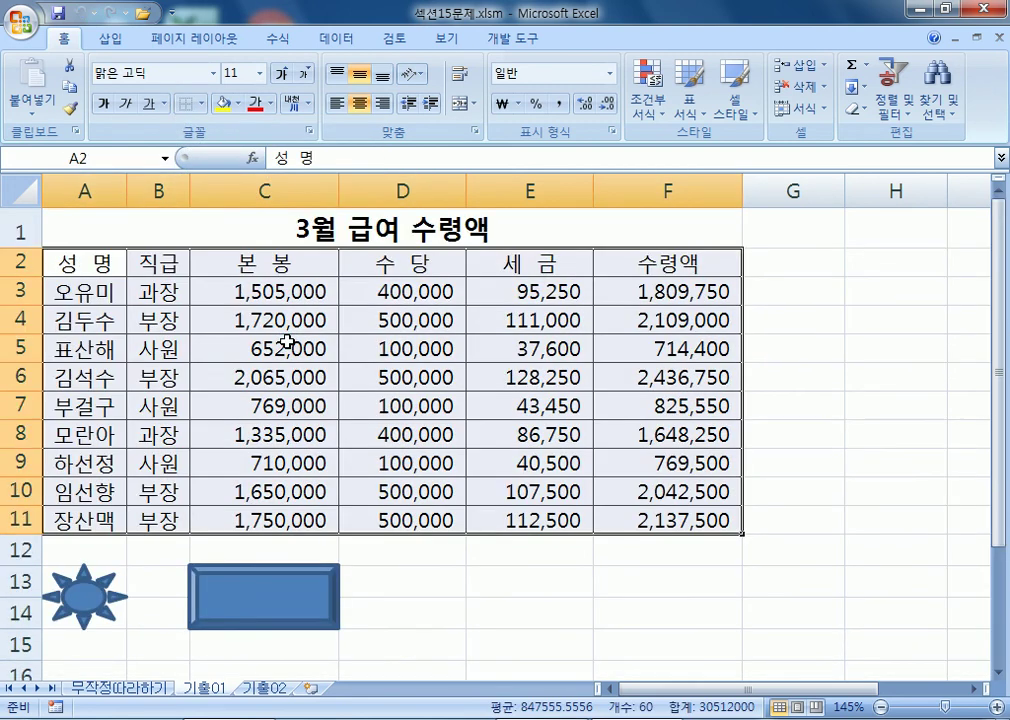
left_click(231, 224)
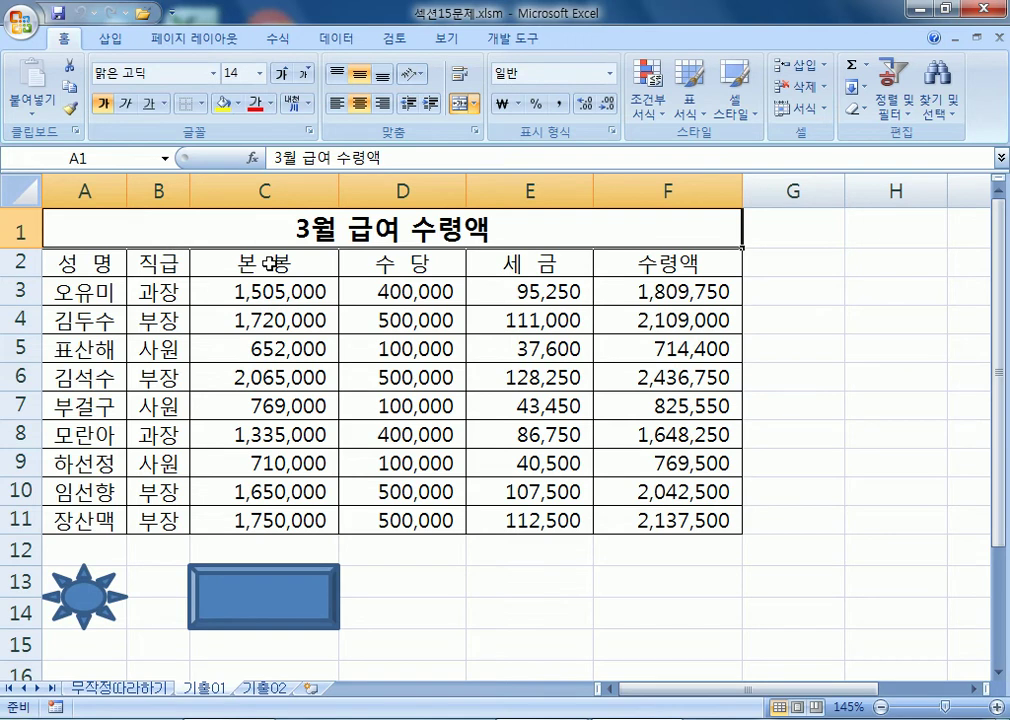
Open the workbook 섹션16문제.xlsm from the 01 섹션 folder.
left_click(21, 22)
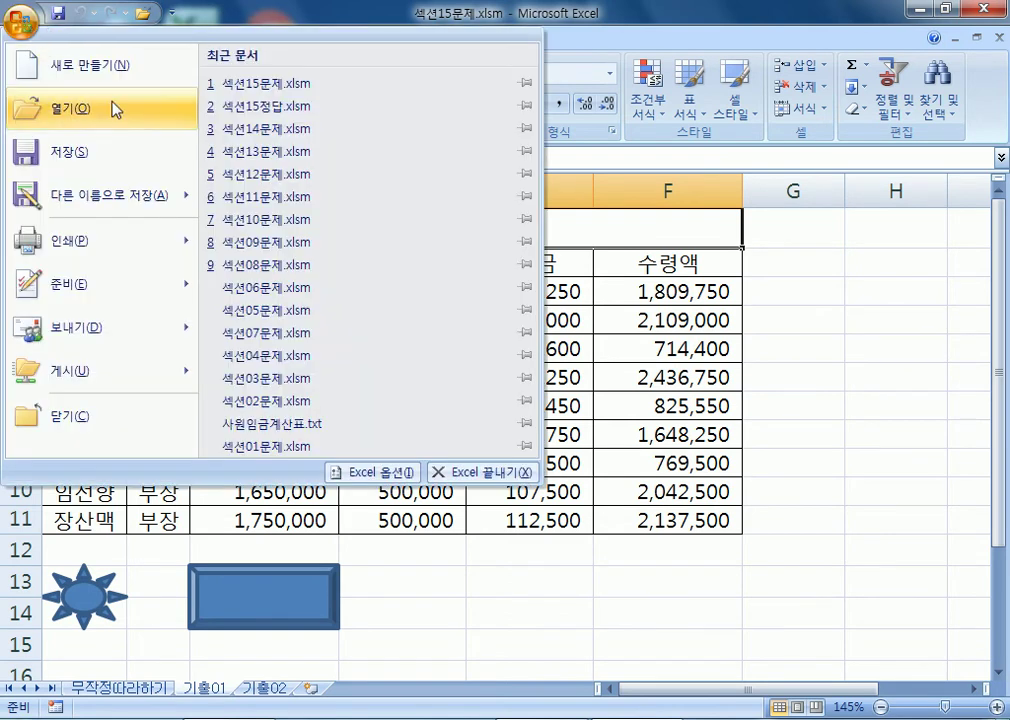
left_click(118, 110)
left_click(372, 358)
scroll(336, 378, "down", 5)
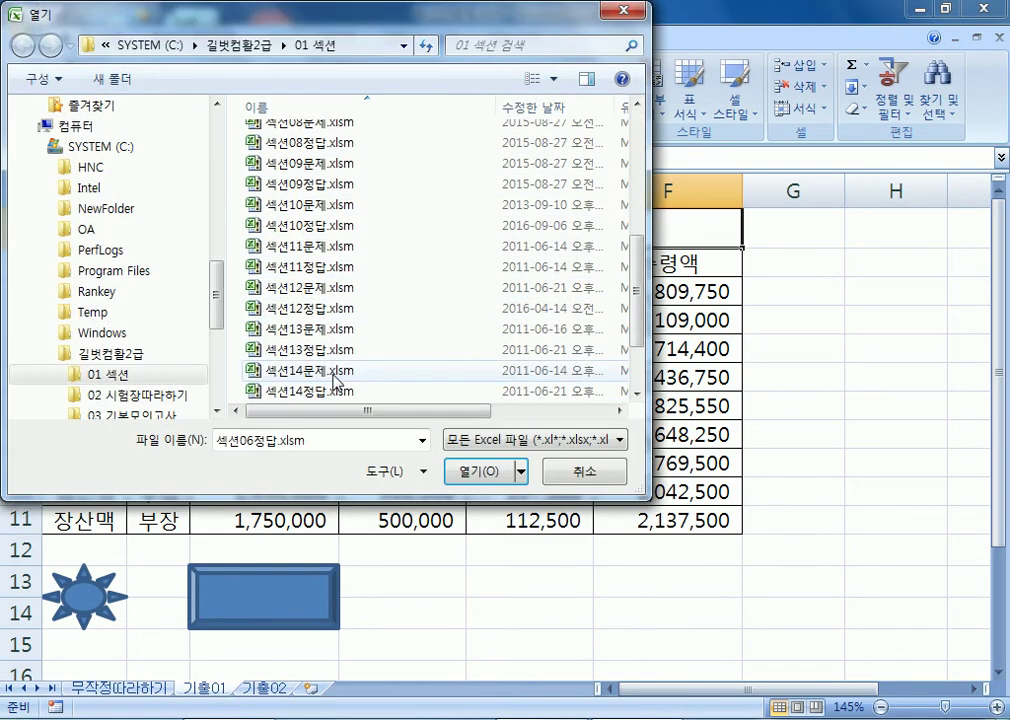
double_click(335, 372)
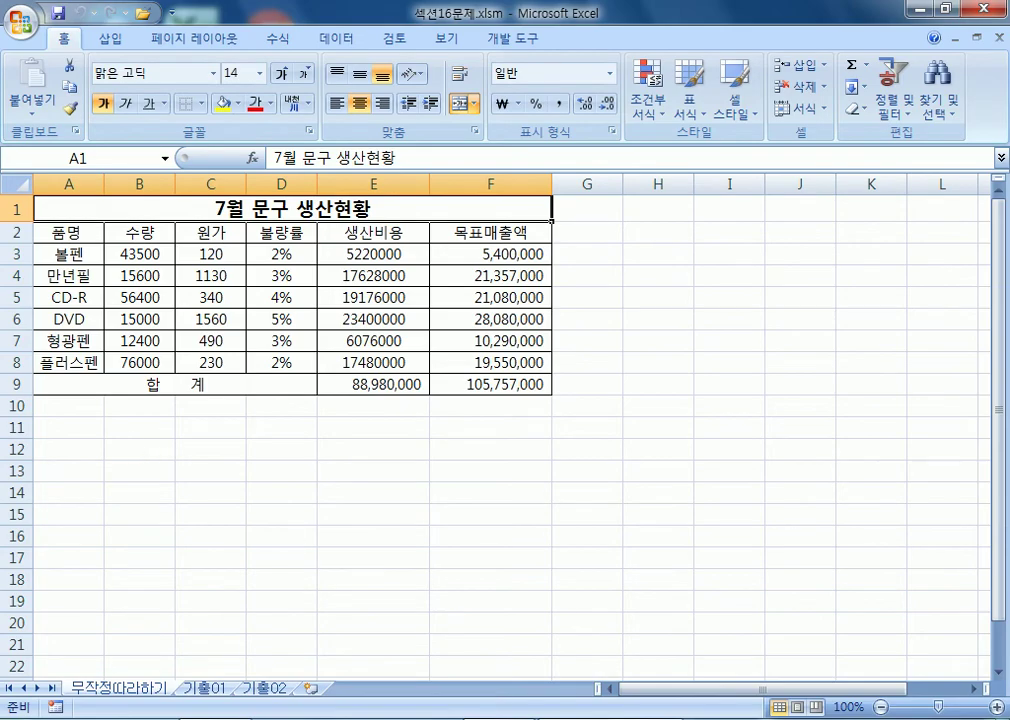
Switch to Notepad and add the heading 차트문제 below the macro notes.
left_click(215, 718)
scroll(239, 379, "down", 2)
left_click(86, 189)
type("차트문제")
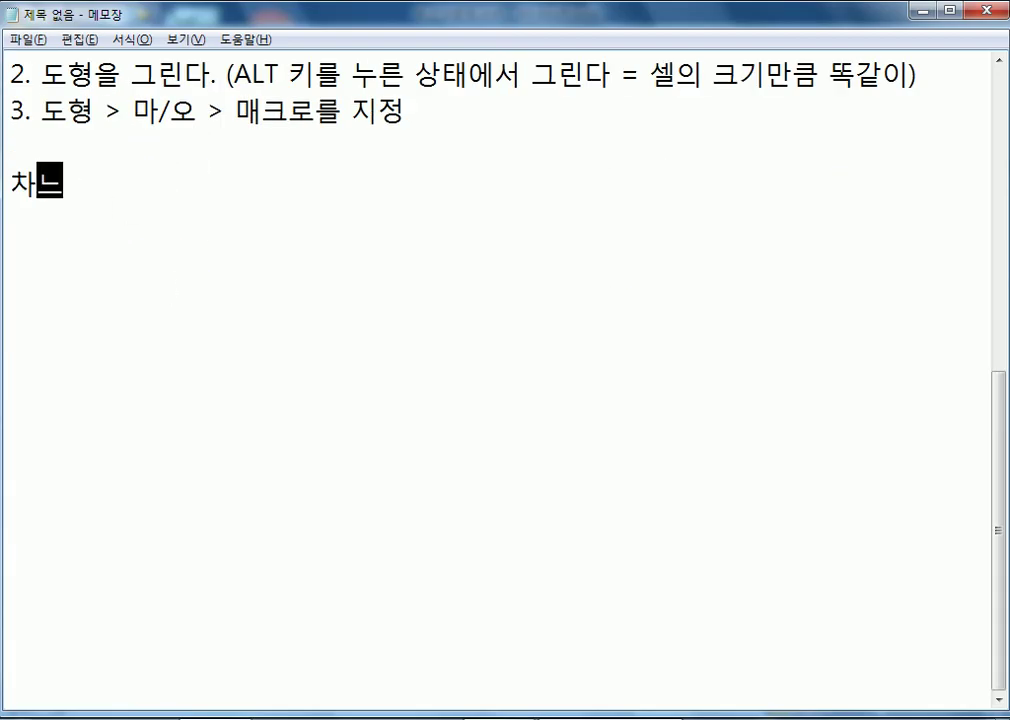
scroll(174, 244, "up", 5)
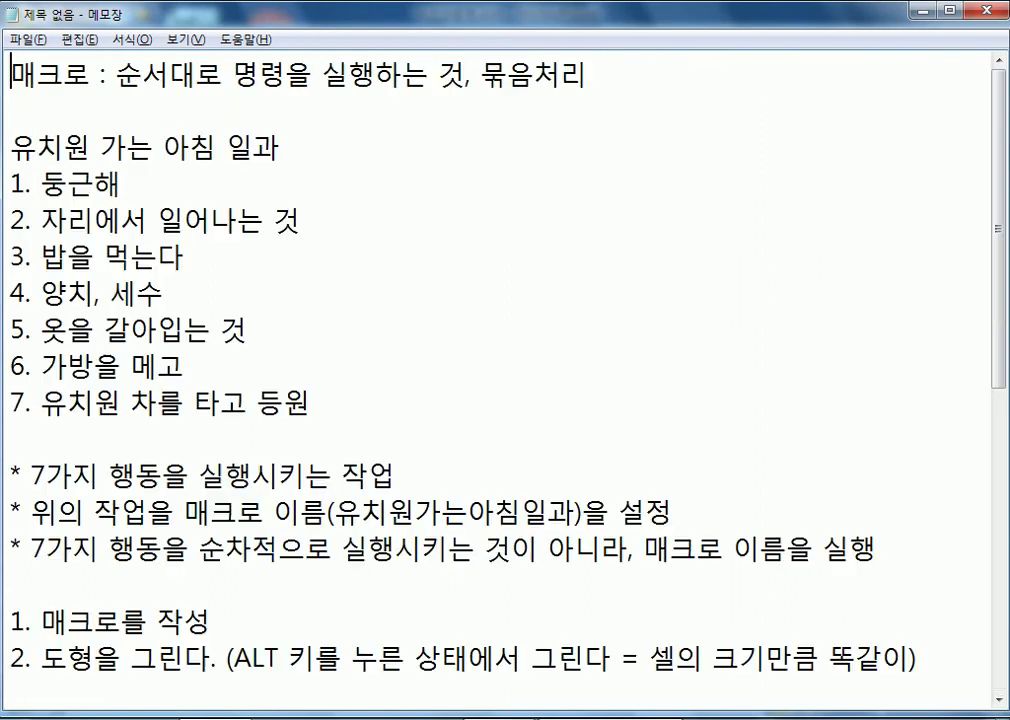
scroll(174, 244, "down", 4)
scroll(138, 260, "down", 1)
Add the first numbered note under 차트문제: "1. 새롭게 차트를 생성하시오.".
key("Return")
type("1. ")
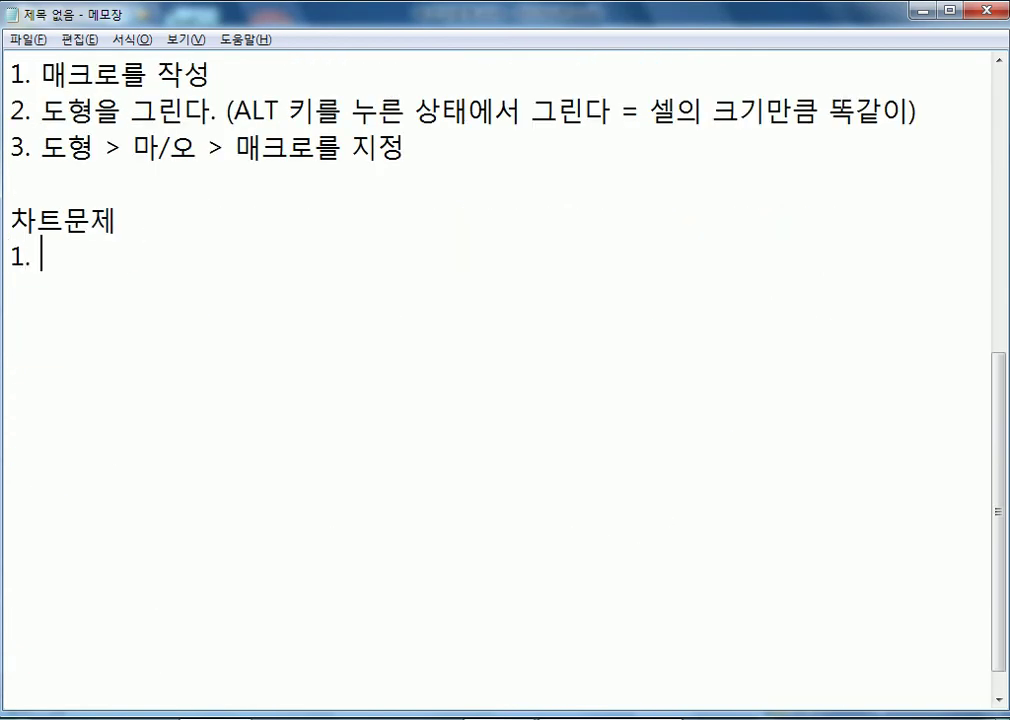
type("새롭게 ")
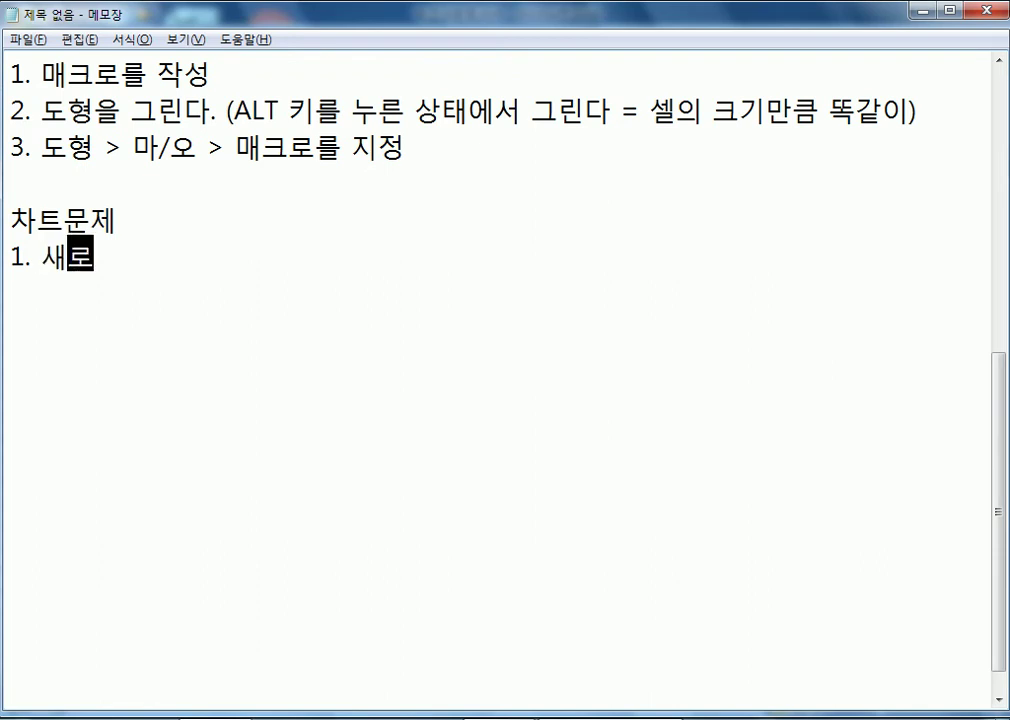
type("차트를")
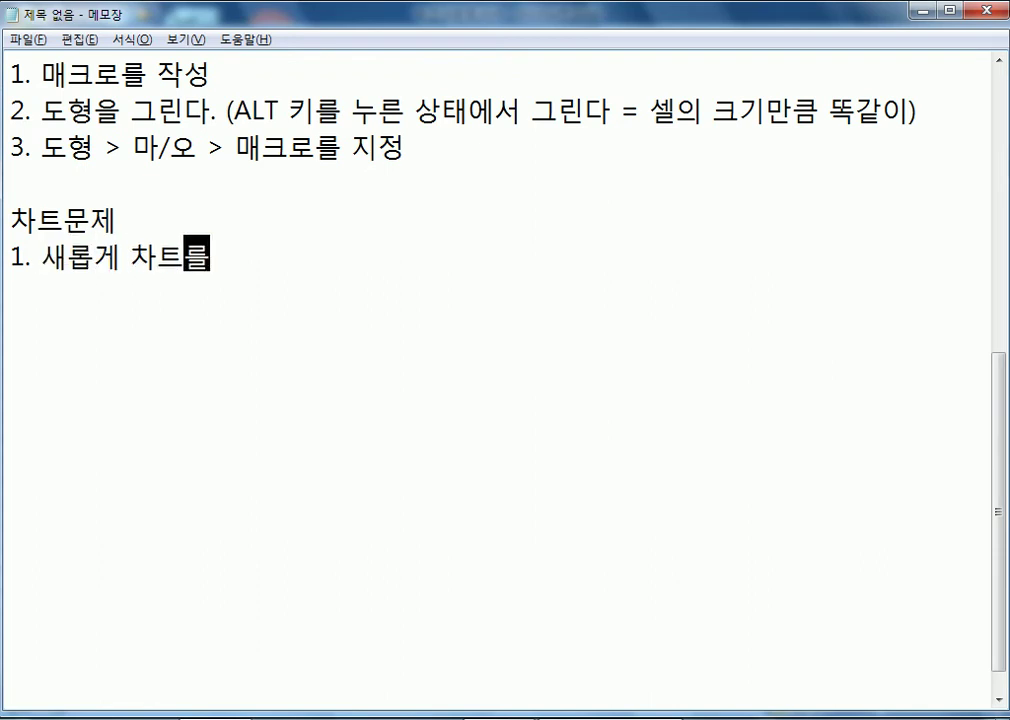
type(" 생성하시오.")
key("Return")
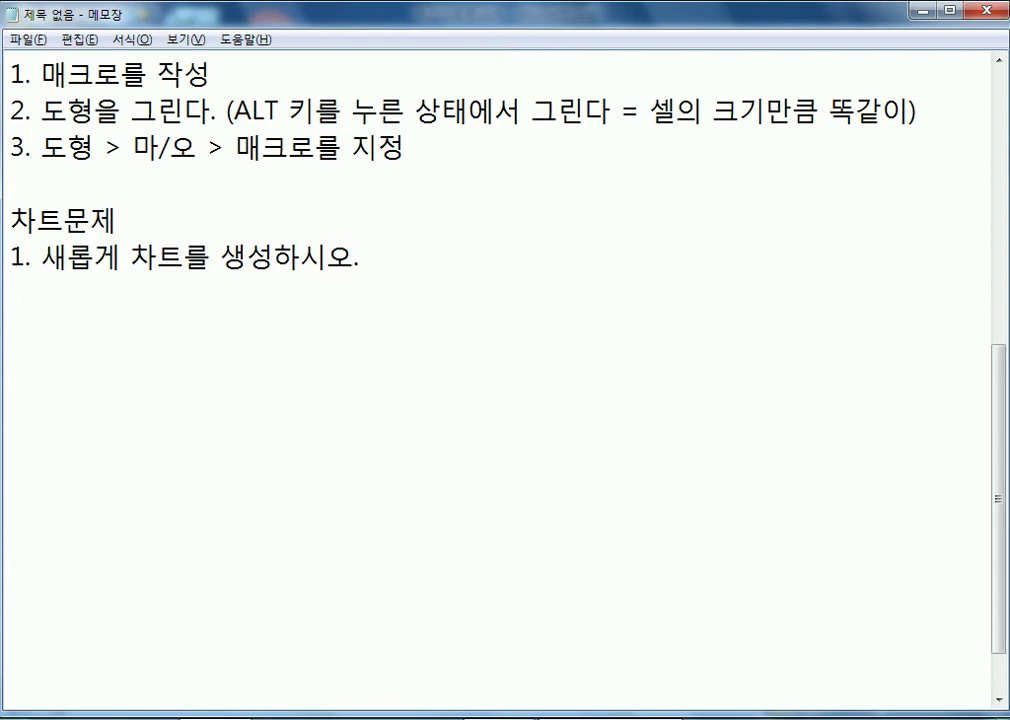
Write the second numbered note, beginning "2. 기존의 차트에서".
type("2. ")
type("기존")
type("의 차트에서 ")
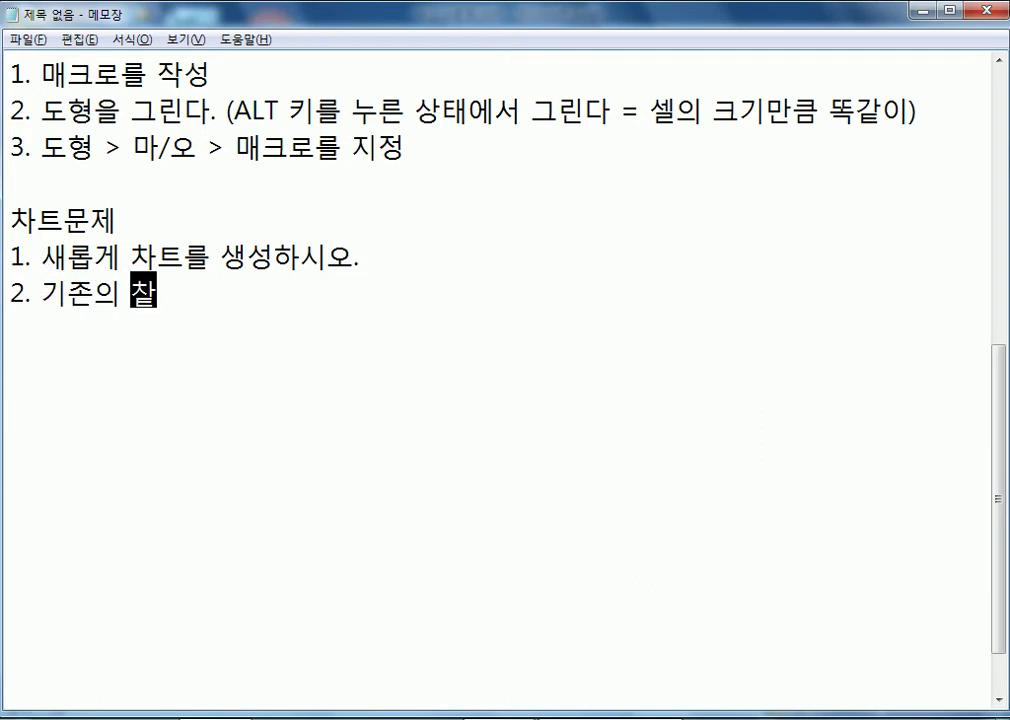
Complete the second chart note so it reads "2. 기존의 차트에서 계열을 삭제하시오." and start a new line.
type("곙")
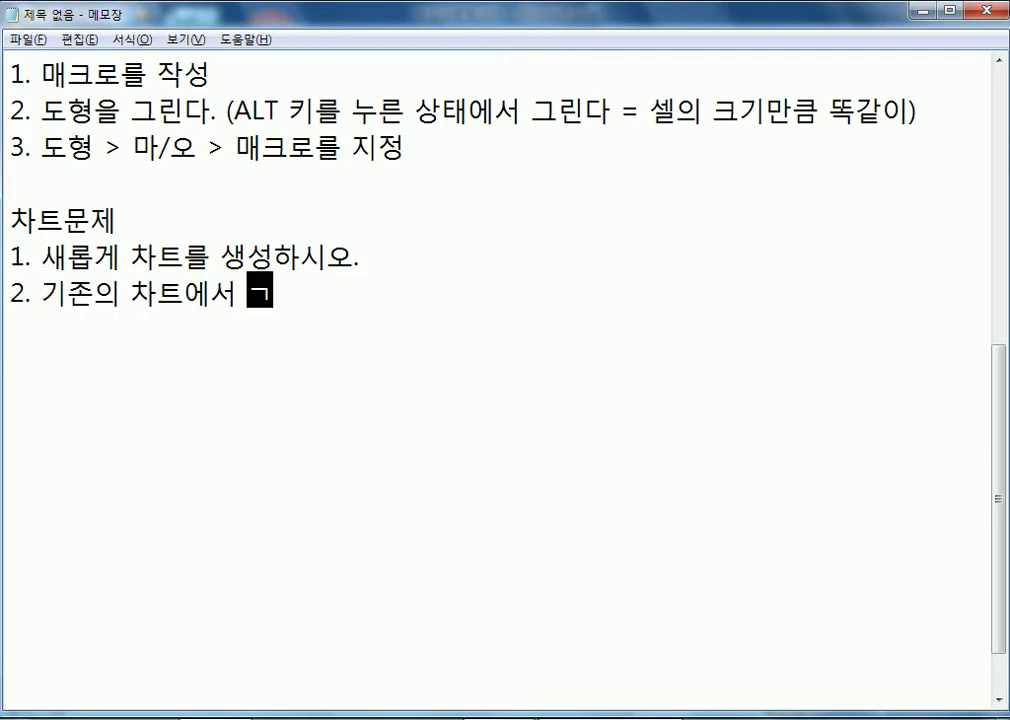
type("열을 삭제")
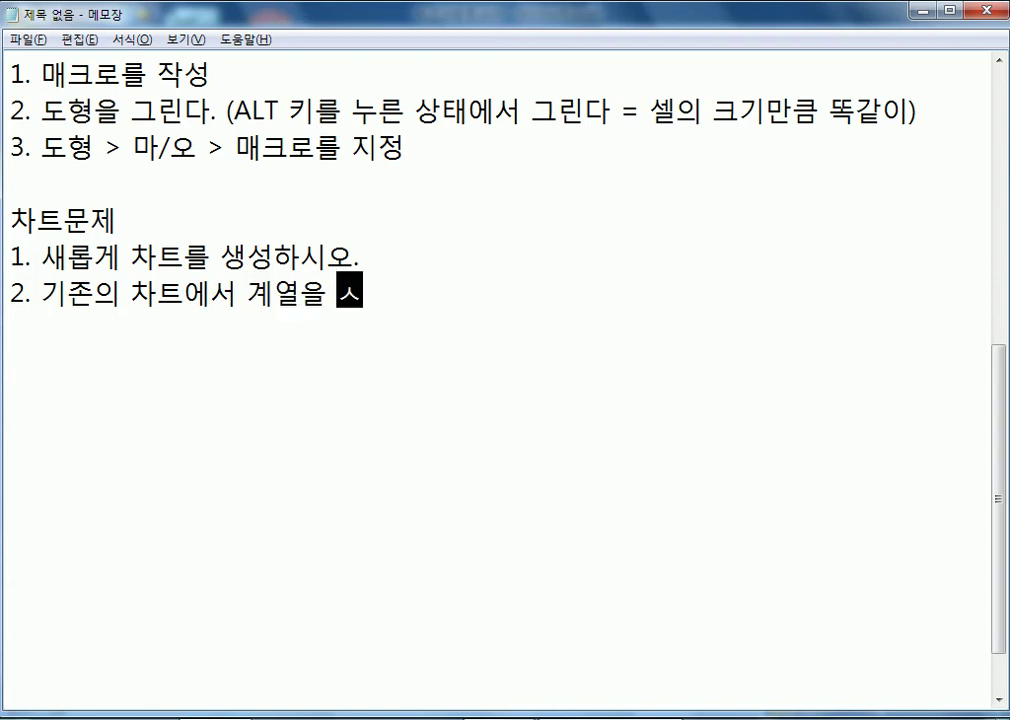
type("하시오.")
key("Return")
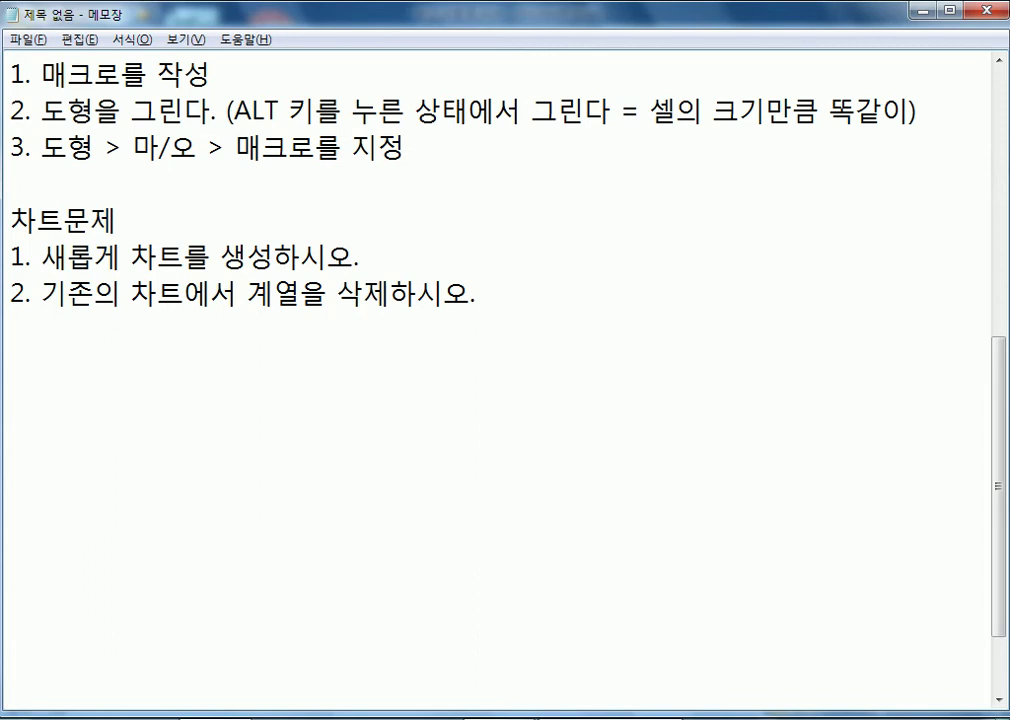
Switch to the 섹션16문제.xlsm workbook in Excel and look over the 무작정따라하기, 기출01 and 기출02 sheets for existing charts.
key("alt+Tab")
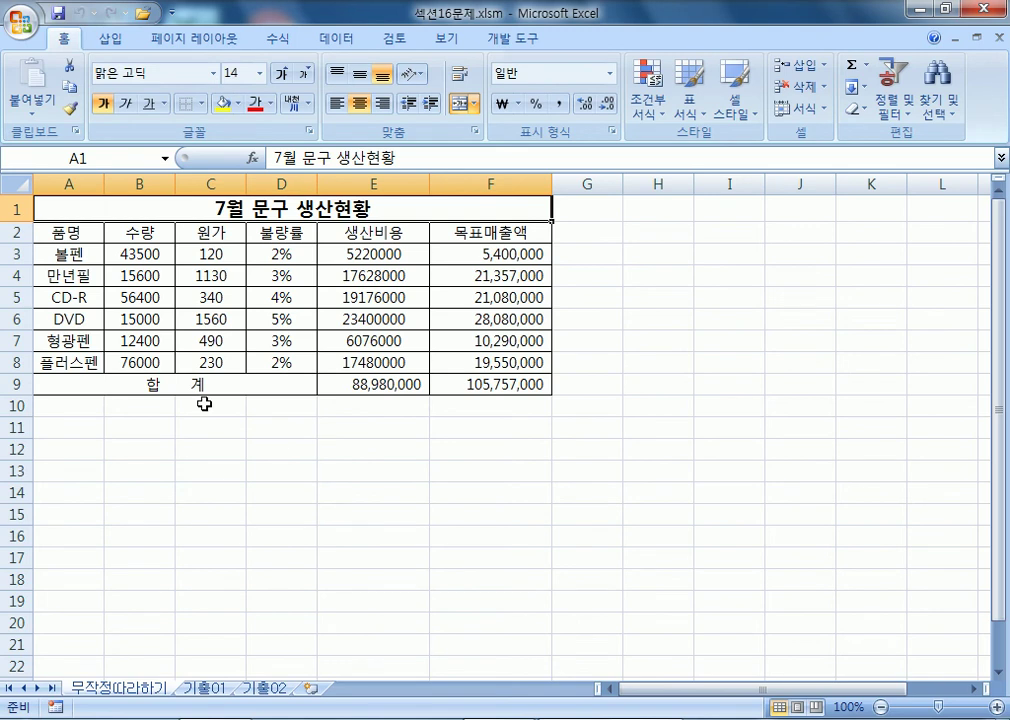
scroll(205, 400, "down", 2)
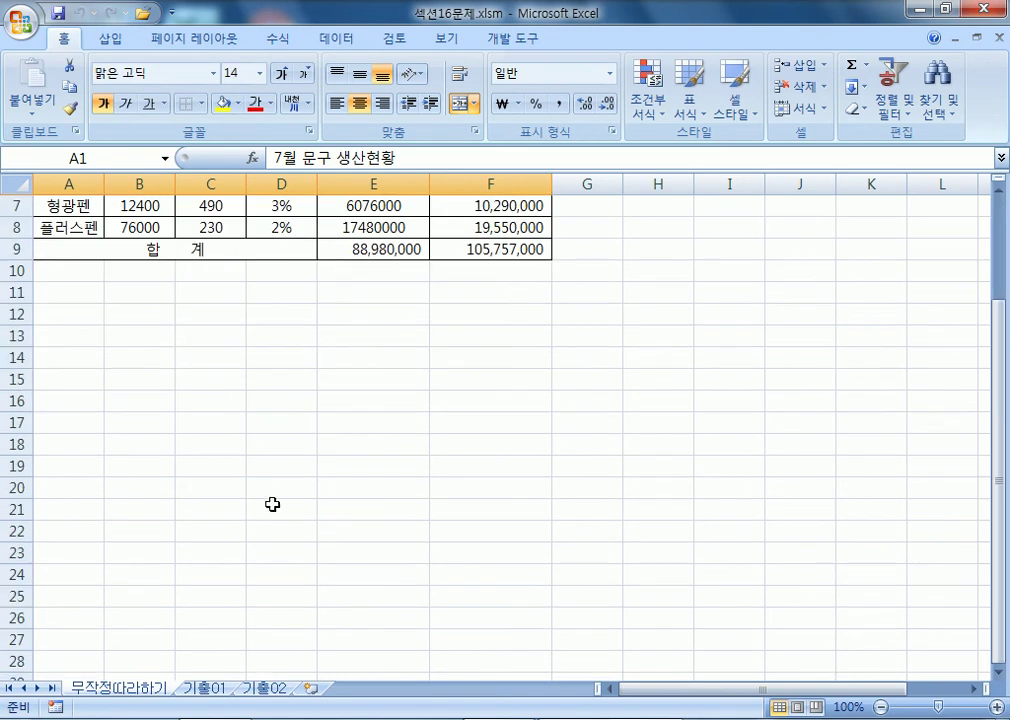
left_click(199, 692)
scroll(292, 575, "down", 5)
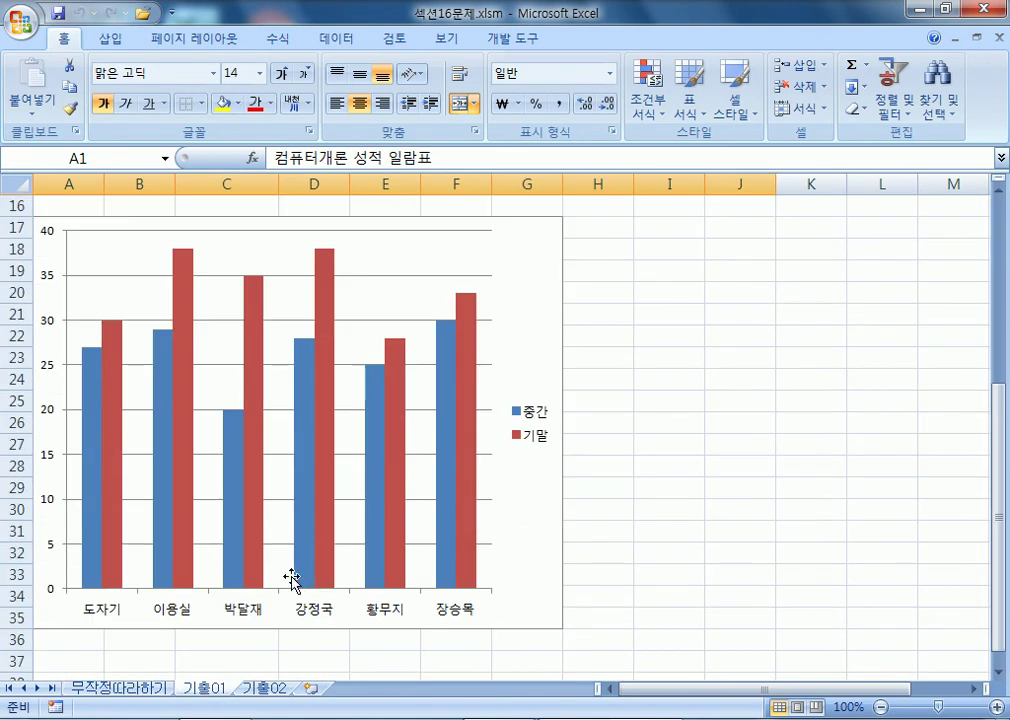
left_click(253, 688)
scroll(289, 462, "down", 4)
scroll(290, 465, "up", 4)
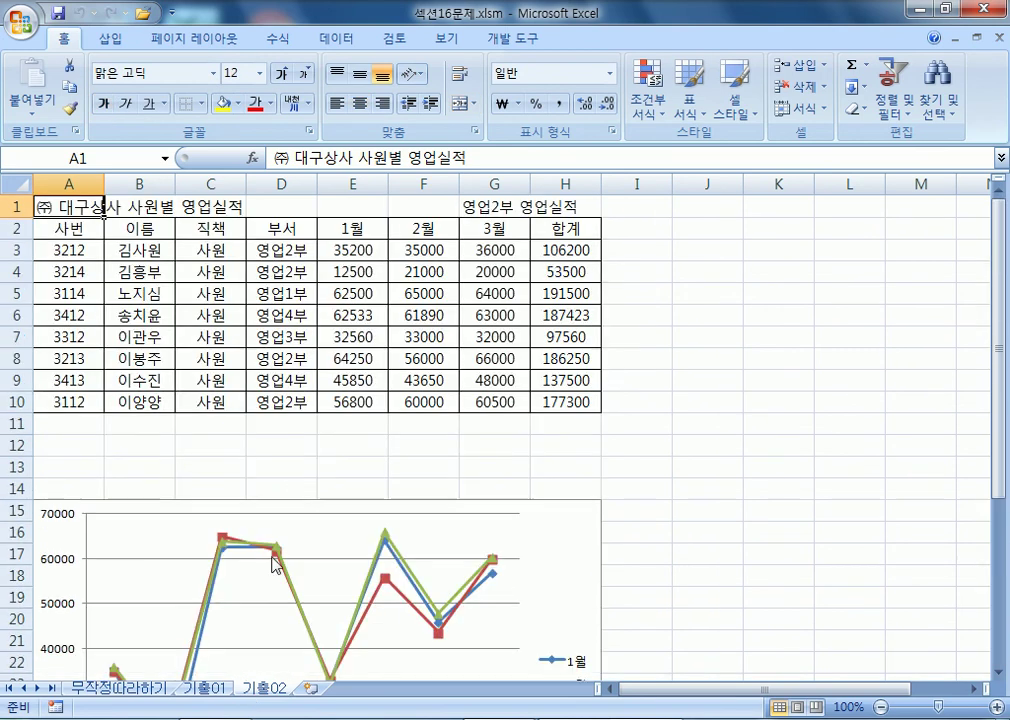
Compare the score table and column chart on the 기출01 sheet with the line chart on the 기출02 sheet.
left_click(205, 688)
scroll(275, 514, "down", 3)
scroll(478, 385, "up", 2)
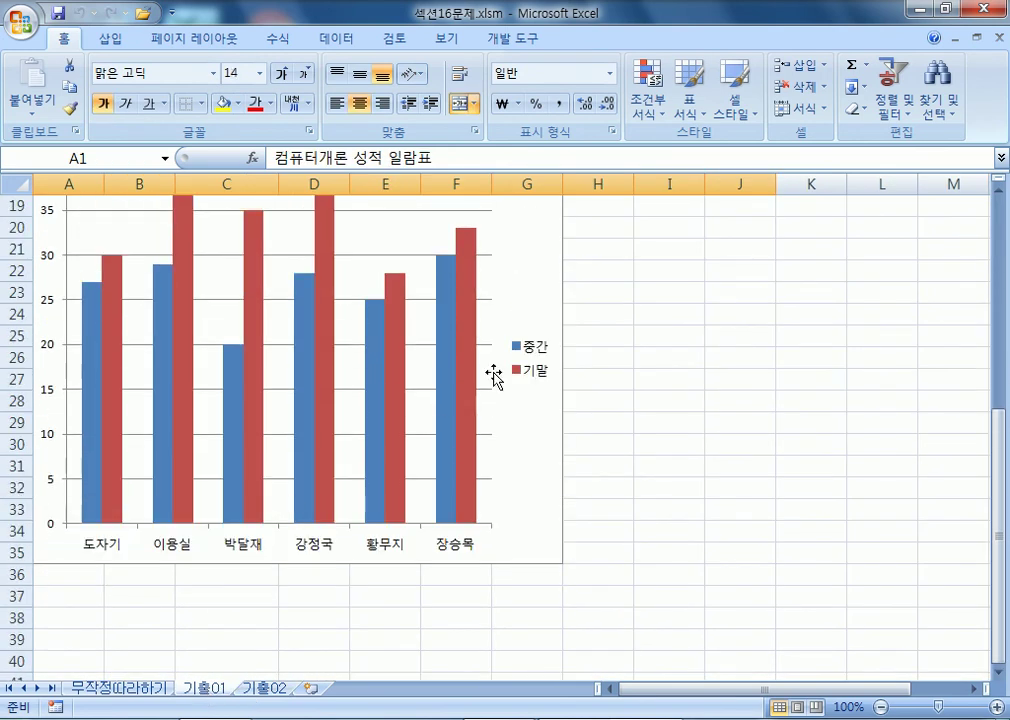
scroll(537, 380, "up", 1)
scroll(462, 403, "up", 4)
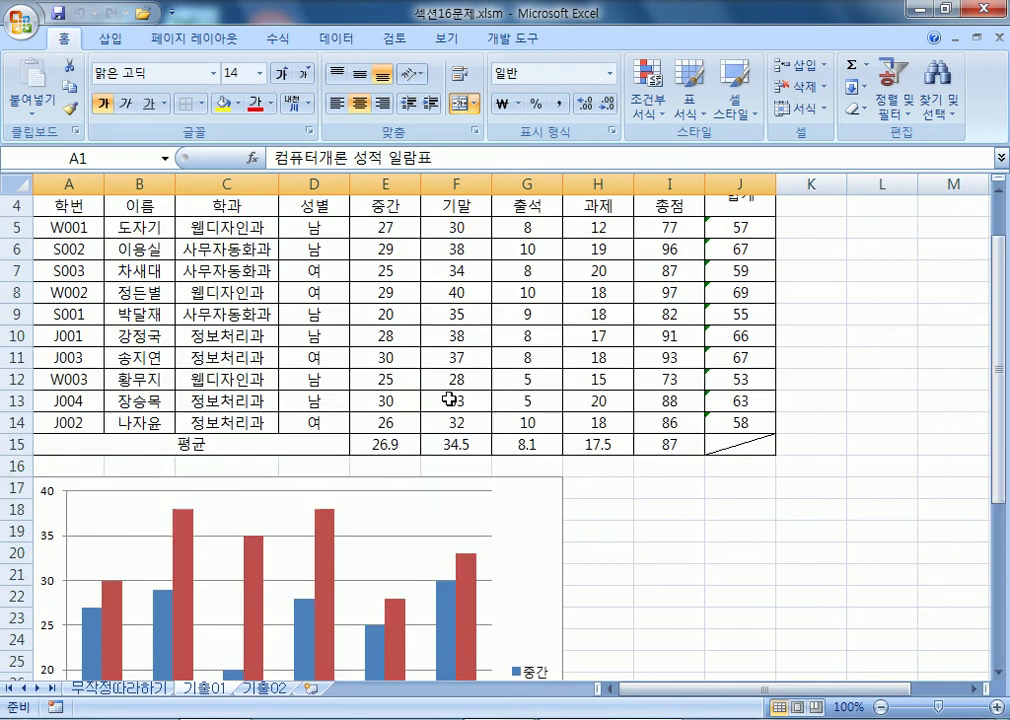
scroll(335, 292, "up", 1)
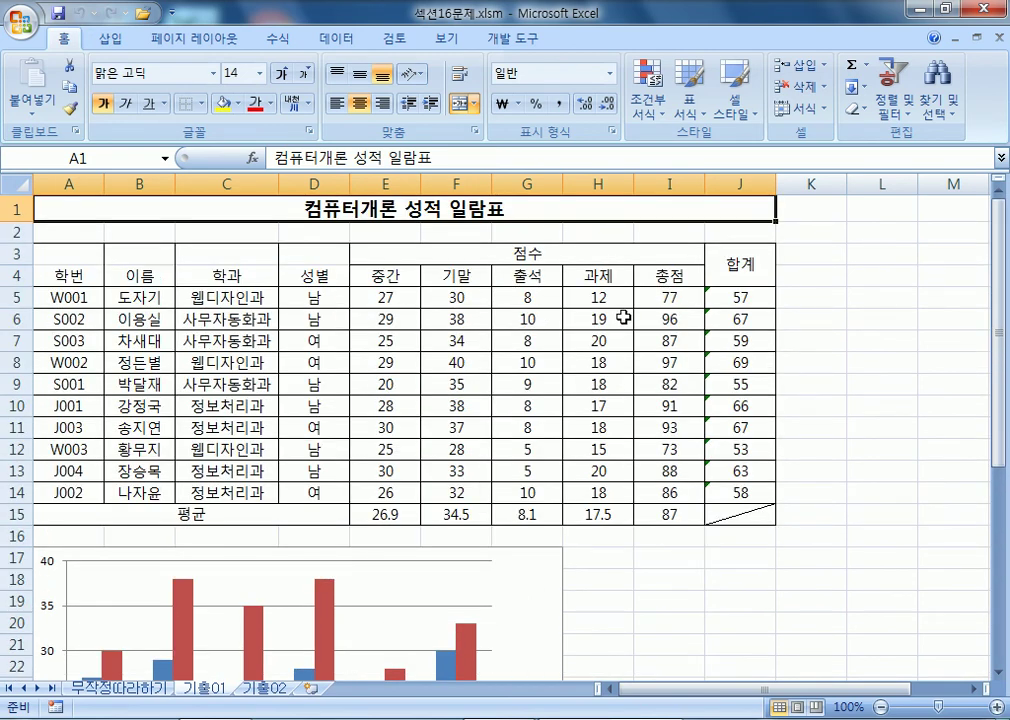
scroll(397, 428, "down", 7)
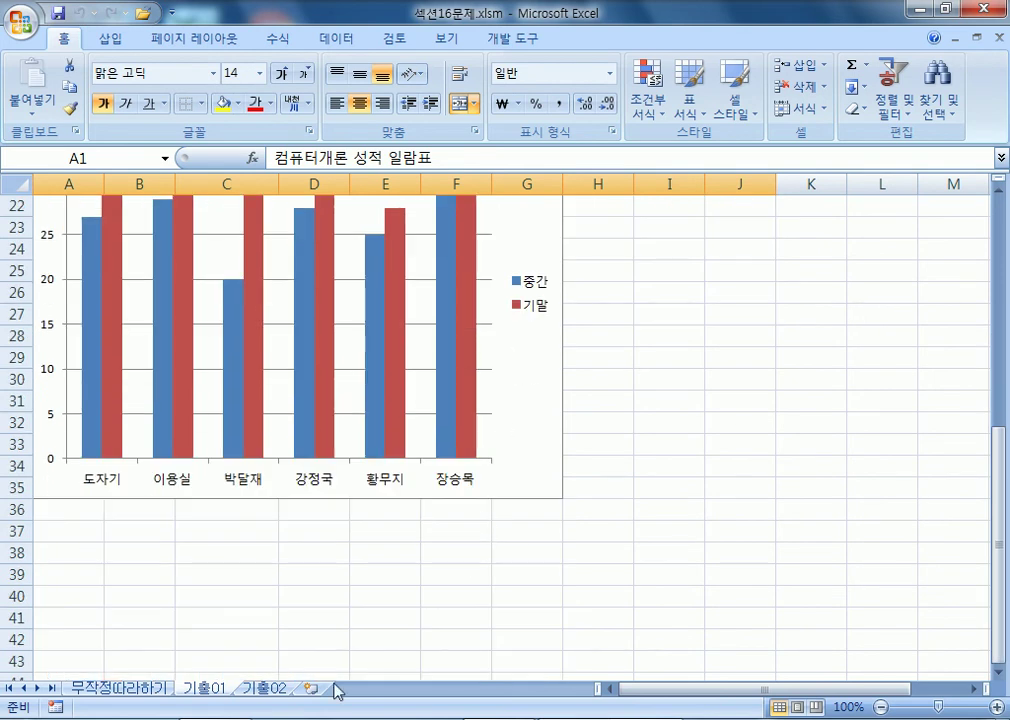
left_click(260, 689)
scroll(328, 505, "down", 4)
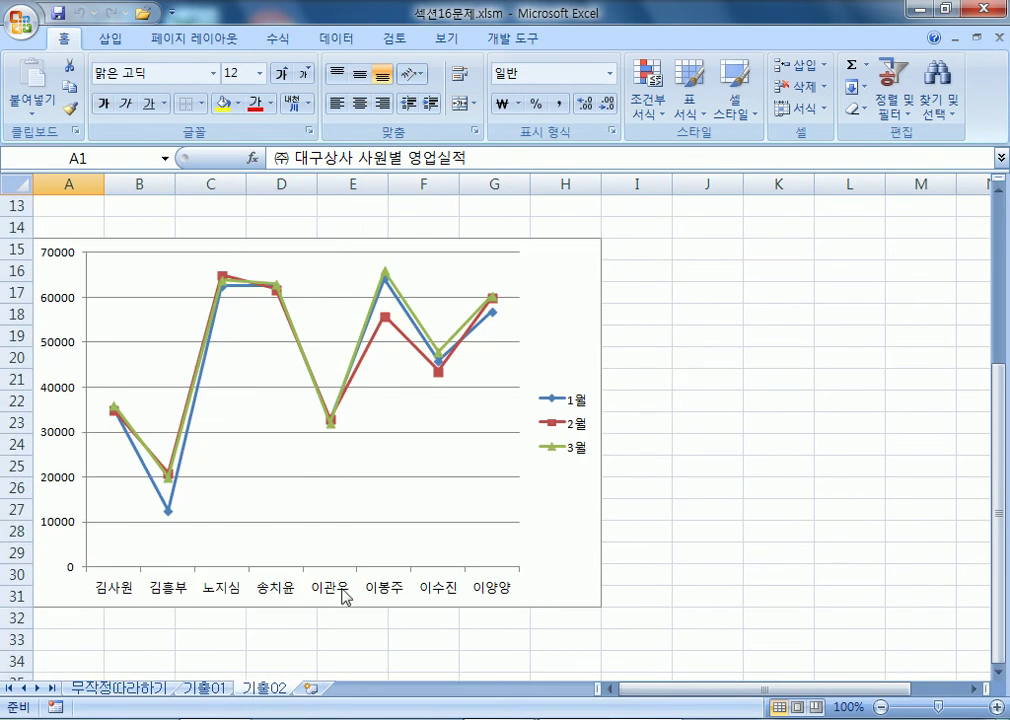
scroll(222, 510, "up", 2)
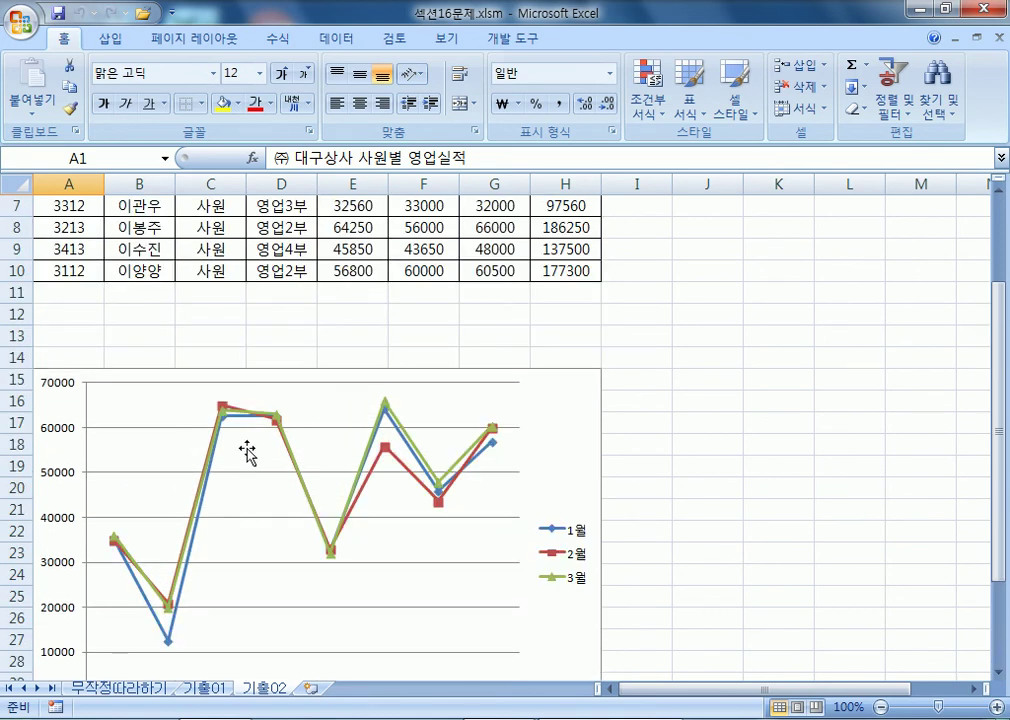
Switch to Notepad and add the line "3. 기곤의 차트에 계열을 삽입하시오." below the second chart note.
key("alt+Tab")
key("Return")
type("3. 기곤의 차")
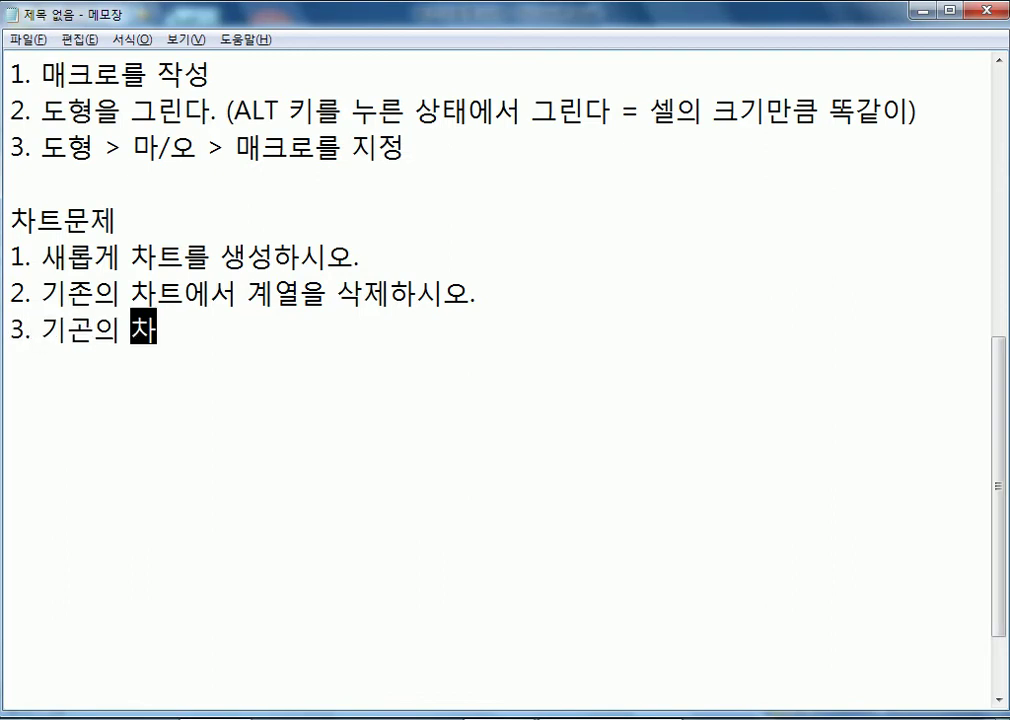
type("트에 계")
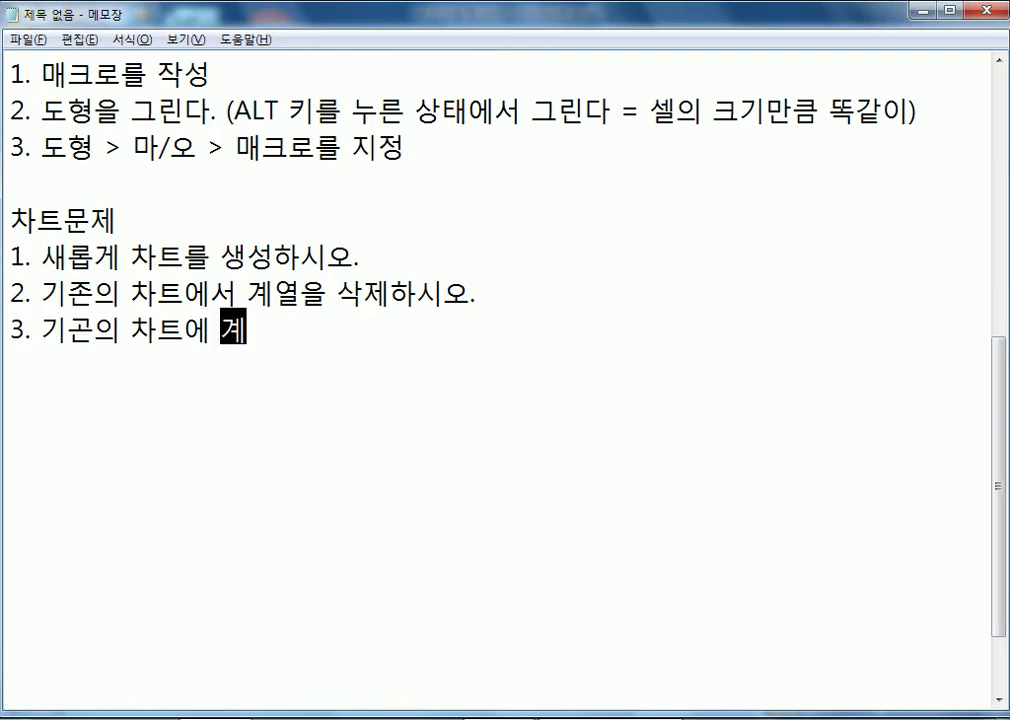
type("열을 ㅅ삽입")
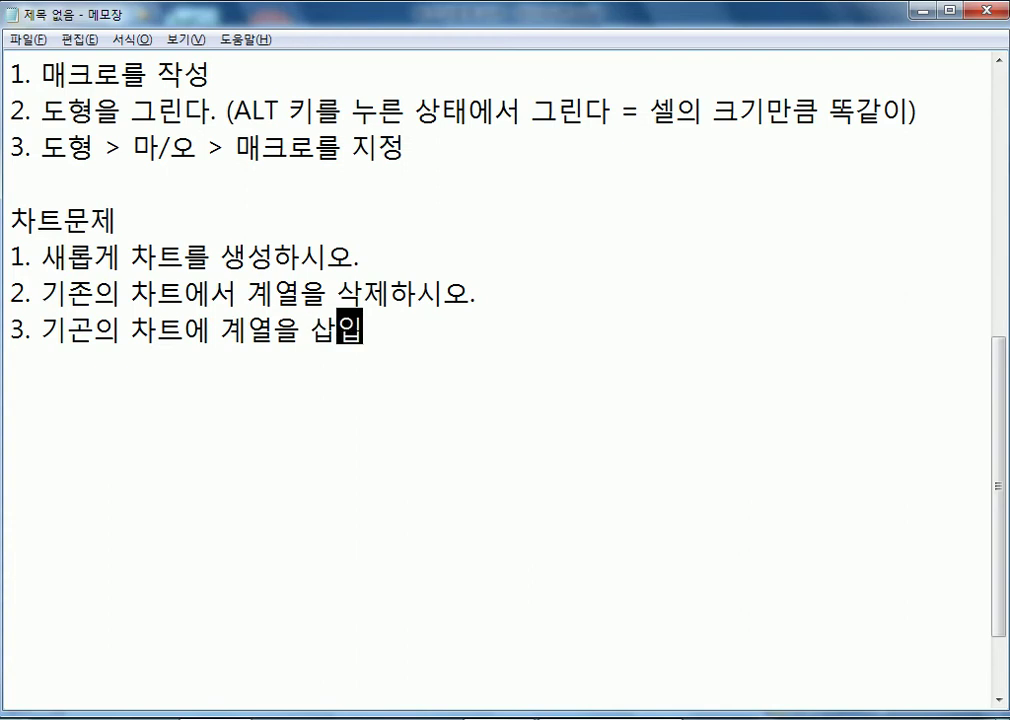
type("하시오.")
key("Return")
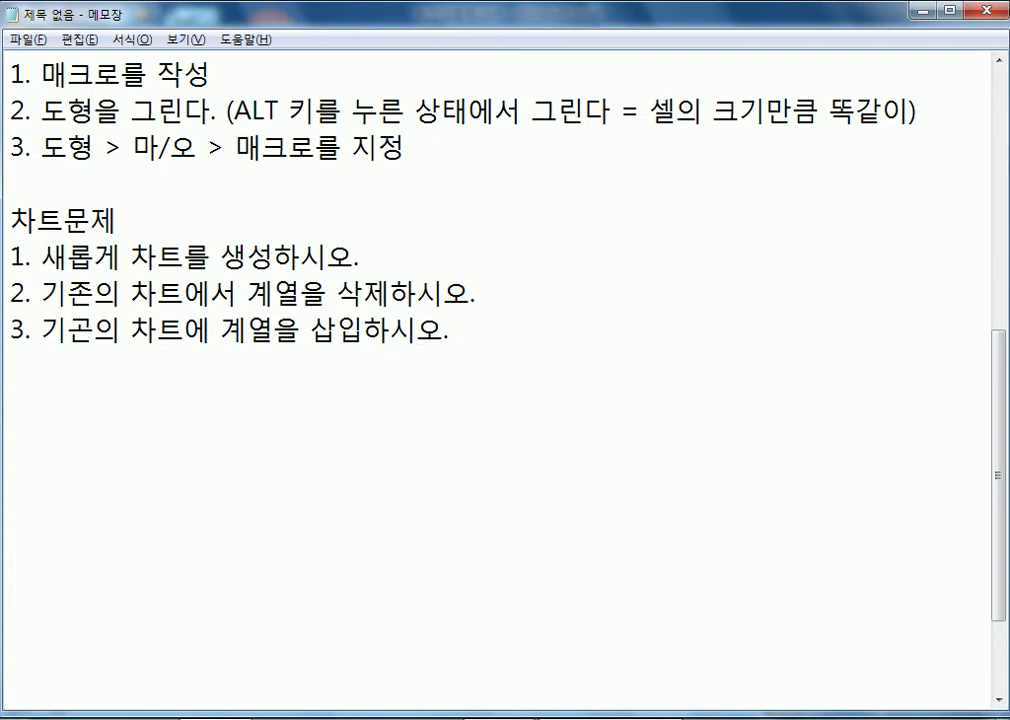
Correct the misspelled word 기곤의 to 기존의 in the third chart note.
key("Up")
key("Right")
key("Right")
key("Right")
key("Right")
type("존")
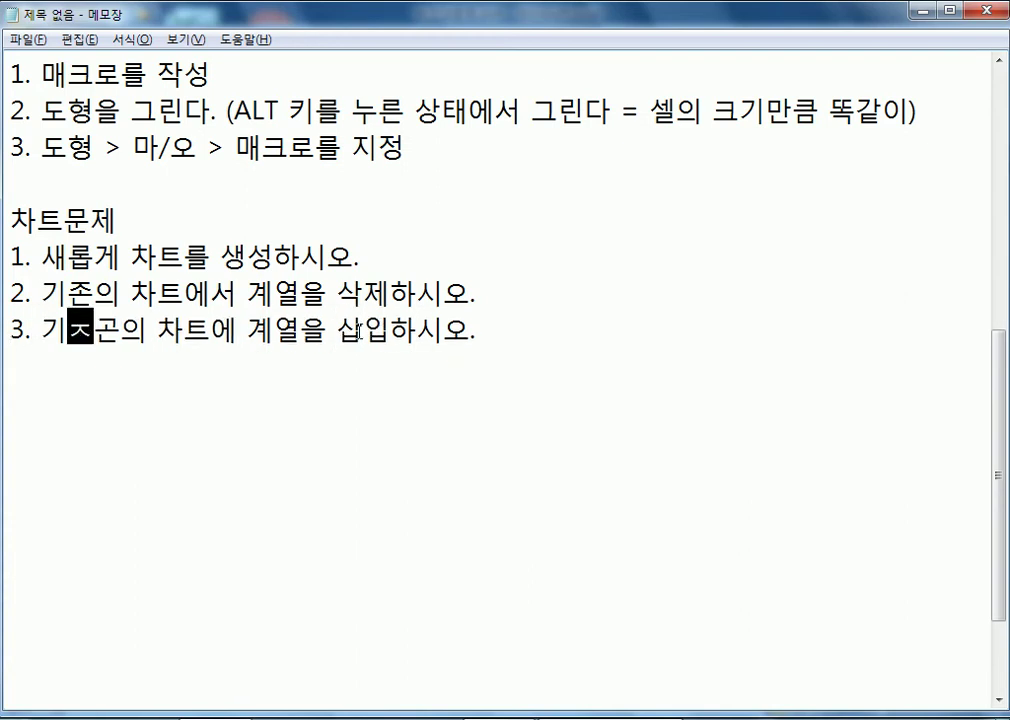
key("Delete")
Add a fourth chart note reading "4. 기존의 차트에서 넣고, 빼고, 변경".
key("Down")
type("4.")
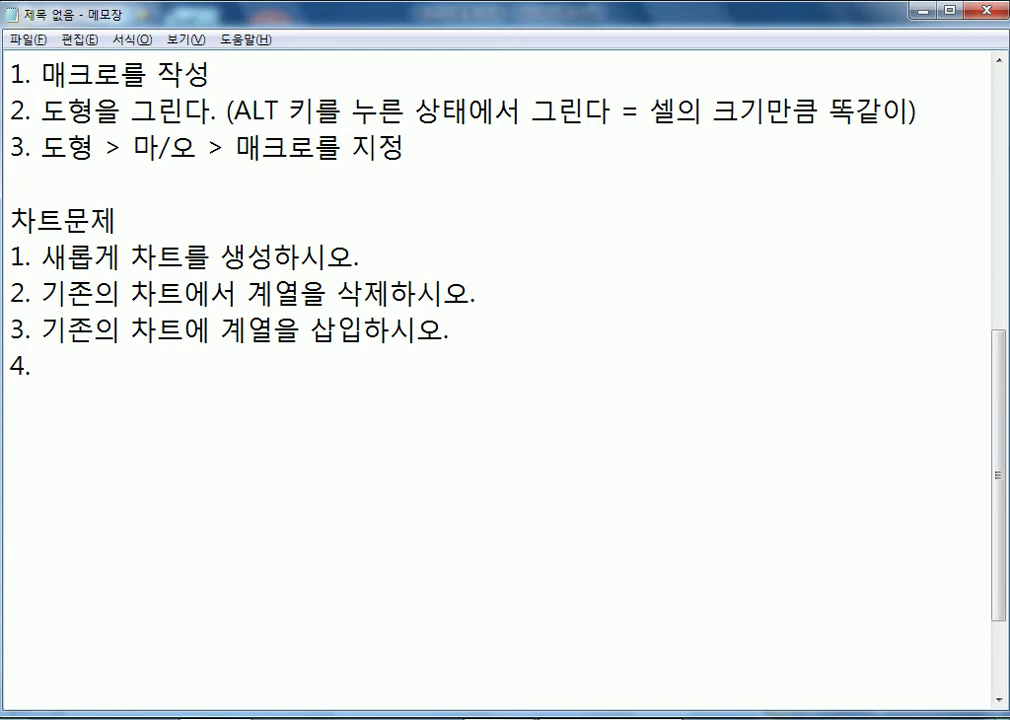
type("ㄱ기존의 차트")
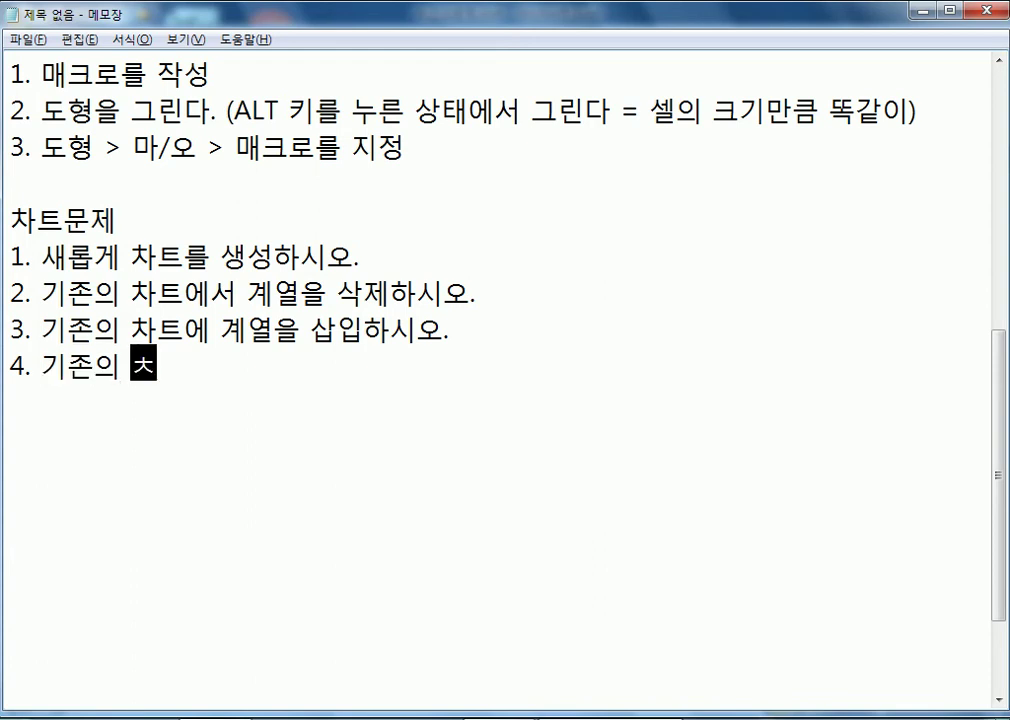
type("에서 ")
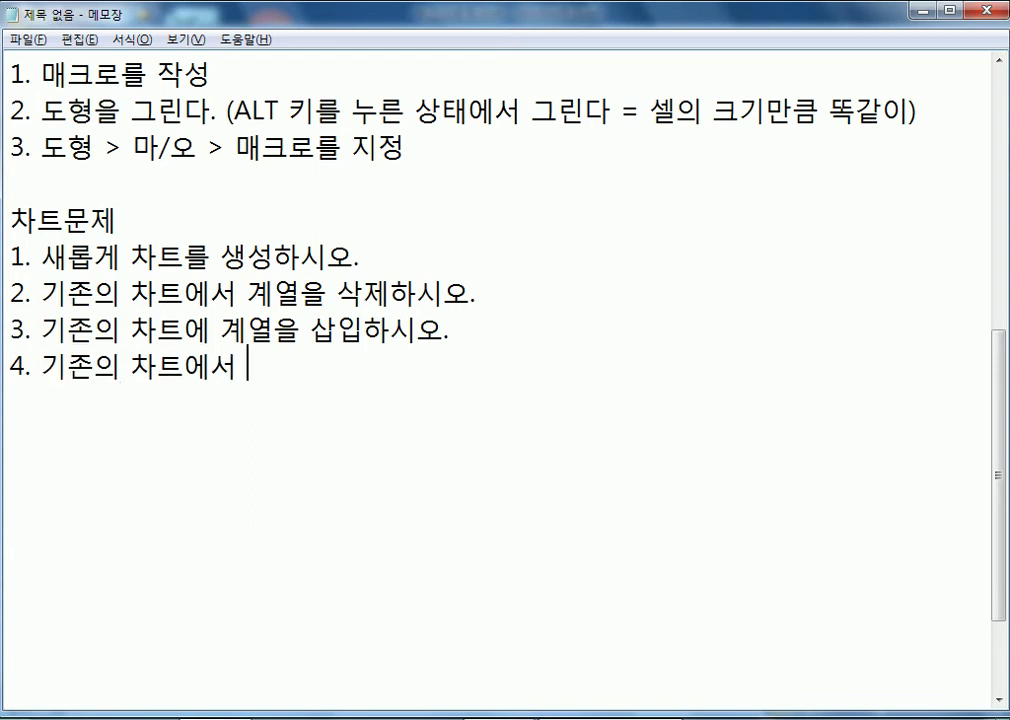
type("넣고")
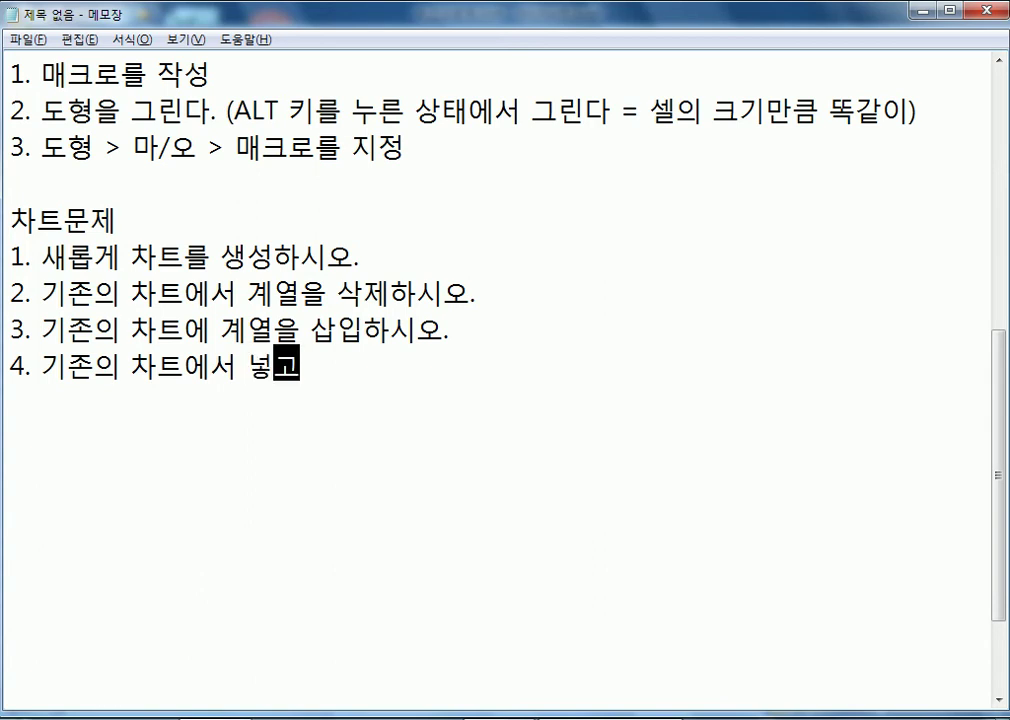
type(", 빼고, 변경")
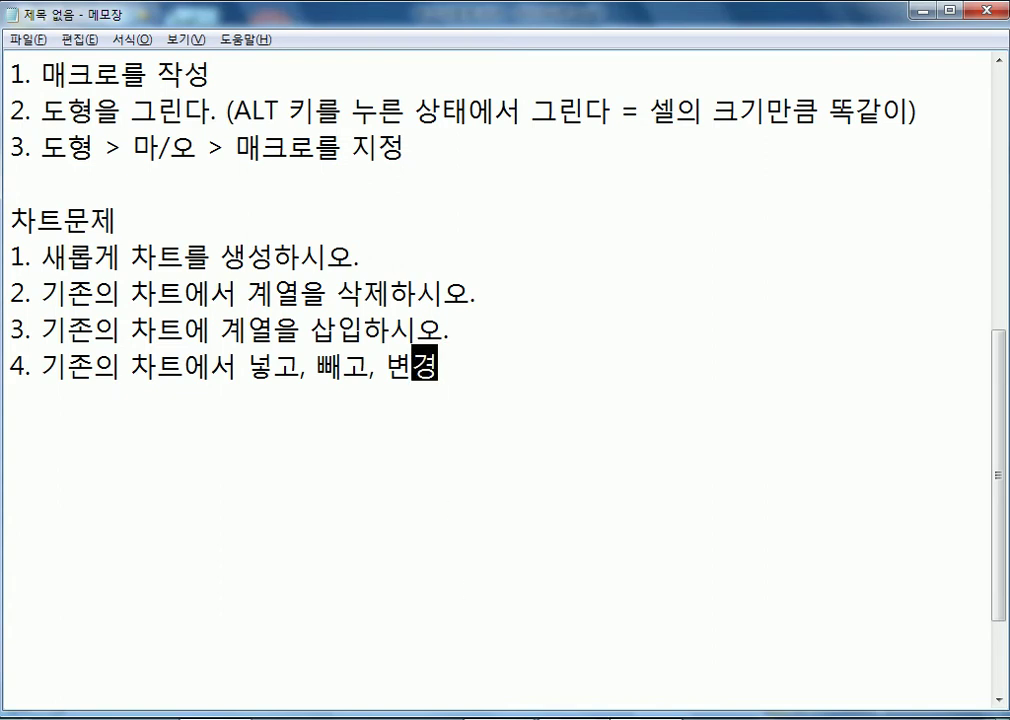
Switch to Excel and examine the 원가, 불량률, 생산비용, 목표매출액 and 수량 data in the 무작정따라하기 sheet's table.
mouse_move(610, 715)
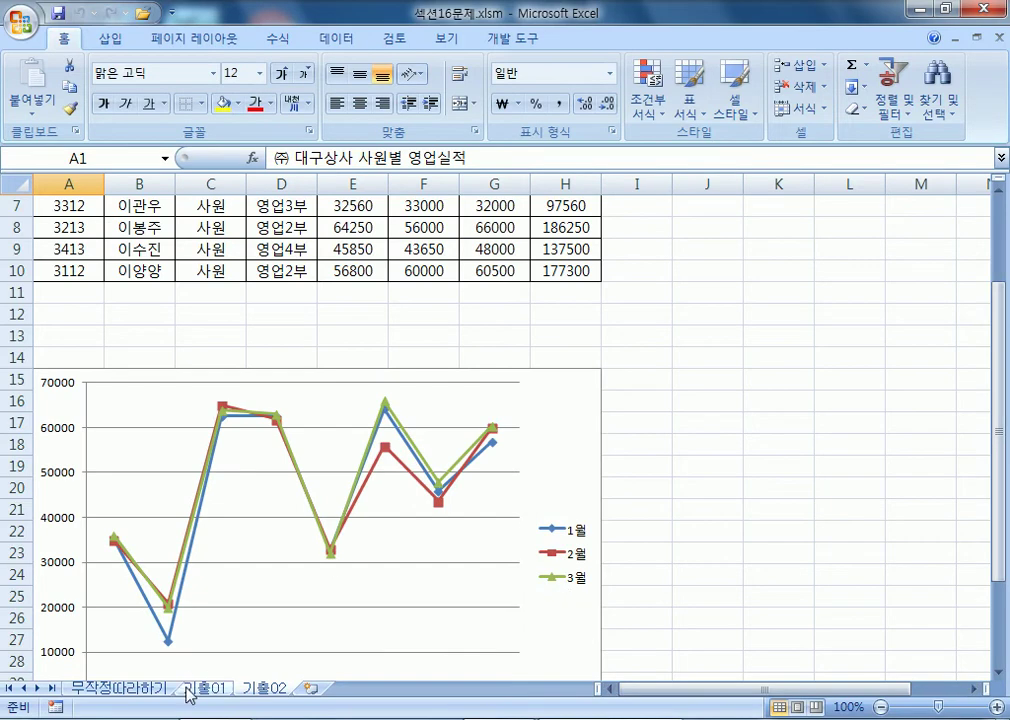
left_click(147, 690)
scroll(233, 387, "up", 2)
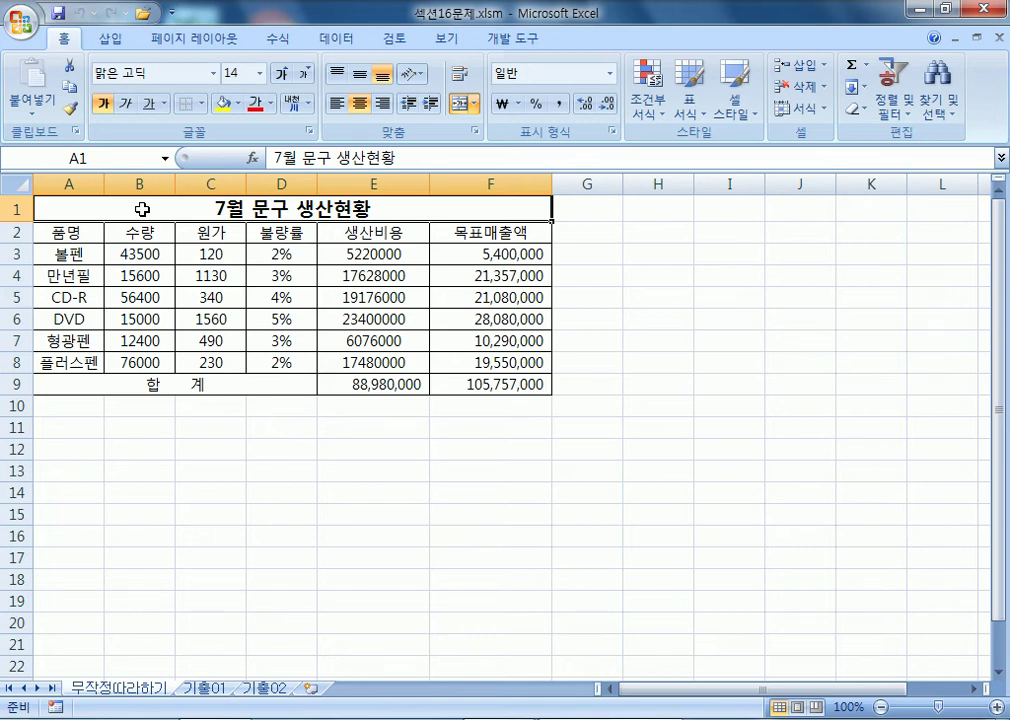
left_click_drag(214, 255, 216, 363)
left_click_drag(282, 254, 290, 363)
left_click_drag(390, 254, 496, 356)
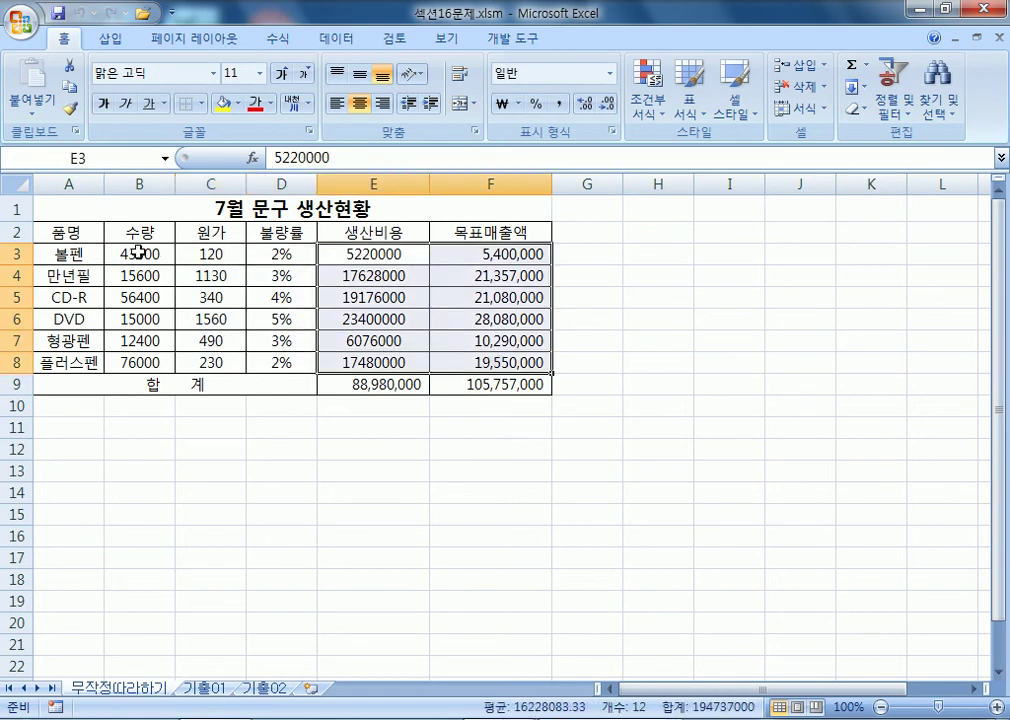
left_click_drag(128, 256, 140, 276)
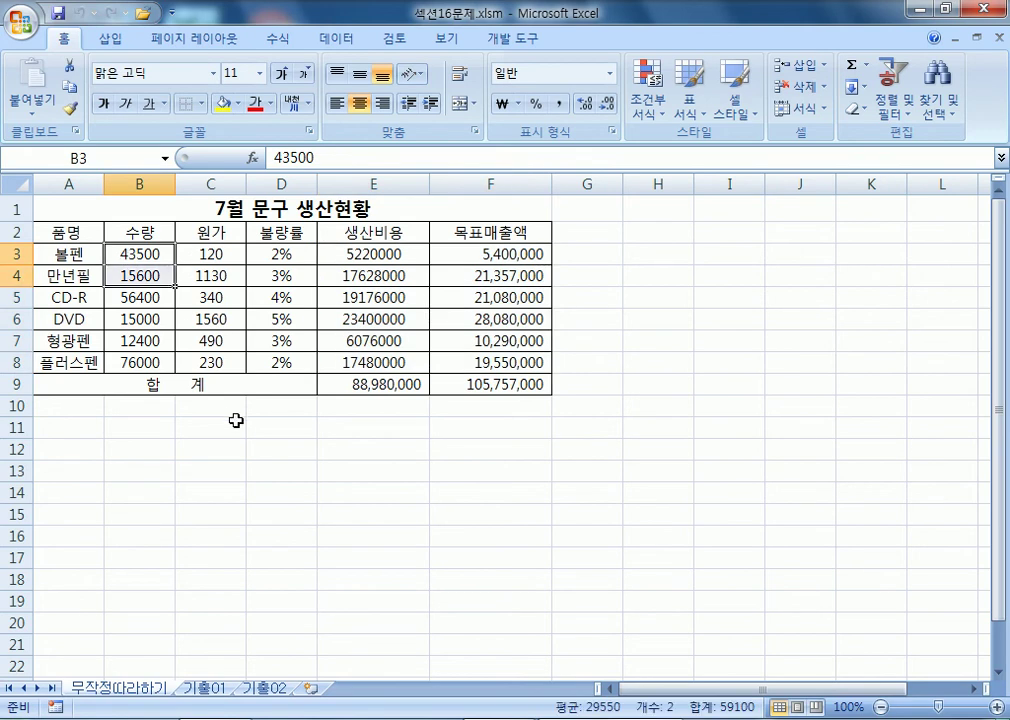
left_click(207, 462)
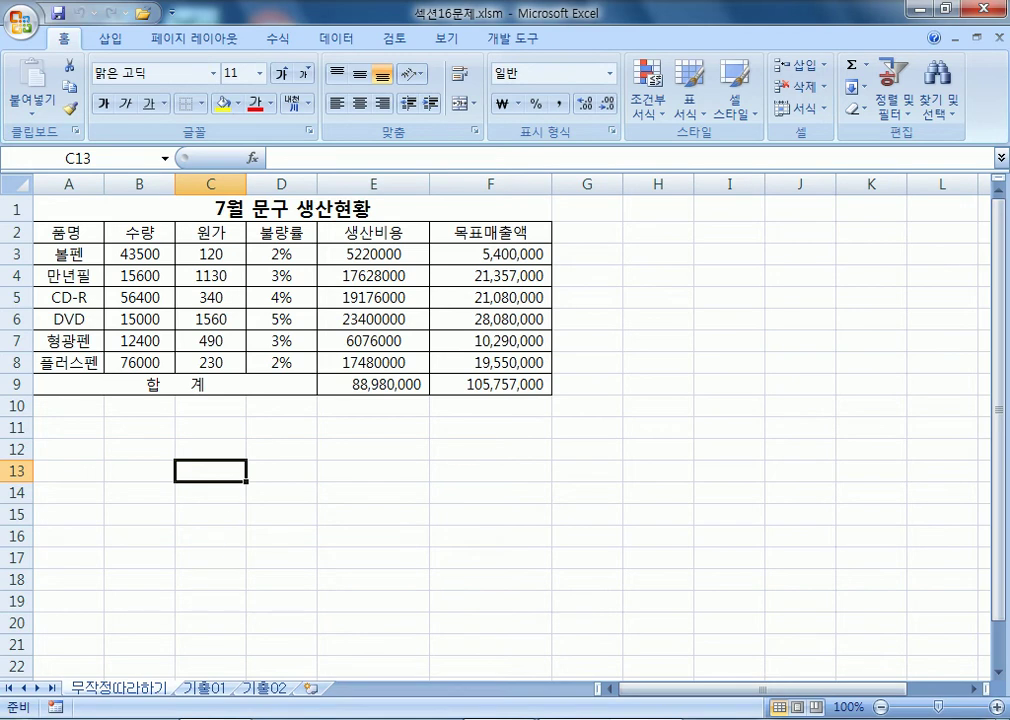
Examine the axes, categories and legend series of the column chart on 기출01 and the line chart on 기출02.
left_click(222, 690)
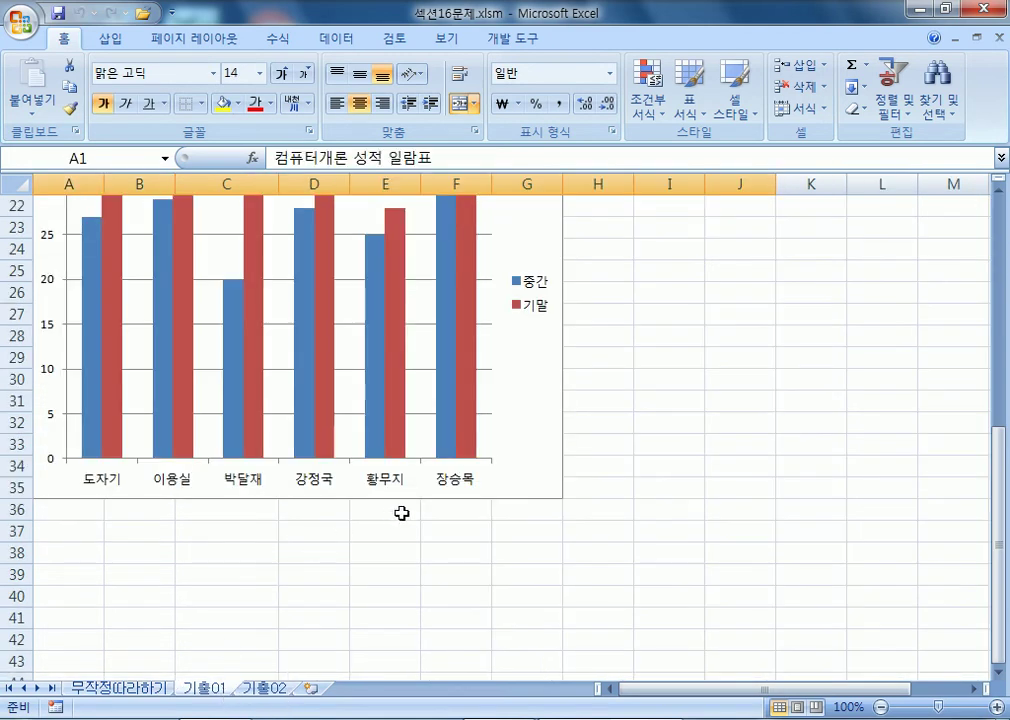
scroll(410, 513, "up", 2)
scroll(420, 513, "down", 1)
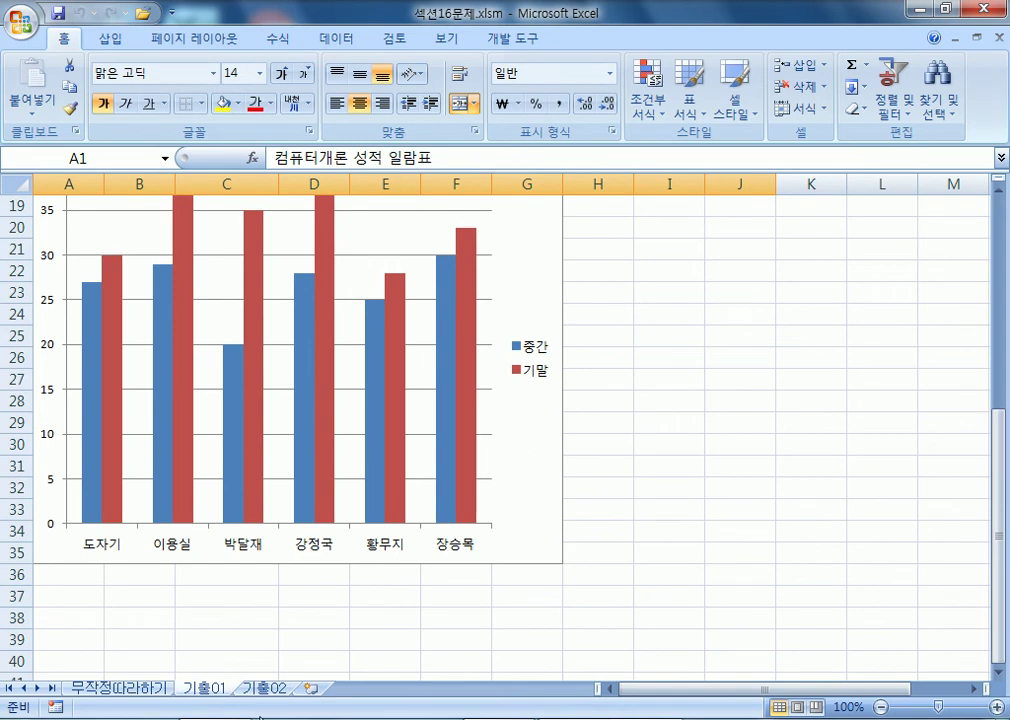
left_click(276, 690)
scroll(250, 470, "down", 3)
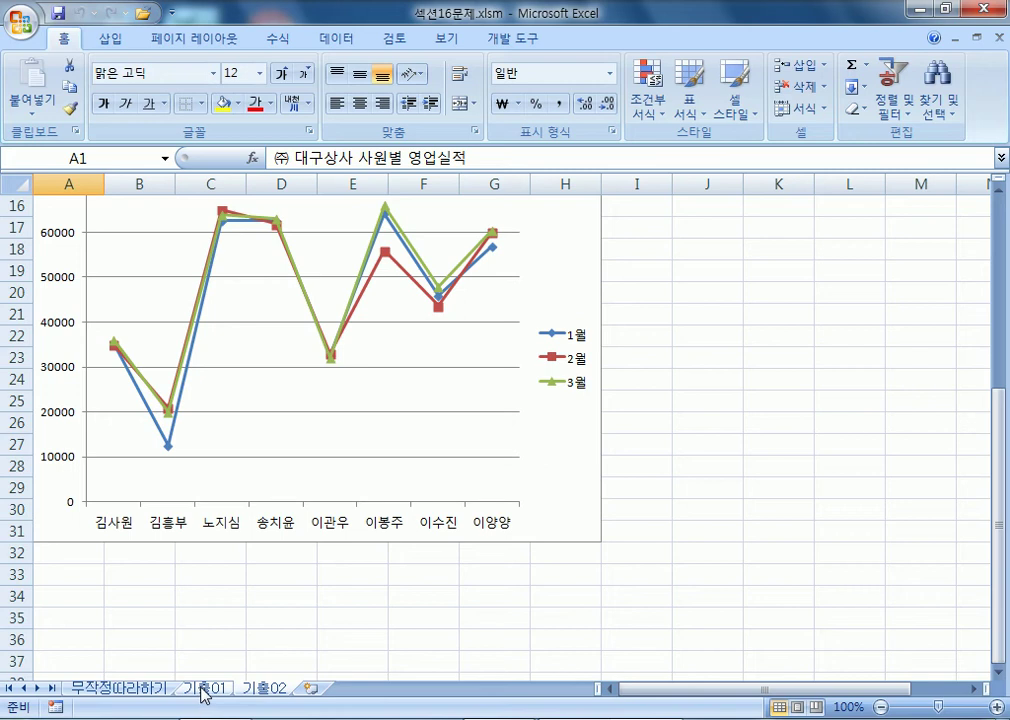
scroll(204, 684, "up", 2)
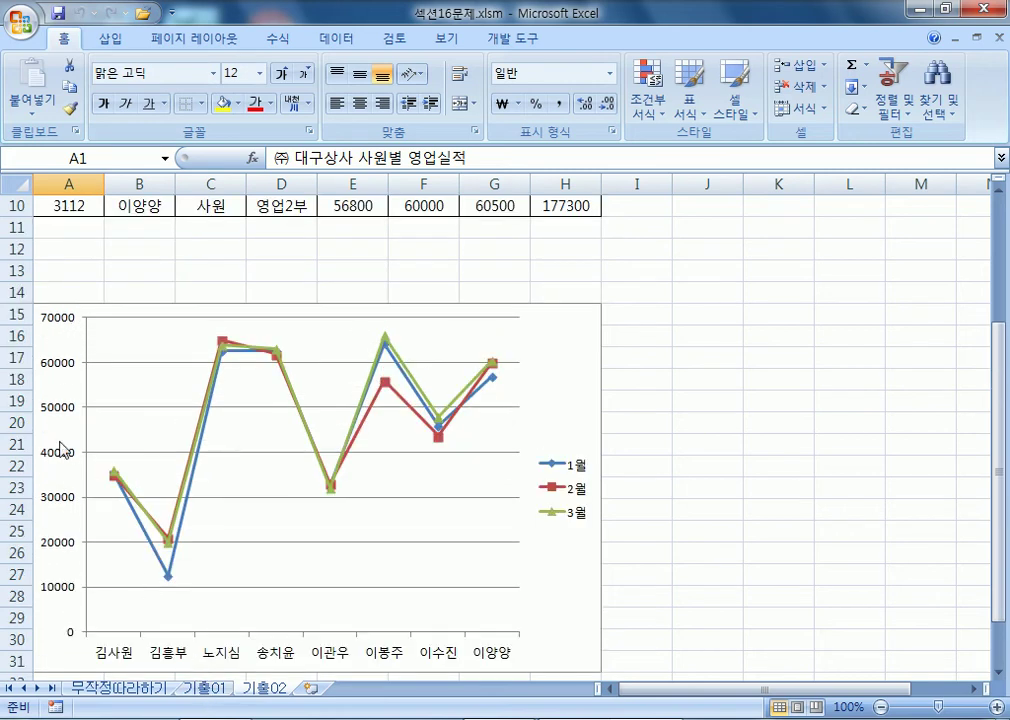
scroll(62, 445, "down", 1)
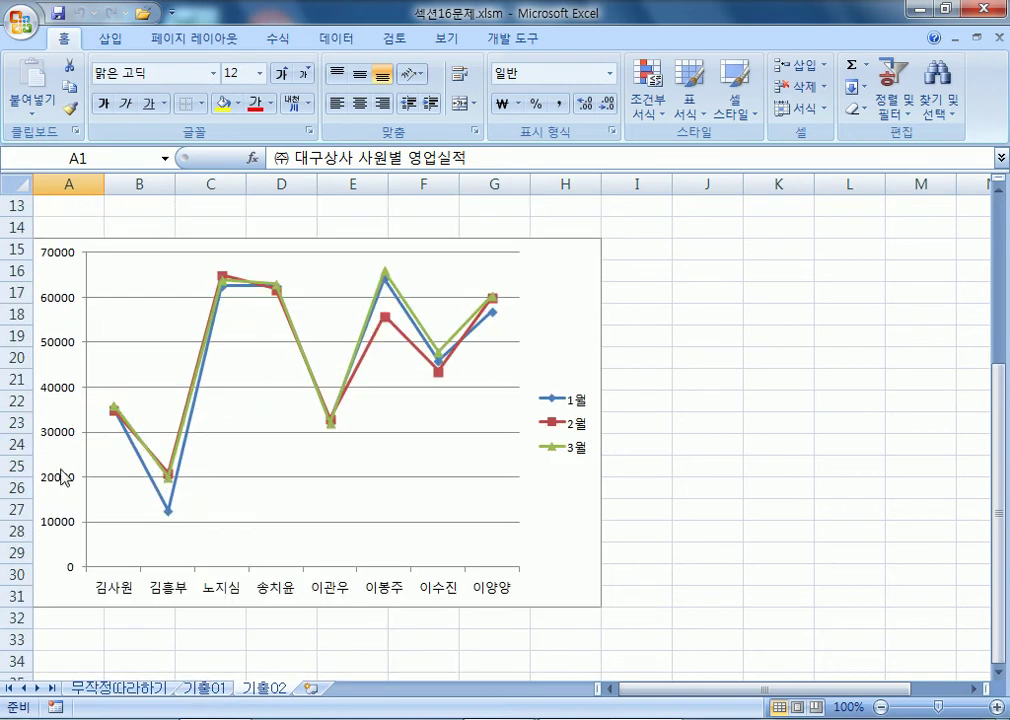
left_click(200, 688)
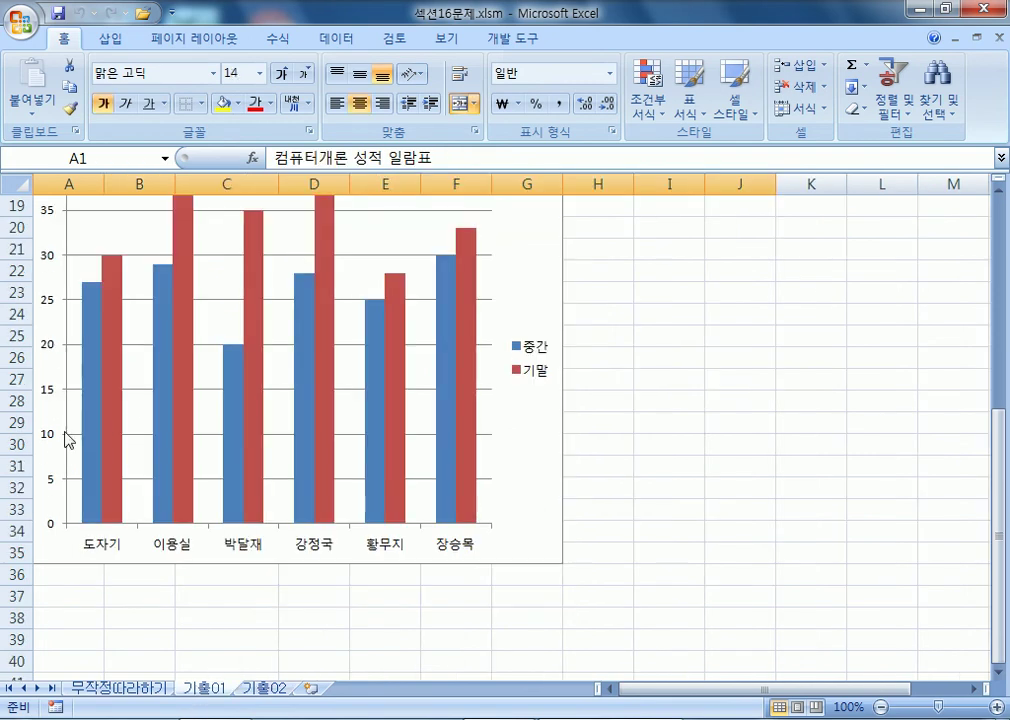
scroll(59, 516, "up", 1)
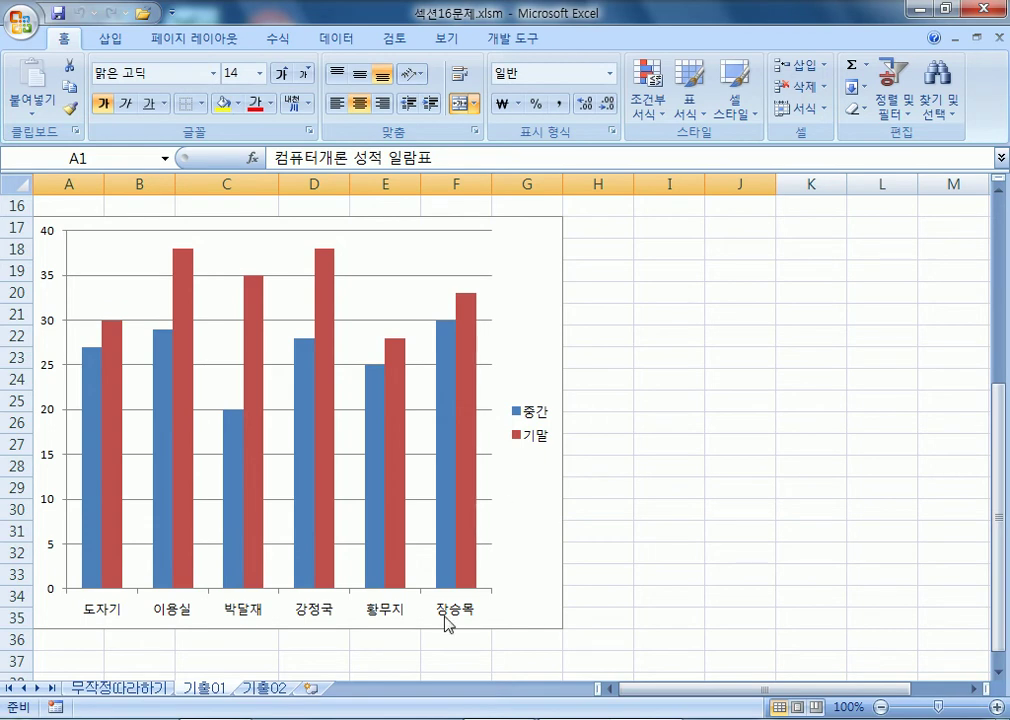
Insert a line chart with markers on the 무작정따라하기 sheet from the 품명, 불량률 and 생산비용 data in A2:A8 and D2:E8.
left_click(145, 690)
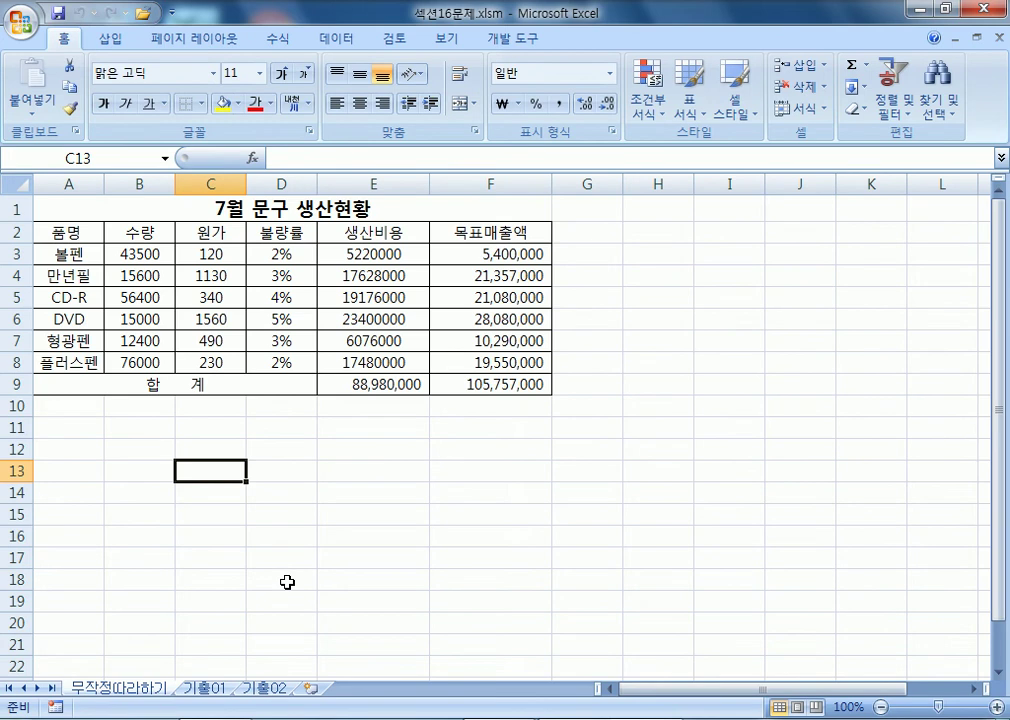
left_click_drag(72, 232, 75, 362)
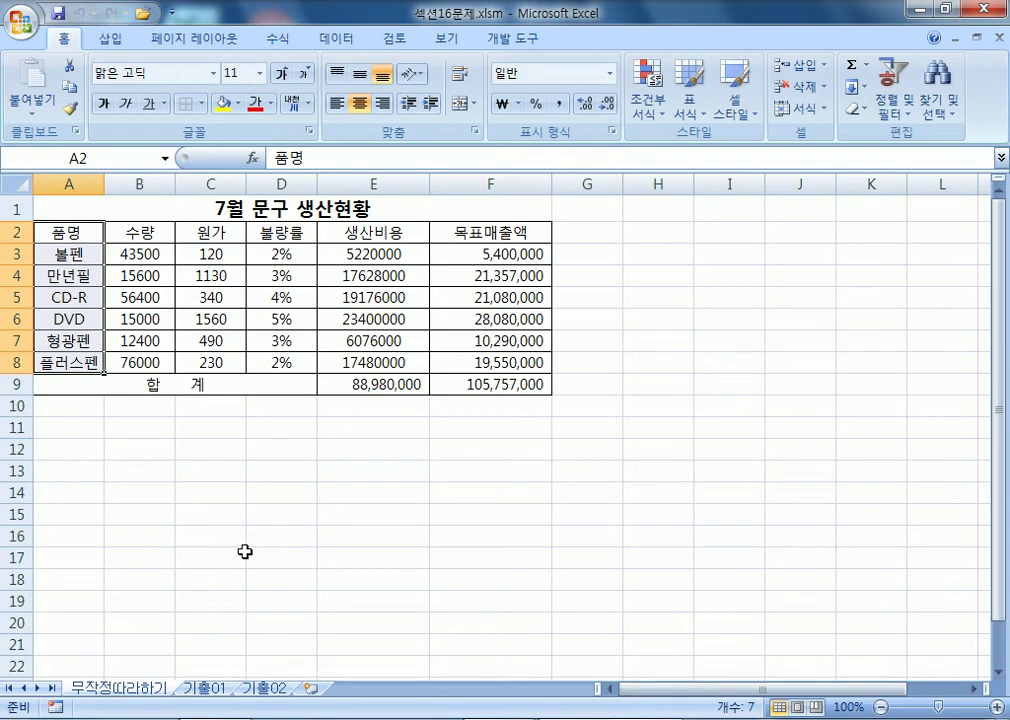
left_click_drag(279, 232, 350, 368, "ctrl")
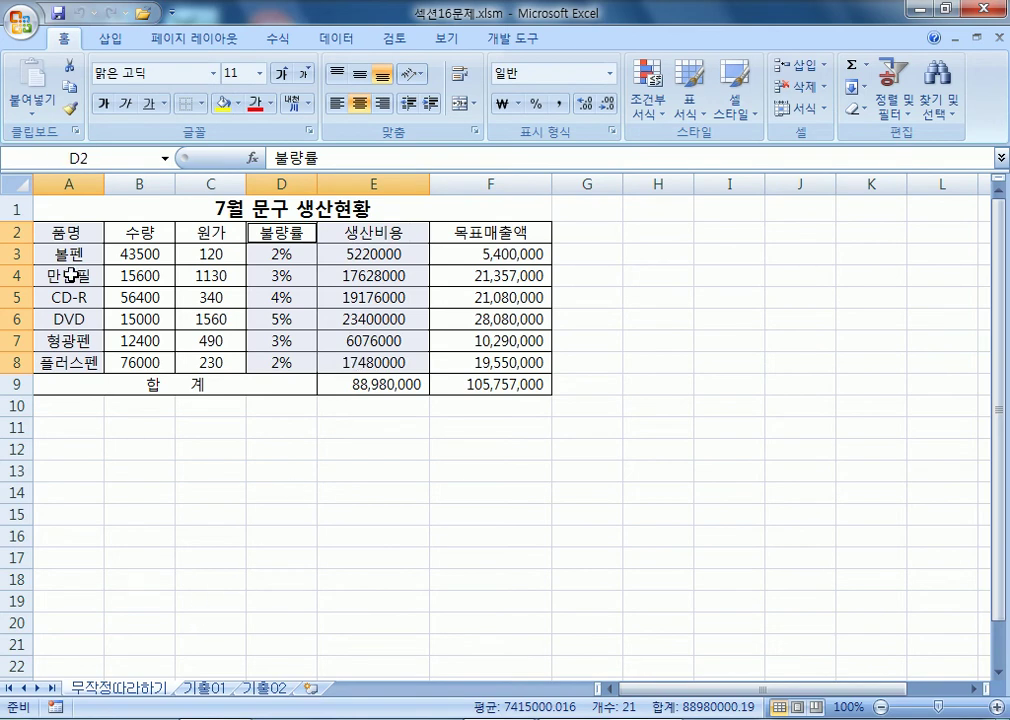
left_click_drag(60, 232, 82, 368)
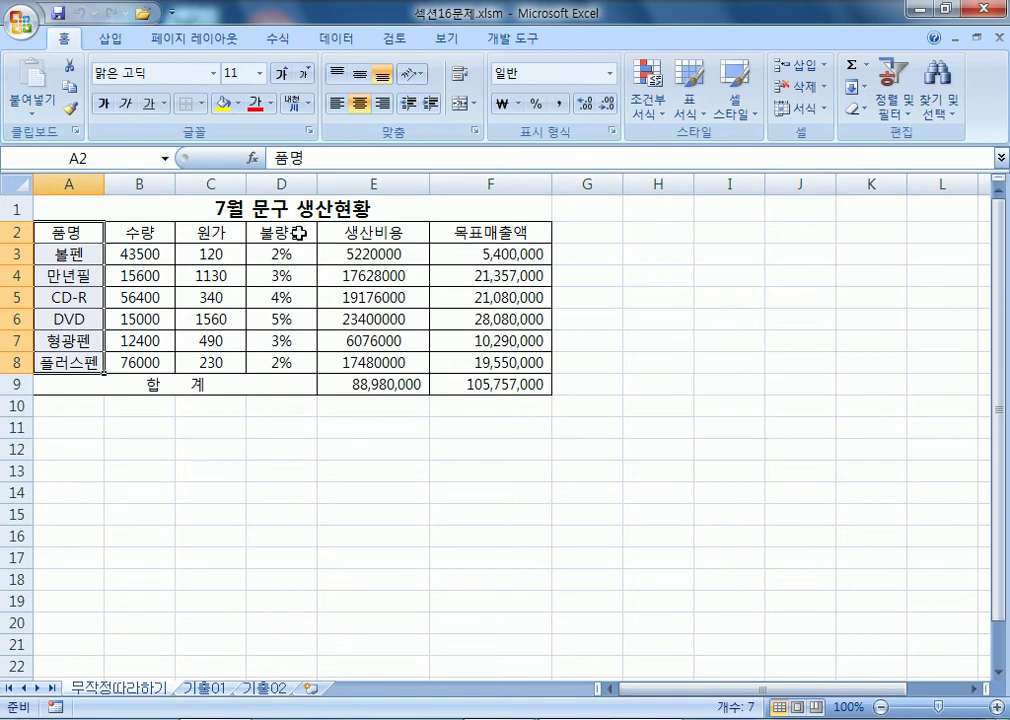
left_click_drag(298, 232, 352, 360, "ctrl")
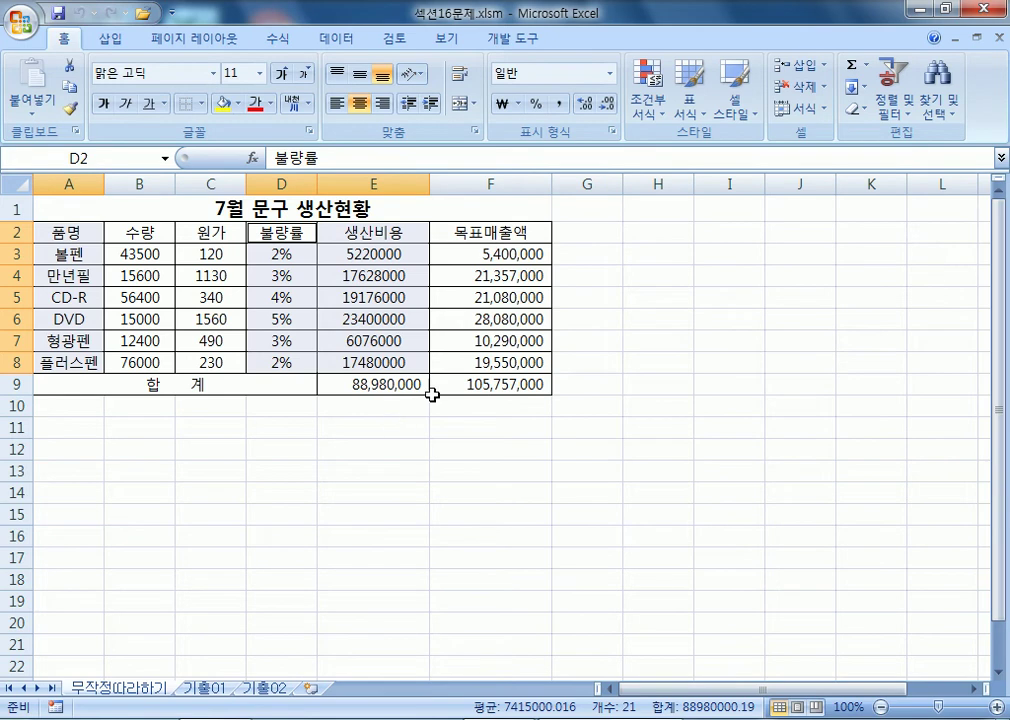
left_click(112, 42)
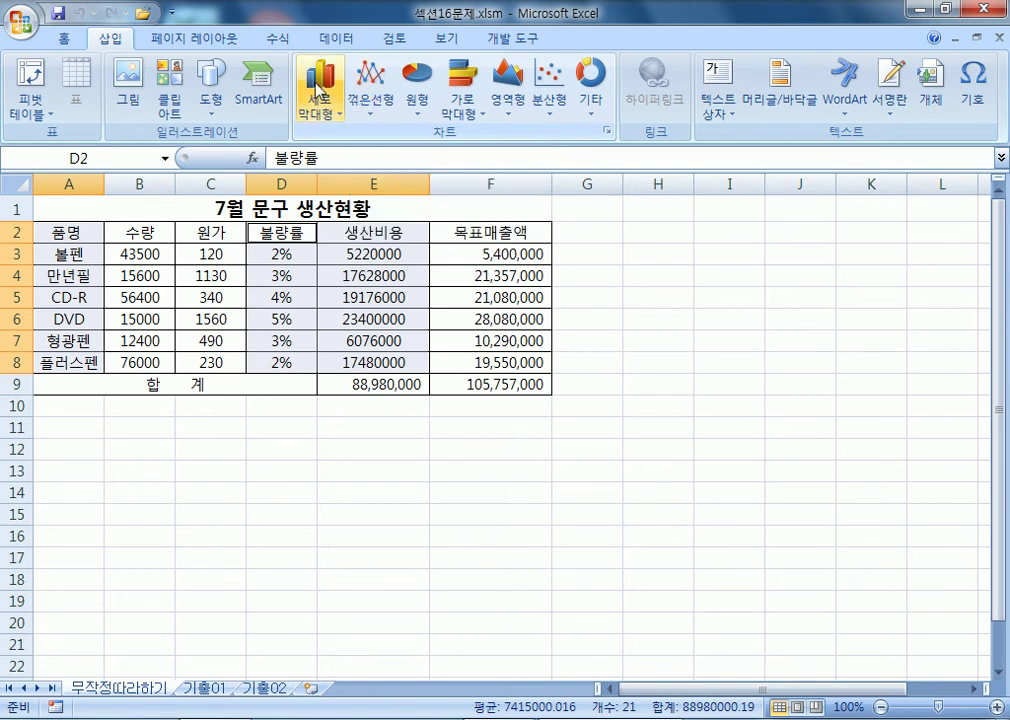
left_click(368, 88)
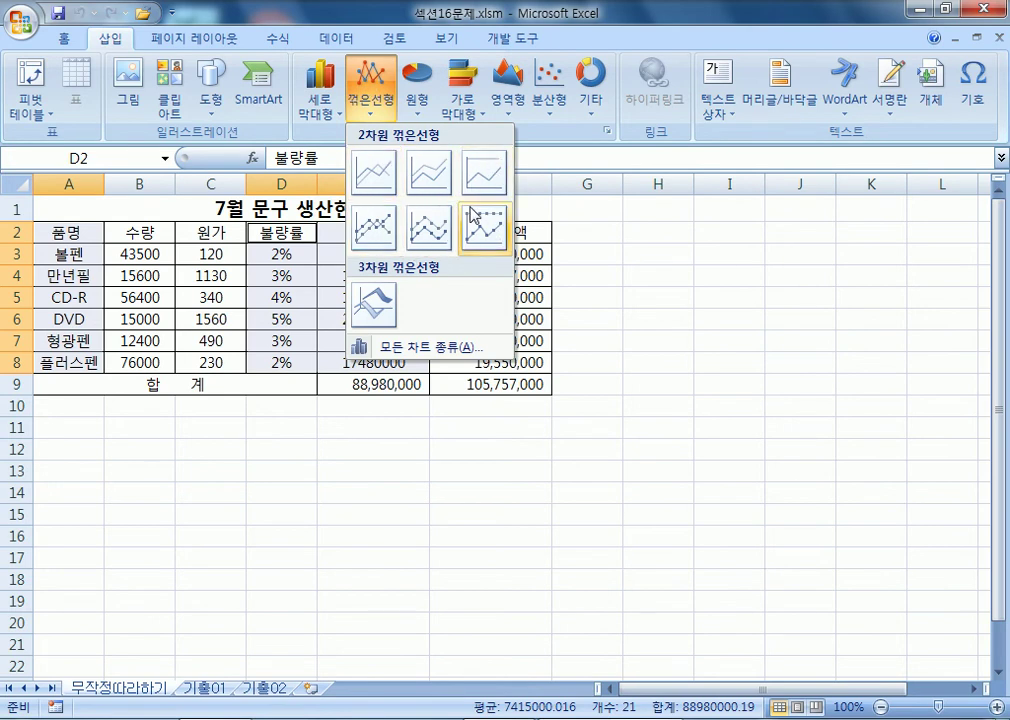
left_click(372, 230)
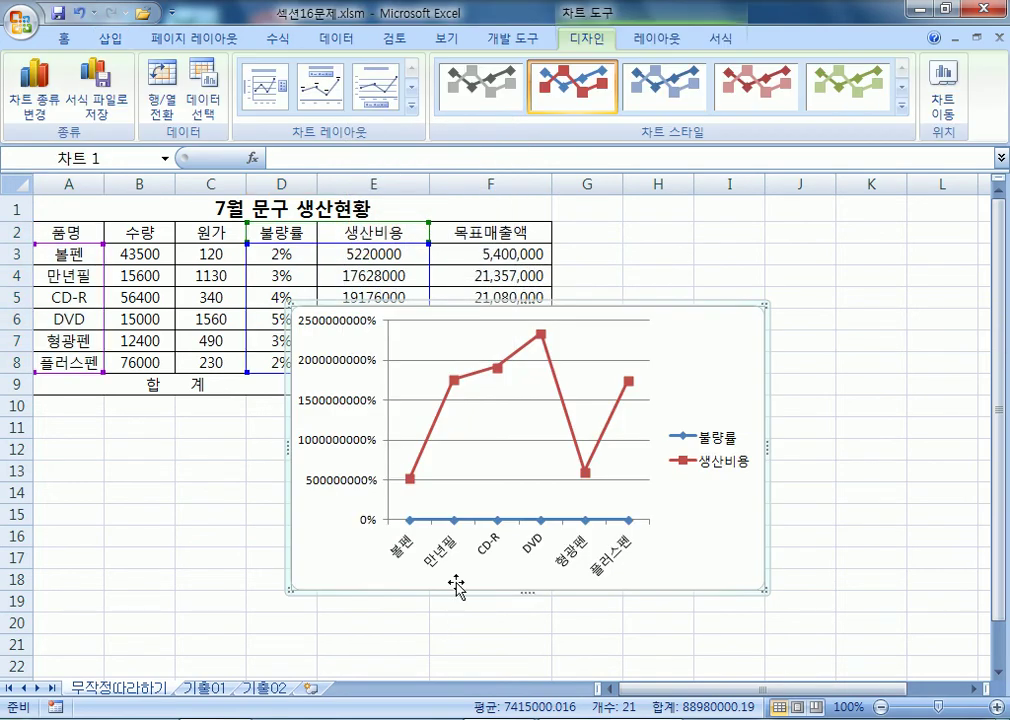
Compare the column and line subtypes available for changing the chart type, and dismiss the choice without applying one.
left_click(35, 100)
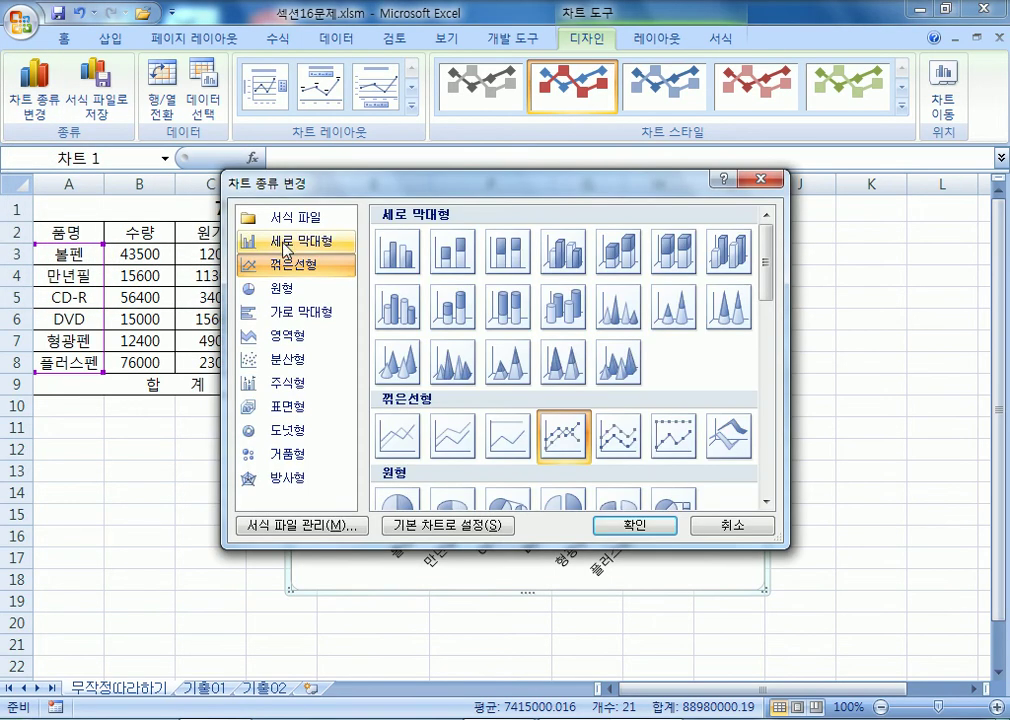
left_click(295, 242)
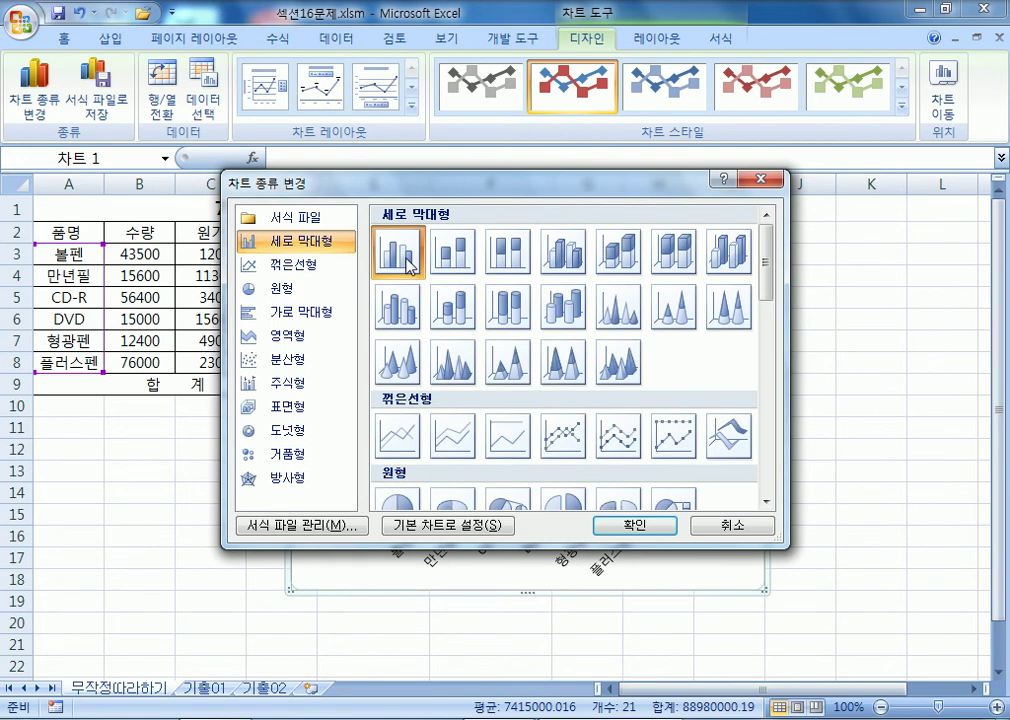
left_click(280, 264)
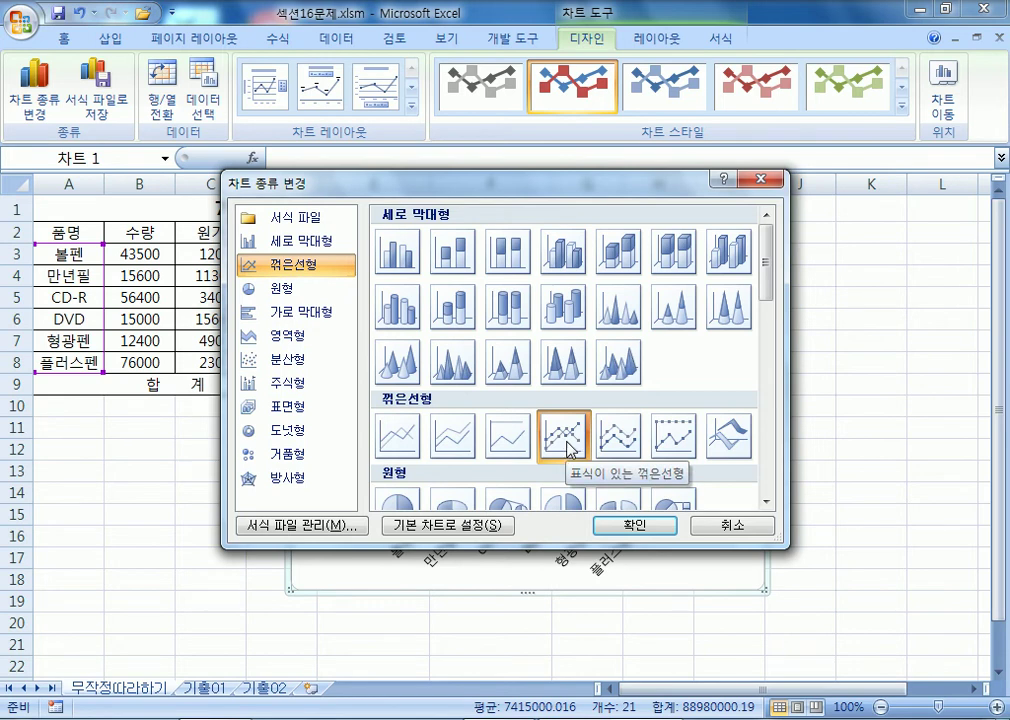
left_click(728, 528)
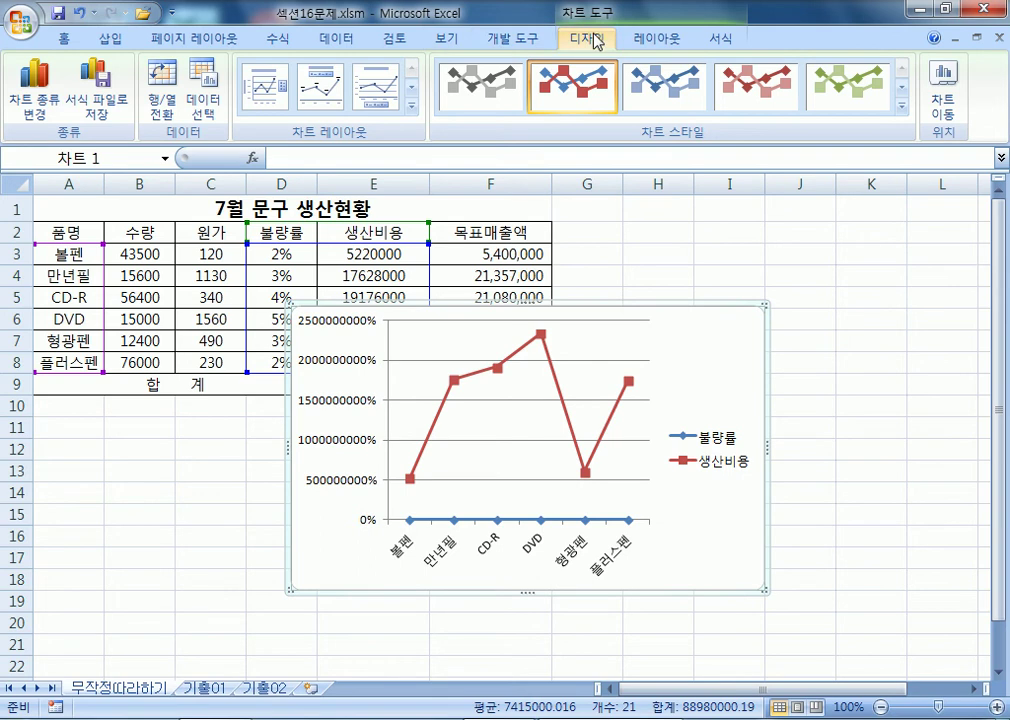
Examine the design, layout and format commands available while the line chart is selected, alongside the general insert and formula commands.
left_click(105, 497)
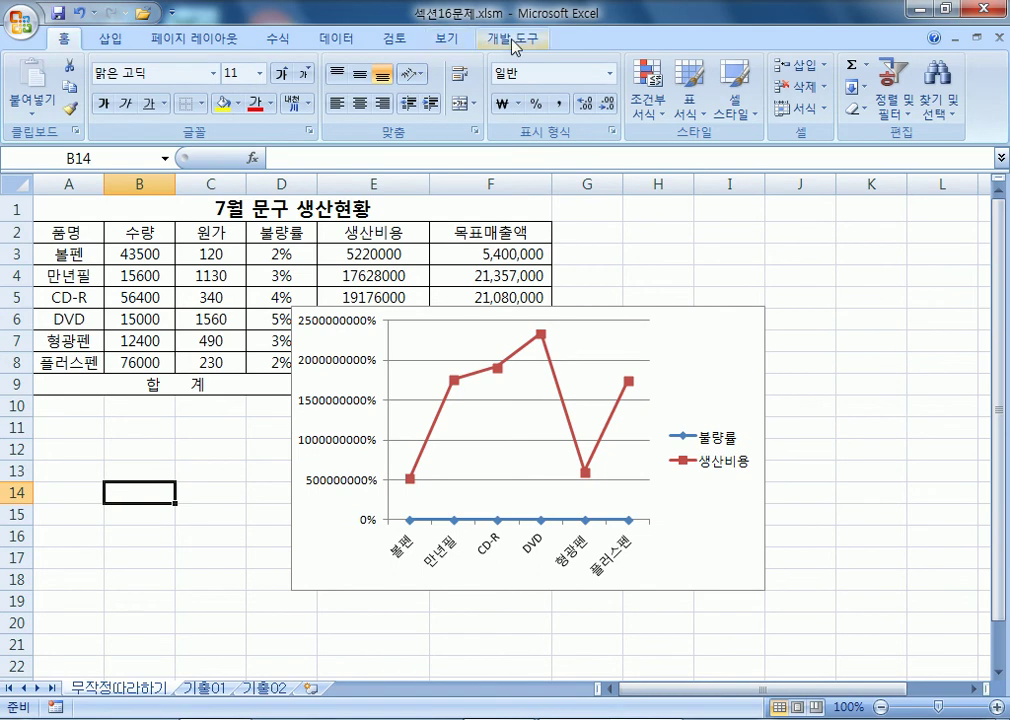
left_click(710, 367)
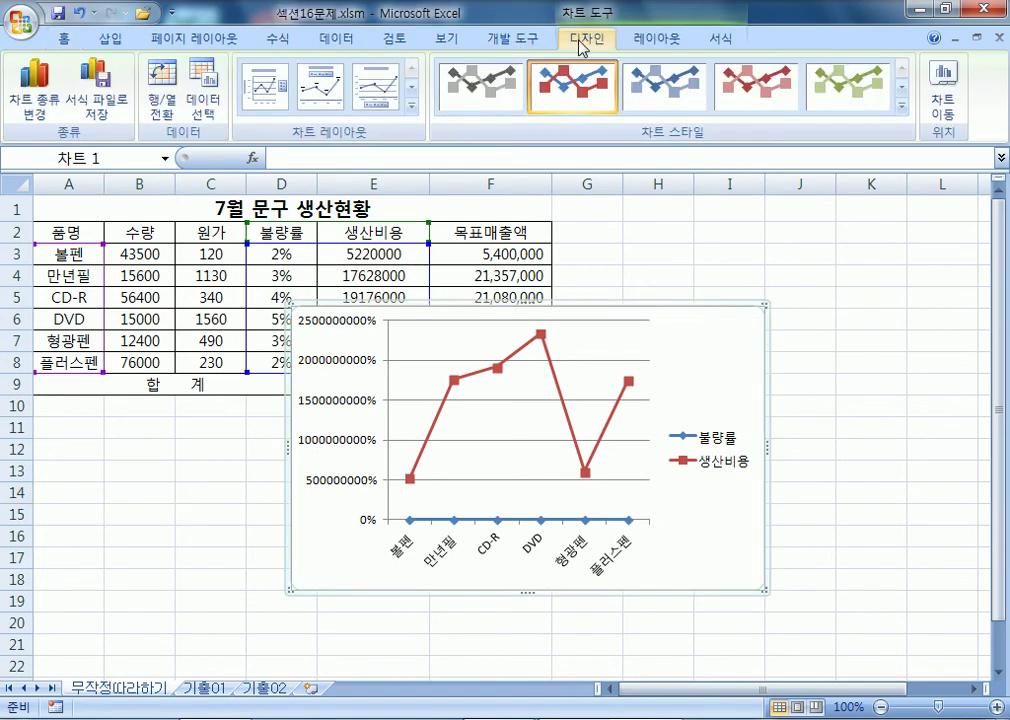
left_click(655, 42)
left_click(742, 40)
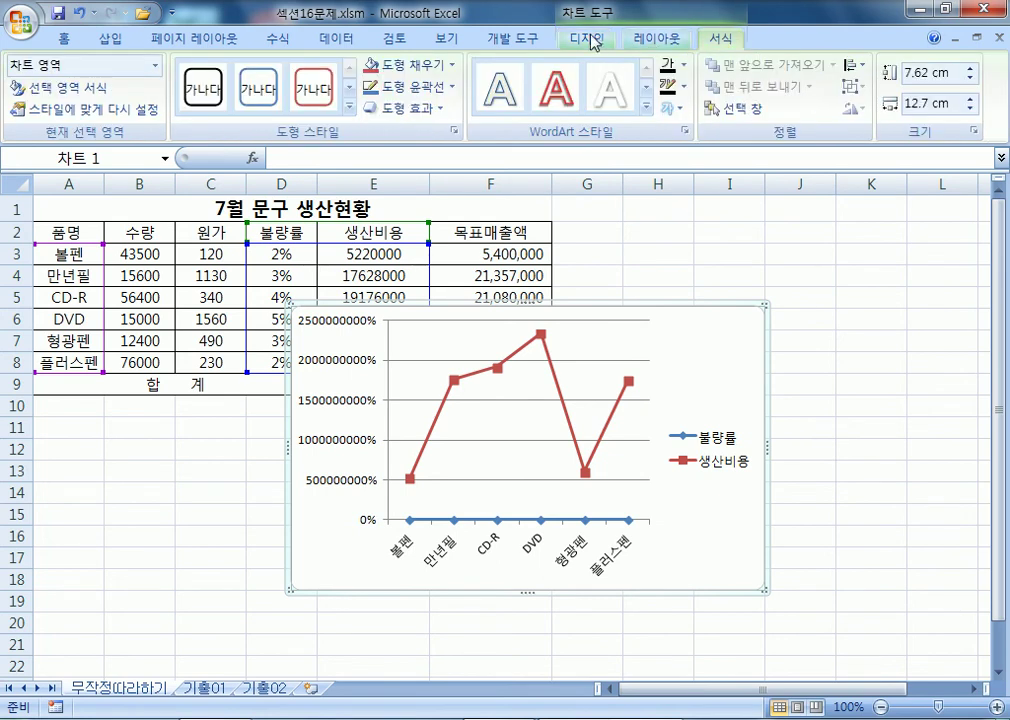
left_click(594, 42)
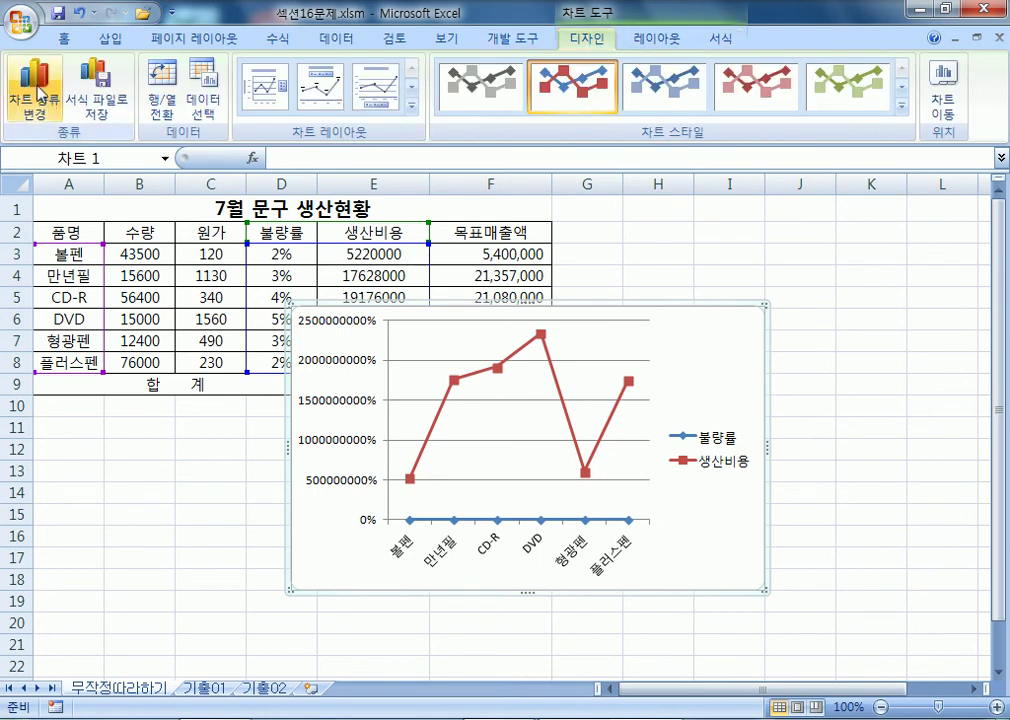
left_click(64, 40)
left_click(111, 43)
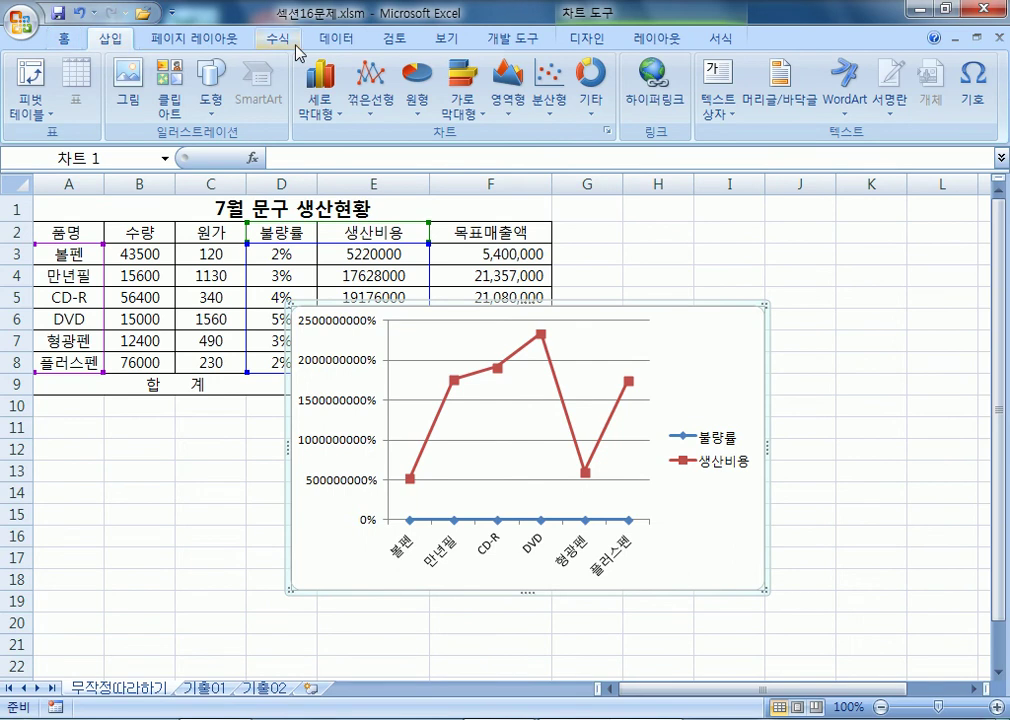
left_click(290, 42)
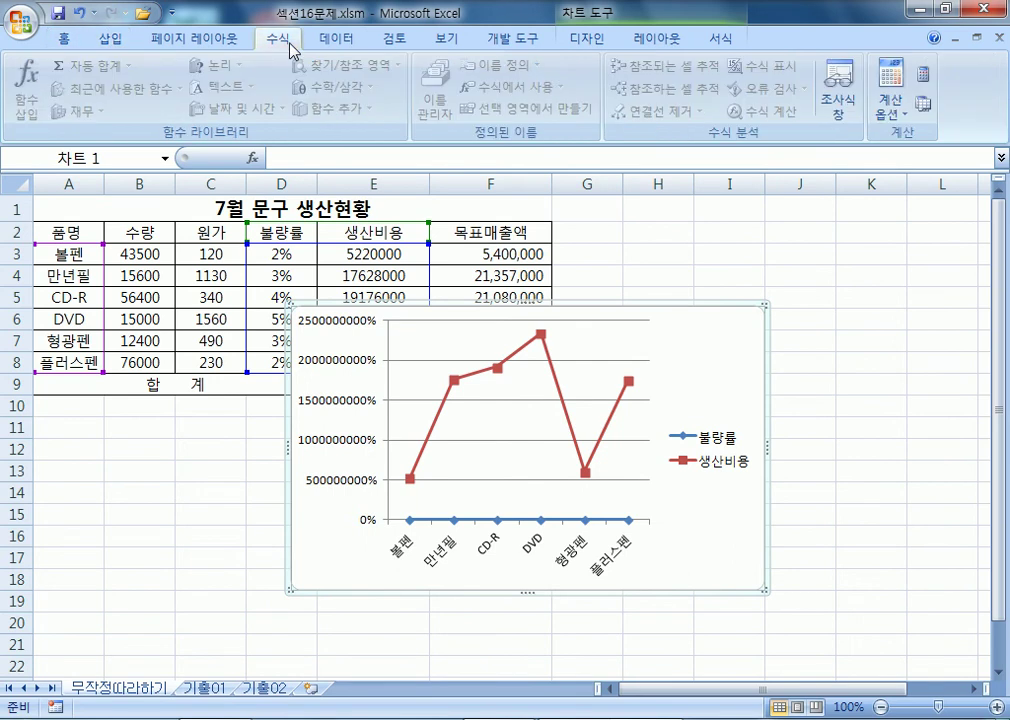
Examine how the chart tools depend on whether the chart is selected, and bring up its design commands from another command set.
left_click(127, 485)
left_click(706, 379)
left_click(185, 536)
left_click(718, 385)
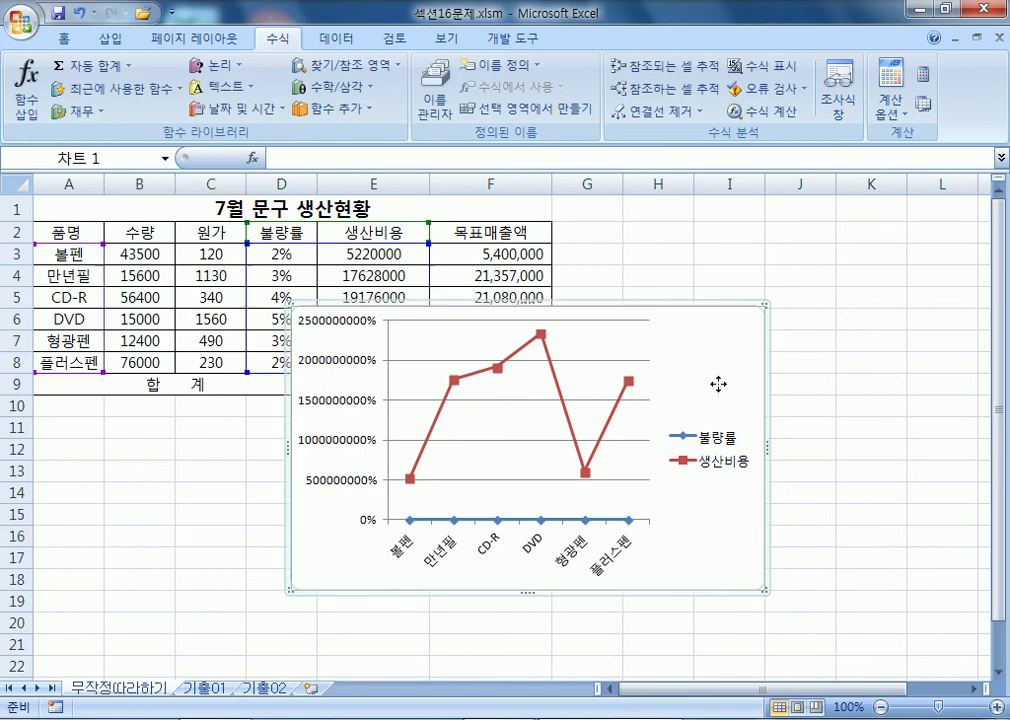
left_click(588, 40)
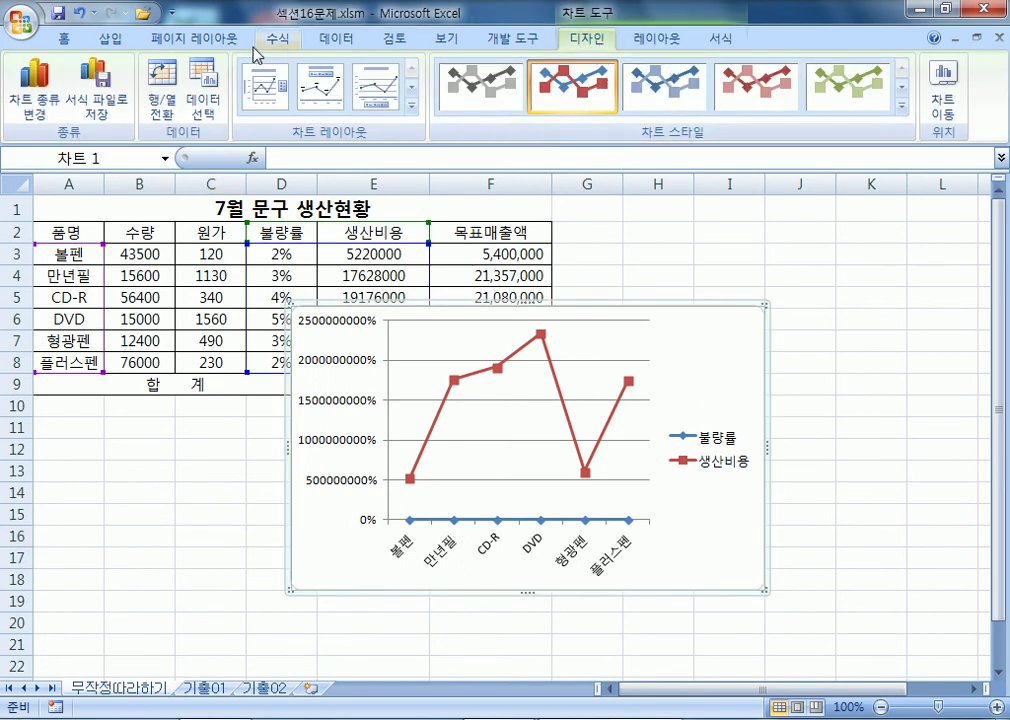
left_click(208, 38)
left_click(68, 536)
left_click(724, 367)
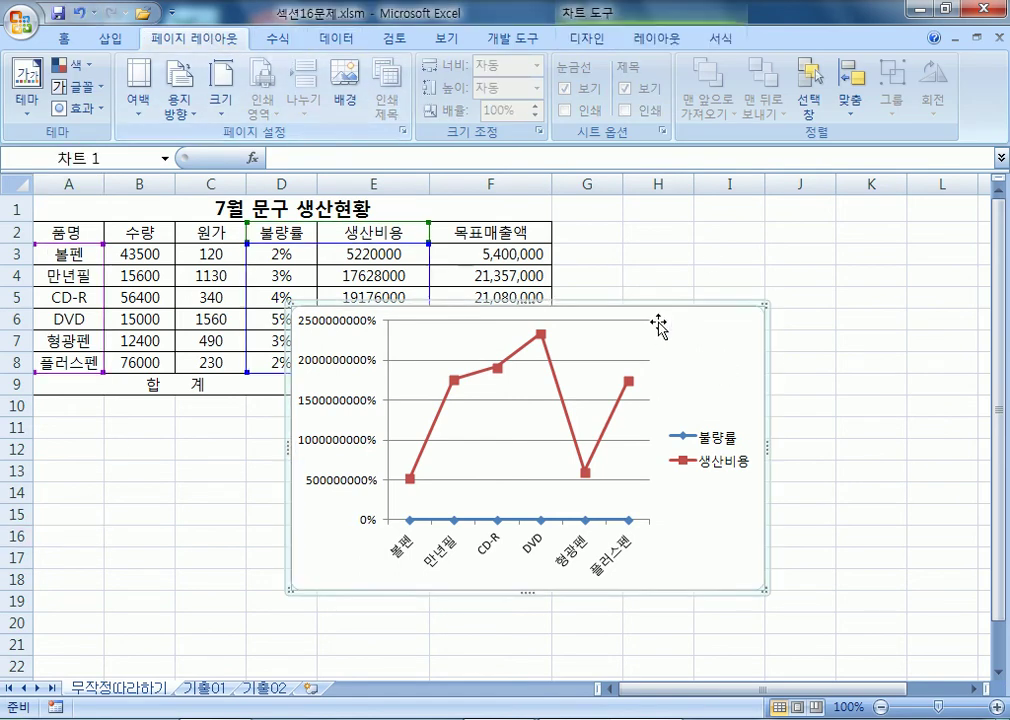
double_click(722, 349)
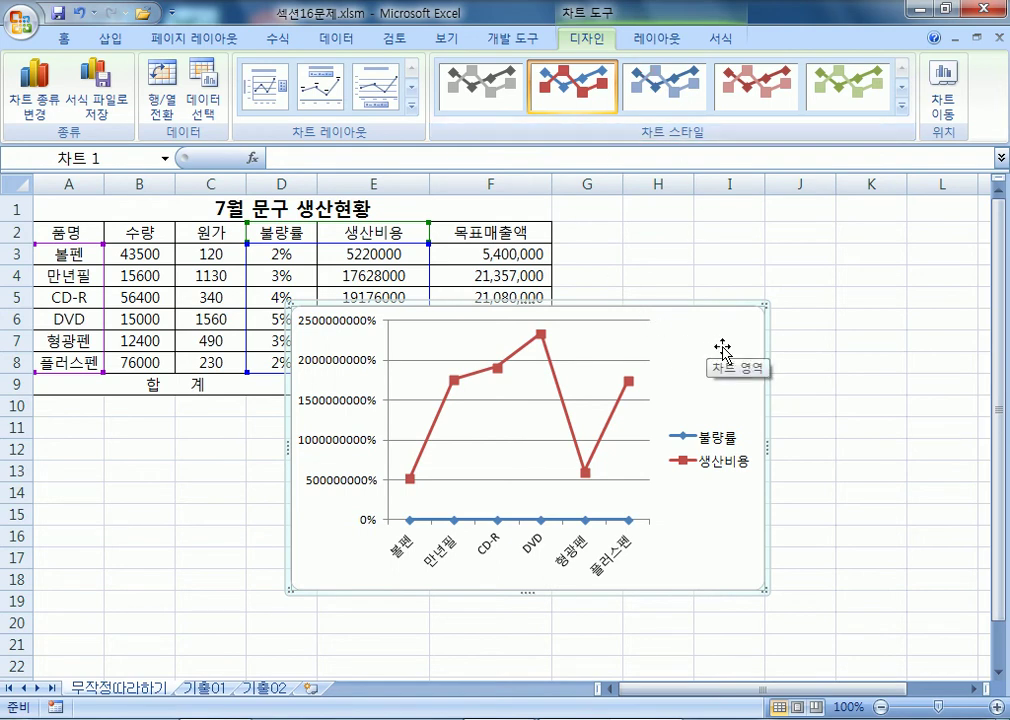
Delete the line chart from the sheet.
left_click(838, 368)
left_click(726, 365)
key("Delete")
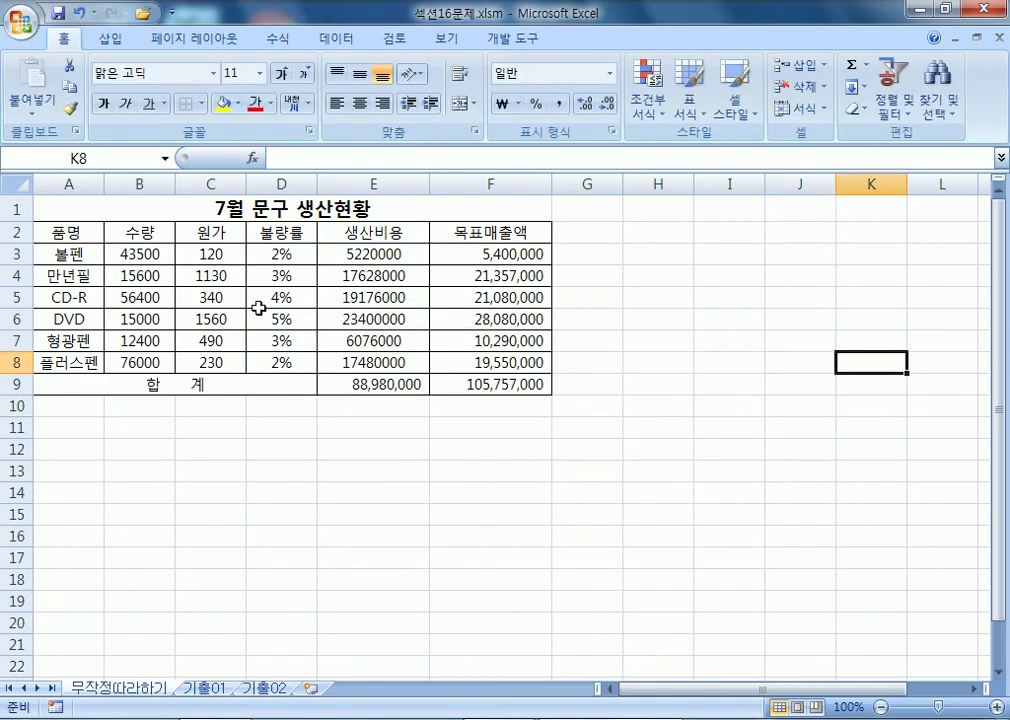
Try a marker line chart from A2:A8 and D2:E8 with the empty cell I7 included in the selection, and delete it.
left_click(74, 229)
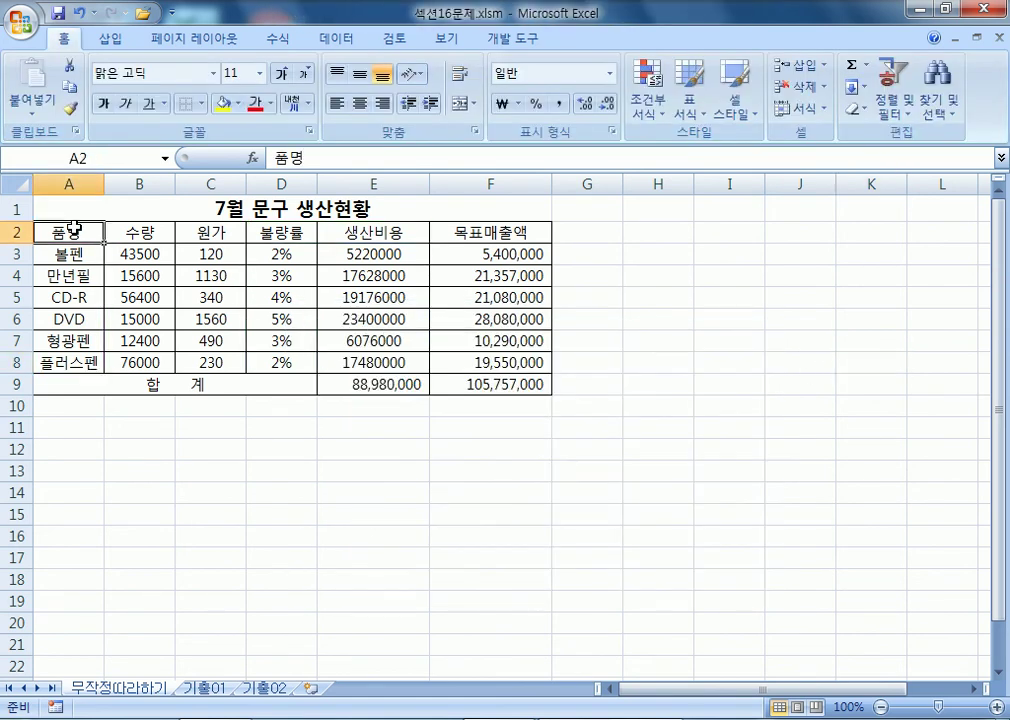
left_click(703, 361)
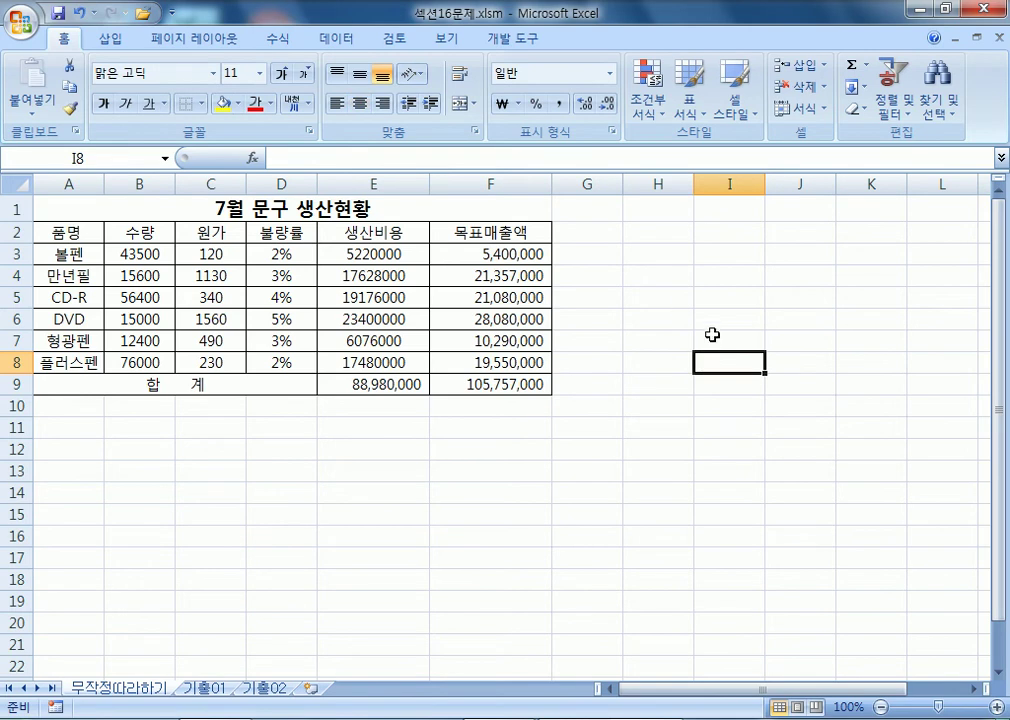
left_click(699, 334)
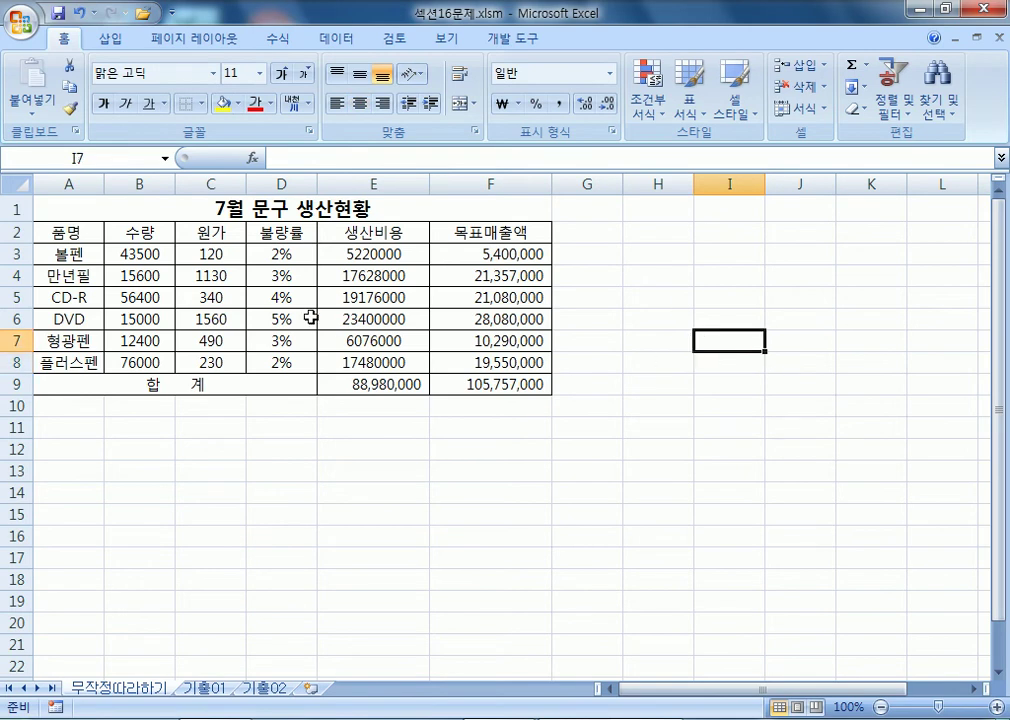
left_click_drag(80, 230, 80, 362)
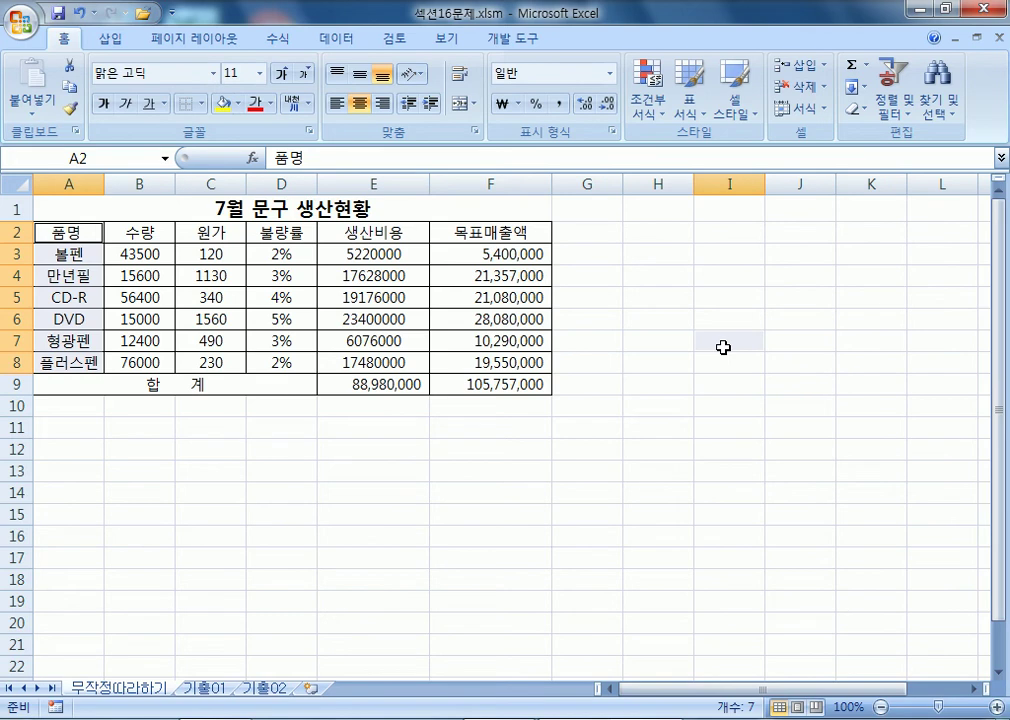
left_click_drag(289, 229, 372, 361)
left_click(110, 38)
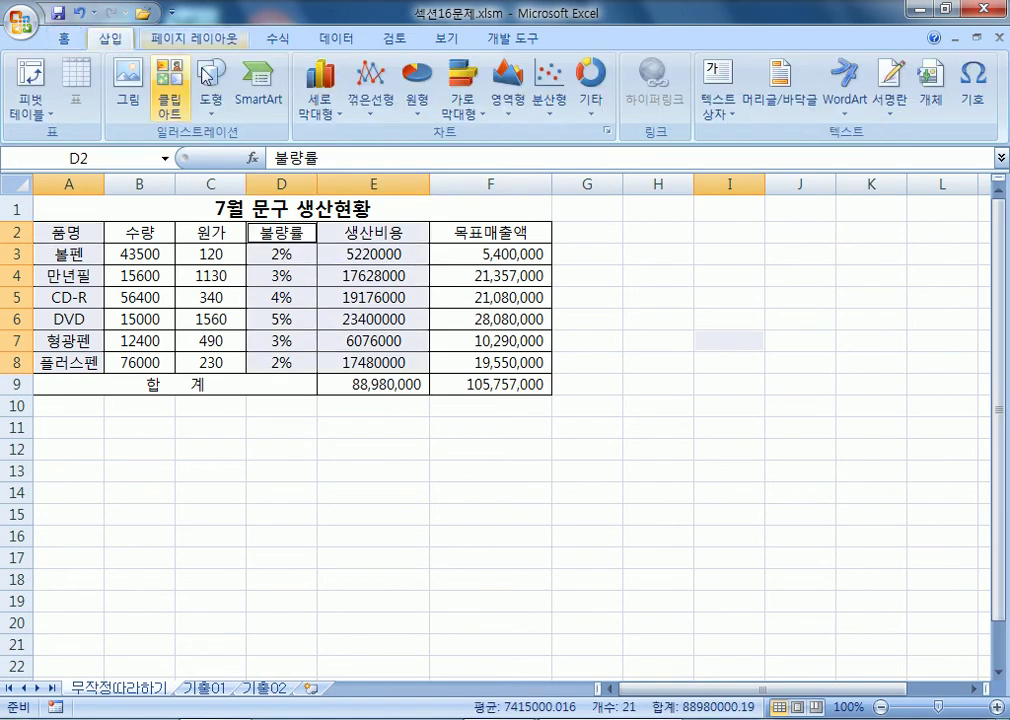
left_click(366, 104)
left_click(376, 226)
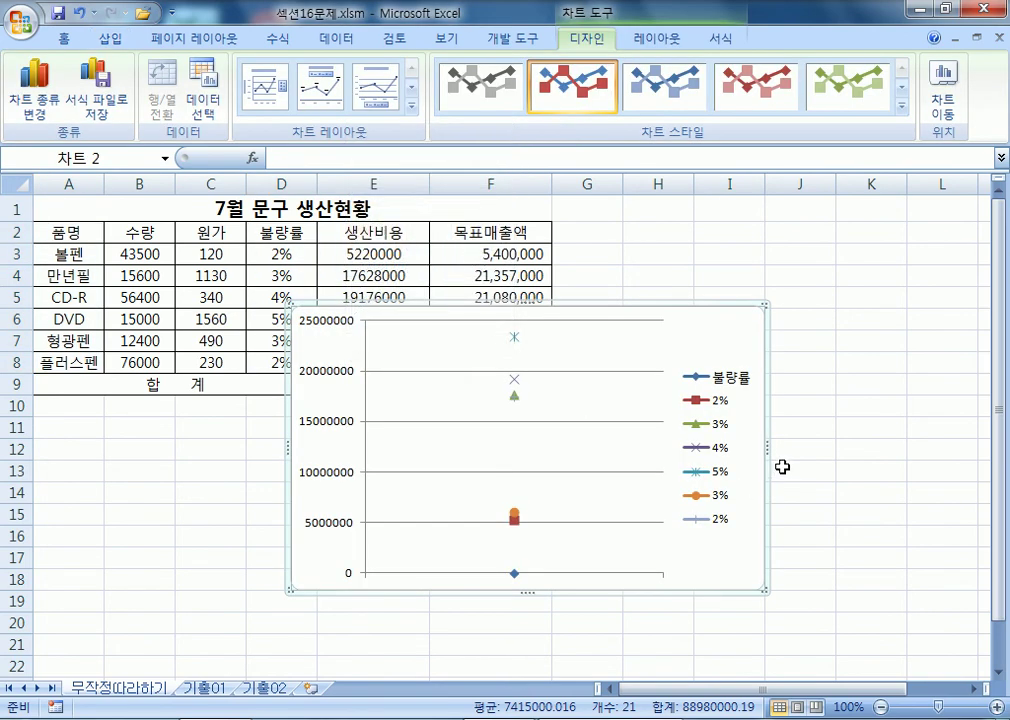
key("Delete")
Insert the marker line chart once more from the same selection containing the stray cell I7, and remove it.
left_click(110, 38)
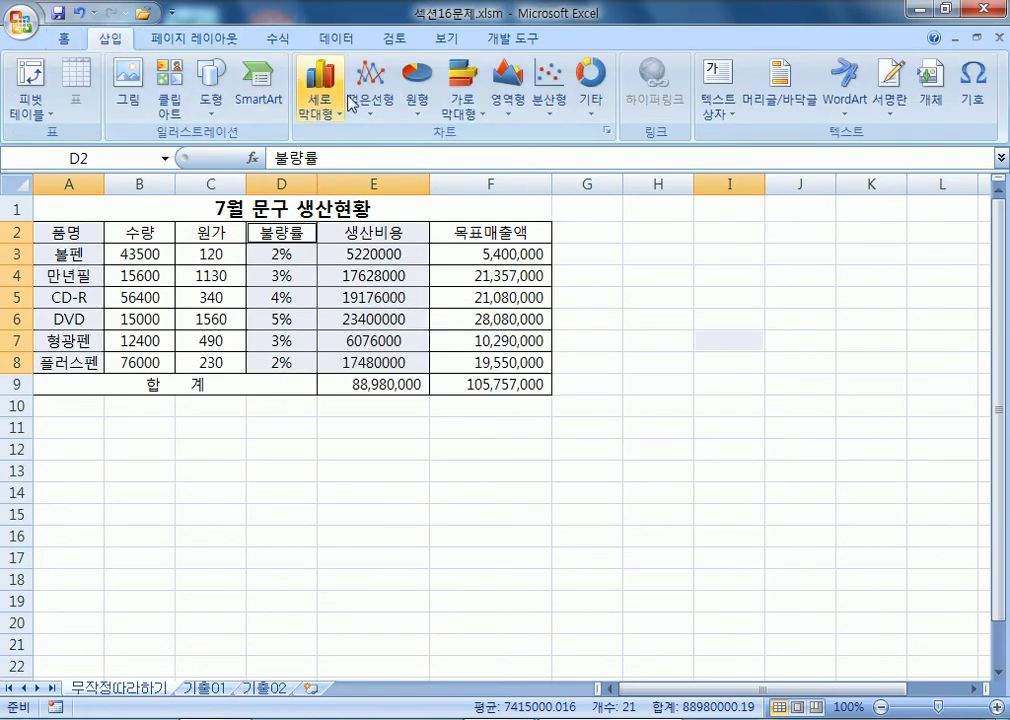
left_click(370, 92)
left_click(386, 226)
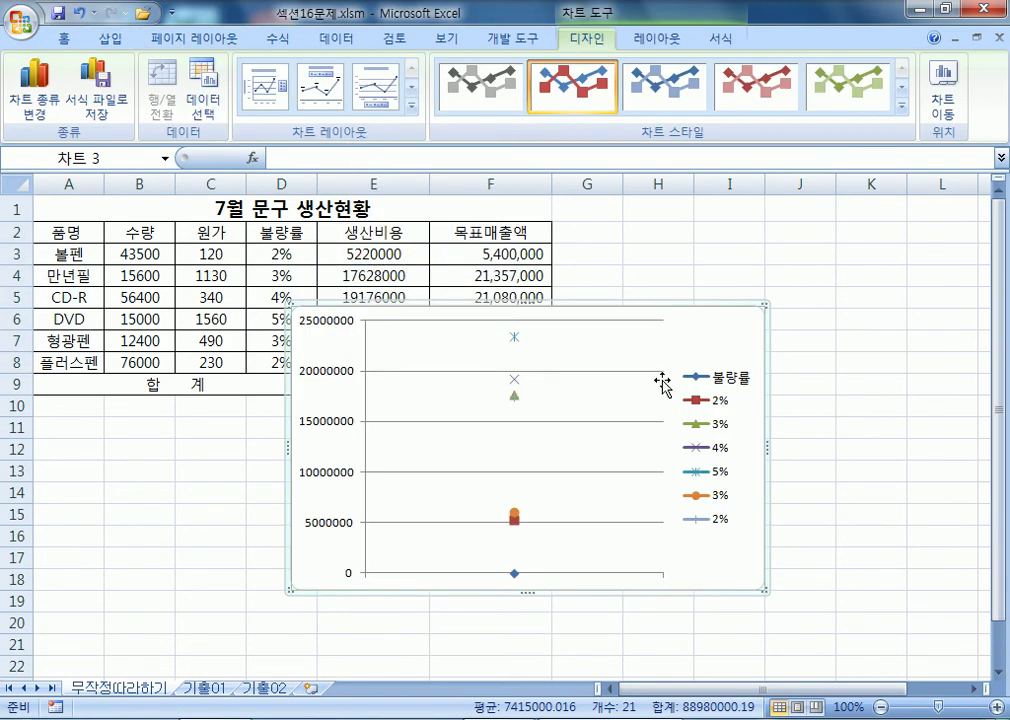
key("Delete")
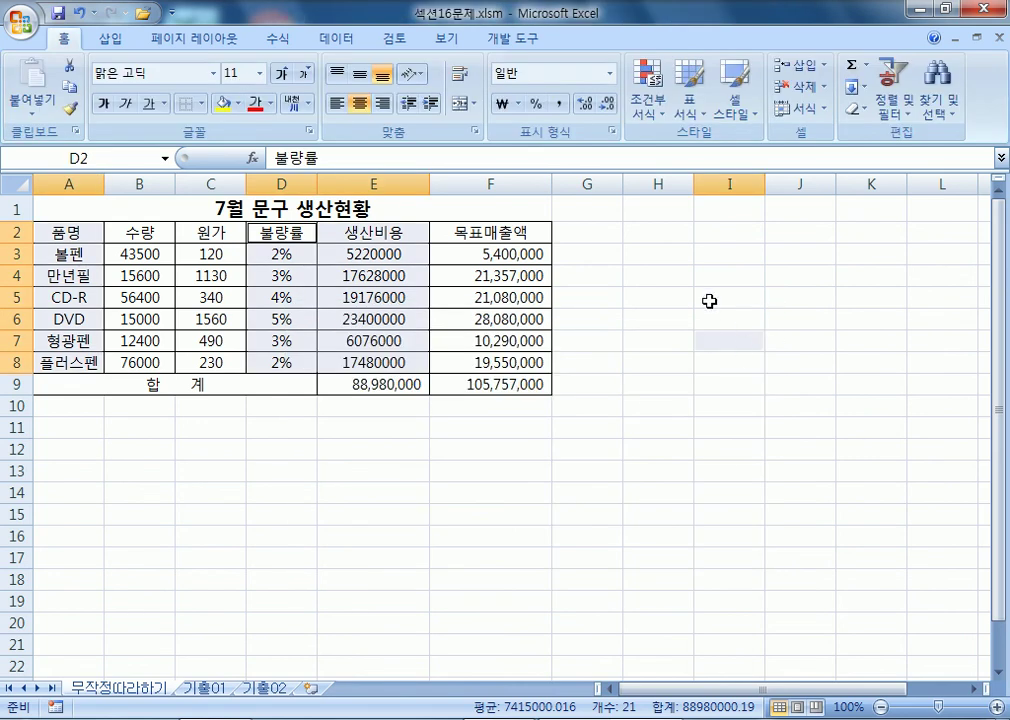
left_click(113, 455)
left_click_drag(68, 231, 80, 360)
left_click(140, 449)
left_click_drag(70, 231, 76, 363)
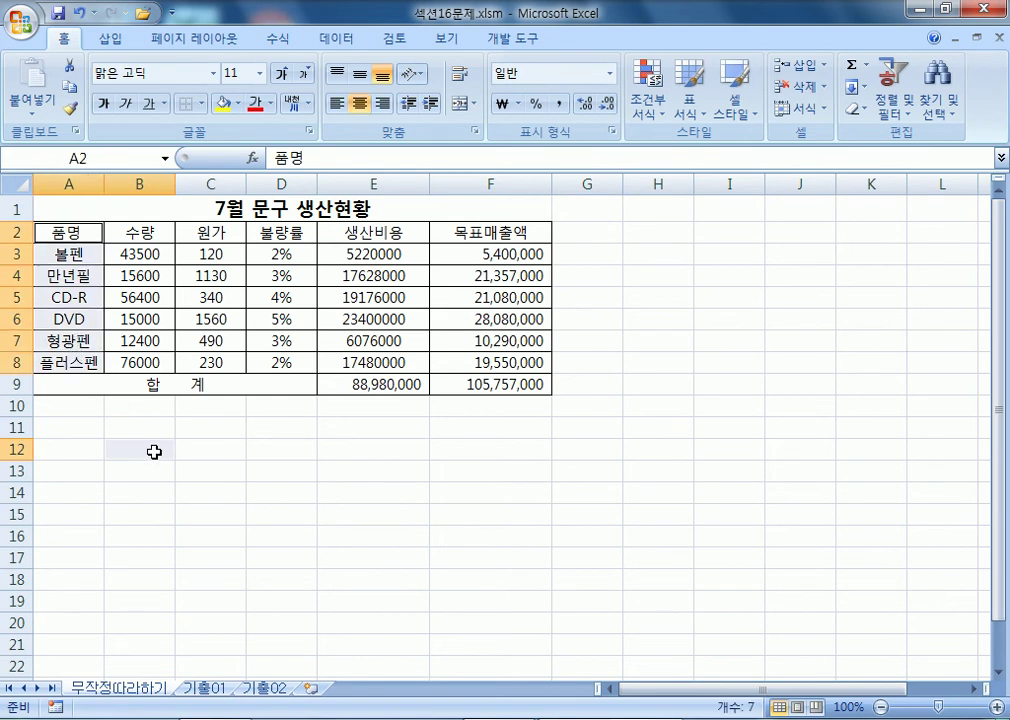
Insert a line chart with markers from only the 품명, 불량률 and 생산비용 ranges, A2:A8 and D2:E8.
left_click_drag(79, 229, 94, 365)
left_click_drag(283, 232, 364, 361)
left_click(110, 38)
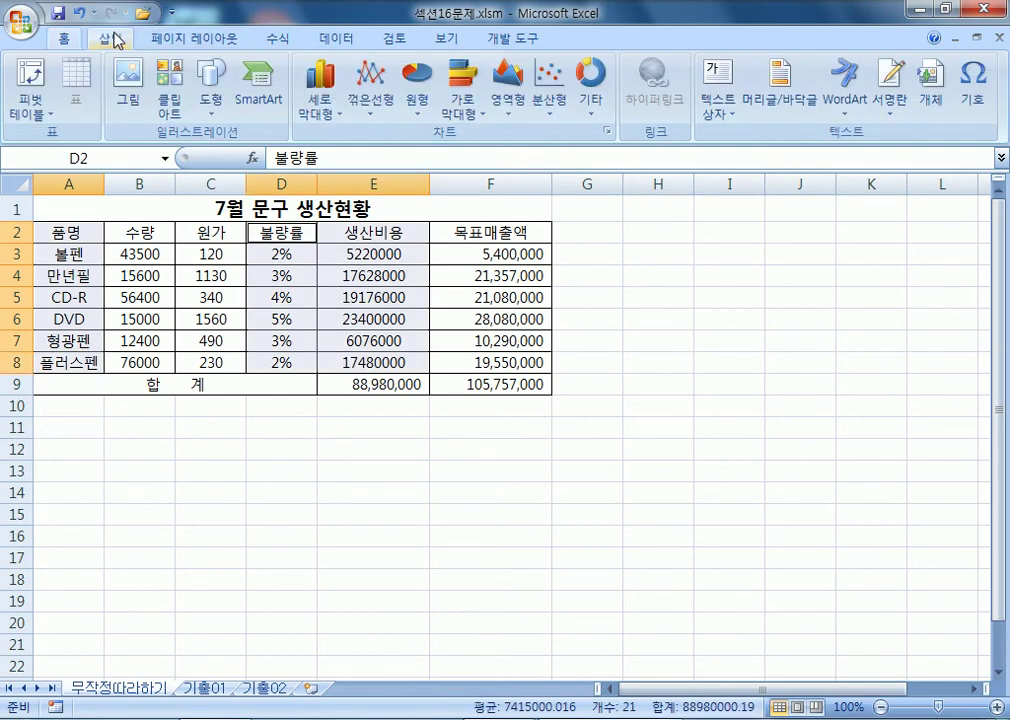
left_click(376, 92)
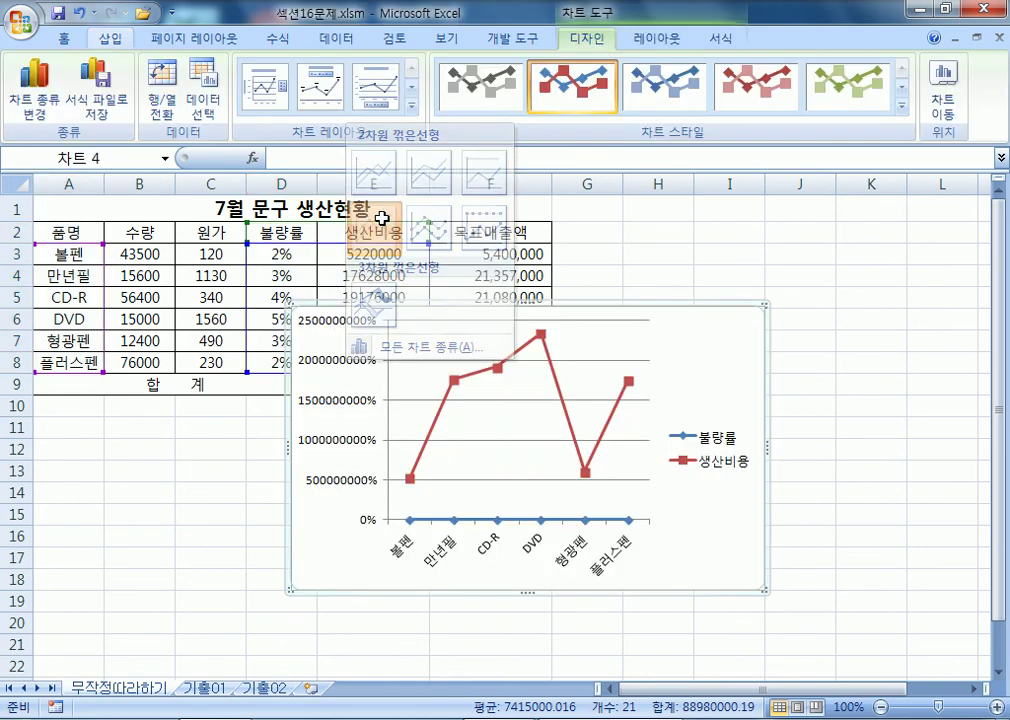
Insert the marker line chart of 불량률 and 생산비용 and move it down so it starts around row 8.
left_click(381, 224)
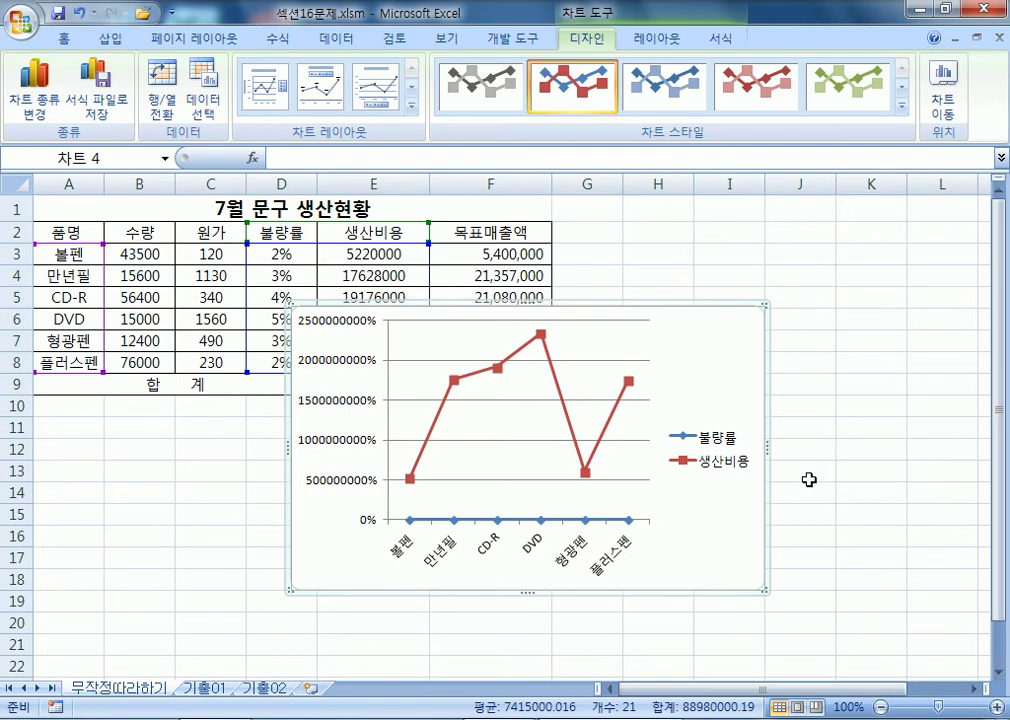
left_click_drag(721, 354, 668, 418)
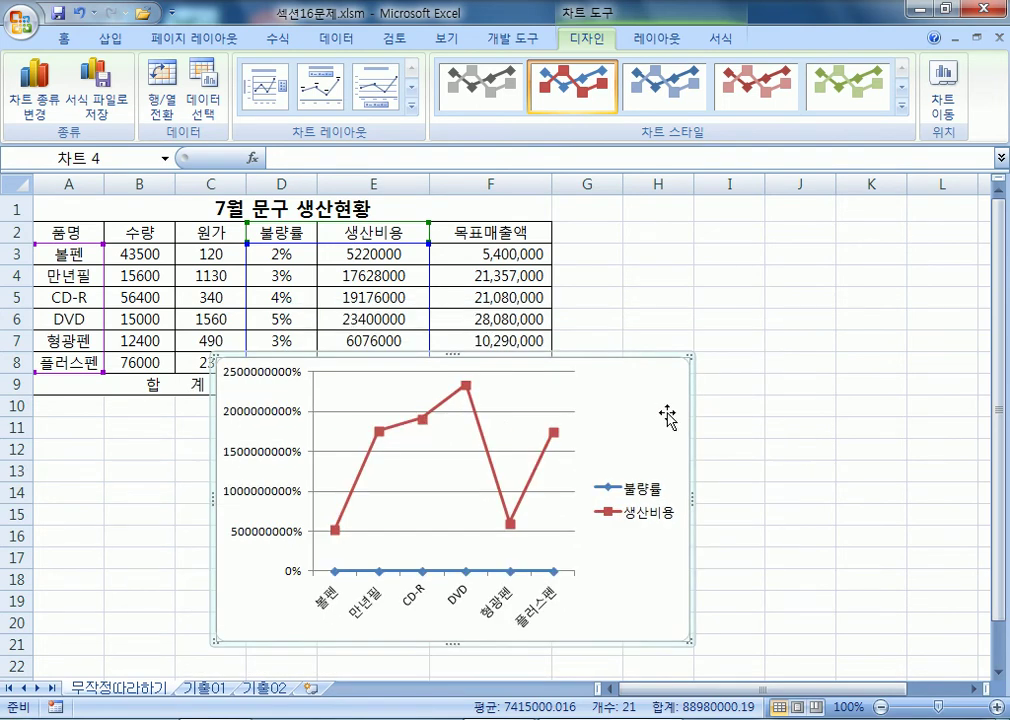
Look at the data series formatting options for the 생산비용 line and close them without changes.
left_click(481, 434)
scroll(640, 520, "down", 3)
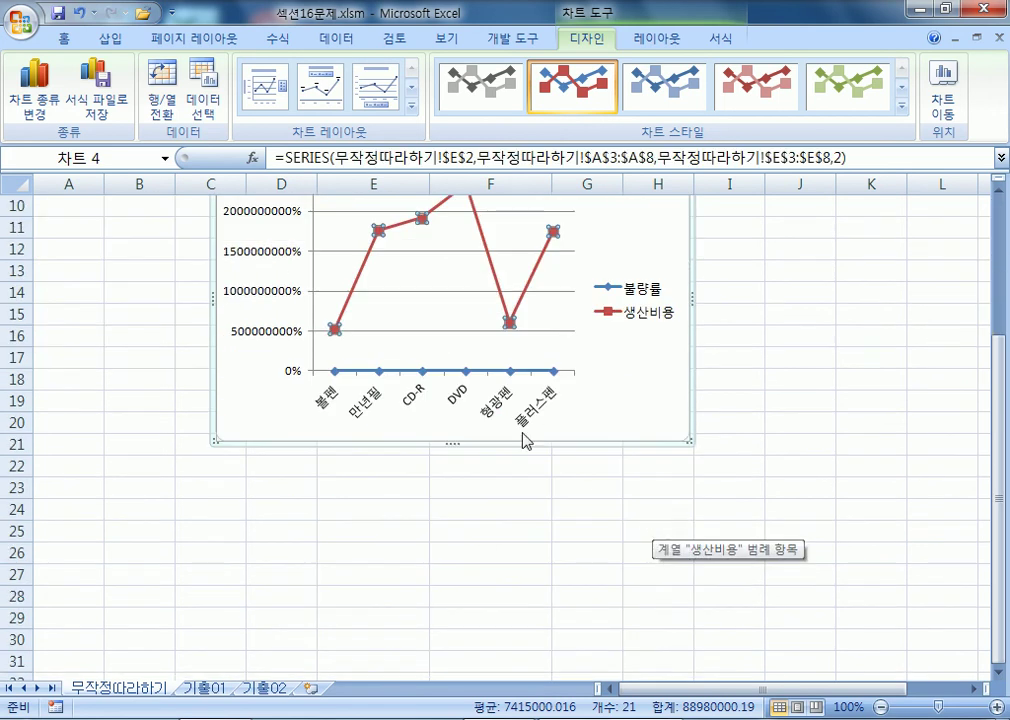
scroll(530, 390, "up", 1)
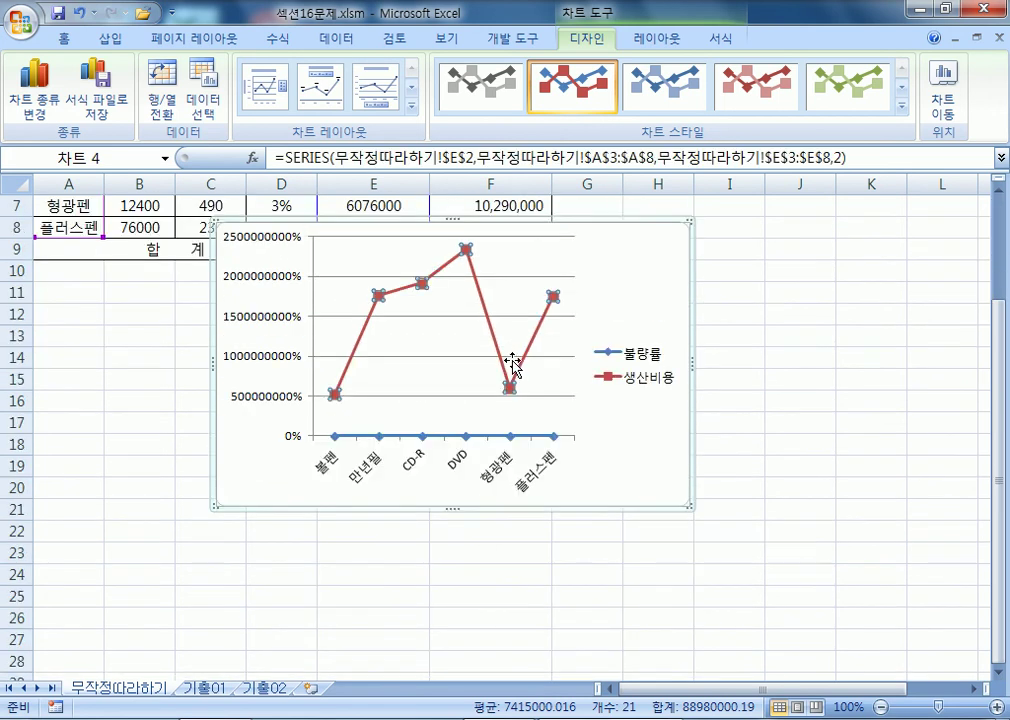
left_click(488, 311)
right_click(488, 320)
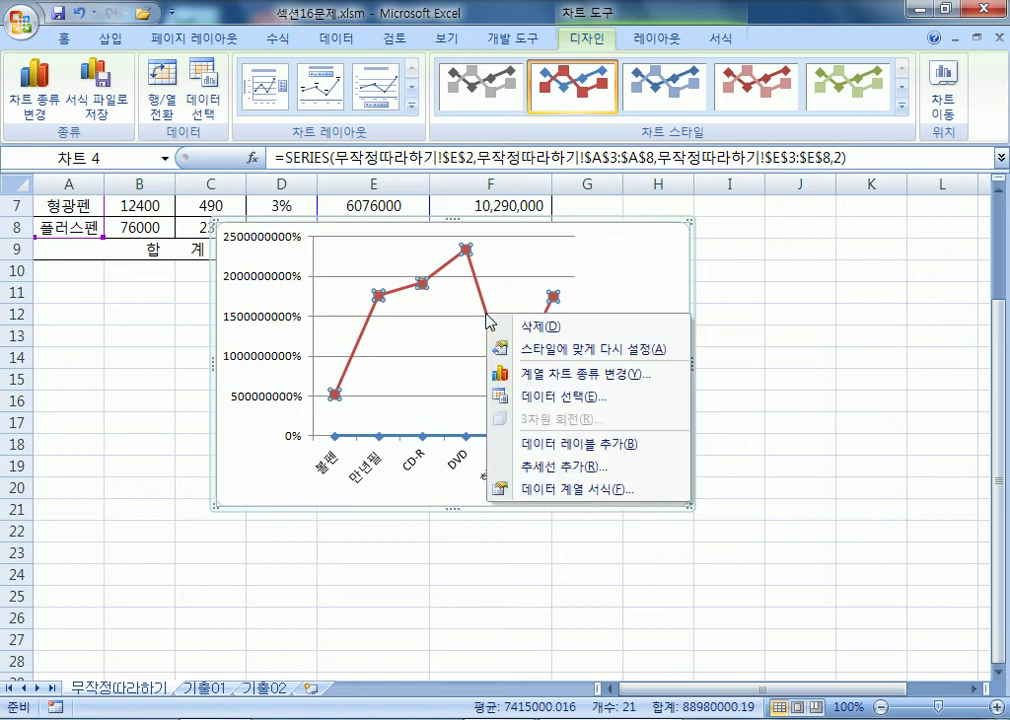
left_click(543, 490)
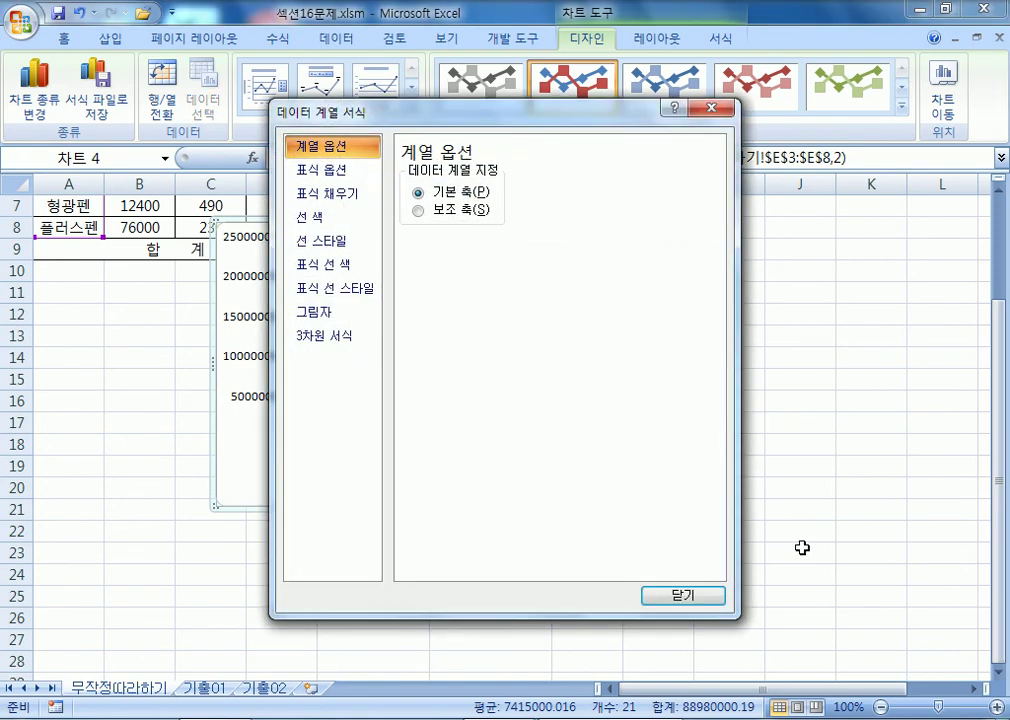
left_click(712, 107)
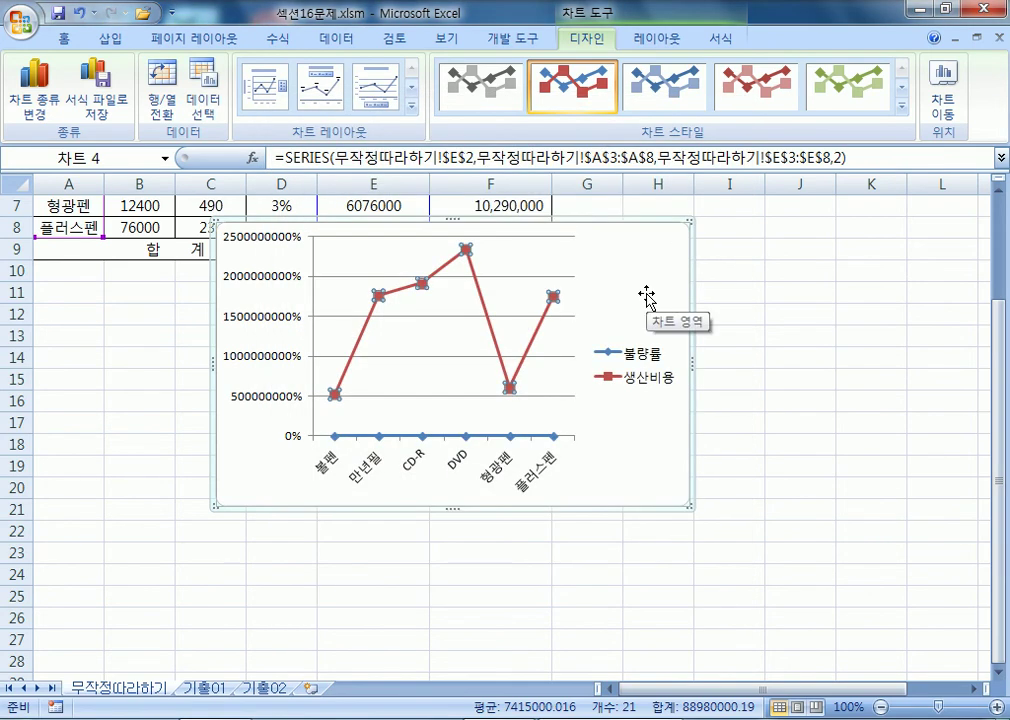
Examine the formatting options of the chart area, 생산비용 series, major gridlines, both axes and legend in turn.
left_click(647, 266)
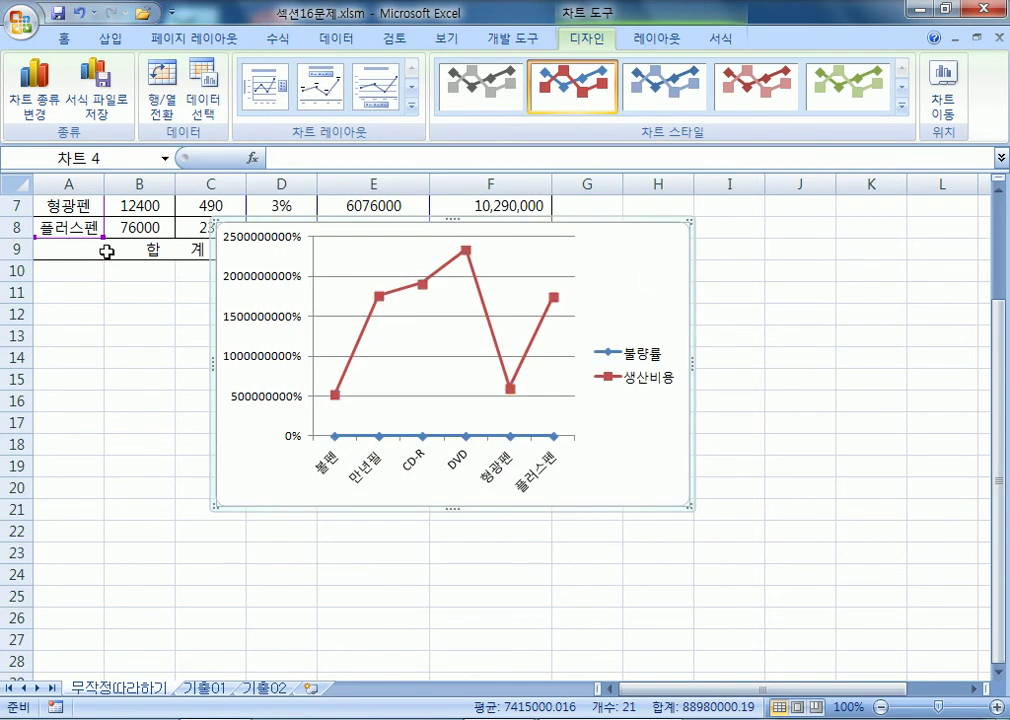
left_click(99, 294)
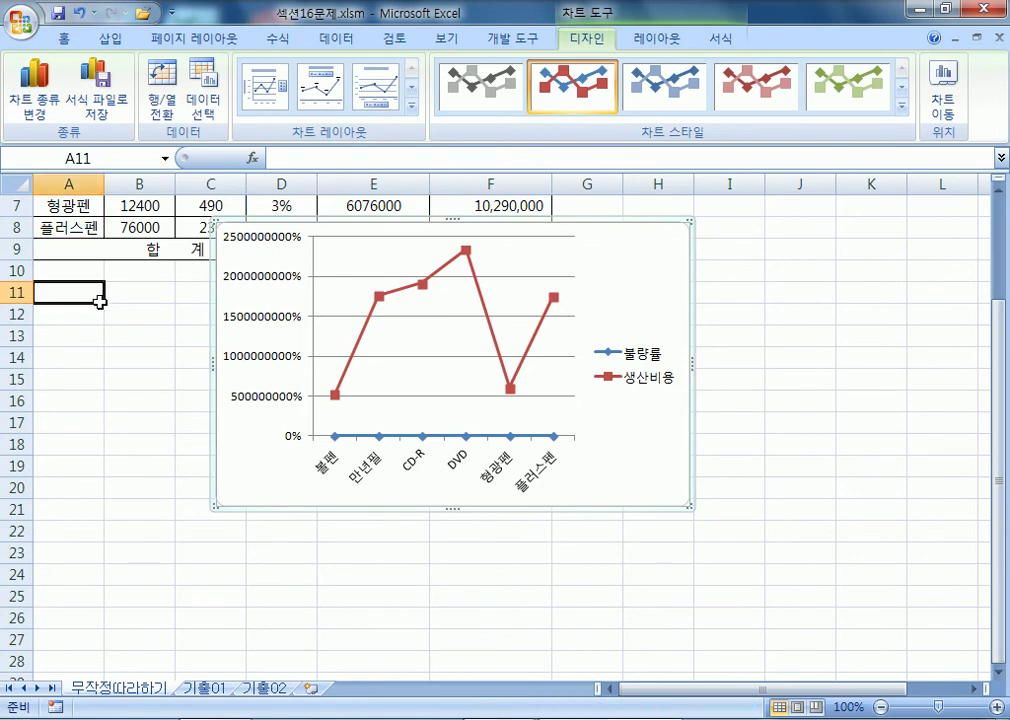
left_click(633, 293)
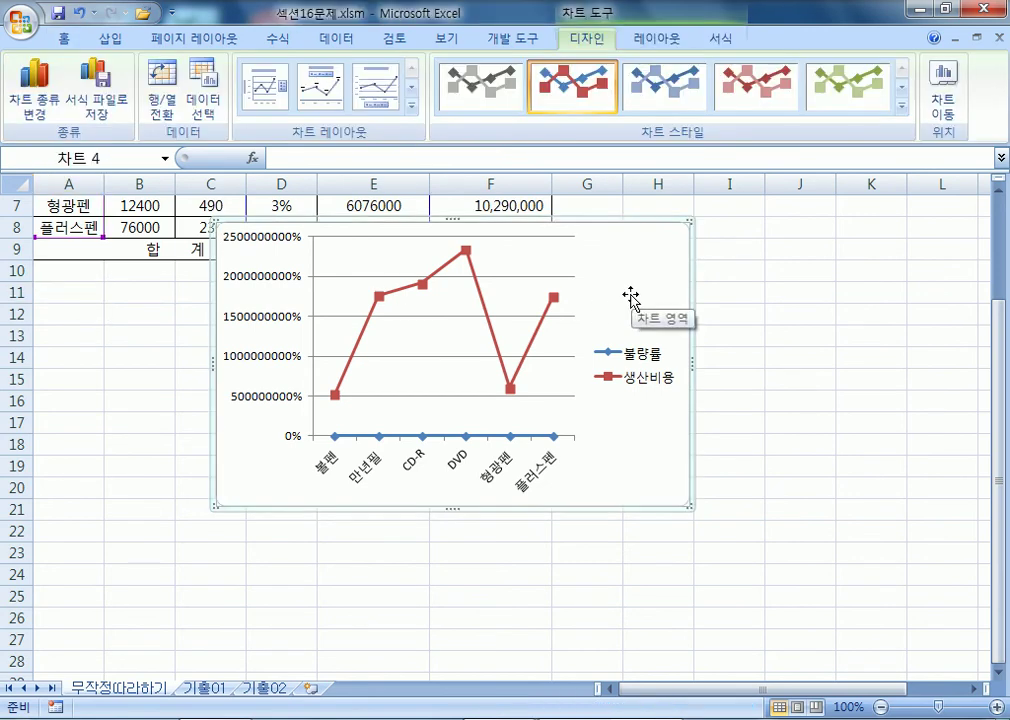
double_click(633, 293)
left_click_drag(447, 117, 827, 77)
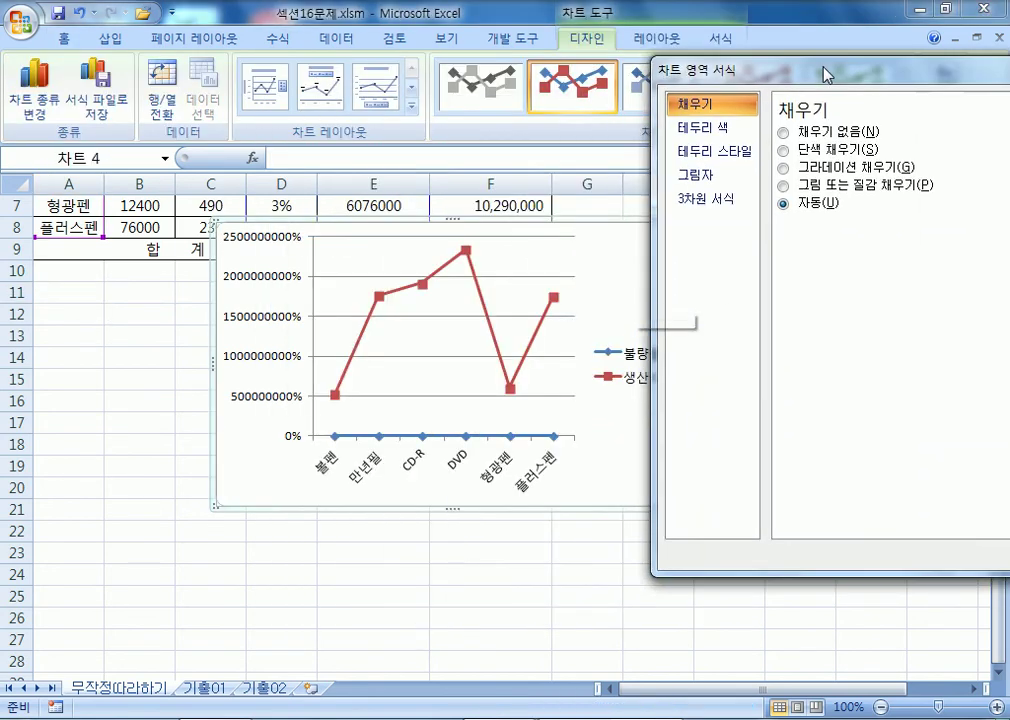
left_click_drag(757, 86, 831, 82)
left_click(485, 306)
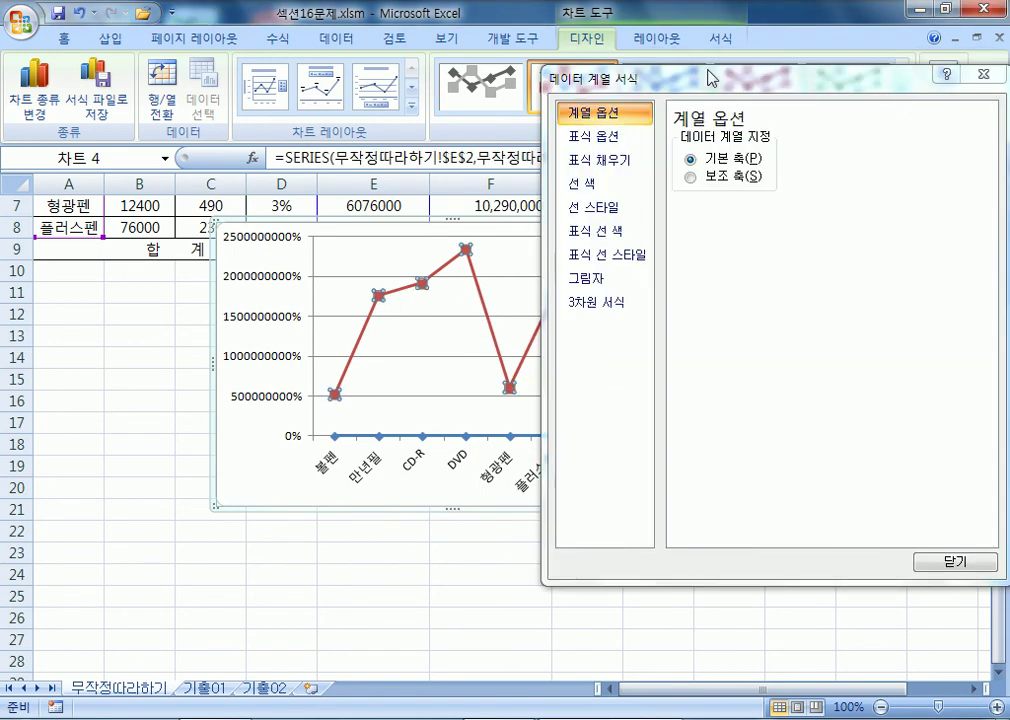
left_click(349, 285)
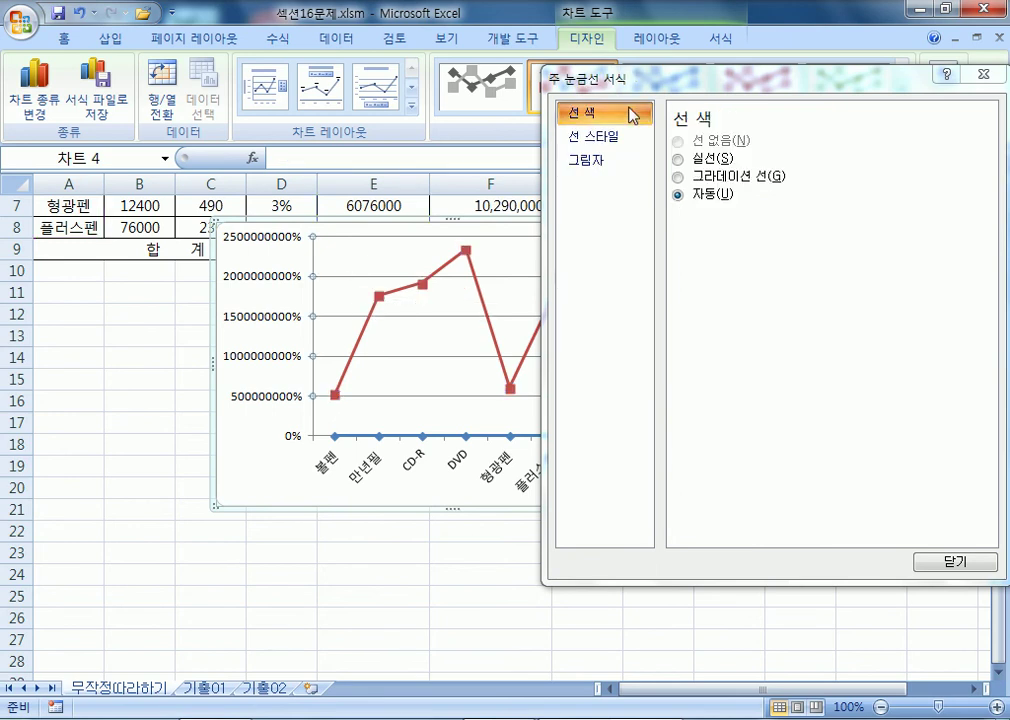
left_click(252, 286)
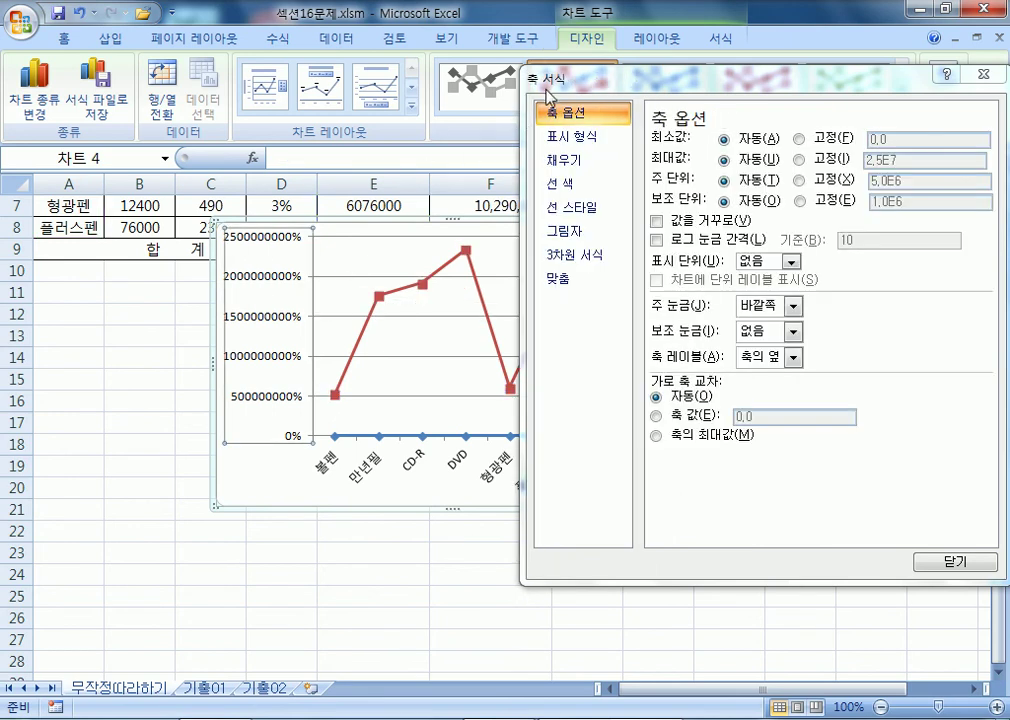
left_click(368, 476)
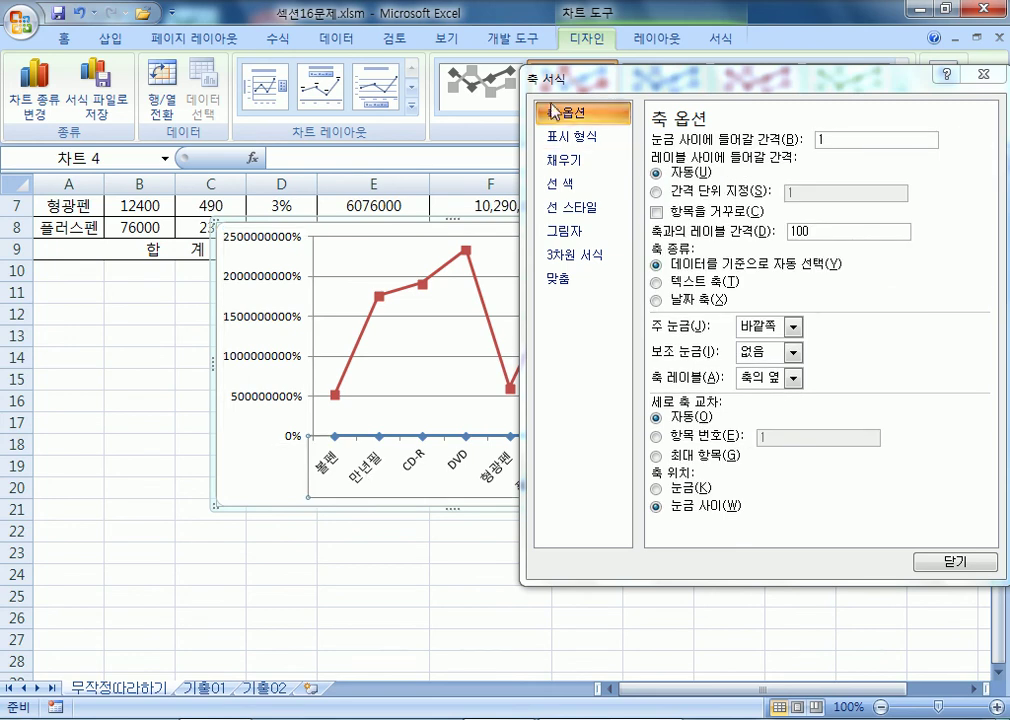
left_click_drag(584, 76, 800, 91)
left_click(645, 370)
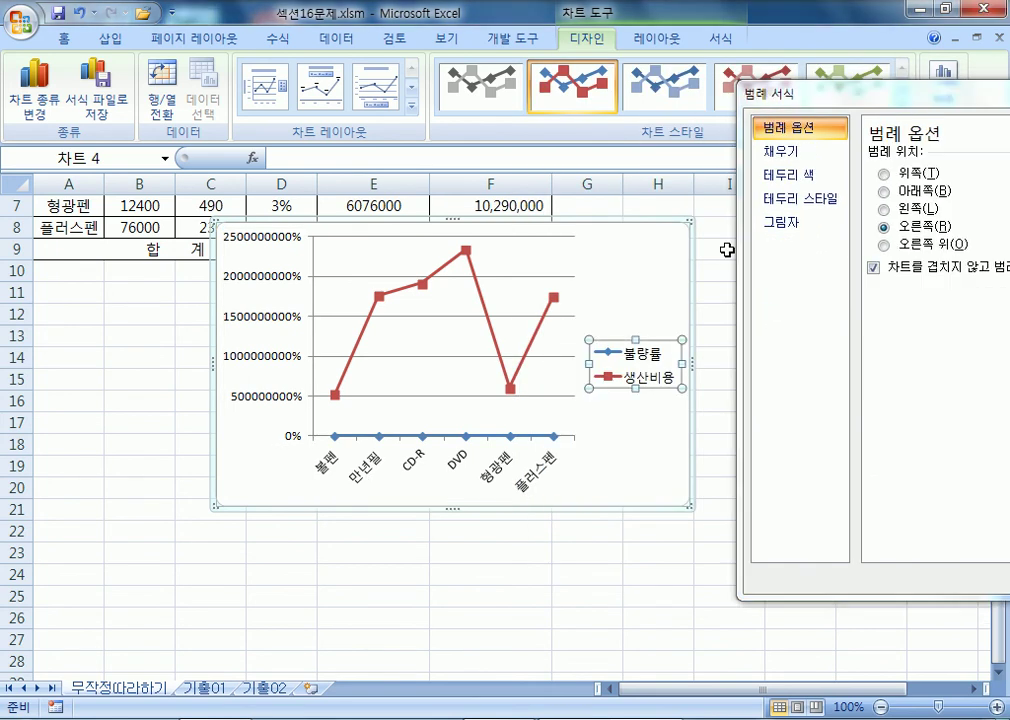
left_click_drag(816, 100, 707, 110)
left_click_drag(833, 106, 807, 105)
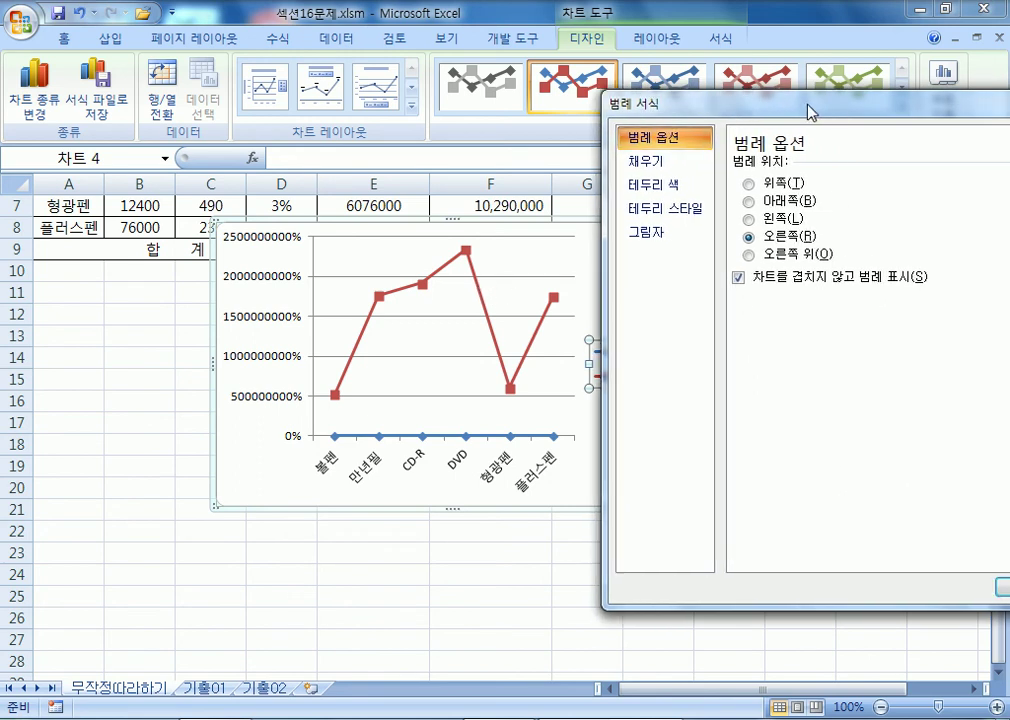
key("Escape")
Try plotting the 생산비용 series on the secondary axis (보조 축), and return it to the primary axis (기본 축).
left_click(483, 308)
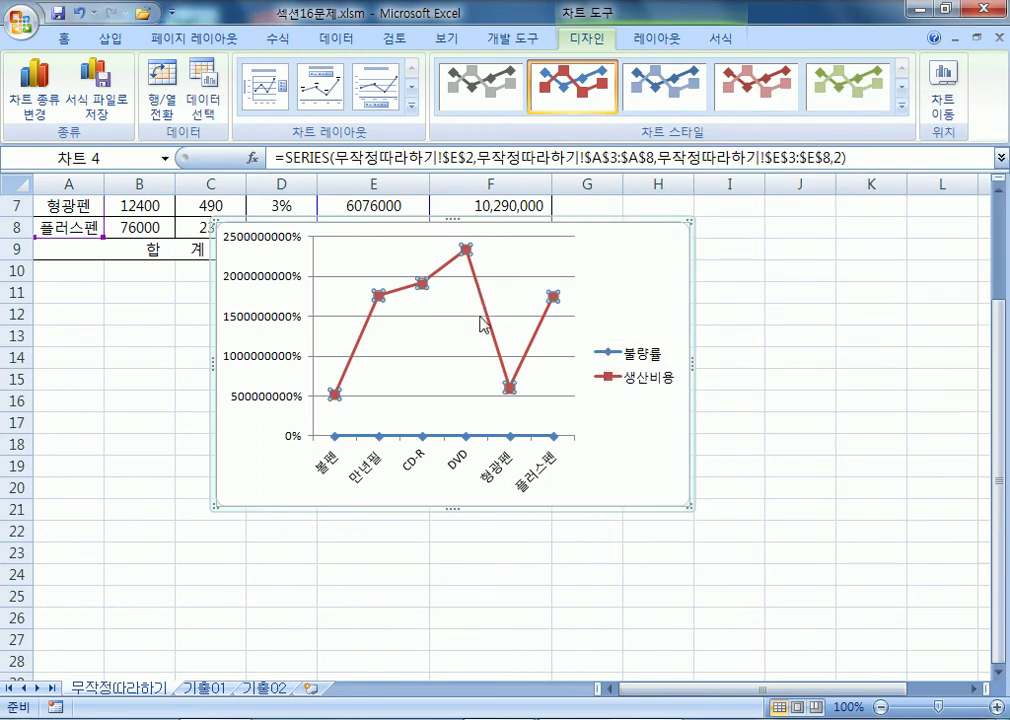
double_click(502, 362)
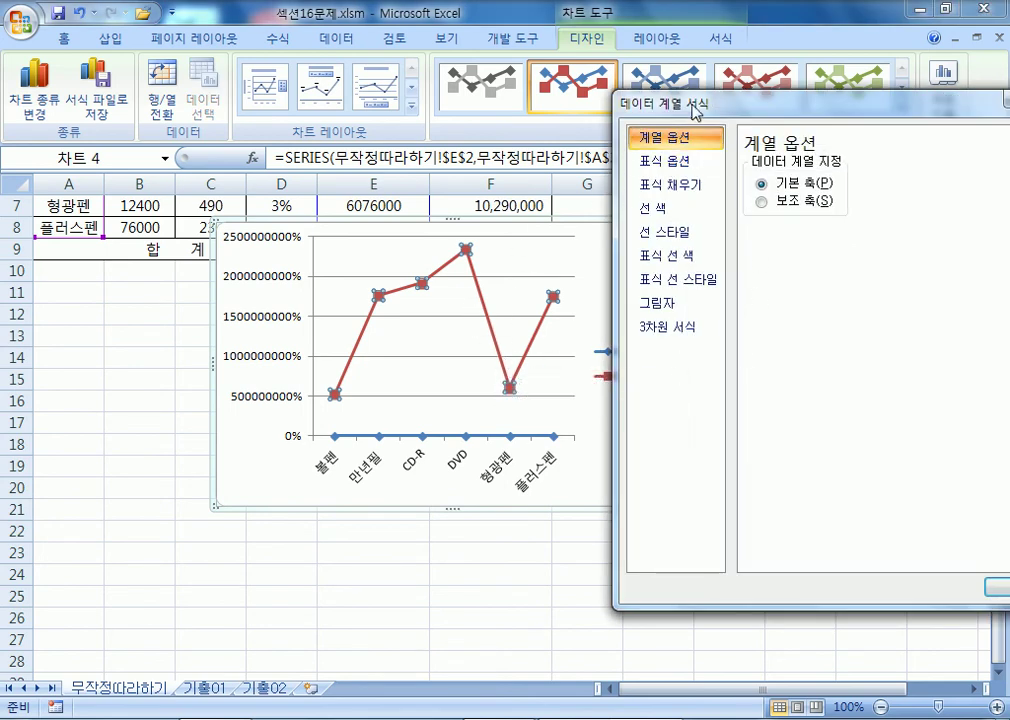
left_click_drag(693, 105, 550, 110)
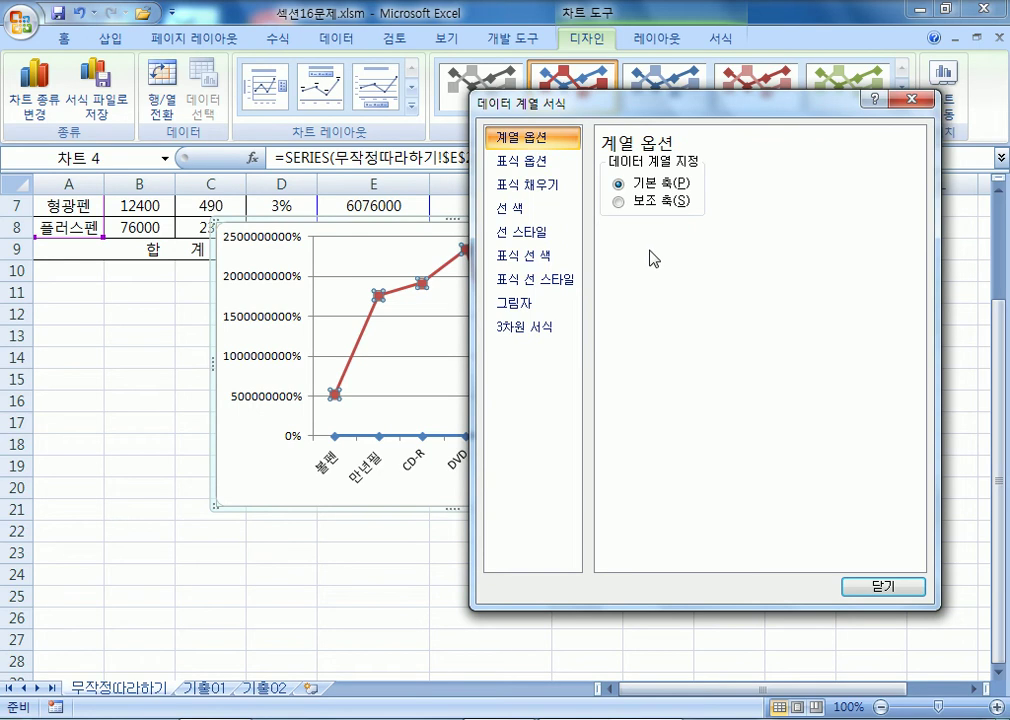
left_click(619, 202)
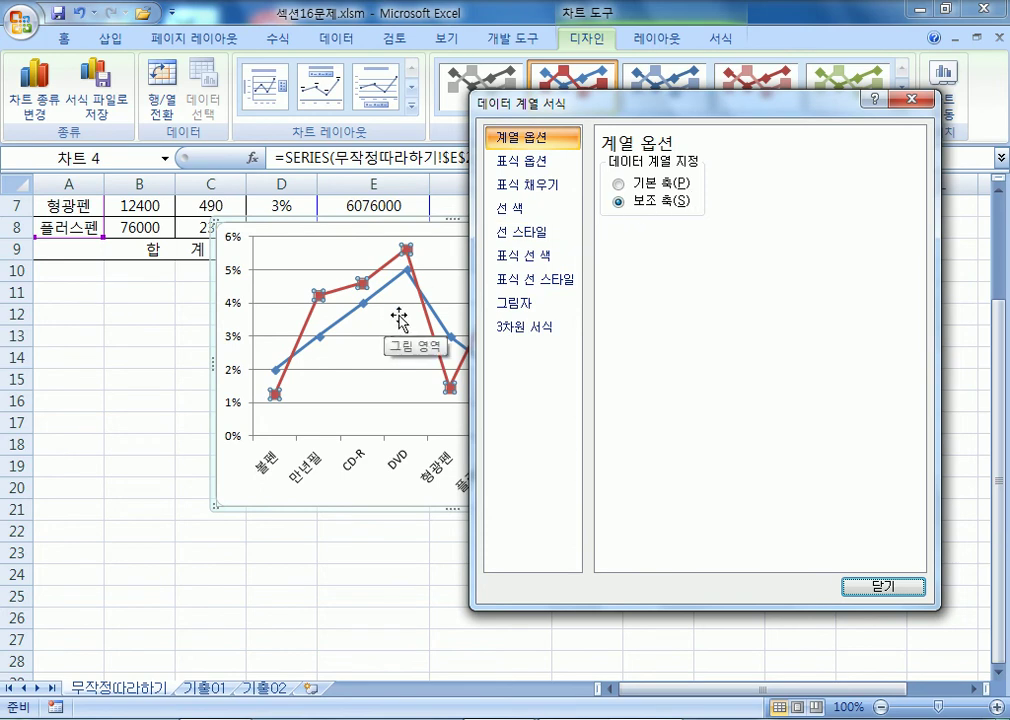
left_click(625, 185)
left_click_drag(638, 117, 810, 442)
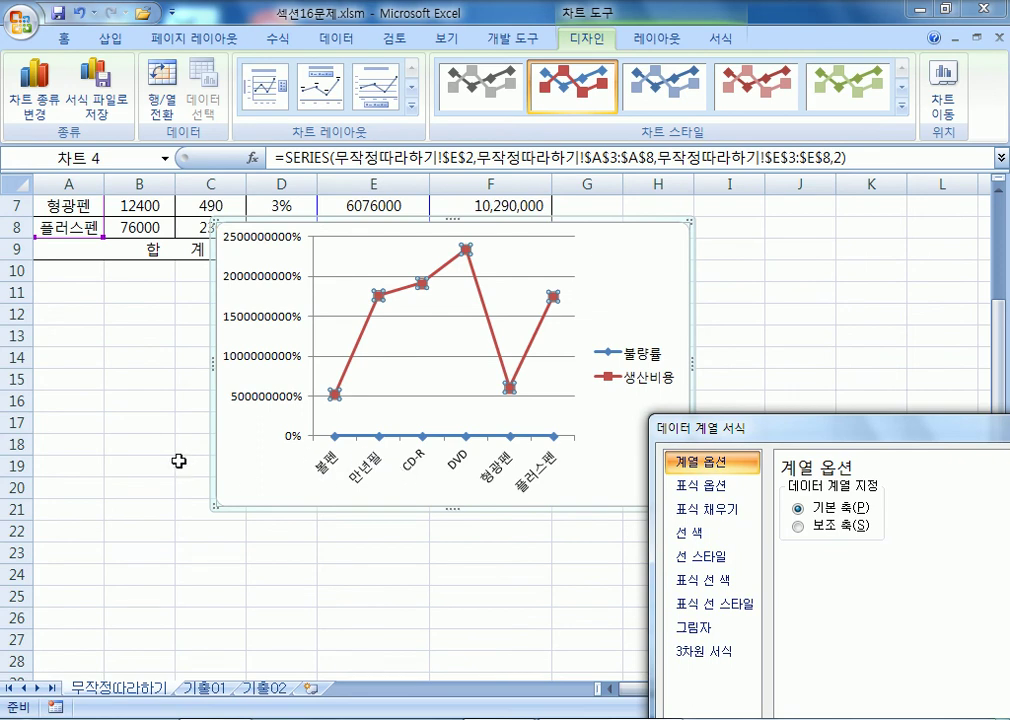
Compare the 불량률 values in column D and the 생산비용 values in column E with the chart's vertical axis.
left_click(150, 444)
left_click_drag(998, 352, 998, 325)
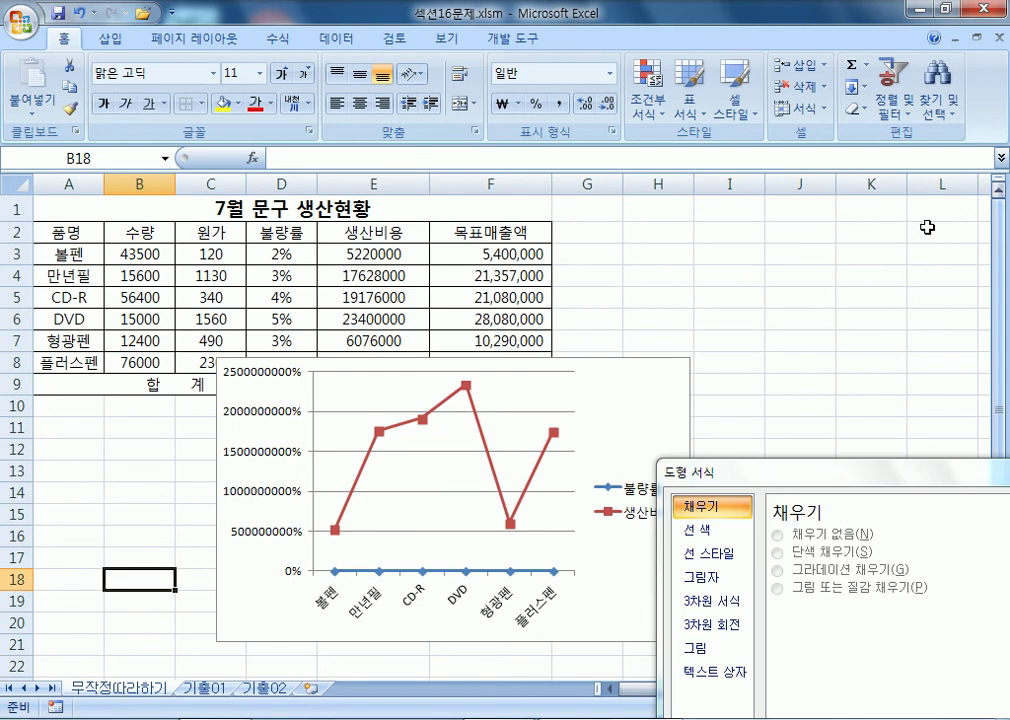
left_click(287, 254)
left_click_drag(287, 254, 280, 344)
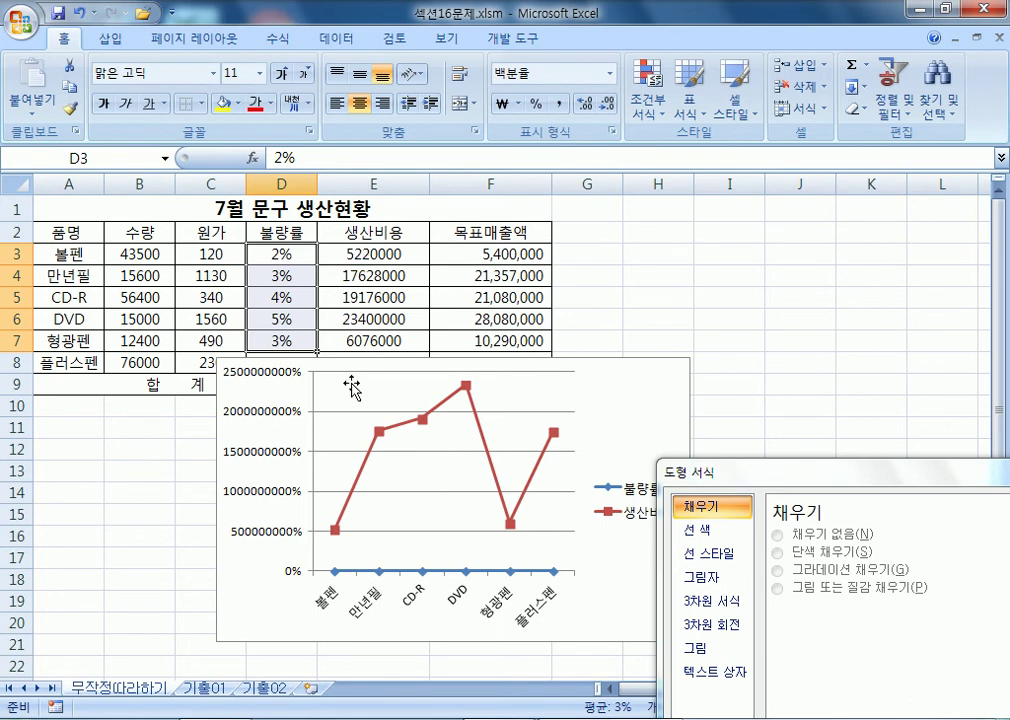
left_click(277, 260)
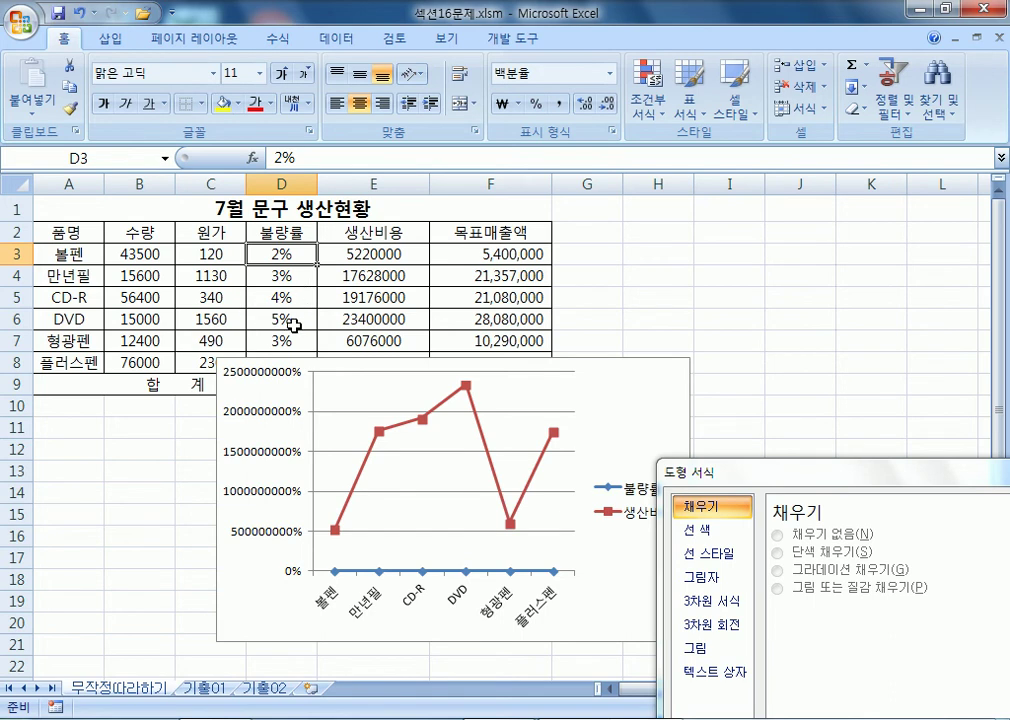
left_click(296, 322)
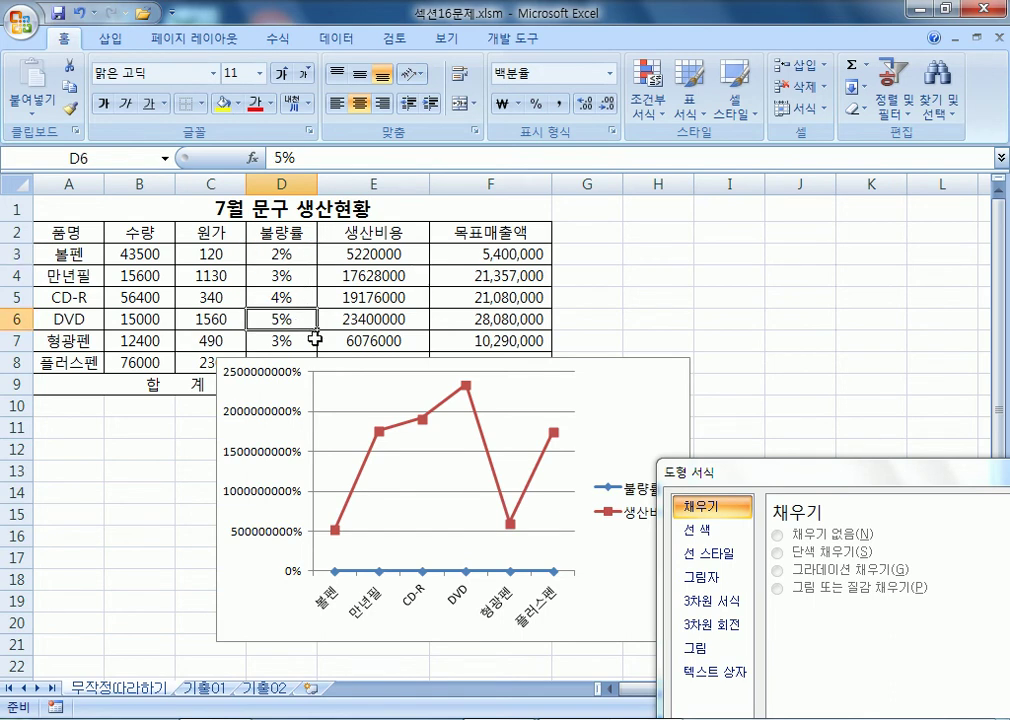
left_click_drag(372, 257, 366, 338)
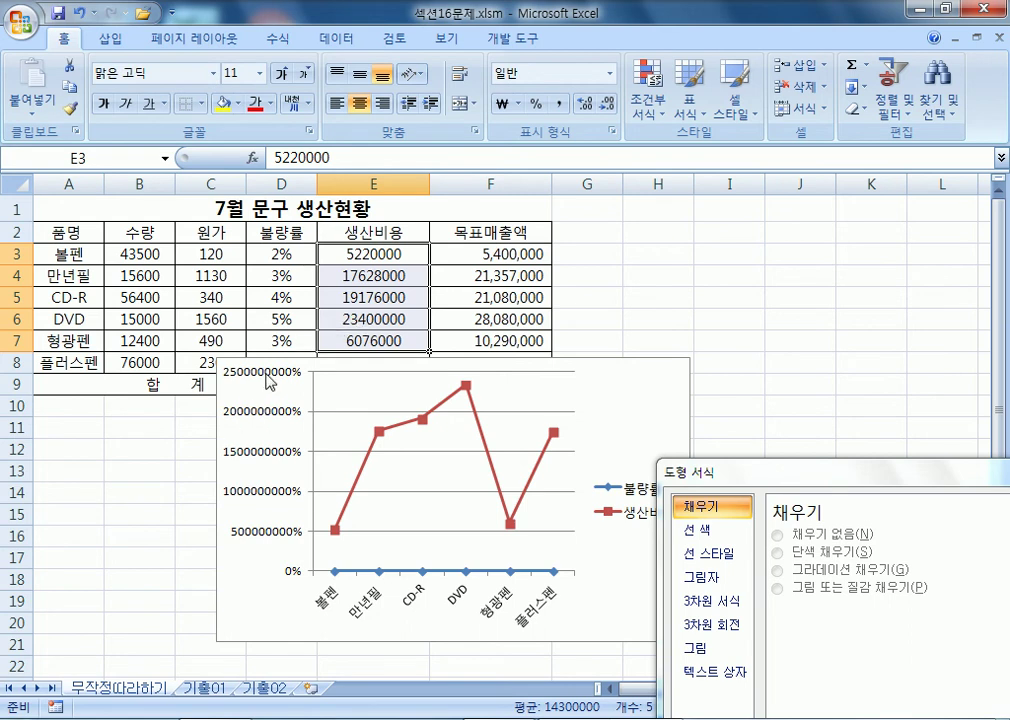
left_click(264, 383)
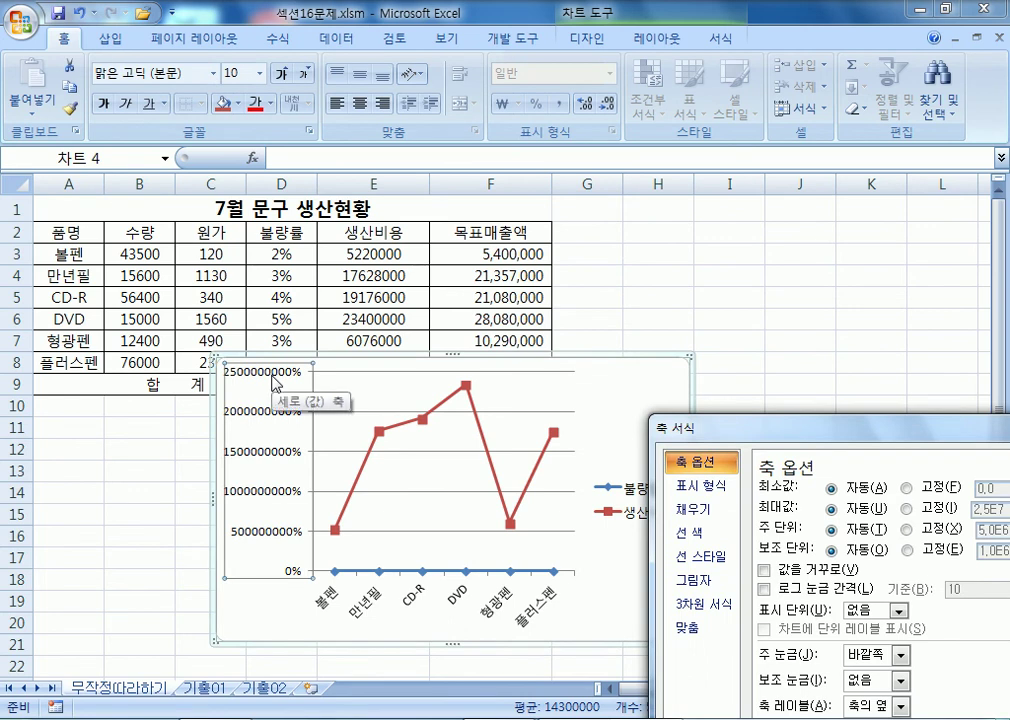
Assign the 생산비용 series to the secondary axis (보조 축) and close the series formatting.
left_click(463, 389)
left_click_drag(760, 428, 847, 115)
left_click(659, 221)
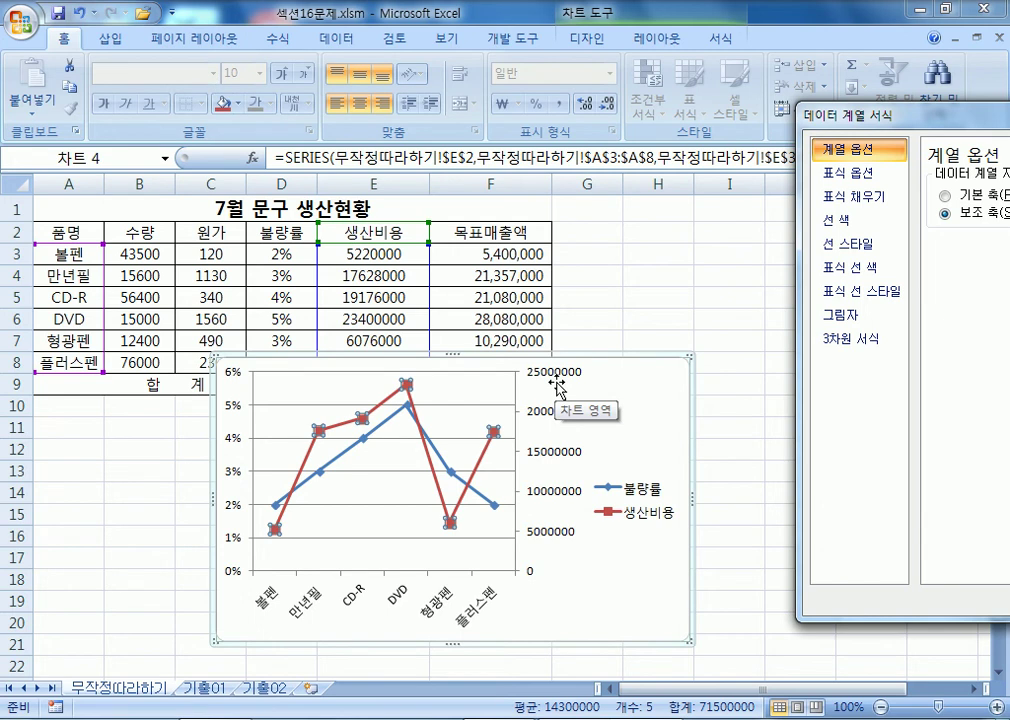
left_click_drag(866, 118, 702, 68)
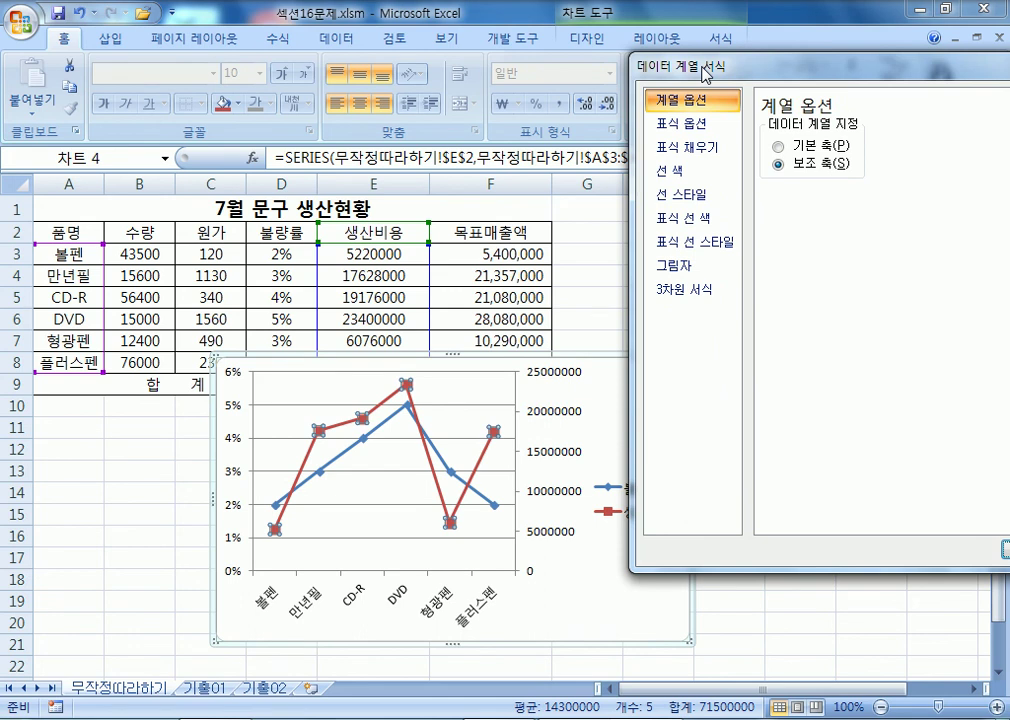
left_click_drag(645, 60, 518, 50)
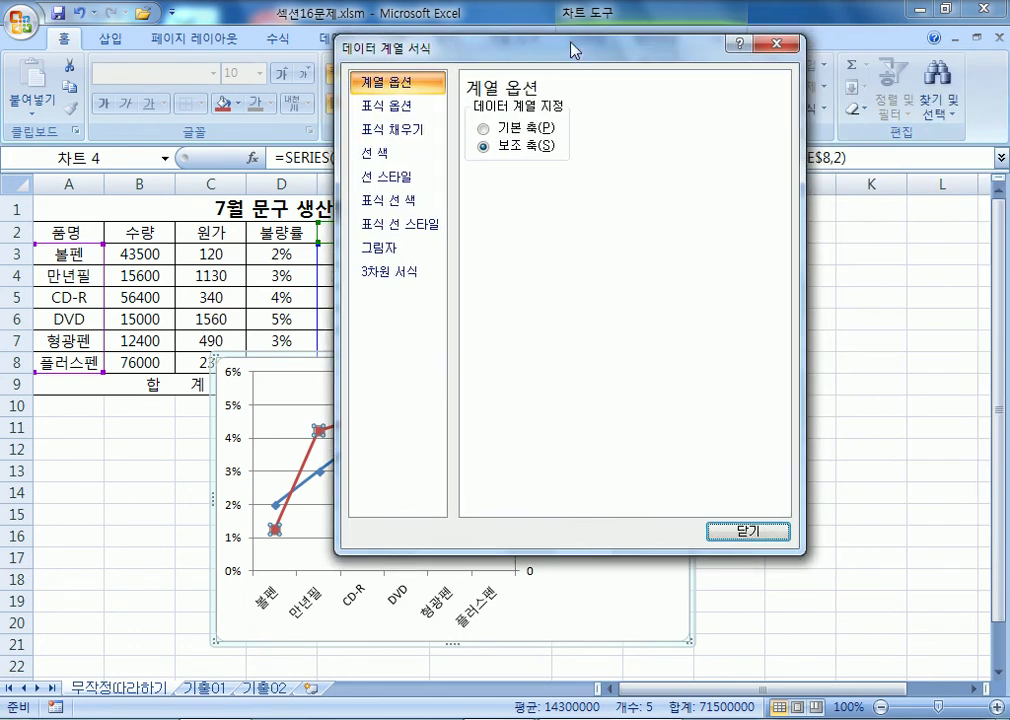
left_click_drag(389, 58, 819, 82)
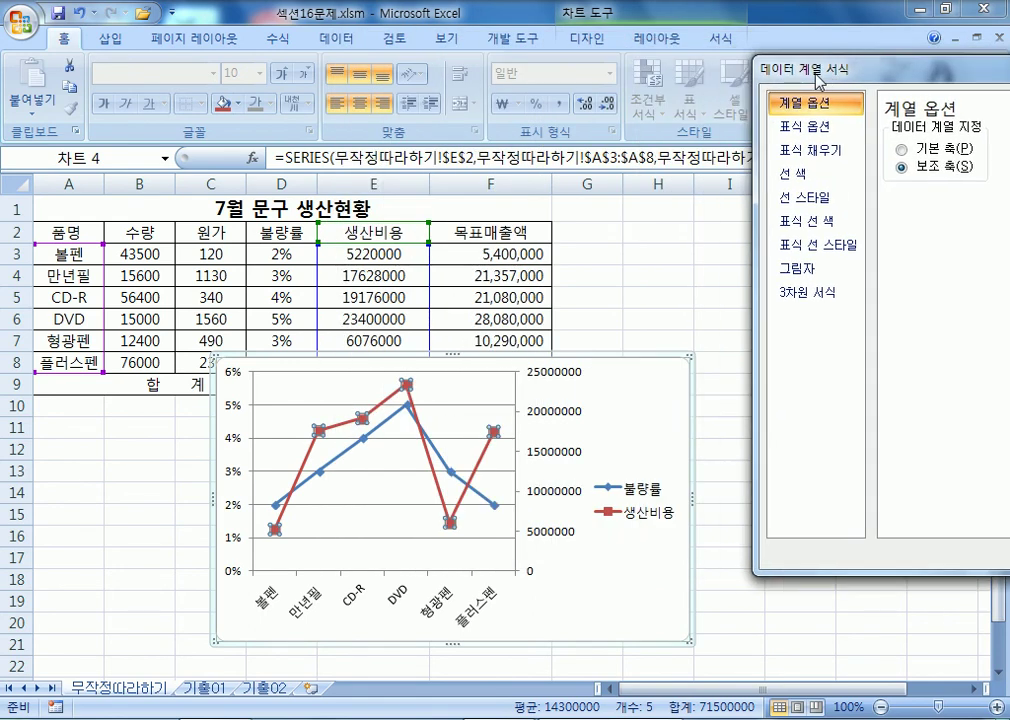
left_click_drag(819, 82, 328, 31)
left_click(706, 20)
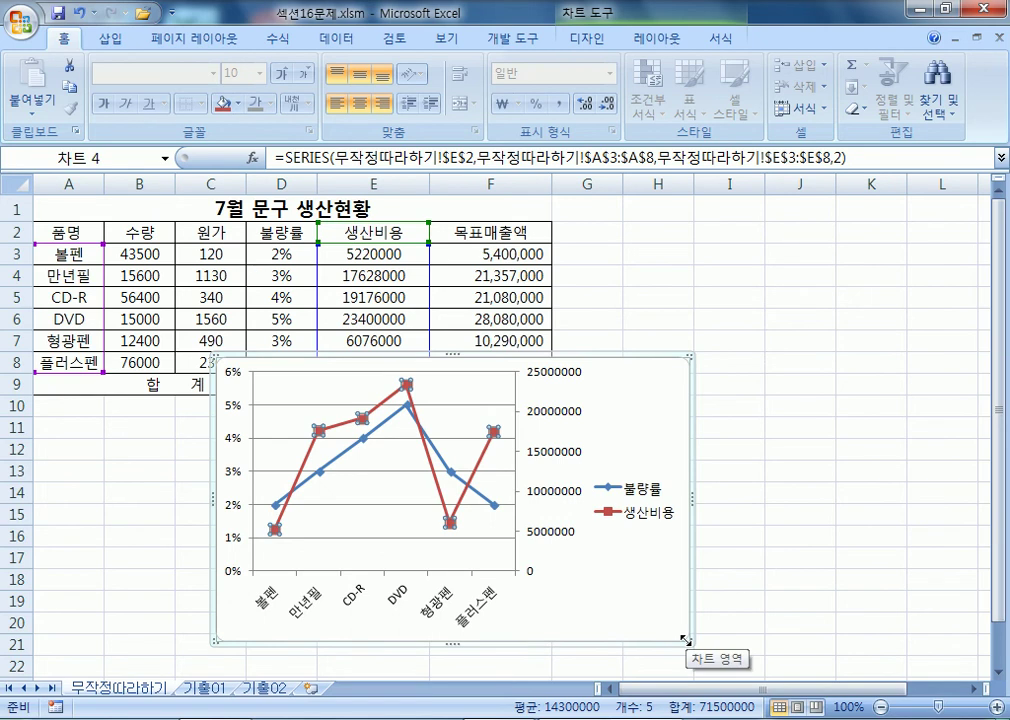
Move the chart up and right to cover about D3 to I16, and select its primary vertical axis.
left_click_drag(643, 441, 716, 348)
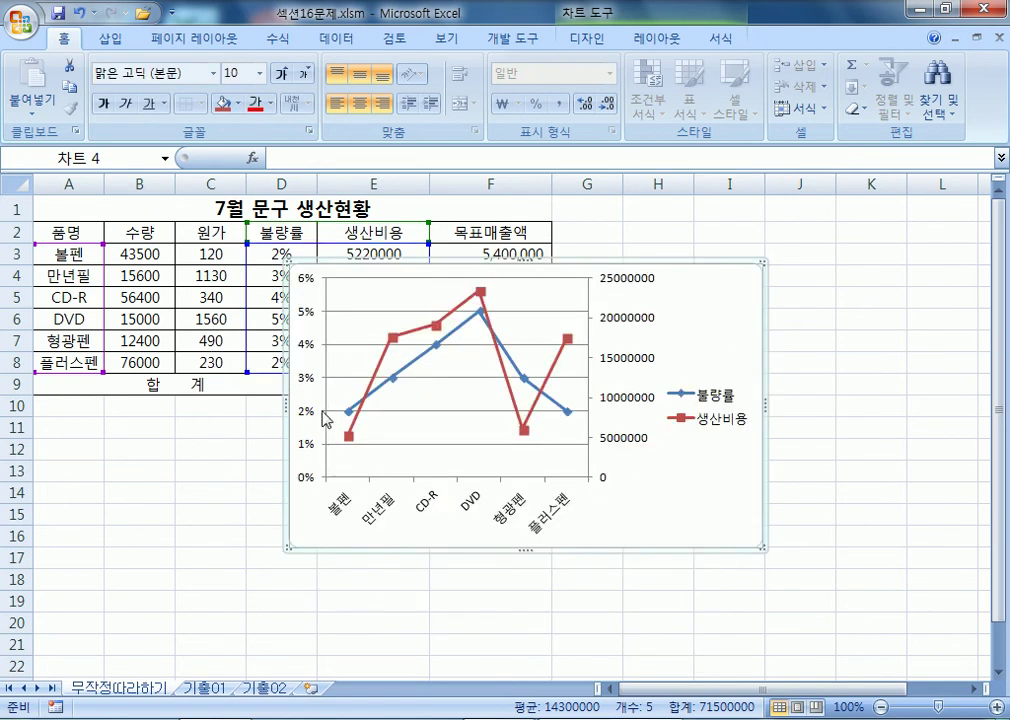
left_click(316, 385)
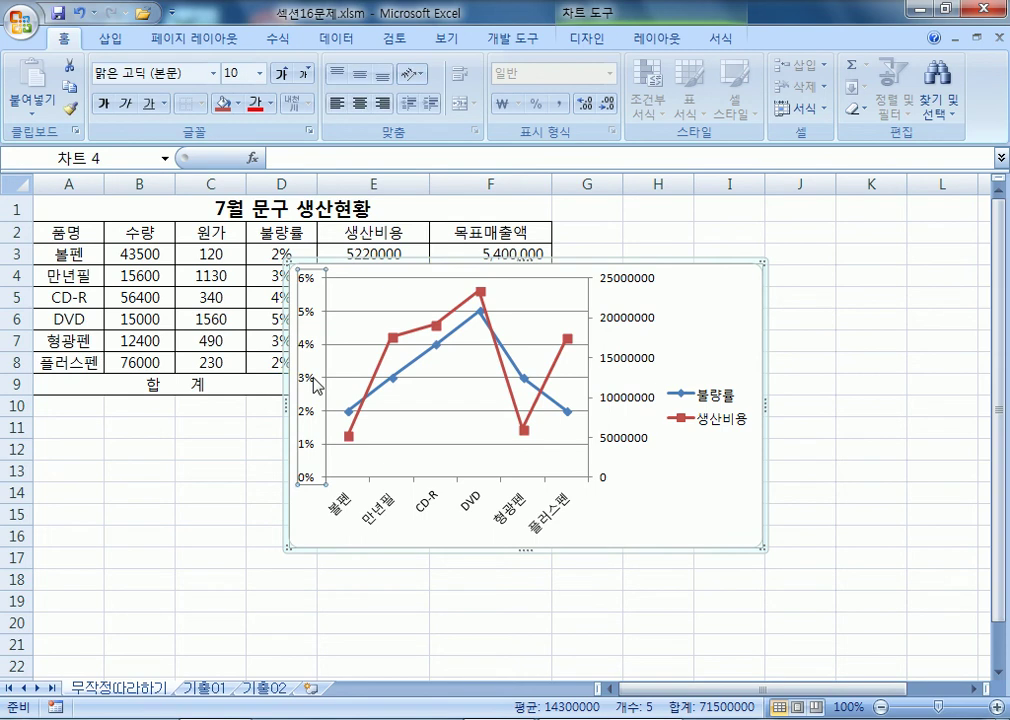
Compare the chart's primary vertical axis, secondary vertical axis and horizontal category axis.
left_click(621, 326)
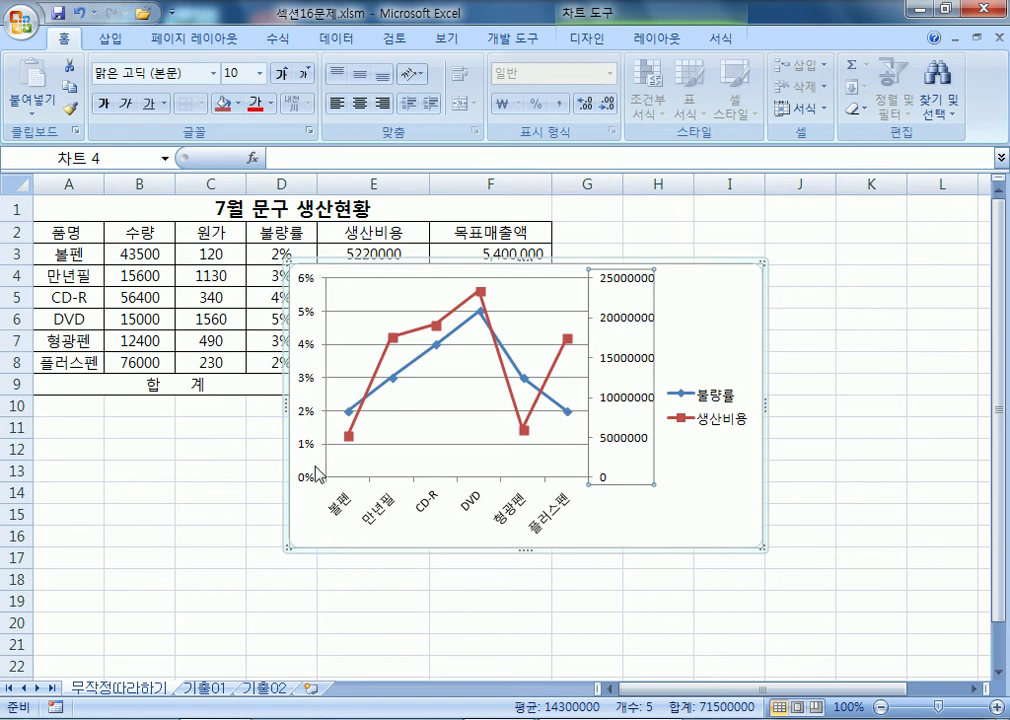
left_click(318, 393)
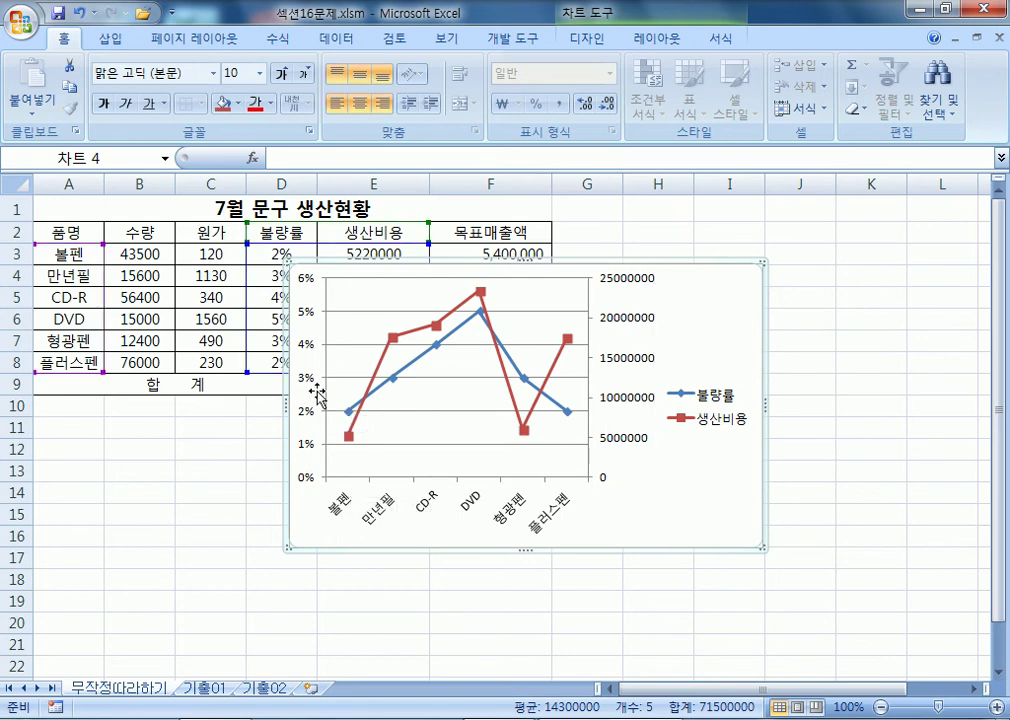
left_click(430, 503)
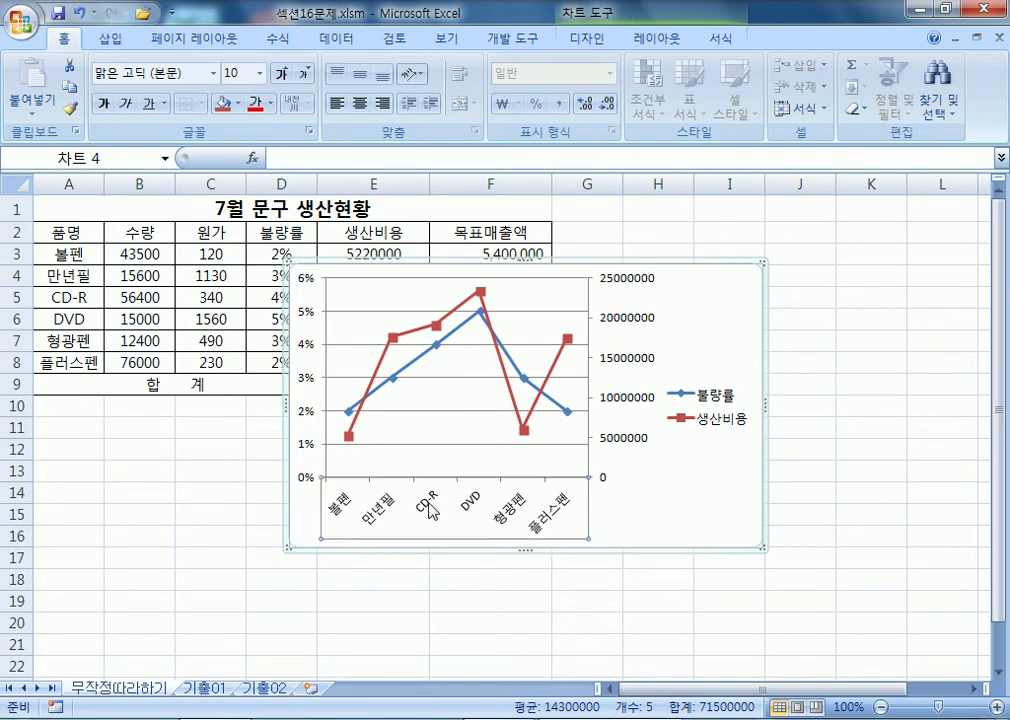
left_click(338, 406)
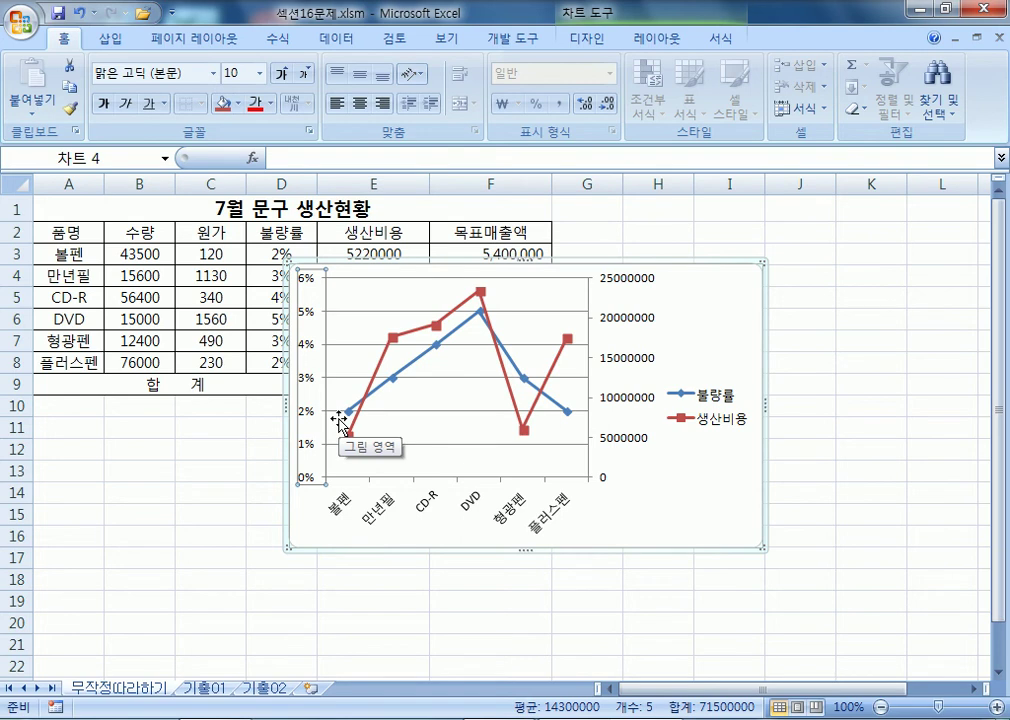
left_click(380, 513)
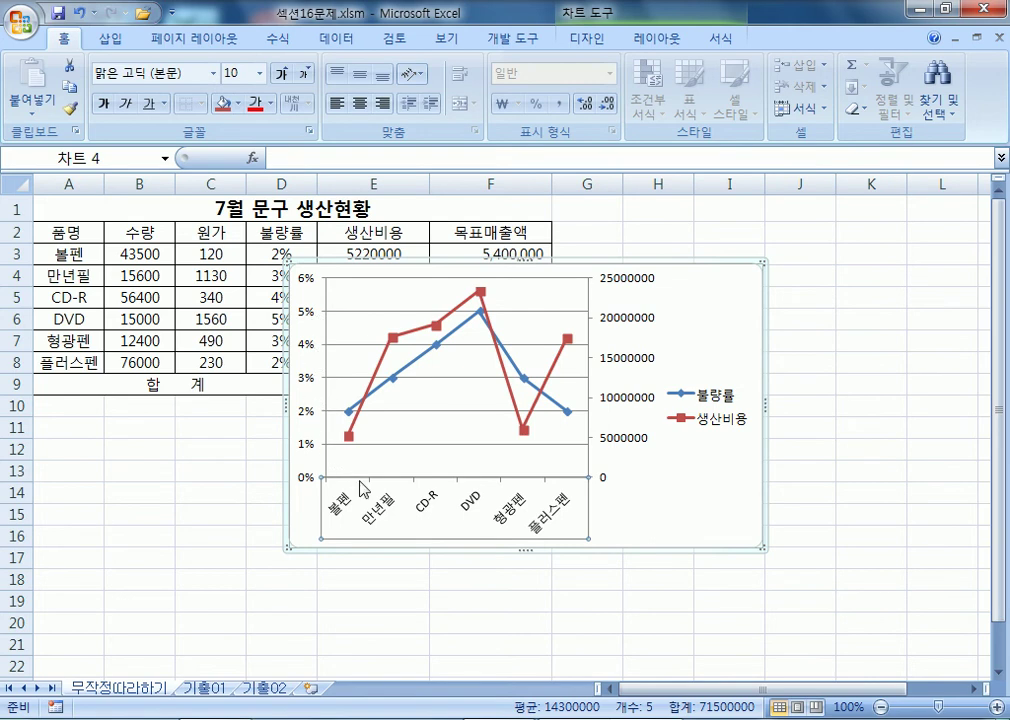
left_click(621, 322)
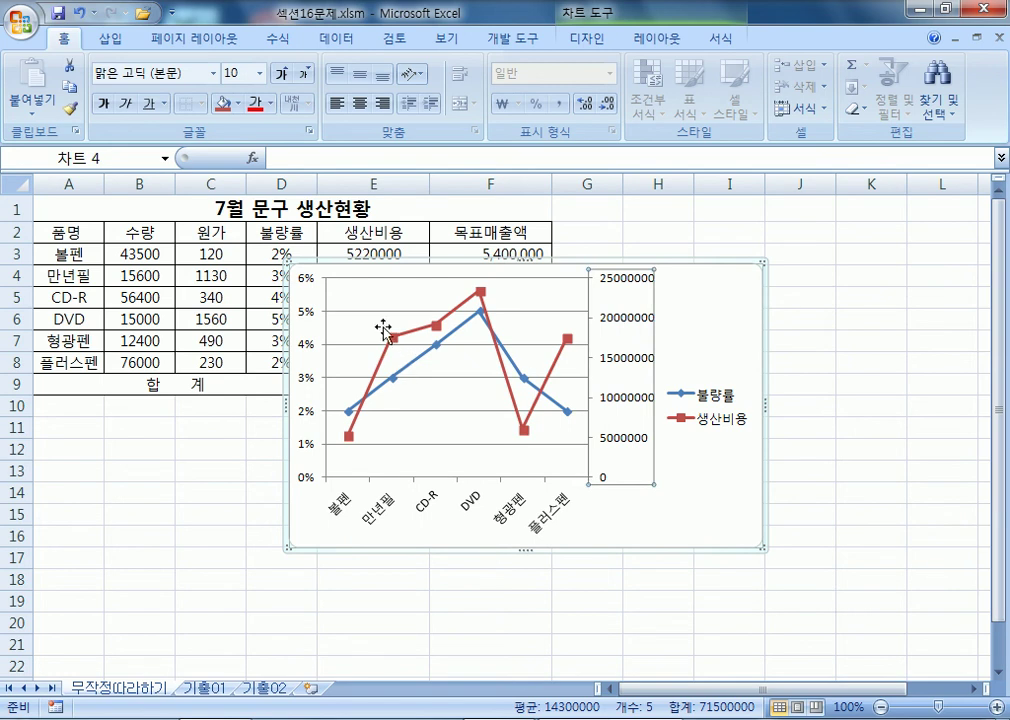
left_click(372, 497)
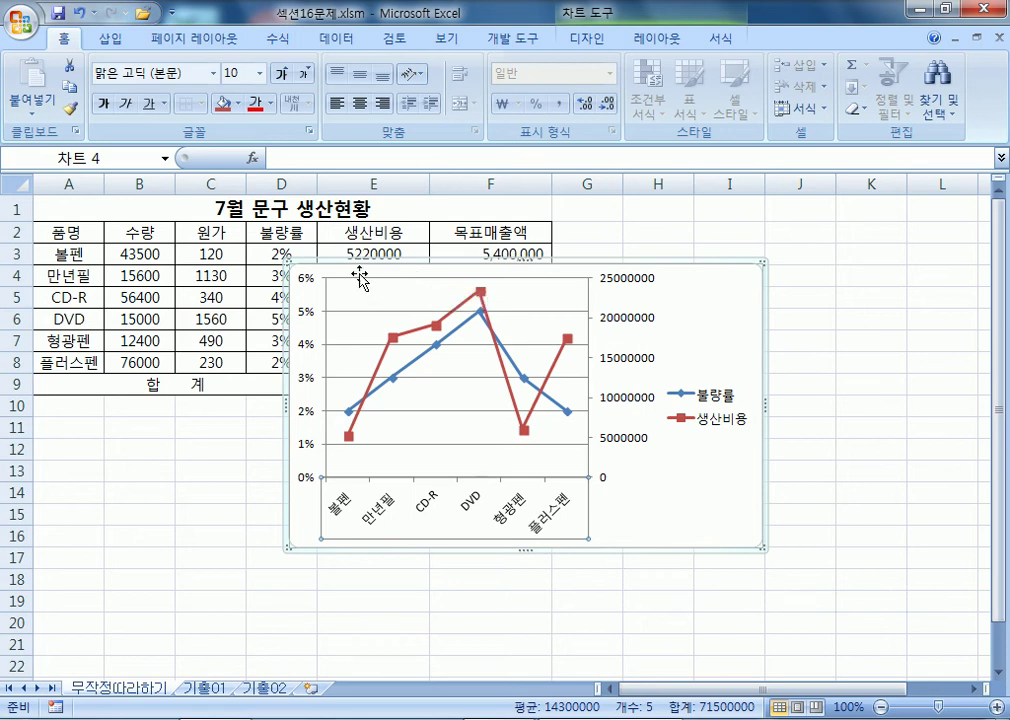
Add a vertical-text title (세로 제목) to the chart's primary vertical axis.
left_click(583, 17)
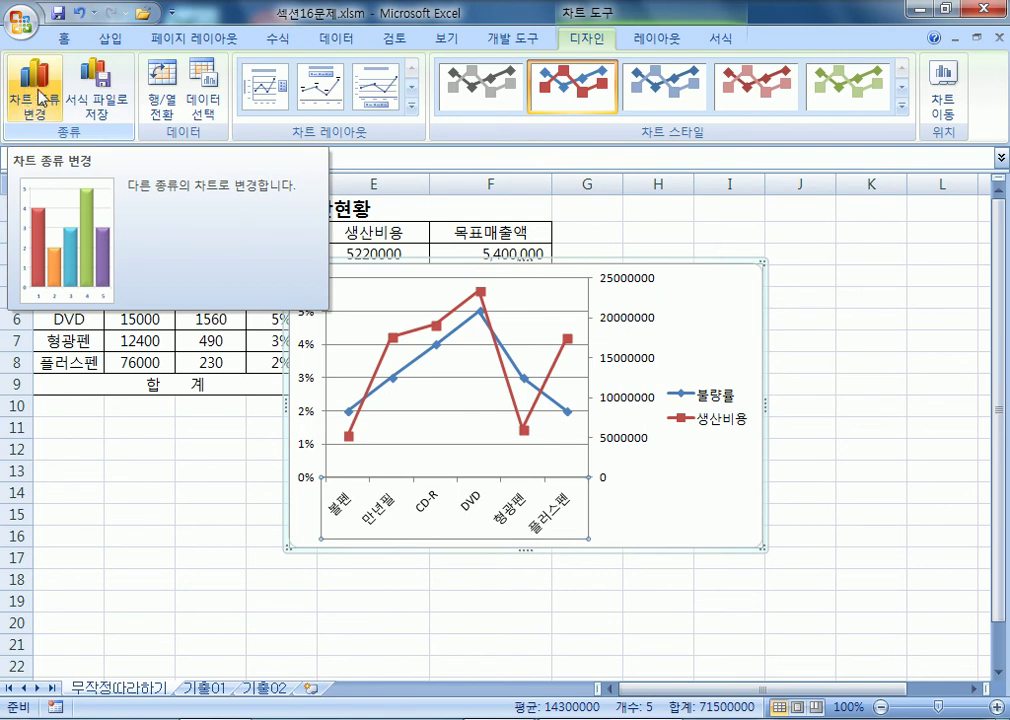
left_click(668, 40)
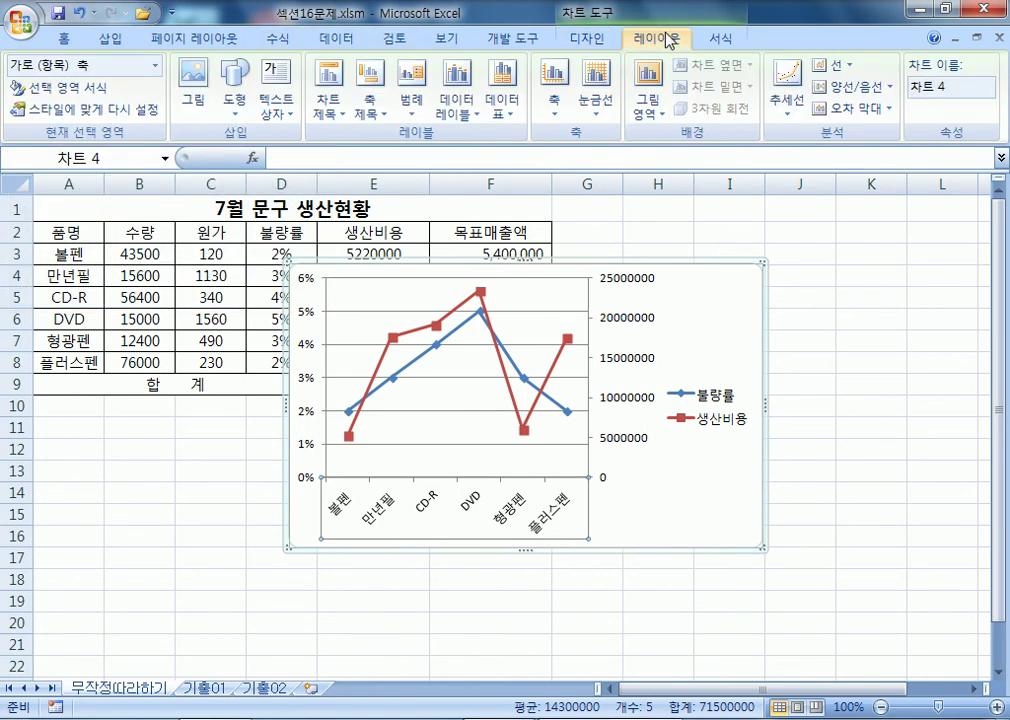
left_click(328, 108)
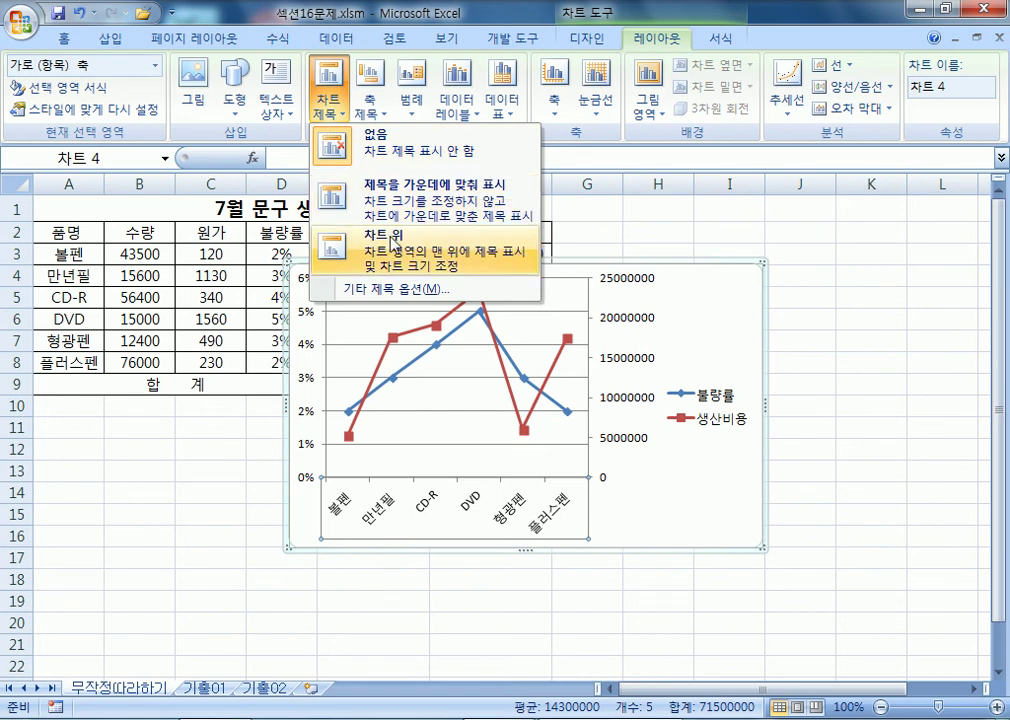
left_click(386, 108)
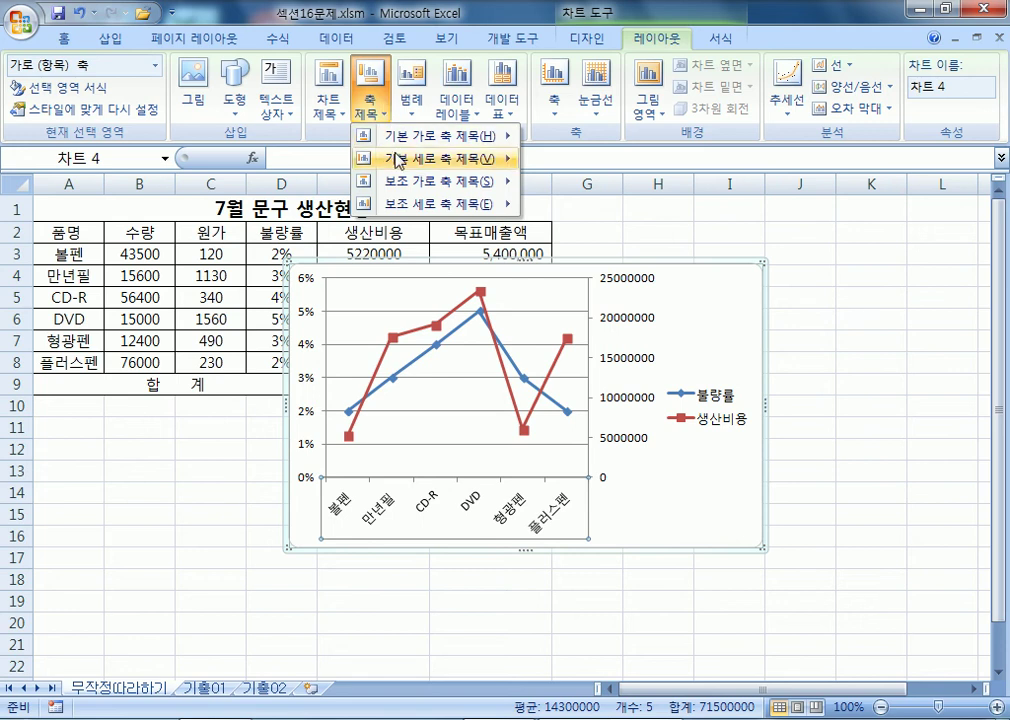
mouse_move(440, 160)
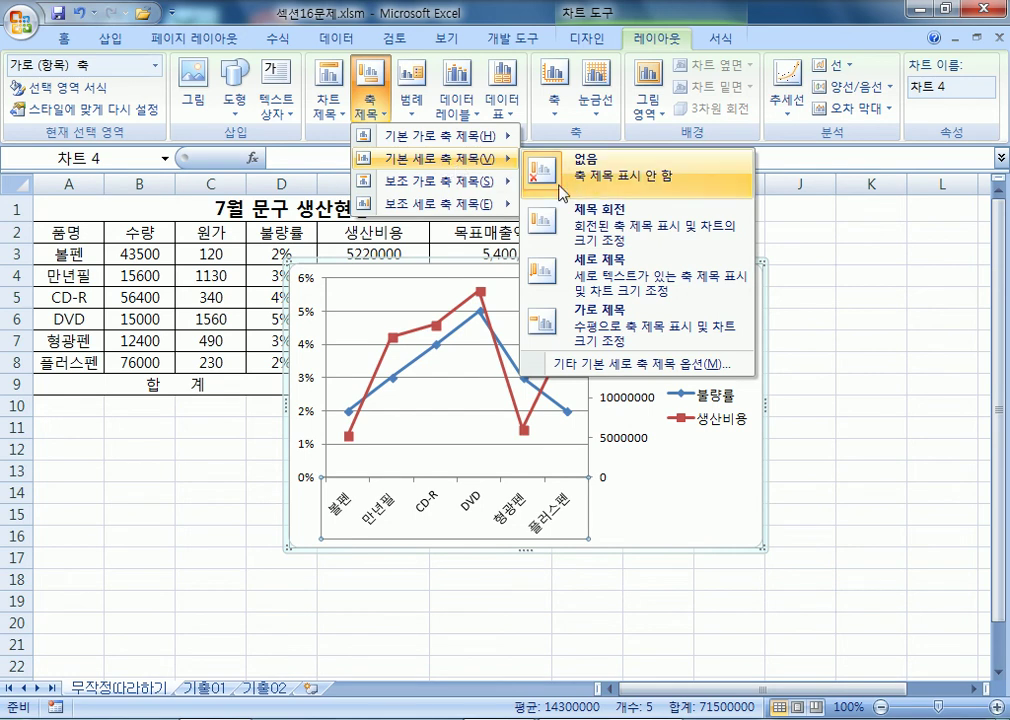
left_click(598, 283)
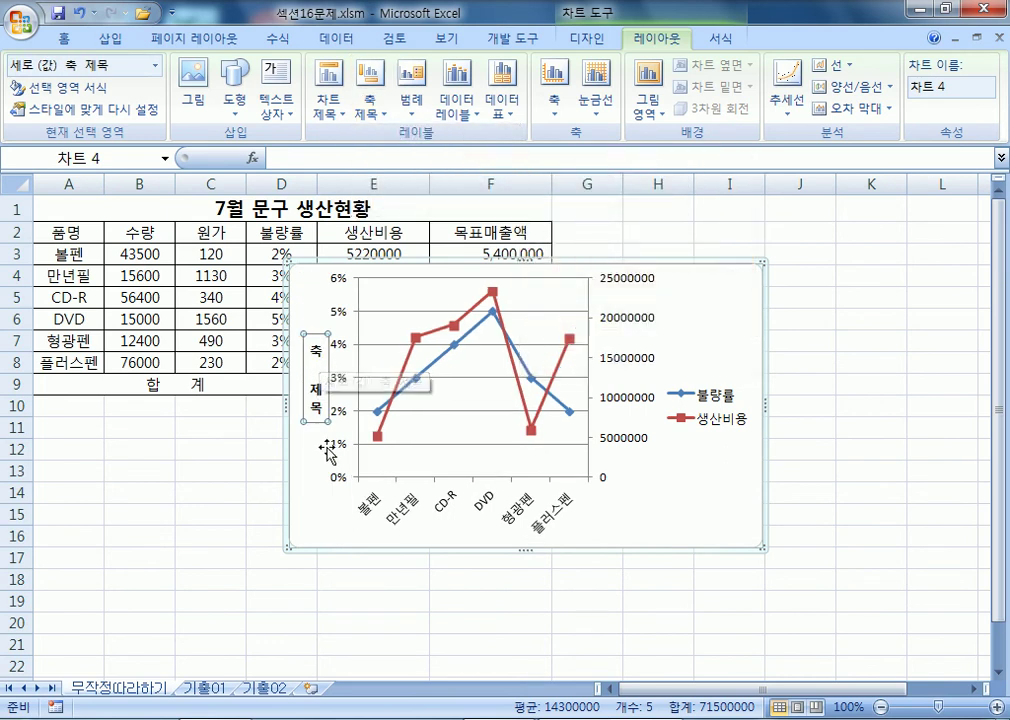
Add a vertical-text title (세로 제목) reading 생산비용 to the chart's secondary vertical axis.
left_click(370, 118)
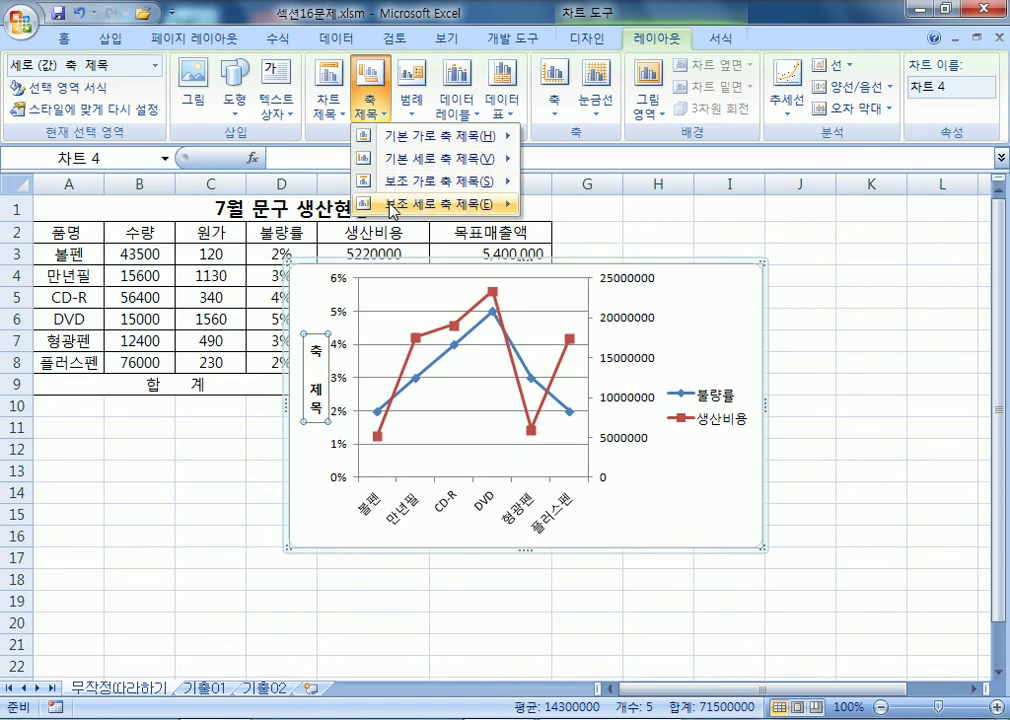
mouse_move(488, 208)
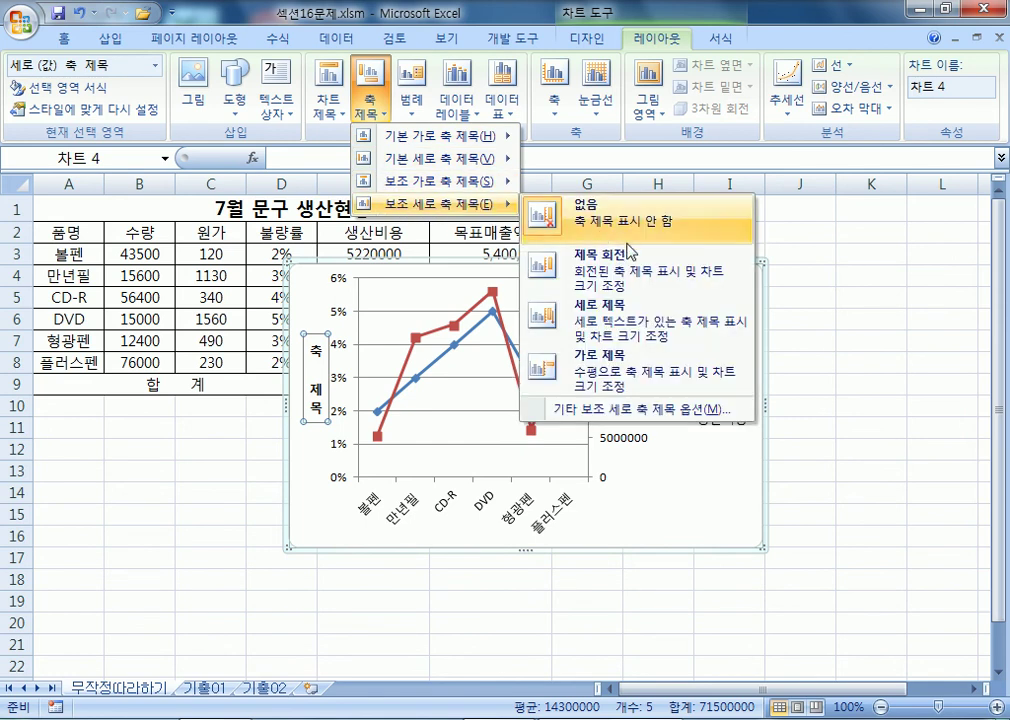
left_click(604, 320)
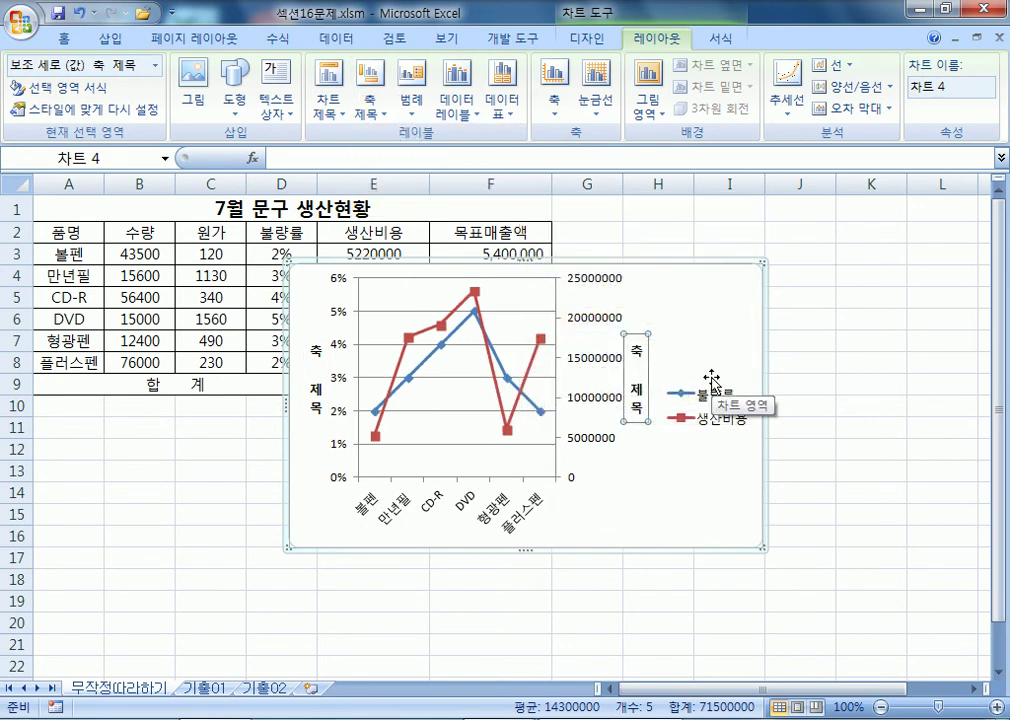
type("생사ㄴ비용")
key("Delete")
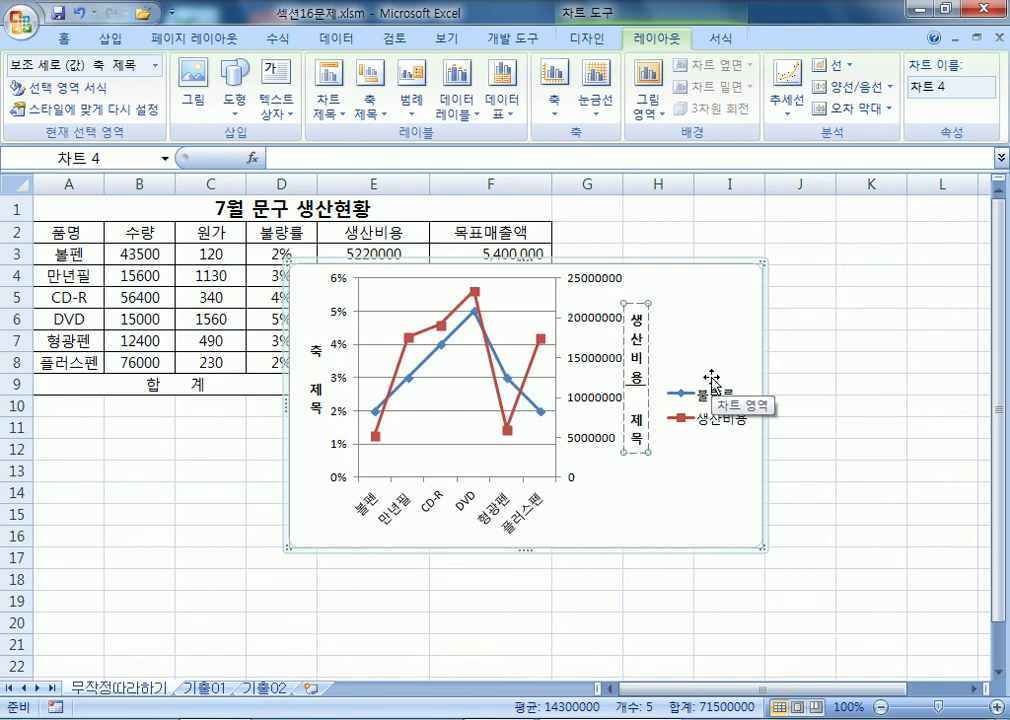
key("Delete")
key("Delete")
key("Delete")
Replace the placeholder text of the primary vertical axis title with 불량률.
left_click(311, 372)
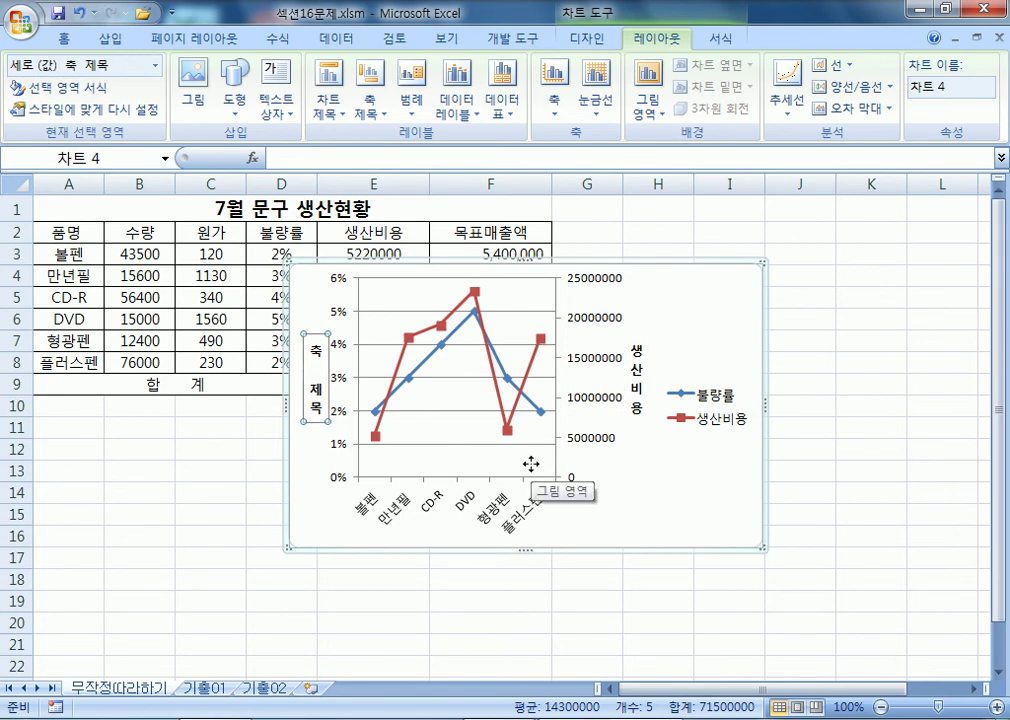
type("불ㄹ")
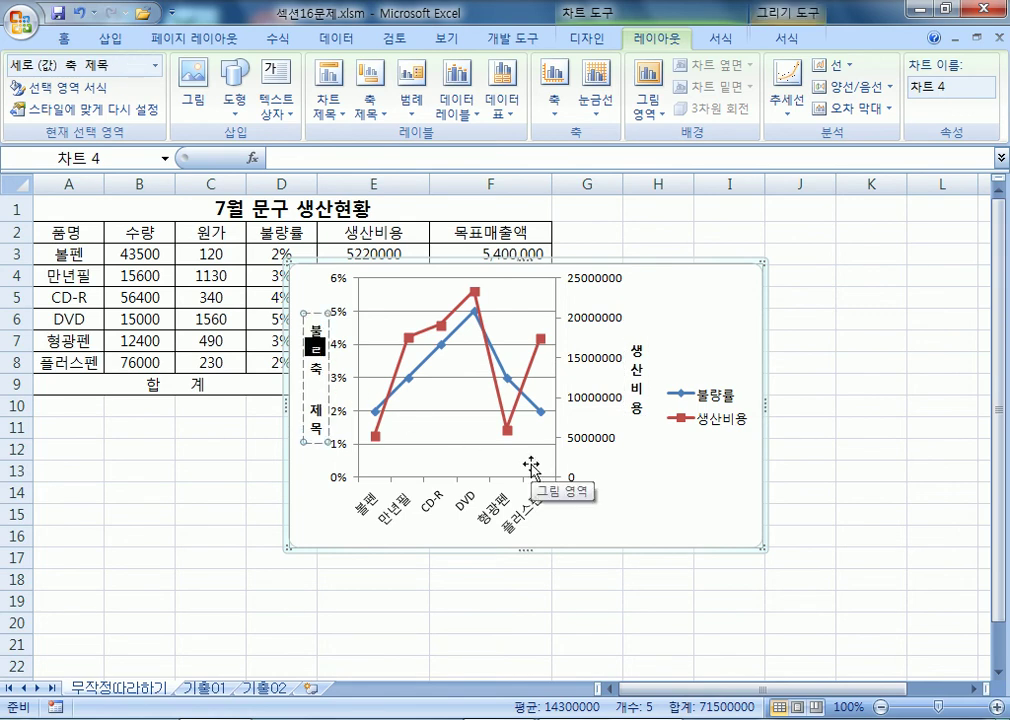
type("량률")
key("Delete")
key("Delete")
key("Delete")
key("Delete")
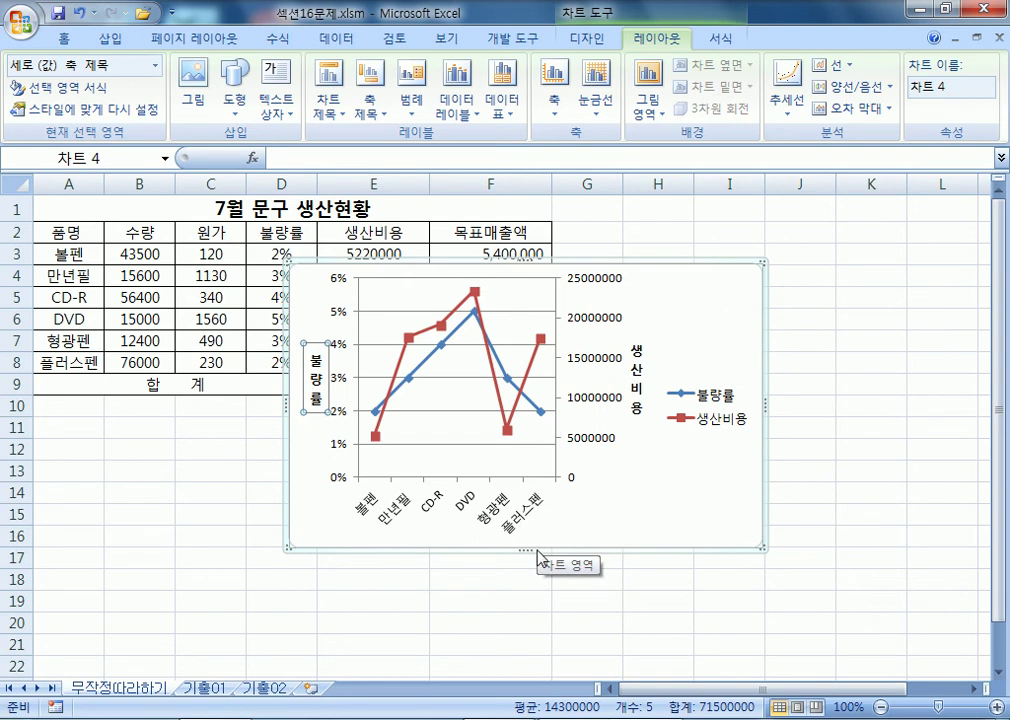
left_click(364, 118)
mouse_move(388, 181)
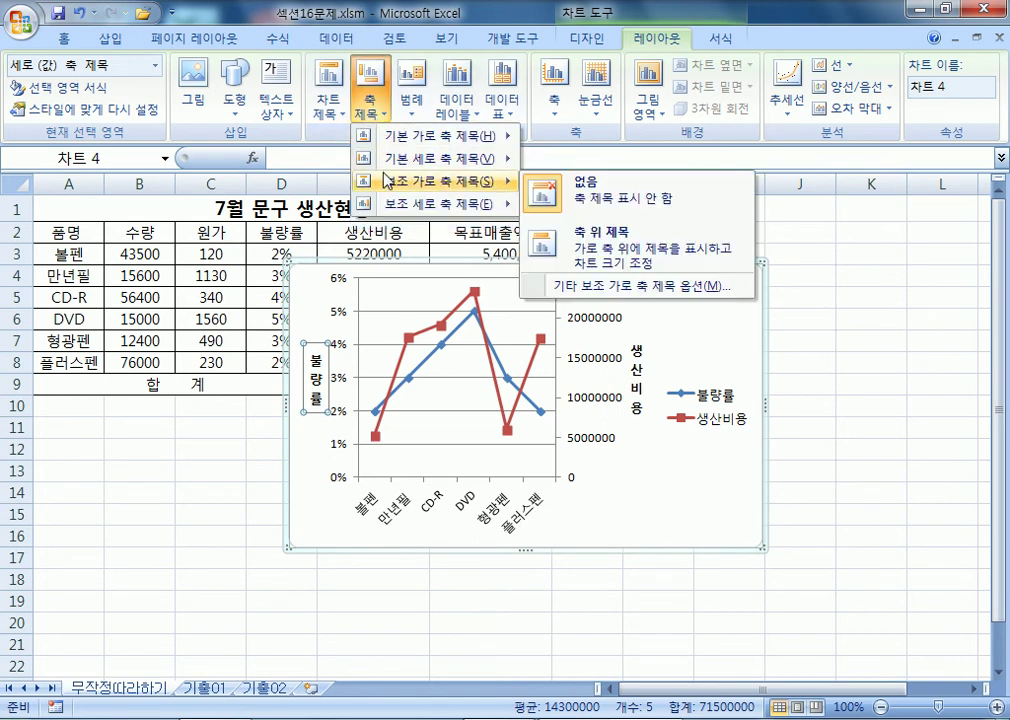
mouse_move(385, 159)
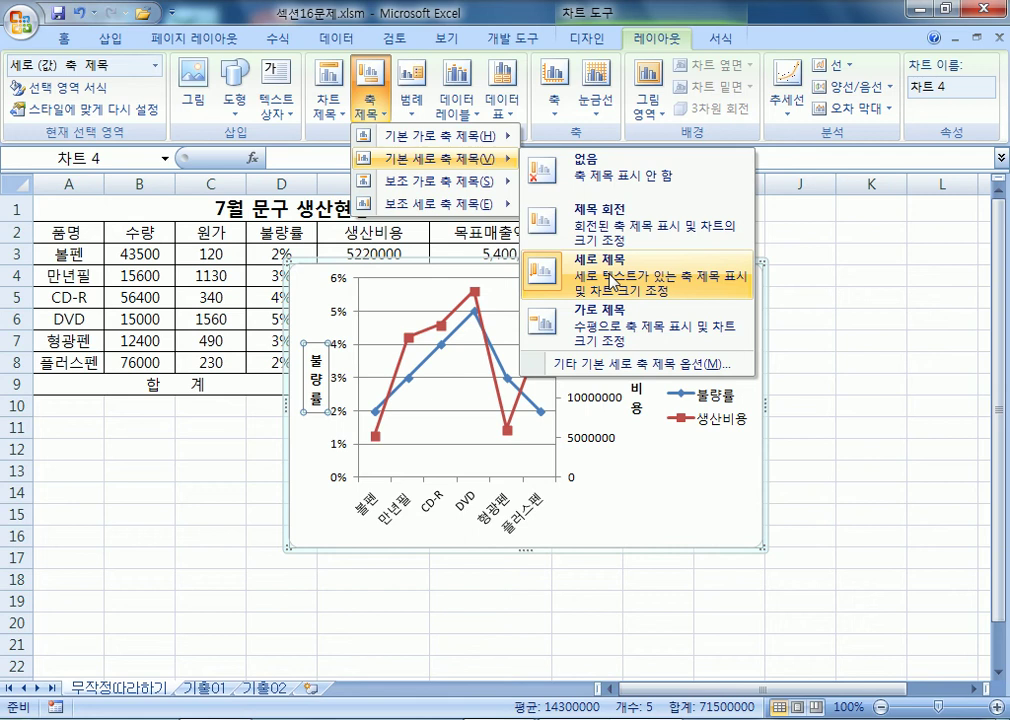
left_click(223, 489)
Move the chart below the data table so its upper-left corner lies near cell A13.
left_click_drag(277, 280, 293, 419)
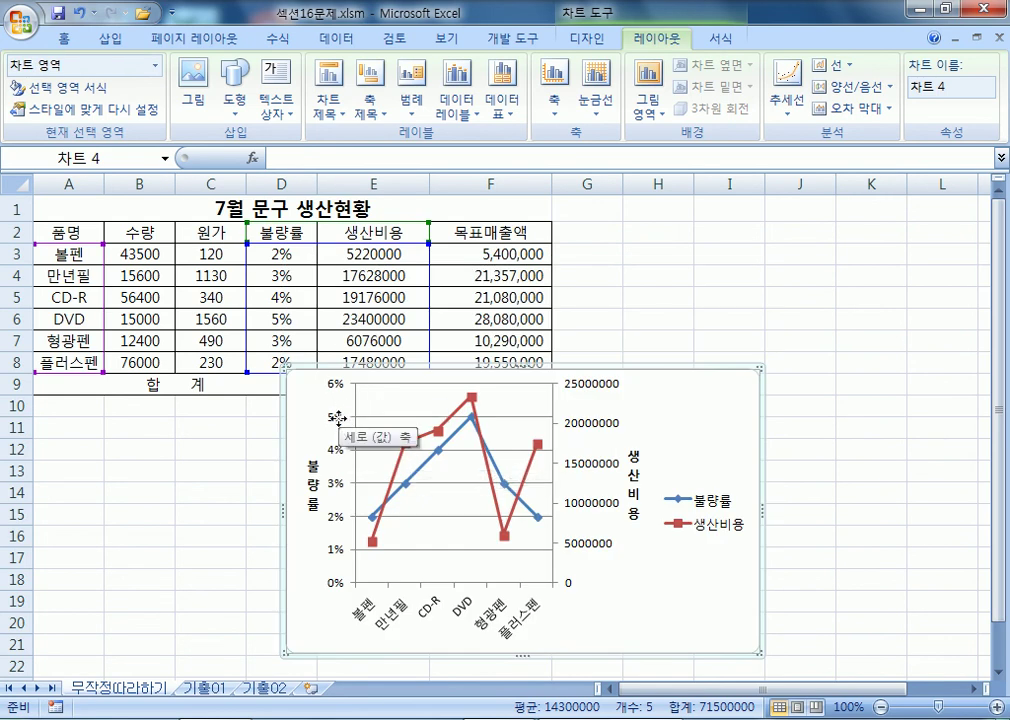
left_click(705, 500)
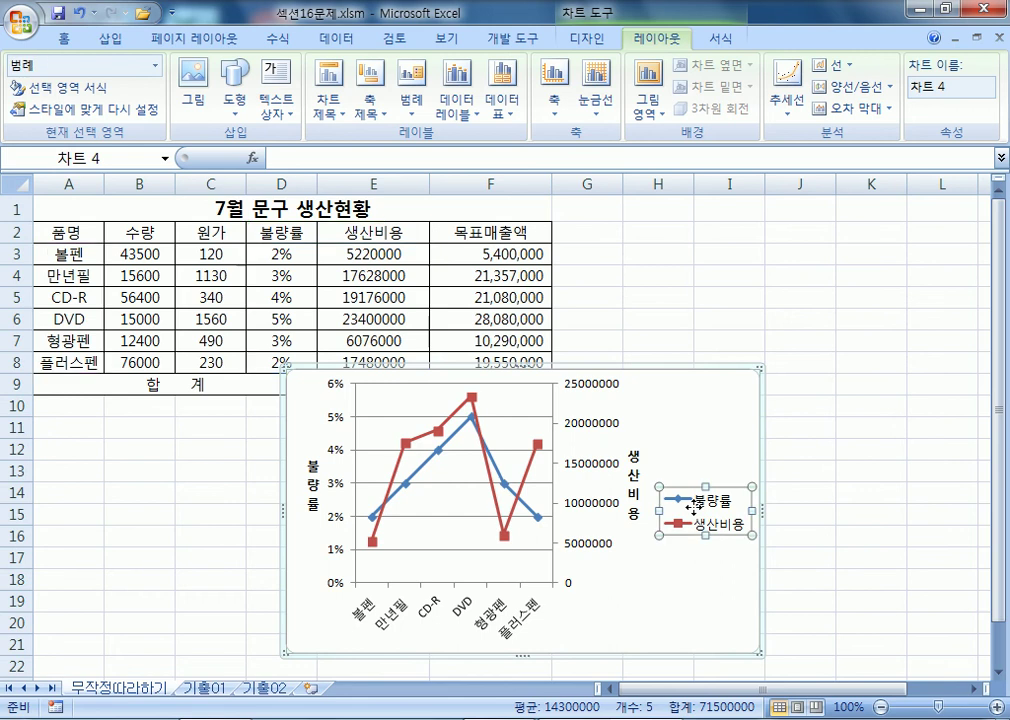
left_click(710, 409)
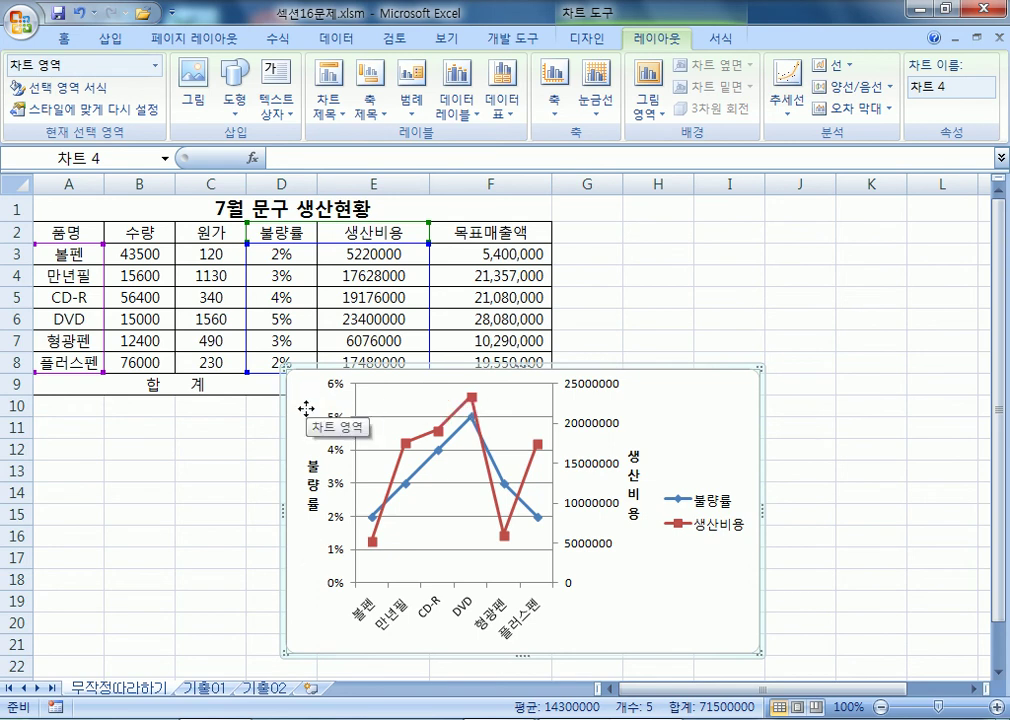
left_click_drag(306, 408, 133, 485)
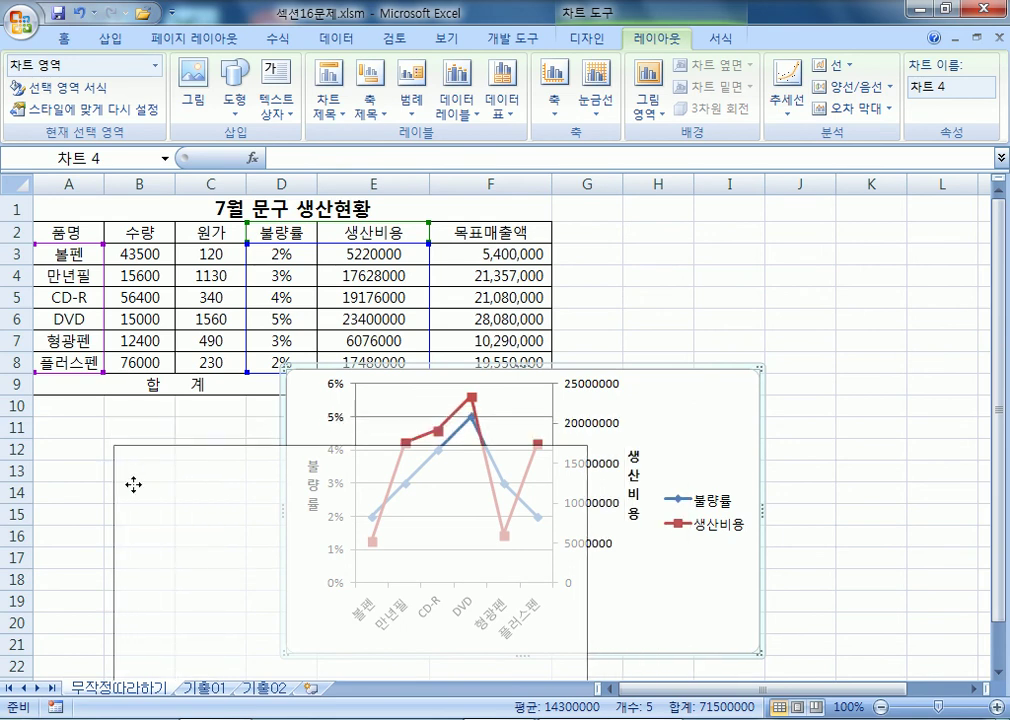
left_click_drag(133, 485, 69, 505)
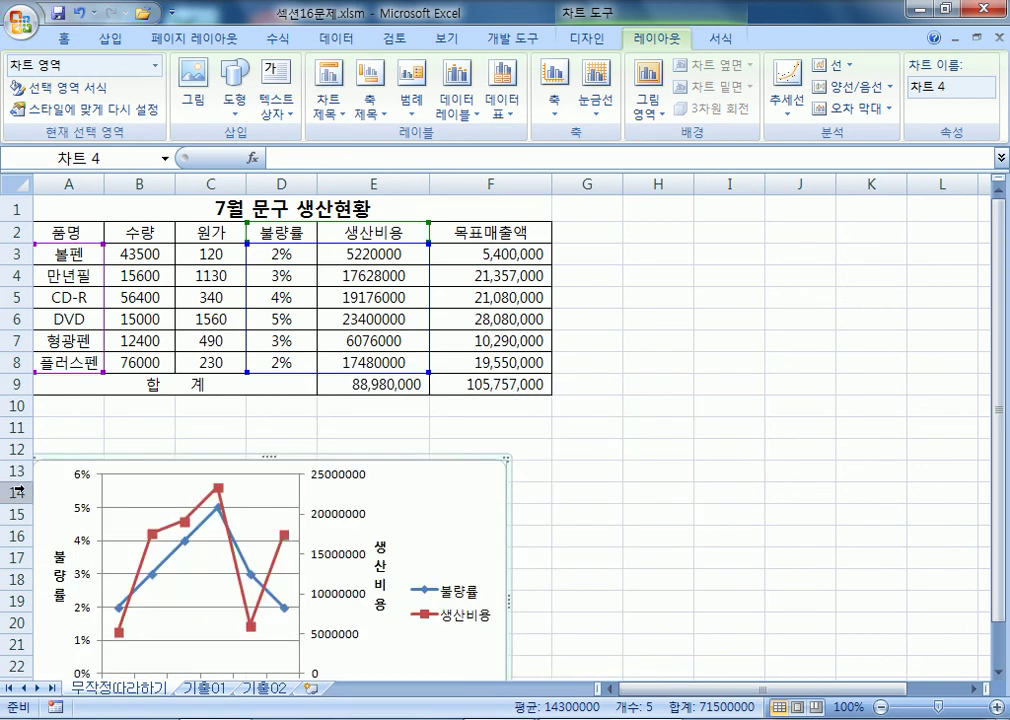
scroll(80, 480, "down", 2)
left_click_drag(75, 342, 8, 351)
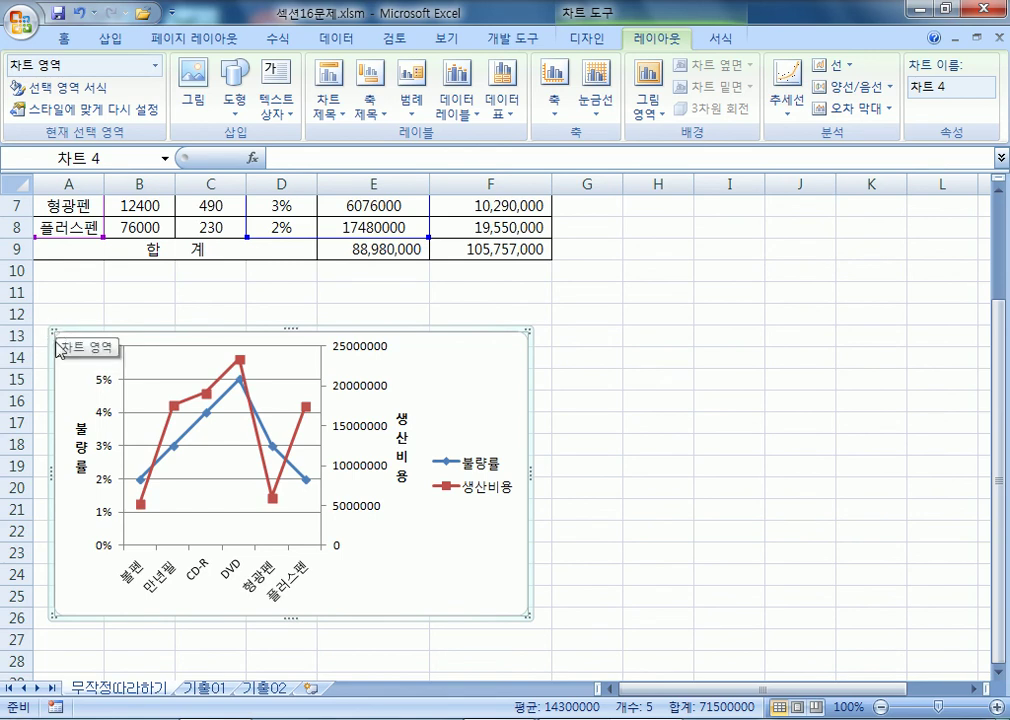
Resize the chart from two opposite corners so that it fills the range A13:F28.
left_click(68, 297)
left_click(59, 333)
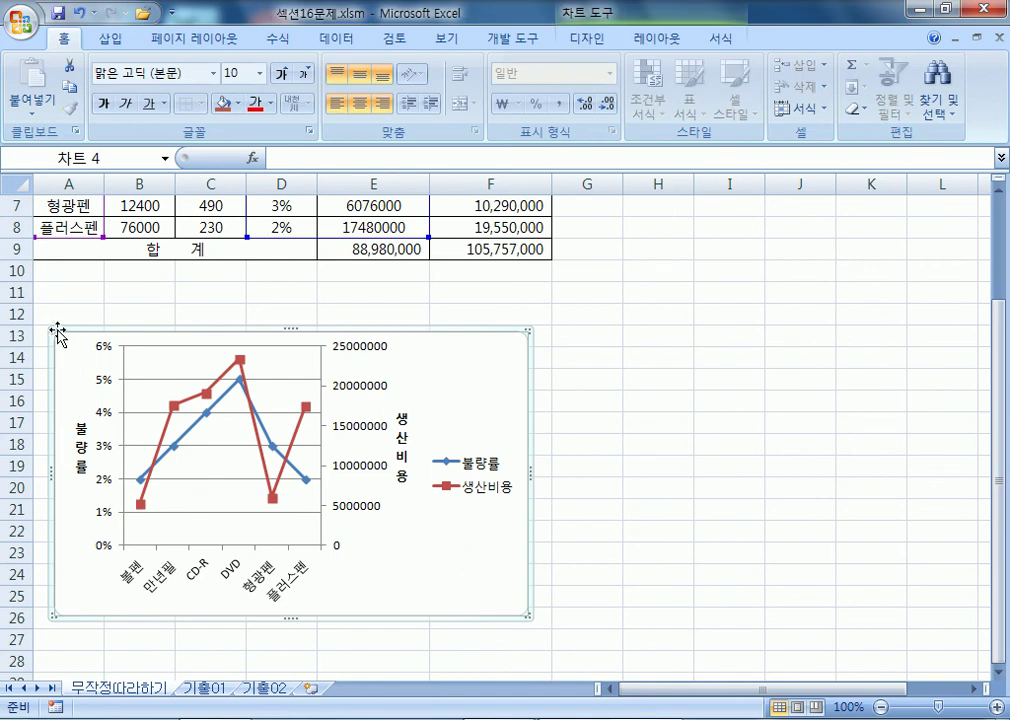
left_click_drag(50, 327, 33, 322)
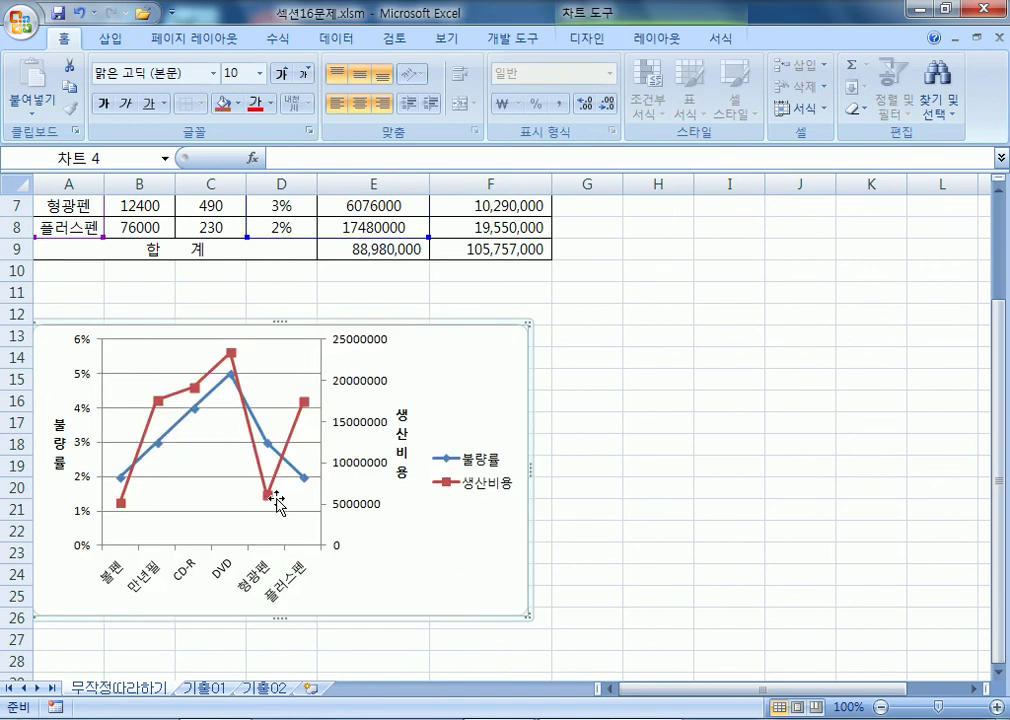
scroll(558, 378, "down", 4)
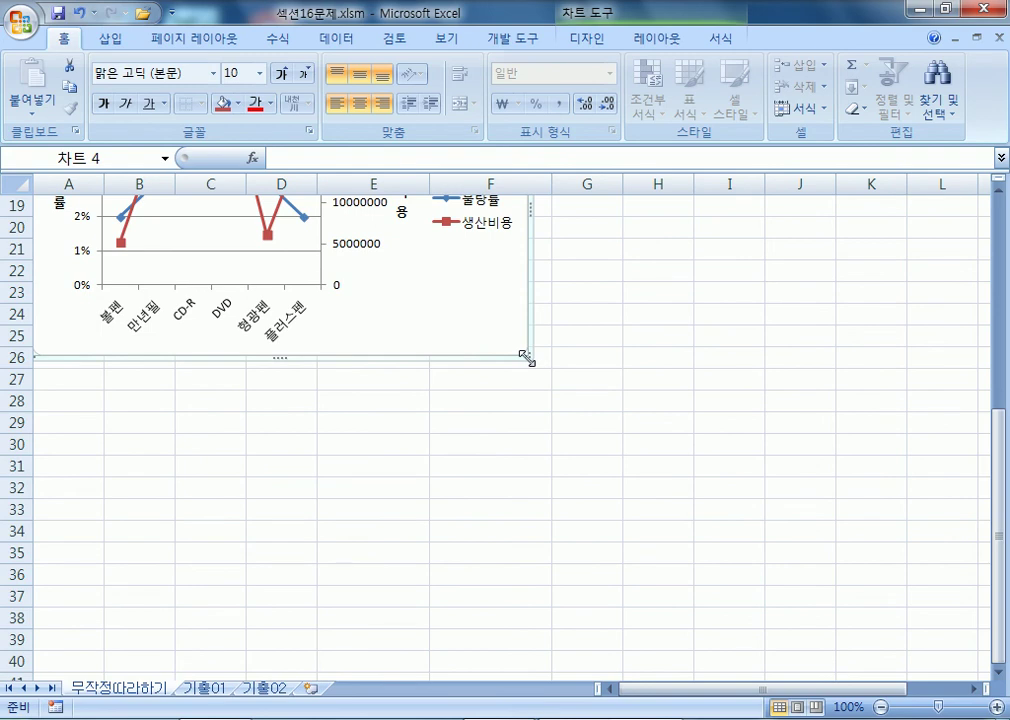
left_click_drag(527, 357, 553, 411)
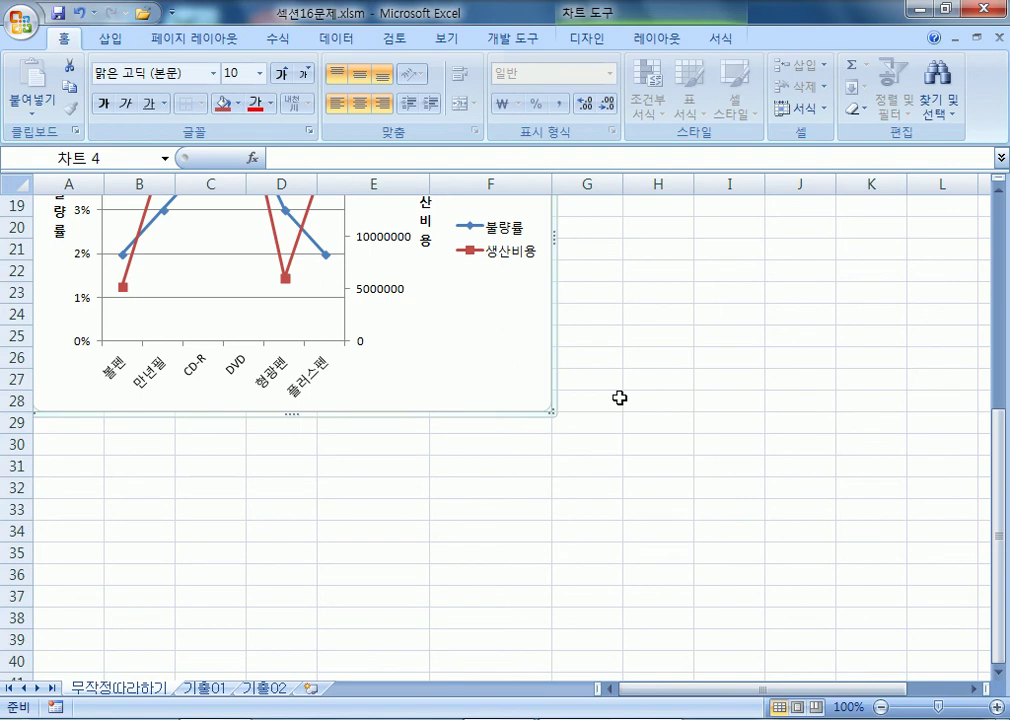
Add a chart title, trying the centred overlay placement and settling on the 차트 위 placement.
scroll(619, 398, "up", 3)
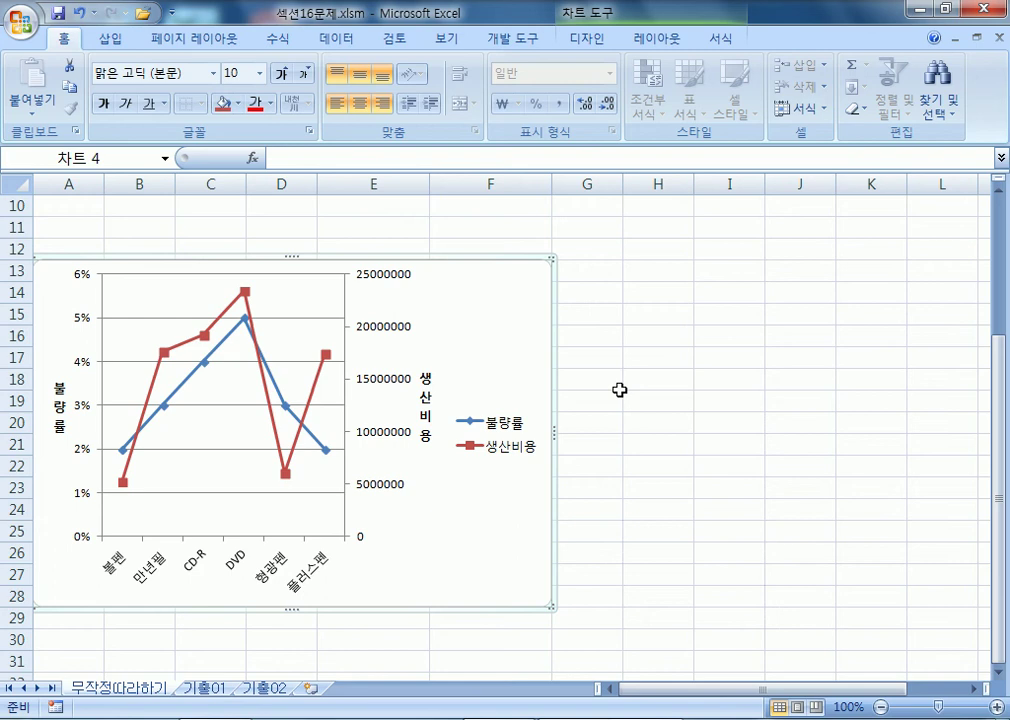
left_click(470, 318)
left_click(658, 42)
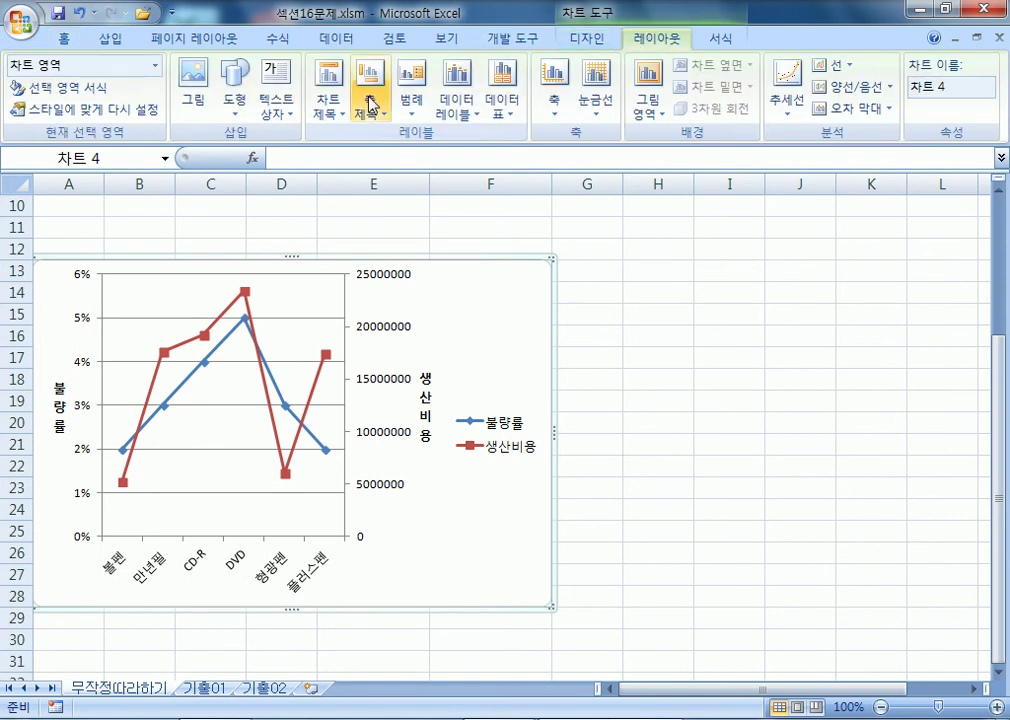
left_click(336, 121)
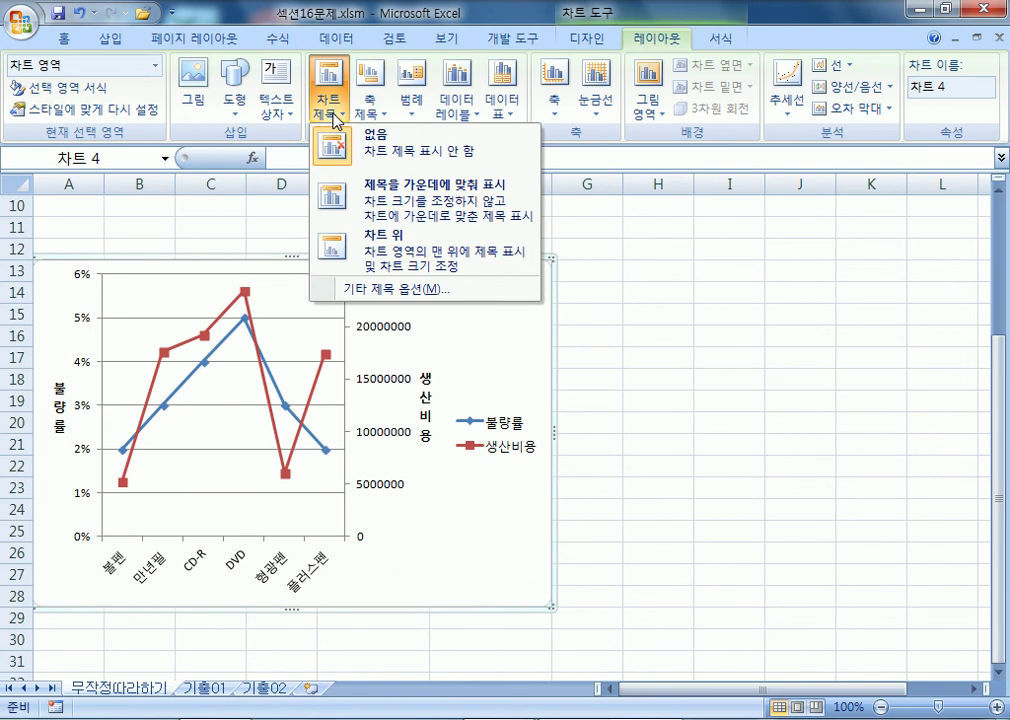
left_click(335, 195)
left_click(331, 104)
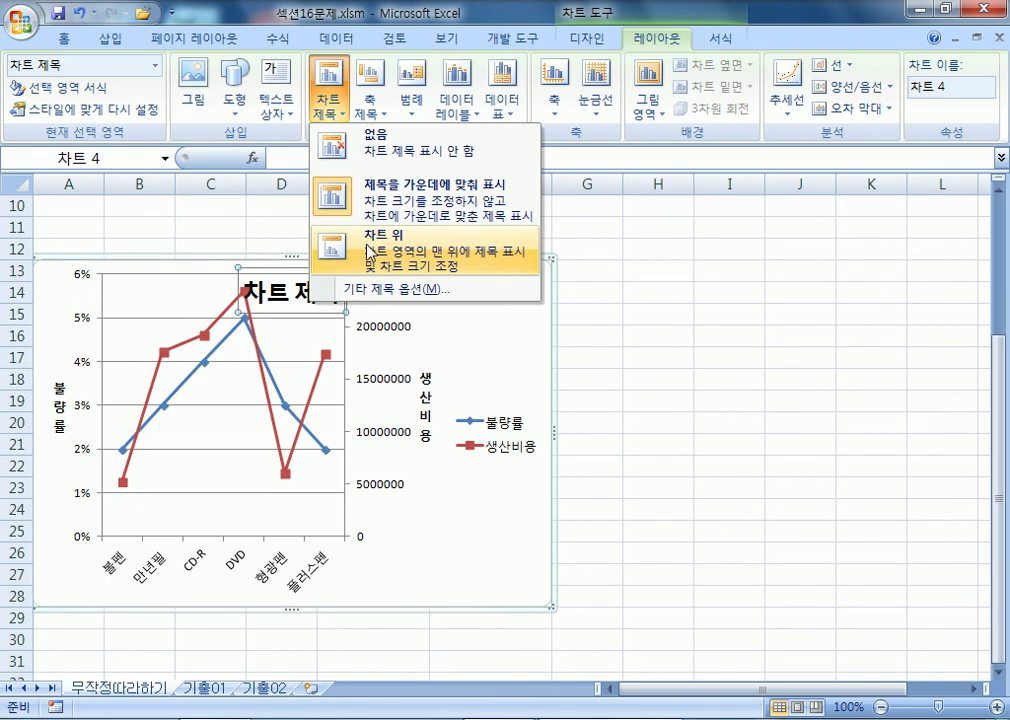
left_click(371, 248)
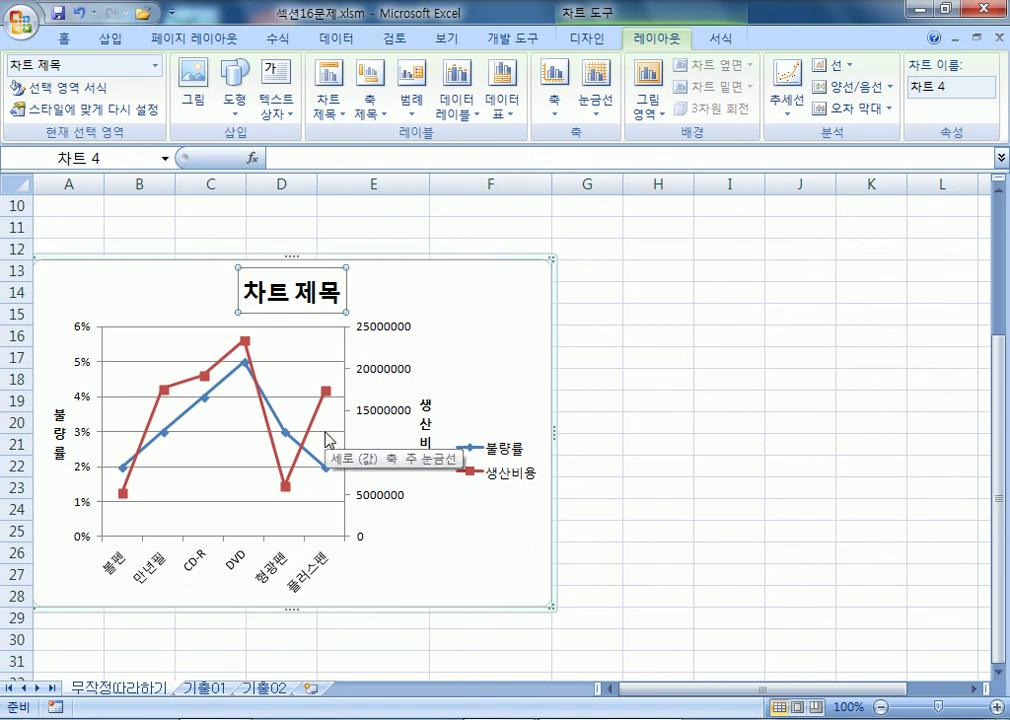
Remove the chart title and add it again with the 차트 위 placement.
left_click(329, 104)
left_click(338, 138)
left_click(329, 100)
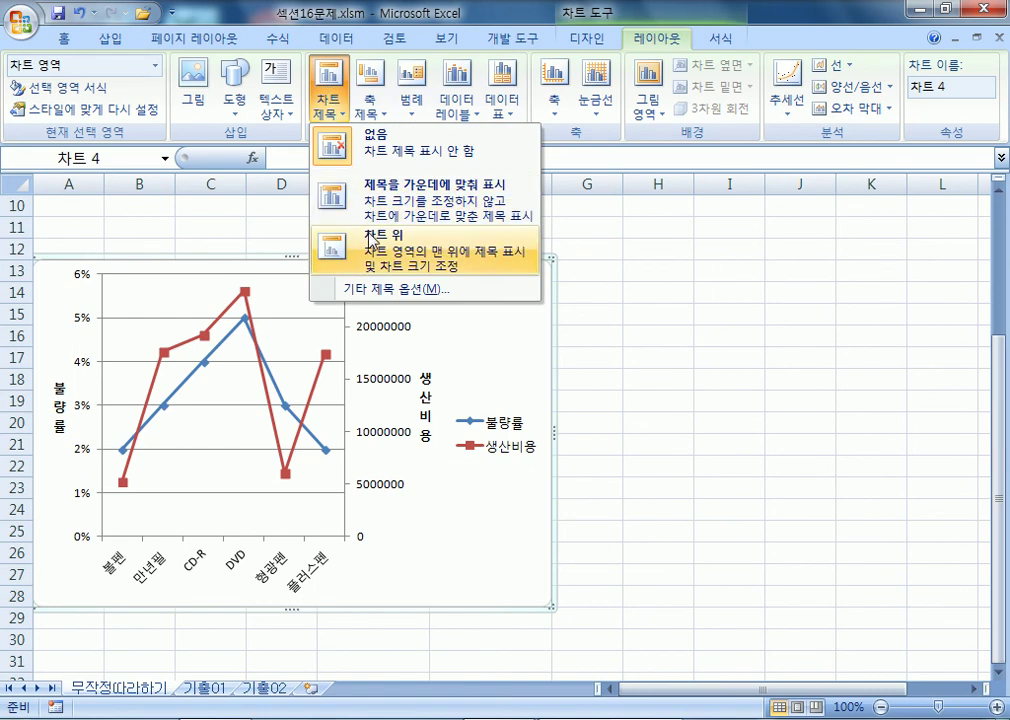
left_click(371, 257)
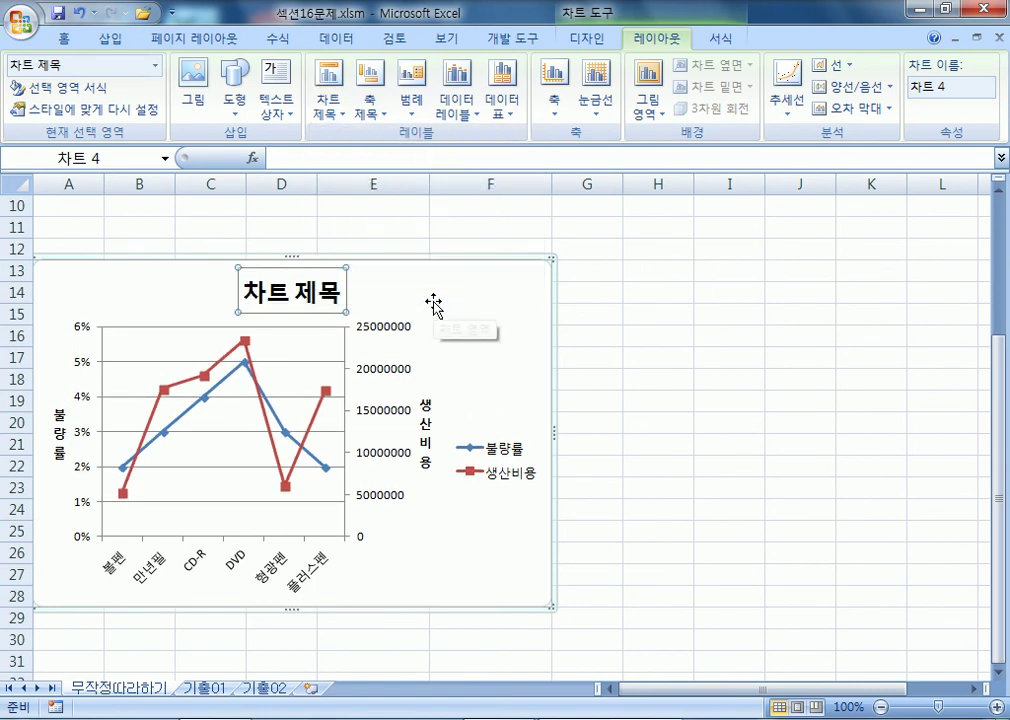
Replace the chart title's placeholder text with 품목별 불량률 및 생산비용.
type("품ㅁ")
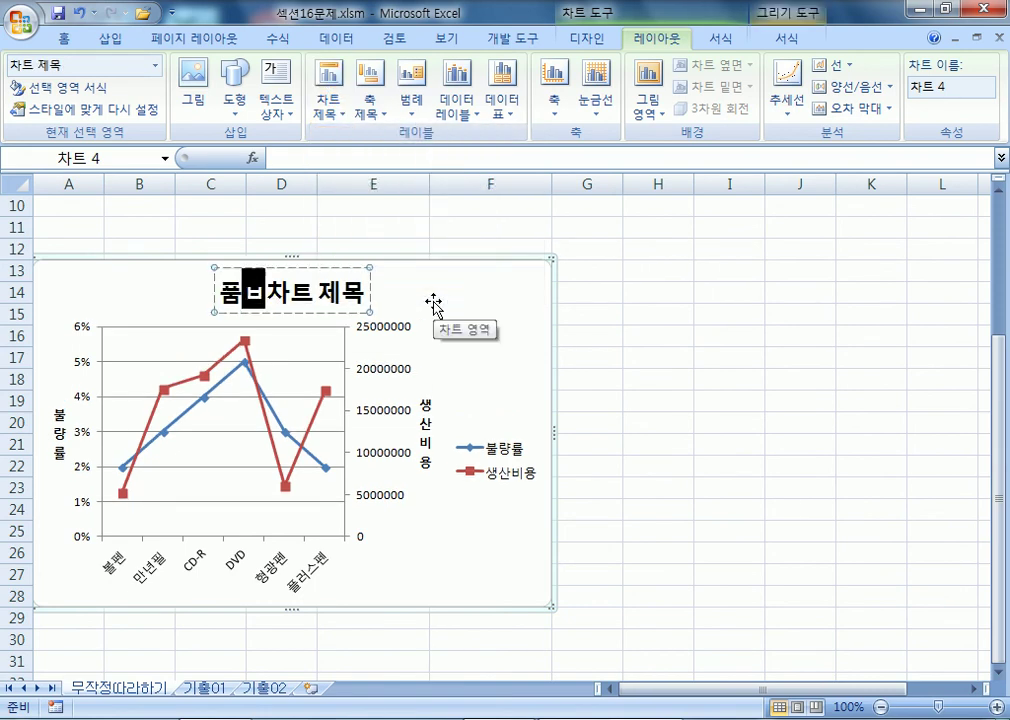
type("목별")
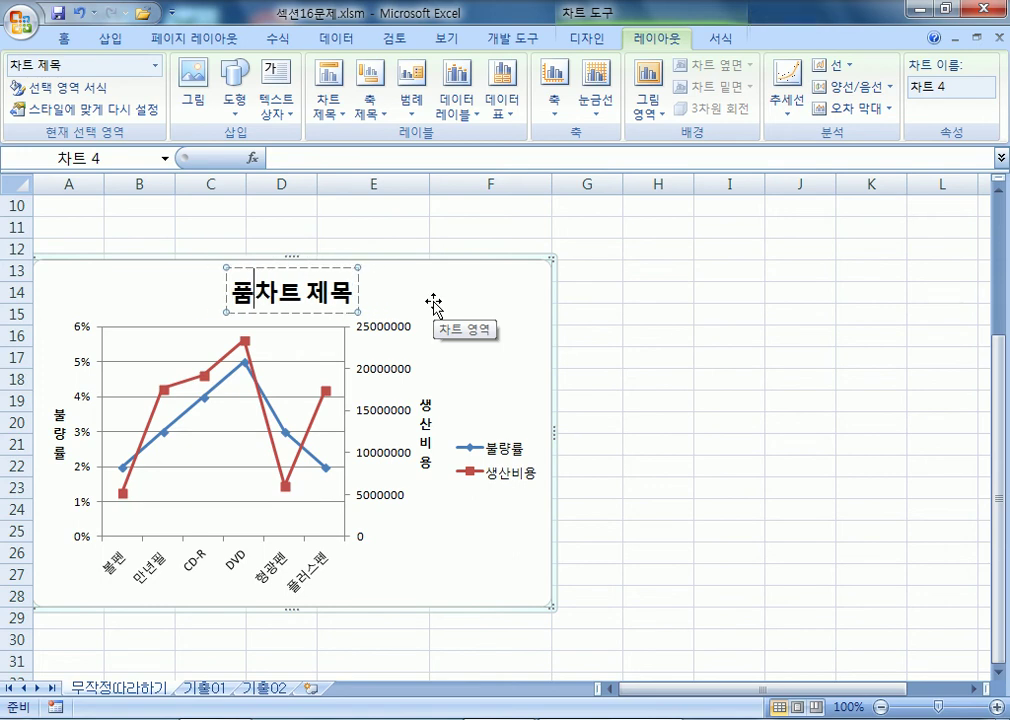
type(" 불량")
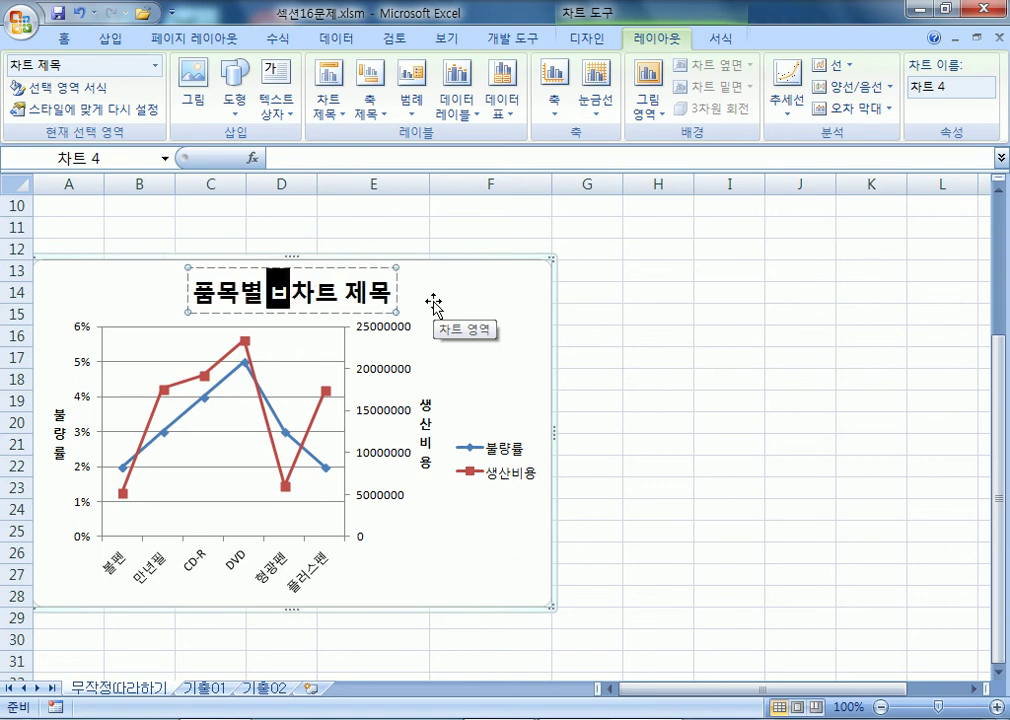
type("률 및 생")
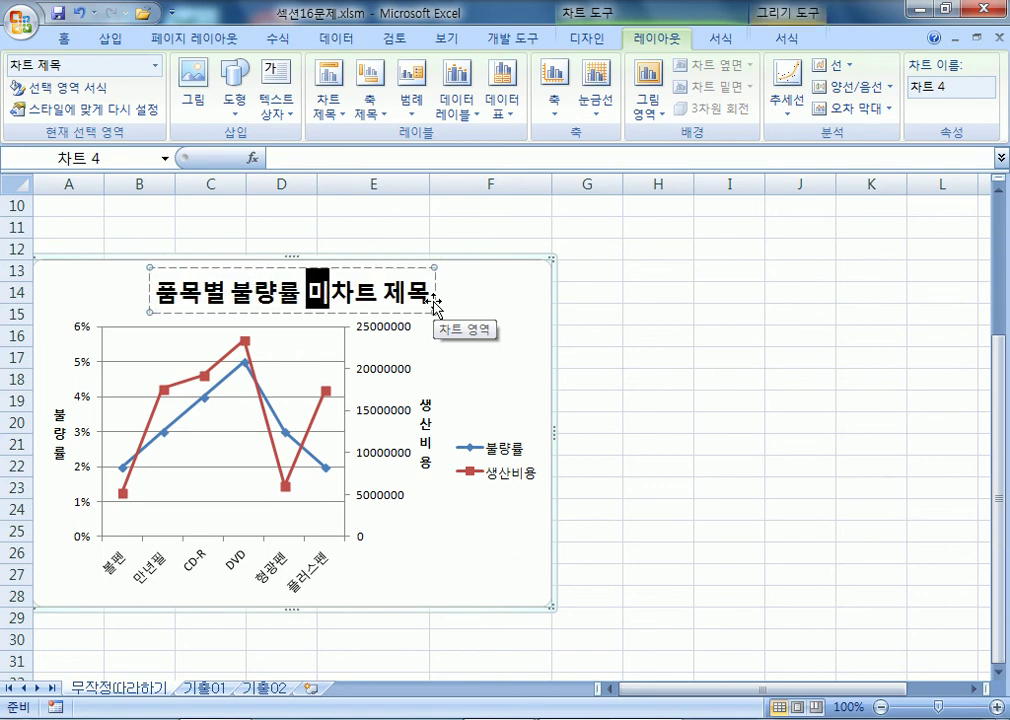
type("산비용")
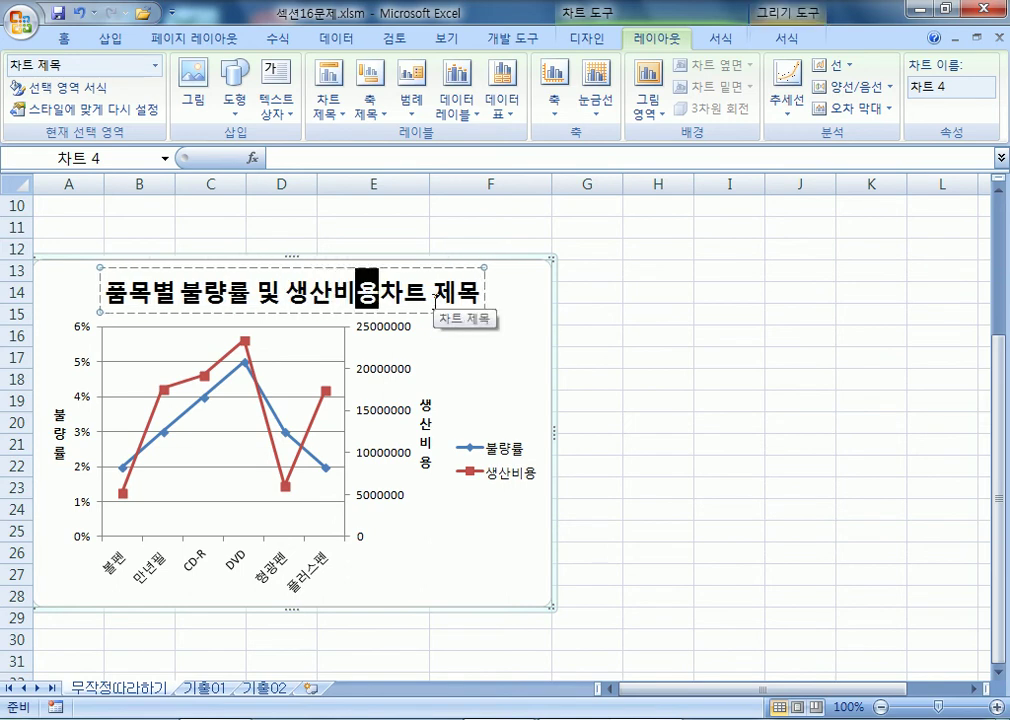
key("Delete")
key("Delete")
key("Delete")
key("Delete")
key("Delete")
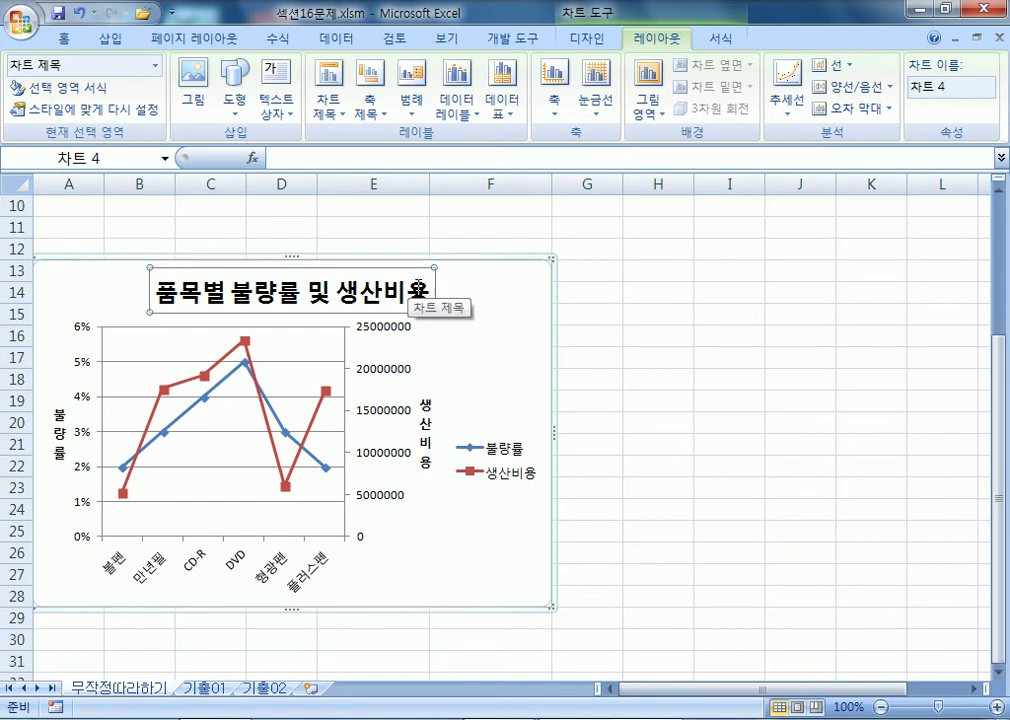
left_click(484, 304)
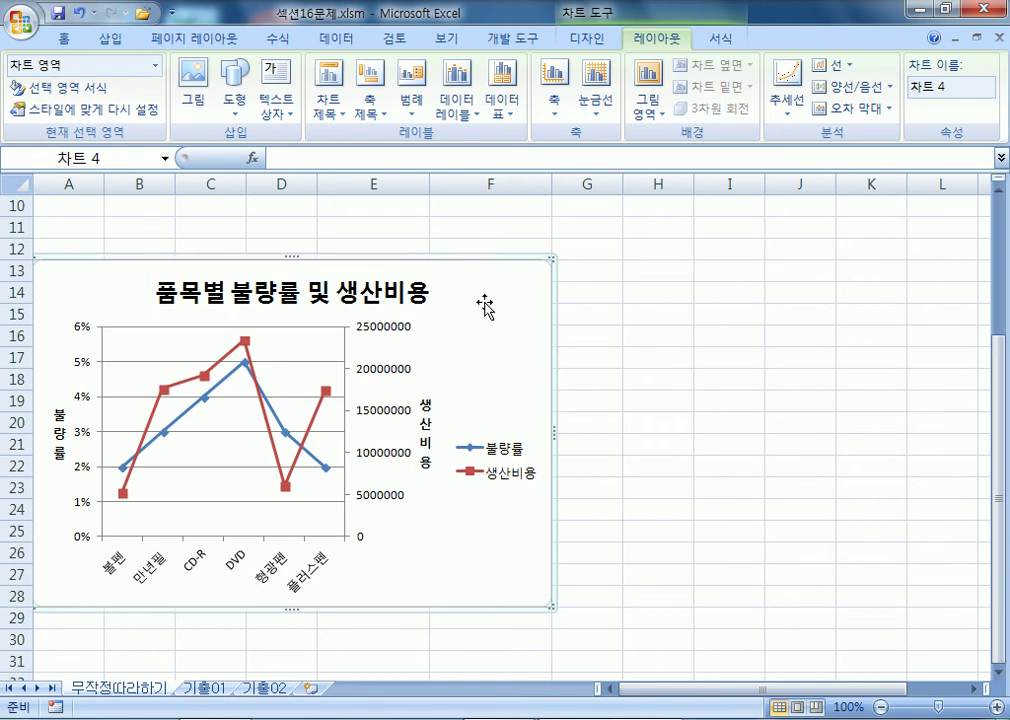
Set the chart title's font to 굴림 and its size to 14.
left_click(395, 290)
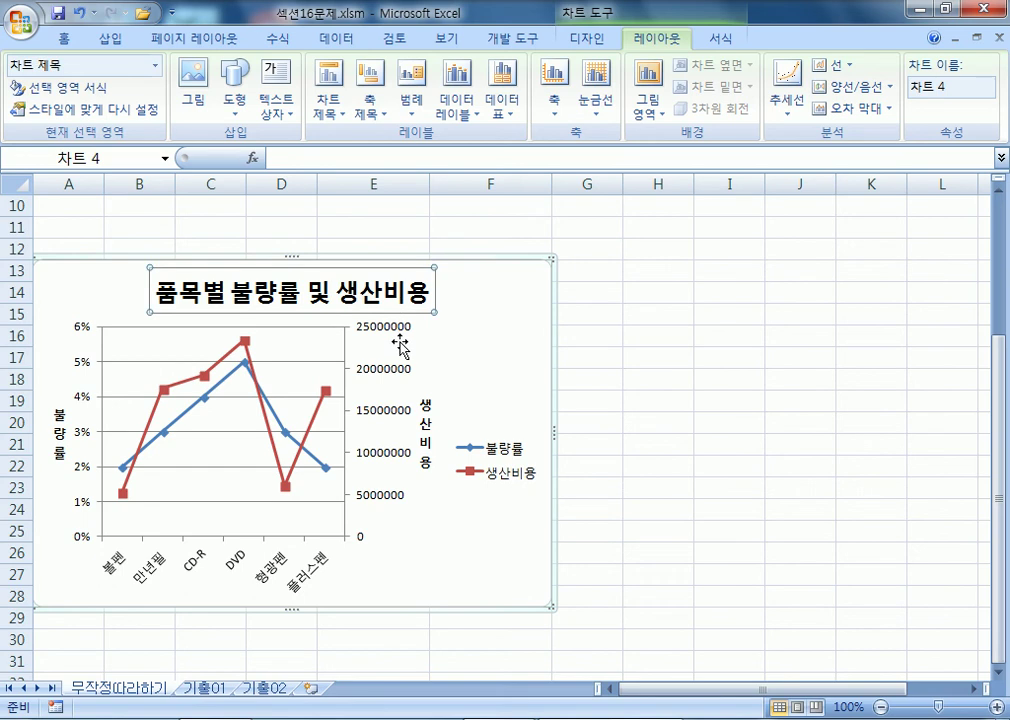
left_click(65, 42)
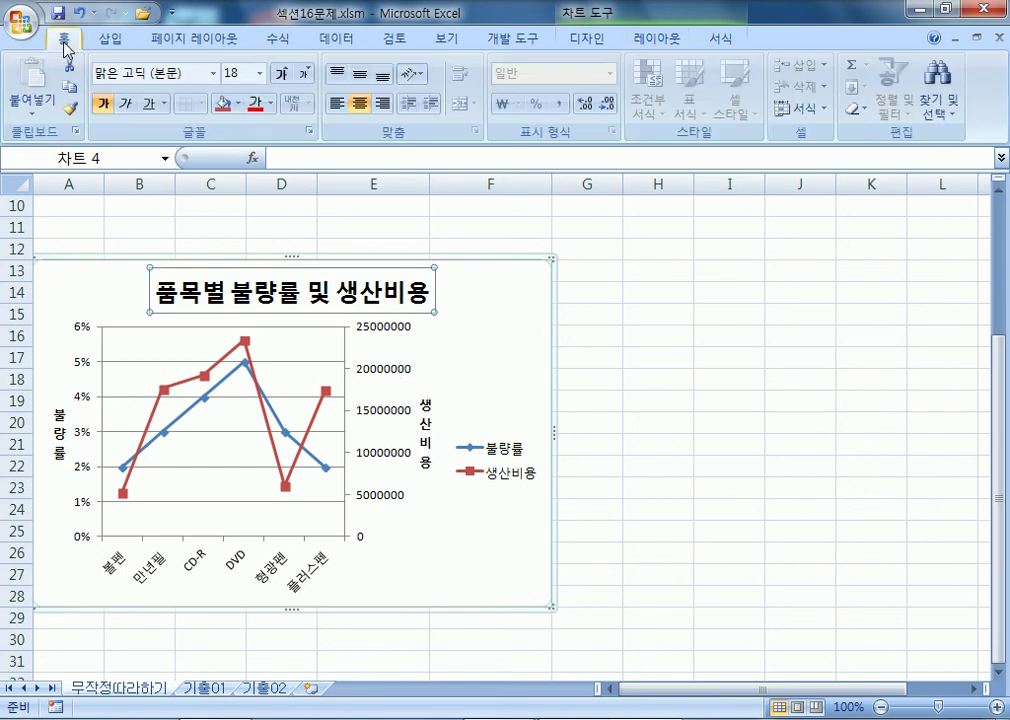
left_click(213, 73)
scroll(243, 350, "down", 10)
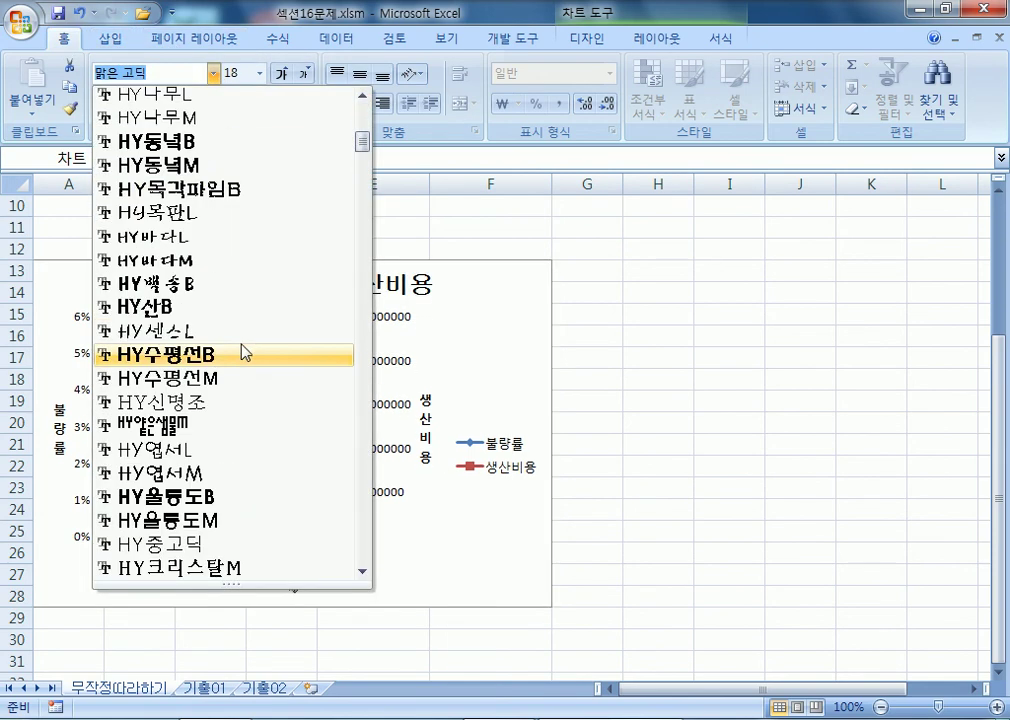
scroll(243, 352, "down", 15)
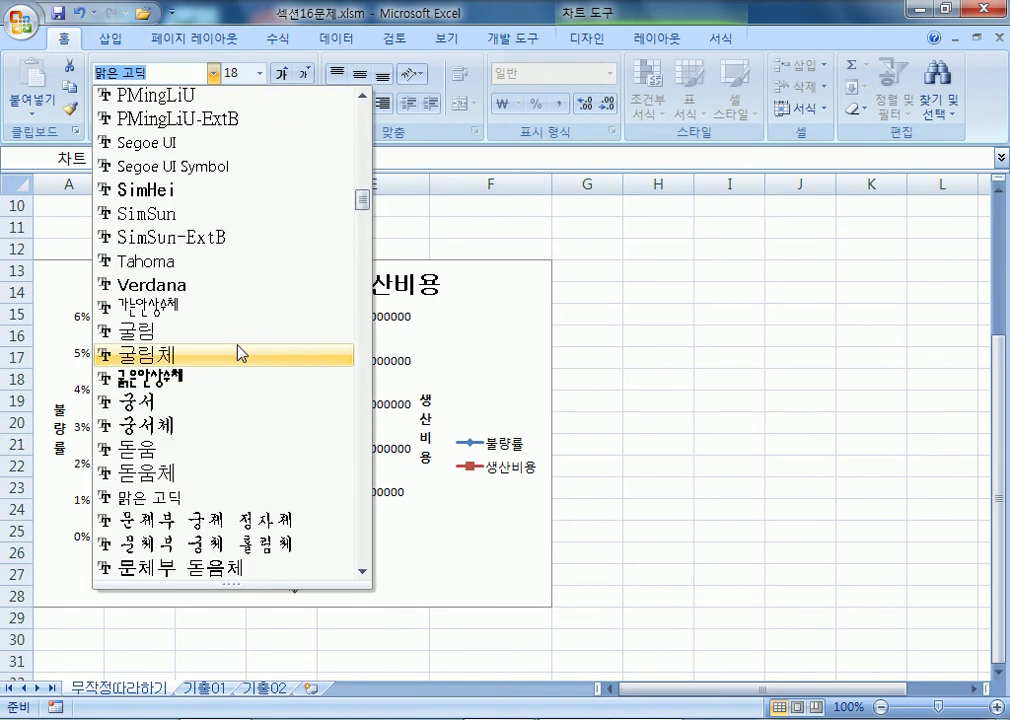
left_click(204, 333)
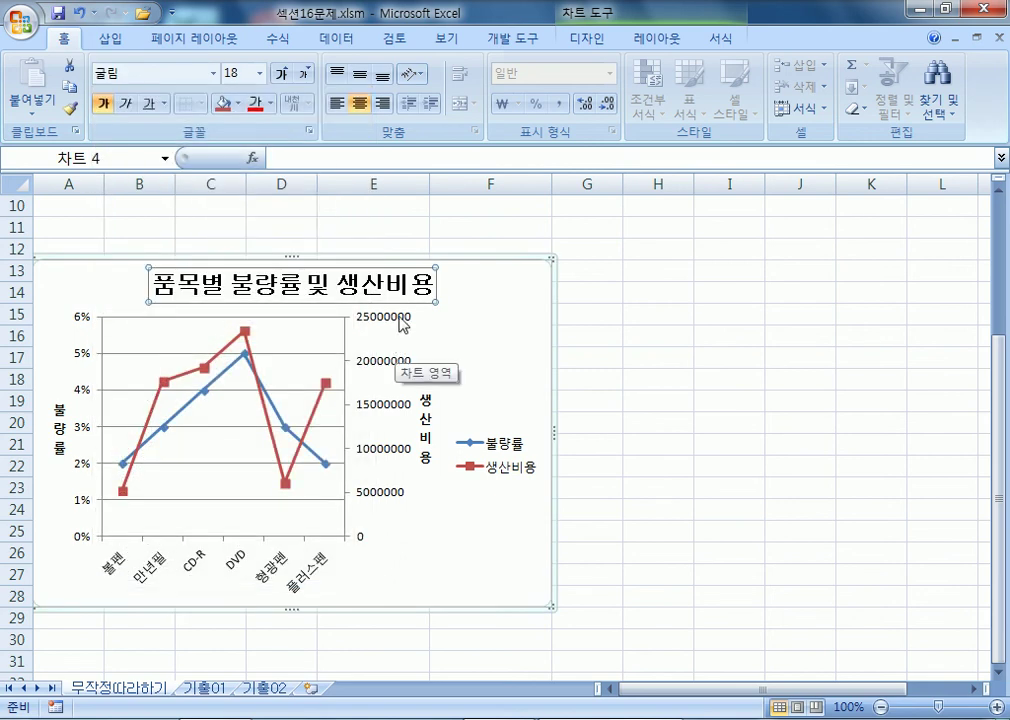
left_click(303, 74)
left_click(303, 74)
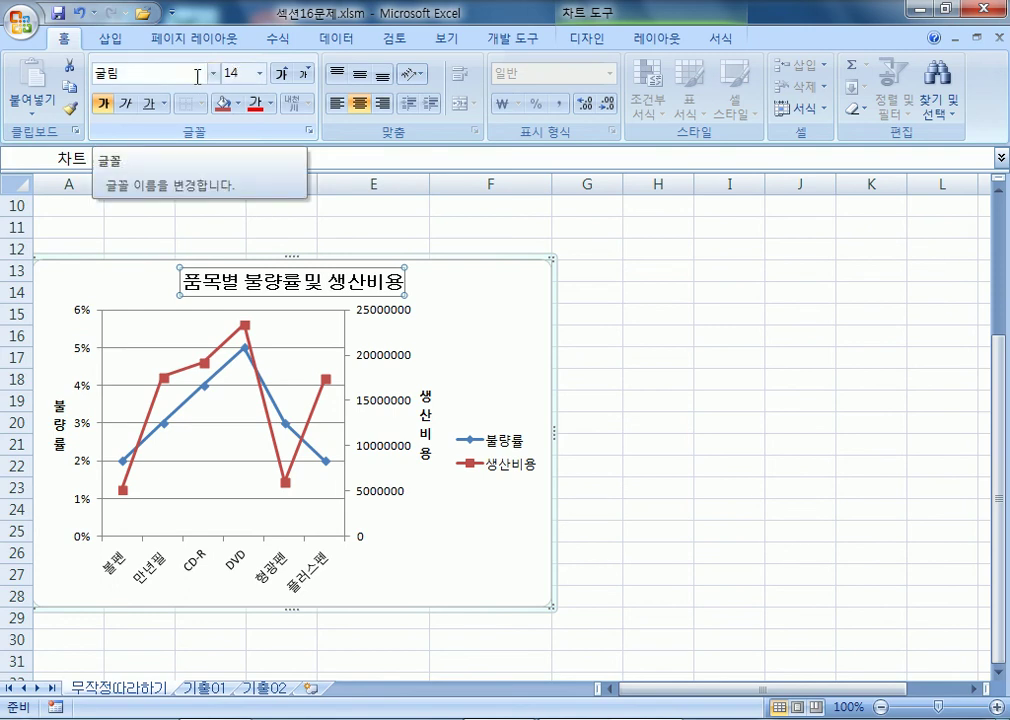
Try switching bold, italic and underline on and off for the chart title, ending with bold only.
left_click(105, 105)
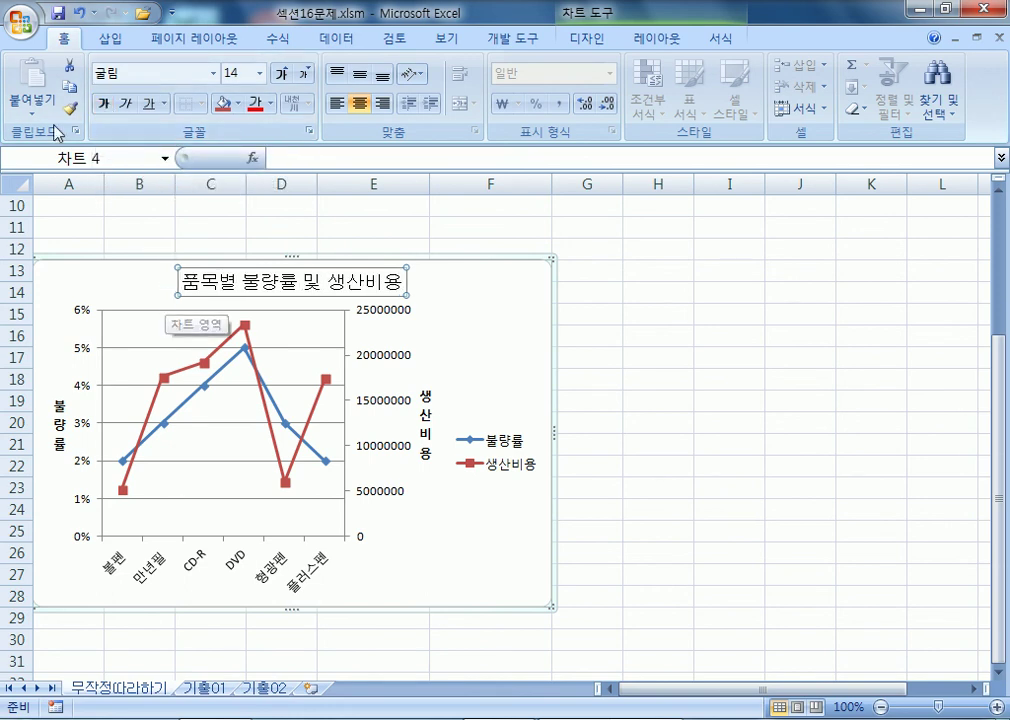
left_click(103, 104)
left_click(123, 104)
left_click(153, 104)
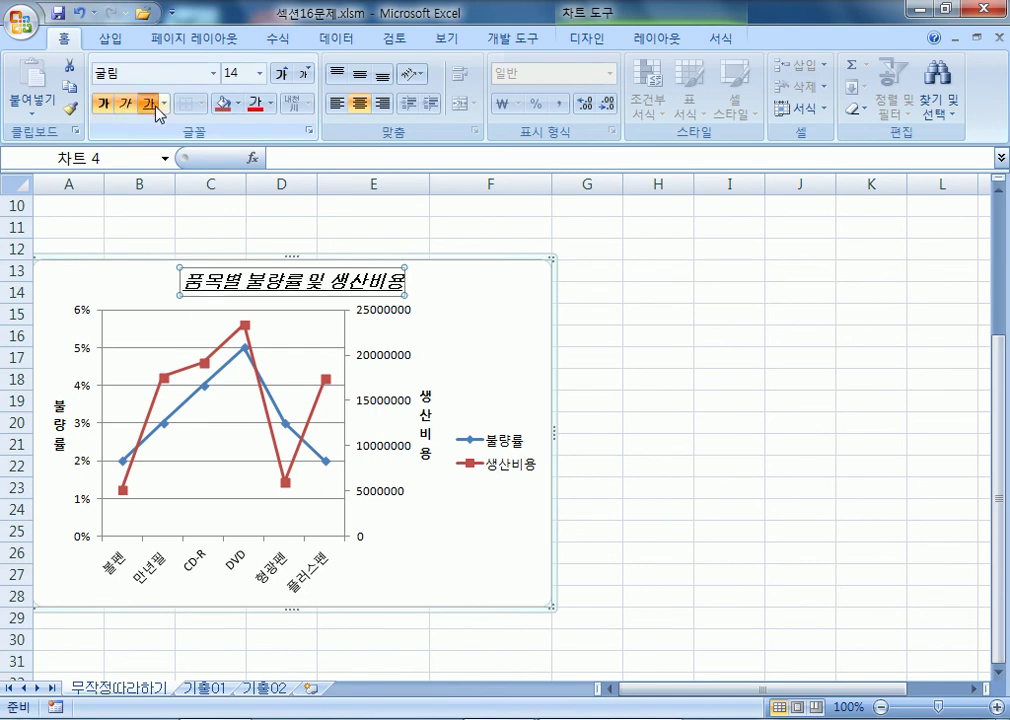
left_click(155, 110)
left_click(124, 104)
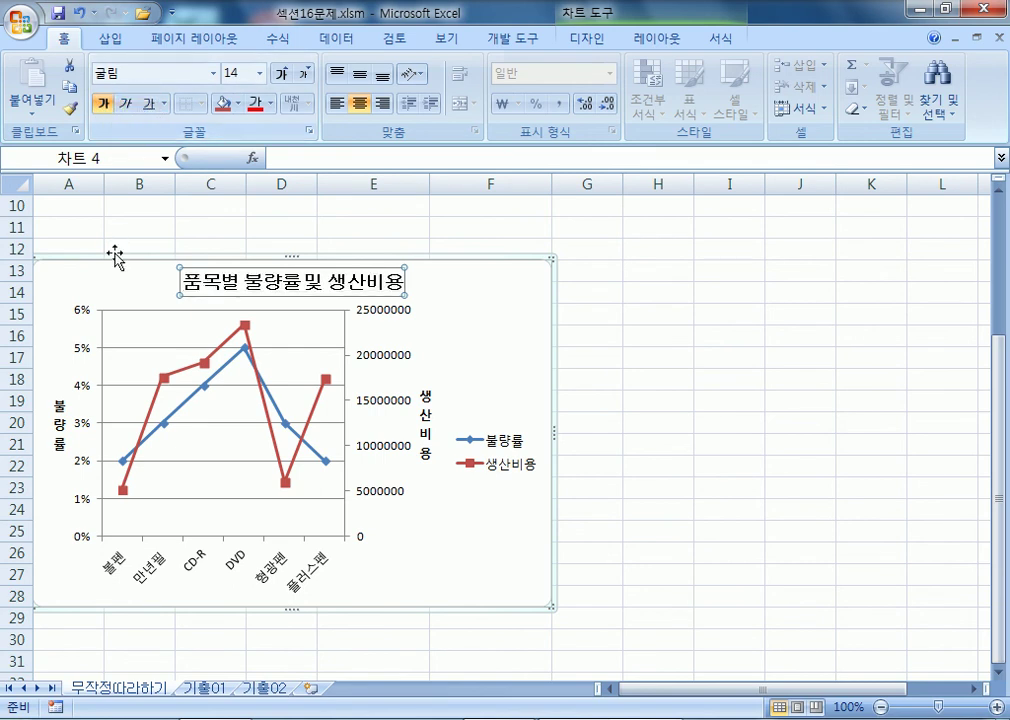
left_click(103, 104)
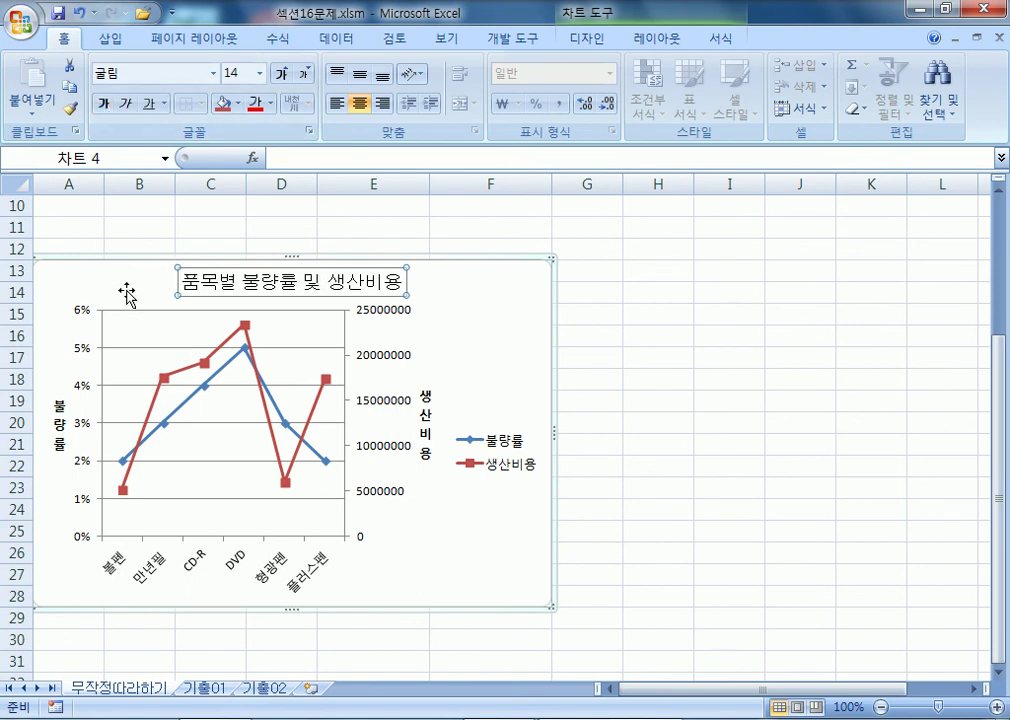
left_click(103, 104)
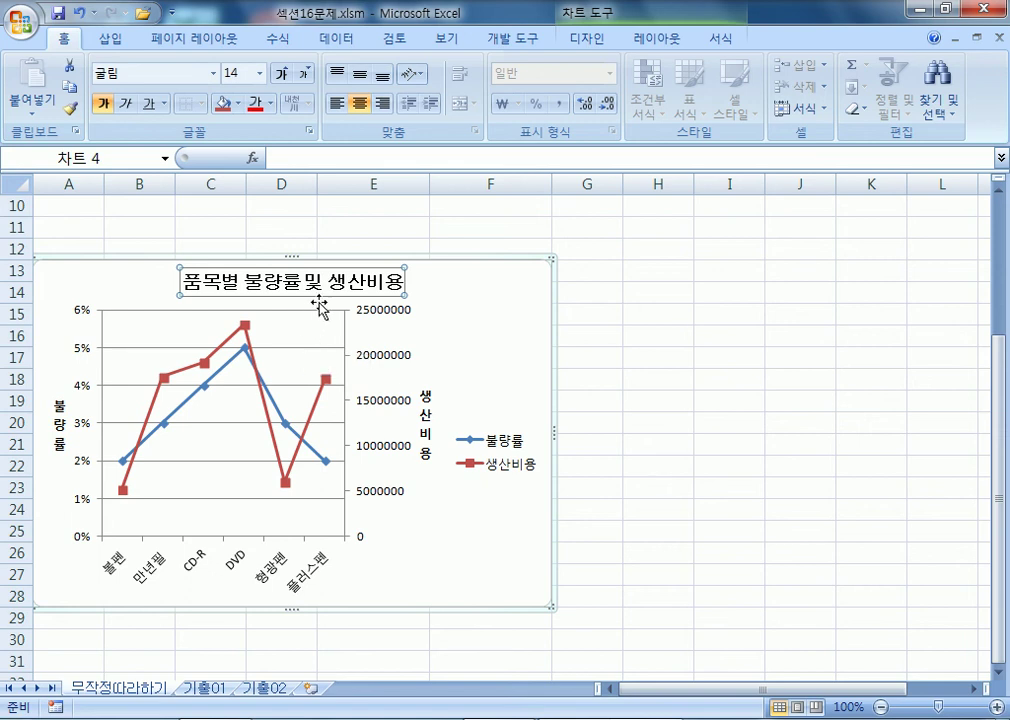
Format the secondary vertical axis numbers in the 숫자 category with 0 decimal places and the 1000 단위 구분 기호.
left_click(392, 358)
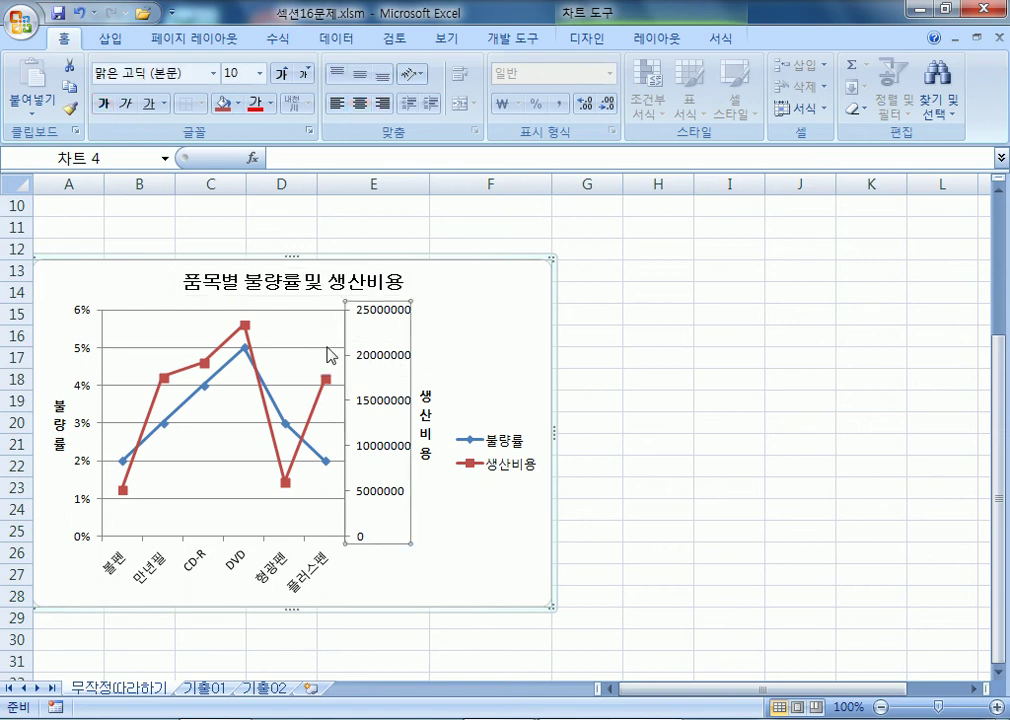
left_click(88, 357)
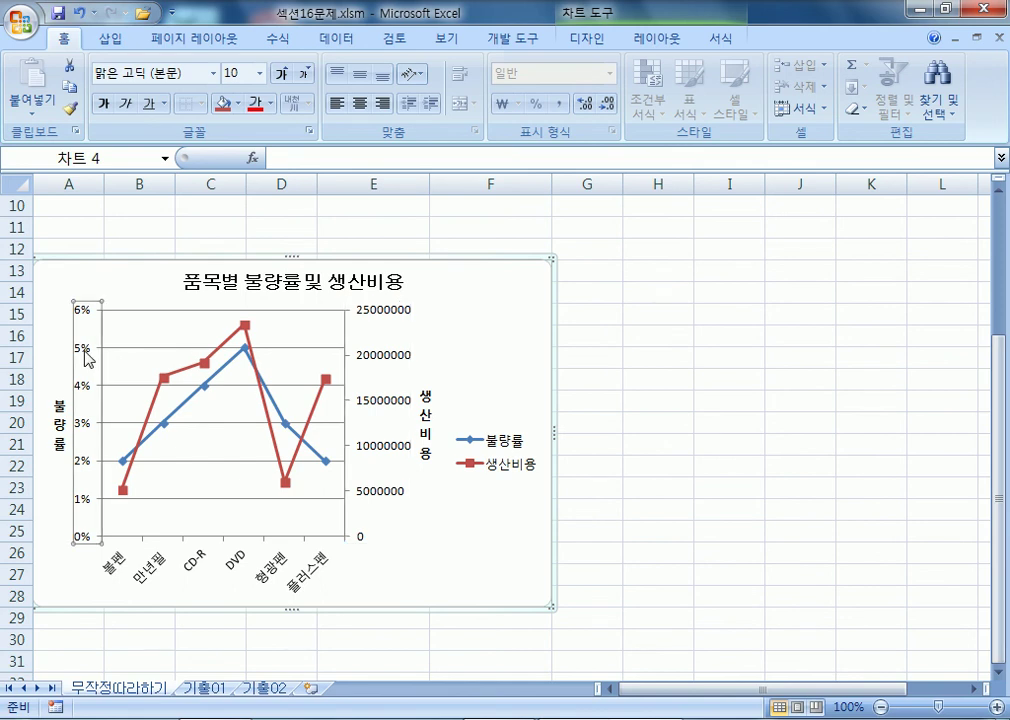
left_click(398, 358)
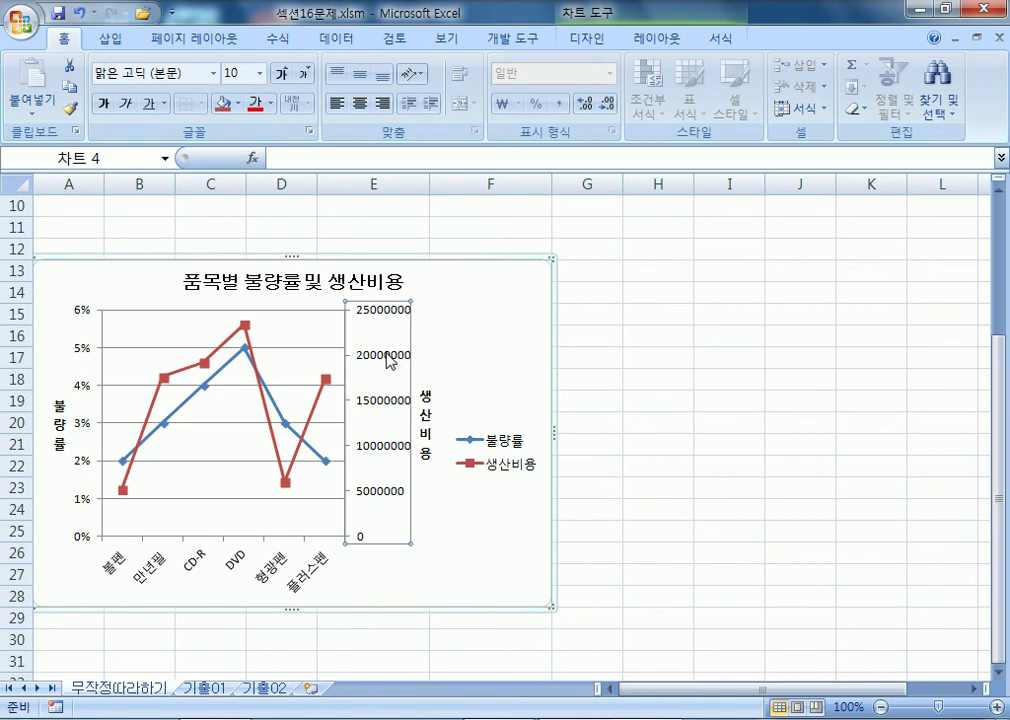
right_click(393, 356)
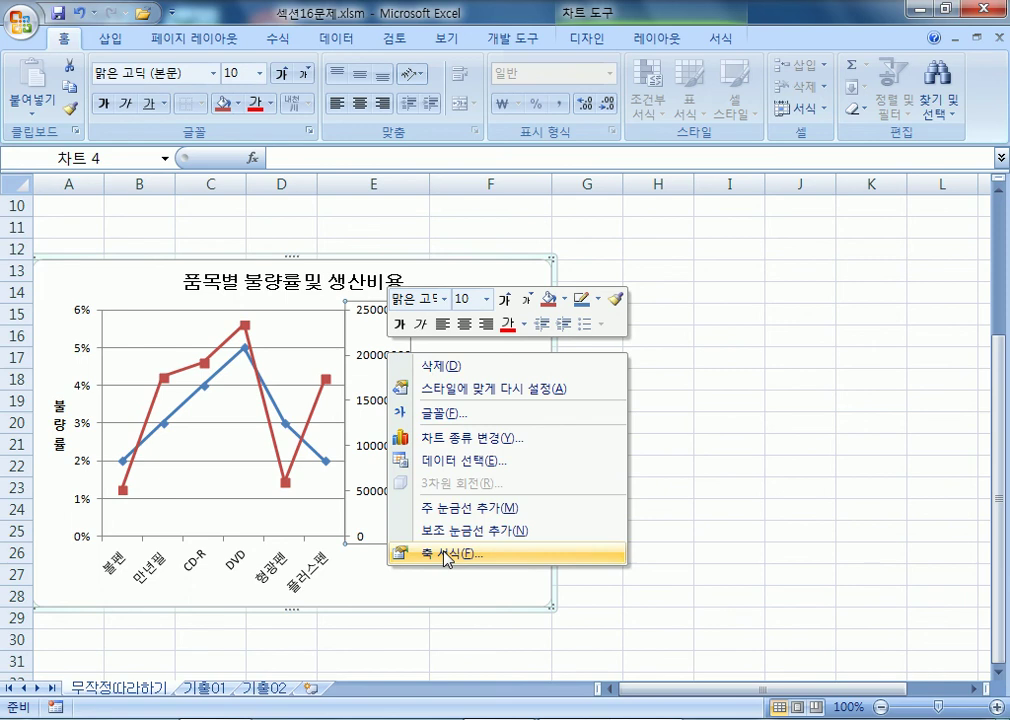
key("Escape")
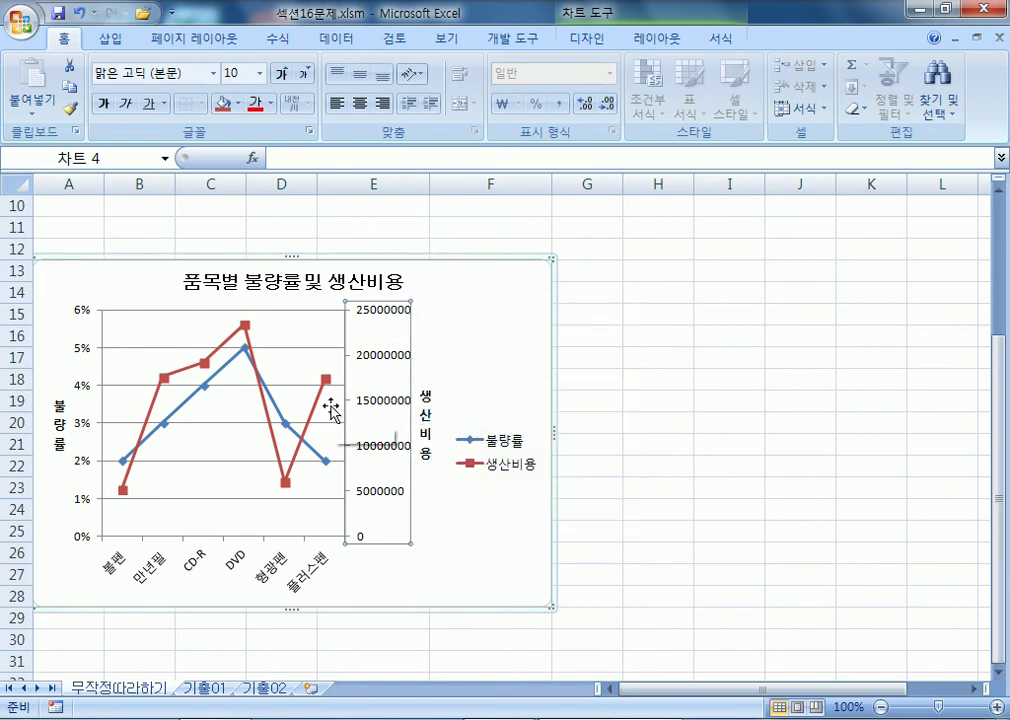
left_click_drag(458, 34, 678, 98)
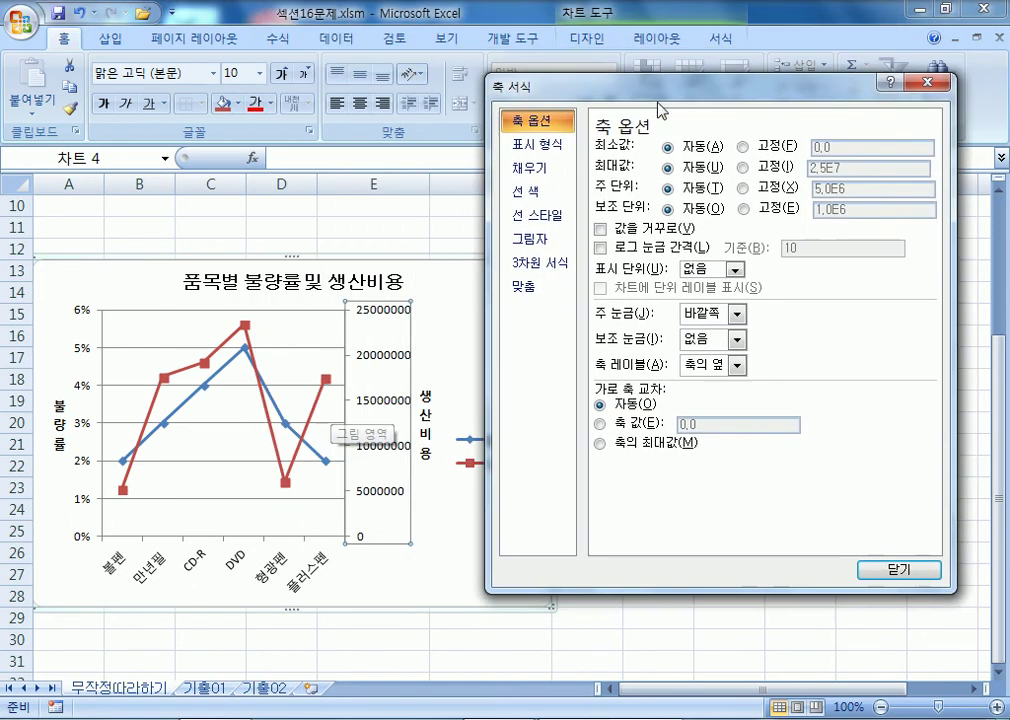
left_click(537, 149)
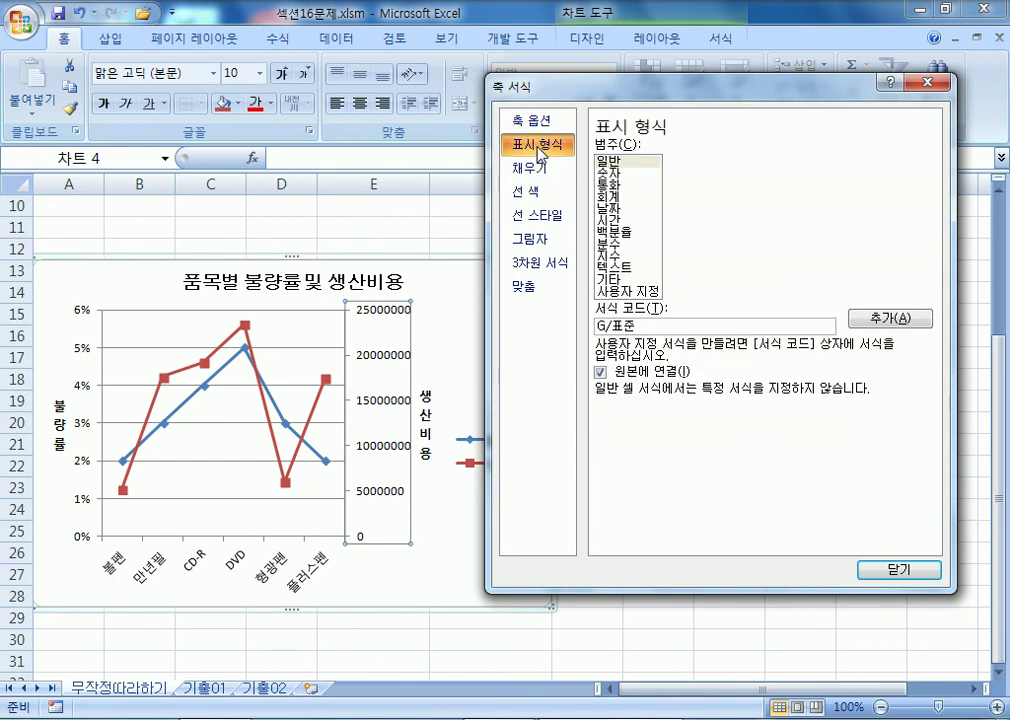
left_click(612, 174)
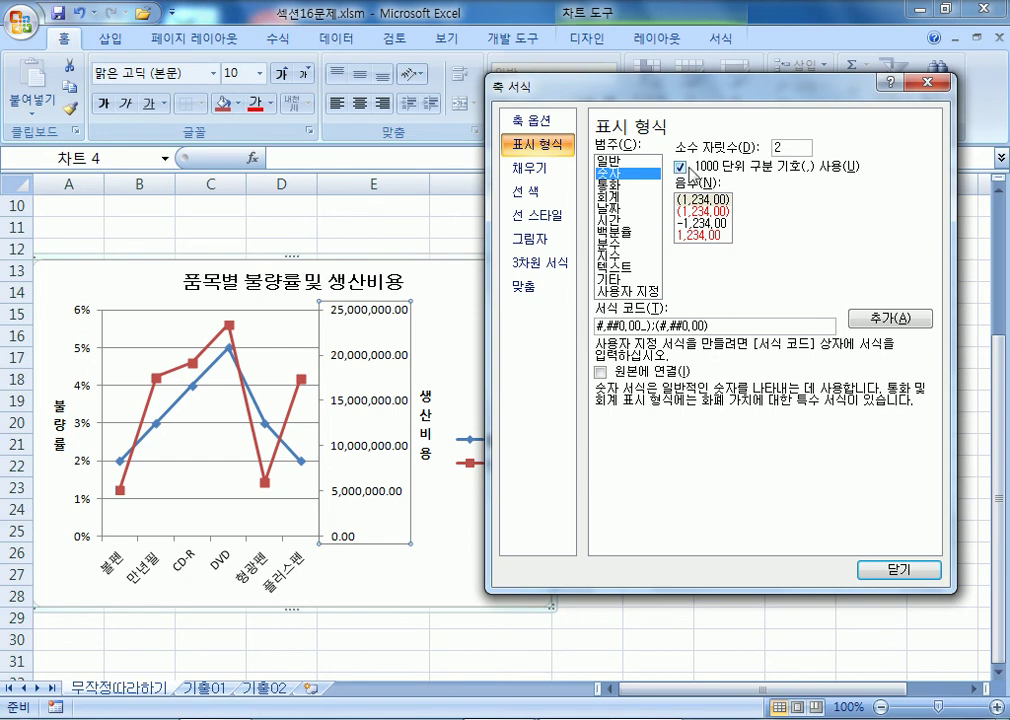
double_click(795, 146)
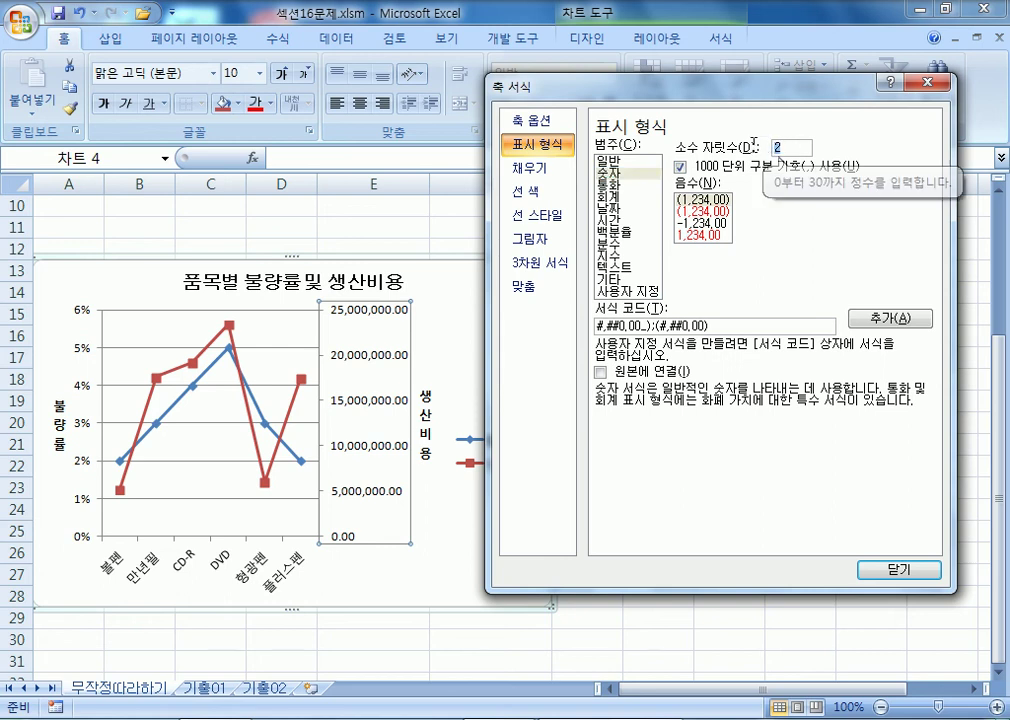
type("0")
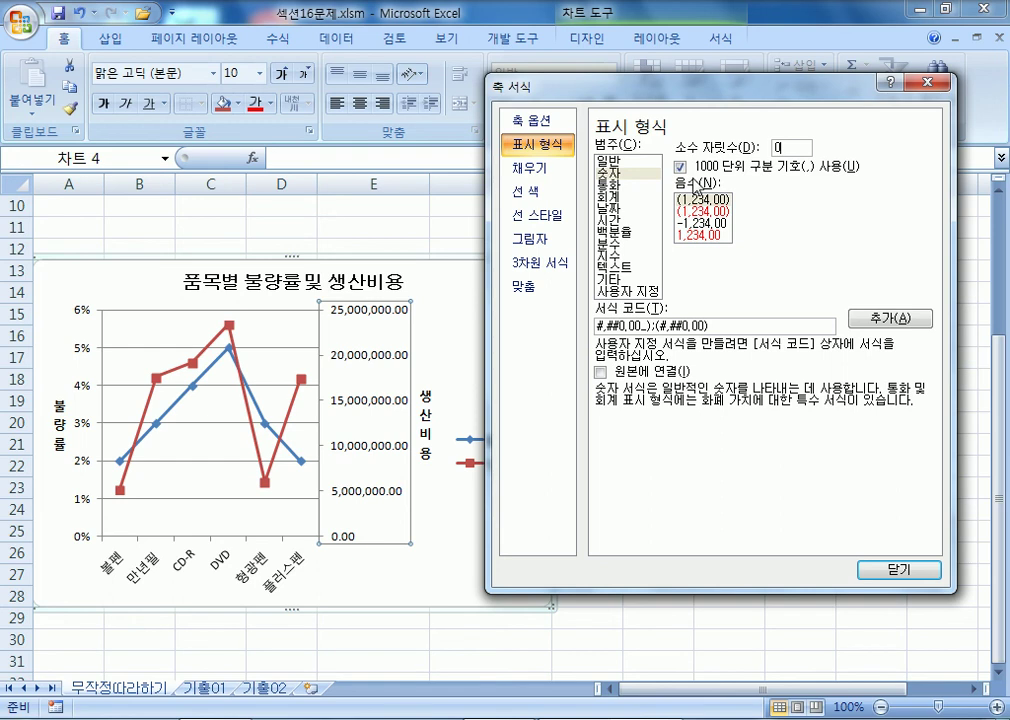
left_click(541, 123)
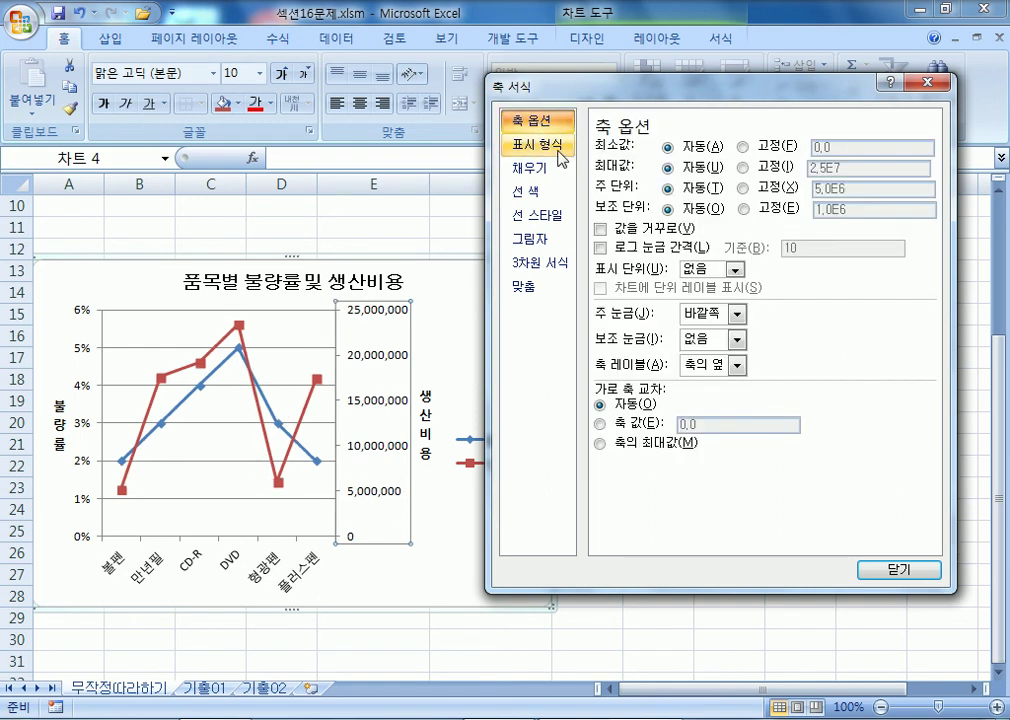
left_click(561, 153)
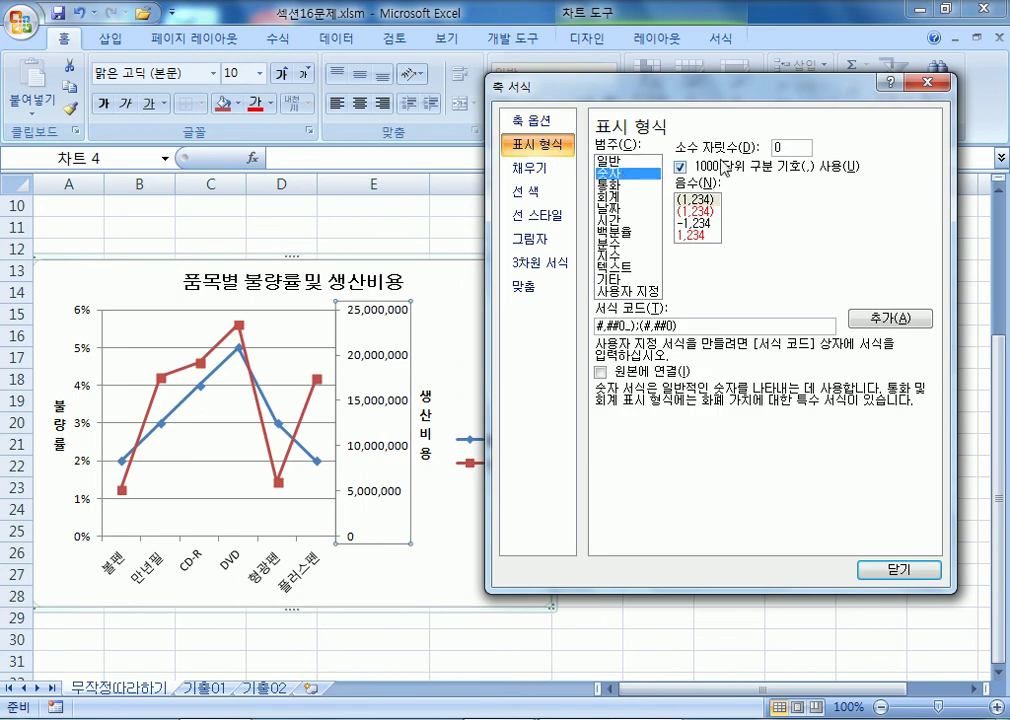
double_click(796, 147)
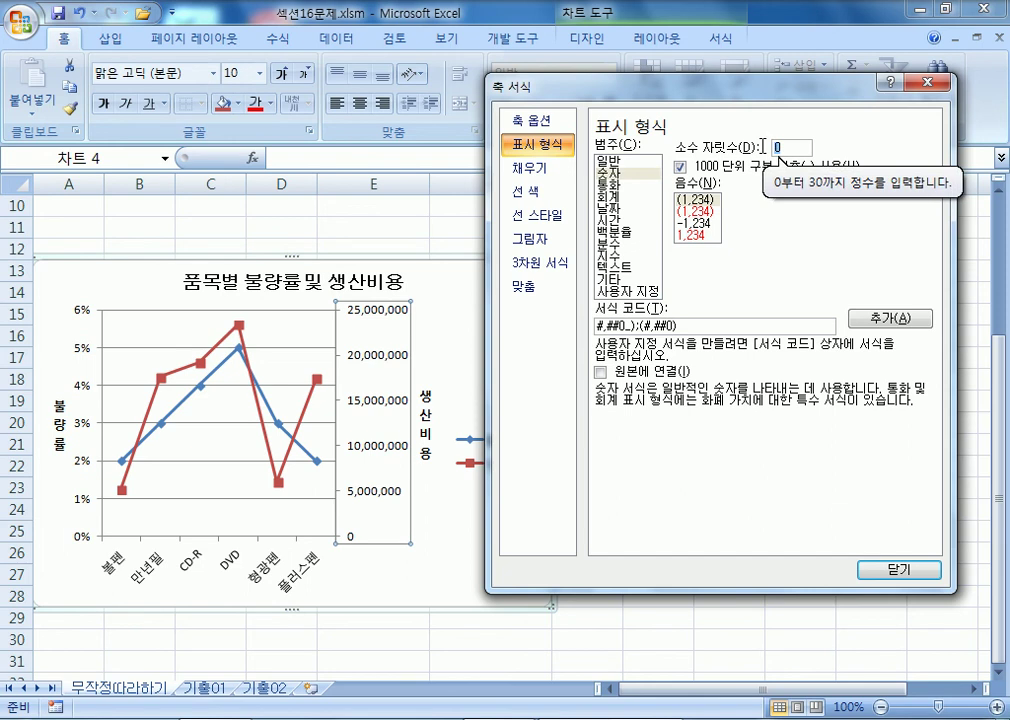
Fix the secondary vertical axis maximum at 30000000.
left_click(545, 124)
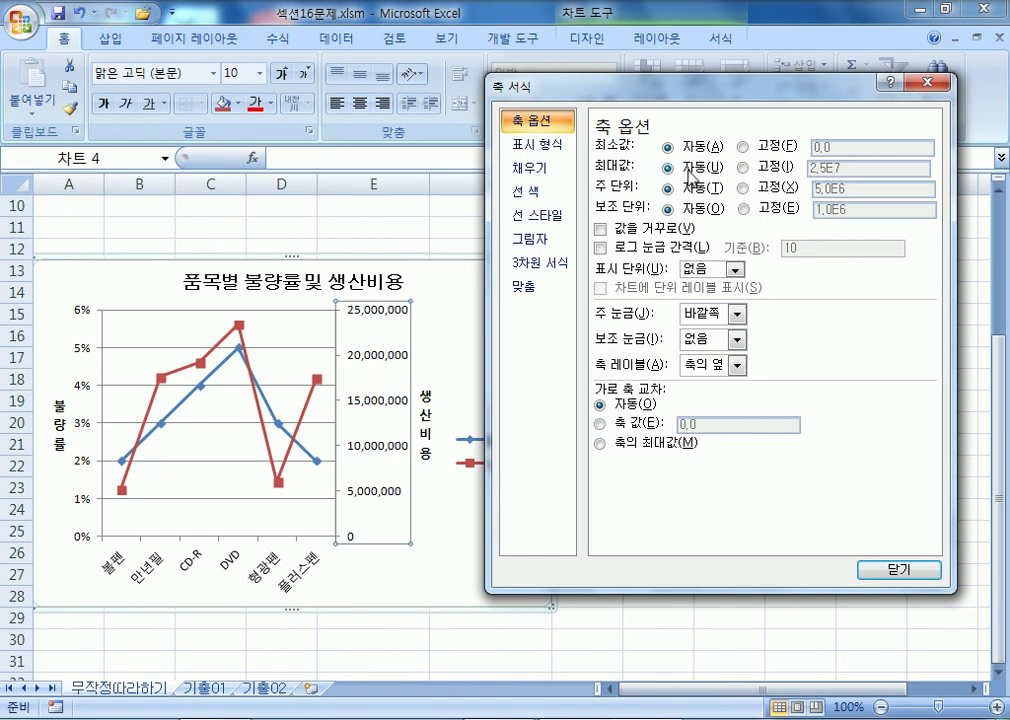
left_click(742, 168)
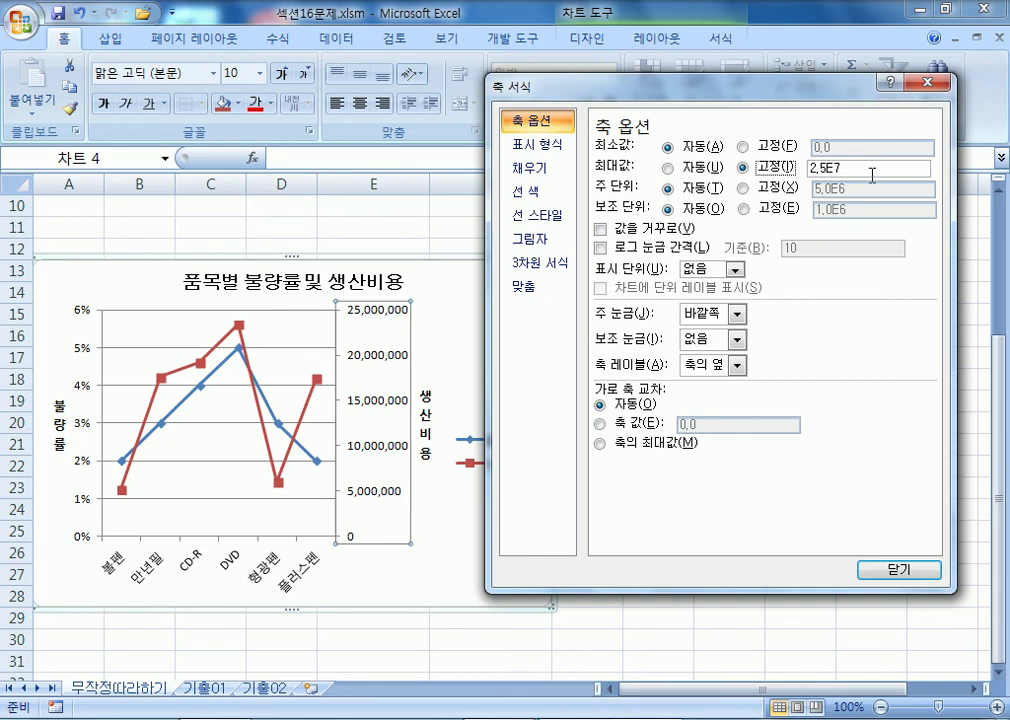
double_click(848, 167)
type("30000000")
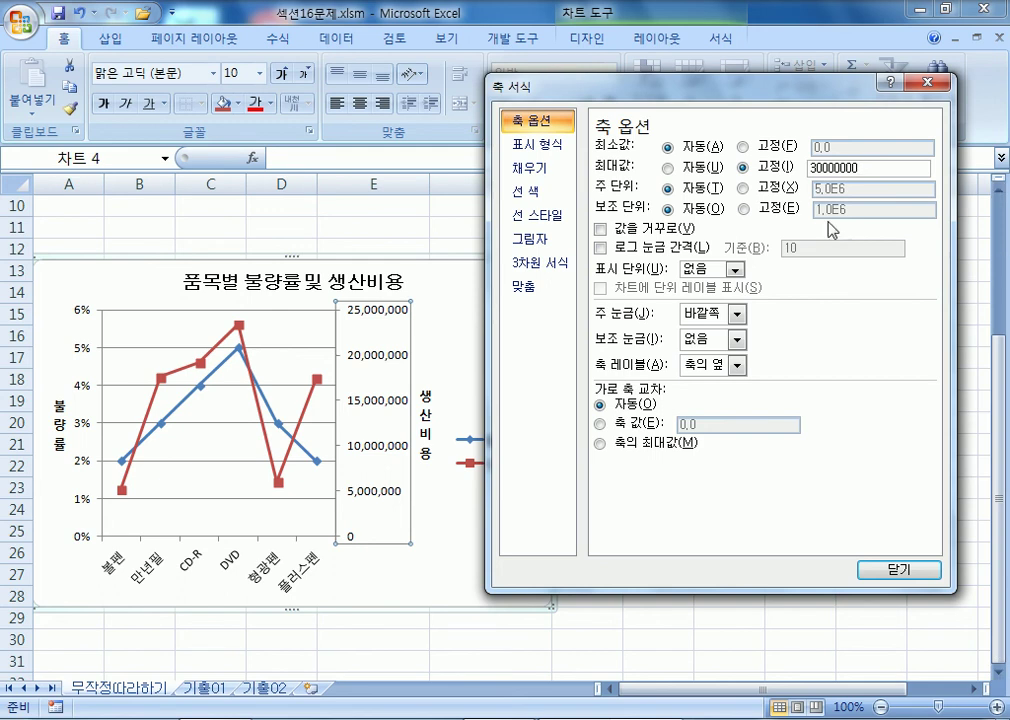
Fix the secondary vertical axis major unit at 10000000.
left_click(744, 190)
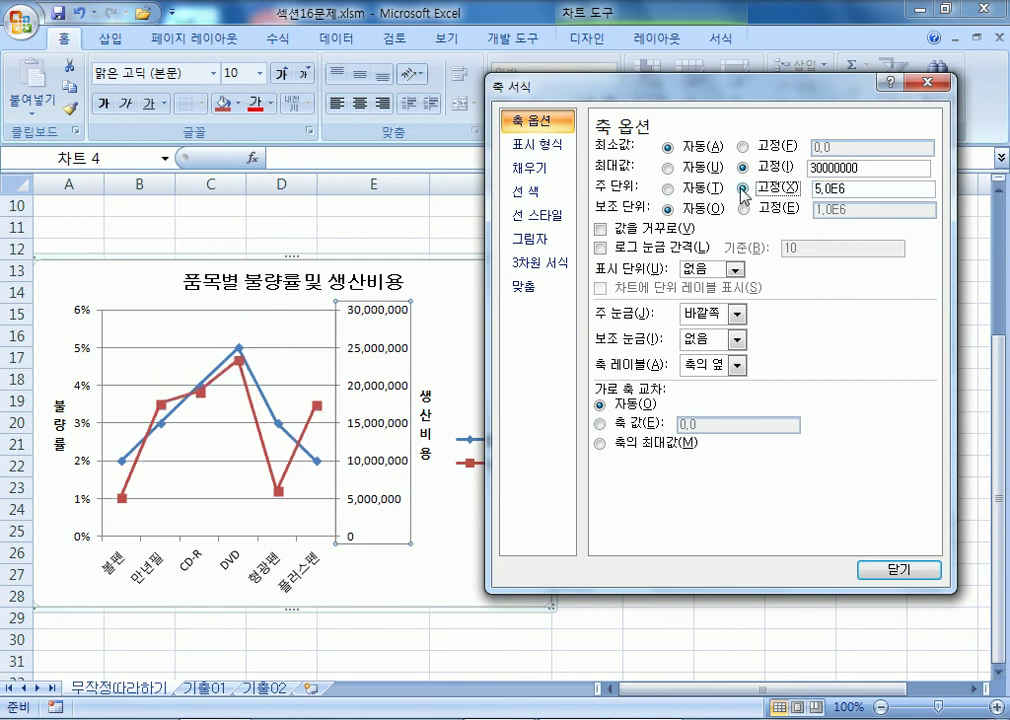
left_click(668, 190)
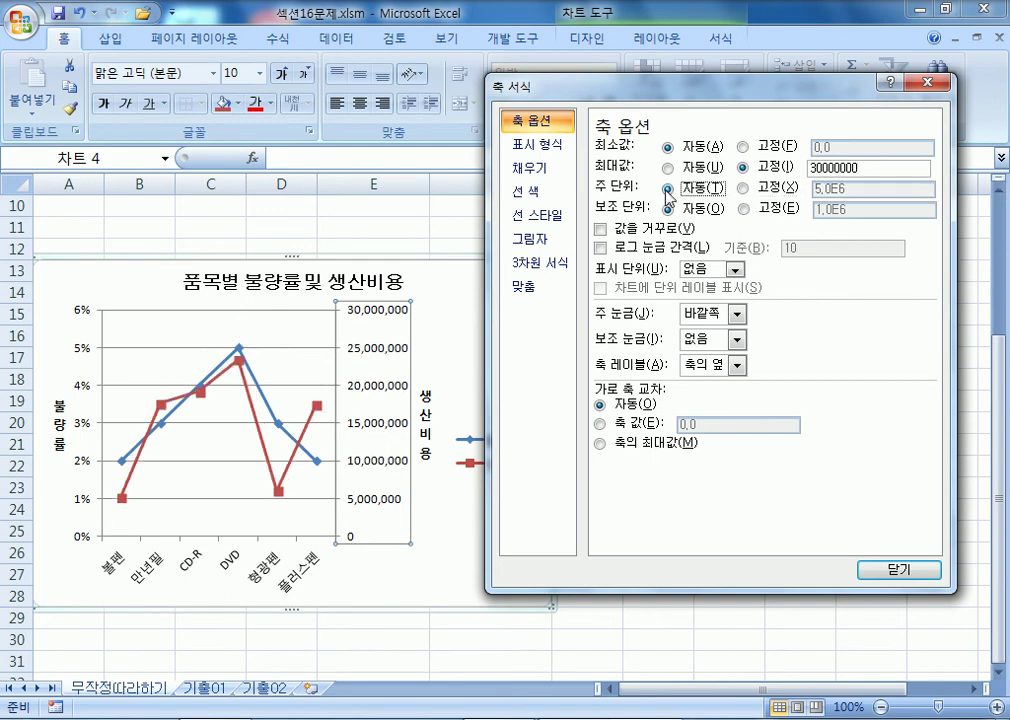
left_click(744, 189)
double_click(862, 189)
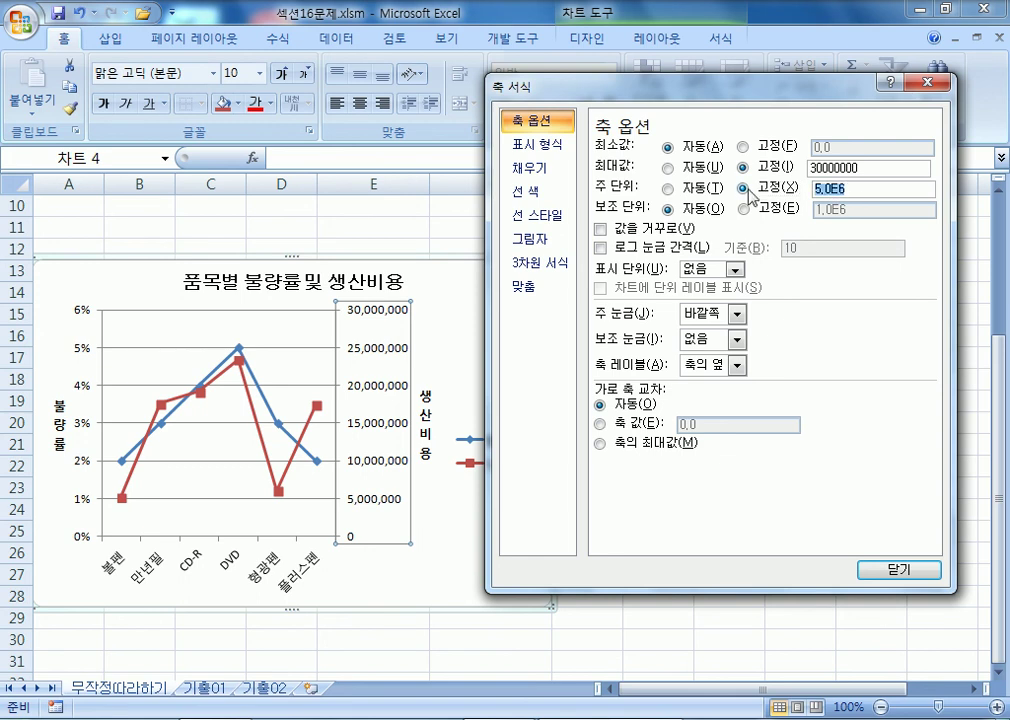
type("10000000")
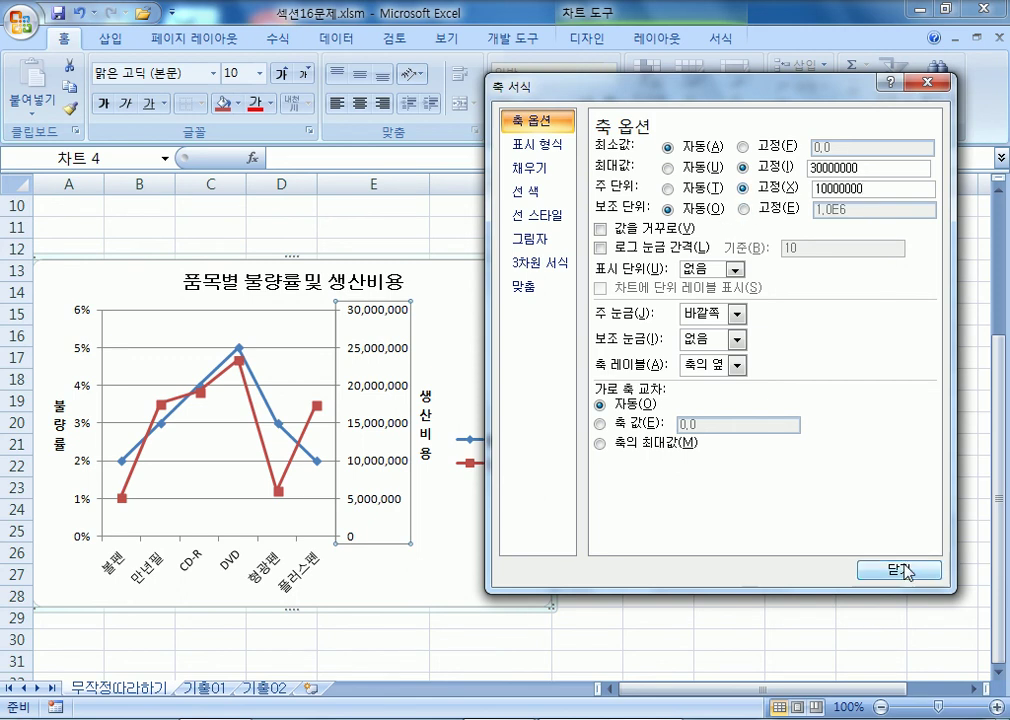
left_click_drag(562, 86, 682, 86)
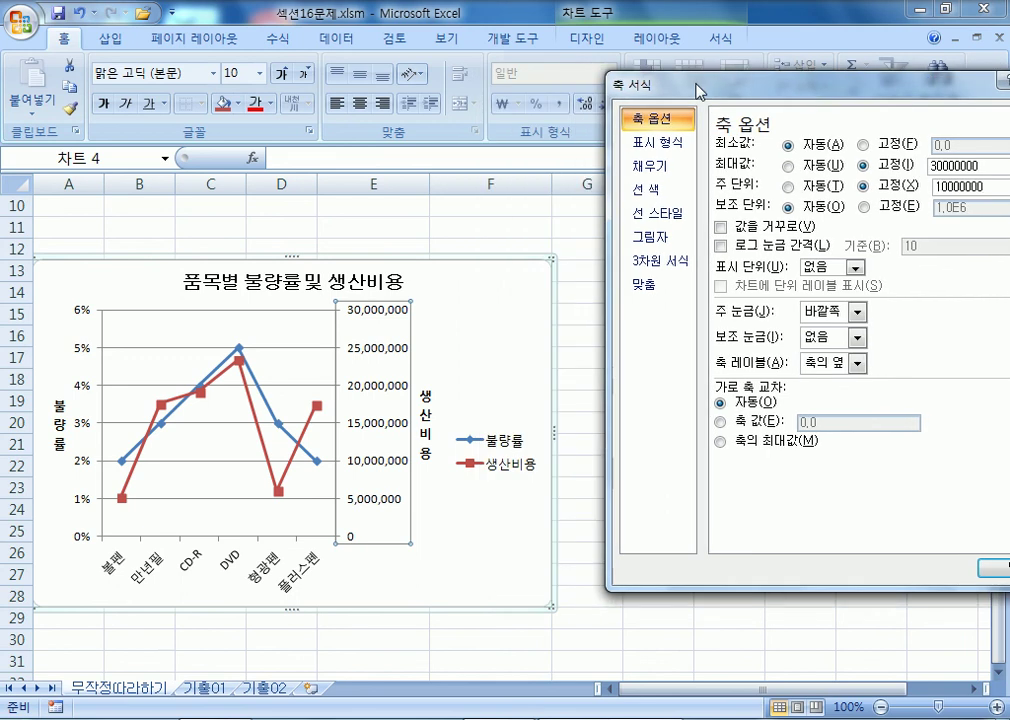
left_click(462, 322)
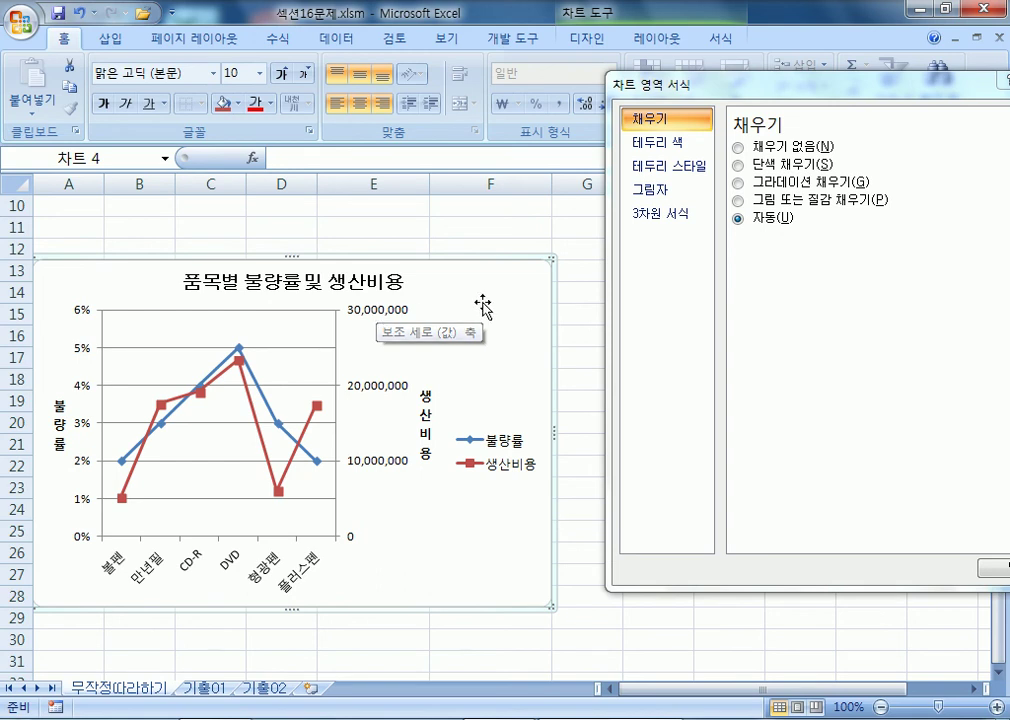
Try the chart legend in the 아래쪽 and 위쪽 positions, ending back on 오른쪽.
left_click_drag(724, 97, 732, 175)
left_click(518, 468)
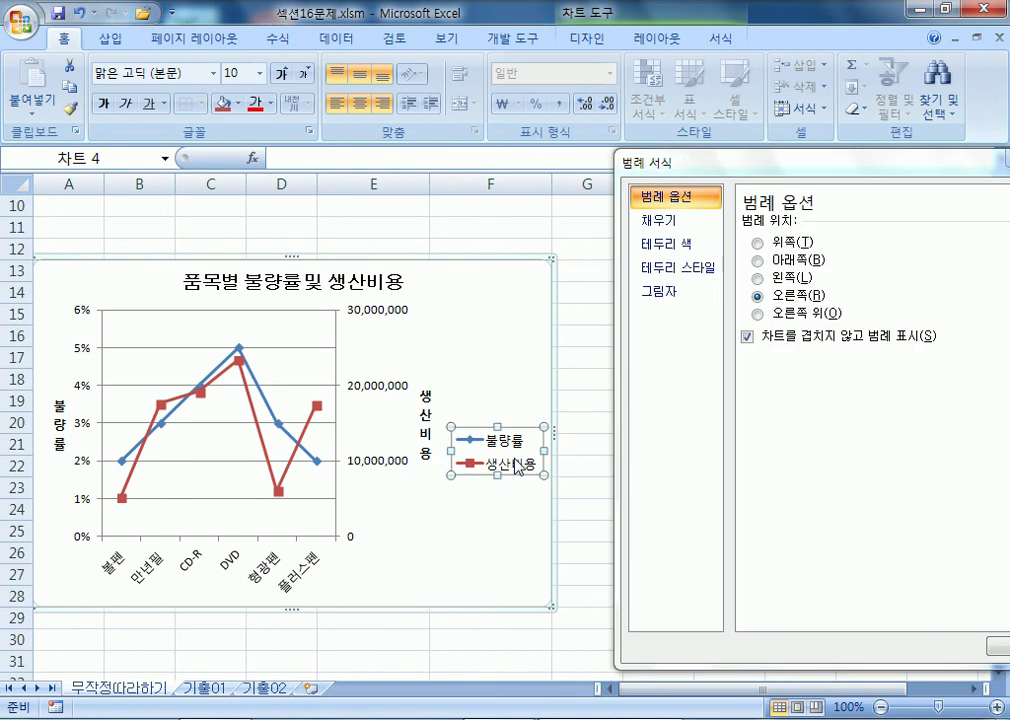
scroll(518, 468, "down", 1)
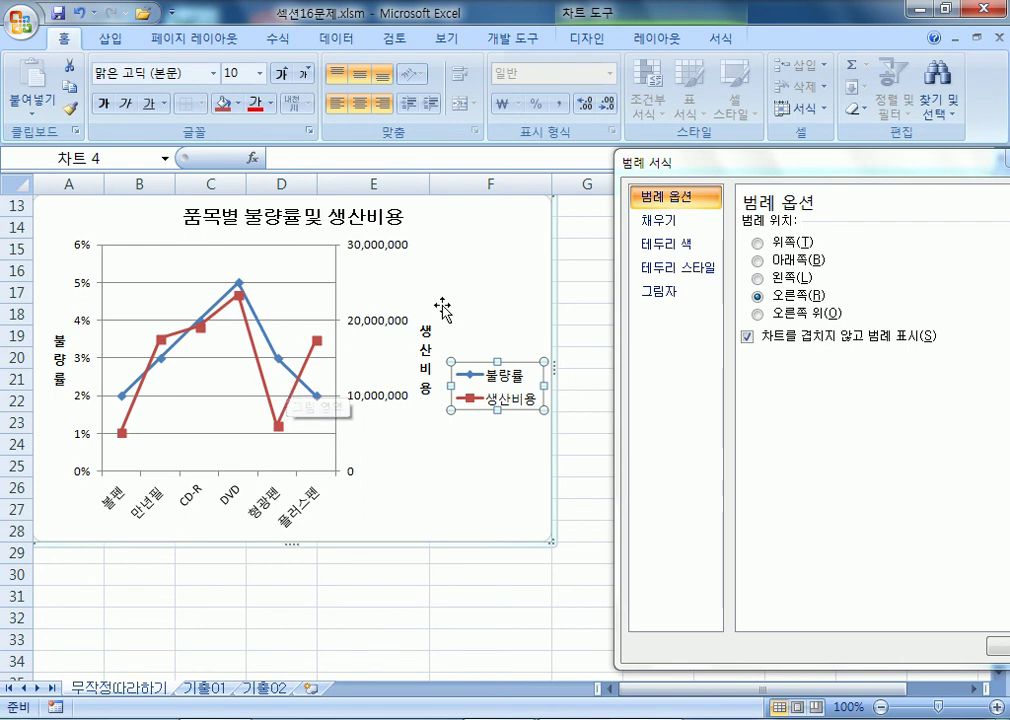
left_click(505, 275)
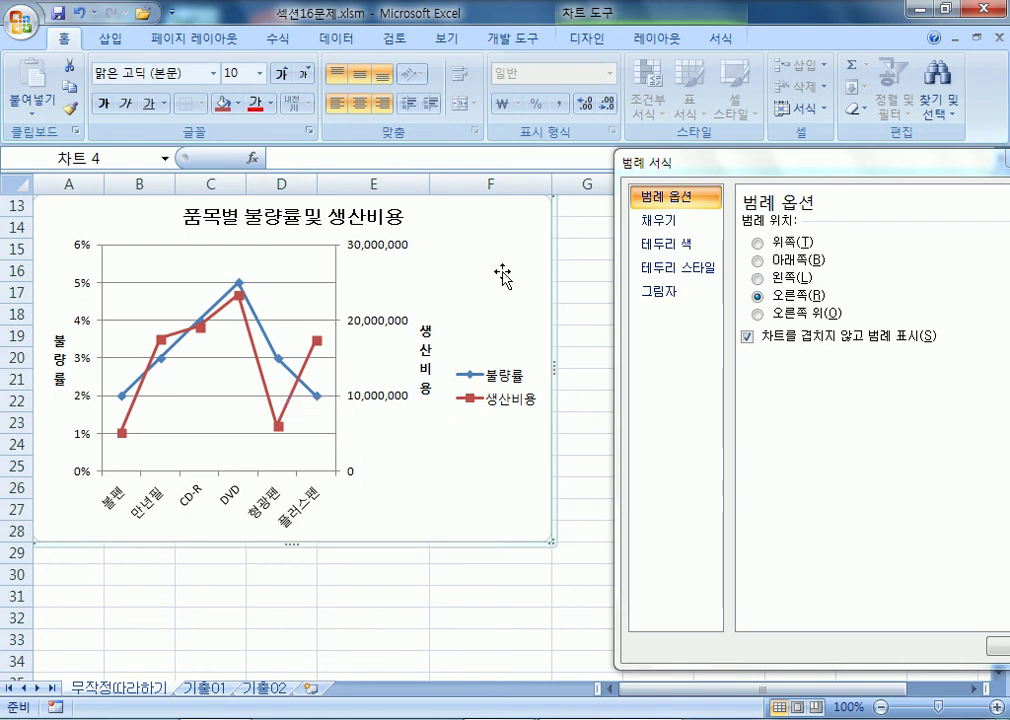
left_click(500, 372)
left_click_drag(773, 167, 716, 58)
left_click(735, 154)
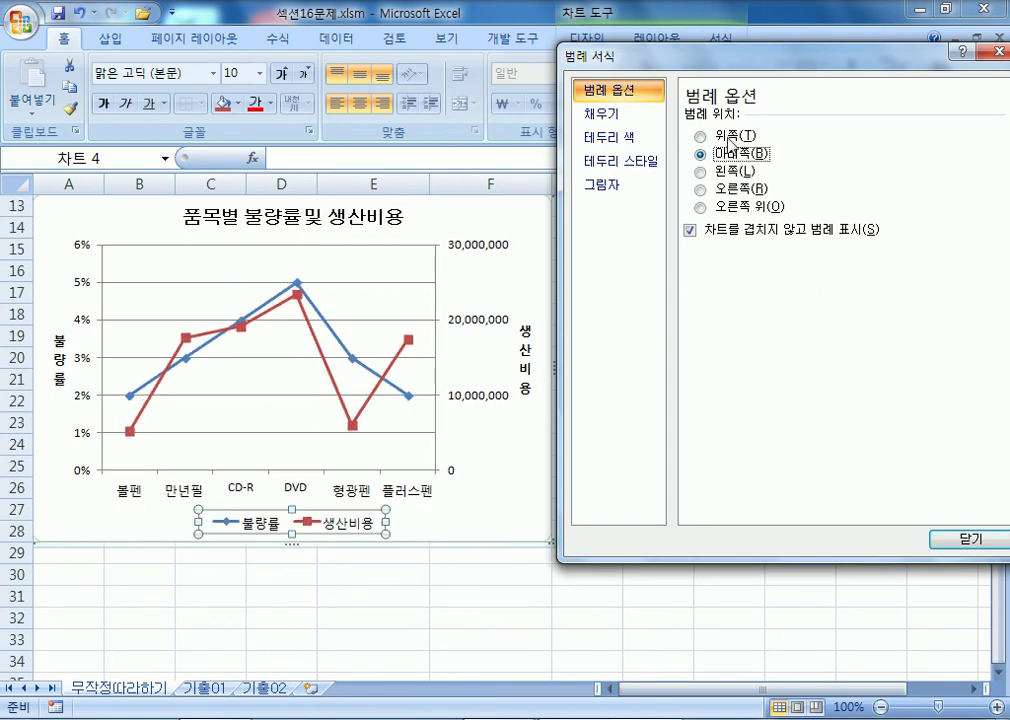
left_click(728, 136)
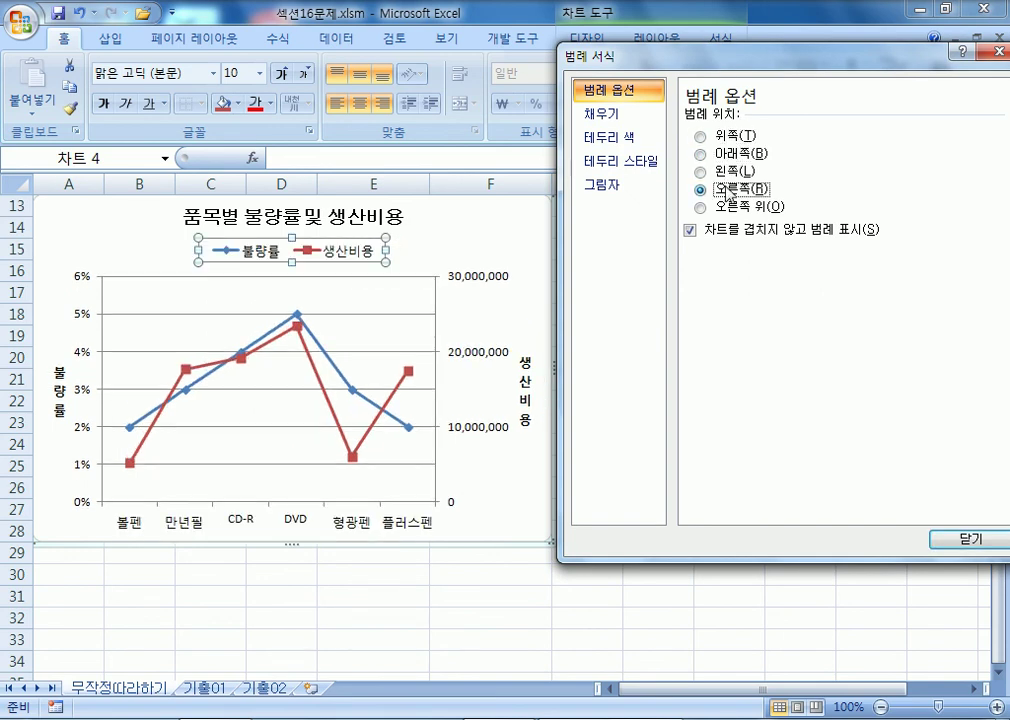
left_click(726, 189)
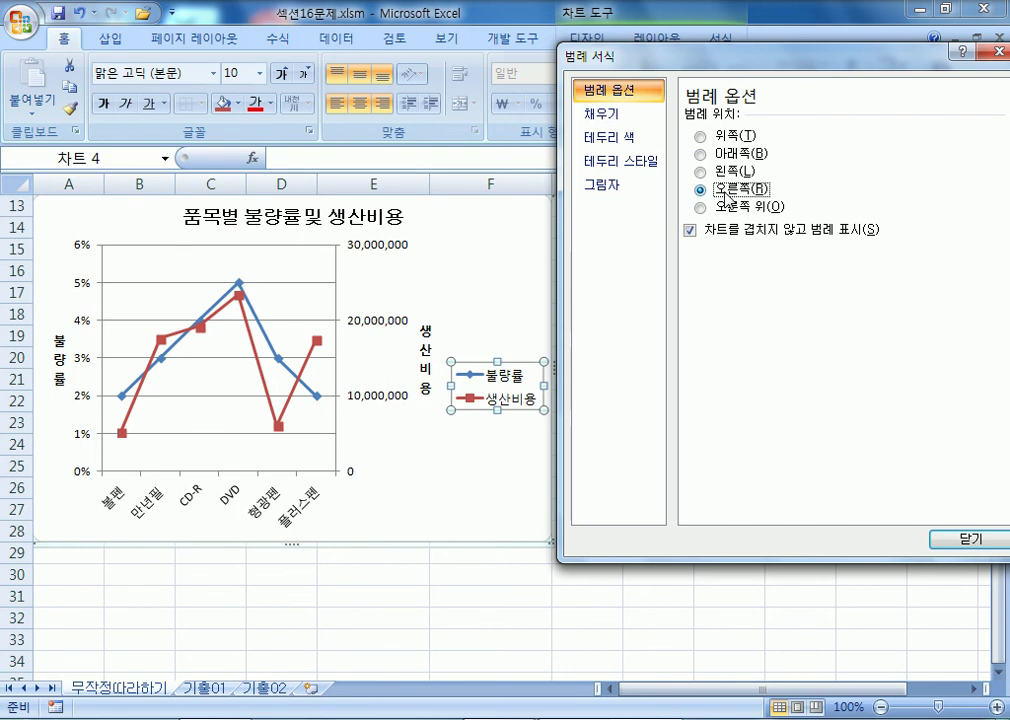
Place the legend below the plot with the 아래쪽에 범례 표시 layout option.
left_click_drag(622, 65, 638, 219)
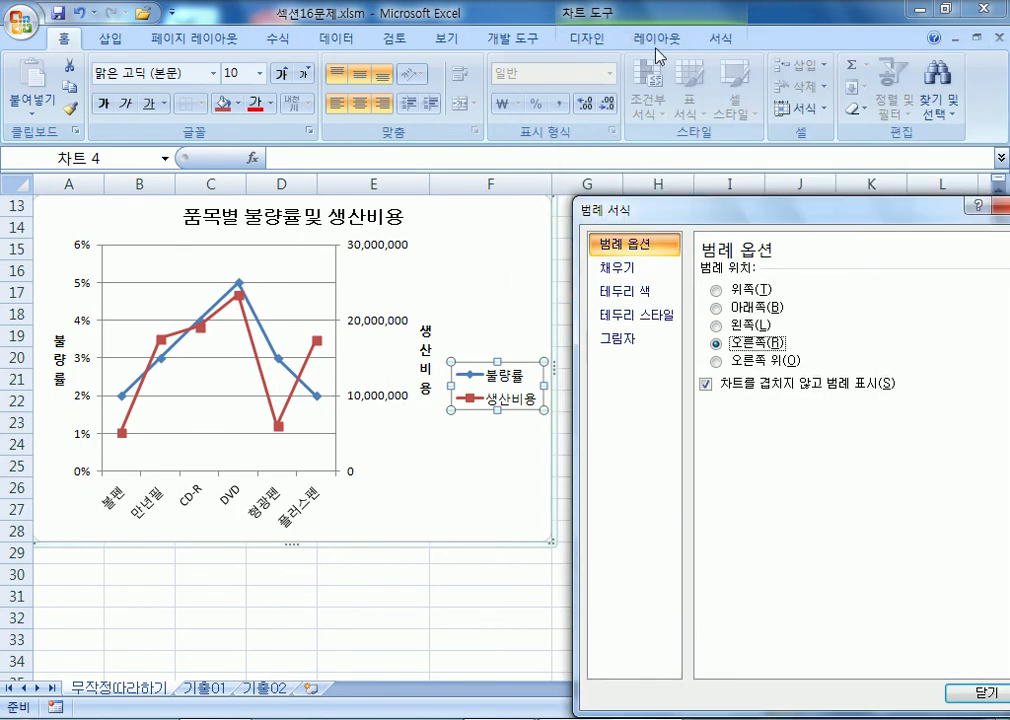
left_click(658, 40)
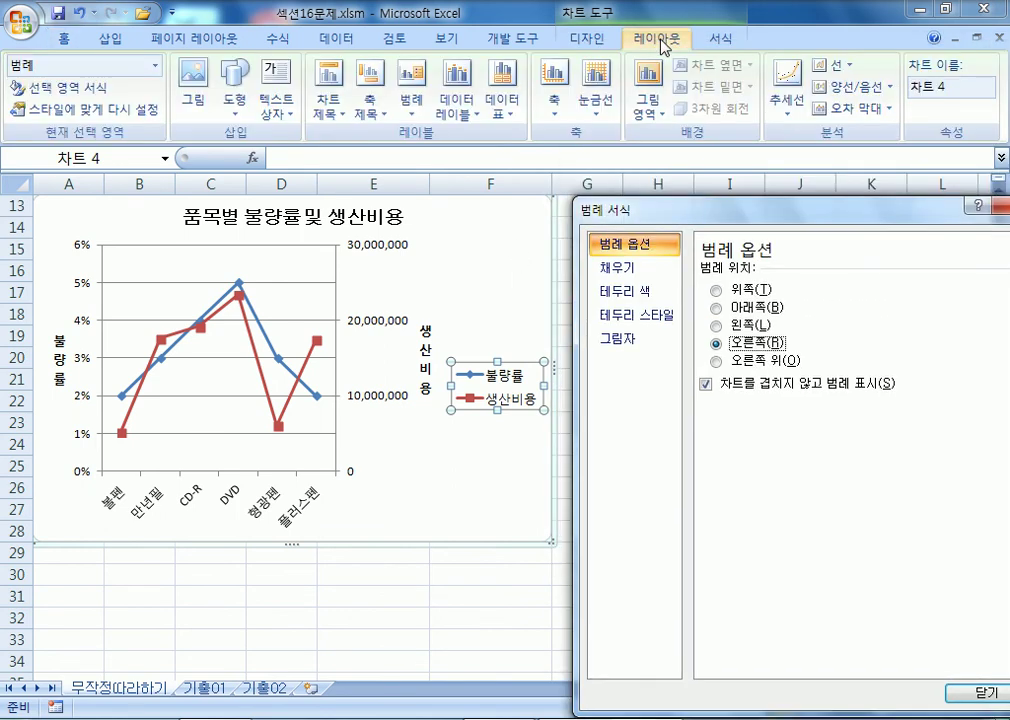
left_click(414, 102)
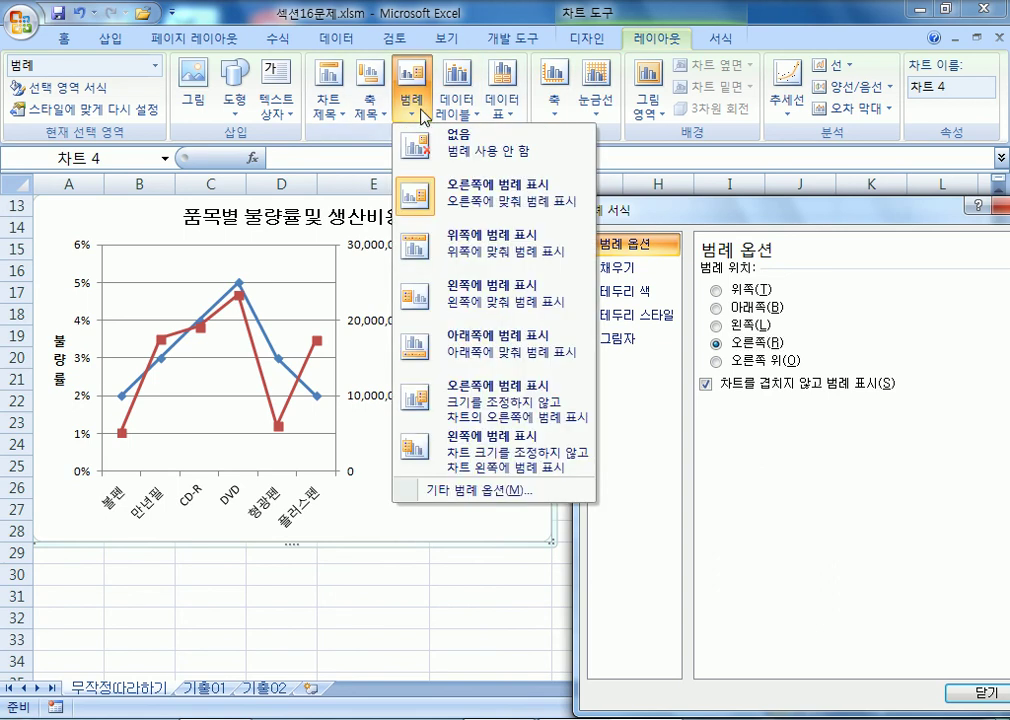
left_click(449, 358)
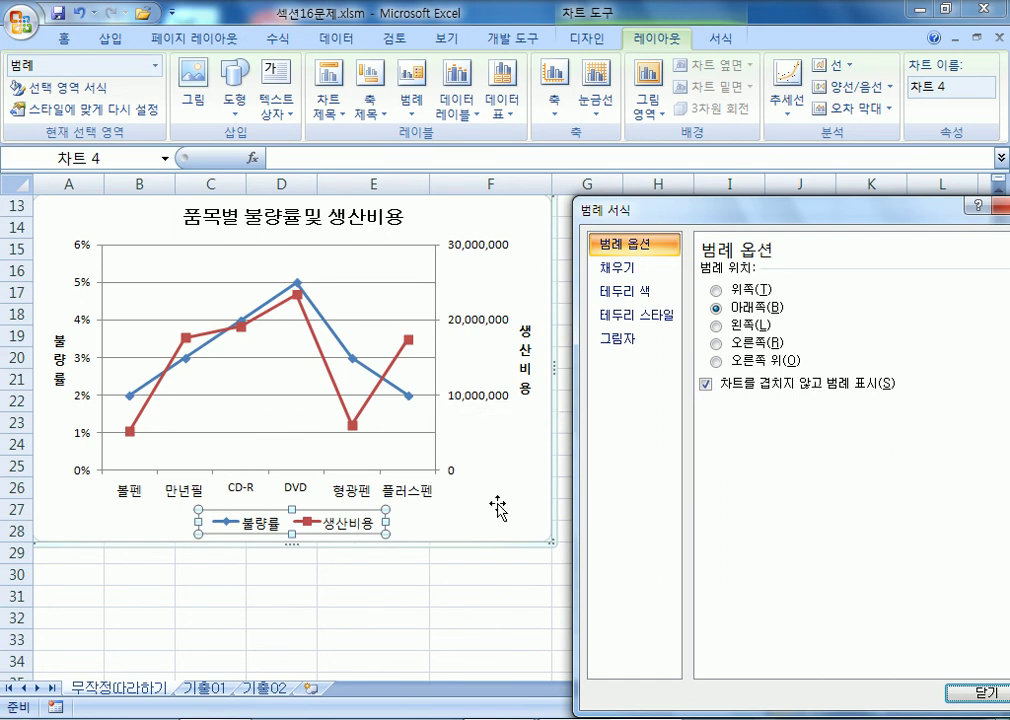
left_click_drag(660, 210, 721, 88)
left_click(473, 440)
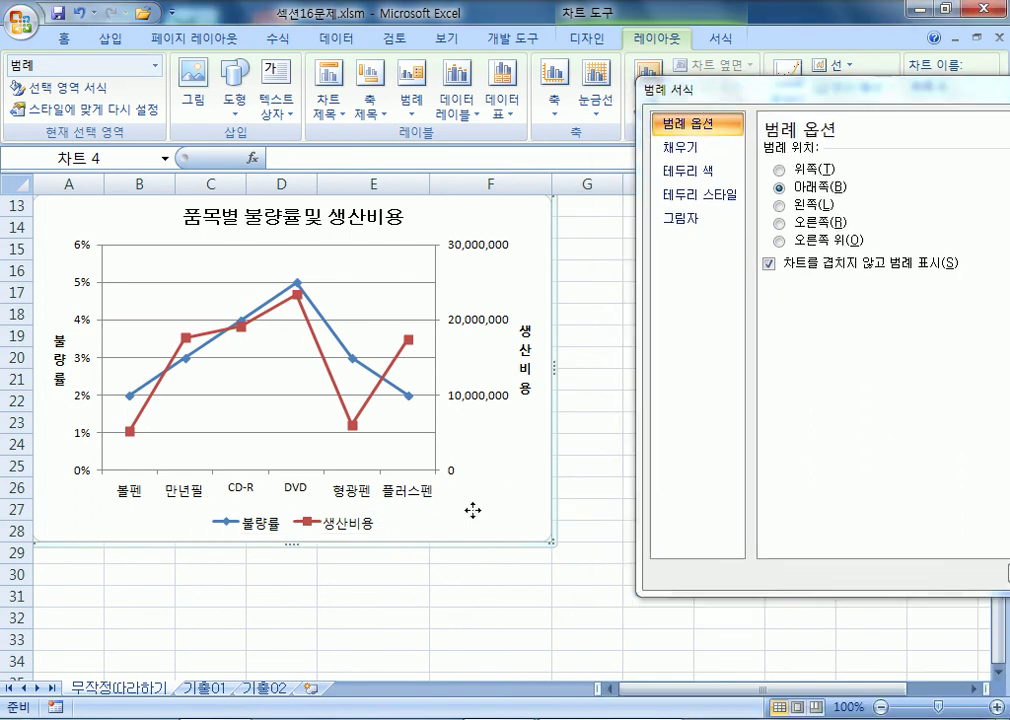
Give the chart legend a solid-line border in the standard blue colour.
left_click(358, 510)
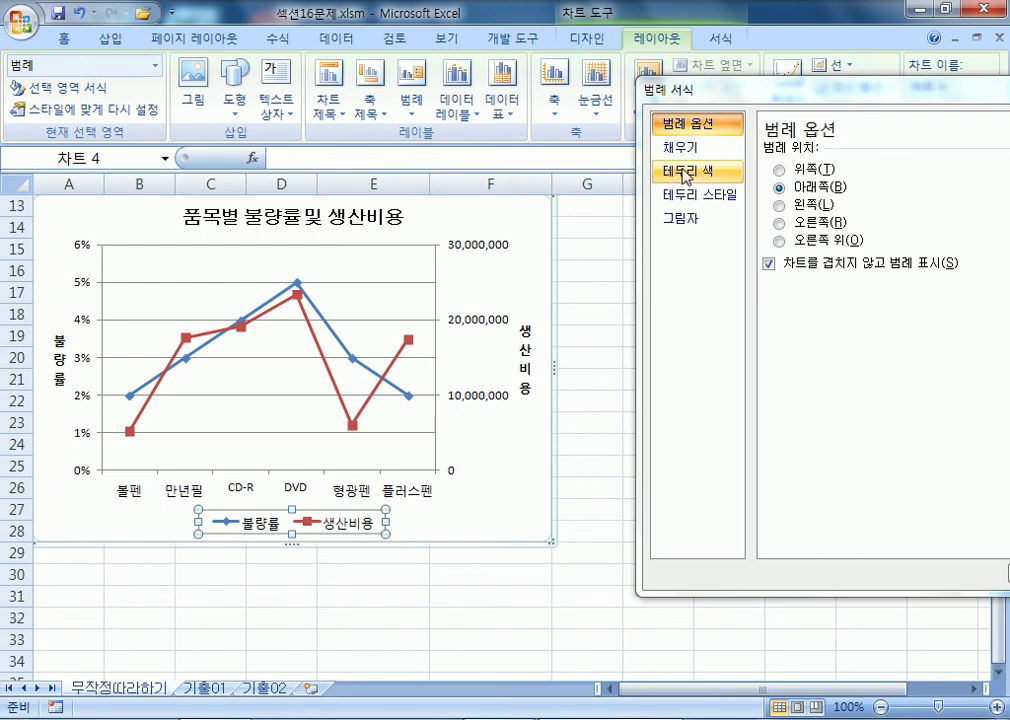
left_click_drag(807, 92, 655, 41)
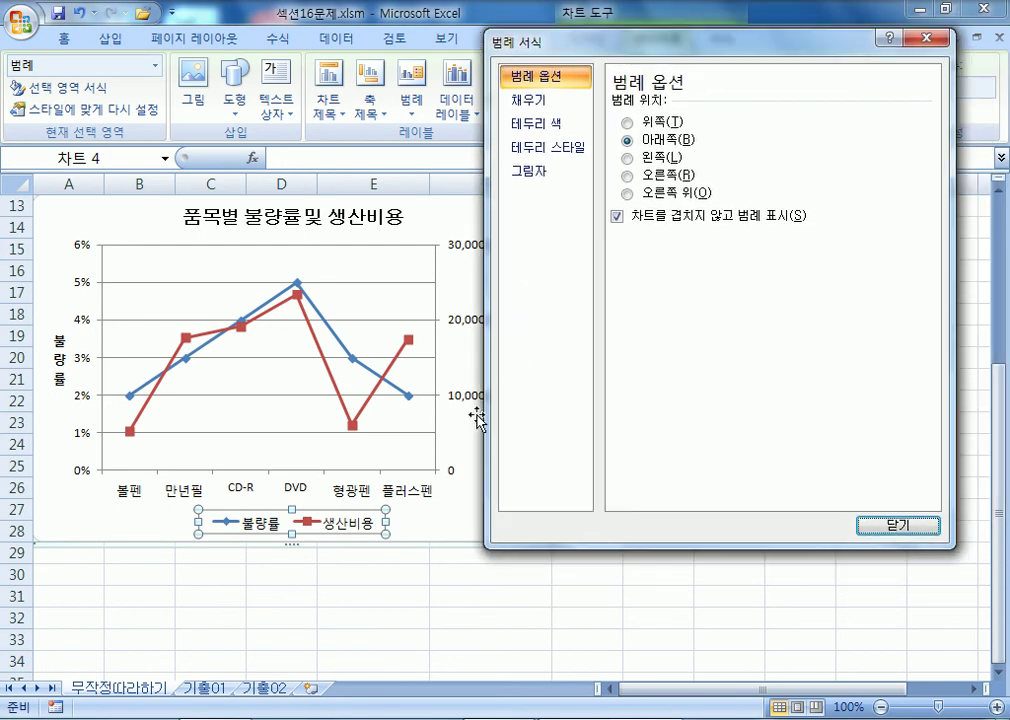
left_click(460, 470)
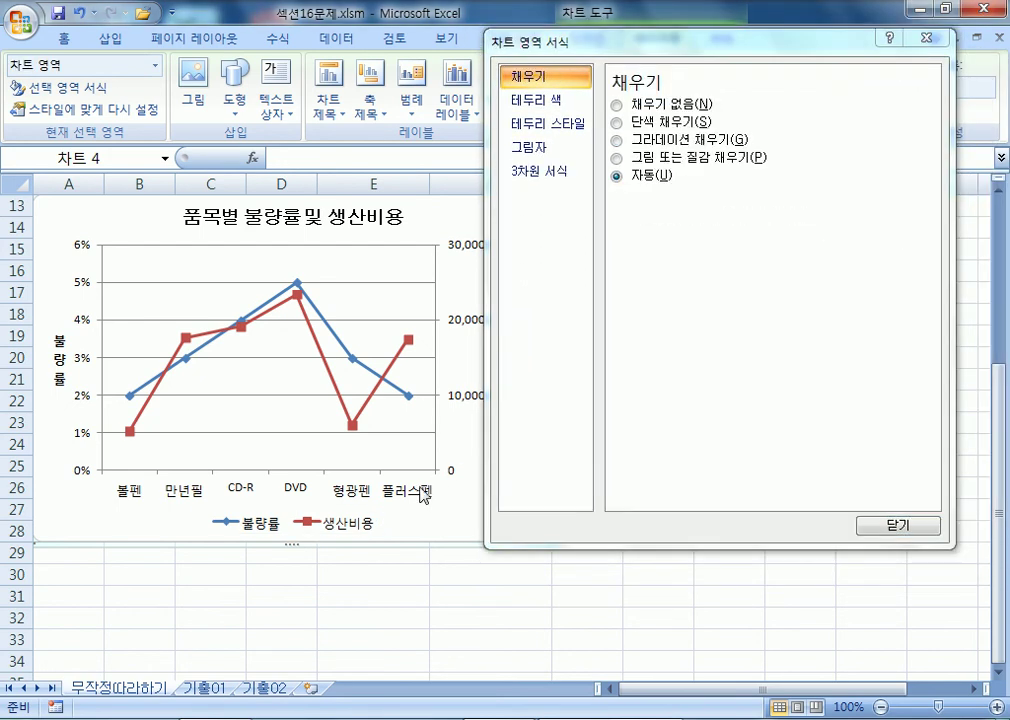
left_click(347, 535)
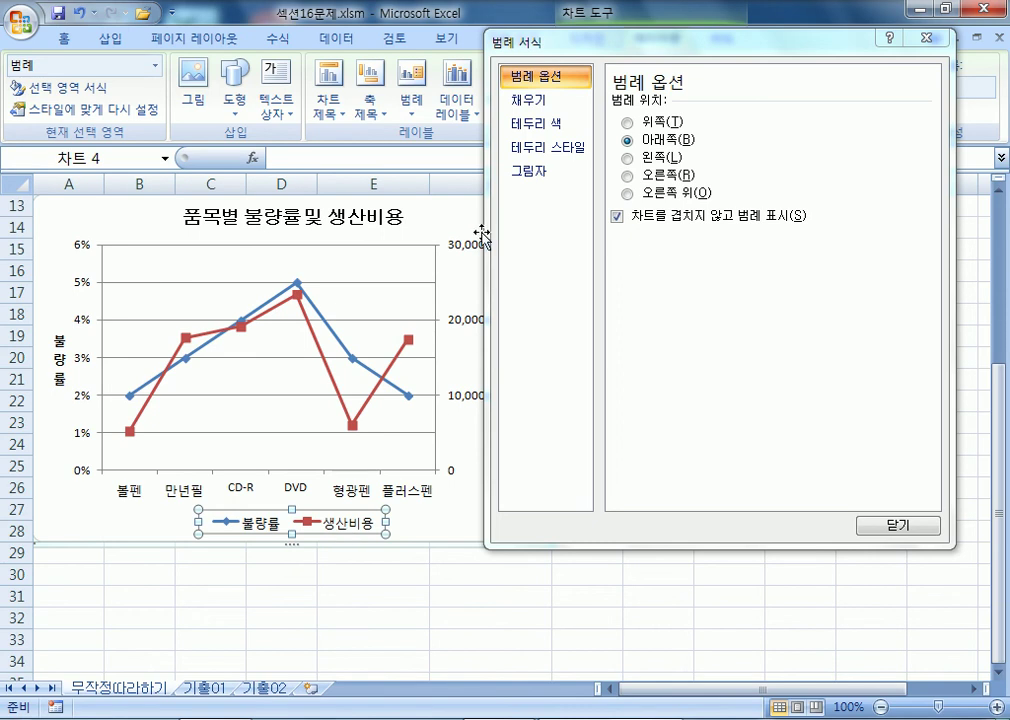
left_click(530, 128)
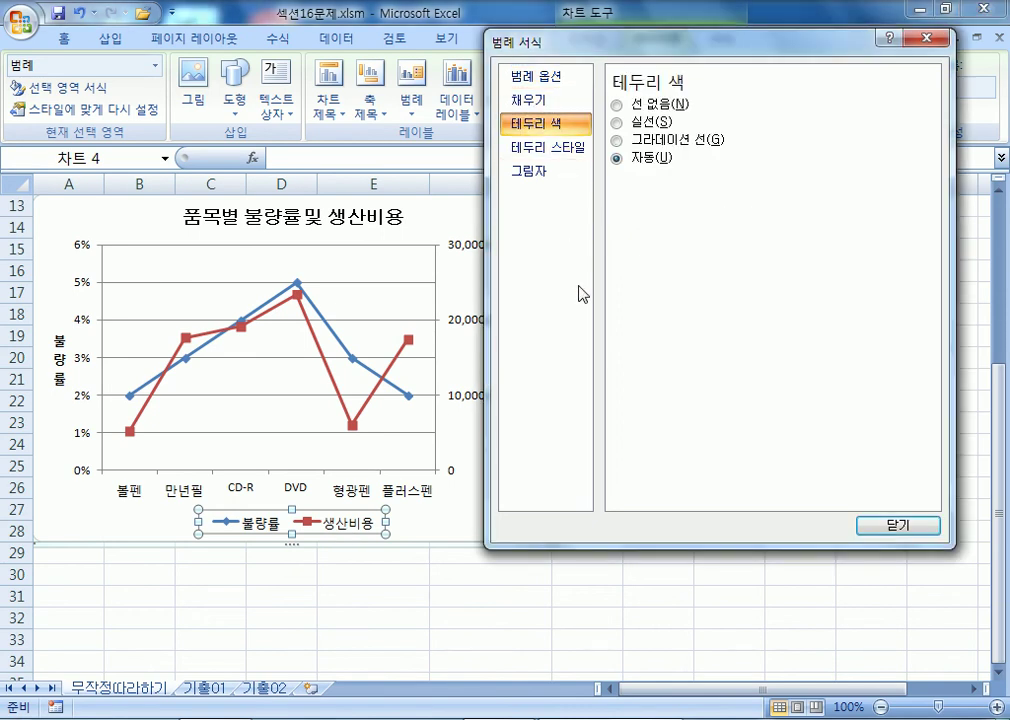
left_click_drag(684, 43, 700, 65)
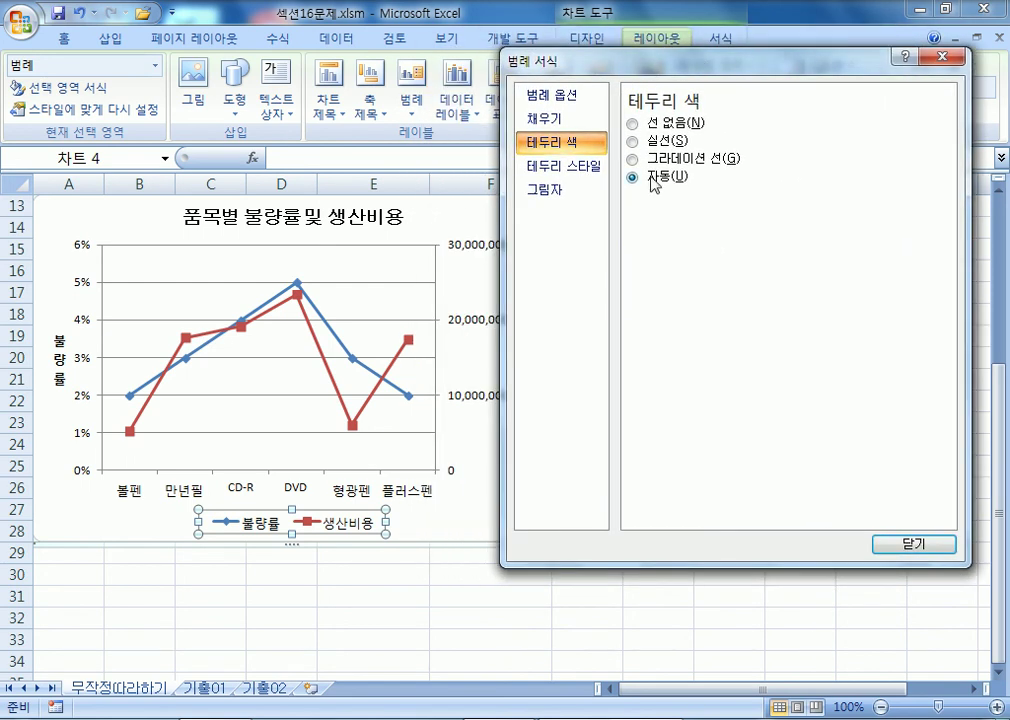
left_click(645, 142)
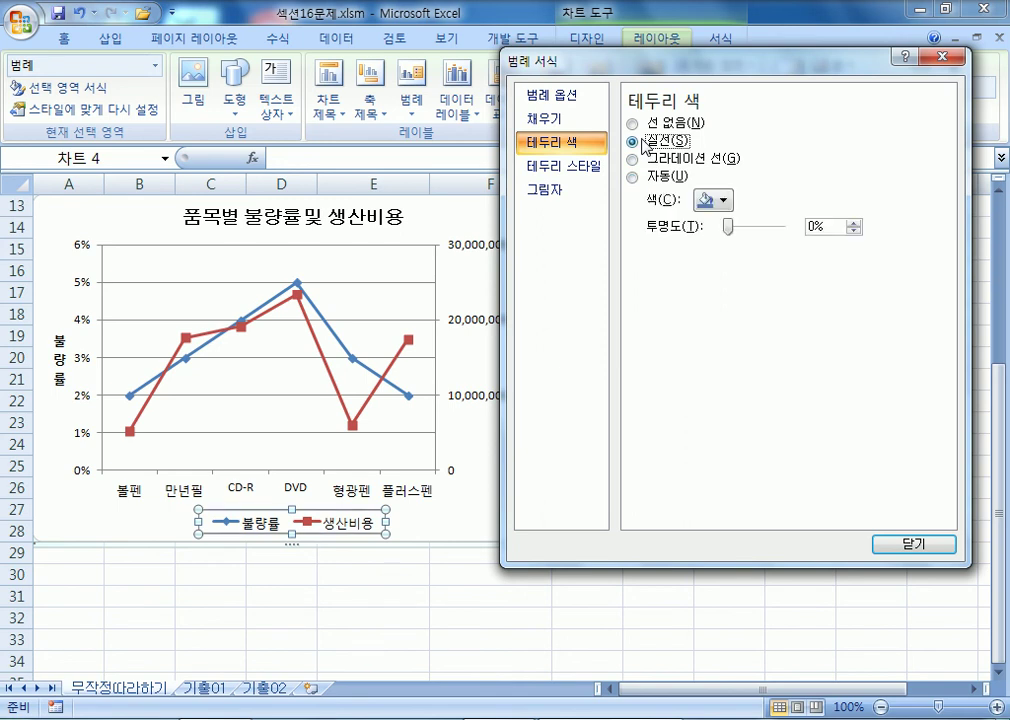
left_click(724, 201)
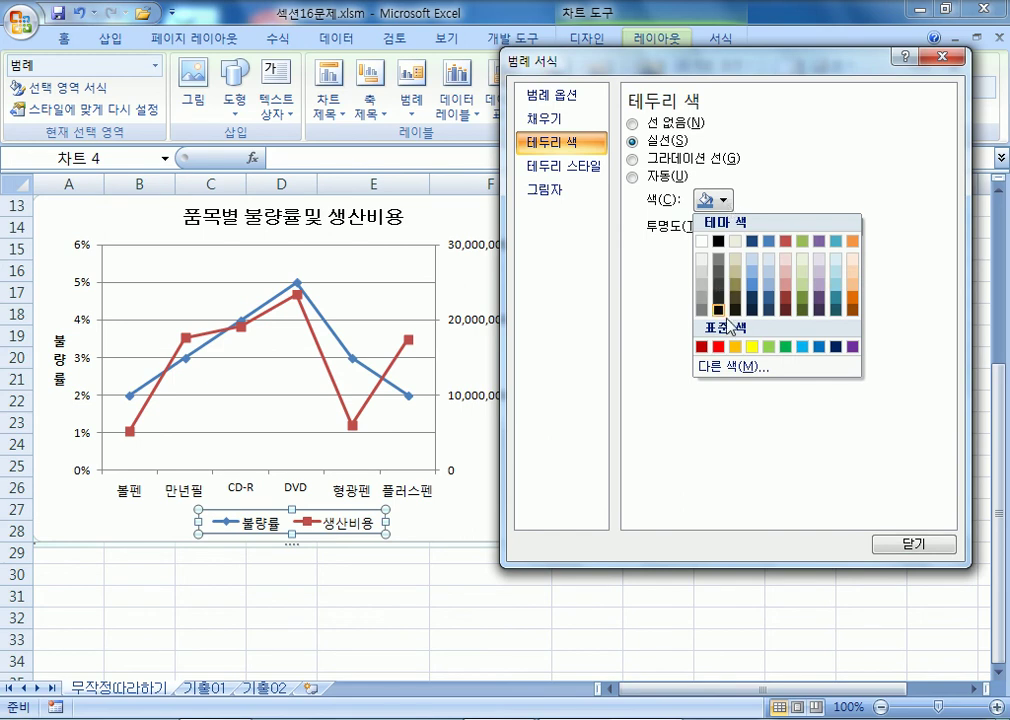
left_click(821, 347)
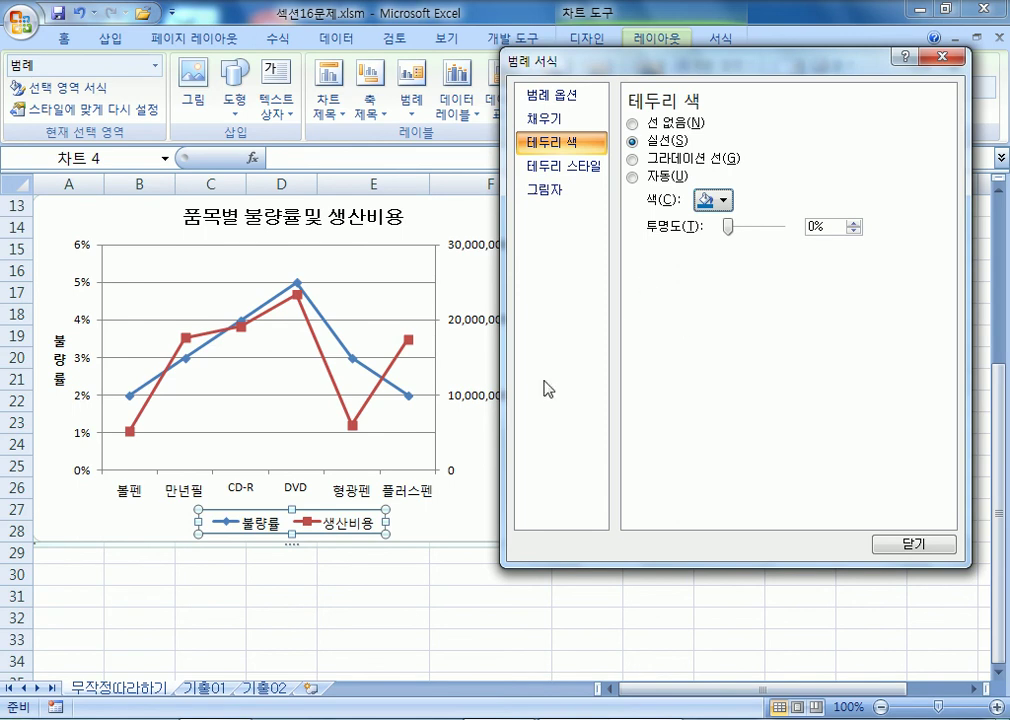
Set the legend text font to 궁서.
left_click_drag(556, 66, 622, 176)
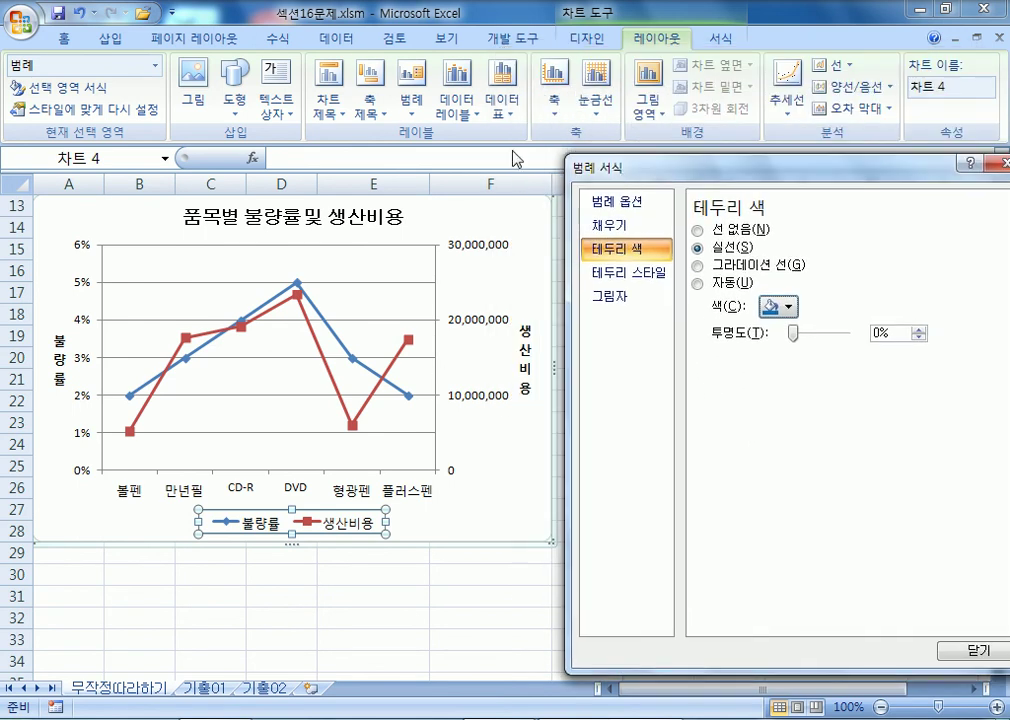
left_click(63, 40)
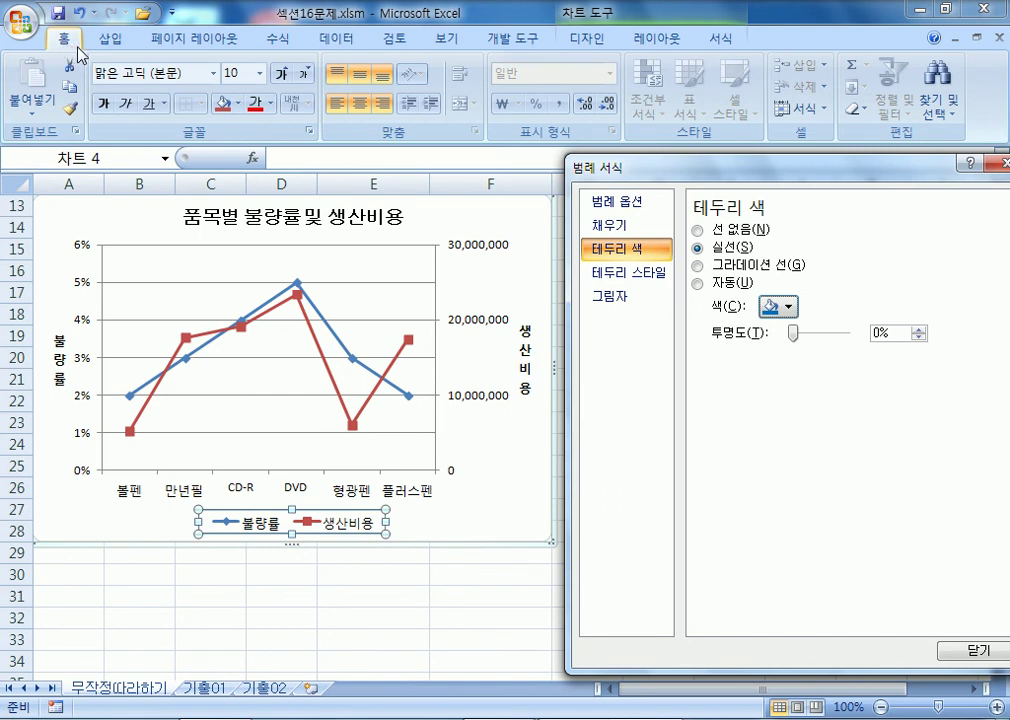
left_click(213, 75)
scroll(260, 335, "down", 15)
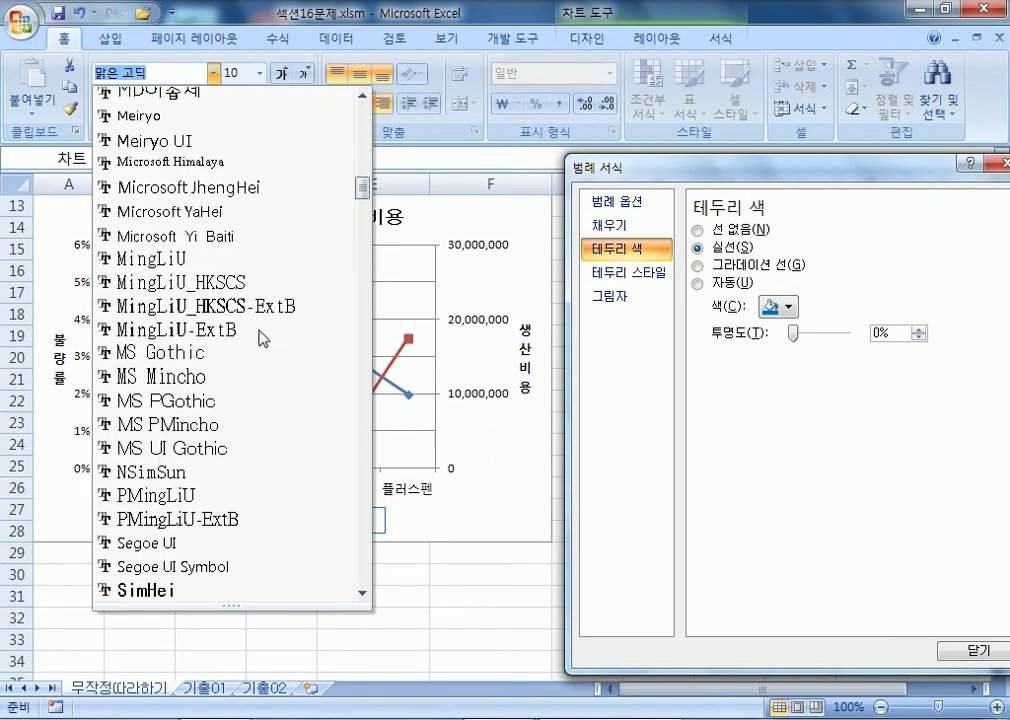
scroll(263, 338, "down", 6)
left_click(200, 376)
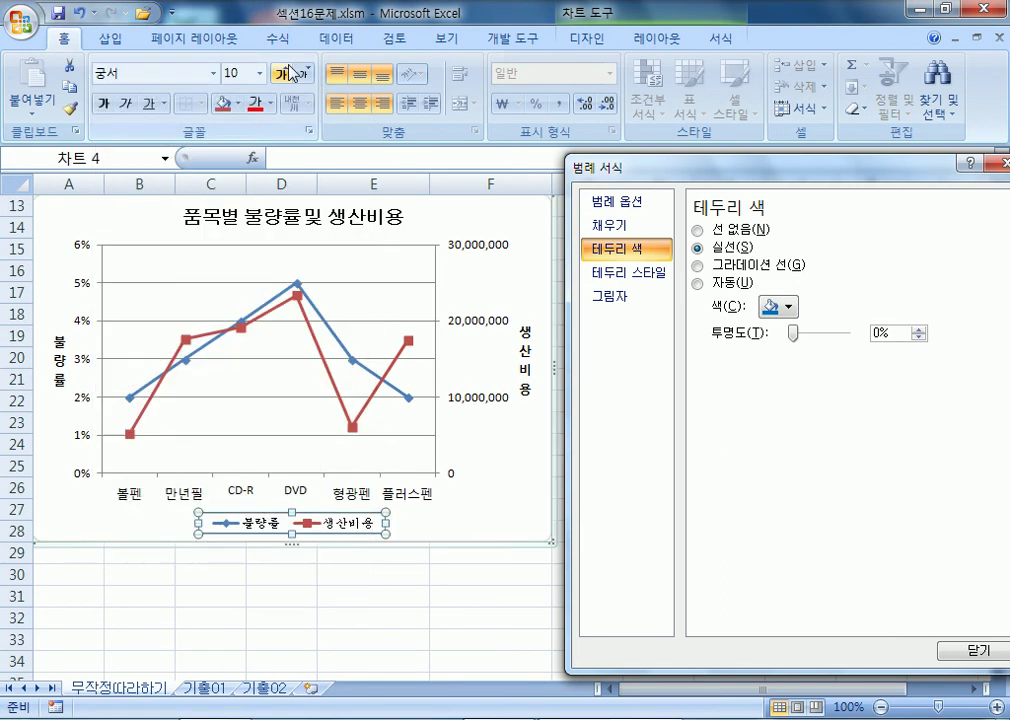
Set the legend text to size 13 and make it bold.
left_click(290, 74)
left_click(290, 74)
left_click(290, 74)
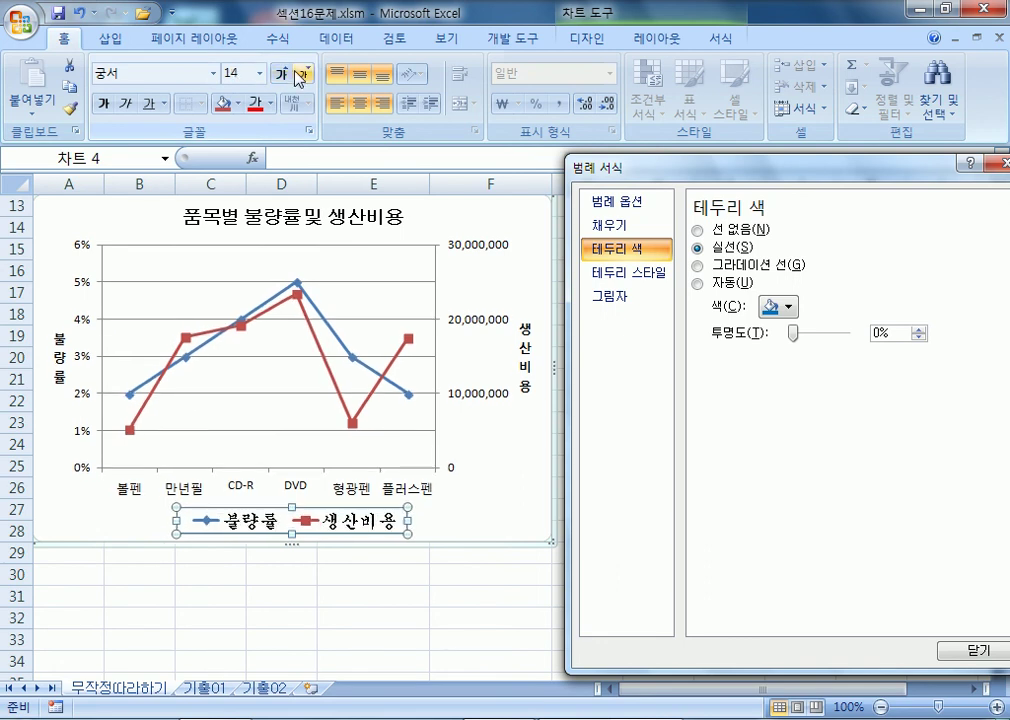
left_click(304, 76)
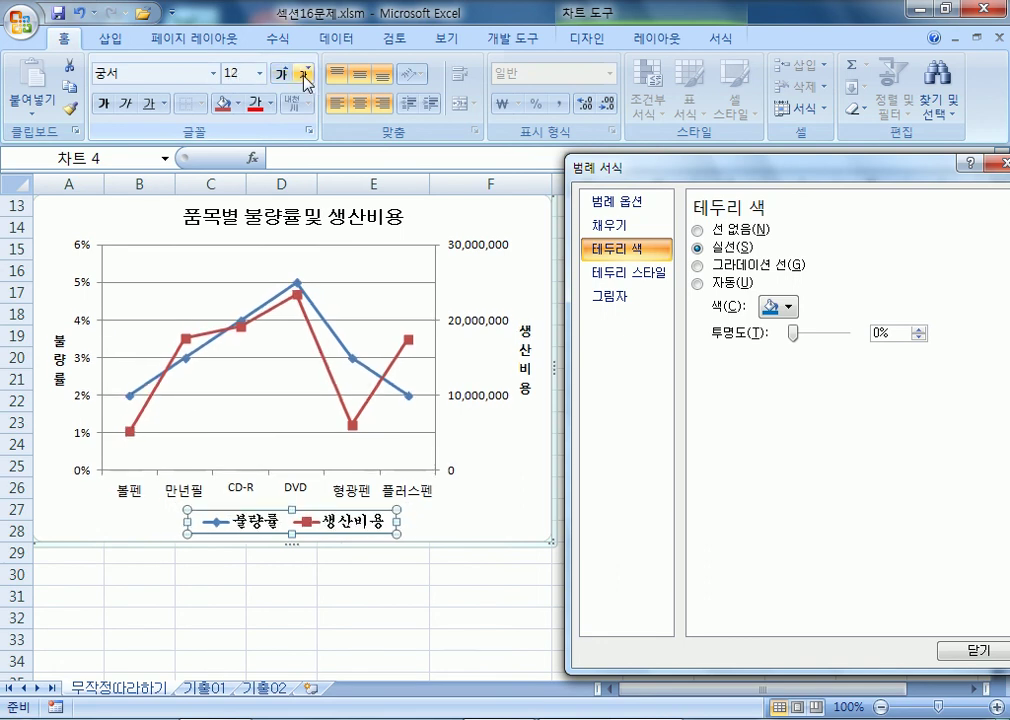
left_click(238, 74)
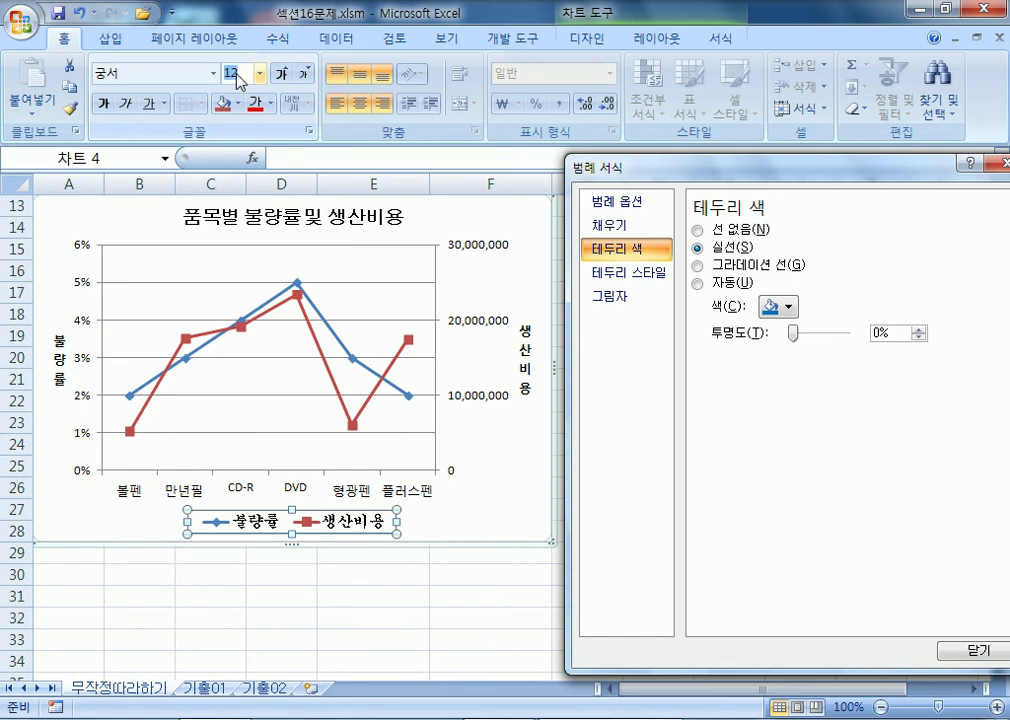
type("13")
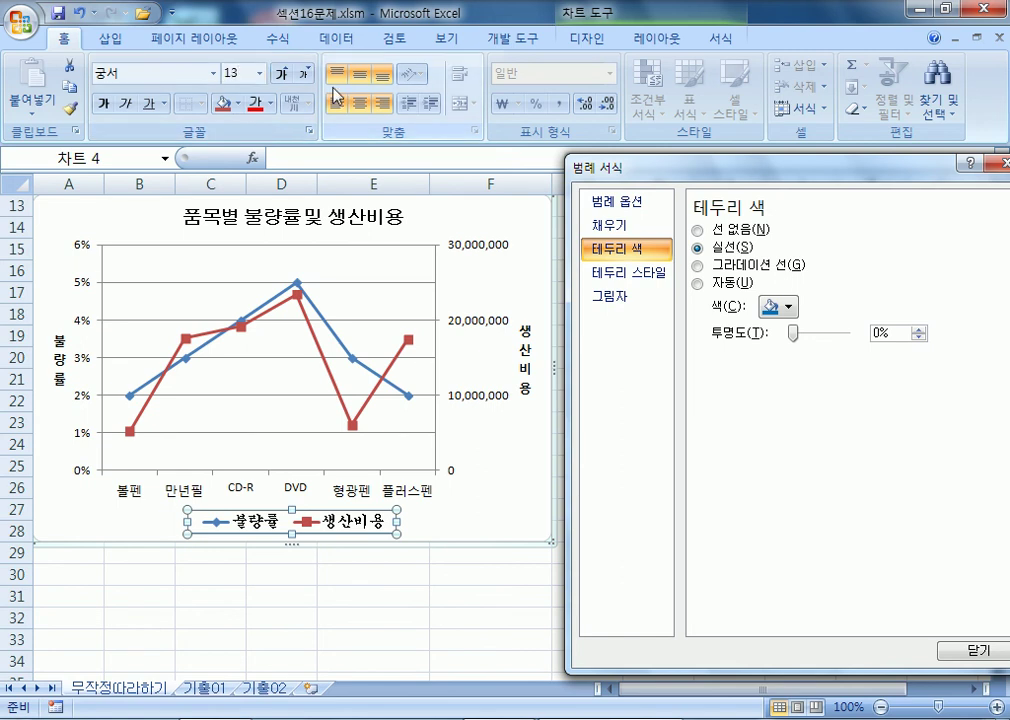
key("Return")
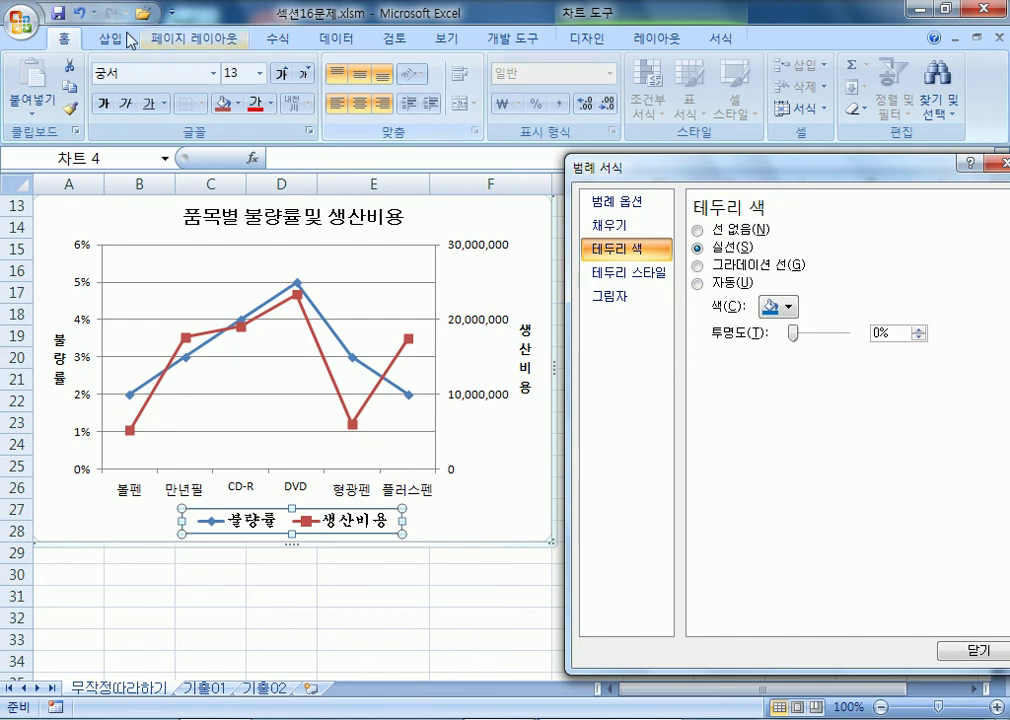
left_click(104, 104)
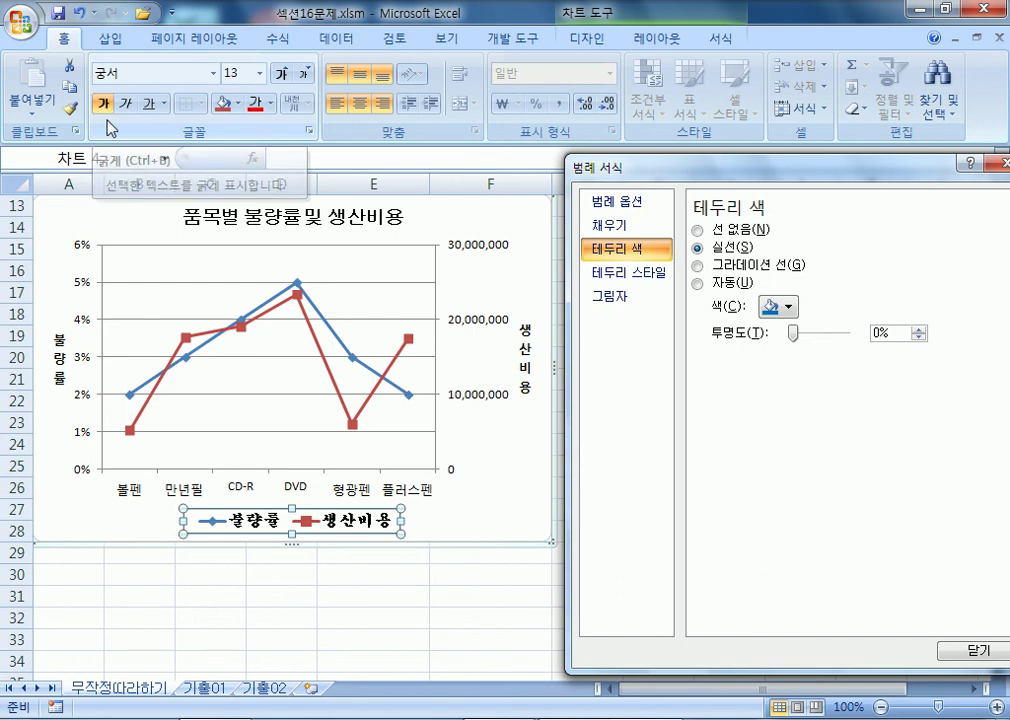
left_click(543, 253)
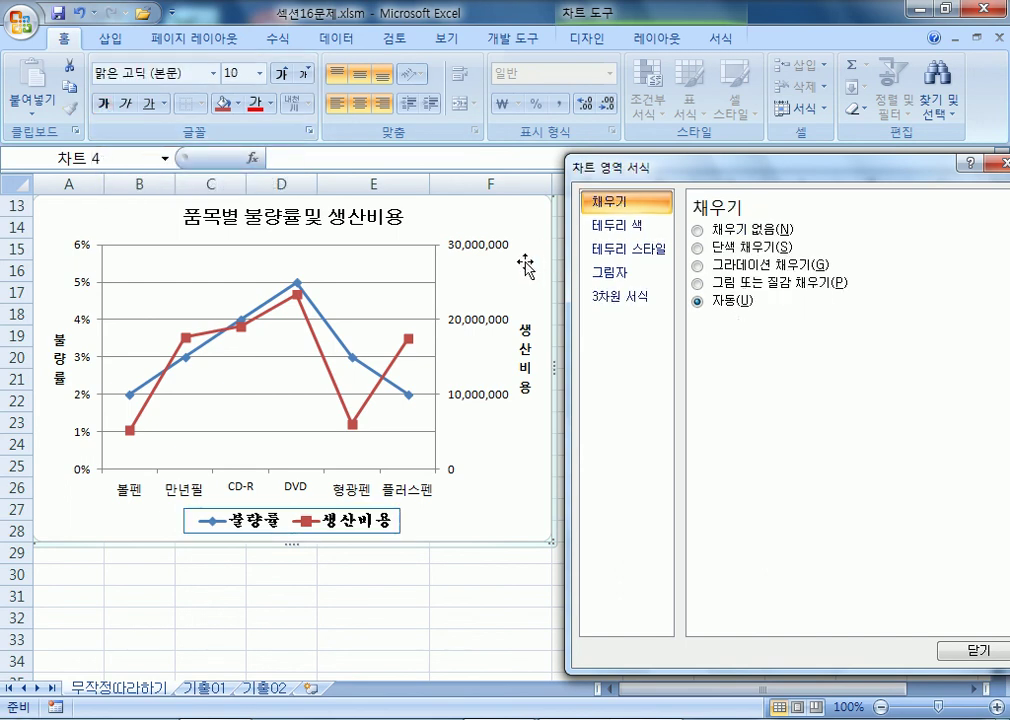
Review the legend's position, border colour, fill and shadow settings, and close the legend formatting dialog.
scroll(370, 500, "down", 1)
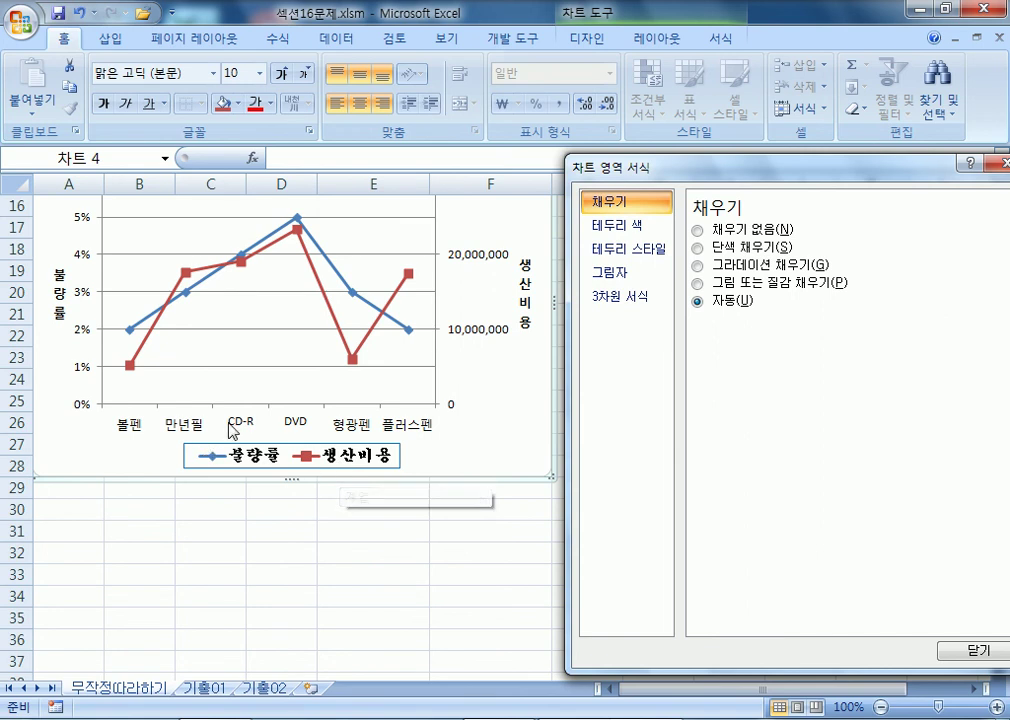
left_click(323, 463)
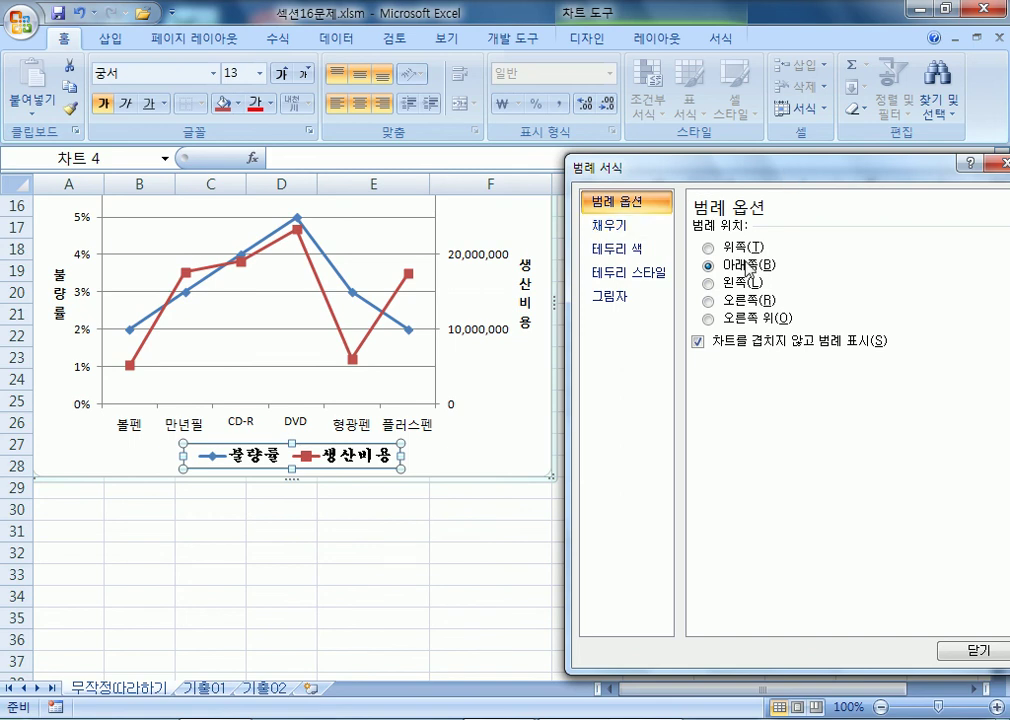
left_click(617, 248)
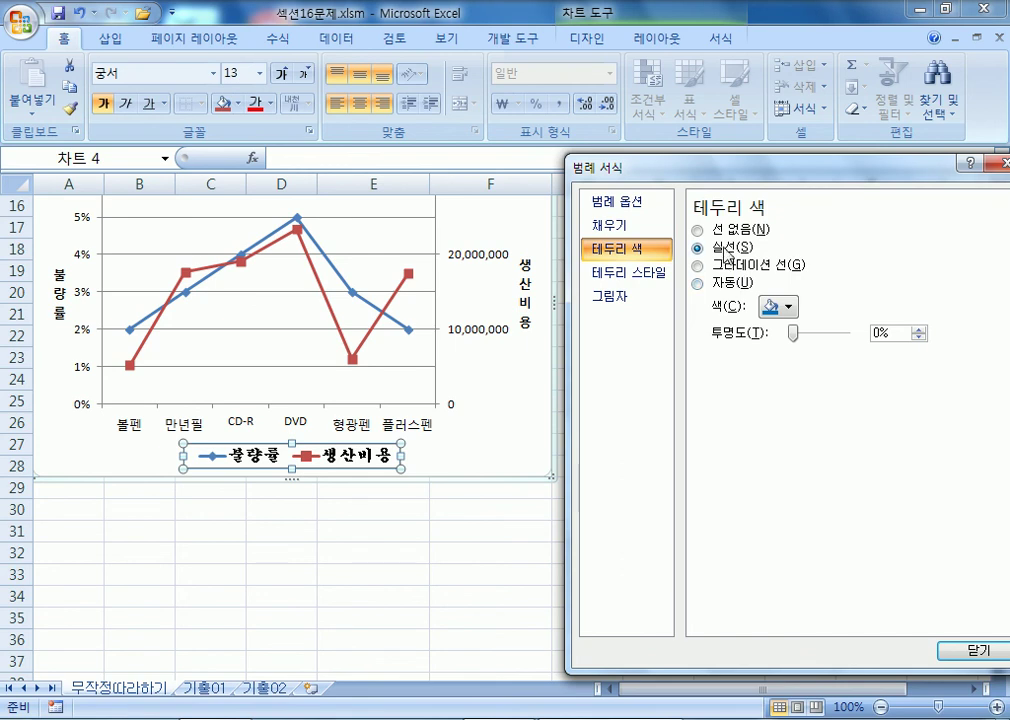
left_click(786, 307)
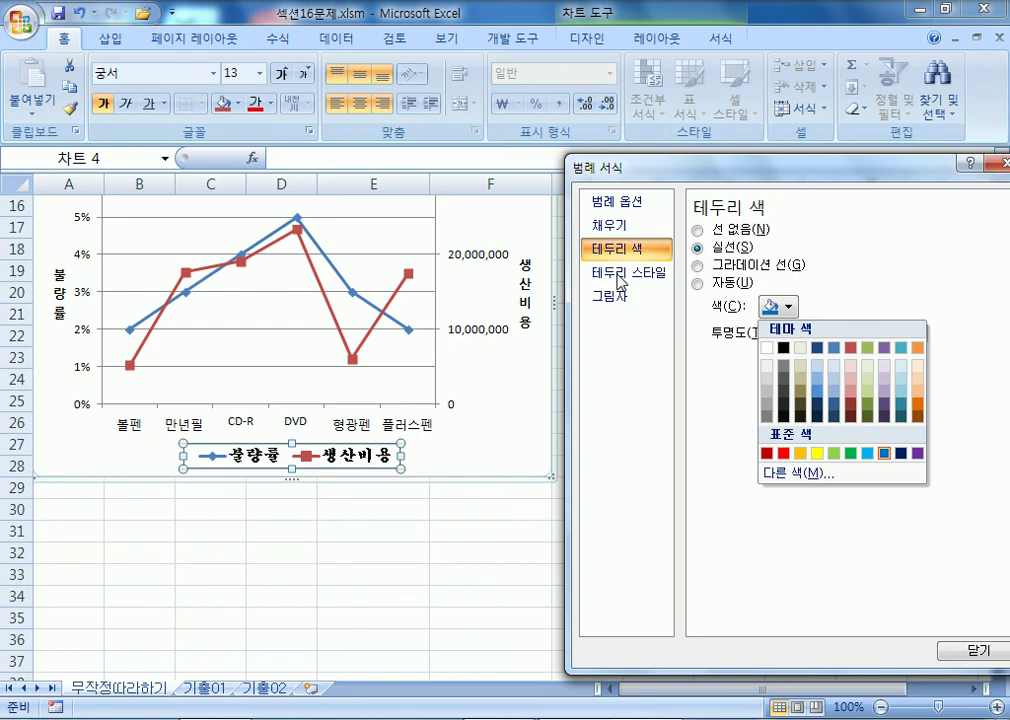
left_click(617, 227)
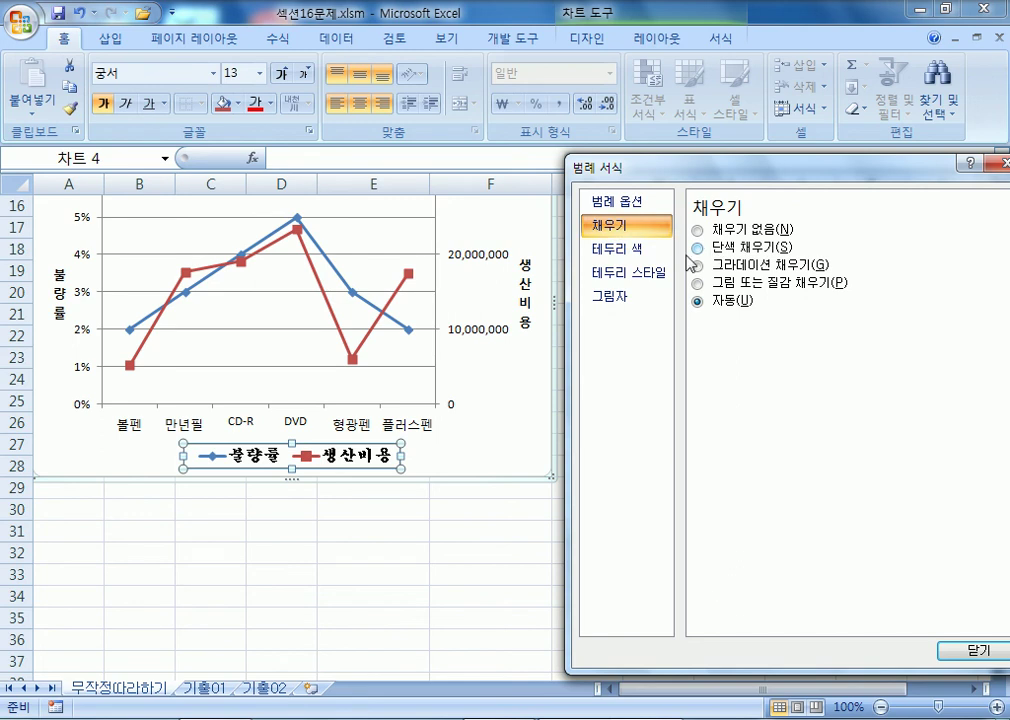
left_click(620, 297)
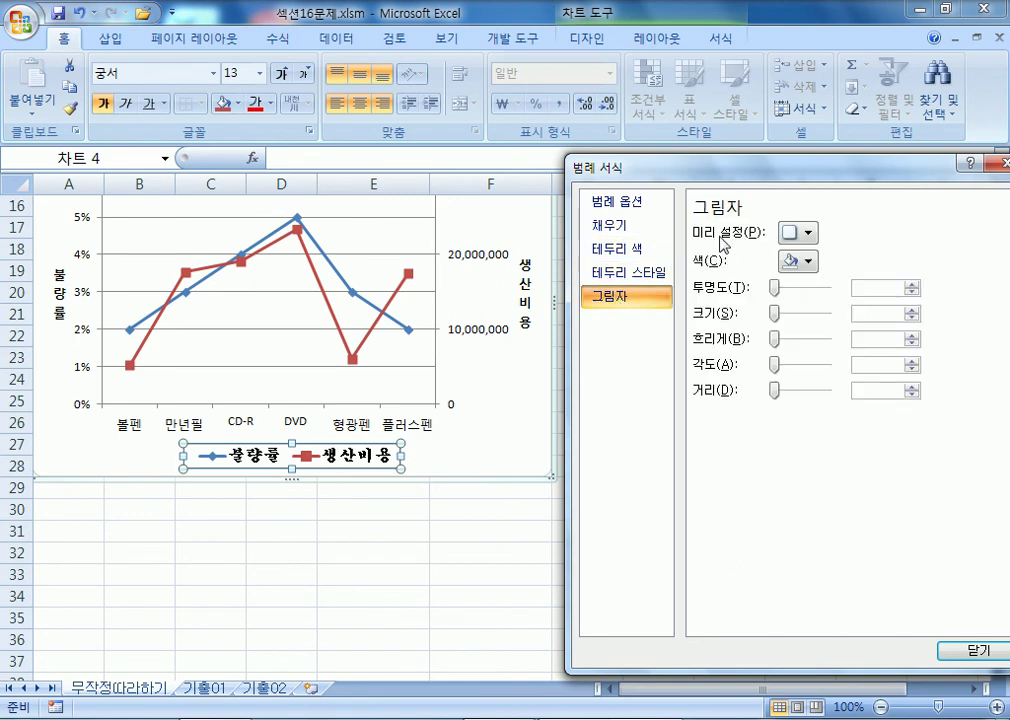
left_click(502, 462)
left_click(327, 460)
left_click_drag(634, 169, 653, 180)
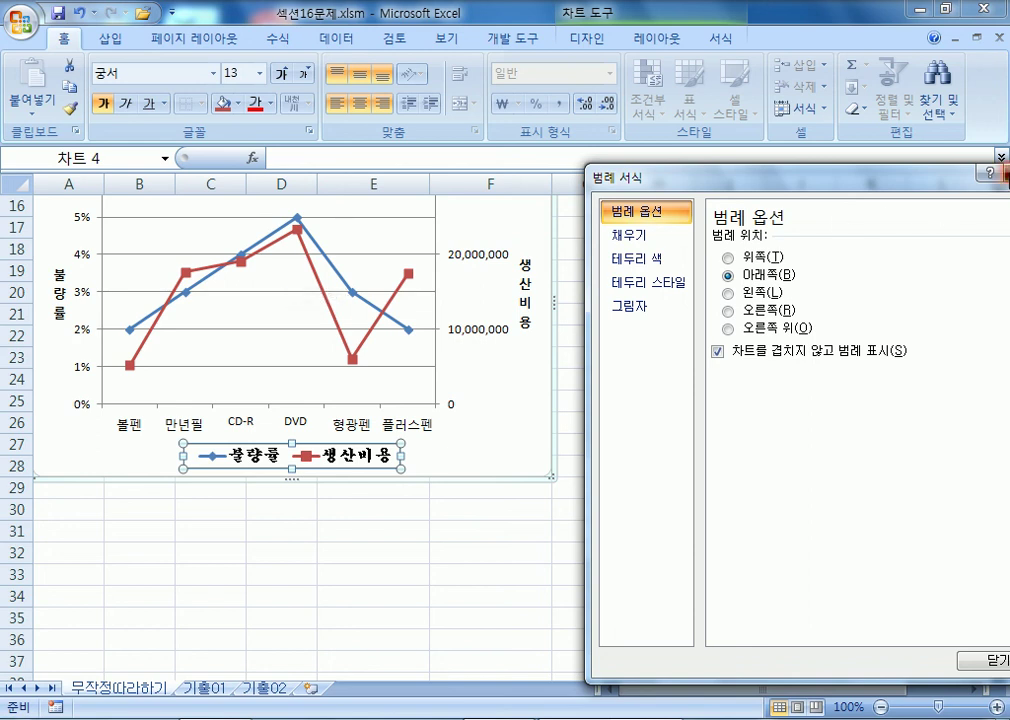
left_click(1000, 172)
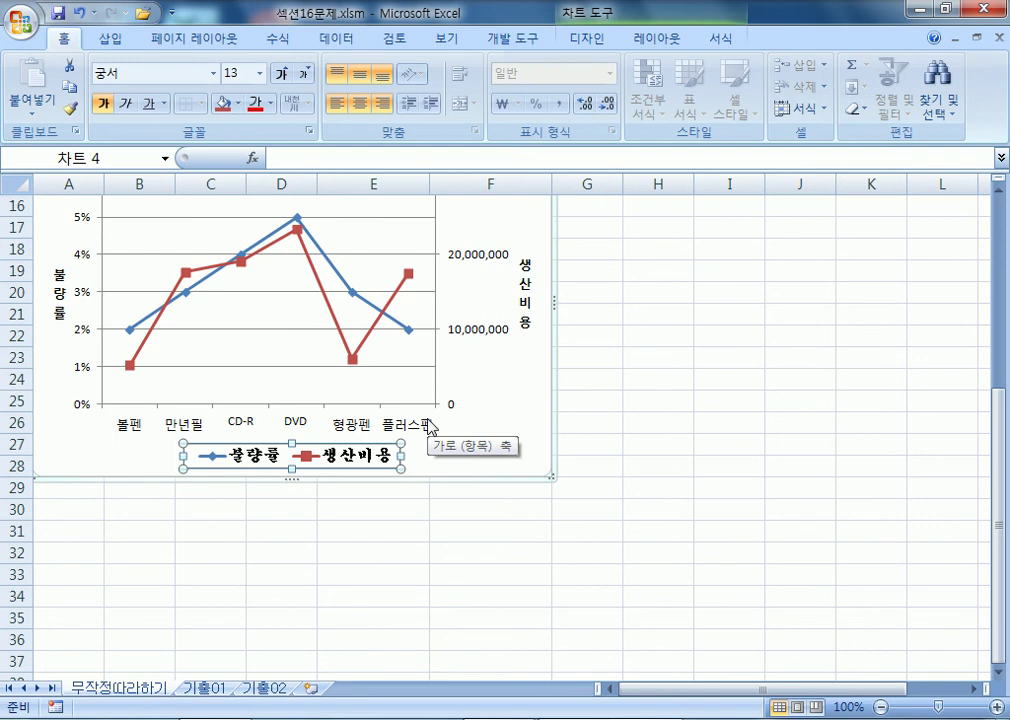
left_click(204, 284)
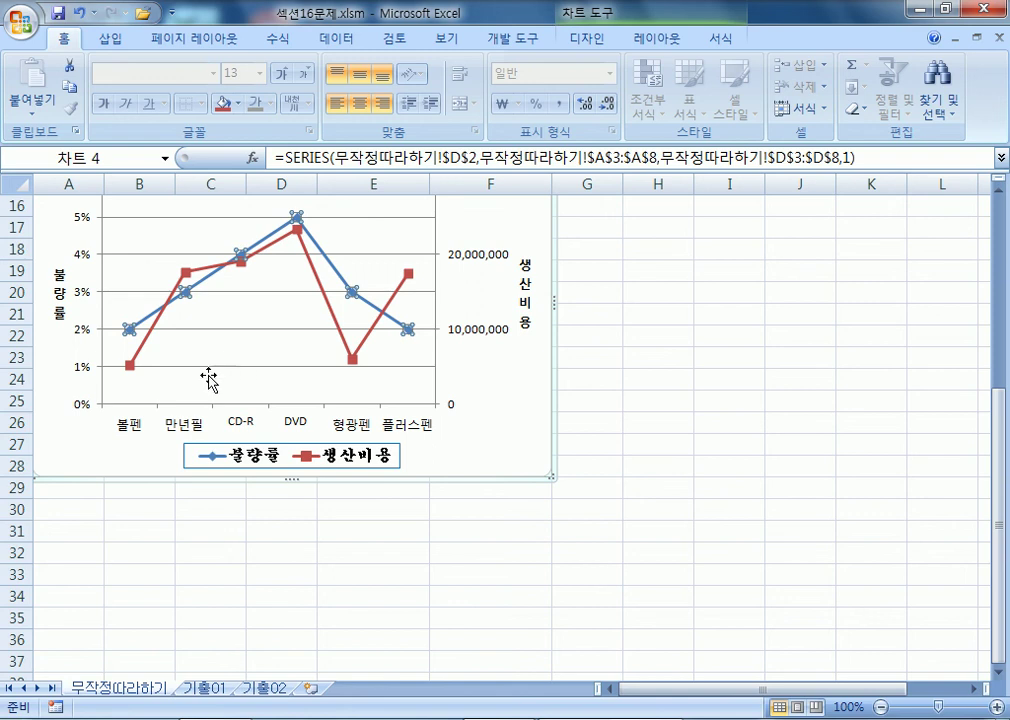
left_click(234, 321)
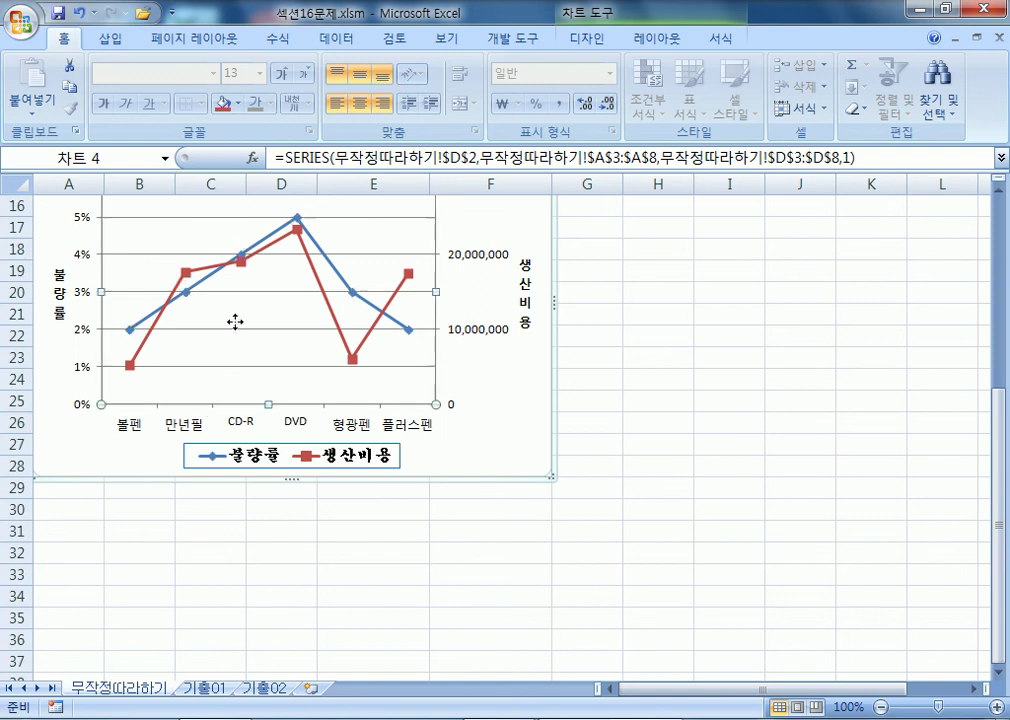
left_click(150, 316)
scroll(275, 393, "up", 2)
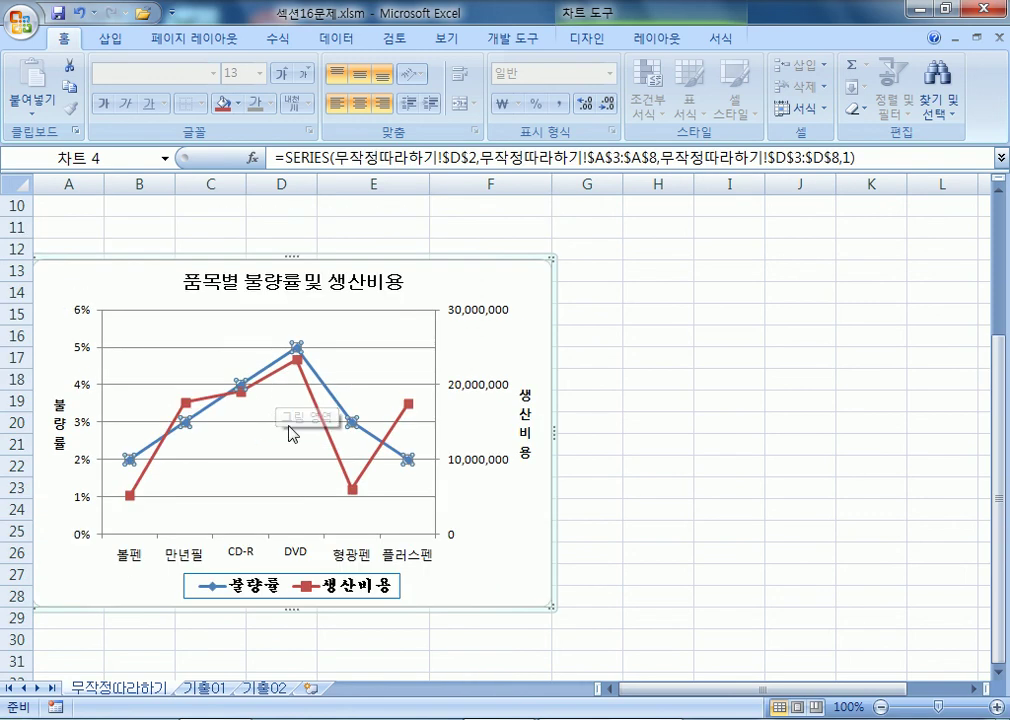
left_click(582, 40)
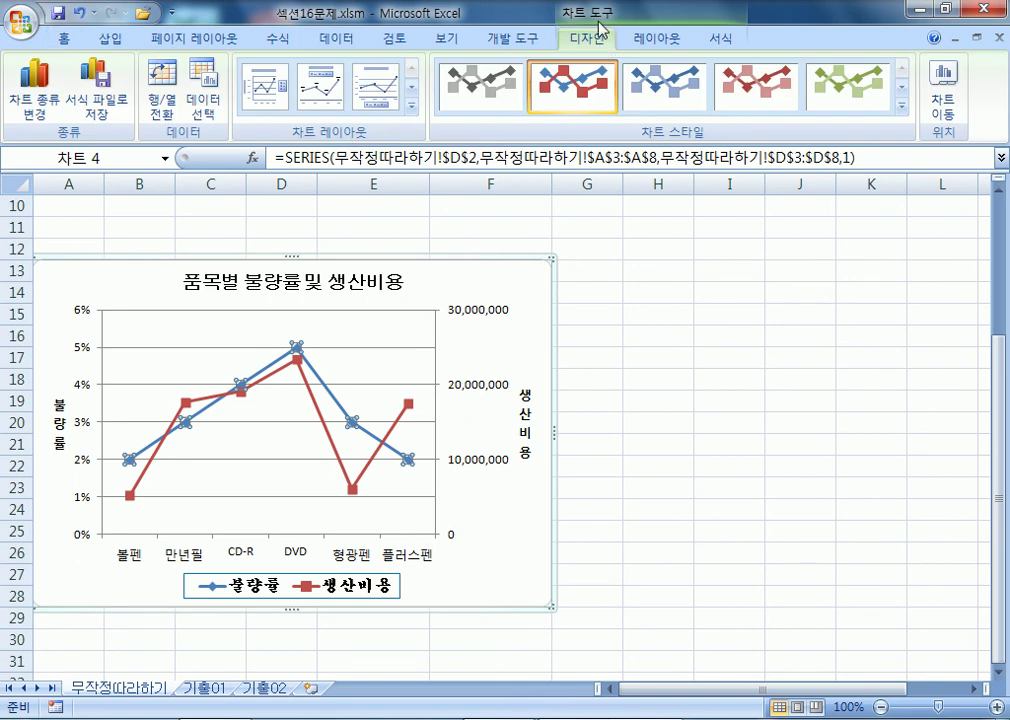
left_click(486, 283)
left_click(42, 96)
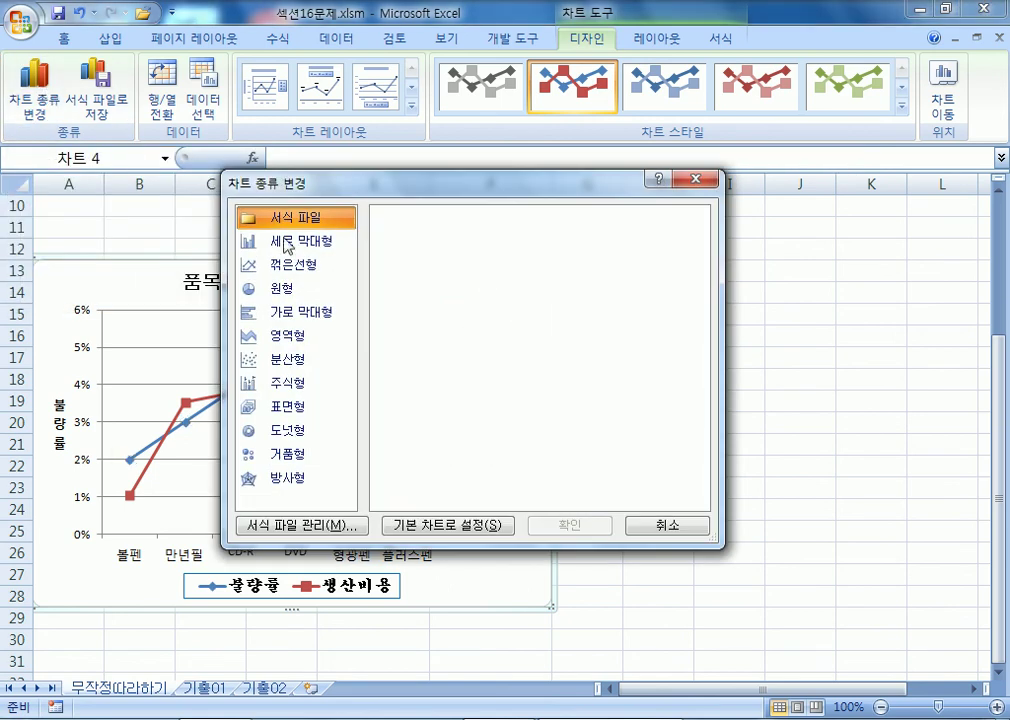
left_click(690, 526)
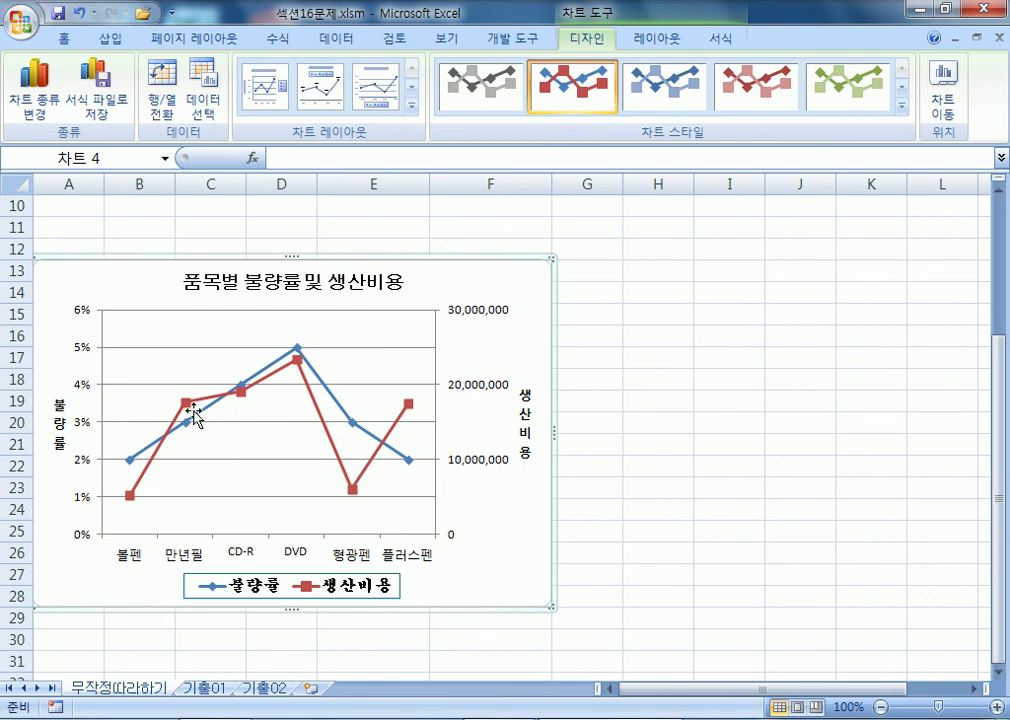
Change the 불량률 series from a line to a clustered column (세로 막대형) chart type.
left_click(198, 415)
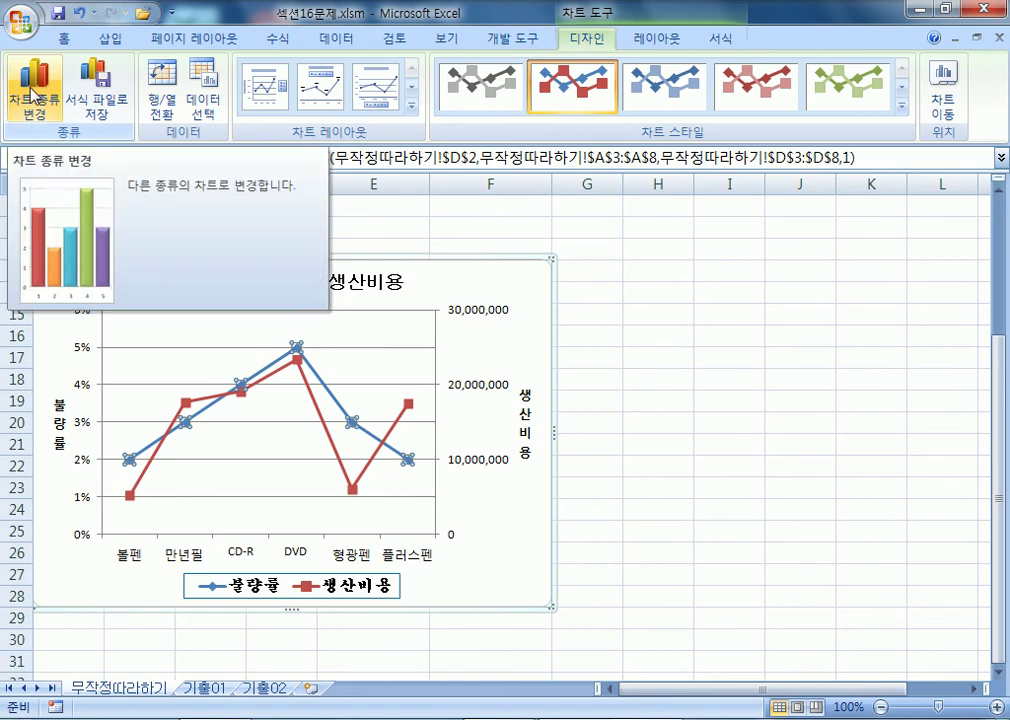
left_click(20, 115)
left_click(300, 242)
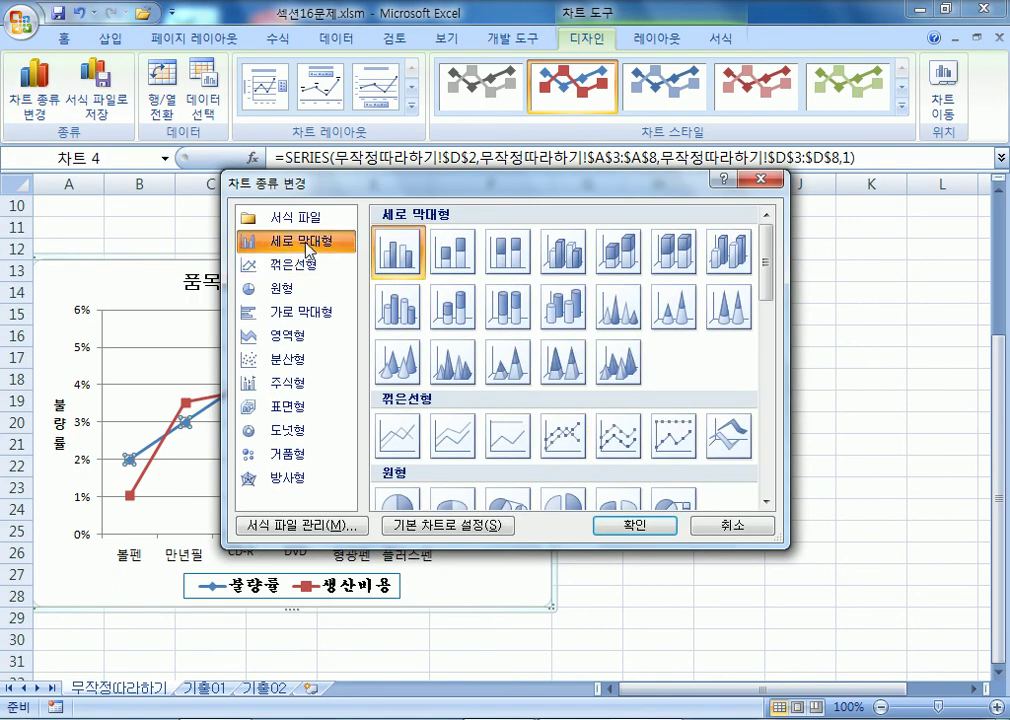
left_click(412, 266)
left_click(651, 527)
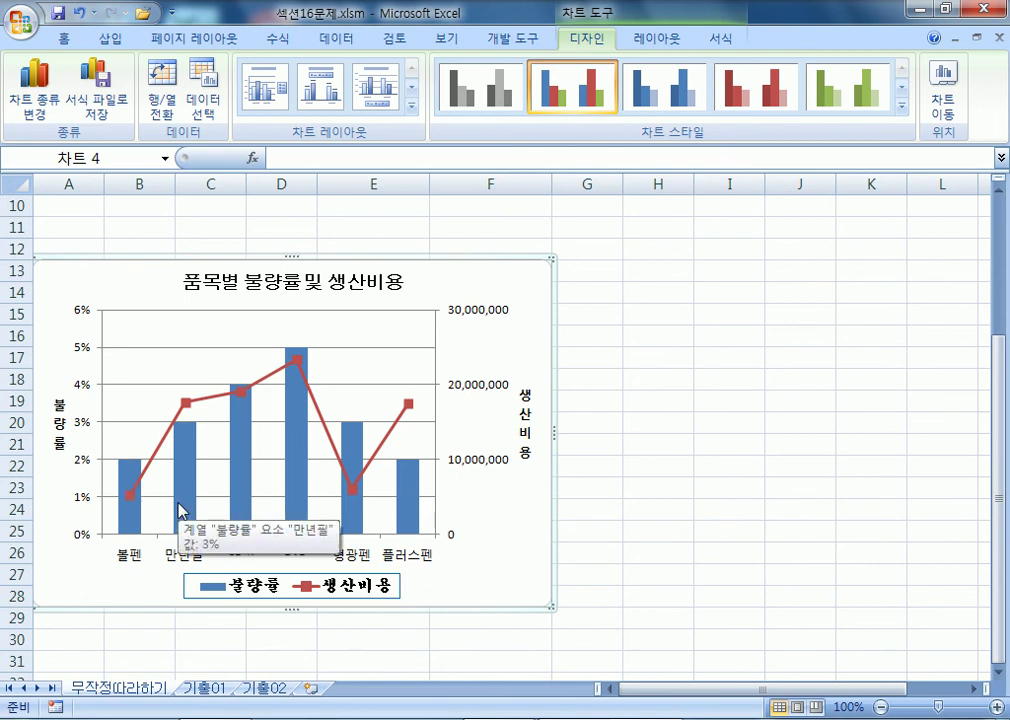
Add data labels to the 불량률 columns, positioned at the outside end (바깥쪽 끝에).
left_click(185, 467)
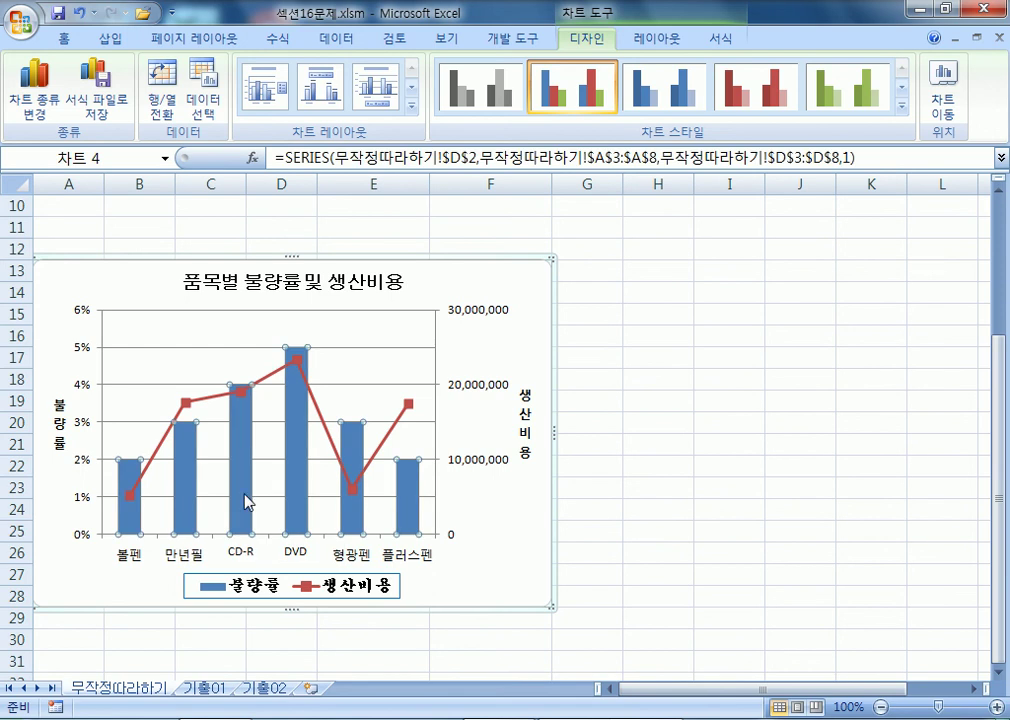
mouse_move(240, 505)
right_click(246, 441)
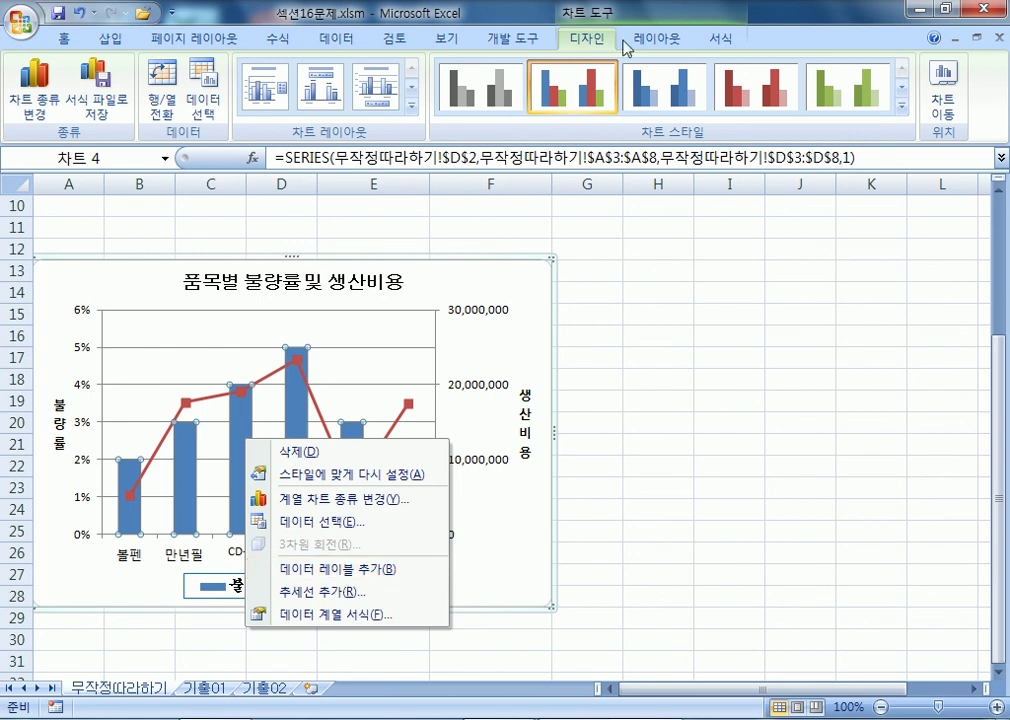
left_click(661, 42)
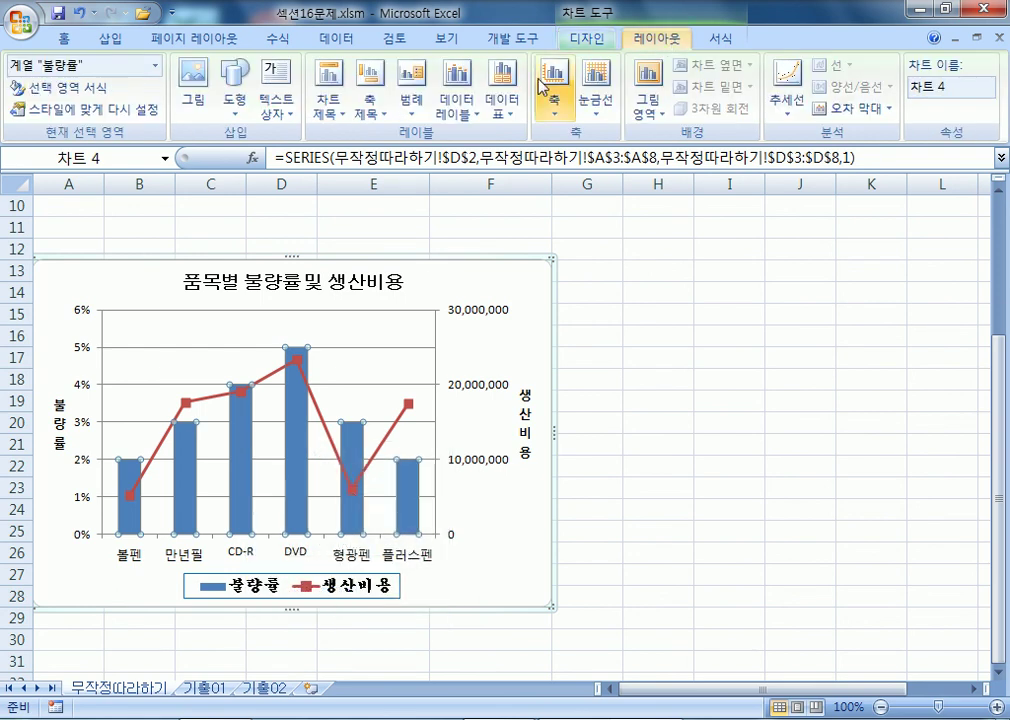
left_click(470, 115)
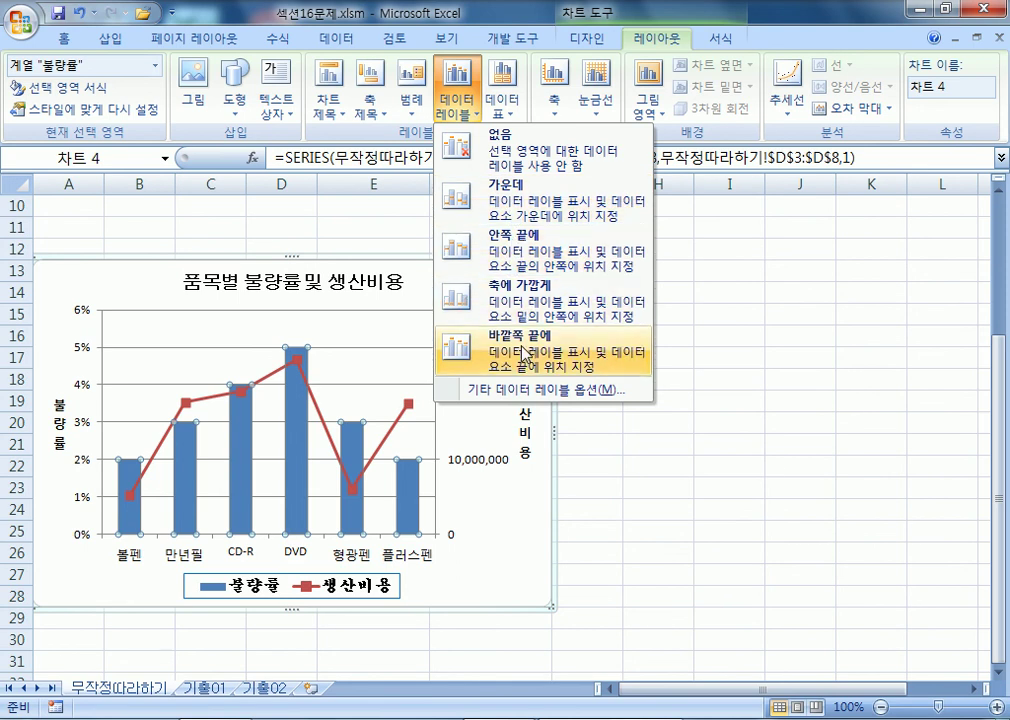
left_click(466, 101)
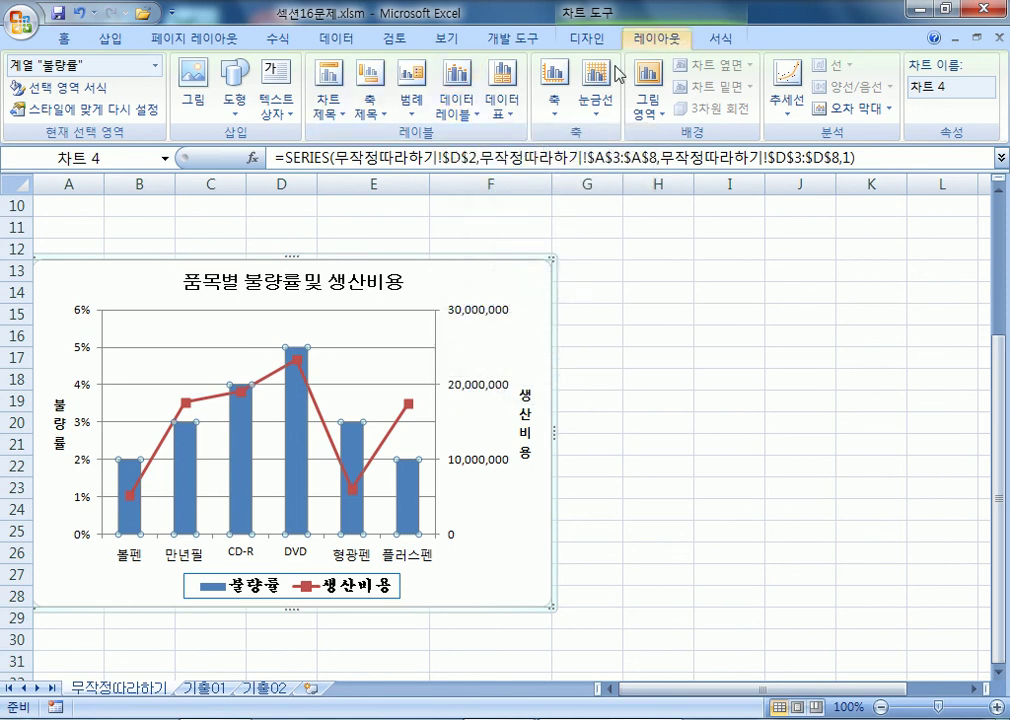
left_click(458, 100)
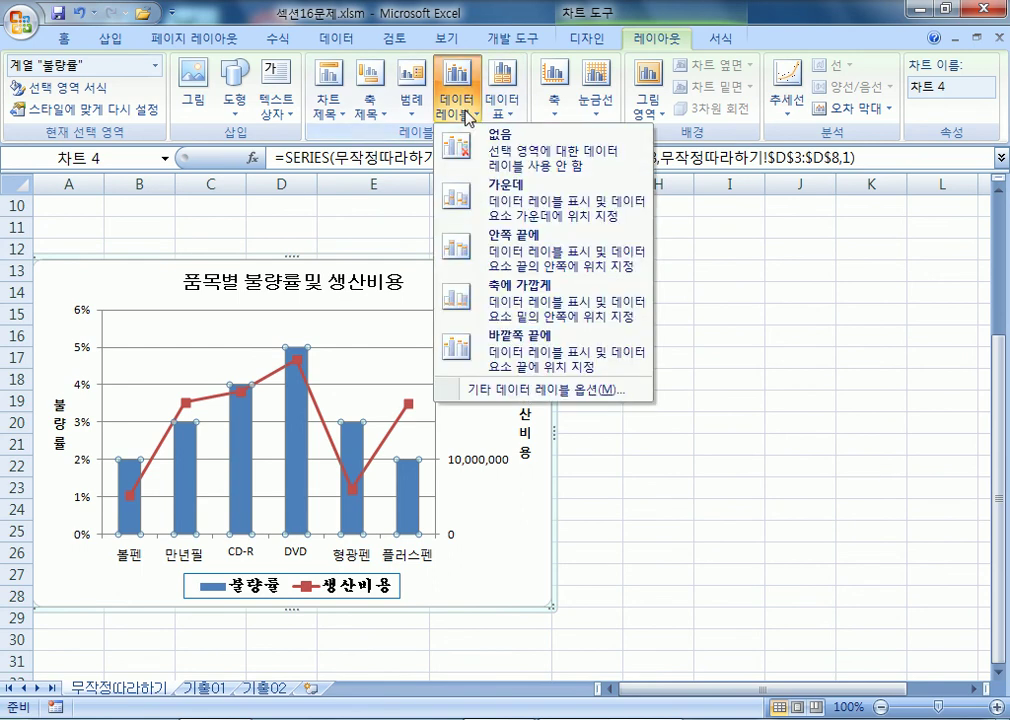
left_click(513, 348)
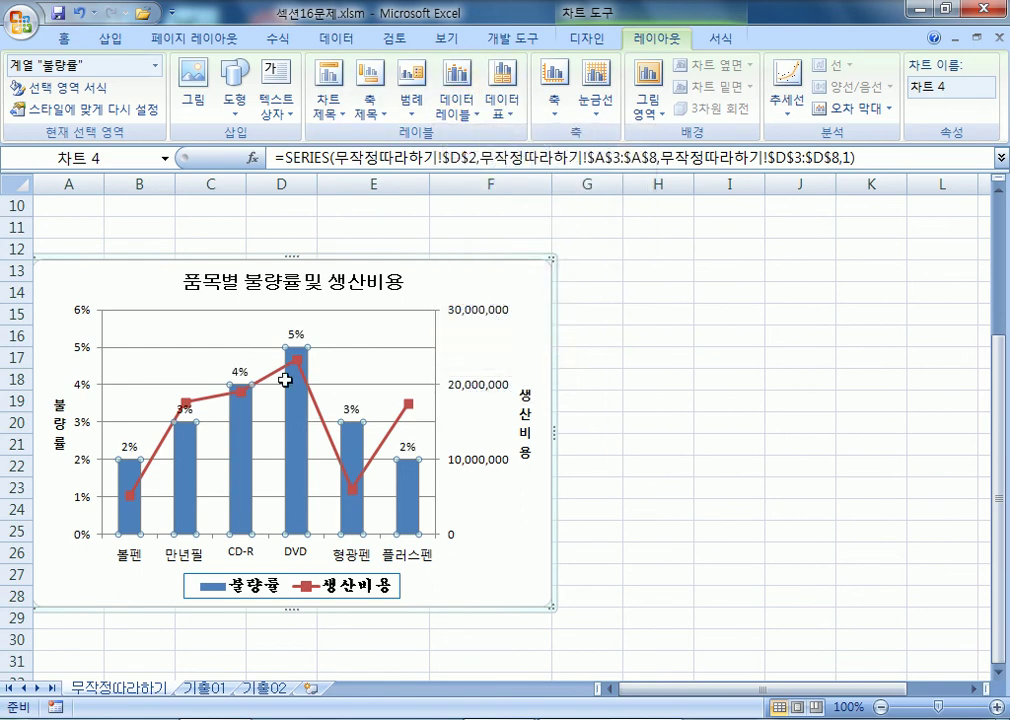
Set the line width of the 생산비용 series to 4 pt.
mouse_move(395, 442)
left_click(396, 430)
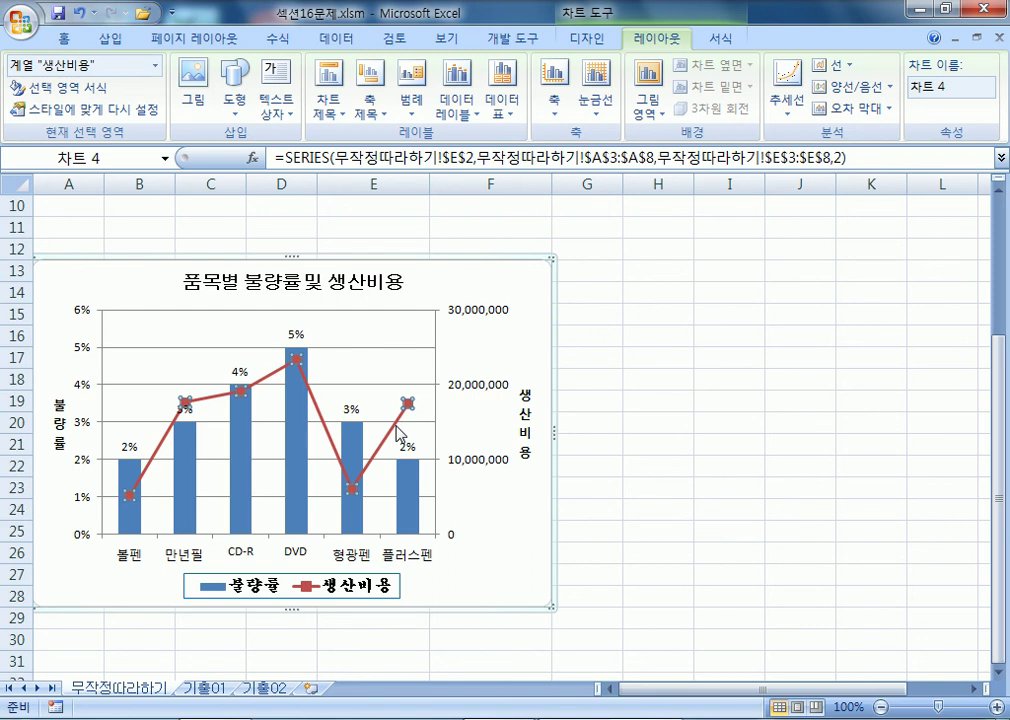
double_click(396, 430)
left_click_drag(658, 185, 611, 115)
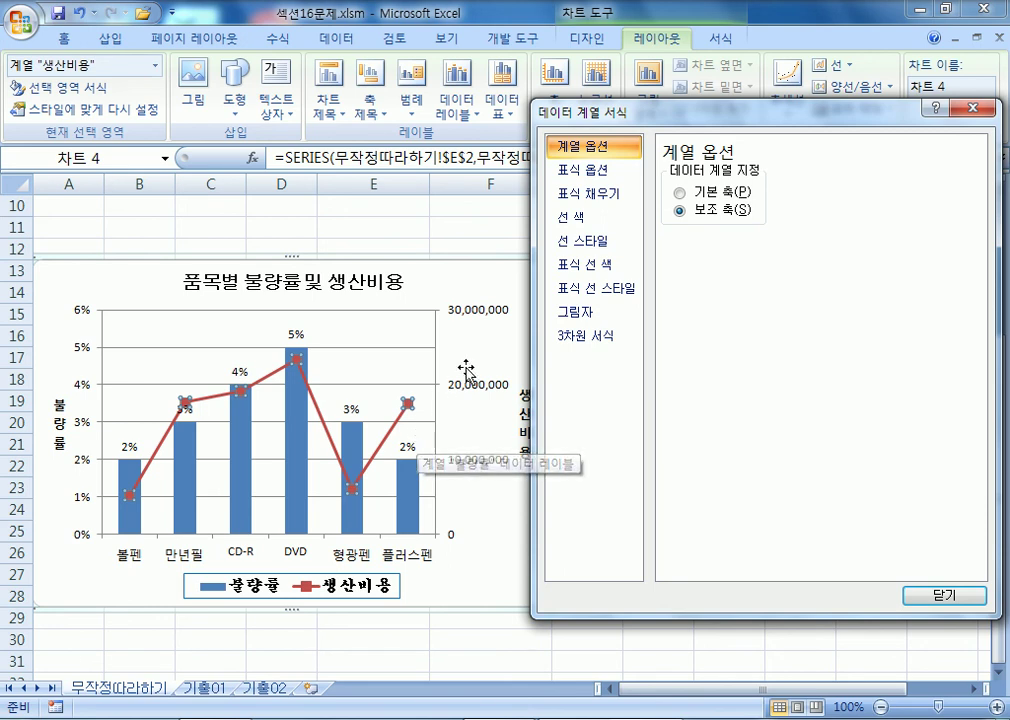
left_click(591, 253)
left_click_drag(560, 110, 478, 90)
left_click(741, 148)
left_click(741, 148)
left_click(741, 148)
left_click(741, 148)
left_click(741, 148)
left_click(741, 148)
left_click(741, 148)
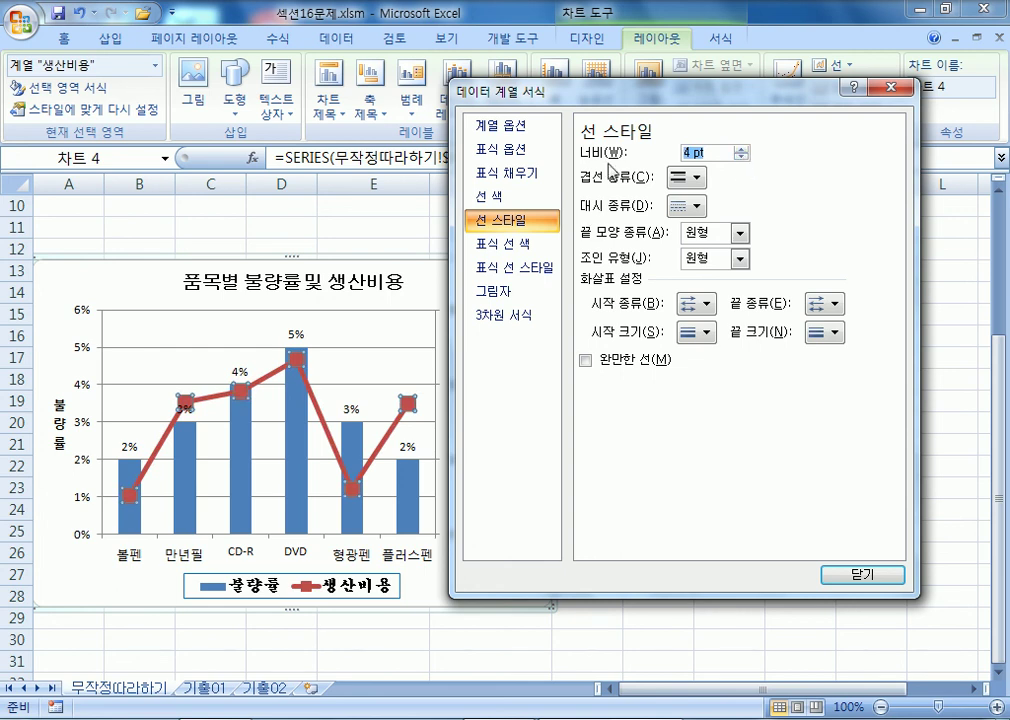
Give the 생산비용 series a solid line in the standard orange colour.
left_click(512, 204)
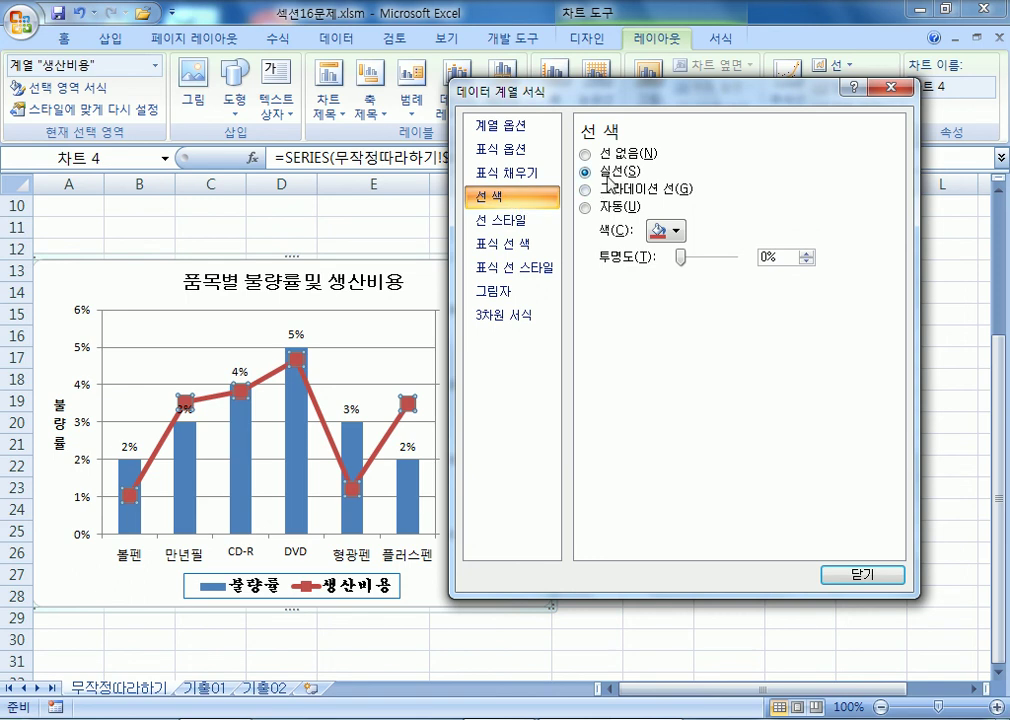
left_click(677, 232)
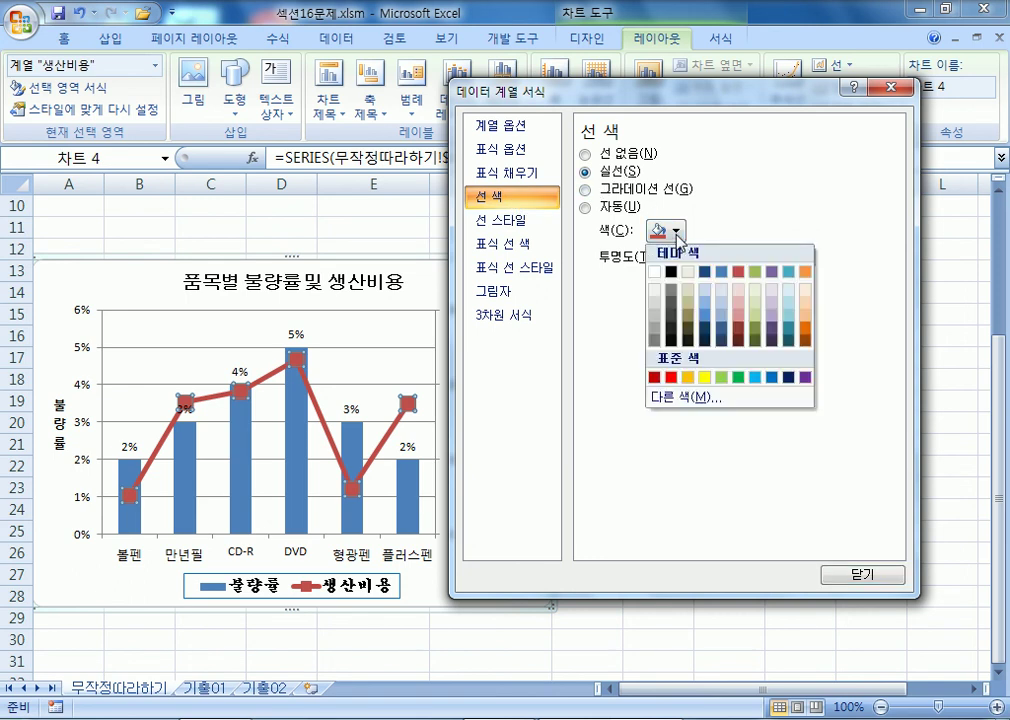
left_click(688, 378)
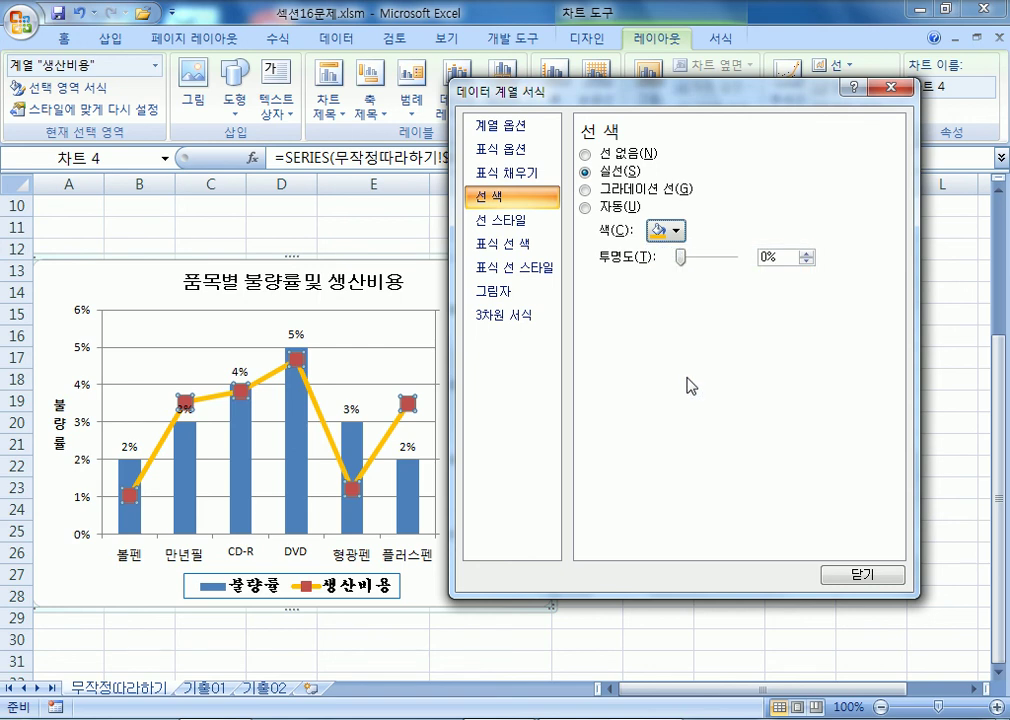
Turn on the smoothed line option (완만한 선) for the 생산비용 series.
left_click(520, 222)
left_click(586, 361)
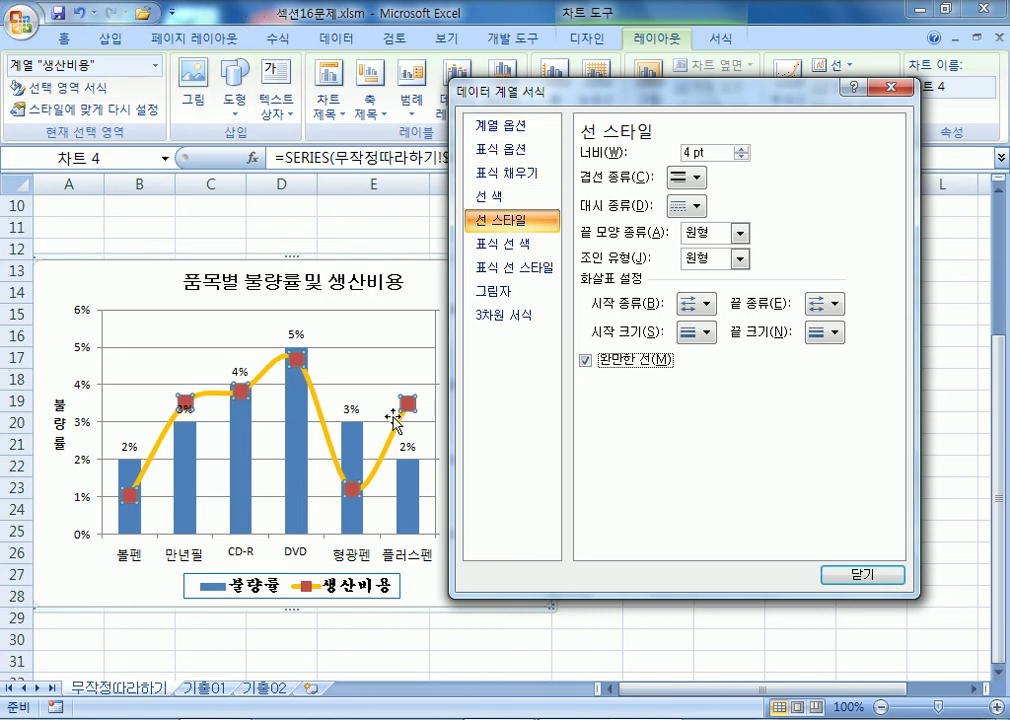
left_click(486, 197)
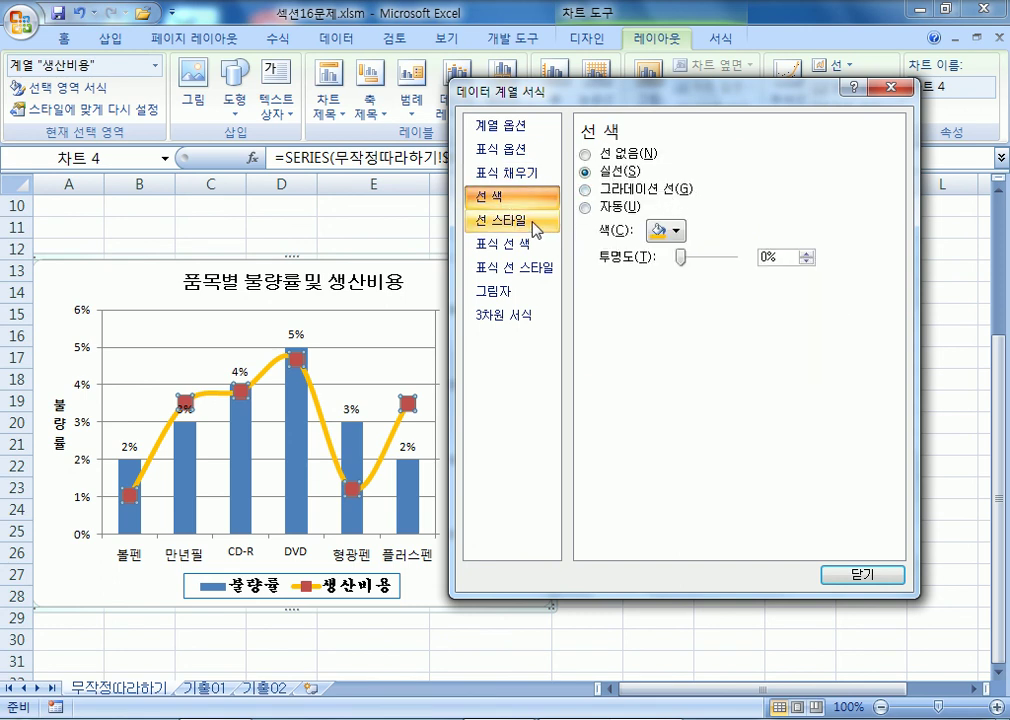
left_click(491, 219)
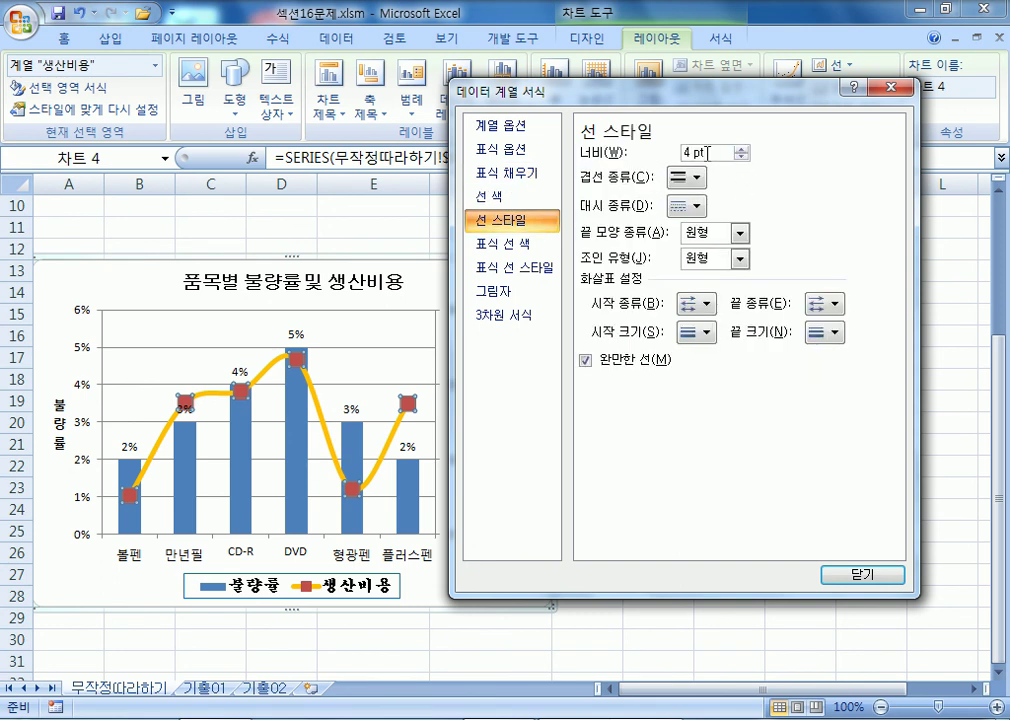
left_click(587, 361)
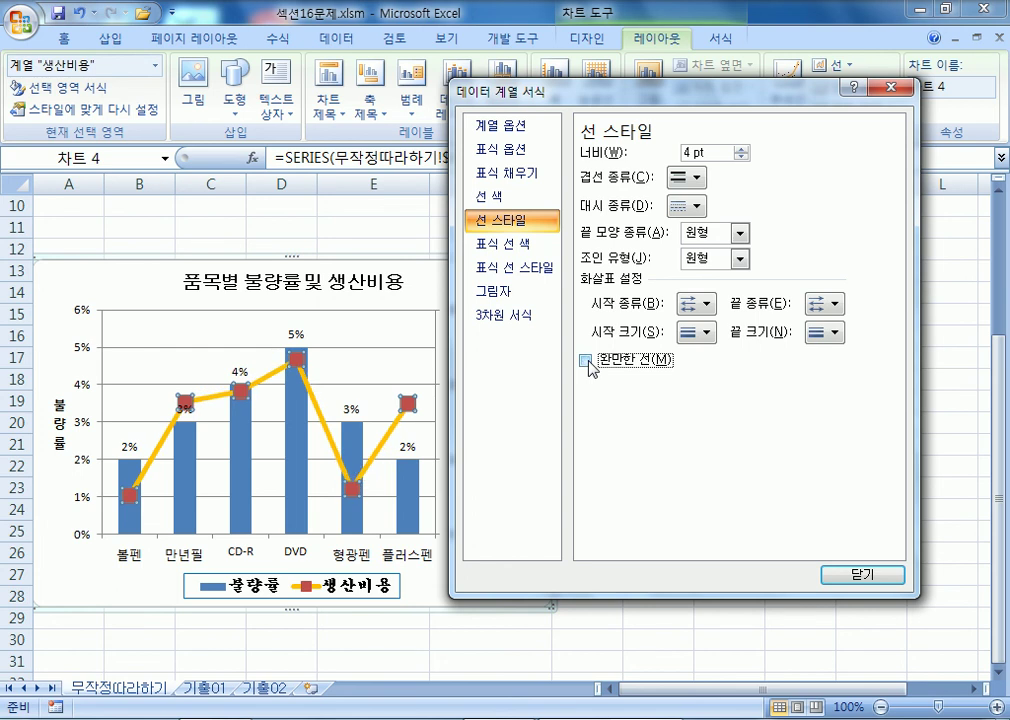
left_click(587, 361)
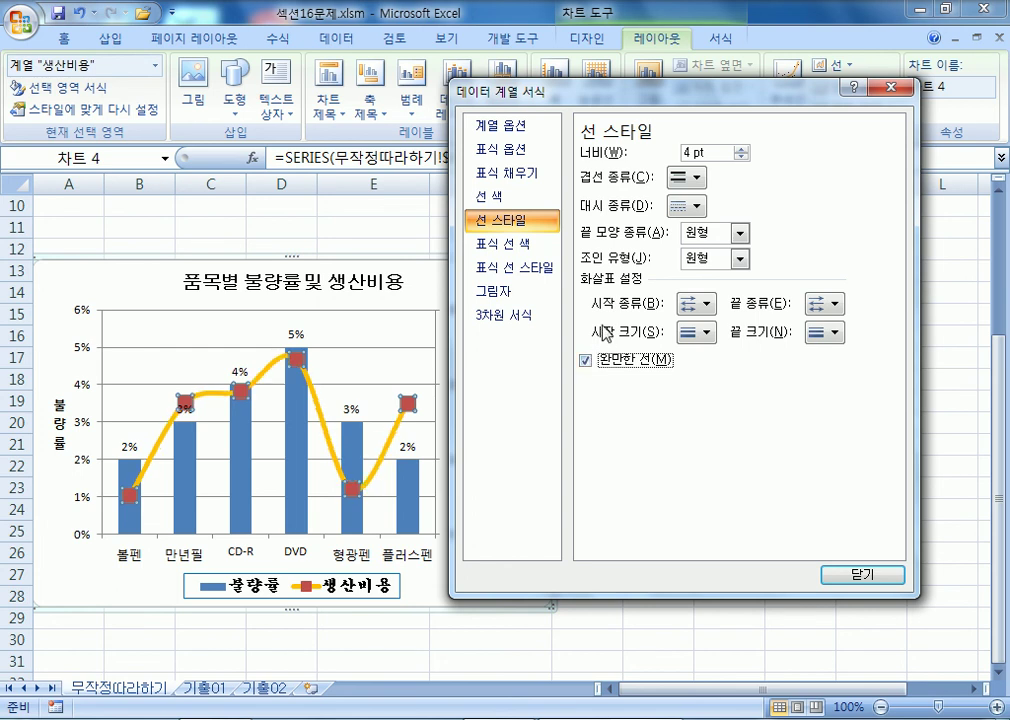
Review the 생산비용 series' marker line style, marker line colour and built-in marker shapes, leaving the marker type on automatic (자동).
left_click(505, 277)
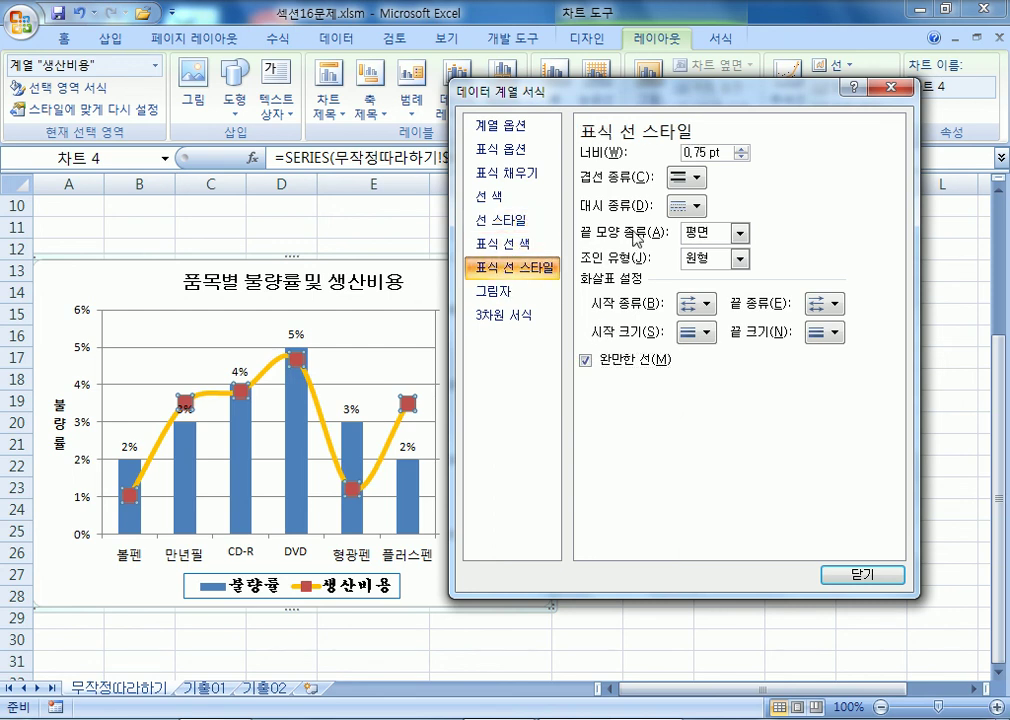
left_click(509, 252)
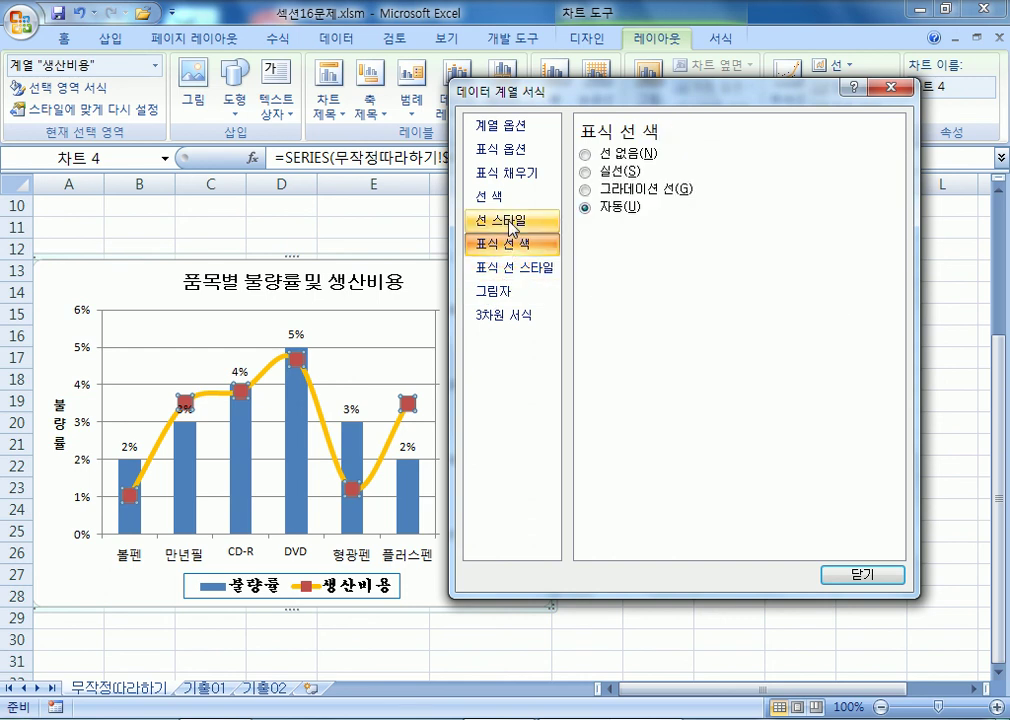
left_click(507, 220)
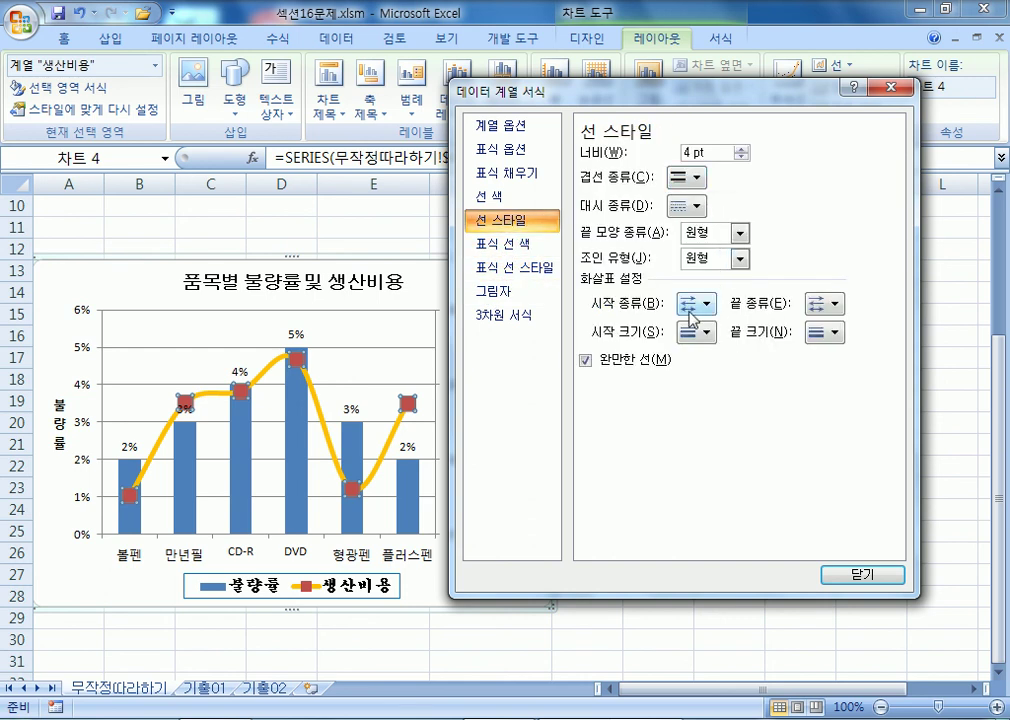
left_click(498, 148)
left_click(640, 212)
left_click(676, 237)
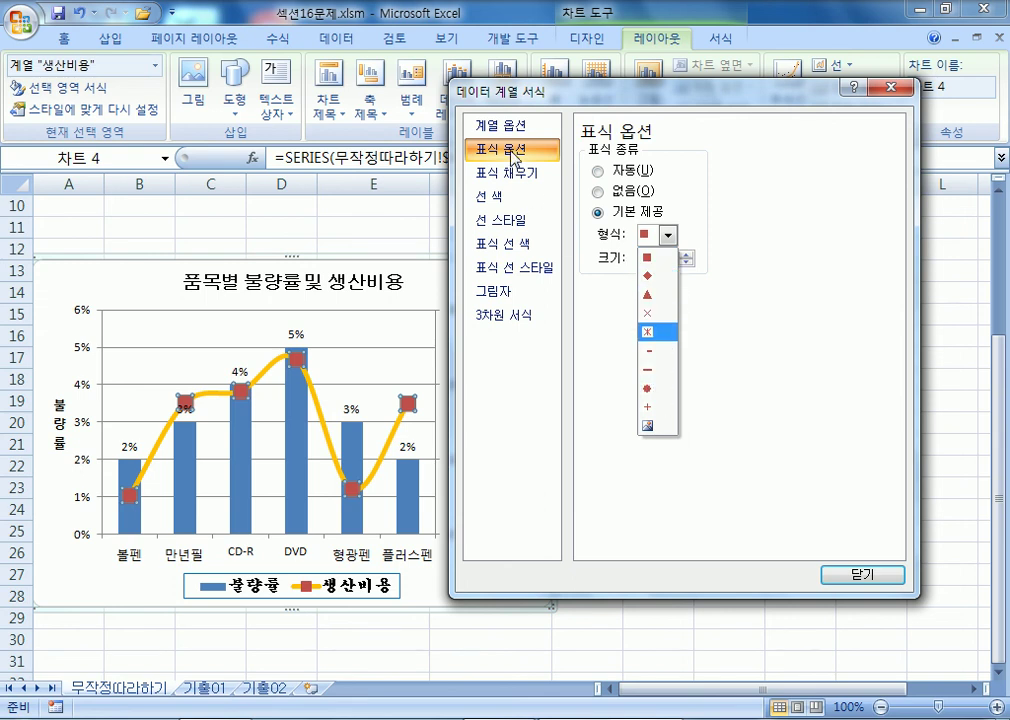
left_click(632, 171)
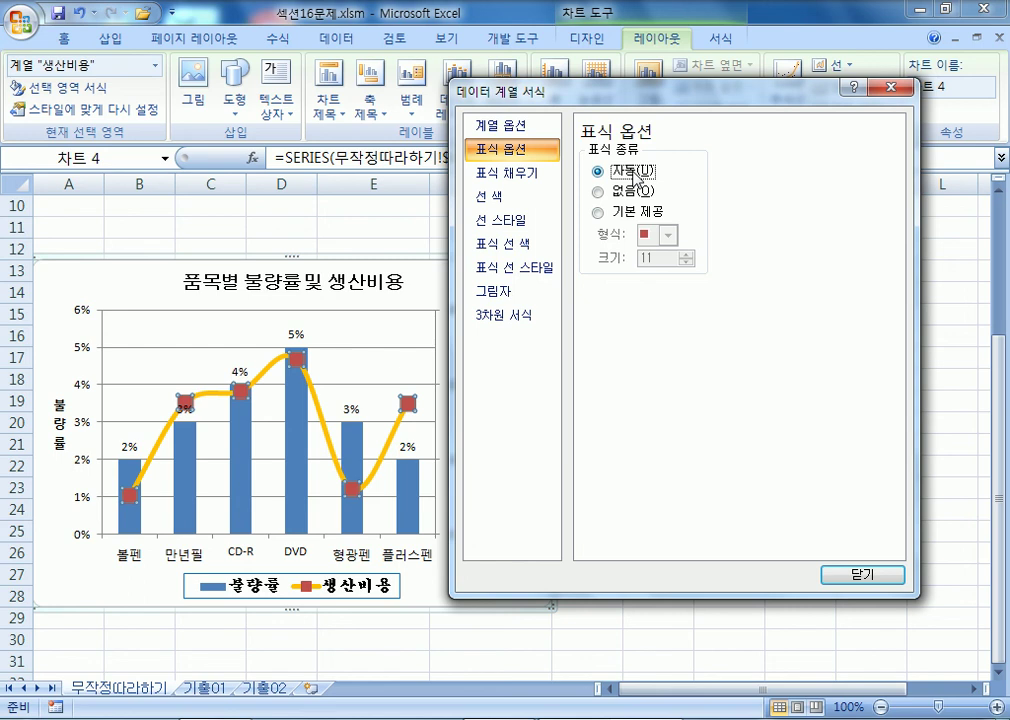
View the formatting options offered for the chart area, the 생산비용 series and the chart title in turn.
left_click_drag(603, 98, 866, 115)
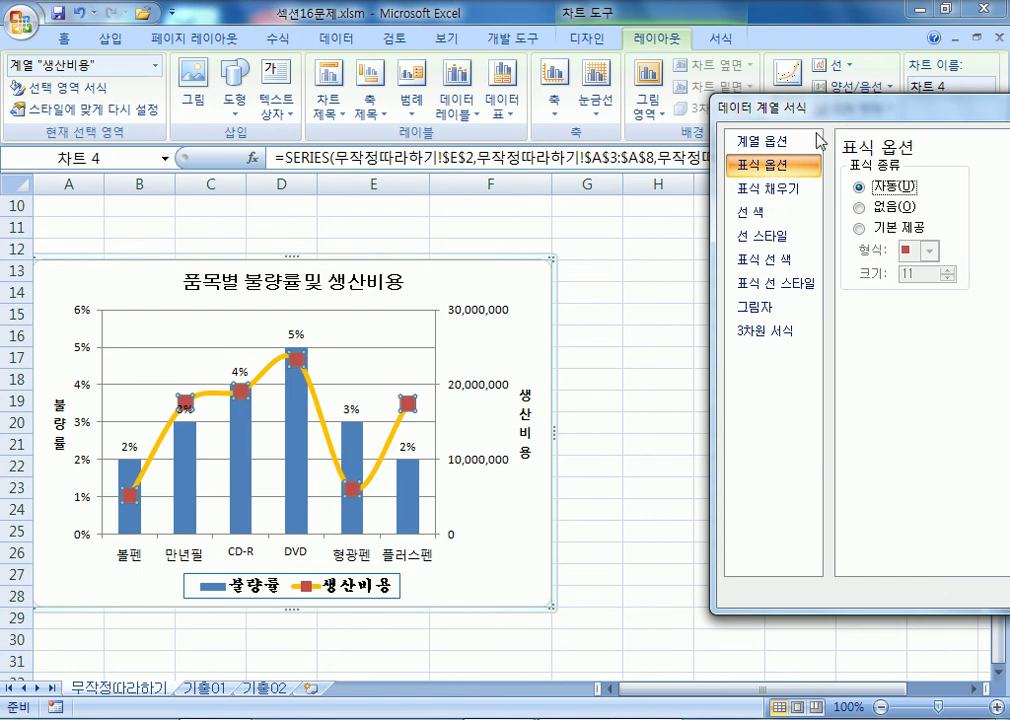
left_click(521, 287)
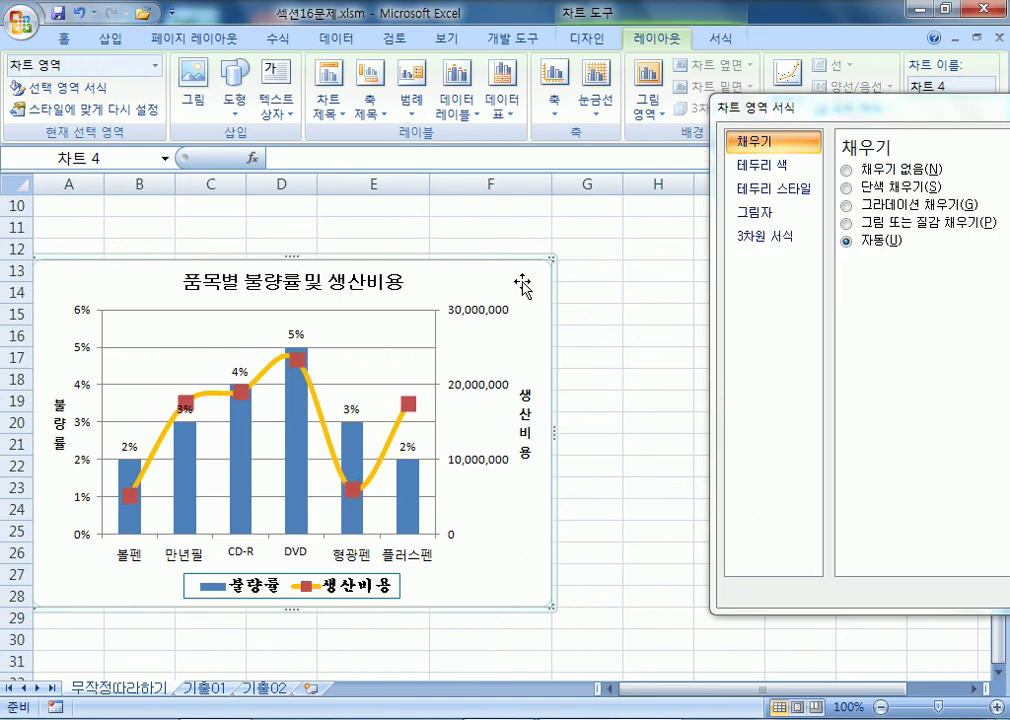
left_click(400, 420)
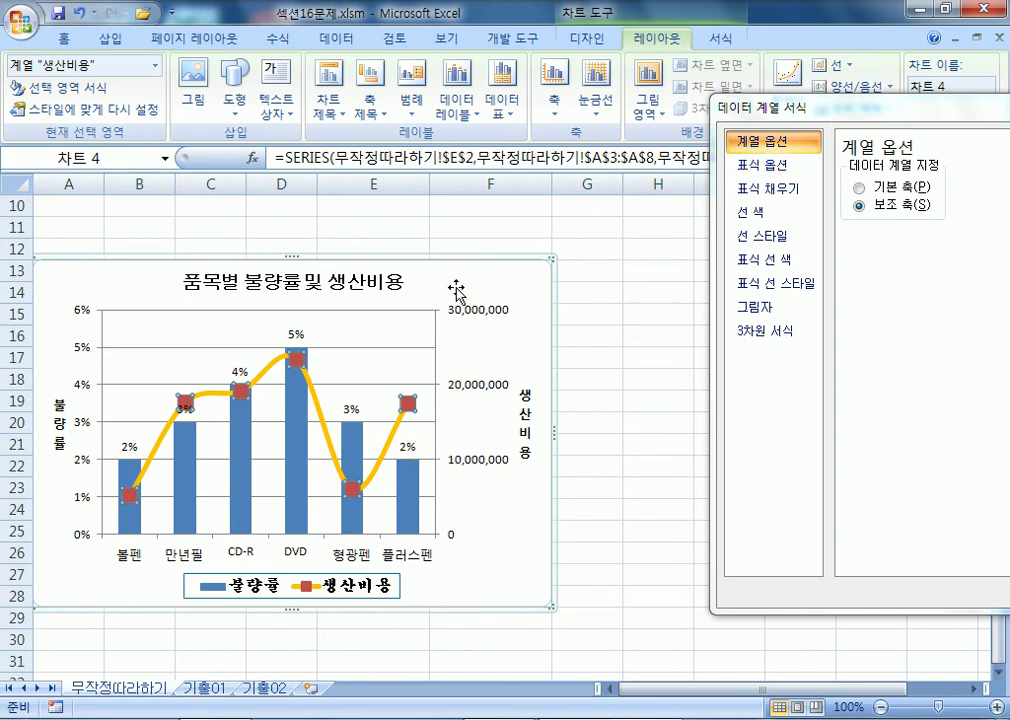
left_click(345, 280)
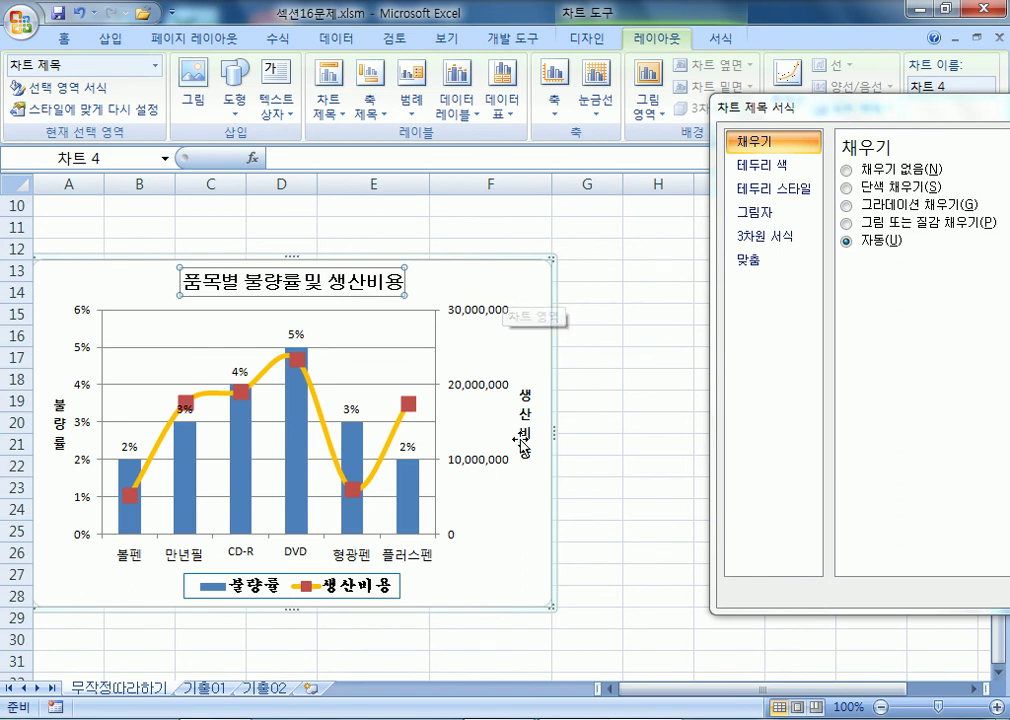
Apply the outer (바깥쪽) shadow preset that falls diagonally to the lower right to the chart area.
left_click(521, 282)
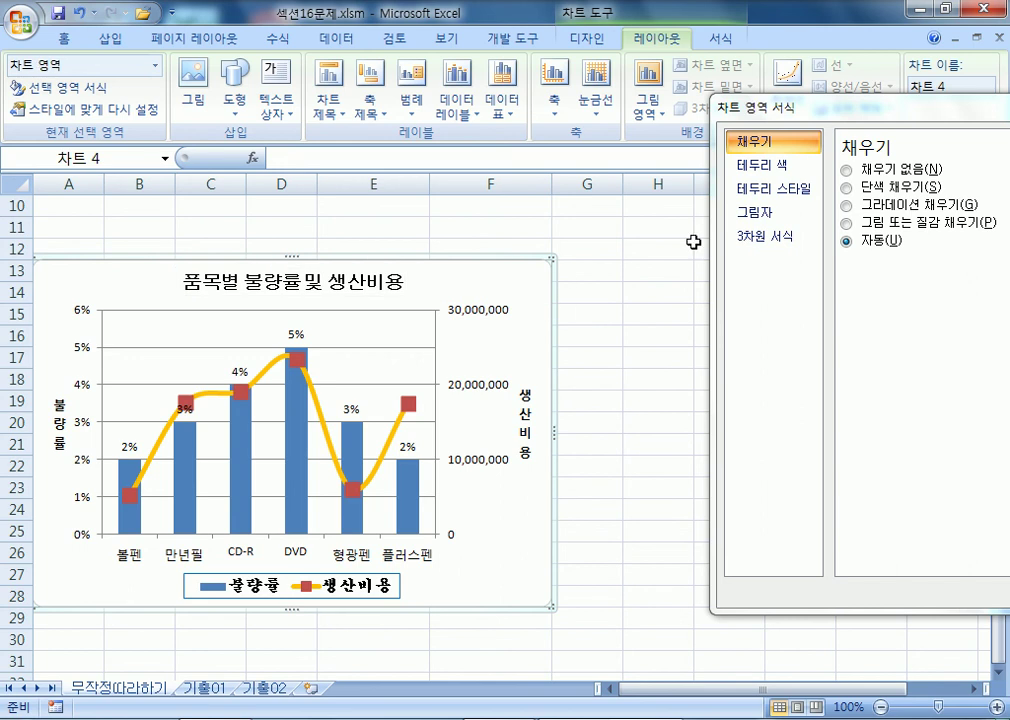
left_click_drag(851, 111, 636, 139)
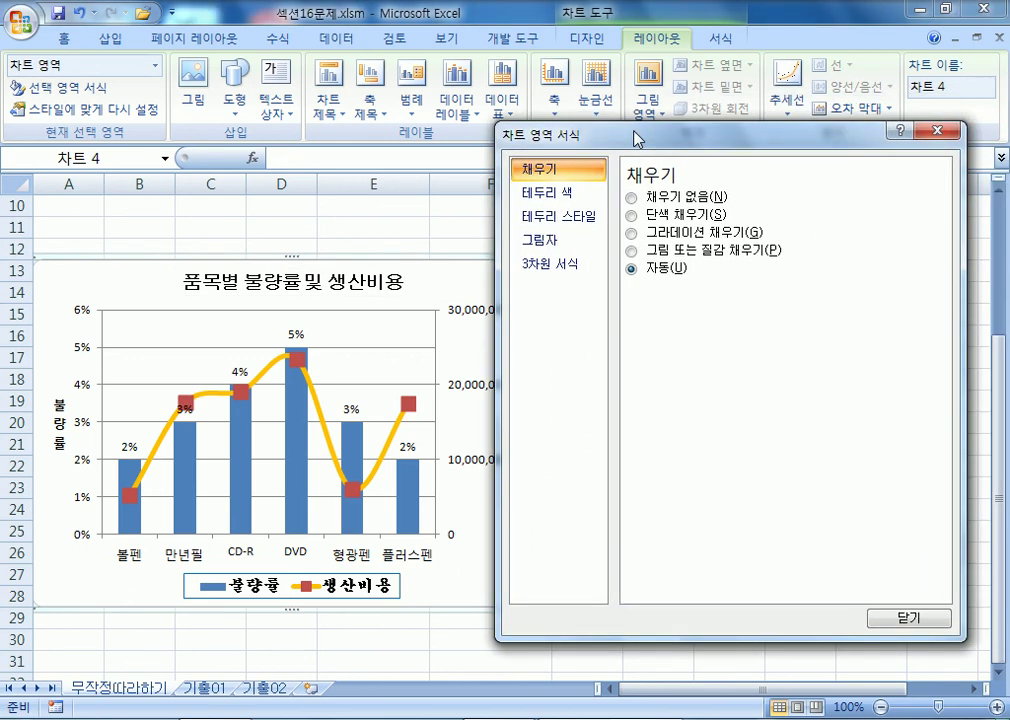
left_click(548, 243)
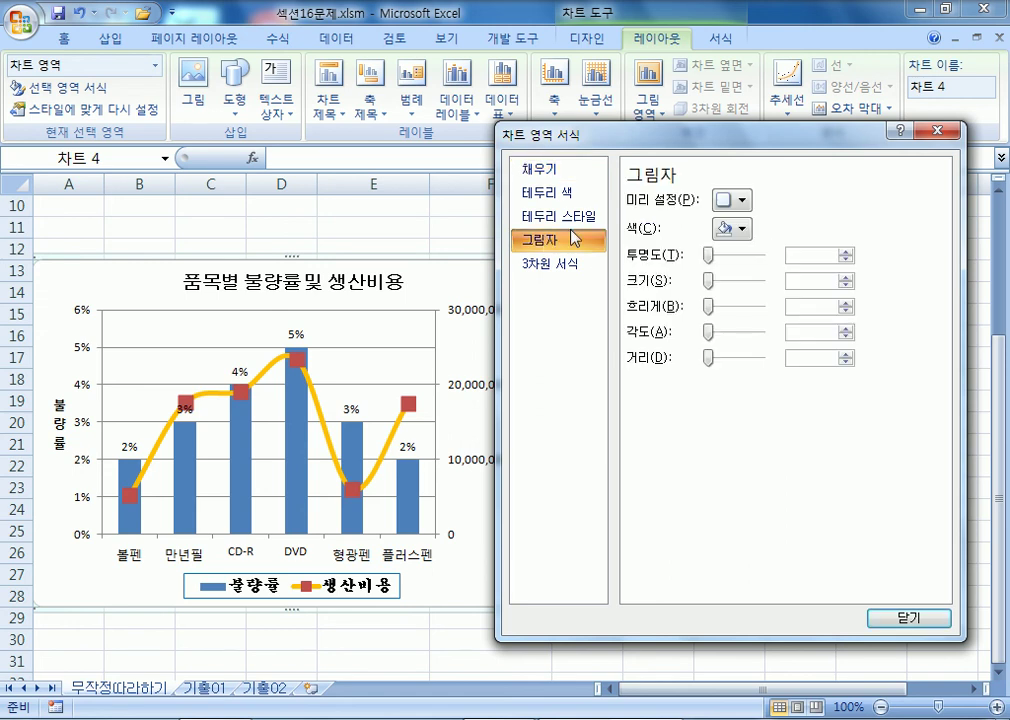
left_click(742, 200)
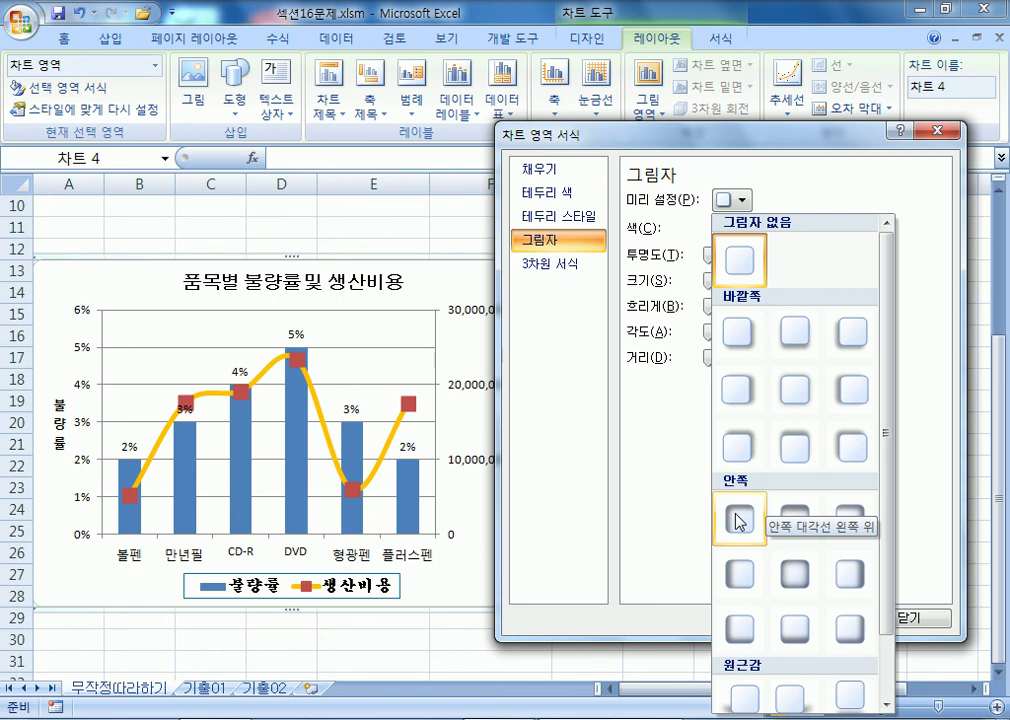
left_click(740, 335)
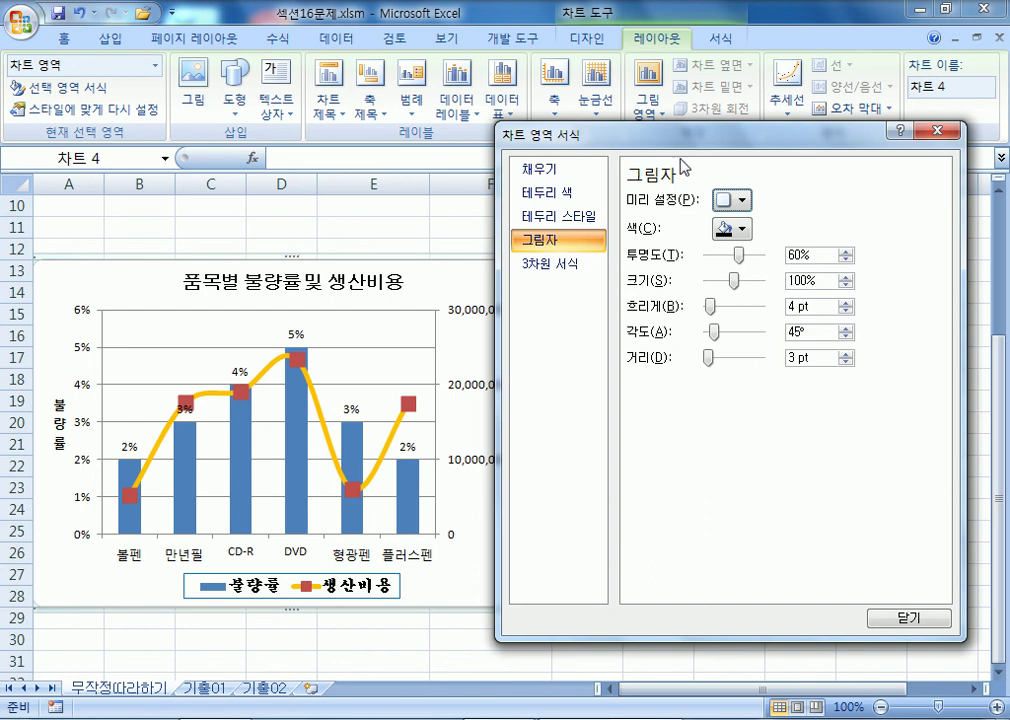
Turn on rounded corners (둥근 모서리) for the chart area's border.
left_click_drag(640, 152, 783, 50)
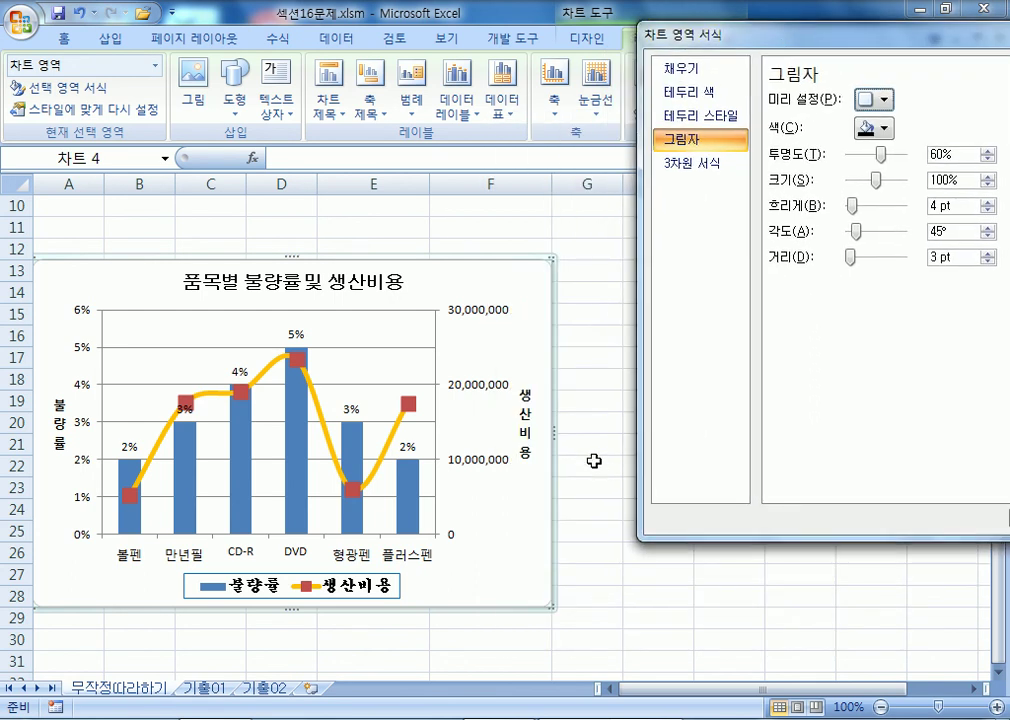
left_click(597, 468)
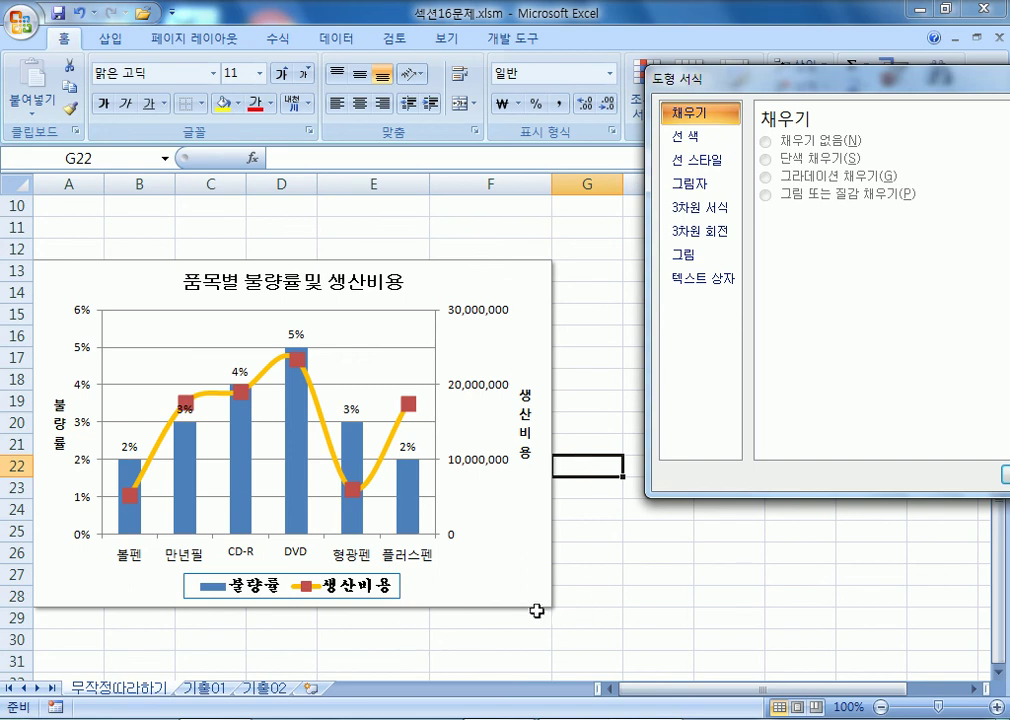
left_click(523, 280)
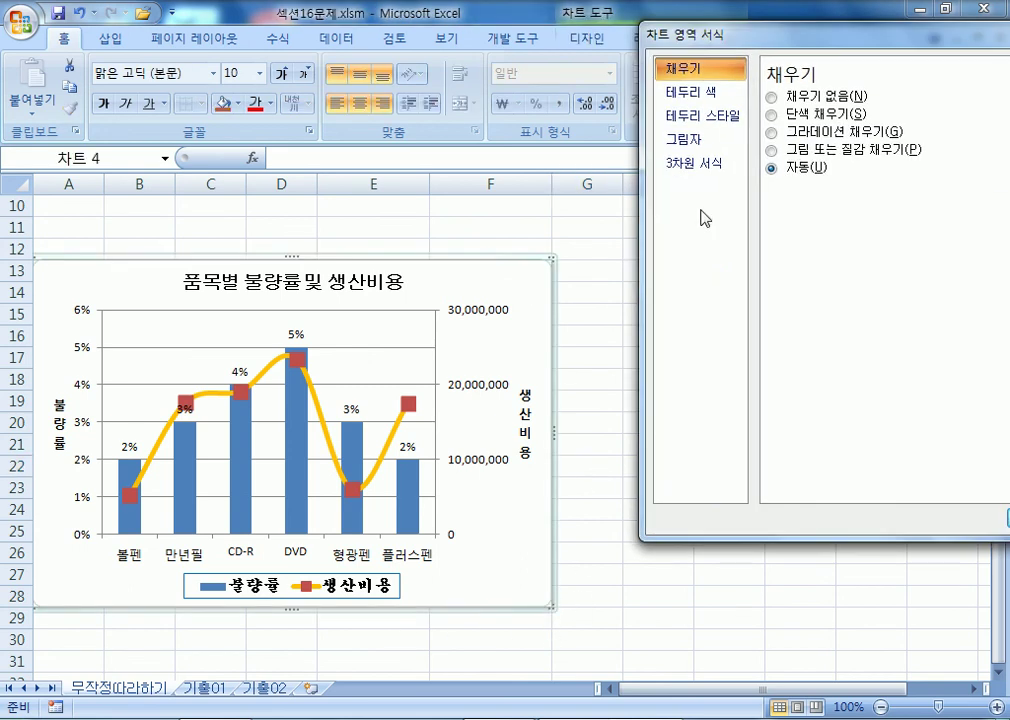
left_click(683, 124)
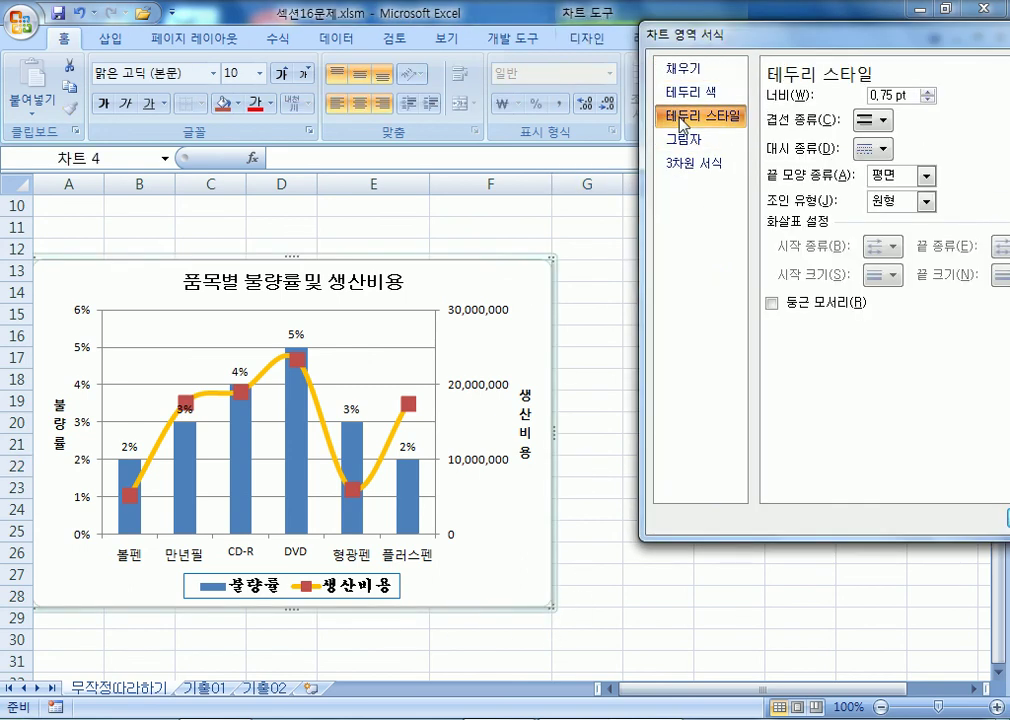
left_click(772, 304)
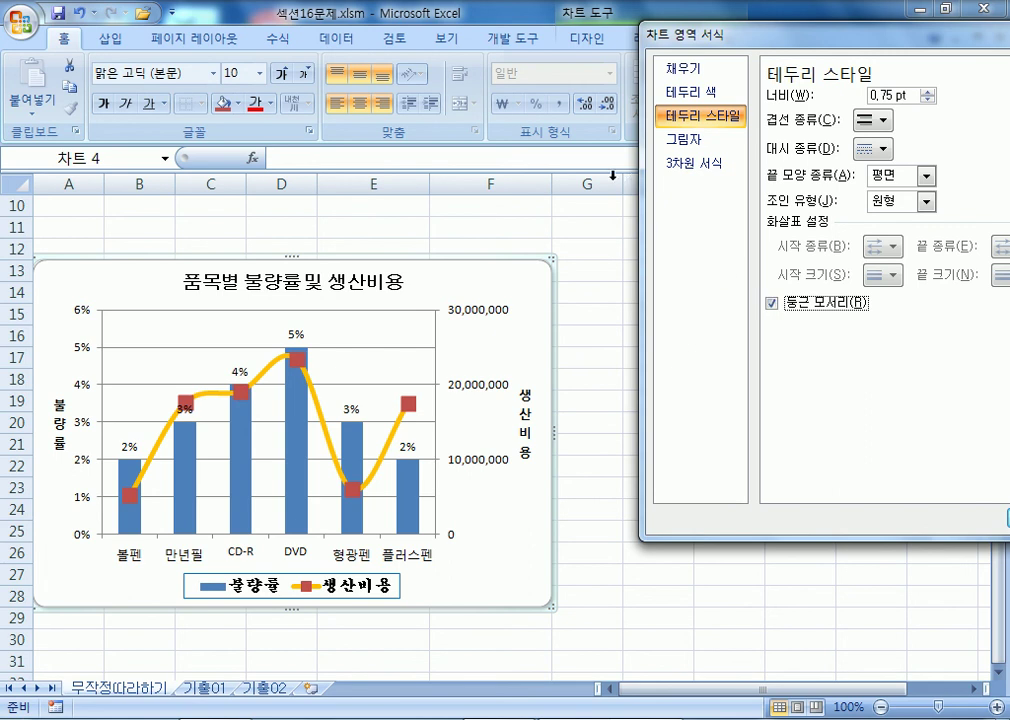
left_click(600, 210)
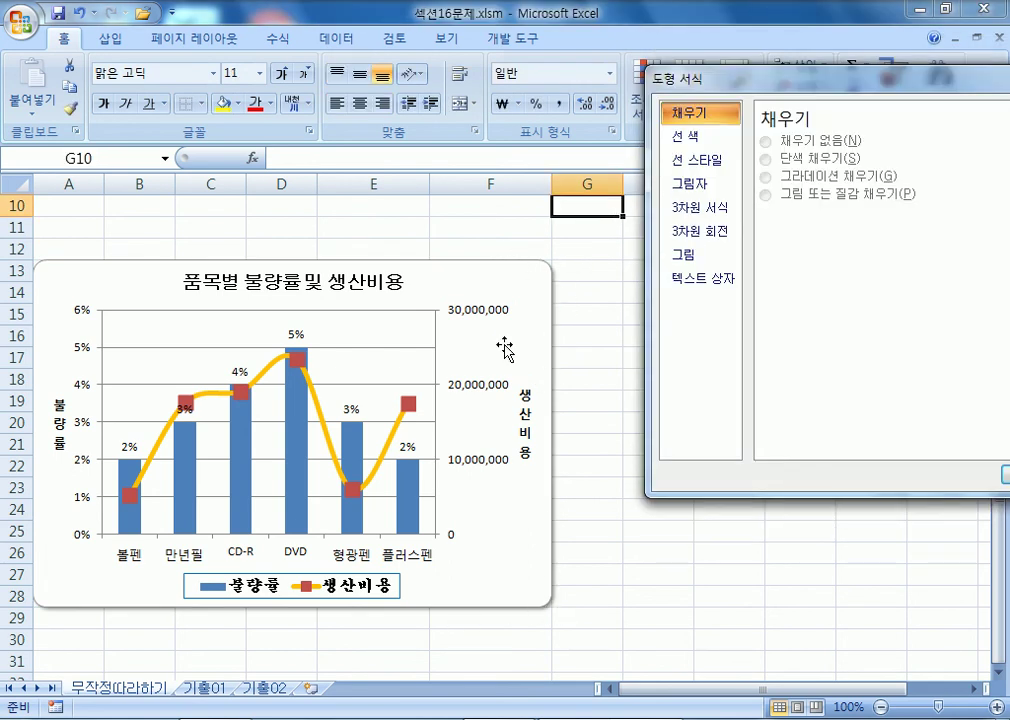
Switch the chart area's rounded corners (둥근 모서리) off and on again, and close the formatting dialog.
left_click(510, 284)
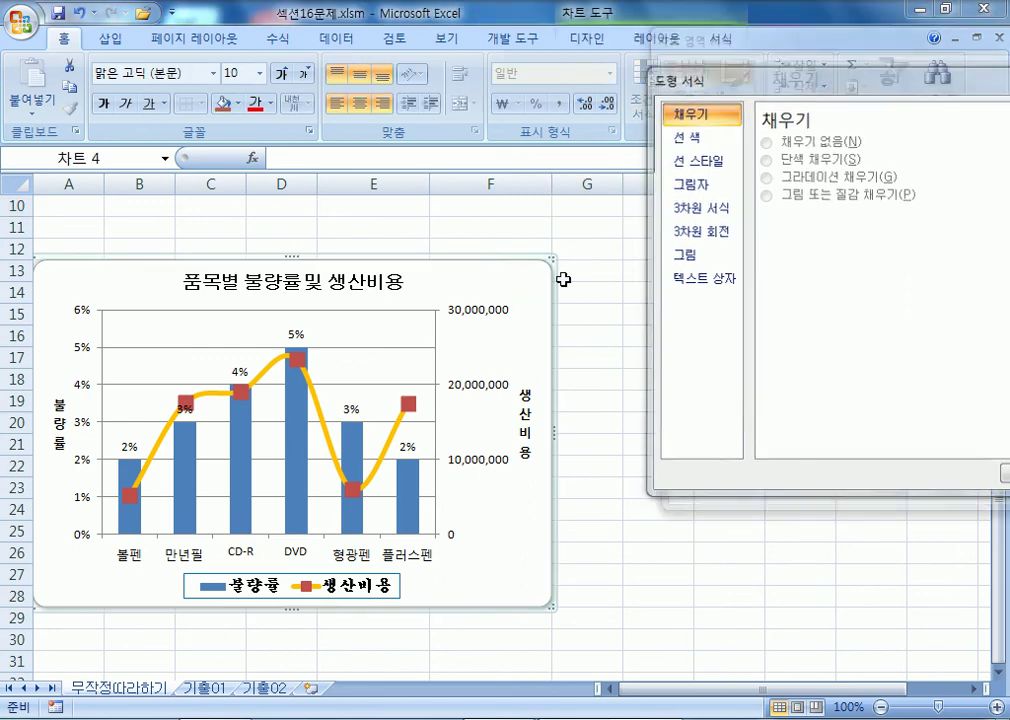
left_click(690, 118)
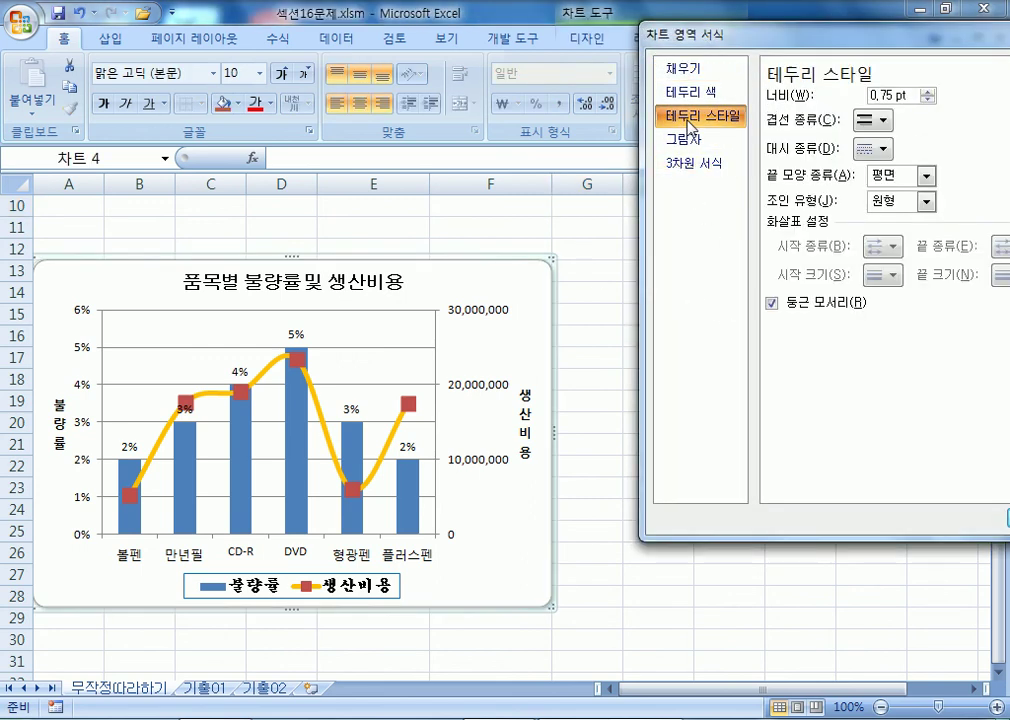
left_click(772, 303)
left_click(772, 303)
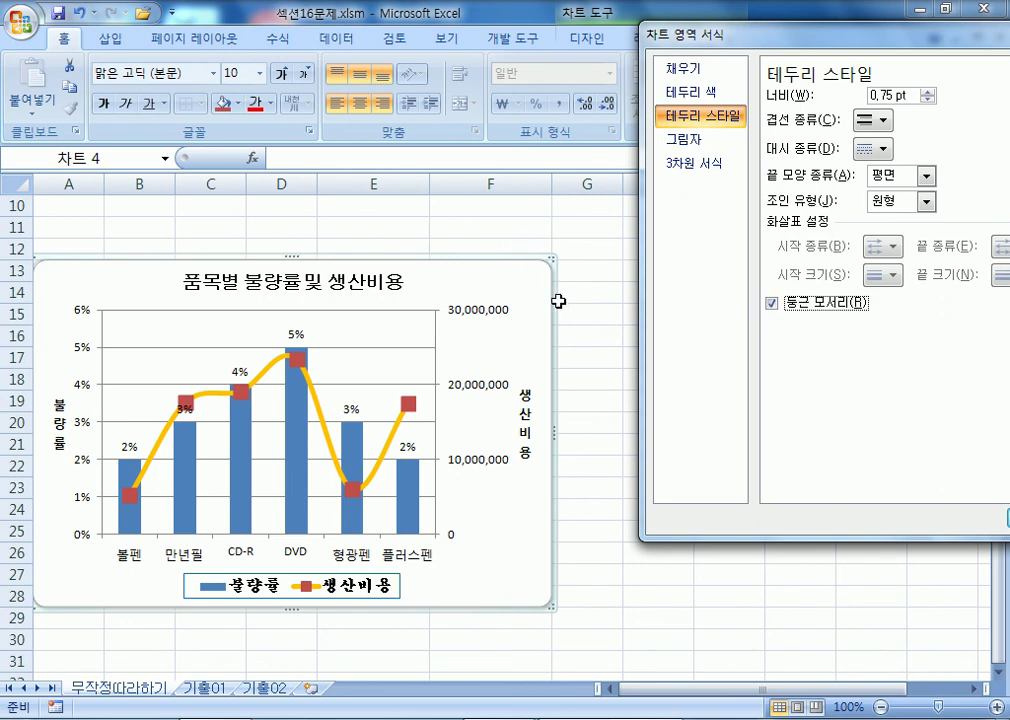
left_click(599, 263)
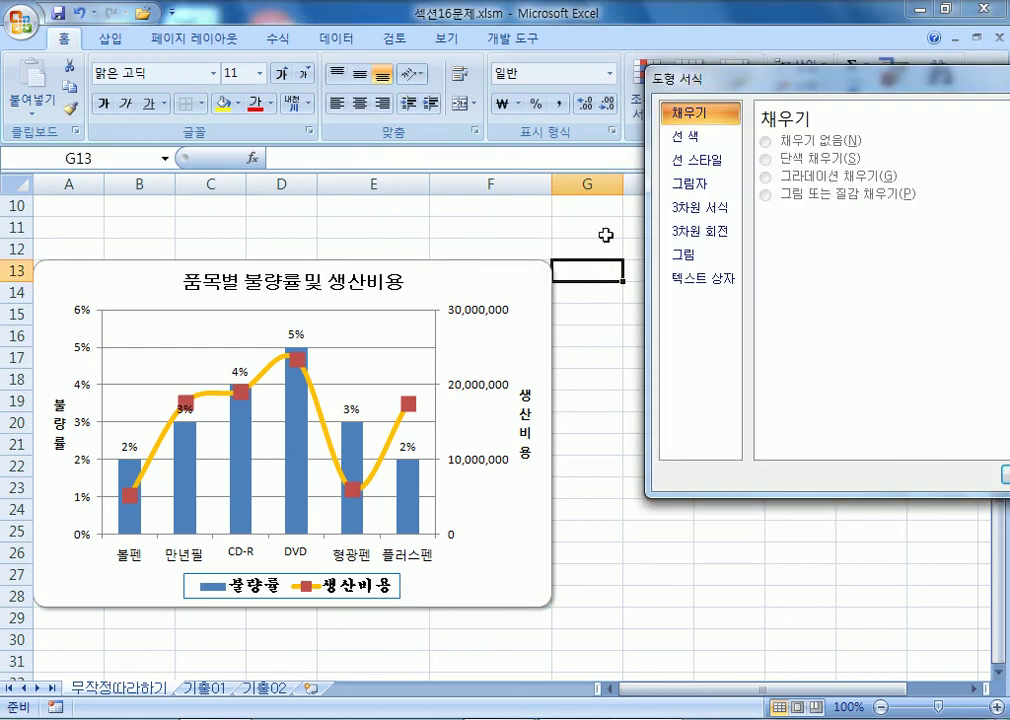
left_click_drag(778, 20, 547, 76)
left_click(838, 71)
left_click(799, 396)
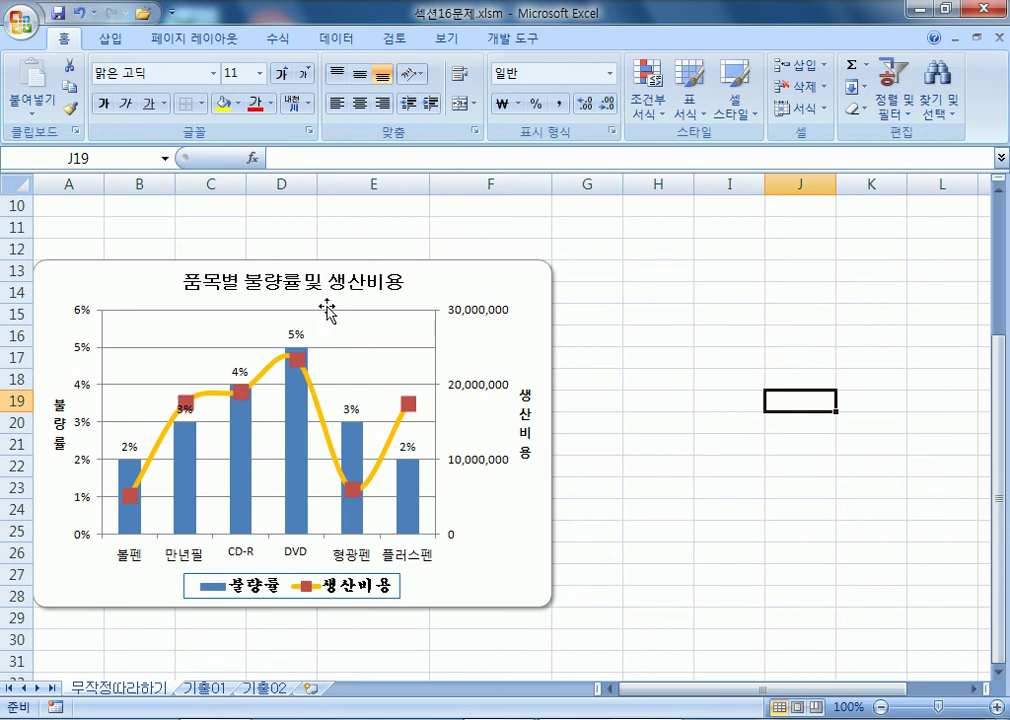
Draw a line callout (설명선 2) about 2.5 cm wide and 1.1 cm high inside the chart, beside the top of the DVD column.
left_click(500, 287)
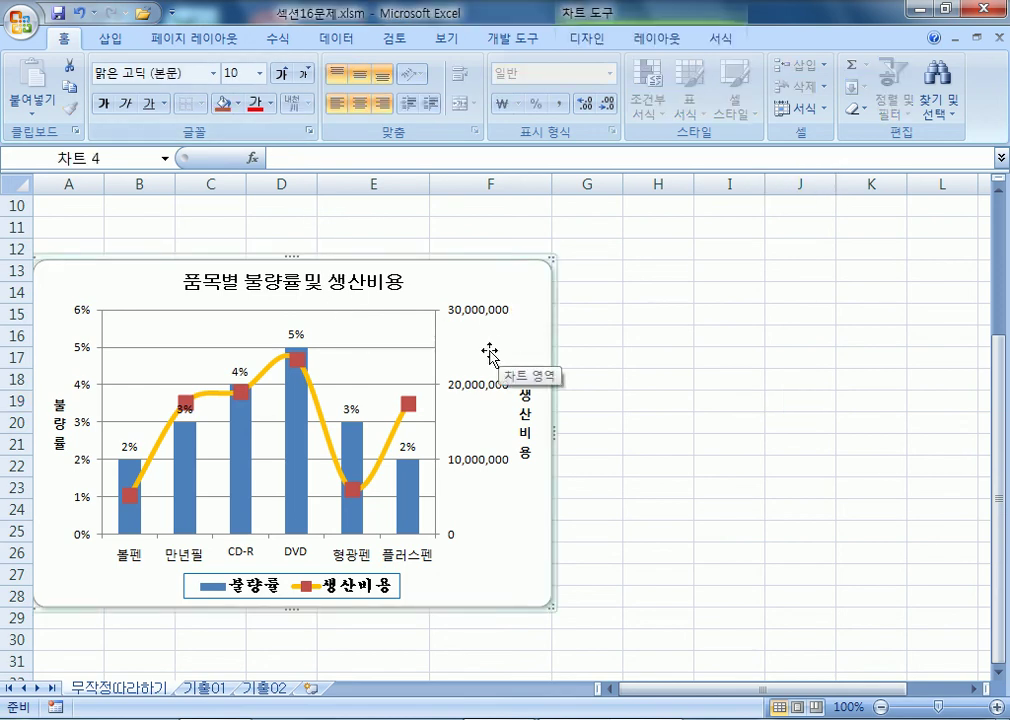
left_click(103, 40)
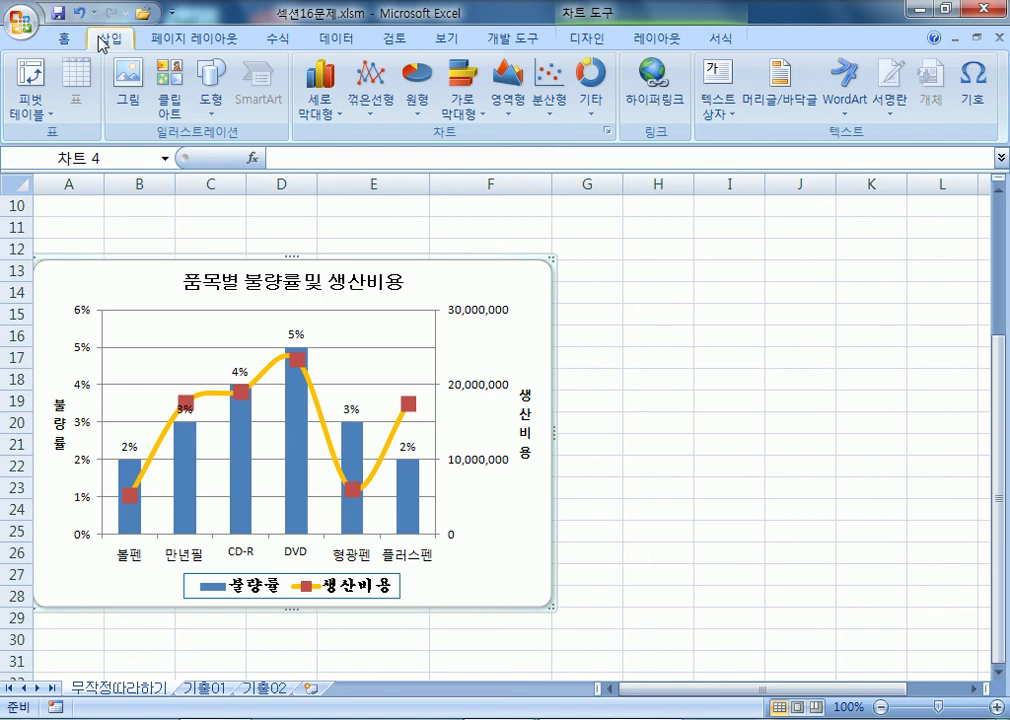
left_click(717, 379)
left_click(549, 306)
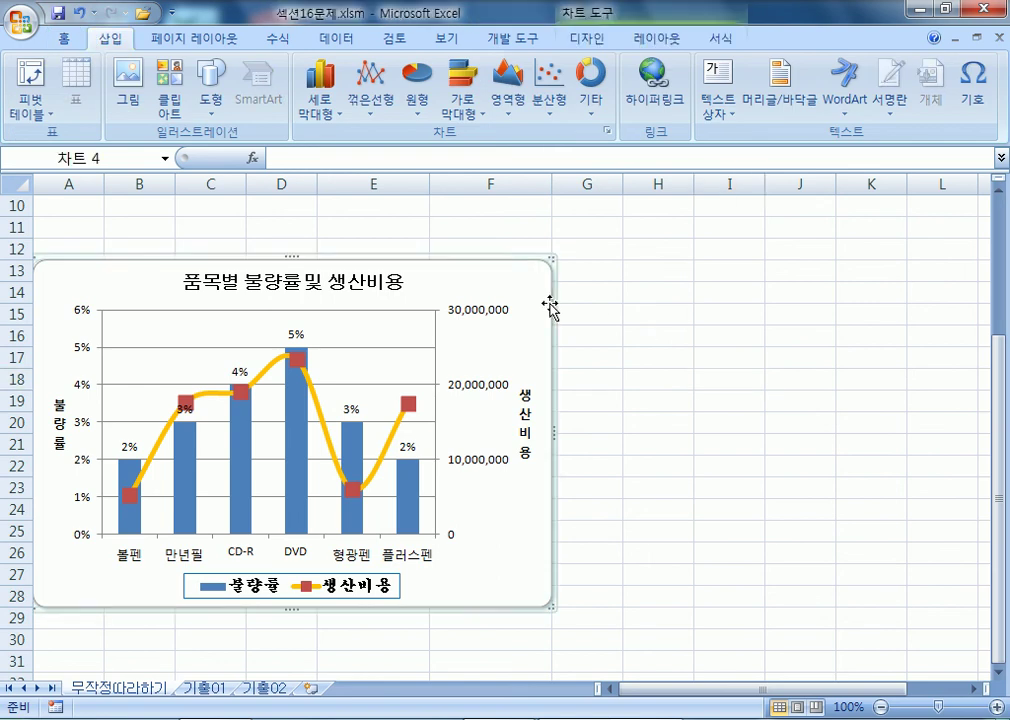
left_click(210, 92)
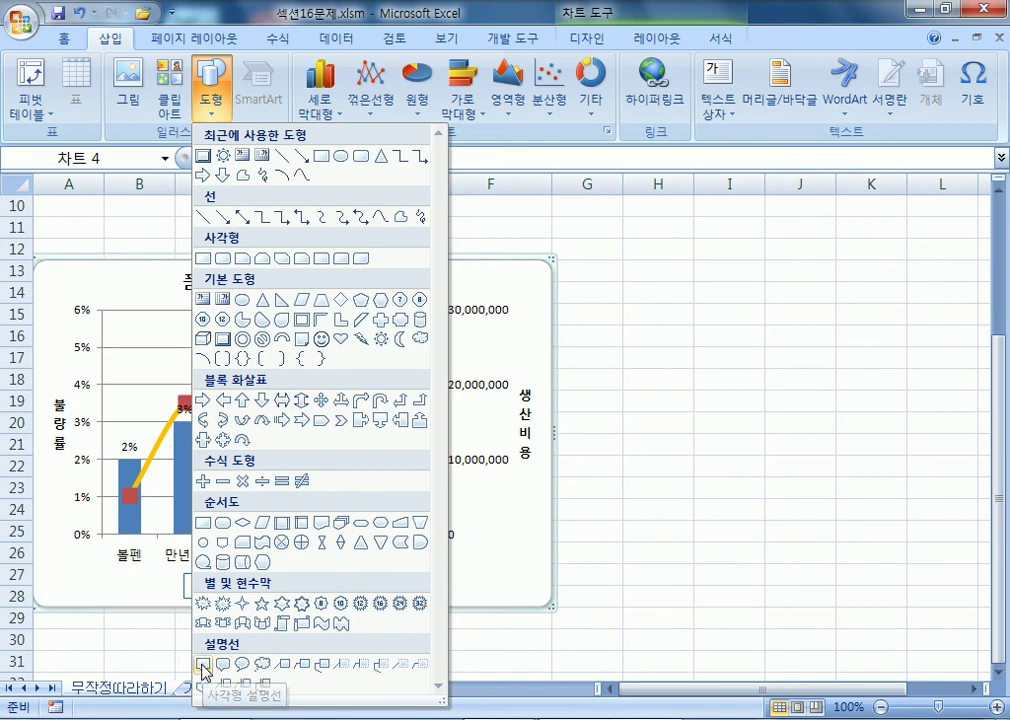
left_click(303, 668)
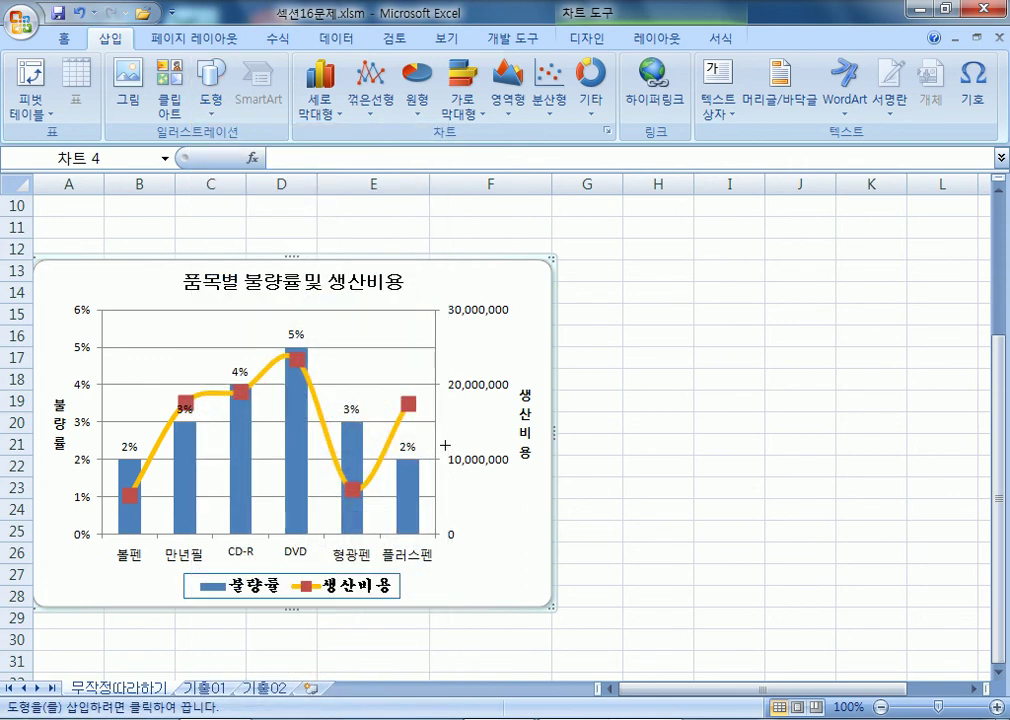
left_click_drag(336, 324, 426, 365)
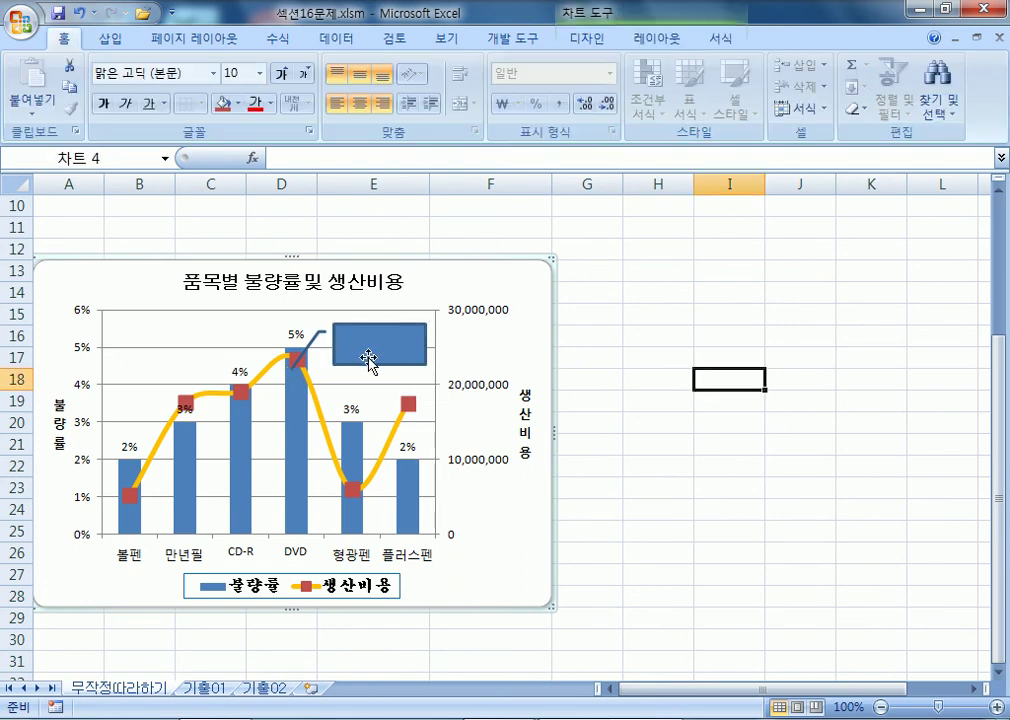
Enter the text 최고 불량률 in the callout and widen it to about 3.1 cm so the text fits on one line.
left_click(369, 360)
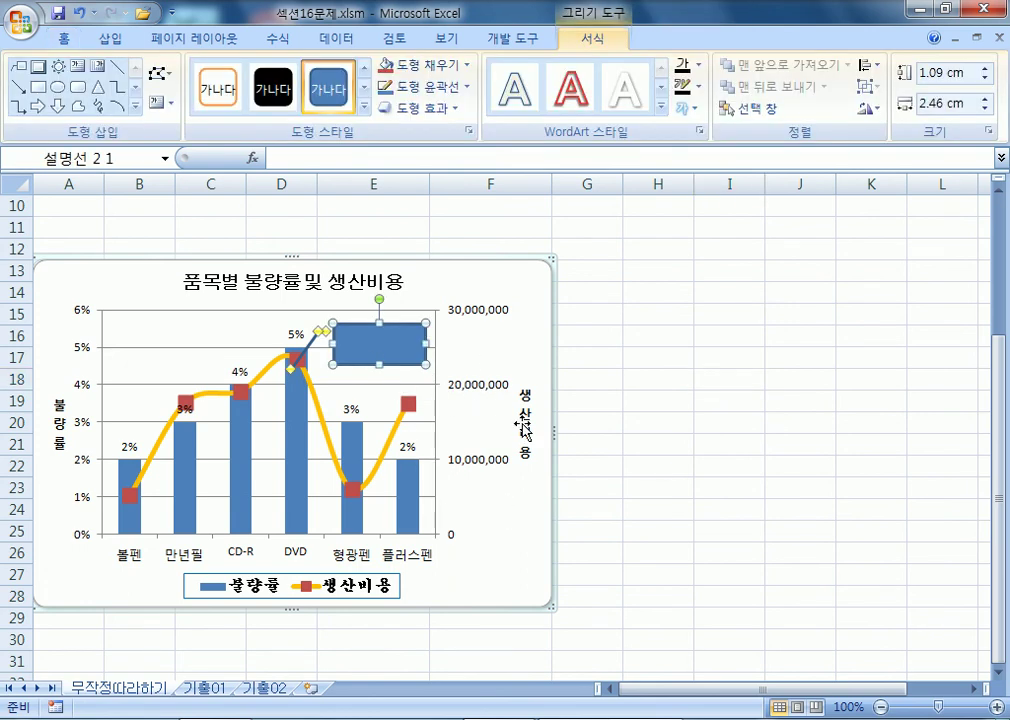
type("ㅊㅚ고 ㅂㅜㄹㄹ")
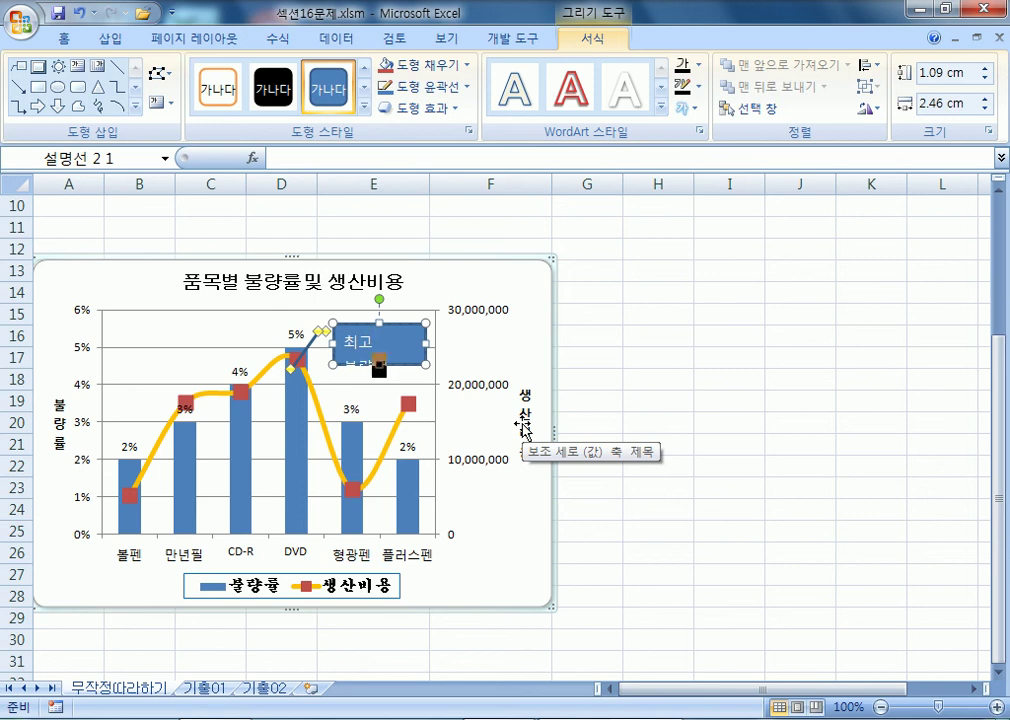
key("BackSpace")
key("BackSpace")
key("BackSpace")
key("BackSpace")
key("BackSpace")
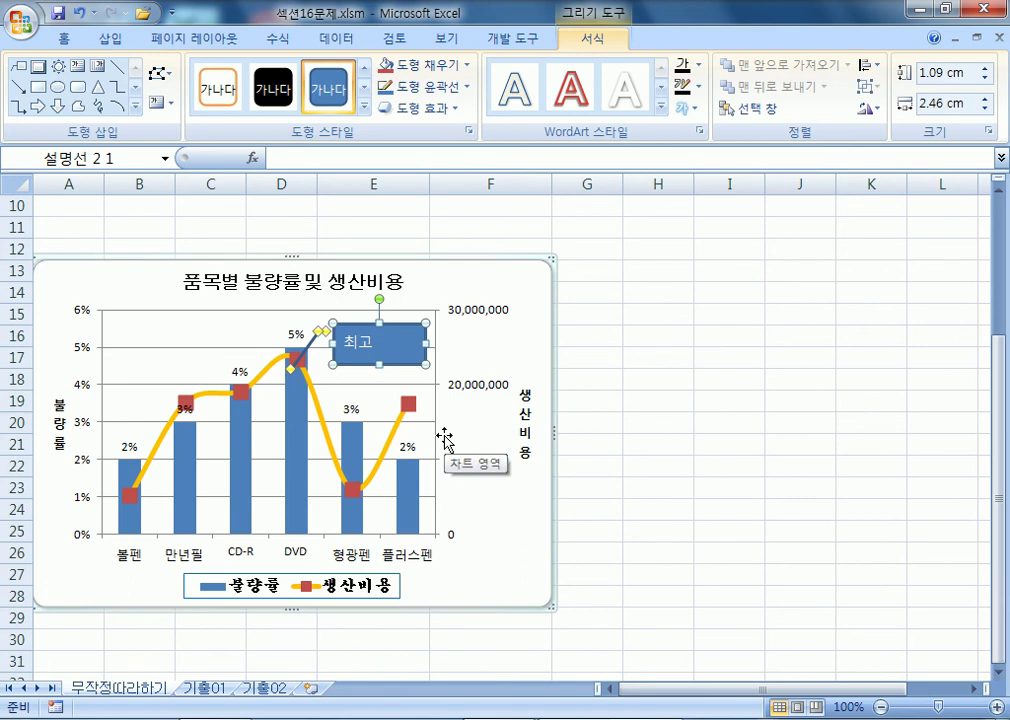
type("불량률")
left_click_drag(426, 343, 448, 343)
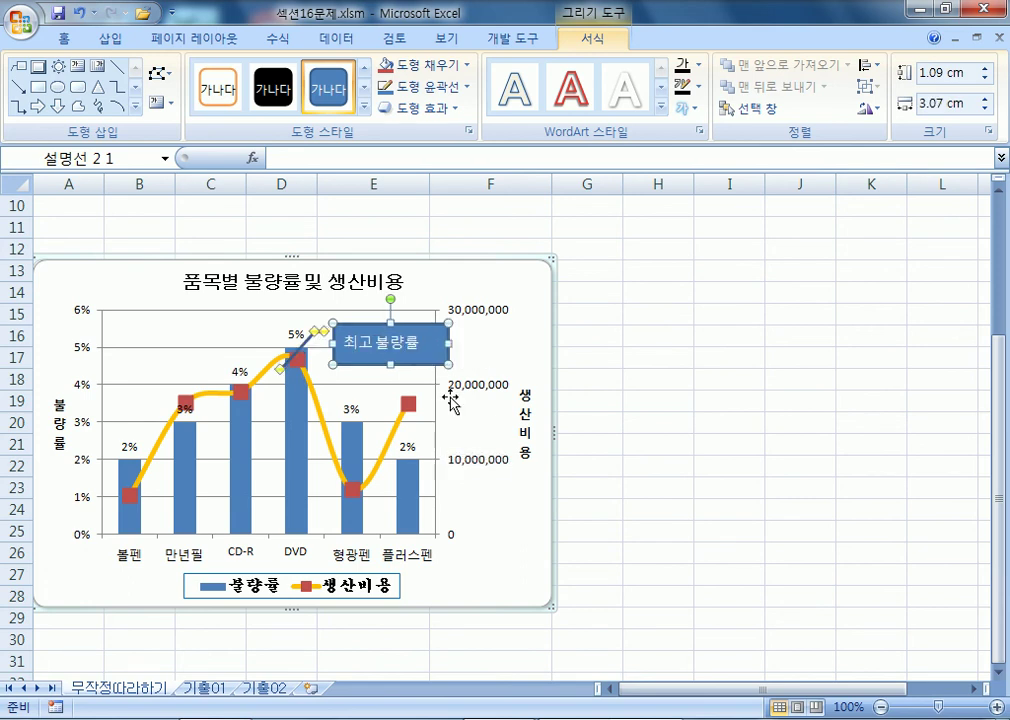
Set the callout text to the 굴림 font with the automatic (자동) font colour.
double_click(422, 327)
left_click_drag(578, 80, 709, 75)
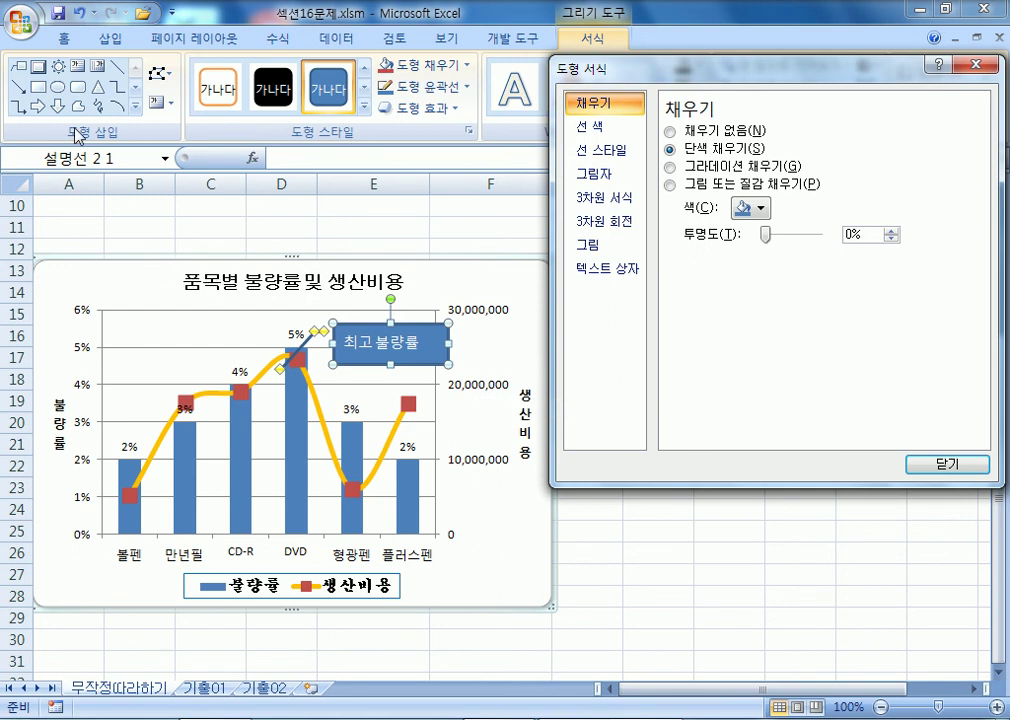
left_click(63, 40)
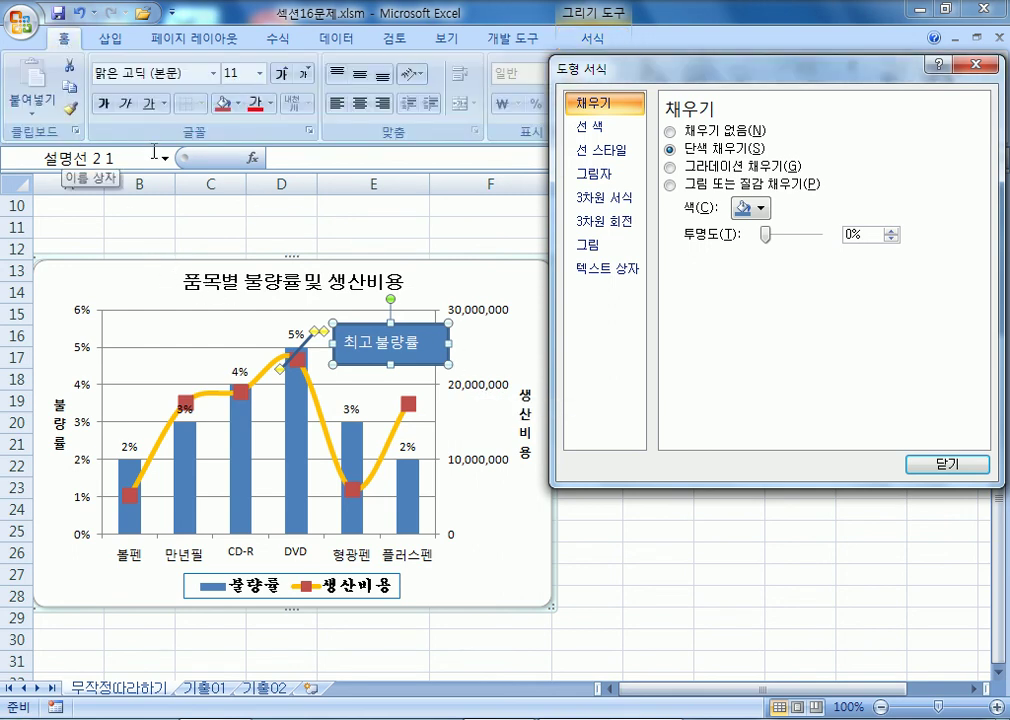
left_click(213, 73)
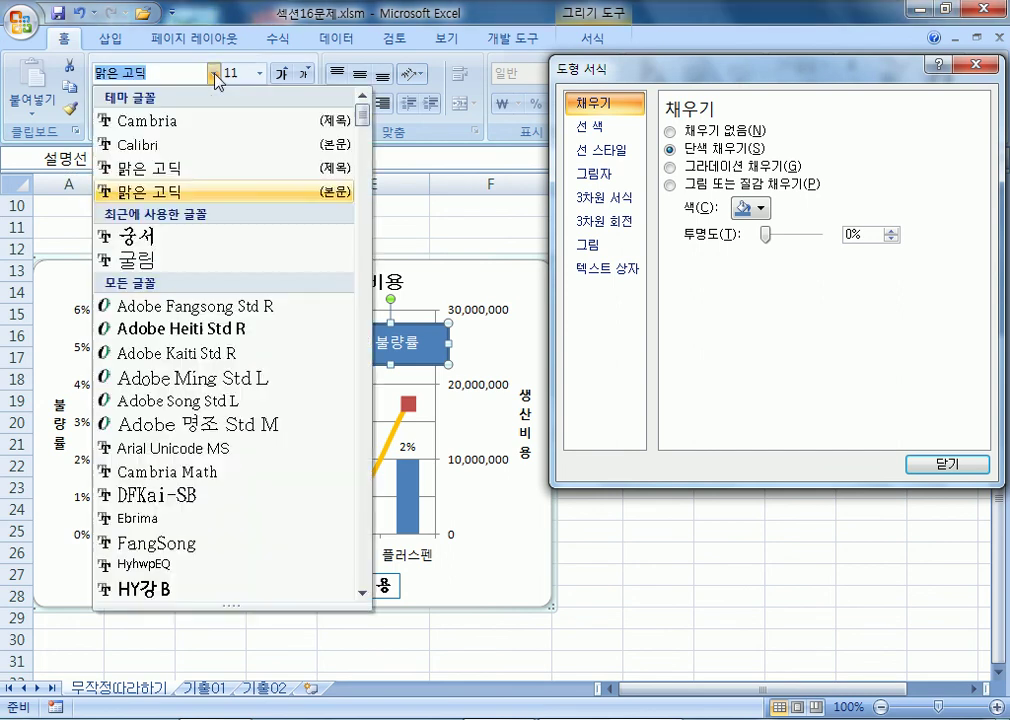
left_click(204, 263)
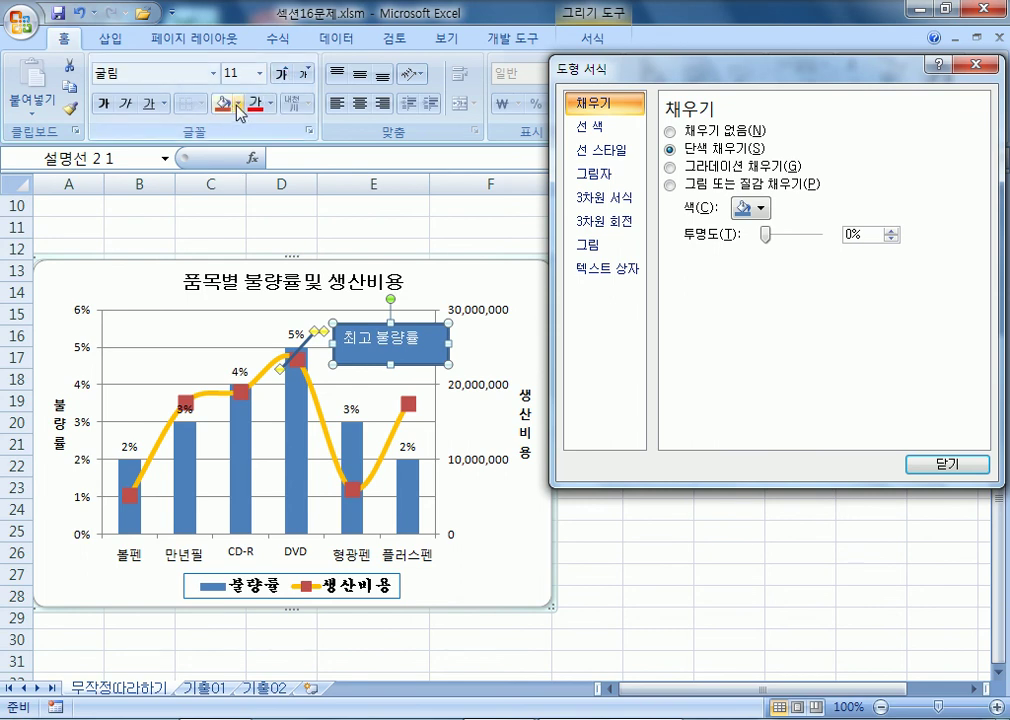
left_click(271, 104)
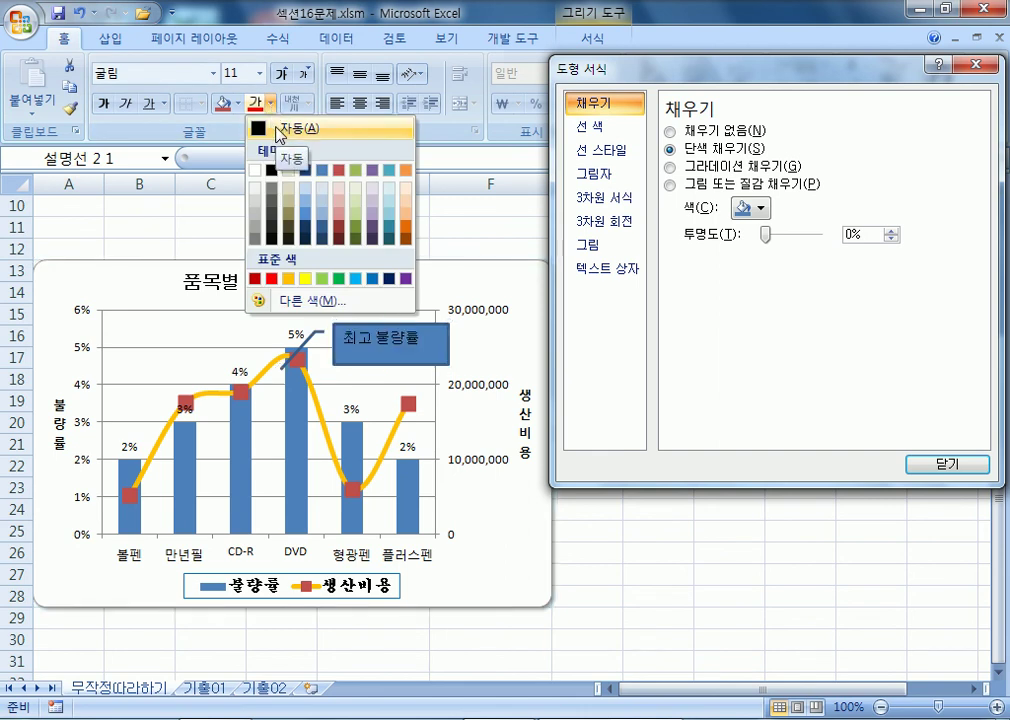
left_click(279, 133)
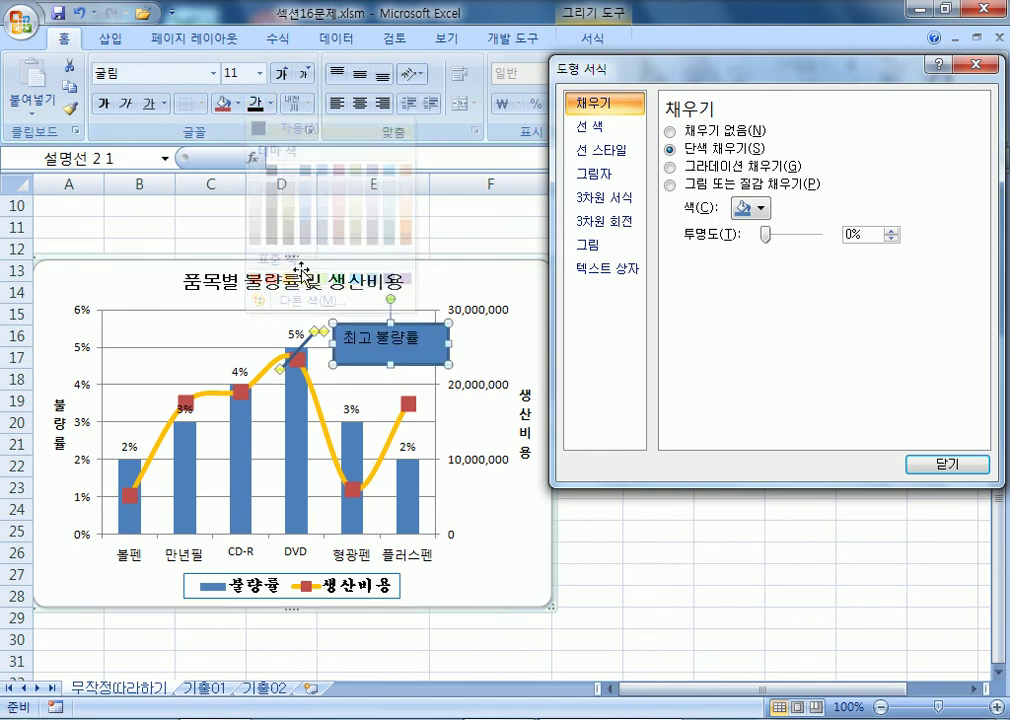
left_click(271, 104)
left_click(271, 104)
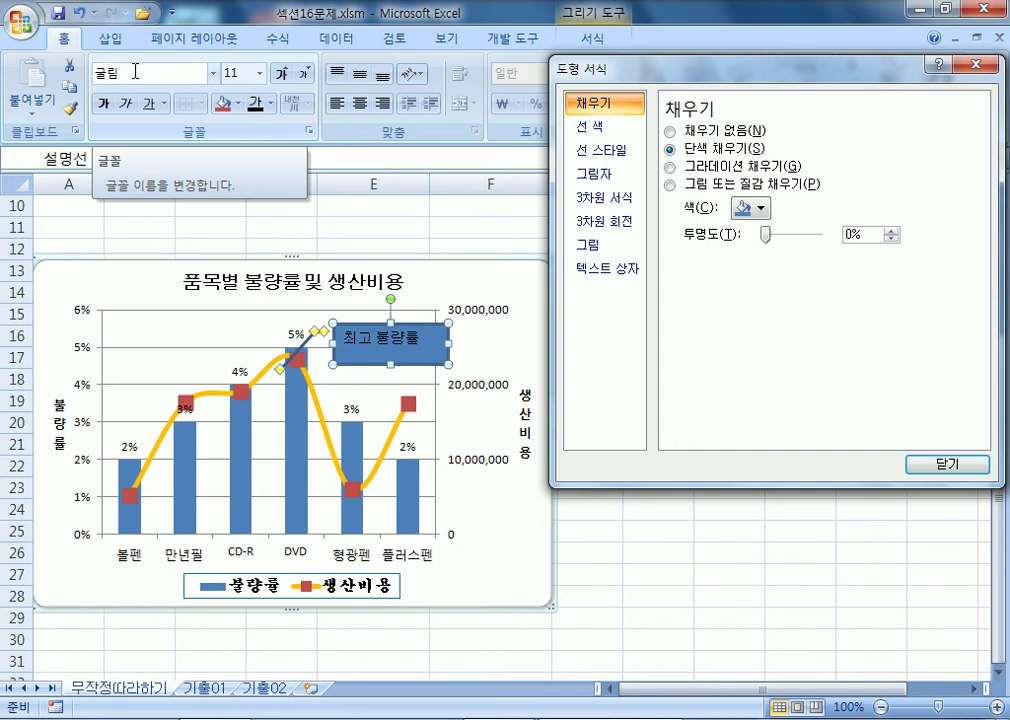
left_click(268, 105)
left_click(287, 130)
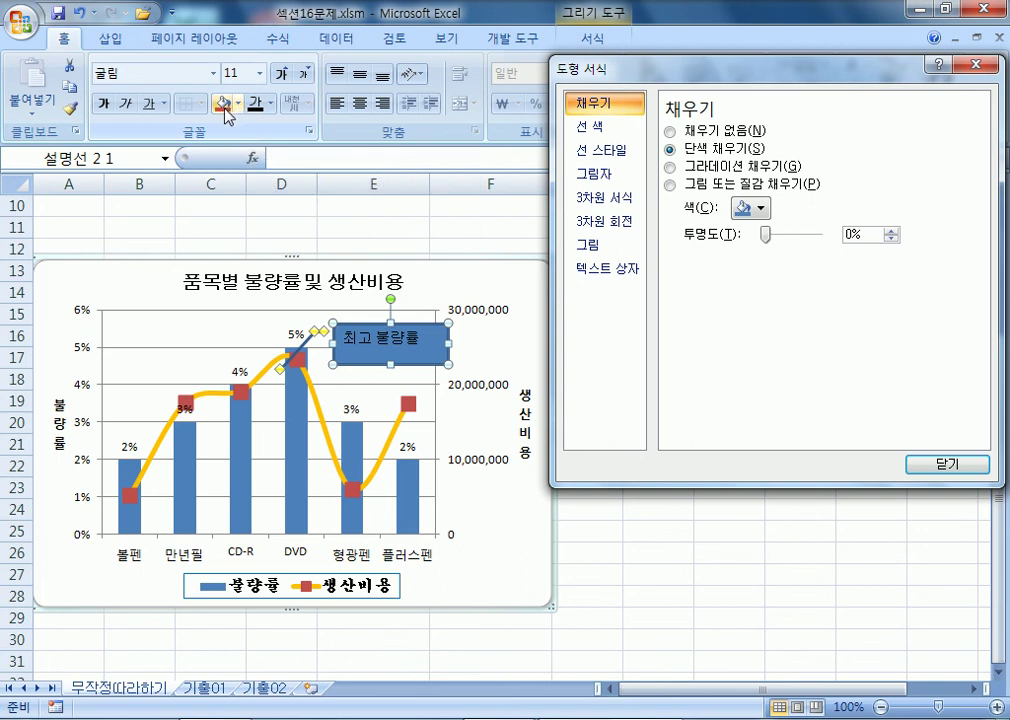
Give the callout a solid outline in black (검정, 텍스트 1) with a width of 1 pt.
left_click_drag(656, 68, 597, 91)
left_click(540, 158)
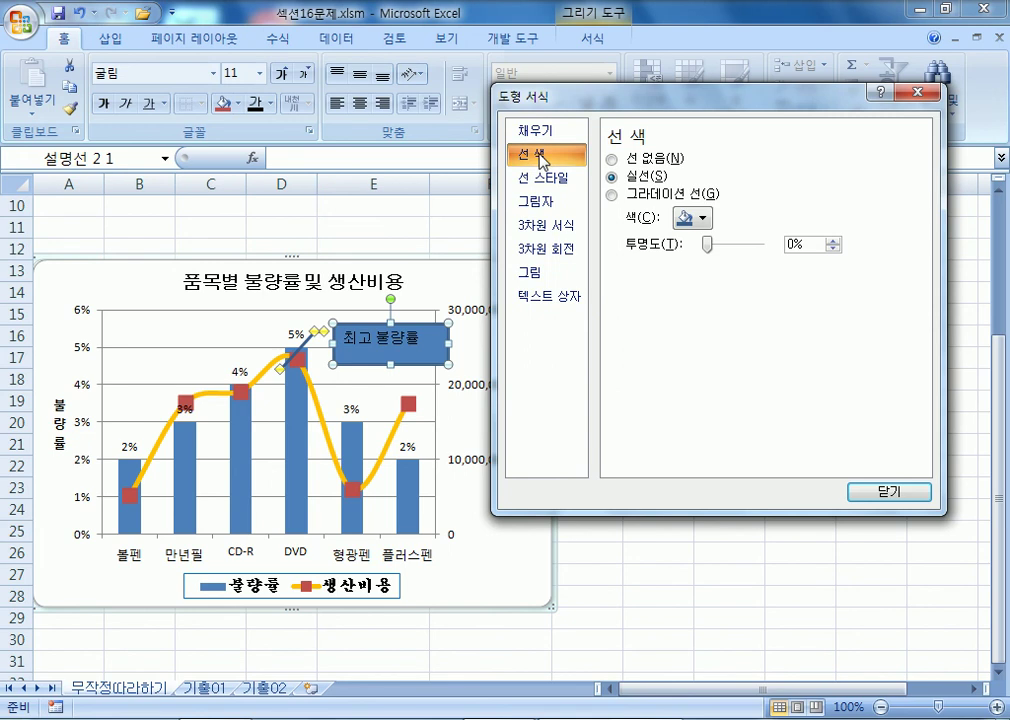
left_click(706, 218)
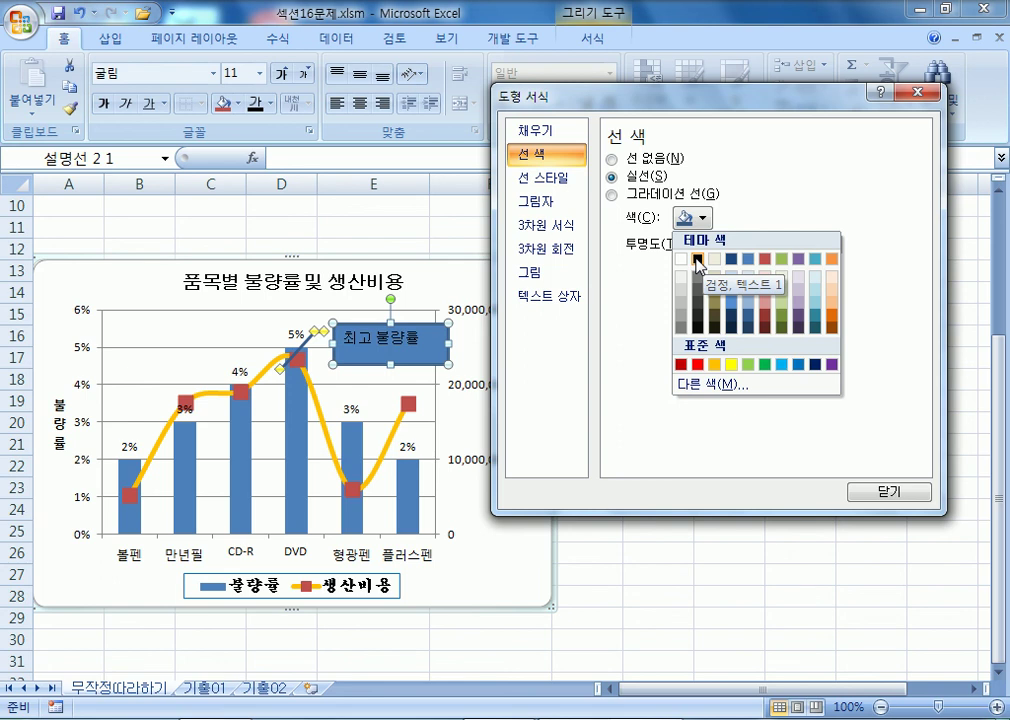
left_click(697, 261)
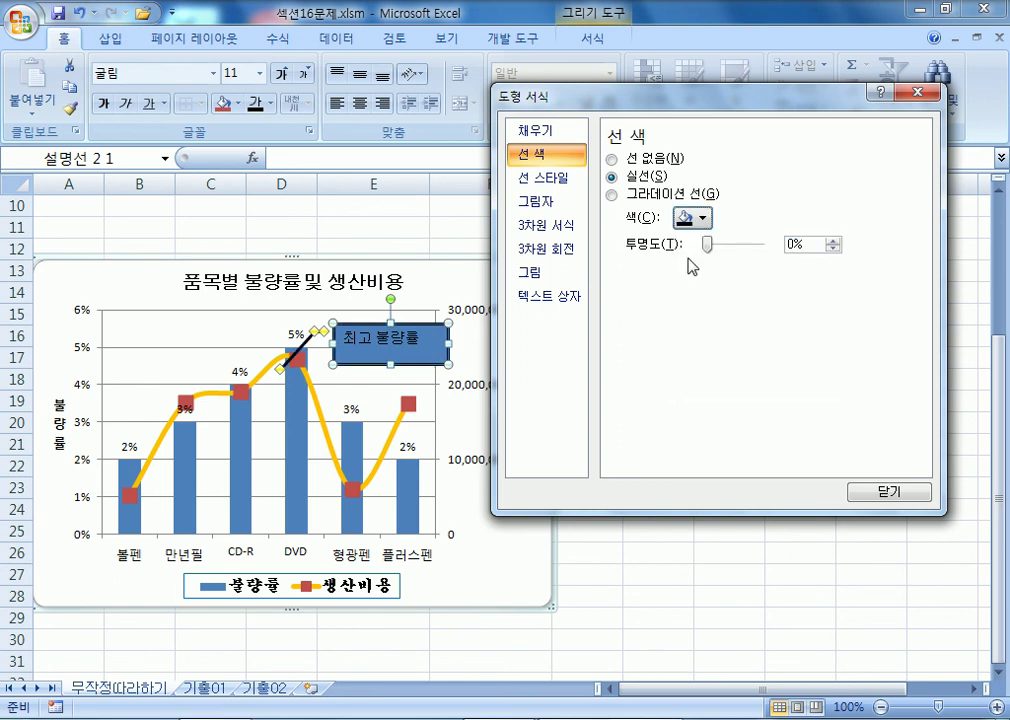
left_click(541, 179)
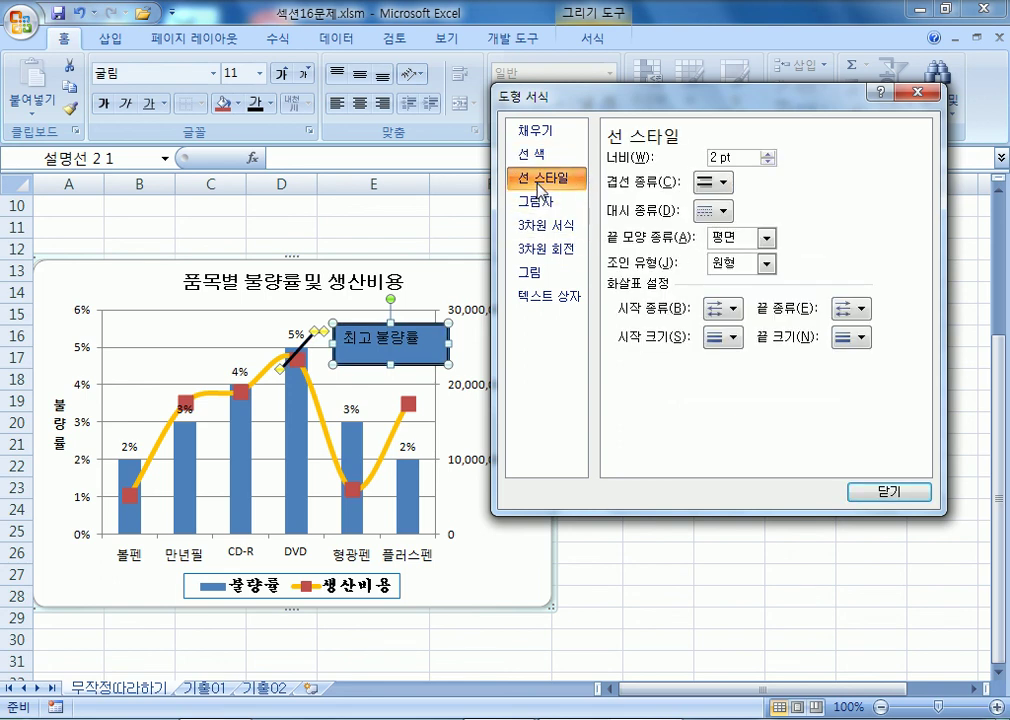
left_click(767, 162)
left_click(767, 162)
left_click(767, 162)
left_click(767, 162)
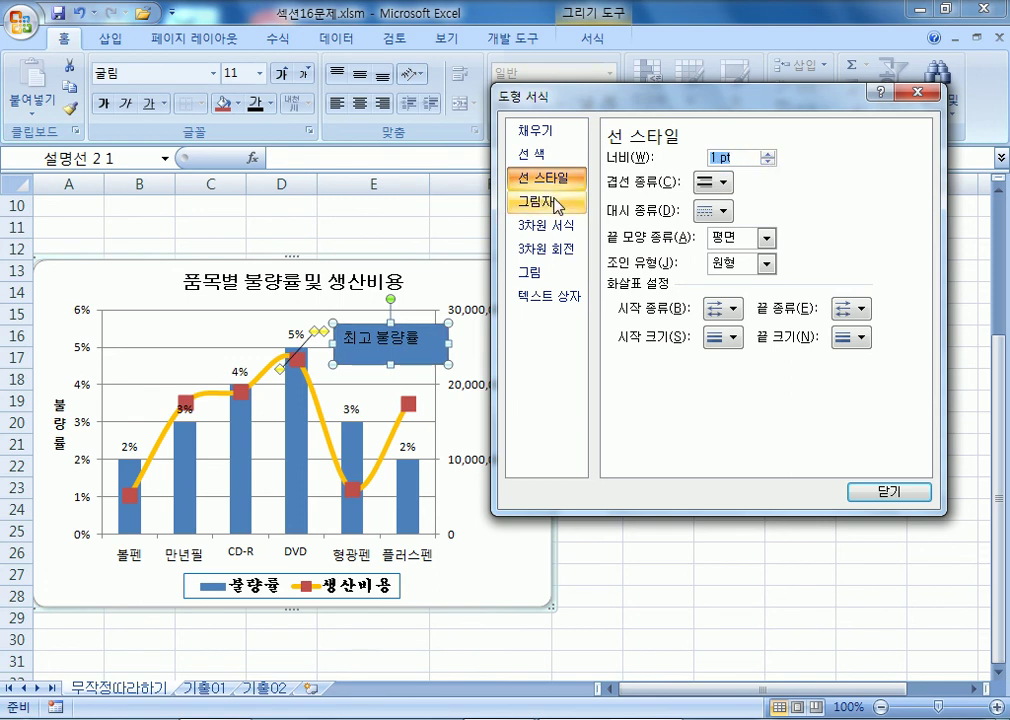
Fill the callout with solid white (흰색, 배경 1).
left_click(553, 126)
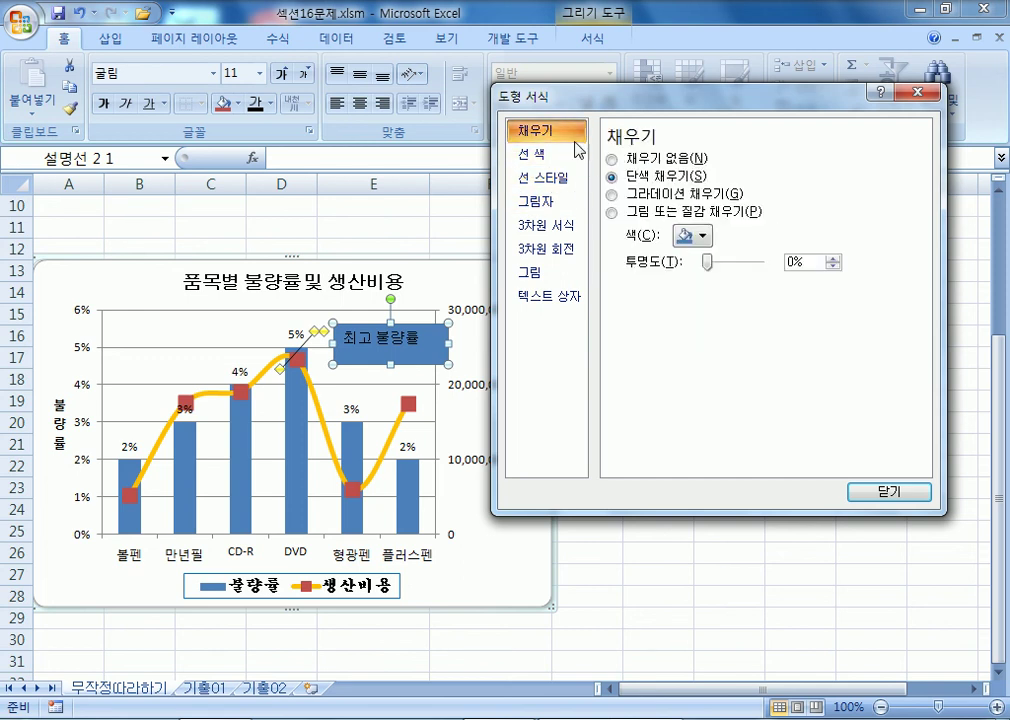
left_click(704, 236)
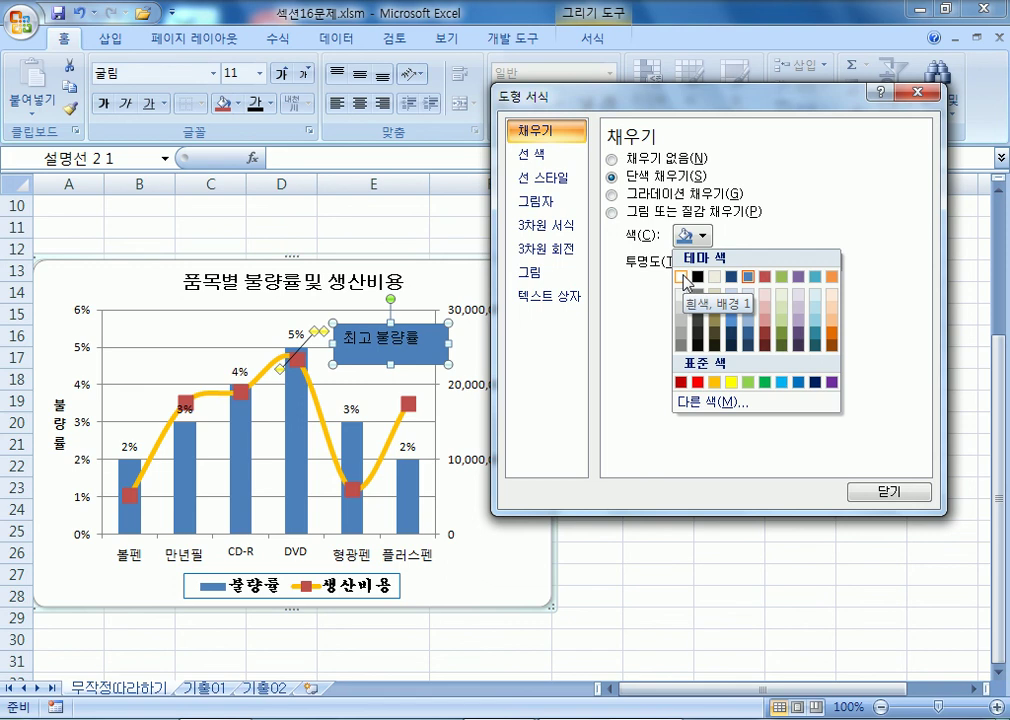
left_click(683, 277)
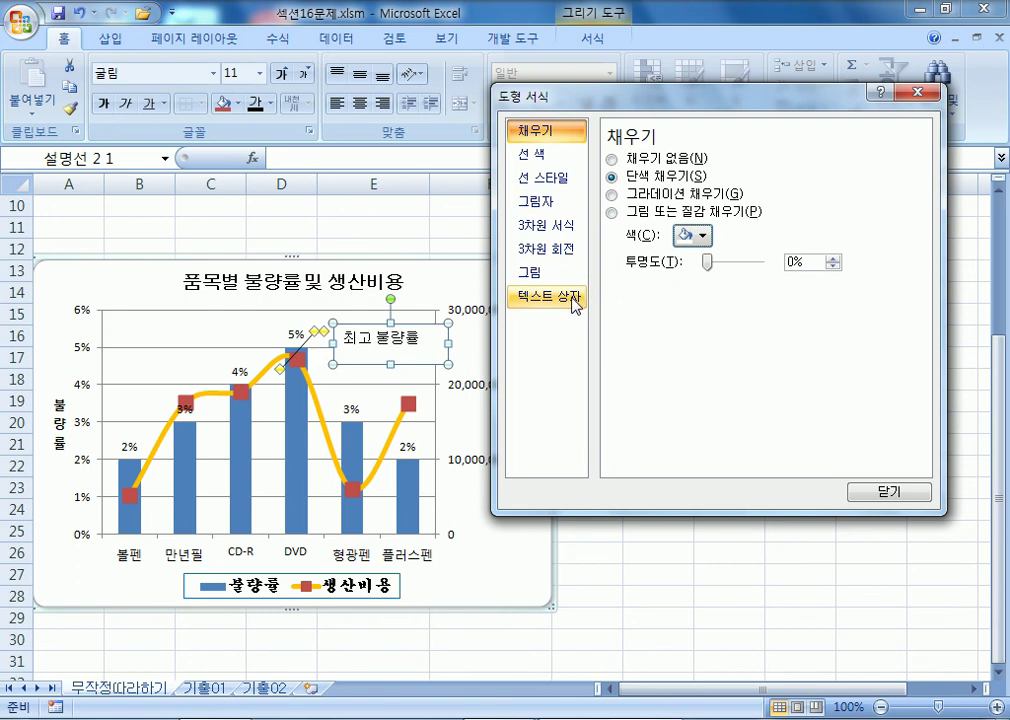
Turn on the option that fits the callout shape to its text size (도형을 텍스트 크기에 맞춤).
left_click_drag(602, 107, 615, 62)
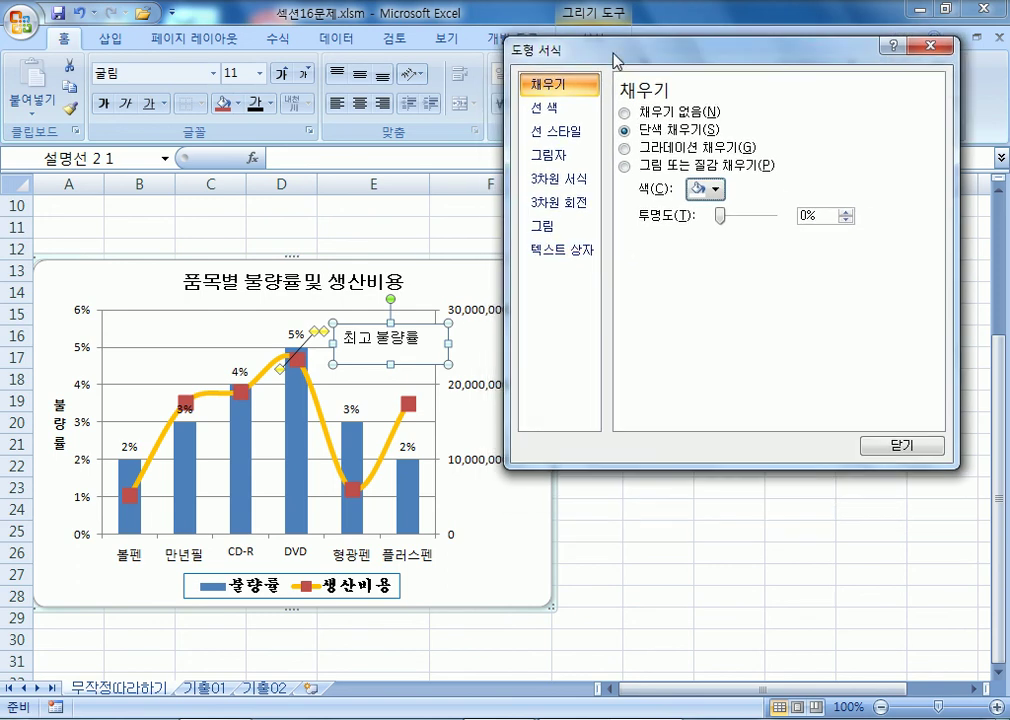
left_click(580, 251)
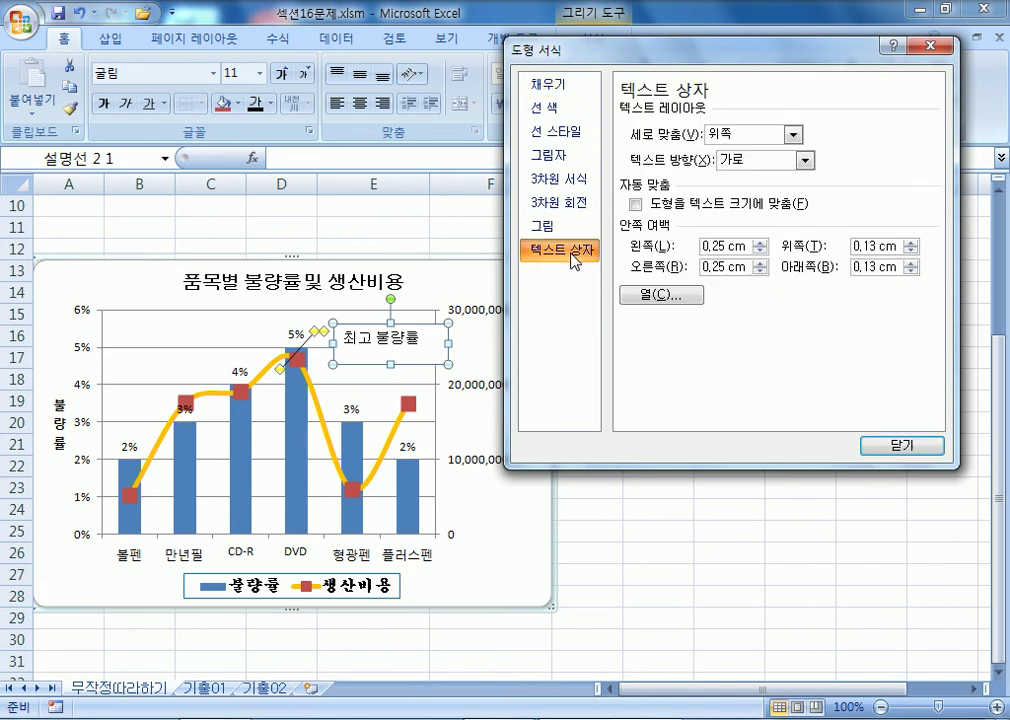
left_click(635, 205)
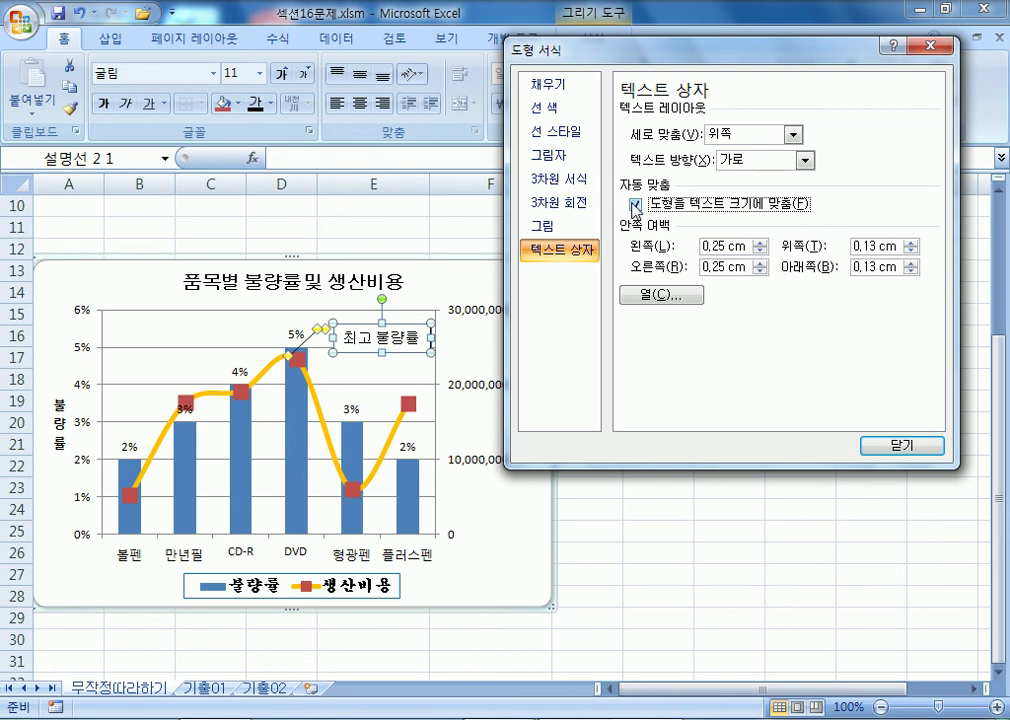
Turn off the fit-to-text option, make the callout wider and taller, and refit it to its text with 도형을 텍스트 크기에 맞춤.
left_click(636, 205)
left_click_drag(431, 338, 481, 338)
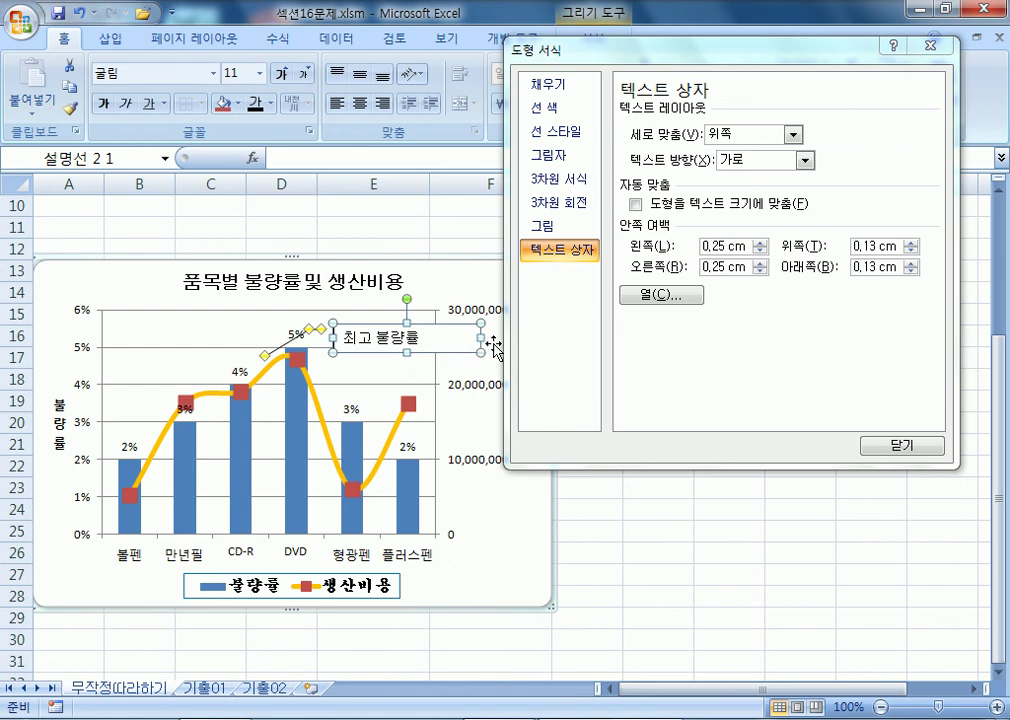
left_click_drag(407, 352, 407, 372)
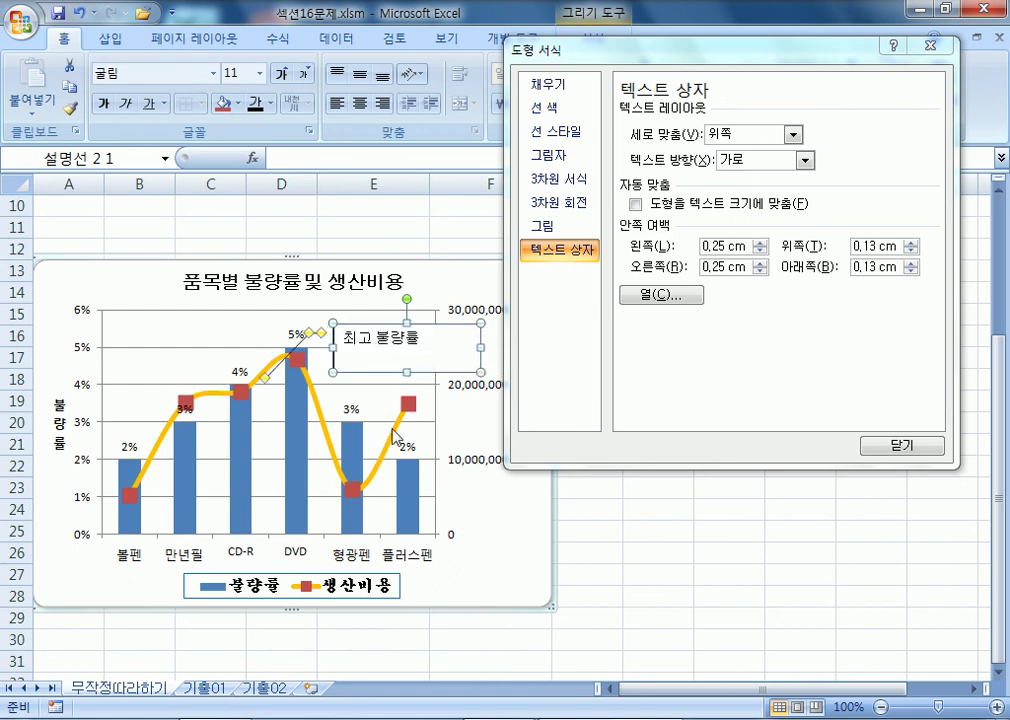
left_click(545, 226)
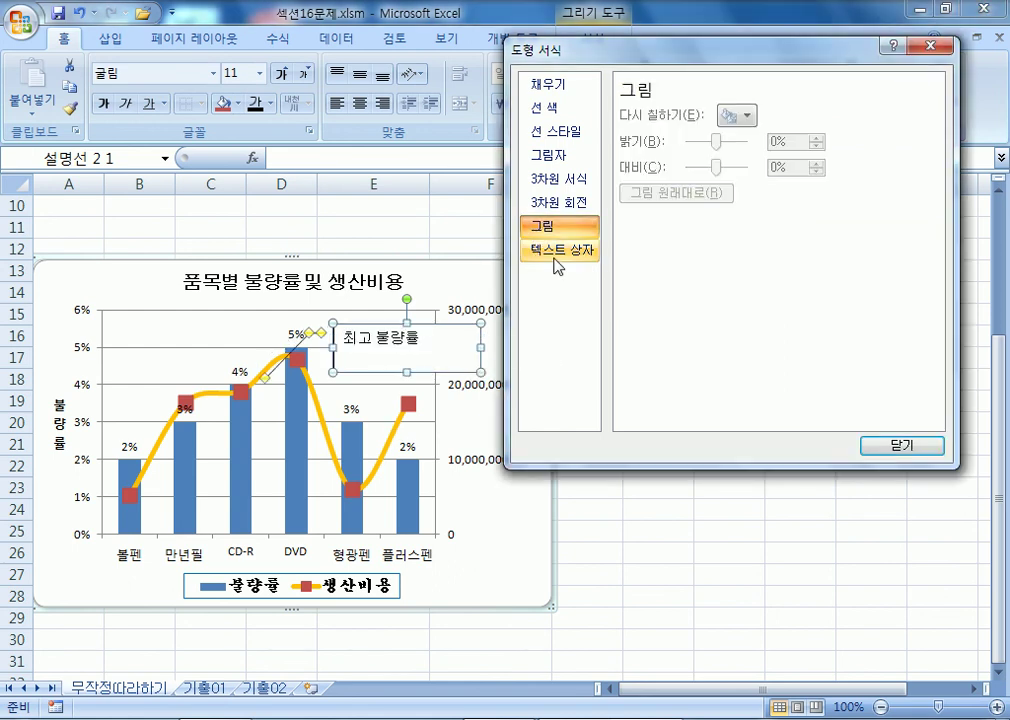
left_click(556, 262)
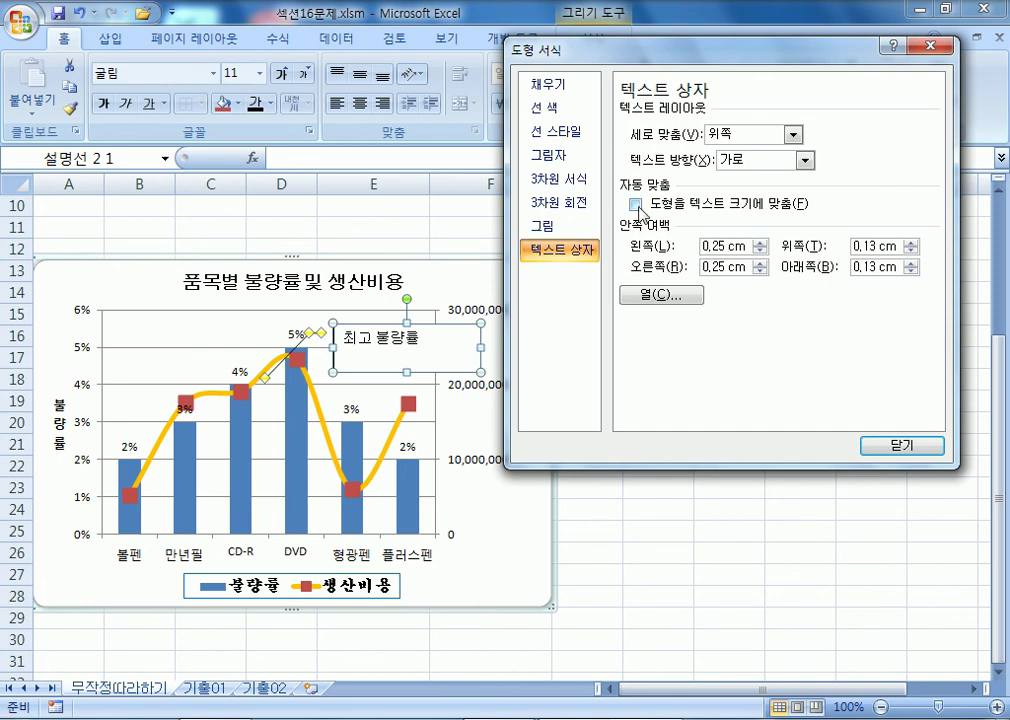
left_click(636, 205)
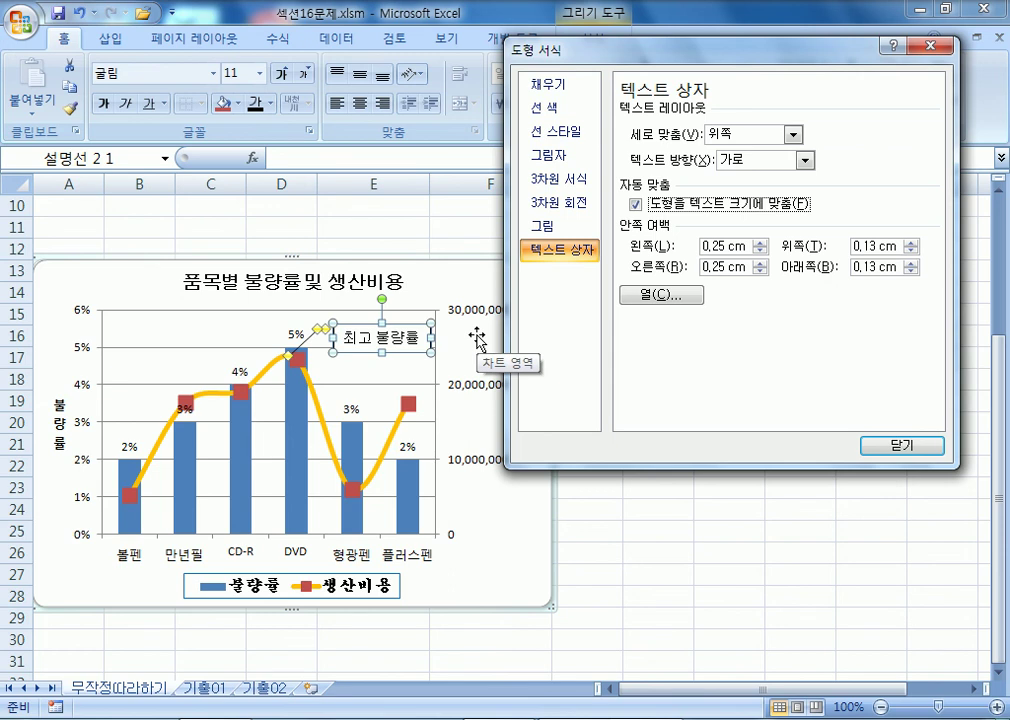
Finish the callout's shape formatting, nudge it slightly up and extend its leader line down into the DVD column.
left_click_drag(576, 51, 683, 47)
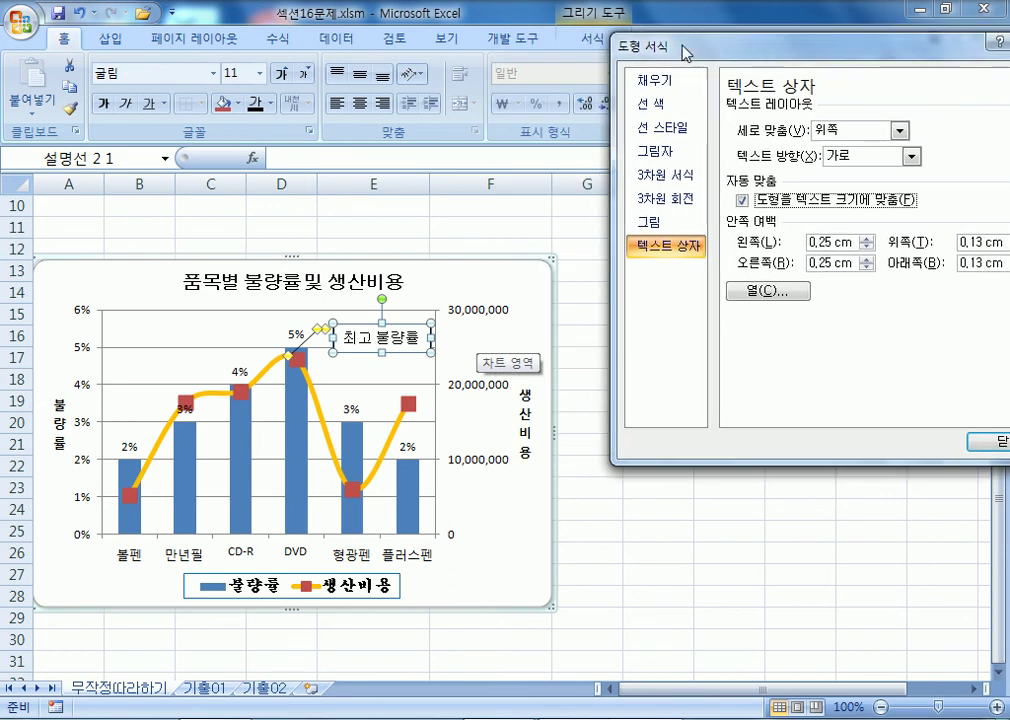
left_click(990, 442)
left_click(372, 366)
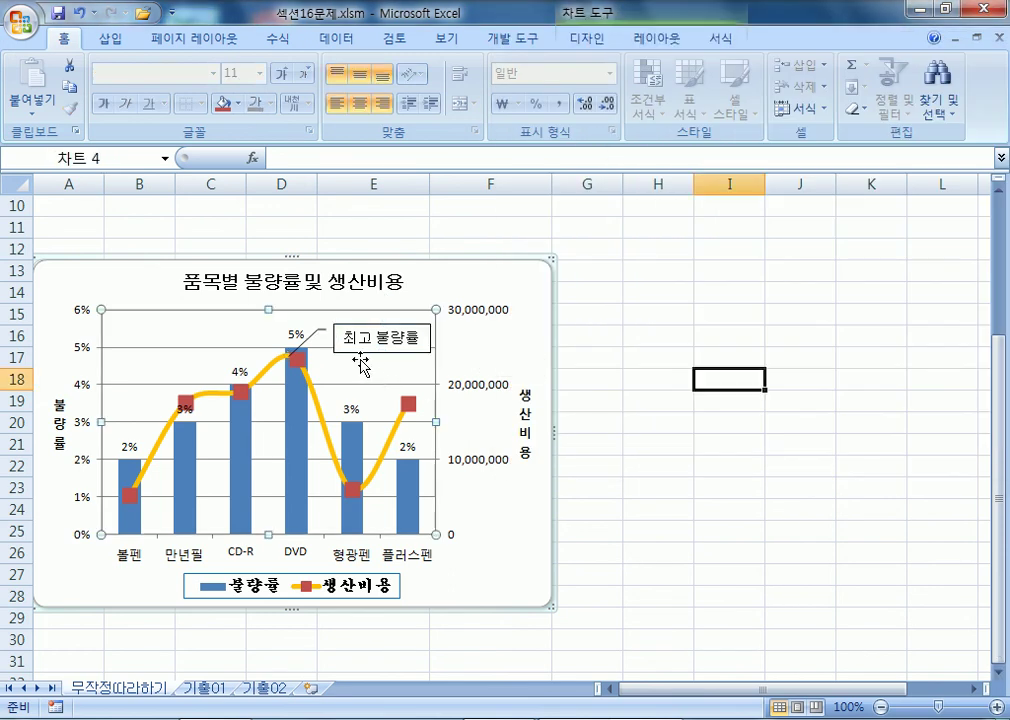
left_click(358, 352)
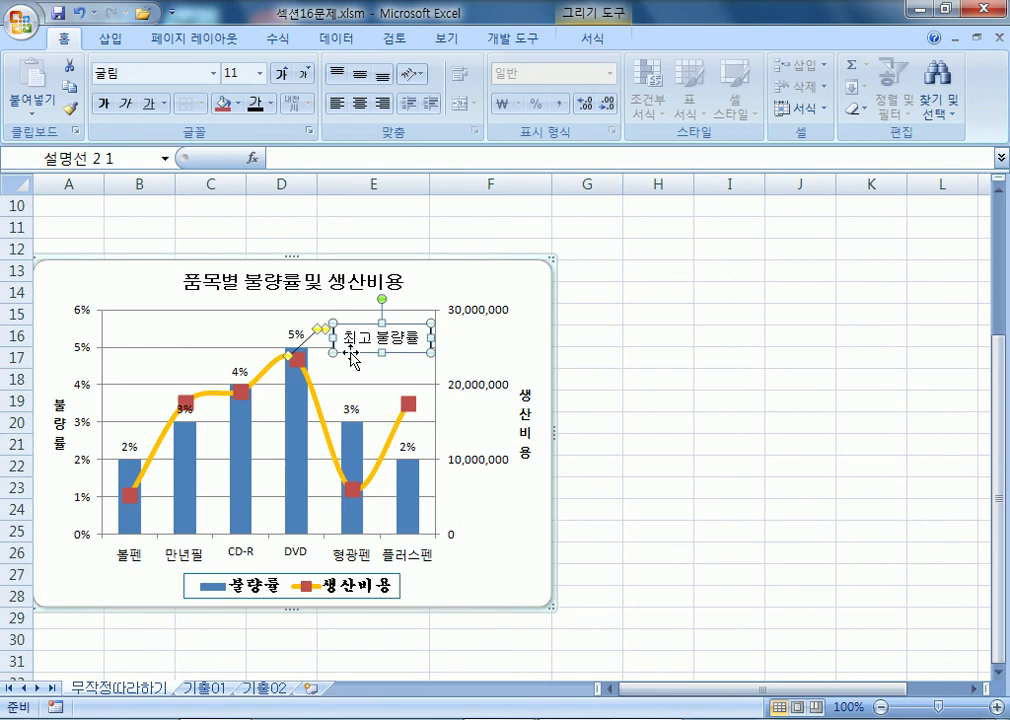
left_click_drag(352, 355, 351, 350)
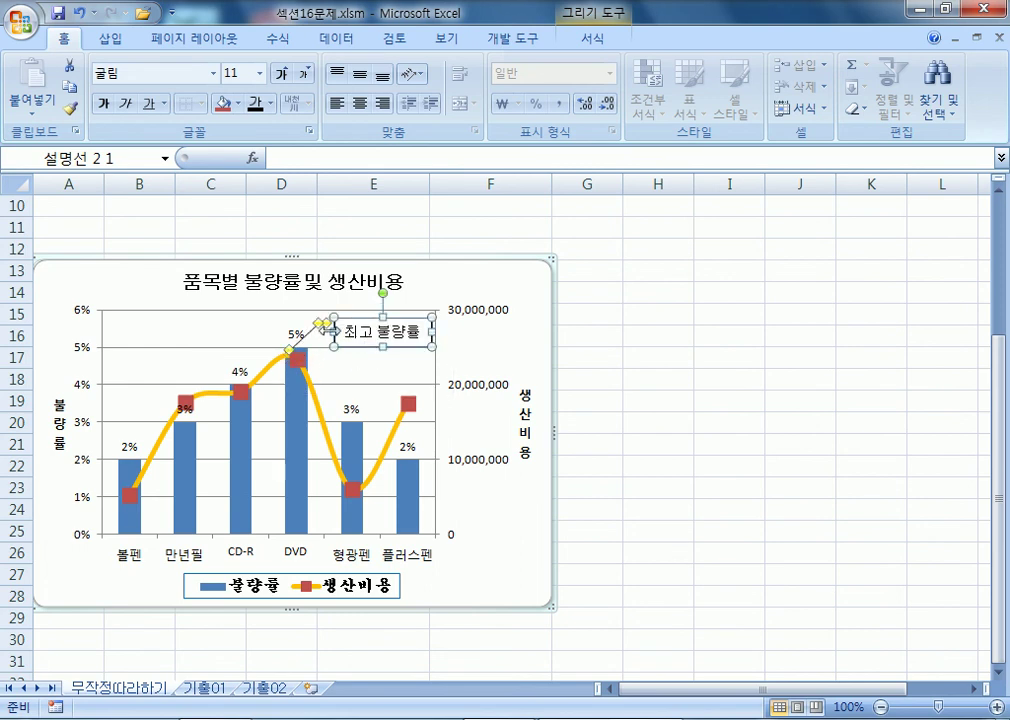
left_click_drag(289, 353, 298, 441)
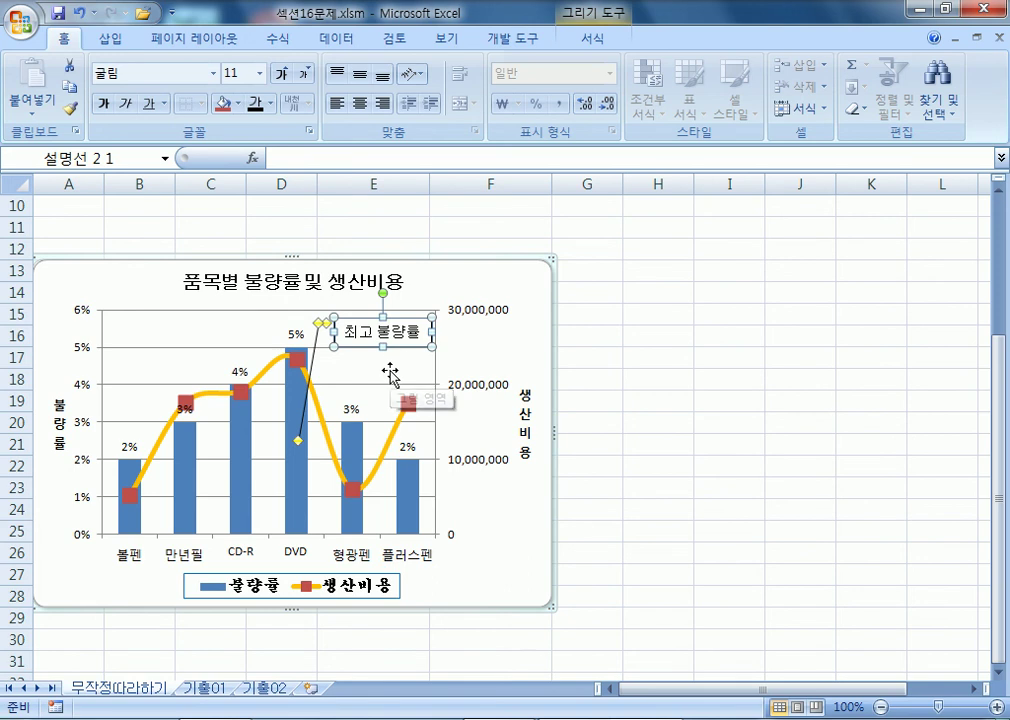
left_click_drag(398, 343, 395, 340)
key("Escape")
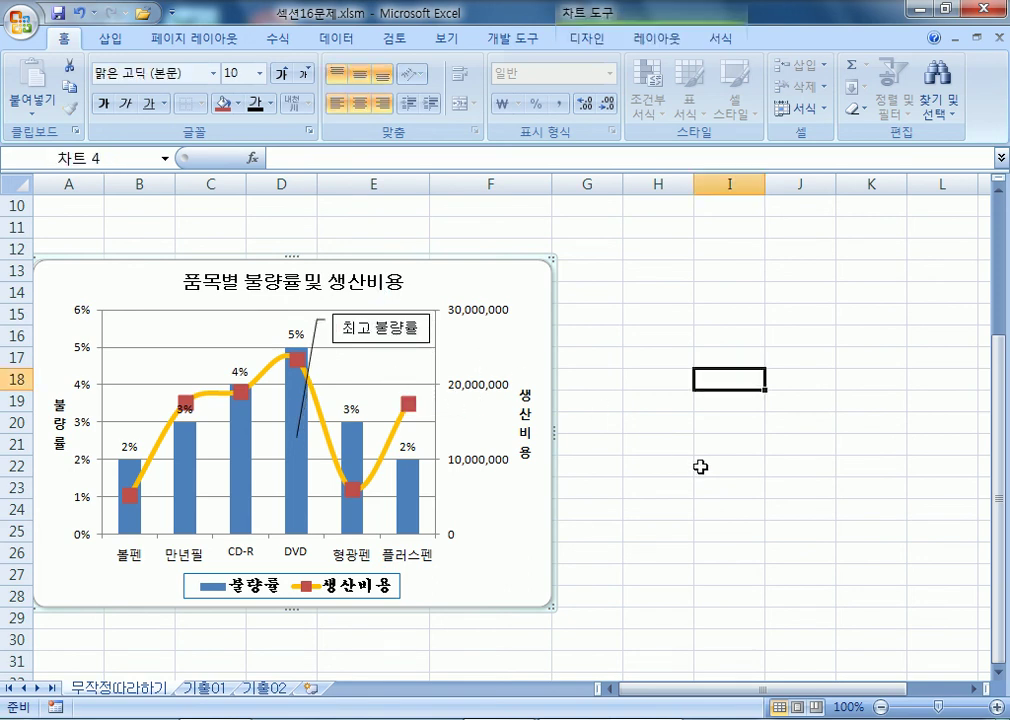
Adjust the callout's position in small moves so it sits just beside the 5% label above the DVD column.
left_click(378, 343)
key("Escape")
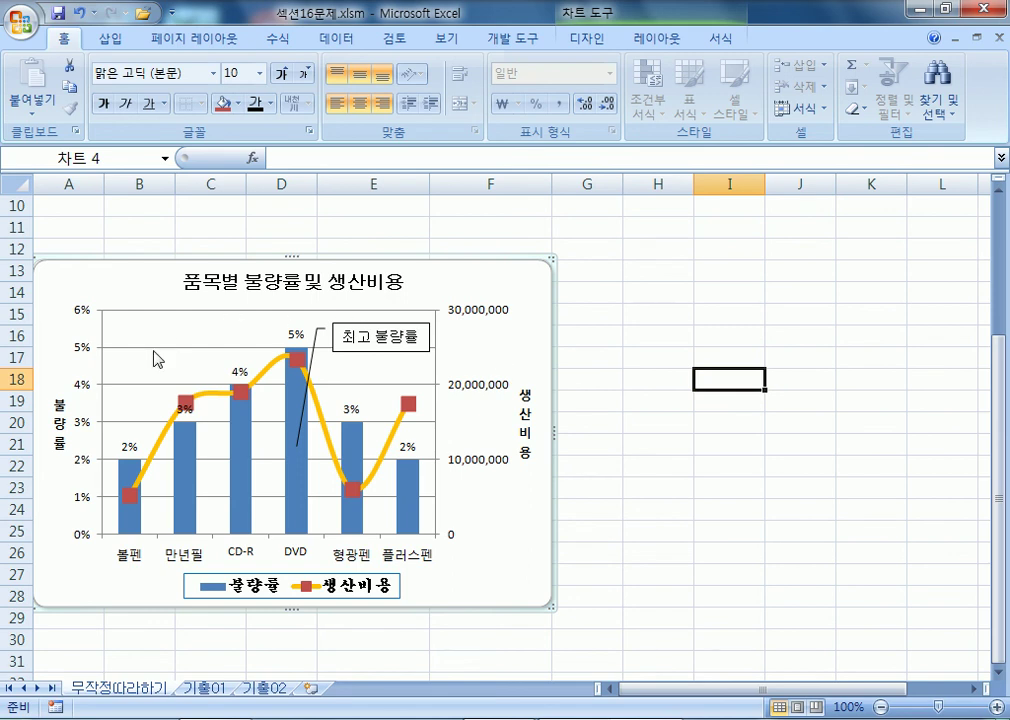
left_click(340, 345)
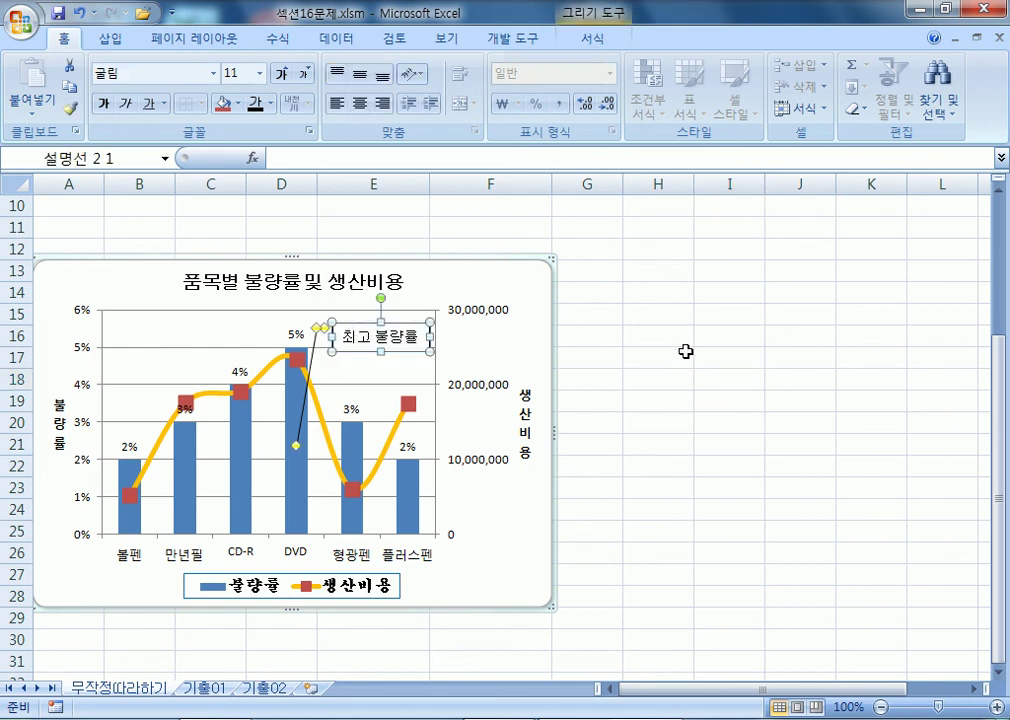
key("Up")
key("Up")
key("Up")
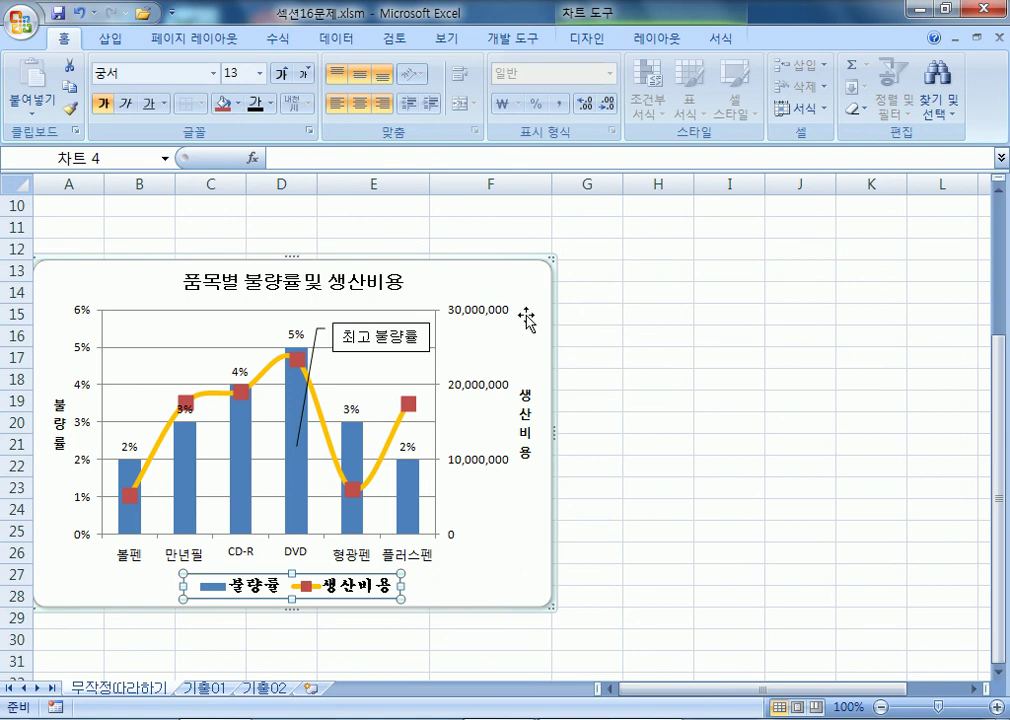
left_click_drag(421, 320, 416, 317)
left_click(532, 358)
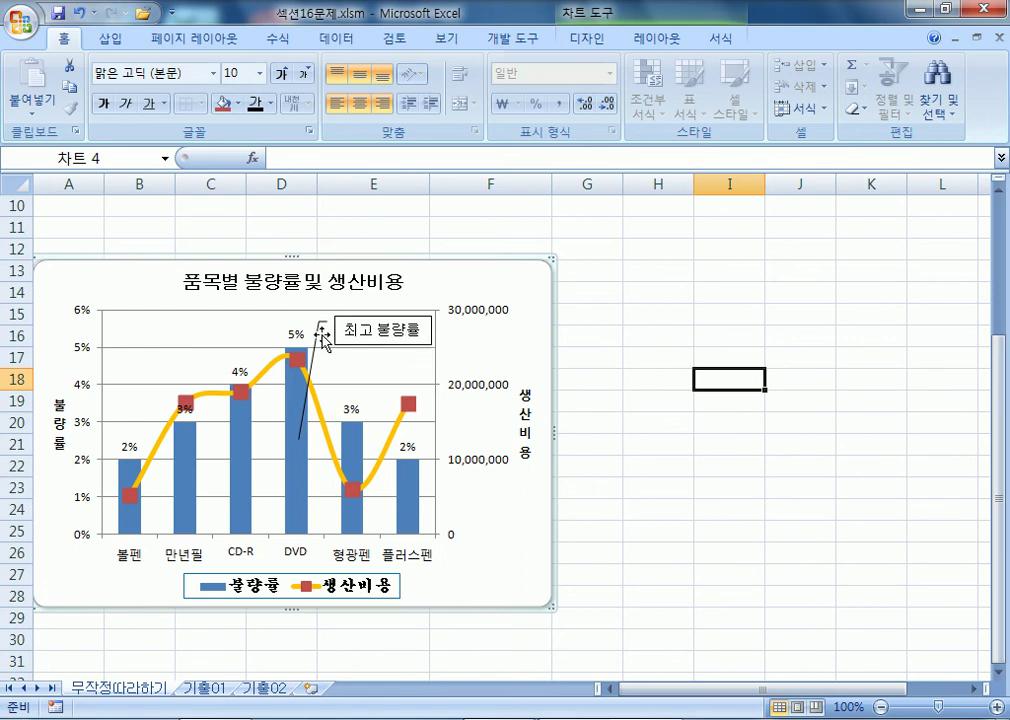
left_click_drag(339, 340, 324, 332)
left_click(478, 341)
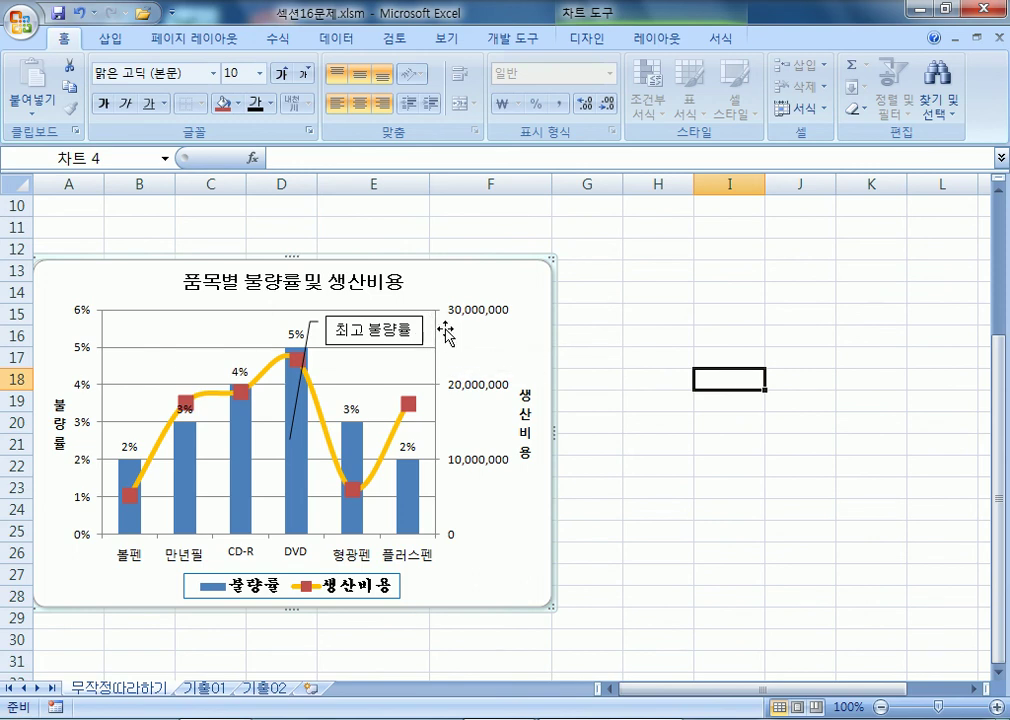
Move the end of the callout's leader line to the middle of the DVD column's width and deselect the chart.
left_click(293, 424)
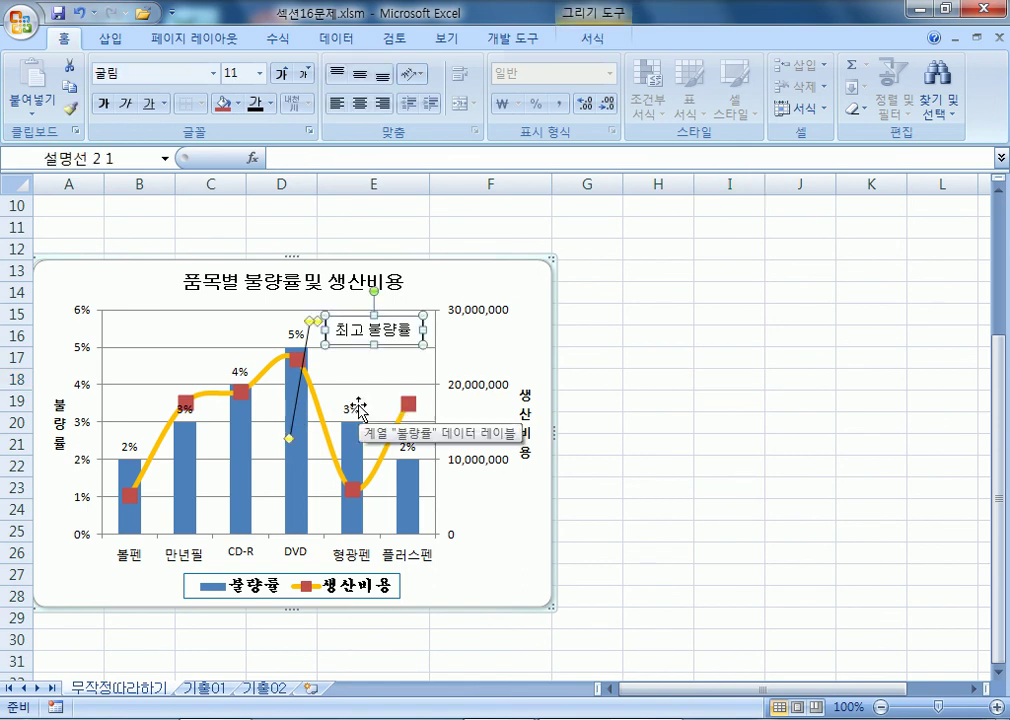
left_click(339, 386)
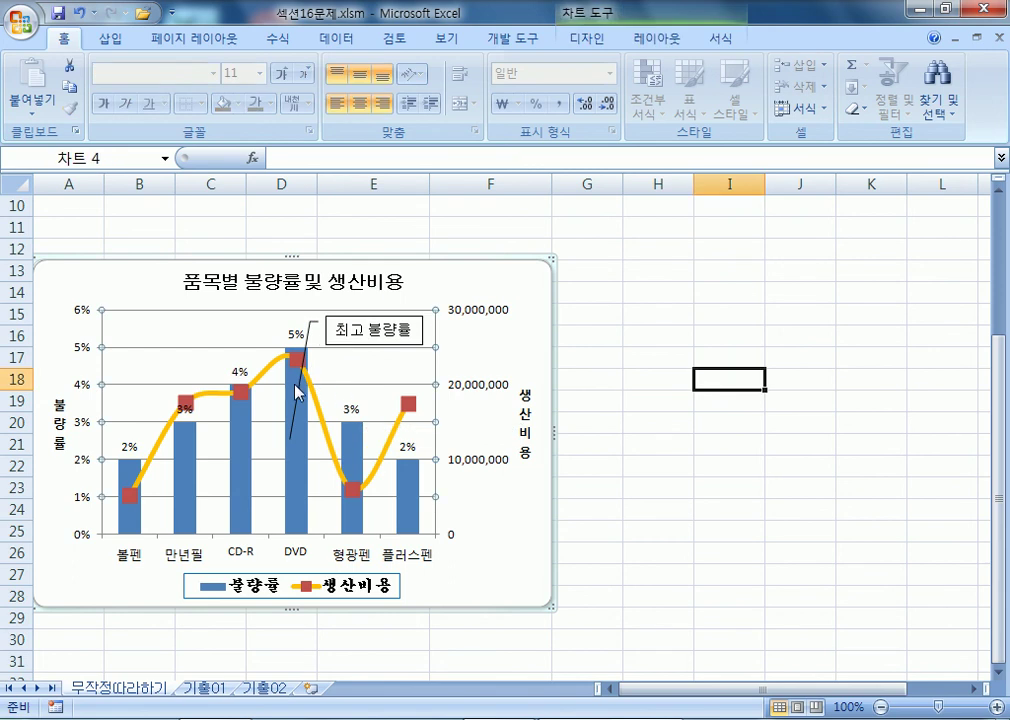
left_click(296, 398)
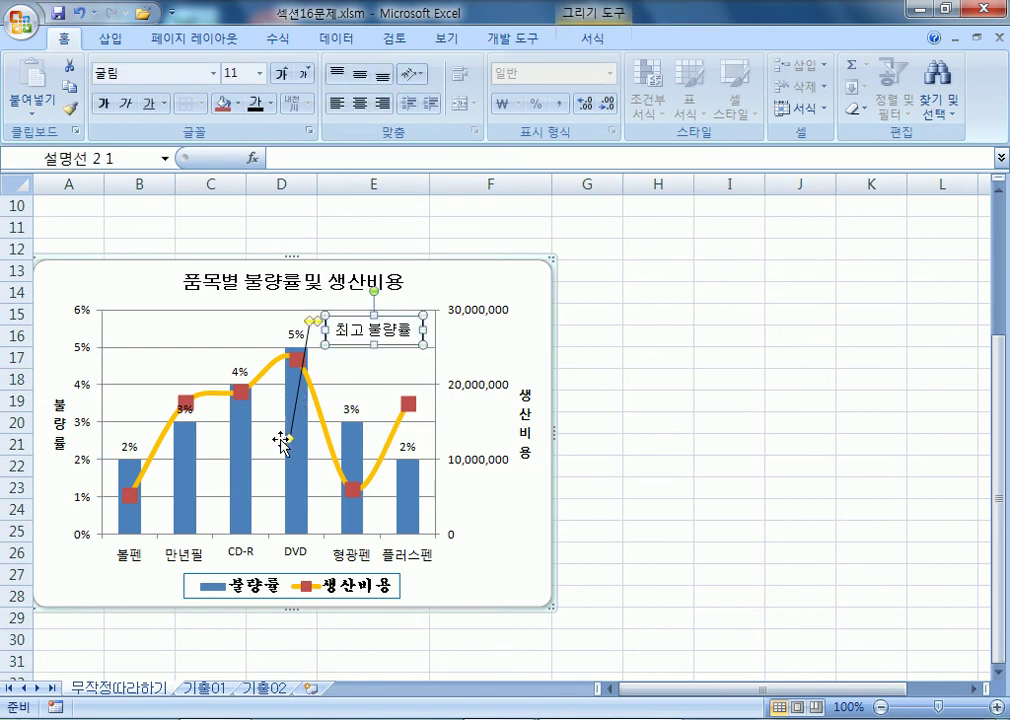
left_click_drag(293, 443, 299, 446)
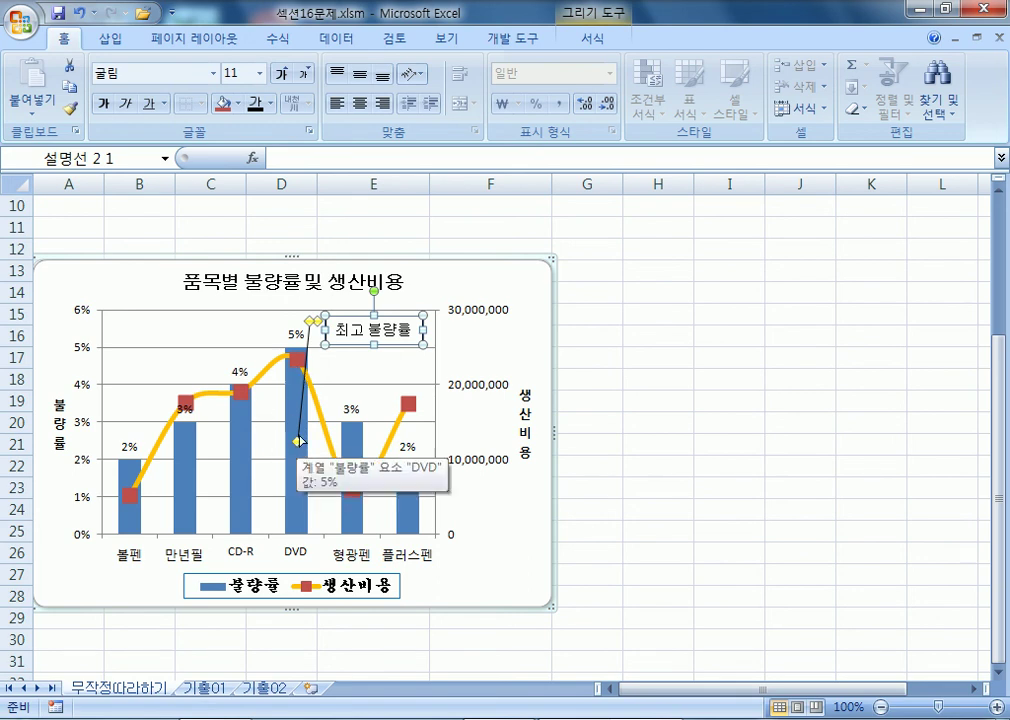
left_click(338, 373)
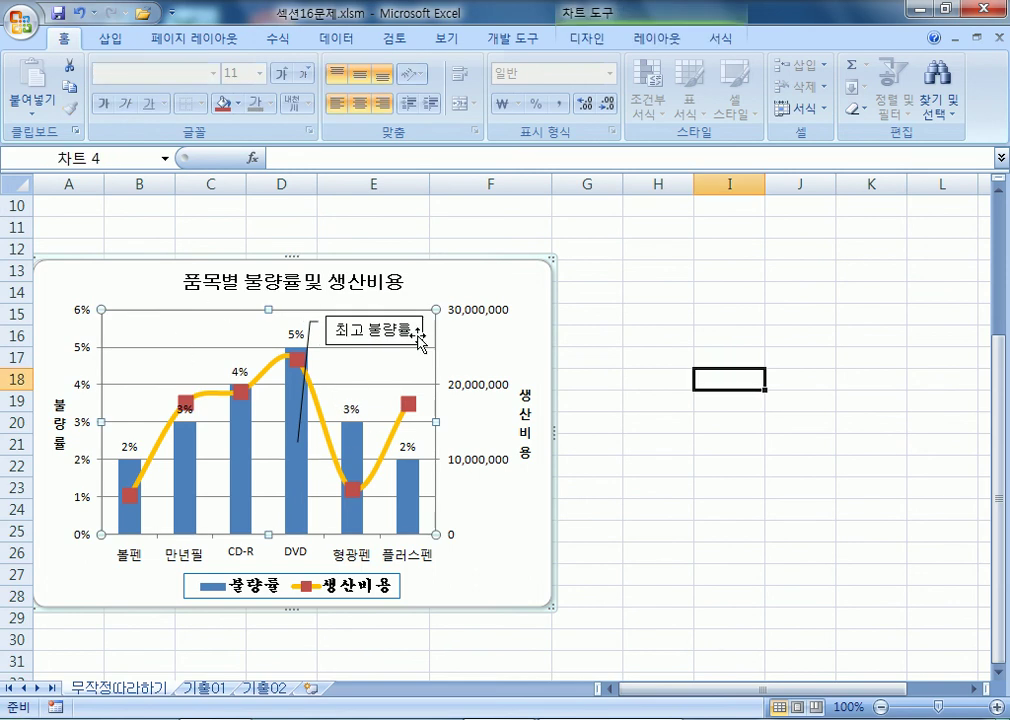
left_click(674, 401)
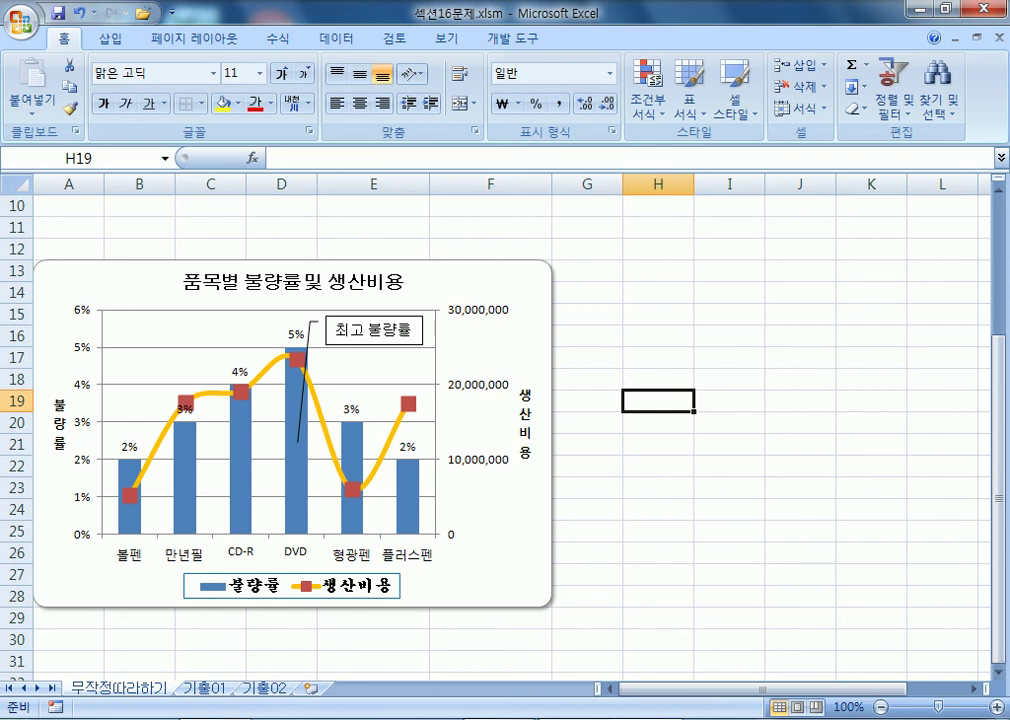
Switch to the Notepad notes and add (이중축 혼합형) after item 1, 새롭게 차트를 생성하시오, under 차트문제.
key("alt+Tab")
left_click(415, 259)
type("(")
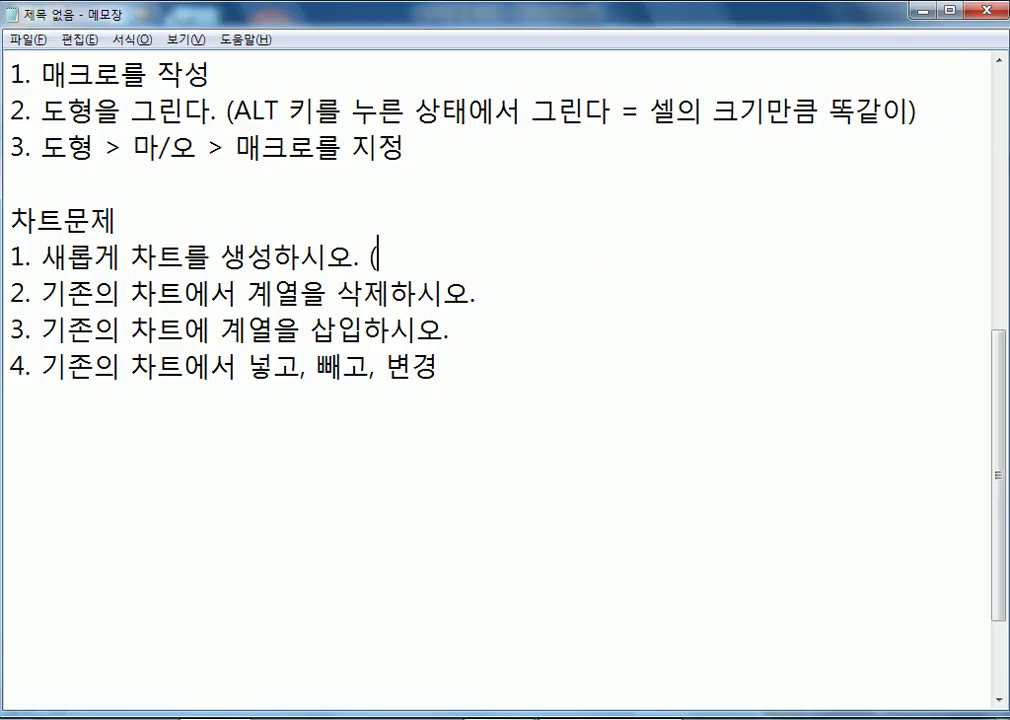
type("잊중축, 혼하")
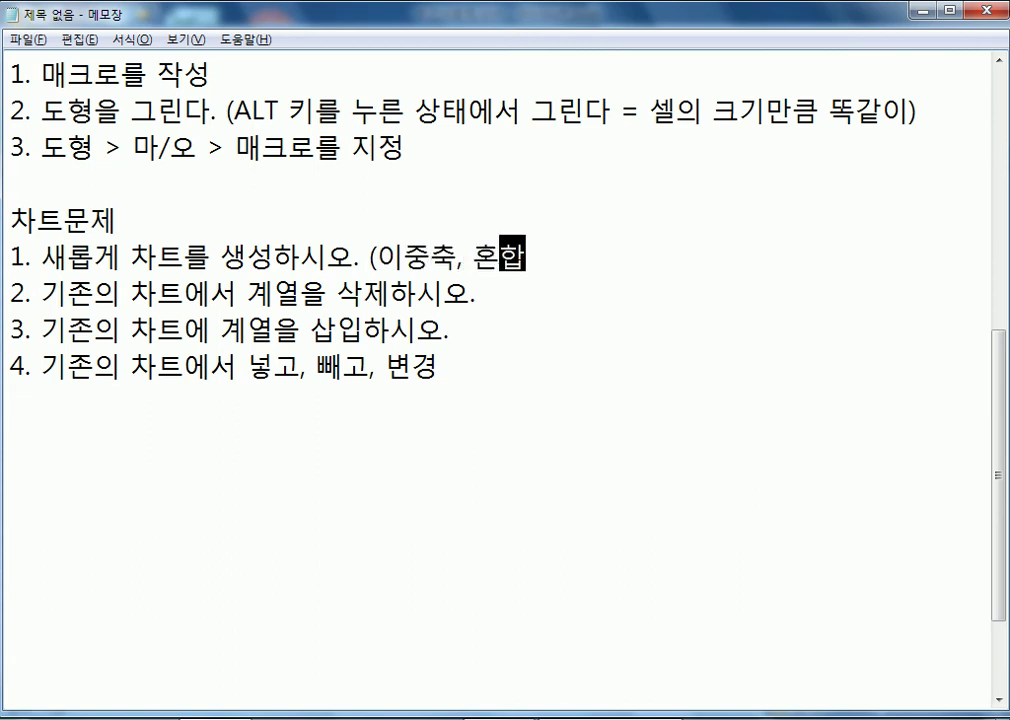
type("ㅂ형")
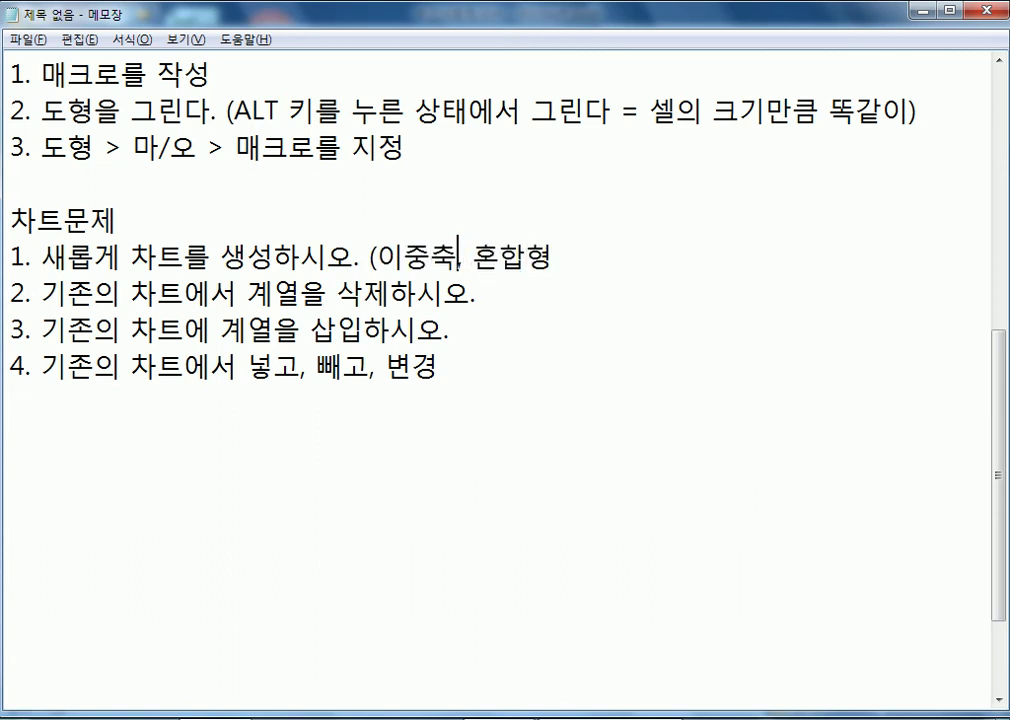
left_click(459, 254)
key("BackSpace")
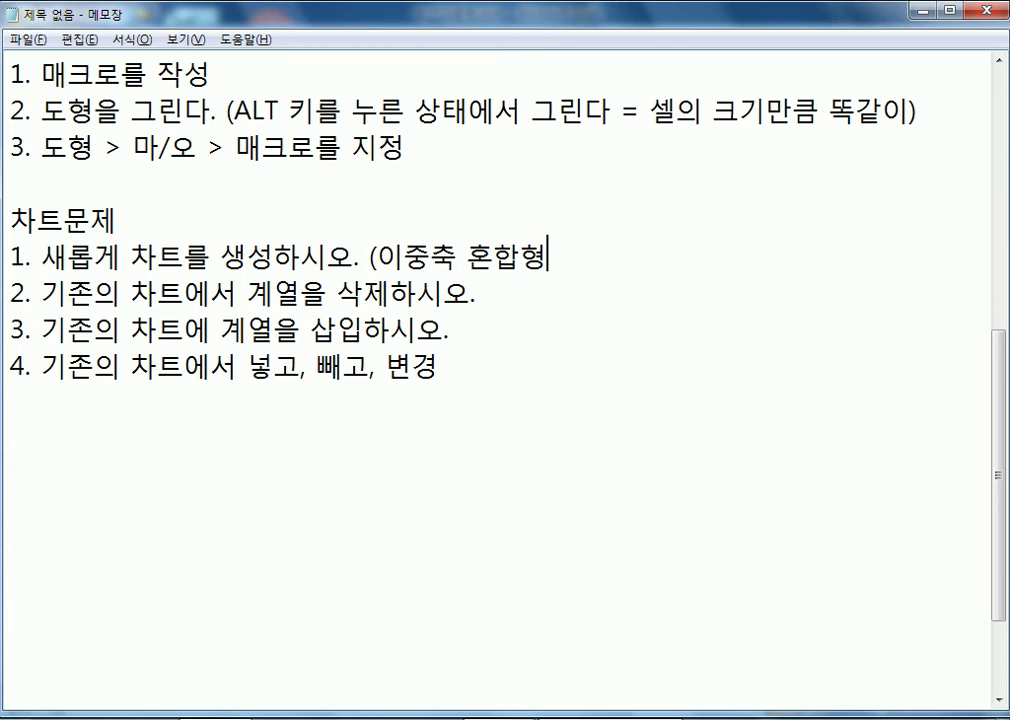
type(")")
Switch back to Excel and review the data label position options for the chart's 불량률 series without changing them.
key("alt+Tab")
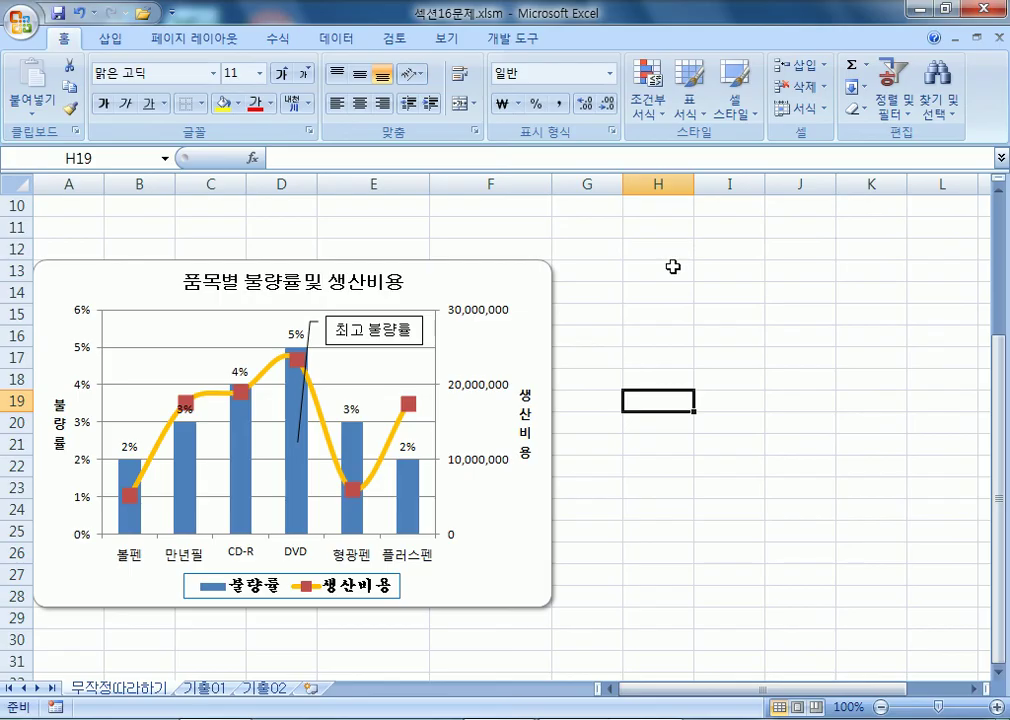
left_click(244, 476)
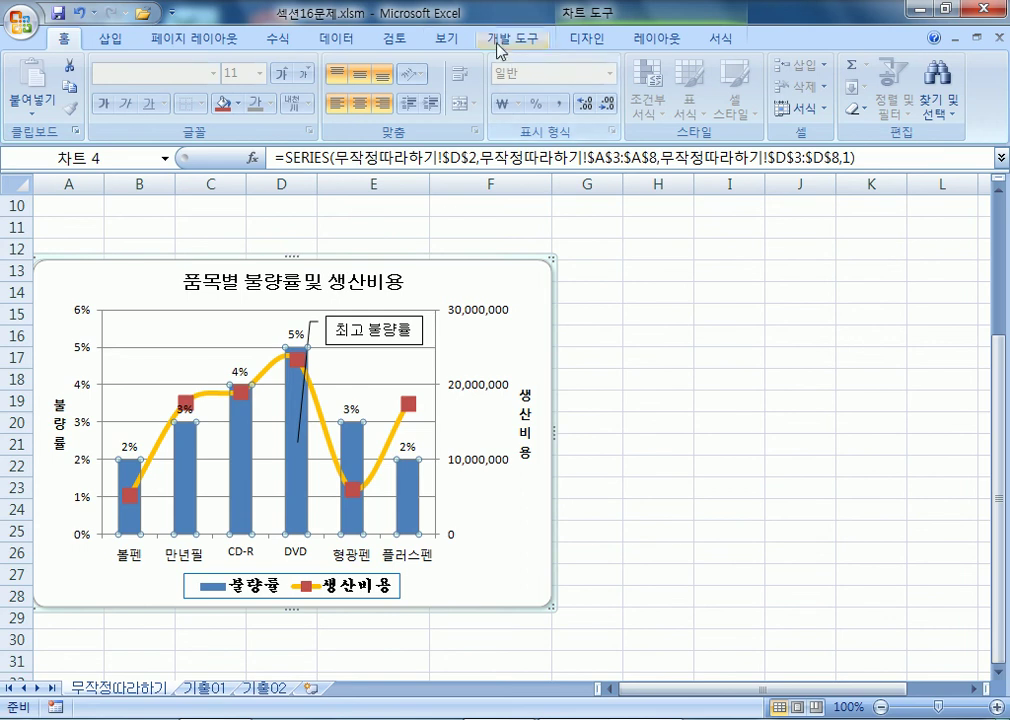
left_click(657, 38)
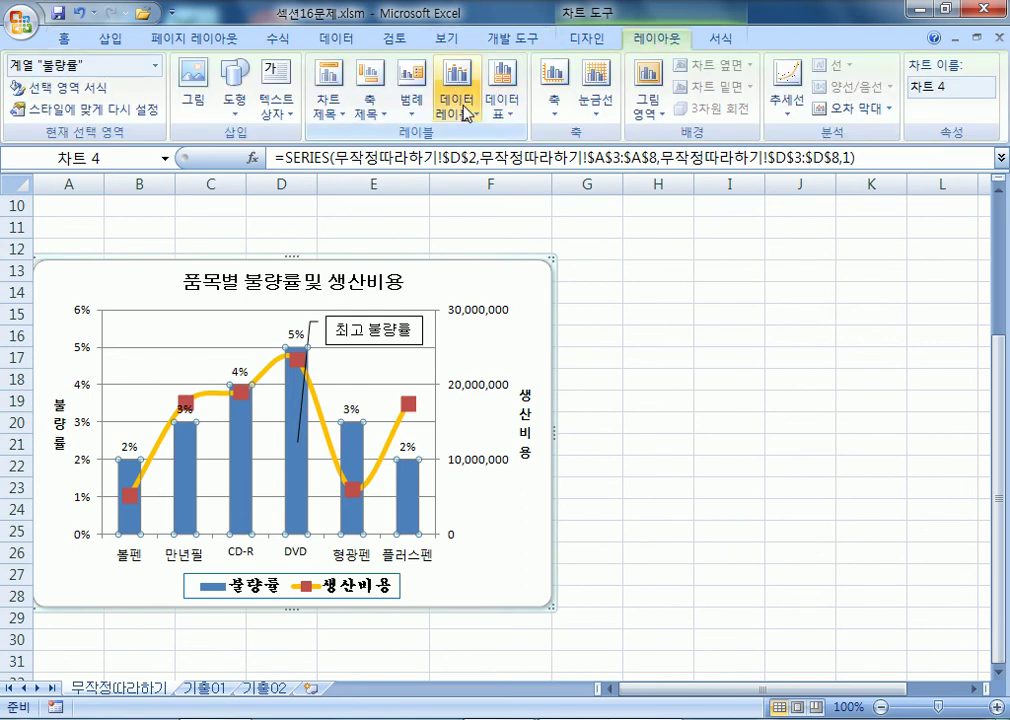
left_click(463, 108)
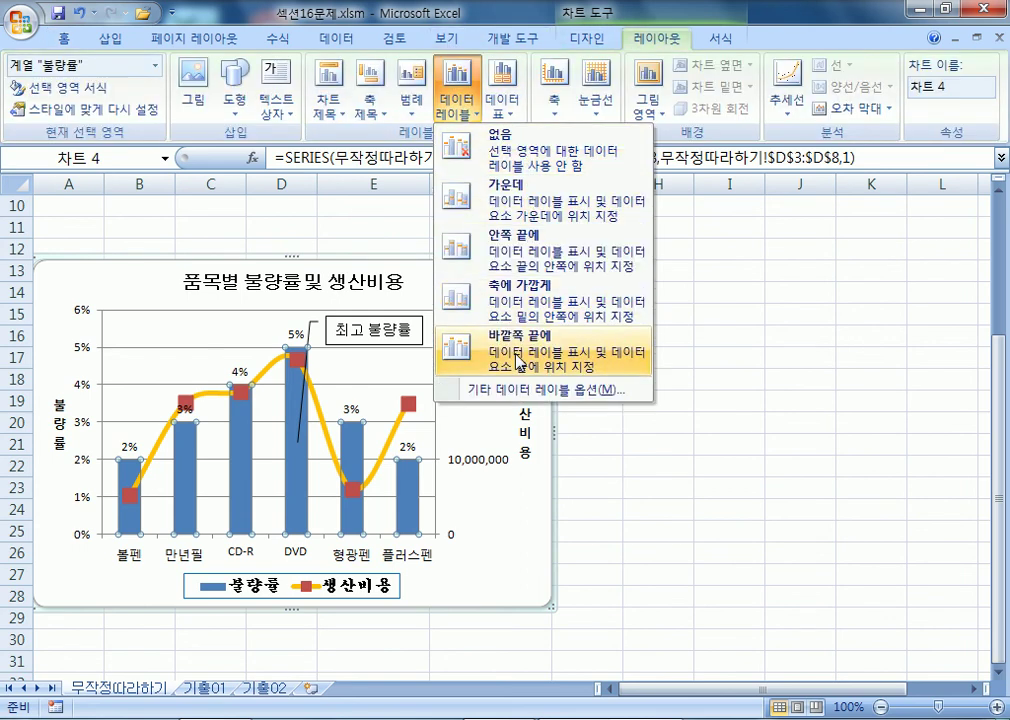
left_click(518, 527)
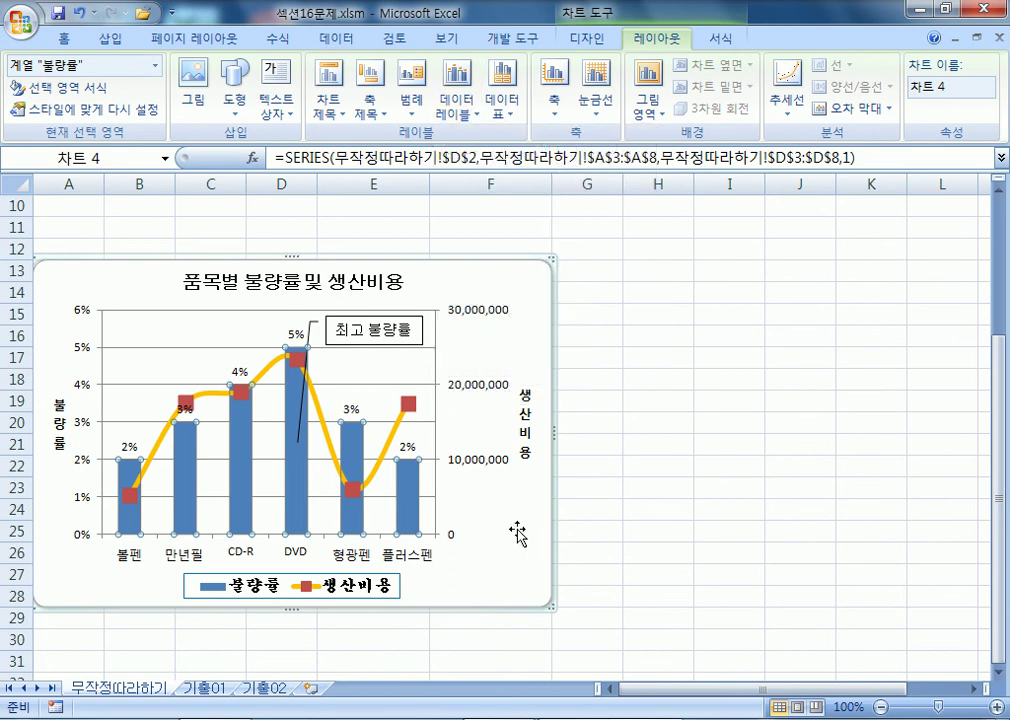
left_click(506, 516)
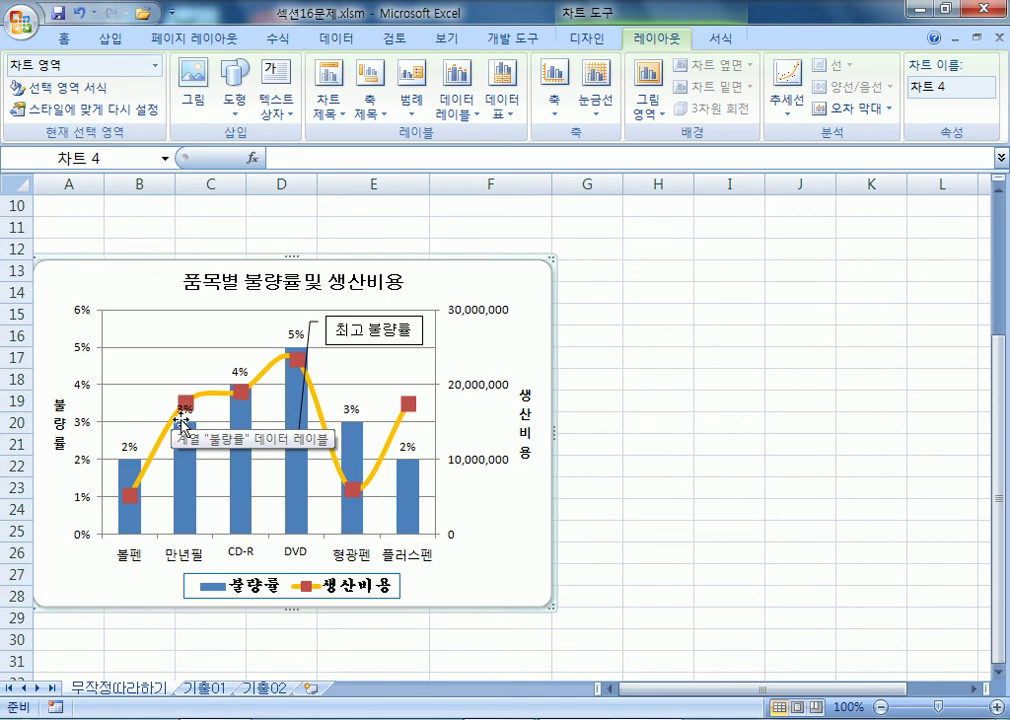
Look through the February 2017 dates in the system calendar, close it and deselect the chart.
scroll(200, 420, "up", 2)
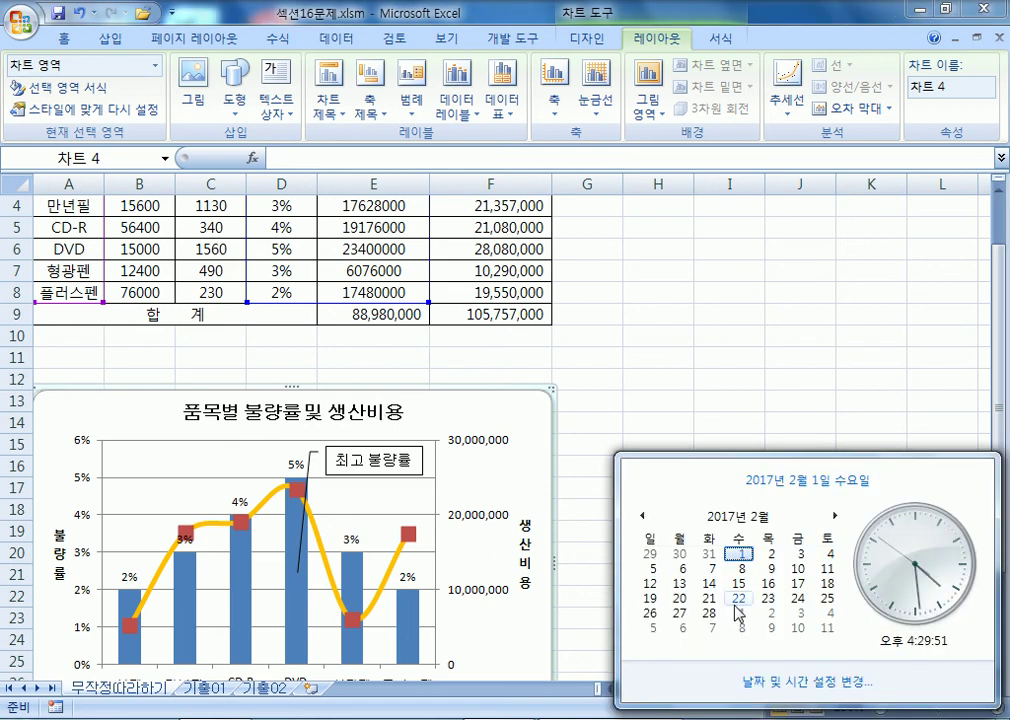
key("Down")
key("Left")
key("Left")
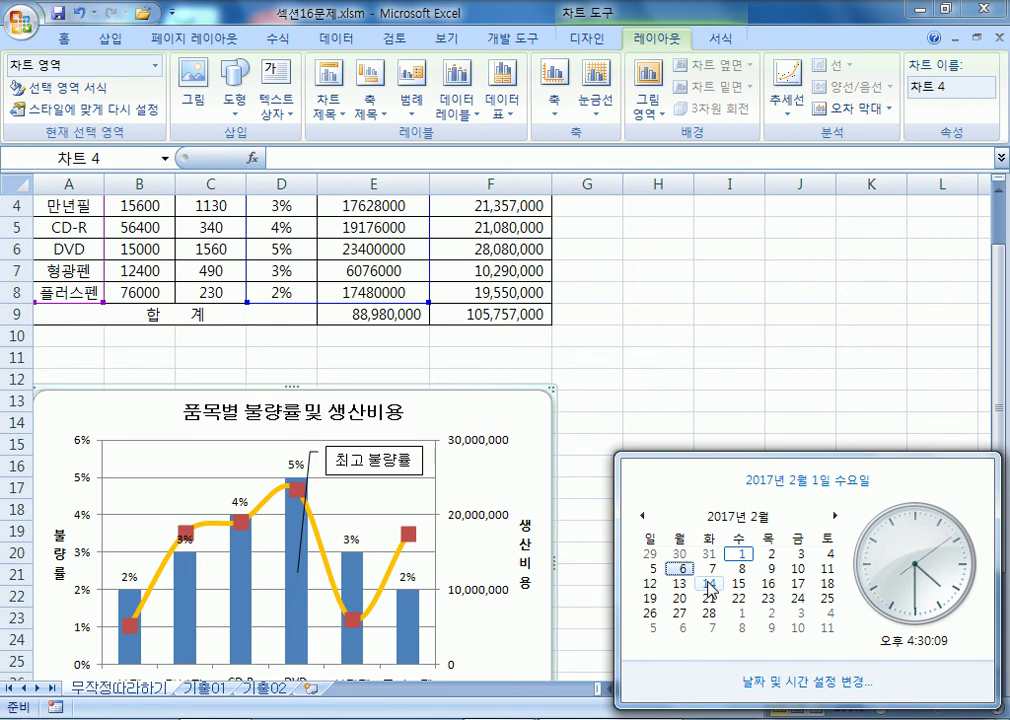
left_click(631, 366)
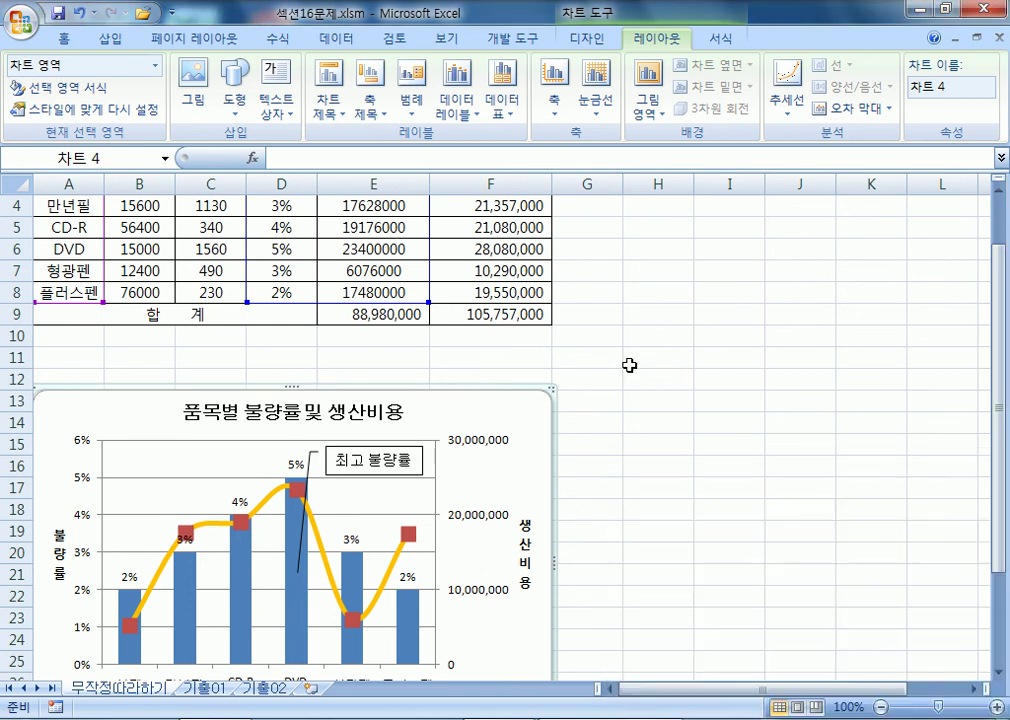
left_click(667, 377)
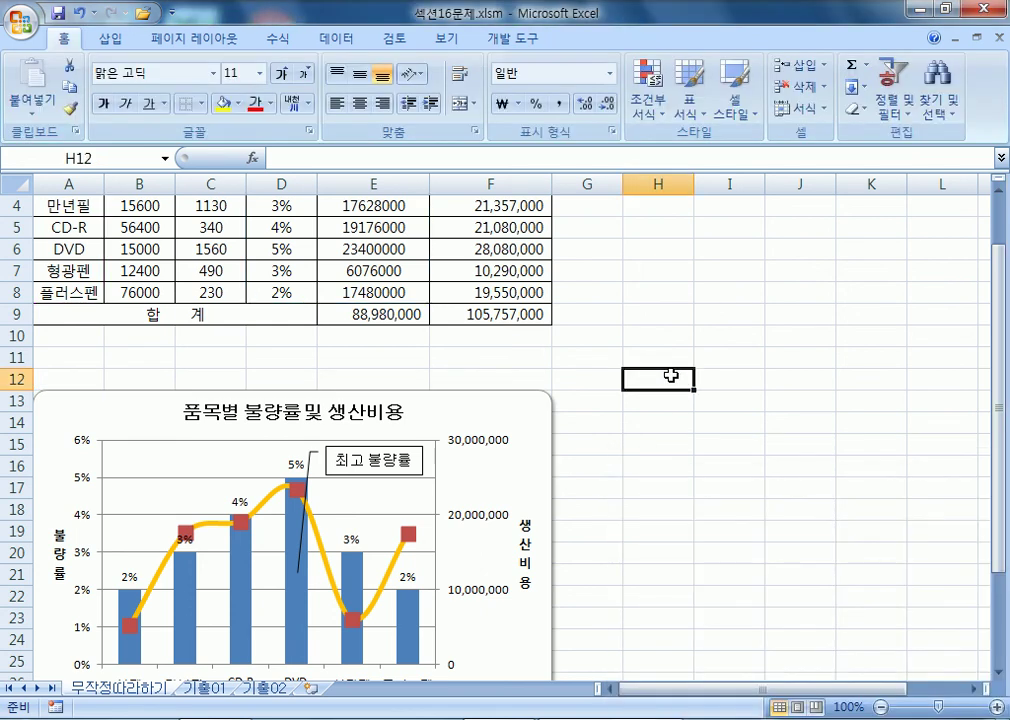